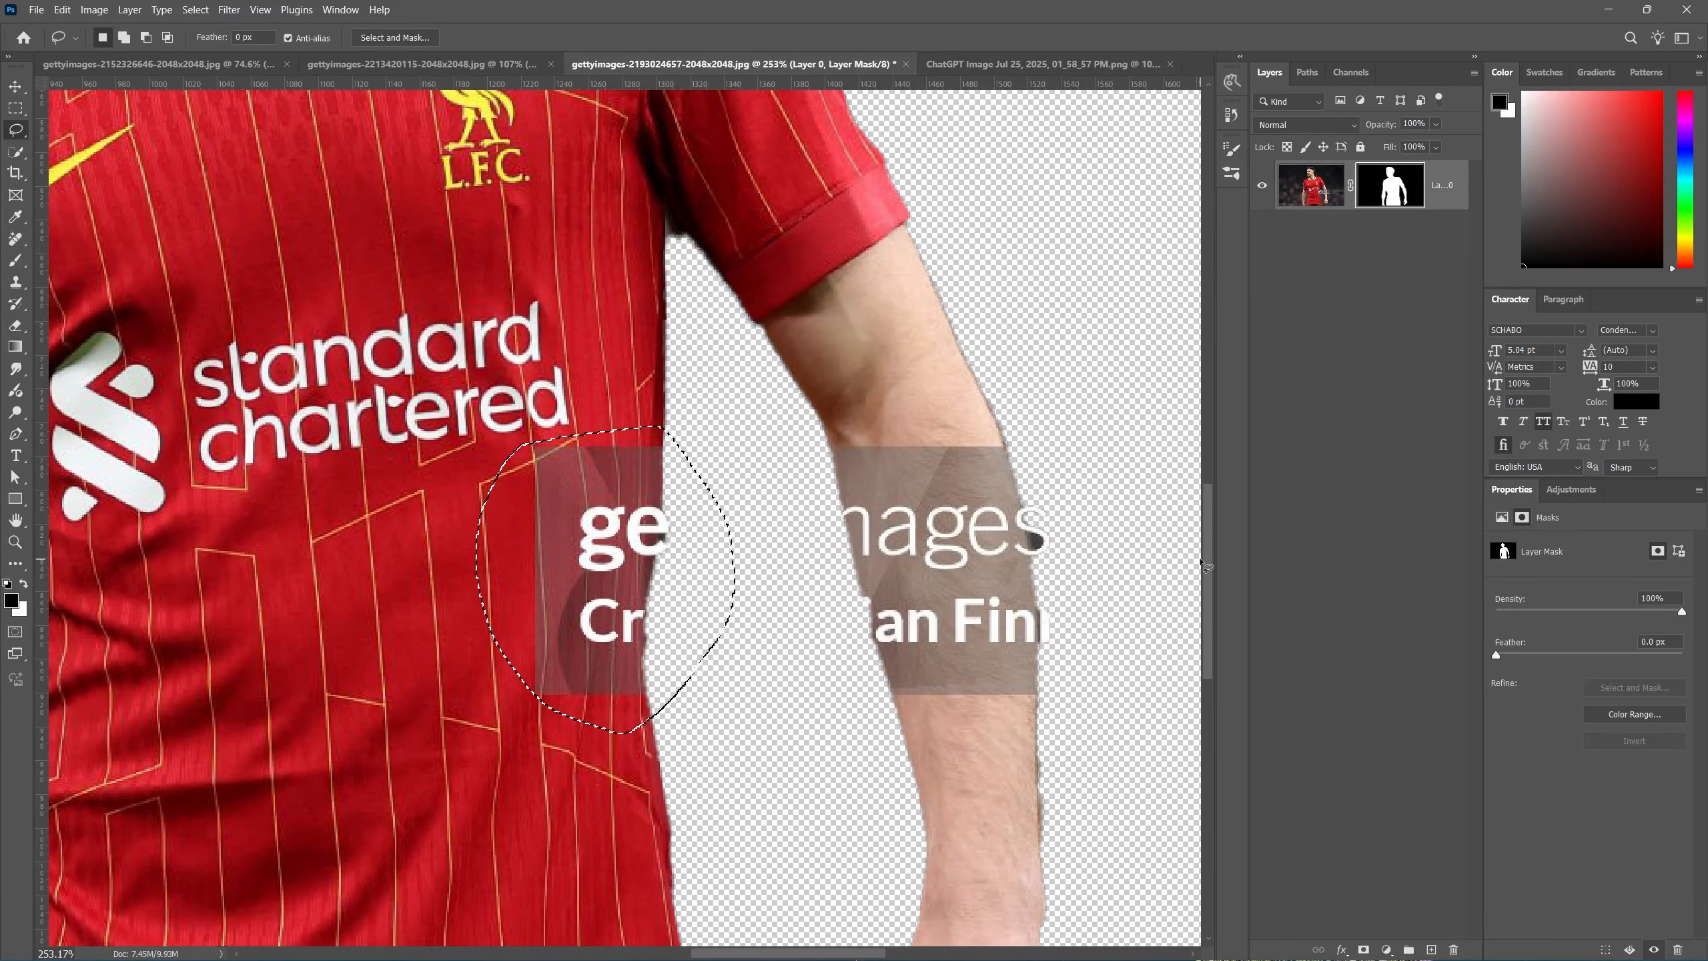
Fill the lassoed watermark area on the shirt on a new layer and load the player's layer mask as a selection
right_click(620, 564)
click(705, 782)
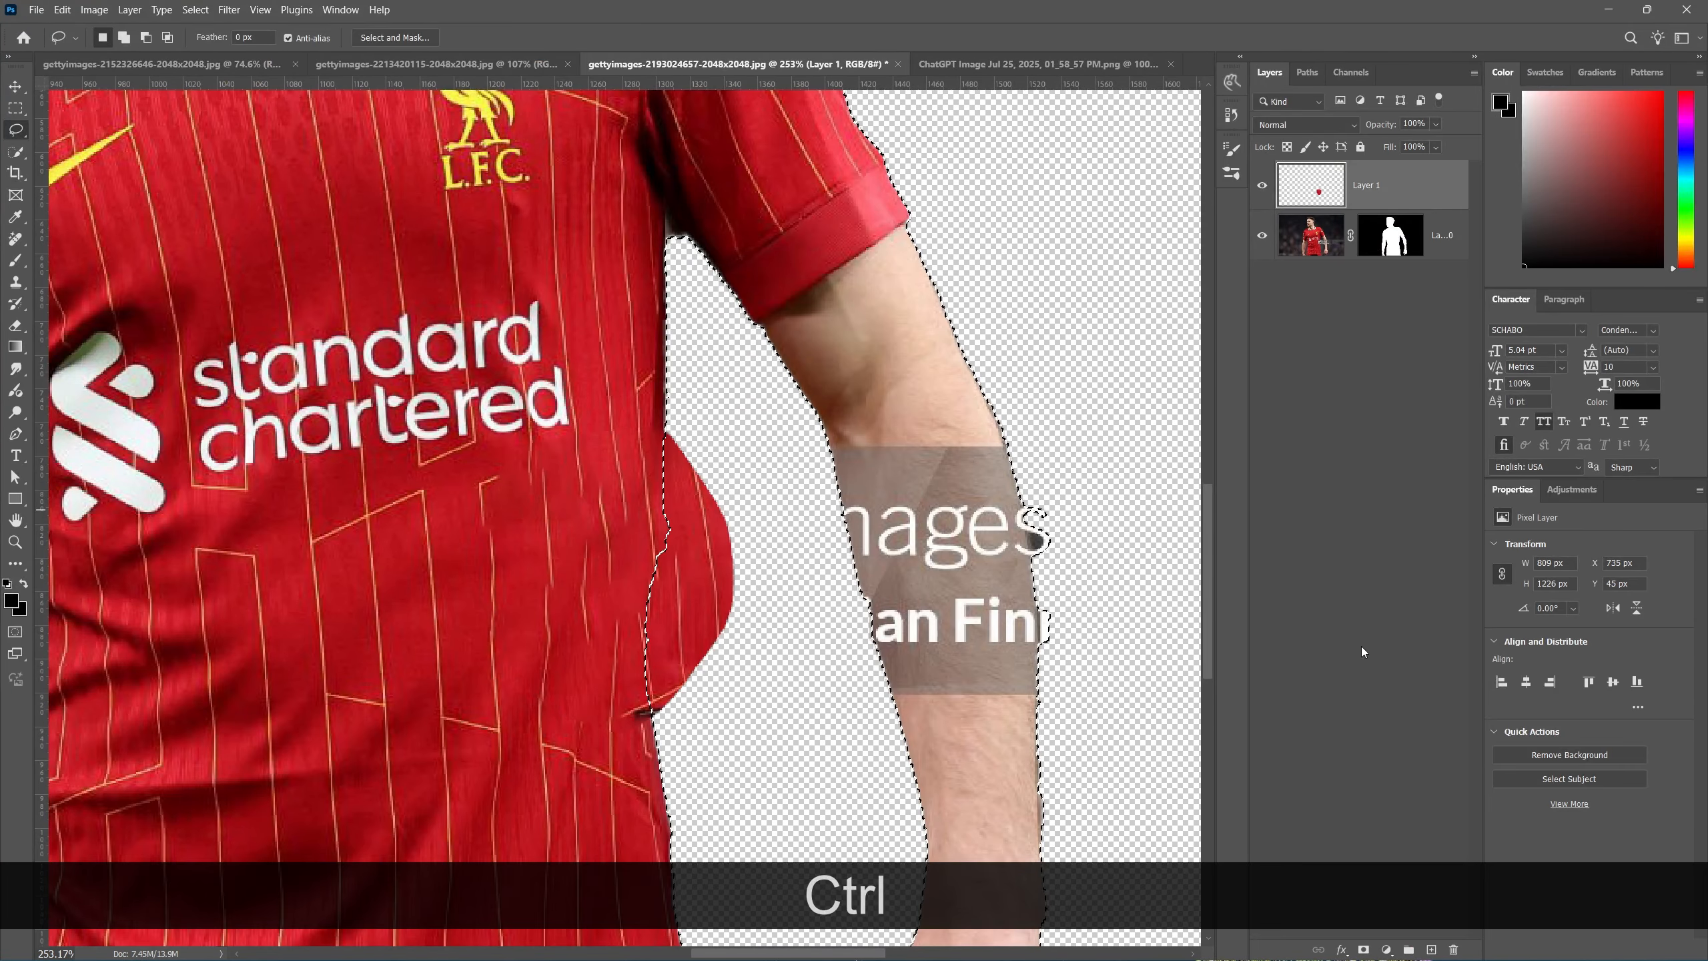
key(ctrl+t)
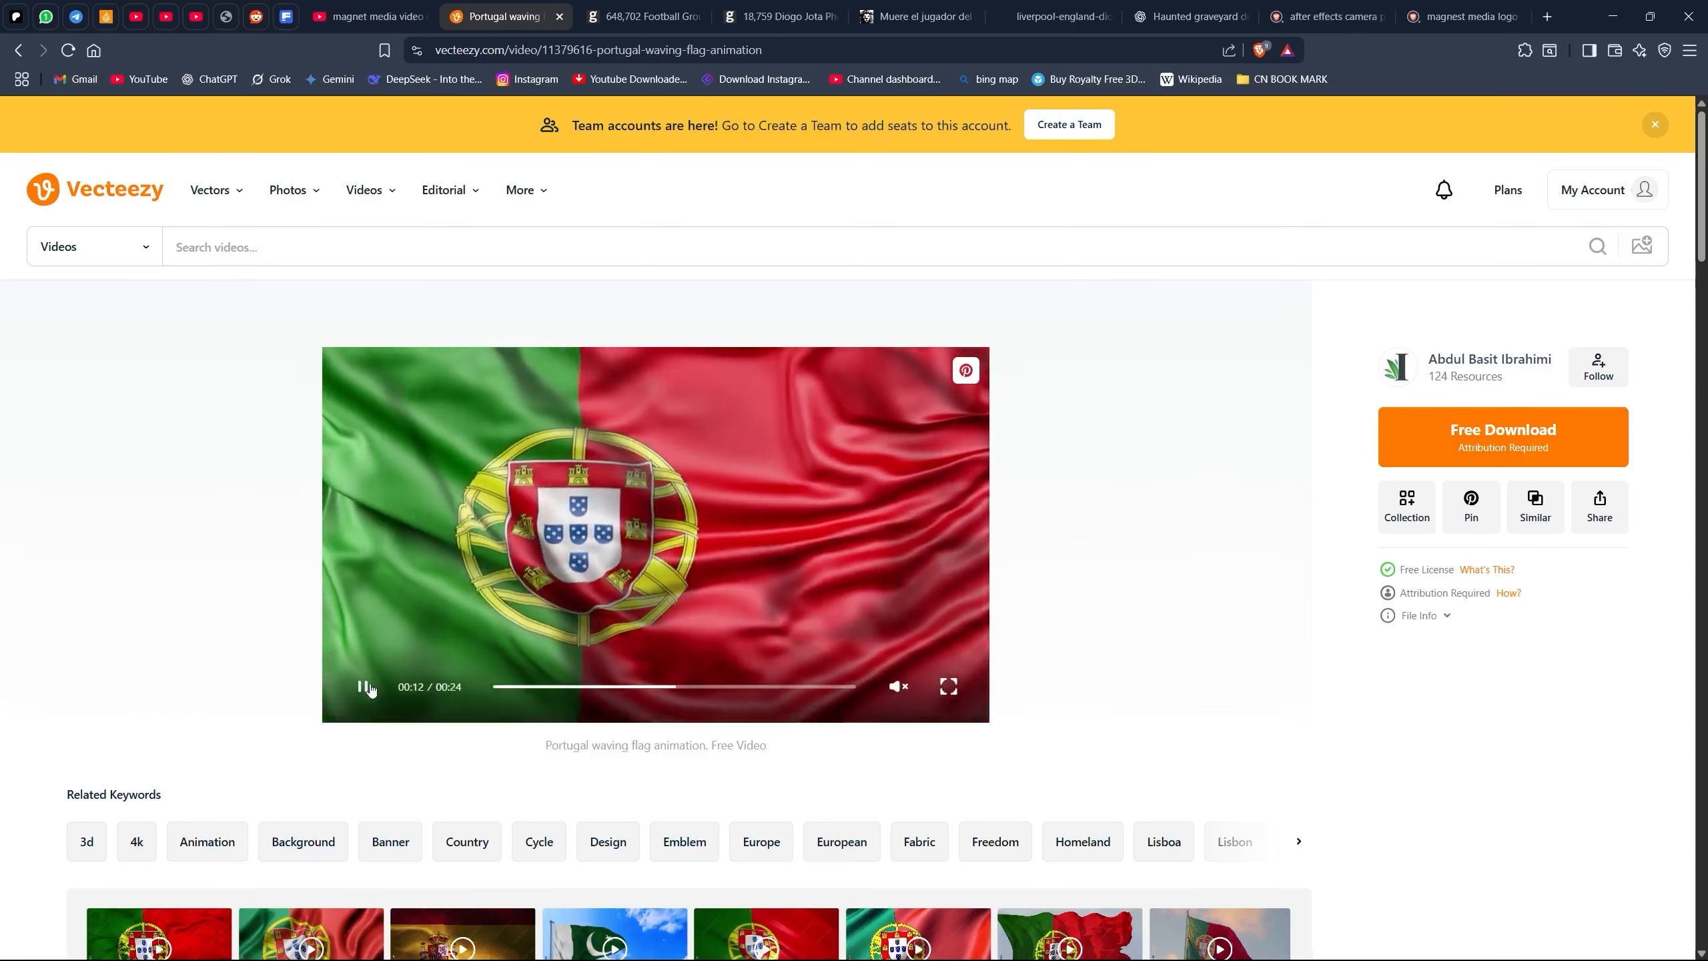
Pause the Portugal flag video preview, then search the web for "portugal flag moving" and open the Vecteezy stock video result
click(379, 665)
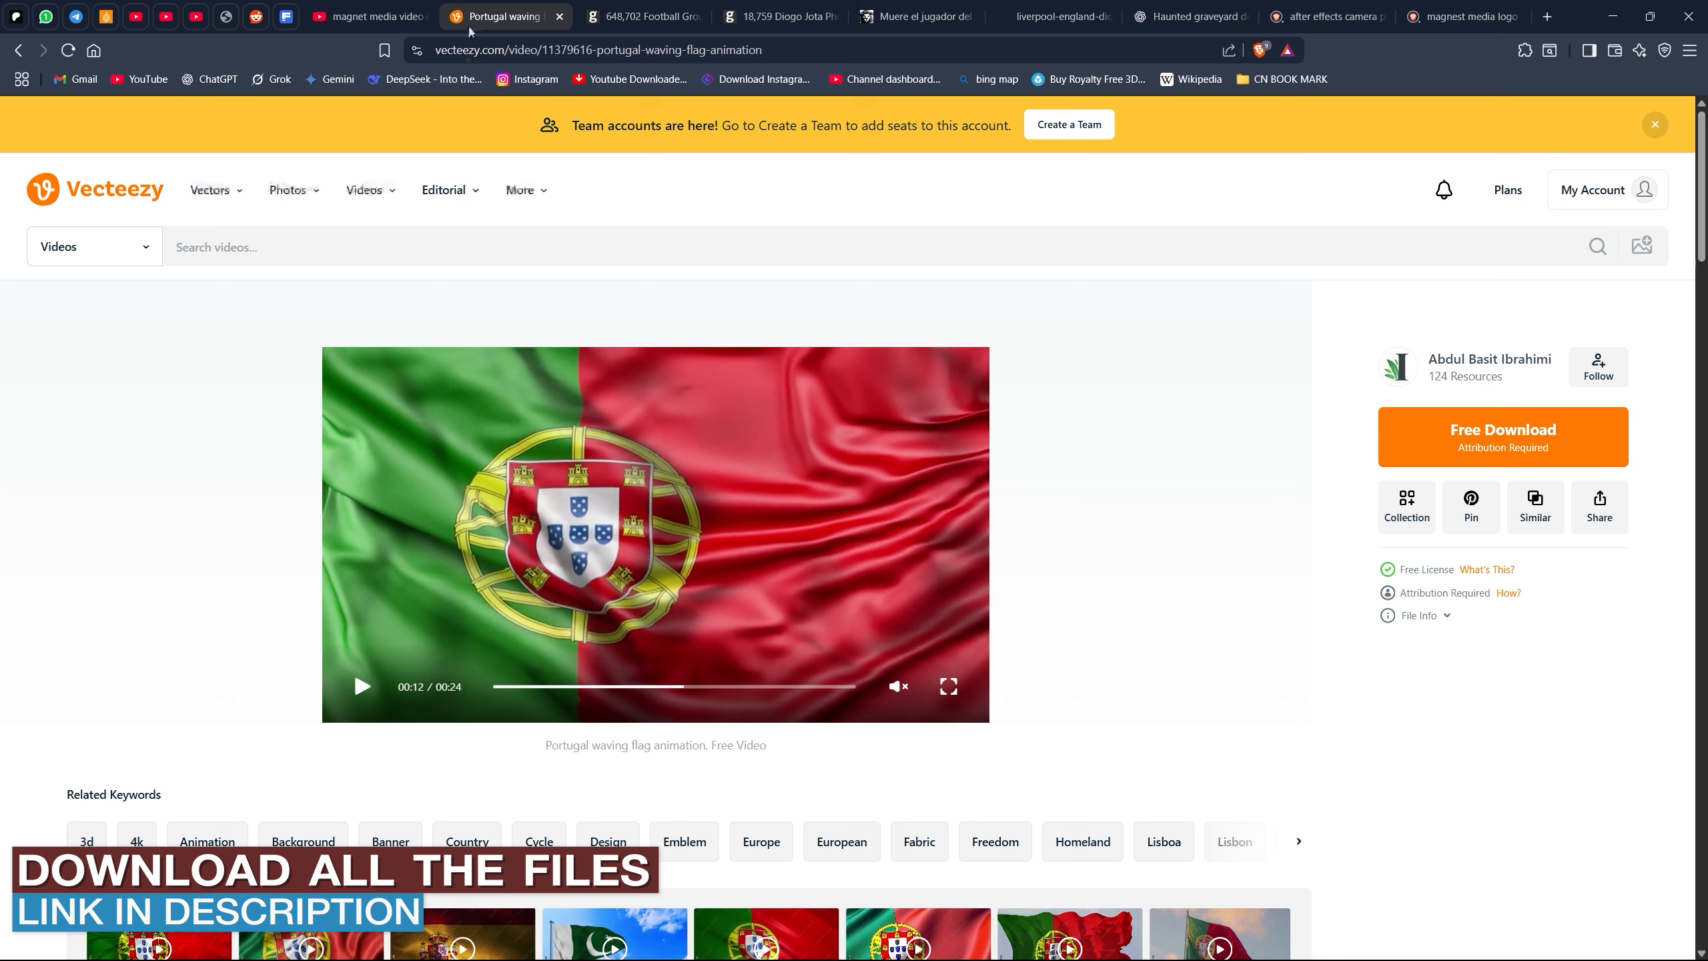
click(481, 58)
text(portugal)
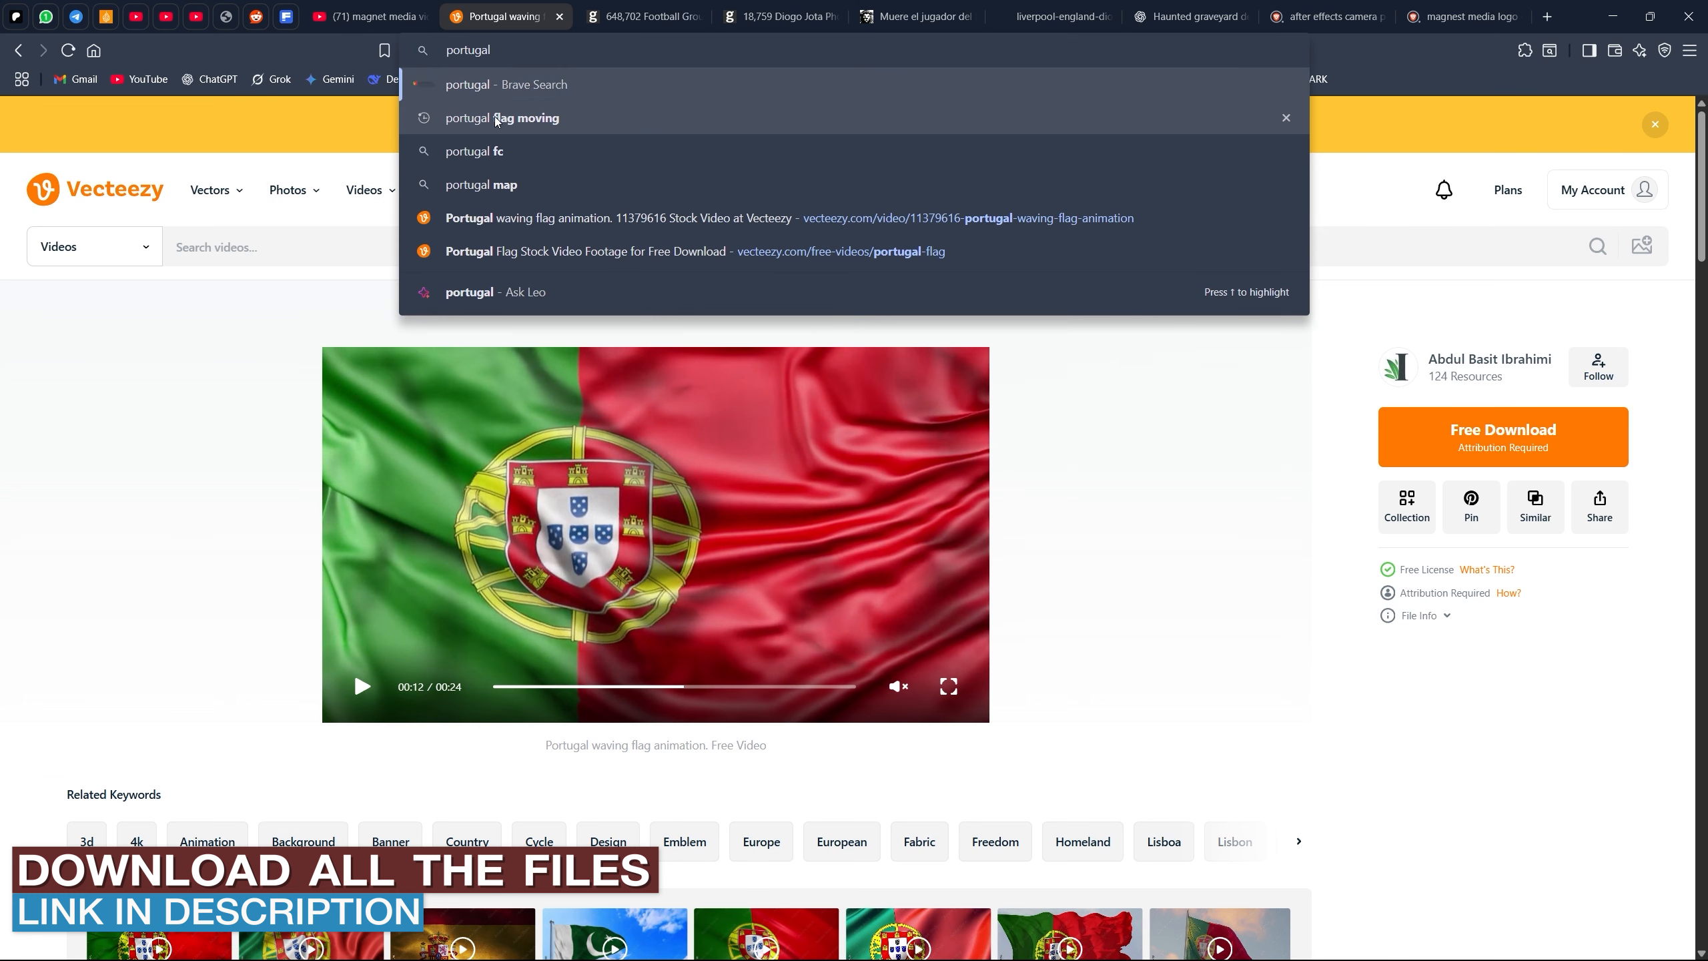
click(497, 119)
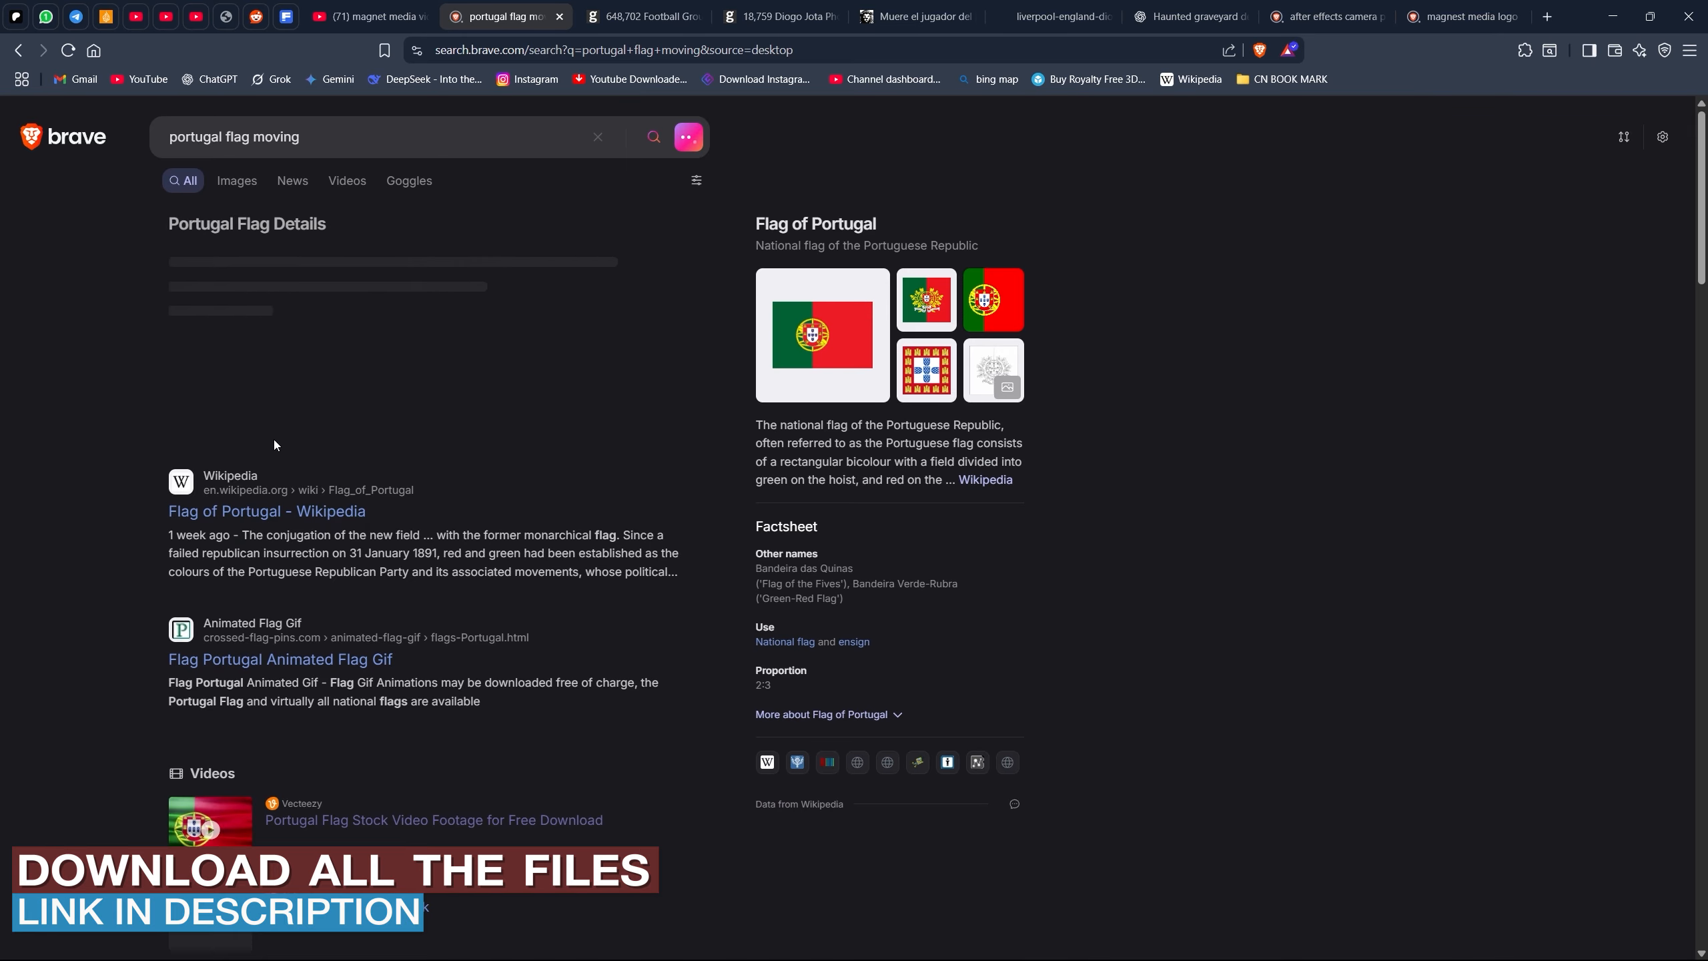
scroll(288, 439, down, 8)
scroll(307, 438, up, 1)
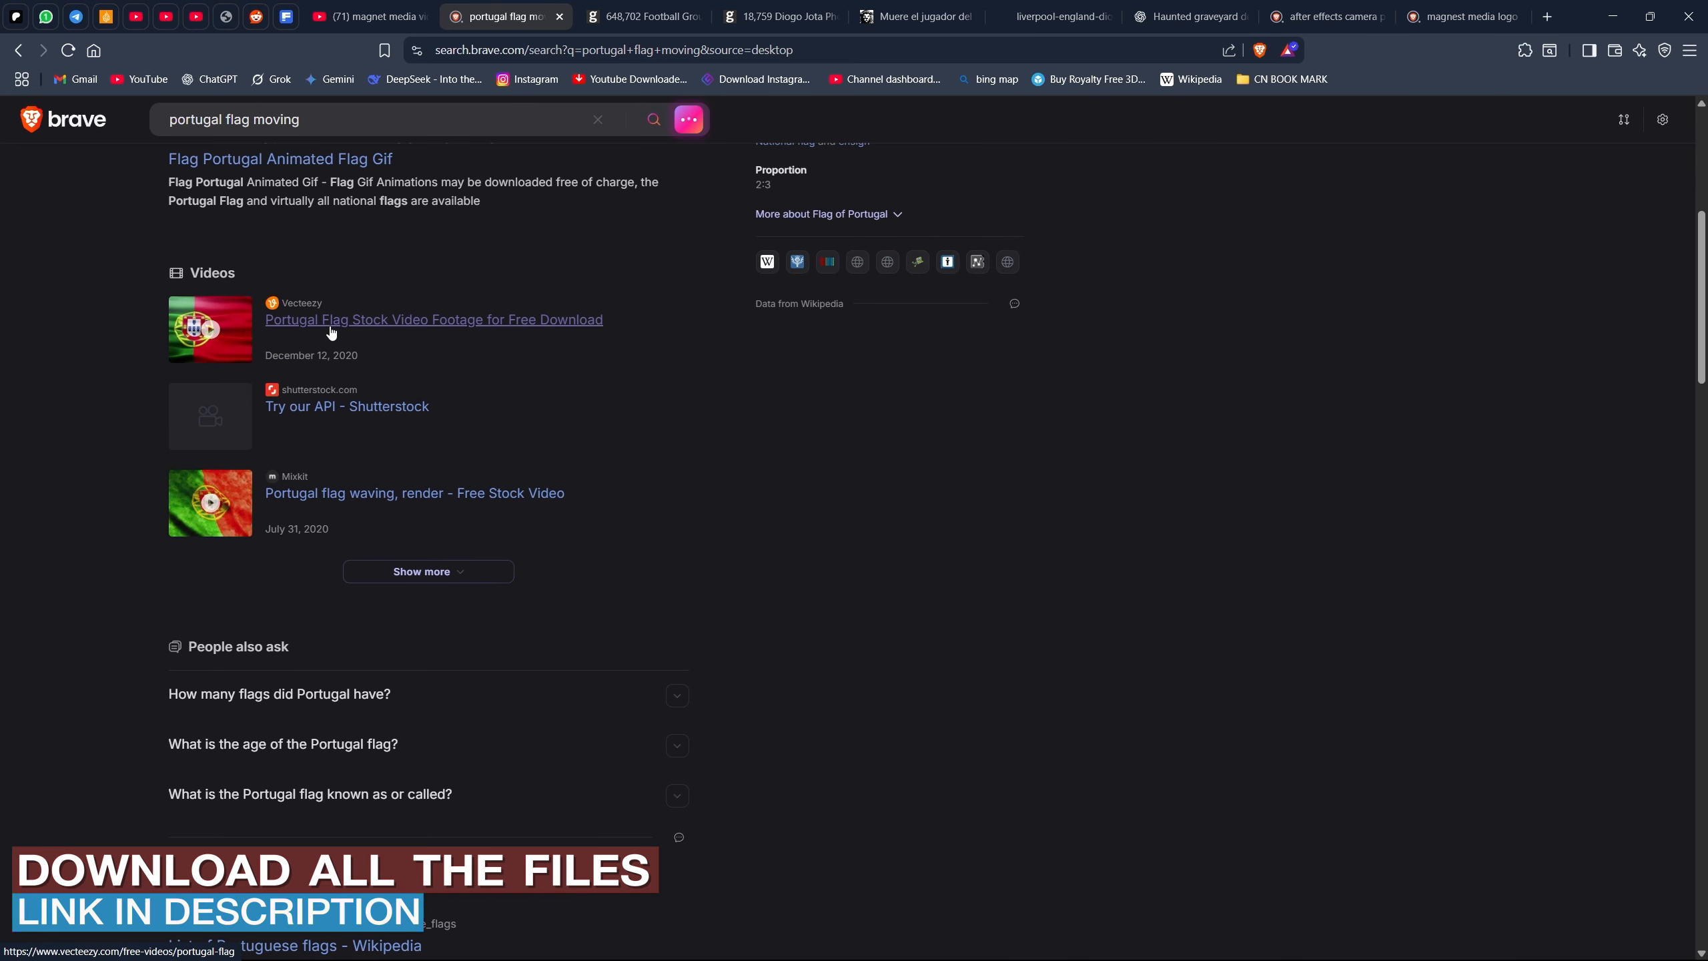
click(331, 331)
Switch to the Getty Images football ground results and view the "Soccer field at dusk" stadium photo in its own window, then close it
click(642, 16)
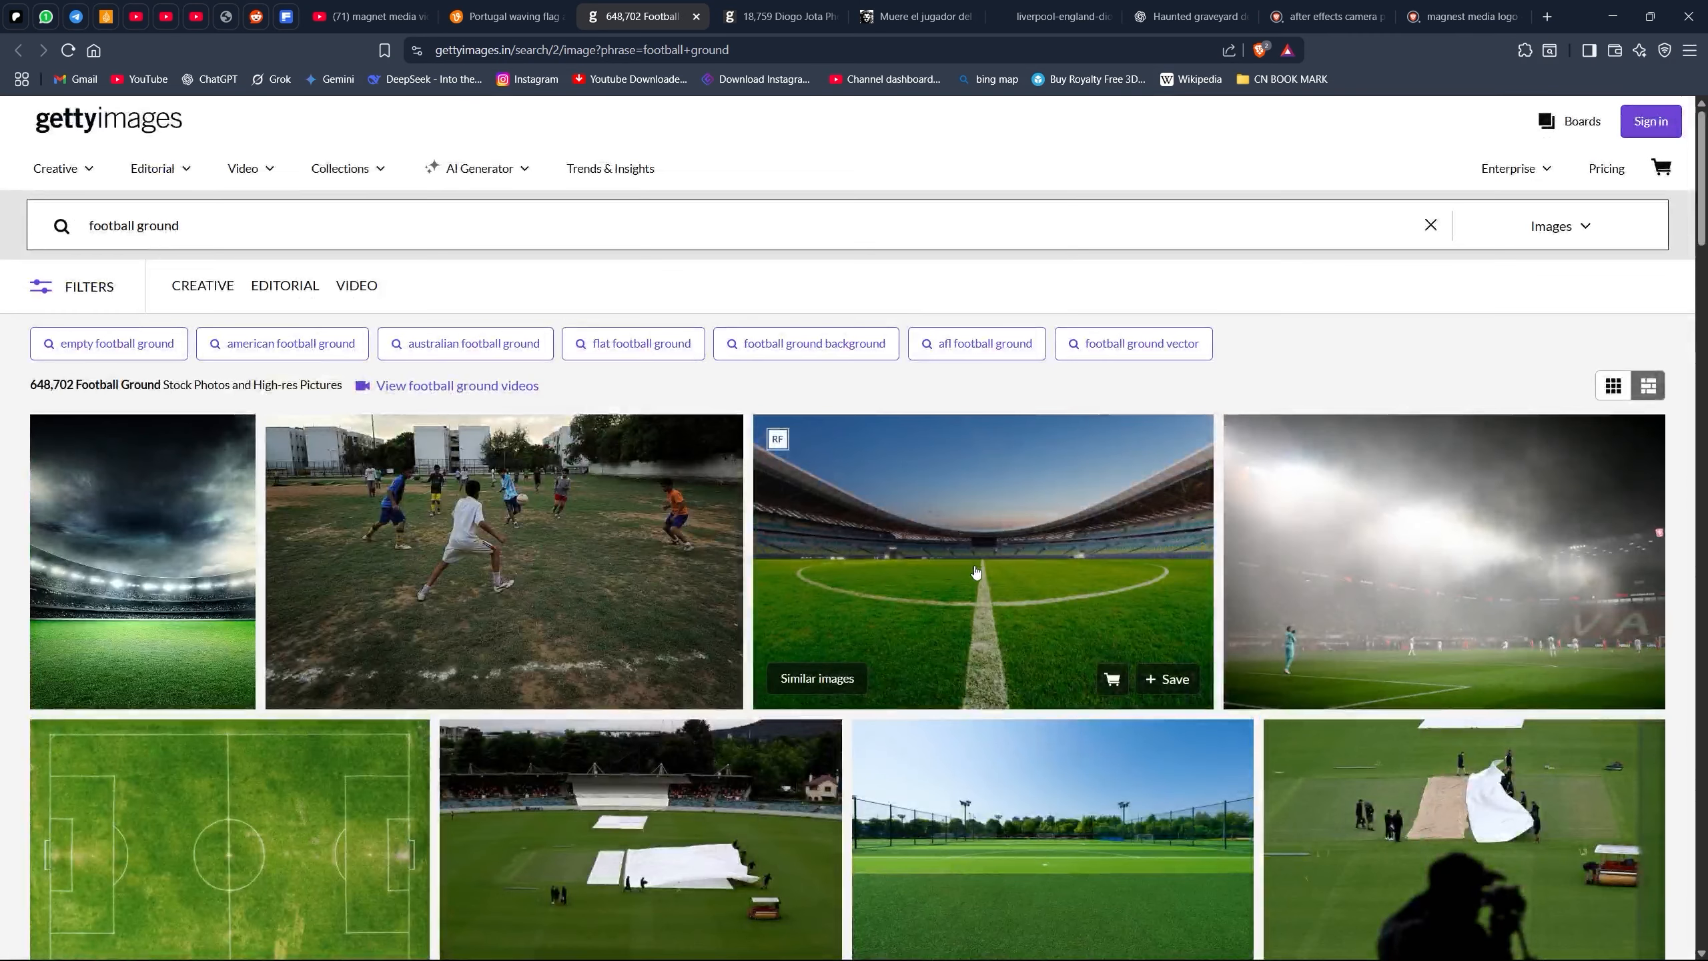
right_click(916, 542)
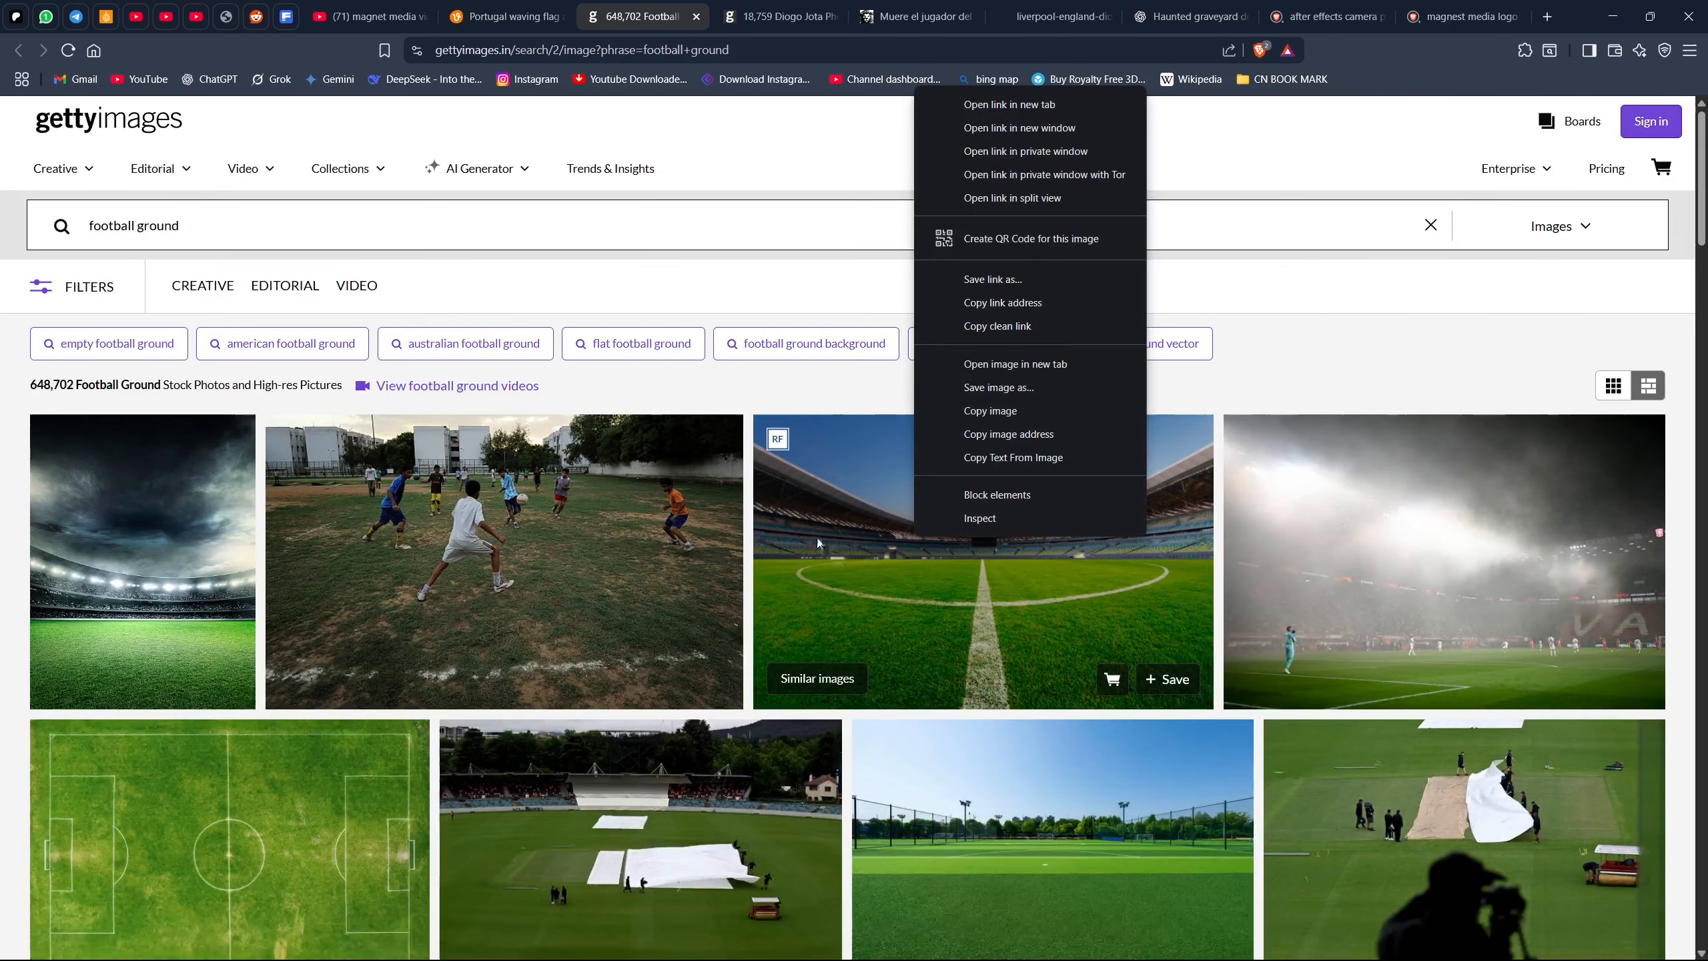
click(954, 118)
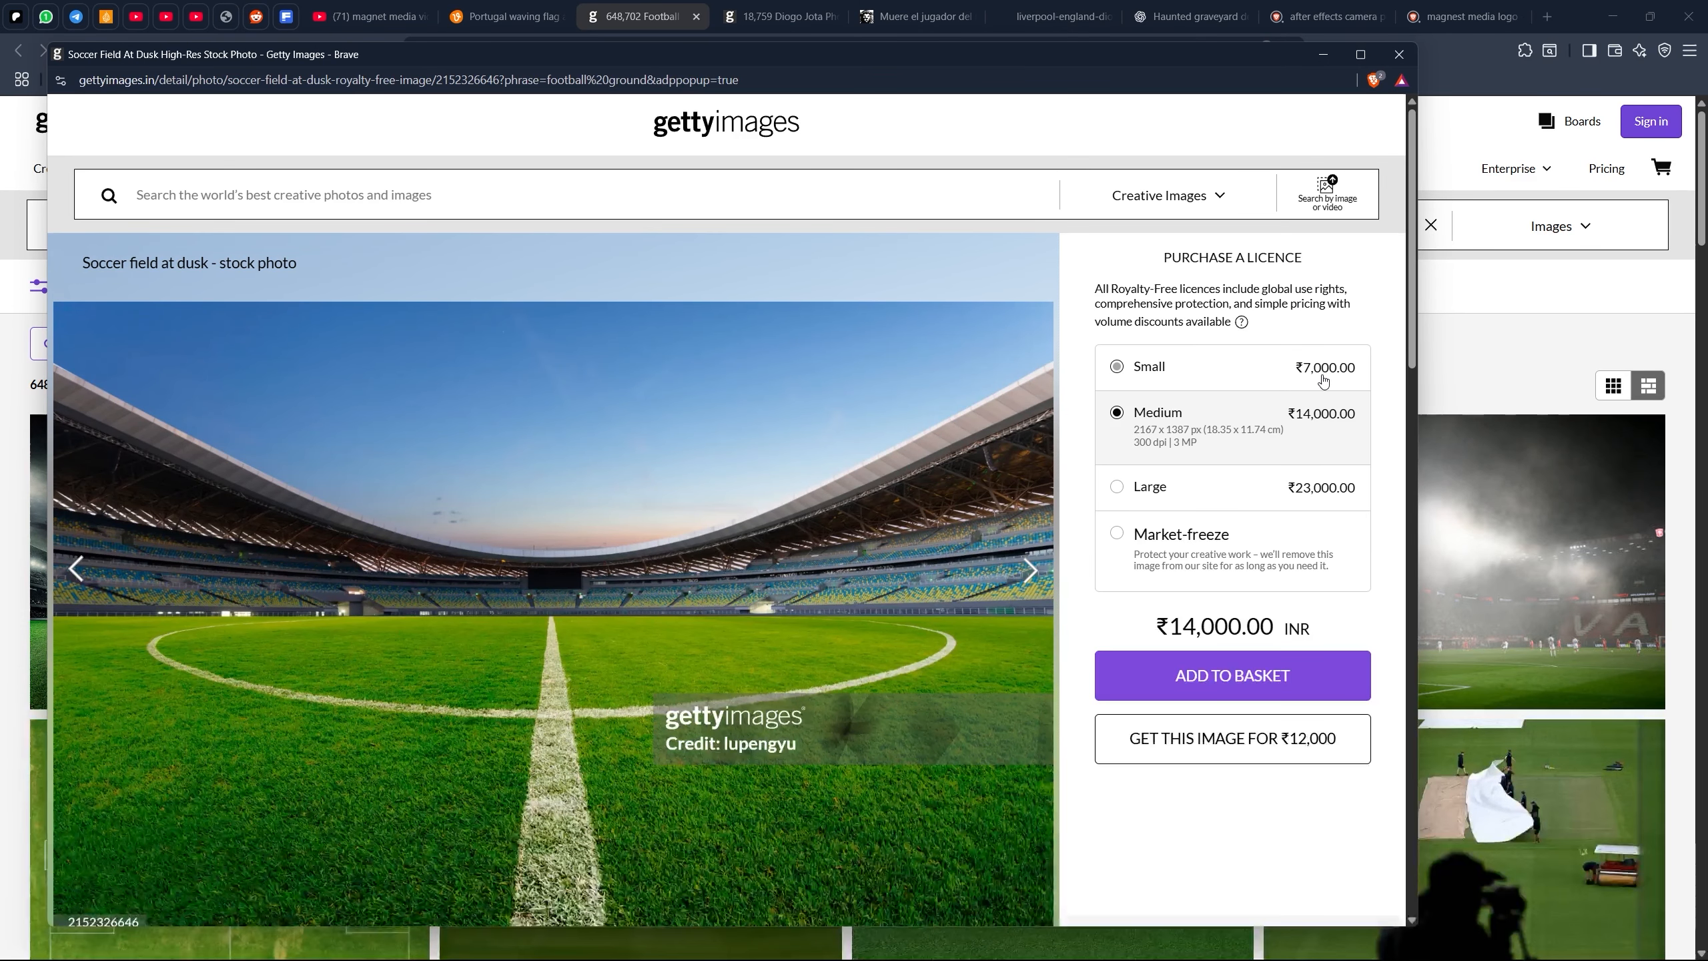
key(ctrl+w)
Browse the Getty Images results for diogo jota and view the Tottenham Hotspur v Liverpool Carabao Cup photo, then close it
key(ctrl+Tab)
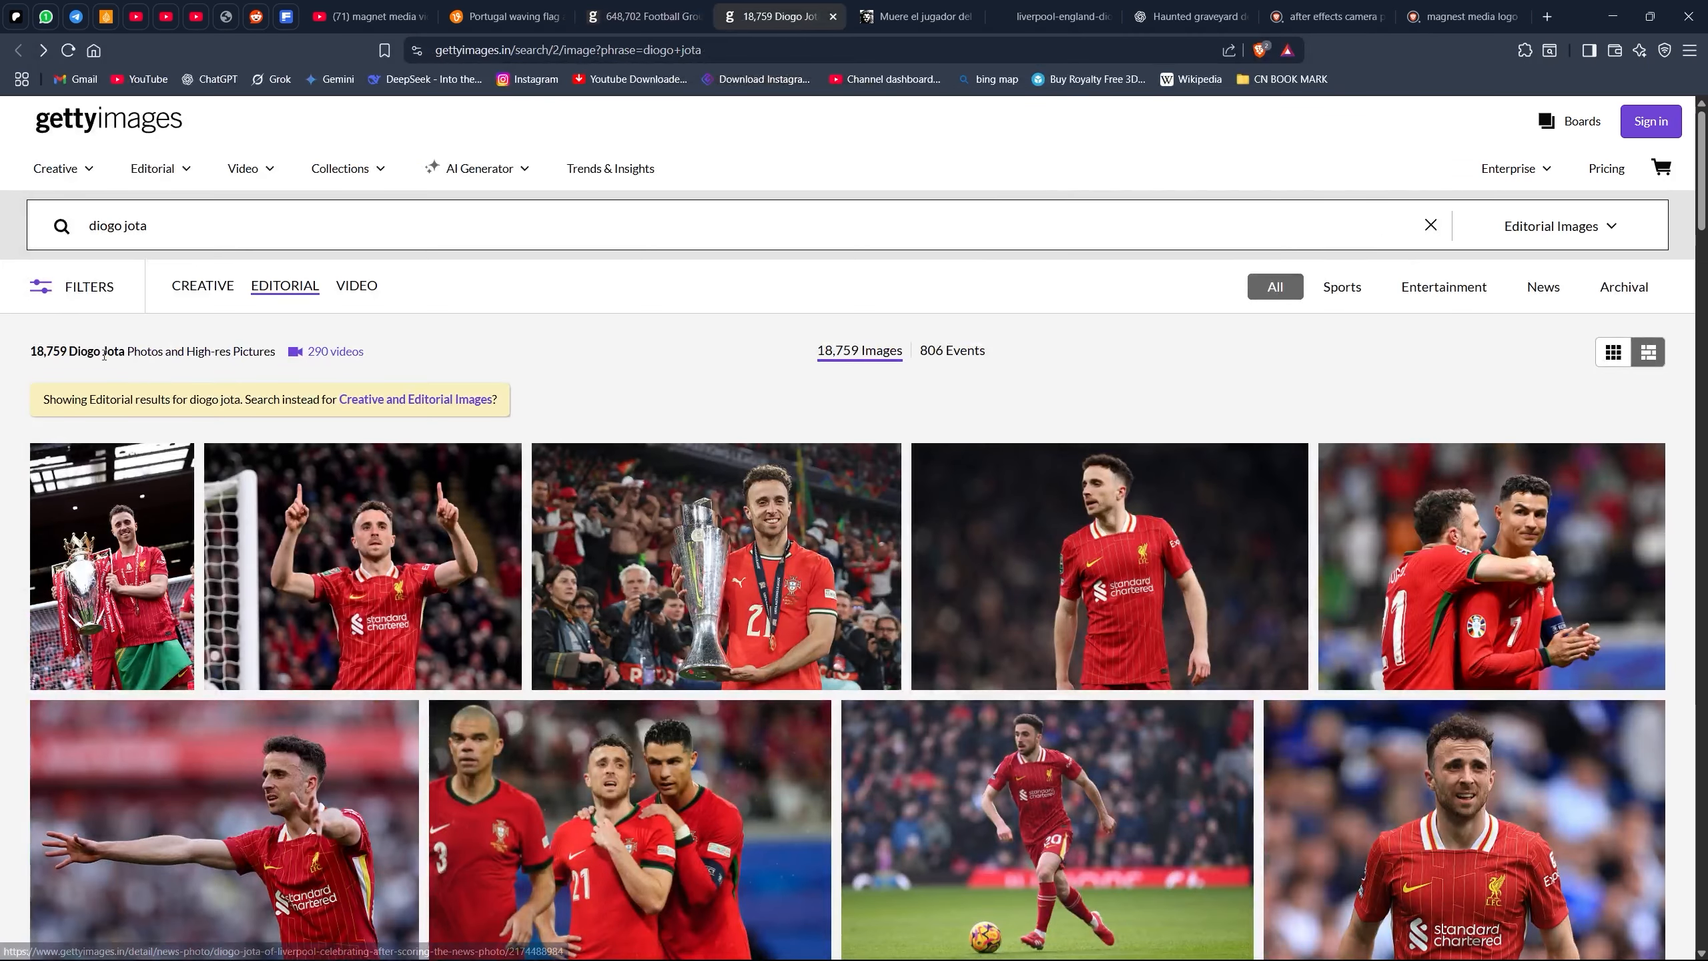
scroll(107, 282, down, 5)
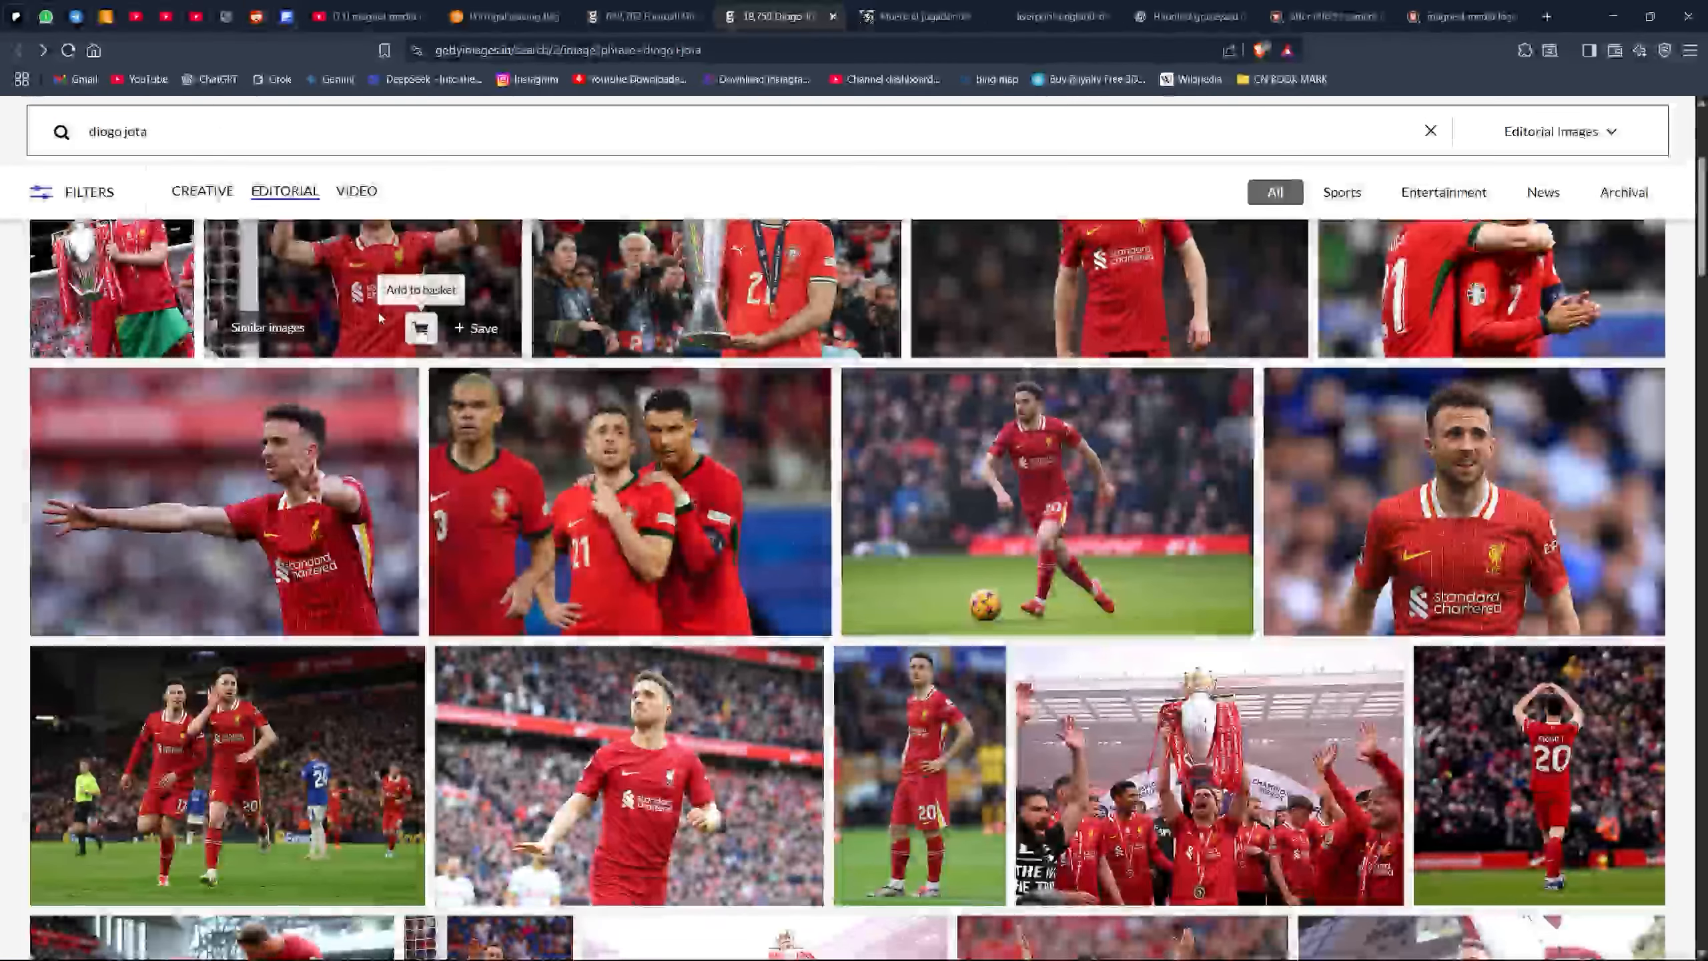
scroll(377, 306, up, 4)
scroll(630, 422, down, 4)
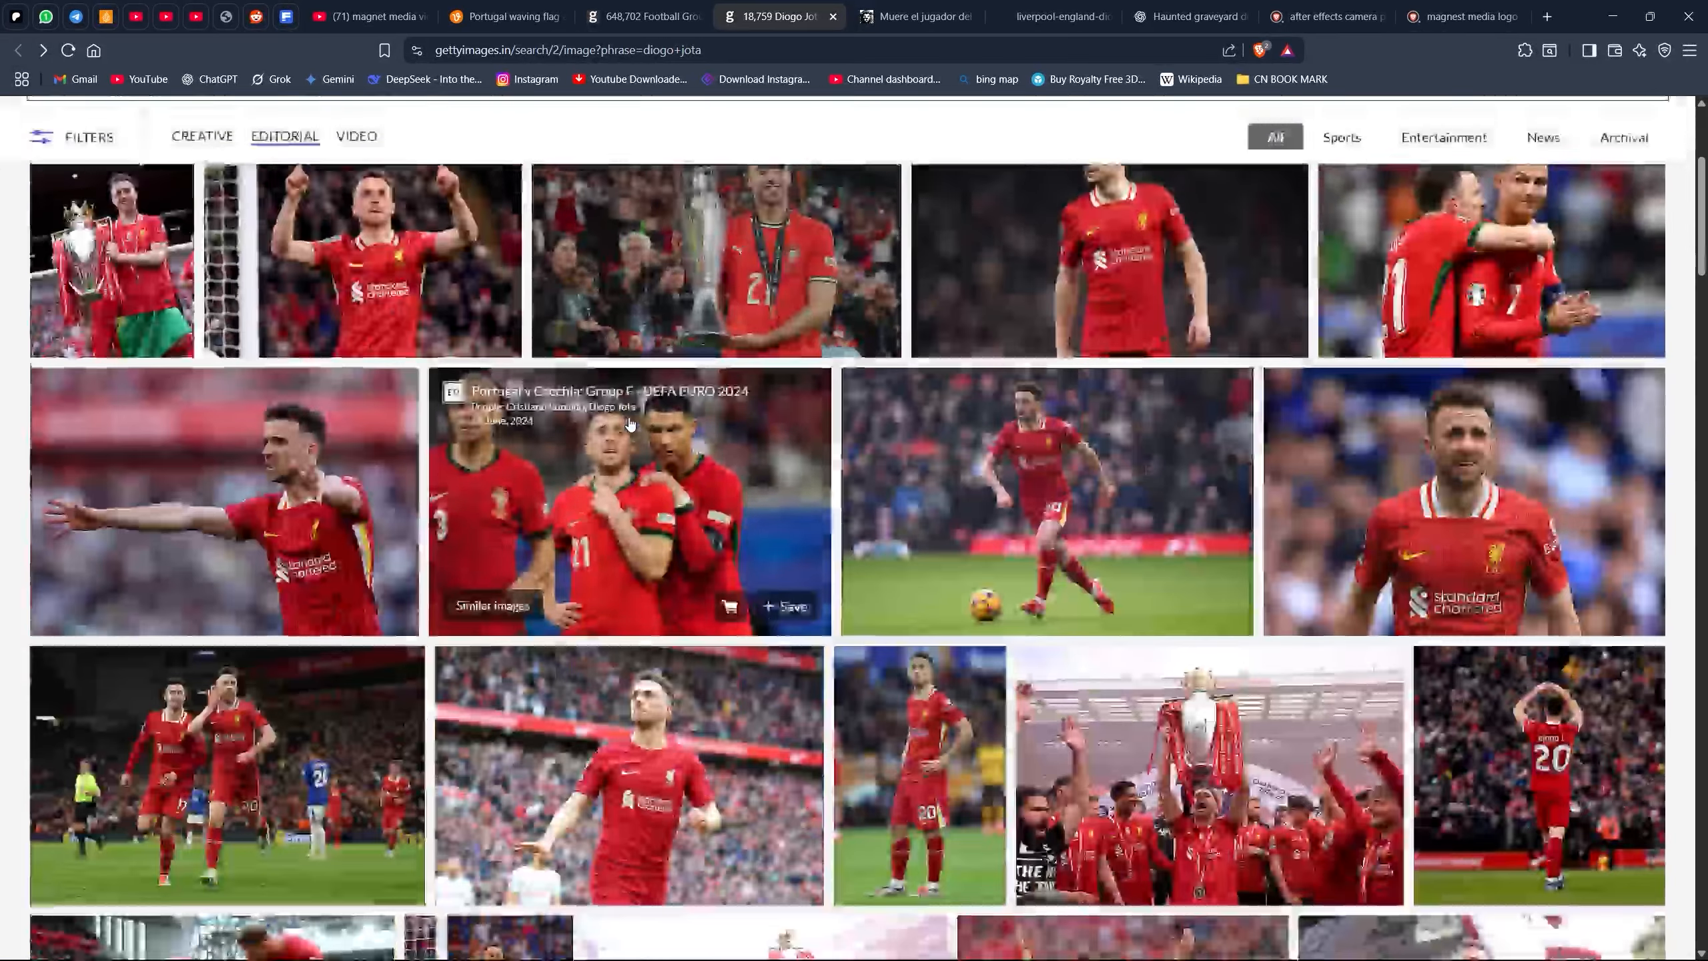
scroll(630, 422, up, 4)
click(1079, 450)
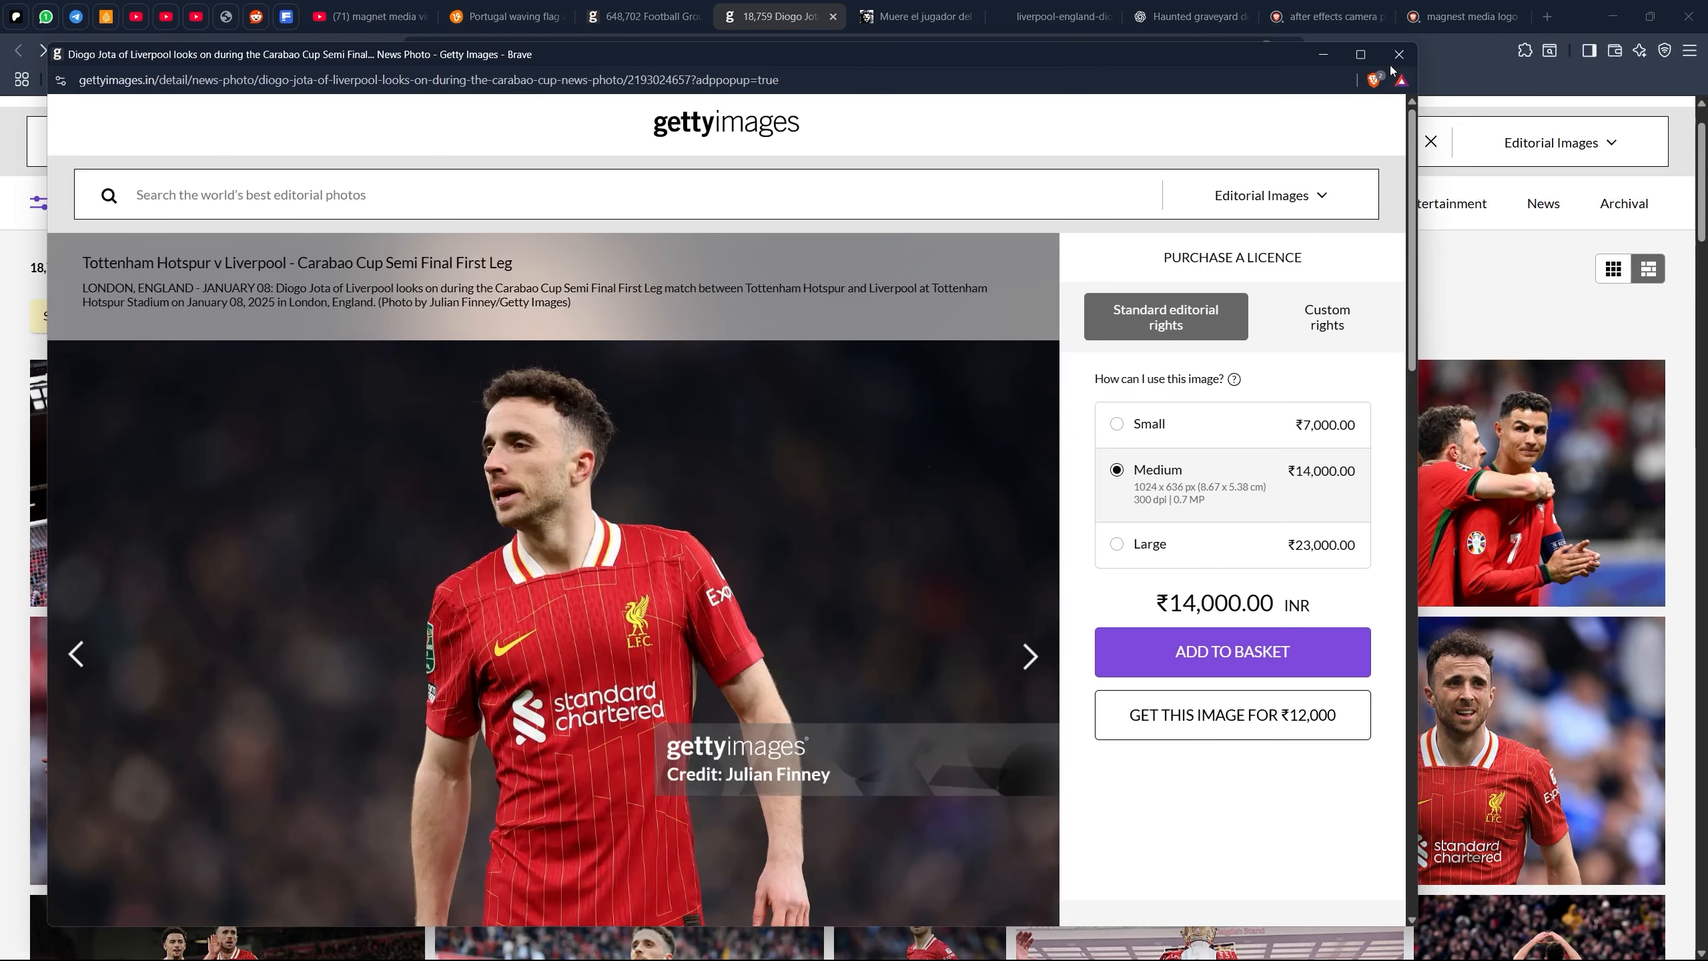
click(1398, 55)
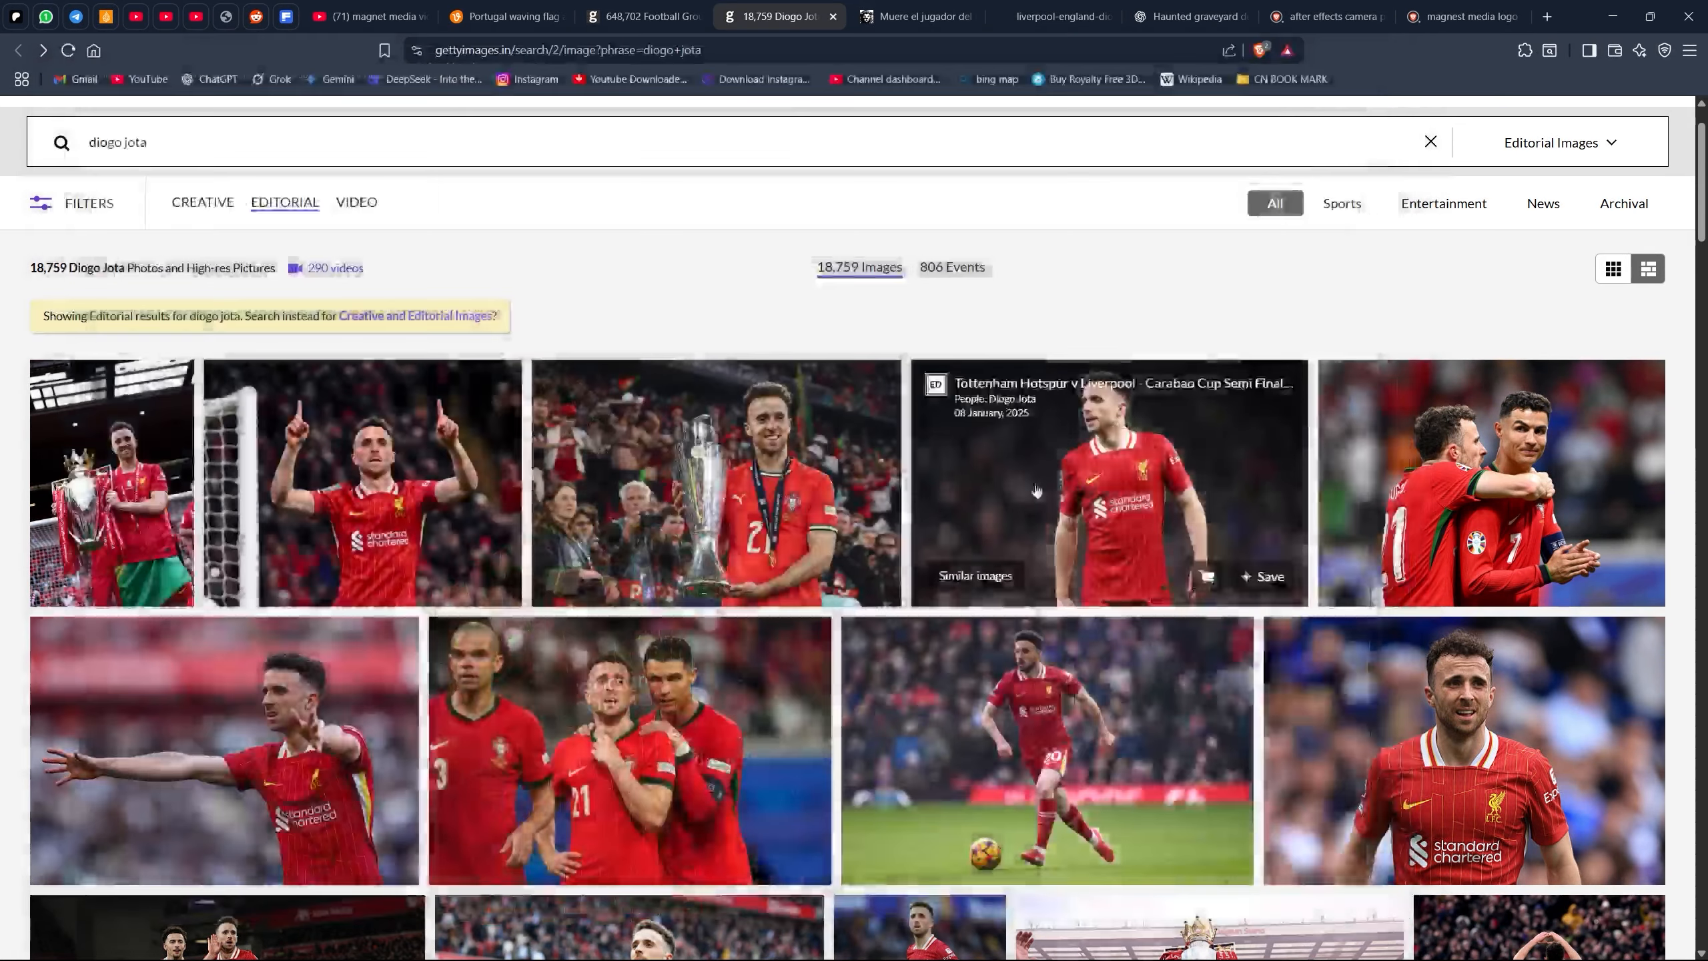
View the Chelsea FC v Liverpool FC Premier League close-up photo of the player, then close its window
scroll(1345, 356, down, 5)
click(1345, 357)
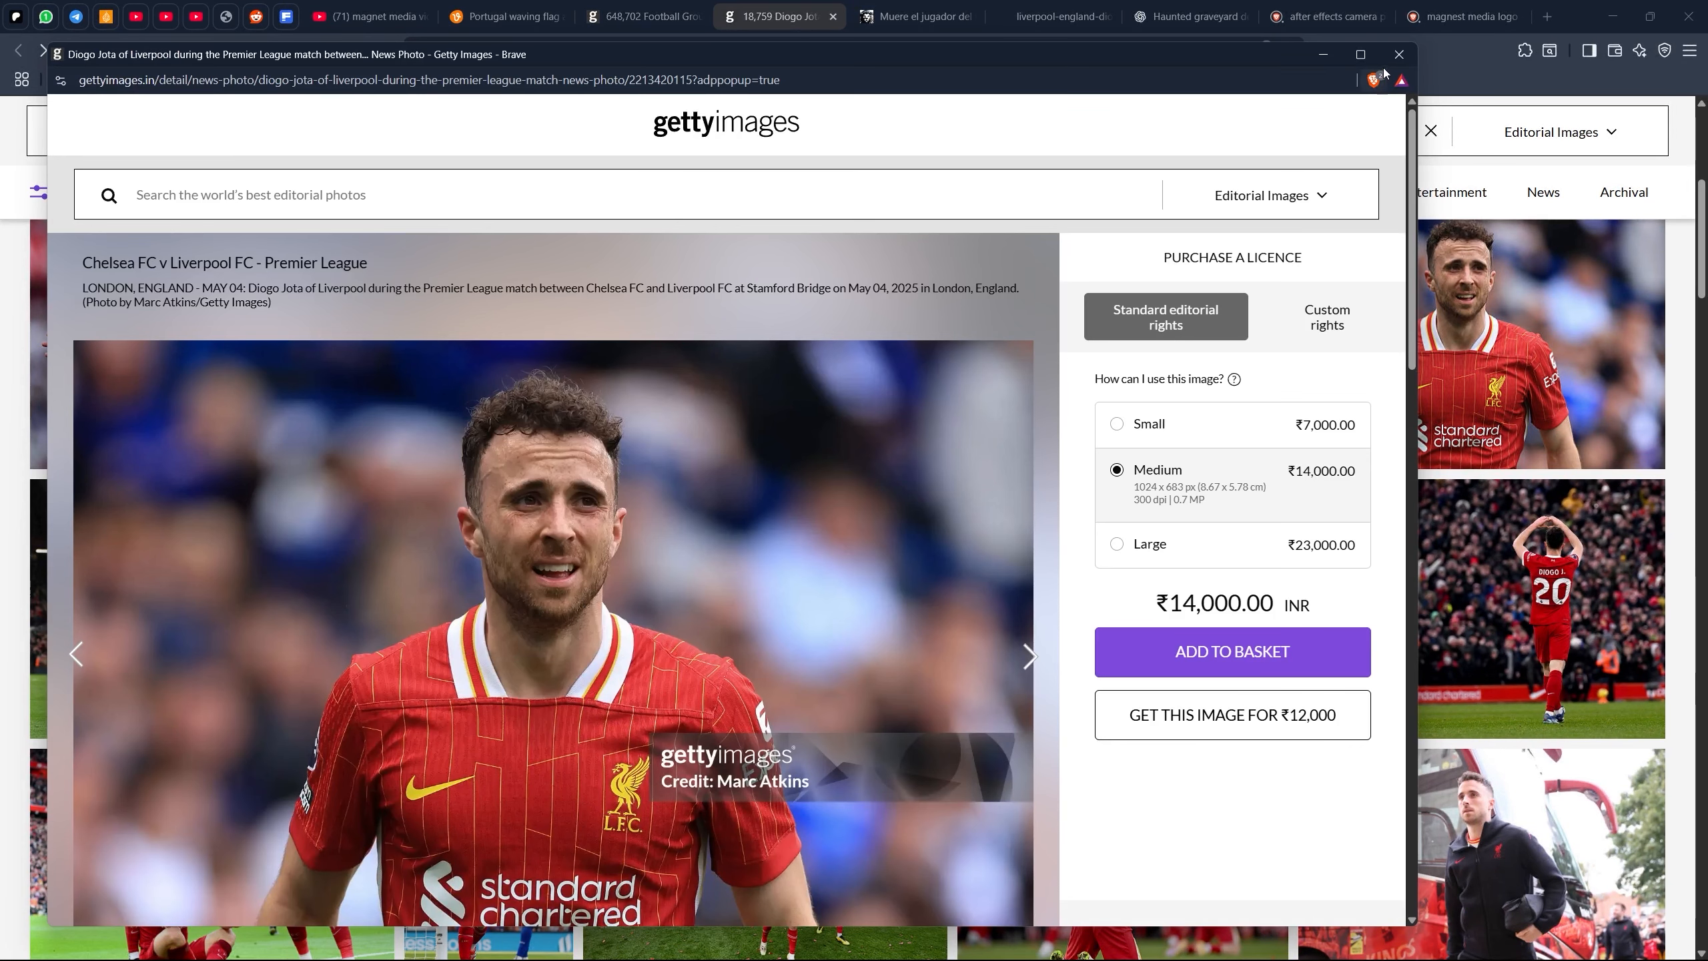
click(1397, 54)
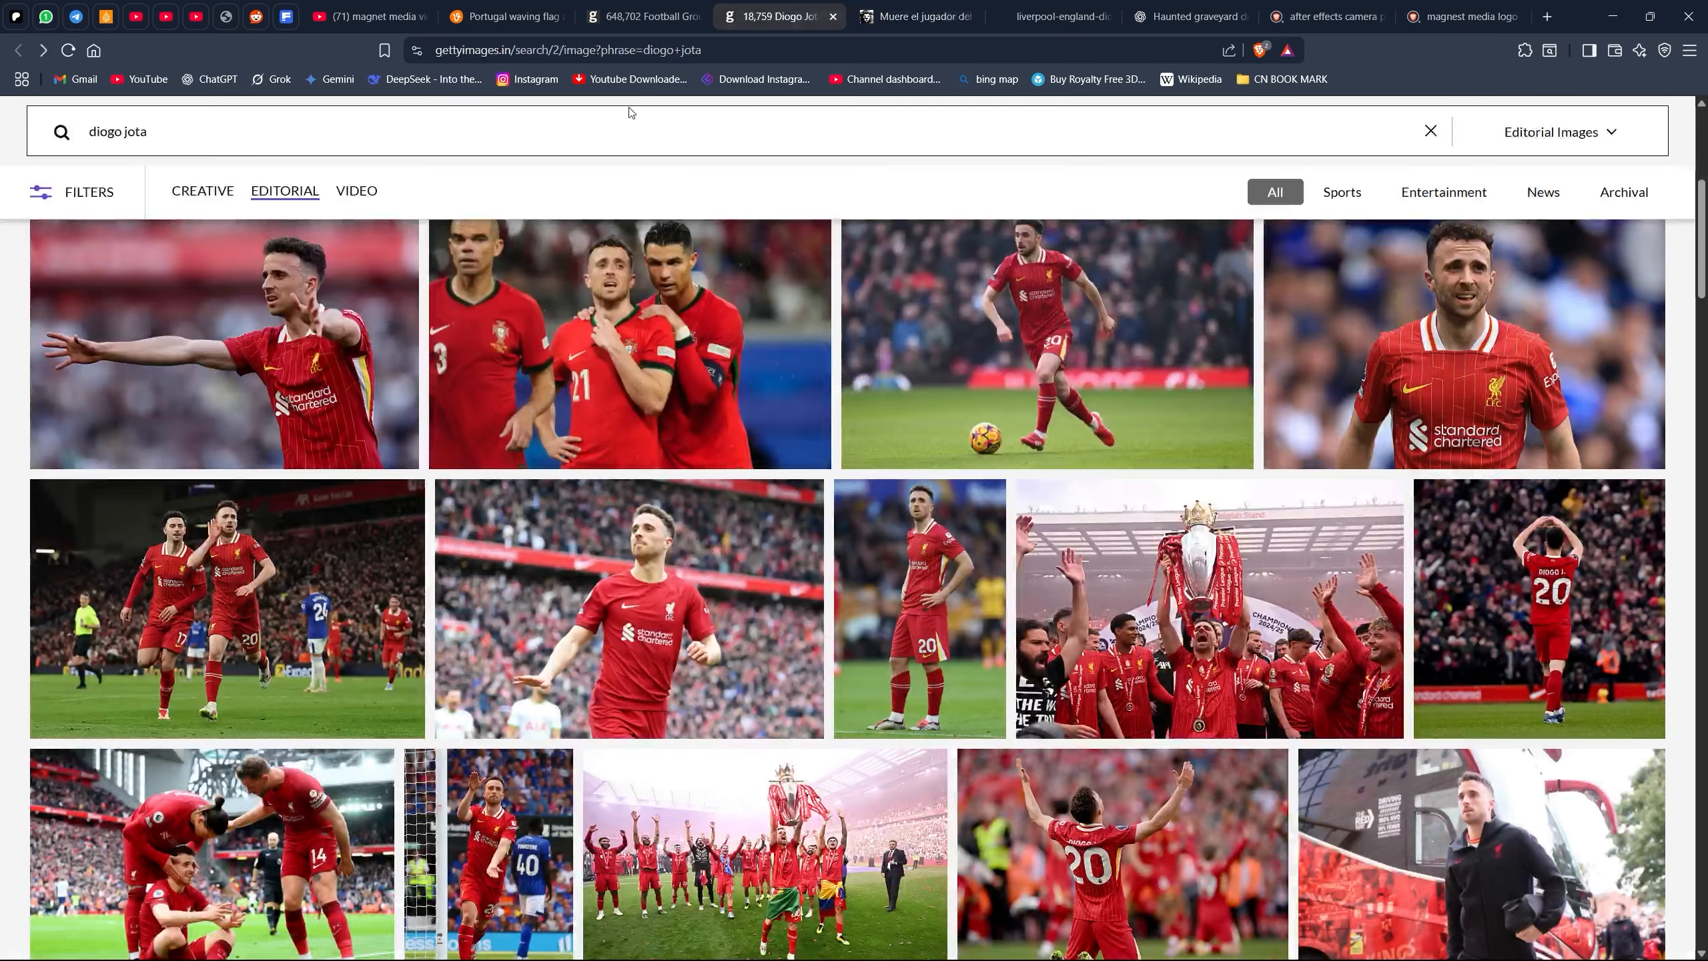
Switch to the Freepik AI image generator and paste the dark, eerie Christian graveyard prompt copied from the history into the image description
click(284, 27)
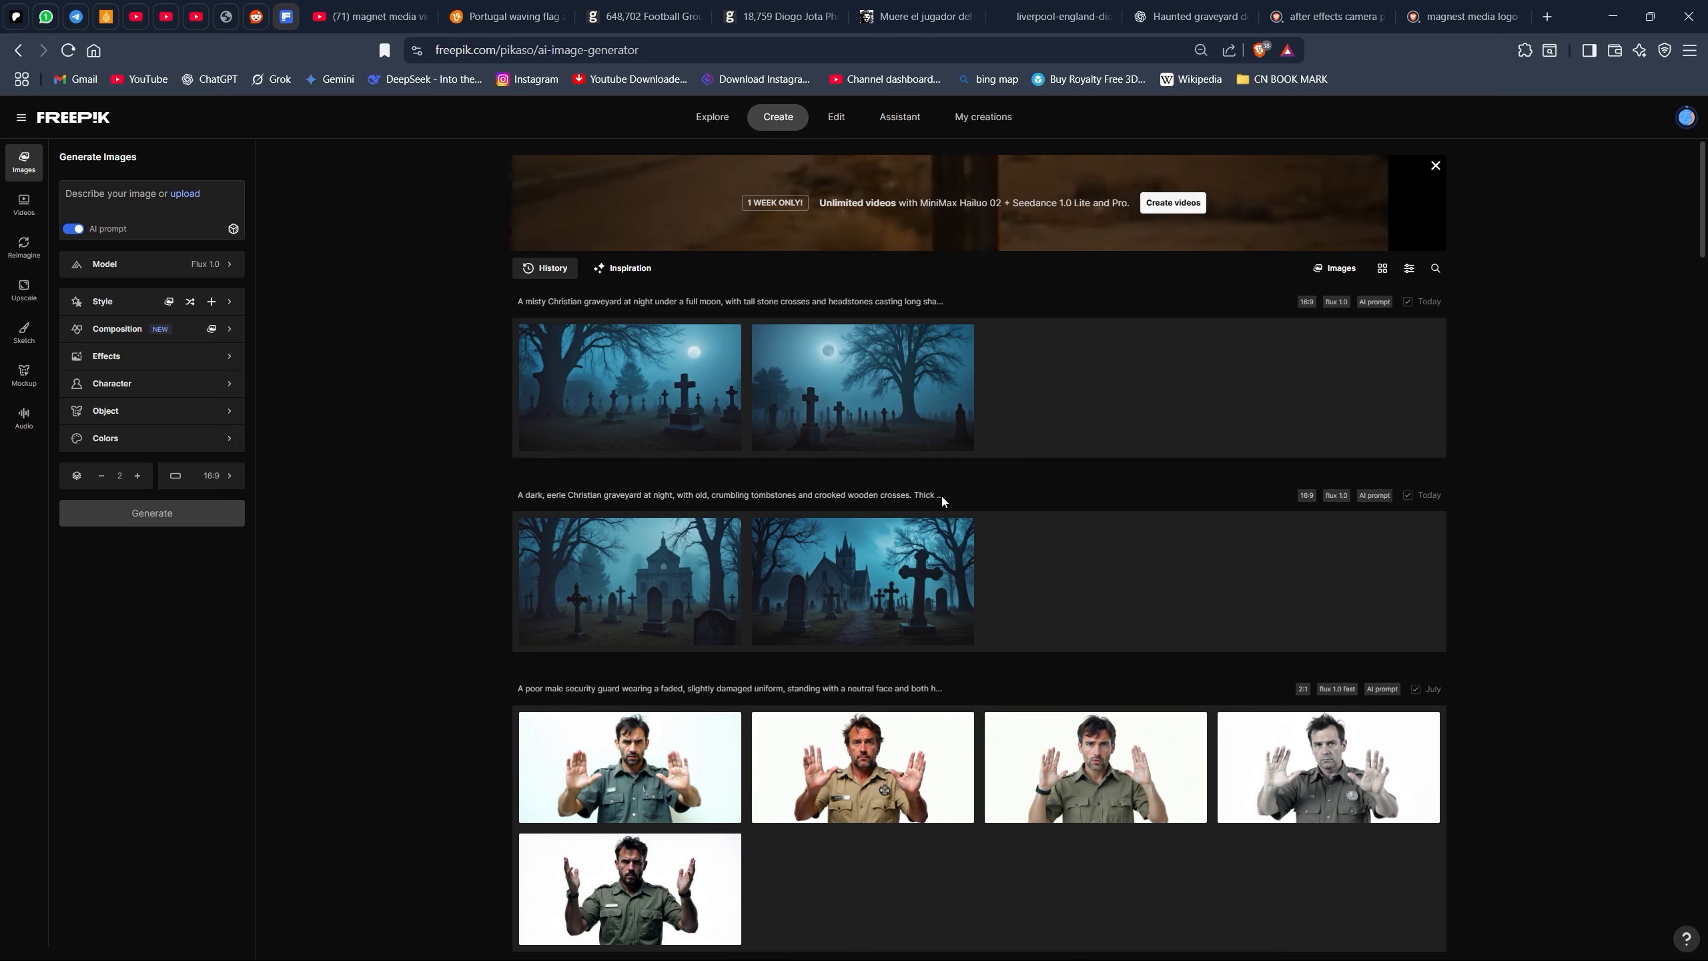
mouse_move(942, 501)
mouse_move(721, 598)
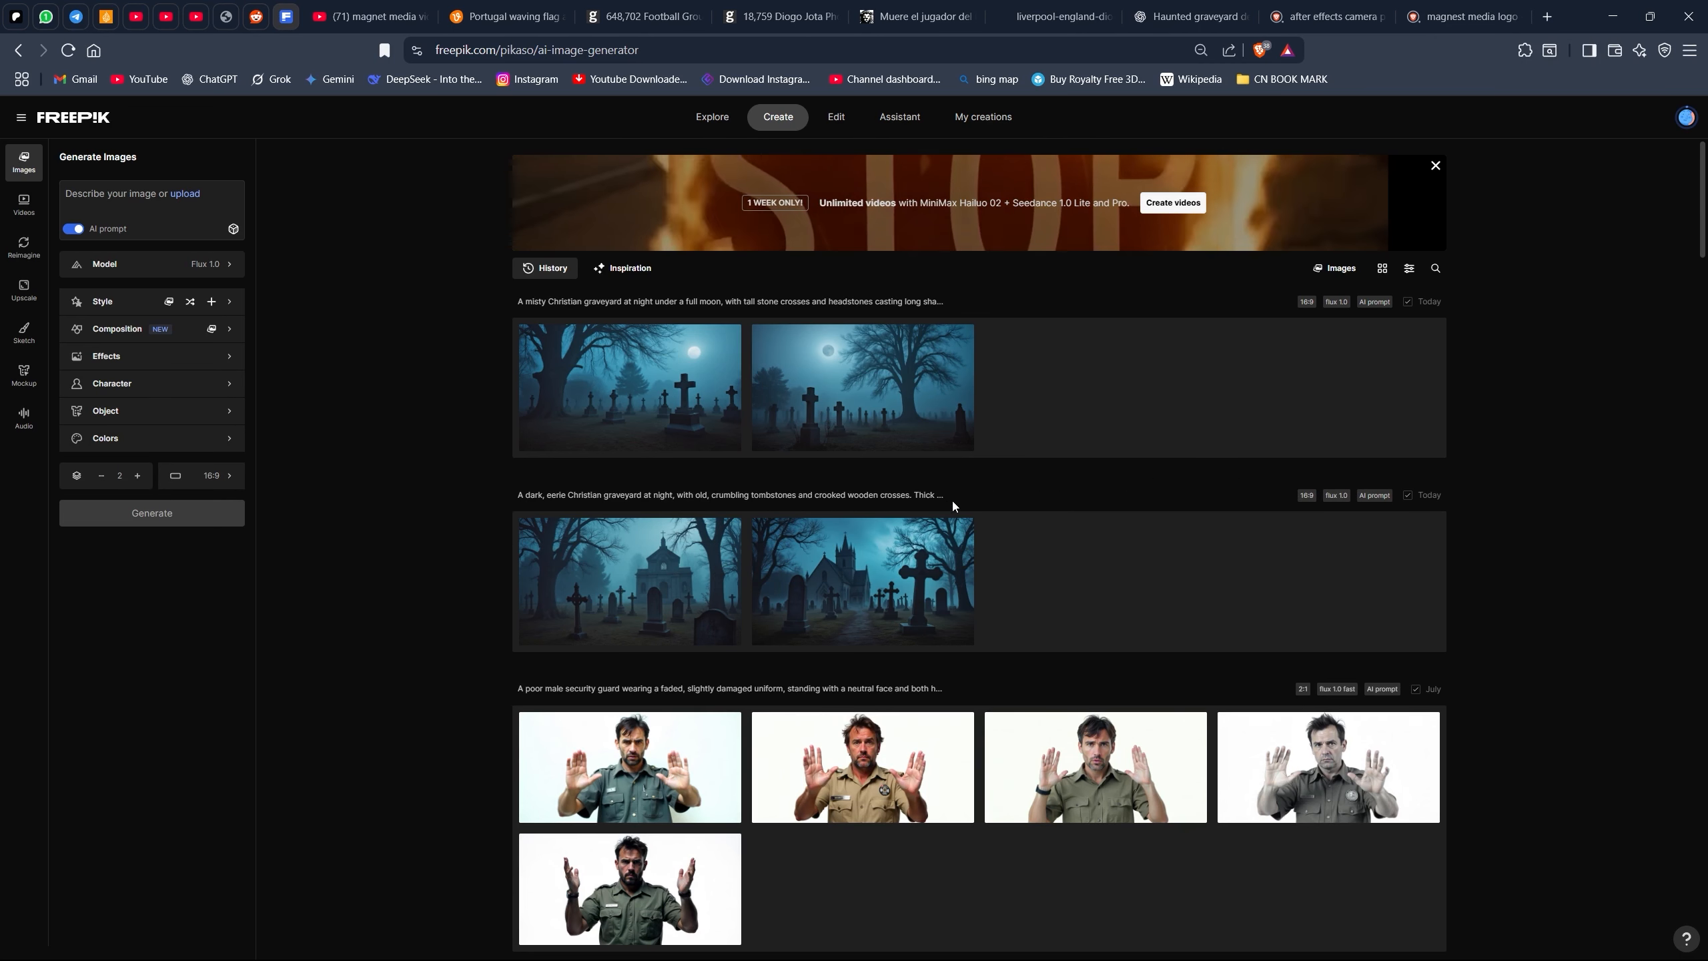
mouse_move(844, 499)
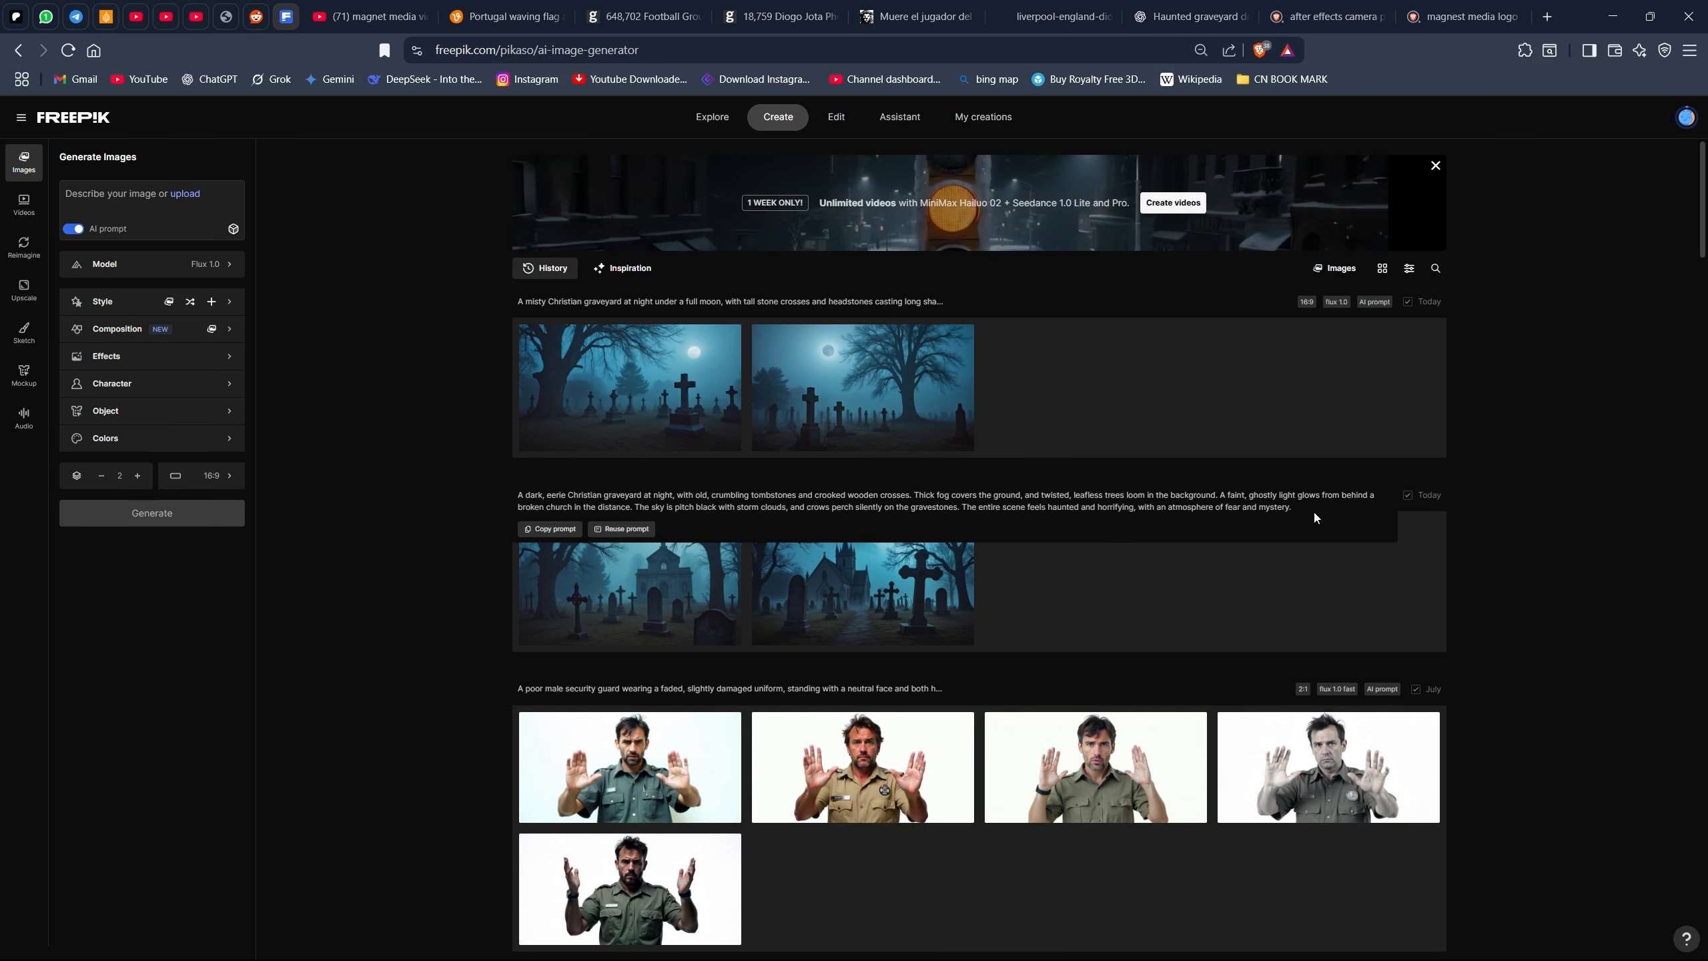
click(550, 529)
click(129, 192)
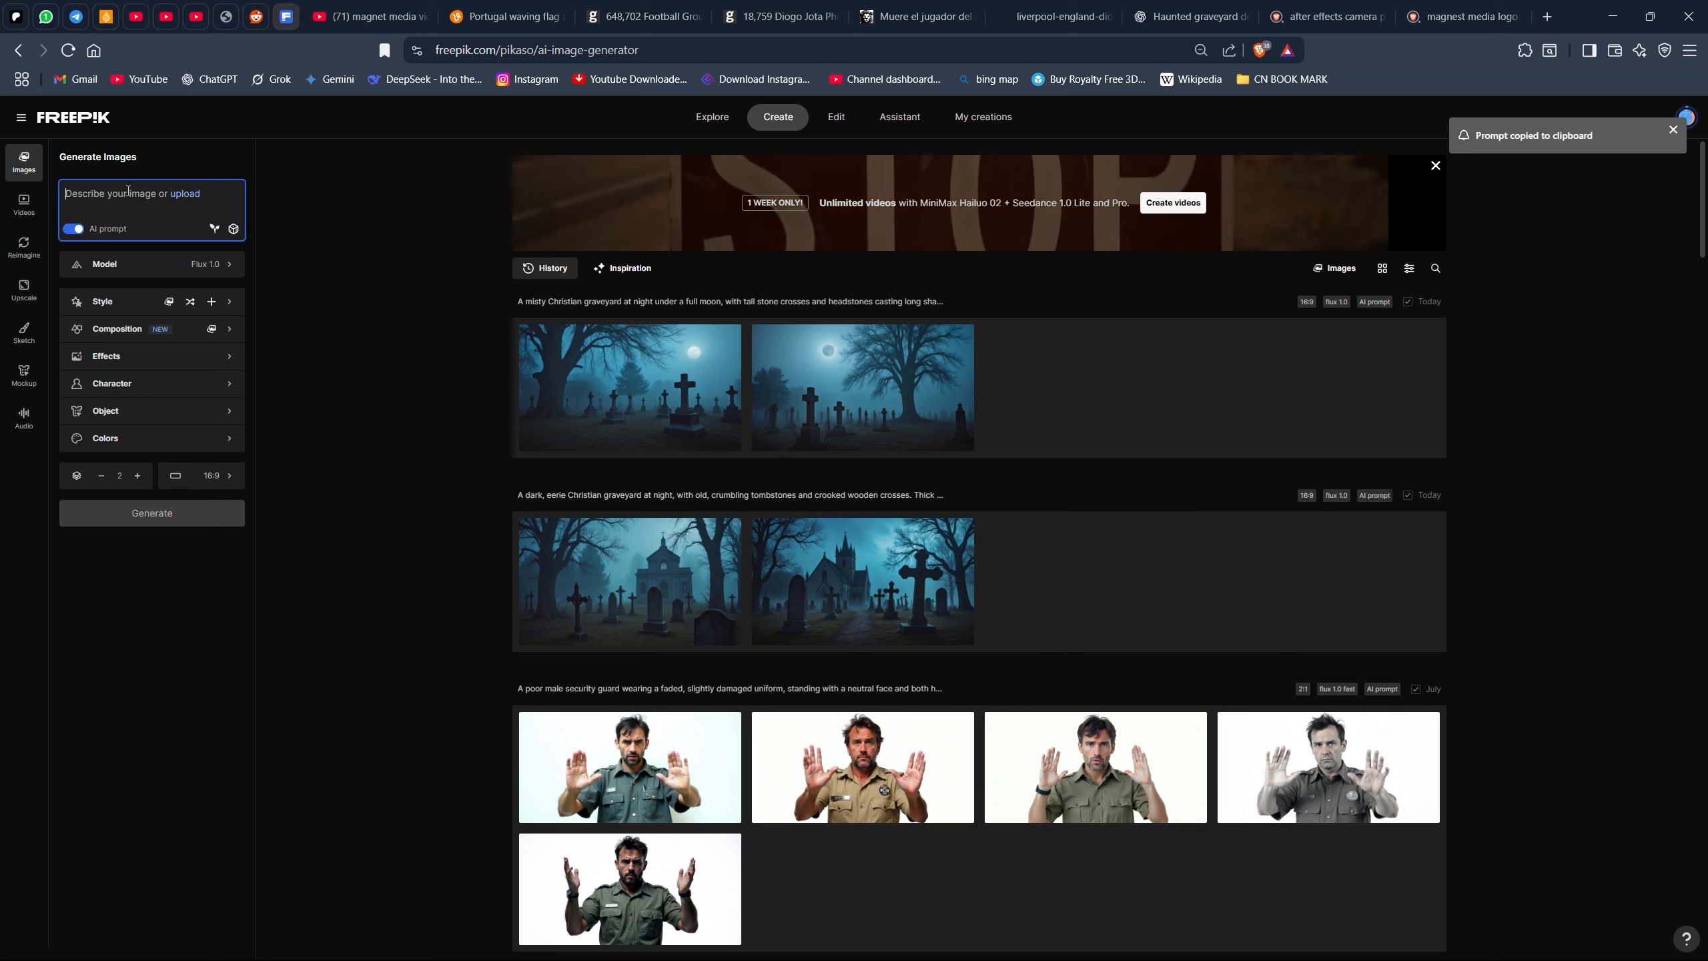
key(ctrl+v)
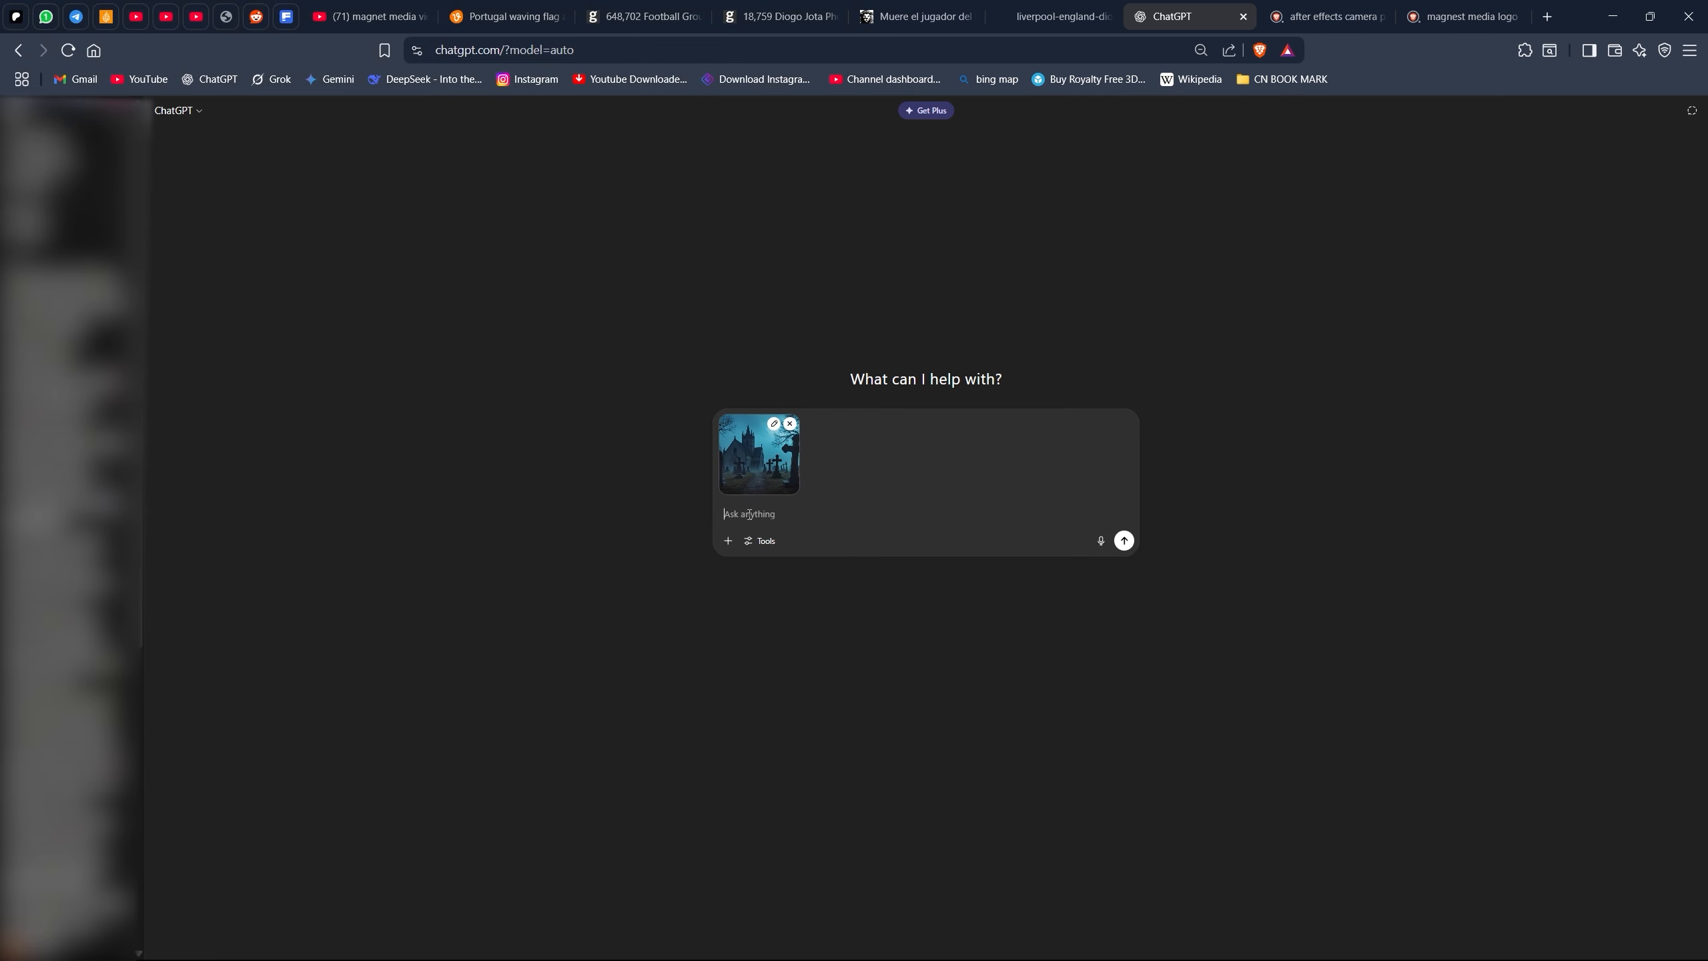
Ask ChatGPT to "write a prompt for this image" for the attached graveyard picture and copy the prompt it writes
text(write a prompt for this image)
key(Return)
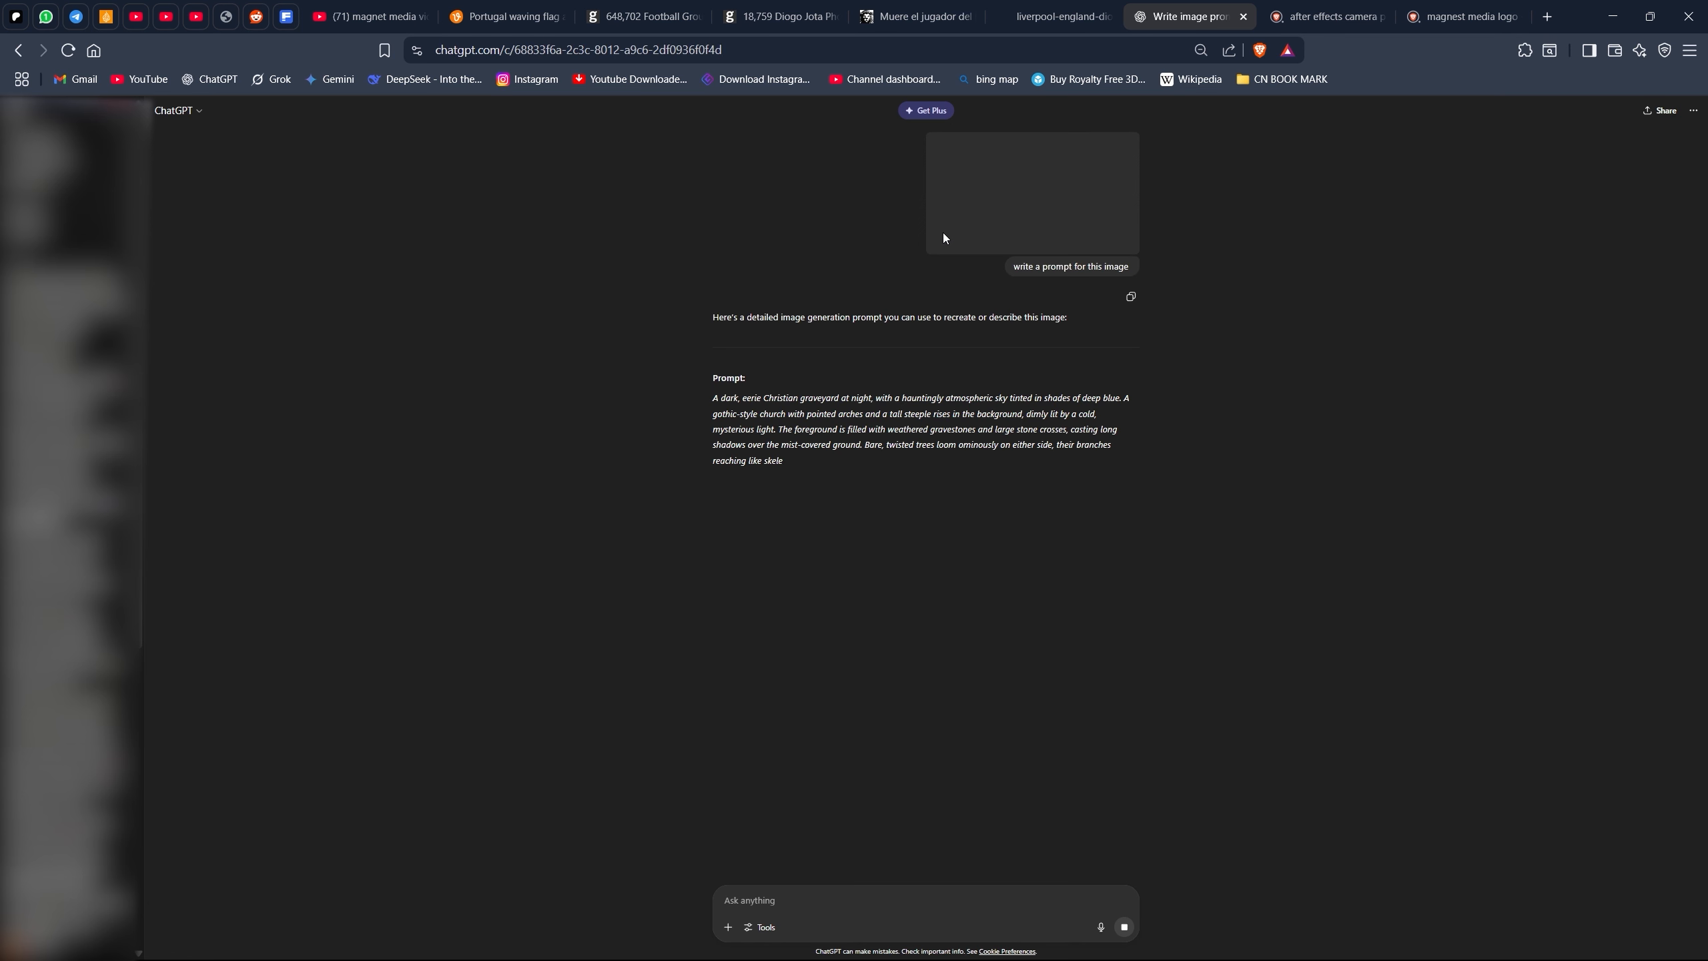
drag(713, 397, 1146, 495)
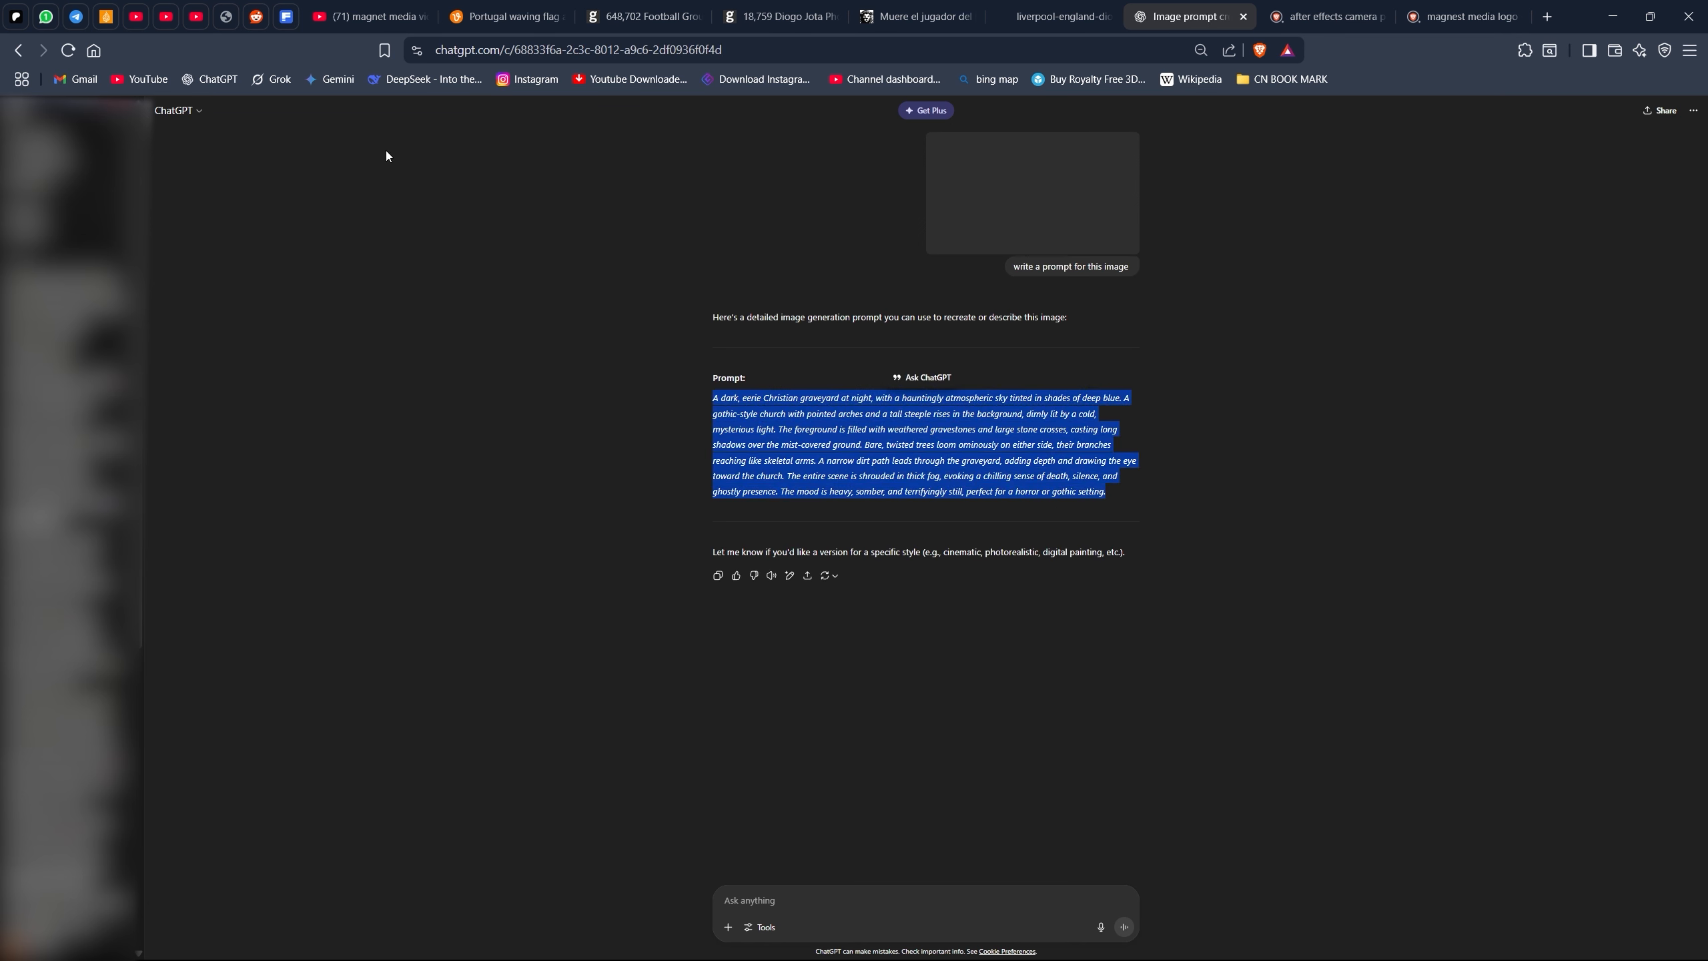
click(282, 27)
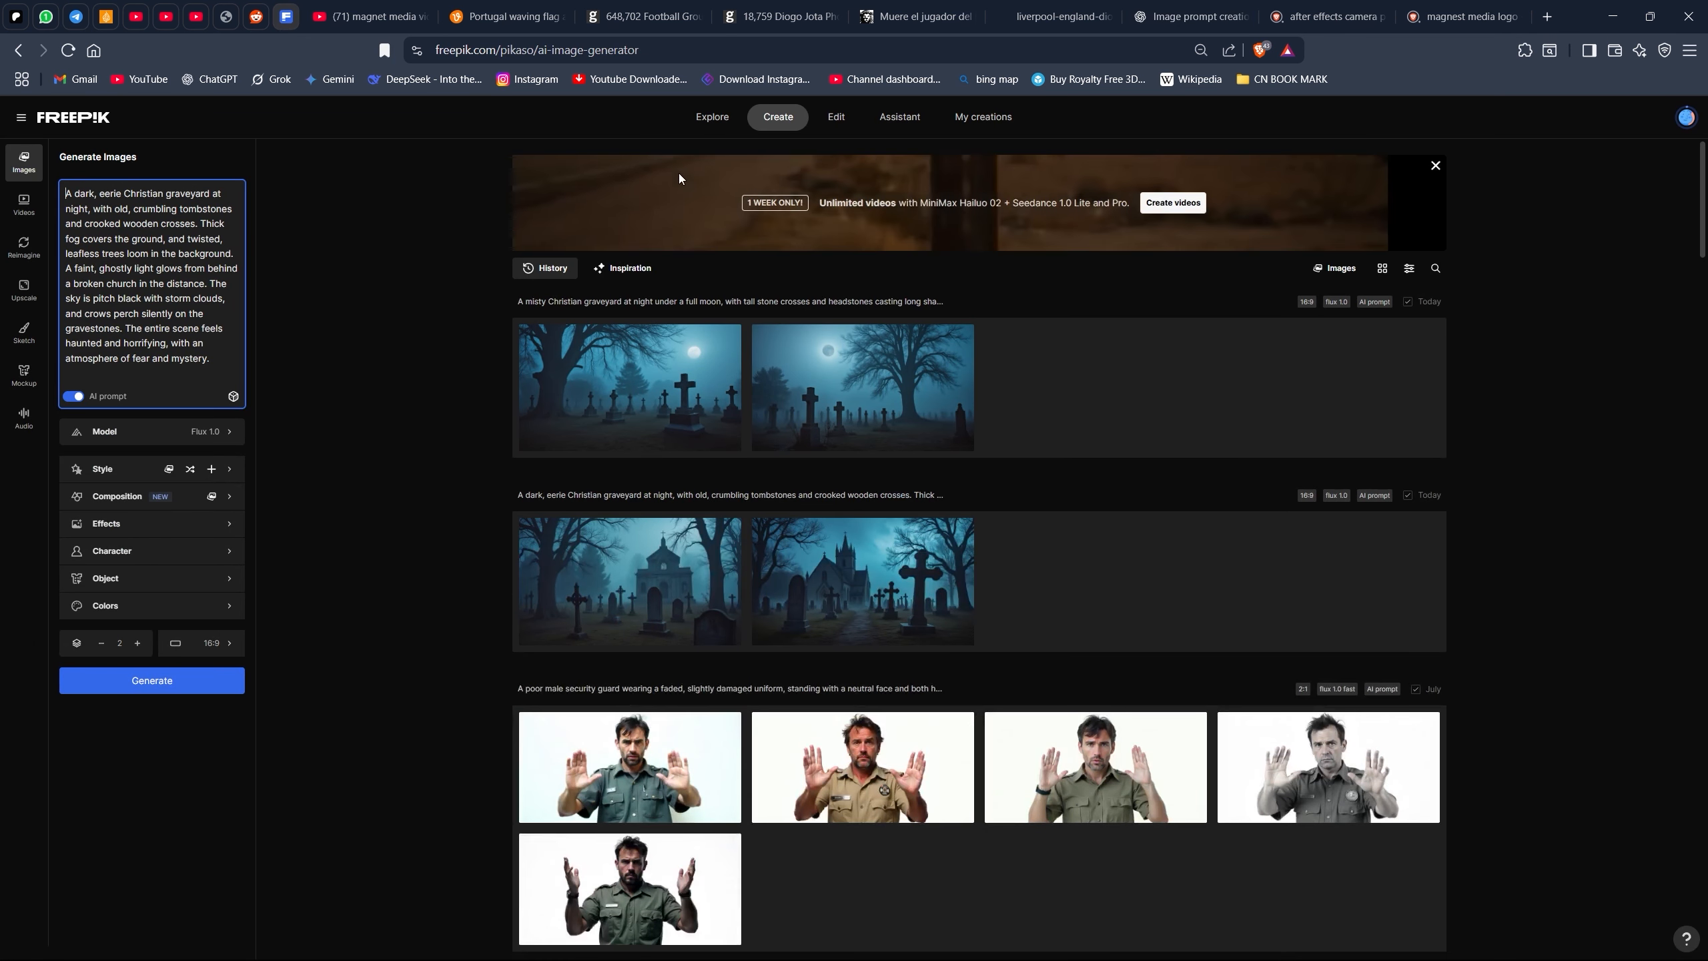
Return to the ChatGPT conversation and send the request "can you make one" to have it generate the graveyard image
click(1192, 14)
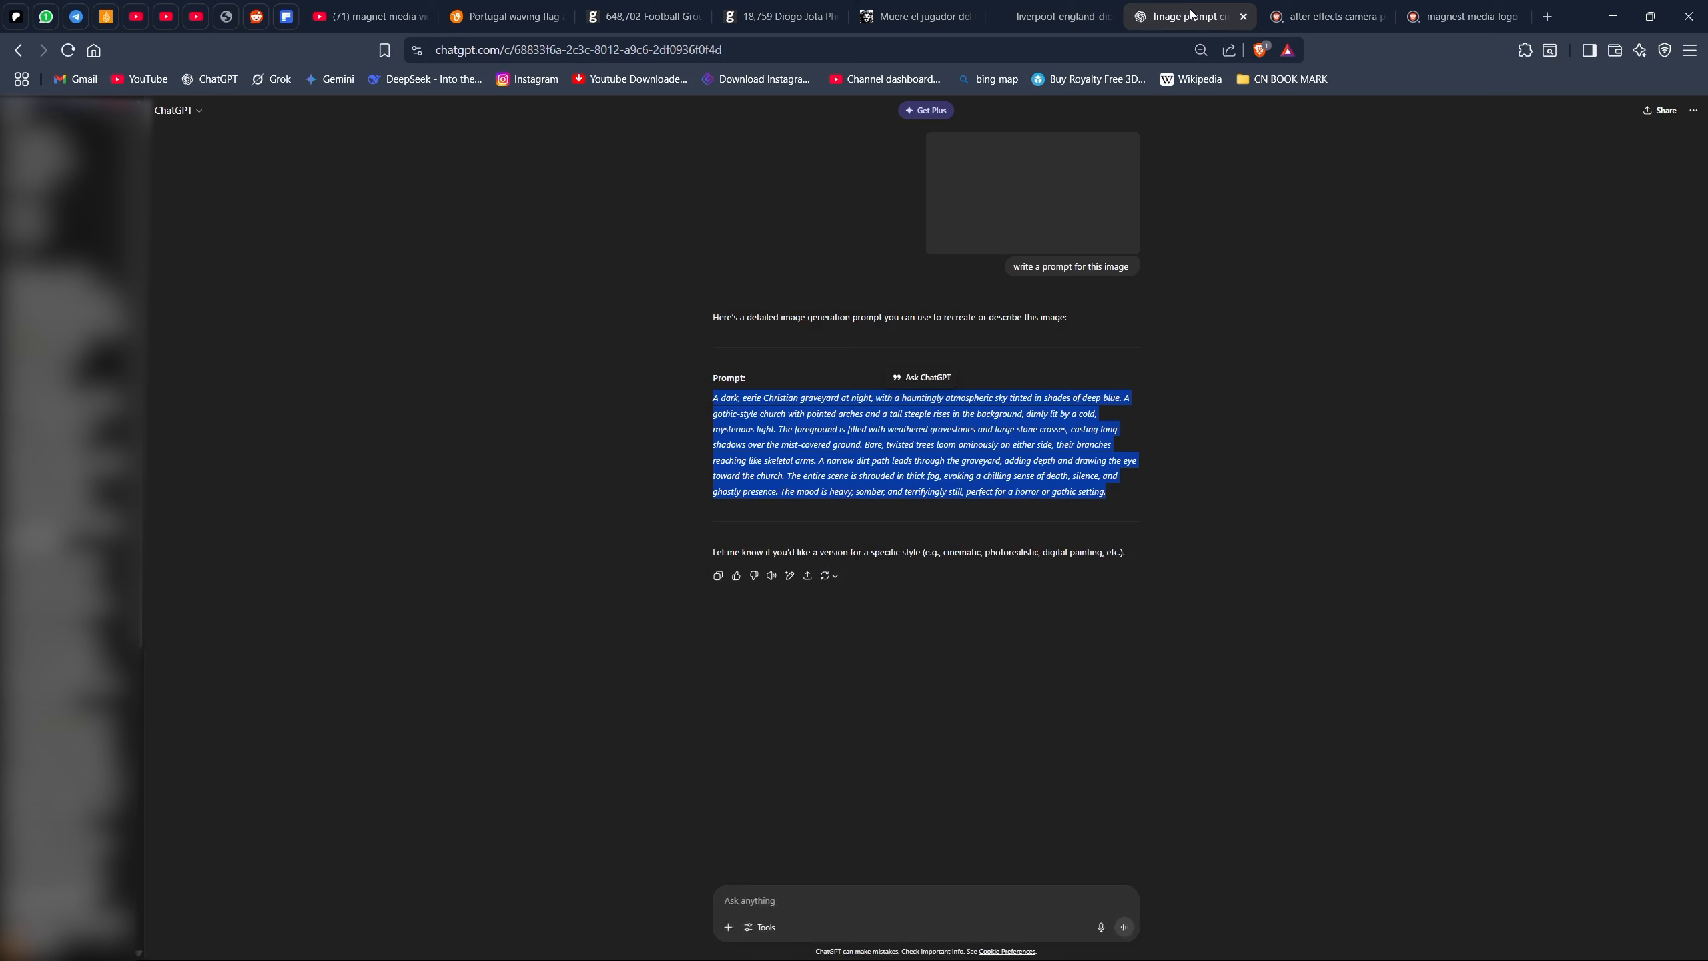
click(754, 898)
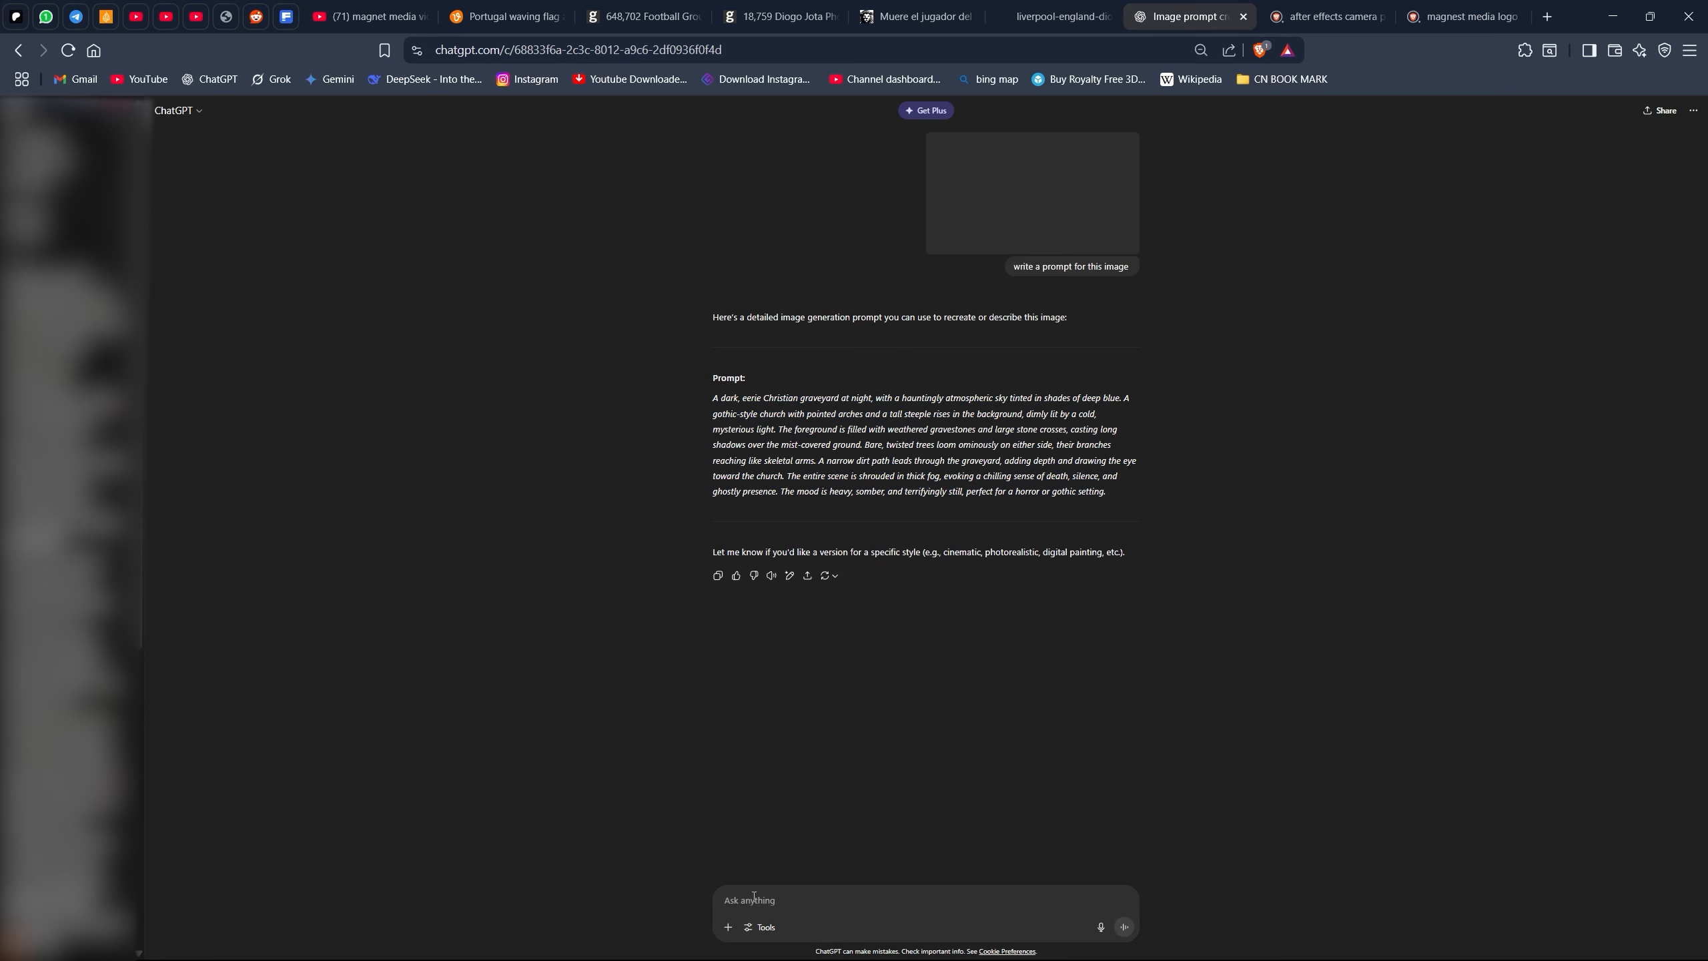
text(can you make it)
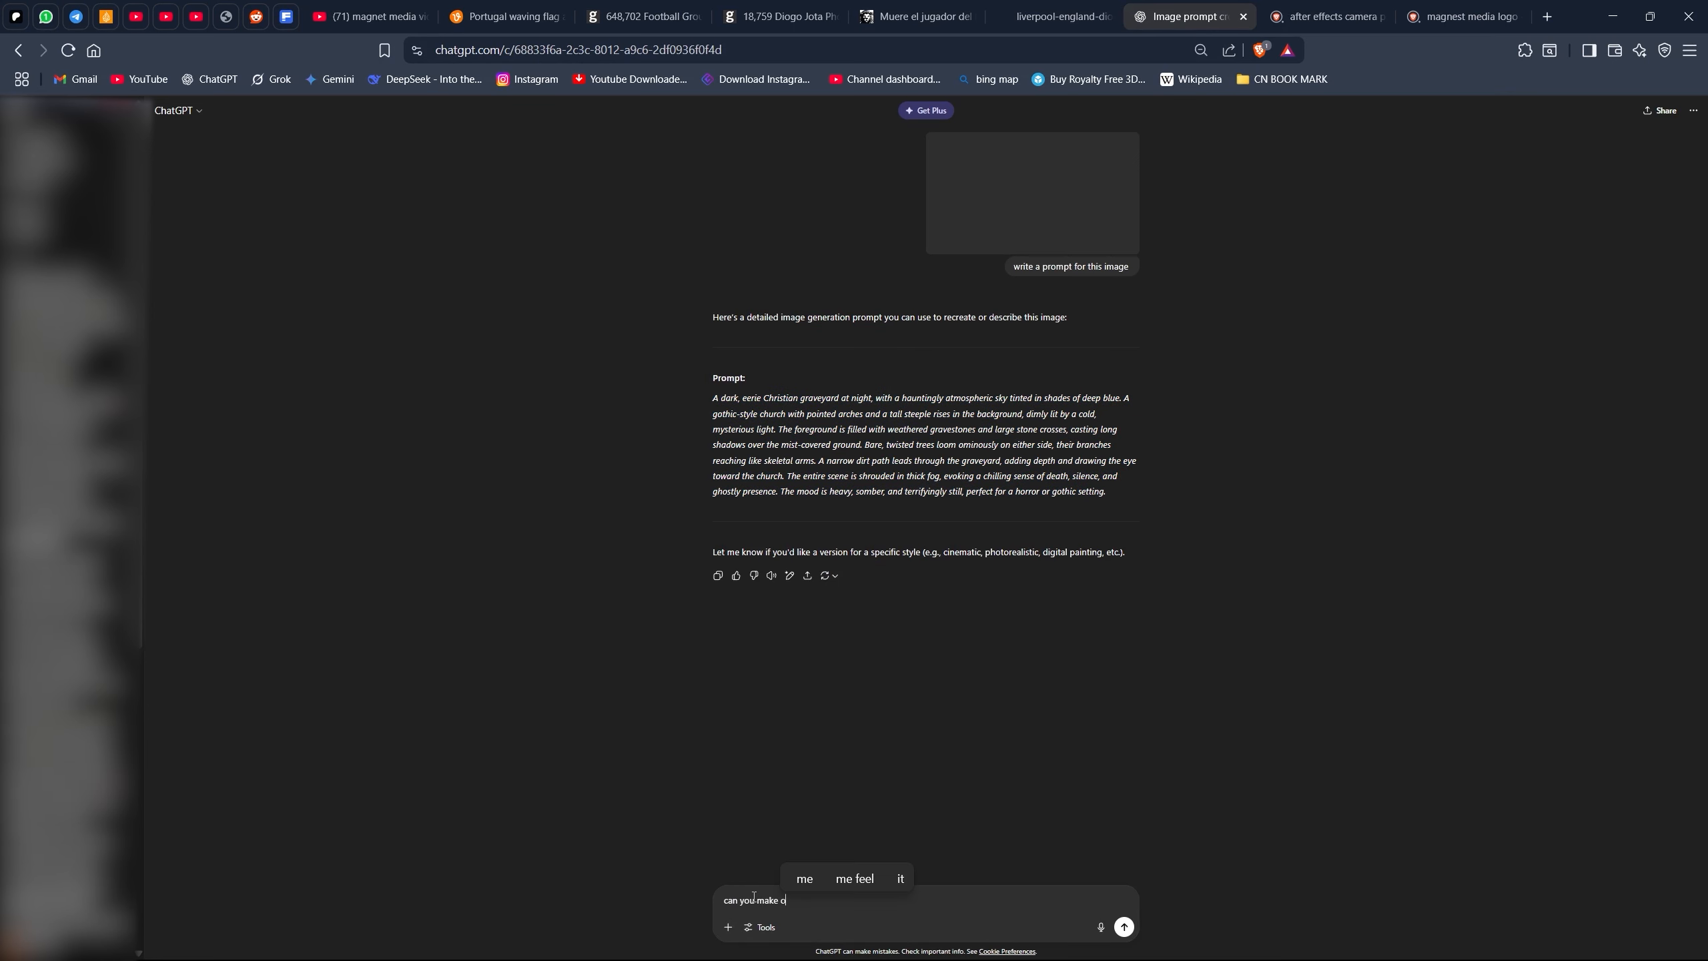
key(Return)
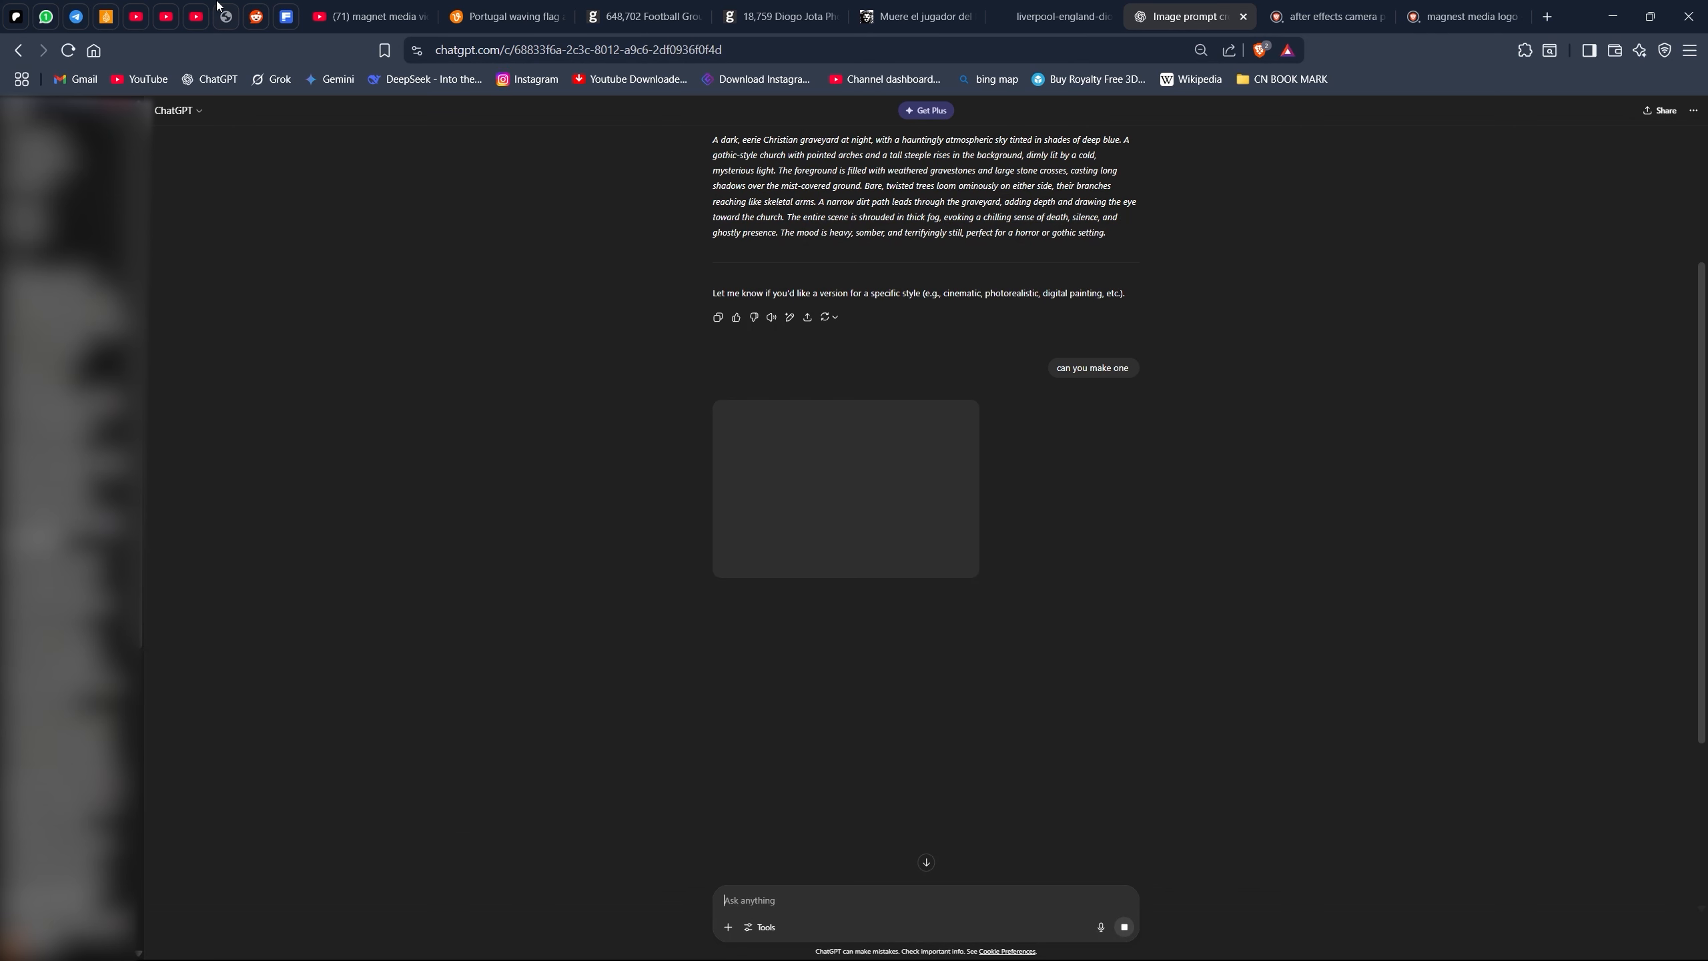
Switch to Freepik and replace the image description with the graveyard prompt copied from ChatGPT
click(285, 16)
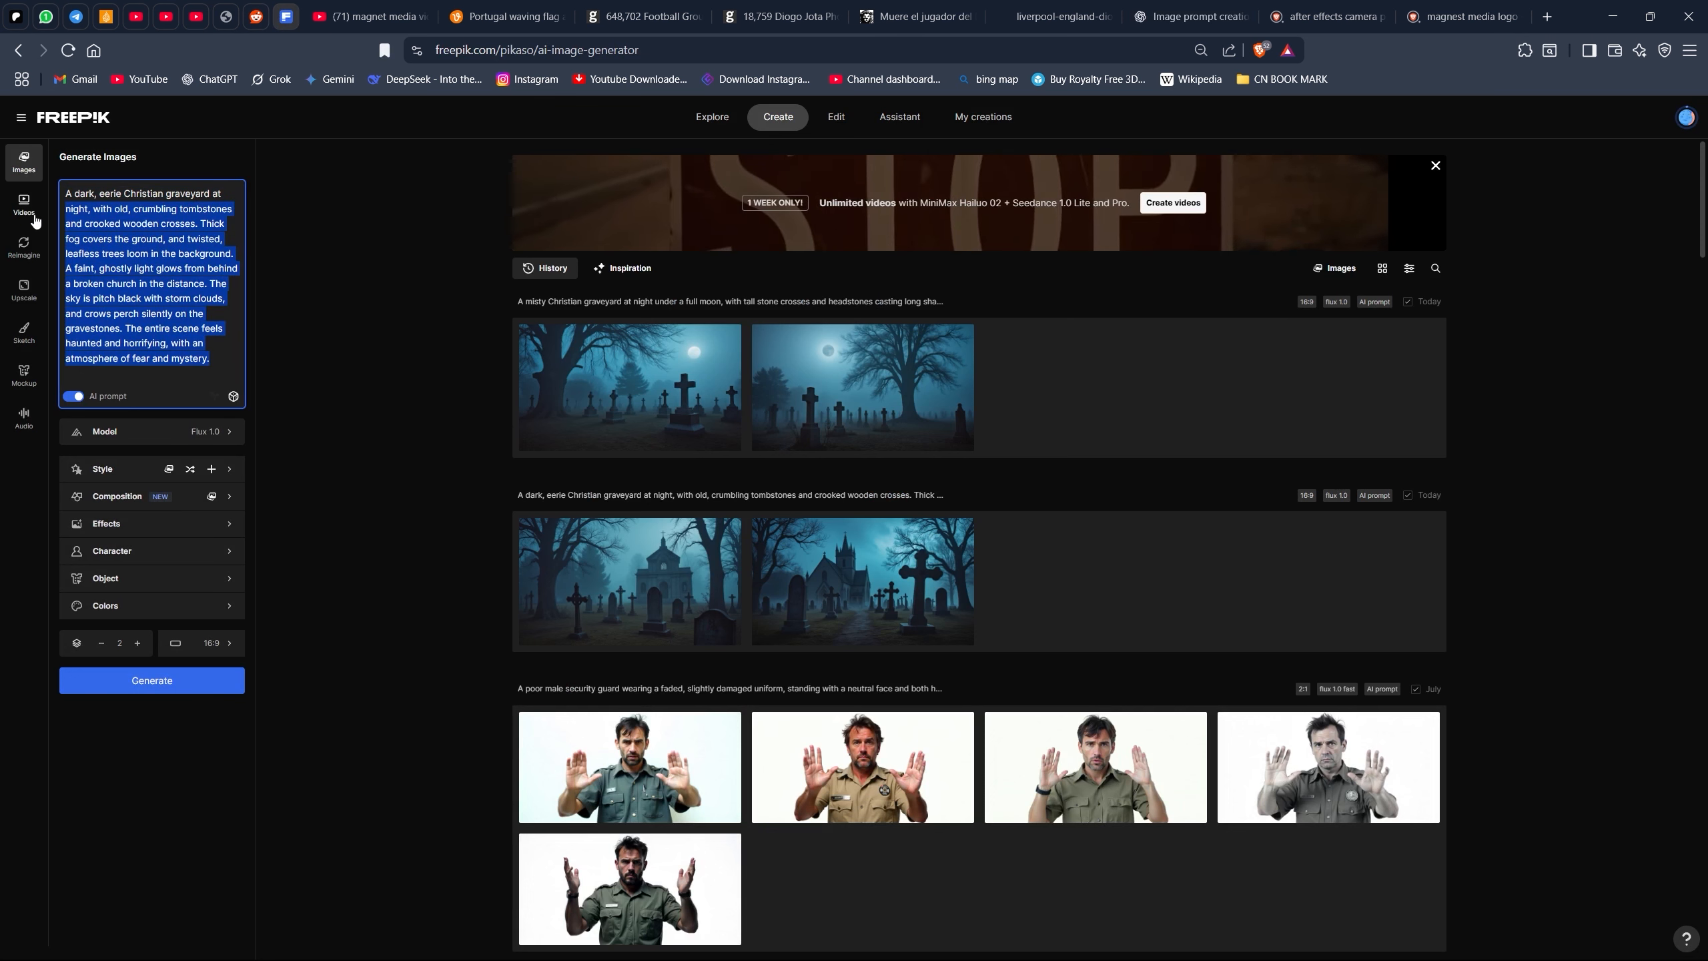
key(BackSpace)
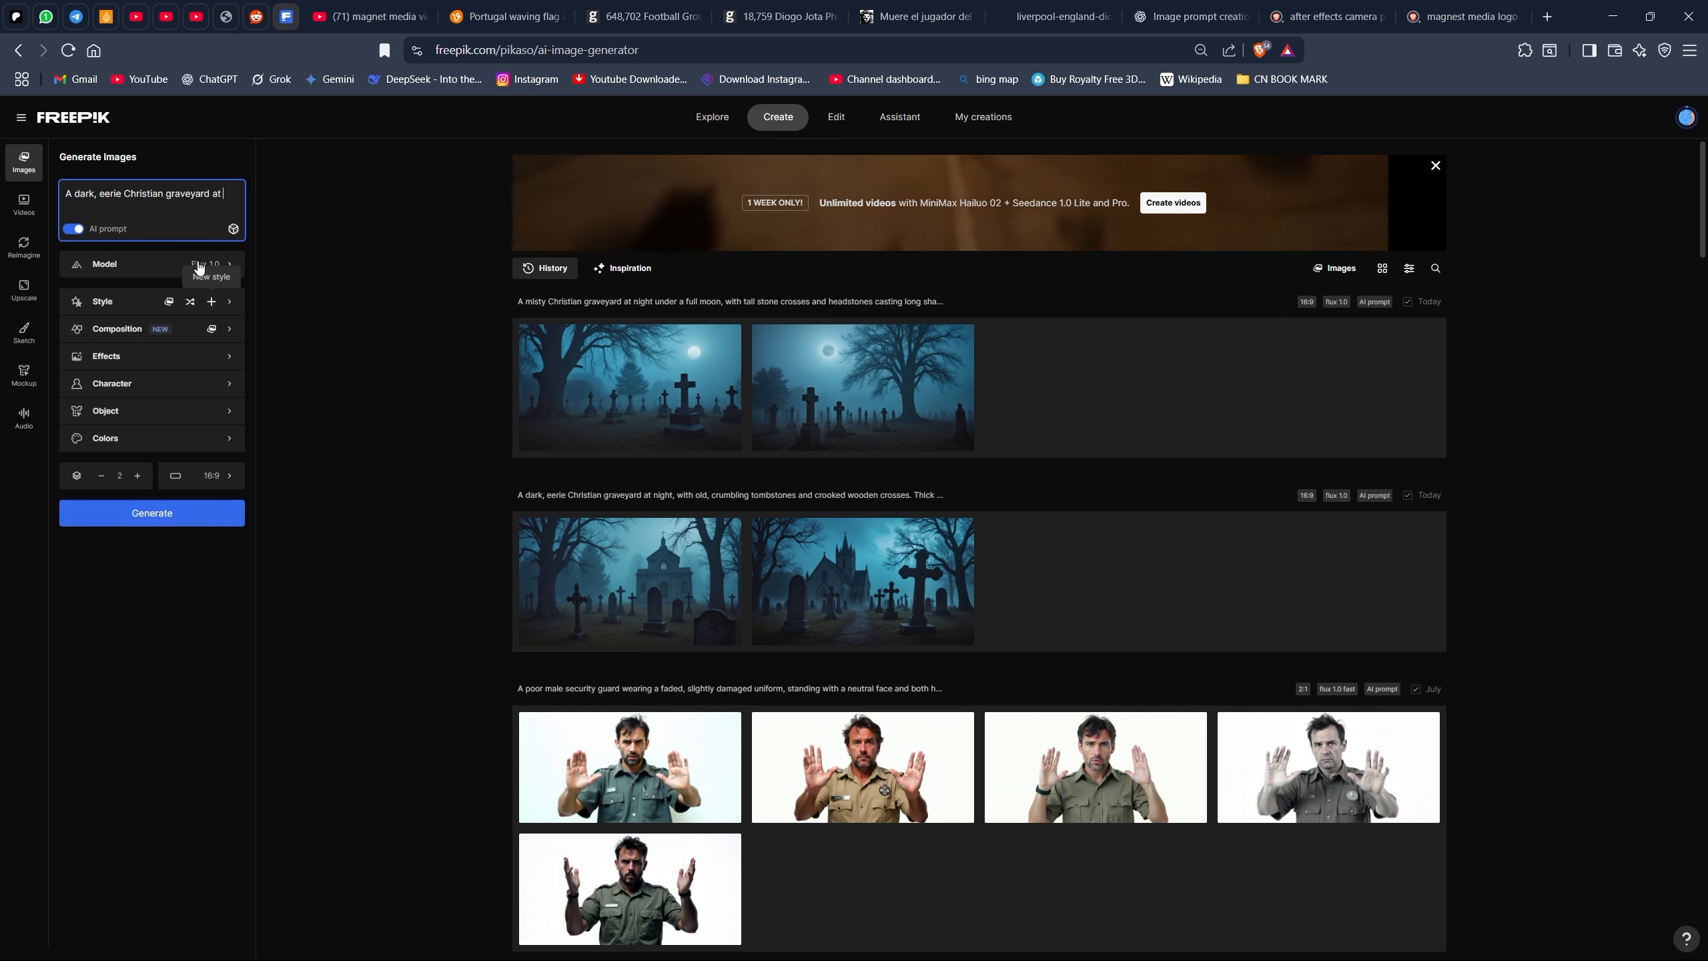
key(ctrl+v)
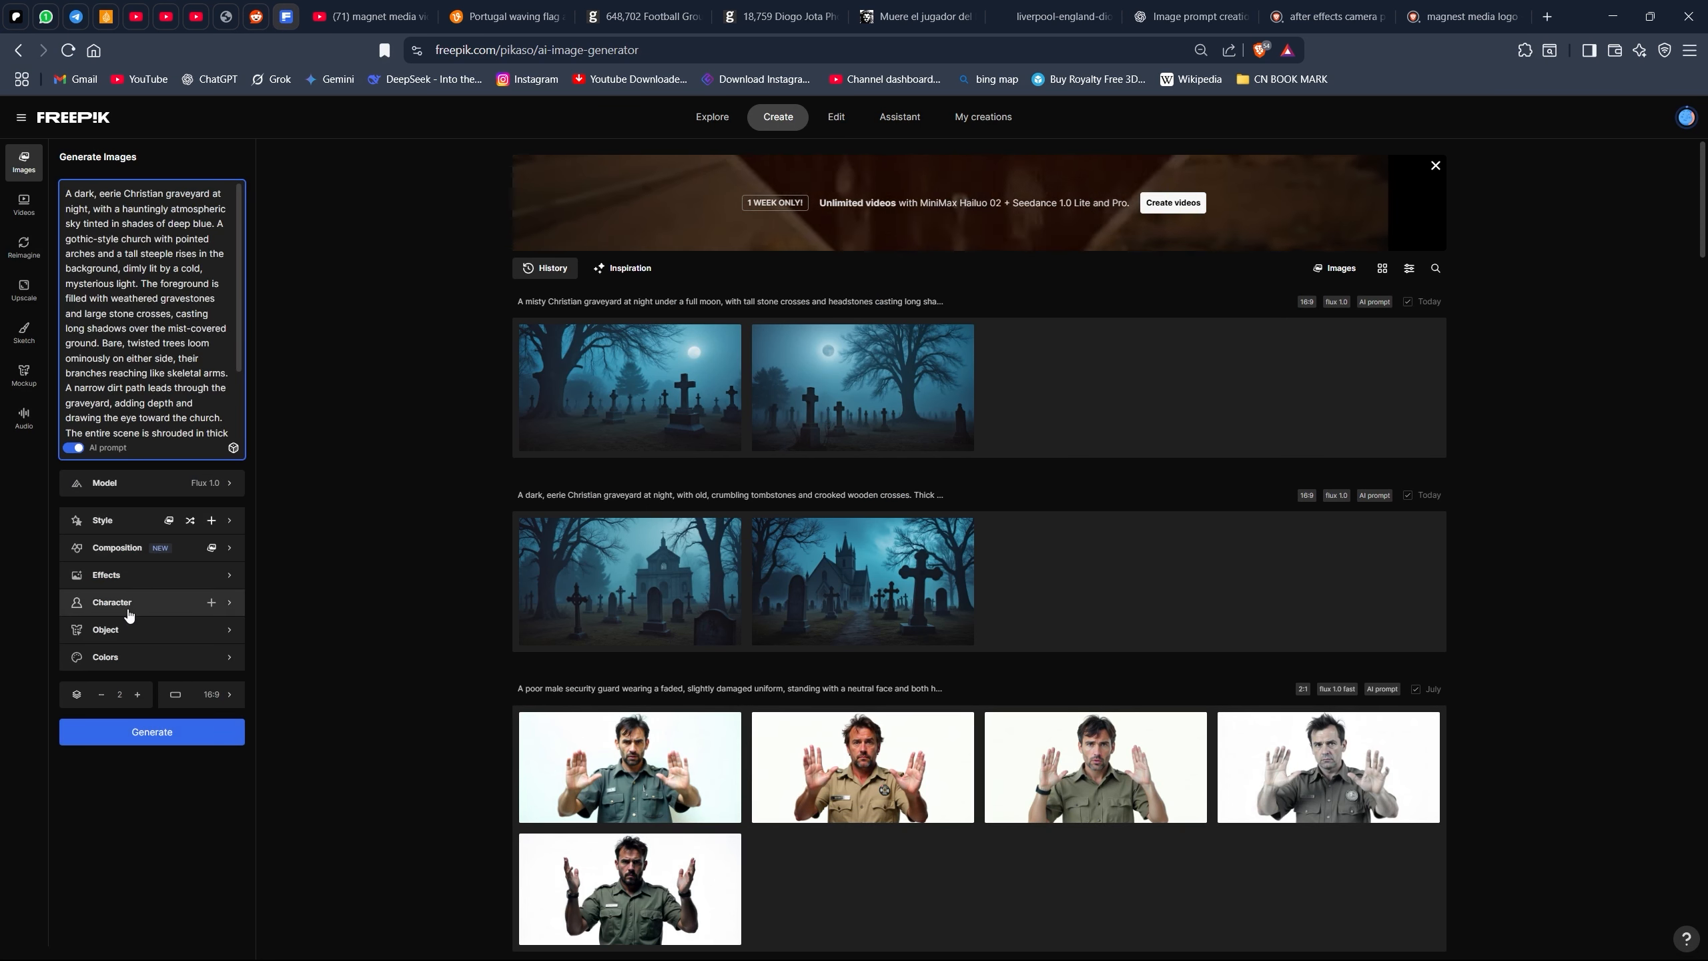
Generate two 16:9 Widescreen graveyard images from the pasted prompt with the Flux 1.0 model
click(115, 484)
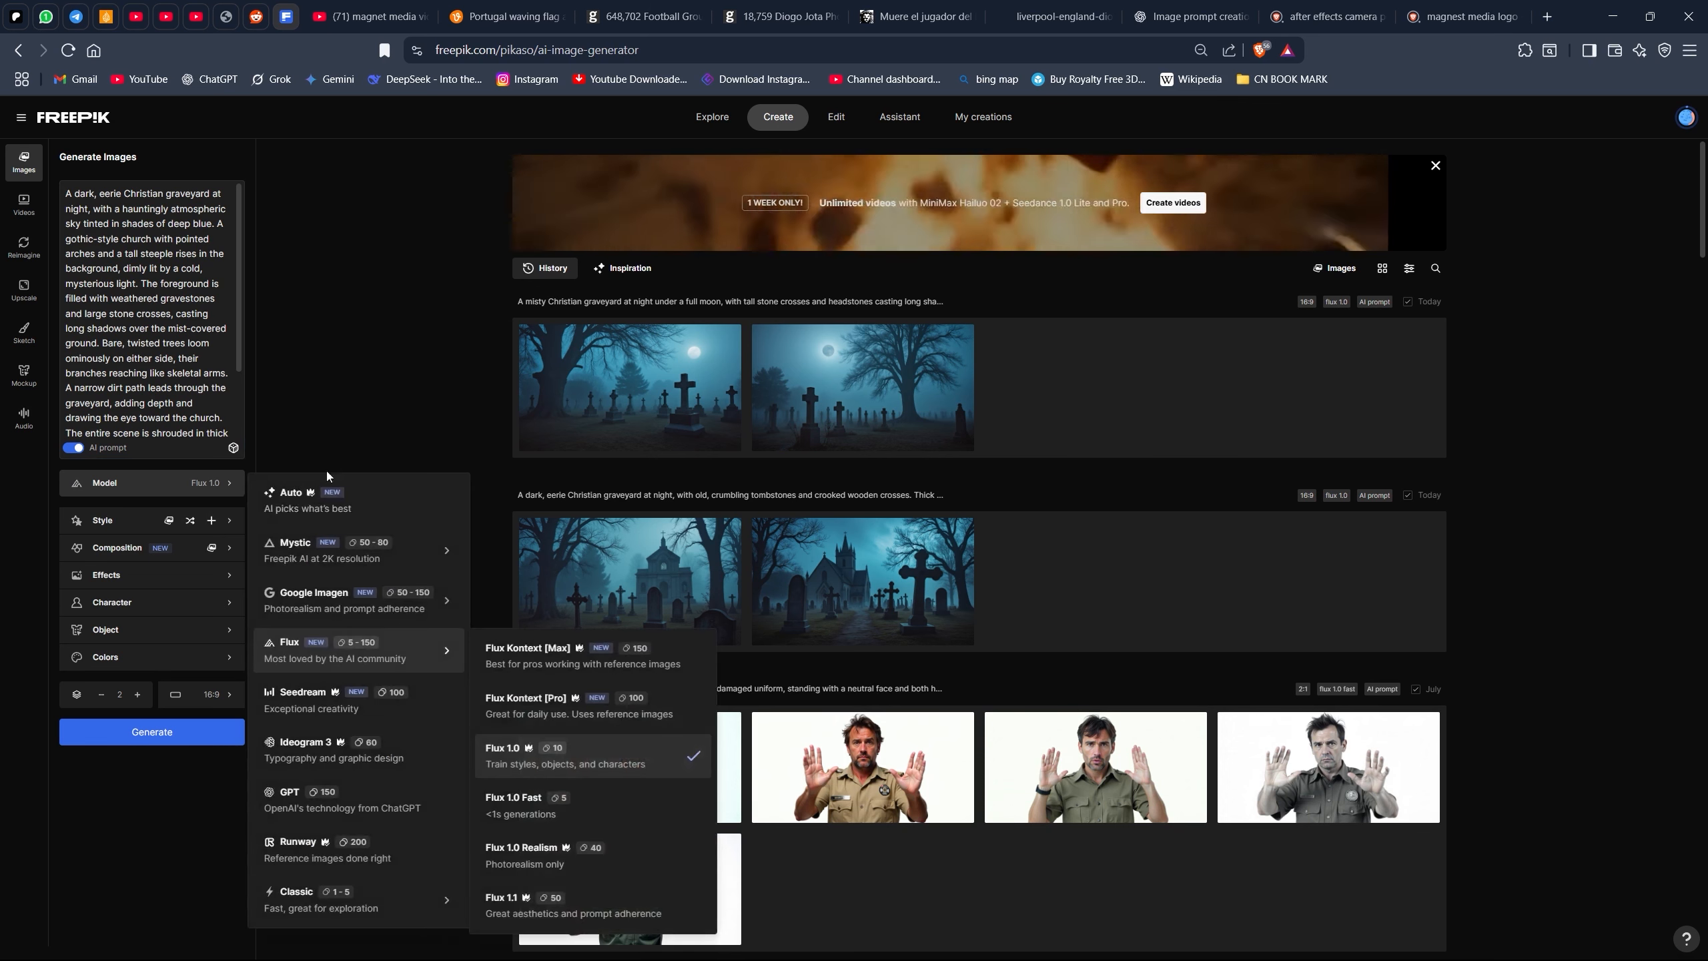
click(141, 522)
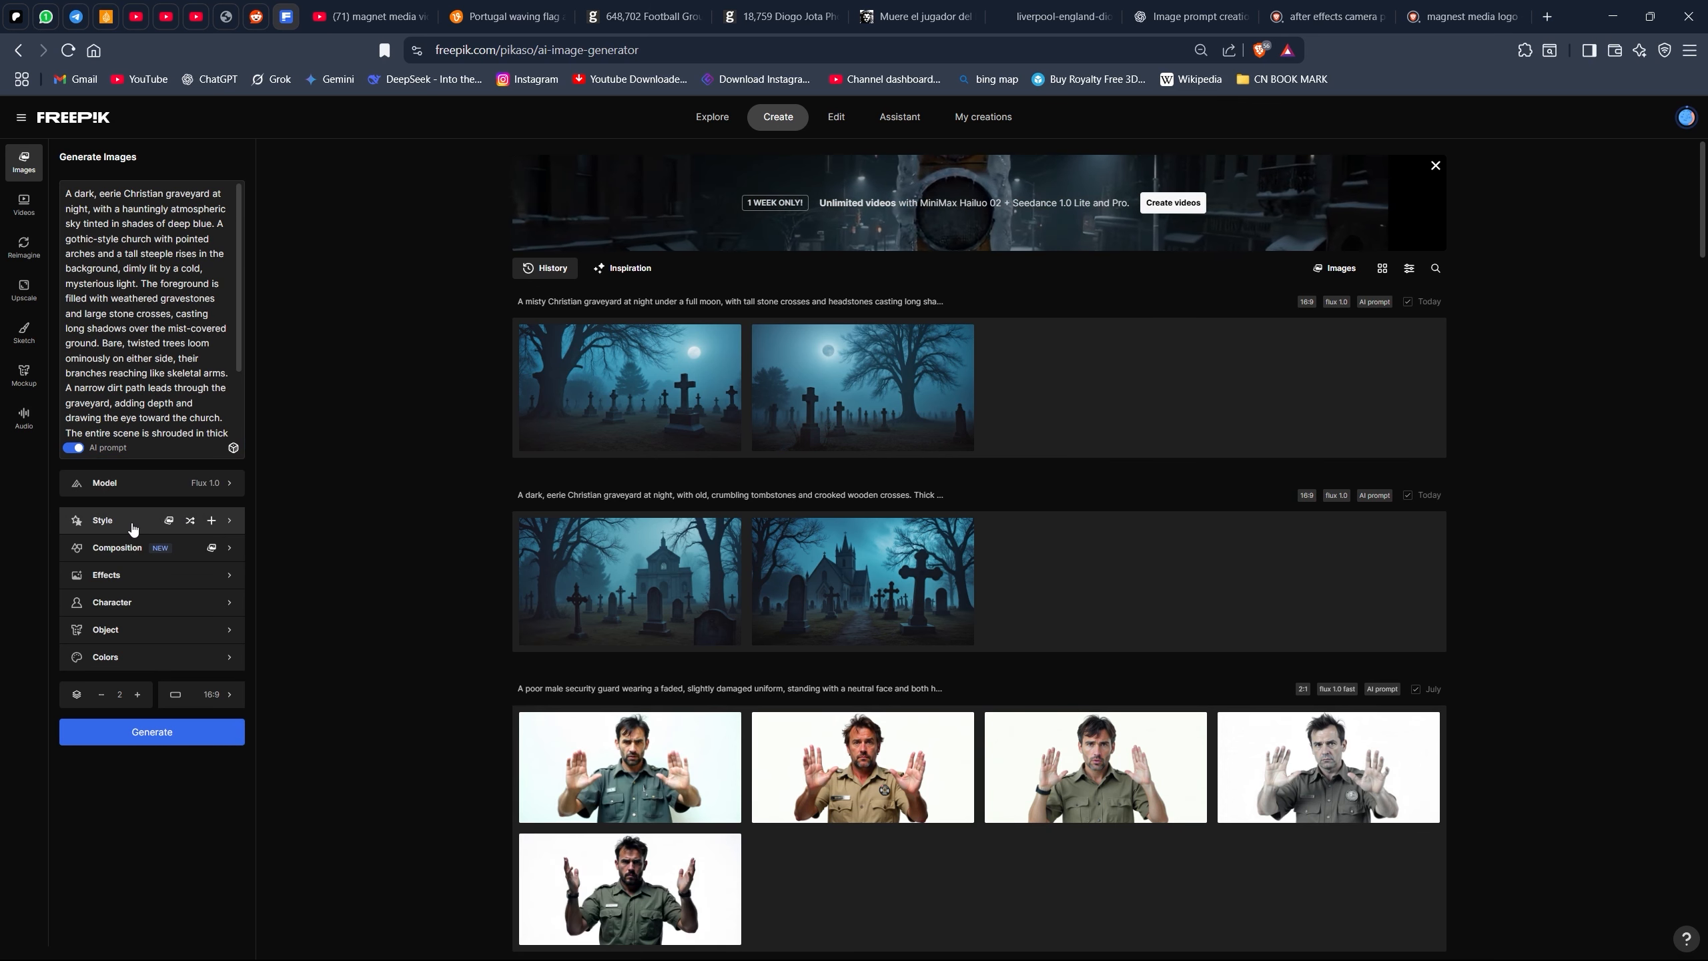
click(133, 528)
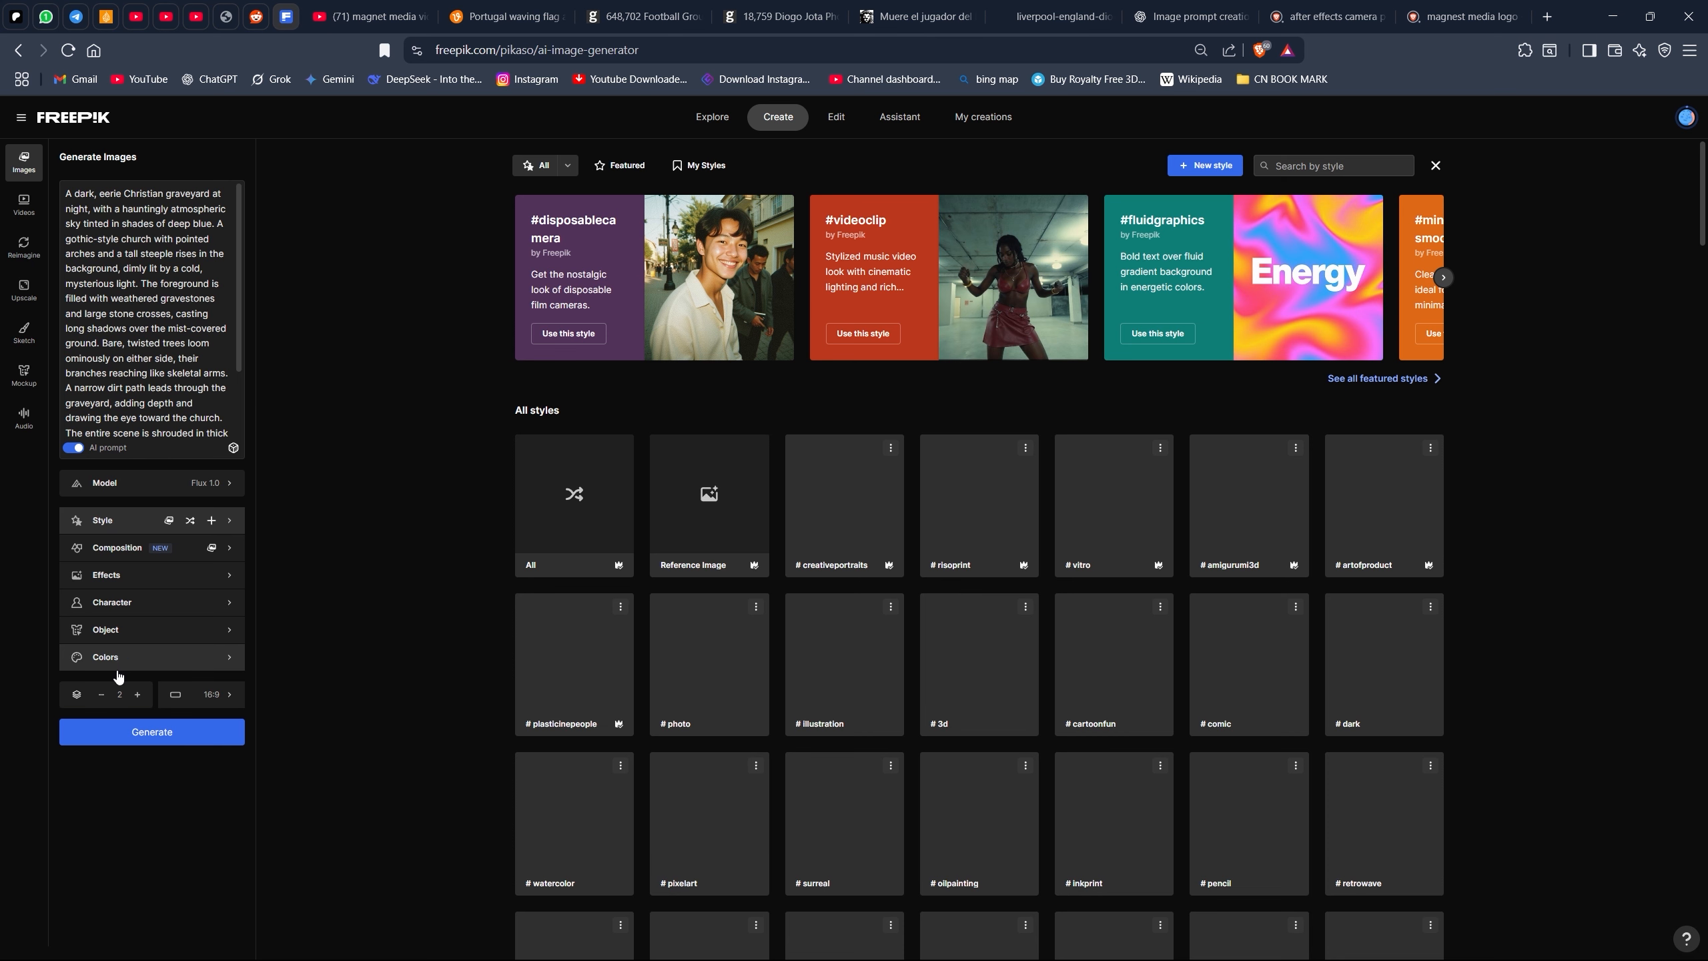
click(205, 700)
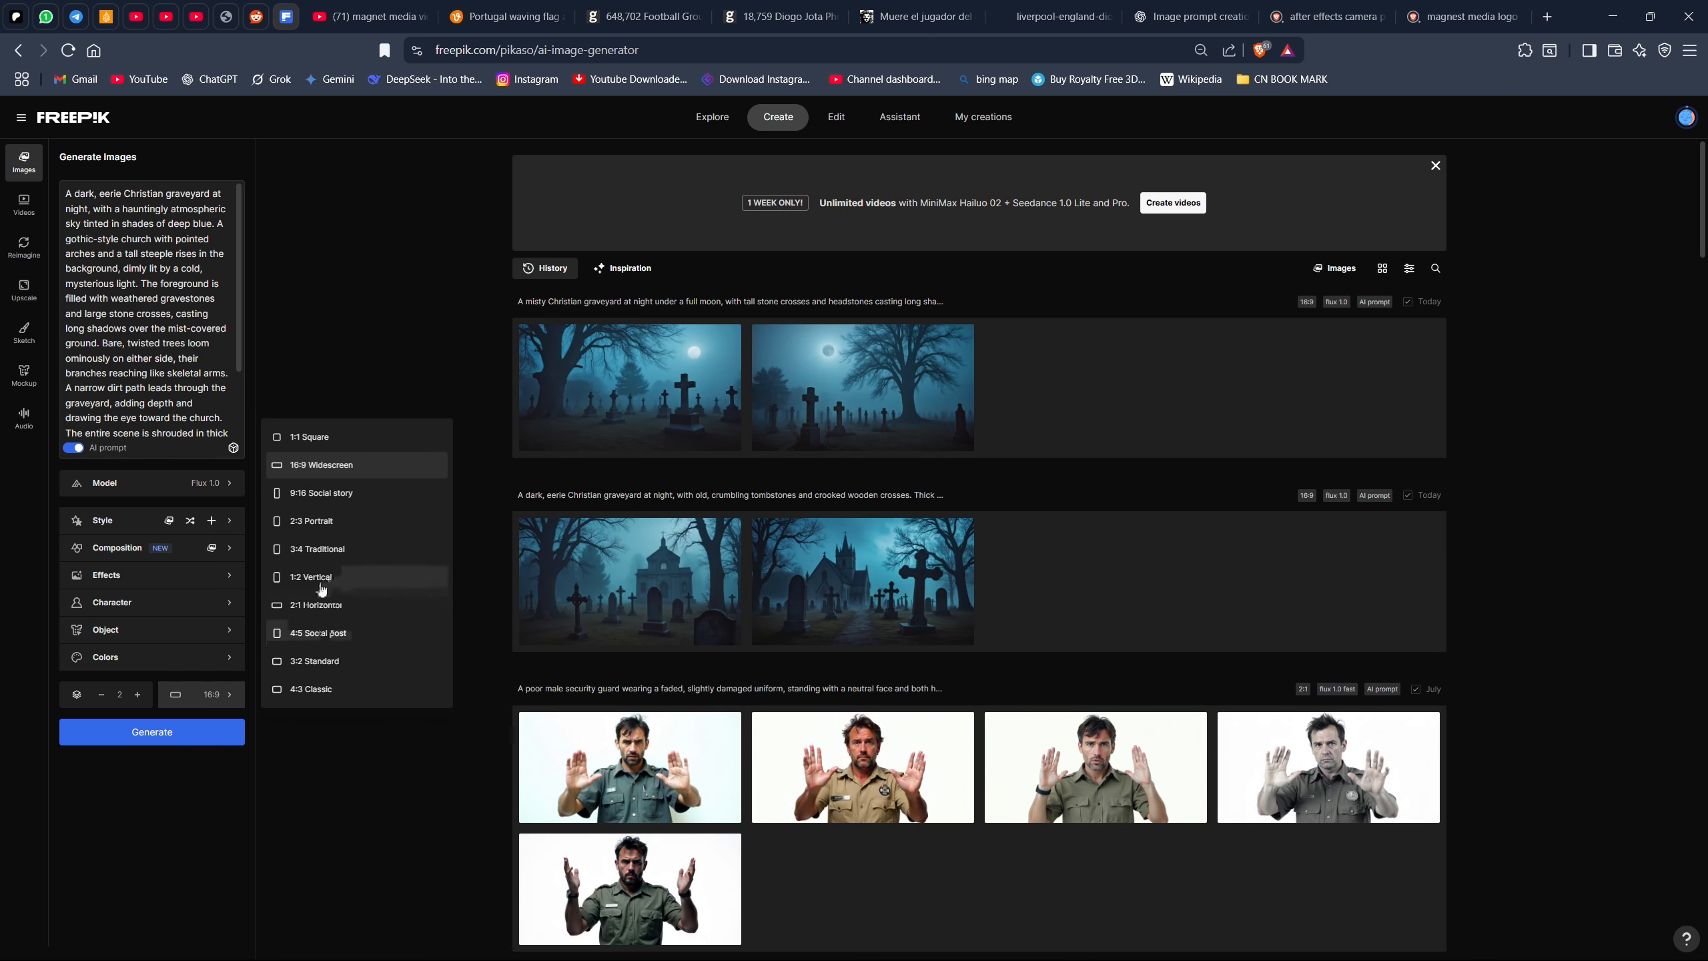
click(311, 469)
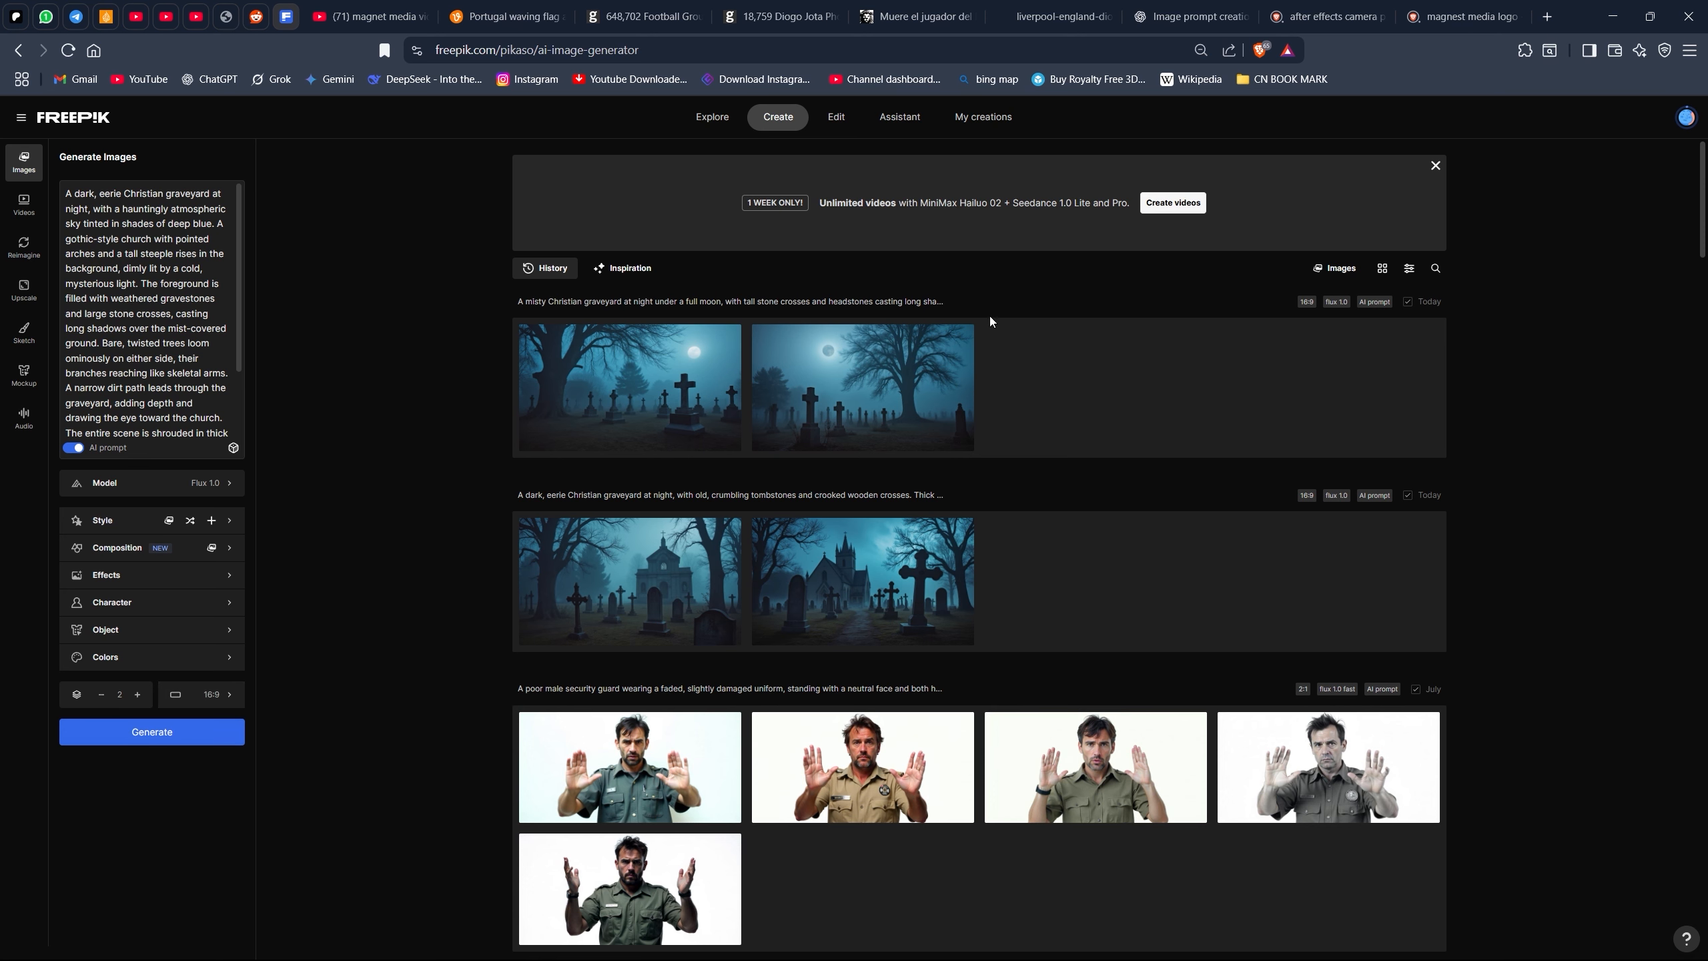
click(154, 732)
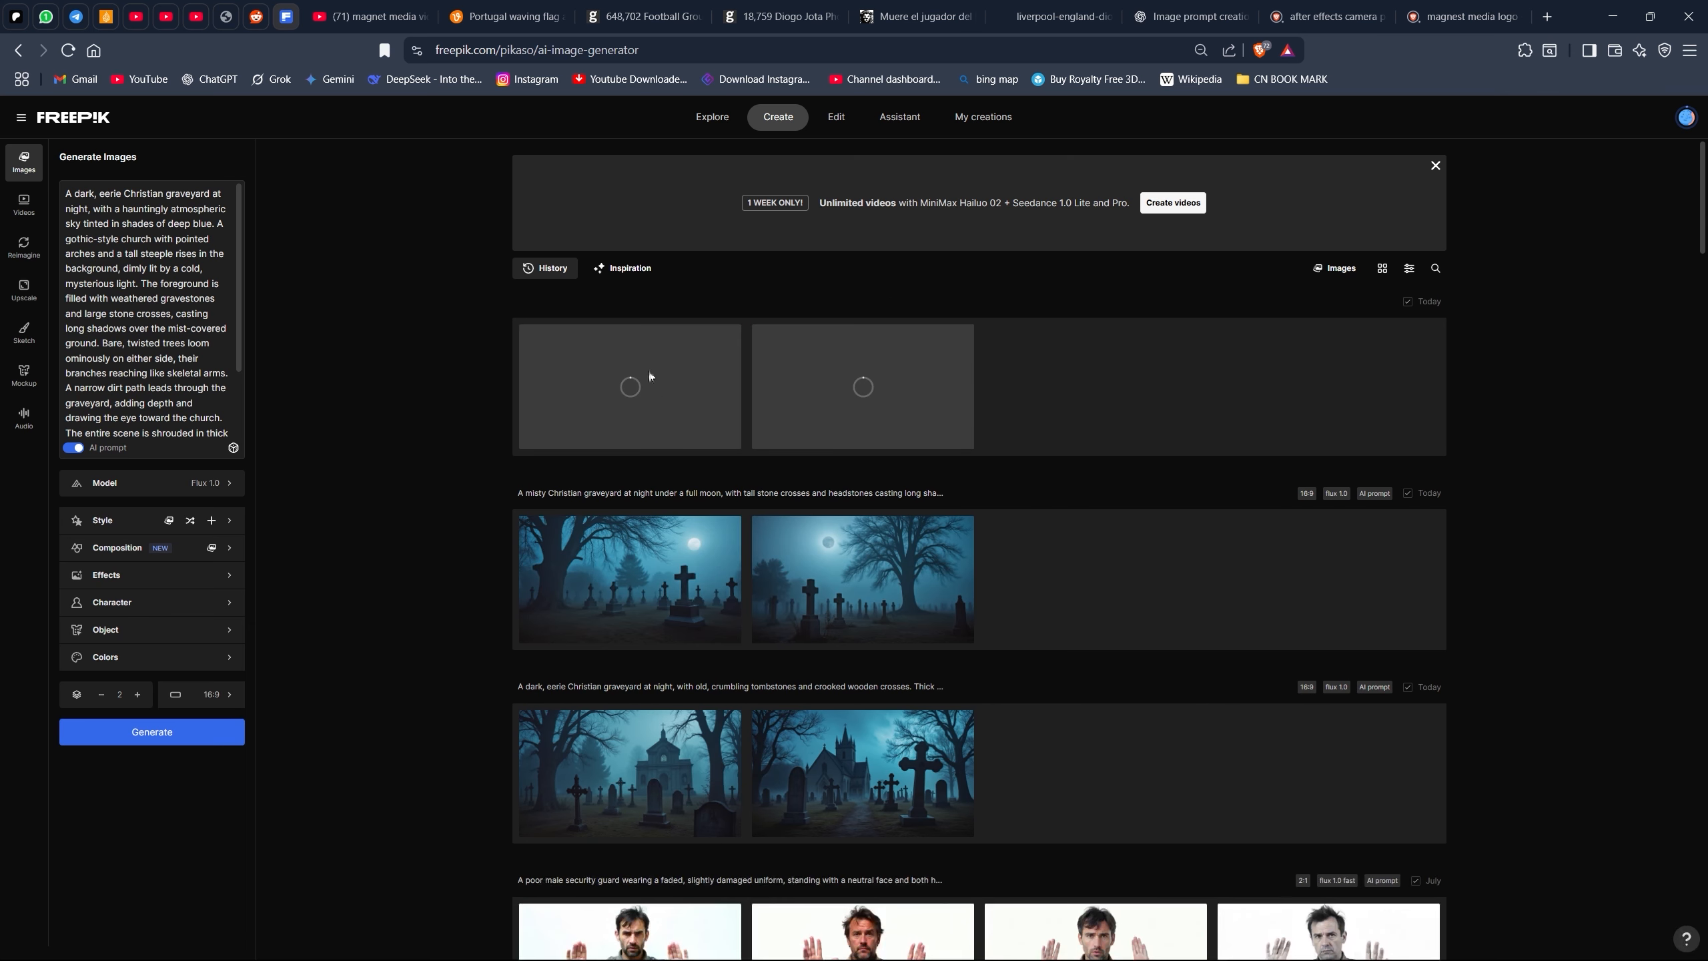
Compare the graveyard image generated in ChatGPT with the new Freepik graveyard images, enlarging one from each
click(1187, 16)
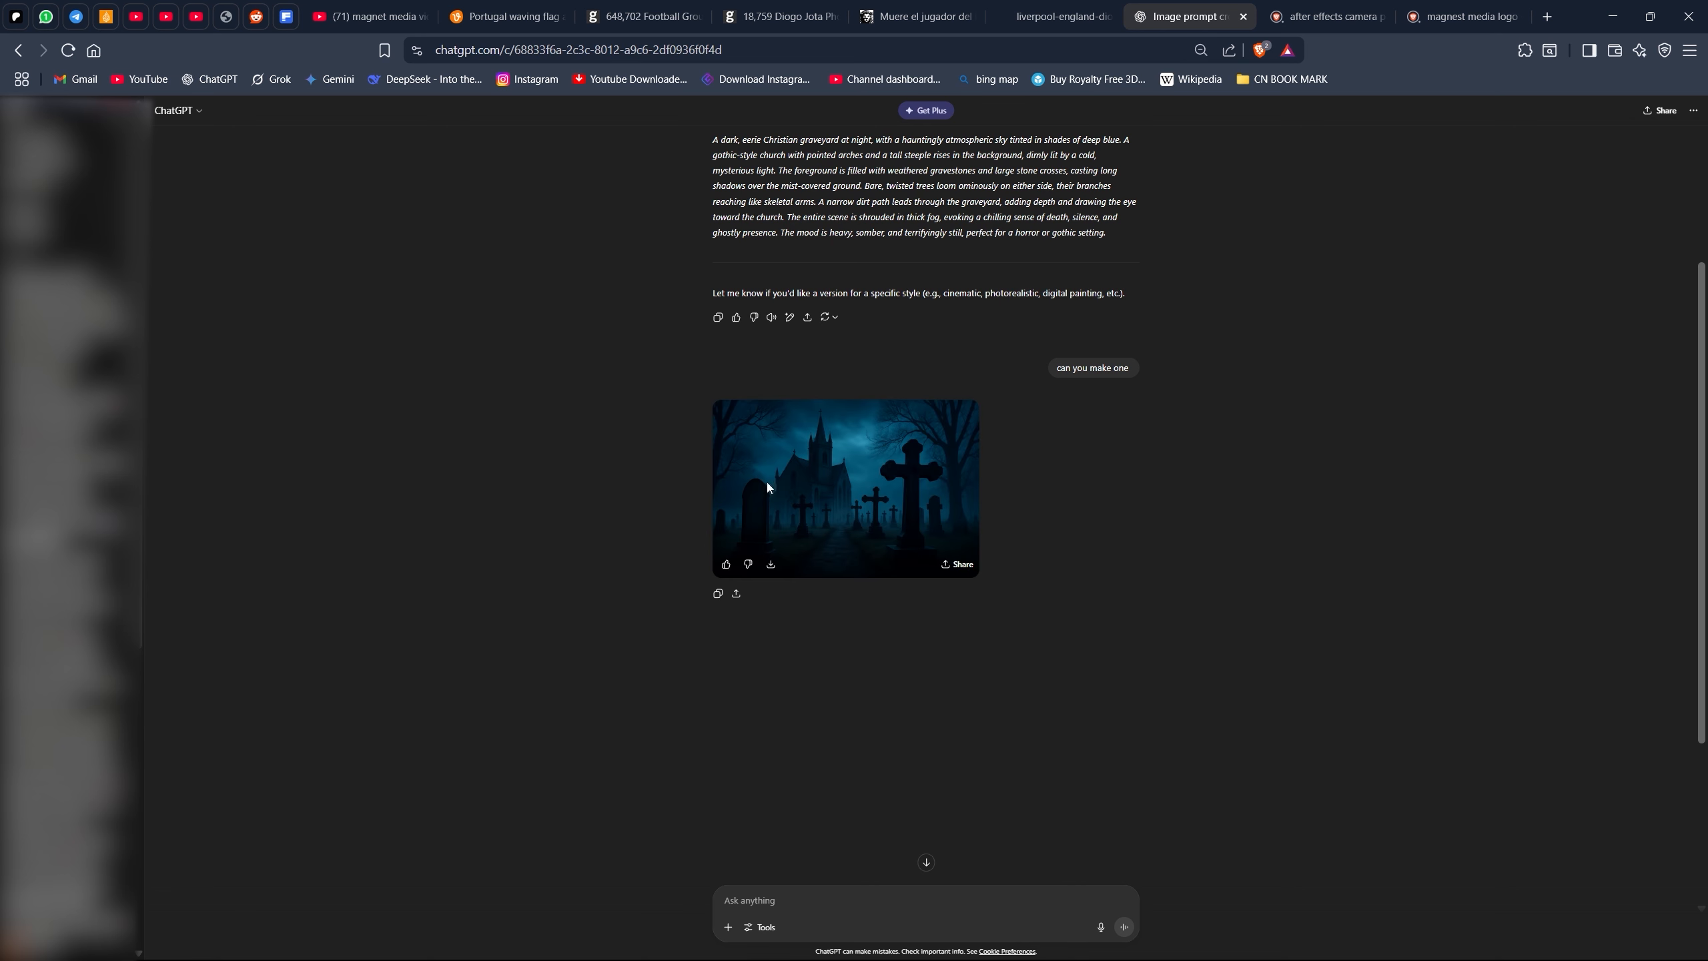
click(766, 481)
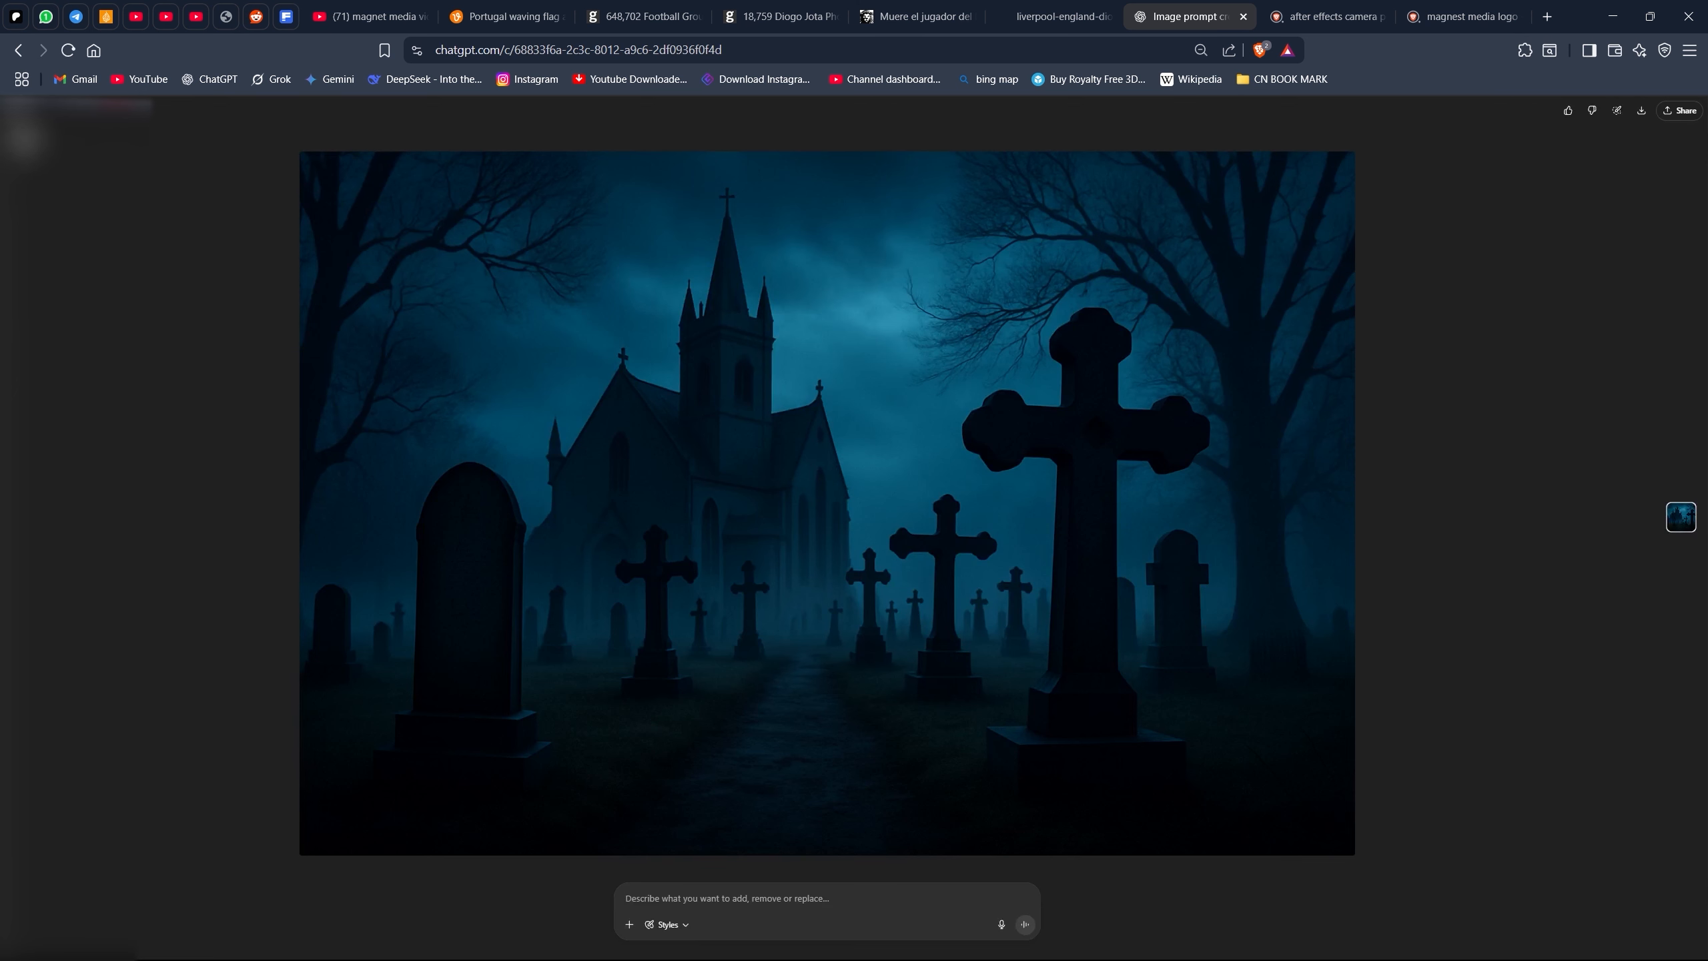
key(Escape)
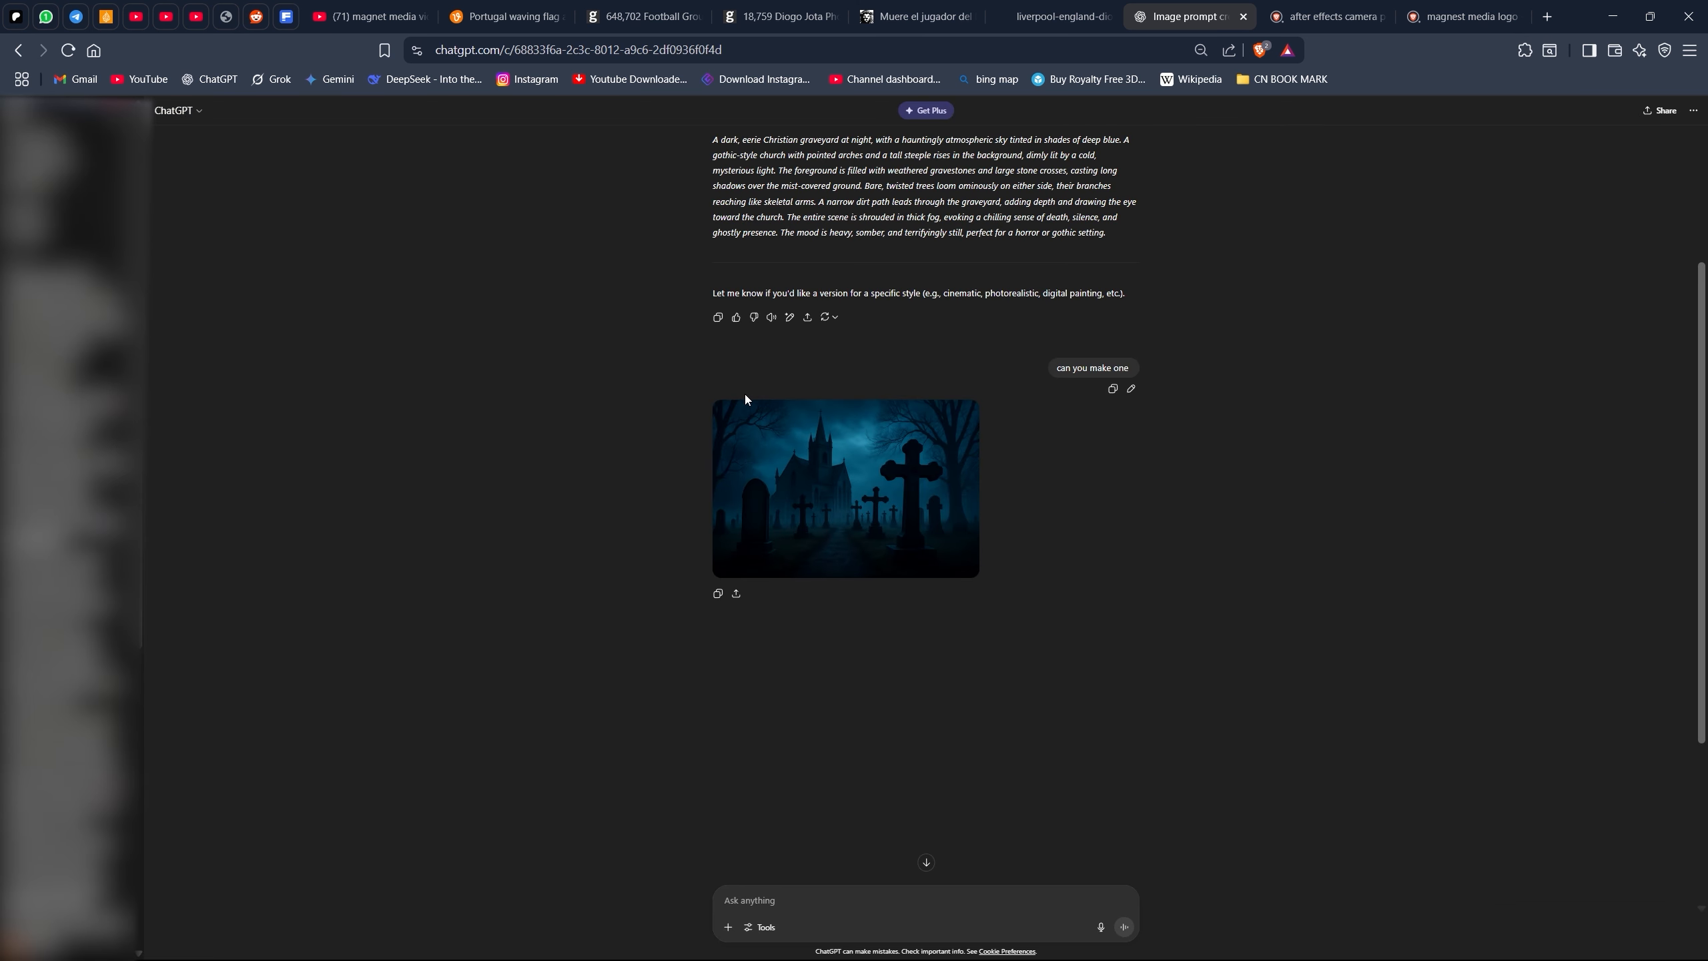
click(285, 16)
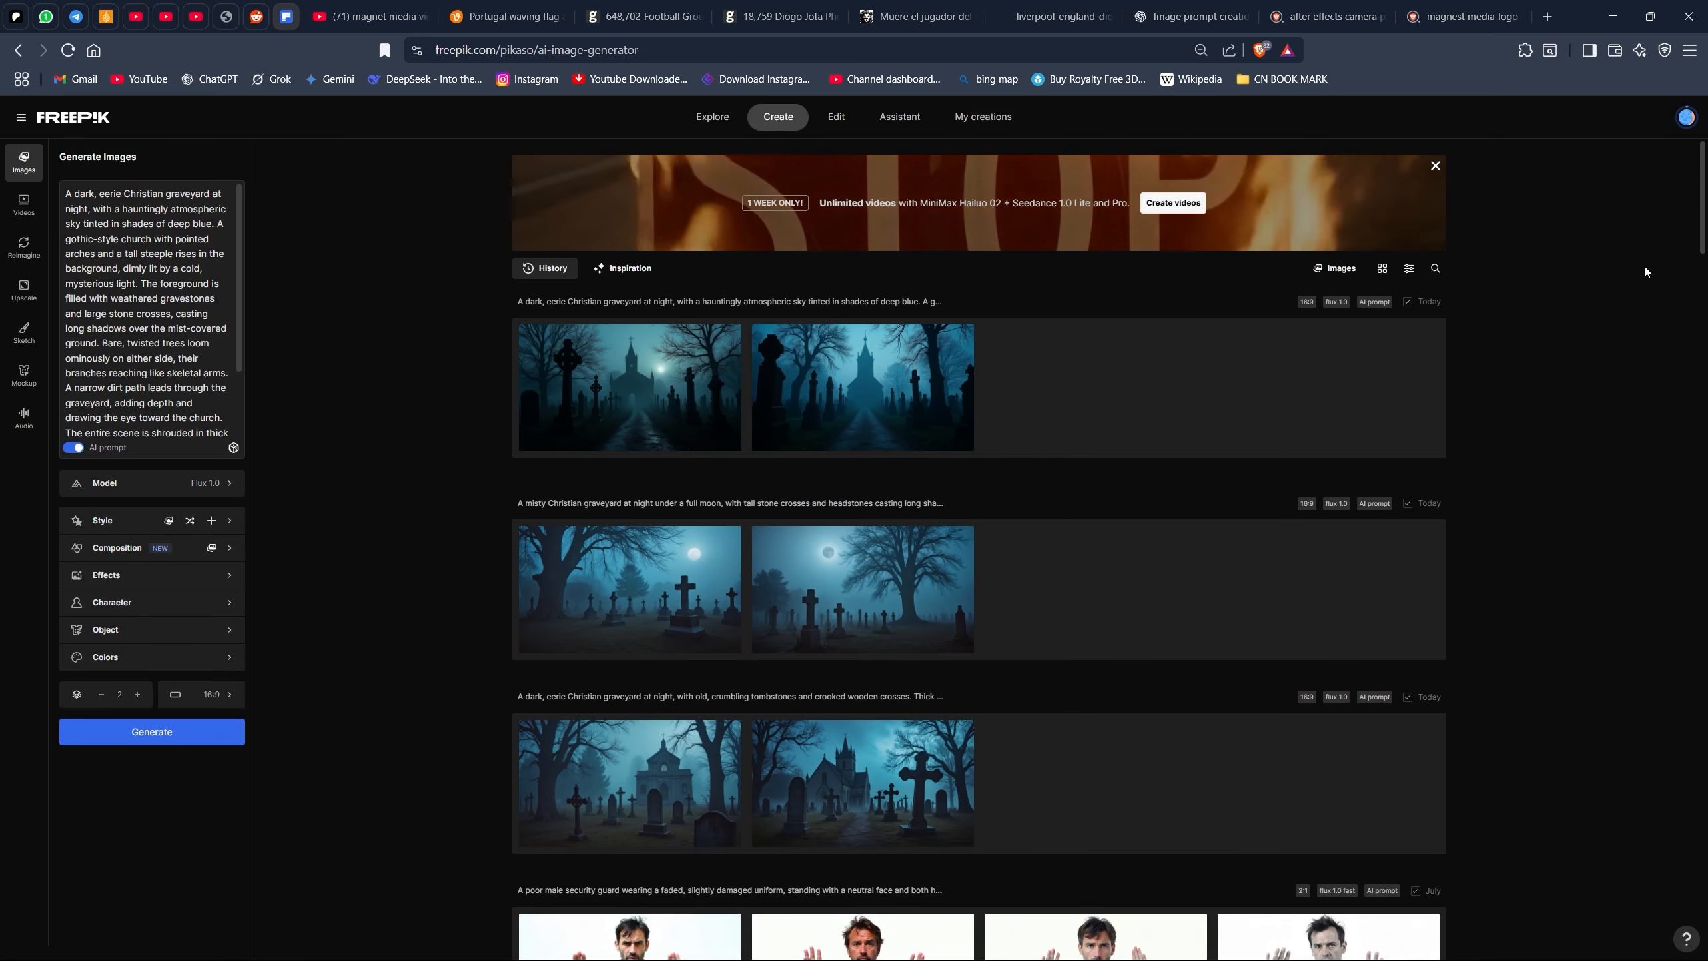
click(1686, 117)
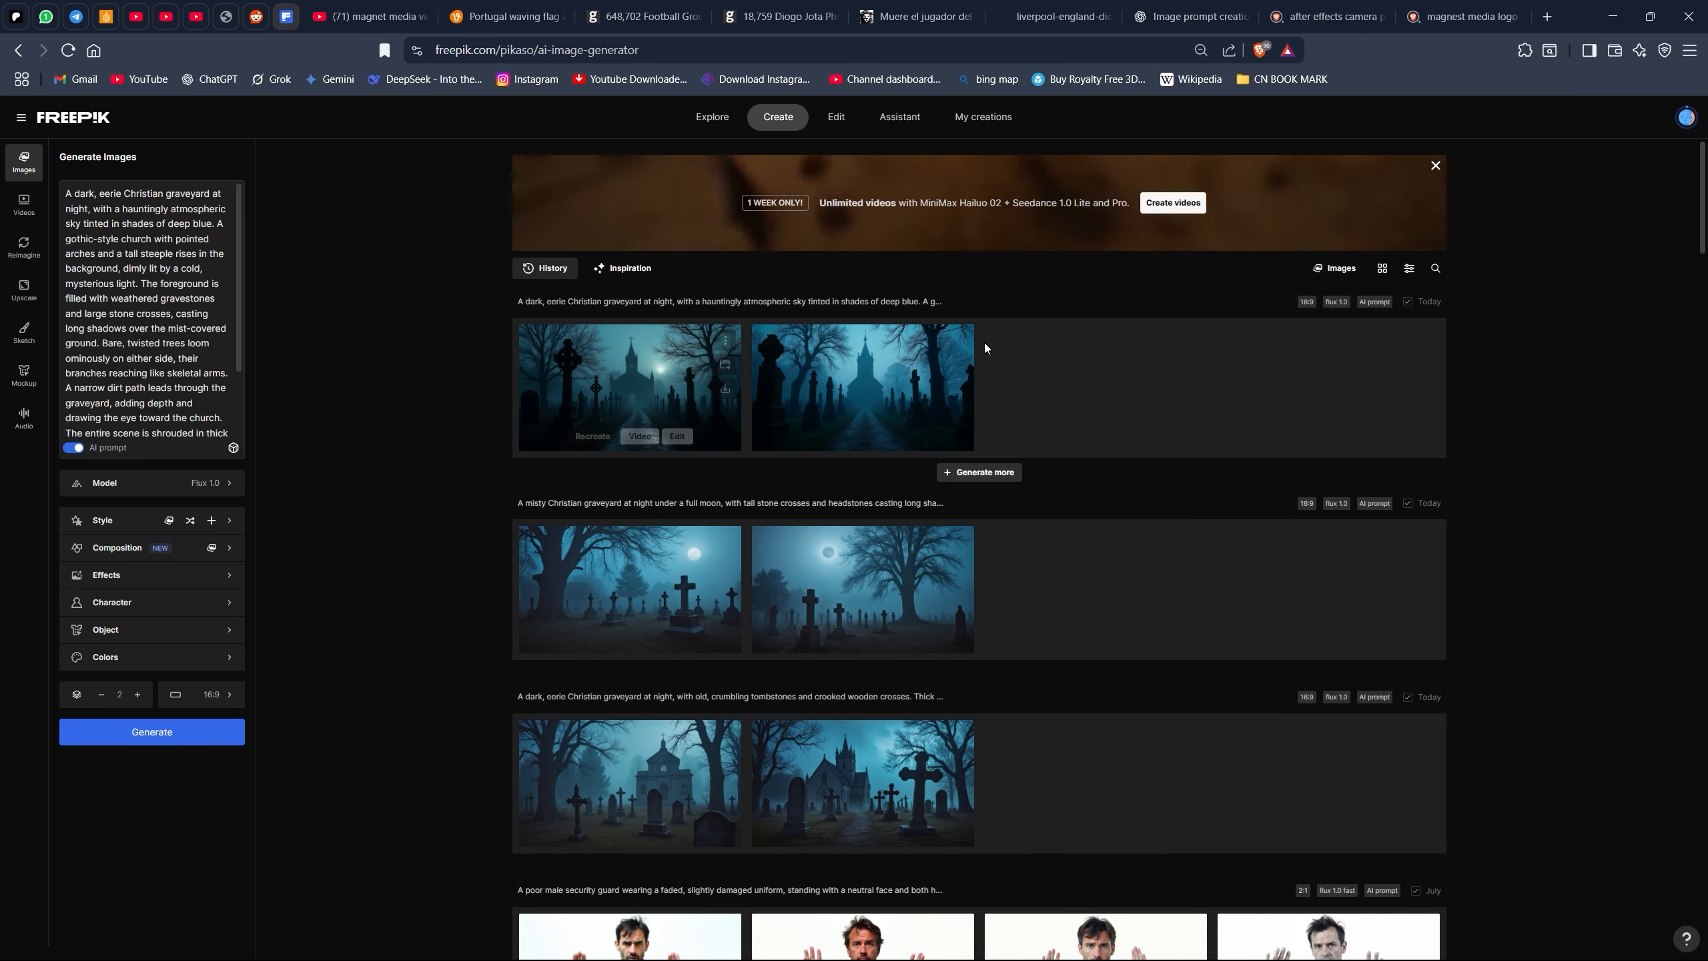
click(630, 385)
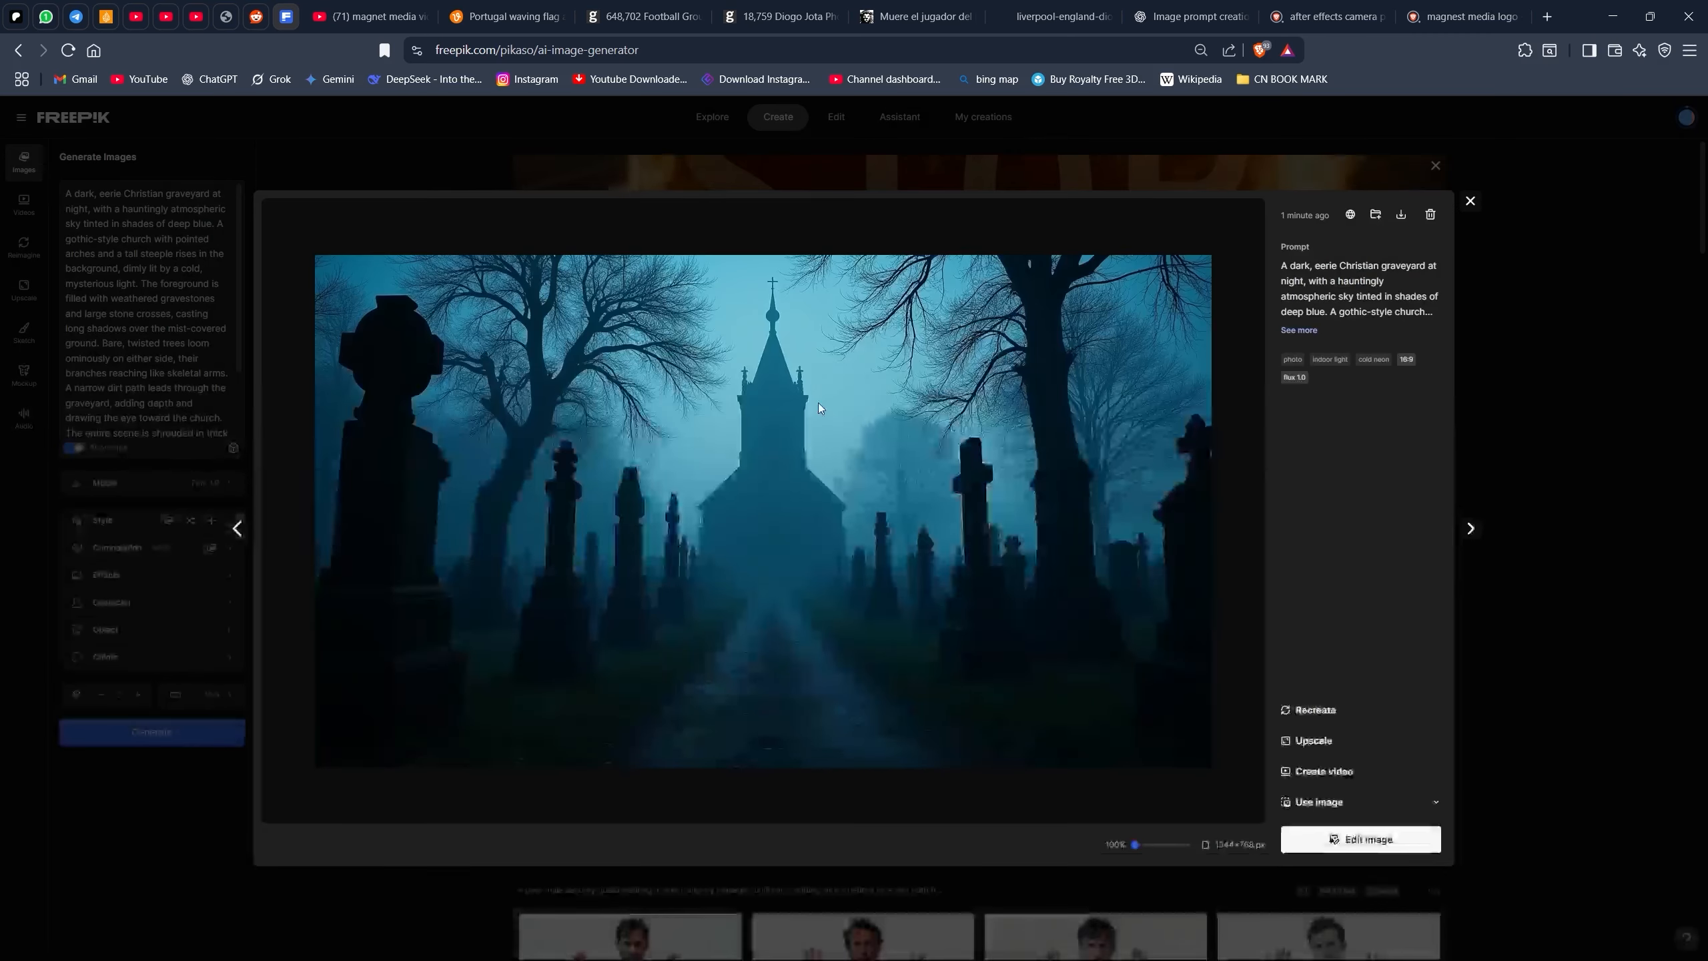
click(1470, 200)
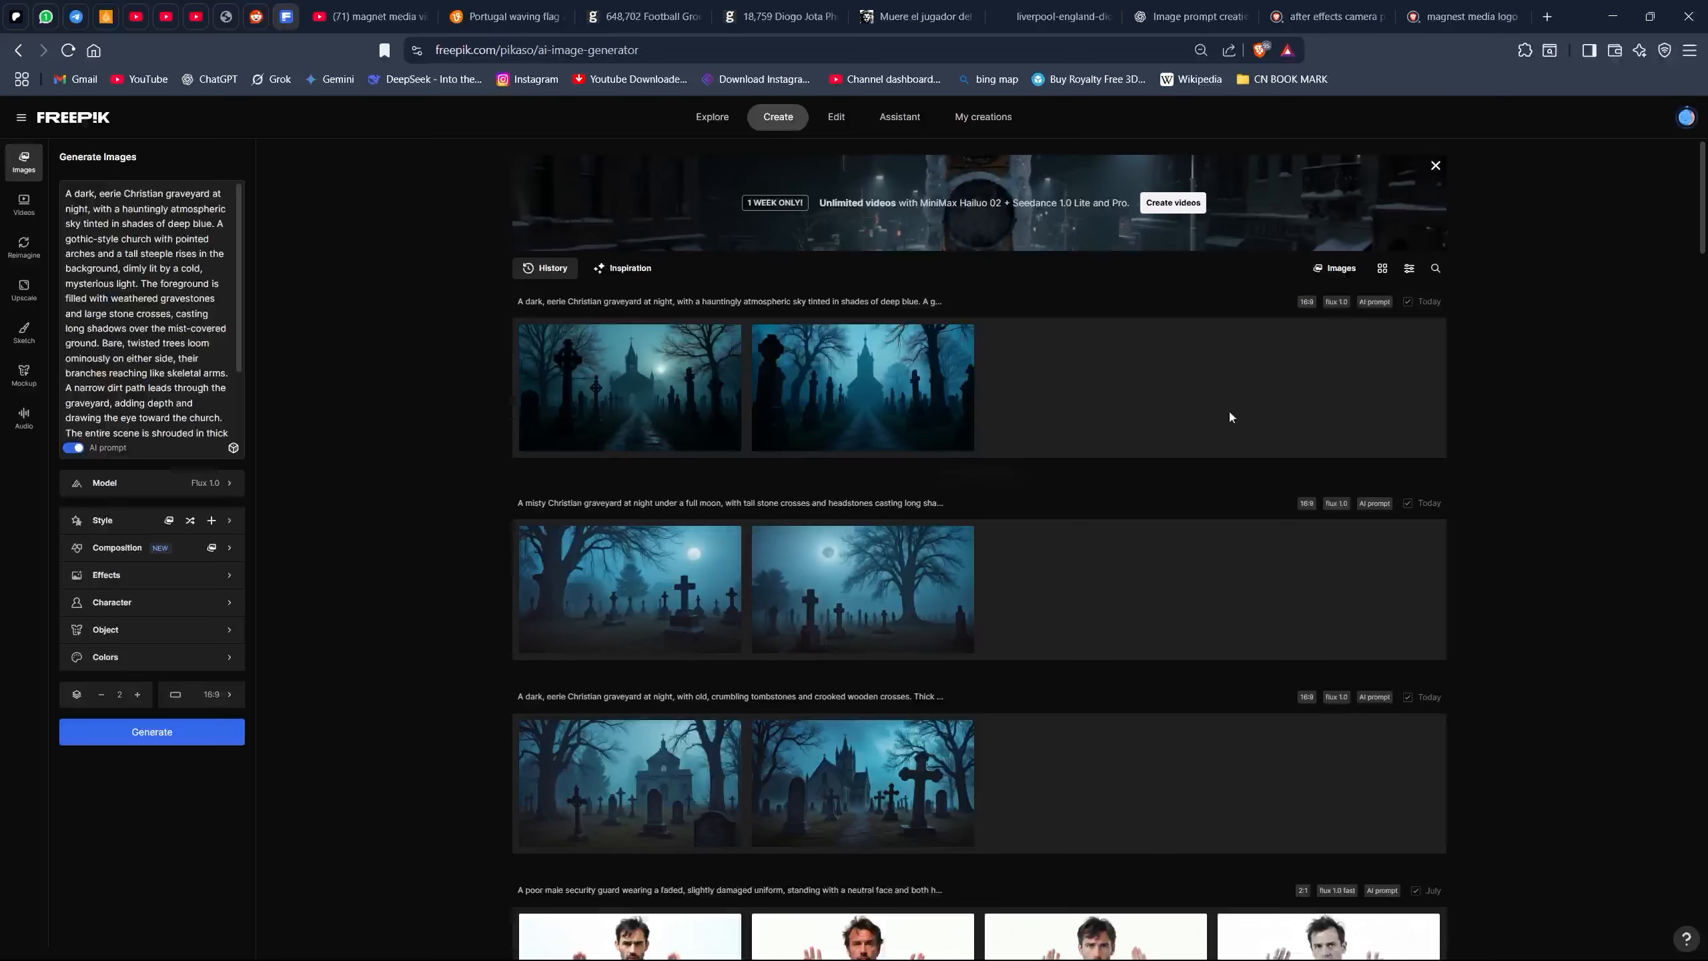
scroll(929, 720, down, 3)
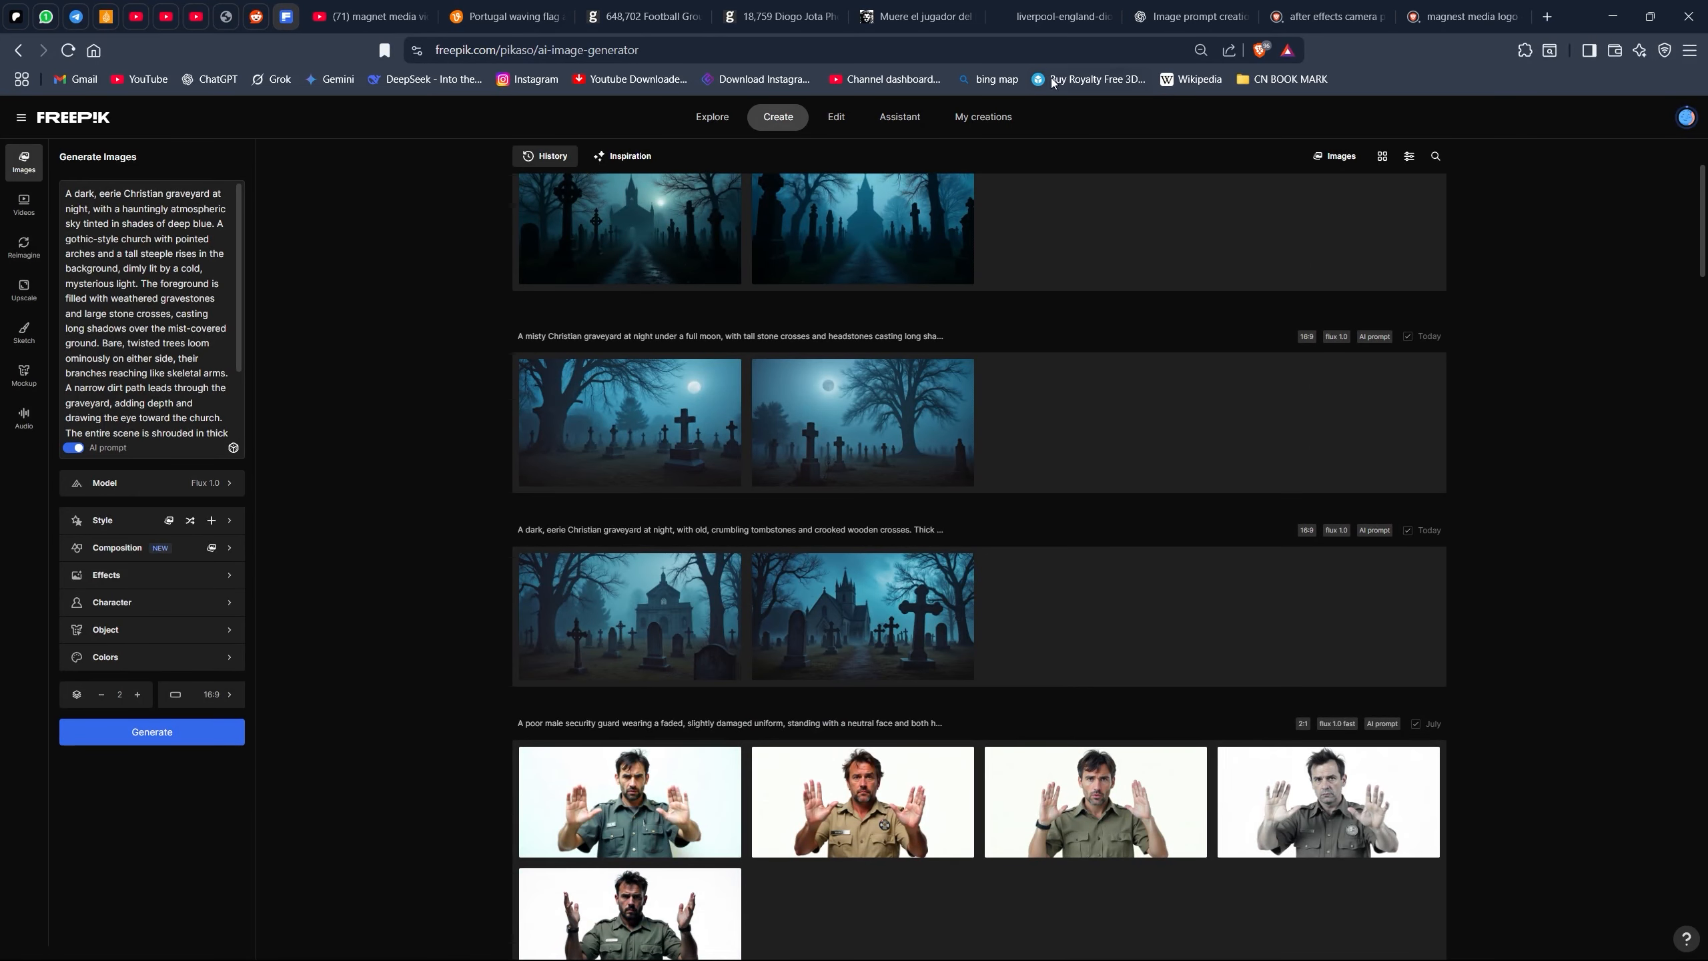
Switch to ChatGPT and save the full-size generated graveyard image into the project's all files download folder
click(1187, 16)
click(806, 474)
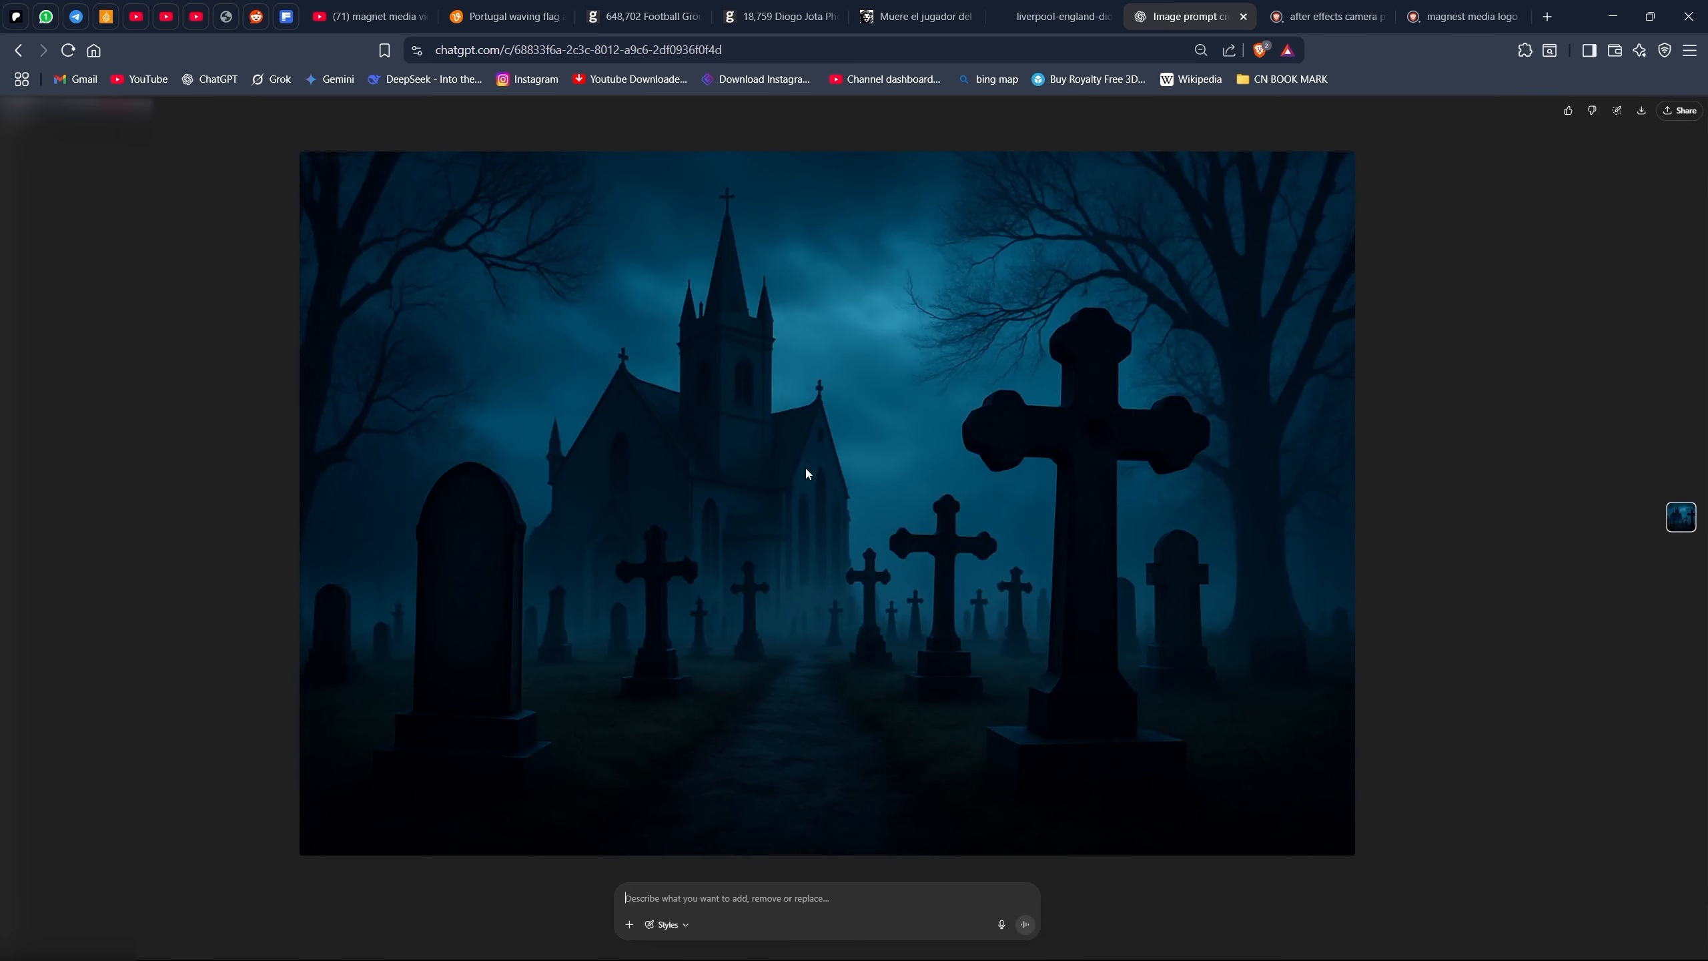
right_click(1034, 406)
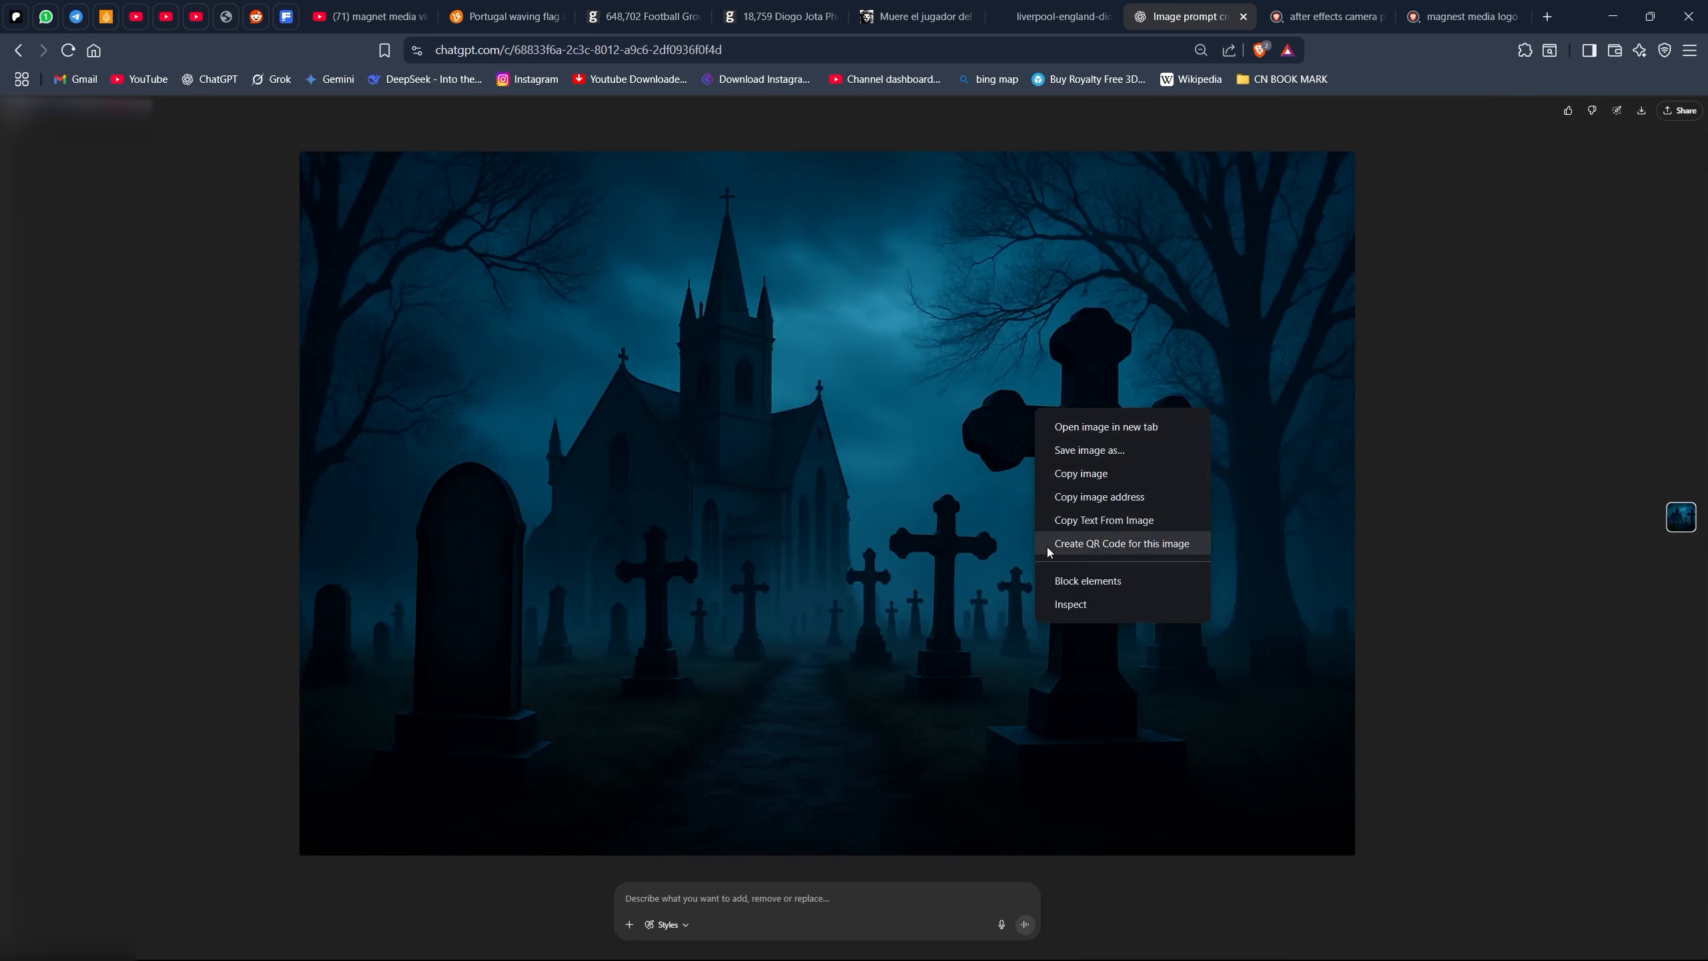
click(1074, 453)
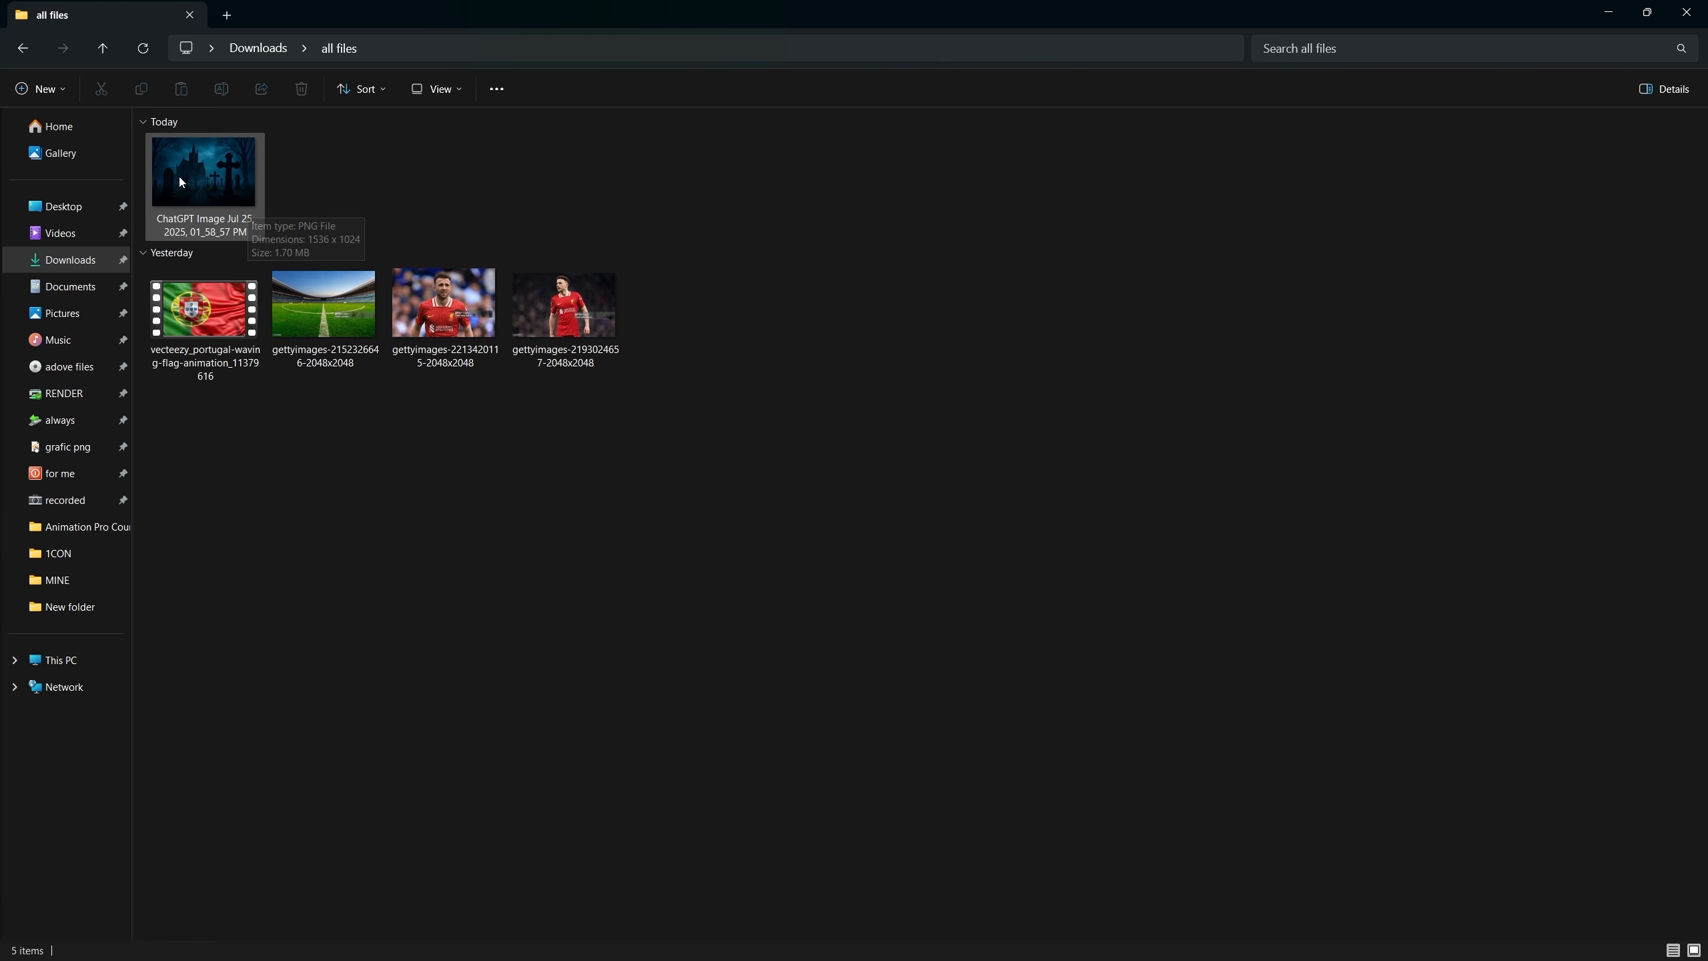
Open the saved graveyard image and browse through the other collected media in the all files folder
click(218, 180)
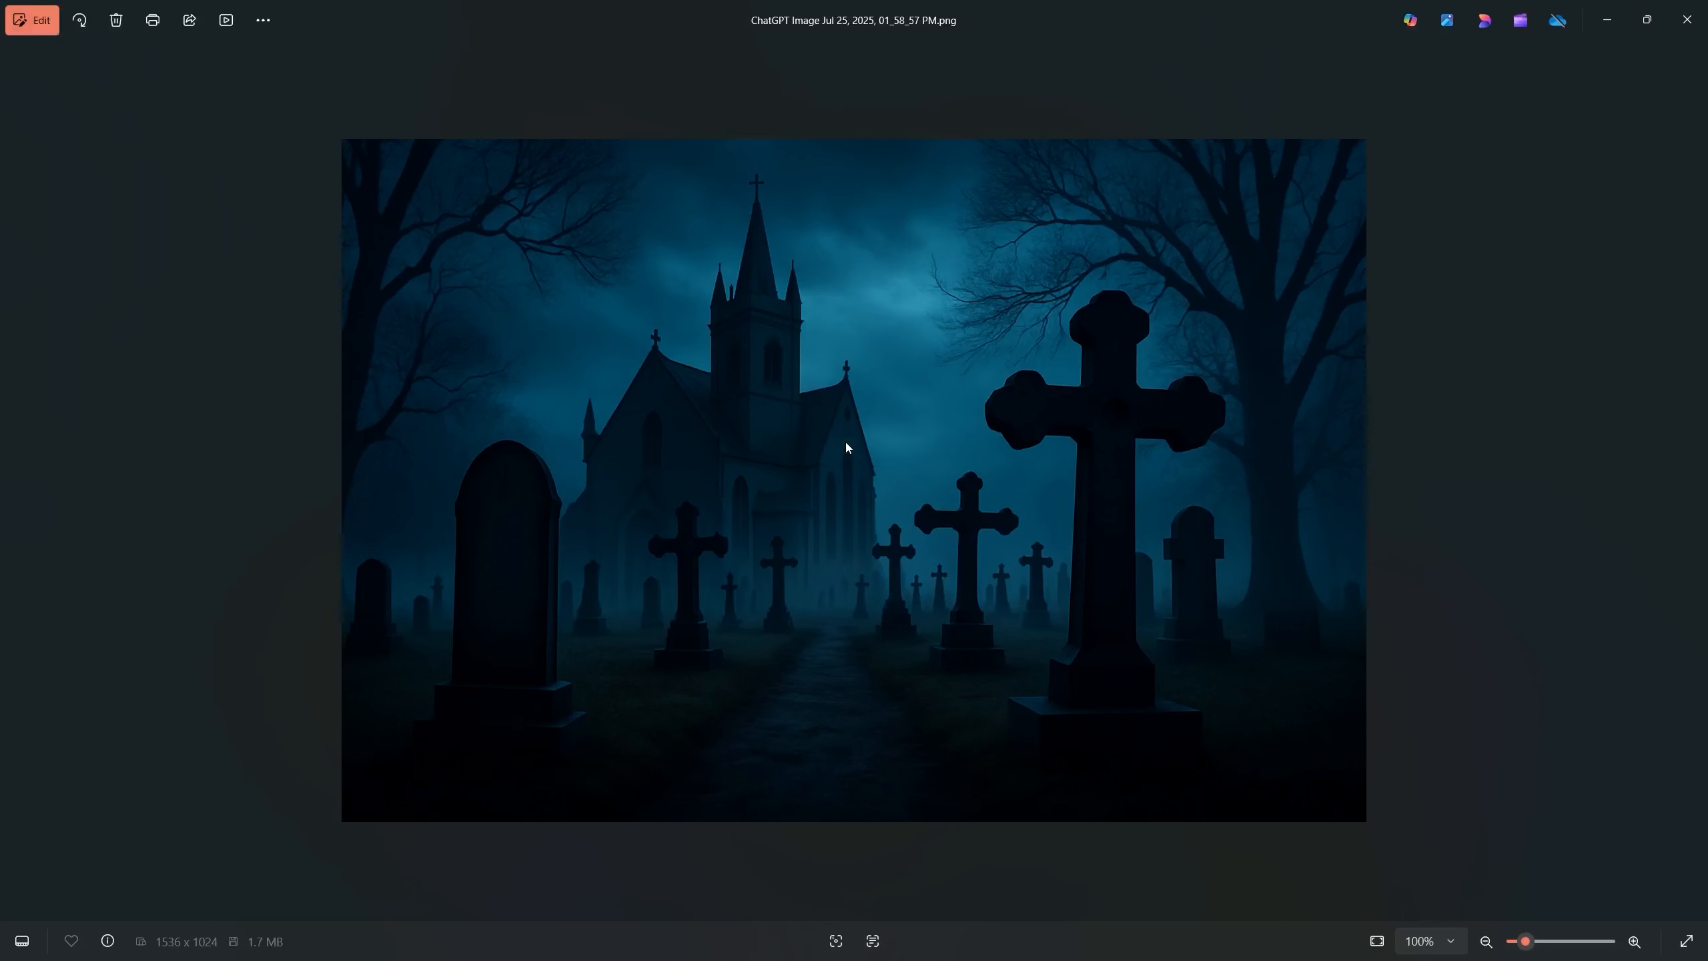
click(1691, 480)
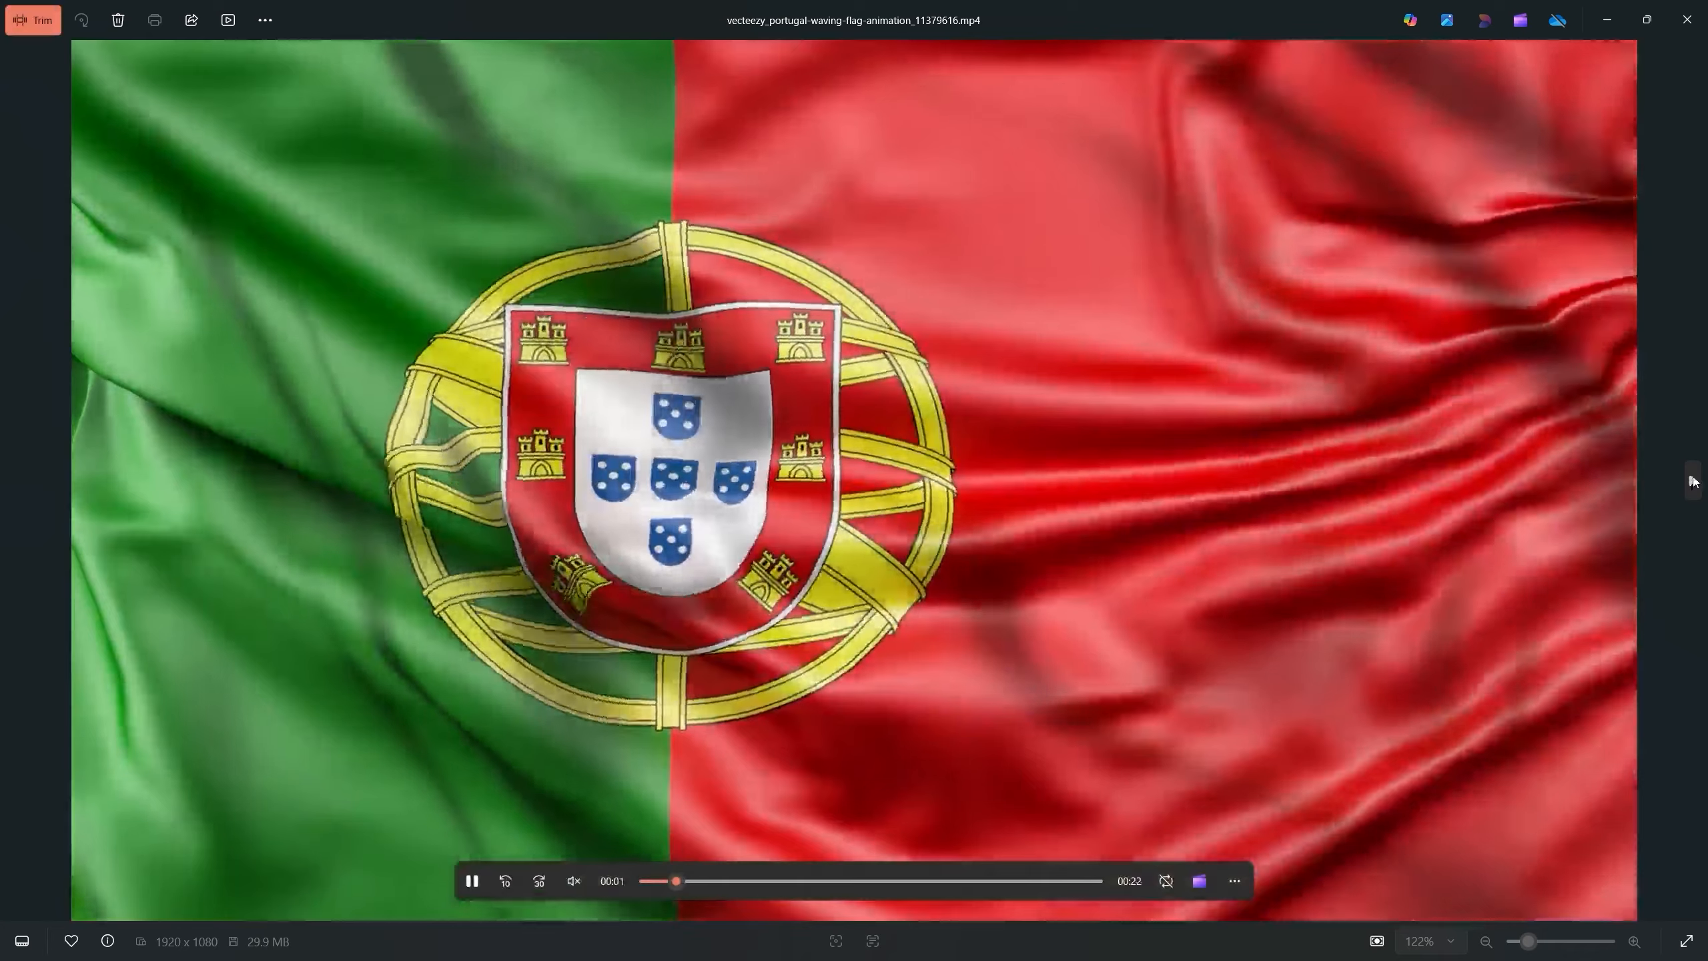
click(1692, 480)
click(1691, 480)
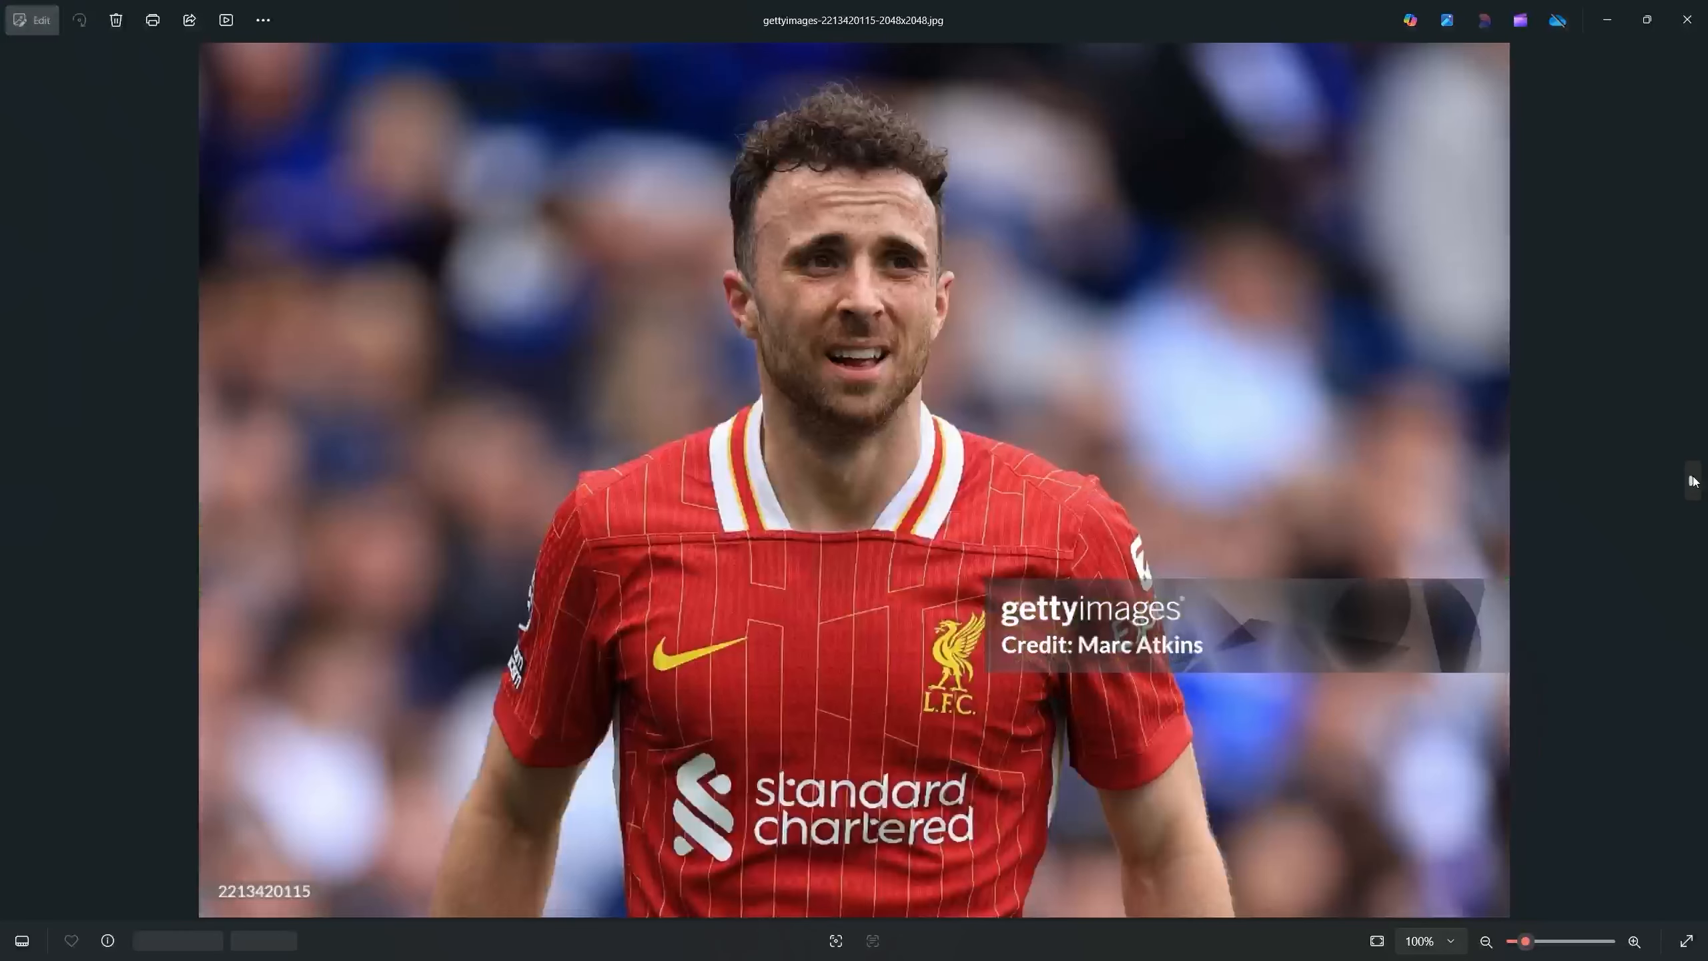
click(1692, 480)
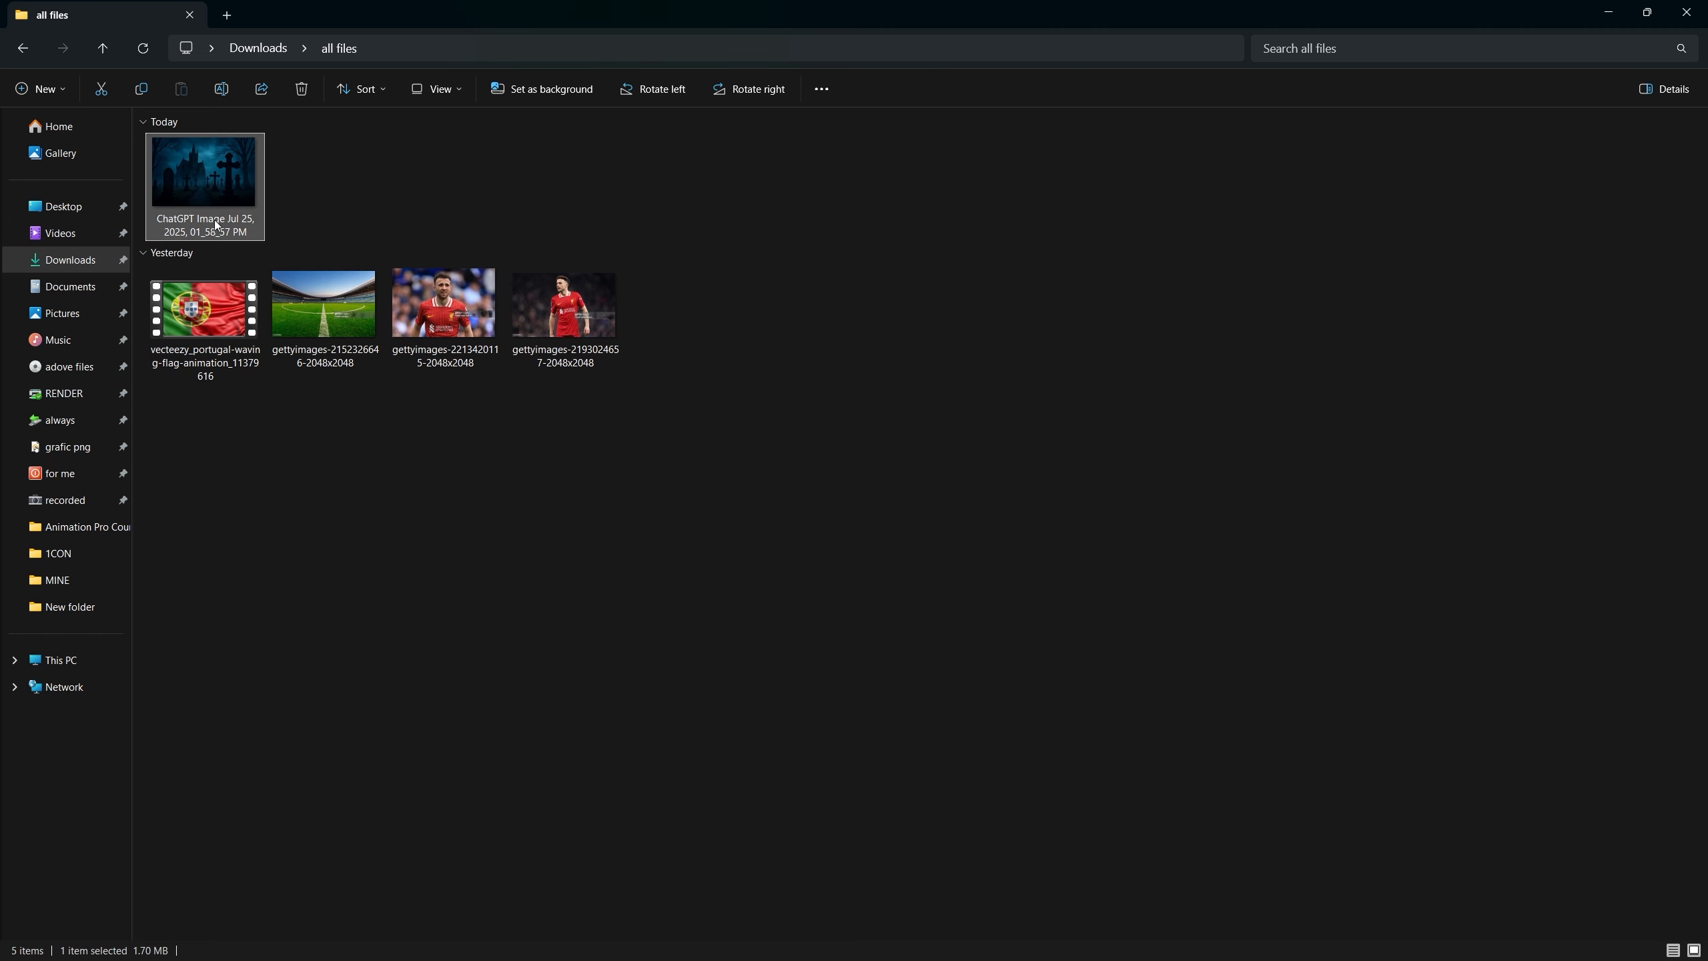
Open the graveyard image, the stadium photo and both player photos from the all files folder in Photoshop
click(323, 307)
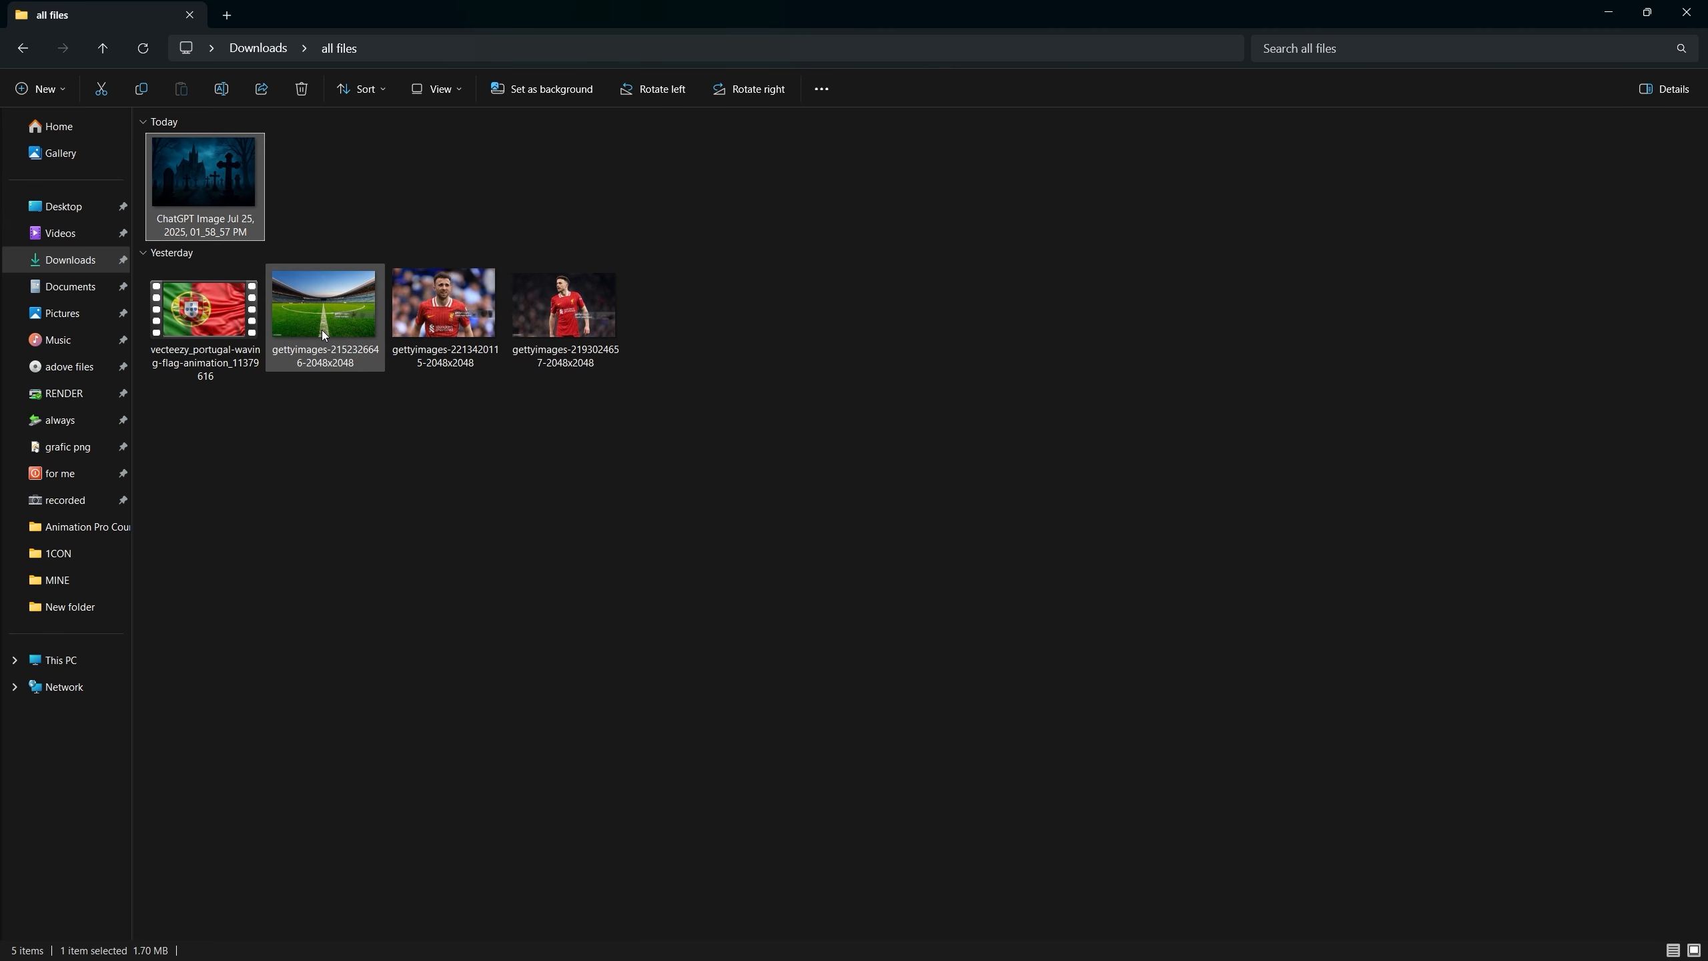
ctrl+click(443, 306)
ctrl+click(562, 326)
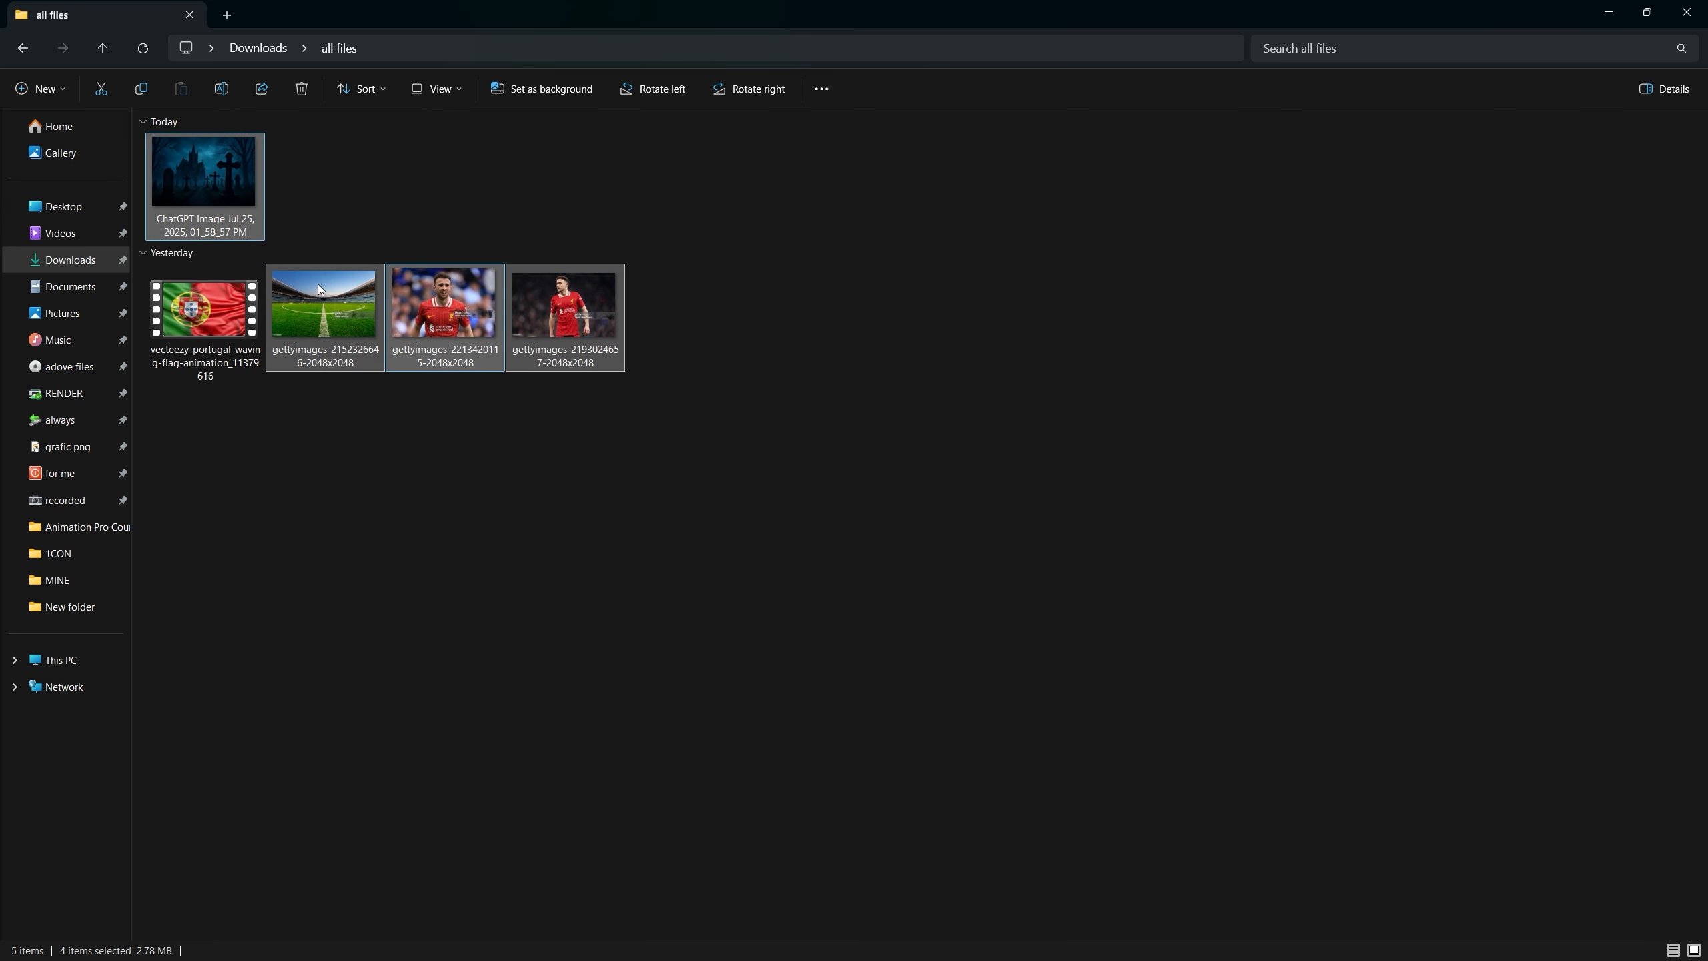
drag(315, 297, 707, 459)
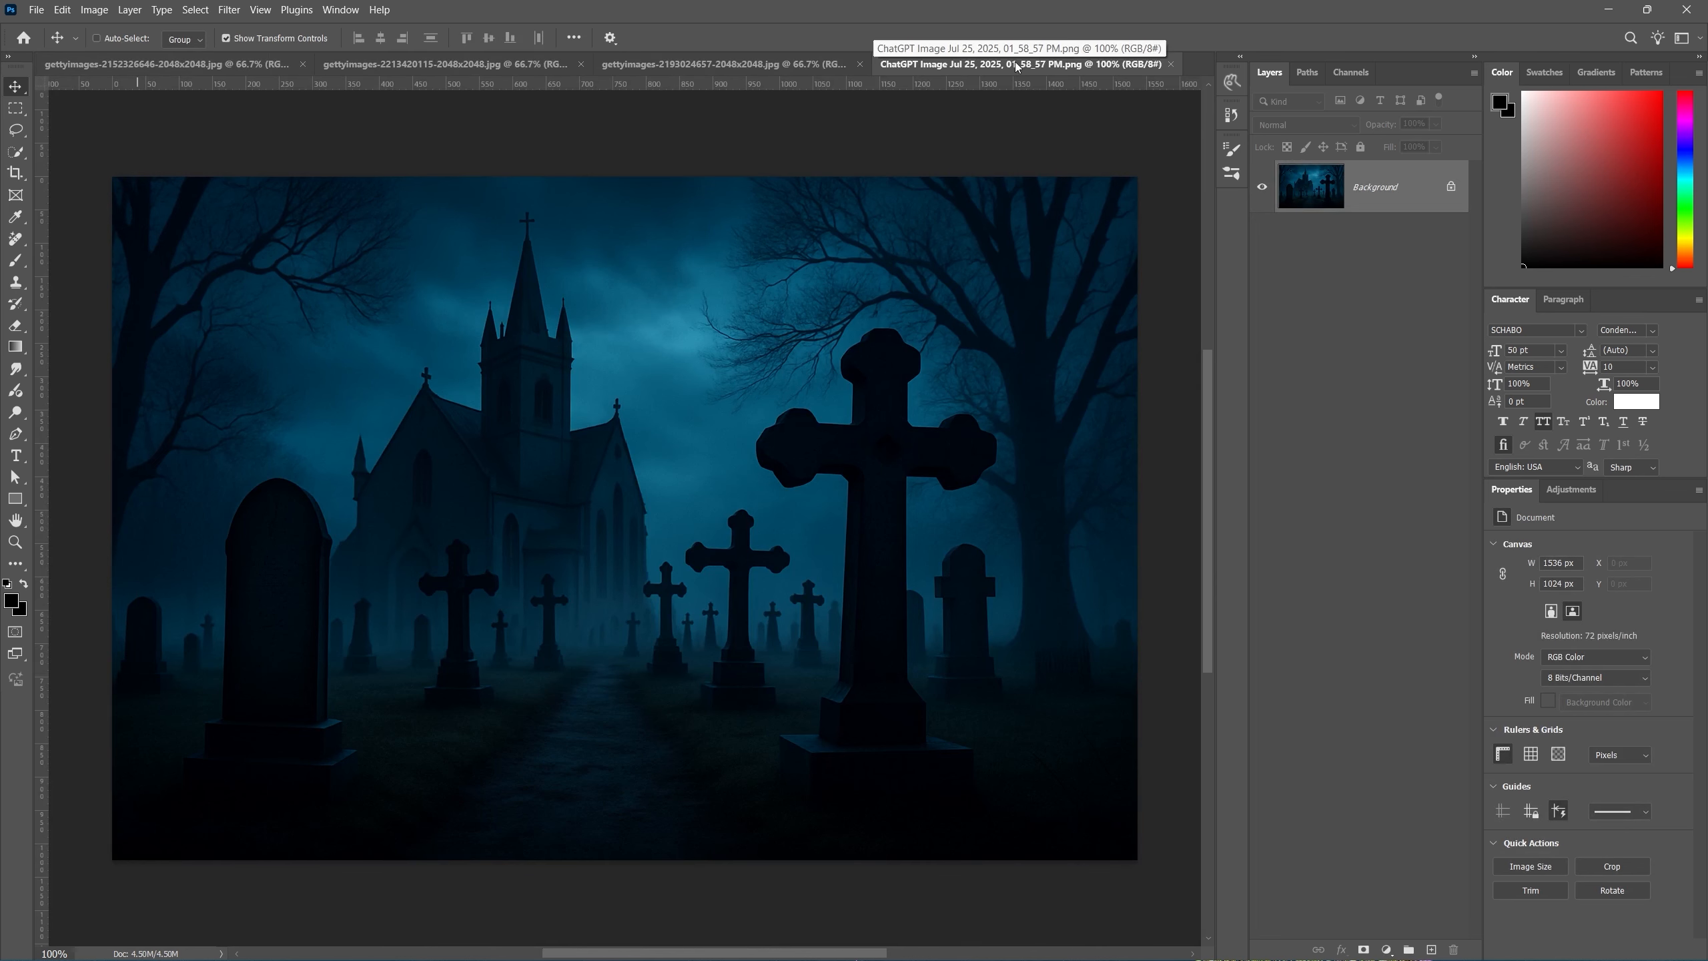
In the stadium image, marquee-select the watermark band on the pitch, about 842 × 206 px, and add a new empty layer
click(140, 67)
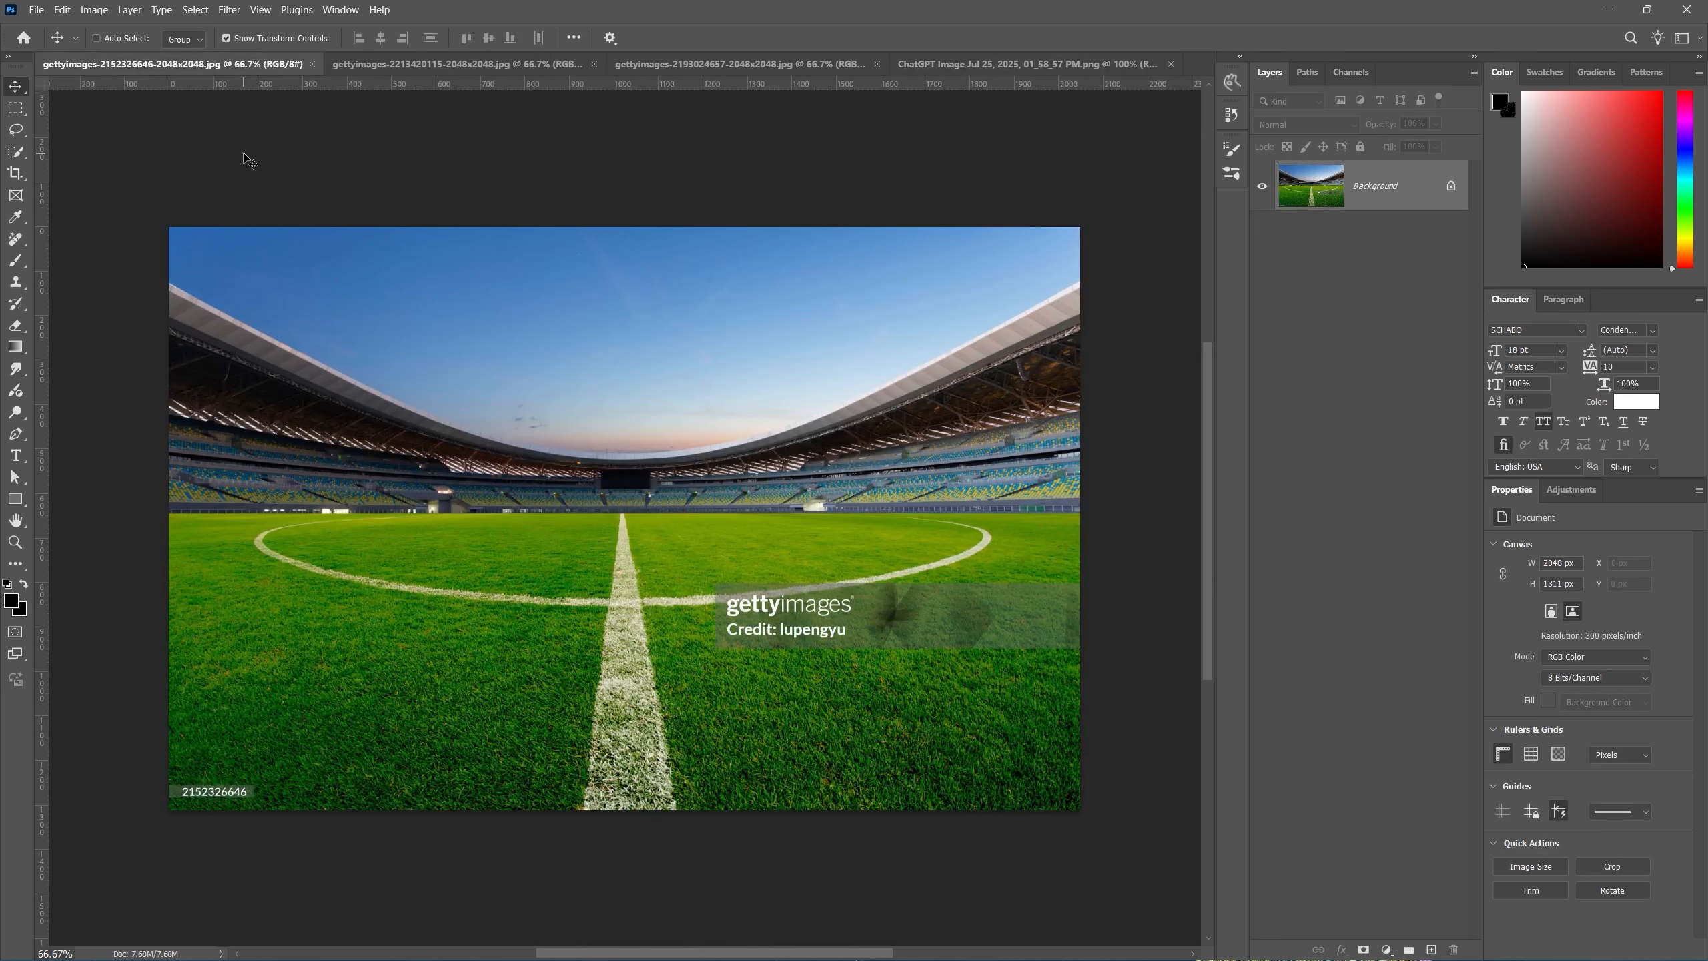
click(17, 109)
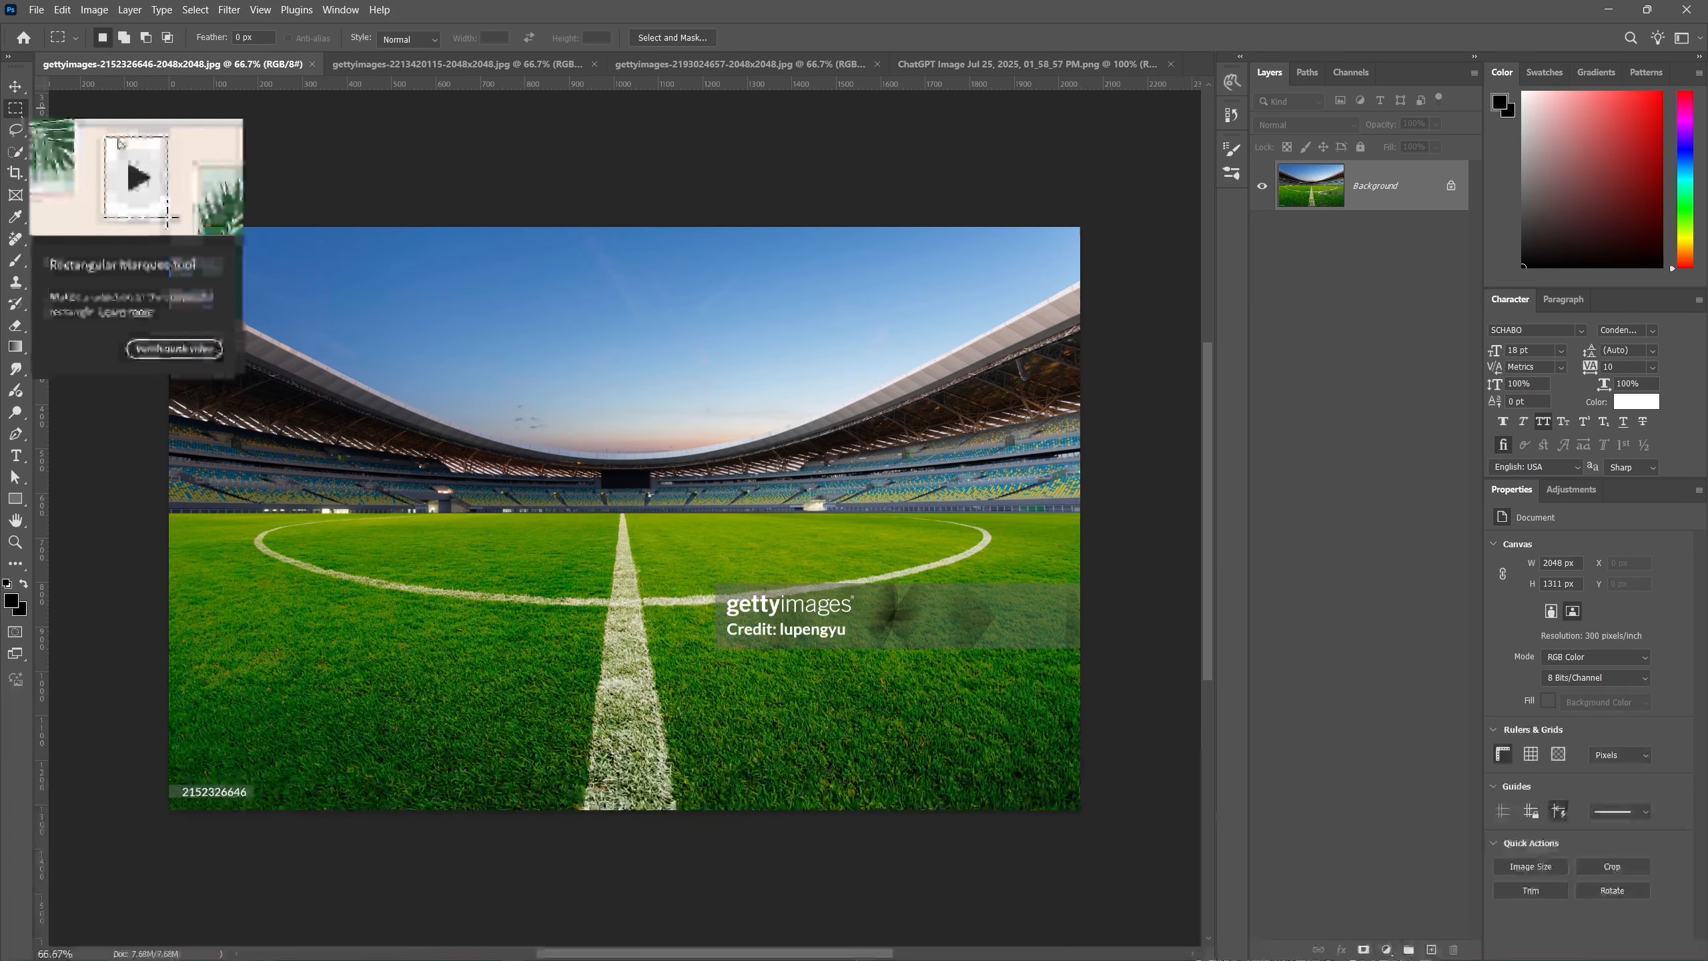
drag(706, 571, 1130, 661)
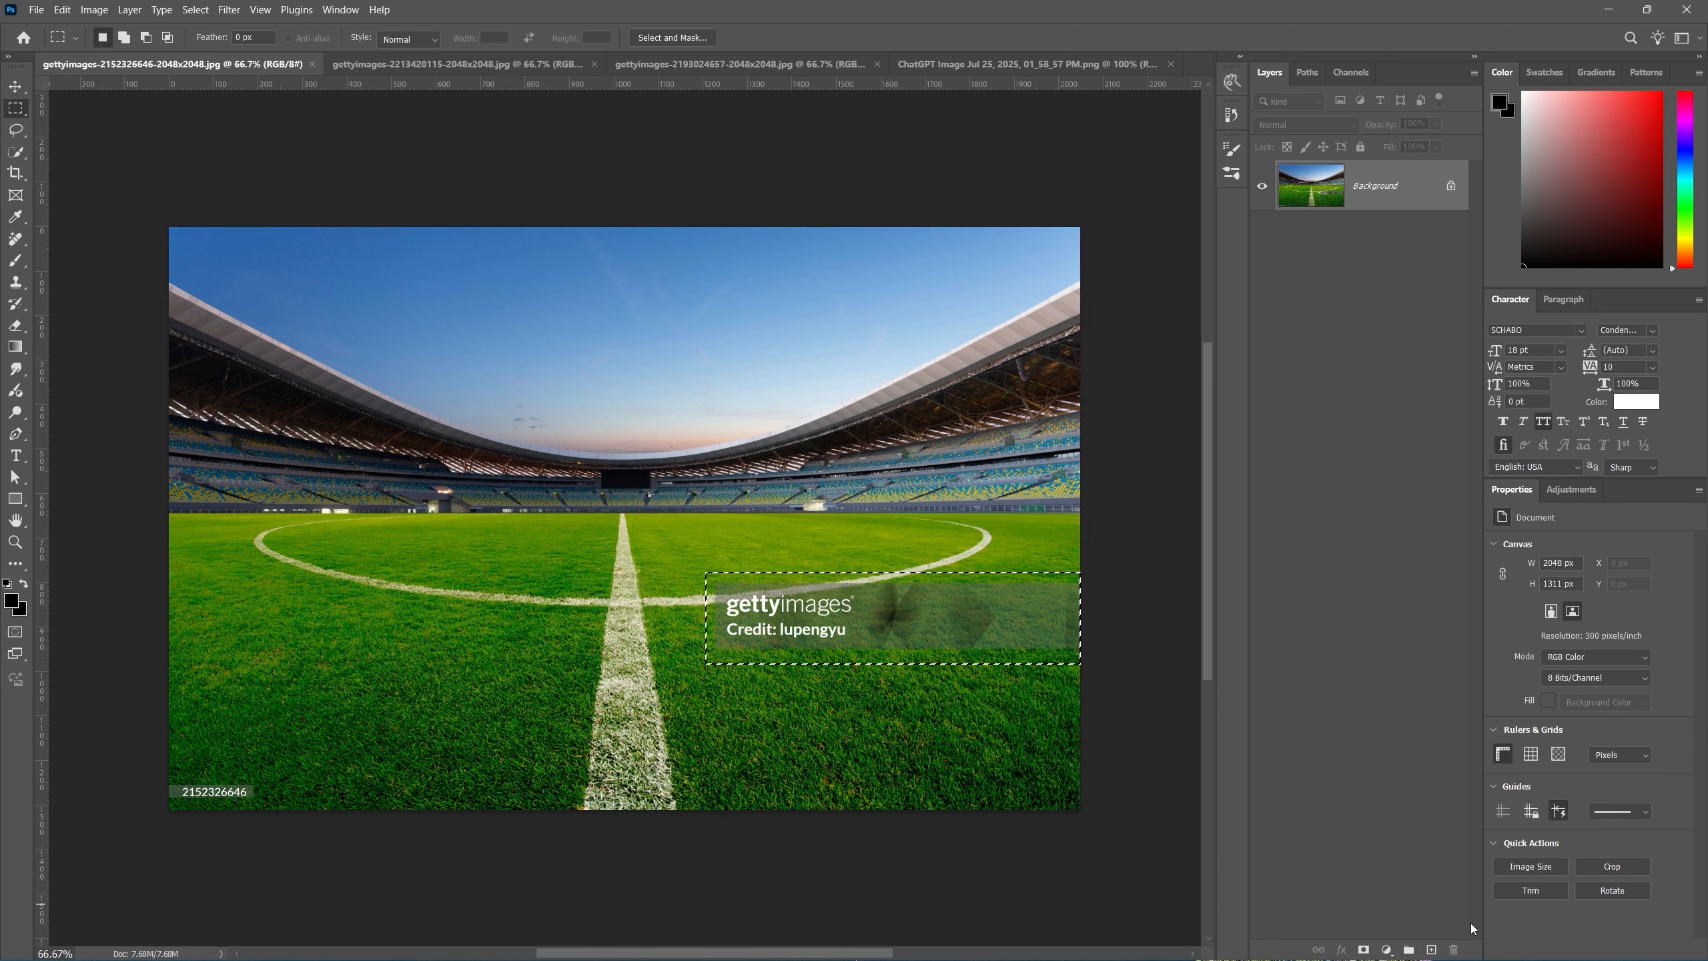
click(1431, 949)
Fill the selected watermark band with Content-Aware Fill, using rectangular sampling and output to the current layer
right_click(791, 592)
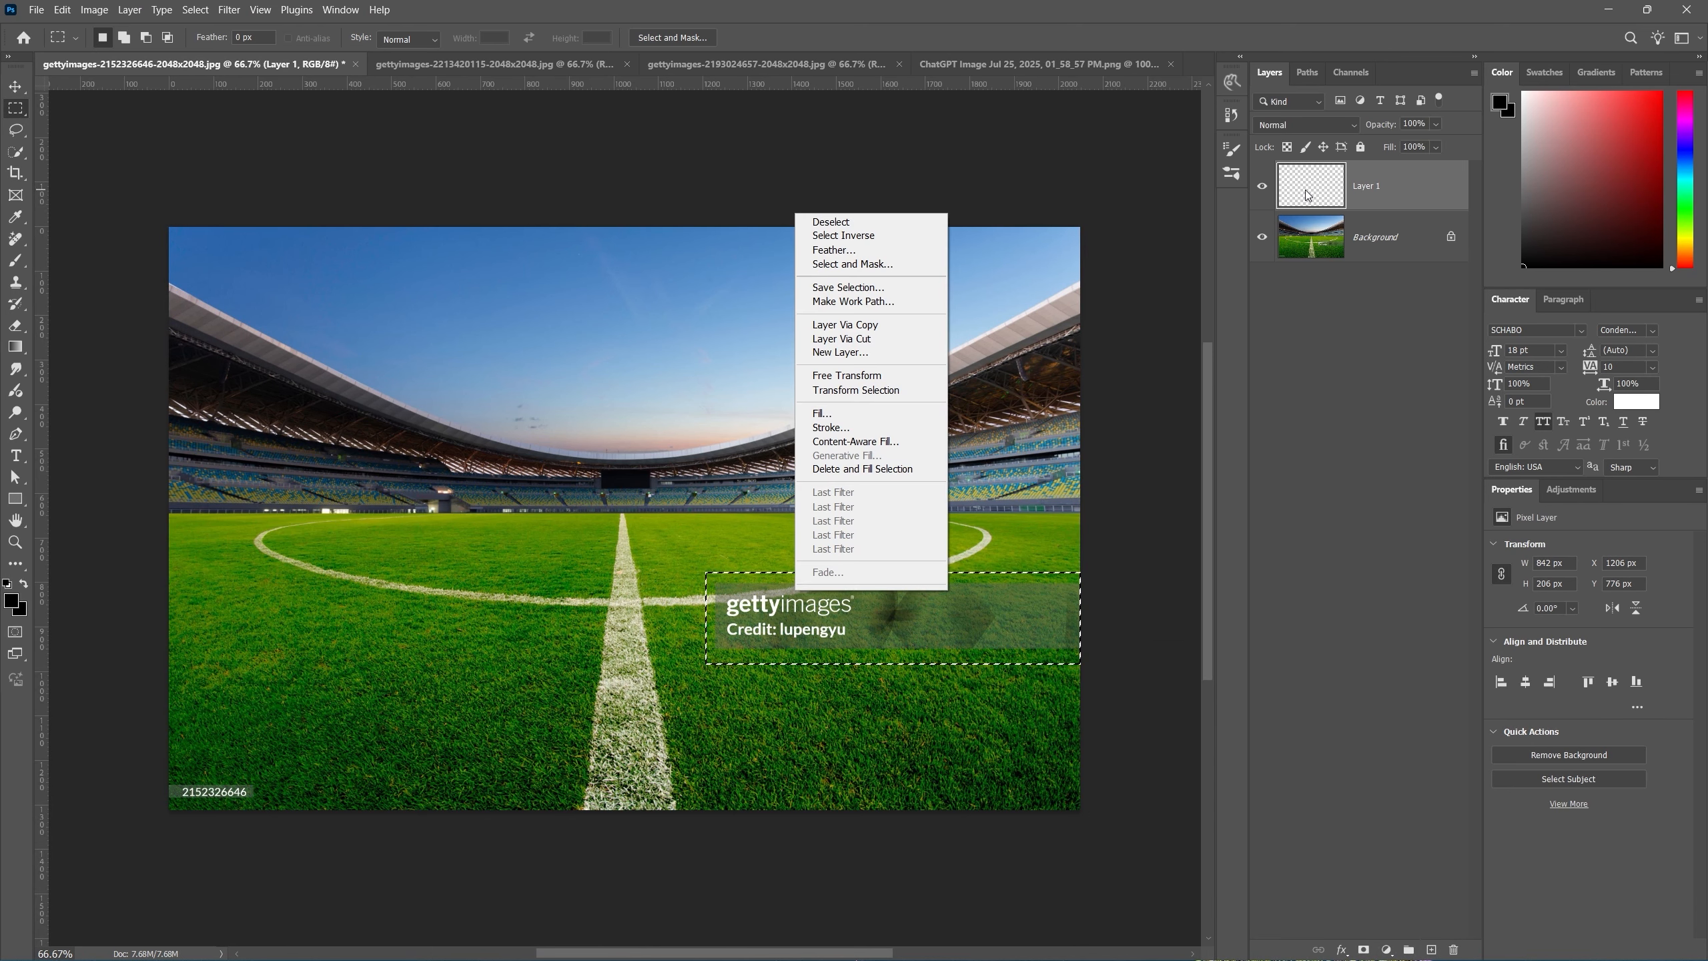
click(816, 625)
right_click(816, 626)
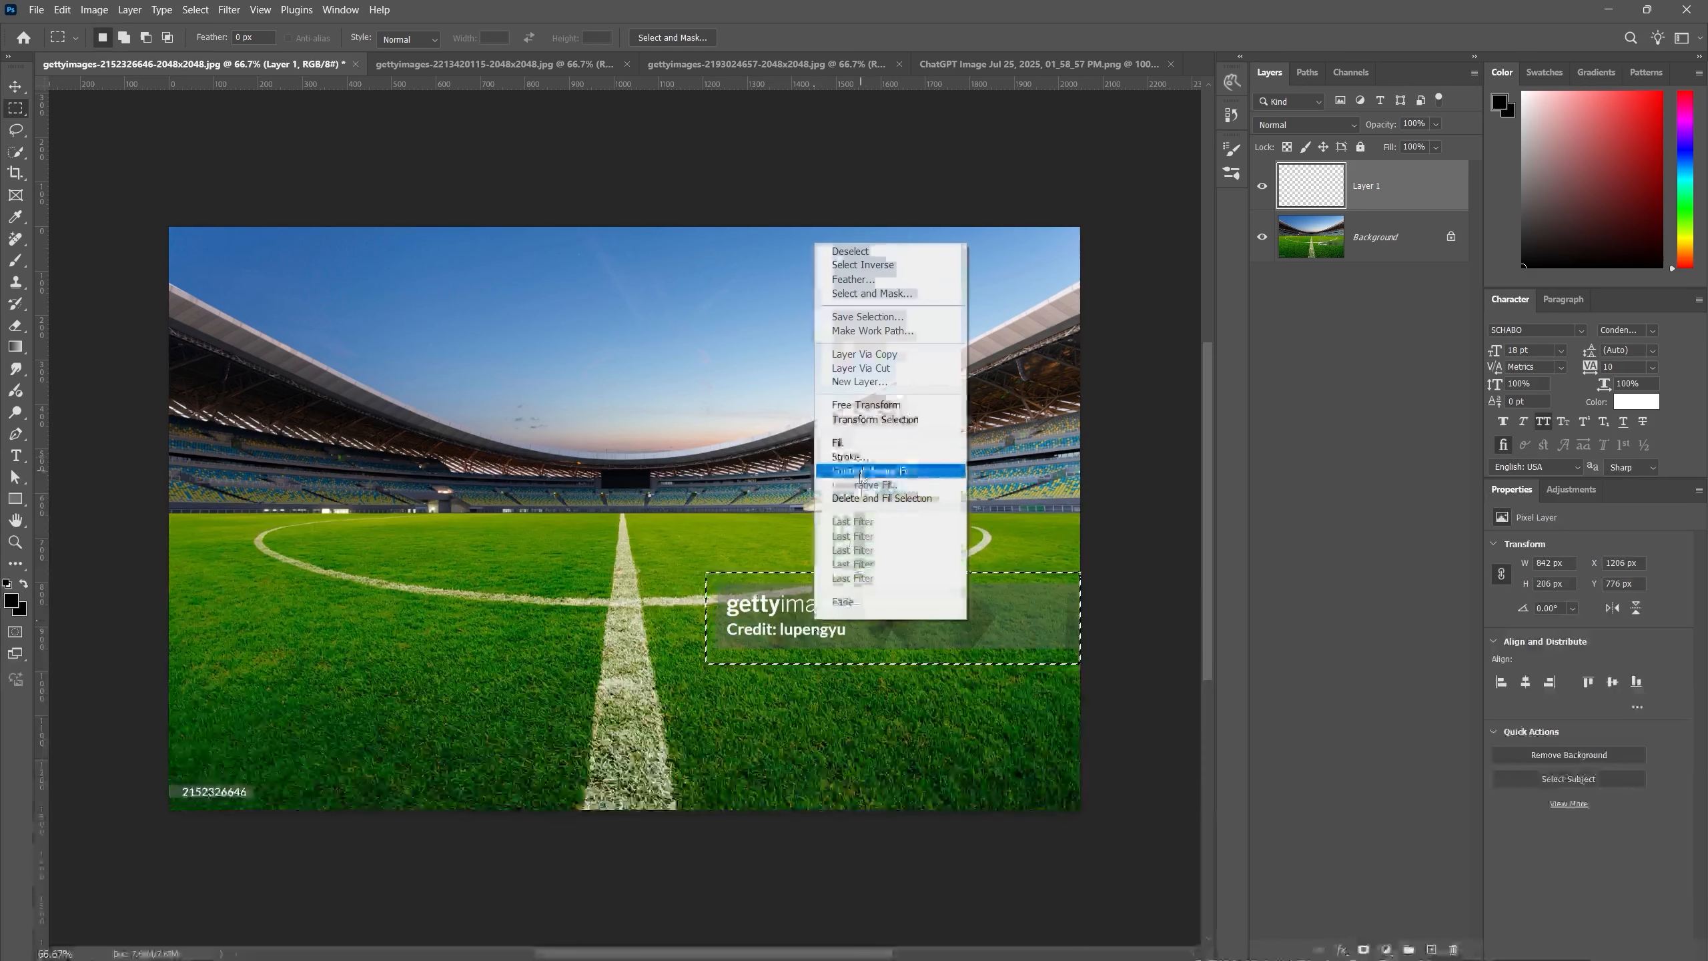
click(859, 472)
scroll(1255, 589, up, 1)
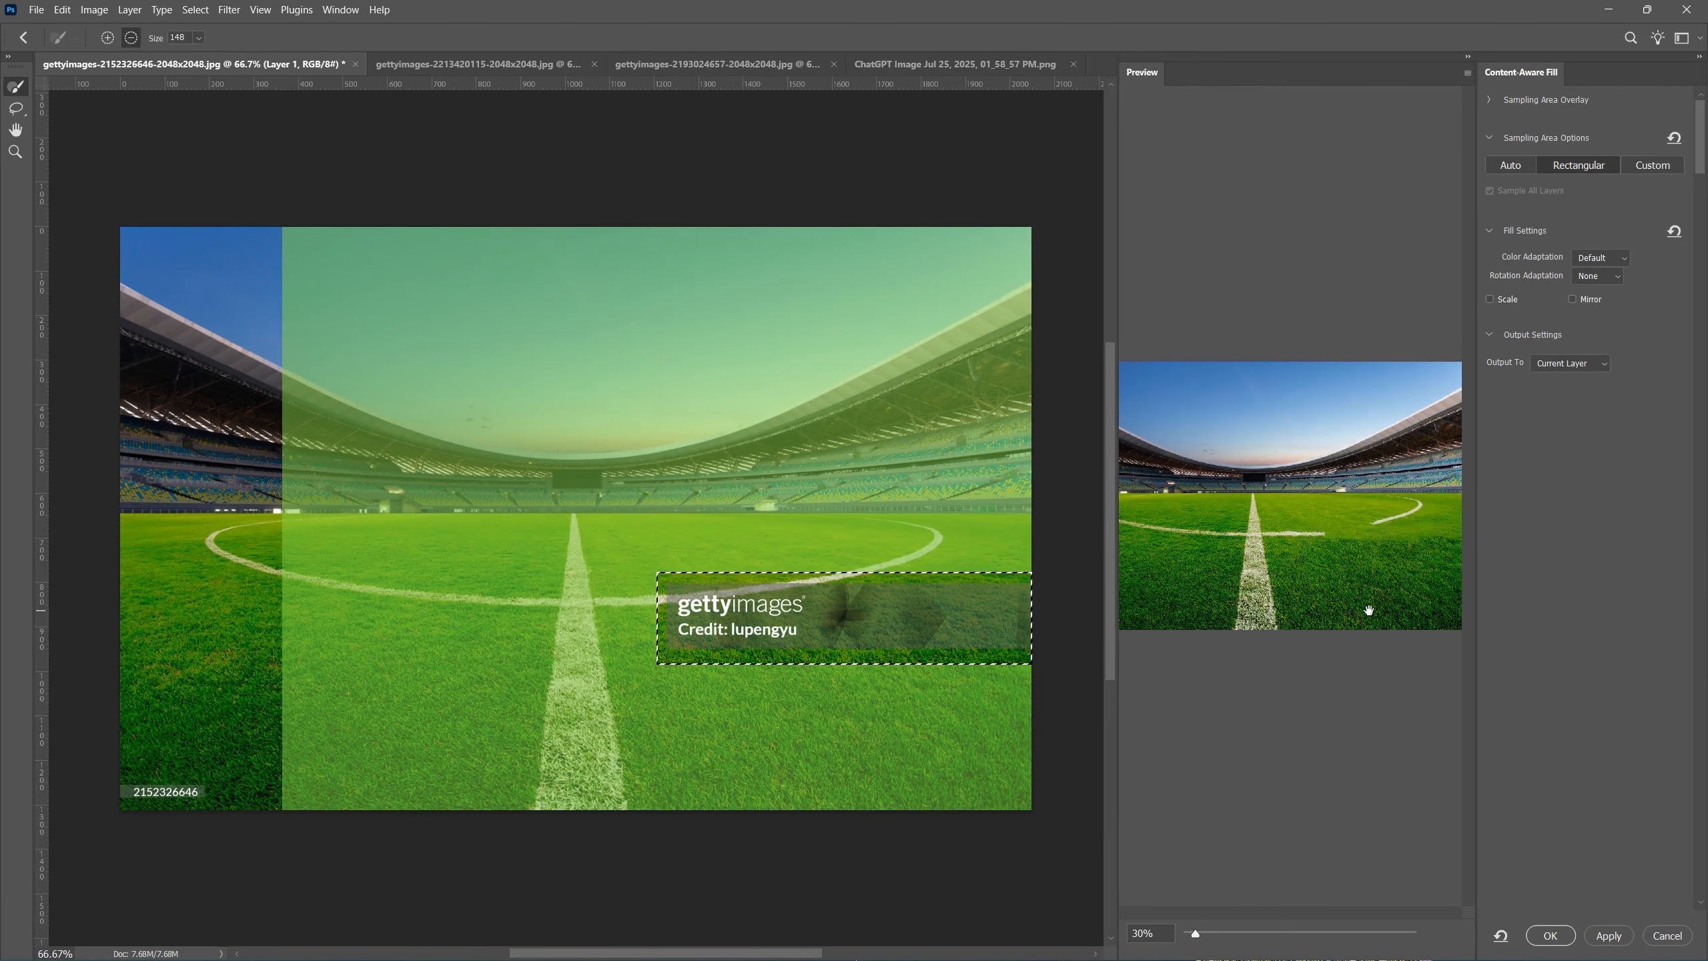
click(1553, 936)
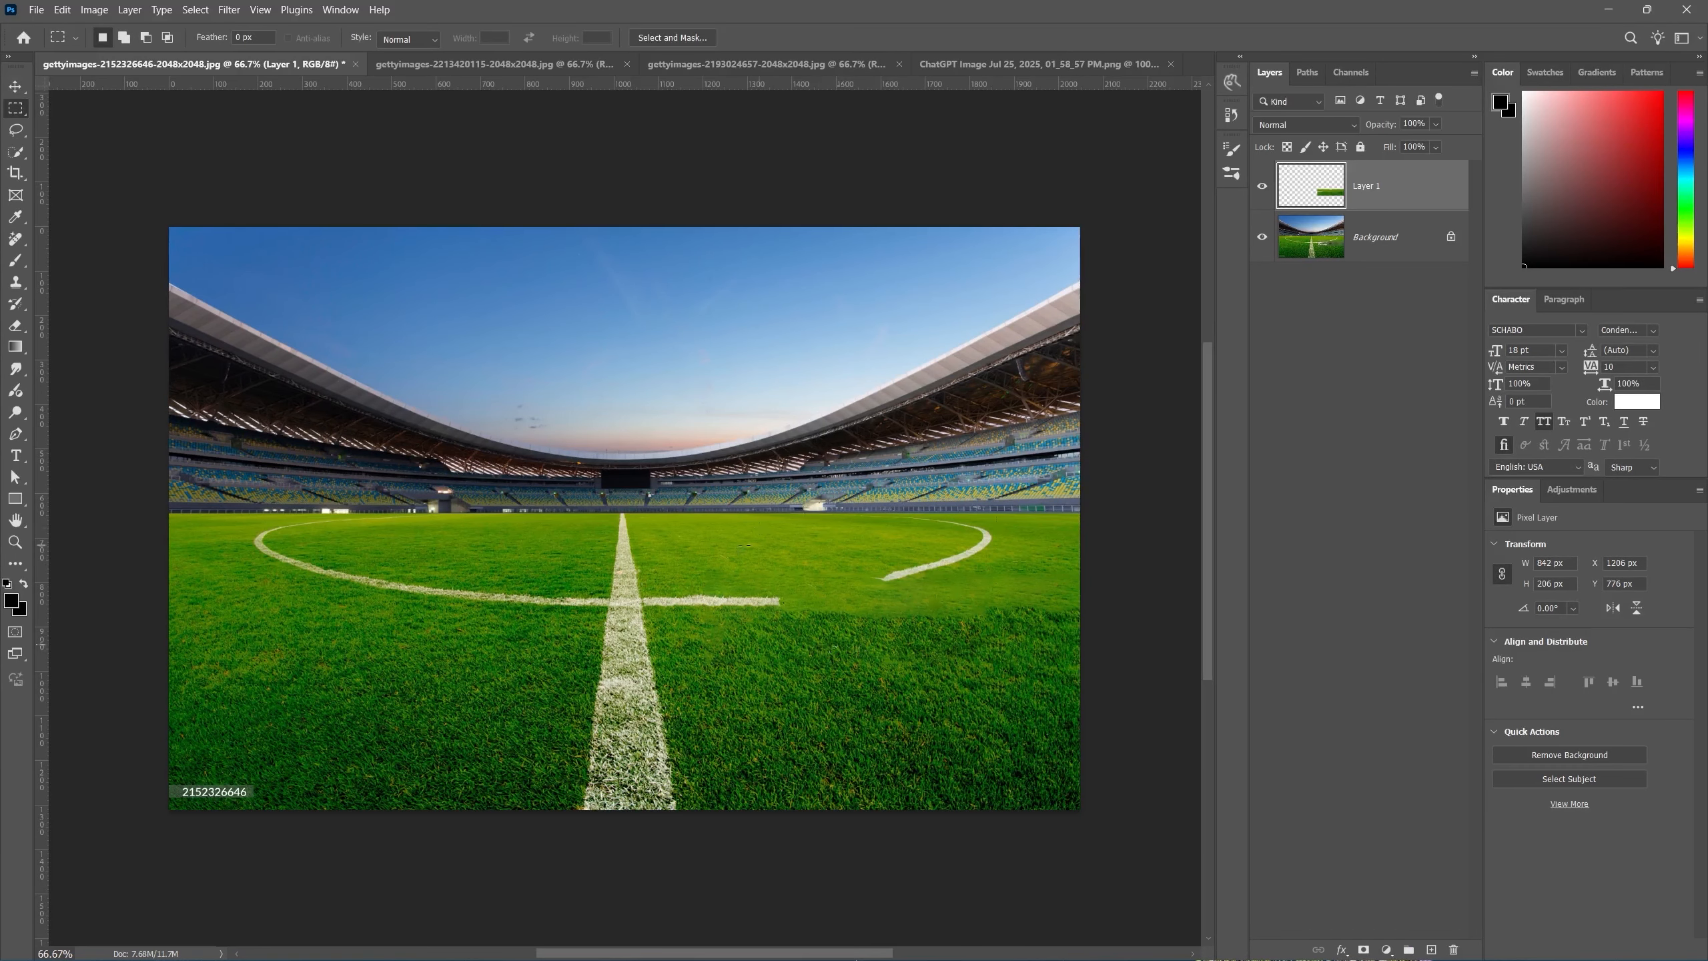
Marquee-select the image number in the stadium photo's lower-left corner, about 204 × 94 px, and cover it with Content-Aware Fill
drag(258, 768, 170, 809)
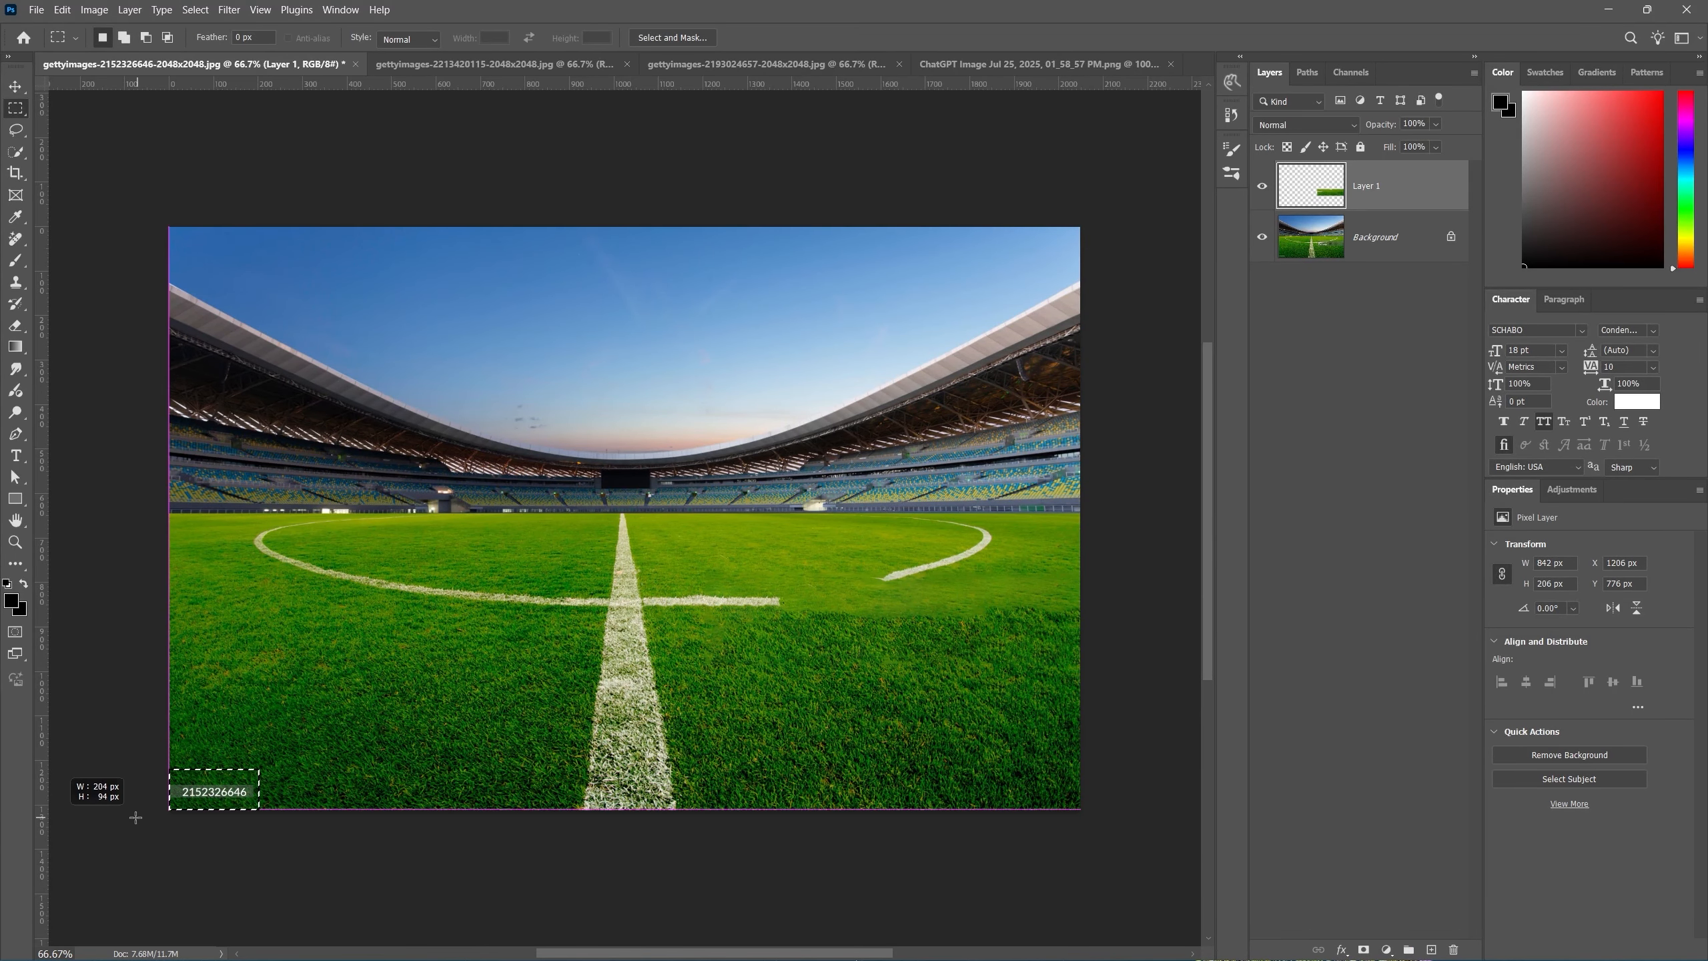
right_click(217, 786)
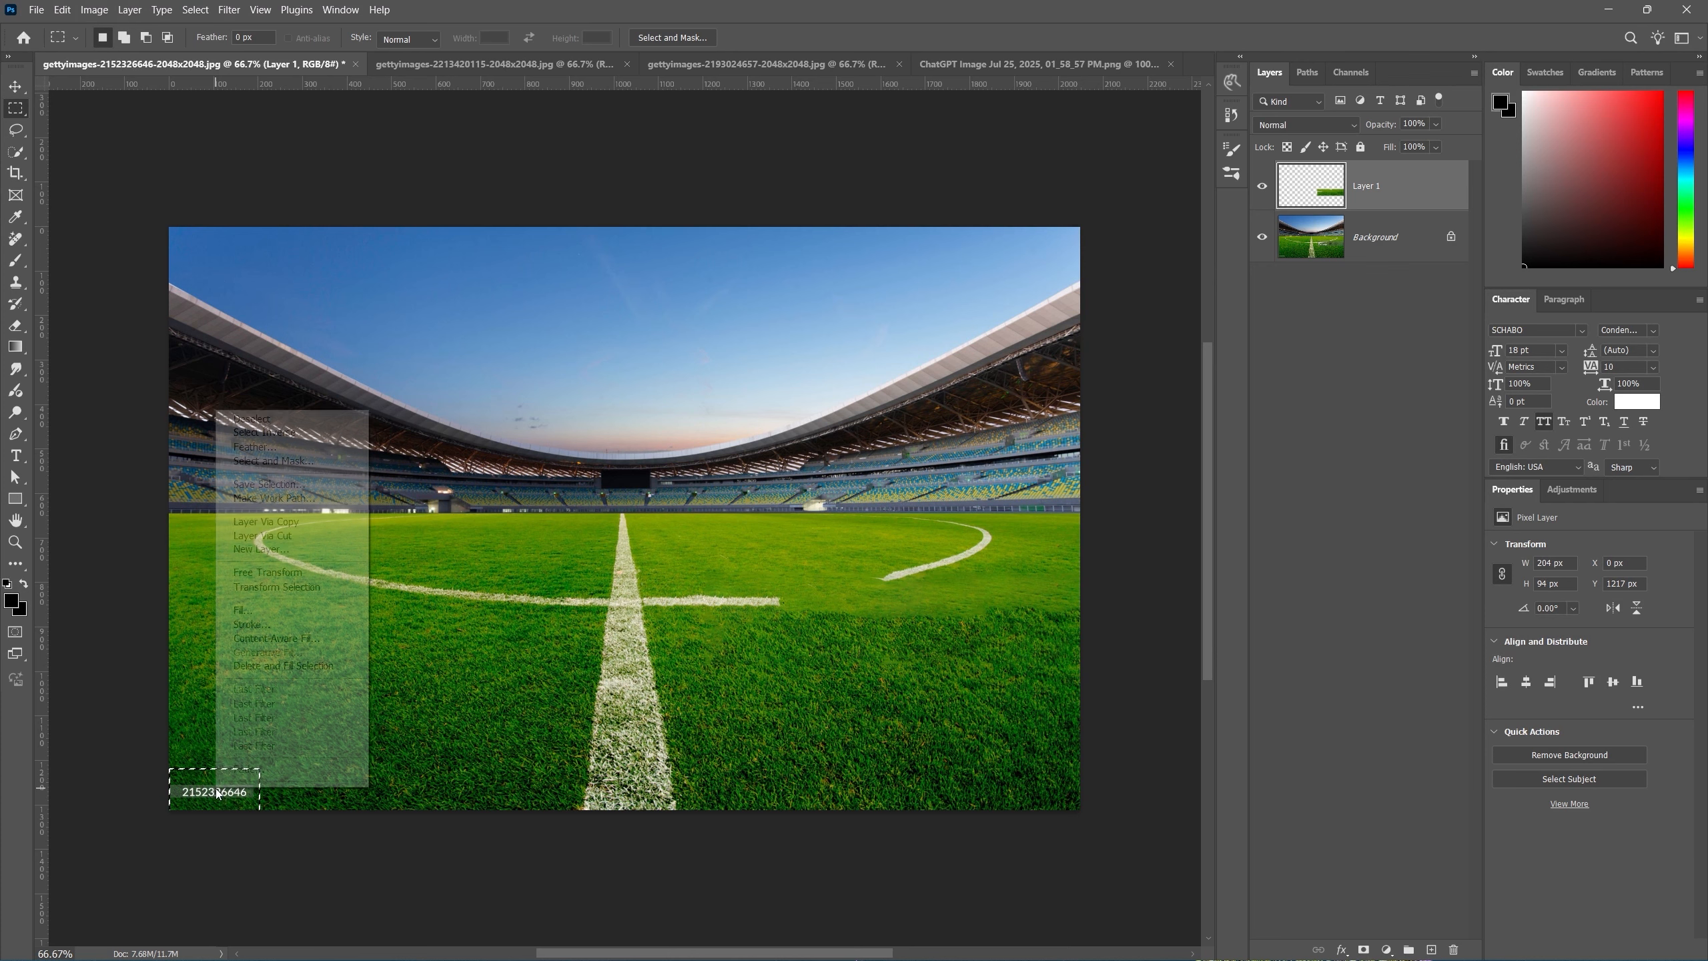
click(276, 638)
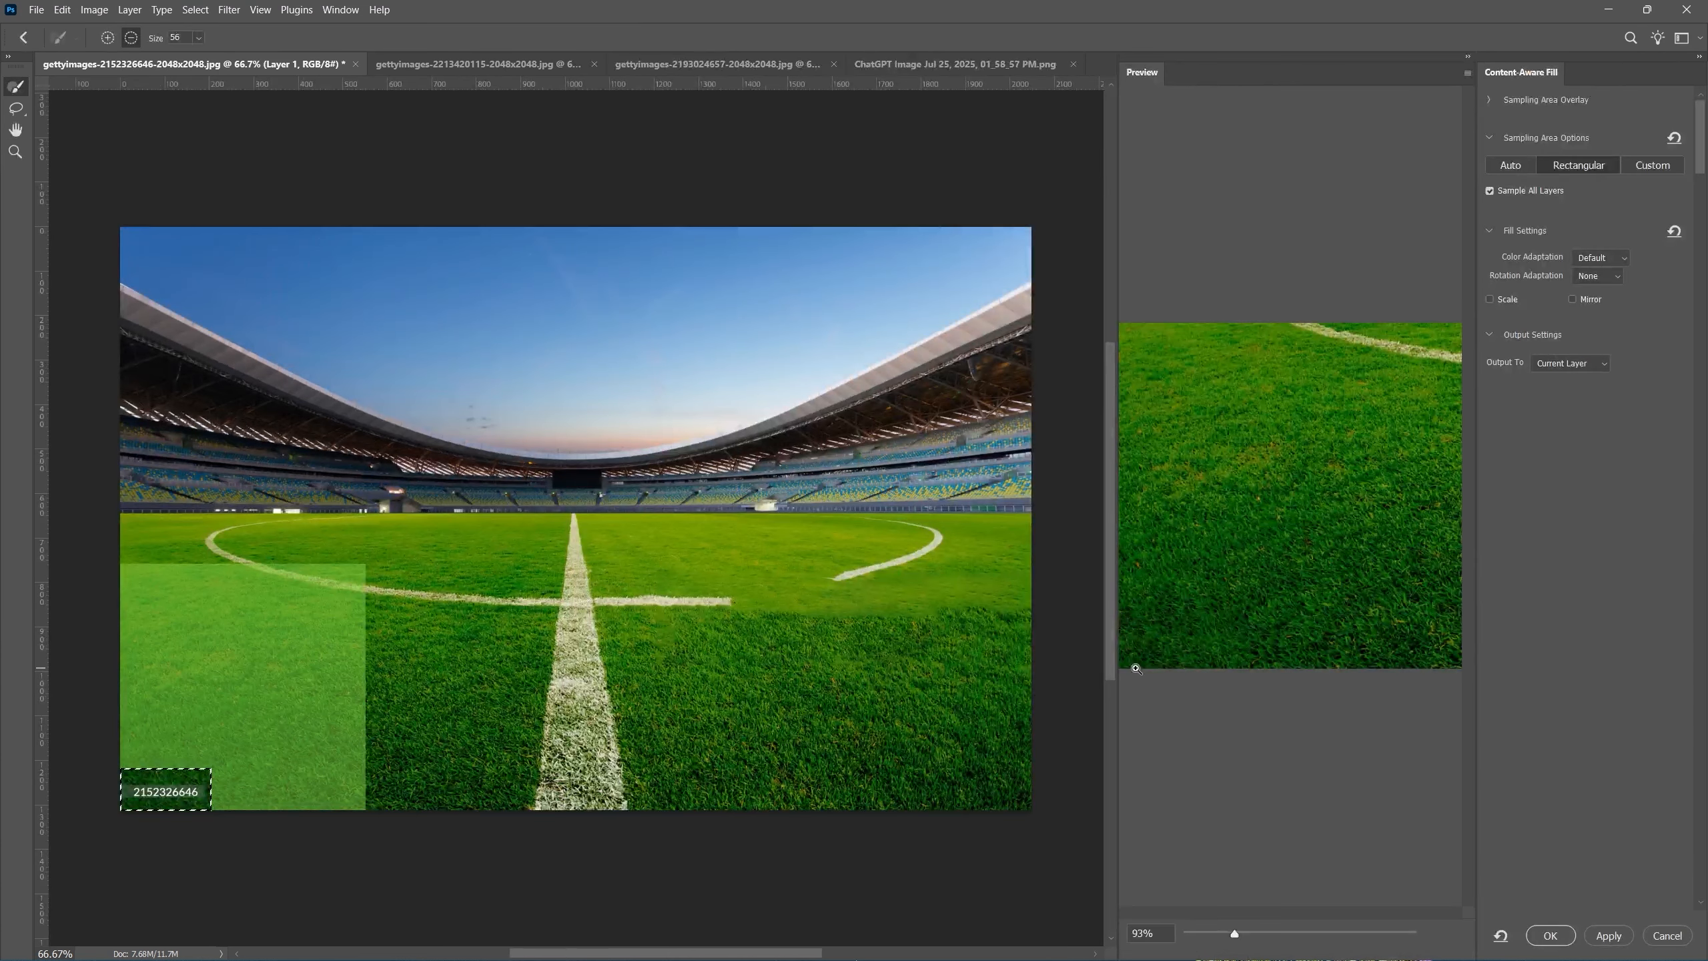
click(1550, 935)
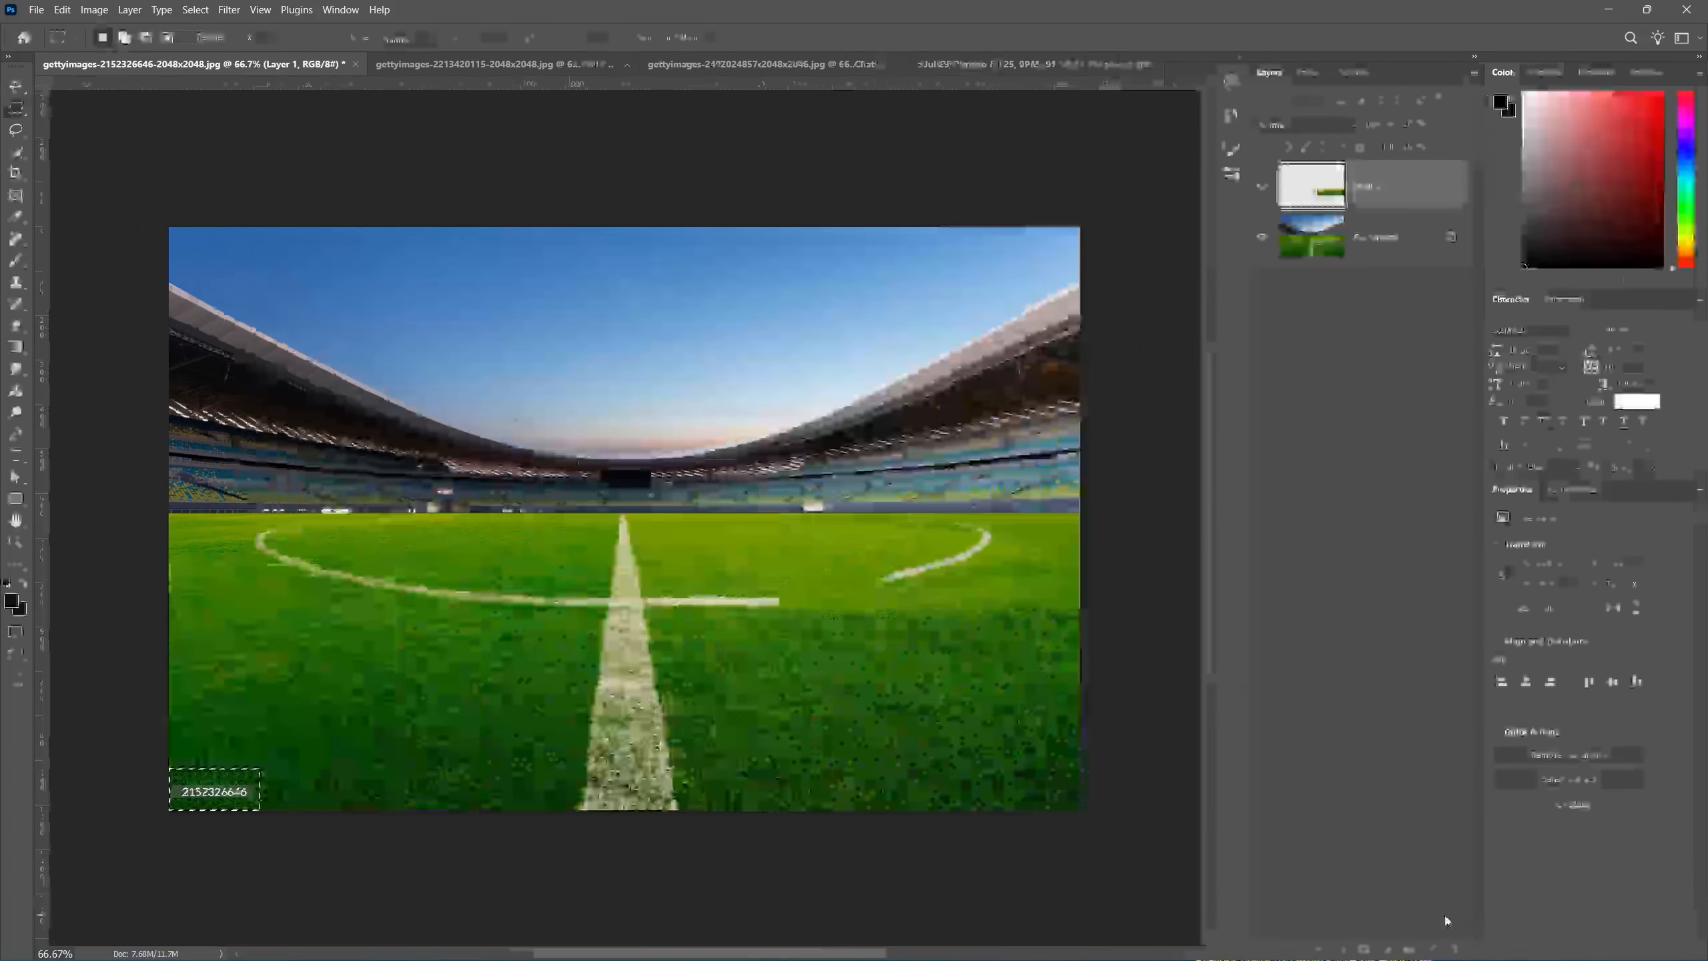
Deselect, then extend both broken ends of the white circle line on the pitch with a small Spot Healing Brush
key(ctrl+d)
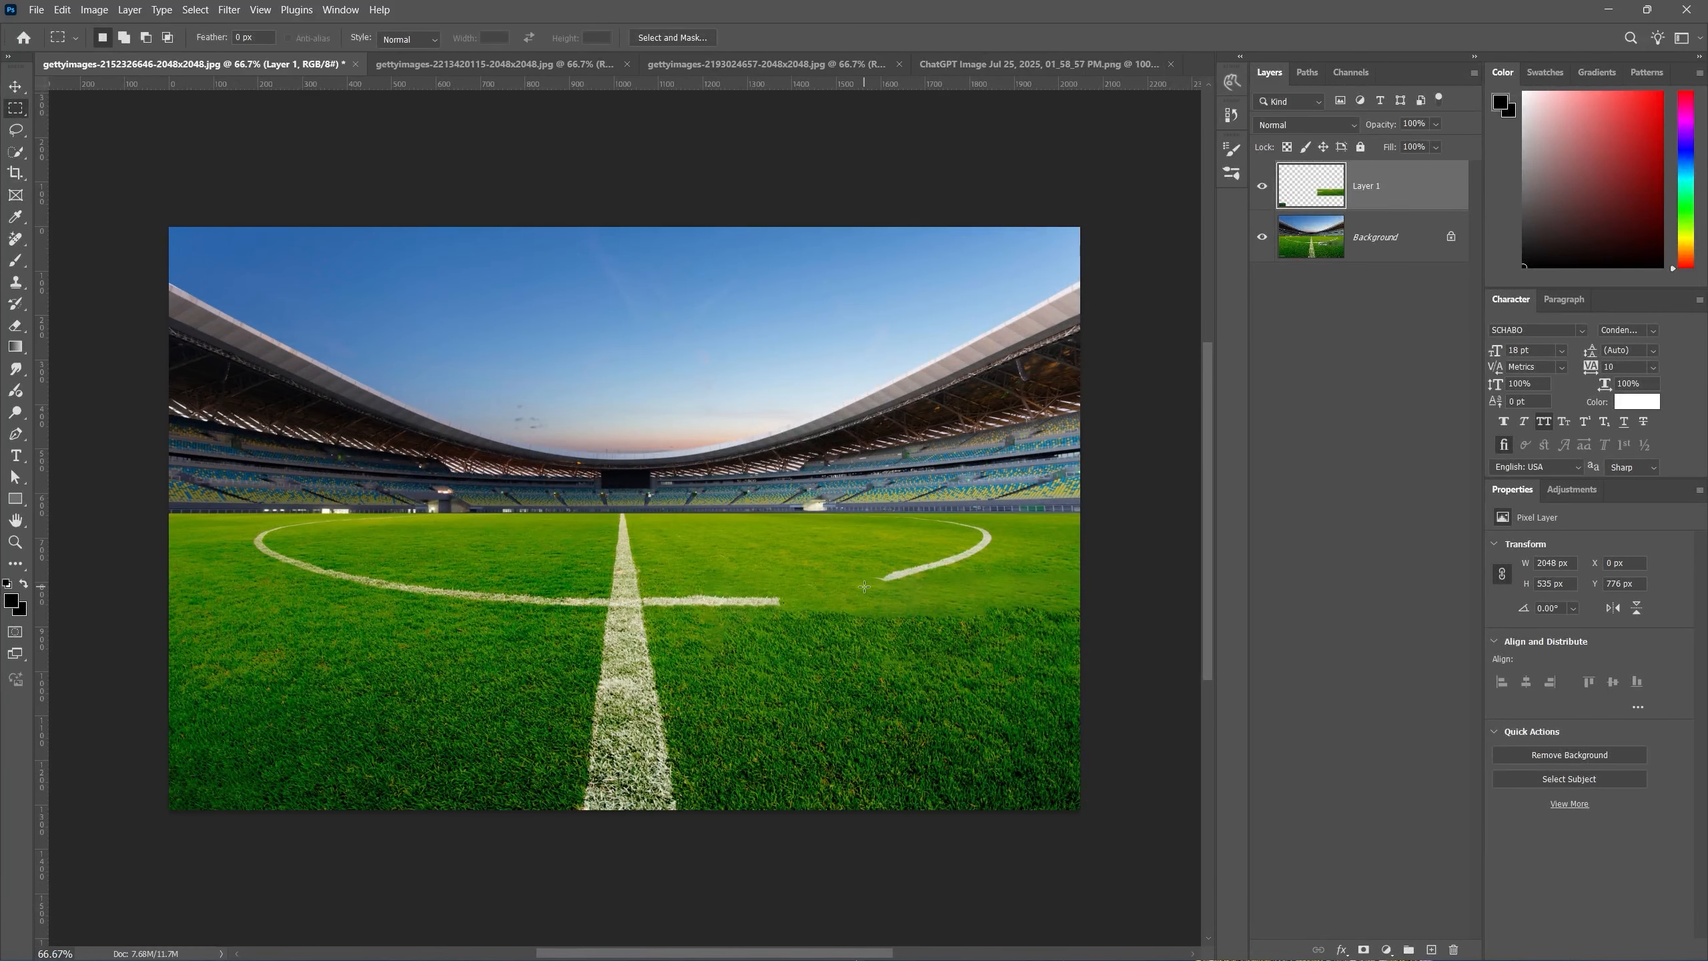
scroll(864, 587, up, 3)
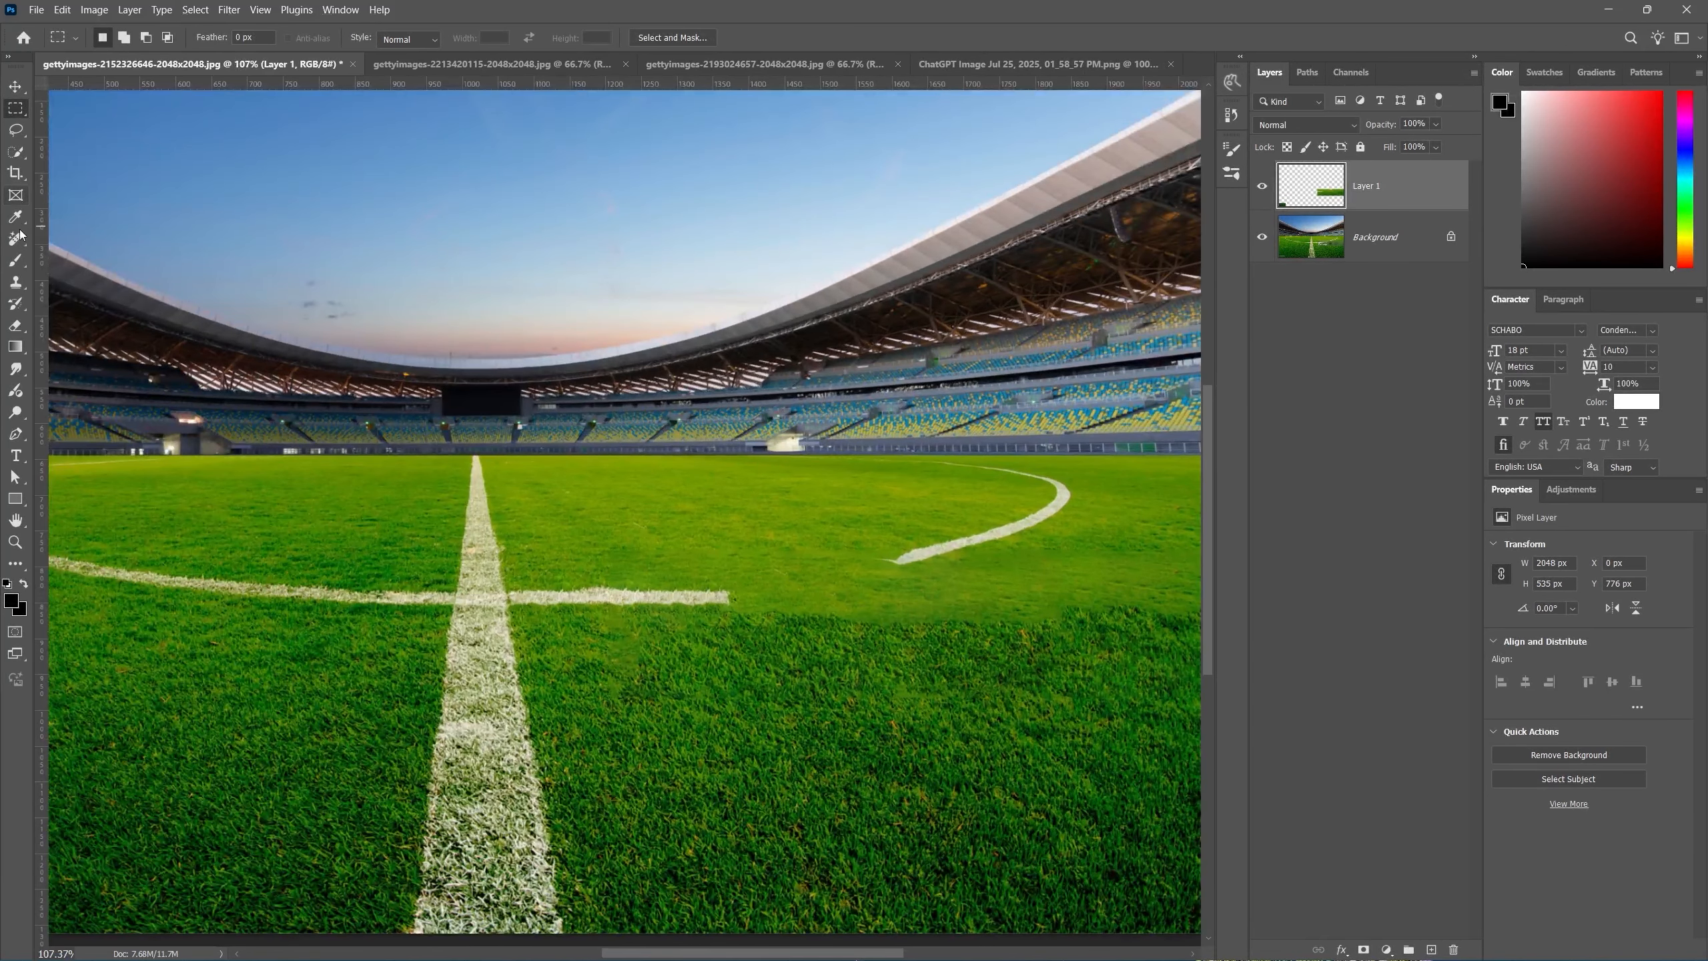
right_click(20, 236)
click(101, 285)
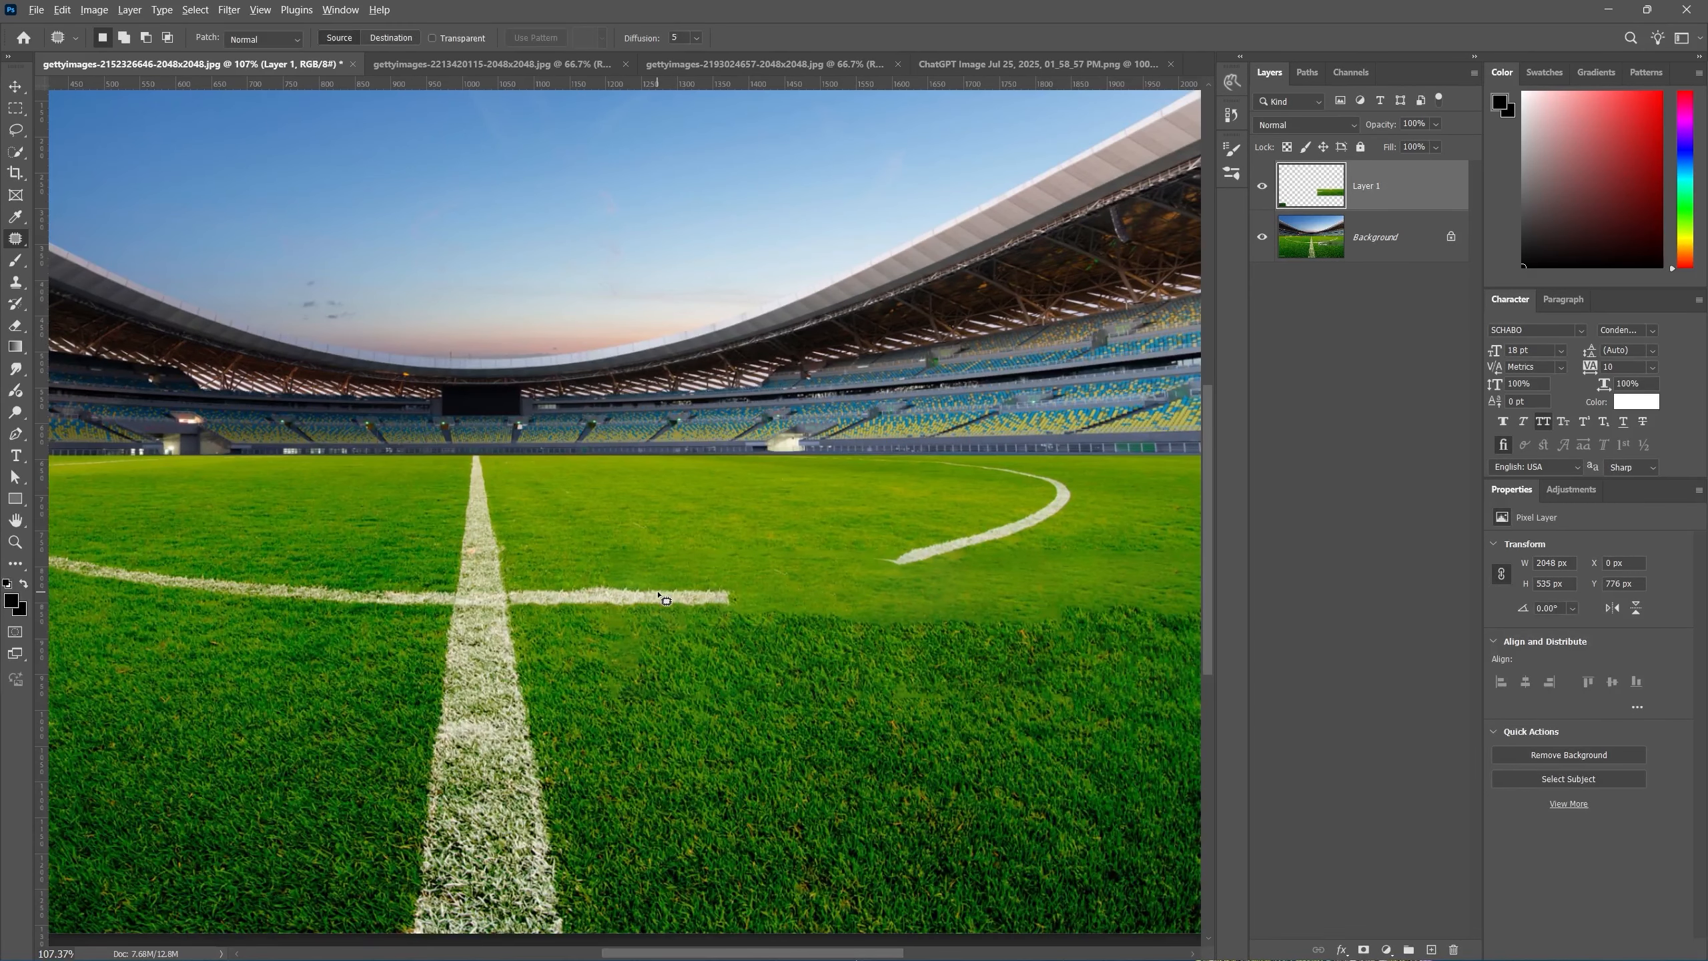
scroll(659, 594, up, 1)
key(shift+j)
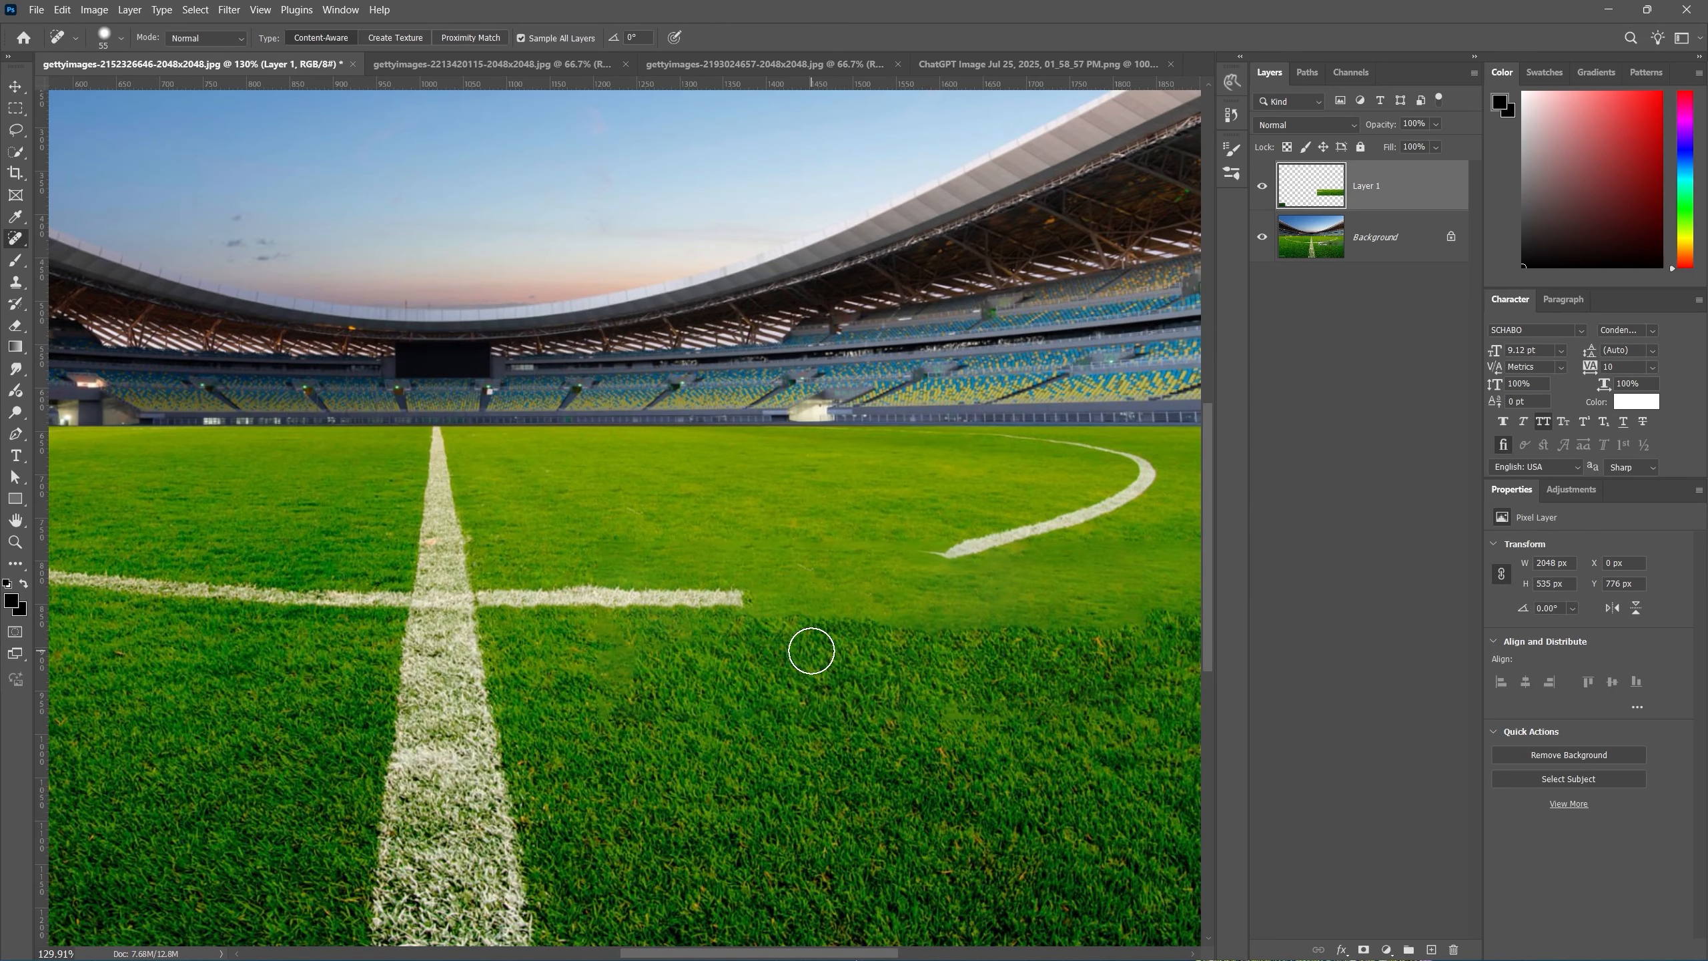
scroll(805, 595, up, 2)
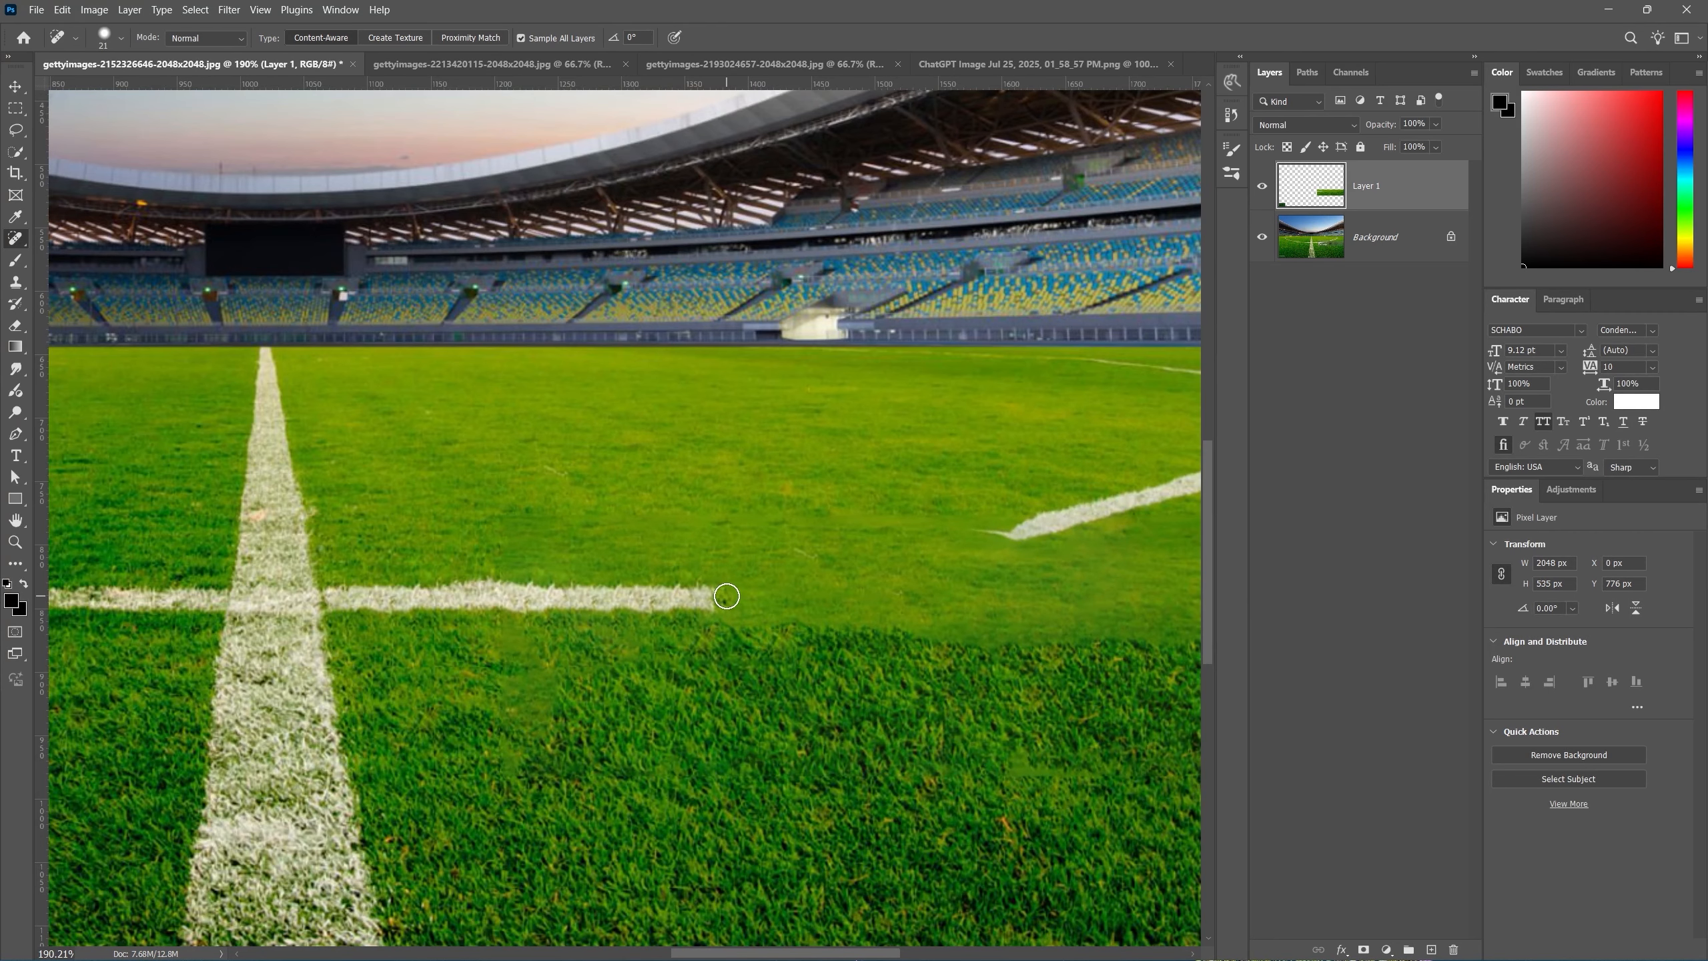
drag(727, 595, 755, 594)
drag(716, 591, 800, 589)
drag(740, 592, 812, 591)
mouse_move(1017, 534)
mouse_down()
mouse_move(938, 565)
mouse_move(983, 538)
mouse_up()
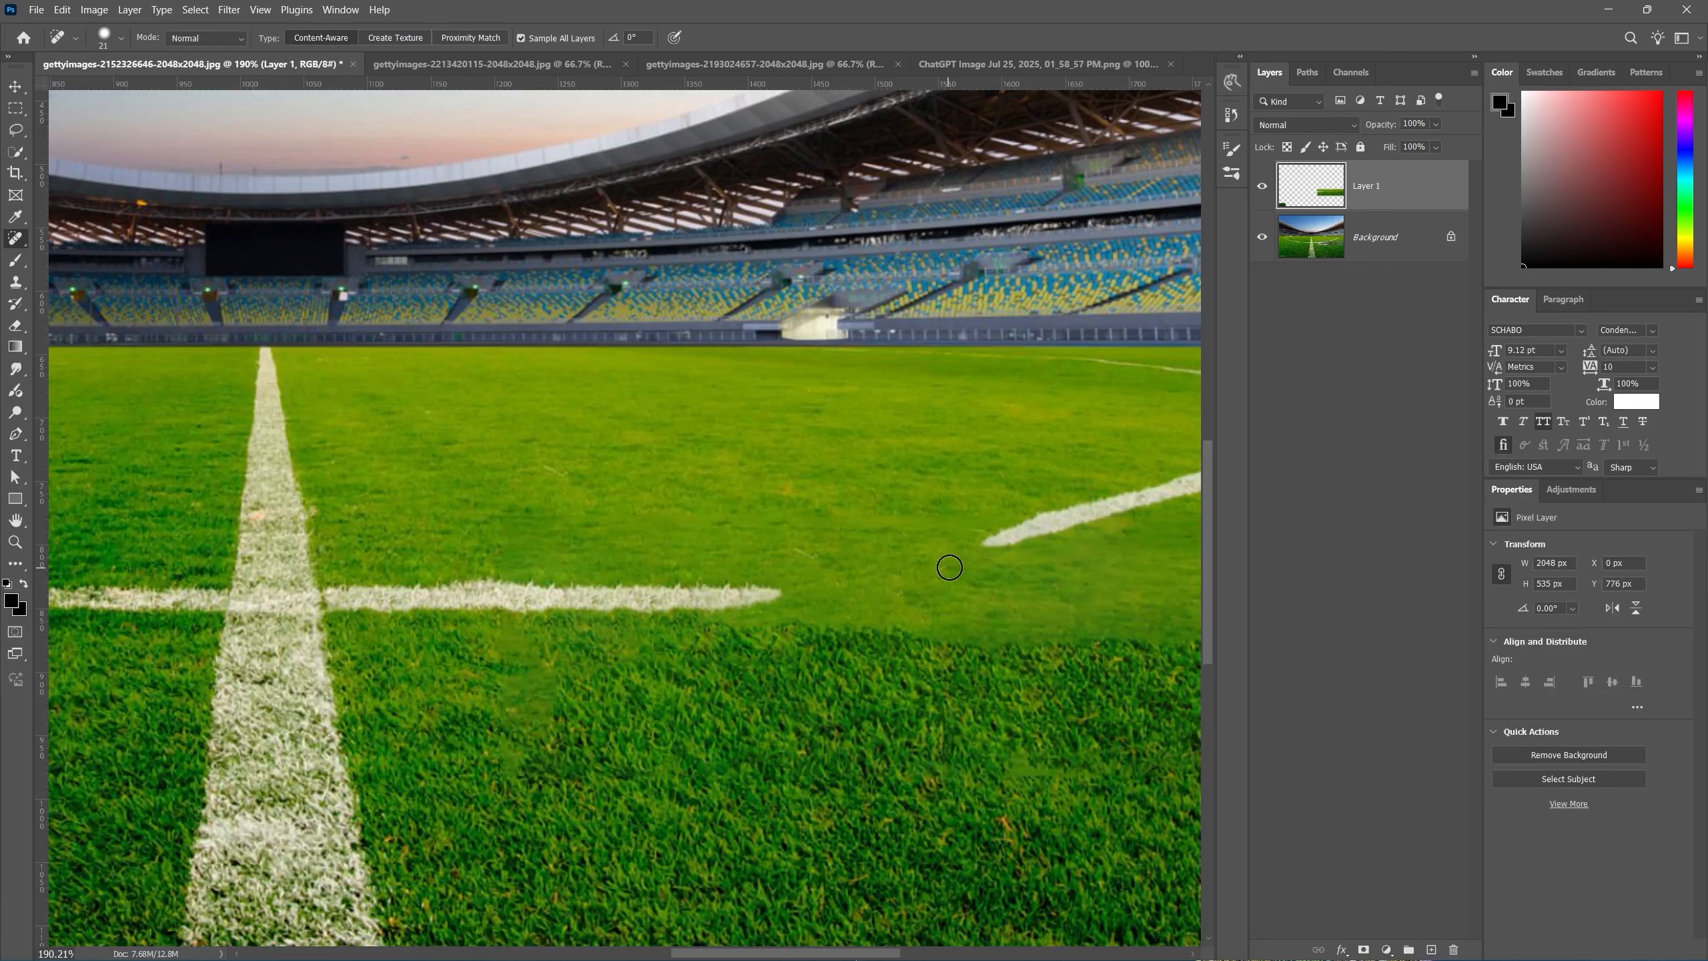
Bridge the remaining gap in the pitch's white circle line with the Healing Brush, using sampled line texture
shift+click(766, 597)
key(shift+j)
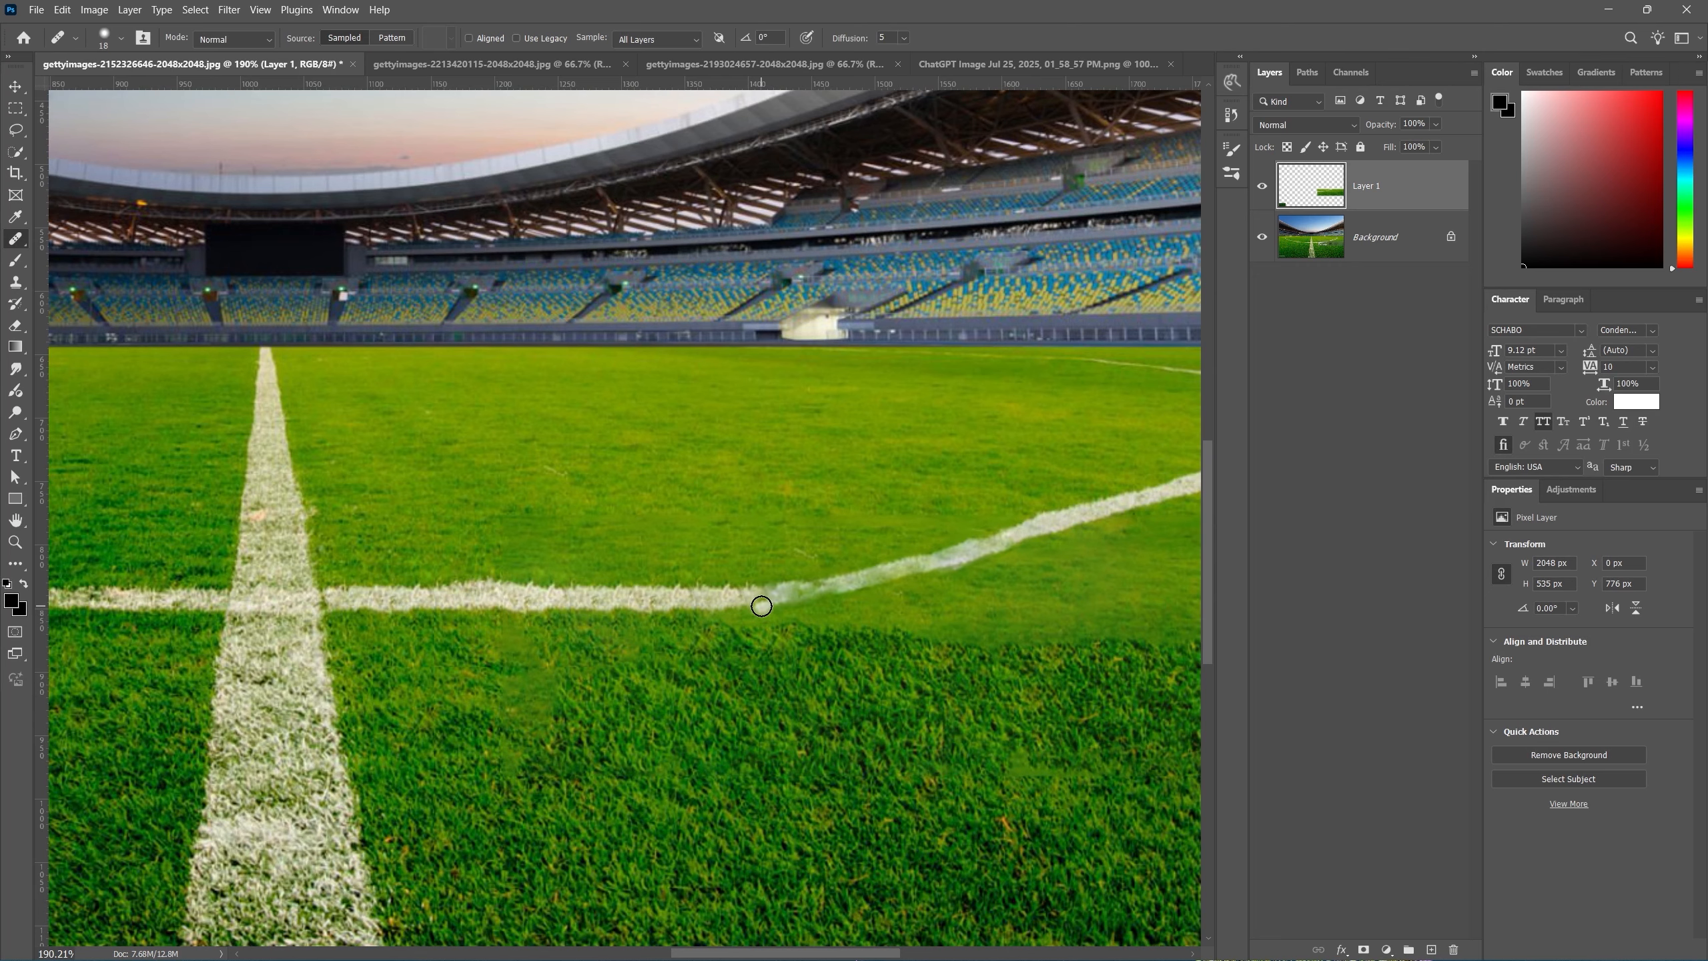
scroll(794, 567, down, 3)
scroll(794, 567, down, 3)
scroll(832, 594, up, 2)
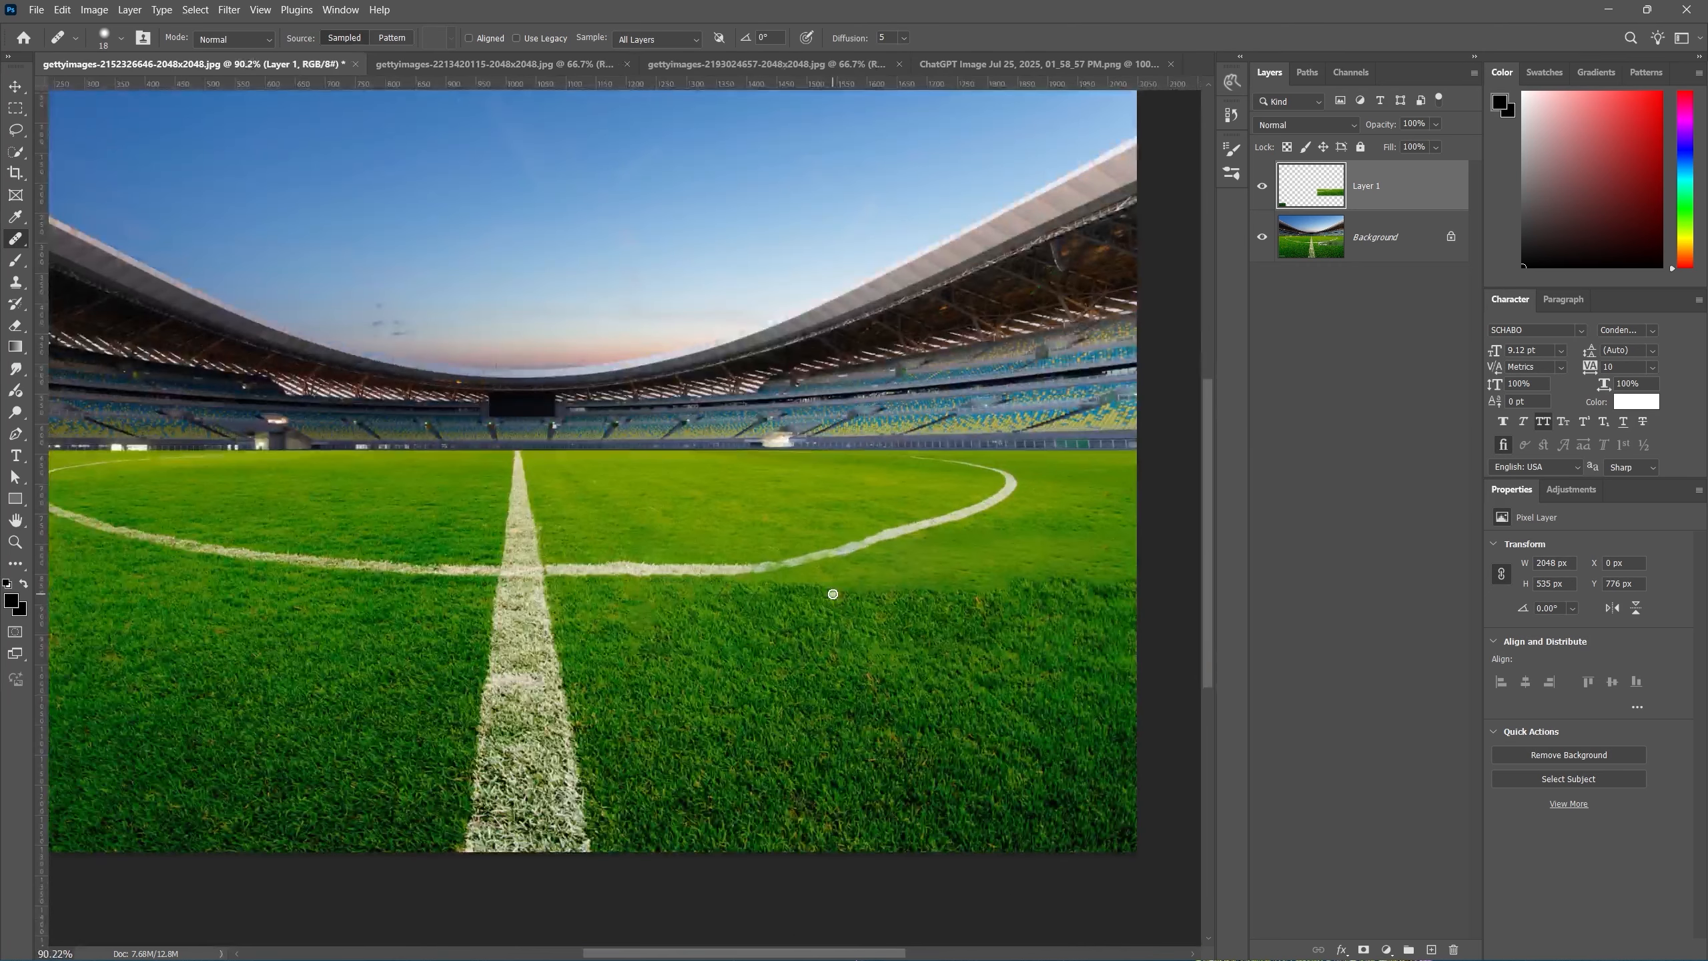
scroll(382, 331, down, 1)
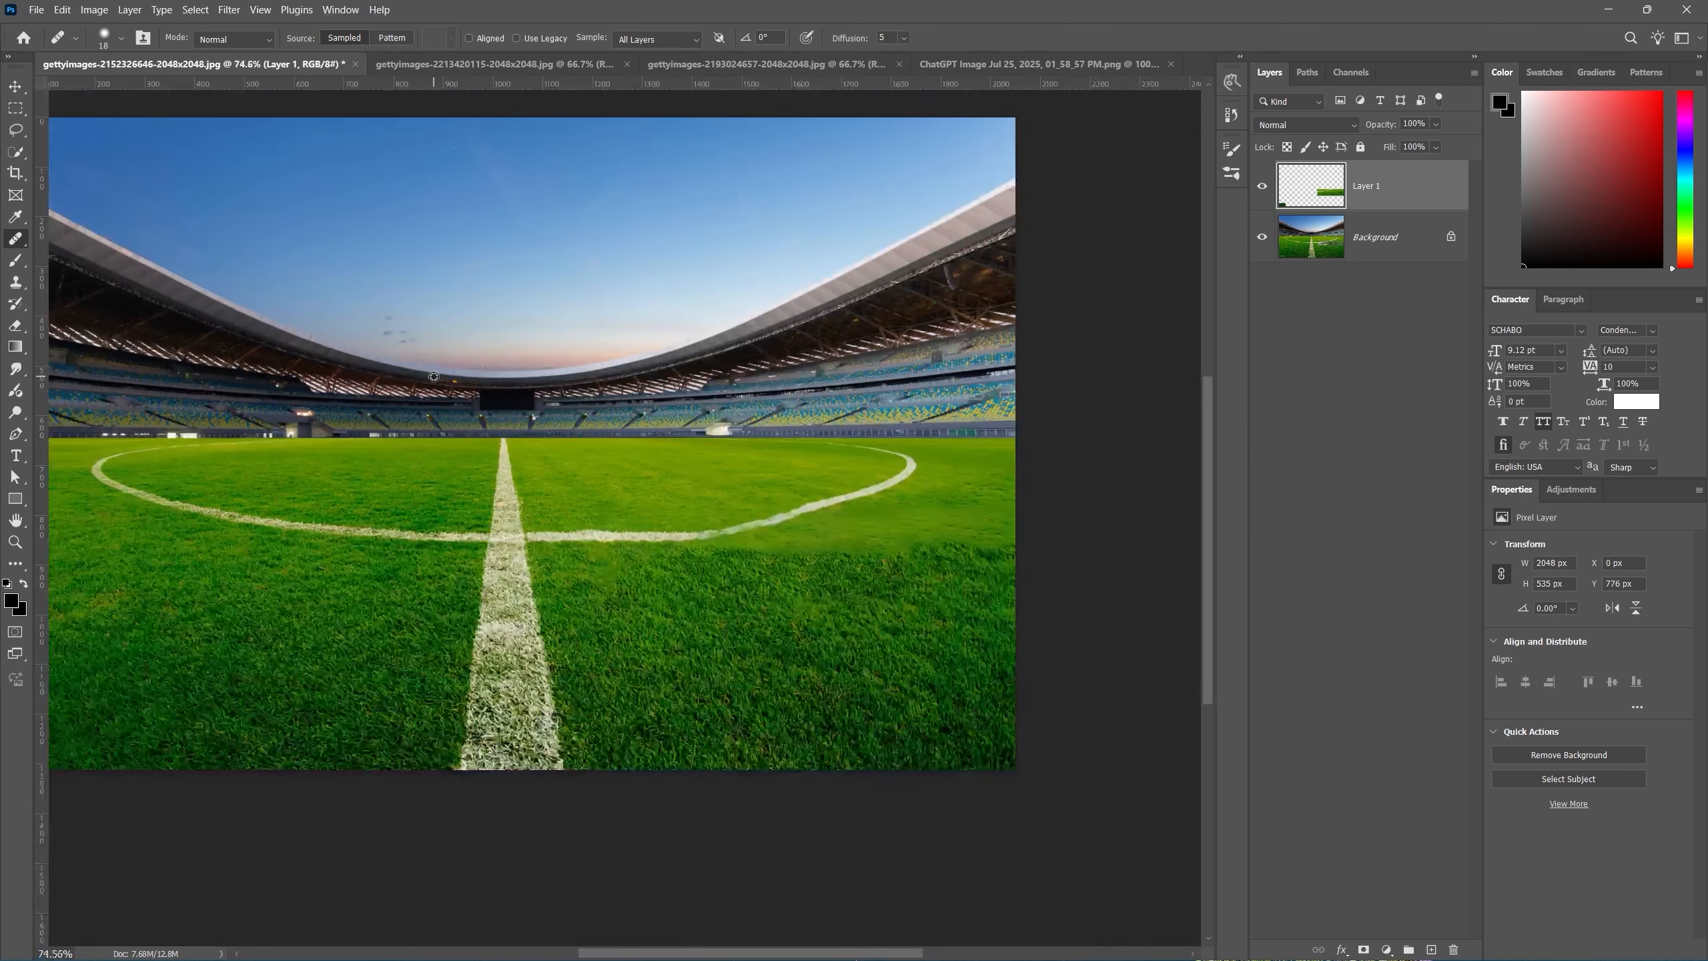
Export the cleaned stadium image as a PNG named ground, at 2048 × 1311 px, into the all files folder
click(19, 85)
click(1345, 403)
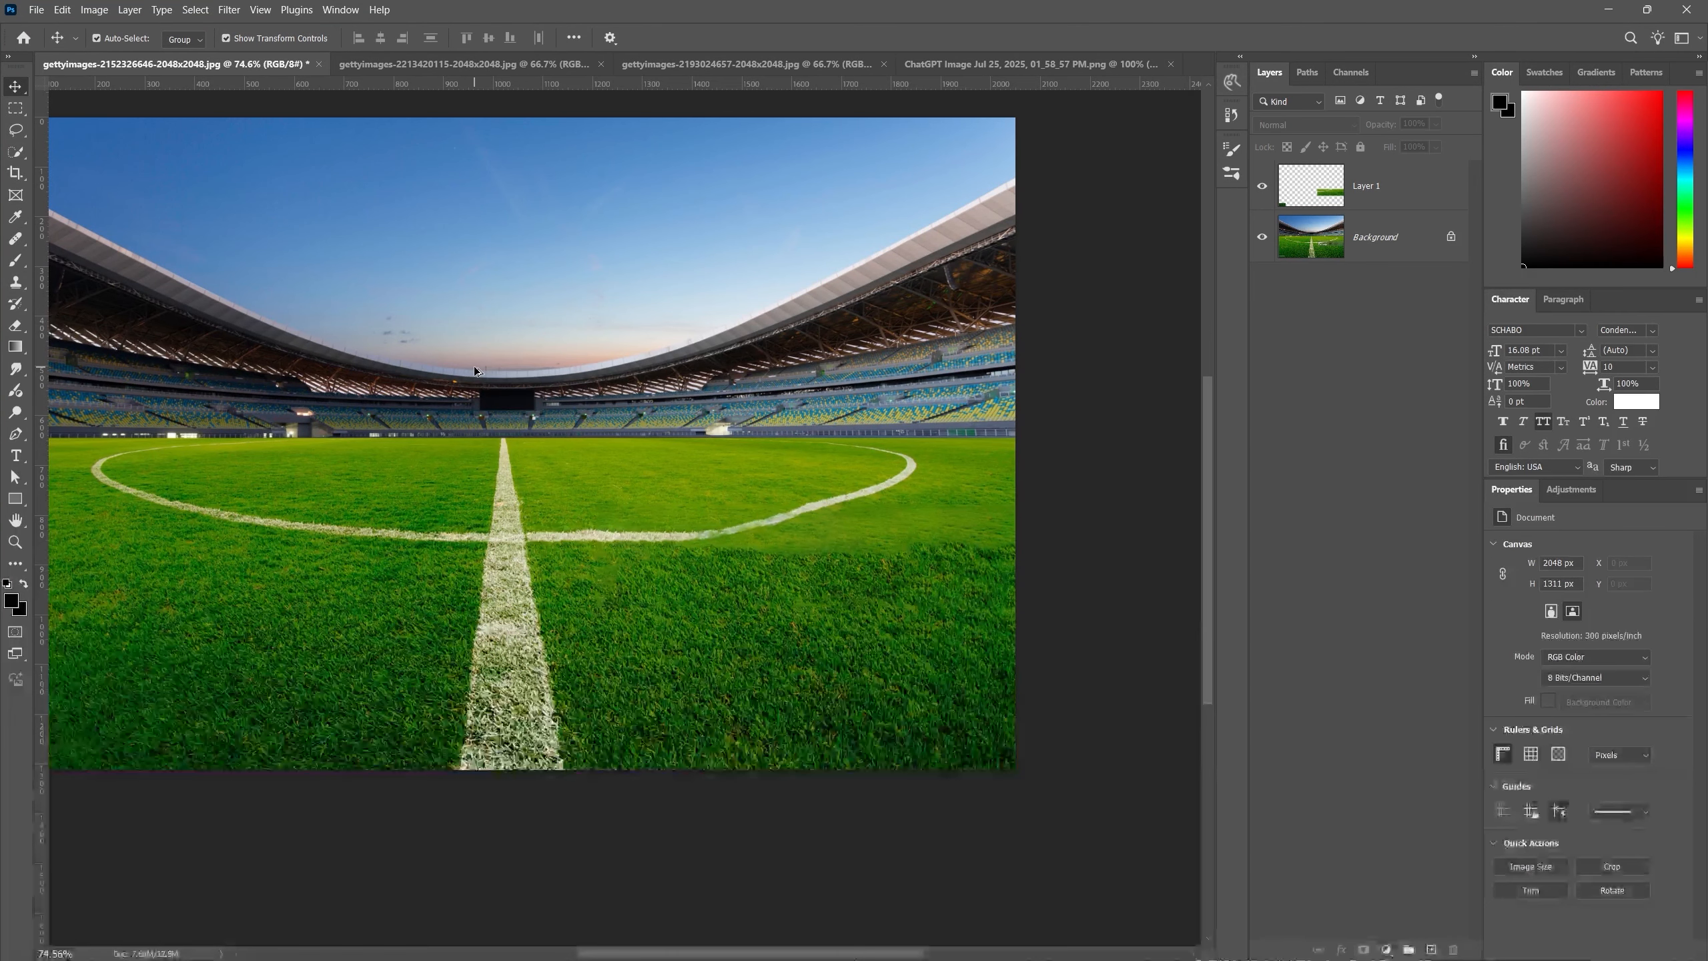
key(ctrl)
key(ctrl+alt+shift+w)
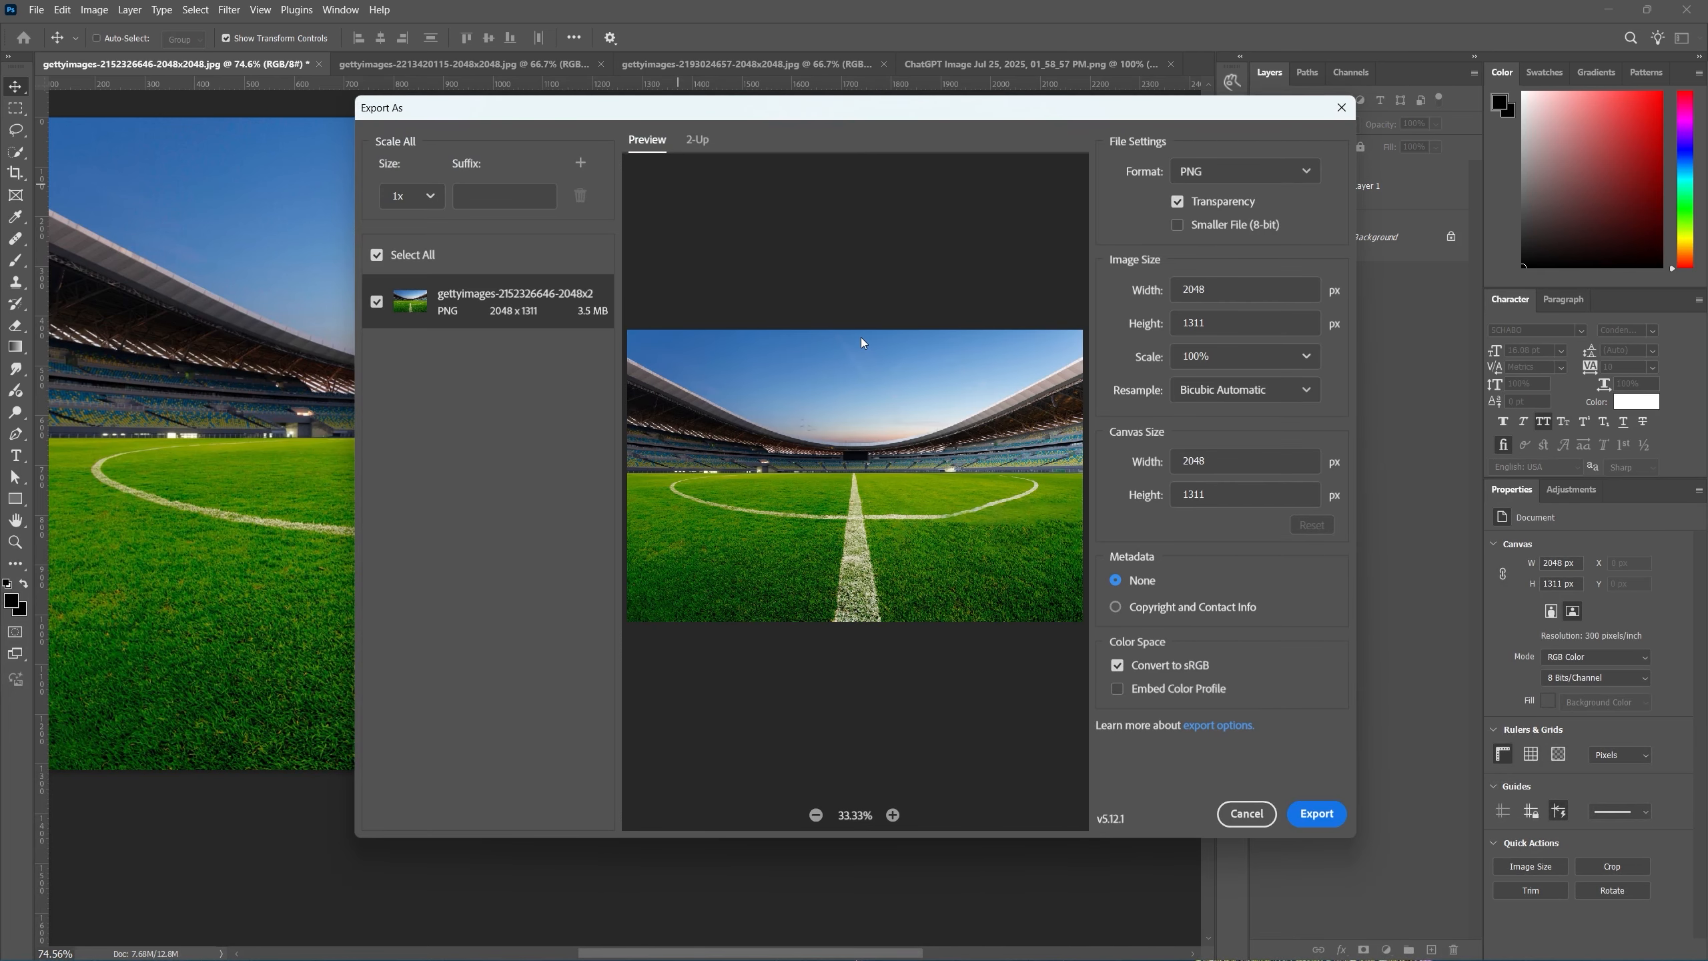
click(1316, 813)
click(669, 507)
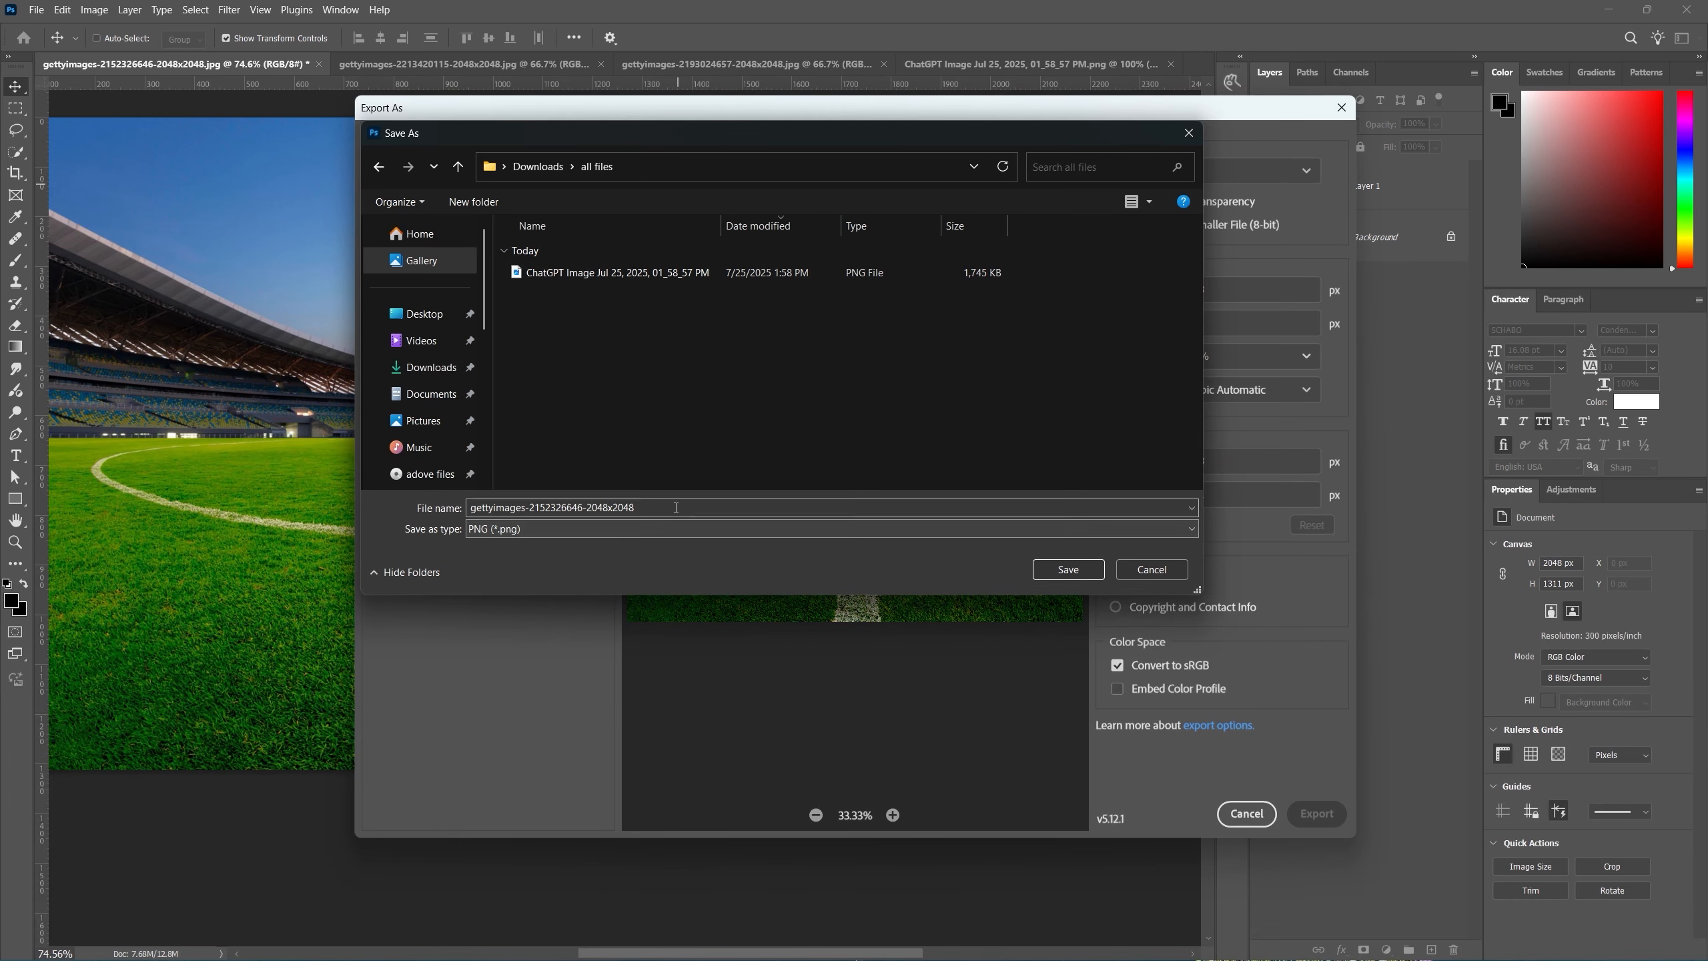
key(ctrl+a)
text(grou)
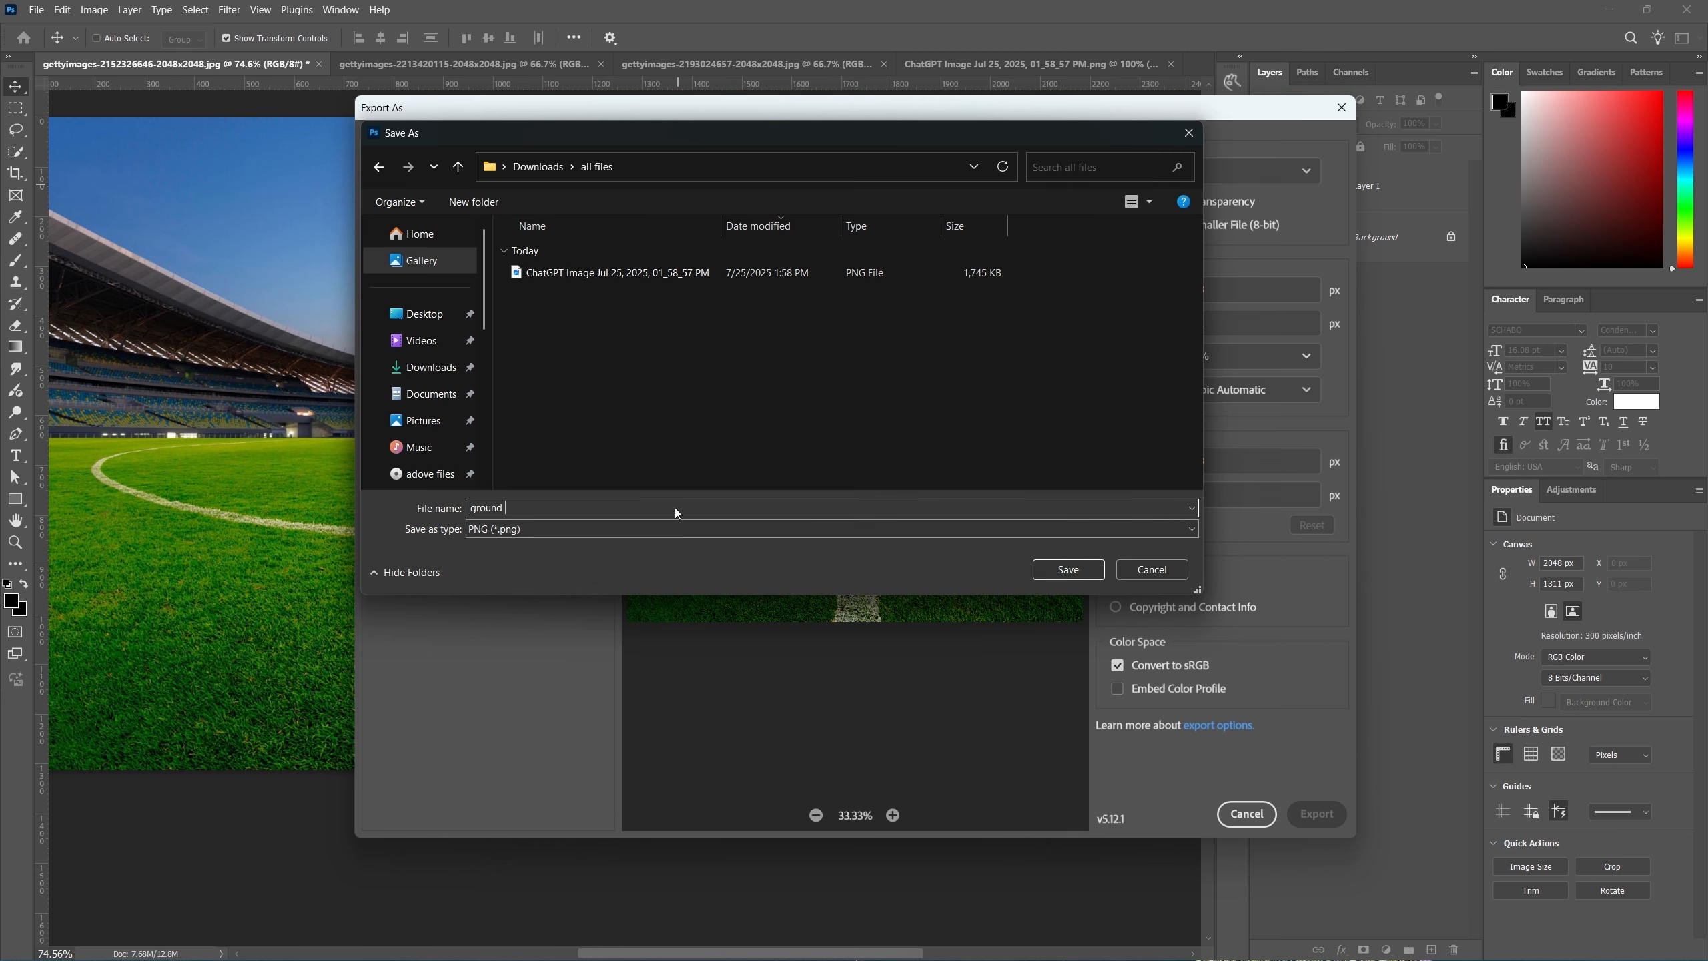
key(Return)
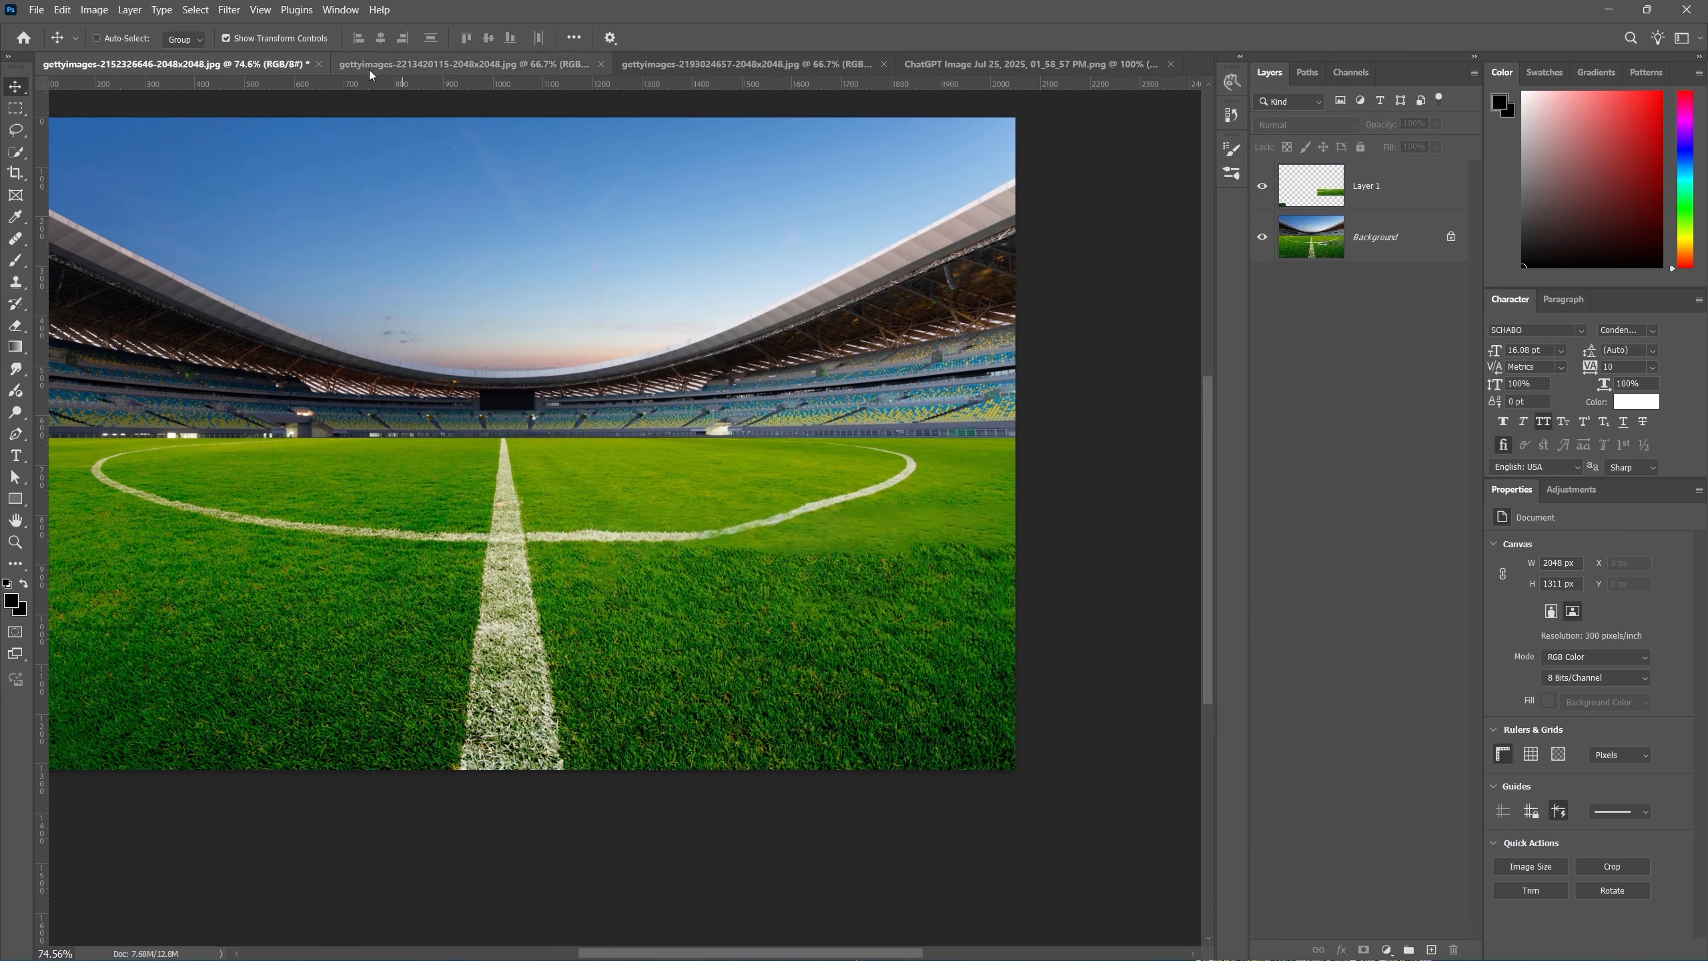
In the red-shirt player photo, select the subject and hide the blurred crowd background with a layer mask
click(385, 60)
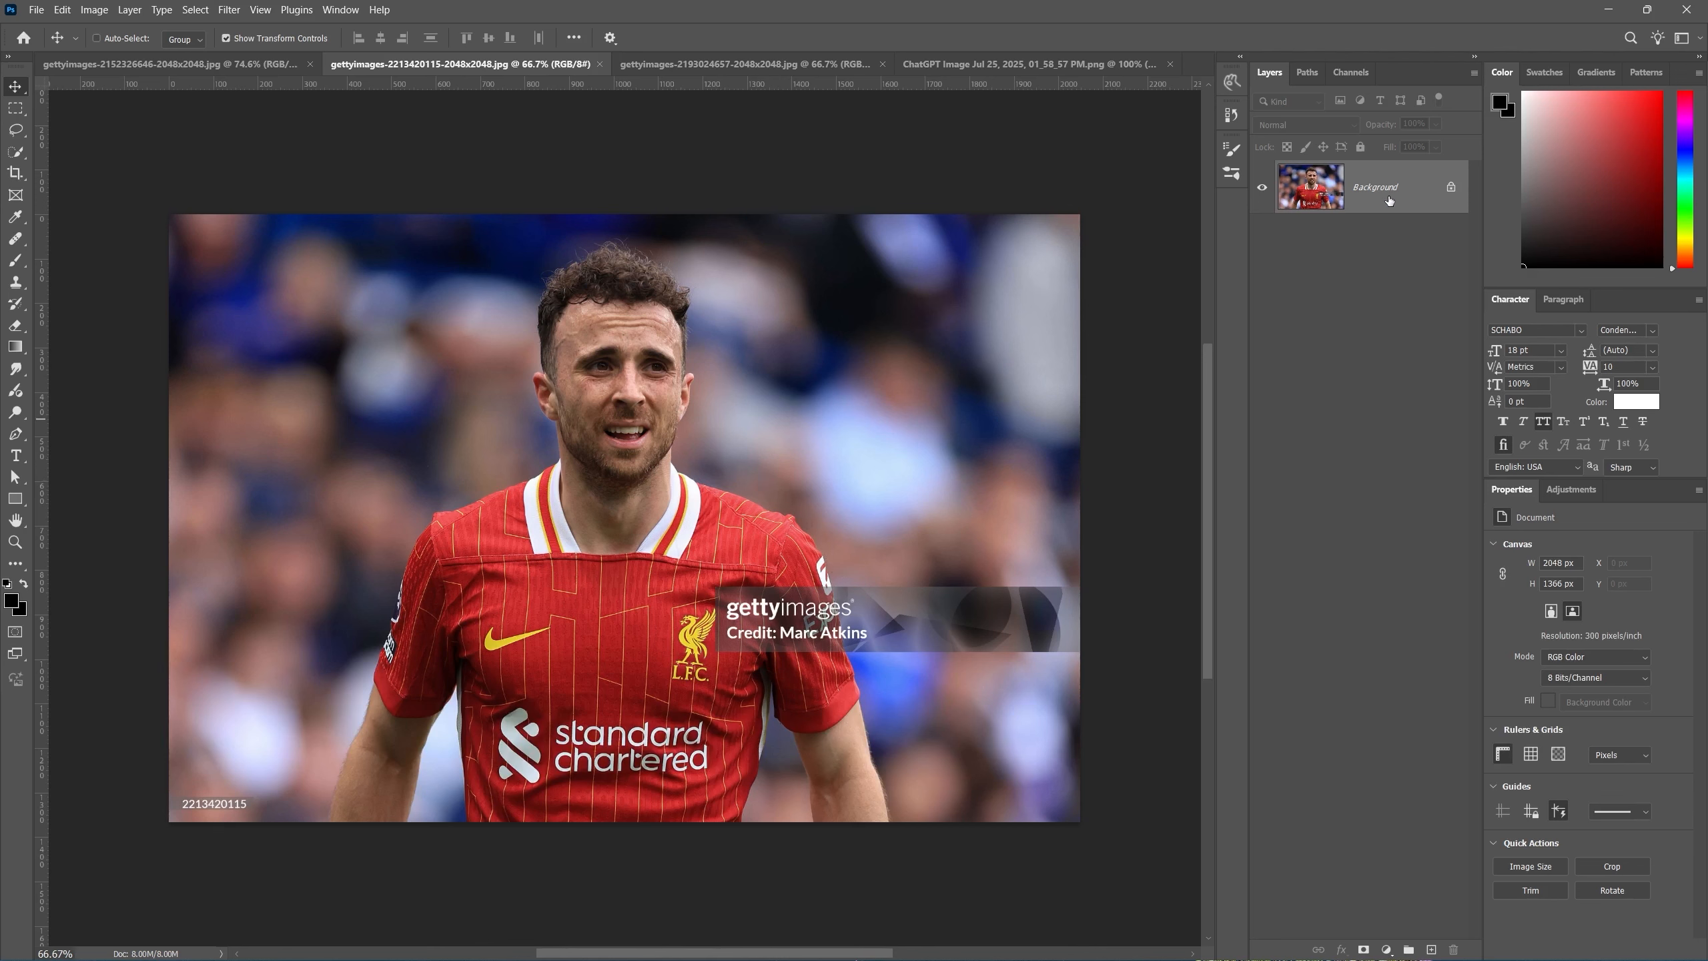
click(13, 155)
right_click(17, 157)
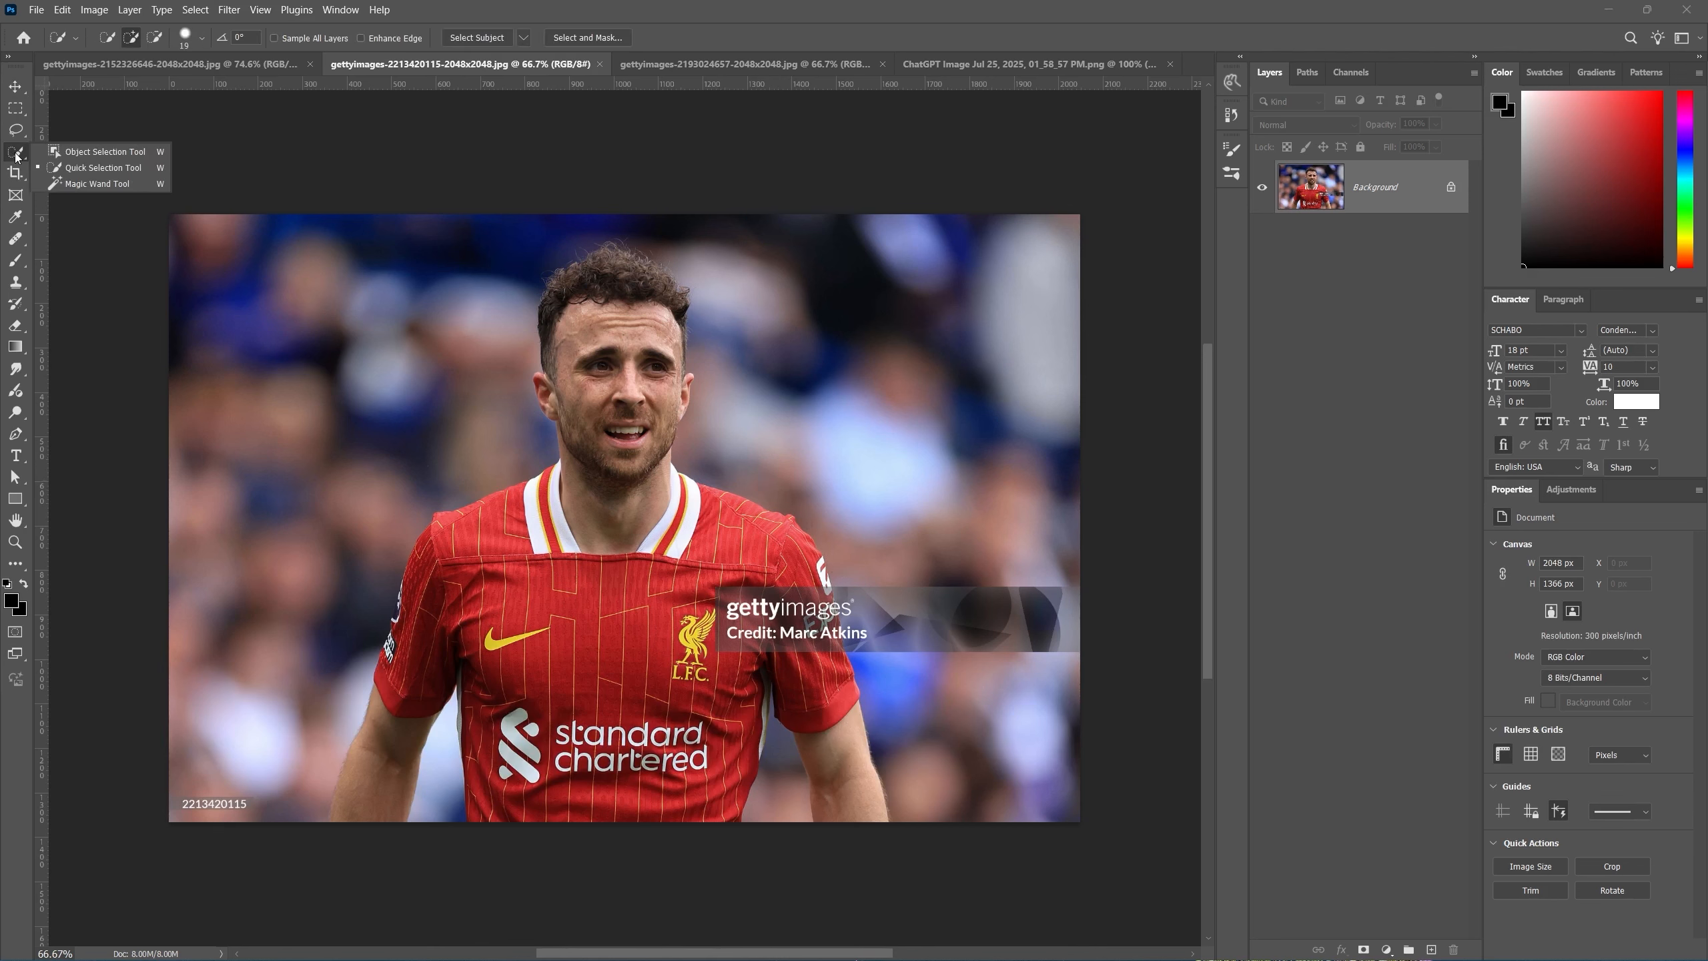
click(460, 39)
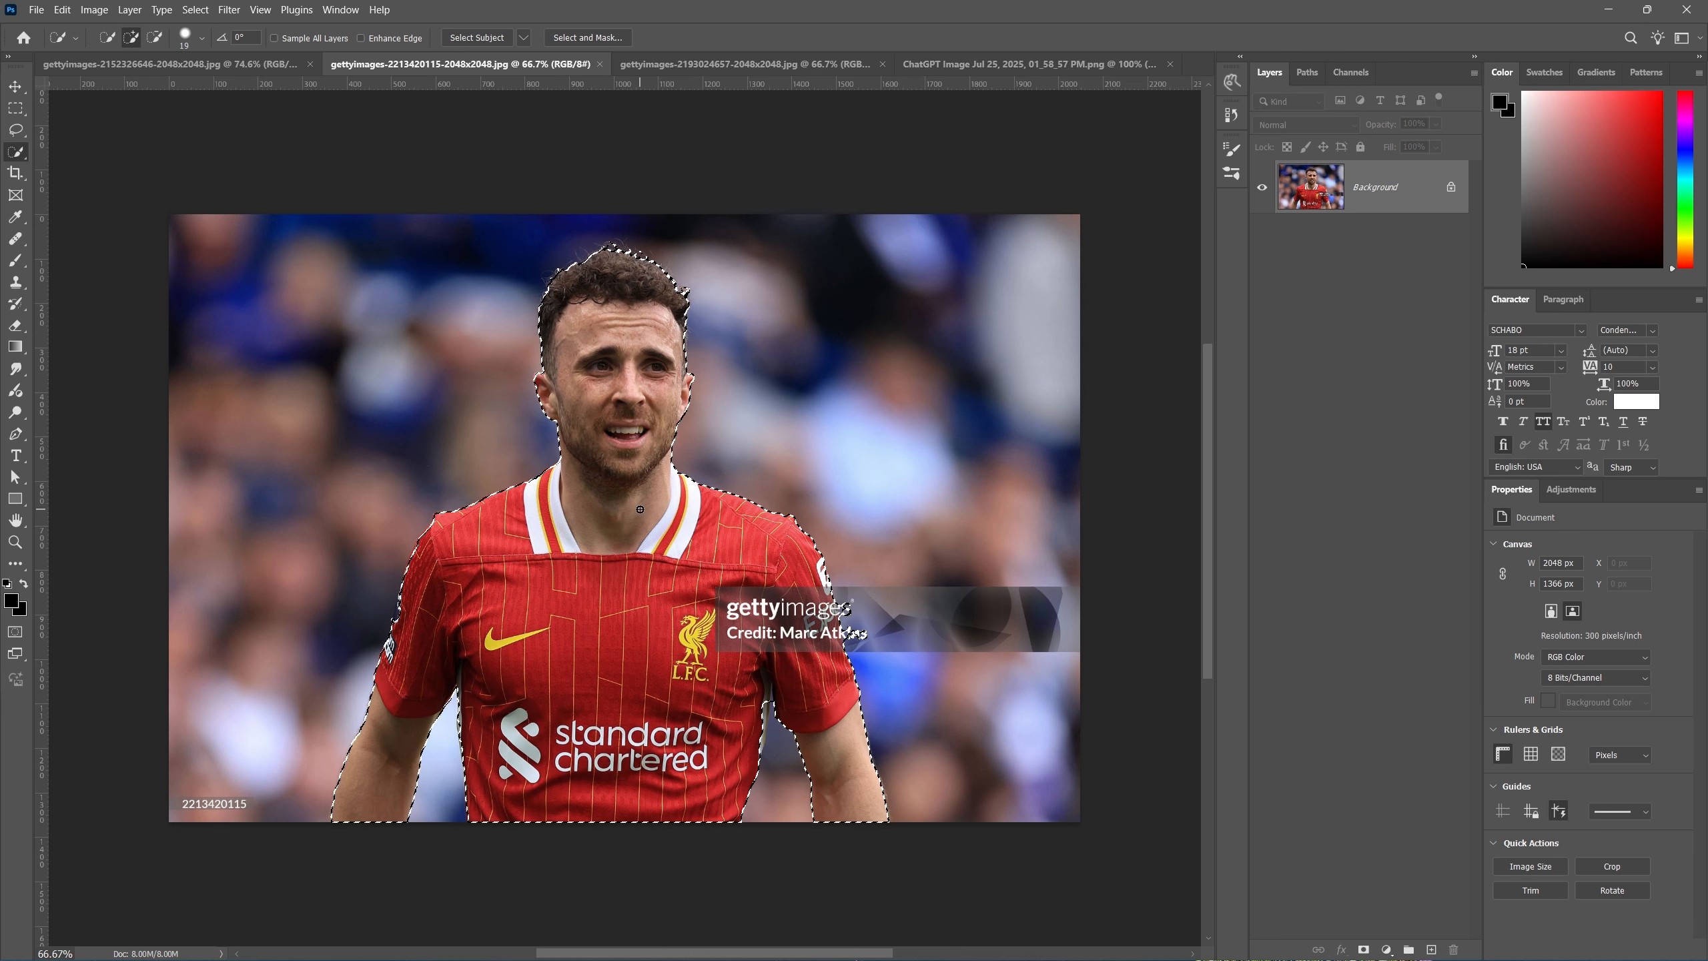
click(1363, 949)
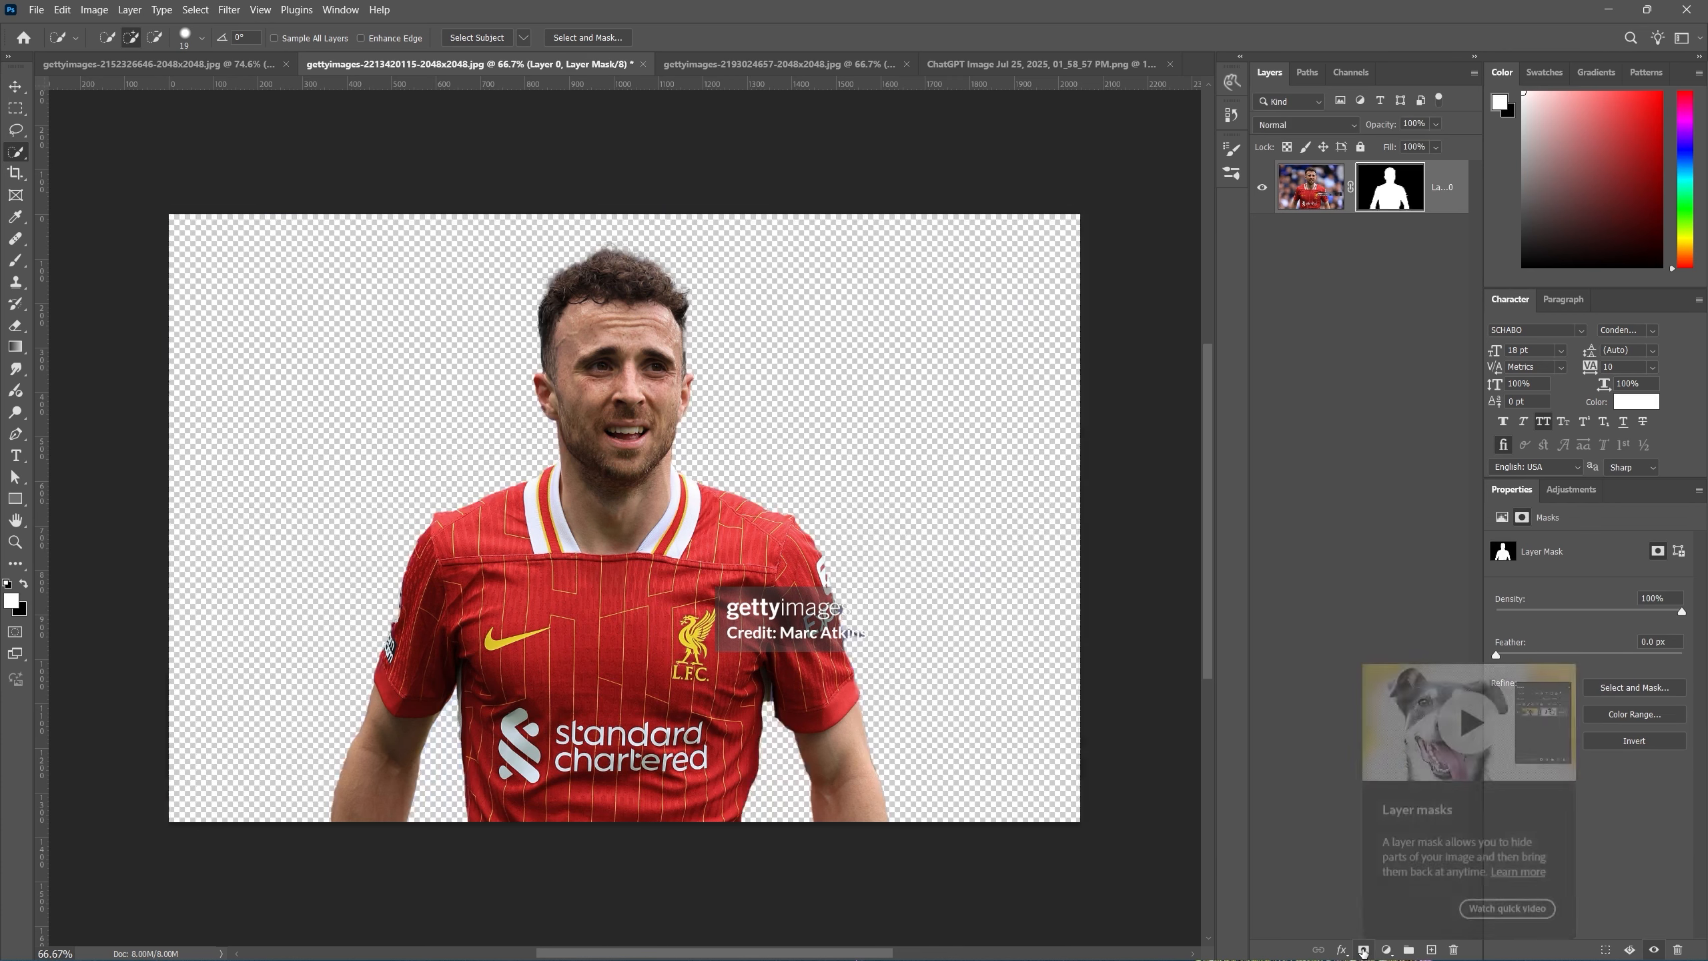
Paint black on the player's layer mask to hide the watermark remnants sticking out beyond the sleeve
key(b)
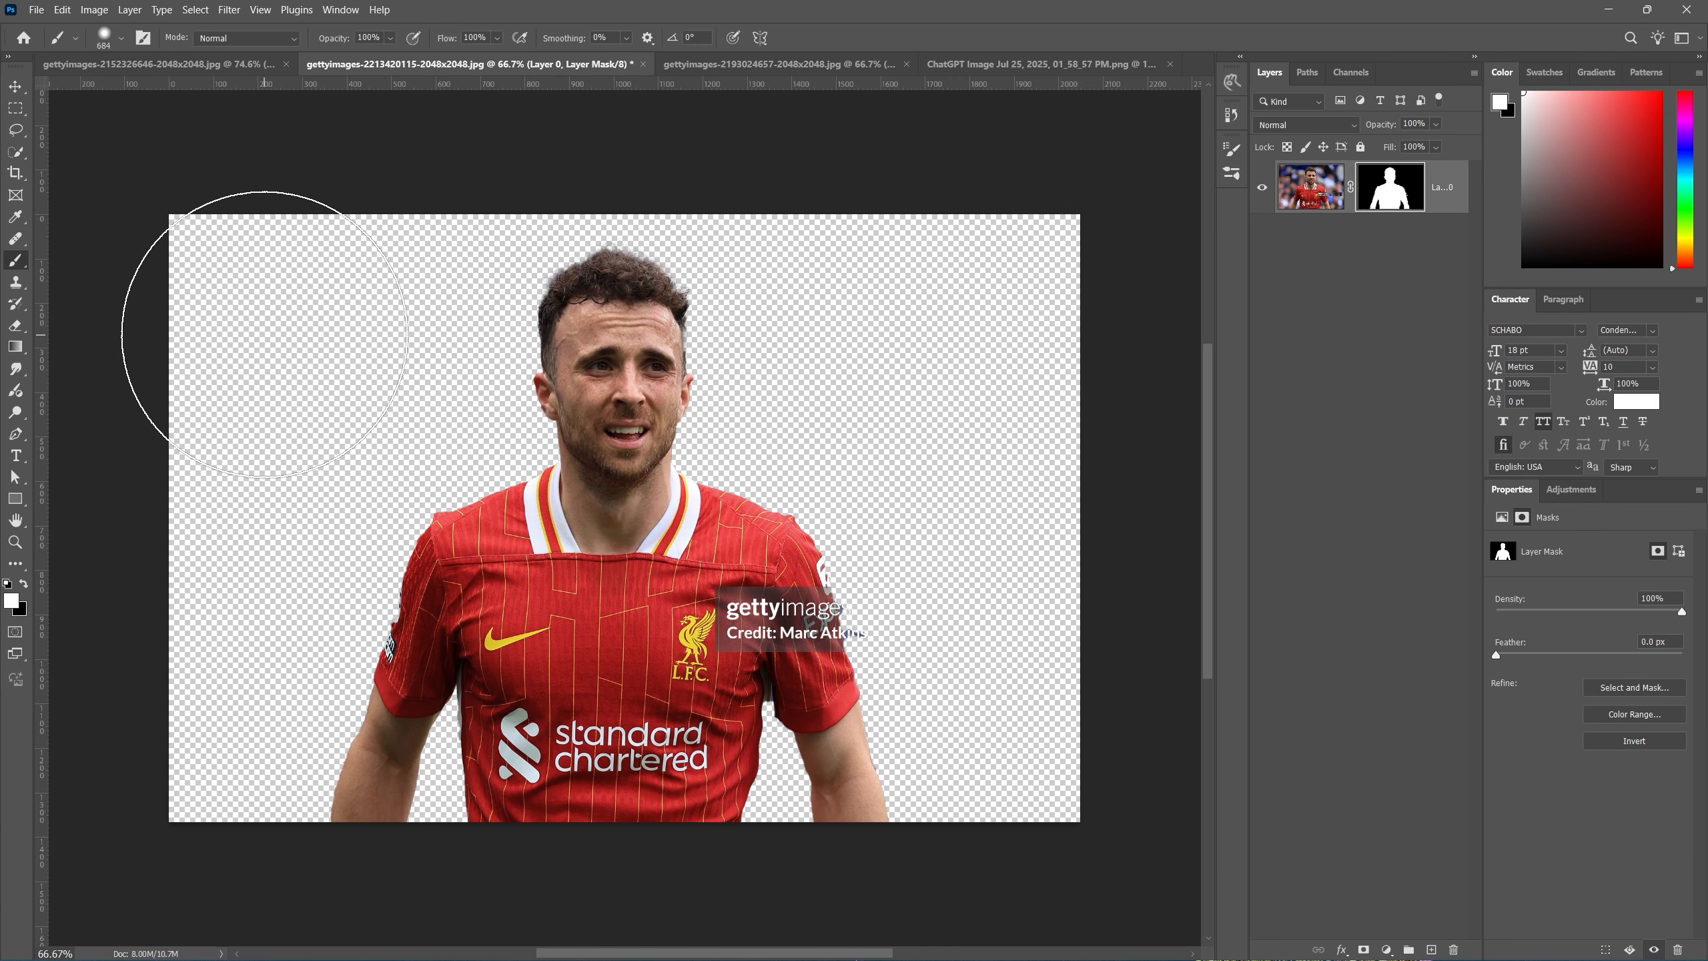
mouse_move(642, 460)
mouse_down()
mouse_move(482, 487)
mouse_move(522, 510)
mouse_up()
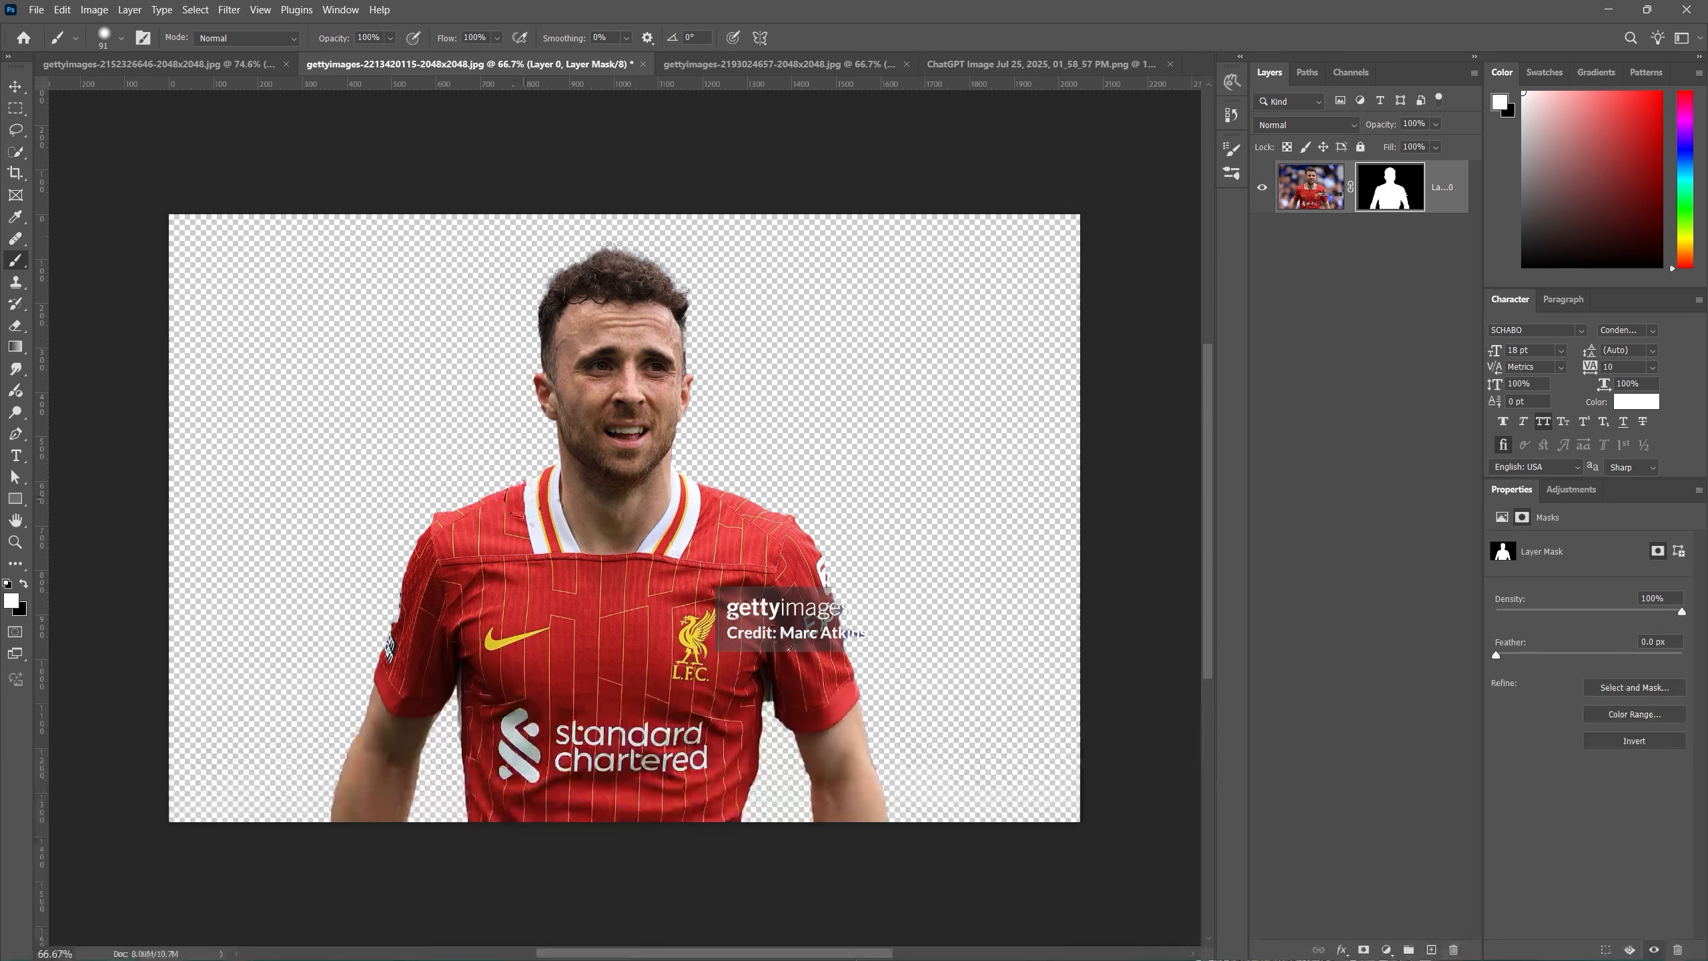
scroll(874, 643, up, 5)
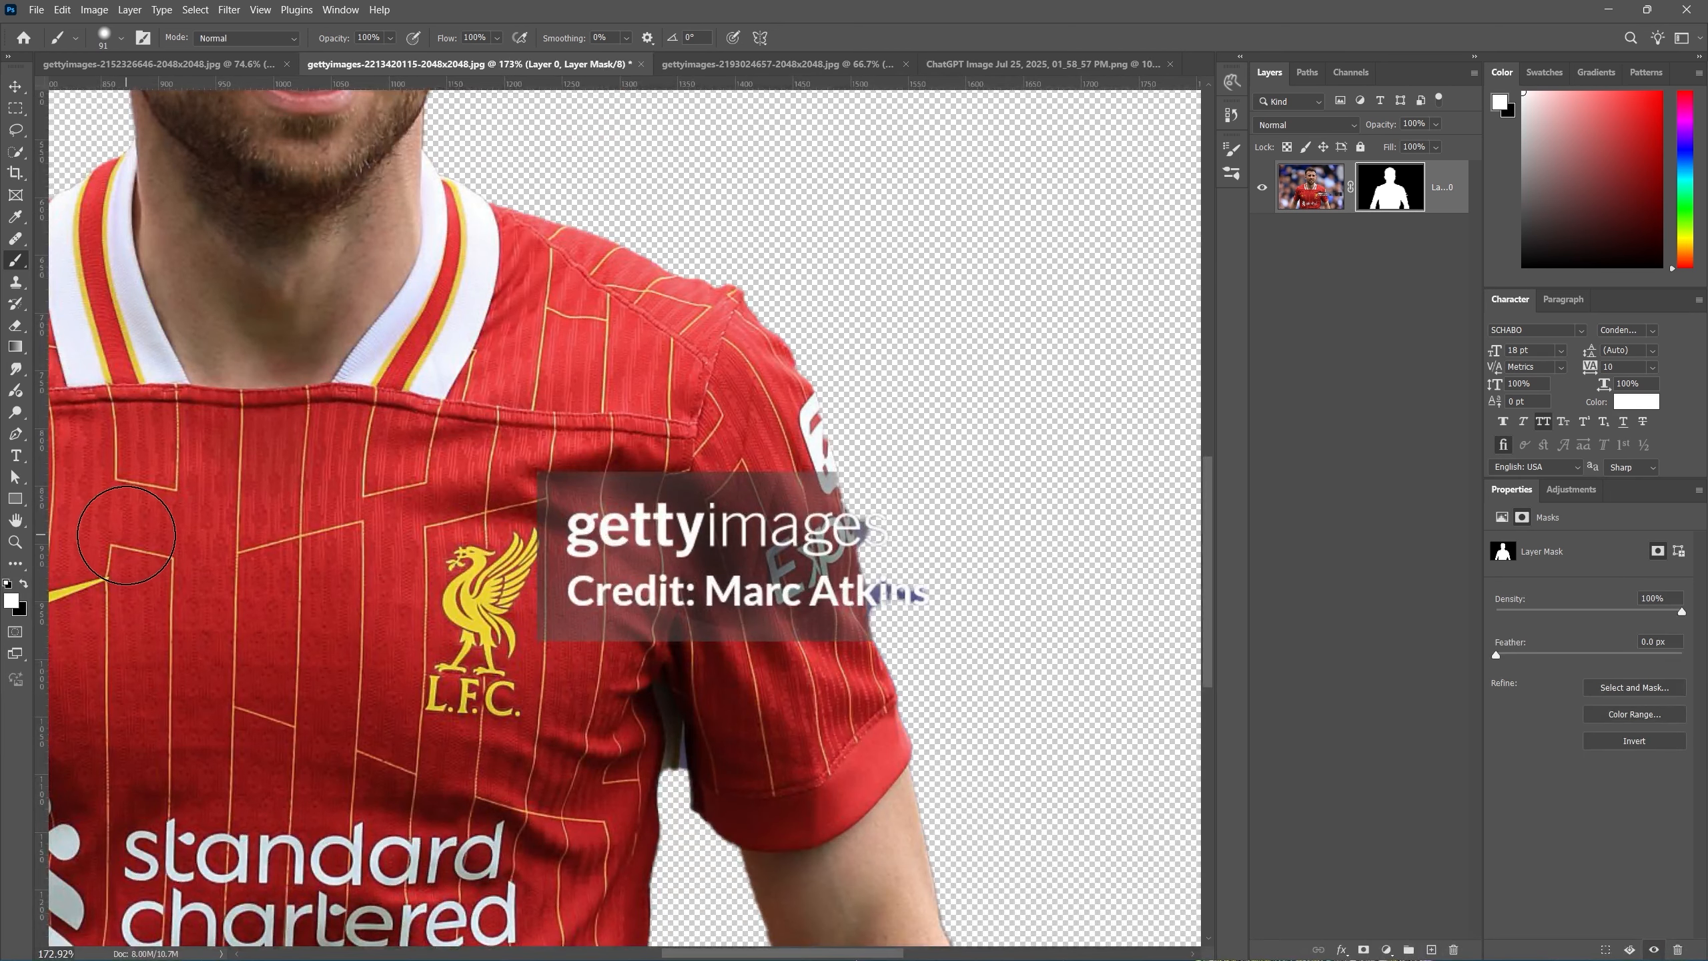
click(24, 583)
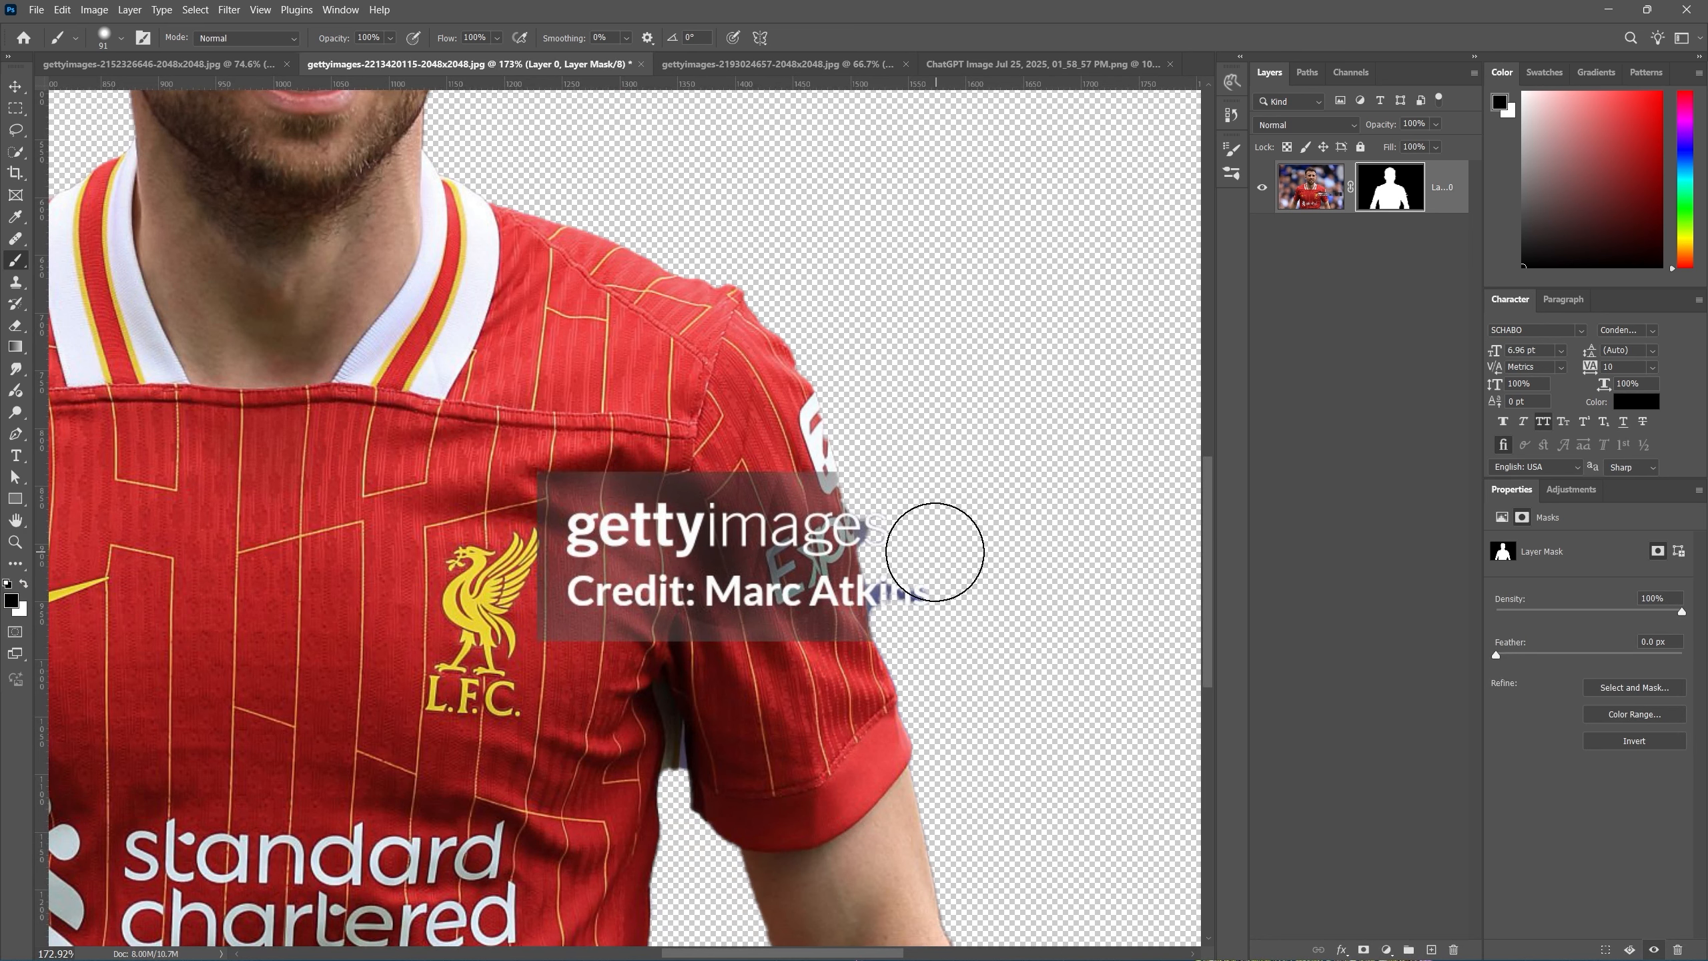
mouse_move(934, 553)
mouse_down()
mouse_move(908, 557)
mouse_move(892, 478)
mouse_move(919, 591)
mouse_move(915, 568)
mouse_up()
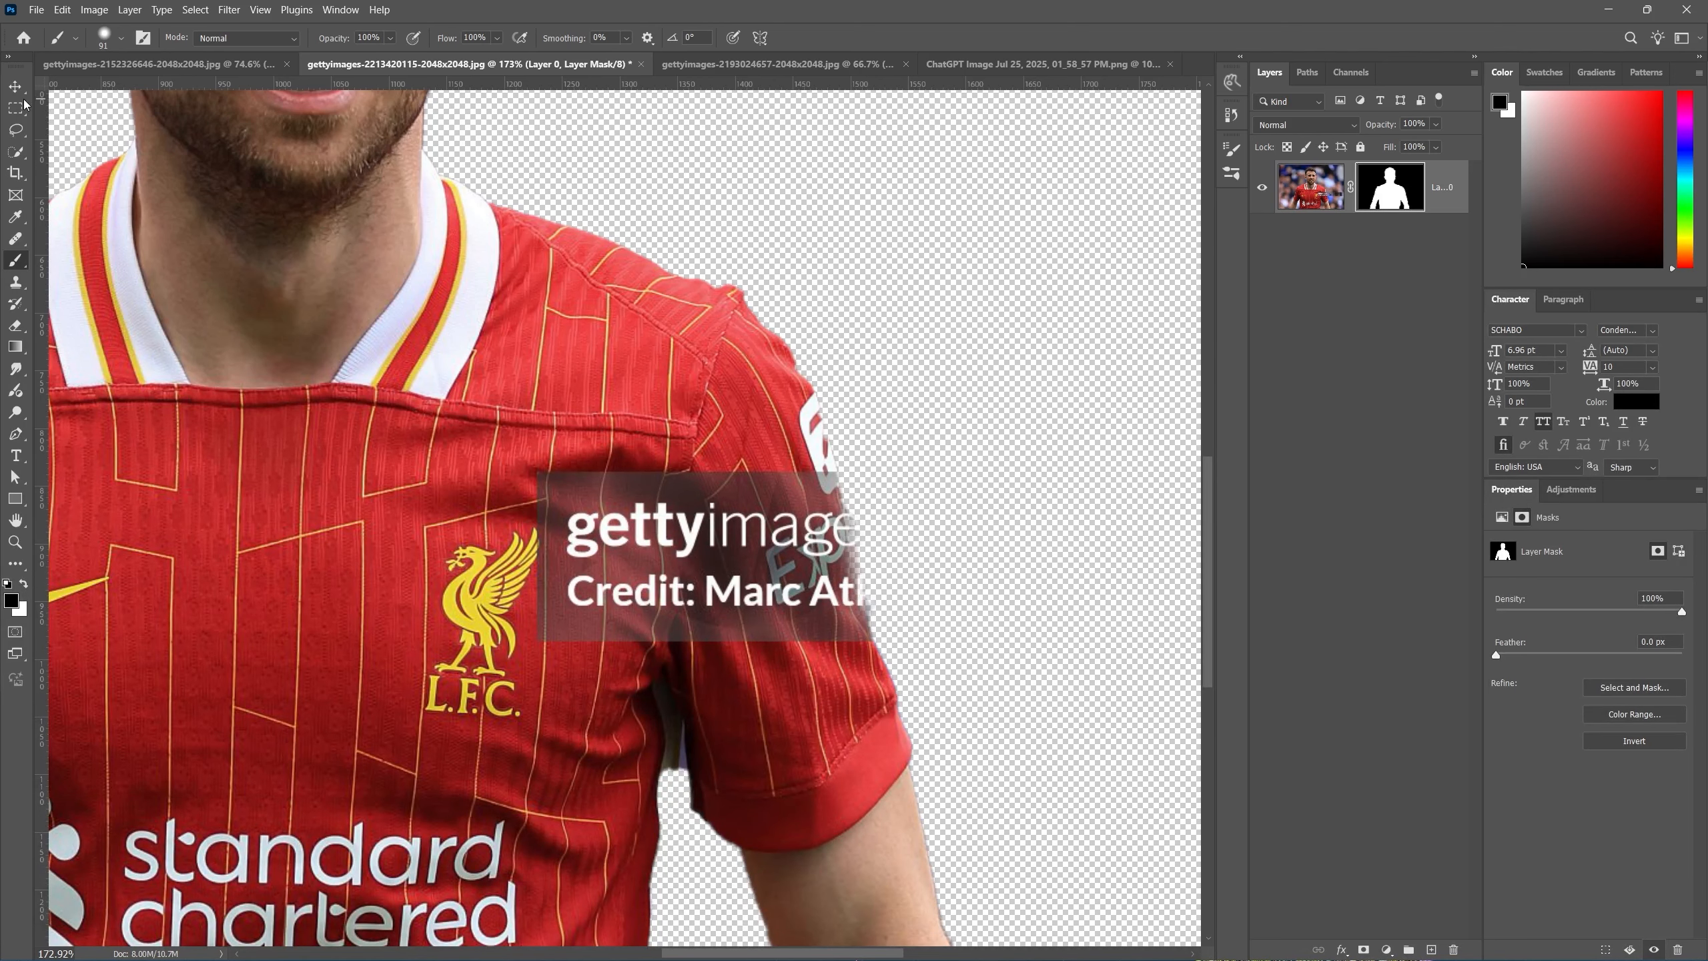
Lasso the watermark across the shirt's chest and sleeve, about 336 × 209 px, and put a new layer above the player
click(16, 130)
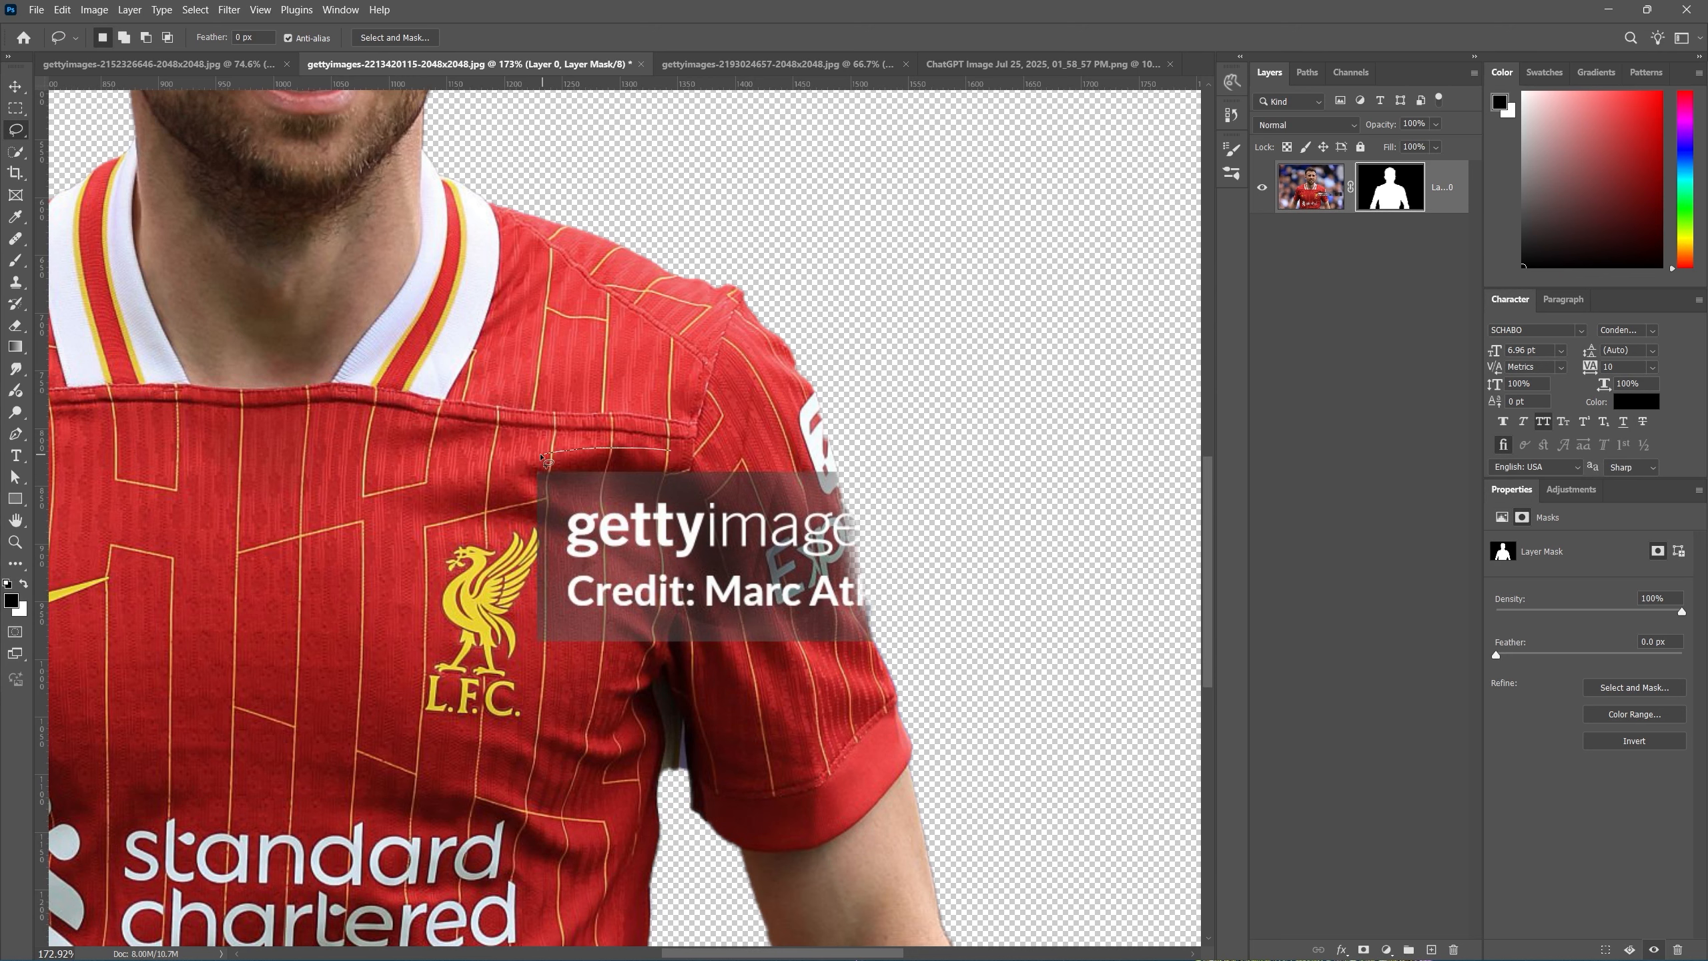
drag(542, 456, 512, 485)
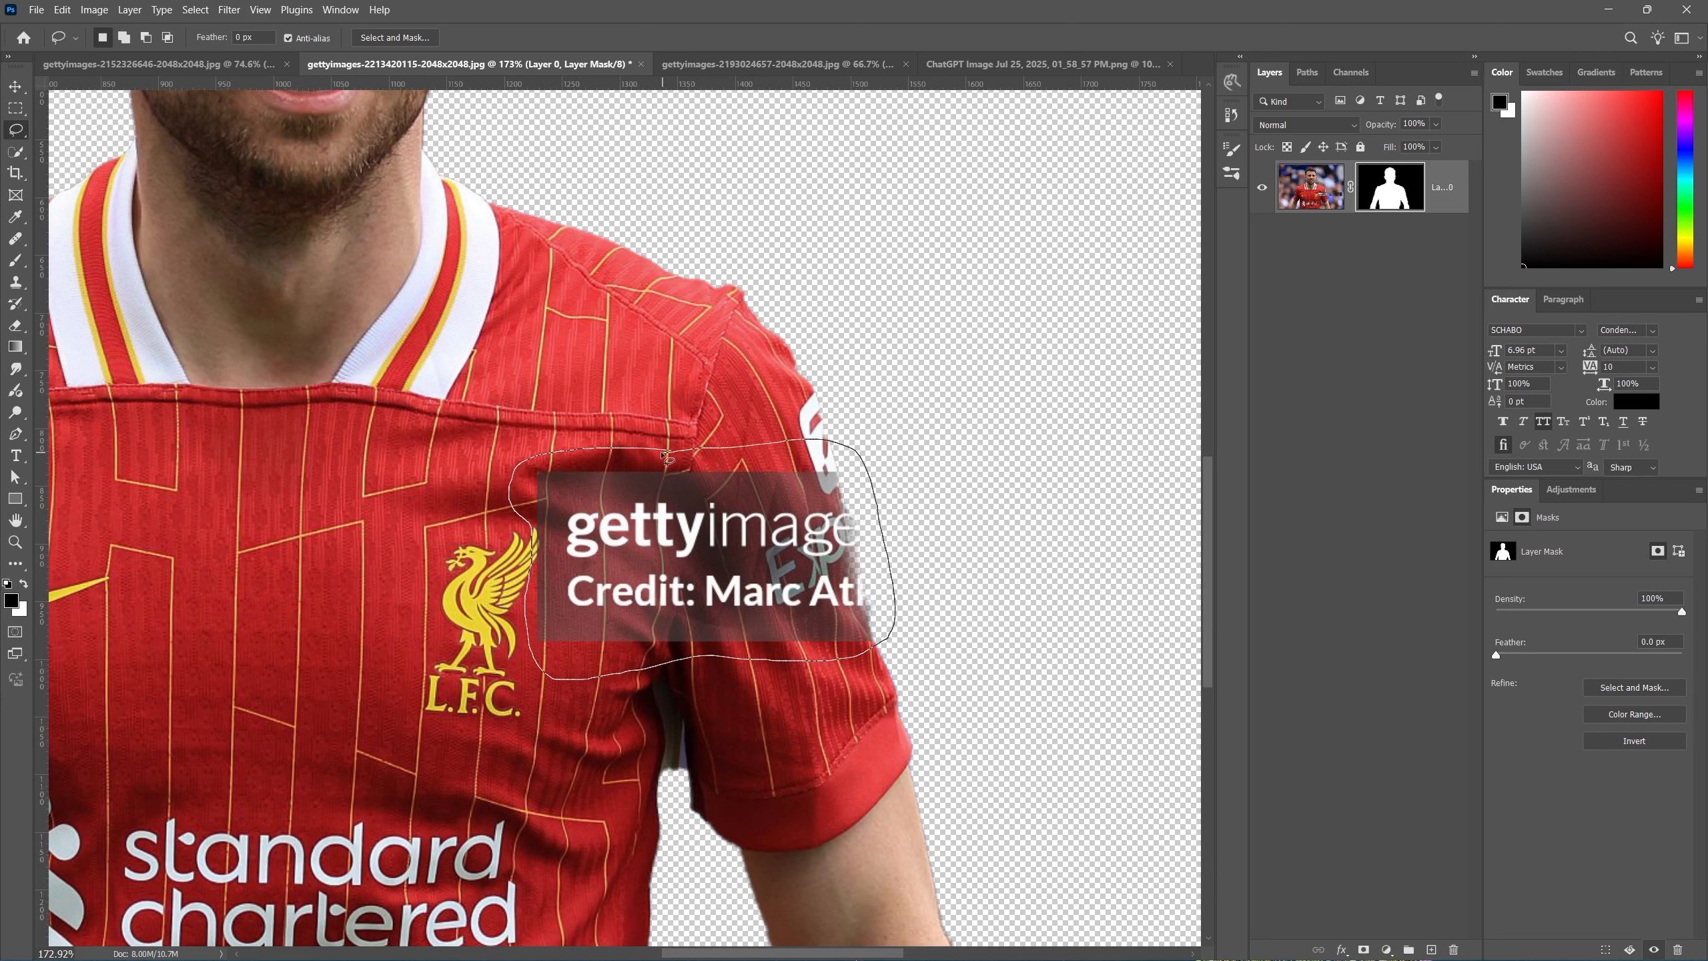
drag(666, 457, 667, 455)
key(ctrl+j)
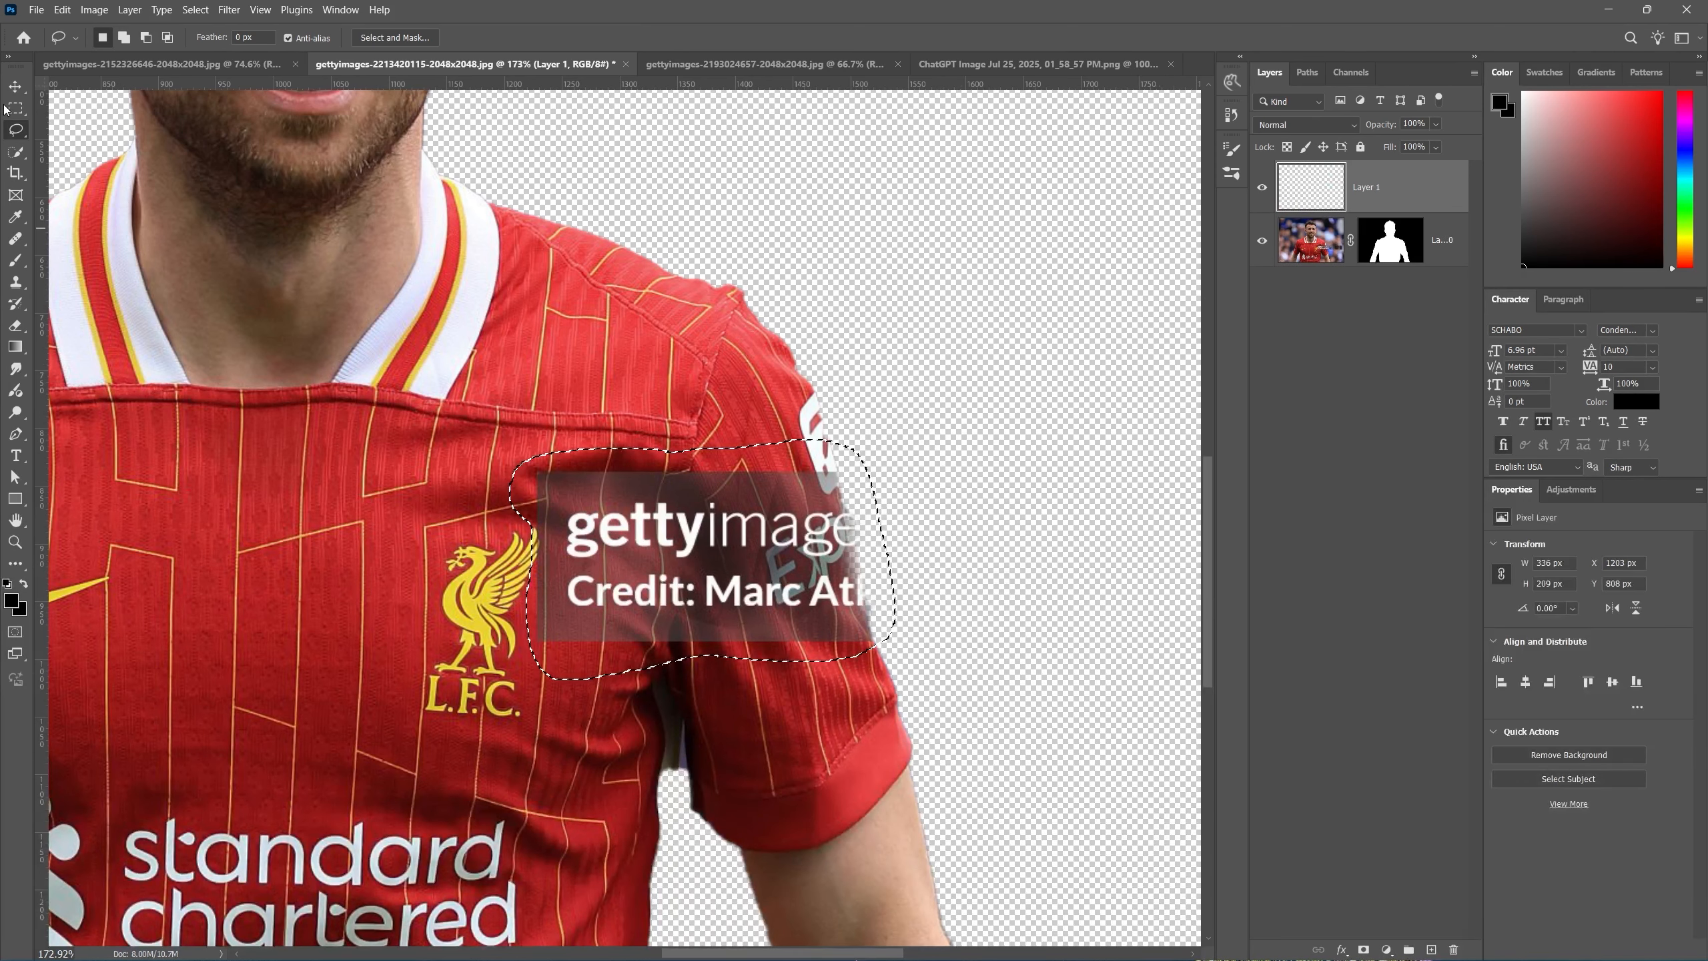
Replace the lassoed shirt watermark with Content-Aware Fill, using rectangular sampling and output to the current layer, and deselect
right_click(649, 553)
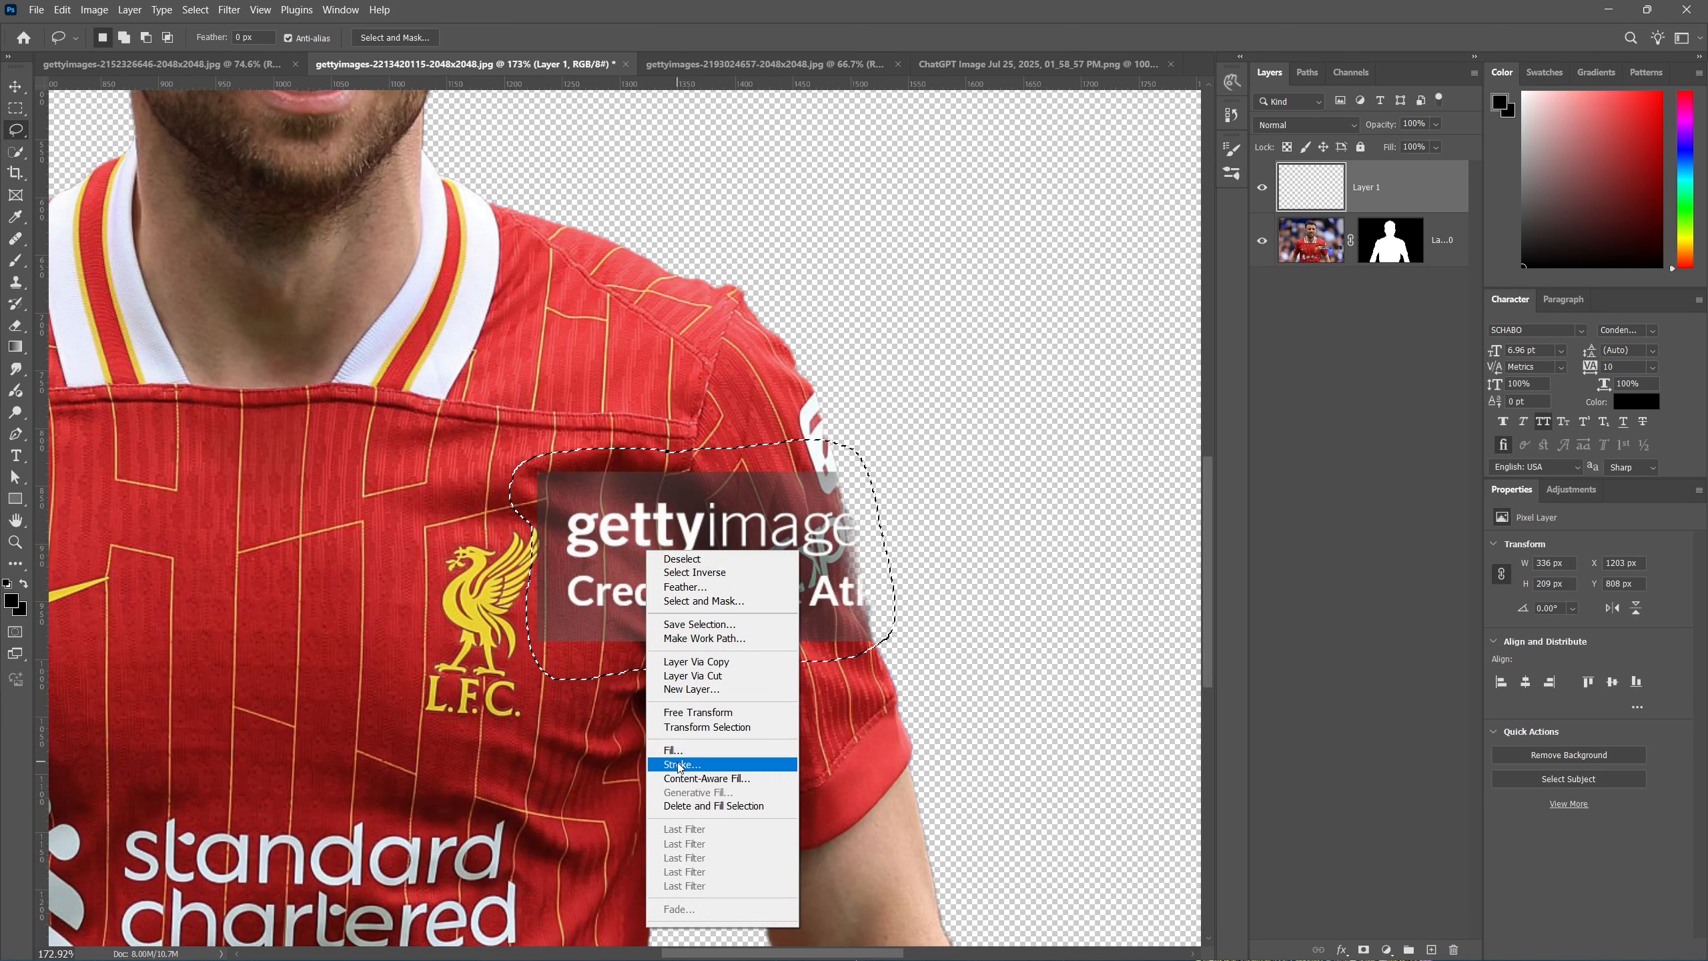
click(688, 778)
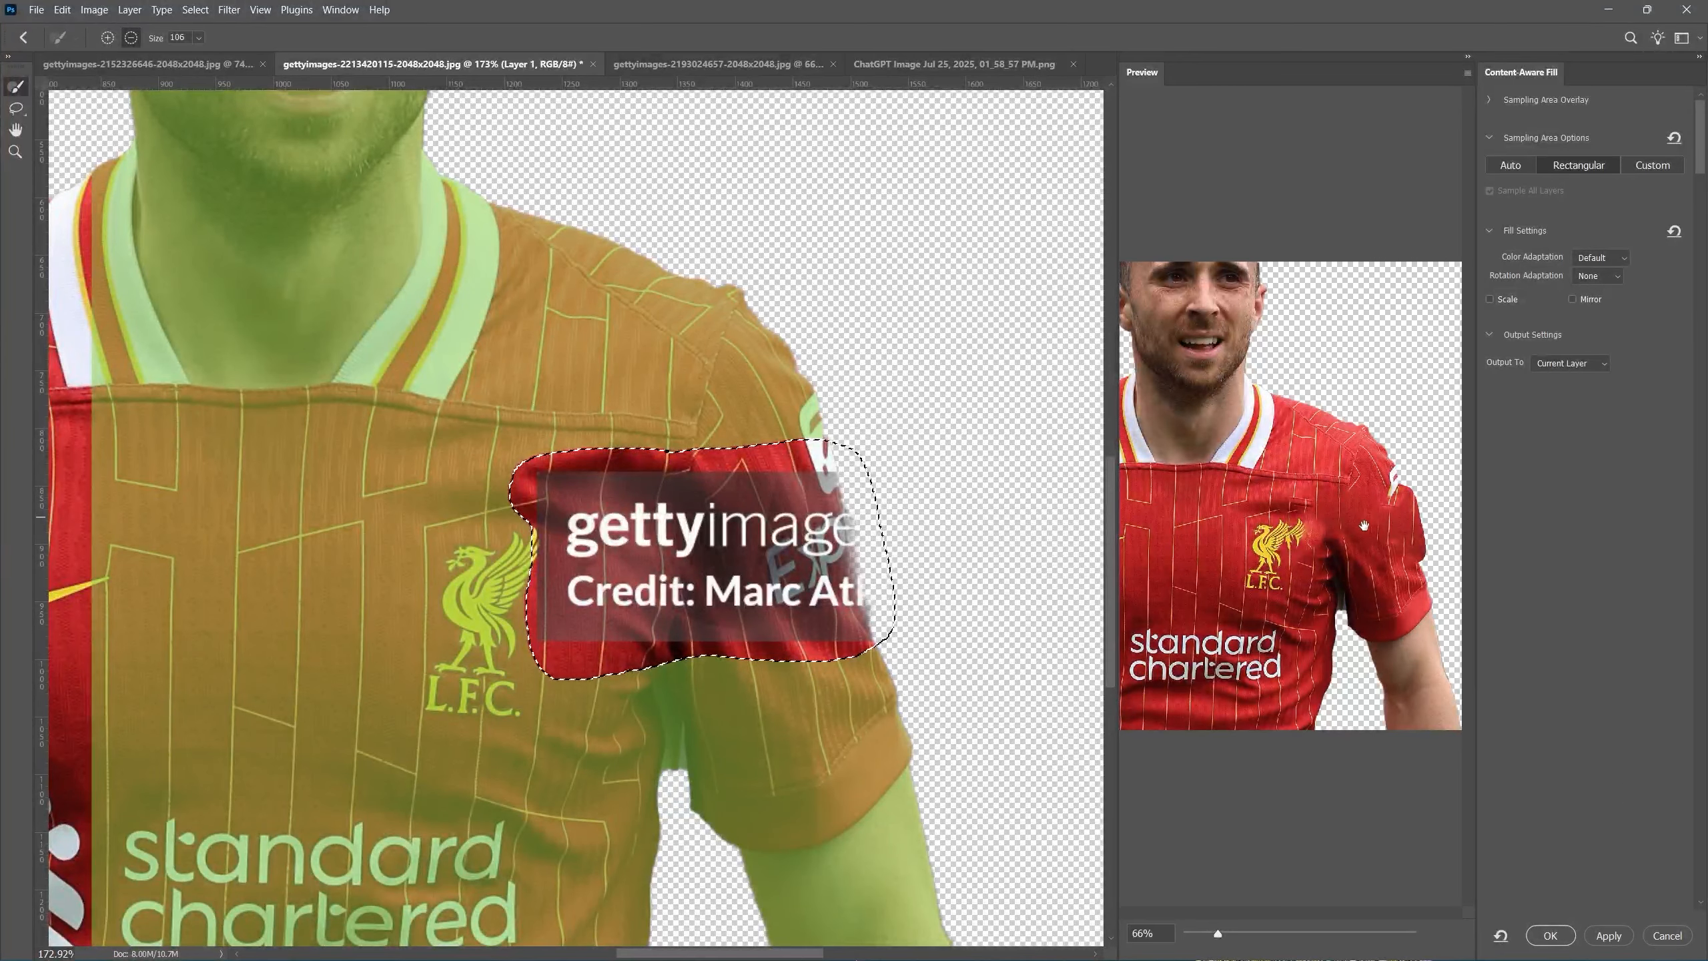
click(1549, 935)
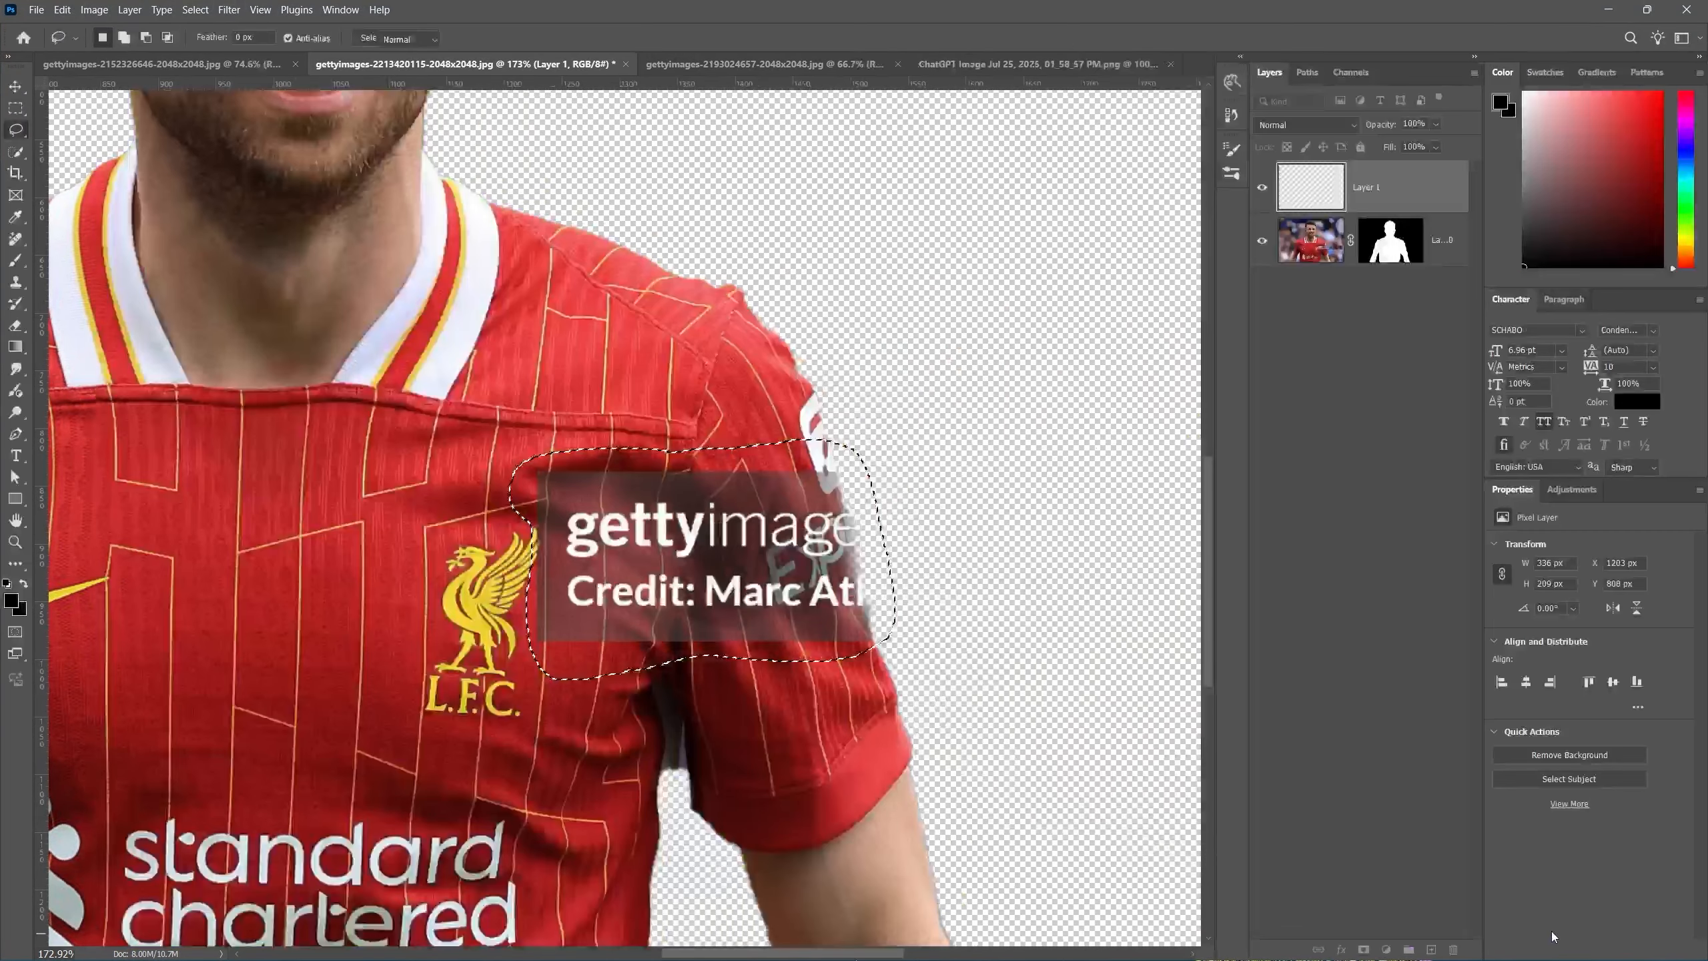
key(ctrl+d)
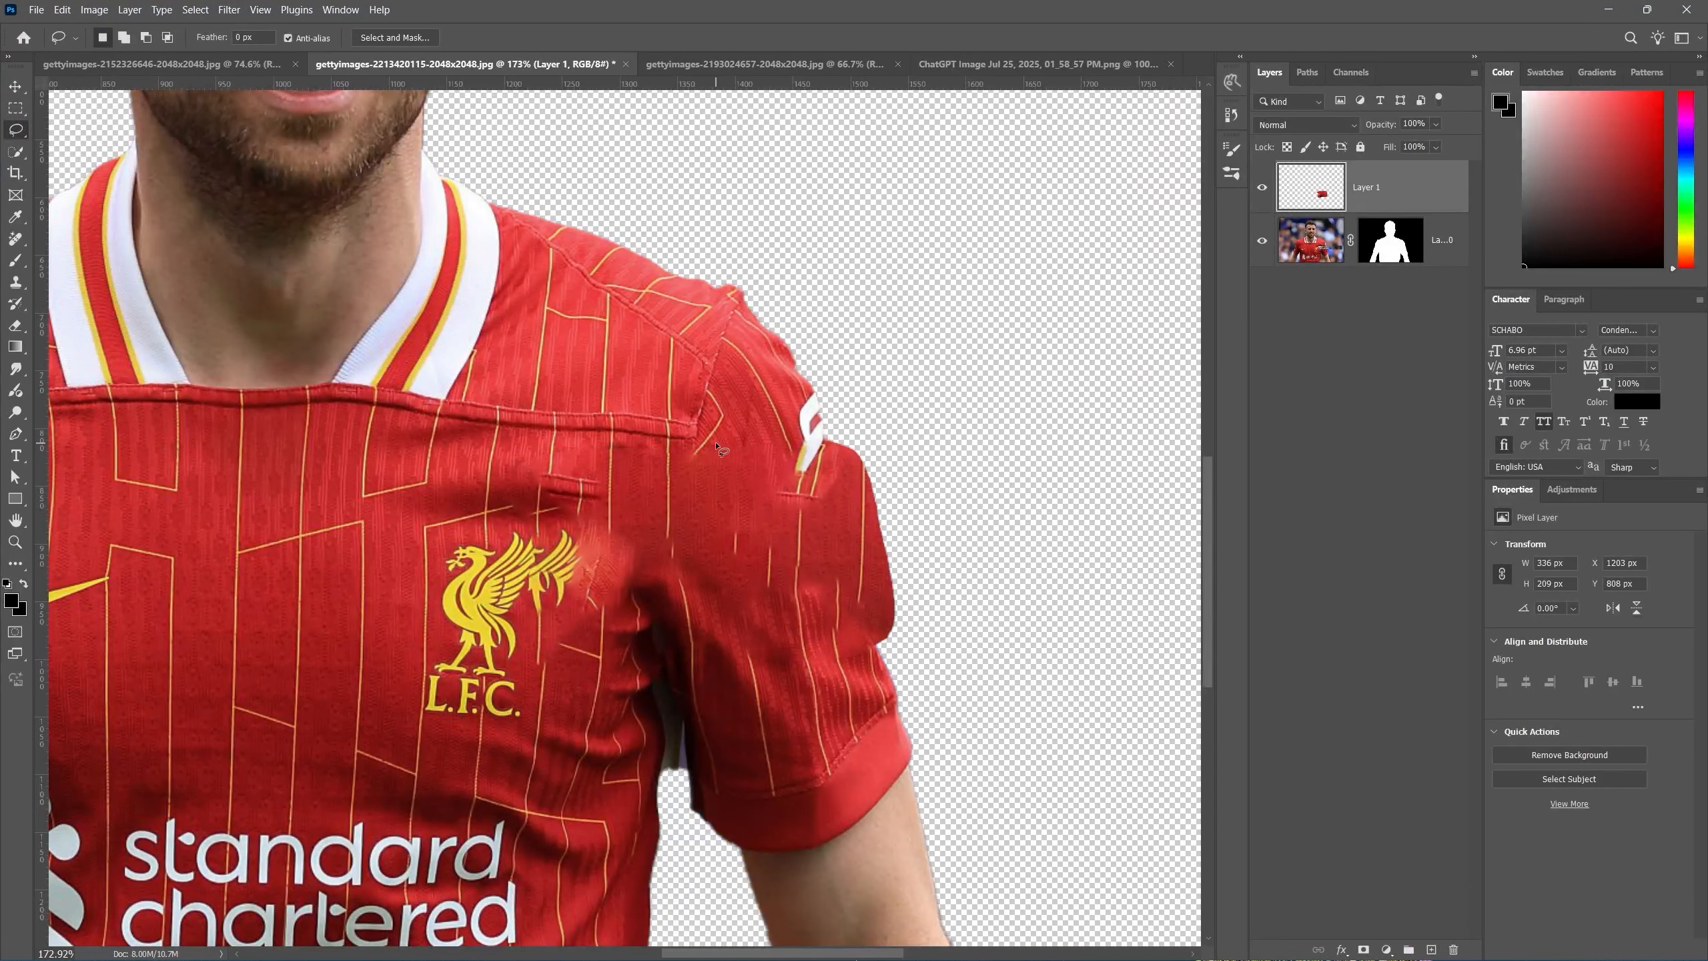
Add a layer mask to the shirt patch layer and brush black over the excess fill along the sleeve's outer edge
click(1366, 948)
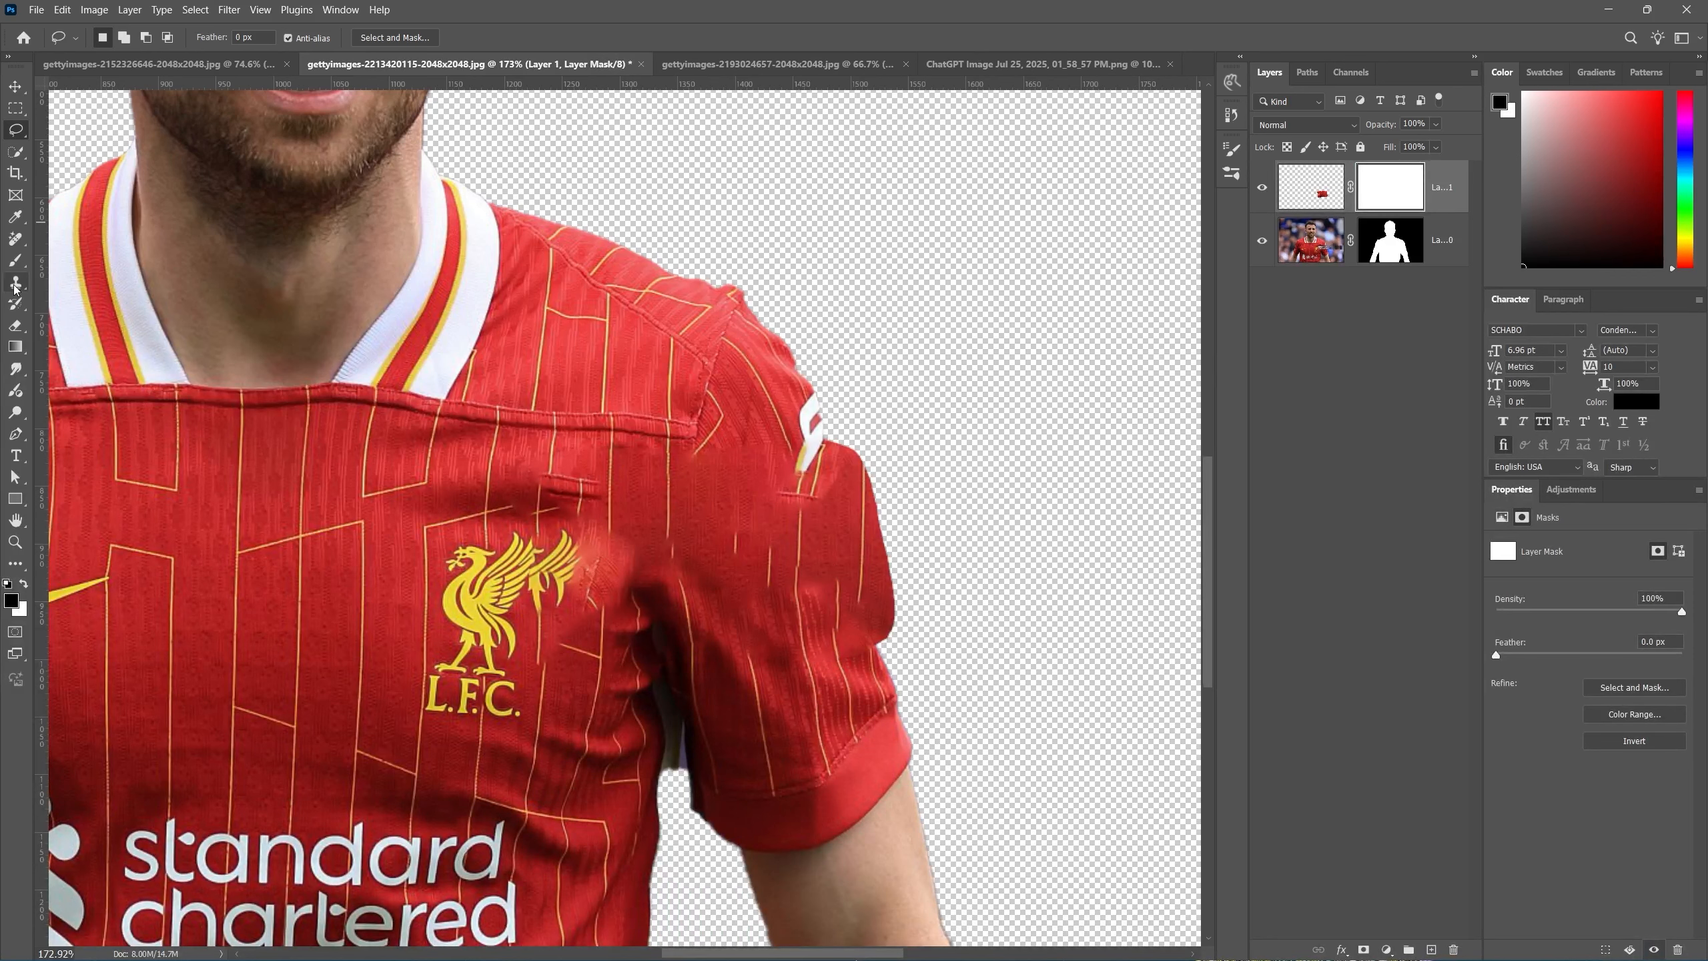
click(16, 262)
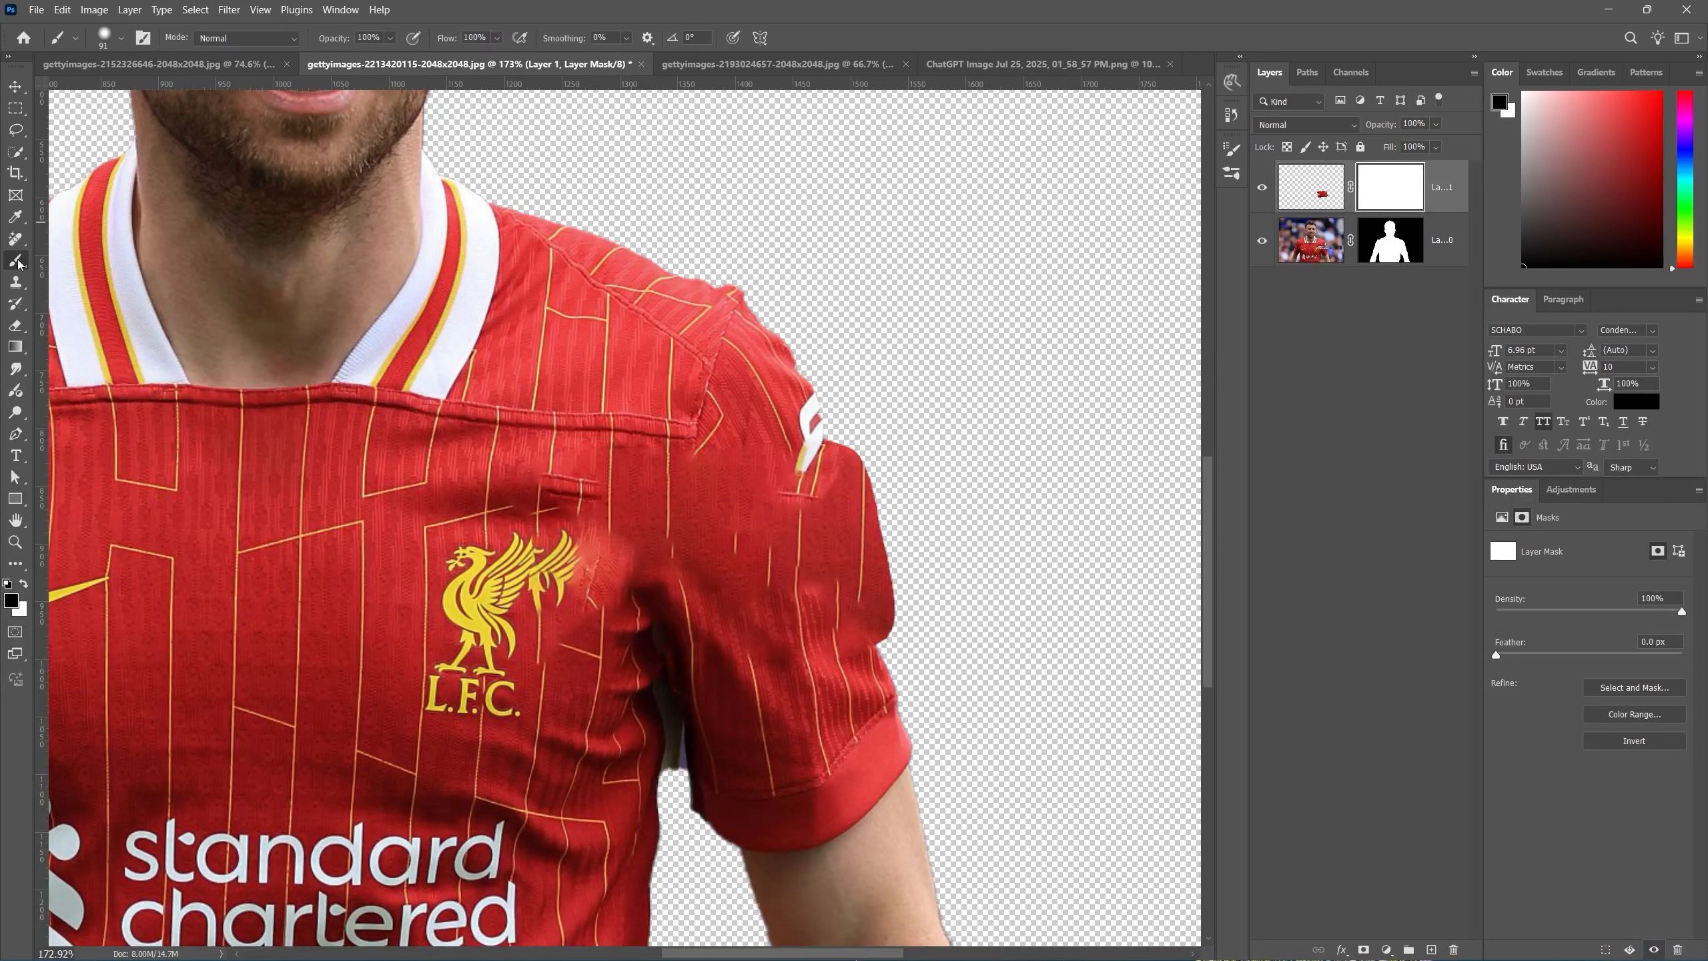
right_click(19, 263)
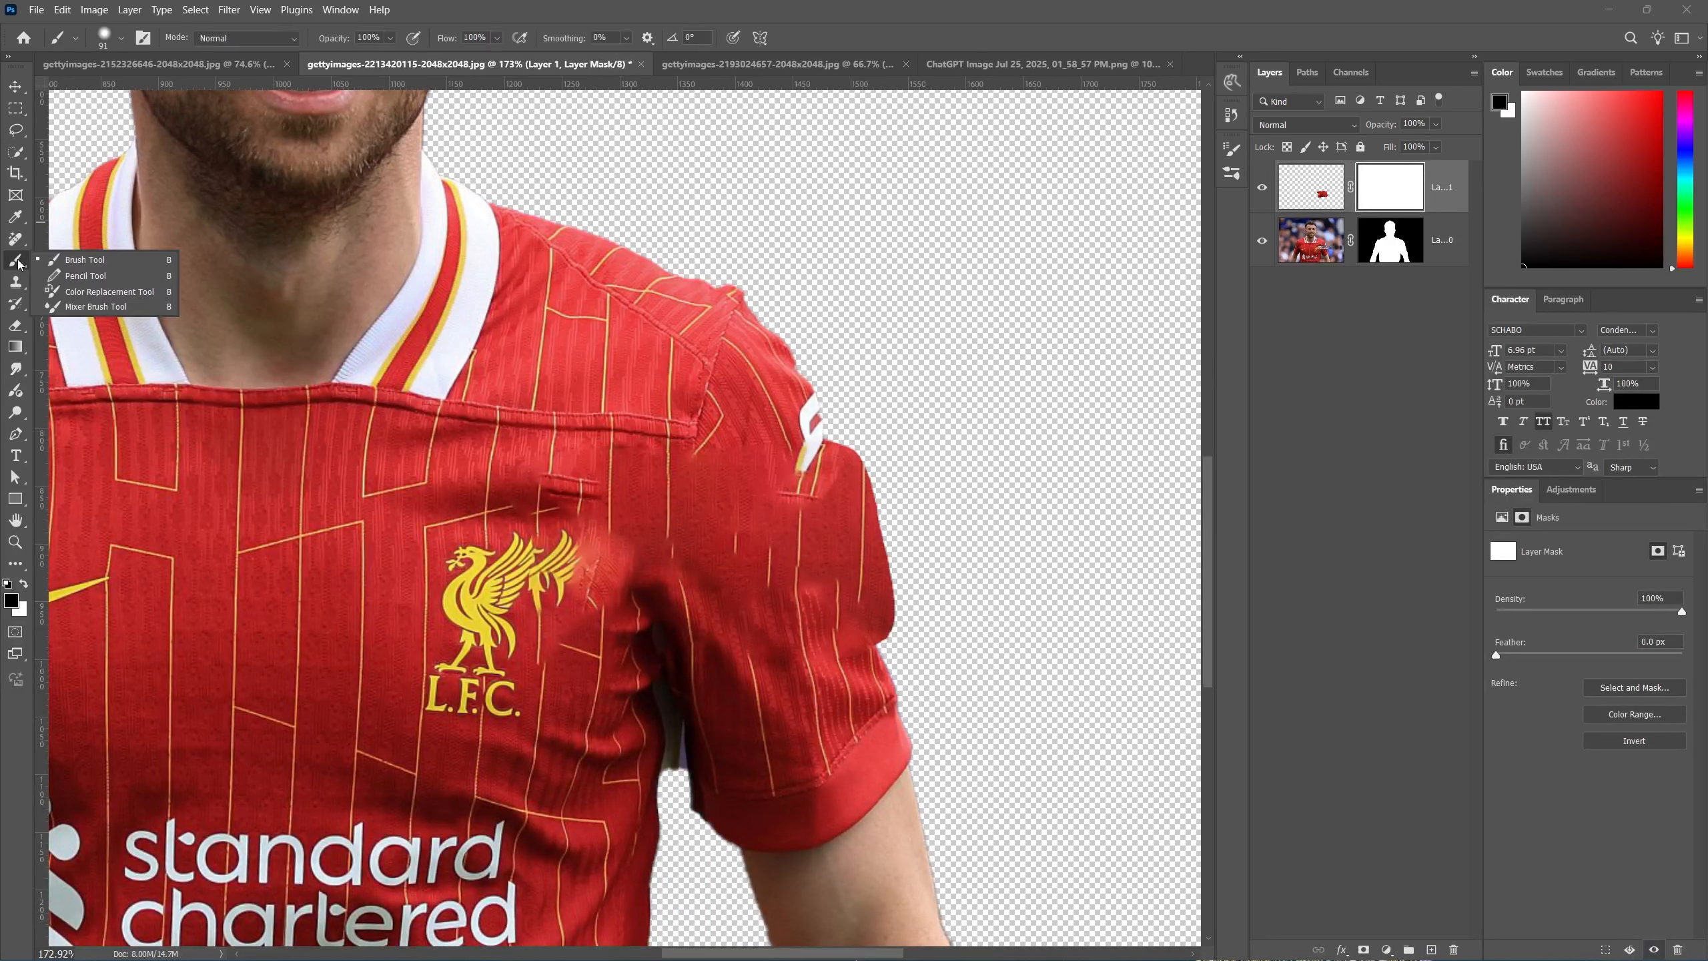
click(53, 262)
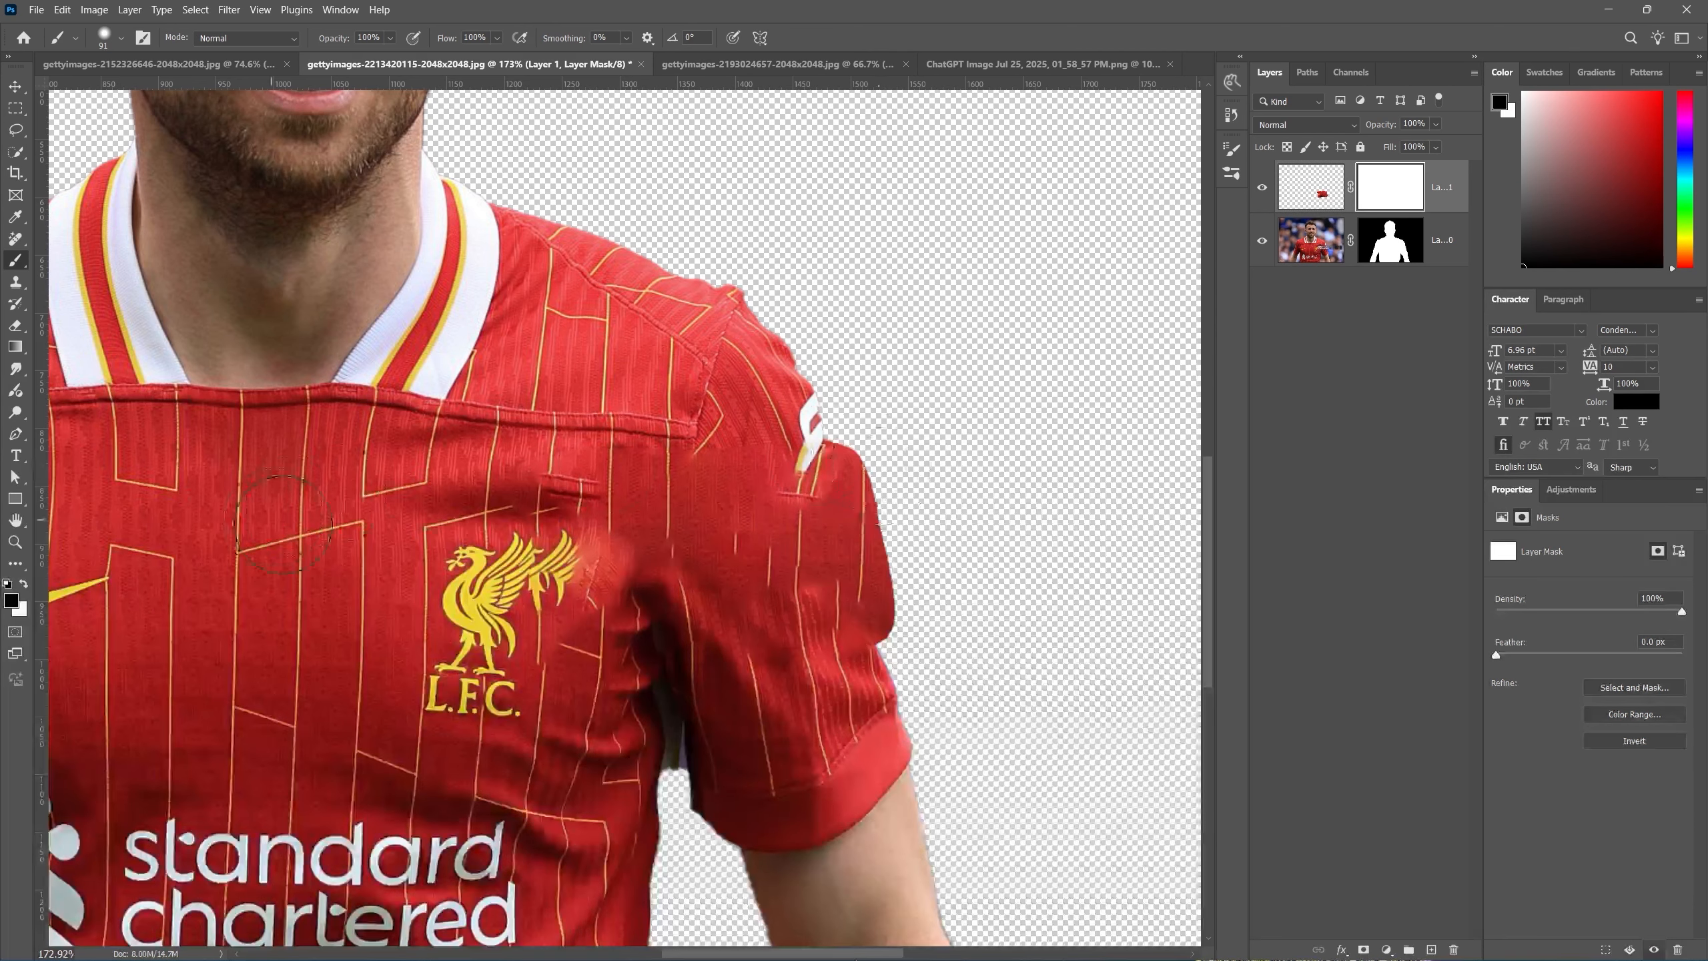
mouse_move(964, 477)
mouse_down()
mouse_move(879, 451)
mouse_move(884, 474)
mouse_move(877, 431)
mouse_move(931, 608)
mouse_up()
scroll(931, 608, down, 3)
key(v)
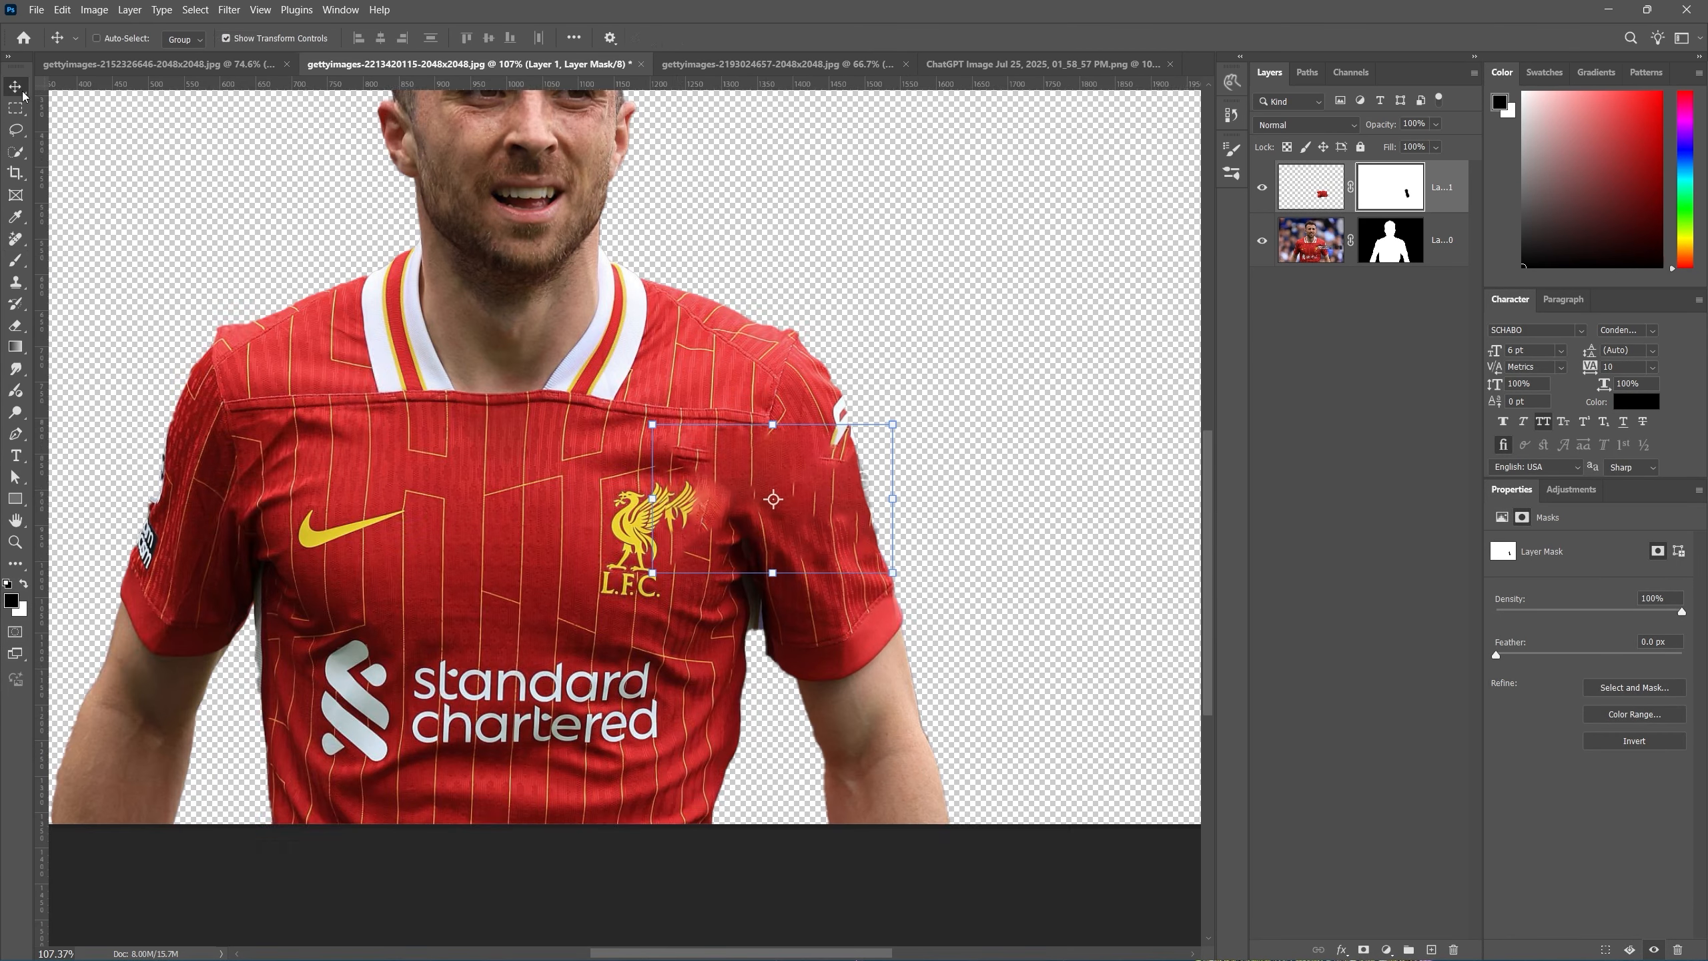
Open the player layer's mask in Select and Mask for edge refinement
click(1353, 405)
scroll(558, 293, down, 3)
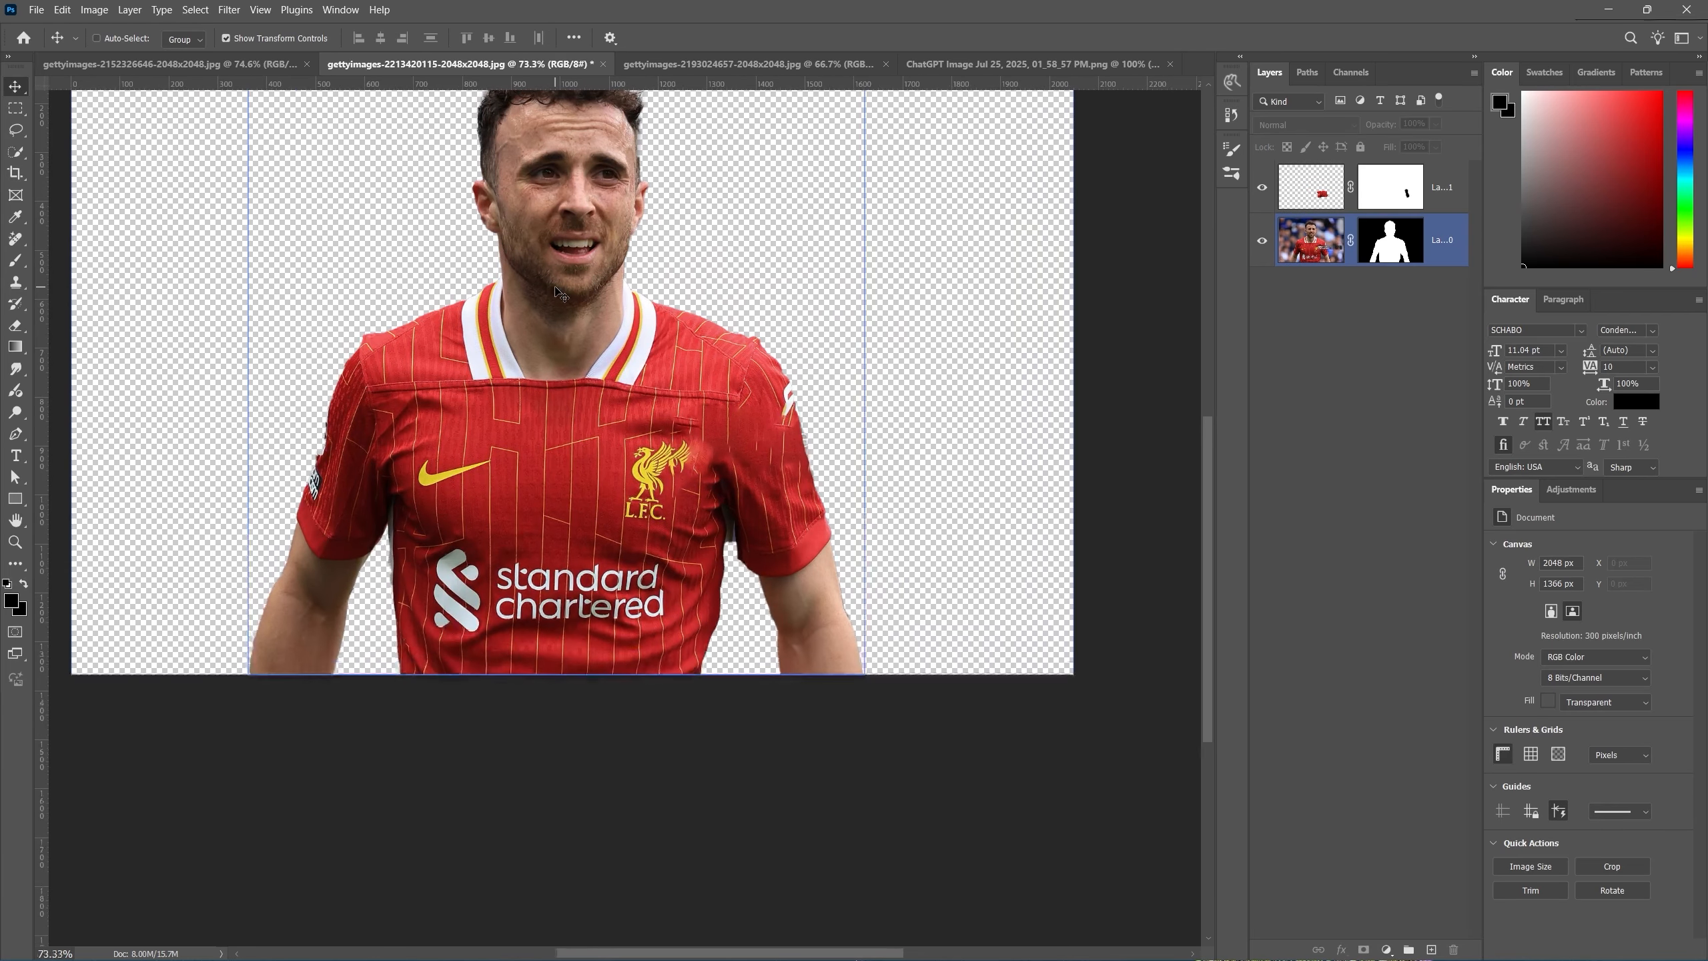
scroll(533, 233, up, 4)
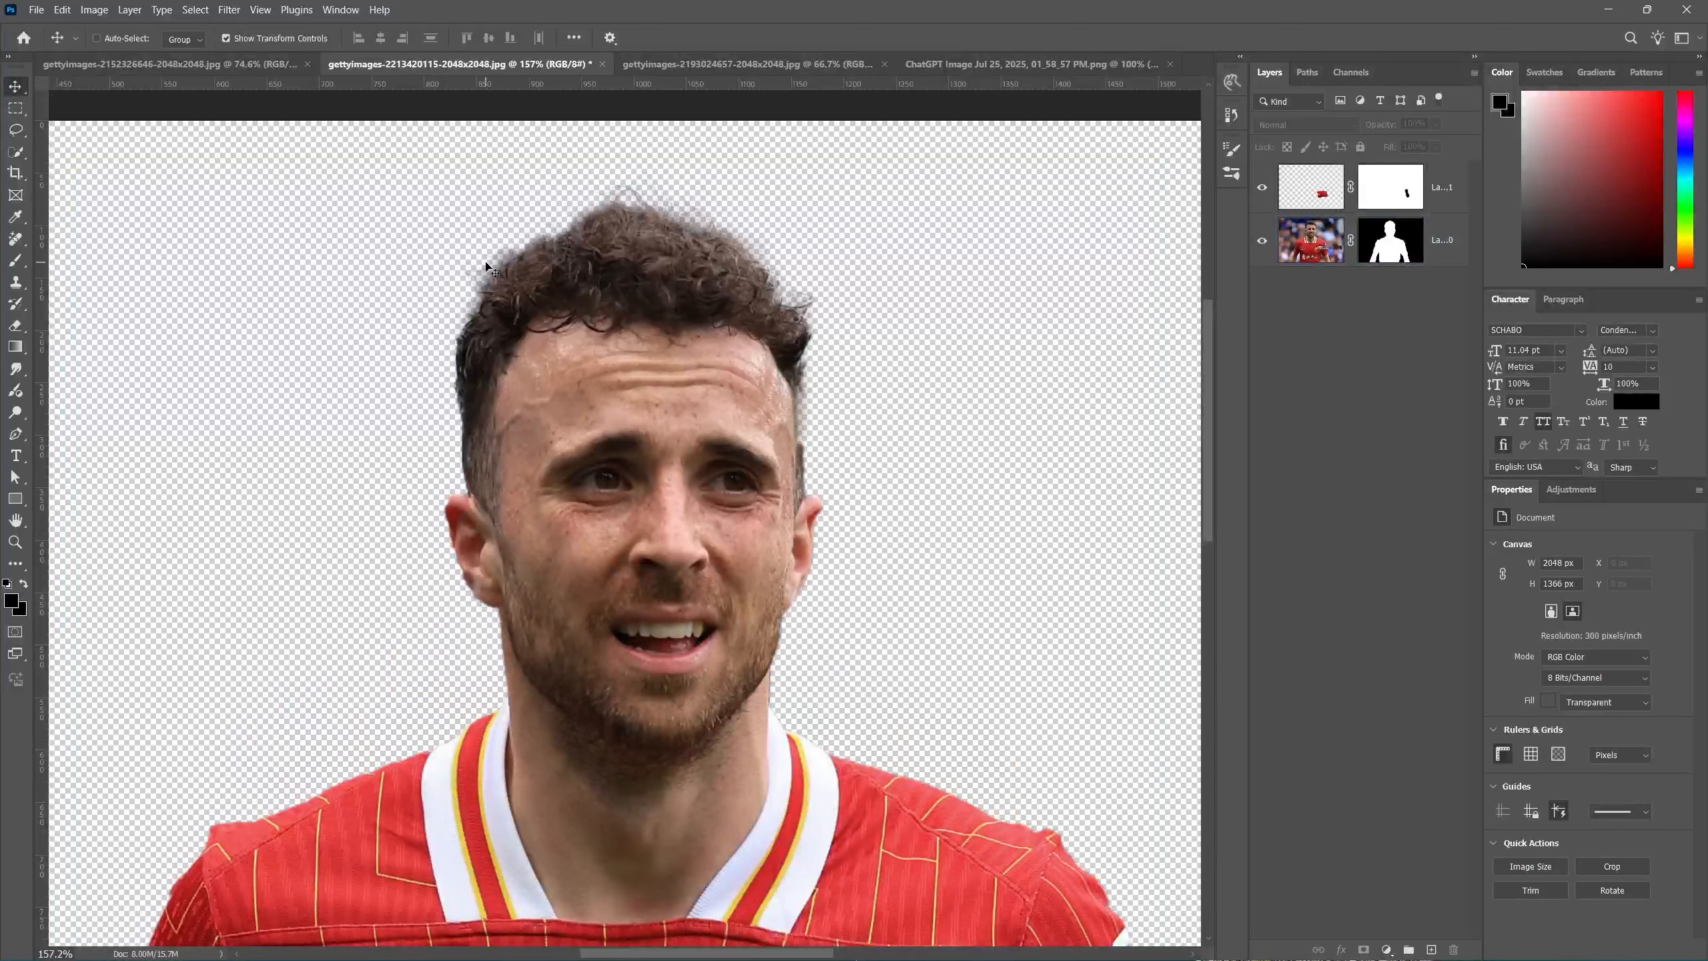
click(1273, 230)
click(1402, 246)
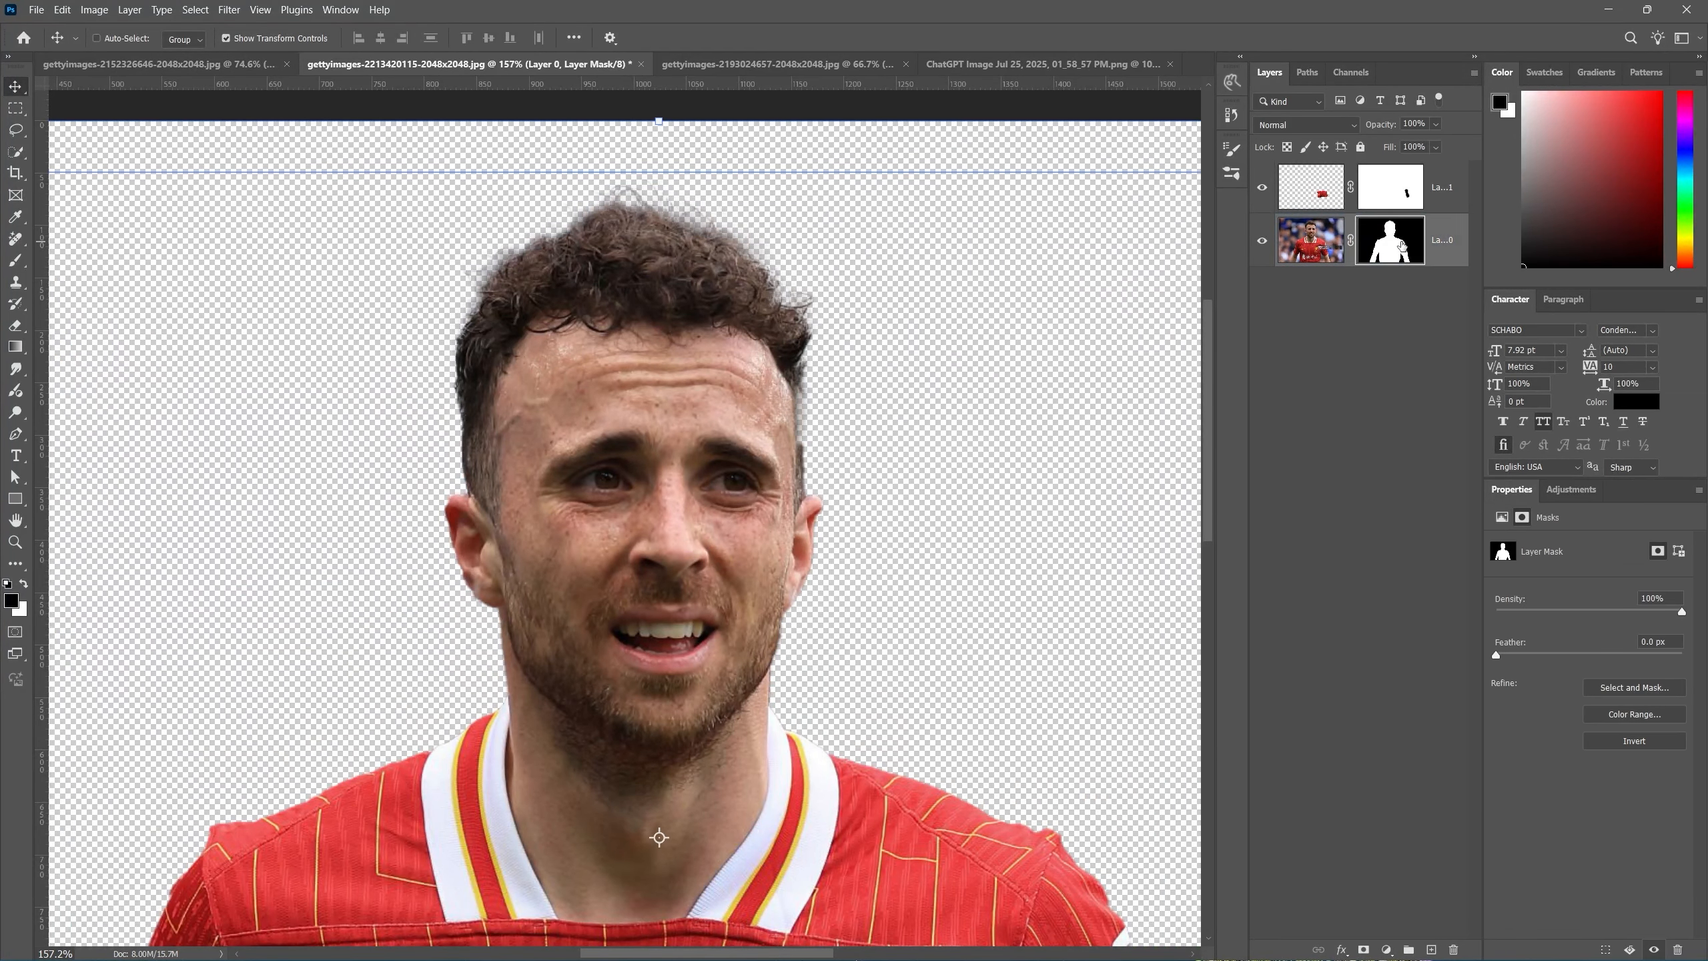
double_click(1394, 246)
scroll(971, 457, down, 5)
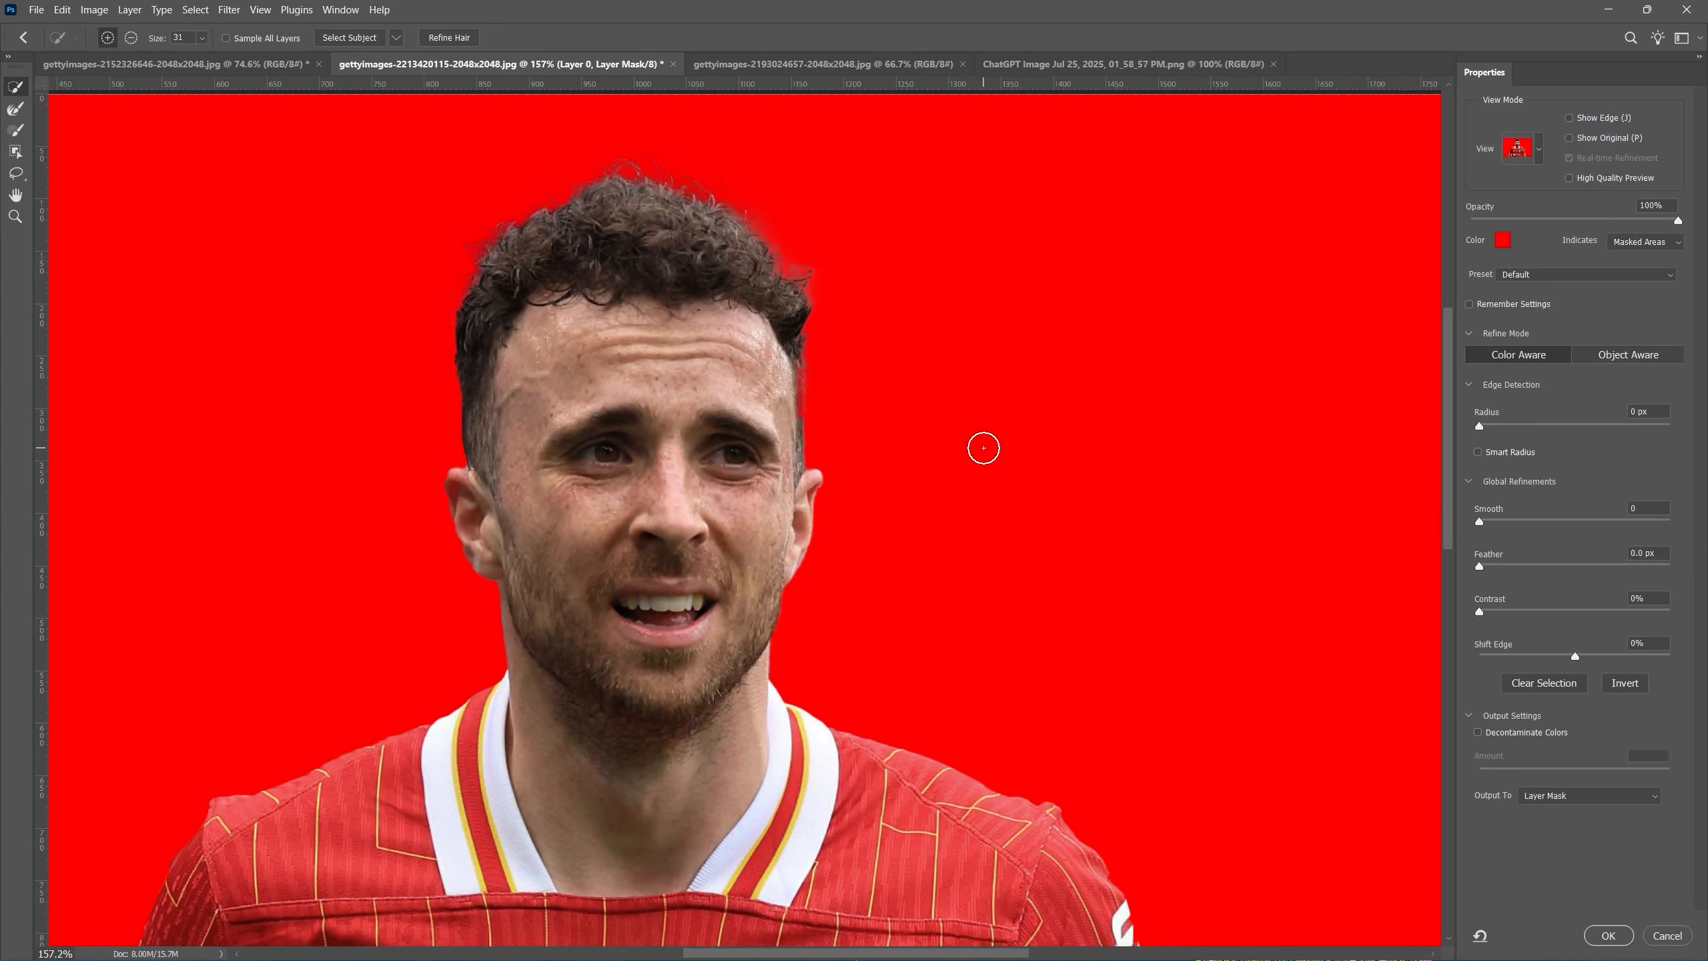
scroll(957, 478, up, 2)
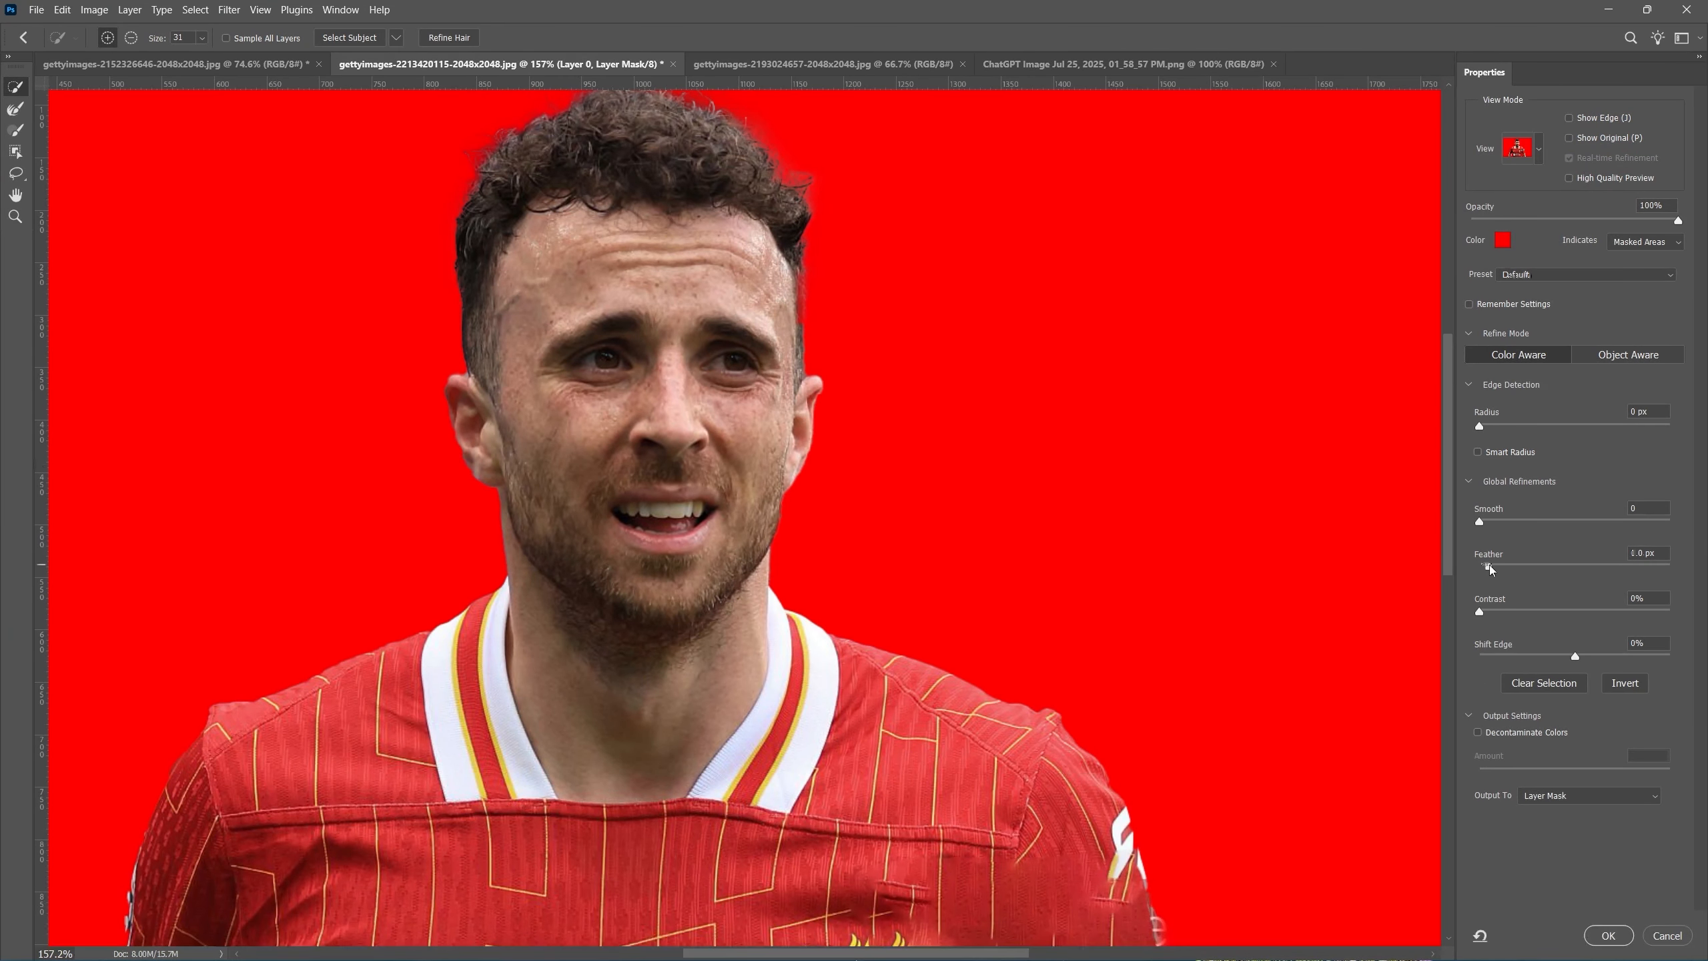
Refine the player's mask edge with a 3.4 px feather and 100% contrast, and output it to the layer mask
drag(1489, 568, 1675, 589)
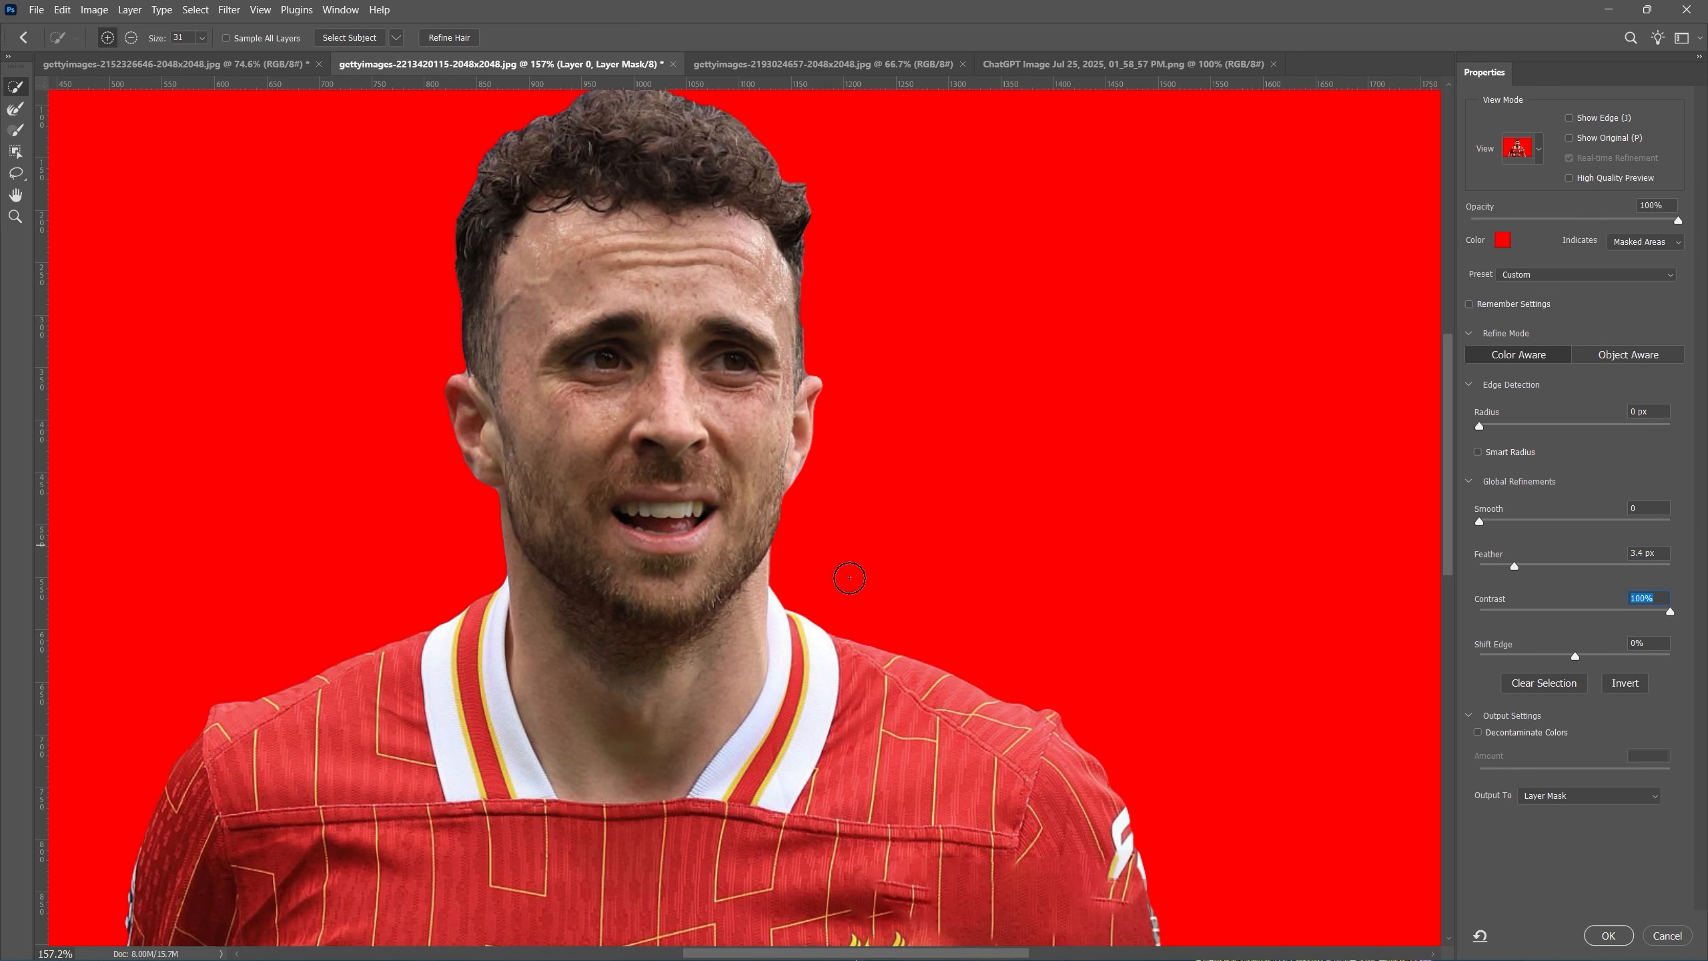
drag(743, 526, 701, 294)
drag(515, 194, 577, 245)
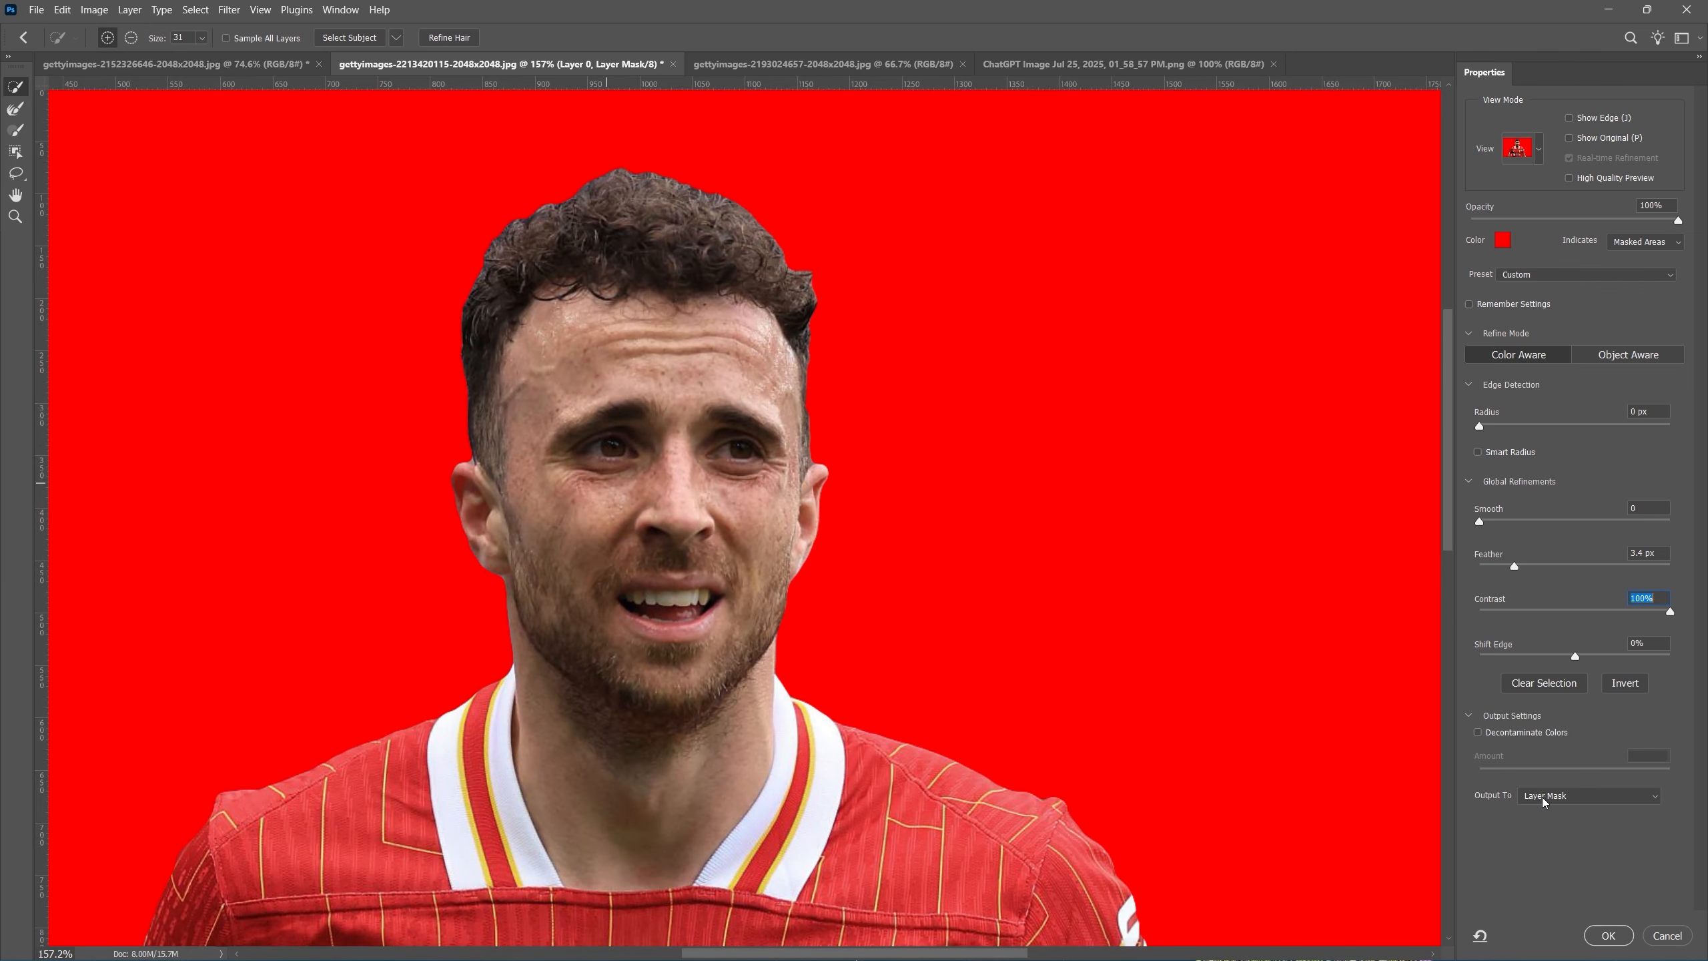
click(1600, 939)
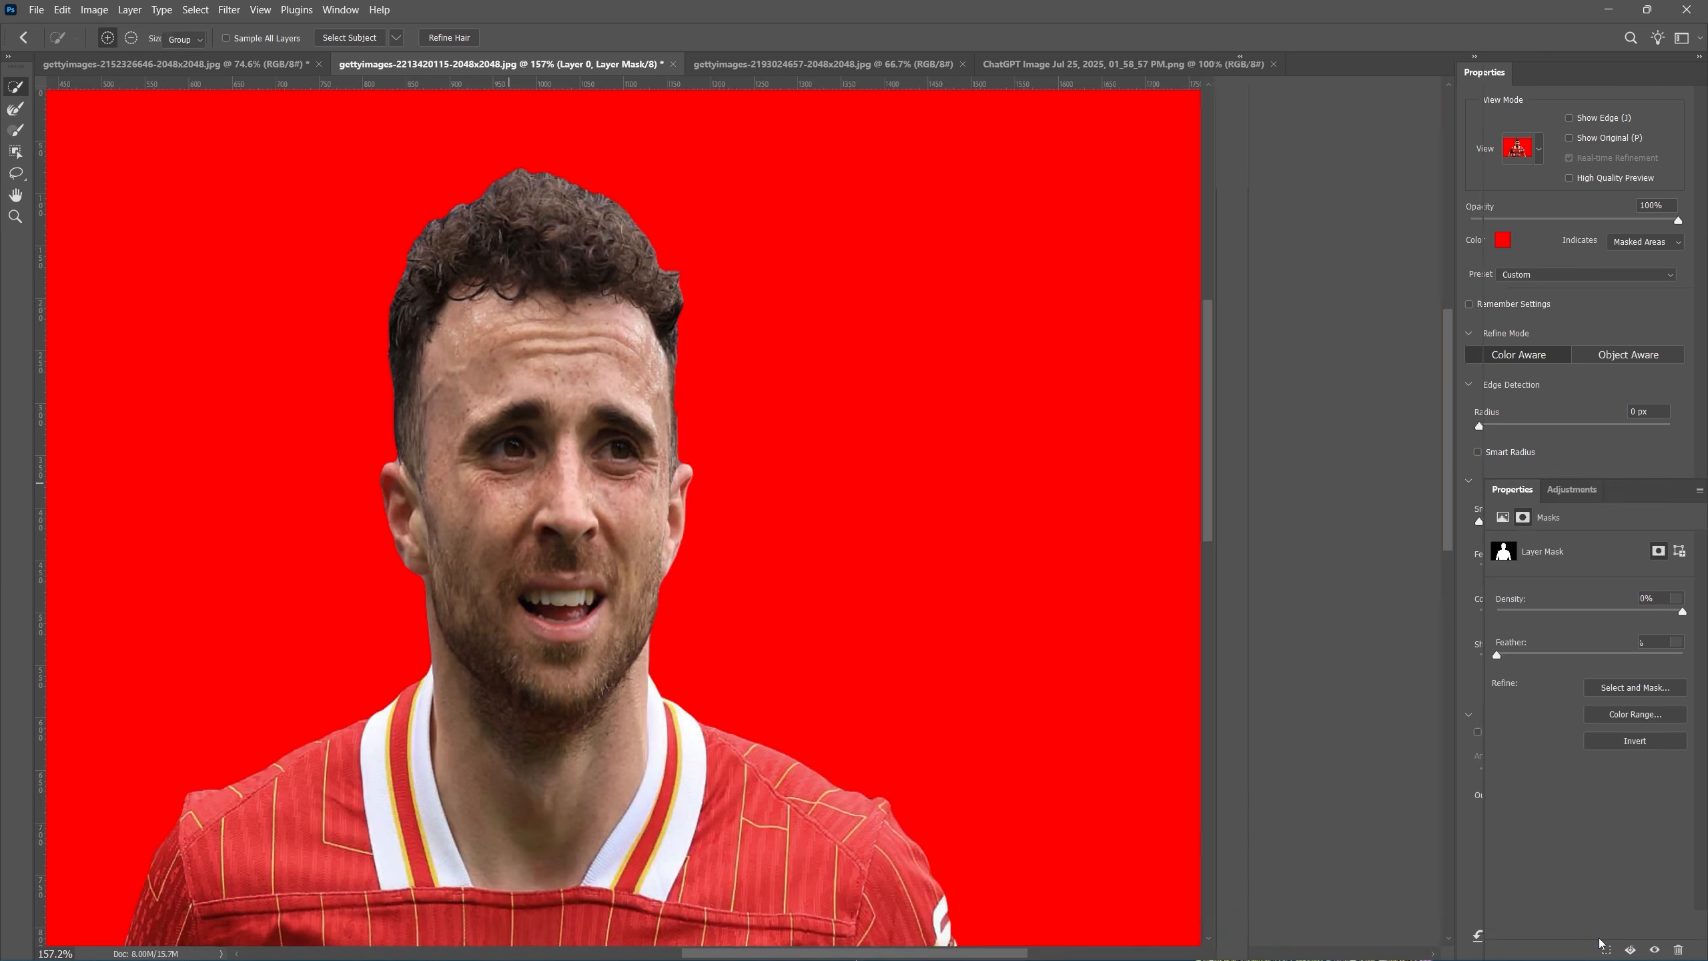
scroll(1052, 539, down, 5)
scroll(945, 504, up, 5)
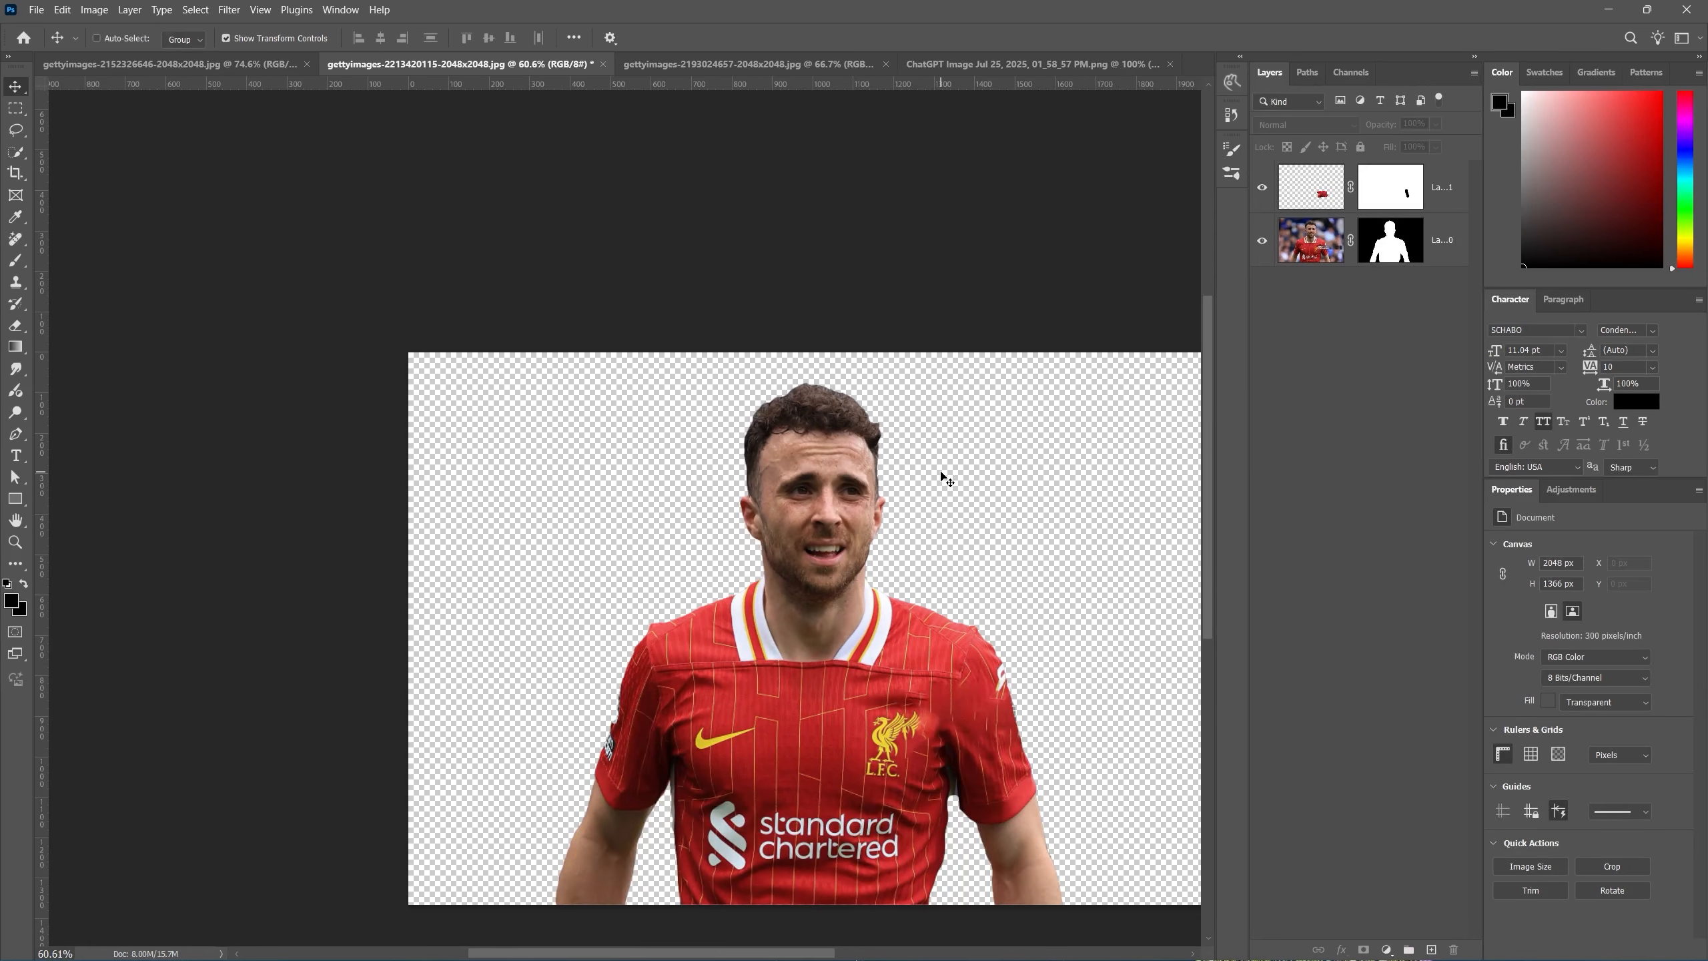
Export the cut-out as a transparent PNG named "subject 2" in the "all files" folder at 100% scale
click(1311, 240)
click(1300, 374)
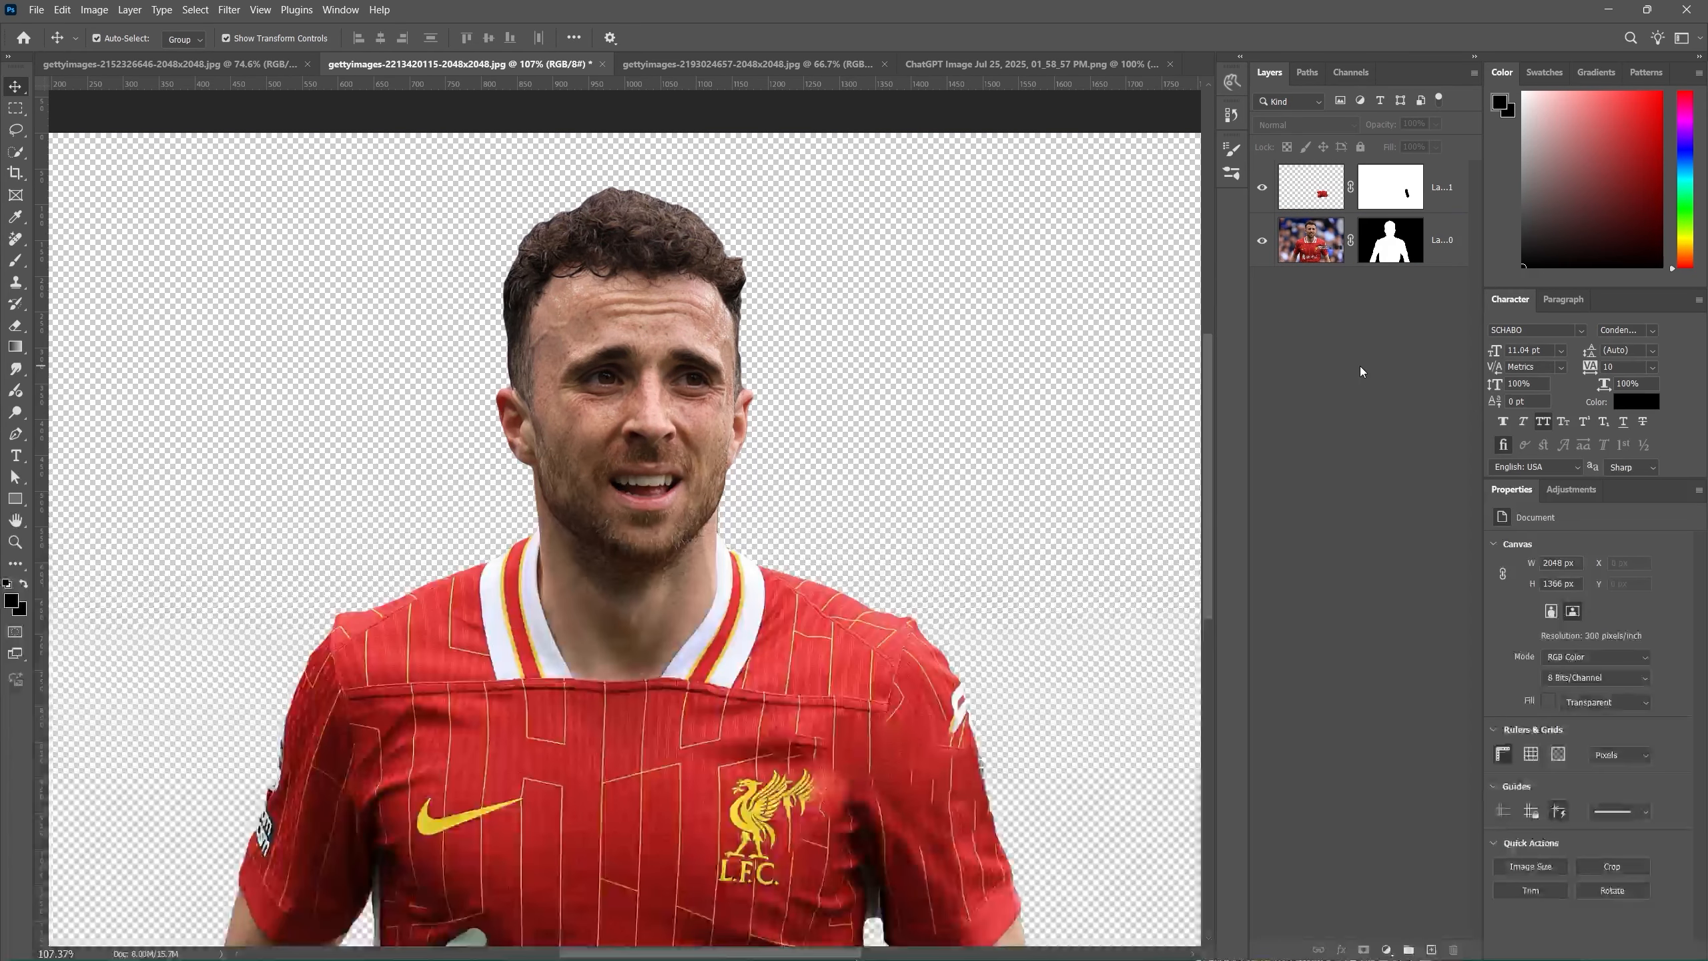
key(ctrl+alt+shift+w)
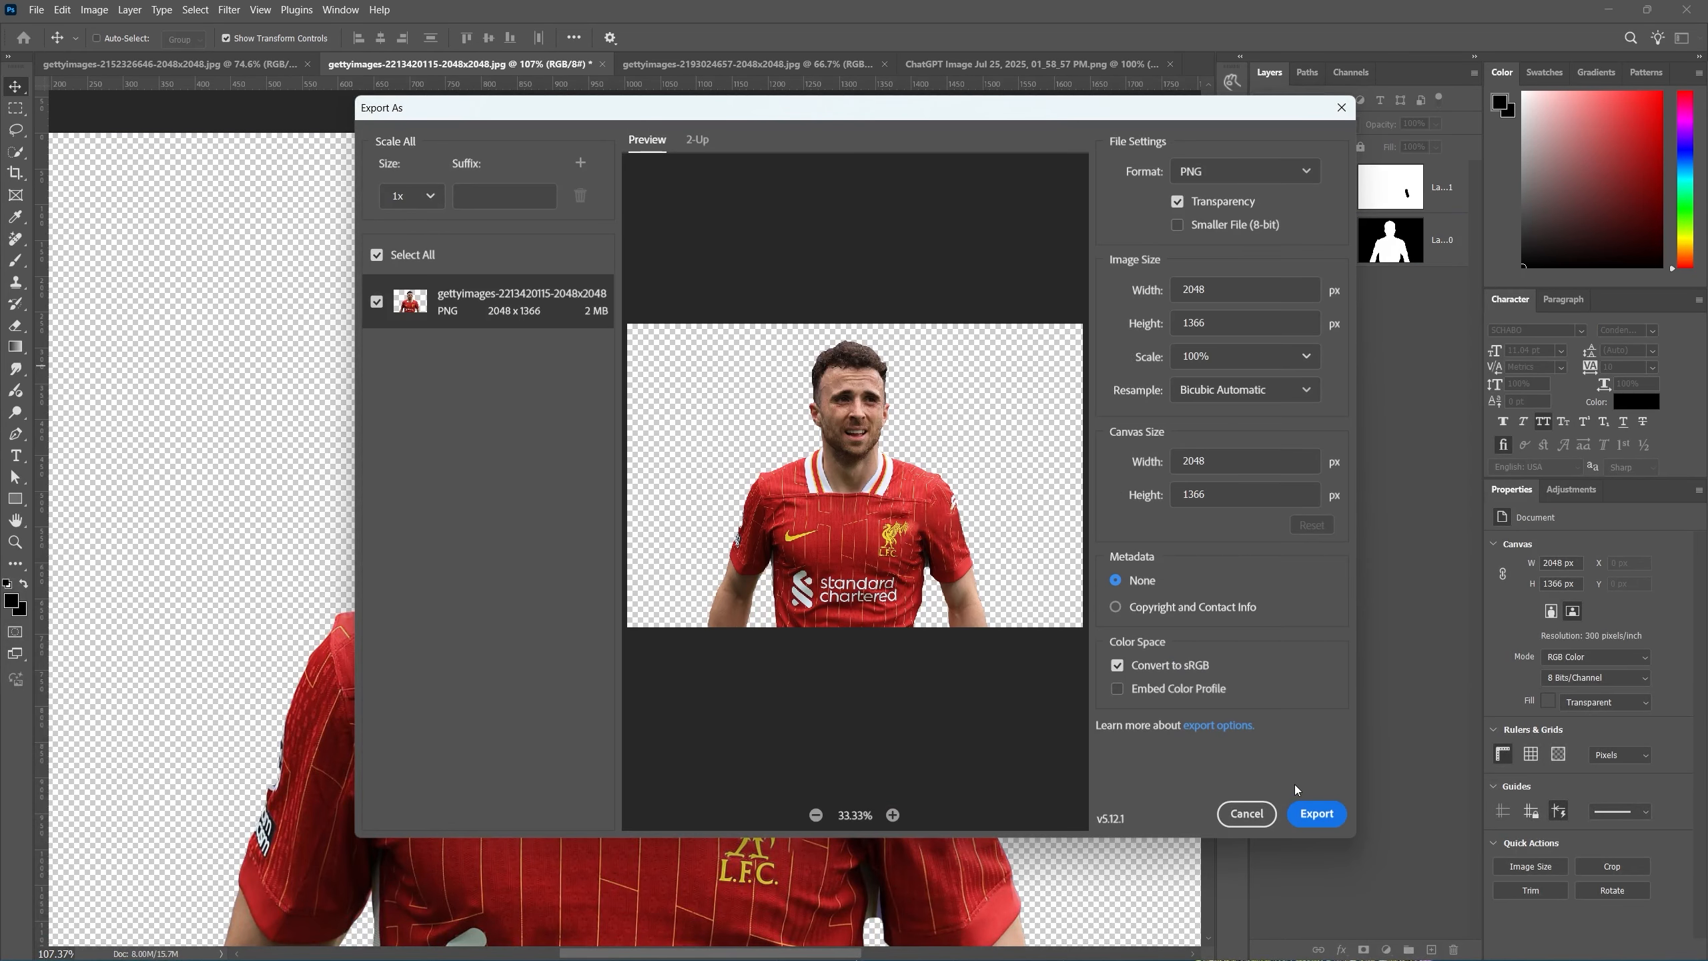
click(1305, 810)
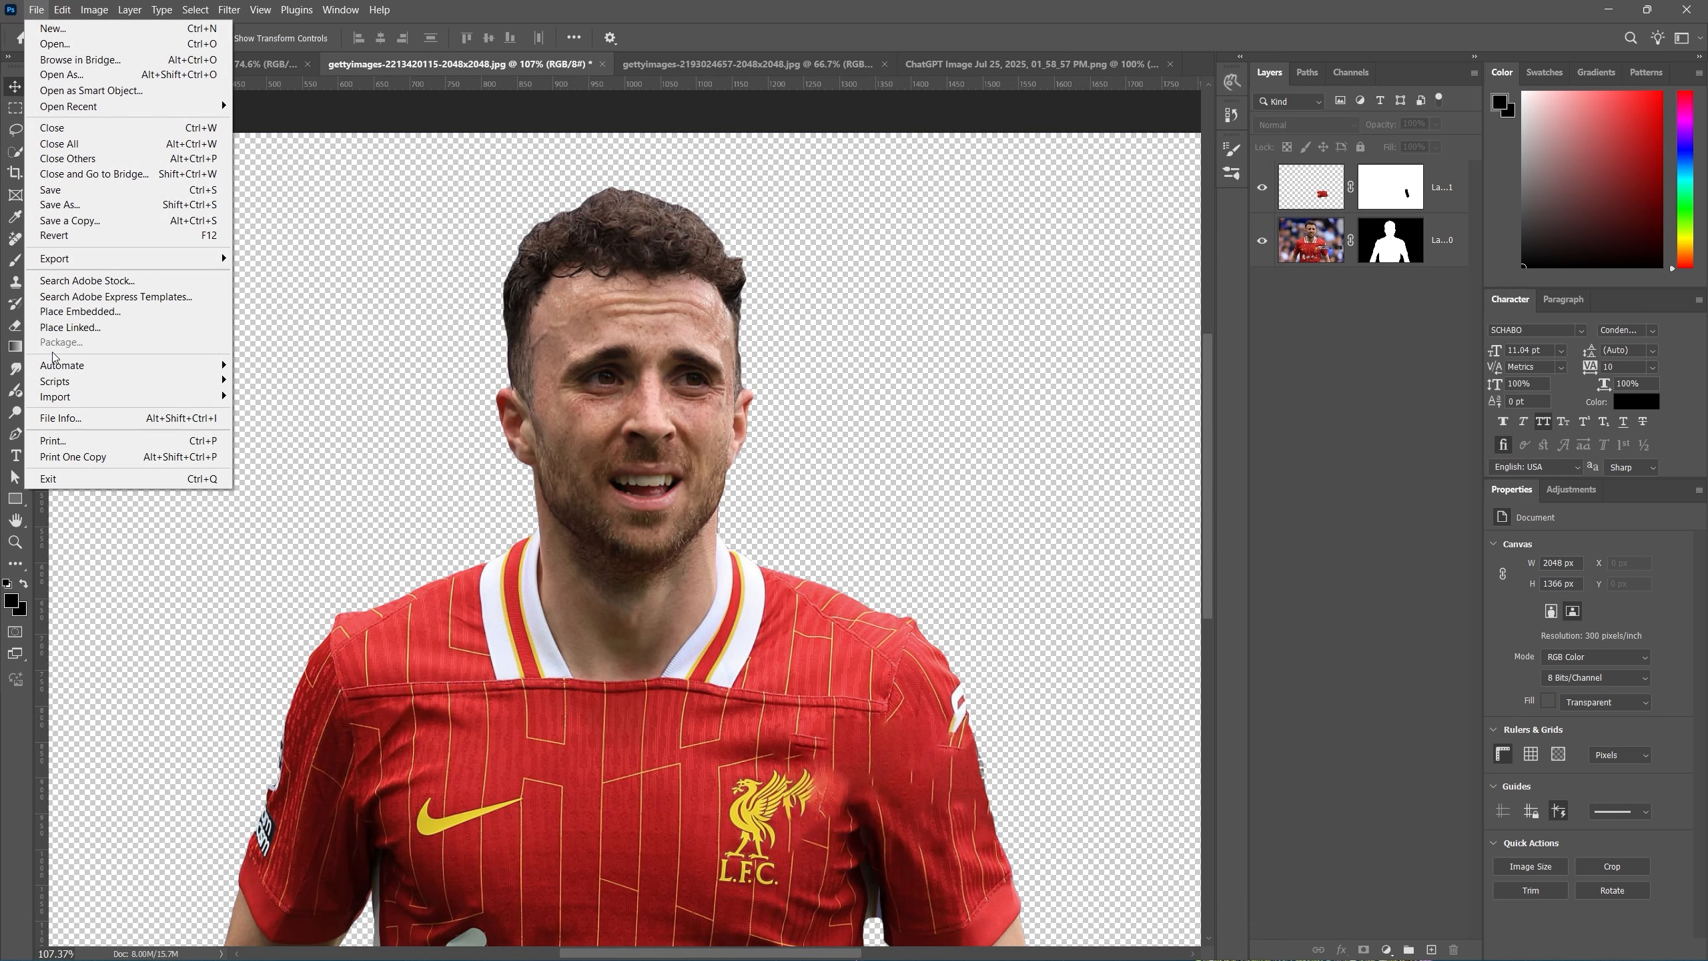
mouse_move(68, 268)
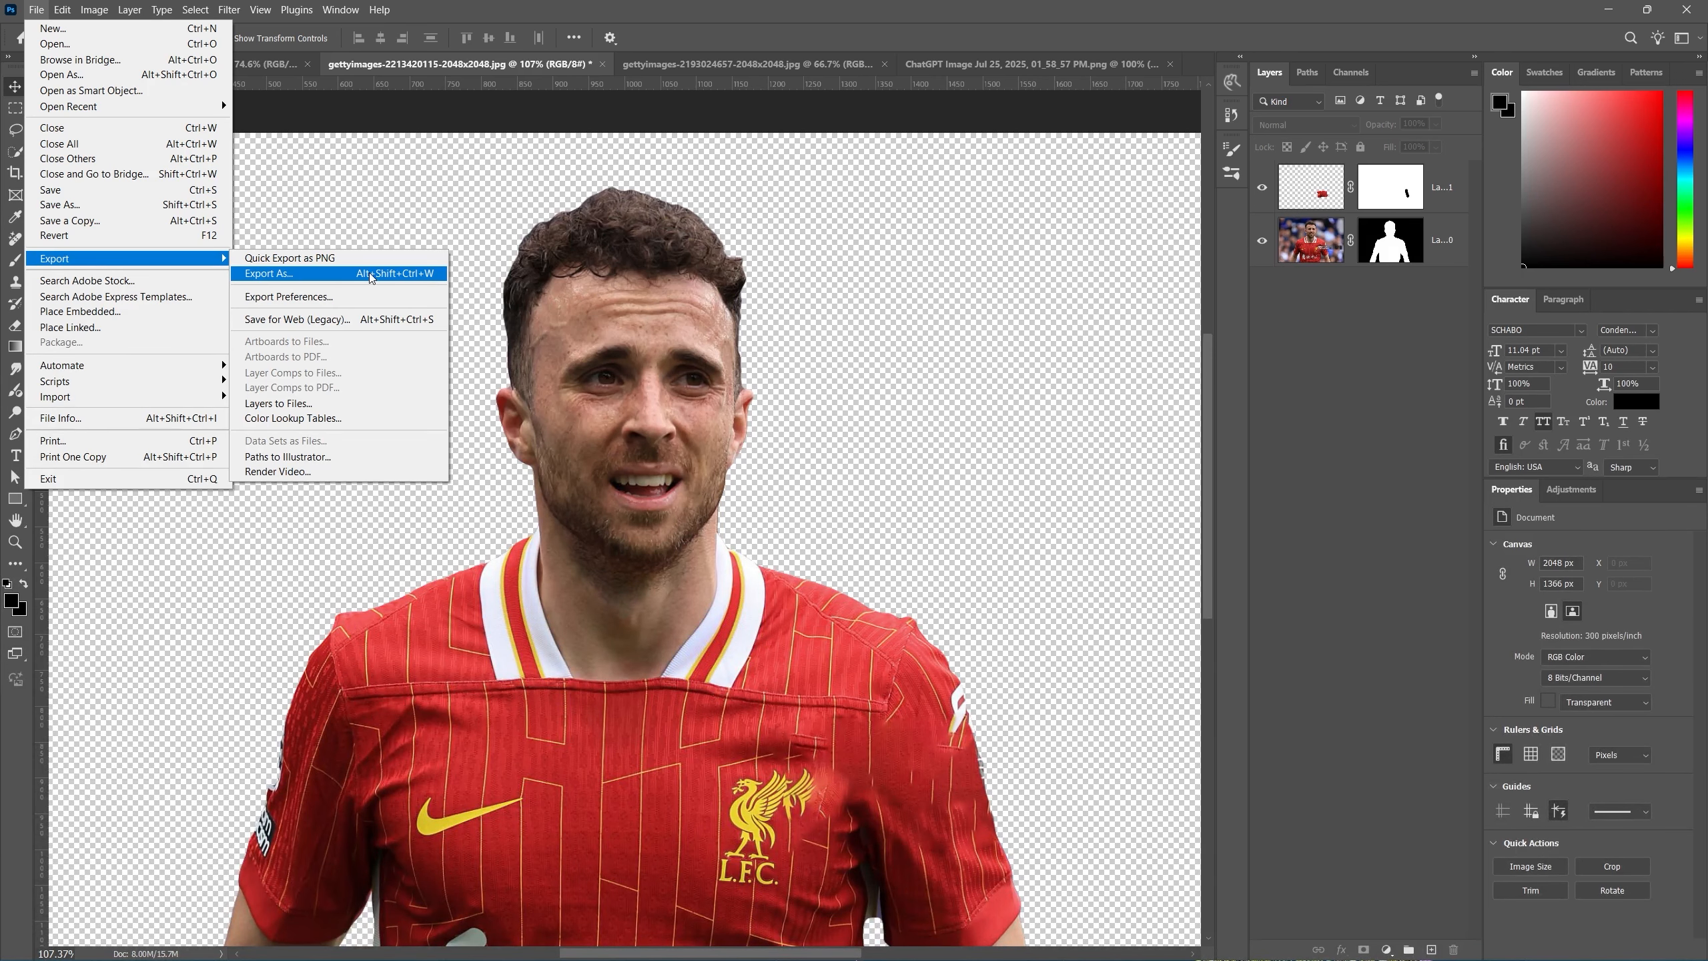
click(283, 273)
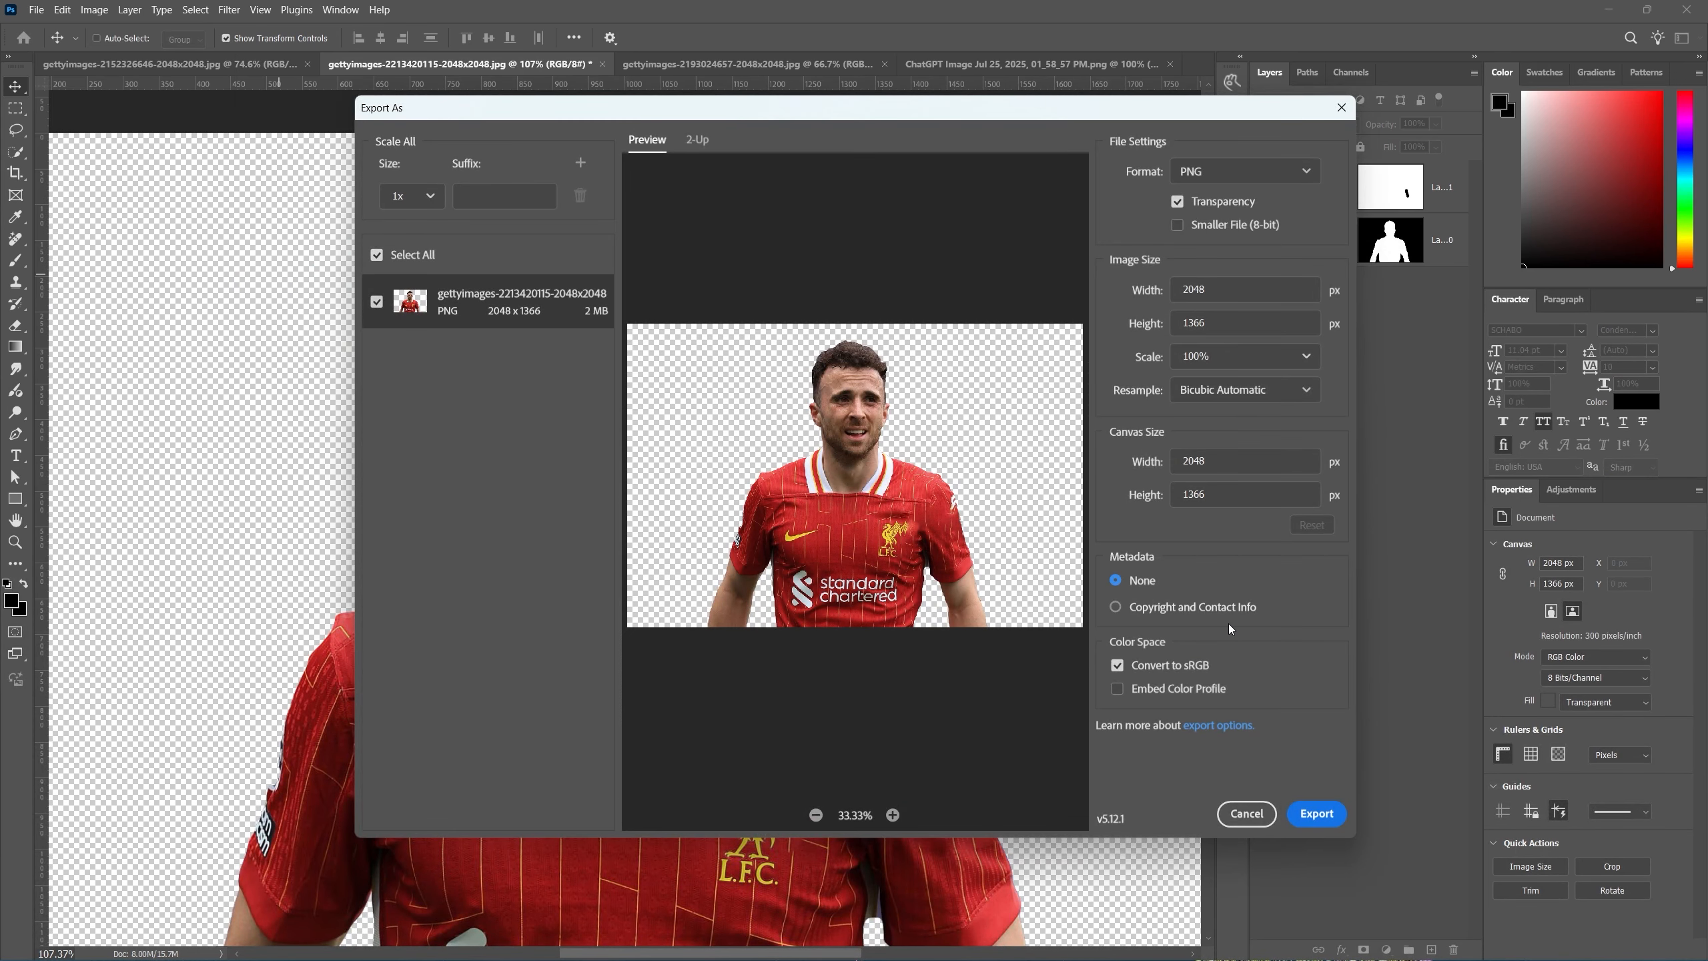
click(1315, 813)
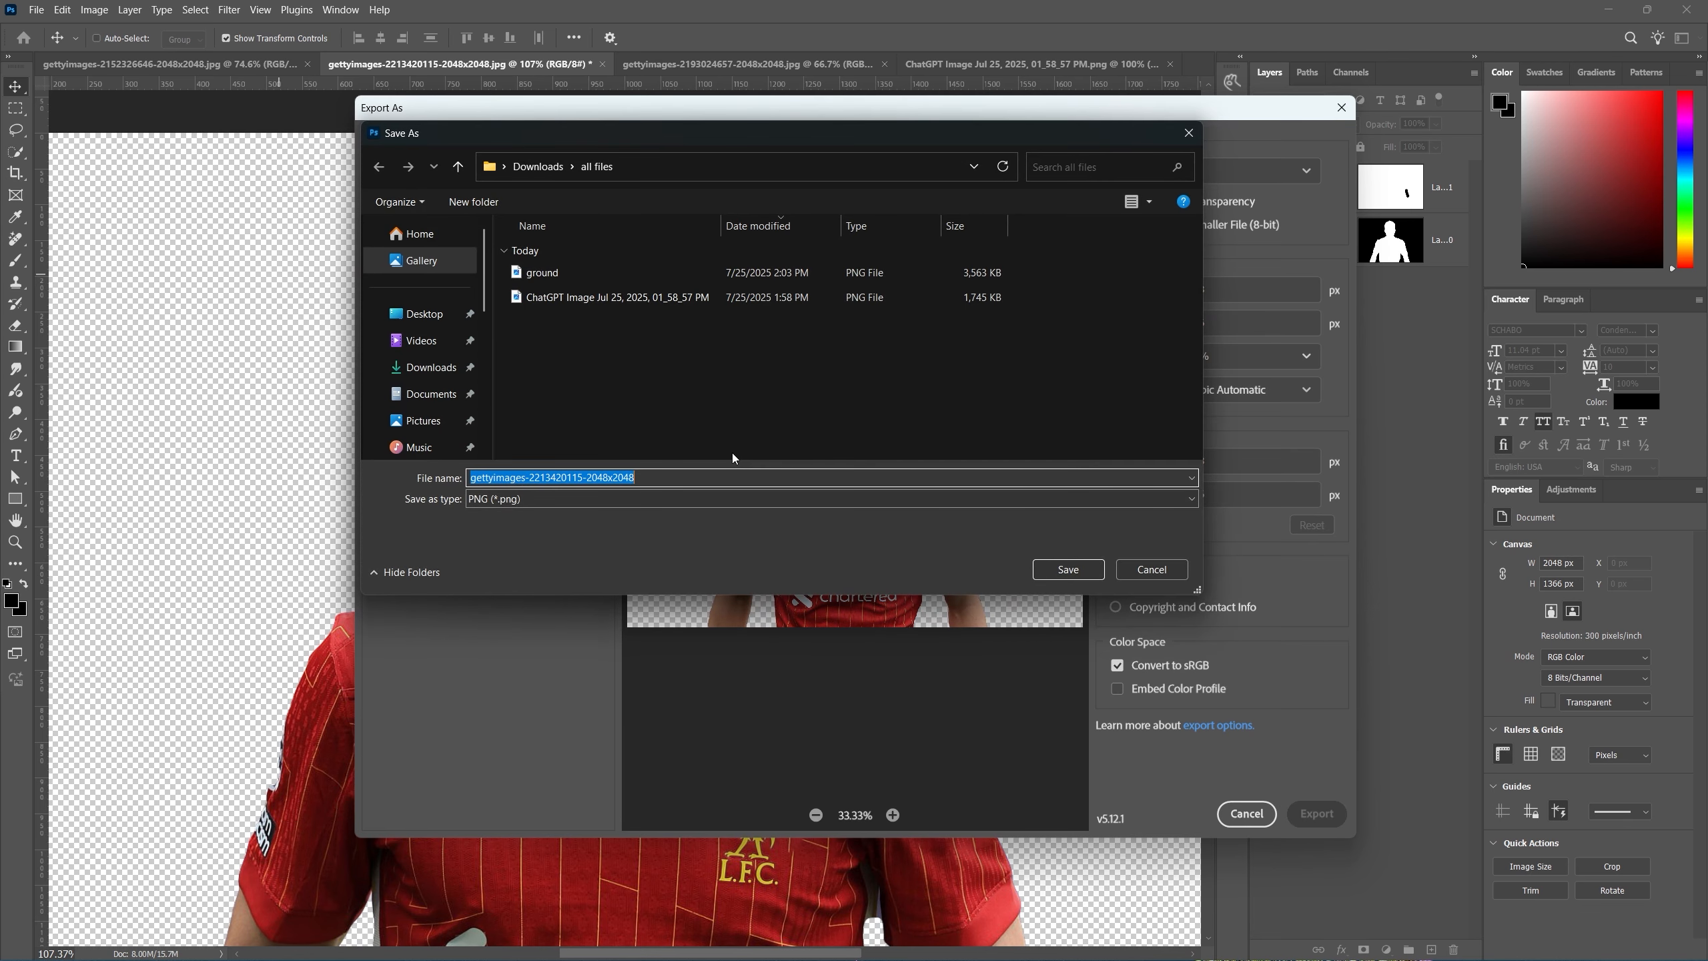
text(subjec)
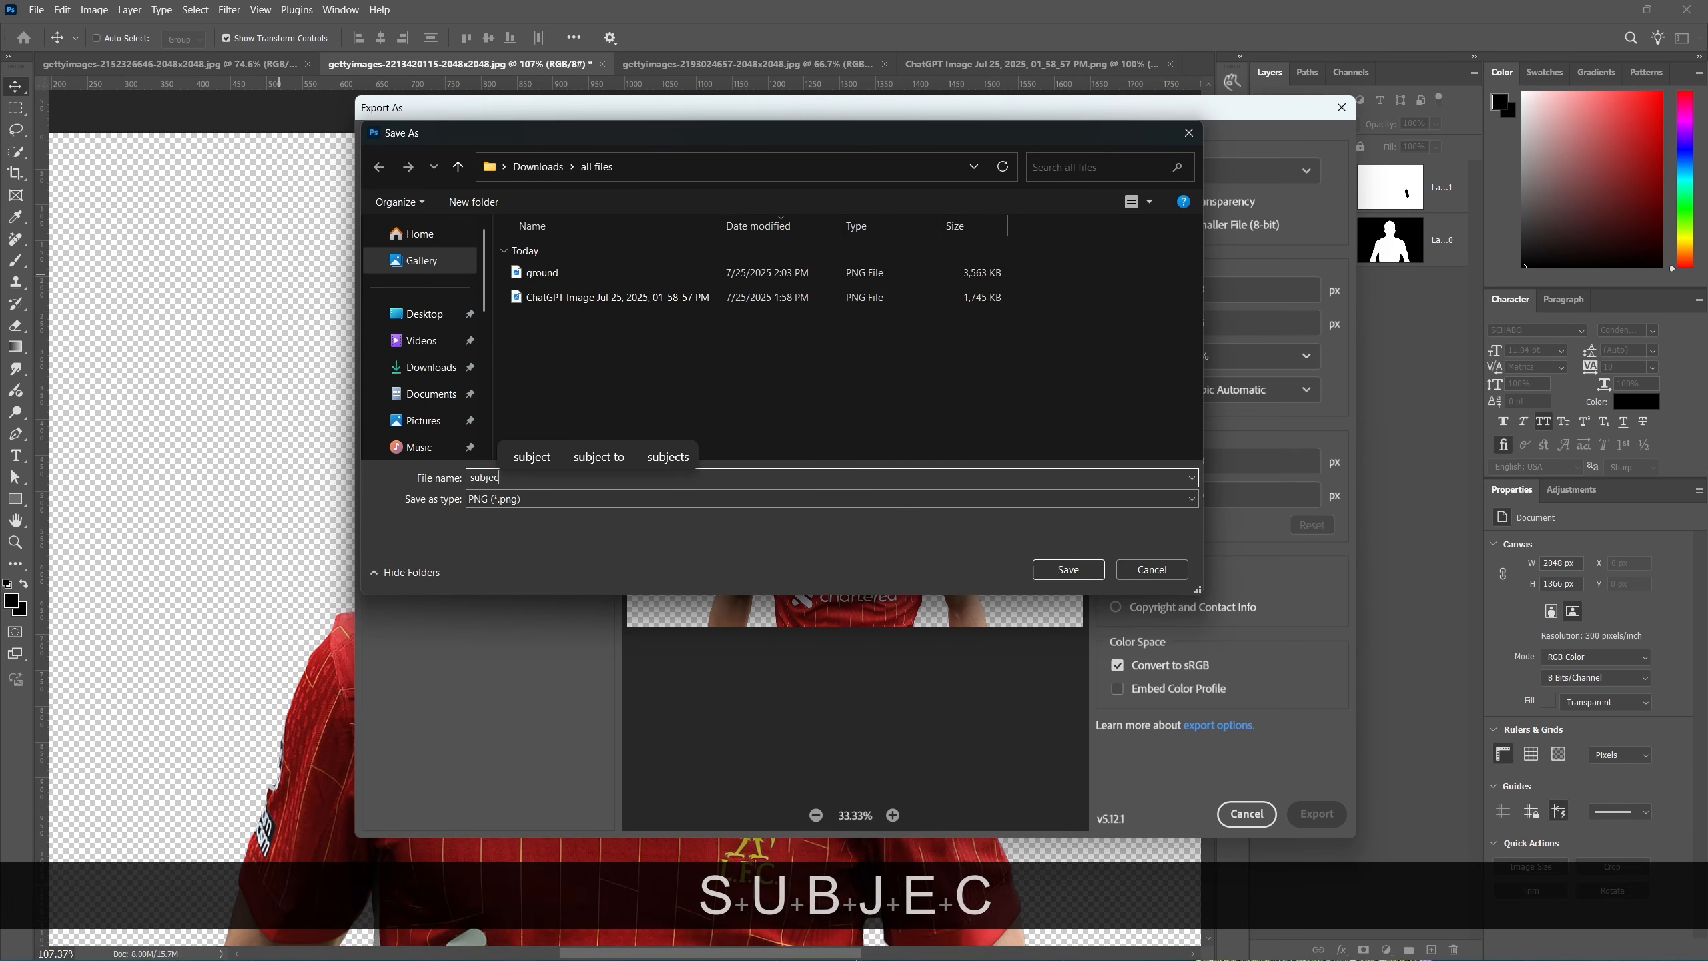
text(t 2)
key(Return)
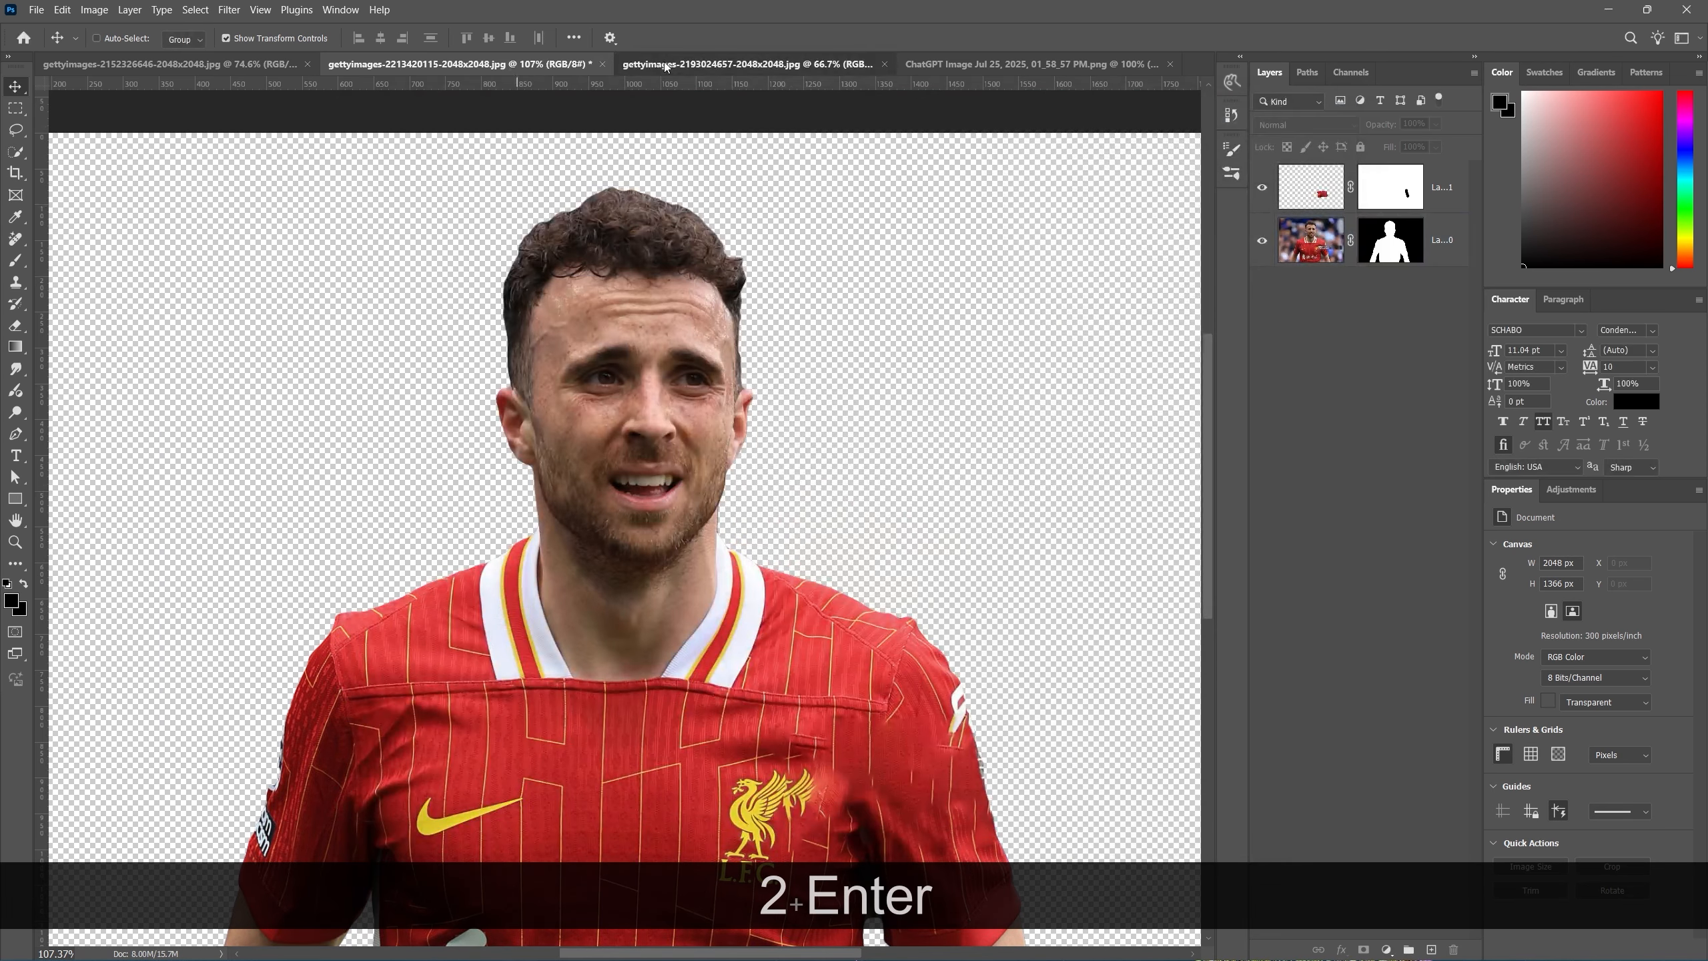
click(666, 64)
scroll(568, 296, down, 2)
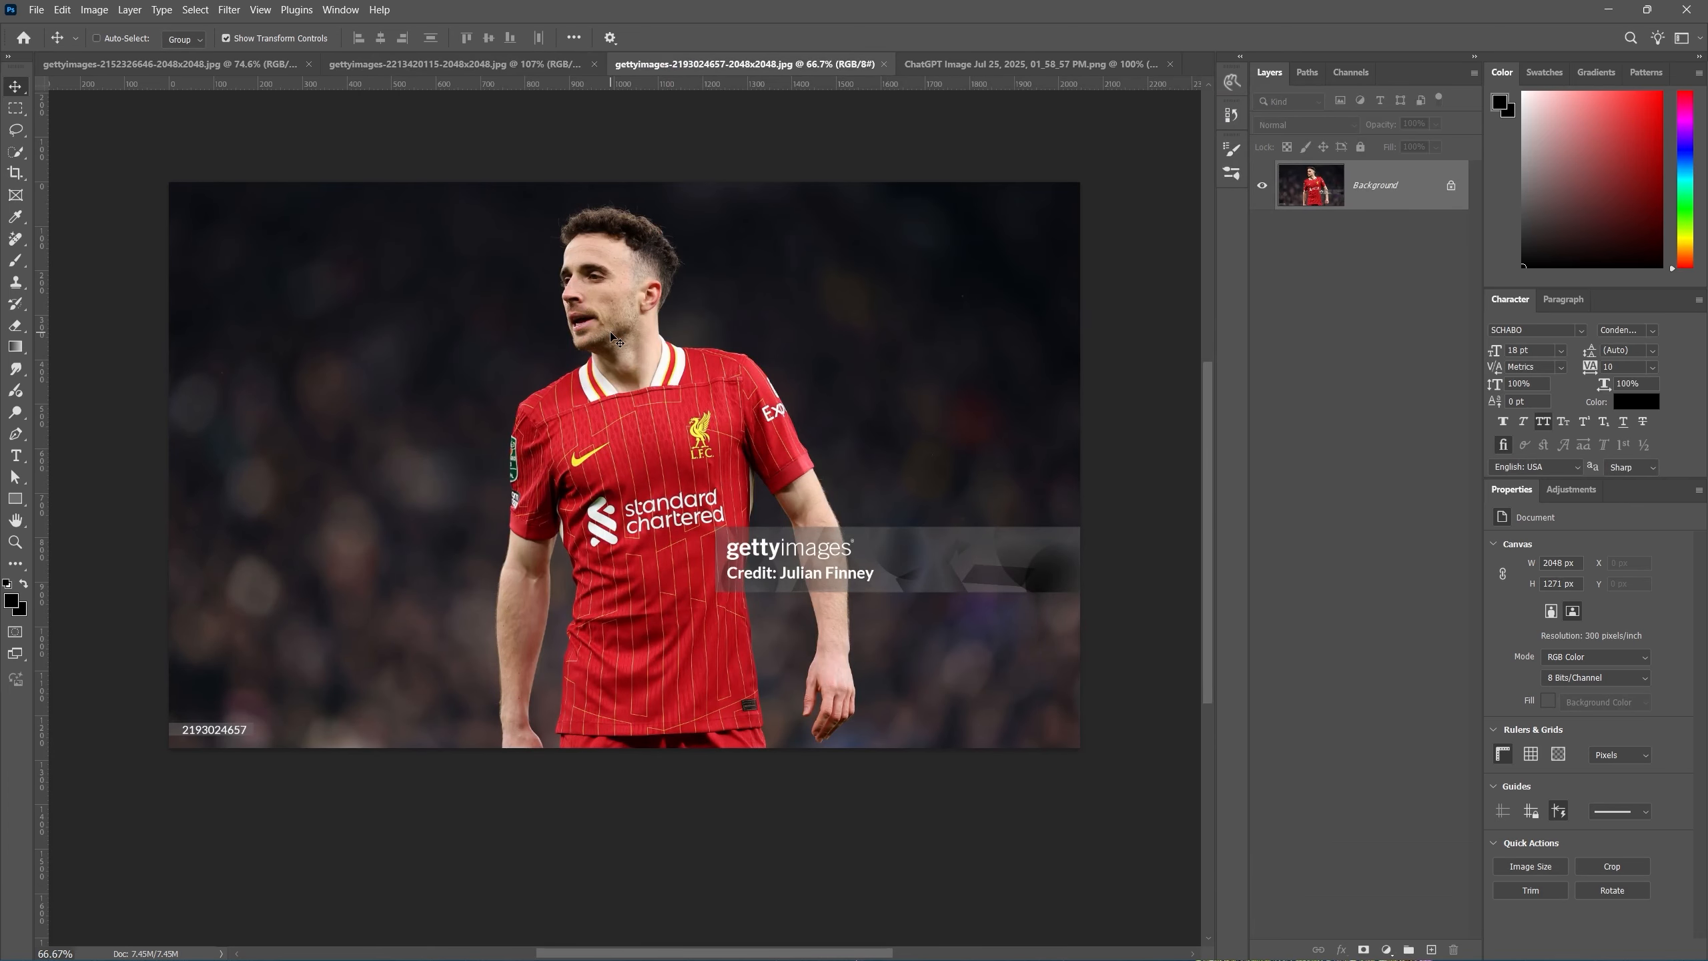
scroll(625, 346, up, 2)
click(1449, 187)
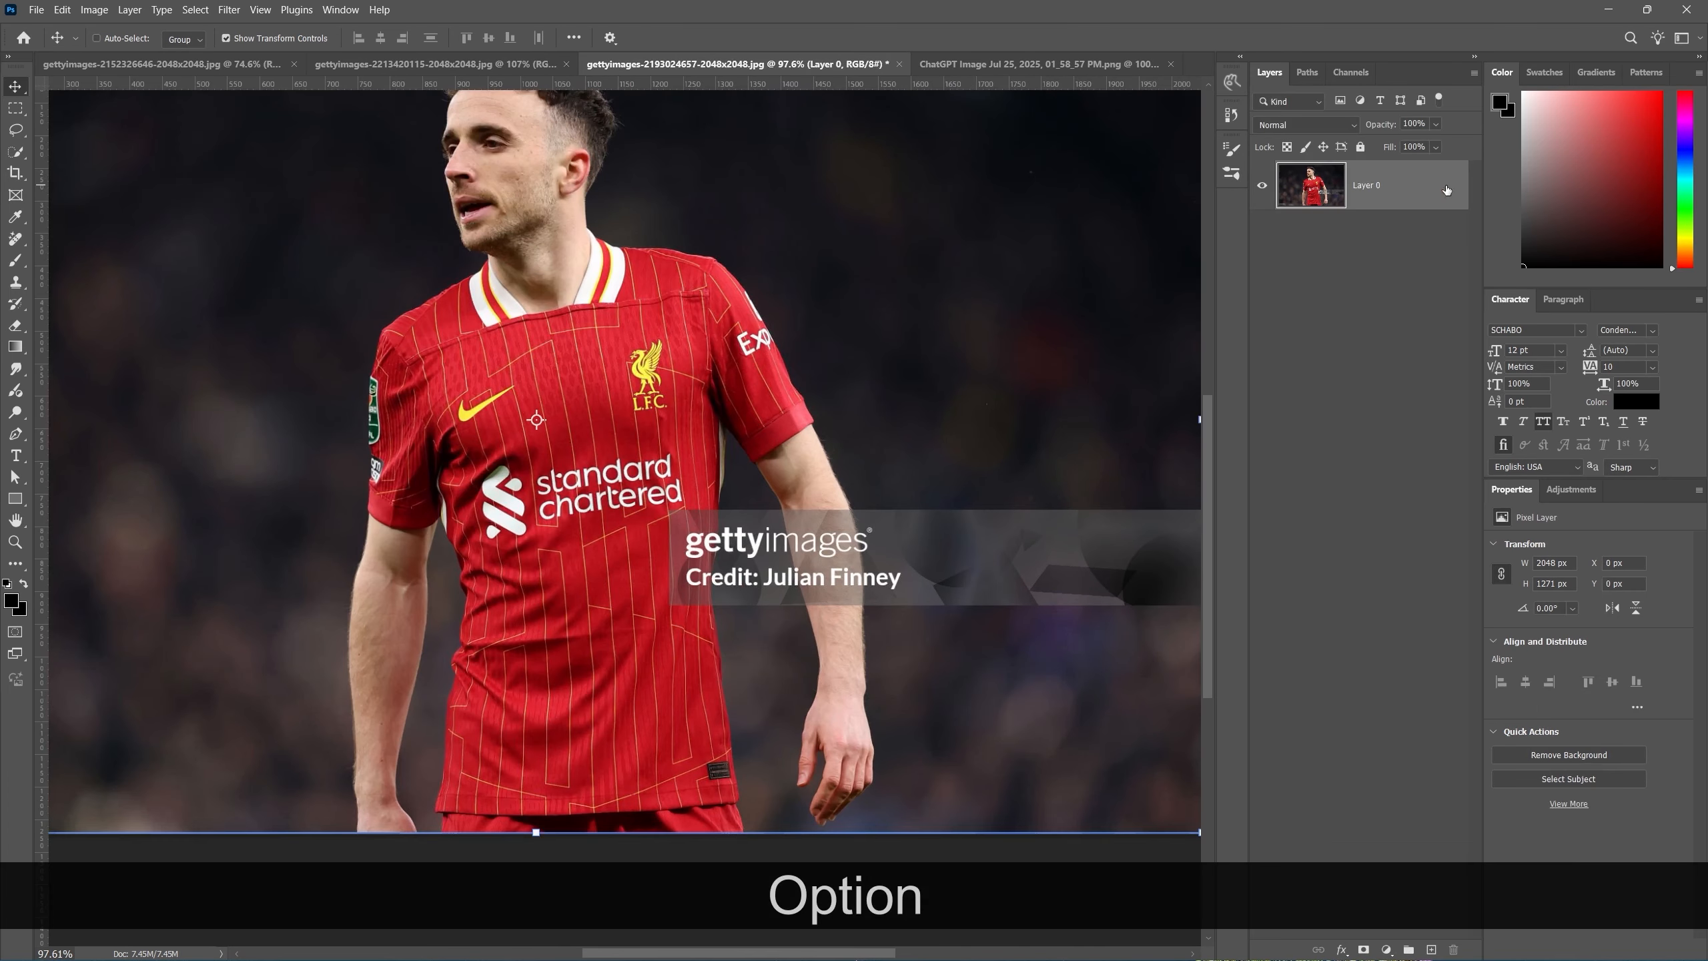
Select the player with Select Subject and hide the background by adding a layer mask from the selection
click(13, 153)
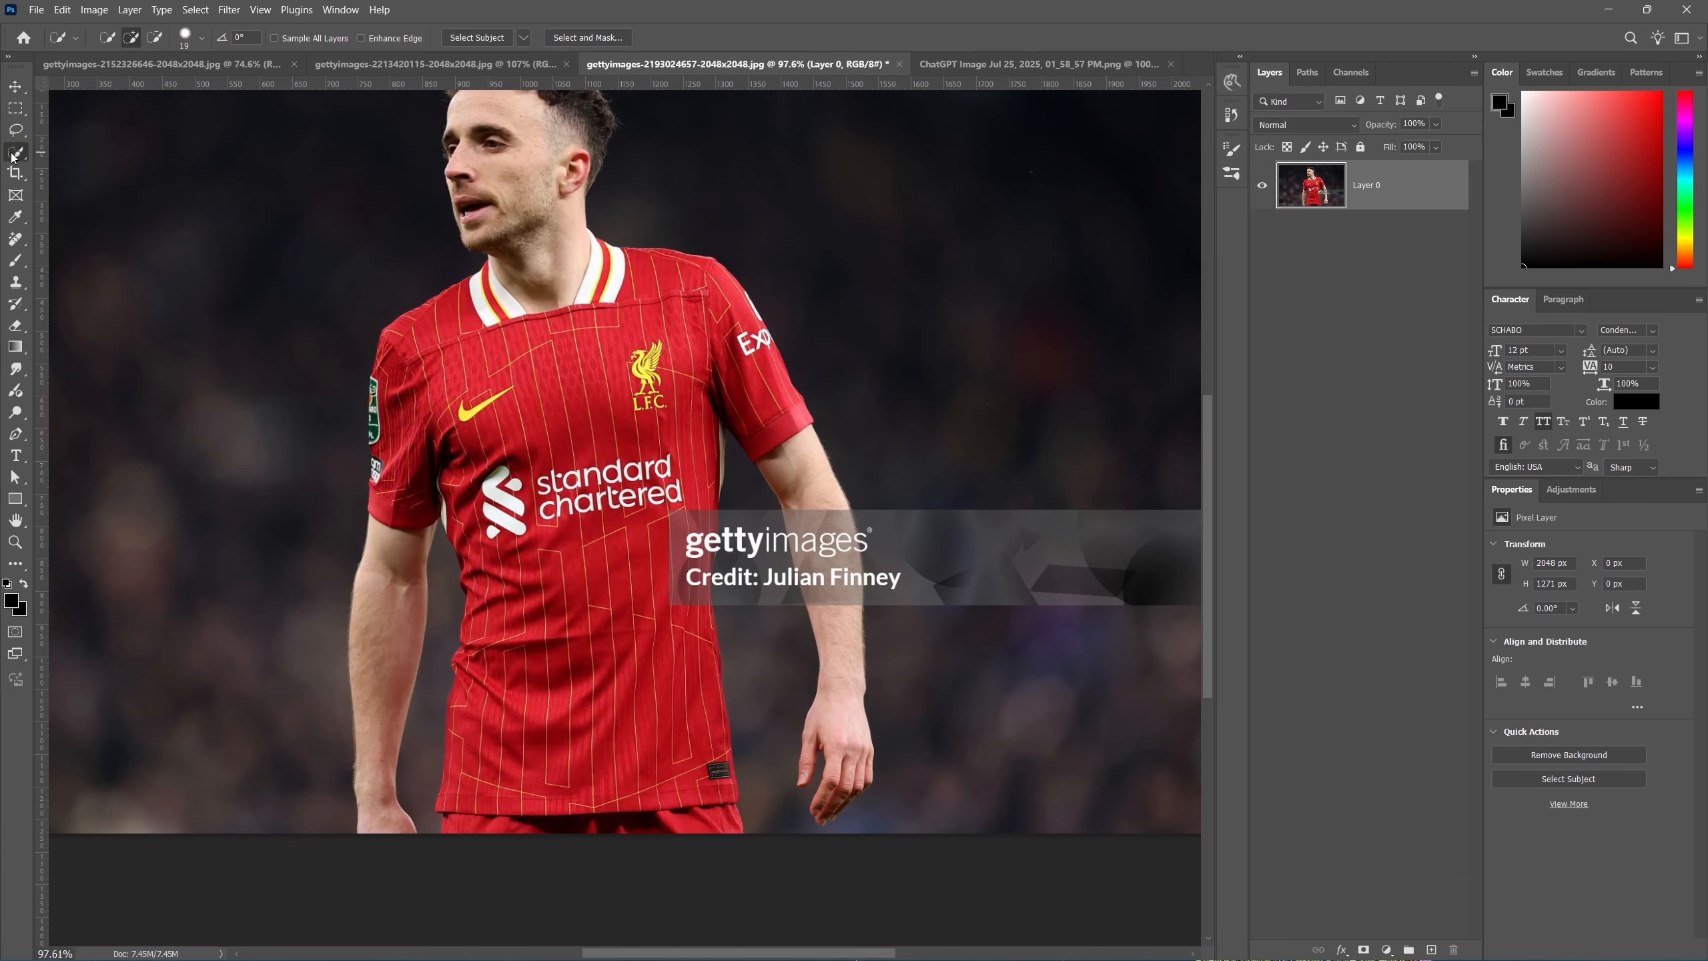
click(489, 38)
key(alt)
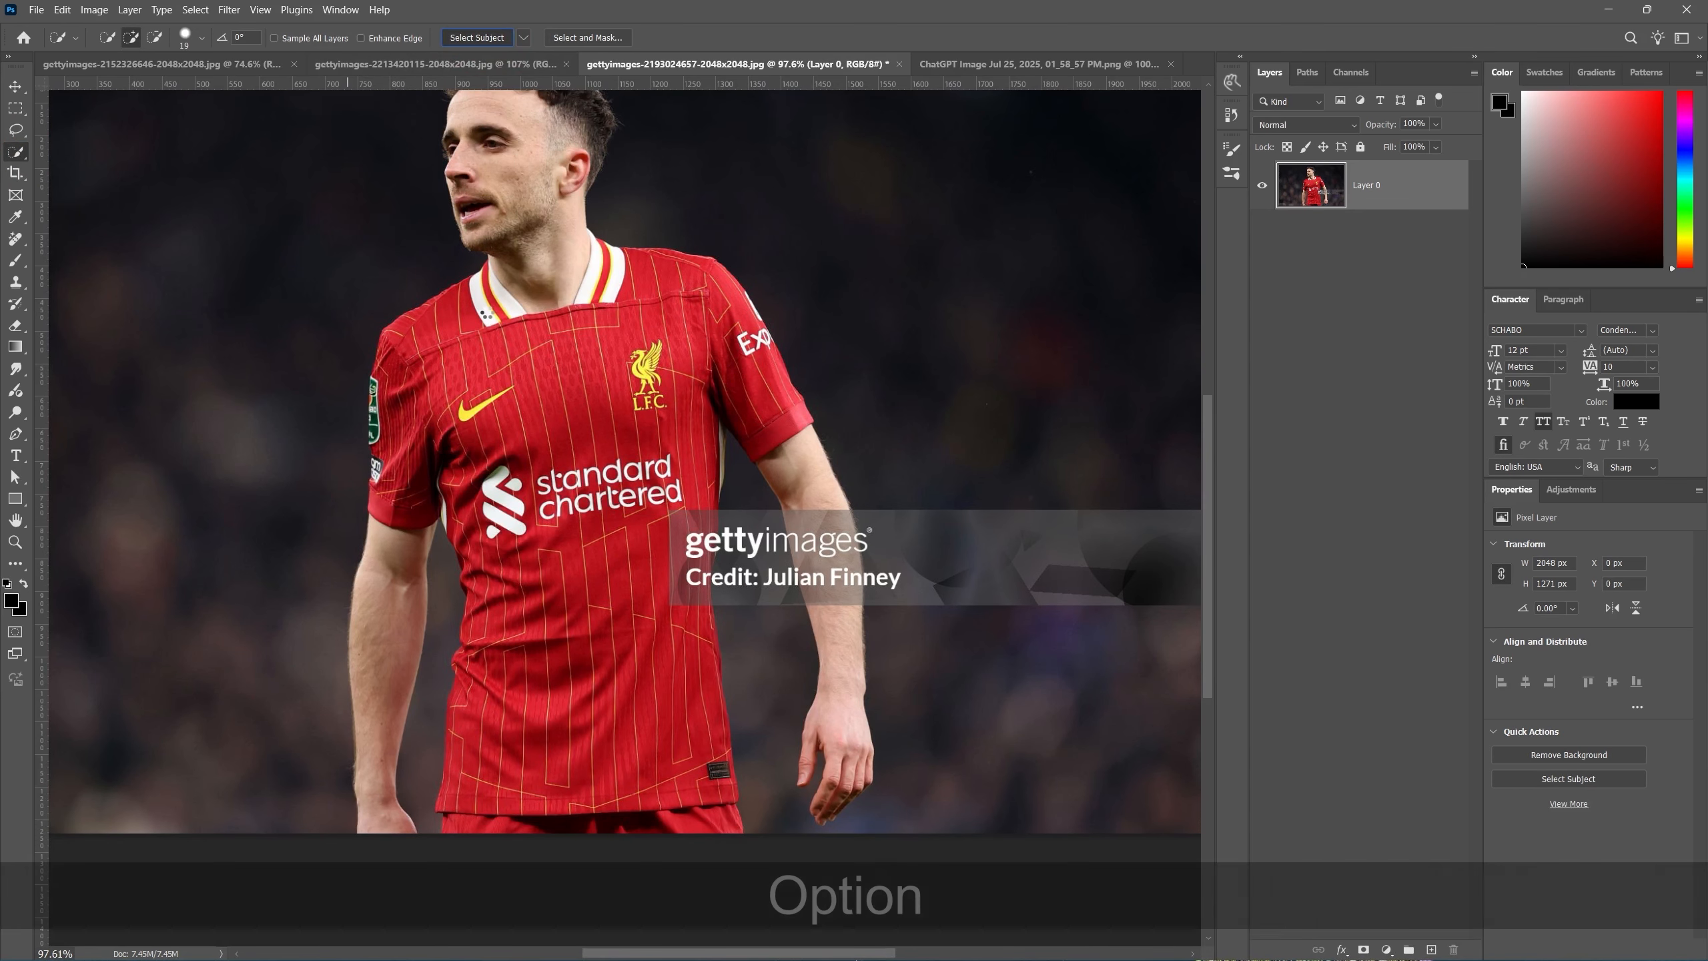
scroll(459, 232, down, 2)
scroll(459, 232, up, 2)
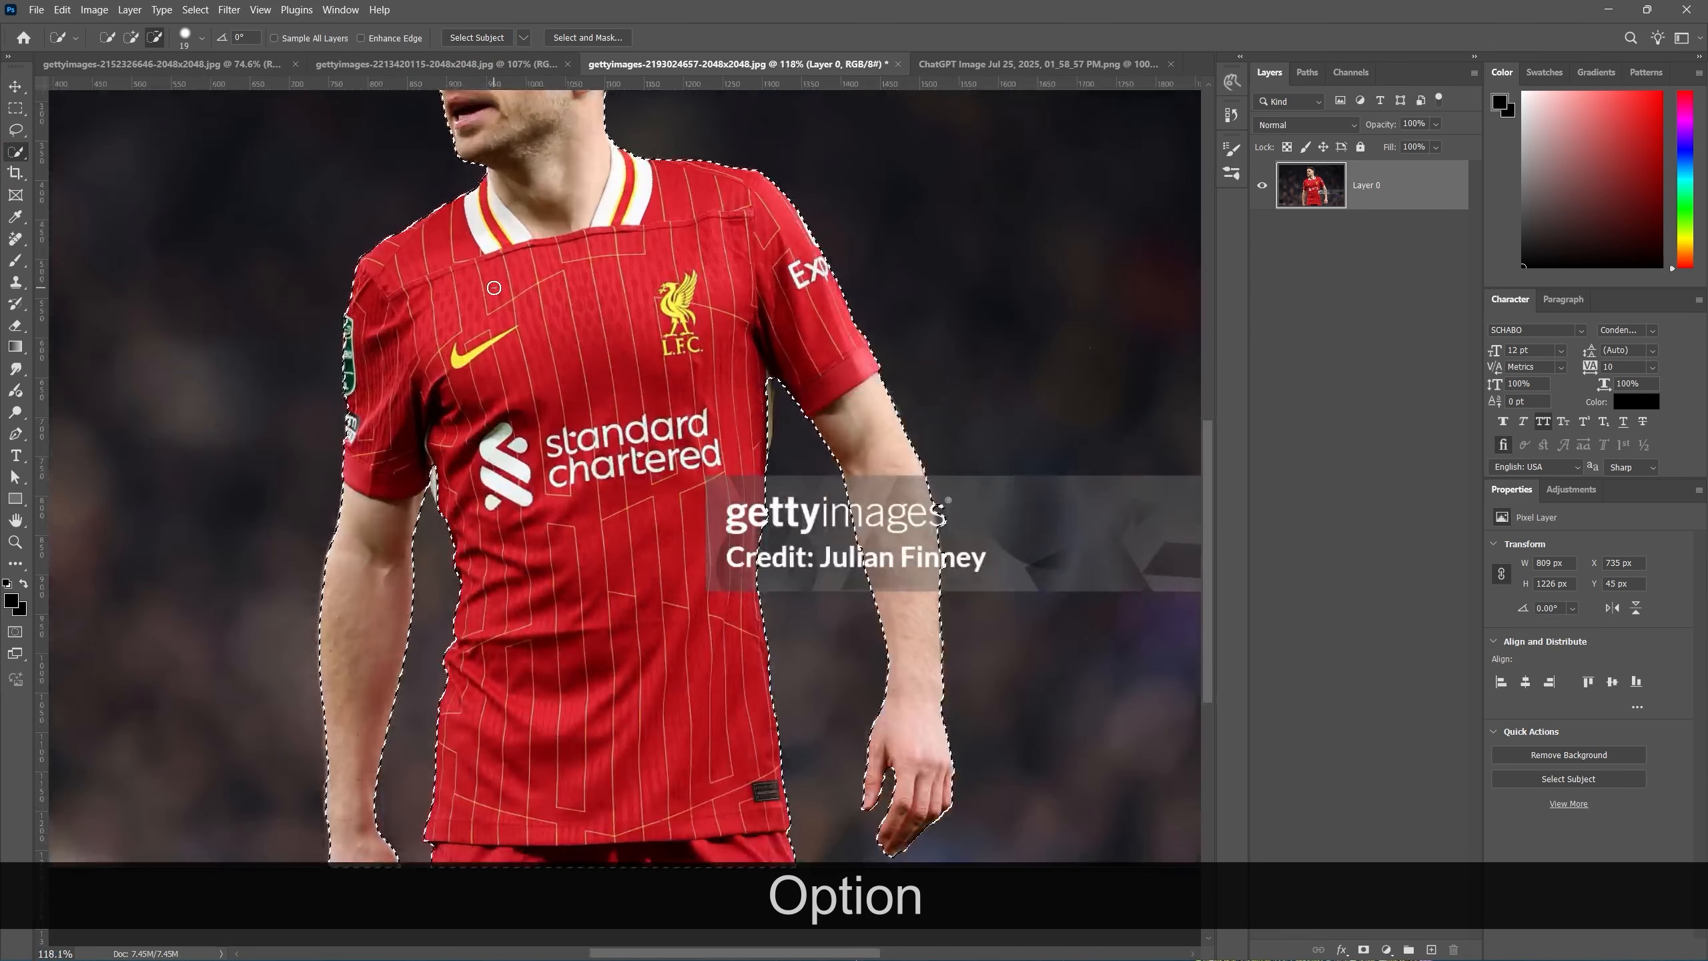
scroll(460, 231, down, 5)
key(space)
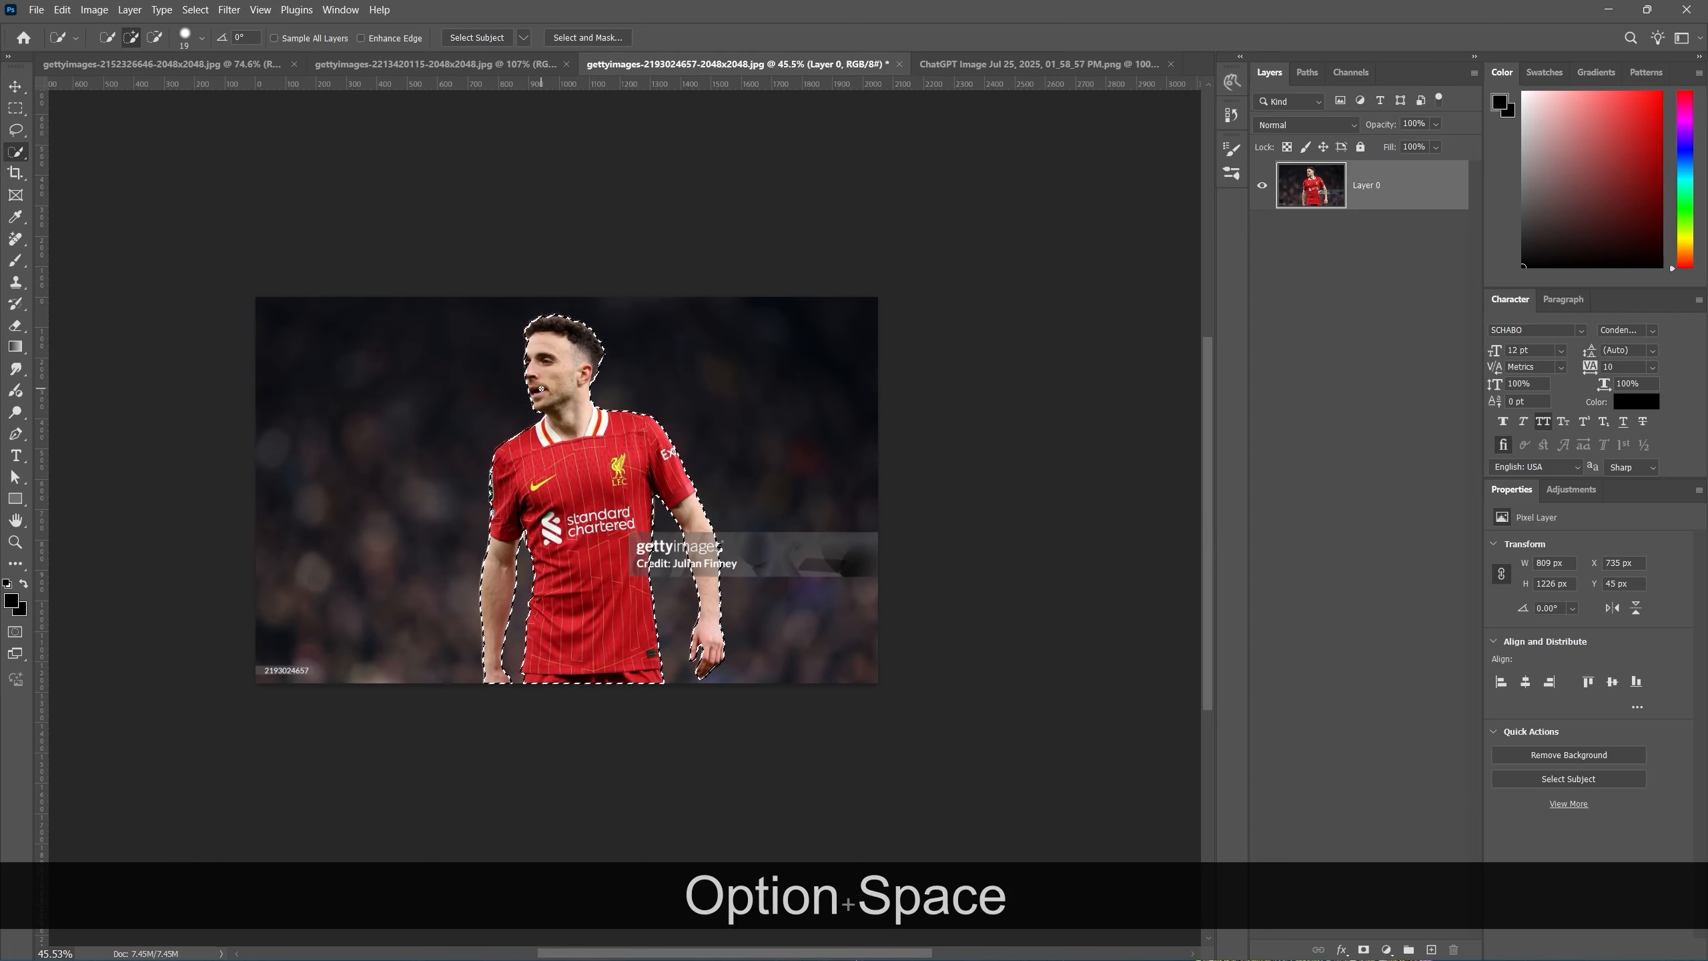
key(alt)
scroll(459, 232, up, 4)
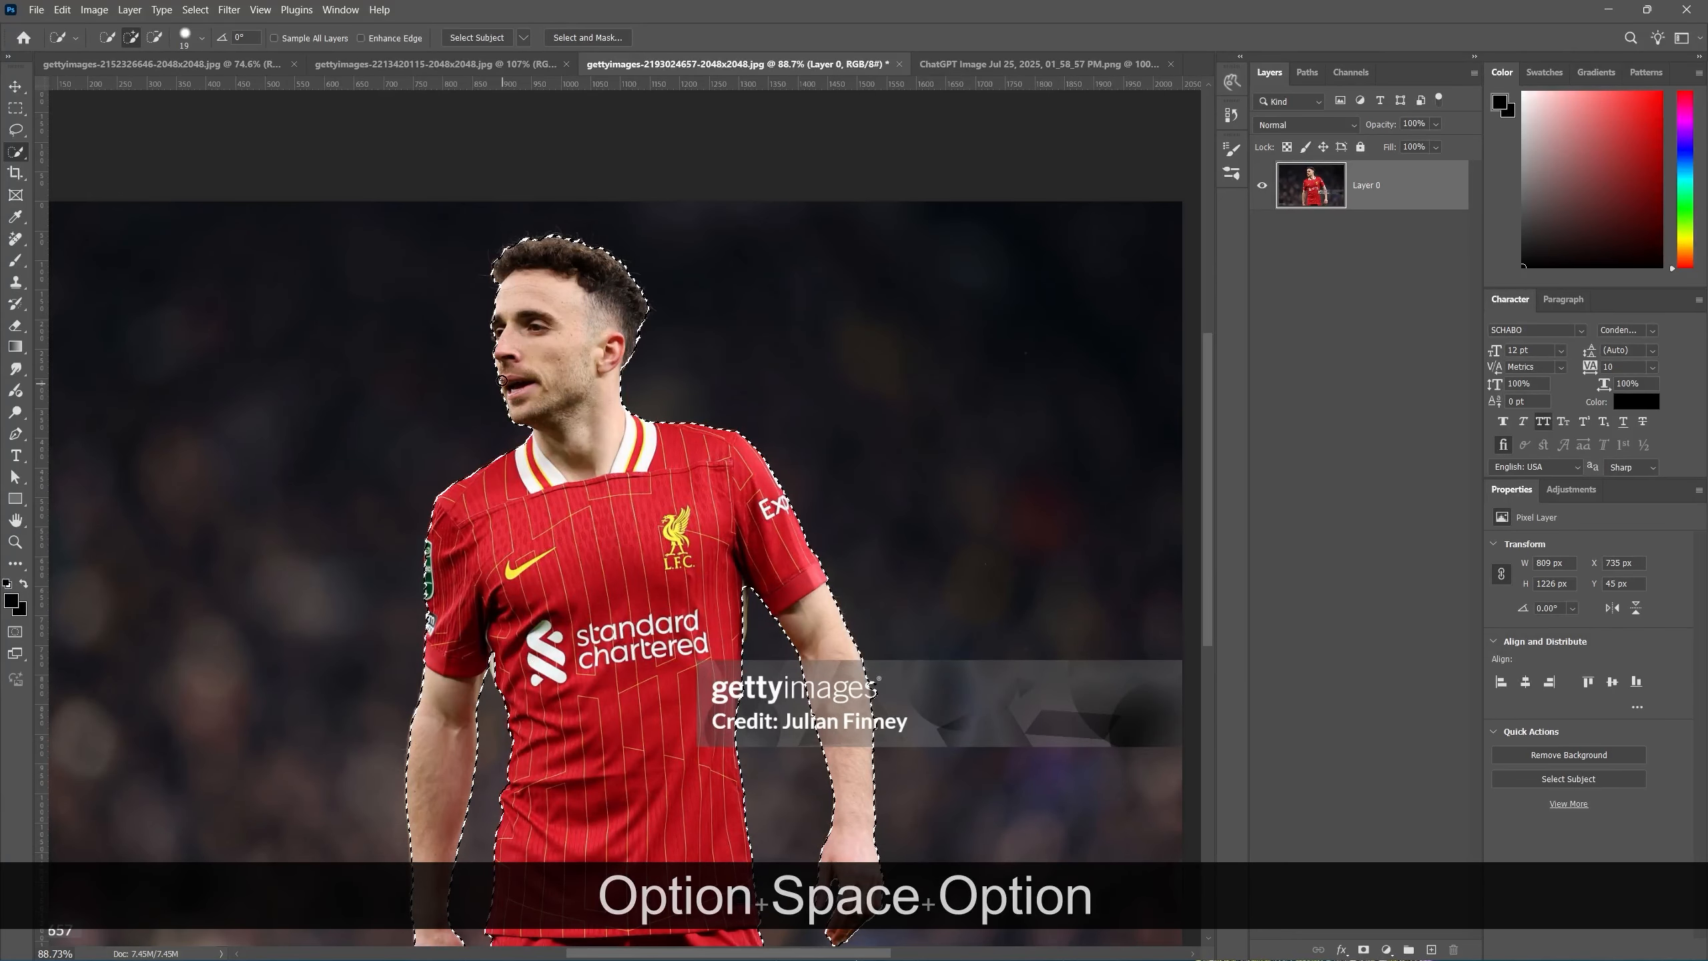
click(1361, 948)
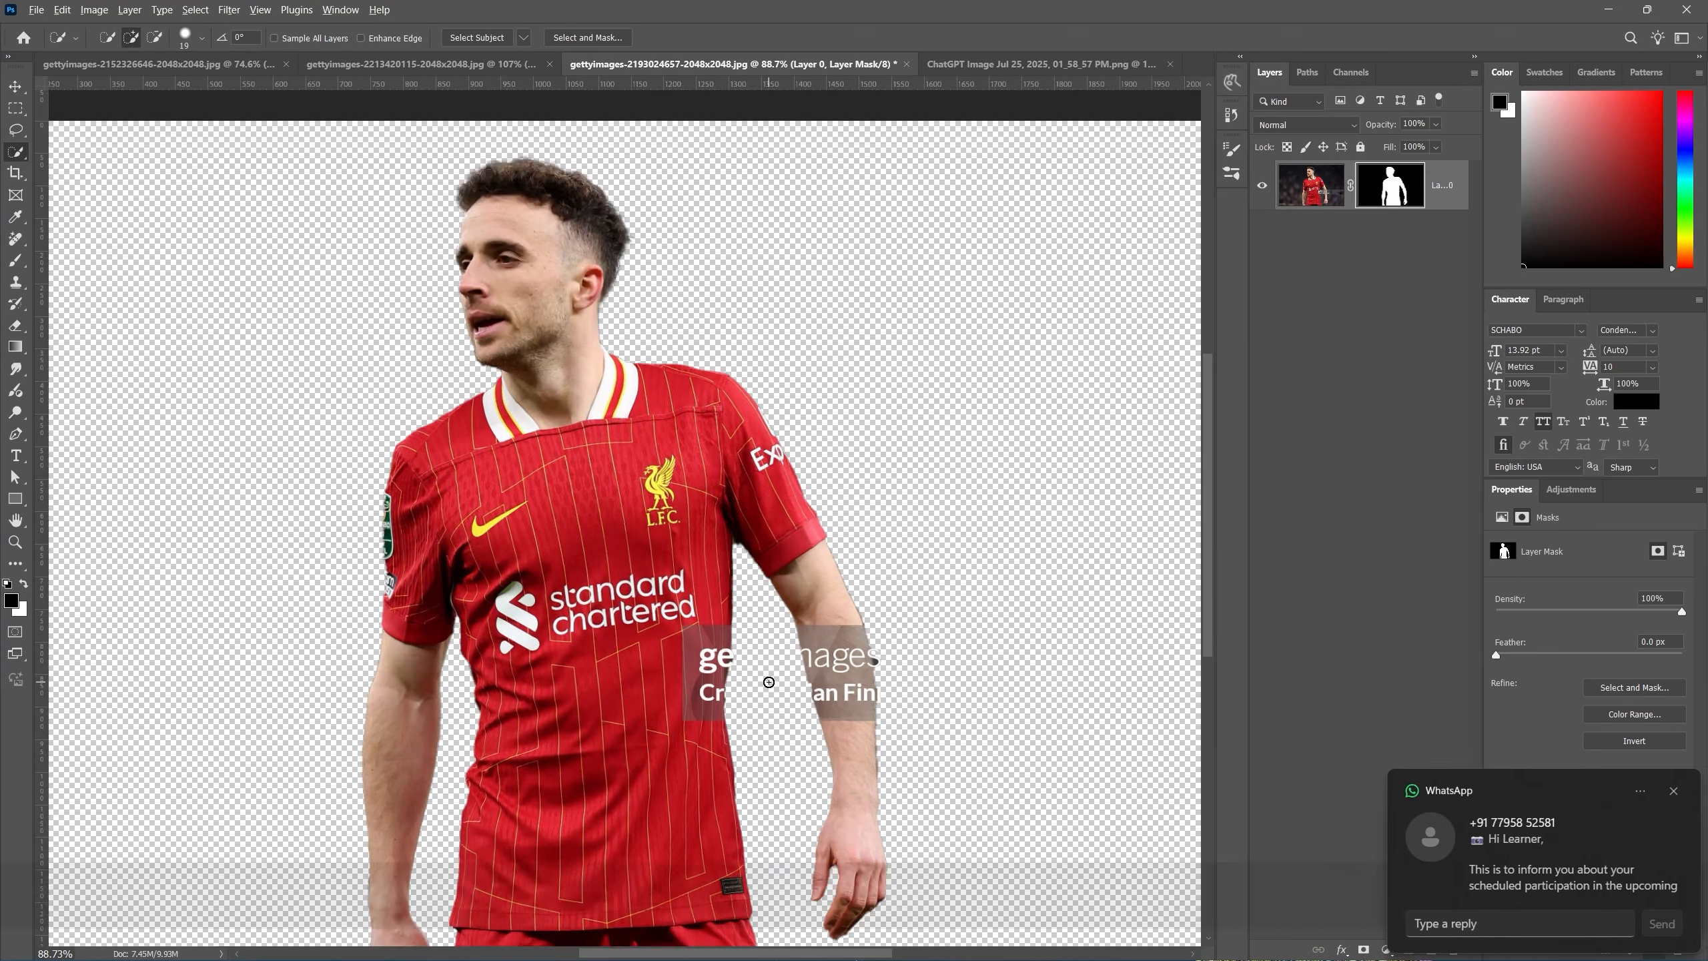
Lasso the watermark on the shirt's side, about 154 × 183 px, and add a new layer above the player
key(alt)
scroll(762, 687, up, 3)
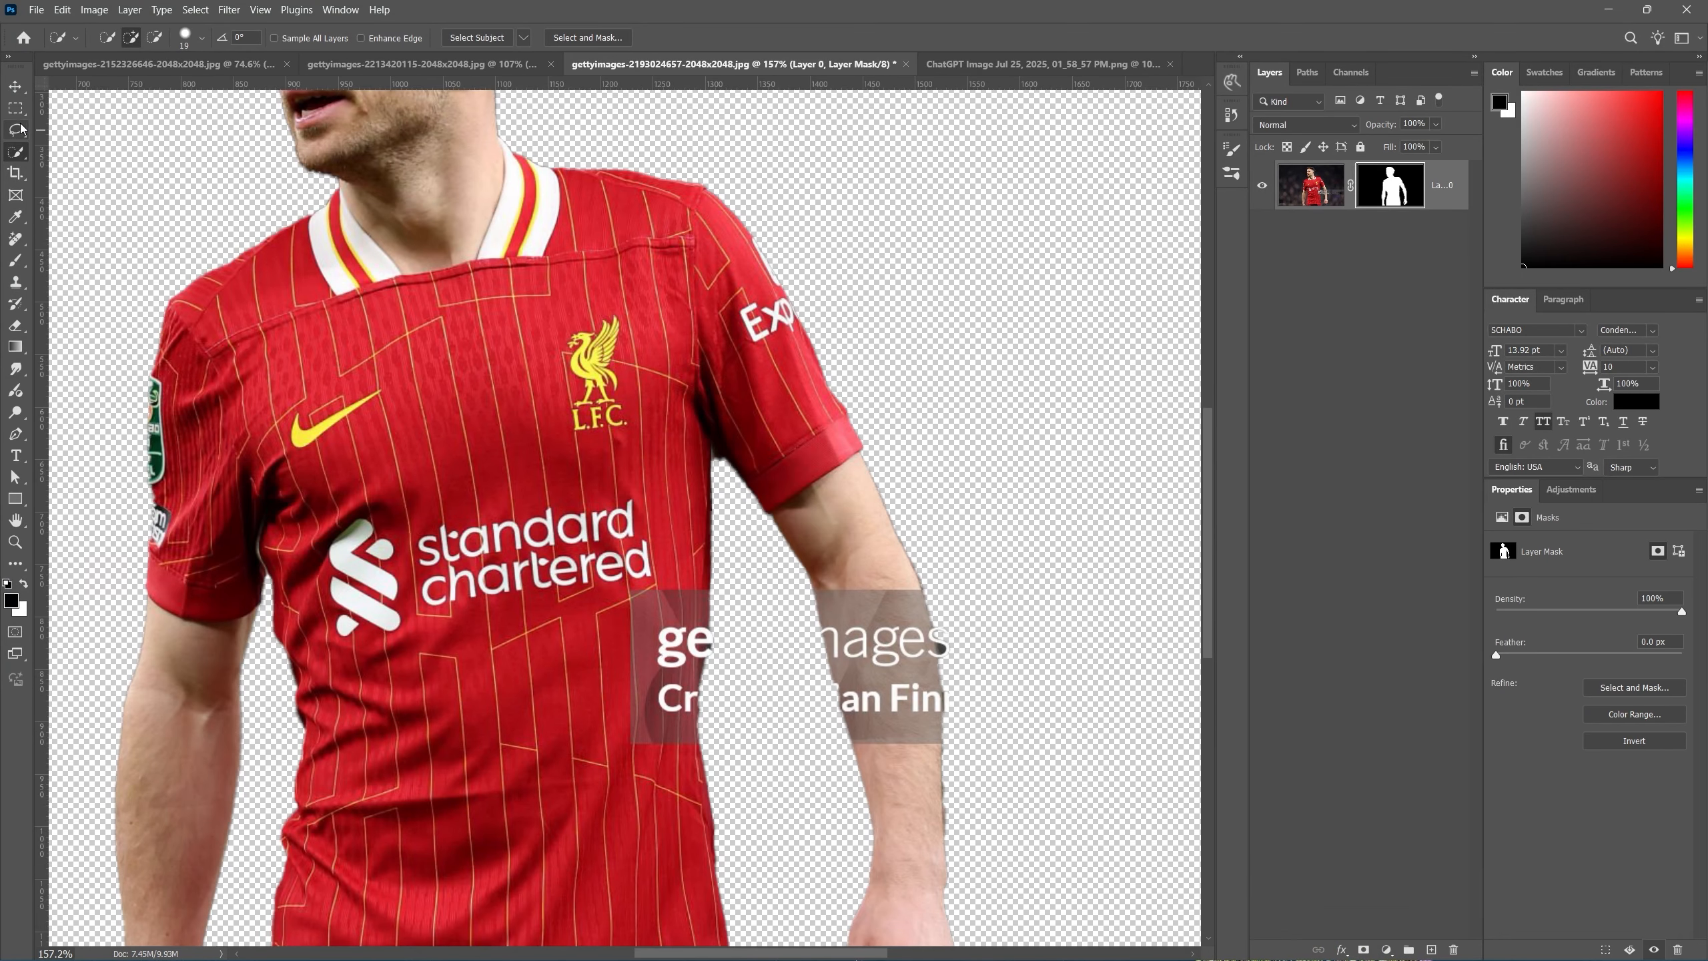
click(16, 130)
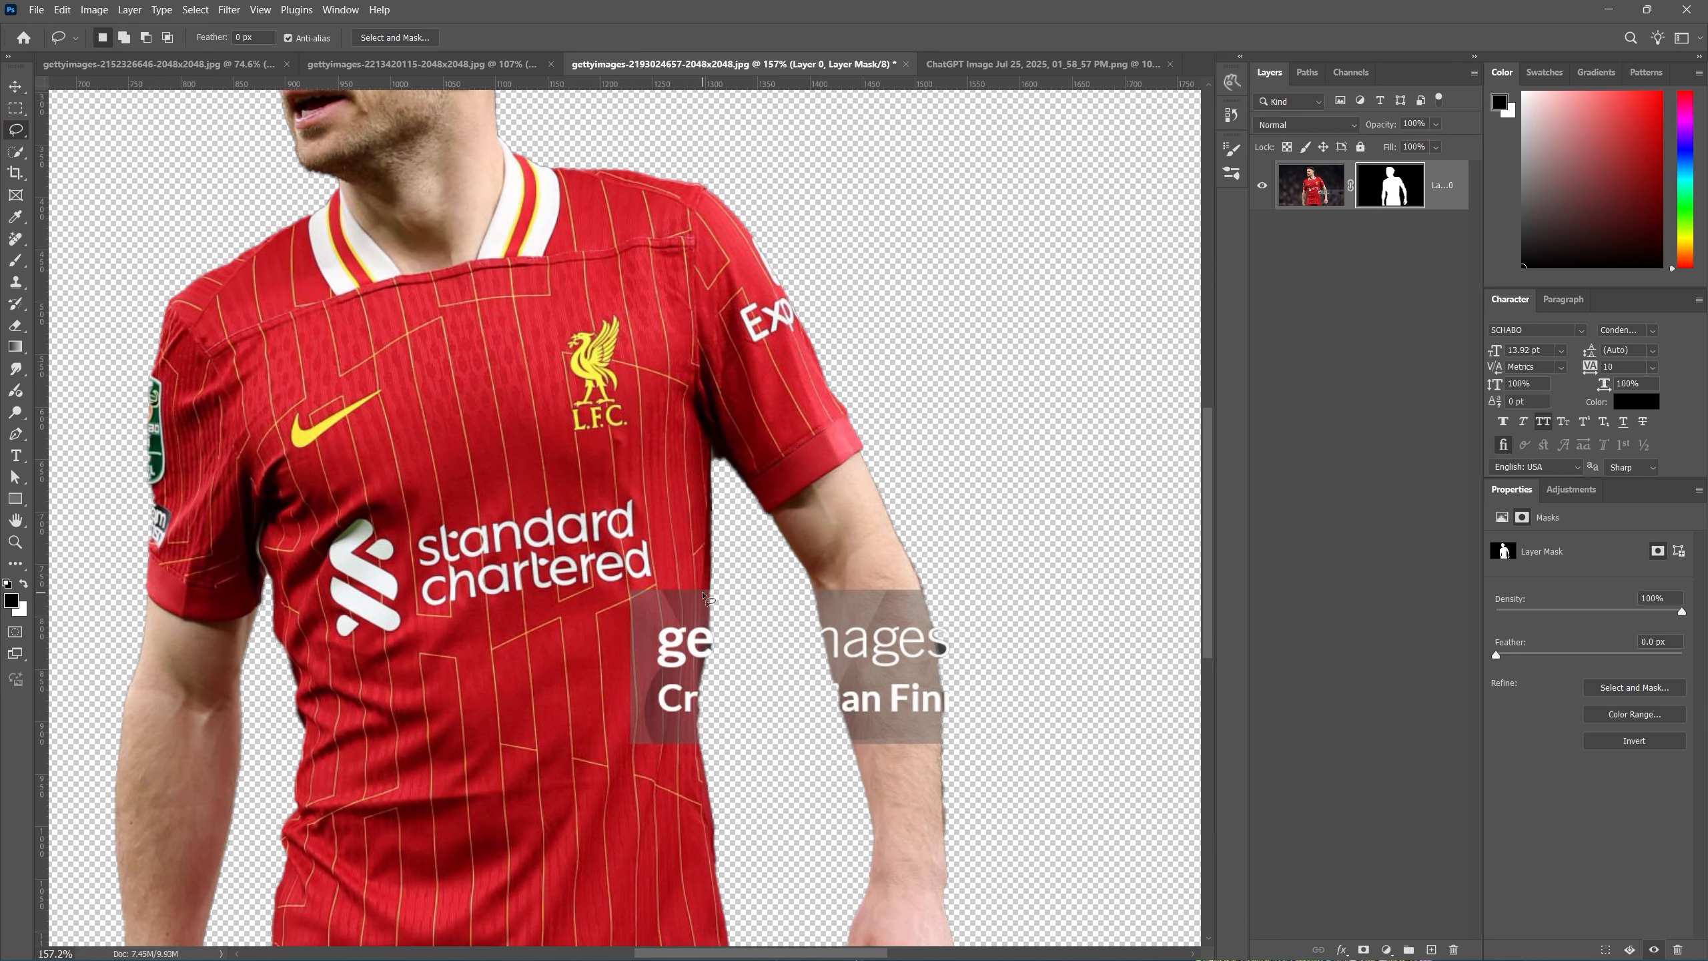
key(alt)
scroll(706, 596, up, 3)
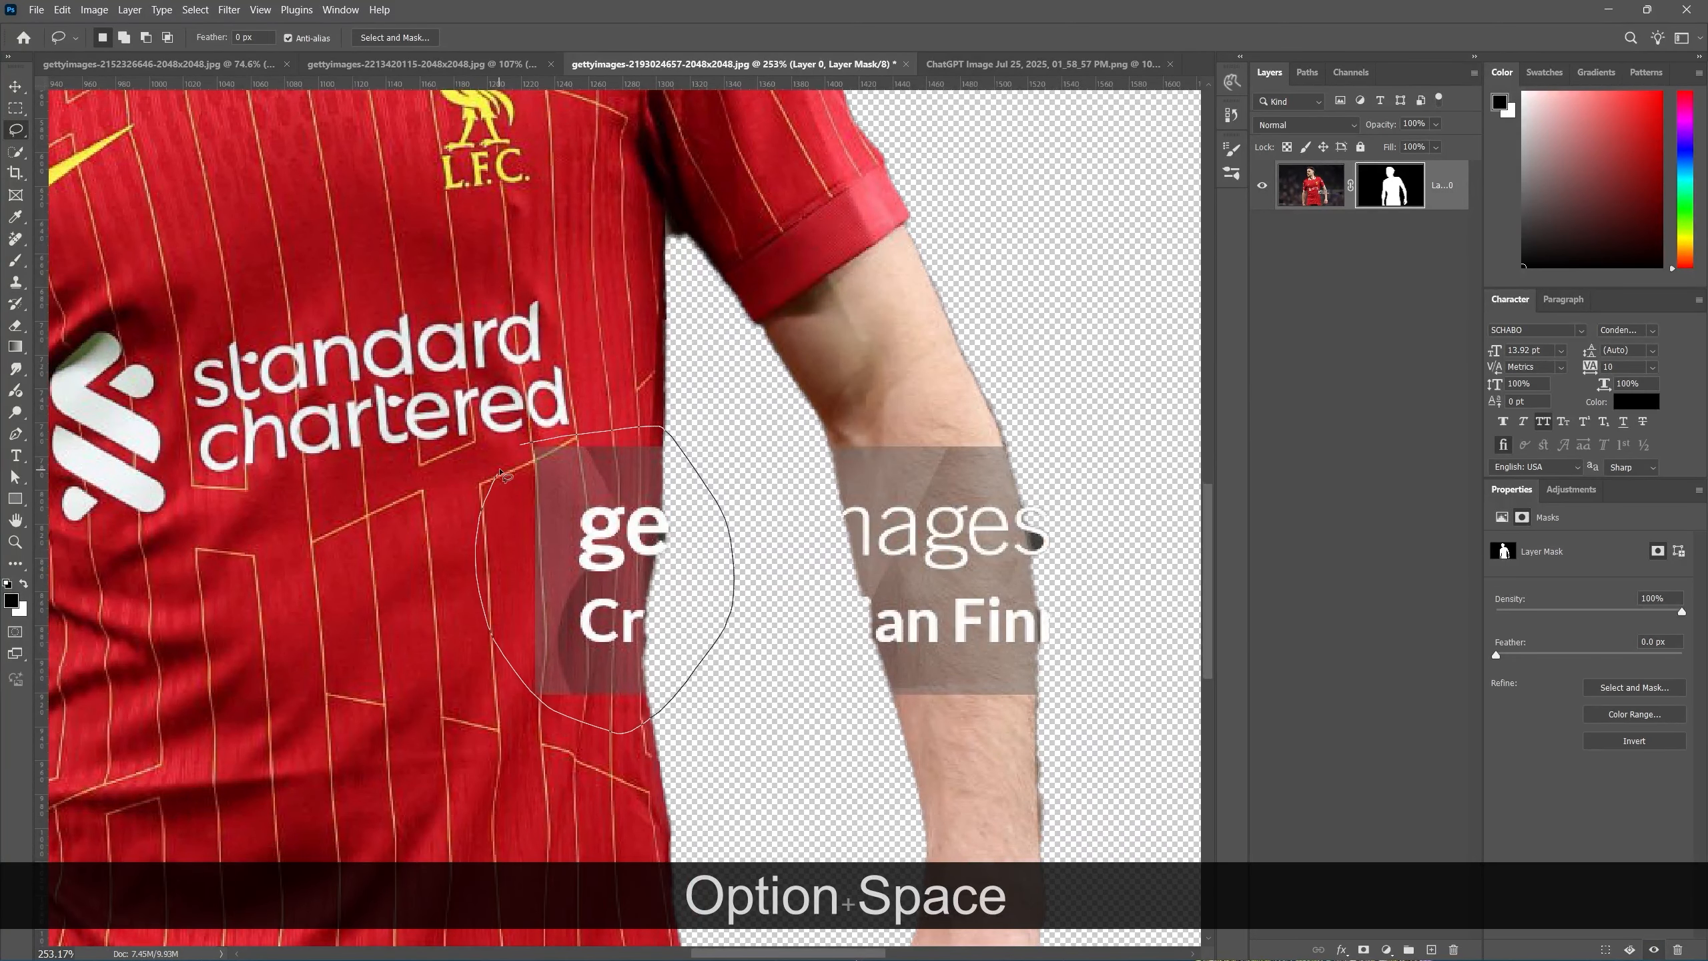
drag(501, 473, 528, 446)
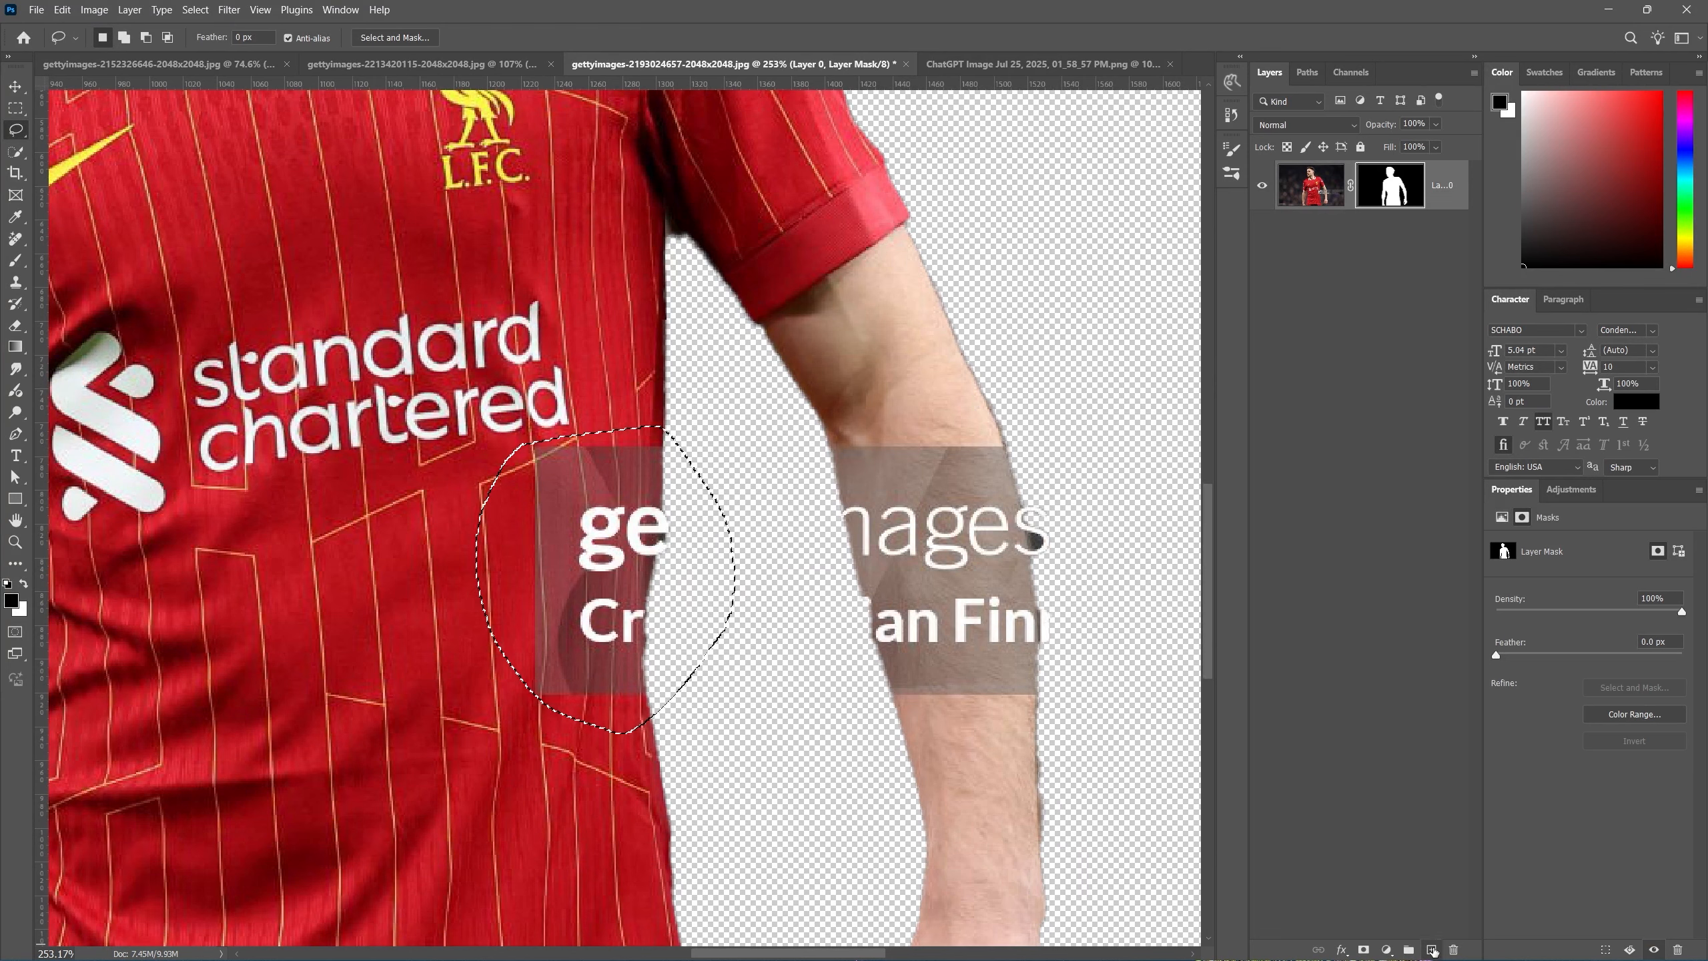
click(1432, 949)
Replace the lassoed shirt watermark with Content-Aware Fill, using rectangular sampling and output to the current layer
right_click(618, 564)
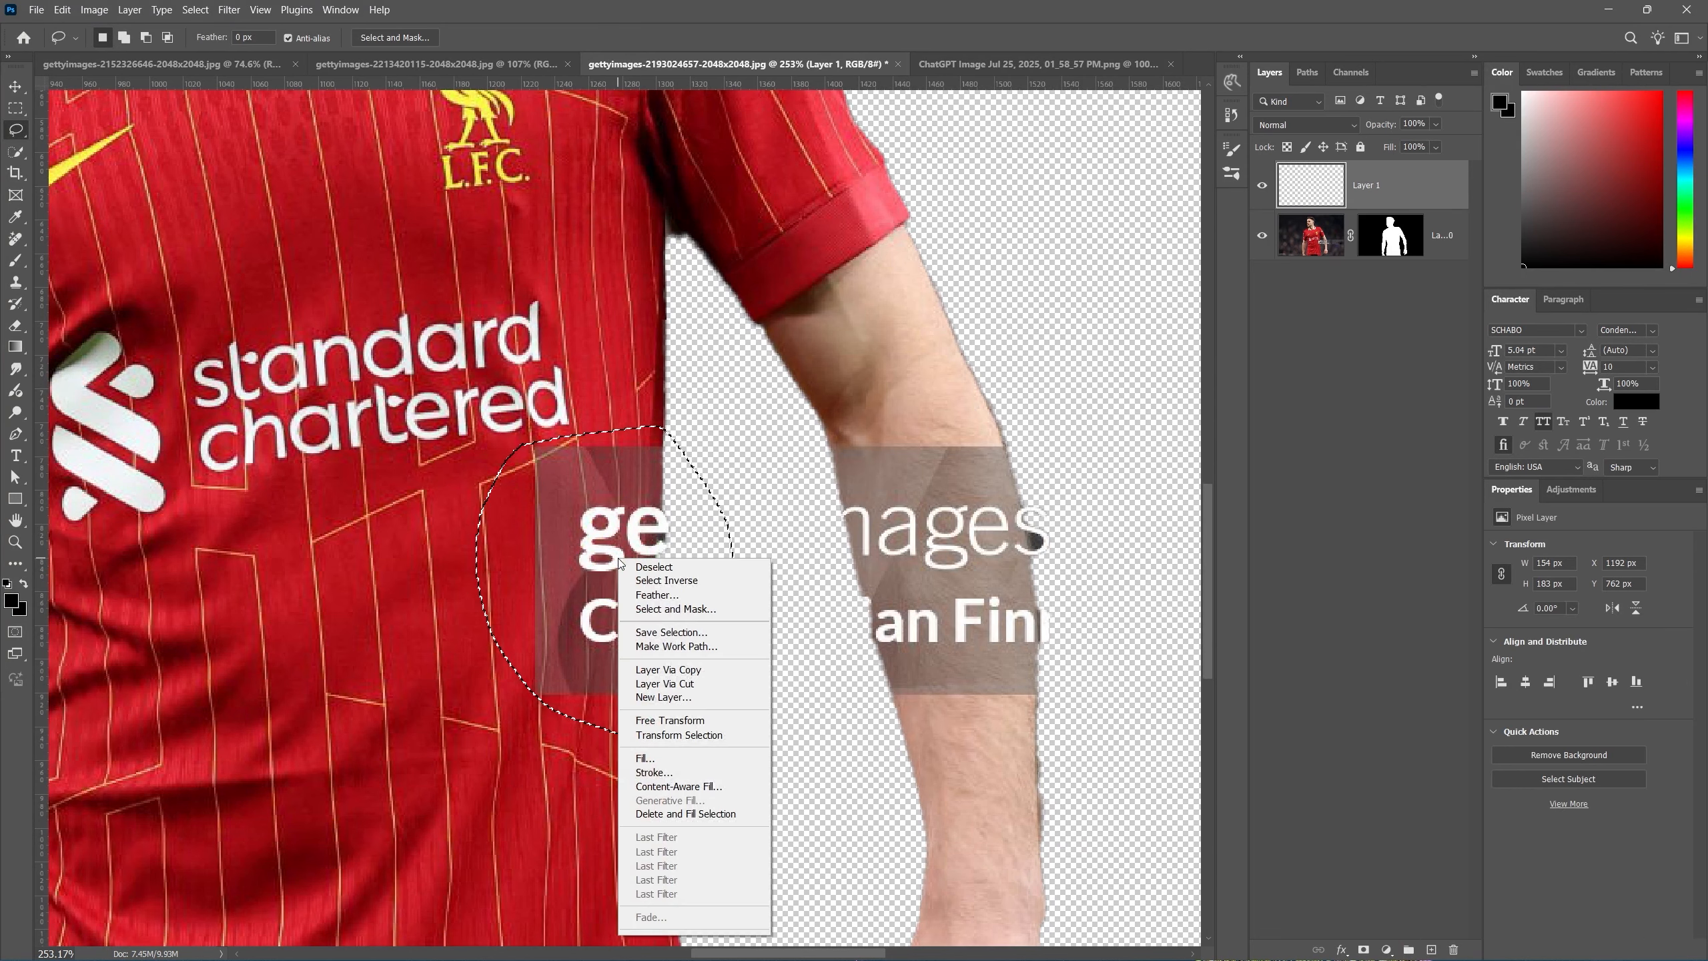
click(667, 787)
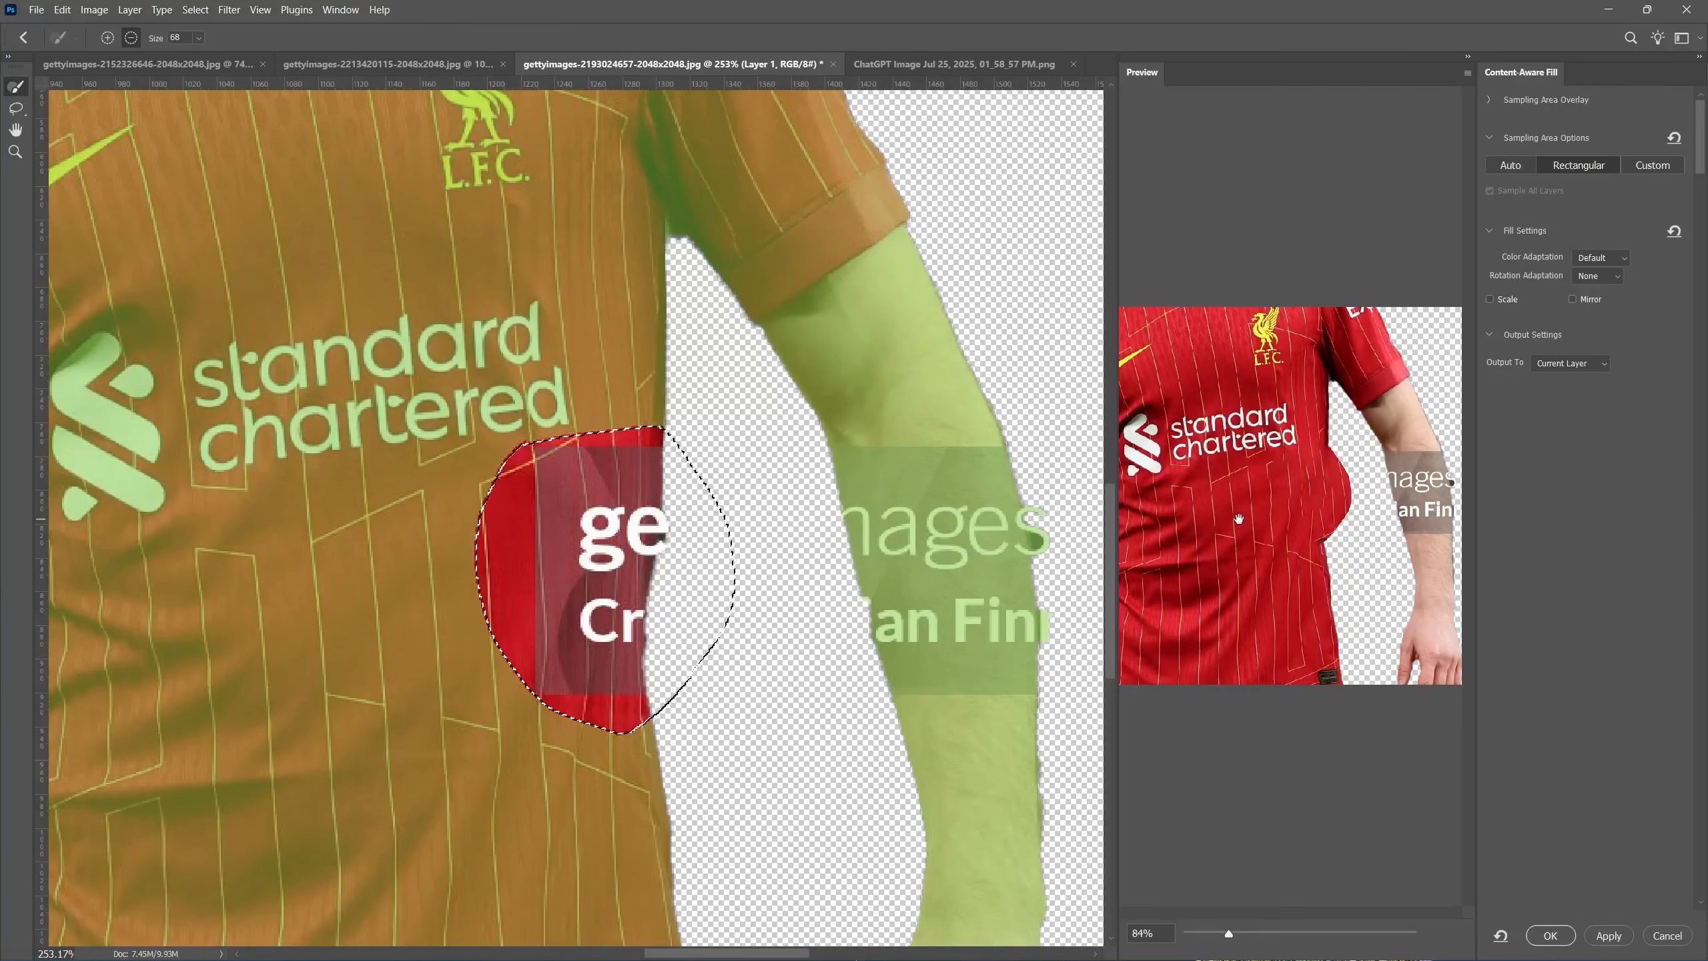
click(1549, 935)
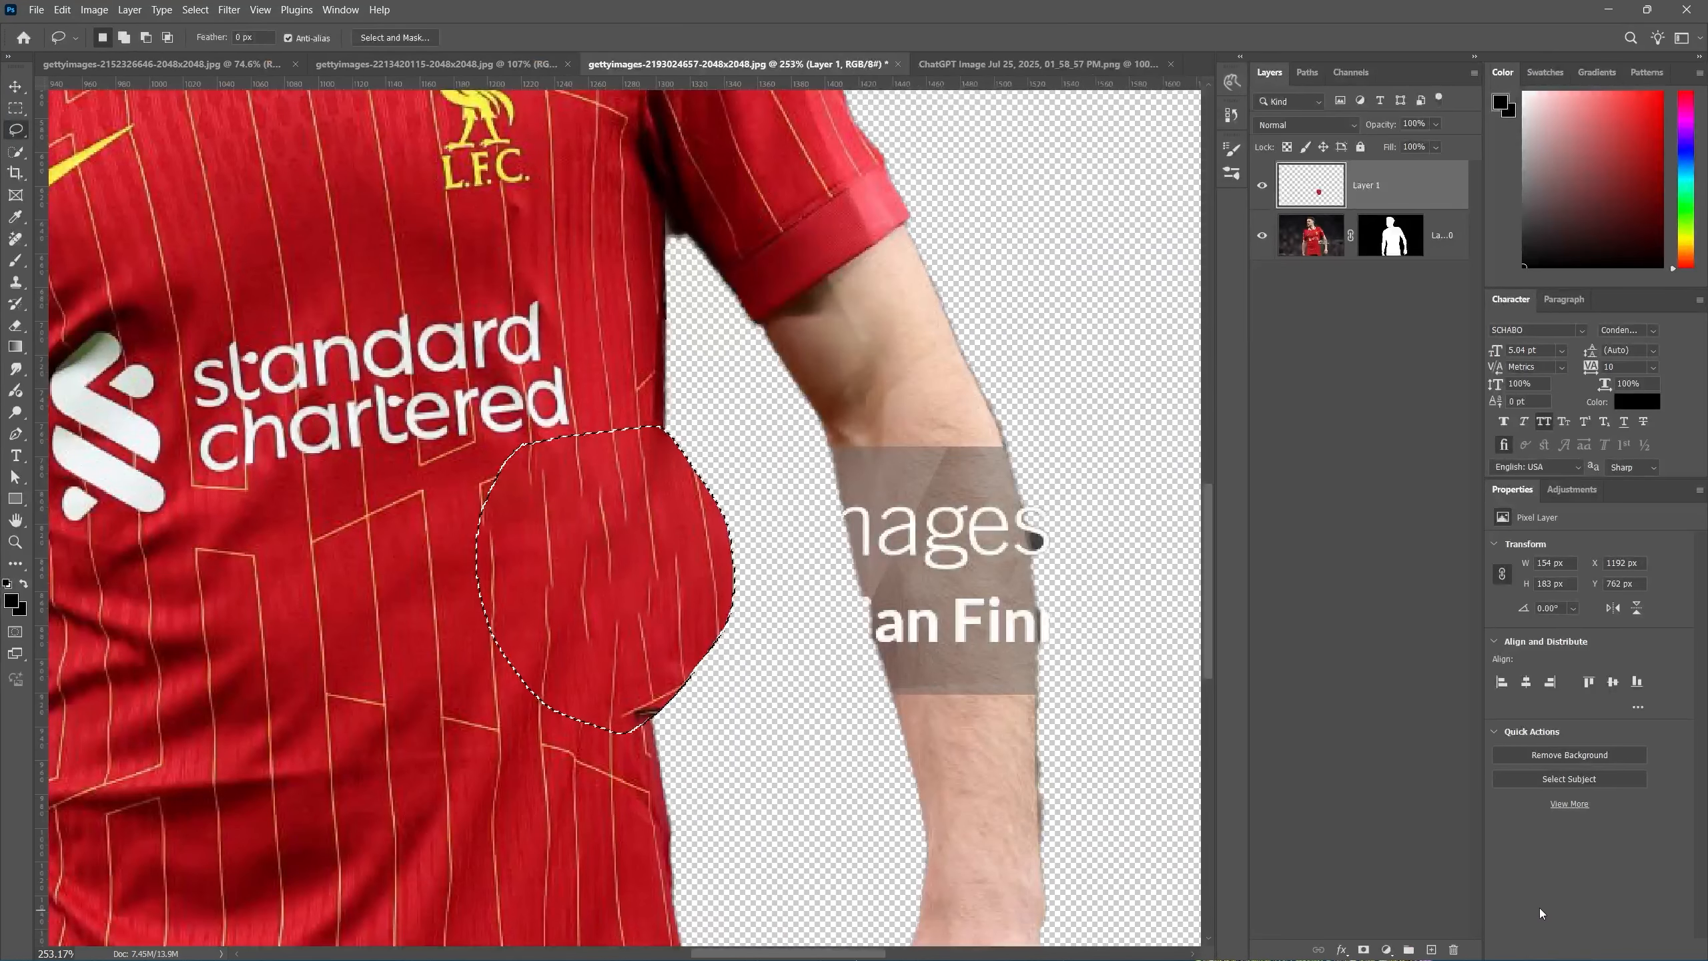
Load the player's mask as a selection and add it as a layer mask to the shirt patch layer
ctrl+click(1392, 241)
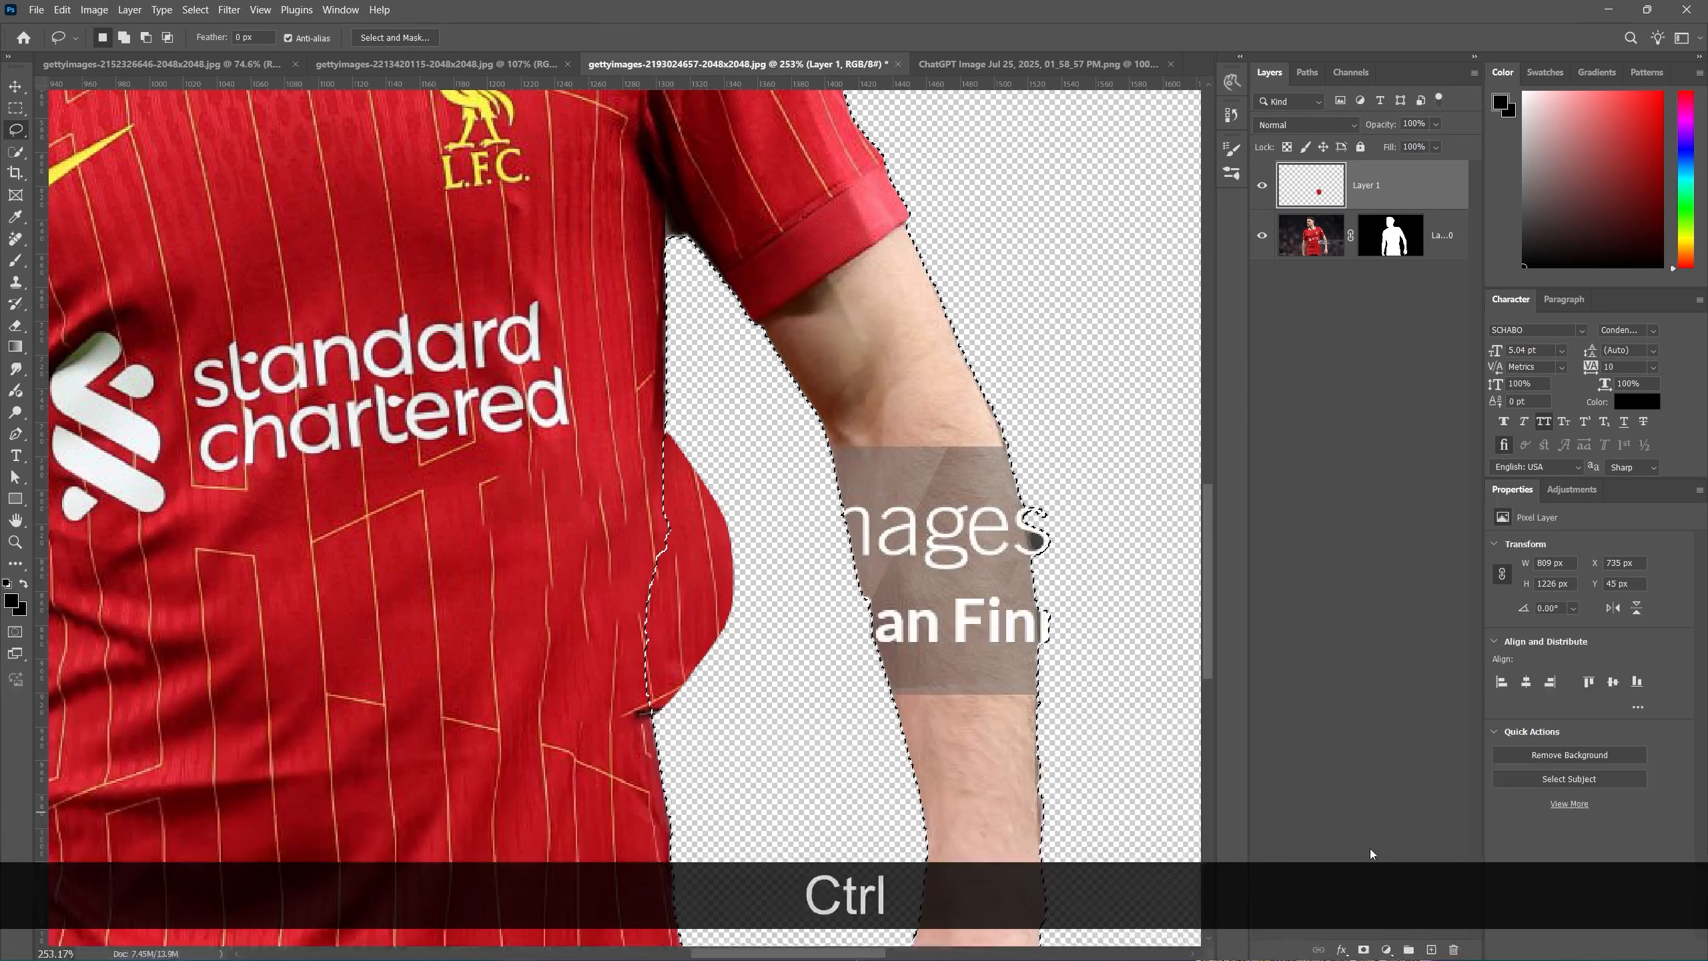
click(1363, 948)
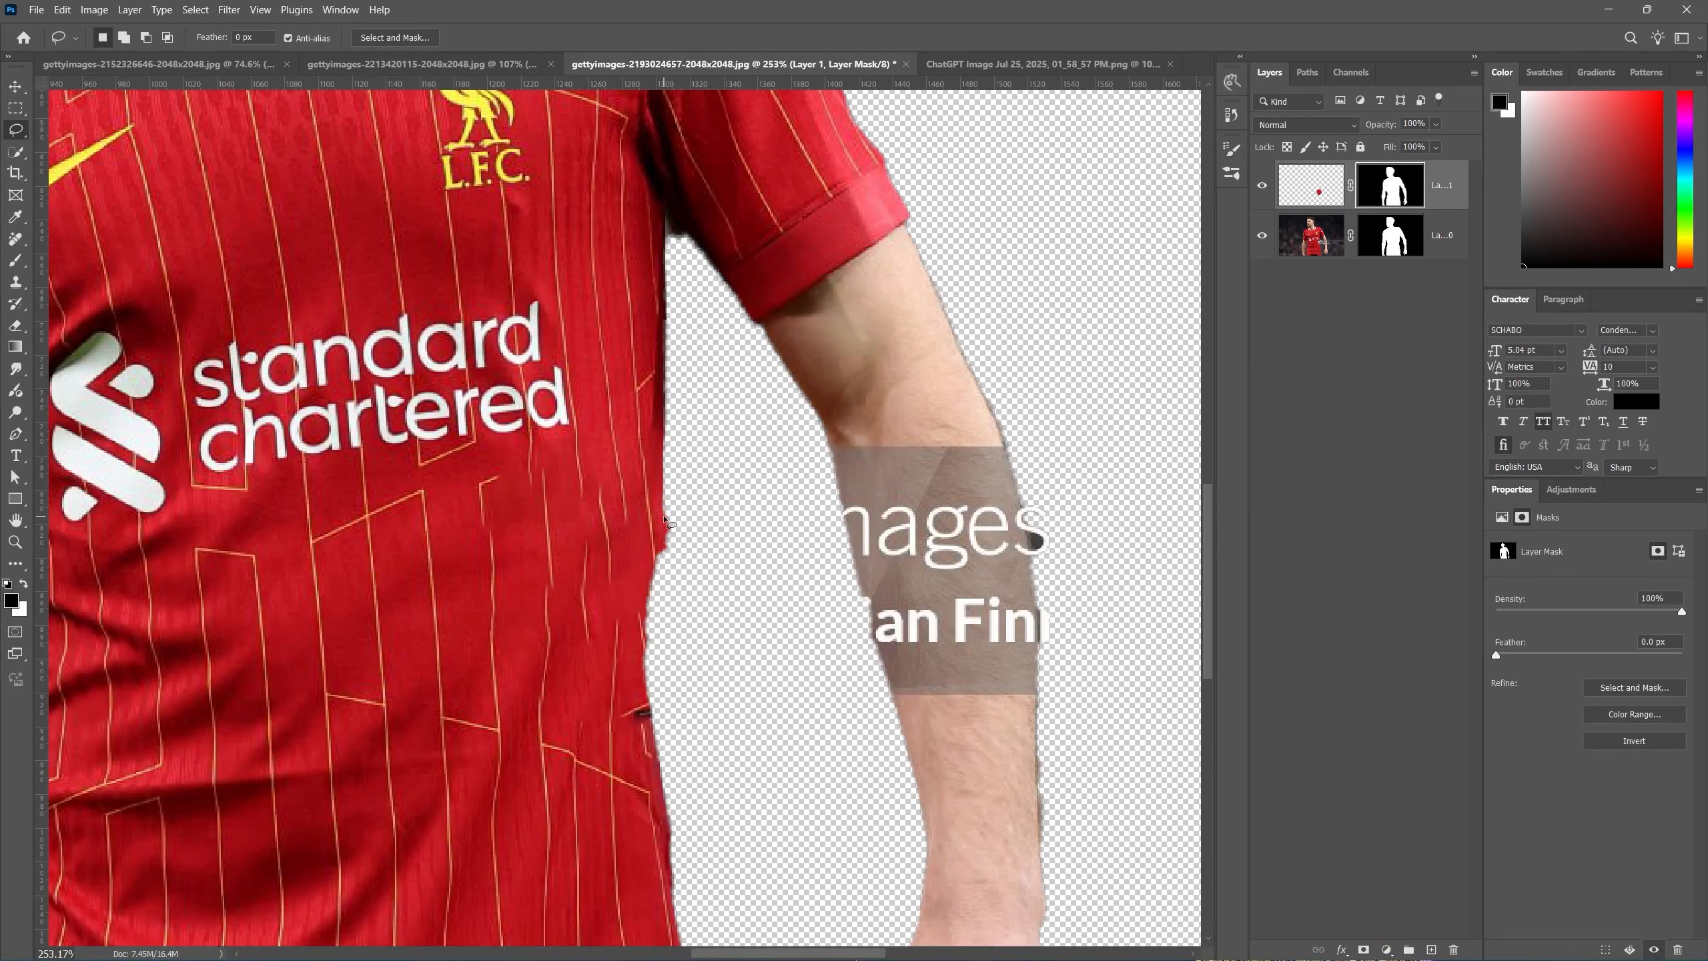
key(v)
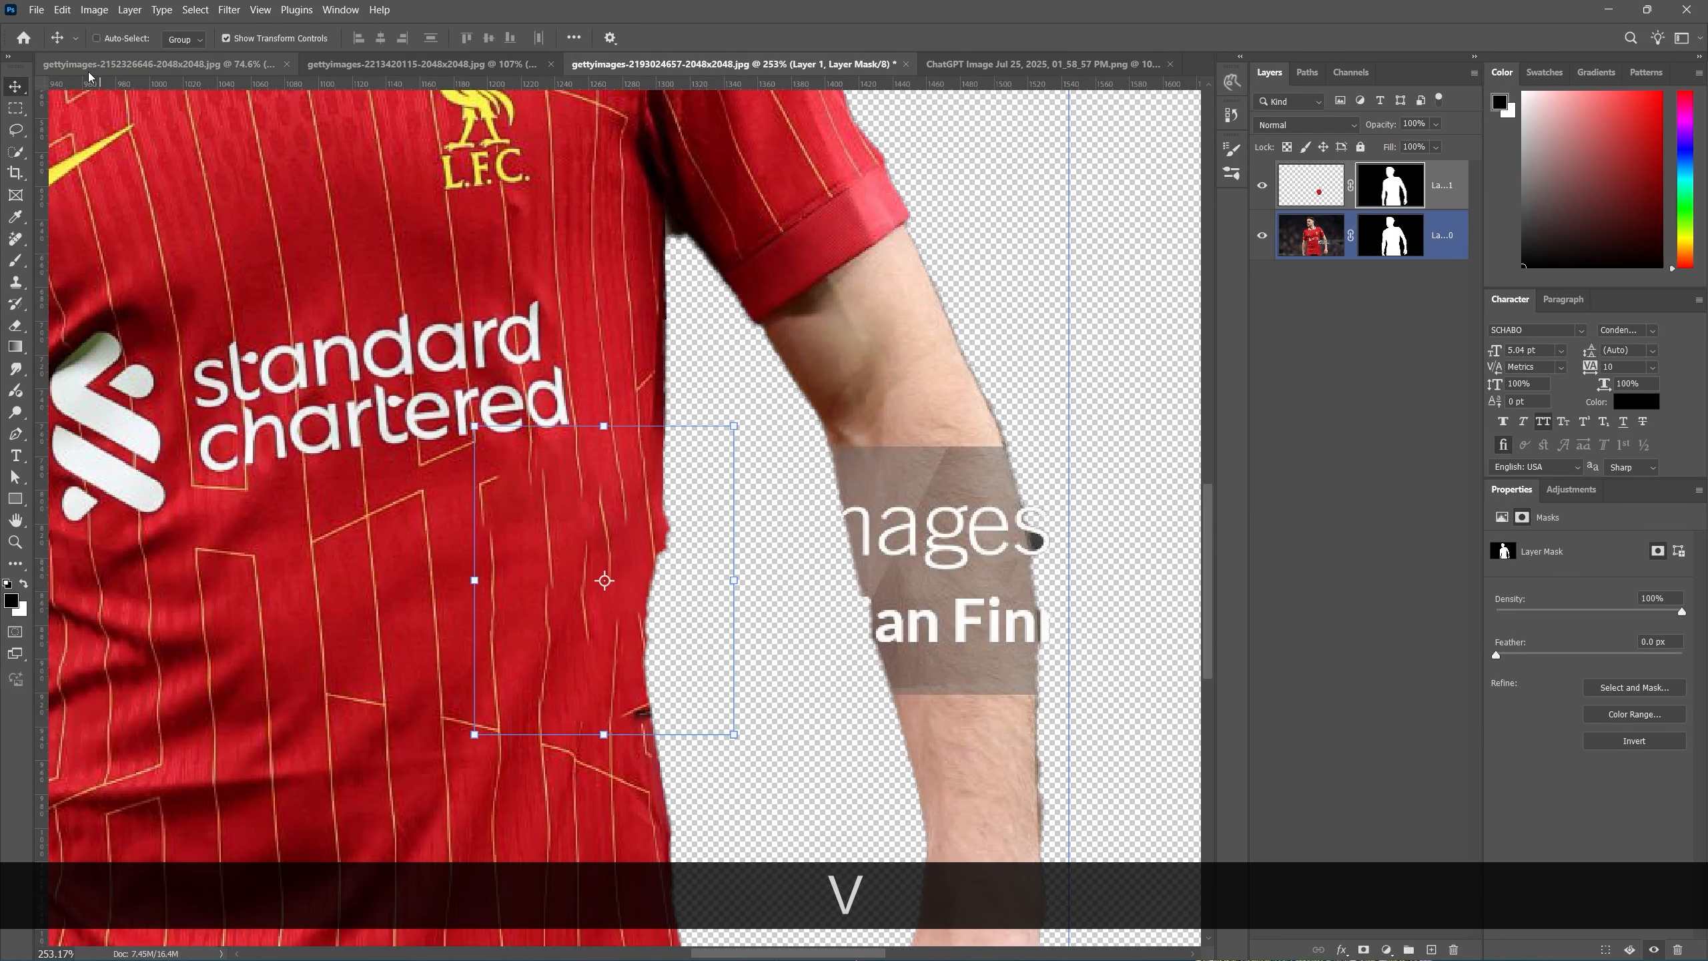
Shrink the brush to about 33 px and paint out the shirt patch's uneven side edge on its layer mask
key(b)
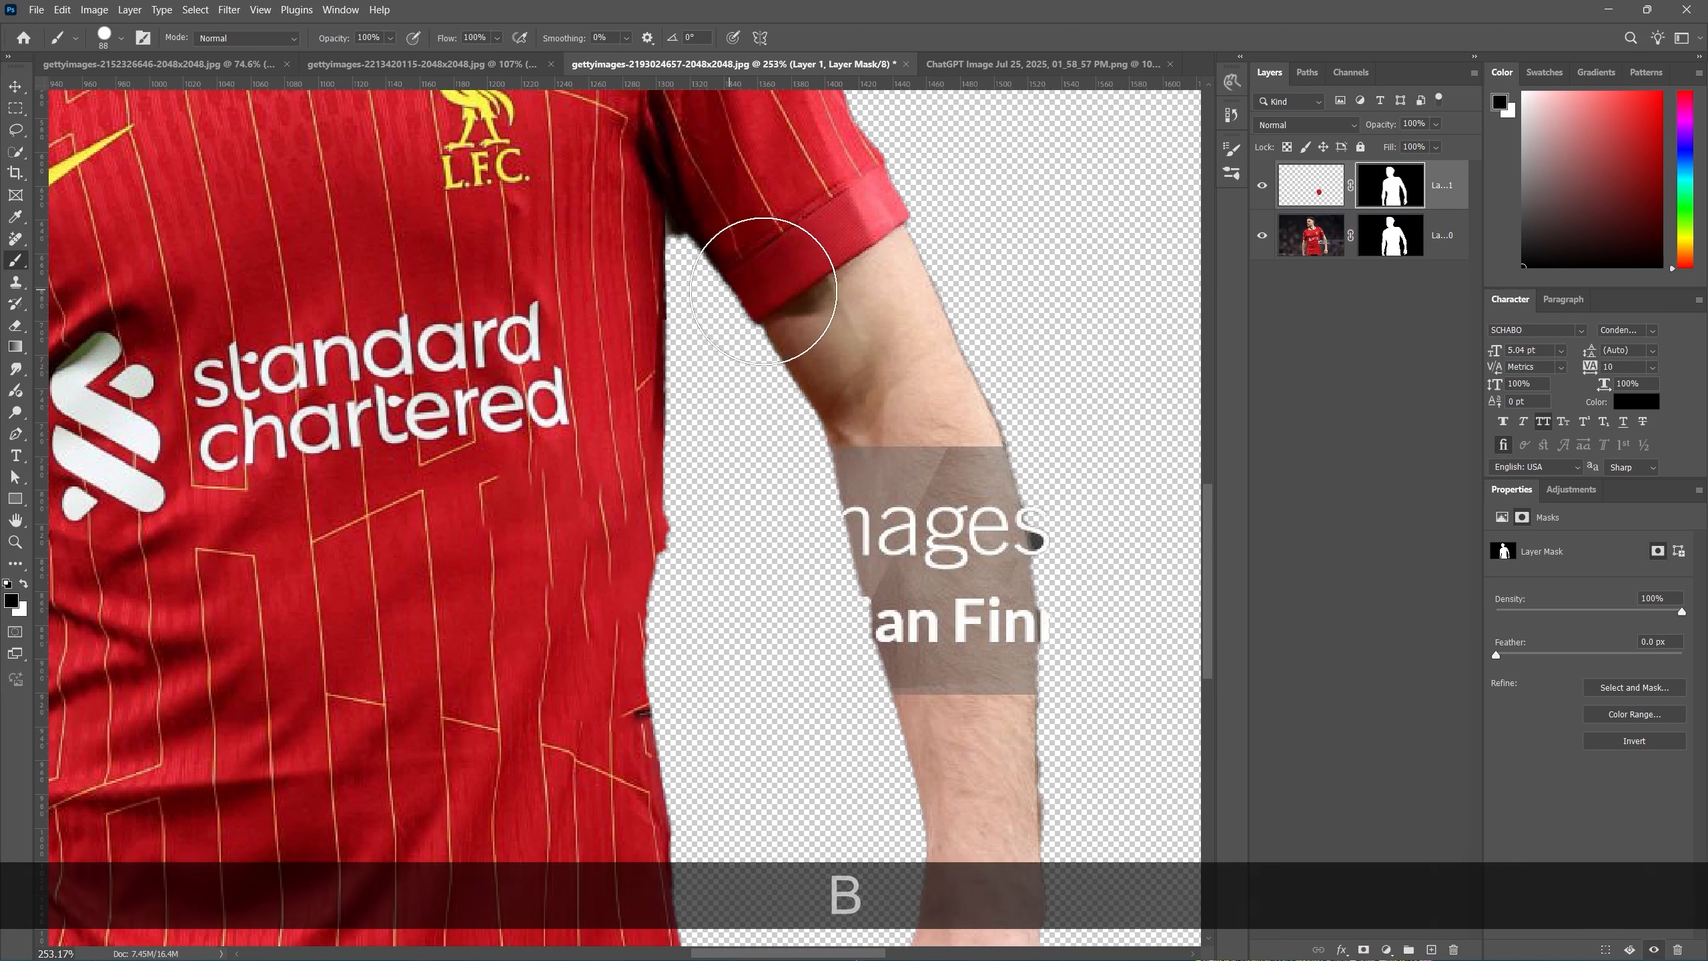
drag(723, 523, 735, 476)
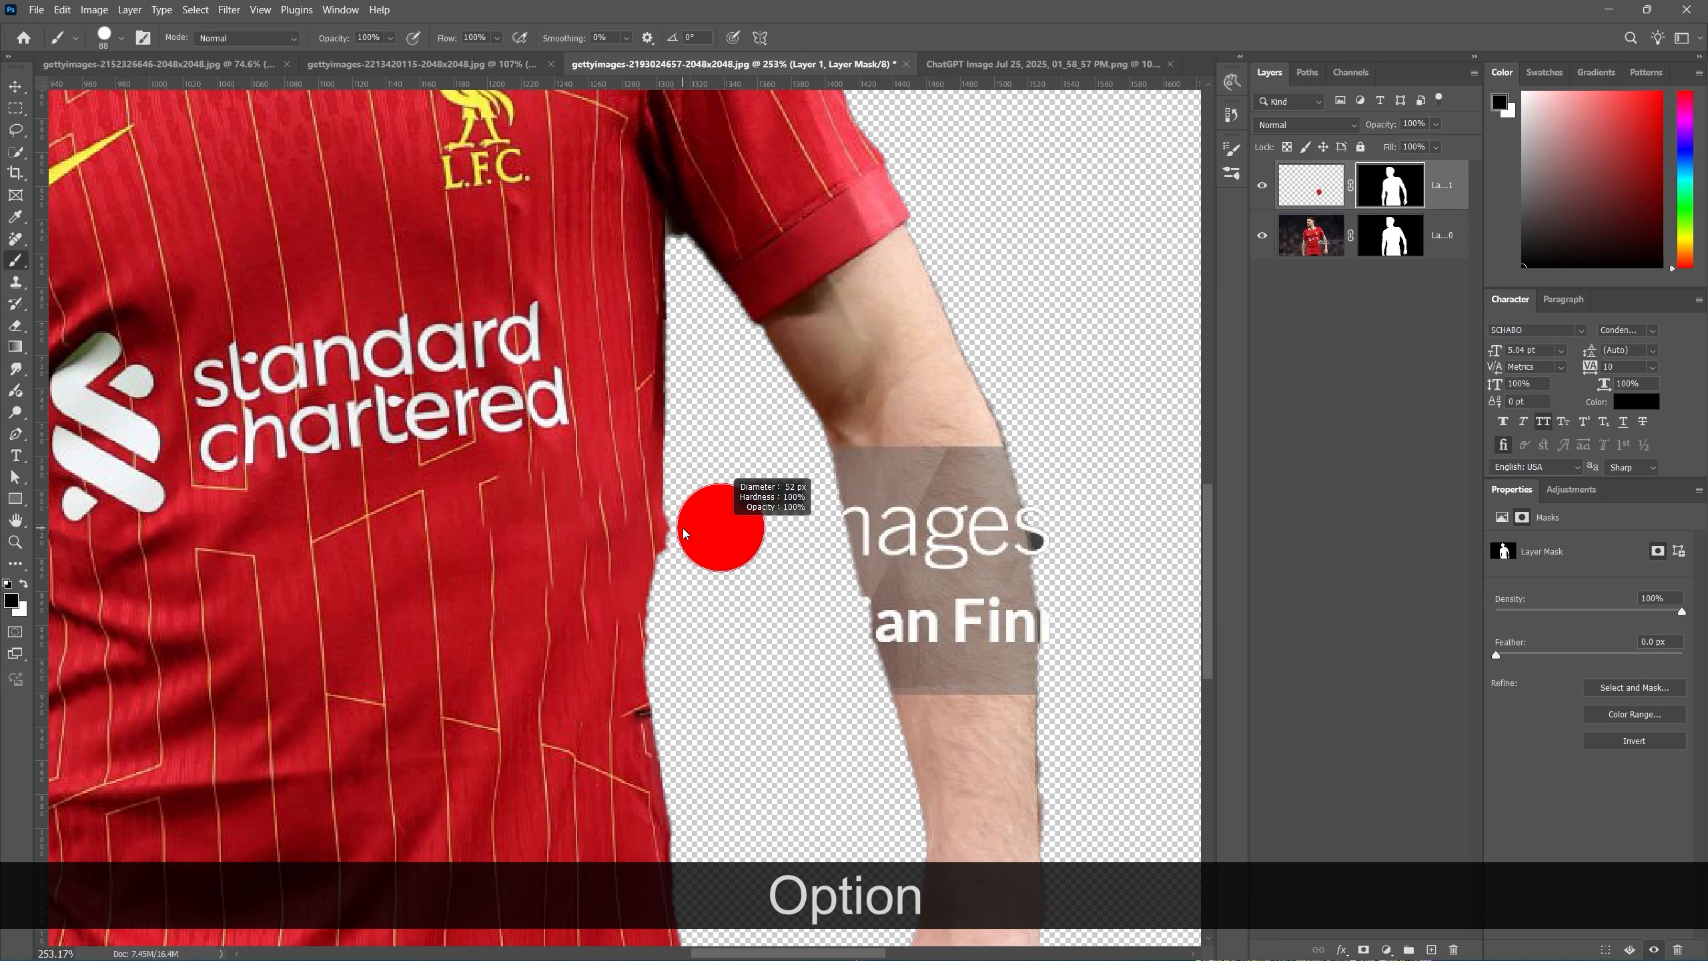
drag(699, 548, 721, 495)
mouse_move(724, 572)
mouse_down()
mouse_move(767, 572)
mouse_move(760, 537)
mouse_move(738, 536)
mouse_up()
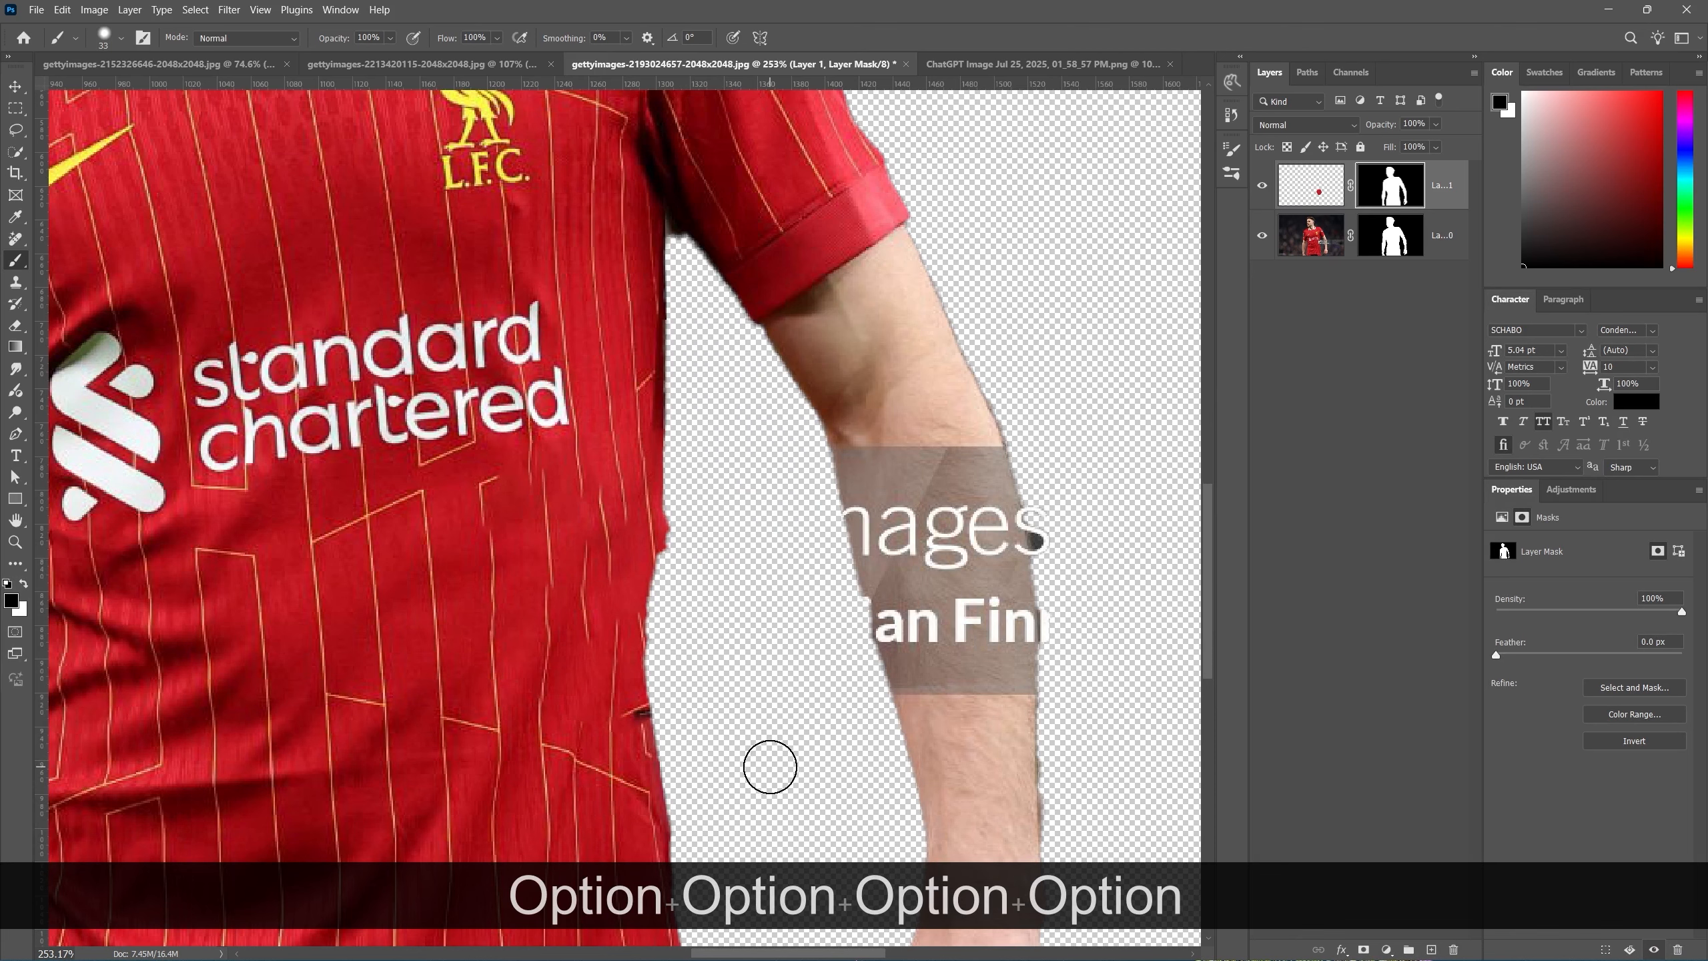
scroll(676, 545, up, 2)
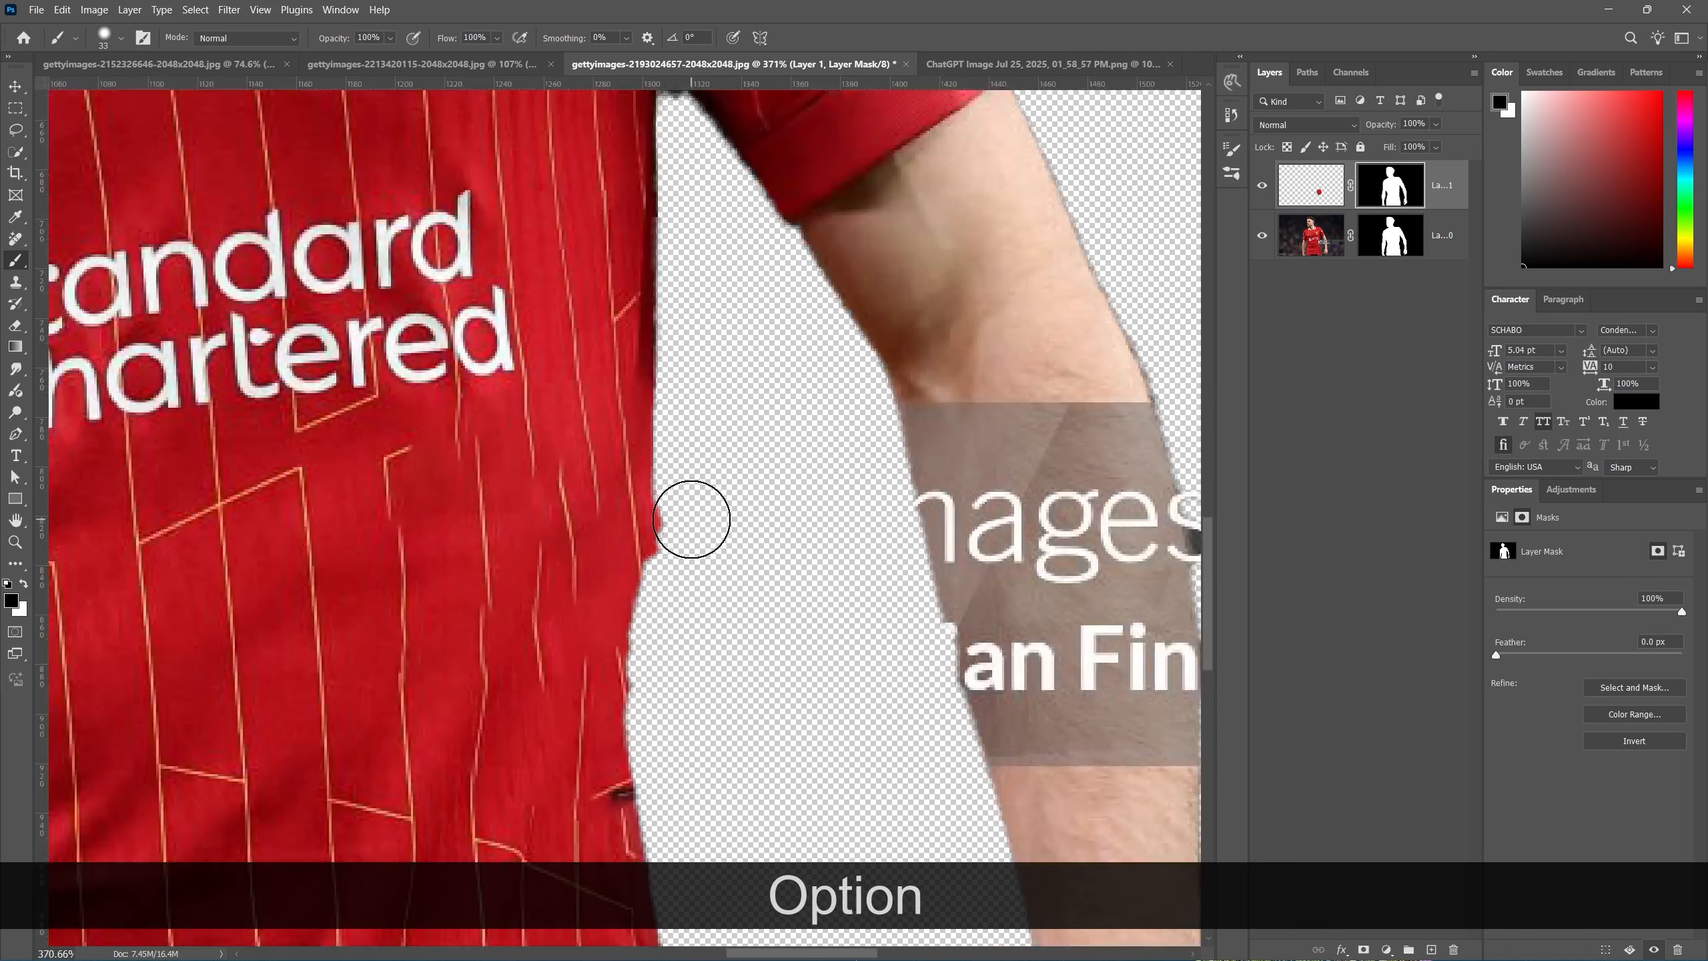
scroll(703, 556, down, 2)
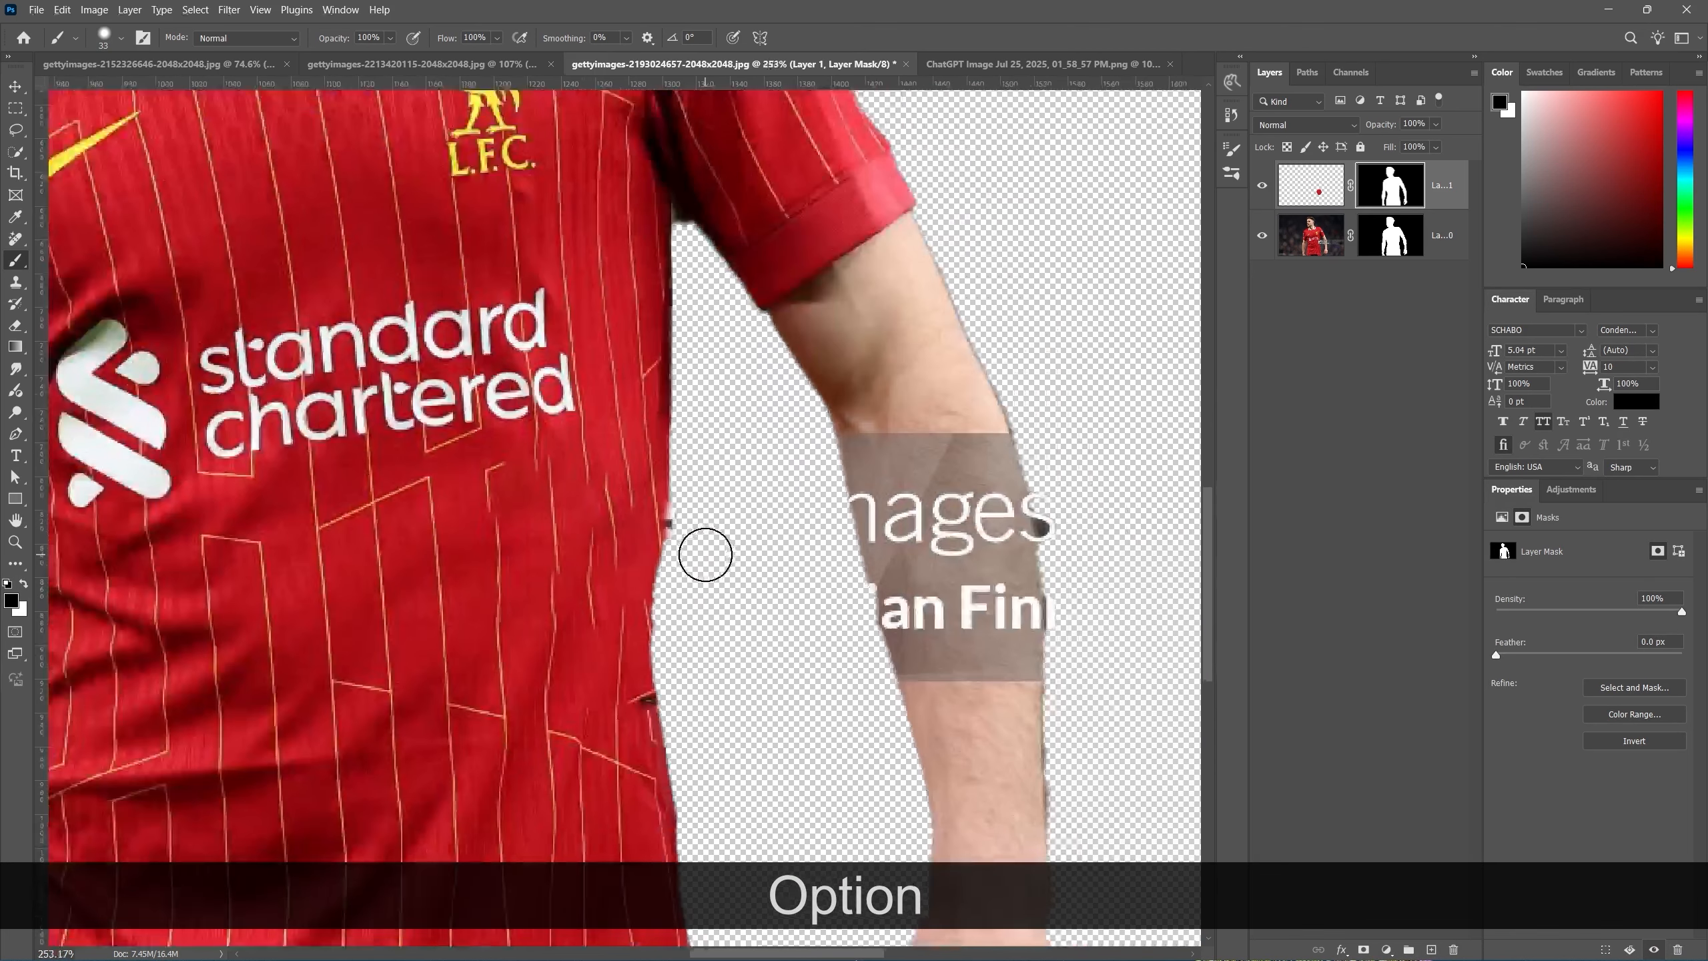
scroll(735, 625, down, 3)
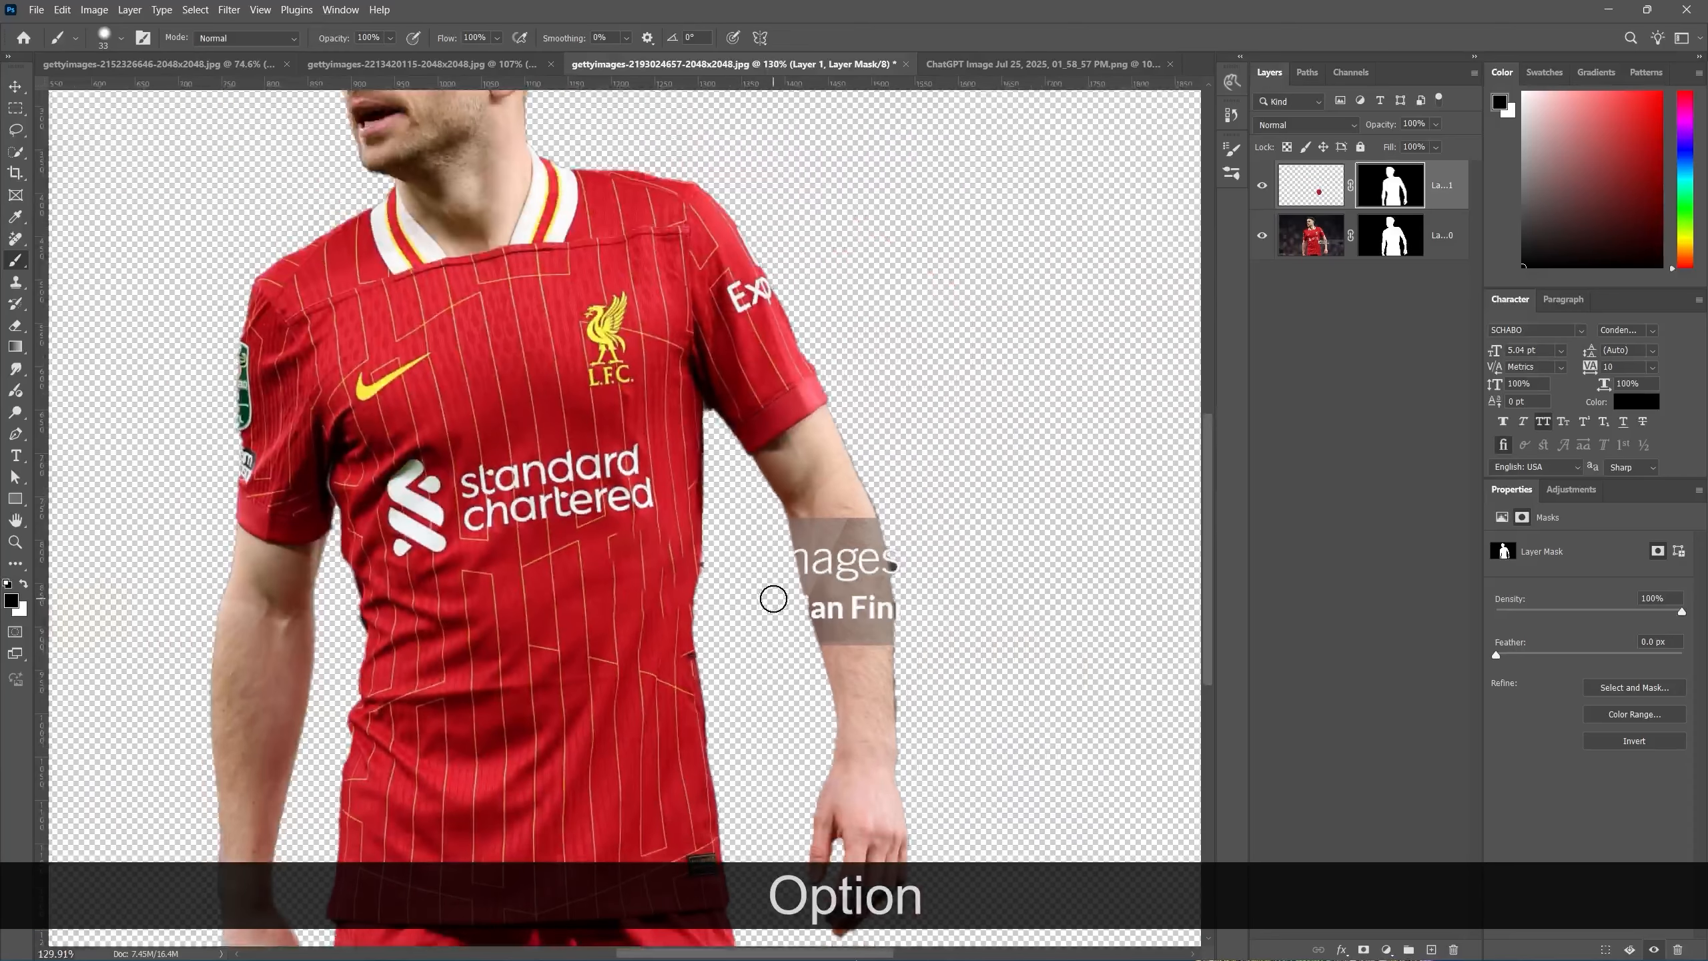
Lasso the watermark on the forearm, about 200 × 196 px, and add a new layer on top
click(16, 131)
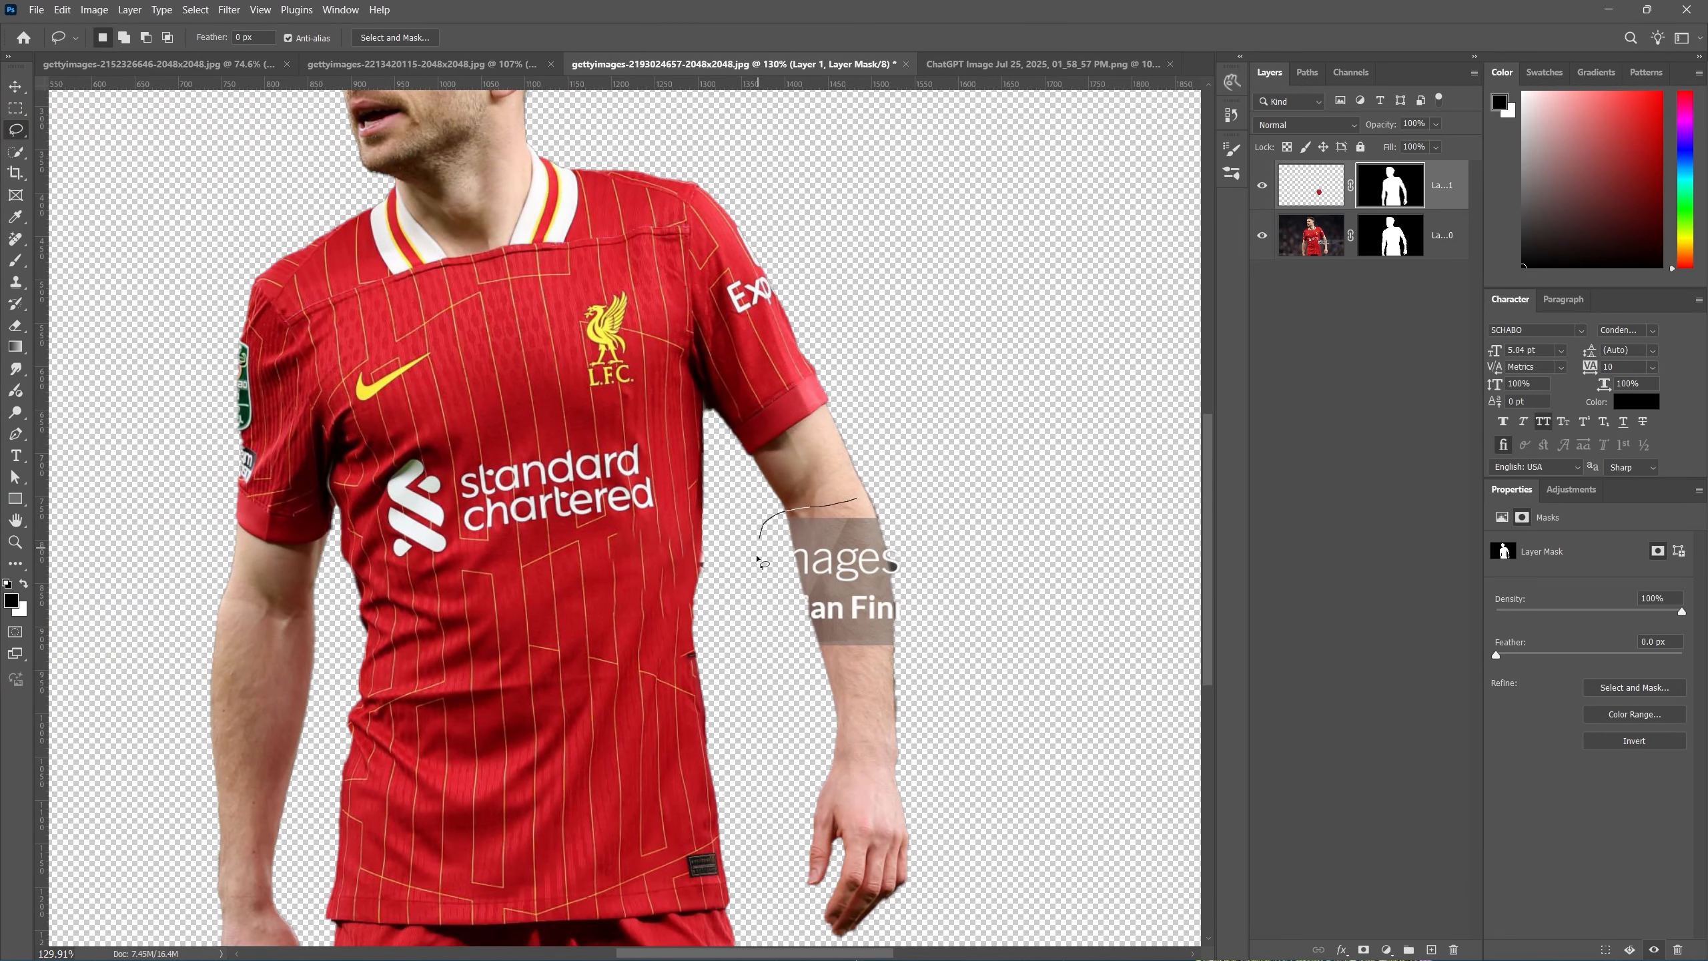
drag(922, 650, 918, 642)
key(ctrl+d)
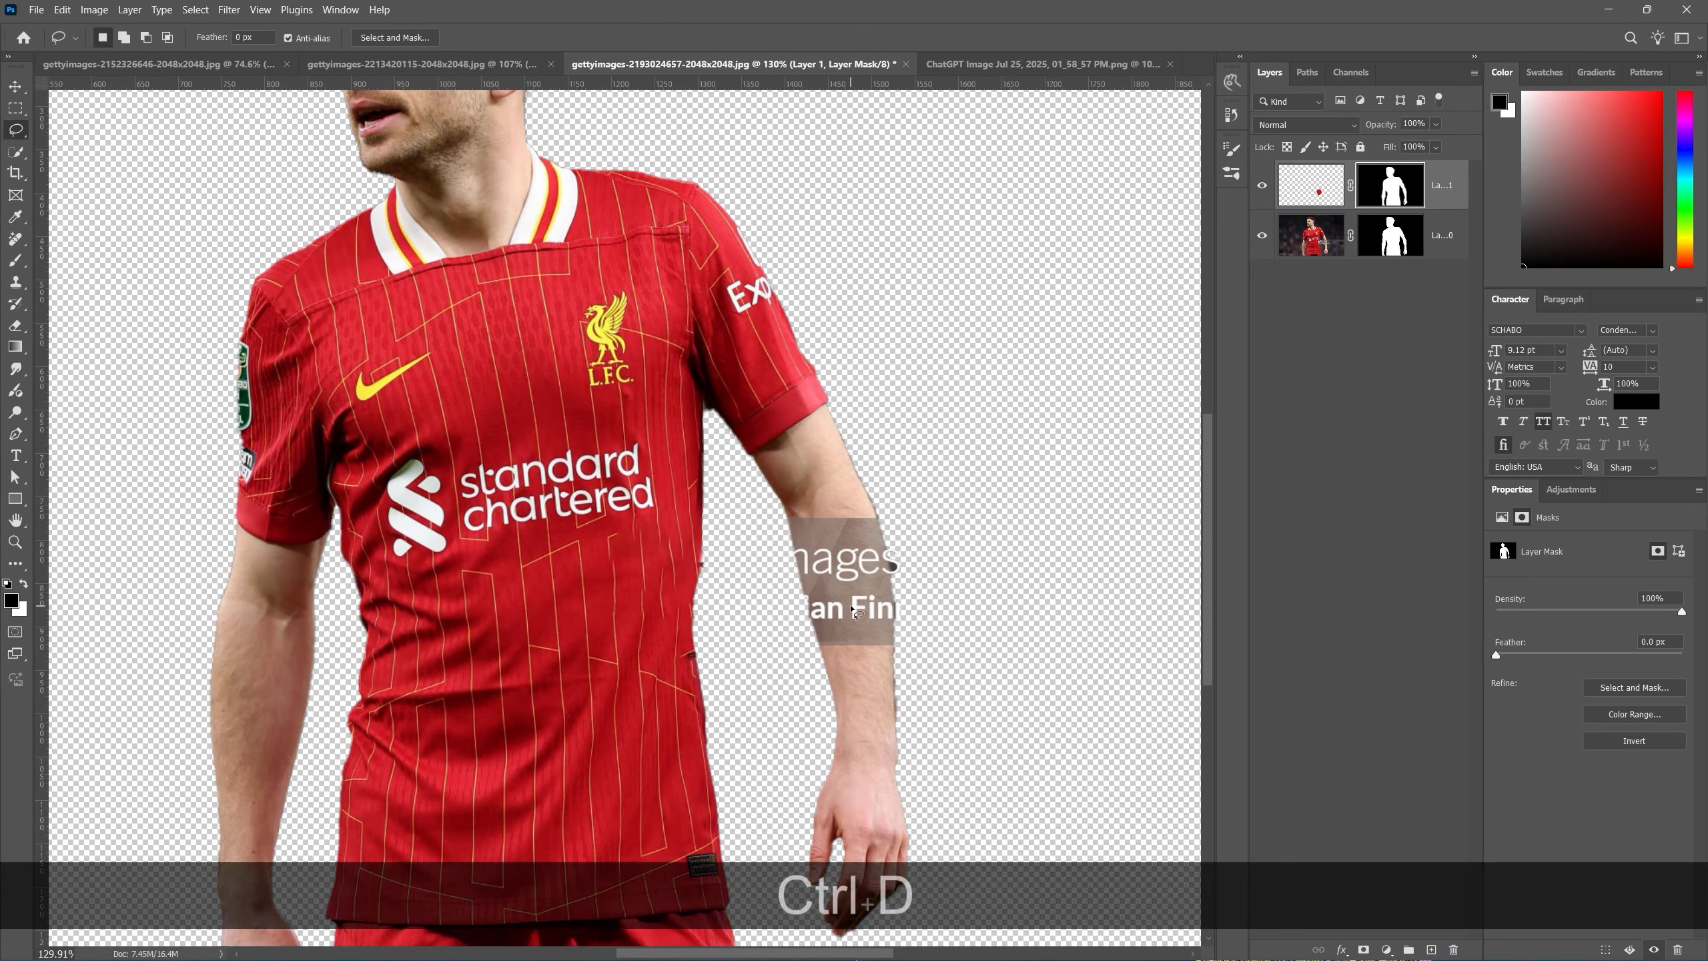
click(843, 503)
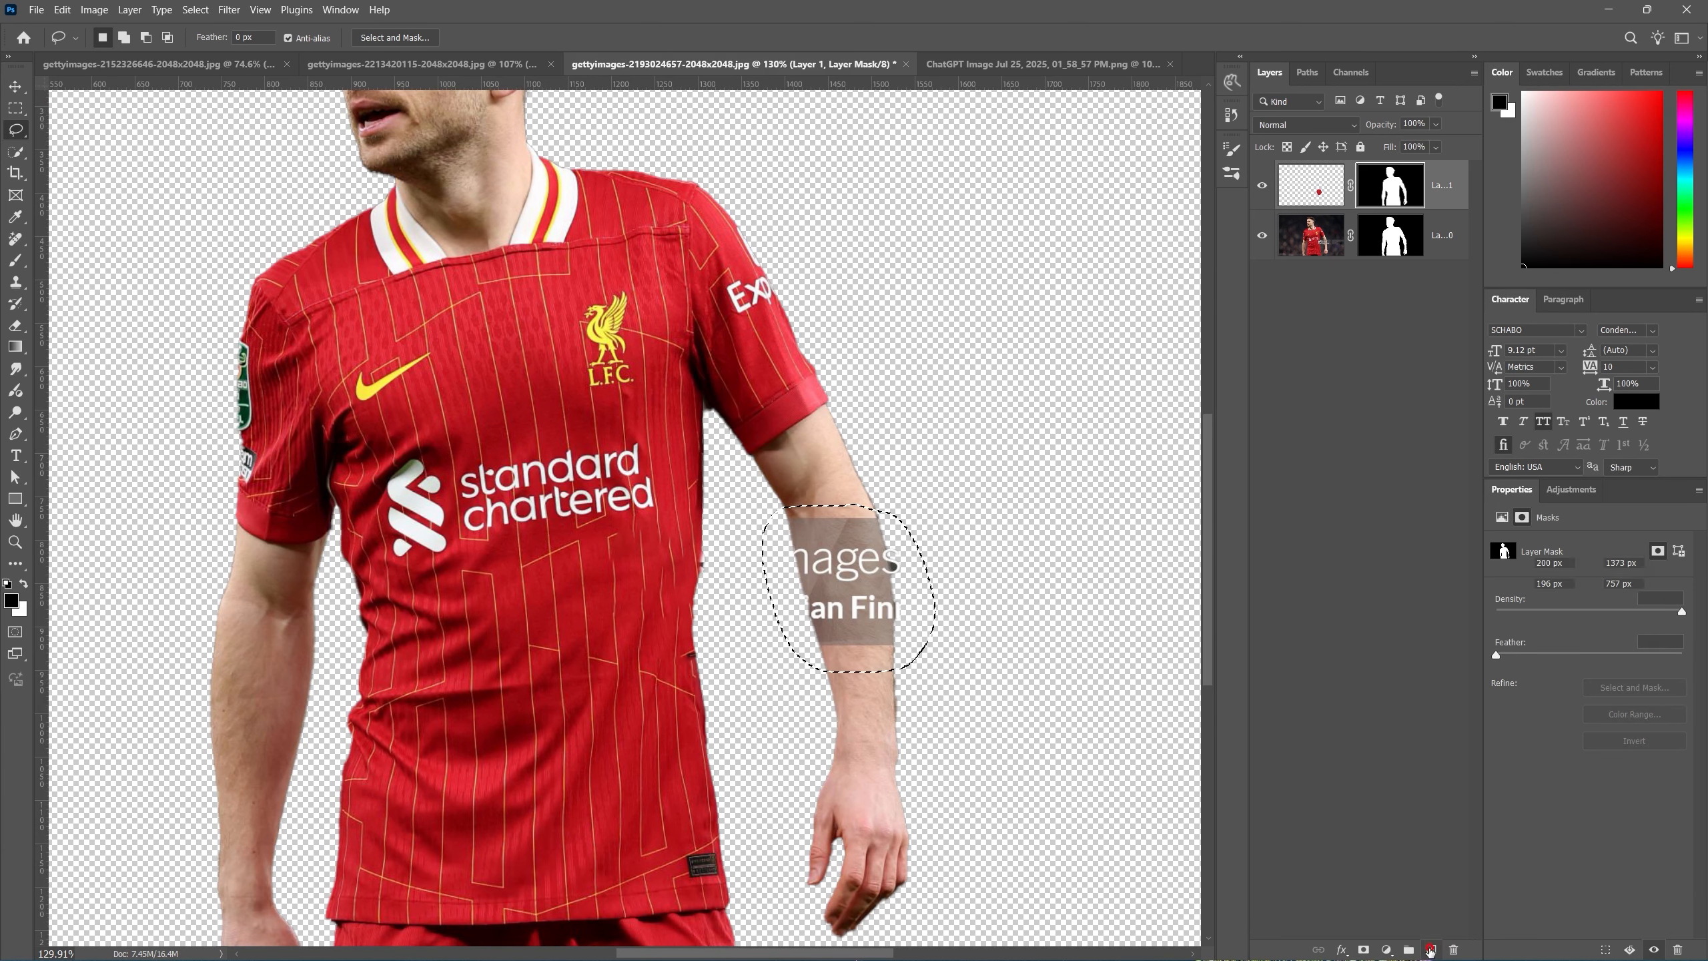
click(1431, 950)
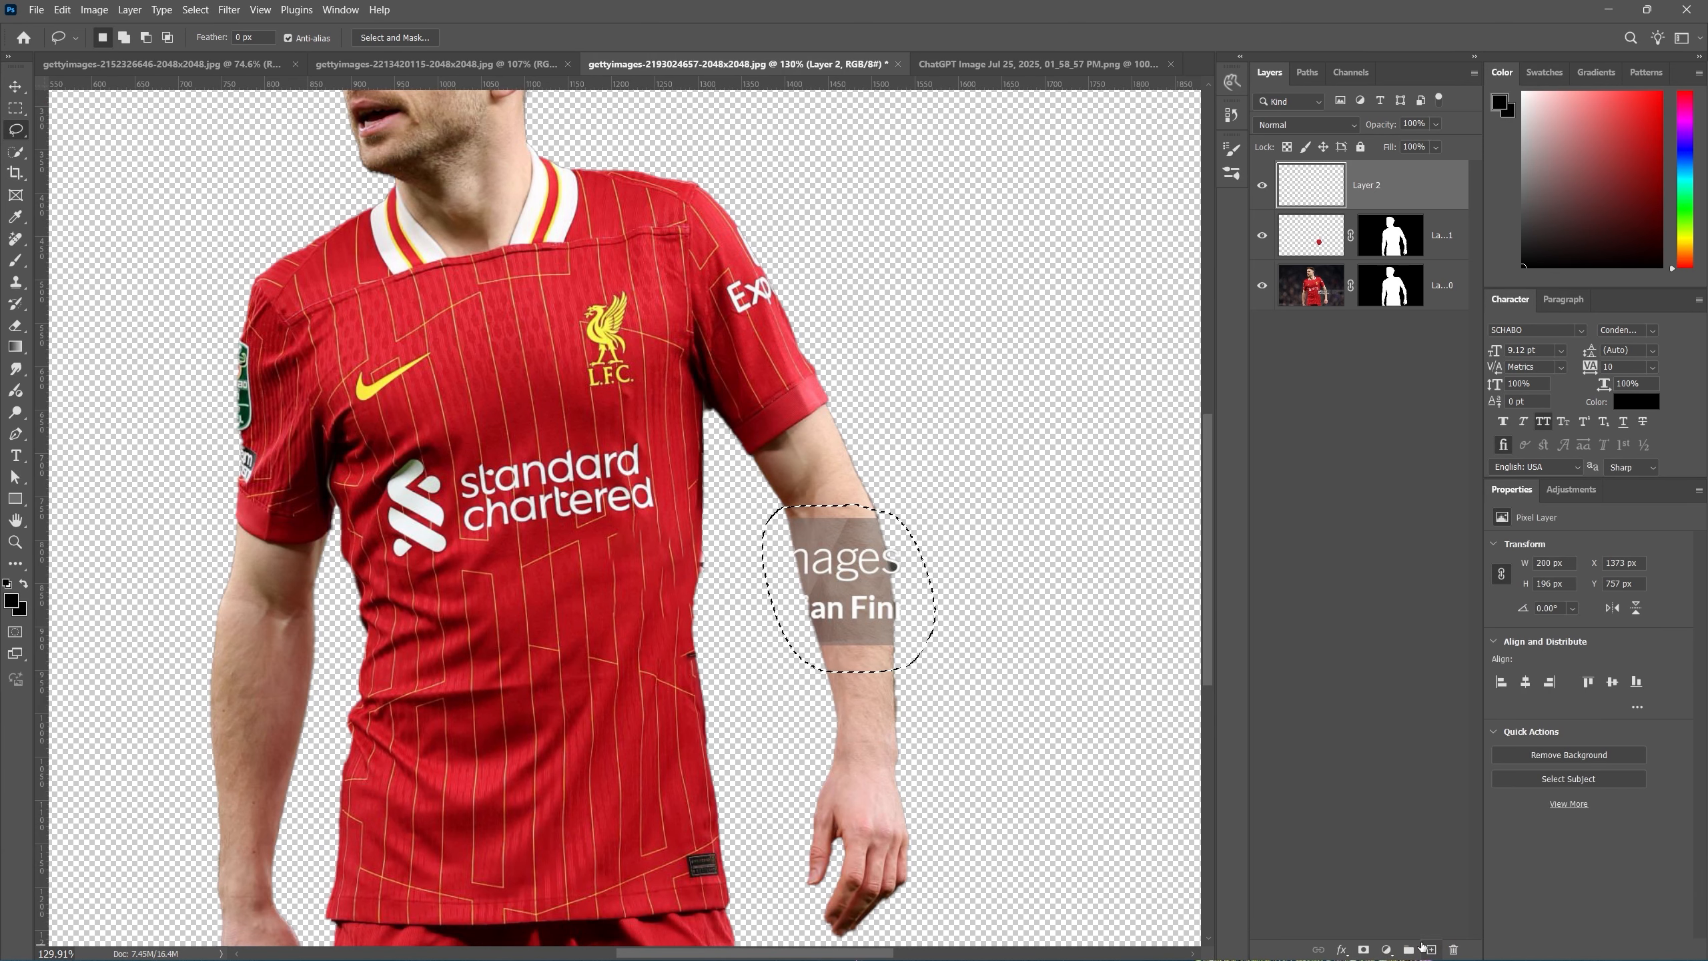
Fill the lassoed forearm with Content-Aware Fill, removing the shirt from the rectangular sampling area and outputting to the current layer
right_click(880, 594)
click(918, 436)
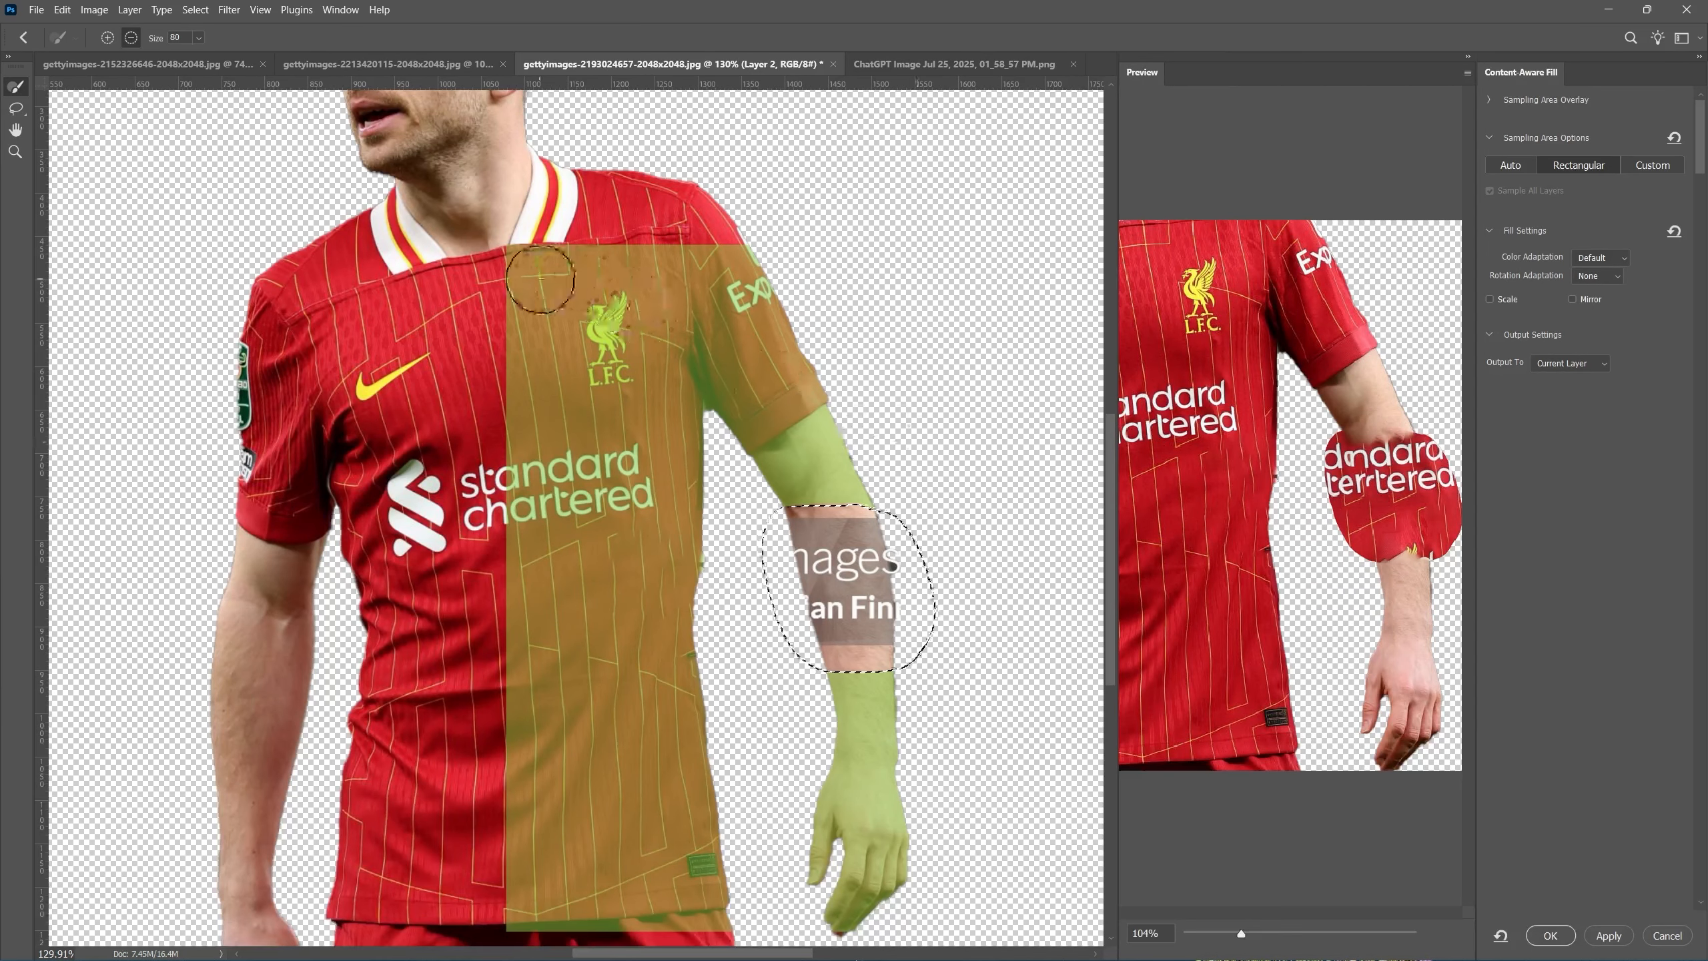
mouse_move(541, 278)
mouse_down()
mouse_move(669, 323)
mouse_move(729, 311)
mouse_move(731, 259)
mouse_move(678, 287)
mouse_move(503, 256)
mouse_move(585, 288)
mouse_move(523, 338)
mouse_move(588, 330)
mouse_move(644, 401)
mouse_move(493, 455)
mouse_move(605, 810)
mouse_move(643, 720)
mouse_move(478, 828)
mouse_move(498, 676)
mouse_move(651, 957)
mouse_move(697, 888)
mouse_move(709, 931)
mouse_move(661, 854)
mouse_move(670, 787)
mouse_move(700, 822)
mouse_move(665, 685)
mouse_move(623, 727)
mouse_move(653, 583)
mouse_move(668, 685)
mouse_move(702, 419)
mouse_move(803, 379)
mouse_up()
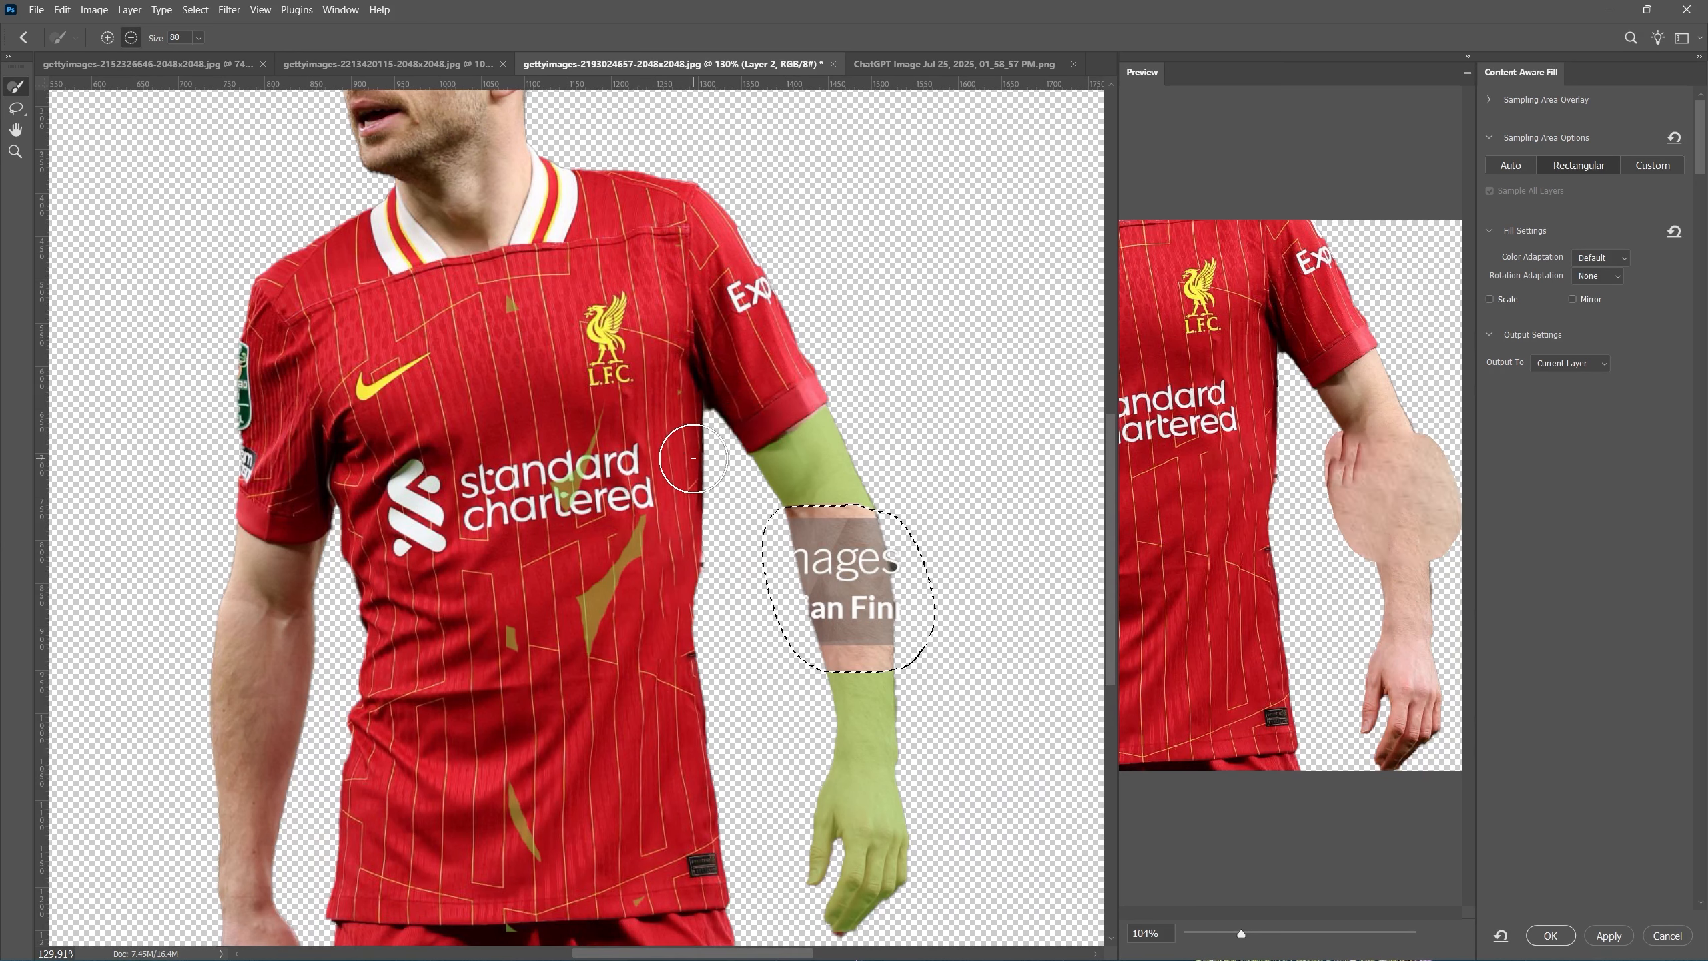
mouse_move(609, 538)
mouse_down()
mouse_move(571, 534)
mouse_move(571, 507)
mouse_move(588, 615)
mouse_up()
mouse_move(477, 832)
mouse_down()
mouse_move(551, 750)
mouse_move(594, 412)
mouse_up()
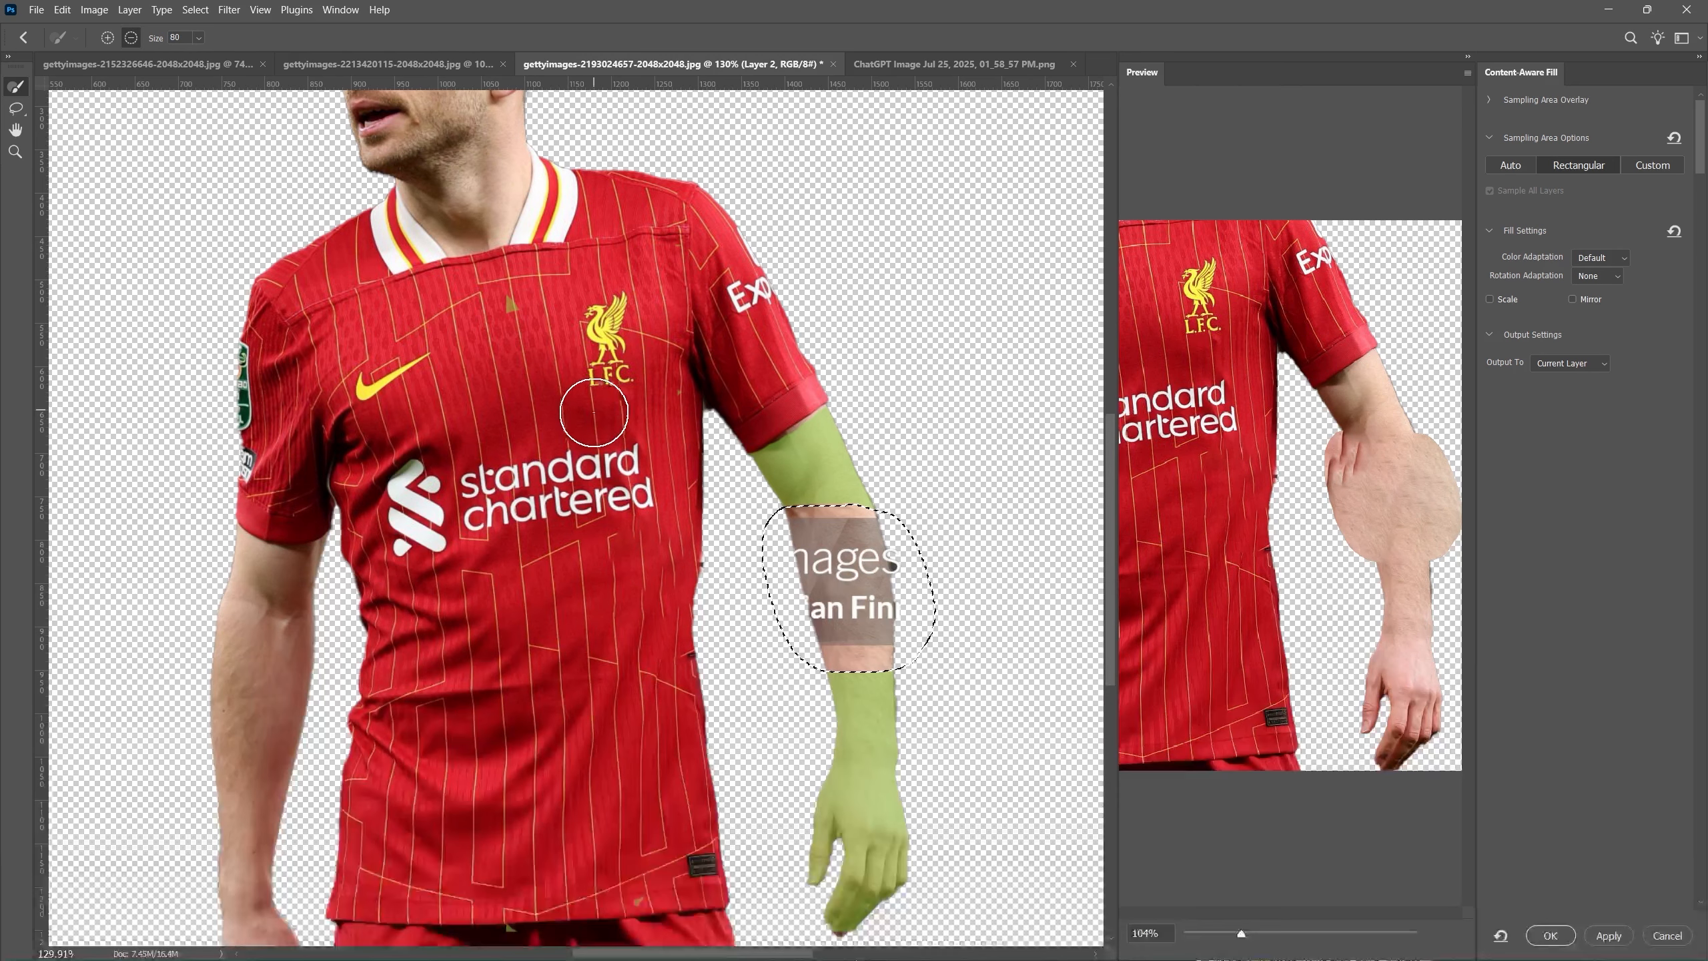
mouse_move(747, 430)
mouse_down()
mouse_move(780, 404)
mouse_move(821, 413)
mouse_move(756, 452)
mouse_move(843, 455)
mouse_move(796, 472)
mouse_up()
click(1550, 936)
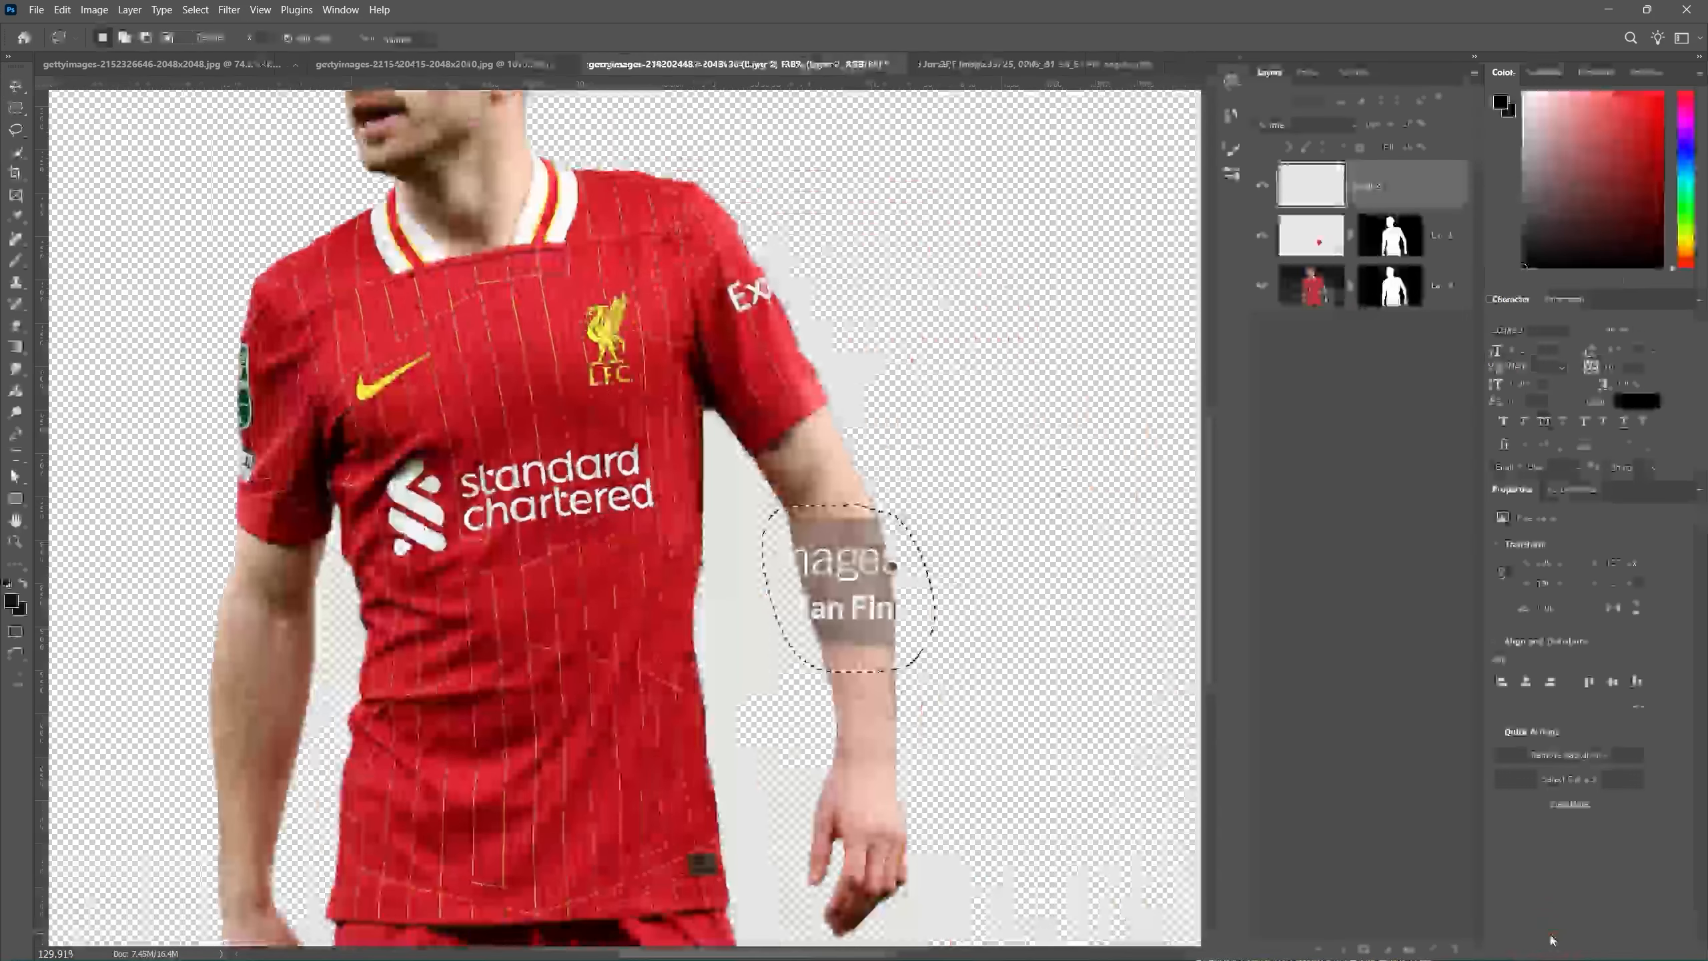
Clear the selection and copy the player's layer mask onto the forearm patch layer
key(ctrl+d)
click(1389, 285)
drag(1389, 285, 1389, 185)
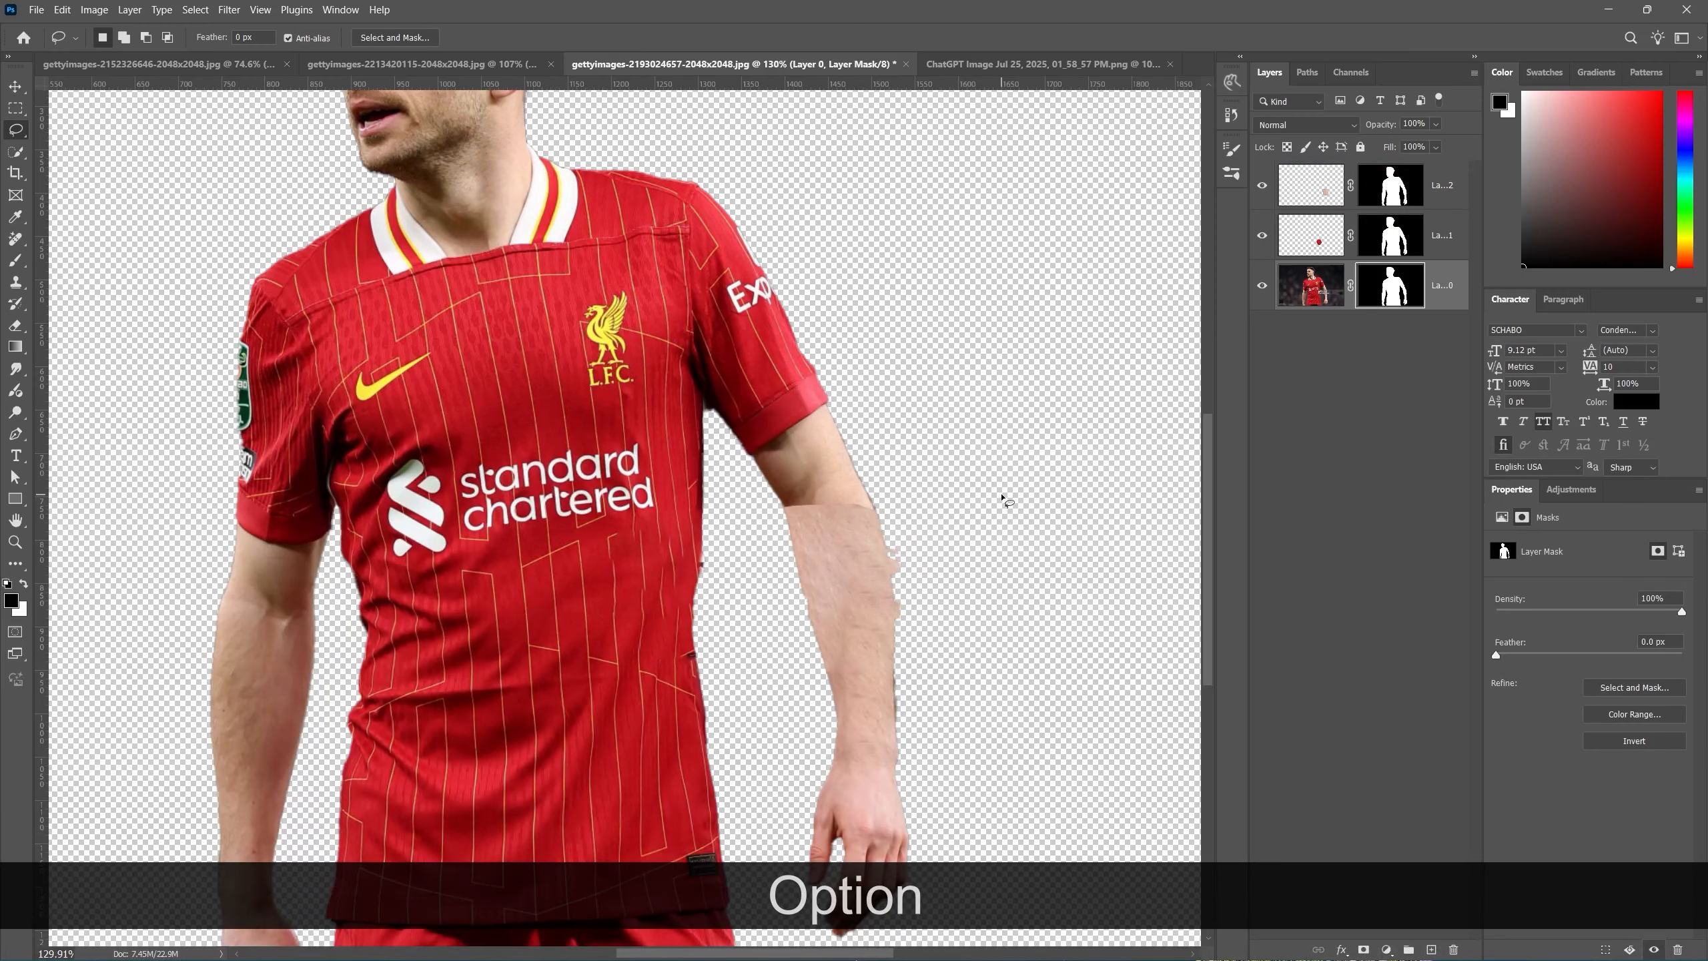
Paint with black on the forearm patch's mask to blend its upper seam and trim the bumps along the arm's outer edge
scroll(870, 579, up, 4)
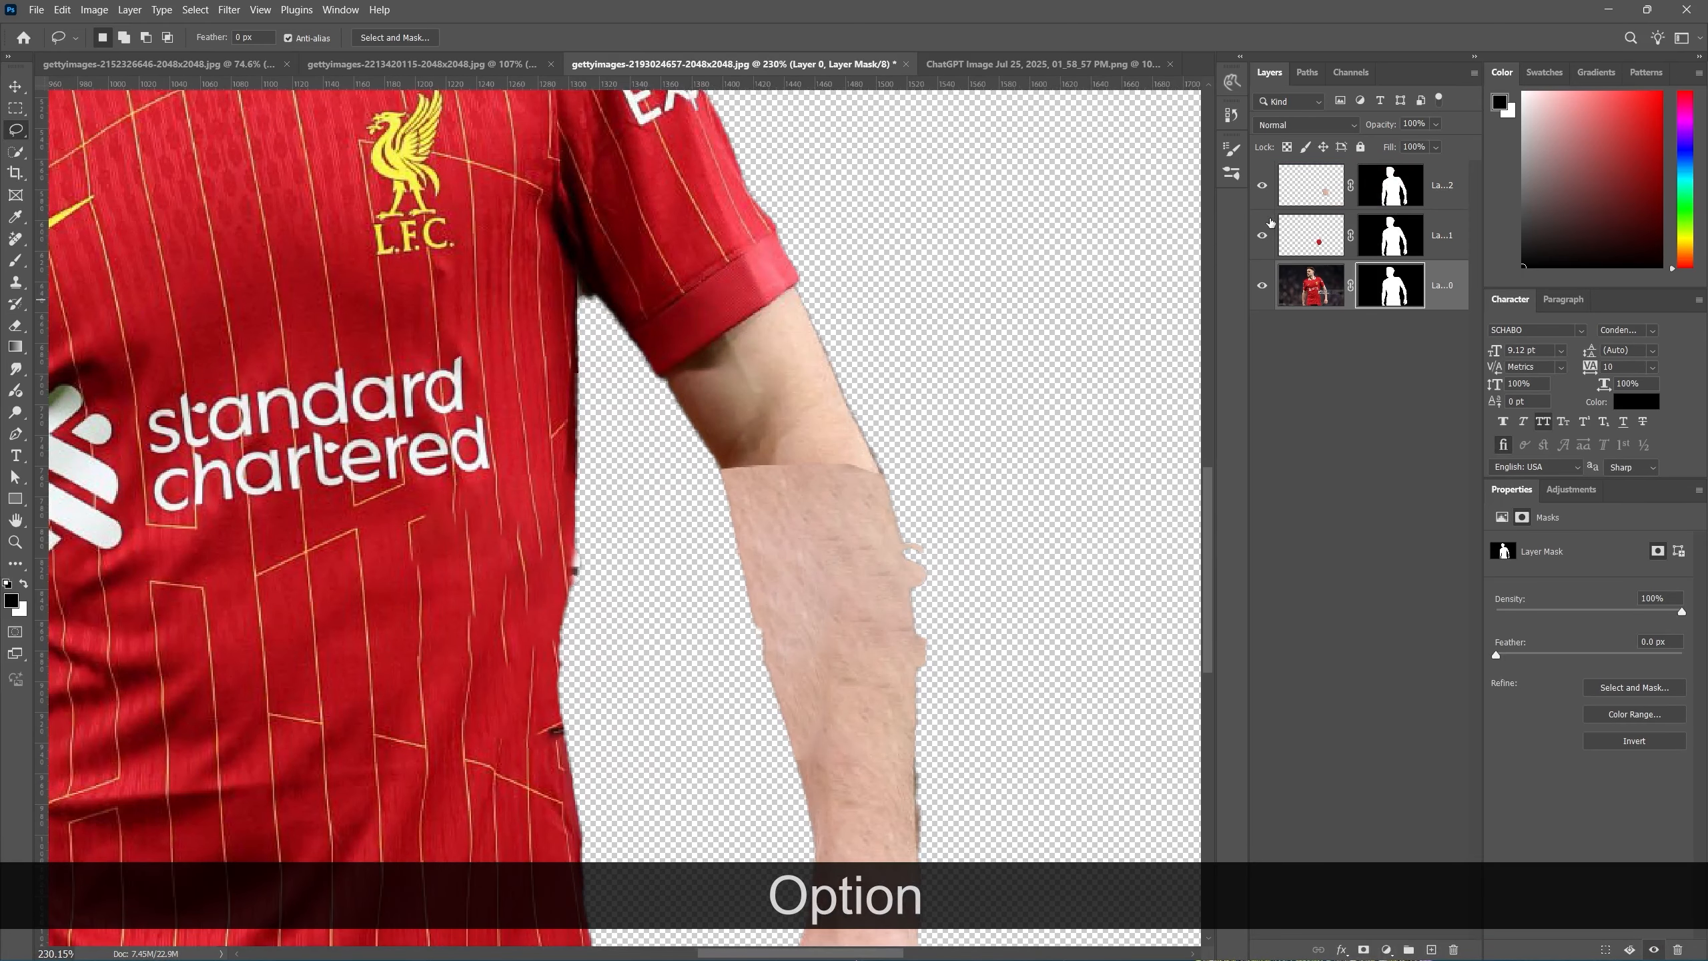
click(1299, 185)
click(1390, 187)
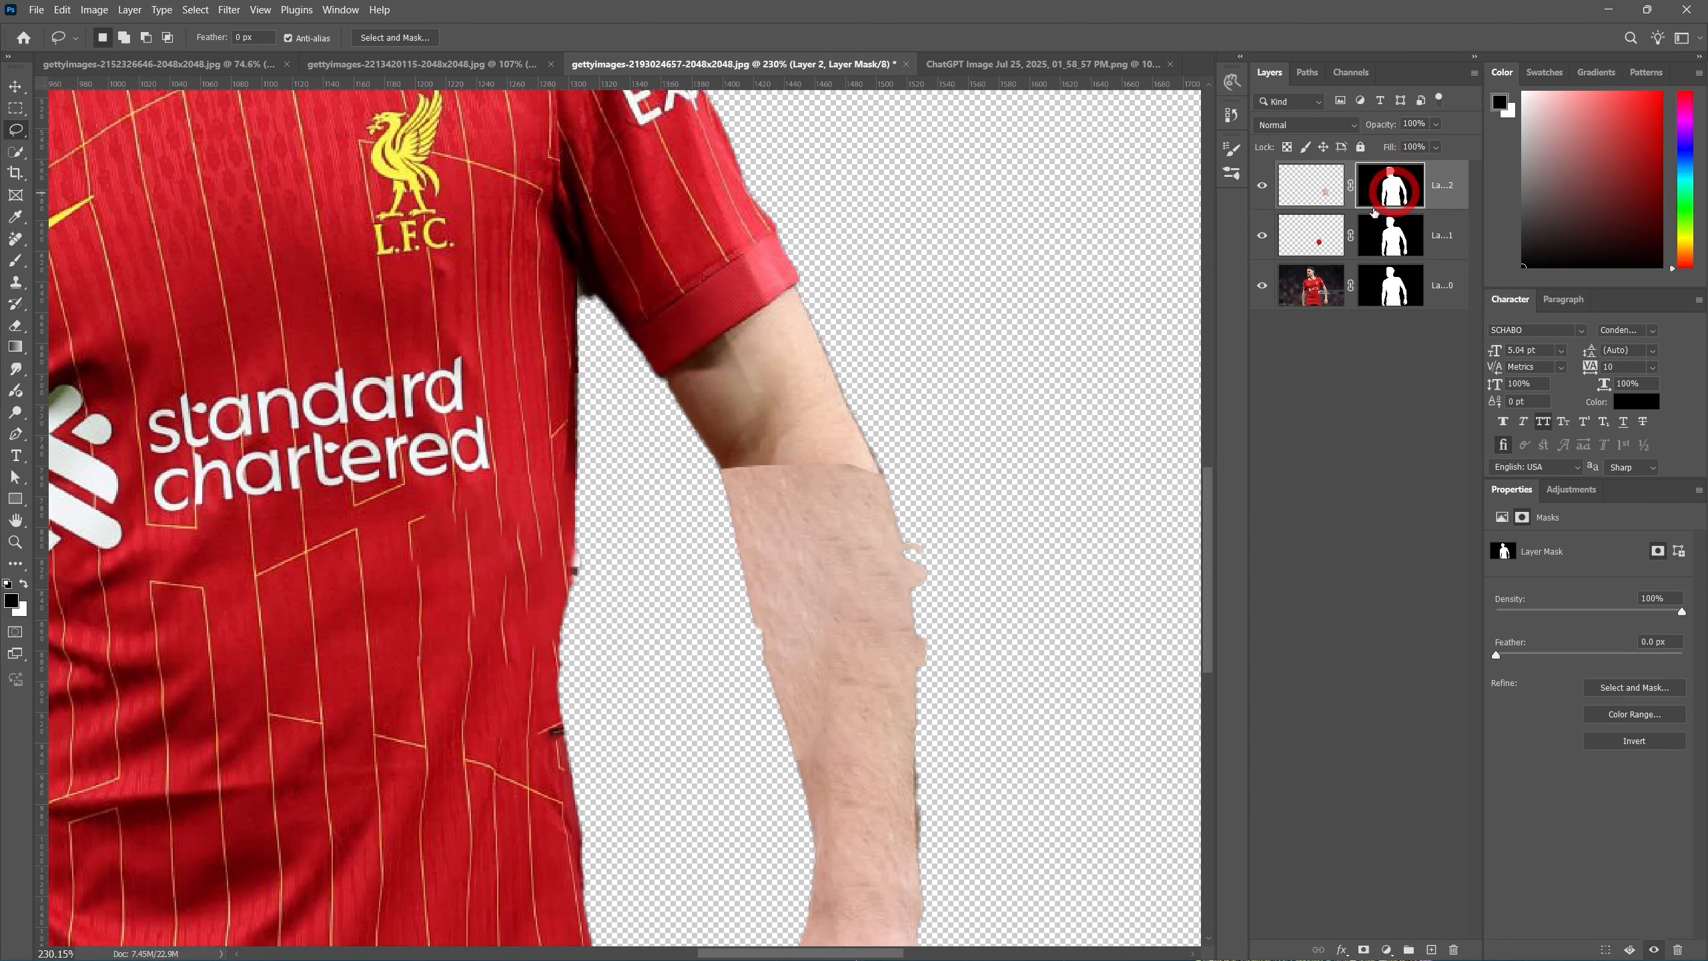
key(b)
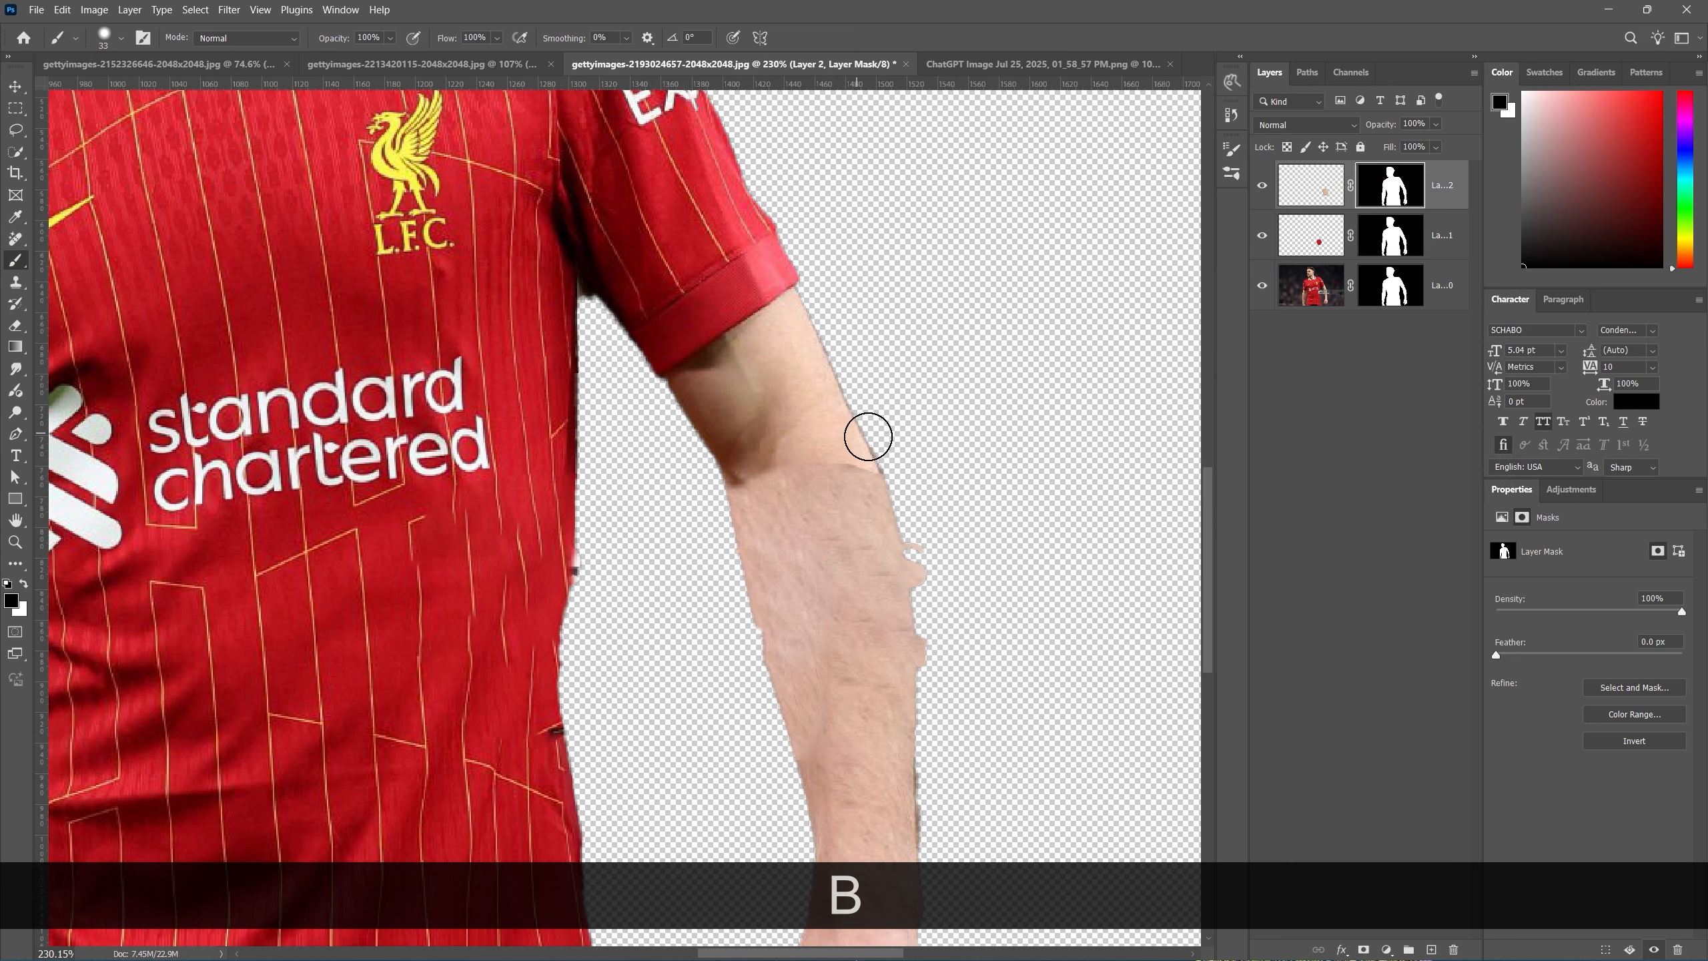
click(747, 461)
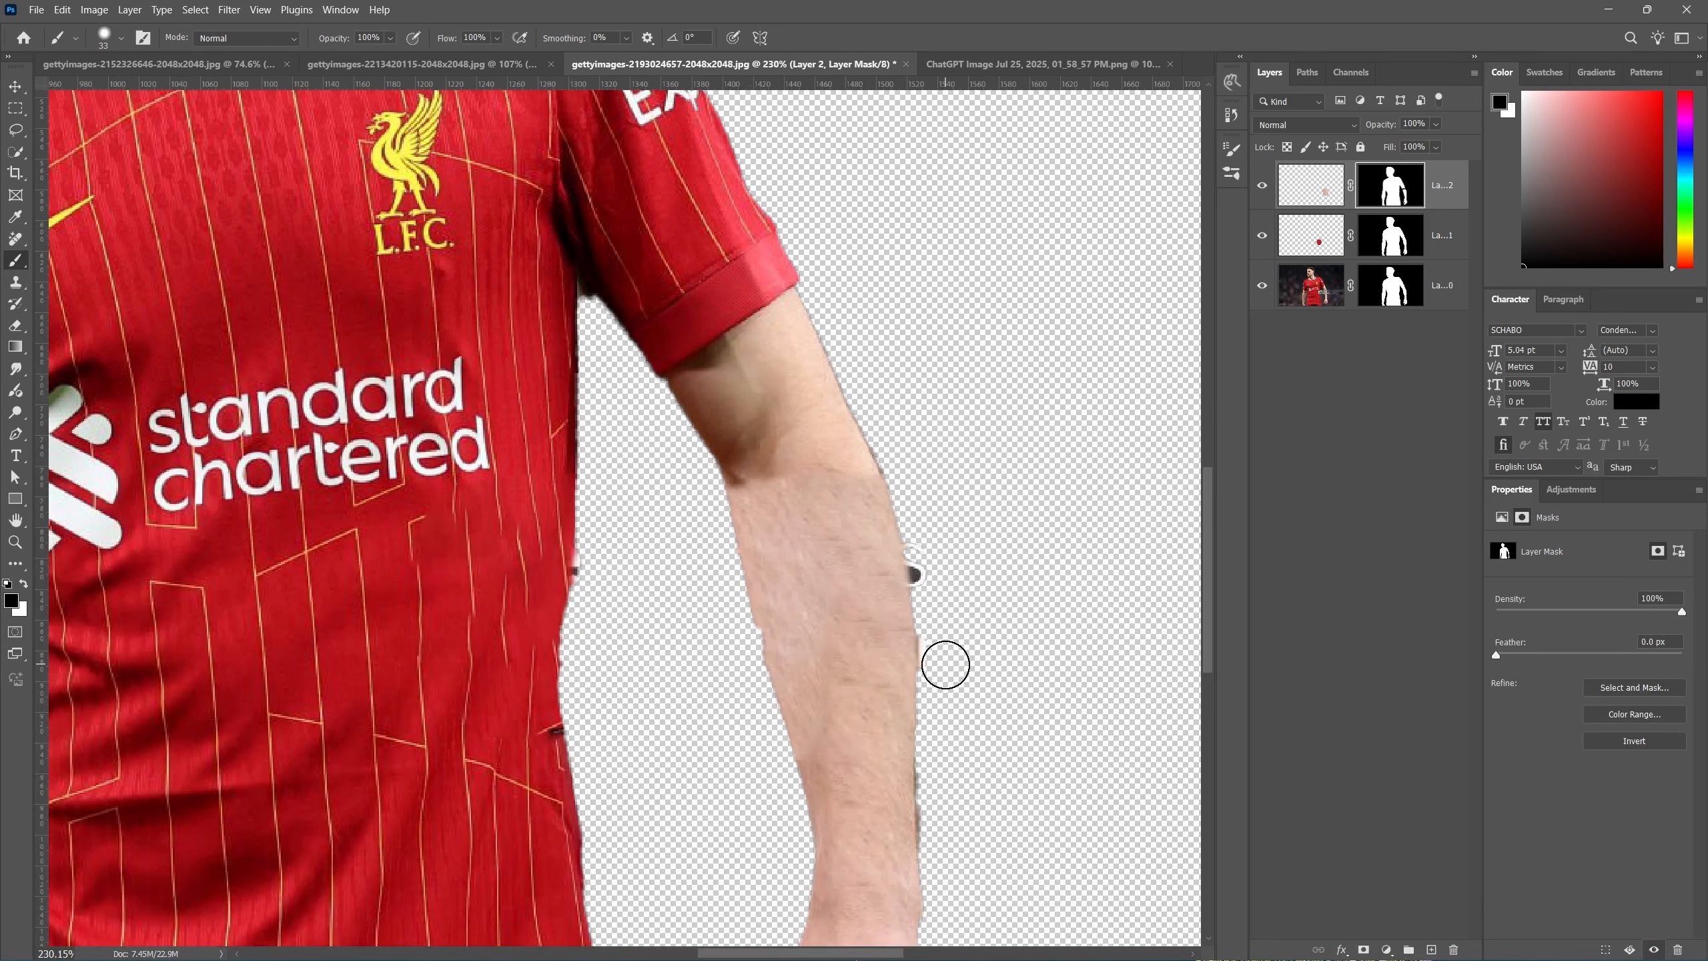
Paint out the dark spot beside the forearm on the player's layer mask and fit the whole image in view
click(1382, 293)
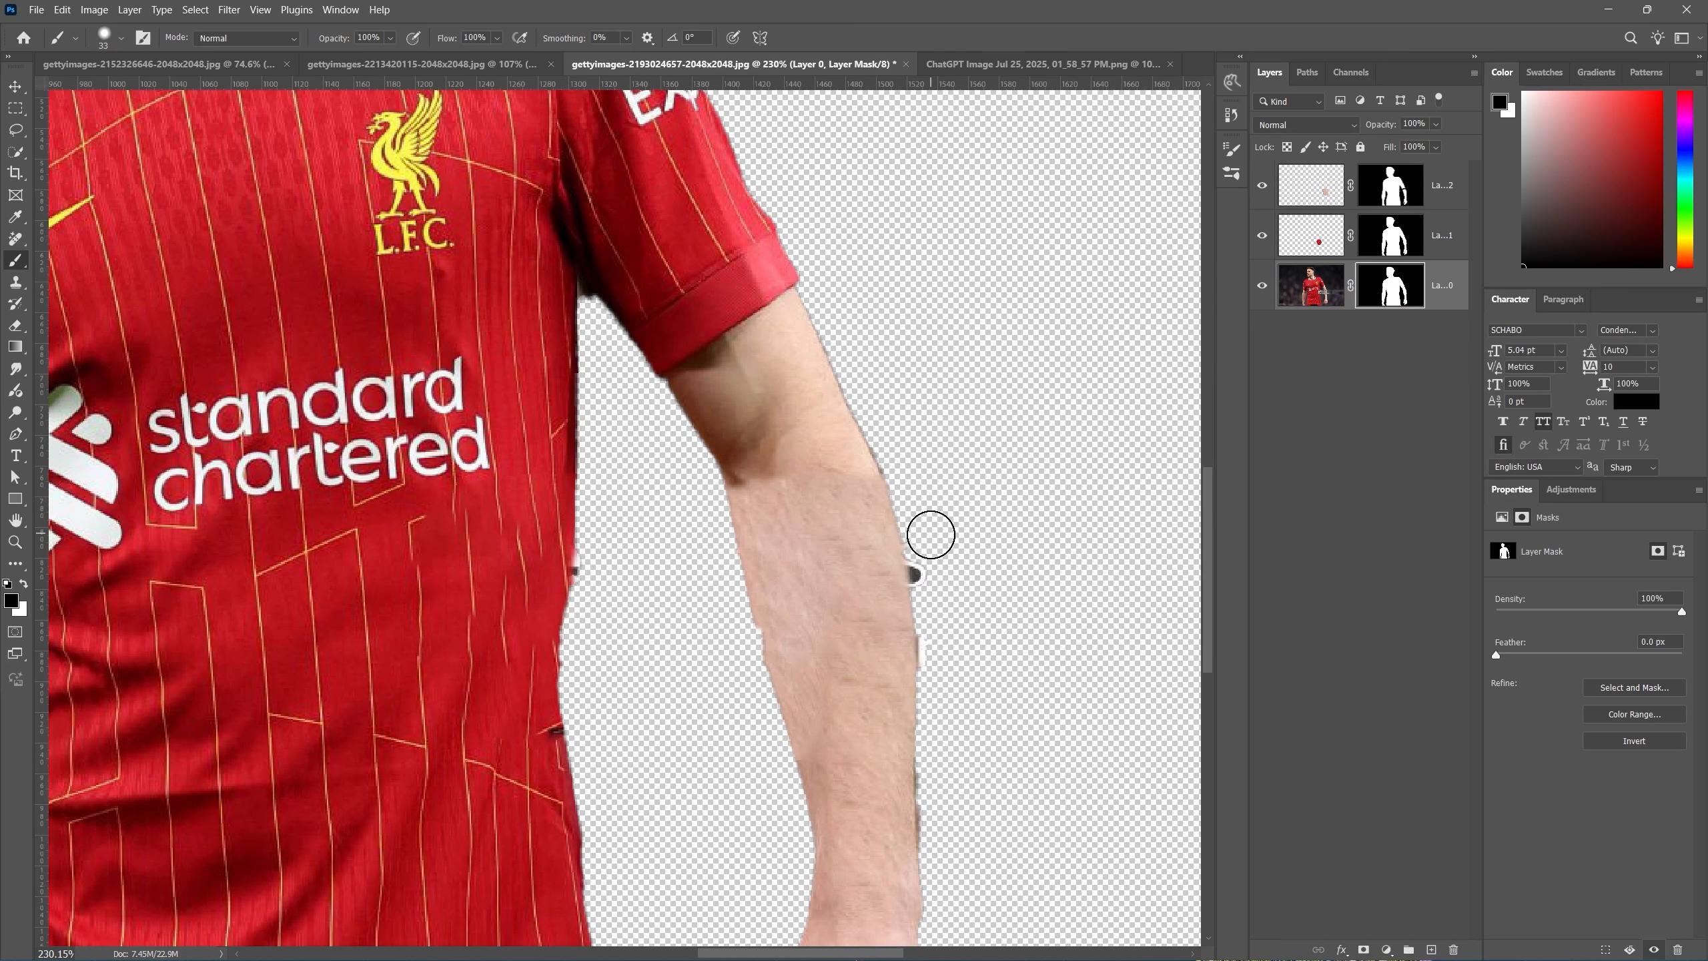
key(v)
key(ctrl+0)
click(934, 541)
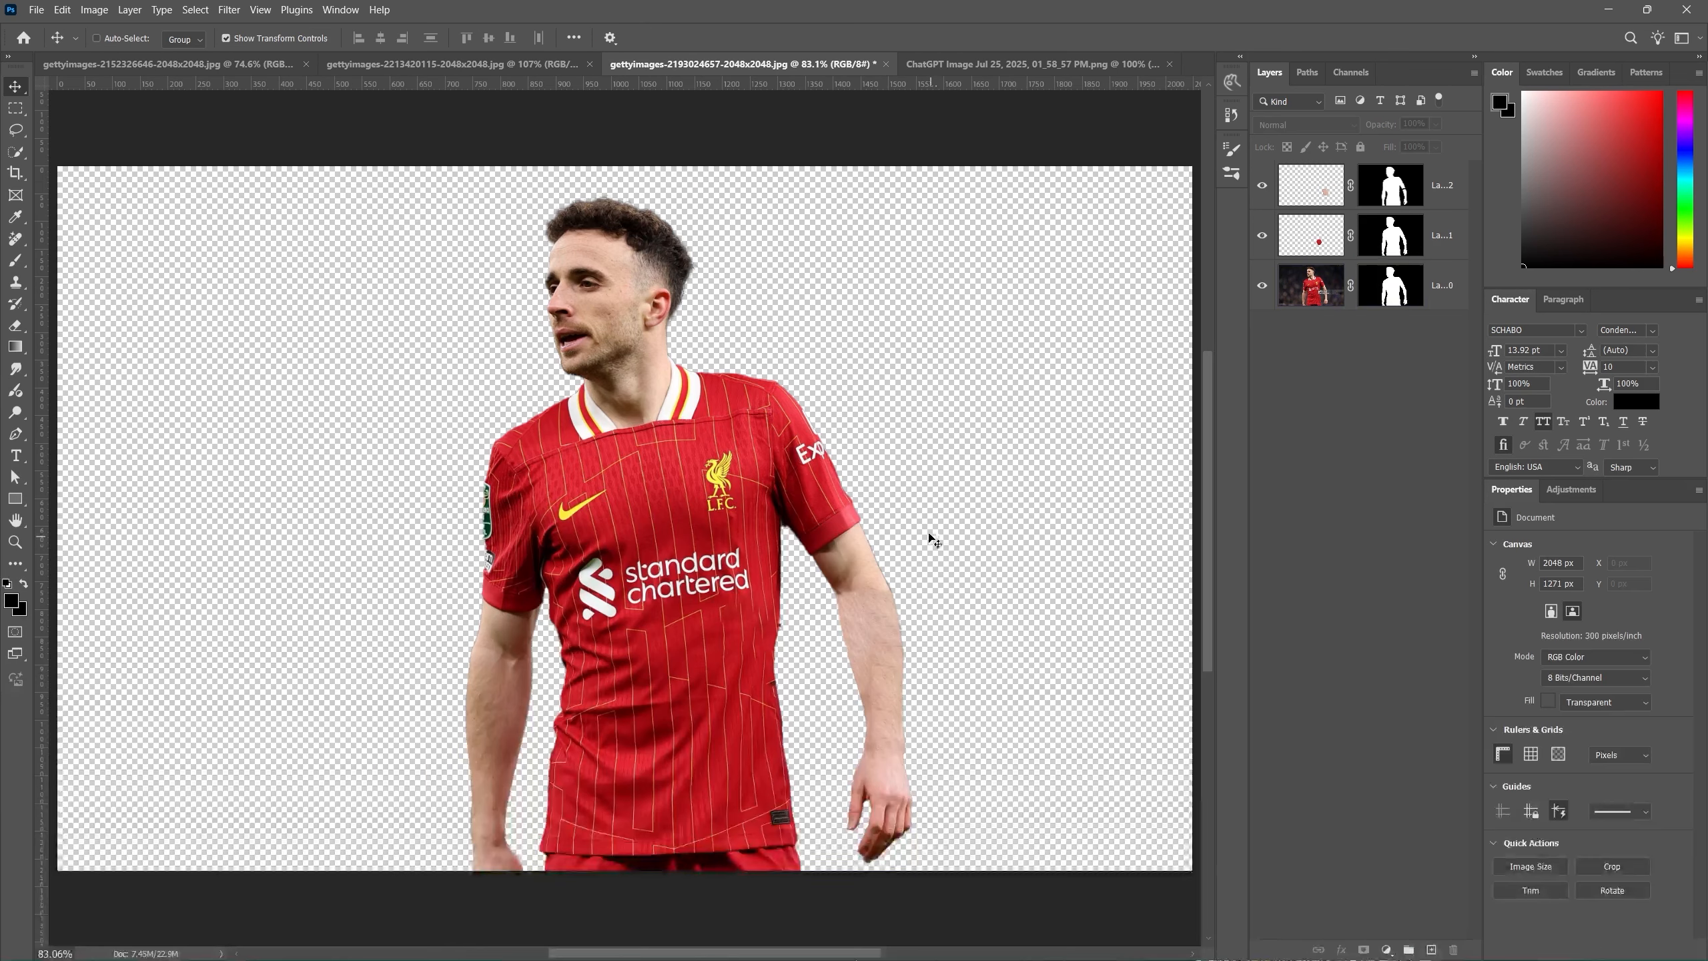
Export the player cut-out as a transparent 2048 × 1271 px PNG named "subject 2" in the all files folder
key(ctrl+shift+alt)
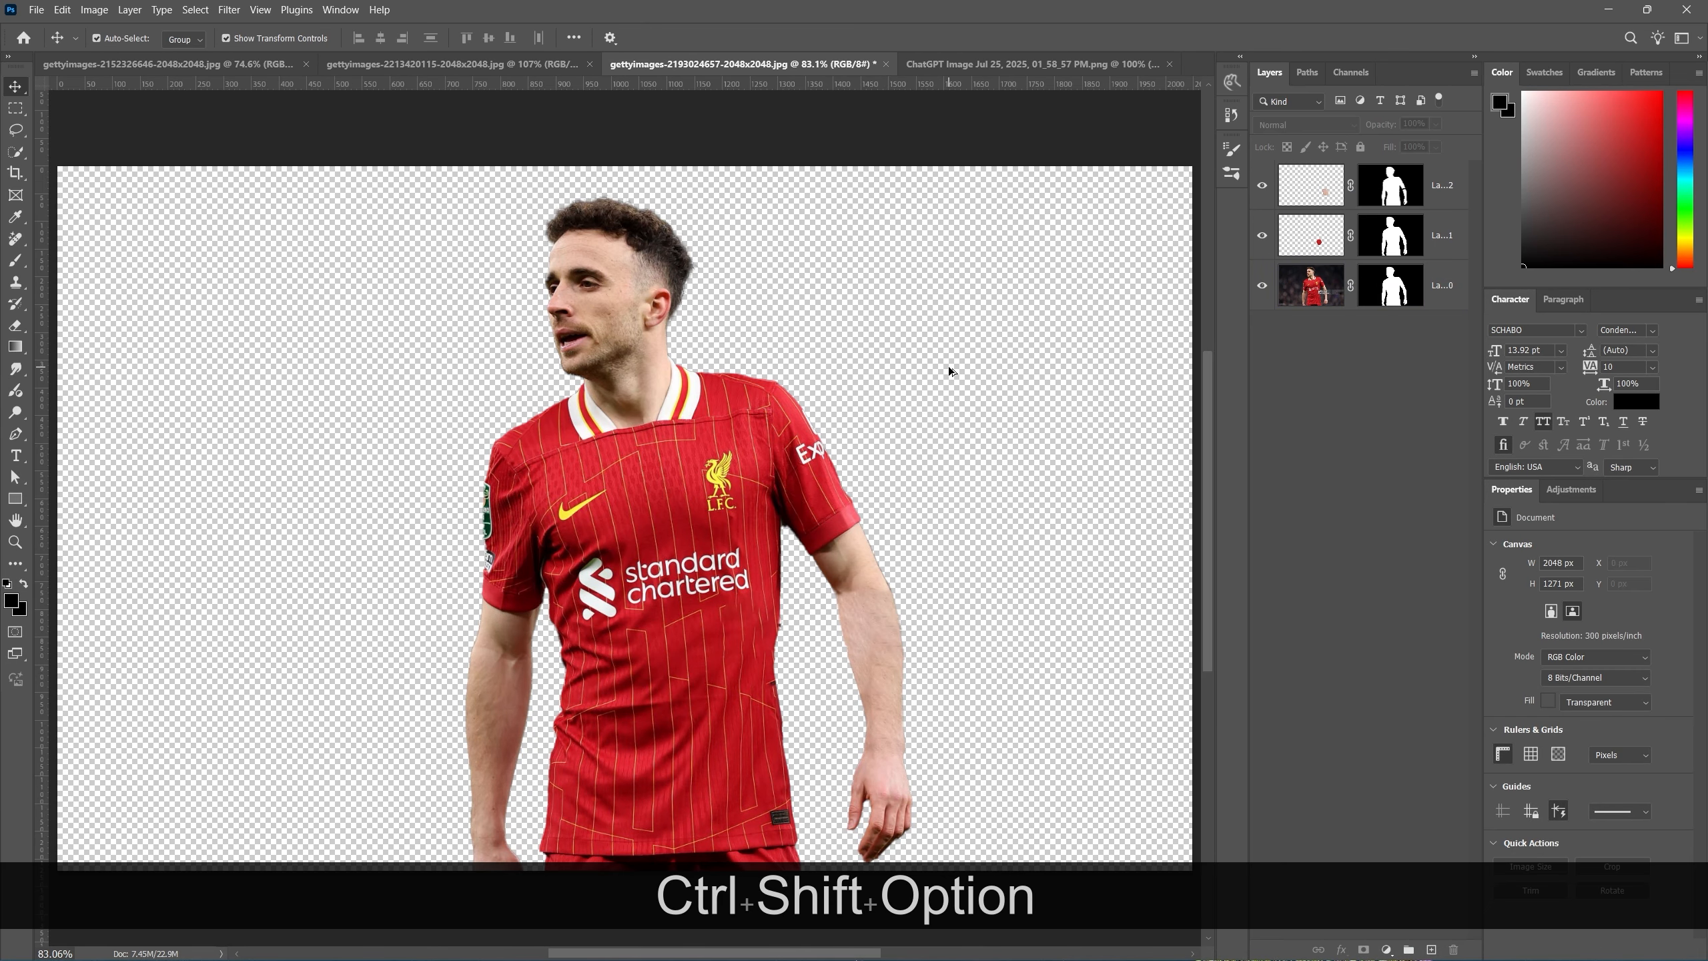
key(ctrl+shift+alt+w)
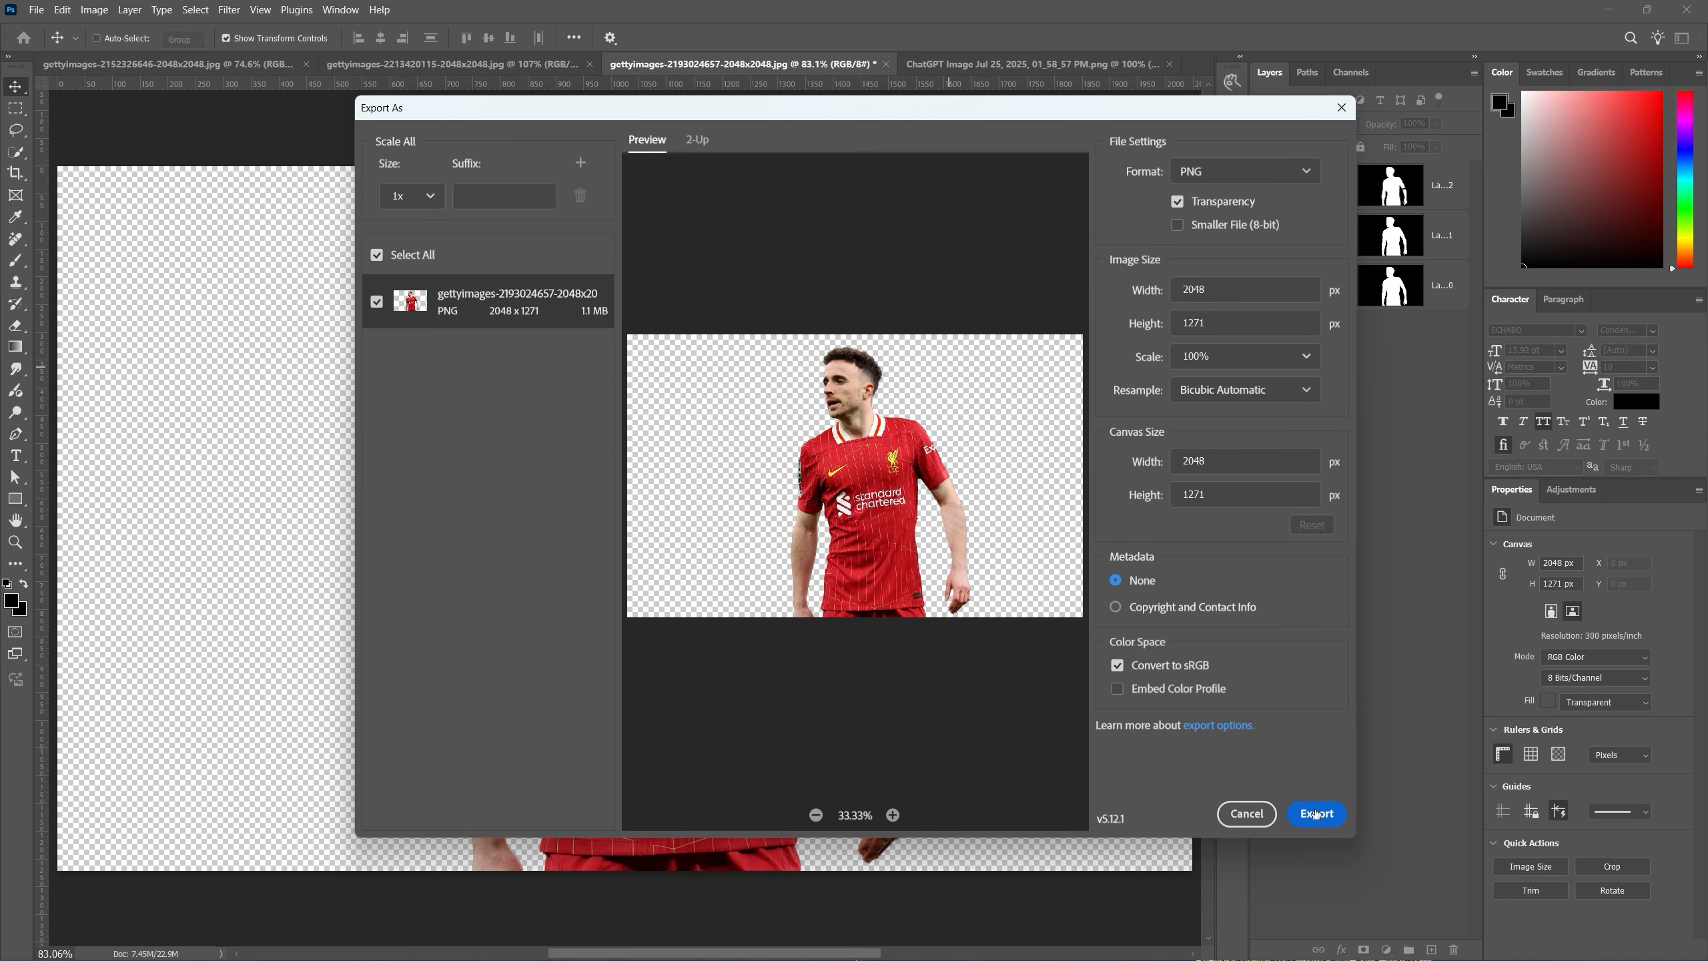
click(1315, 814)
text(subject 2)
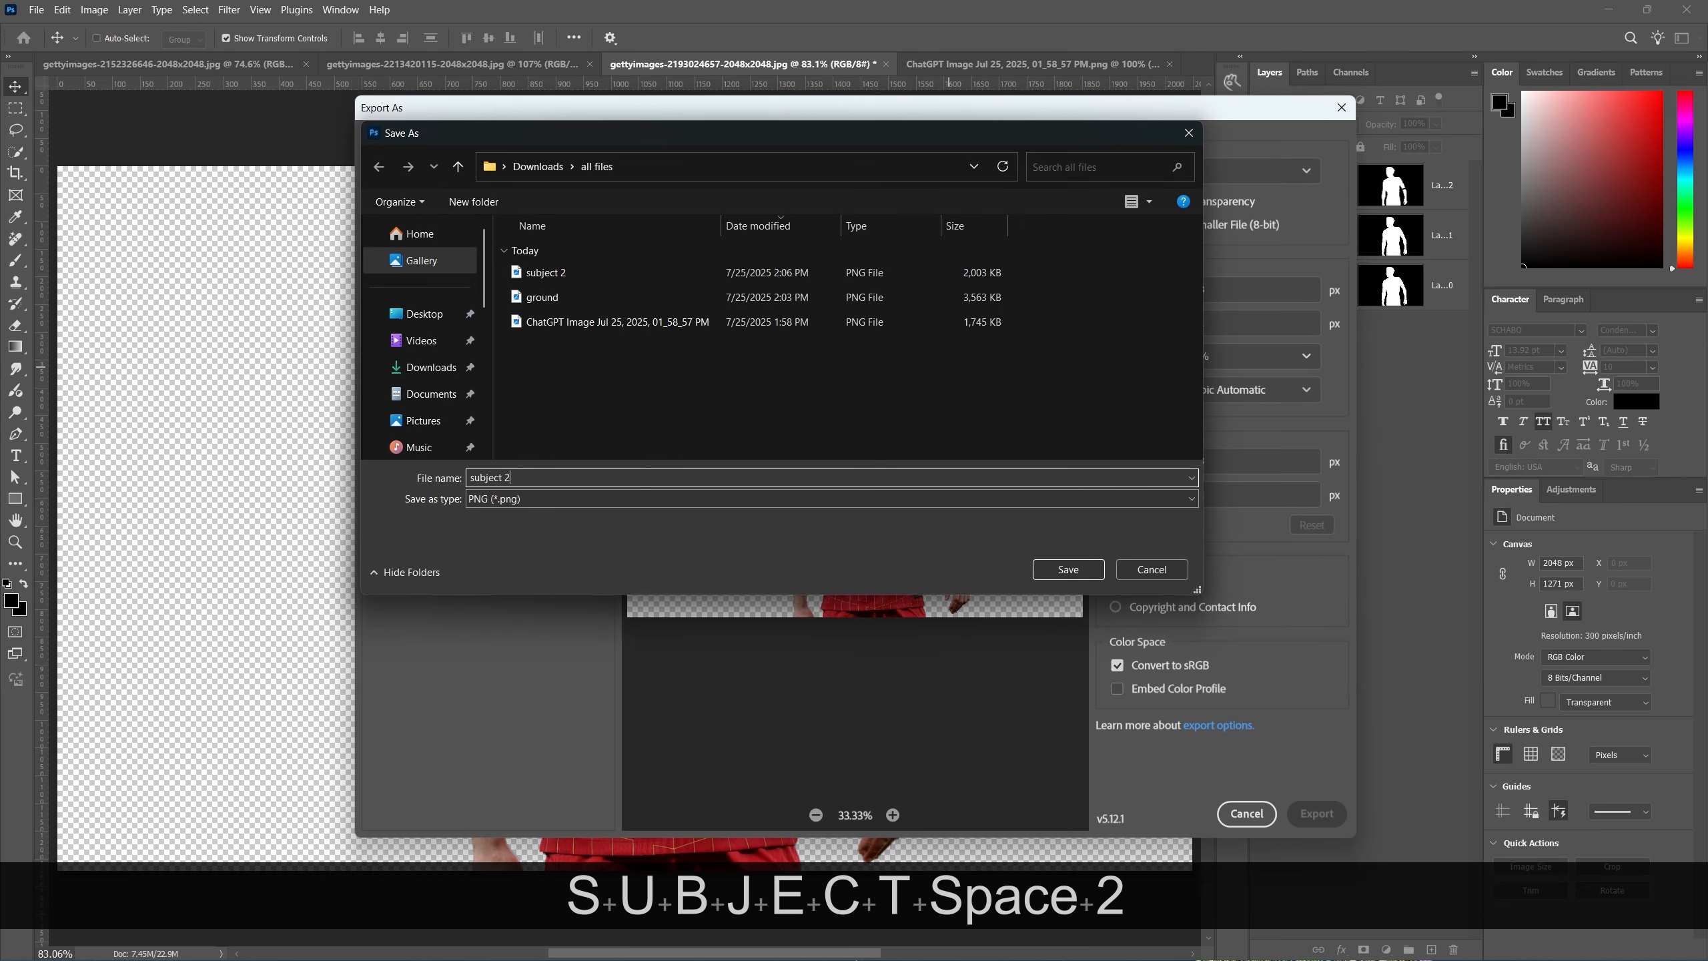
key(Return)
Open the ChatGPT graveyard image and select the large foreground cross and its base with the Quick Selection tool
click(941, 65)
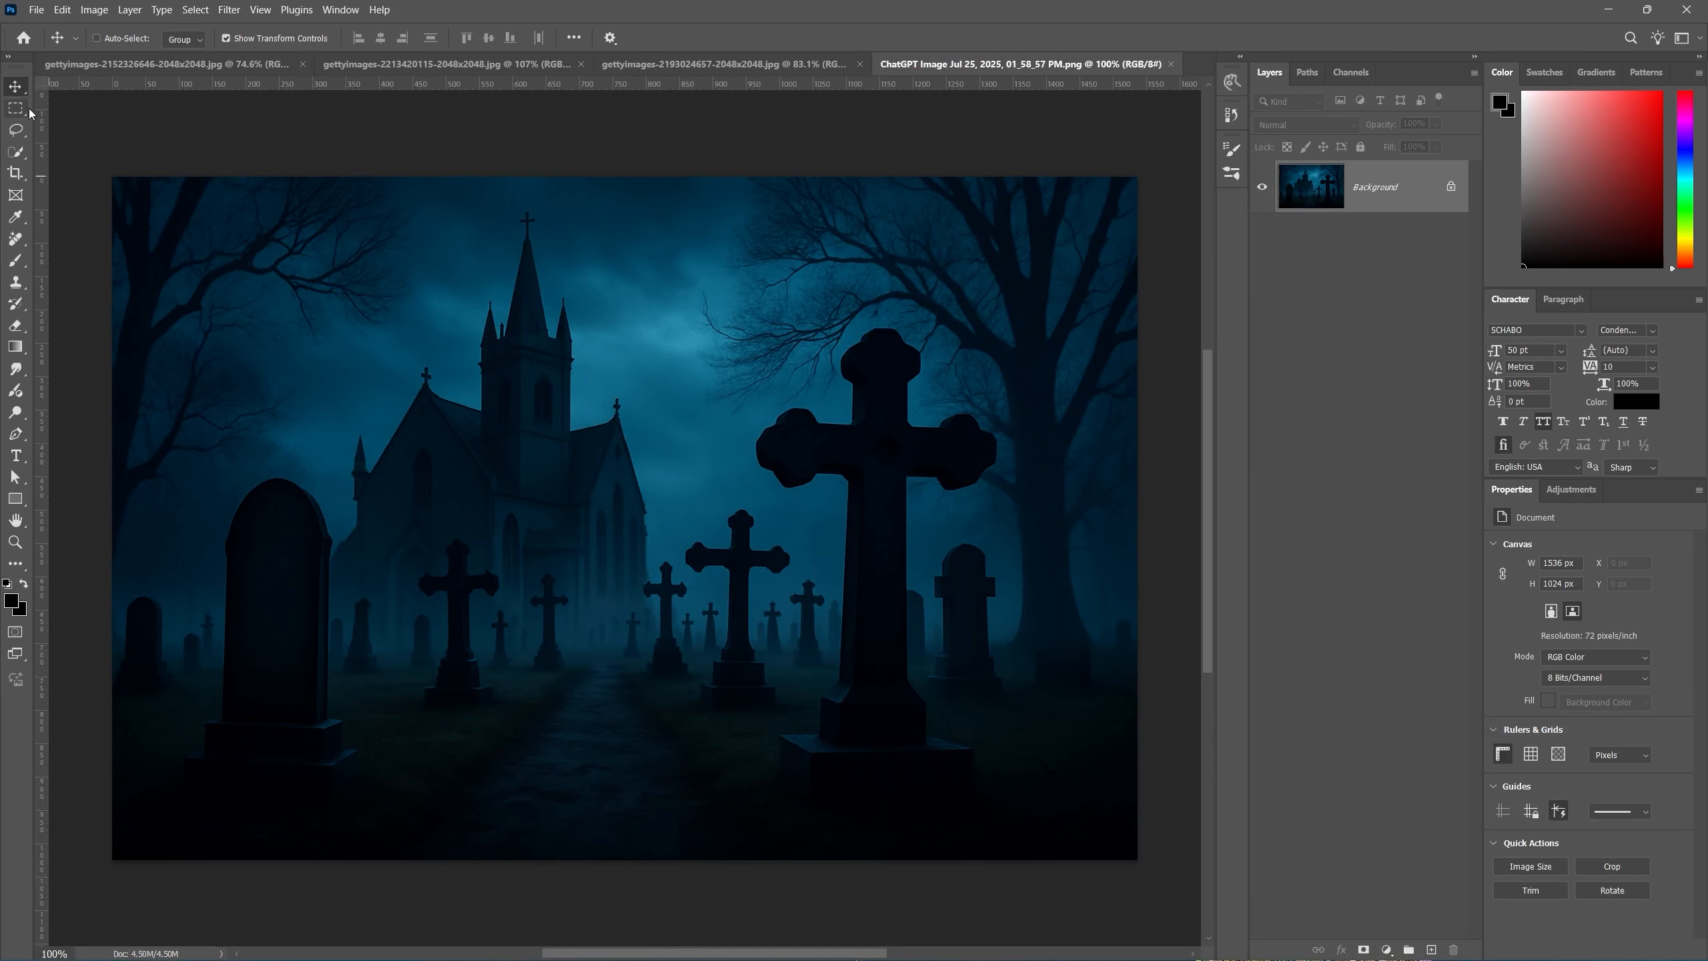
click(17, 153)
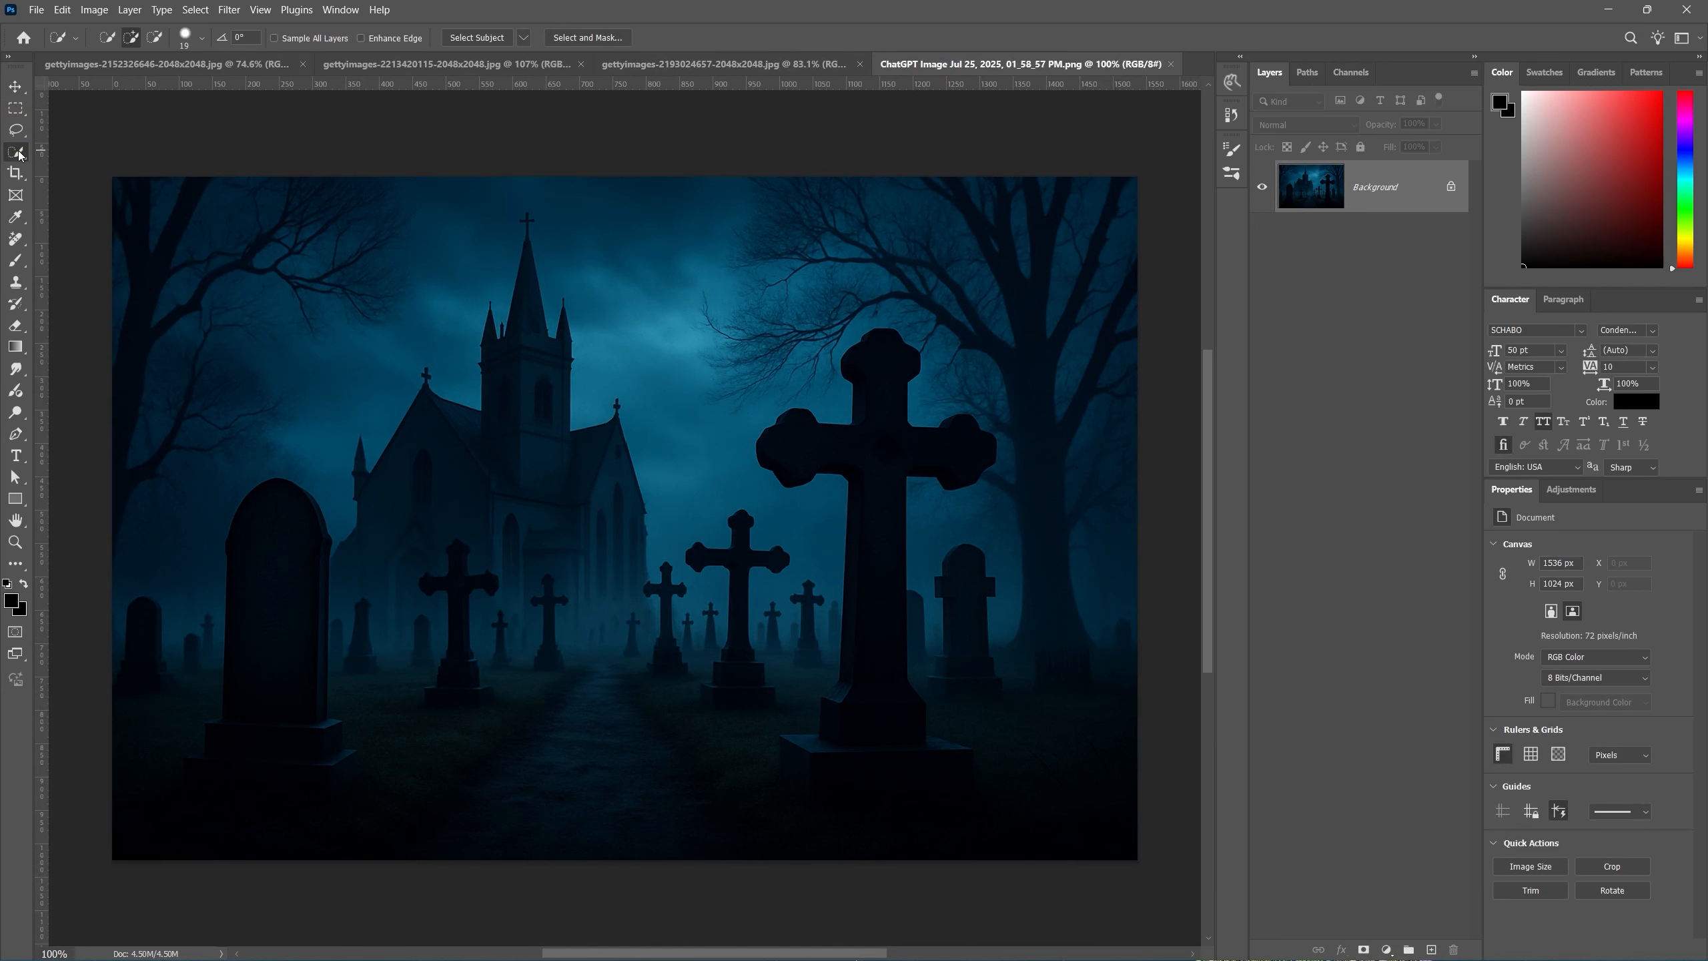
right_click(19, 155)
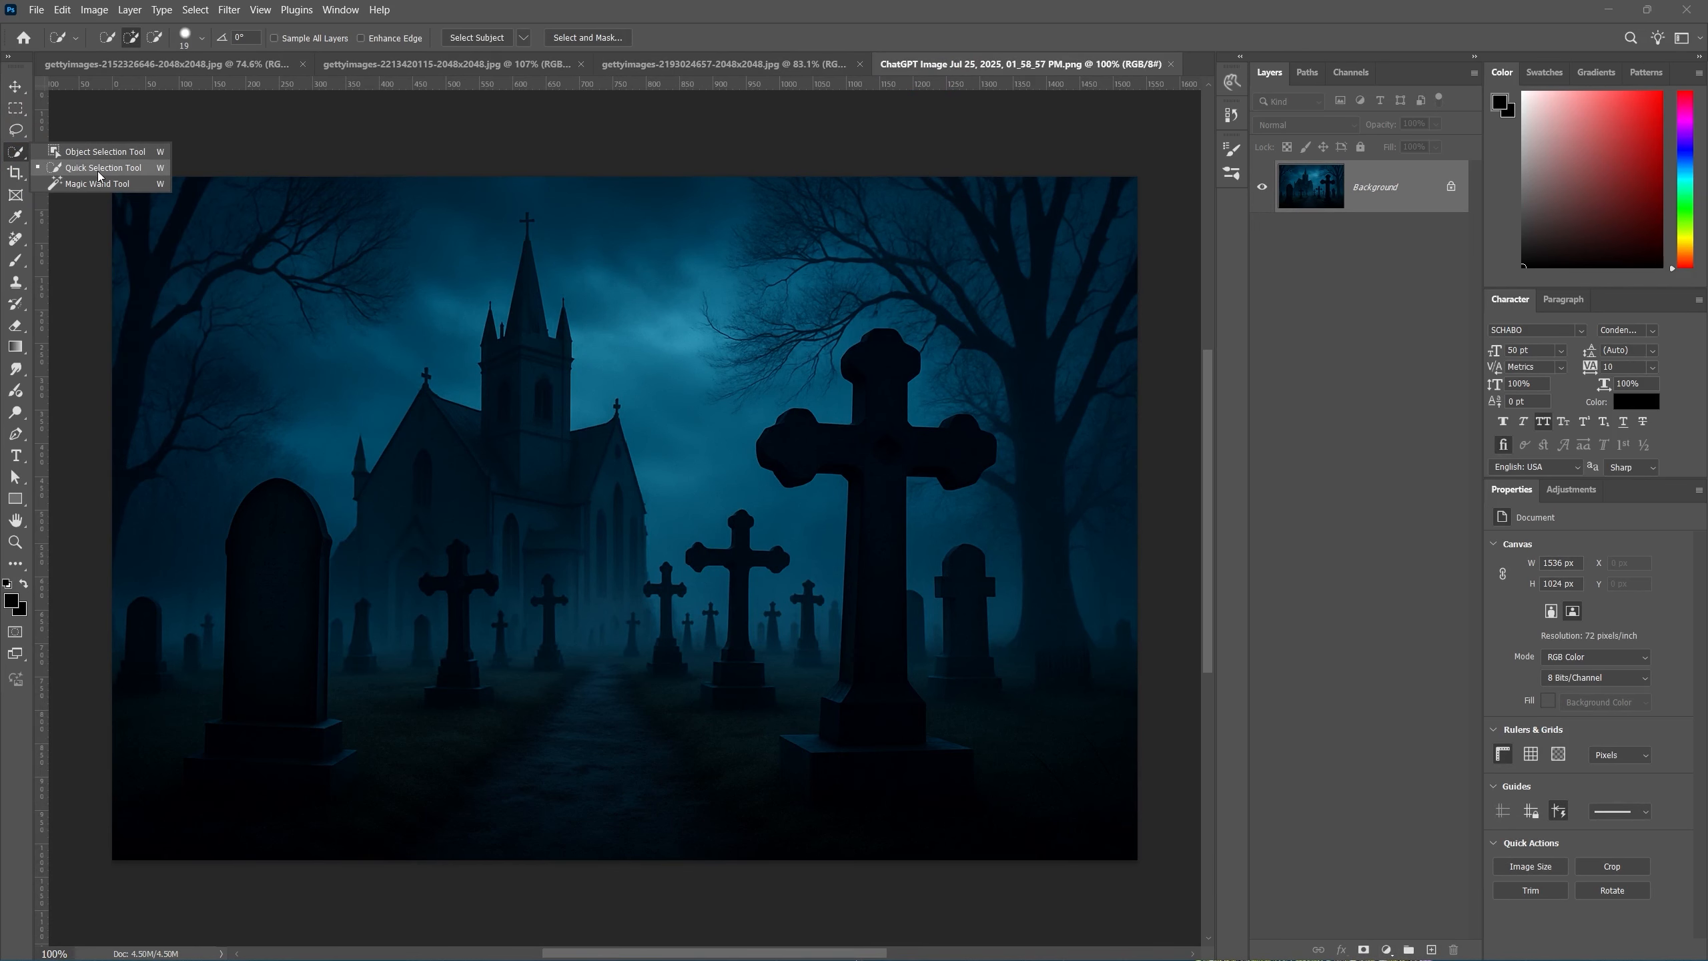
click(103, 169)
scroll(863, 513, up, 5)
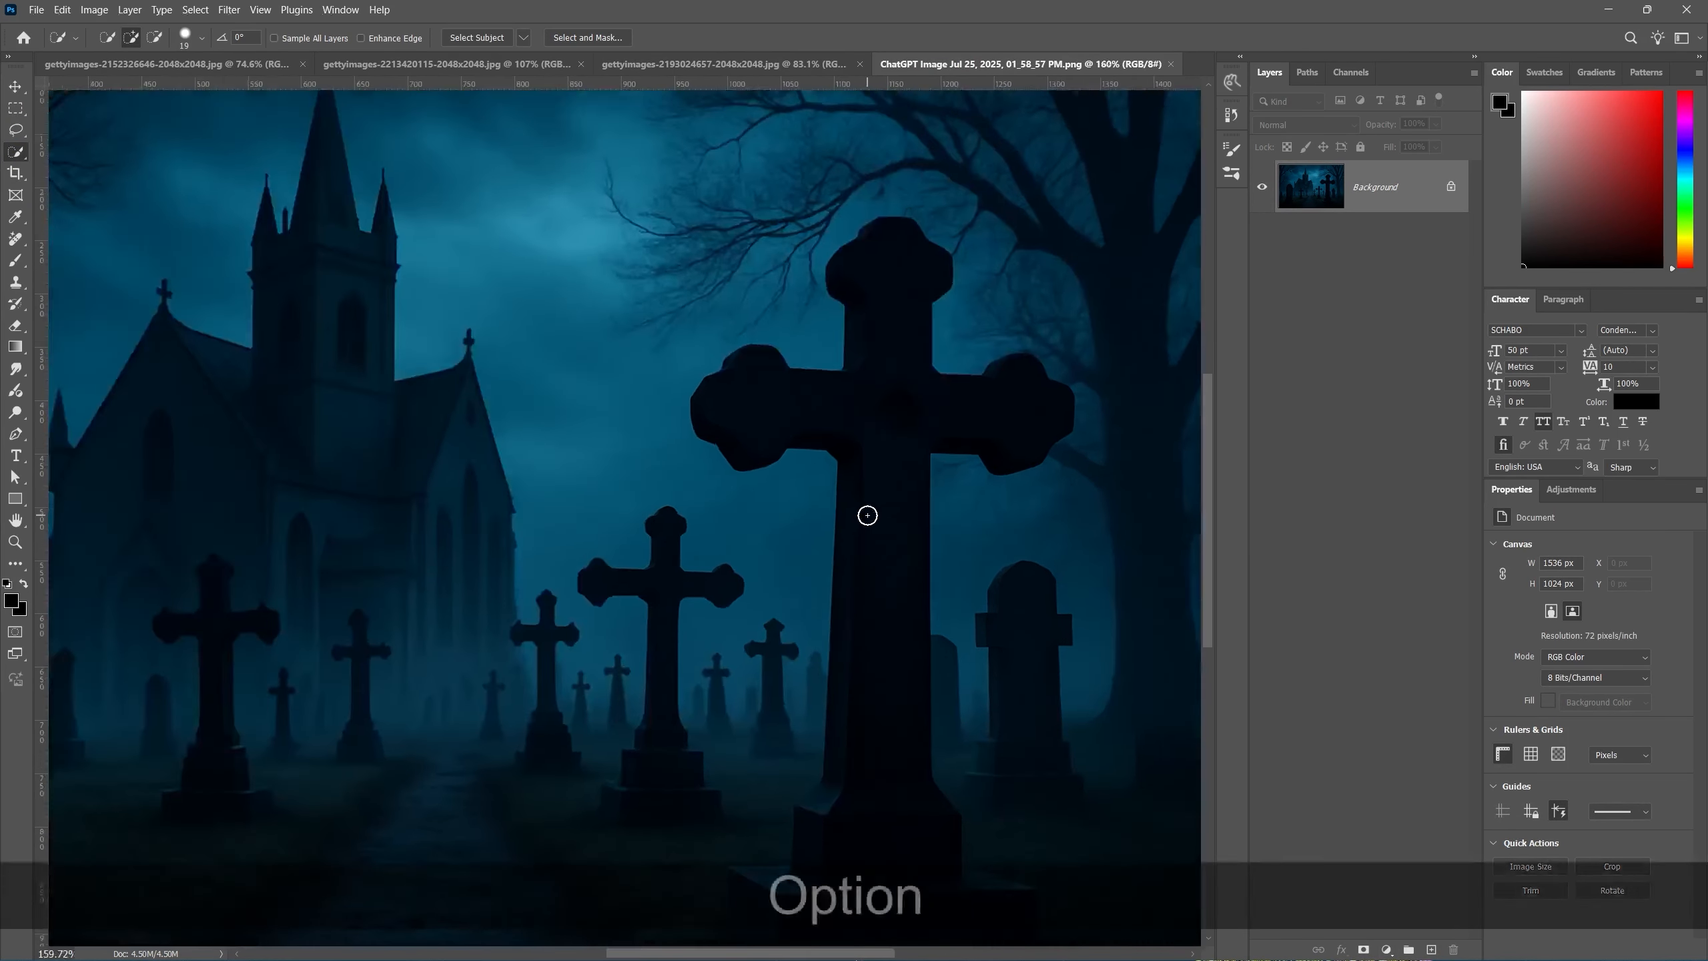
mouse_move(870, 244)
mouse_down()
mouse_move(873, 375)
mouse_move(762, 351)
mouse_move(716, 381)
mouse_move(749, 609)
mouse_up()
mouse_move(750, 775)
mouse_down()
mouse_move(683, 450)
mouse_move(623, 686)
mouse_move(627, 598)
mouse_move(546, 736)
mouse_move(525, 678)
mouse_move(671, 793)
mouse_up()
Subtract the tree, gravestones and ground around the large cross from the selection
scroll(873, 639, down, 5)
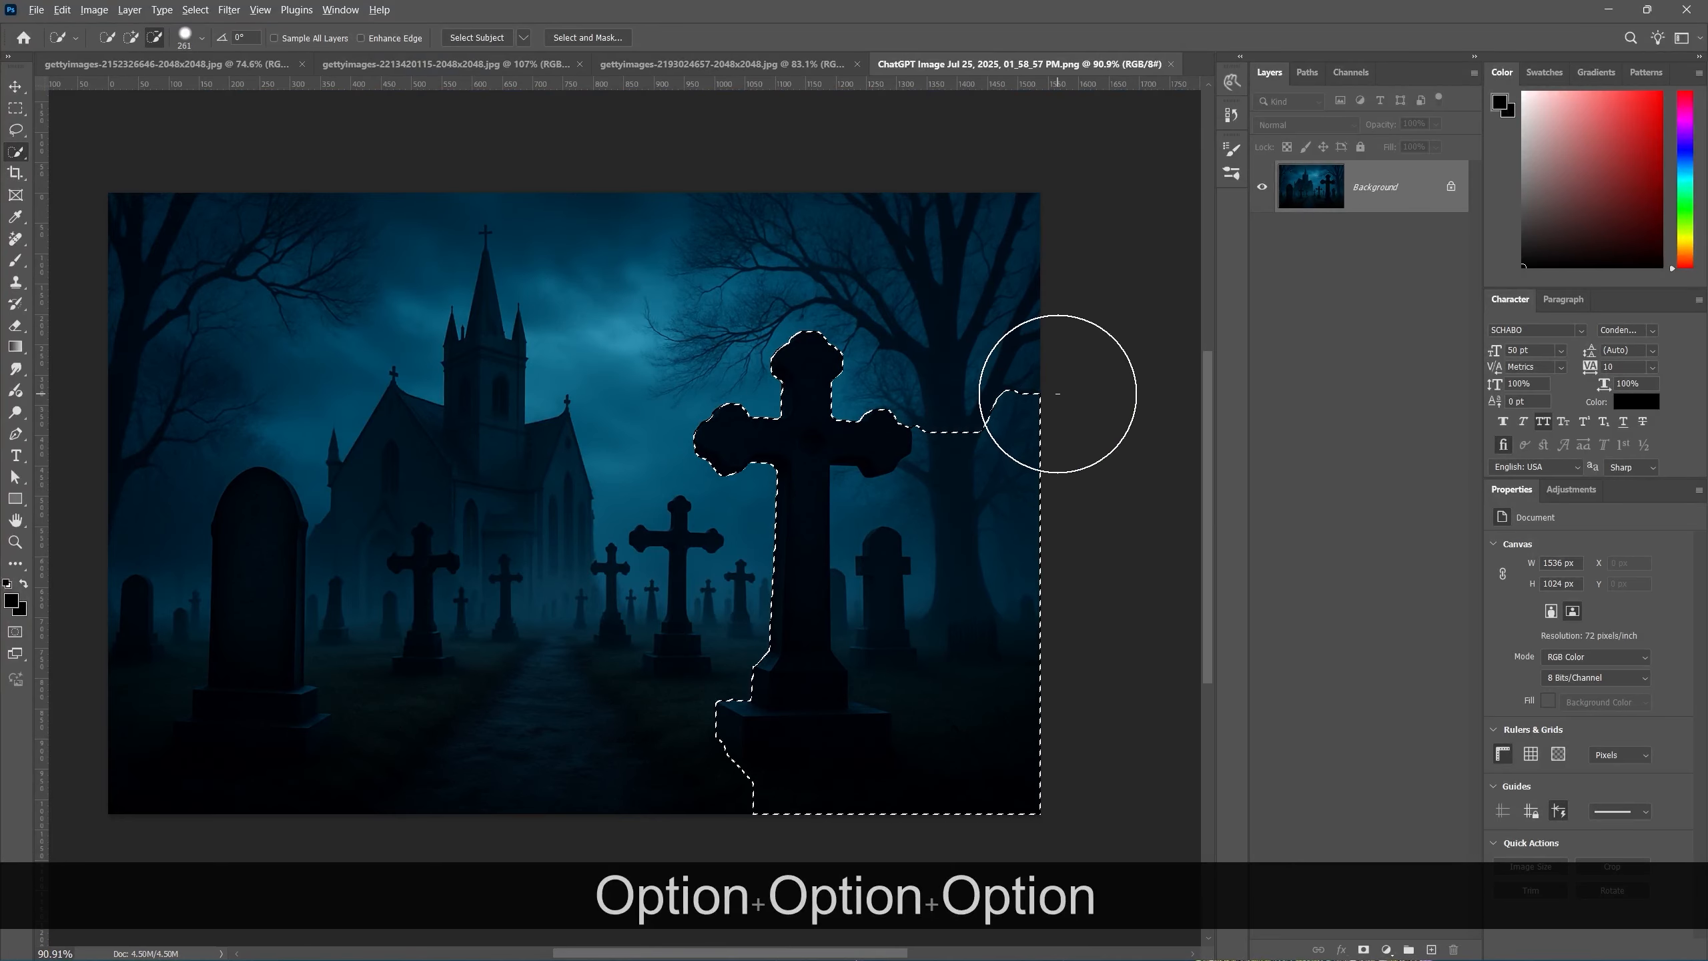
mouse_move(1059, 397)
mouse_down()
mouse_move(1047, 495)
mouse_move(1003, 438)
mouse_move(1021, 732)
mouse_move(915, 599)
mouse_up()
mouse_move(1003, 720)
mouse_down()
mouse_move(836, 866)
mouse_move(808, 862)
mouse_up()
scroll(830, 862, up, 2)
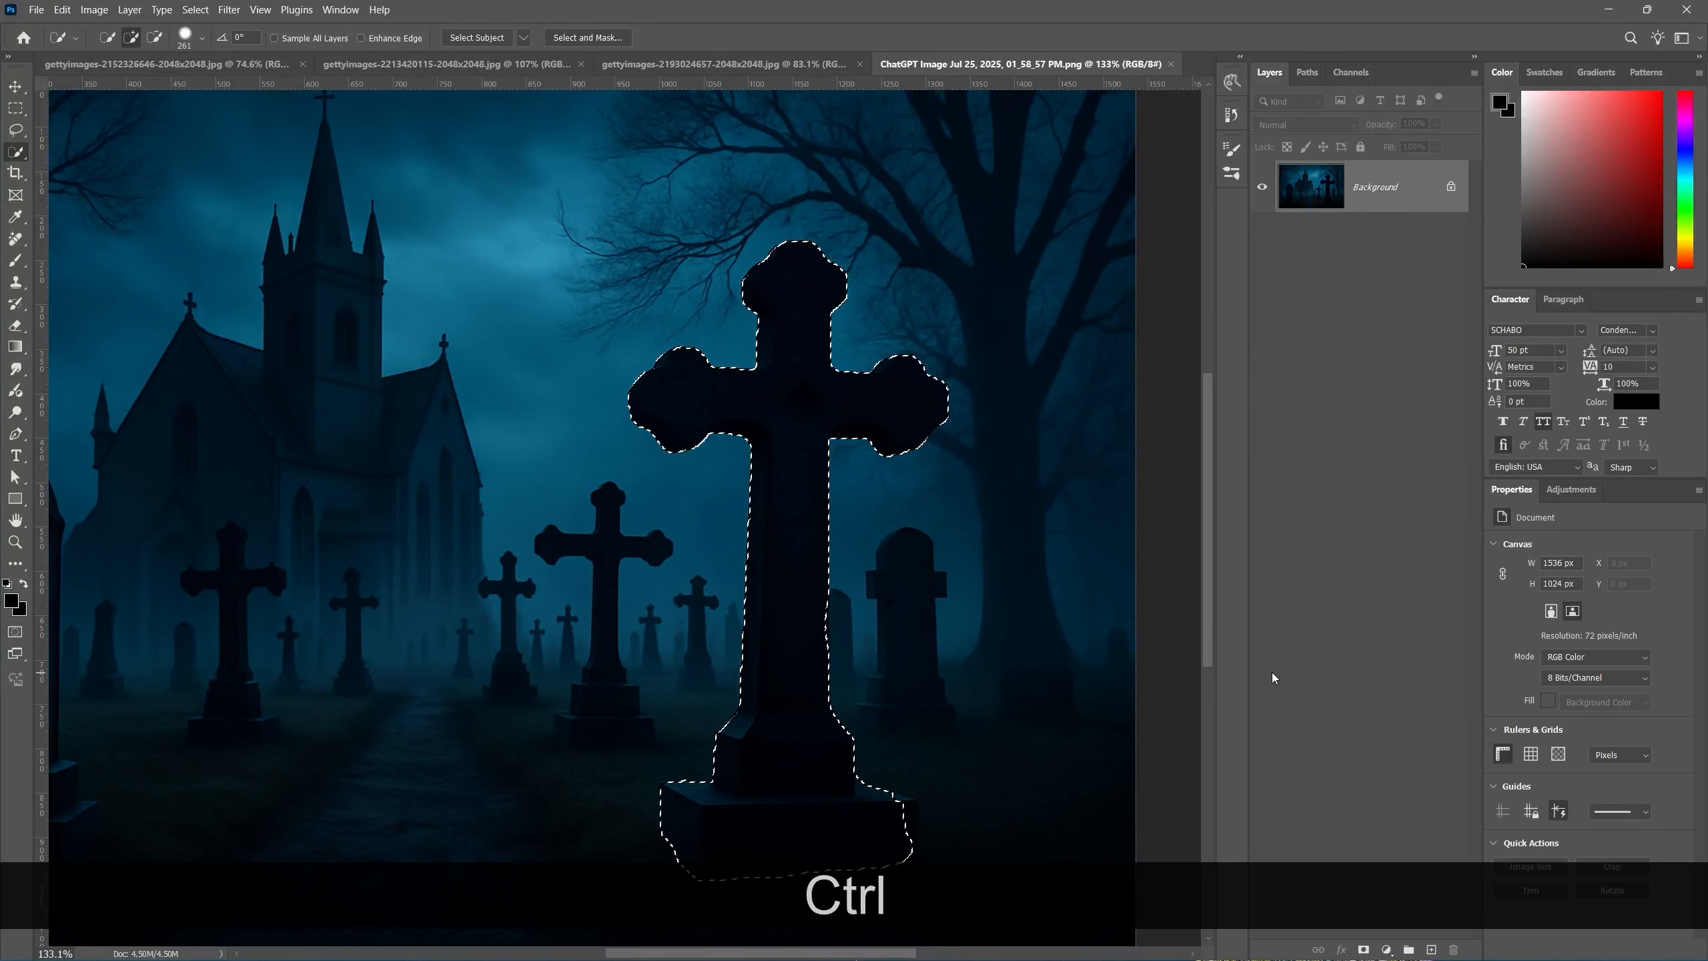
Copy the selected cross onto its own layer, and unlock and hide the graveyard background layer
key(ctrl+j)
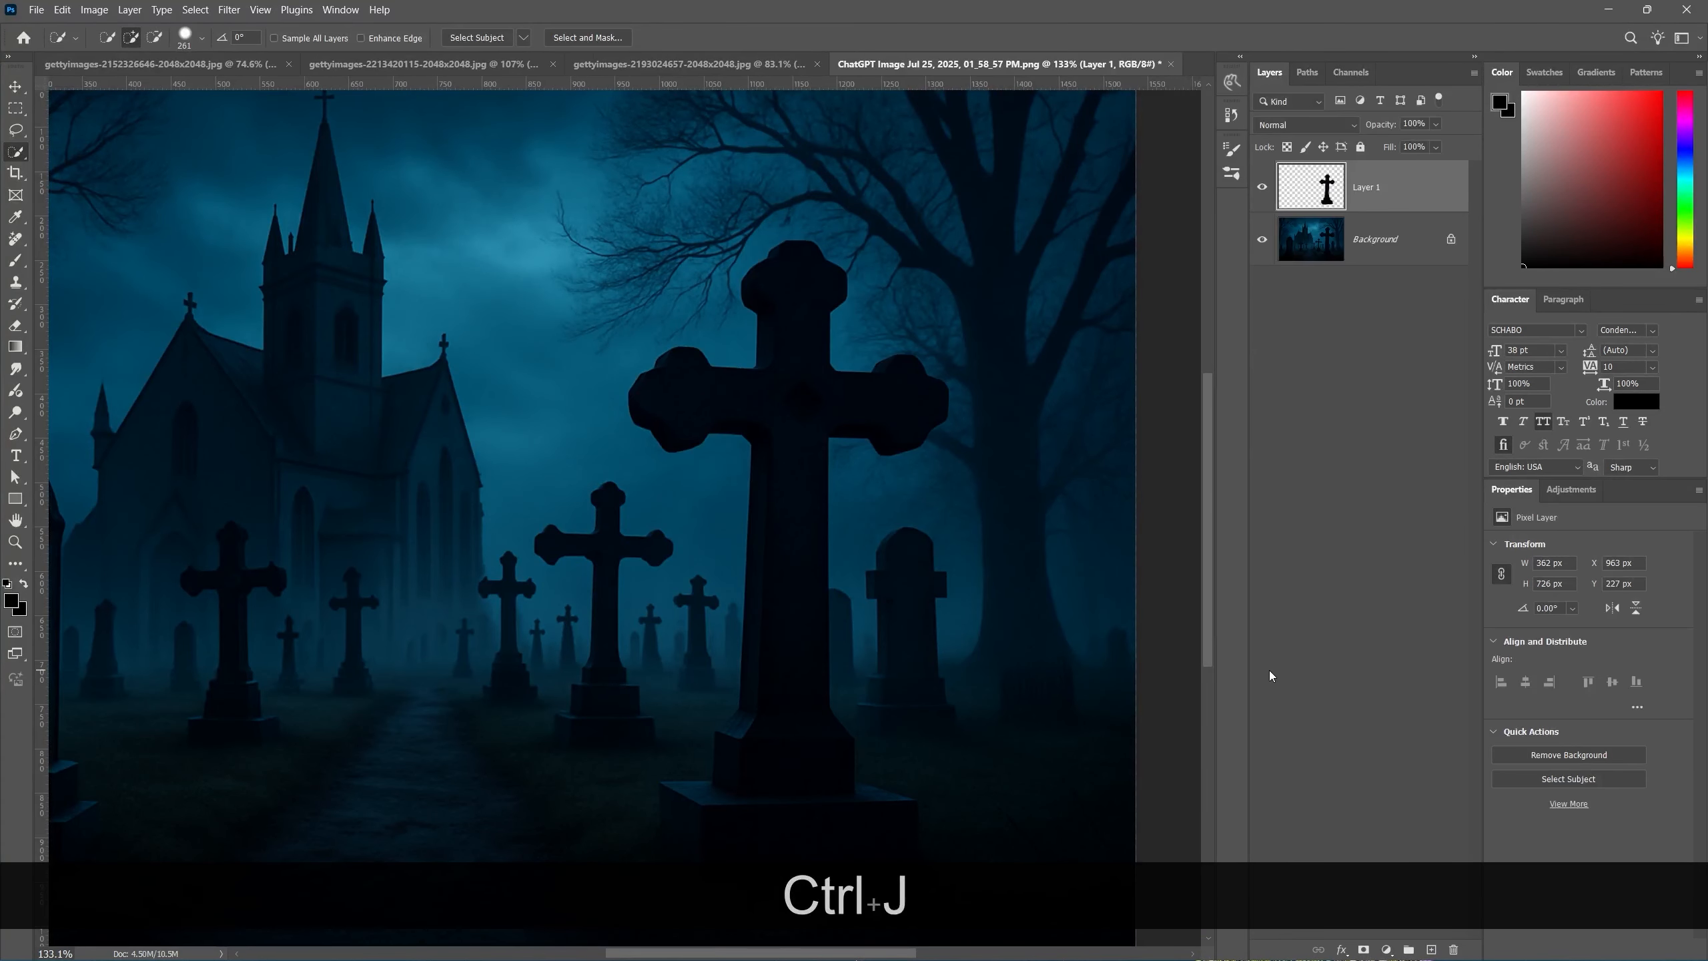
click(1261, 186)
click(1261, 186)
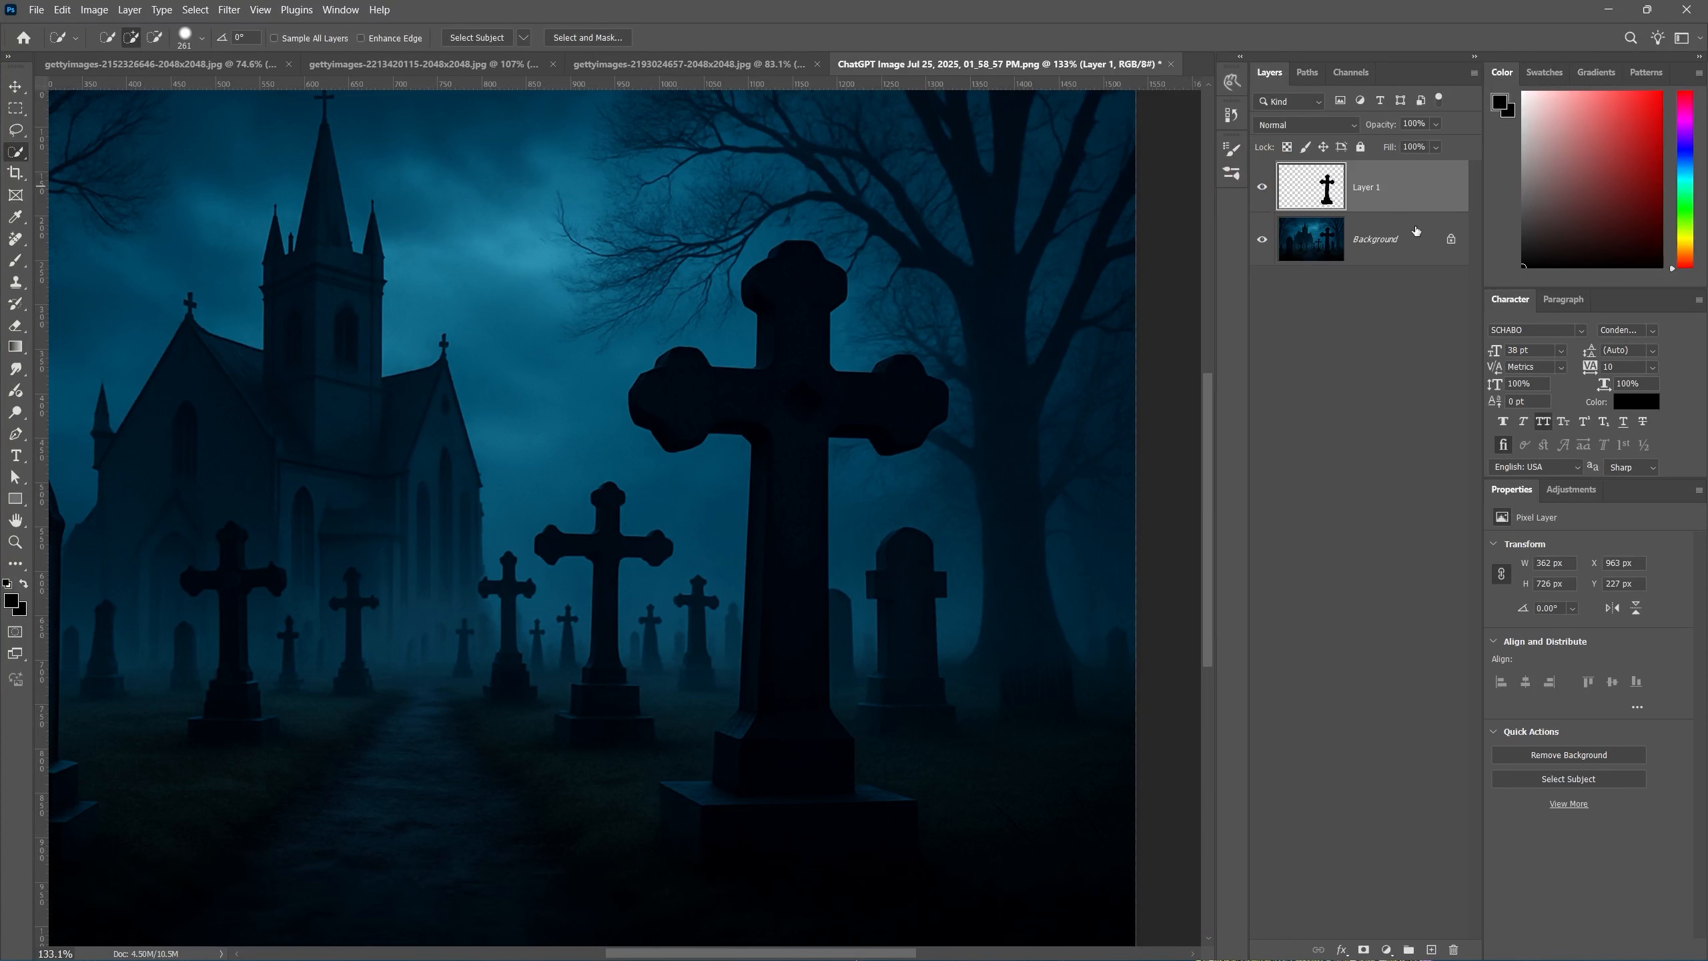
click(1451, 239)
click(1338, 391)
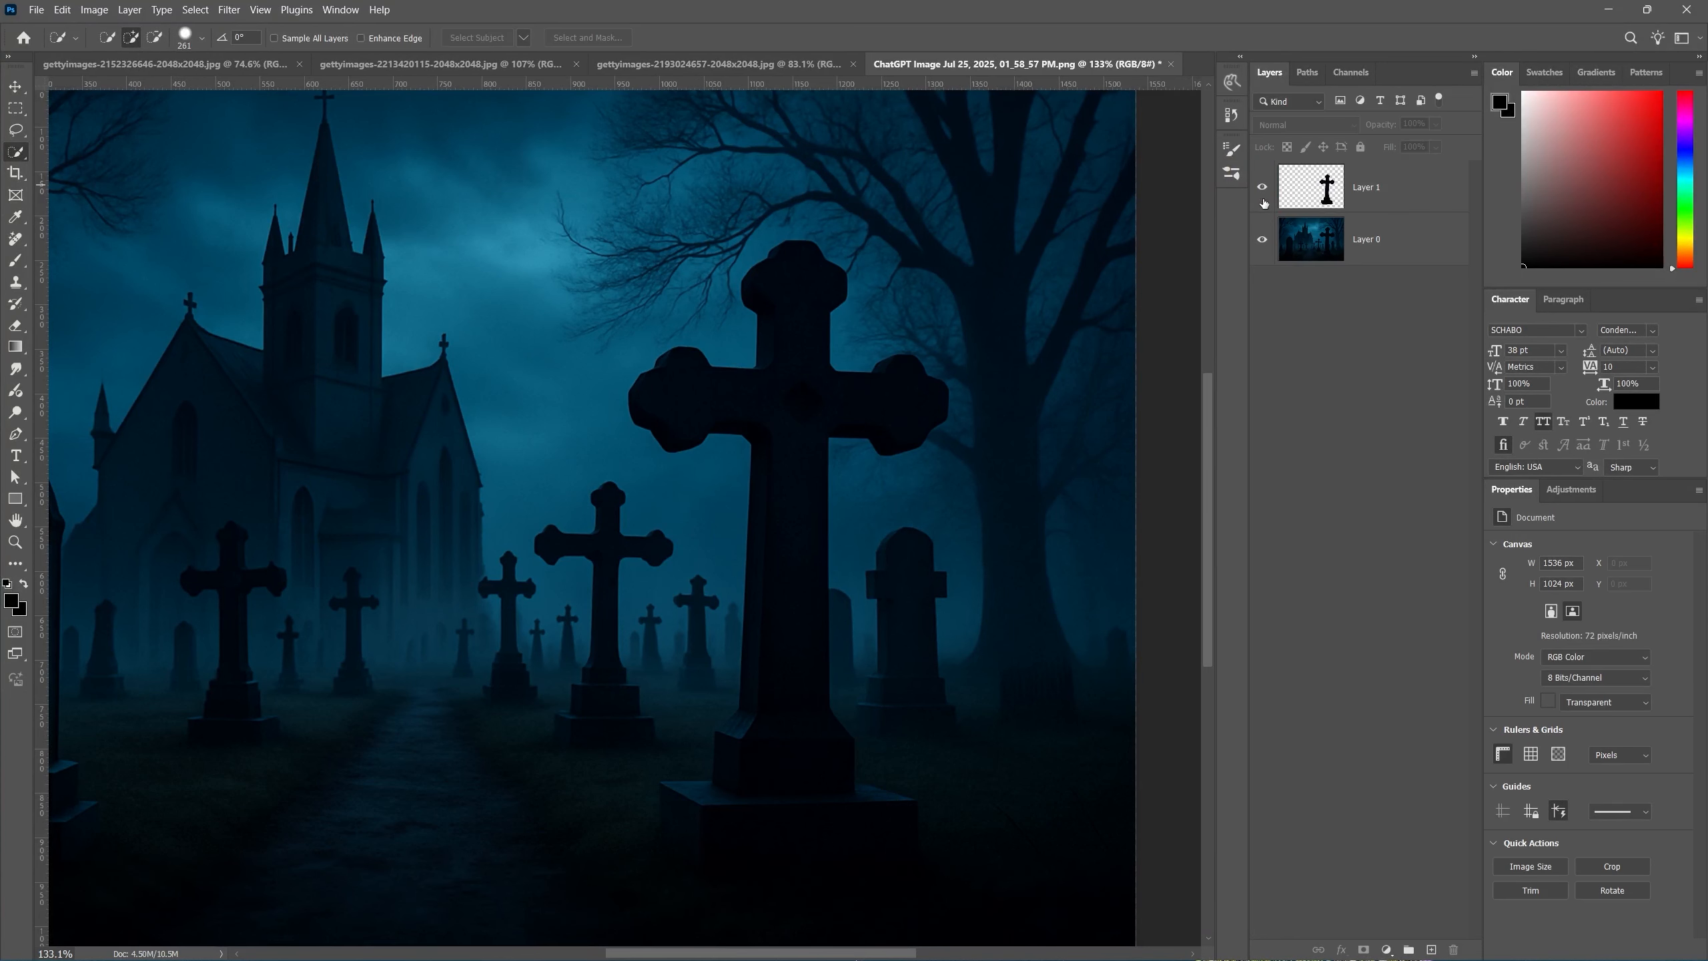
Load the outline of the cut-out cross layer as a selection and add it as a layer mask
scroll(750, 487, down, 3)
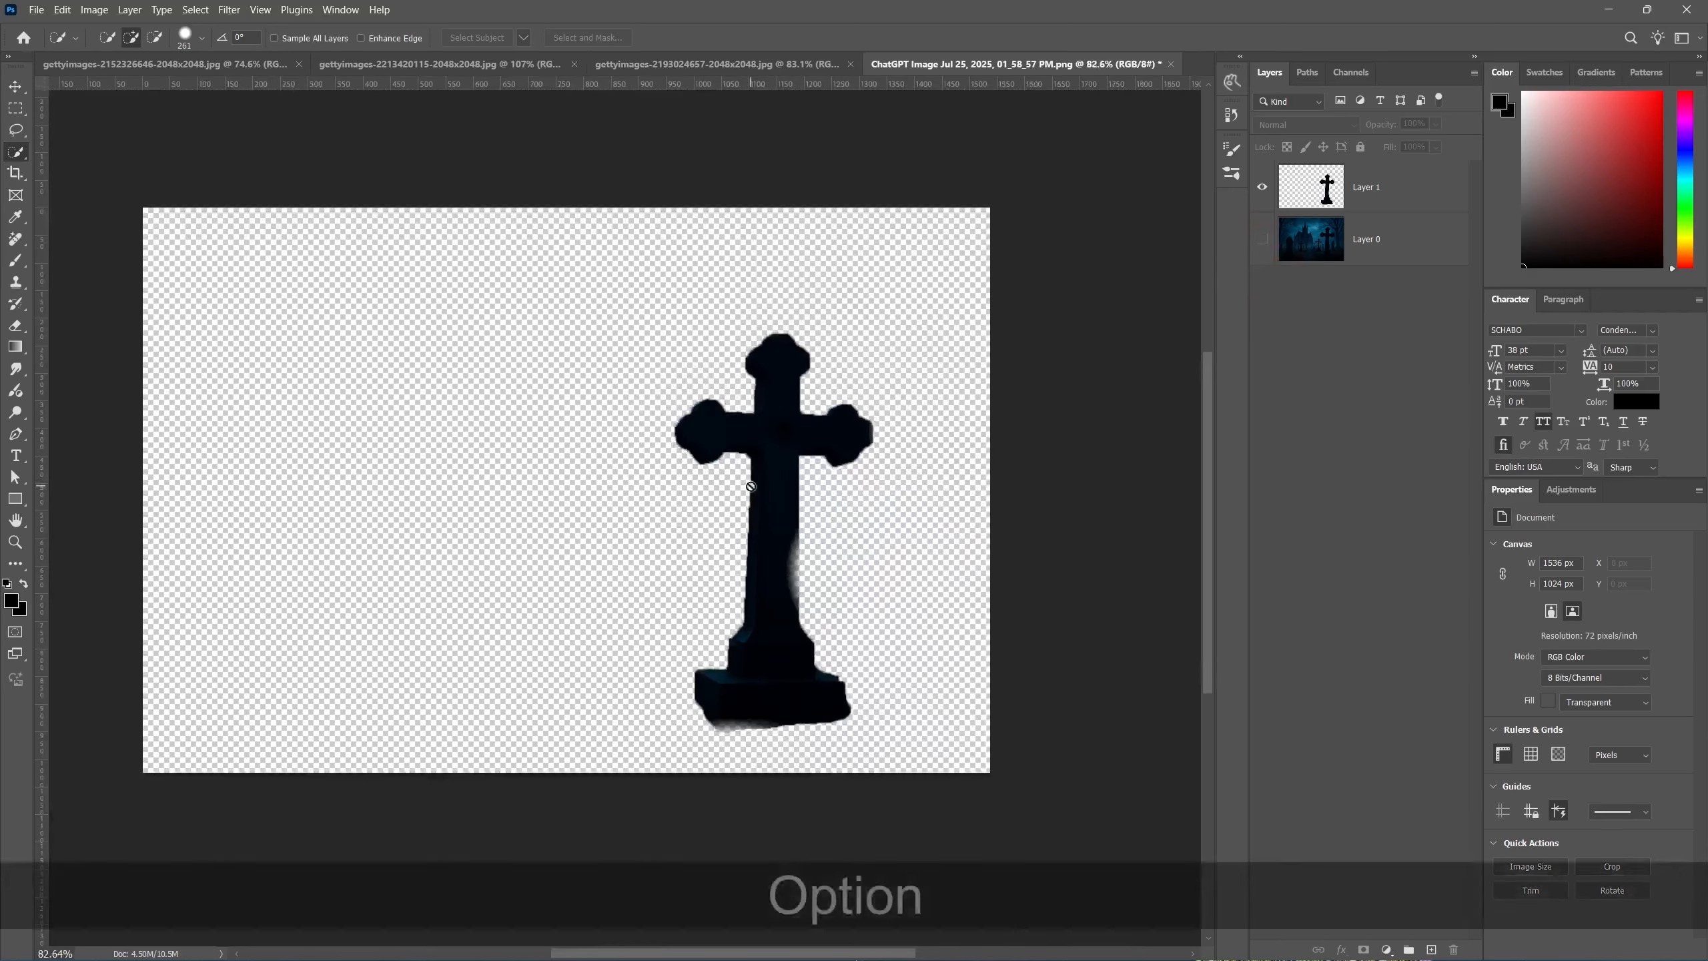
scroll(750, 487, up, 5)
ctrl+click(1290, 194)
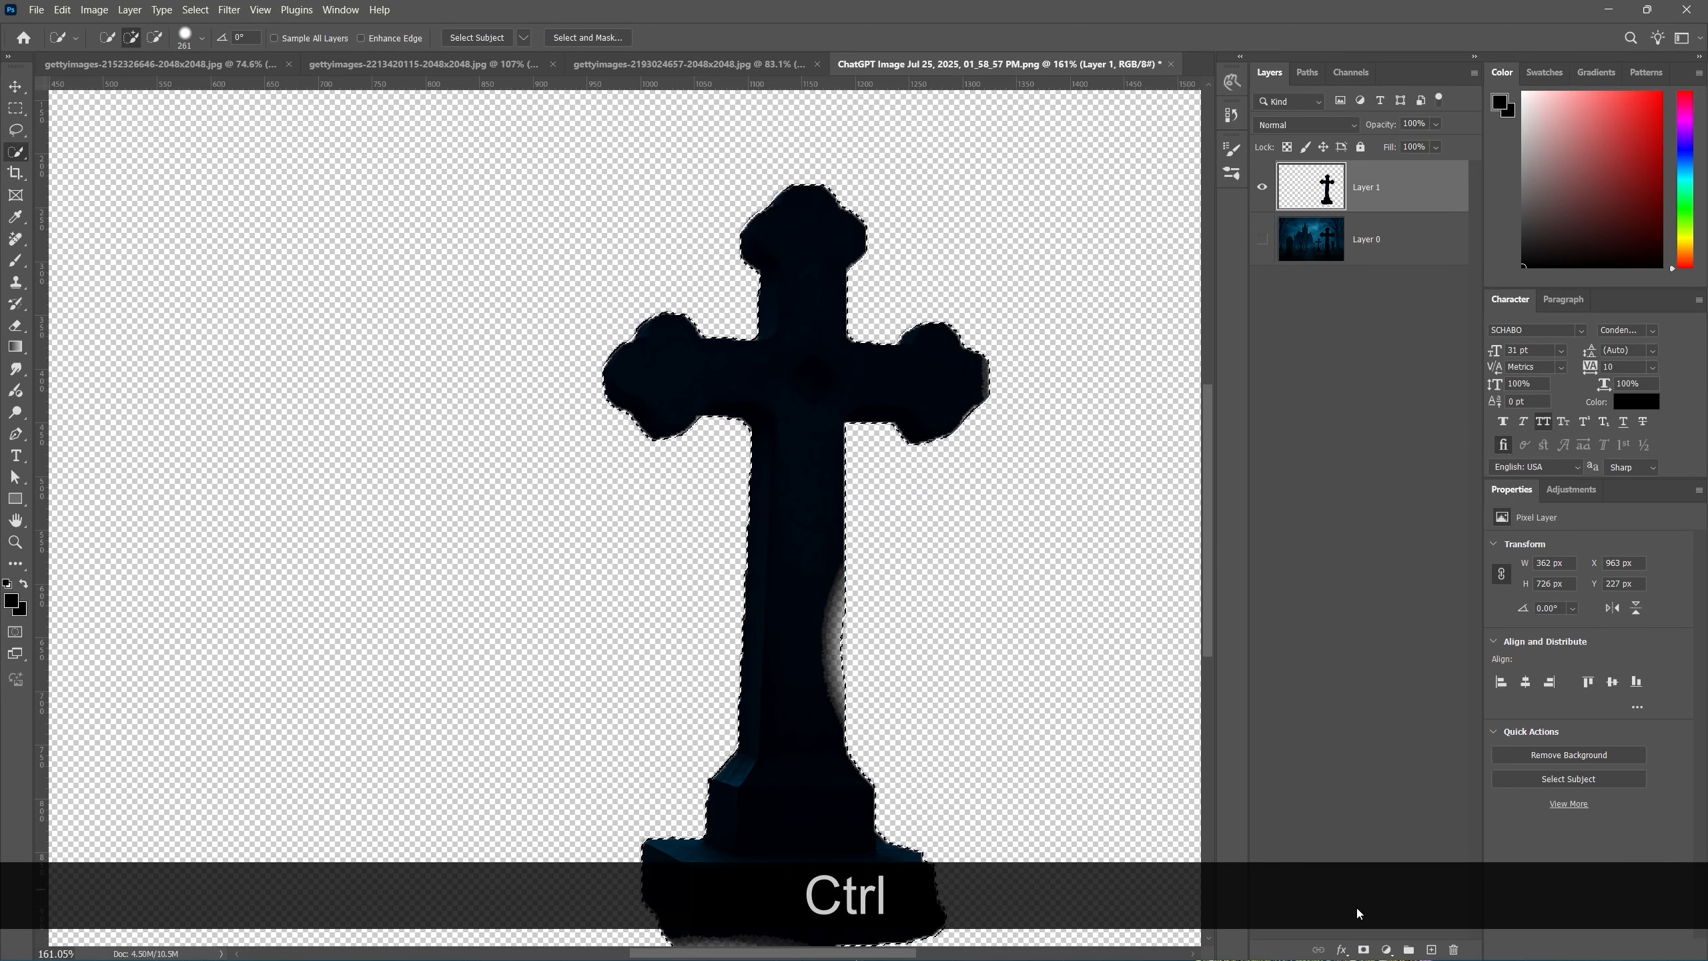
click(1364, 949)
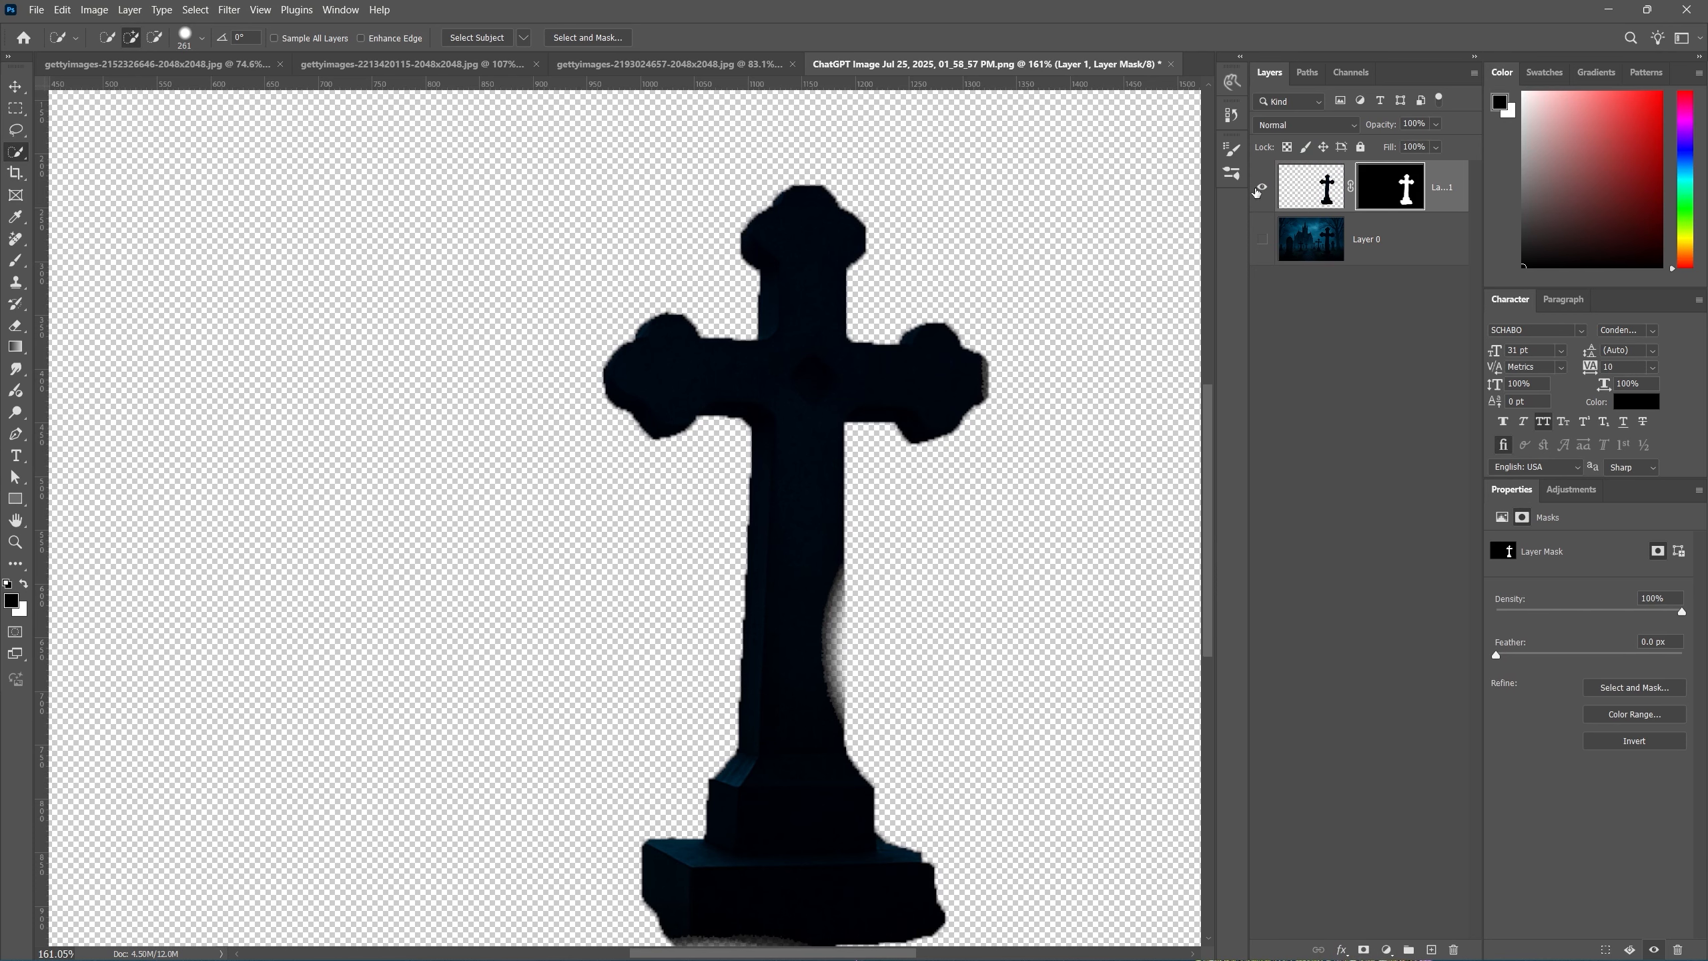
Refine the cross mask's edge with a 3.8 px feather and 86% contrast, output to the layer mask
double_click(1382, 194)
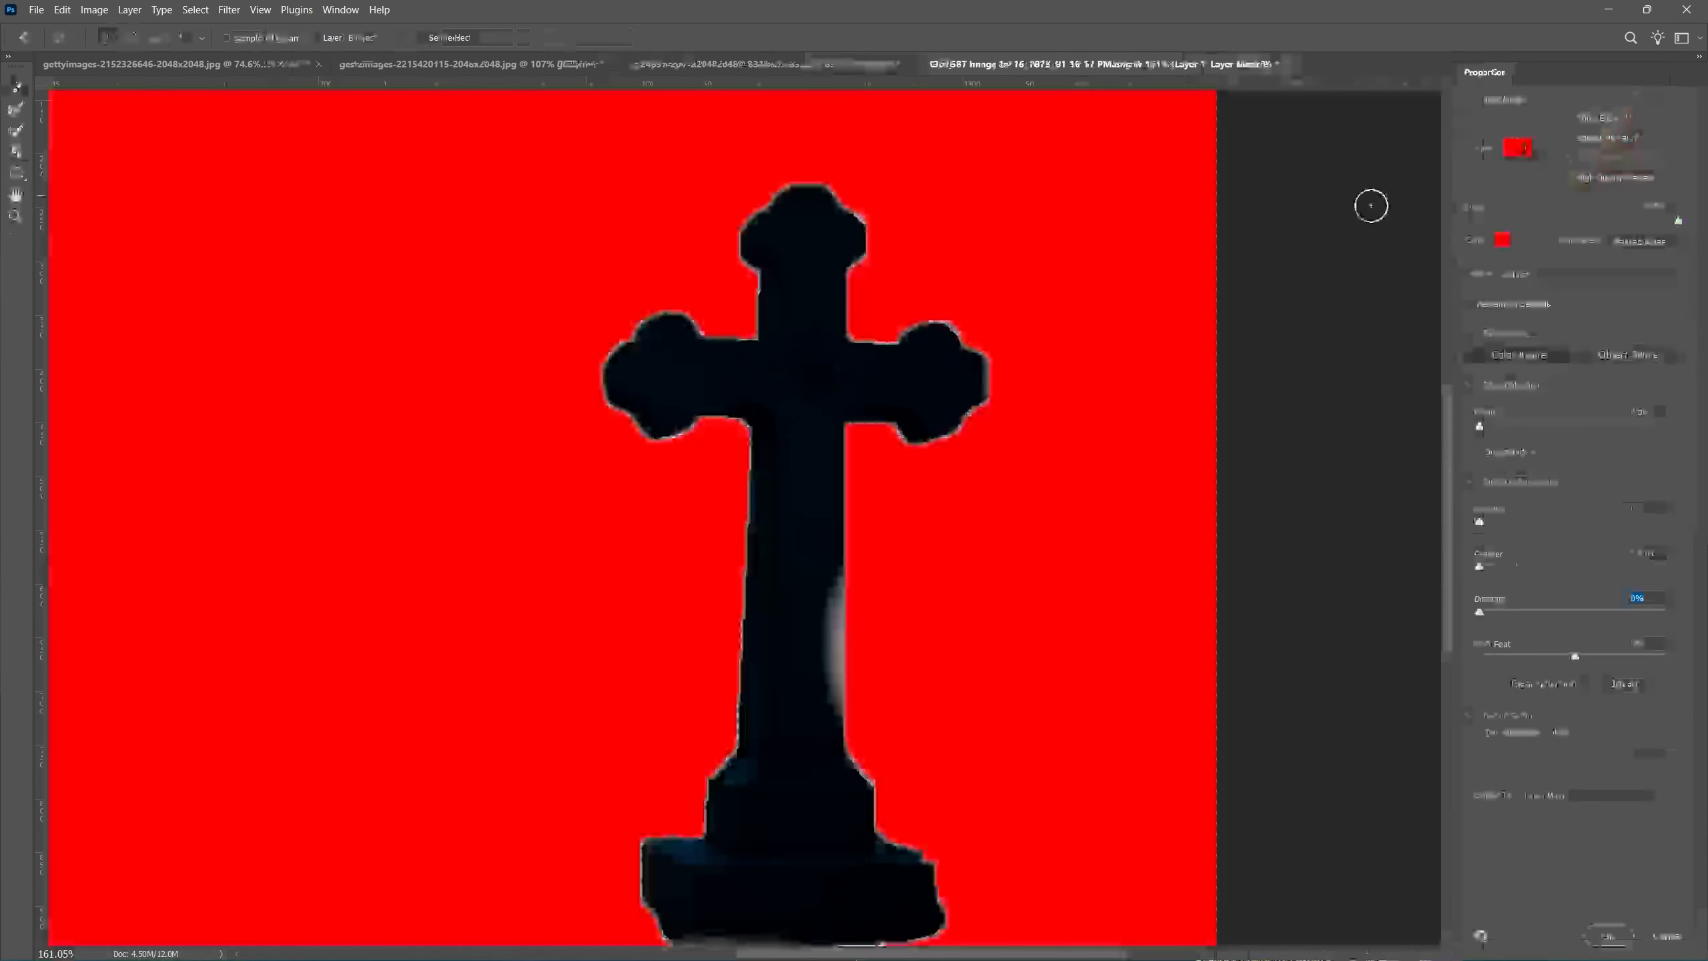
drag(1478, 566, 1669, 612)
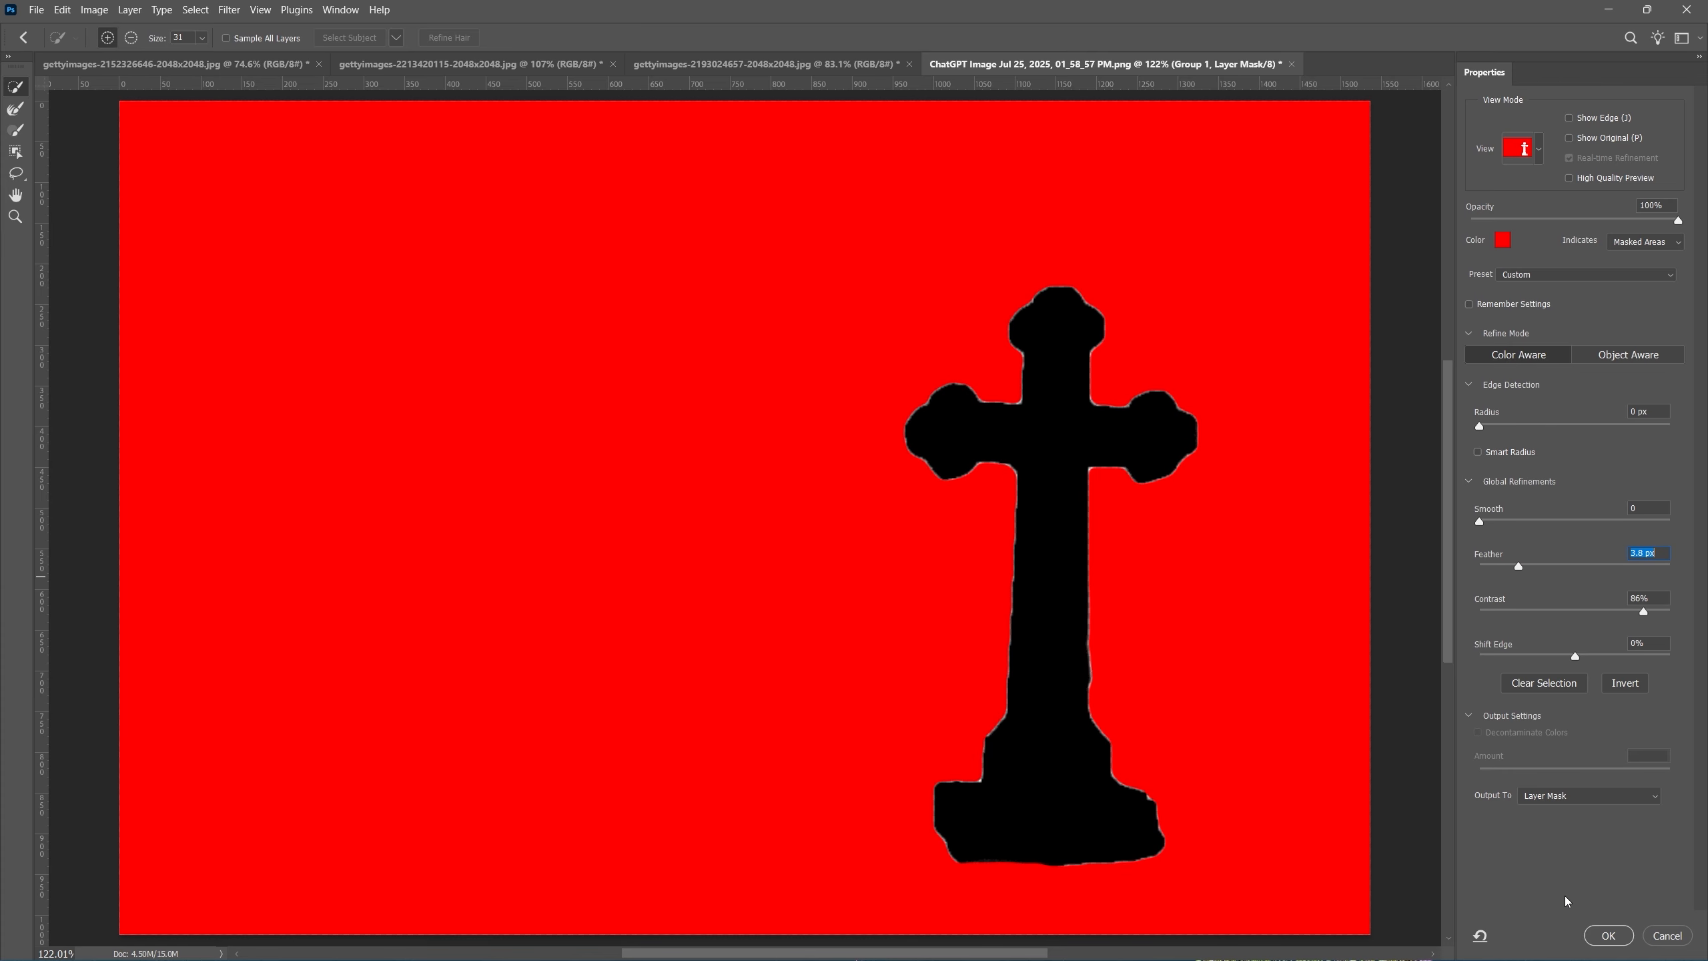
click(1608, 935)
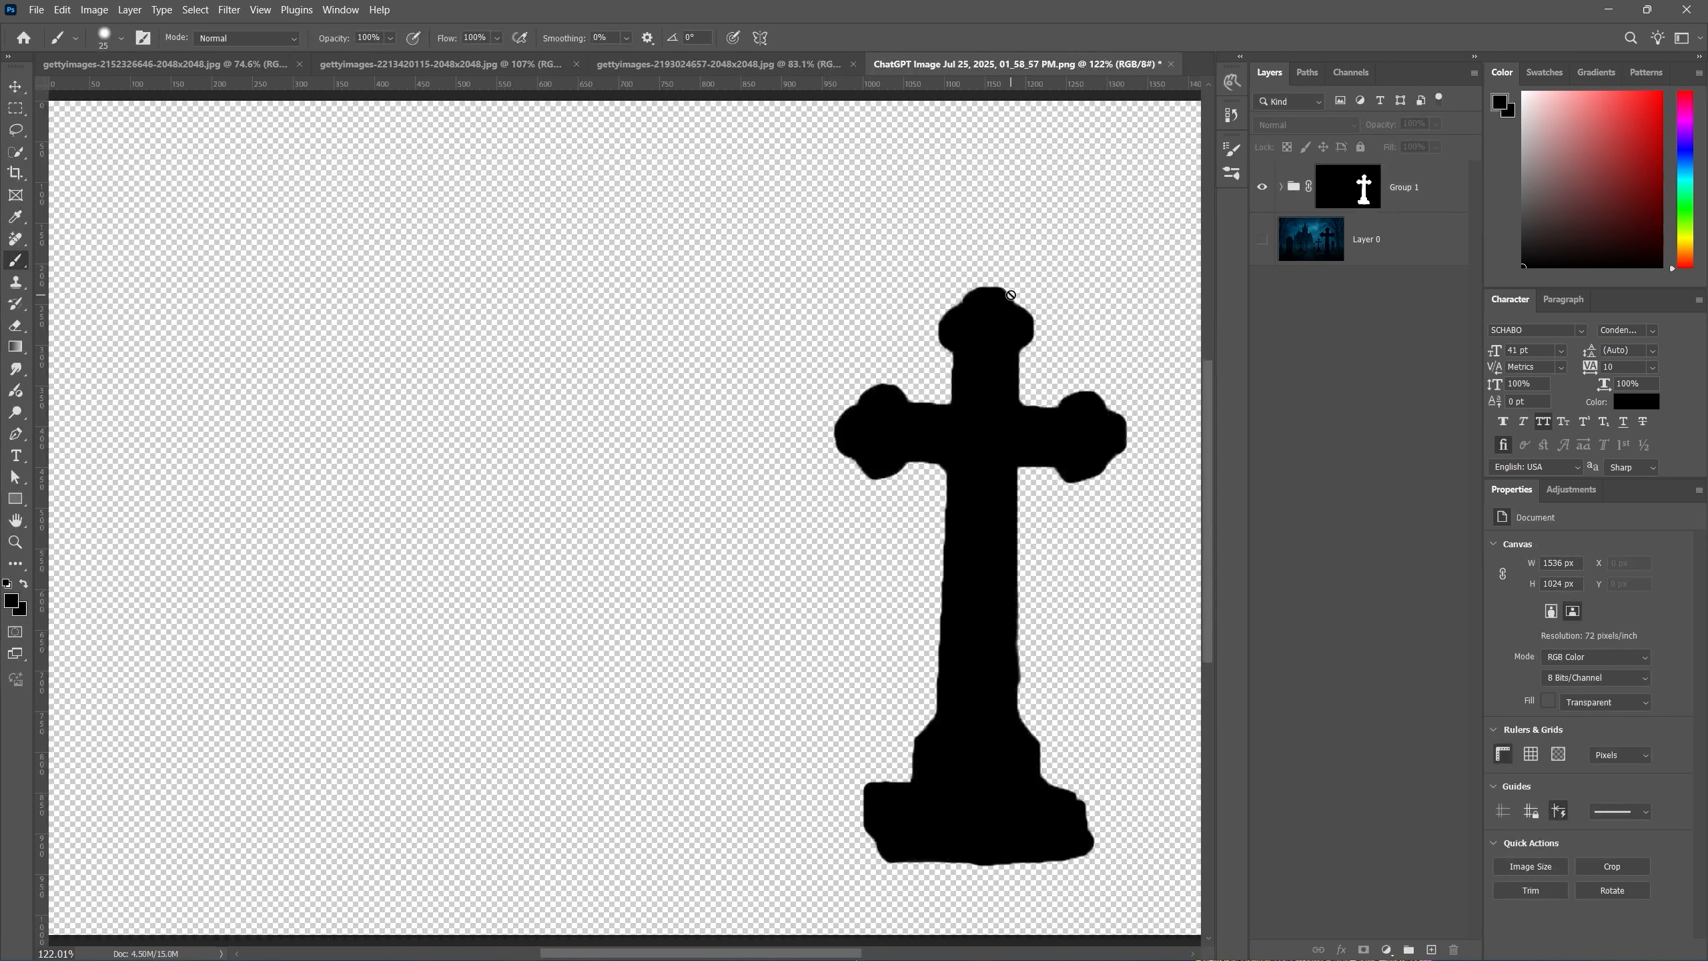
Load the cross group's mask as a selection, hide the group, and show the graveyard background layer
key(ctrl)
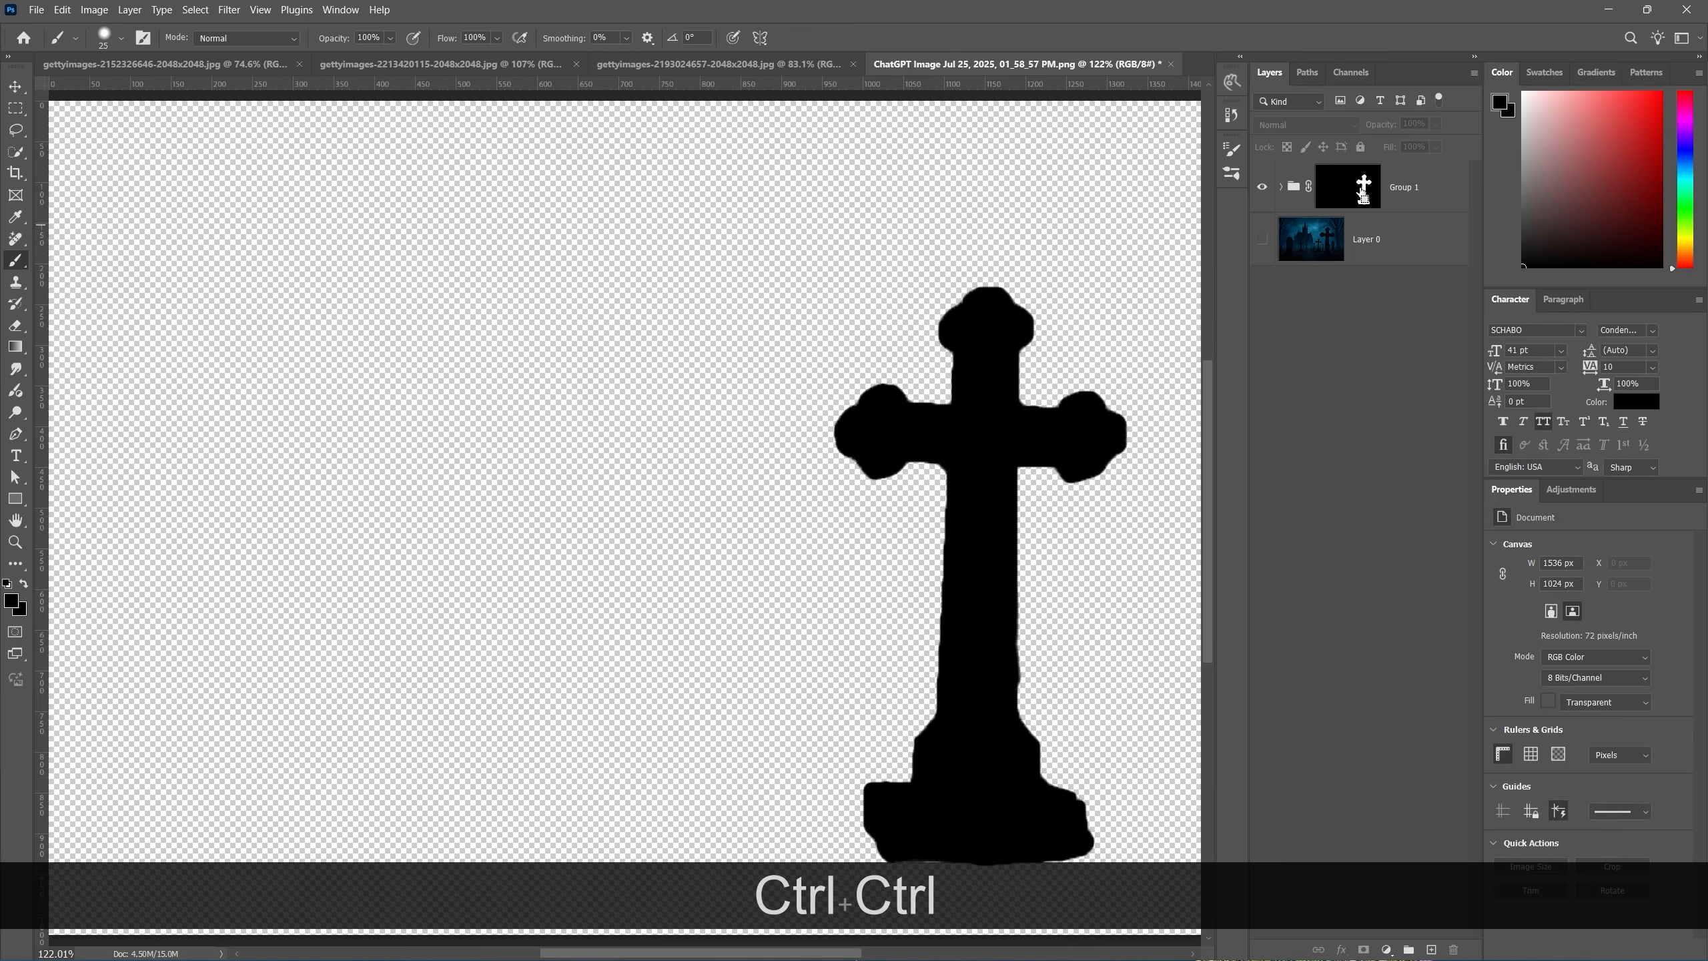
ctrl+click(1358, 189)
key(space)
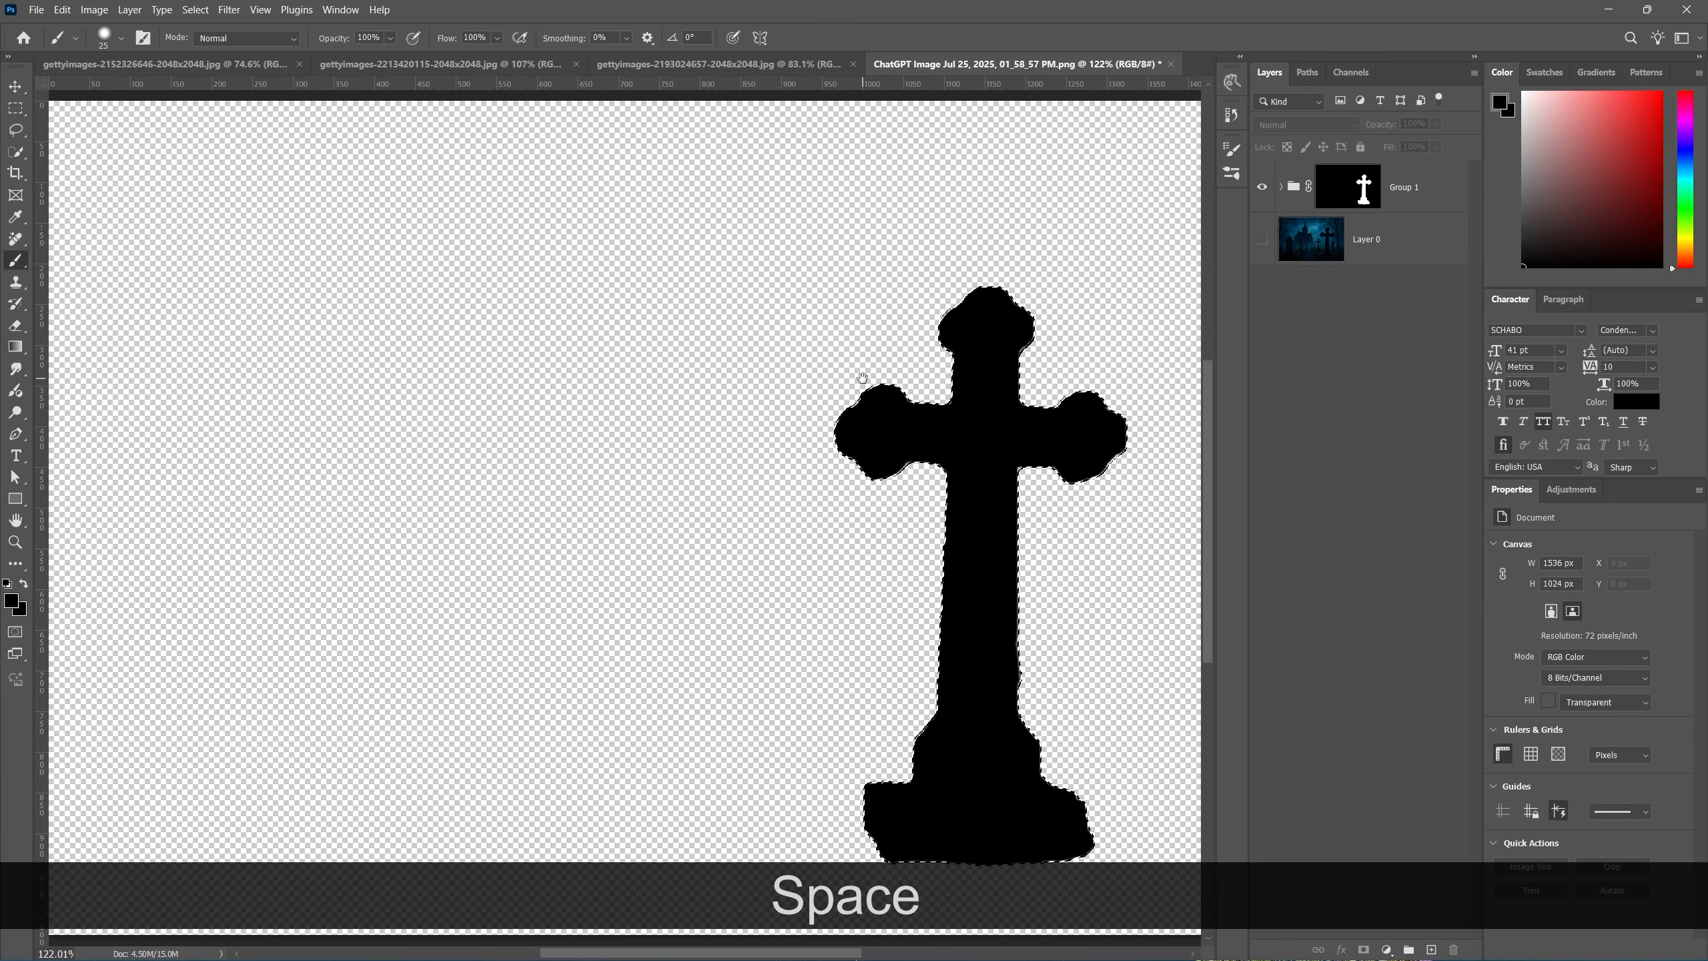
drag(804, 375, 660, 288)
click(1262, 187)
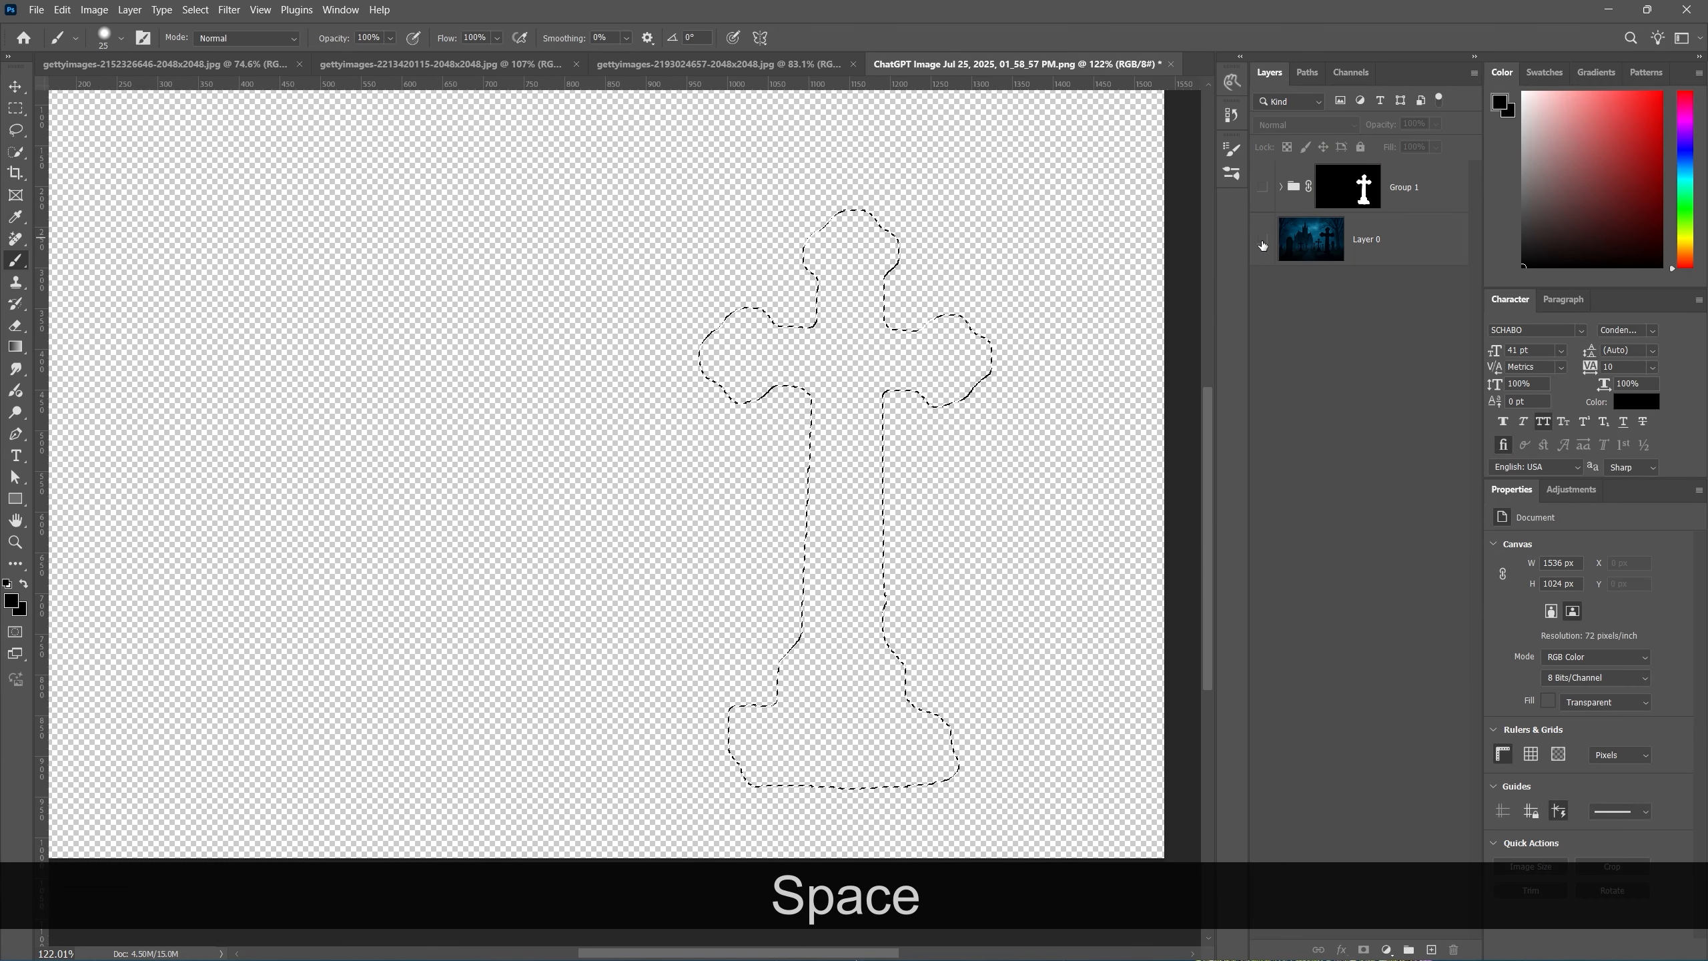
click(1261, 239)
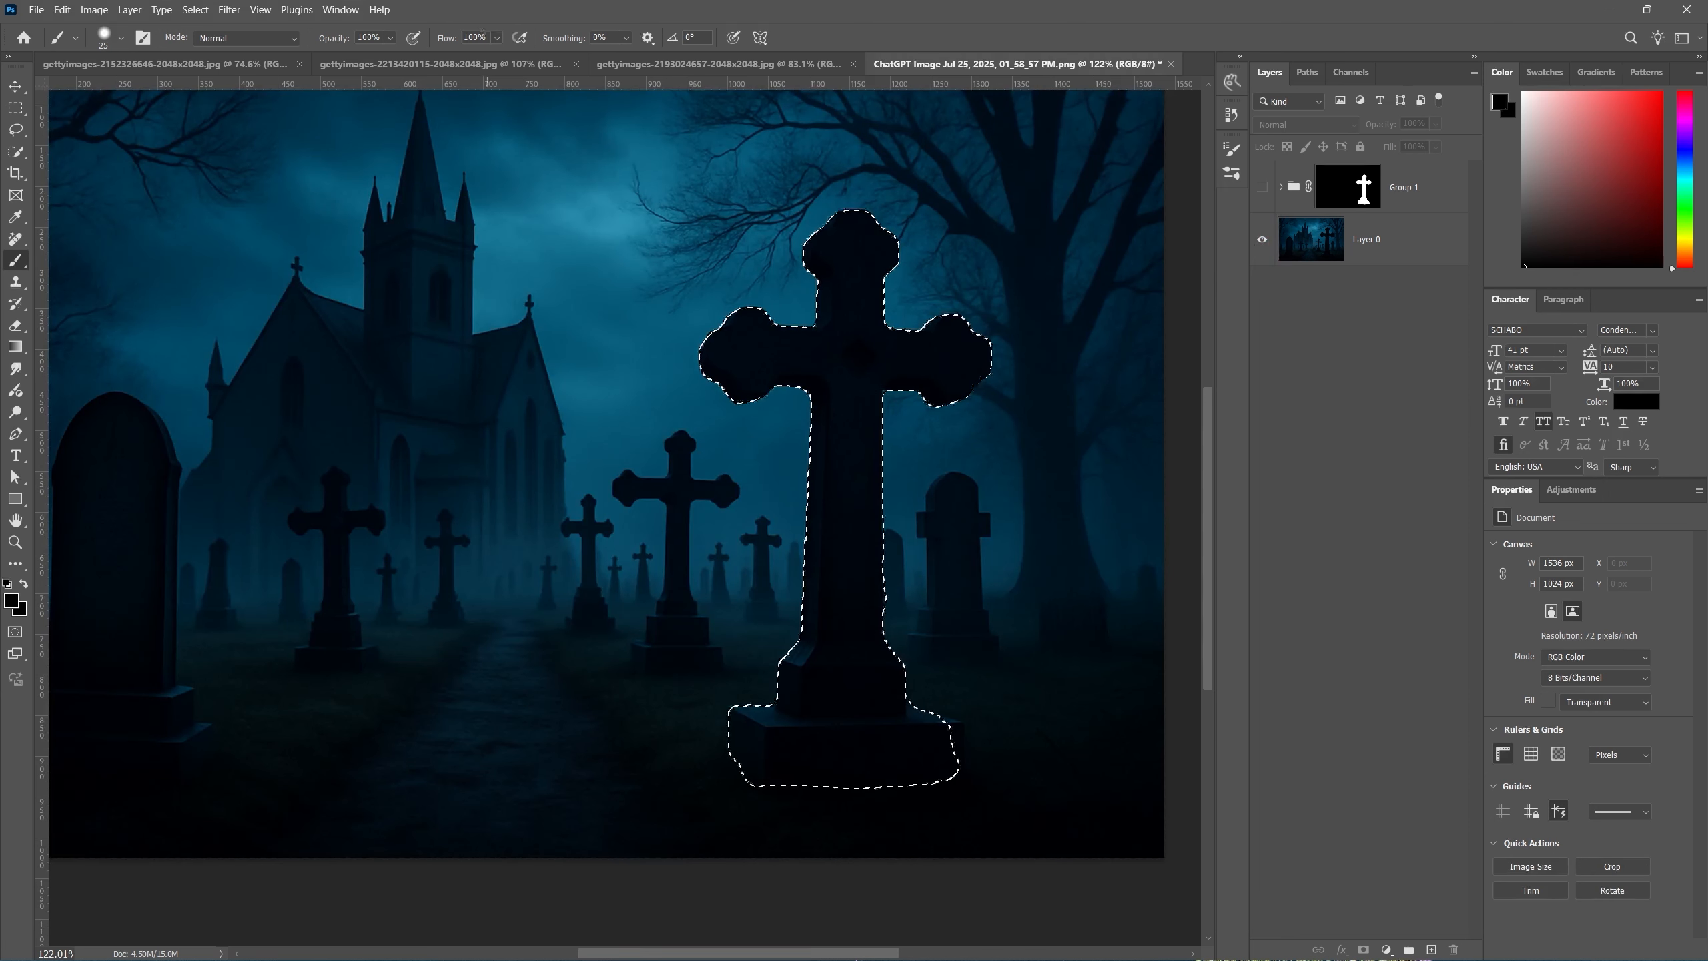
Expand the cross-shaped selection by 10 pixels
click(195, 9)
click(208, 250)
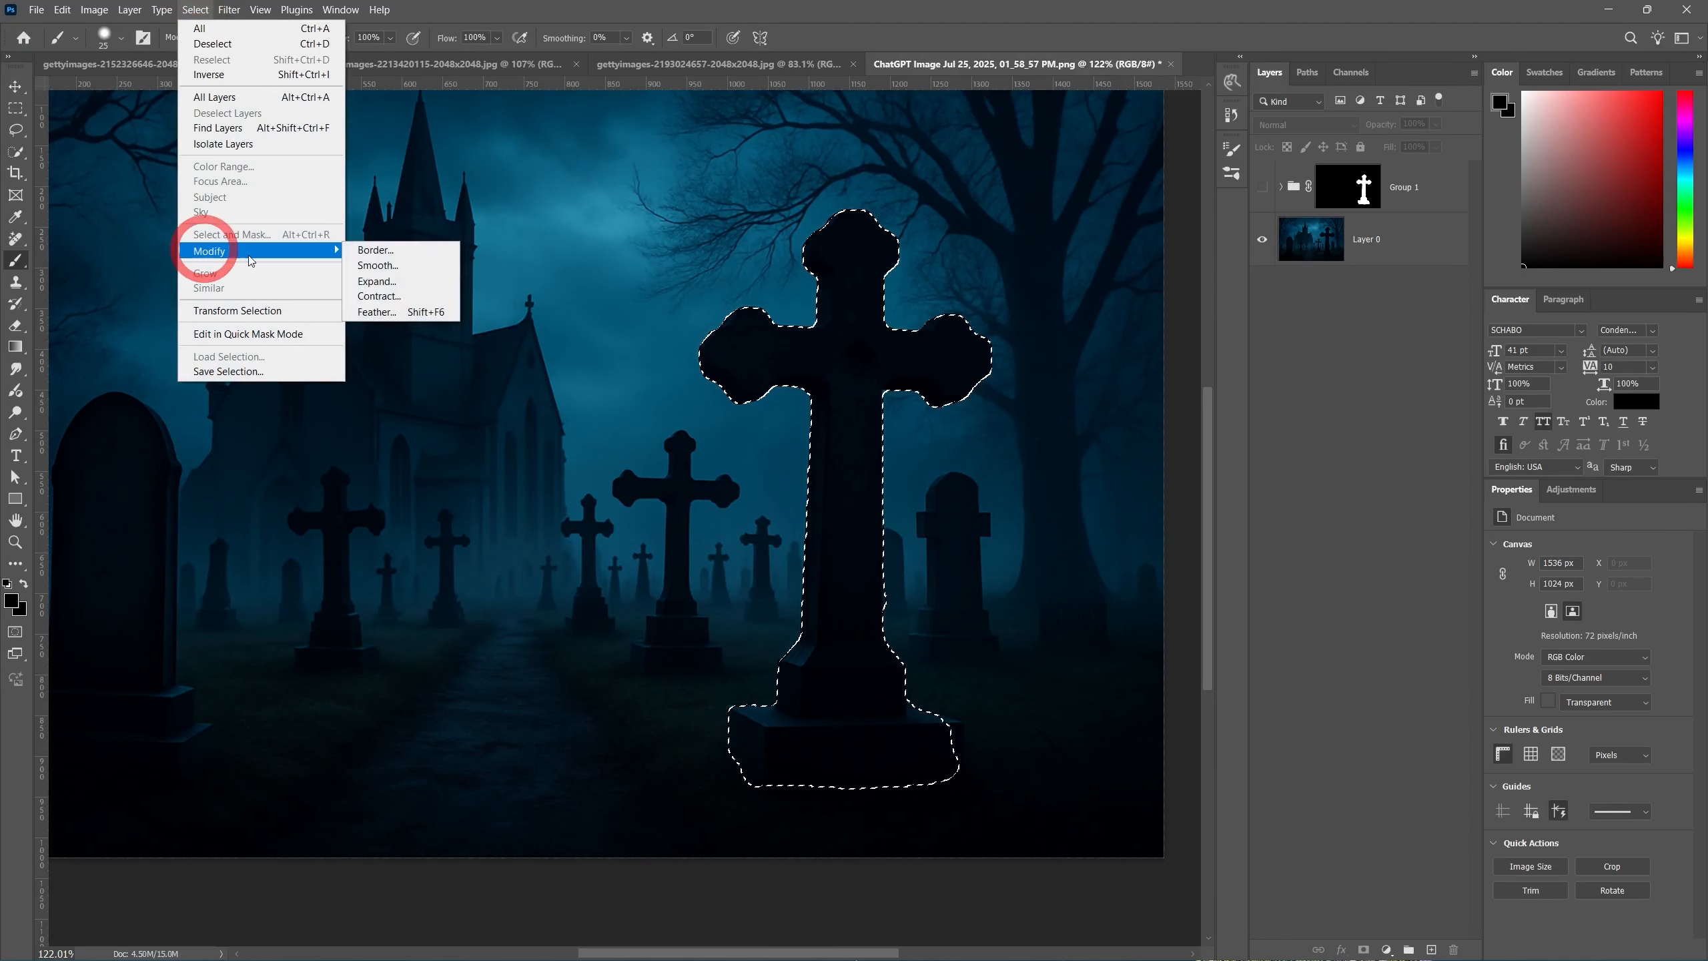
click(396, 282)
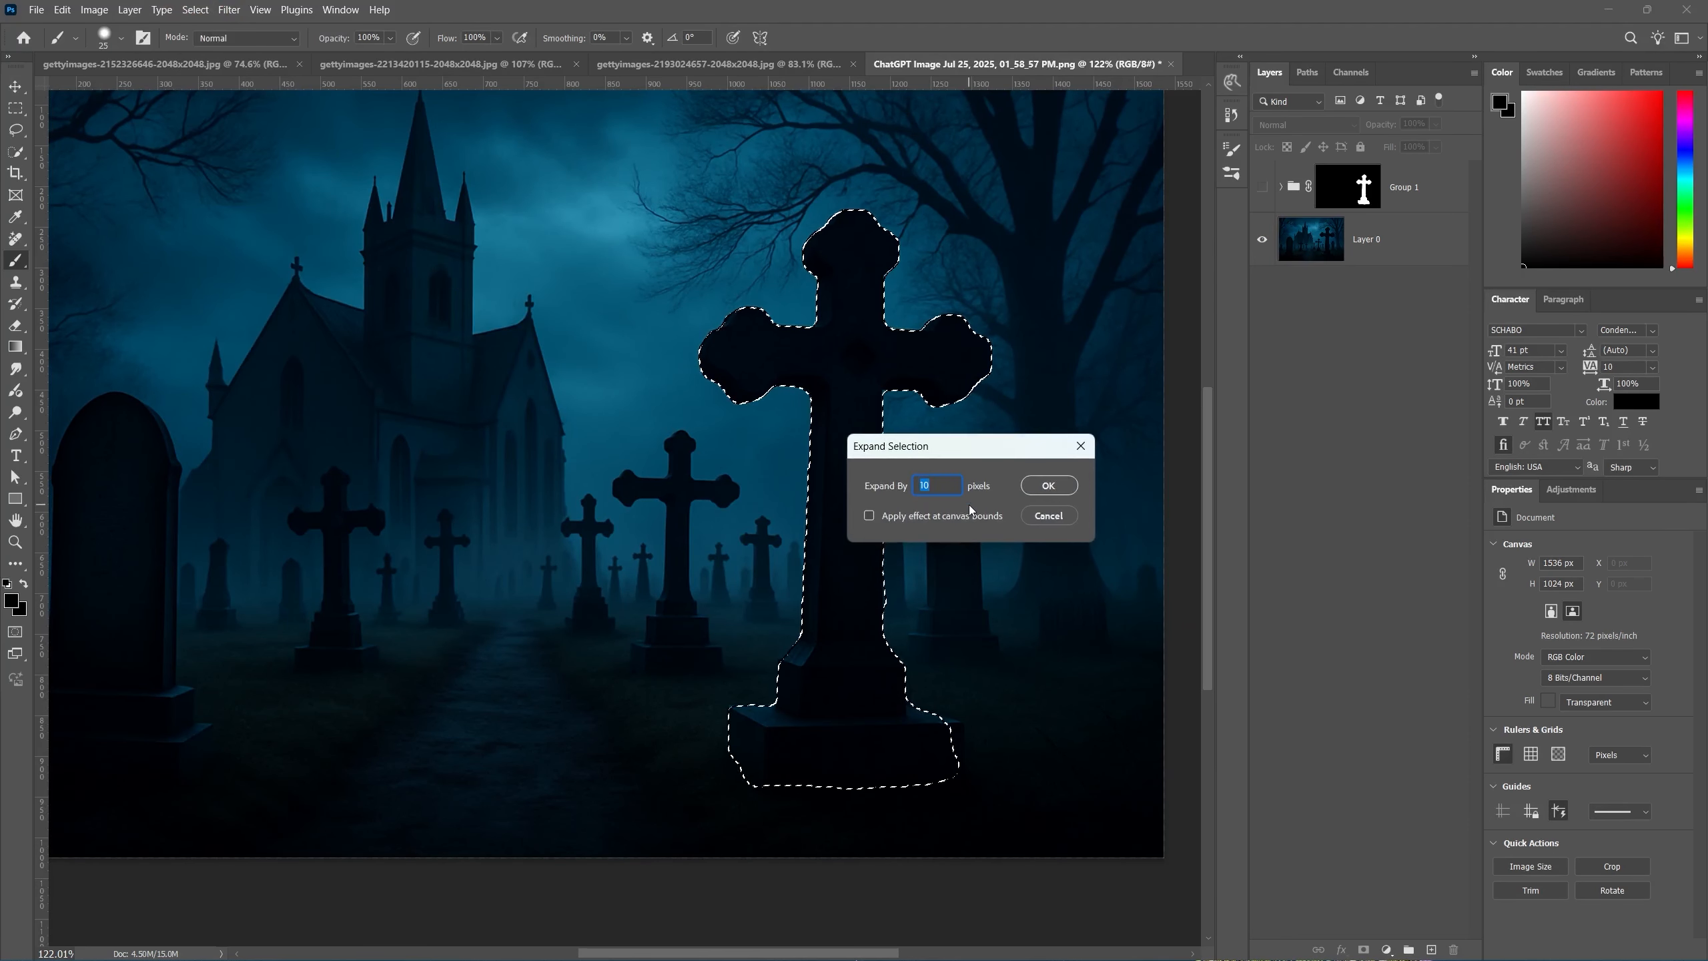
click(1038, 492)
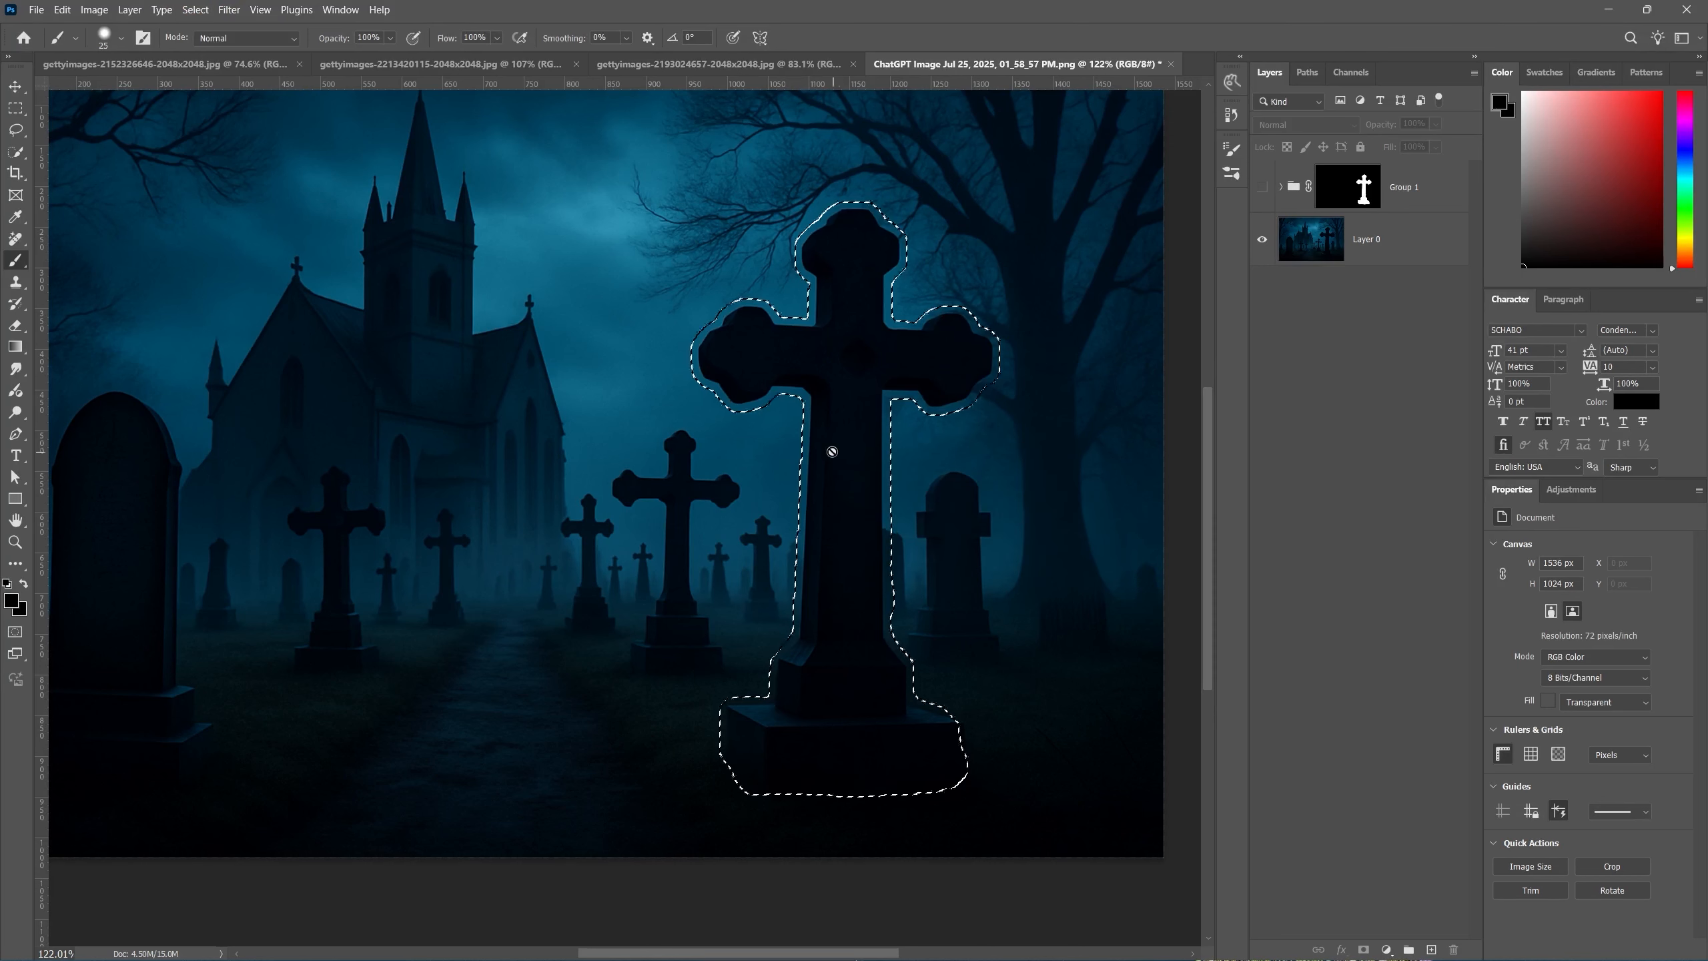
Remove the large cross from the graveyard layer with Content-Aware Fill on the current layer, and deselect
click(1337, 232)
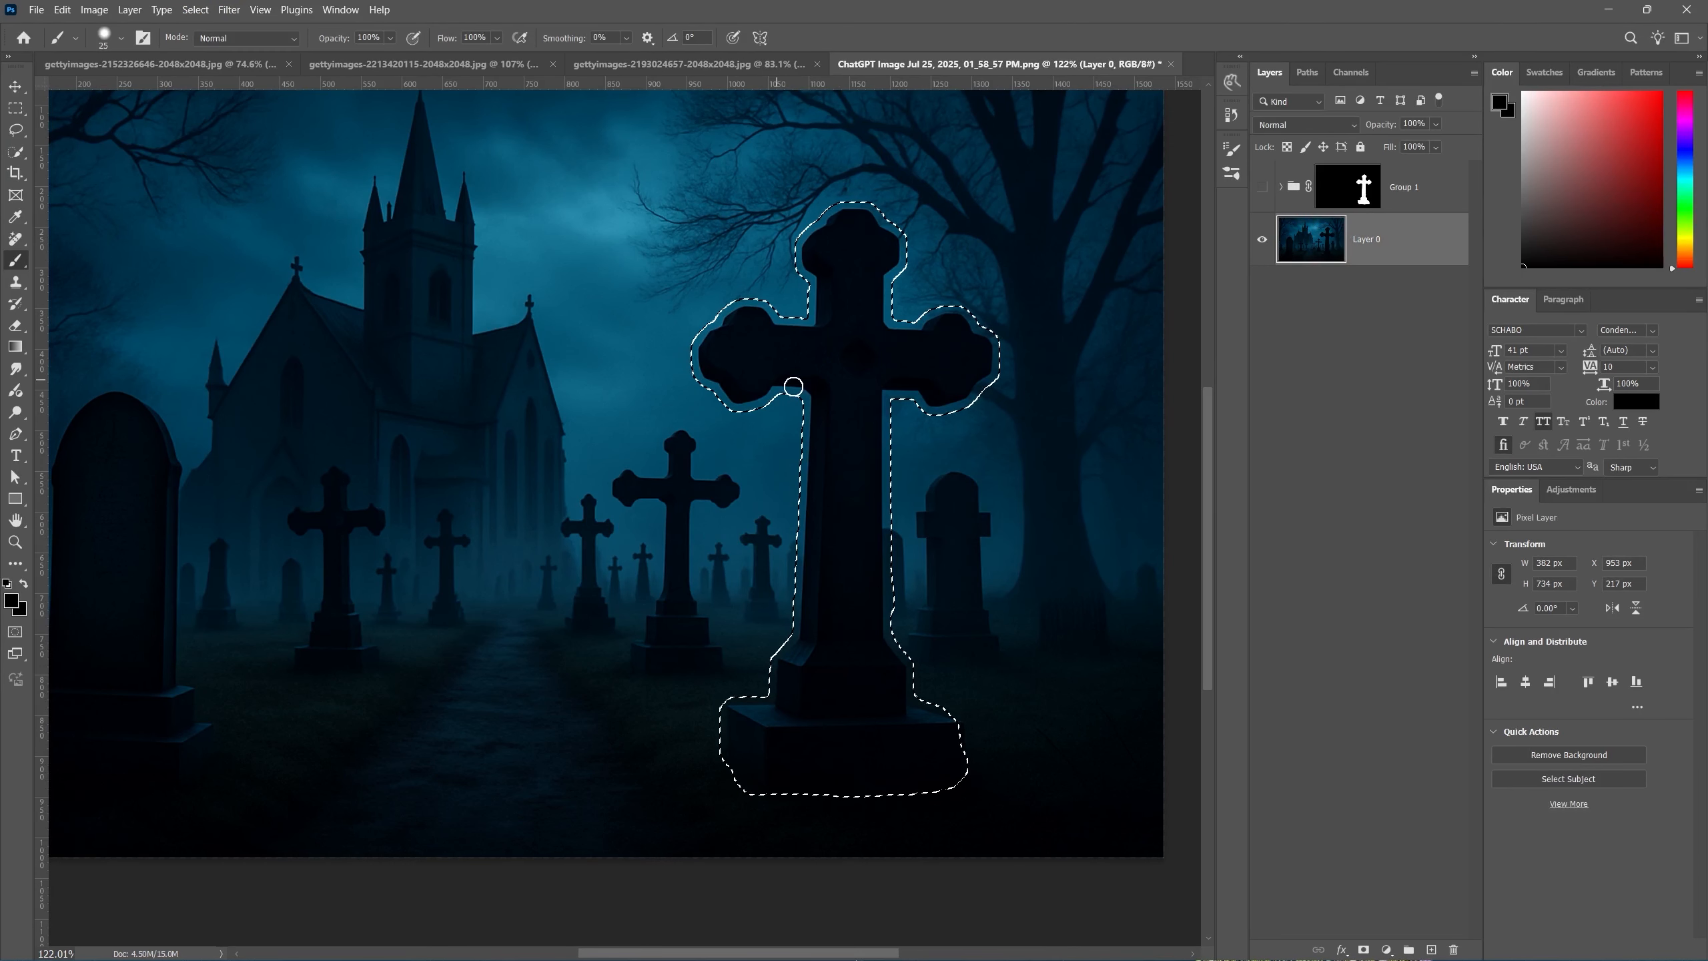
right_click(846, 391)
key(v)
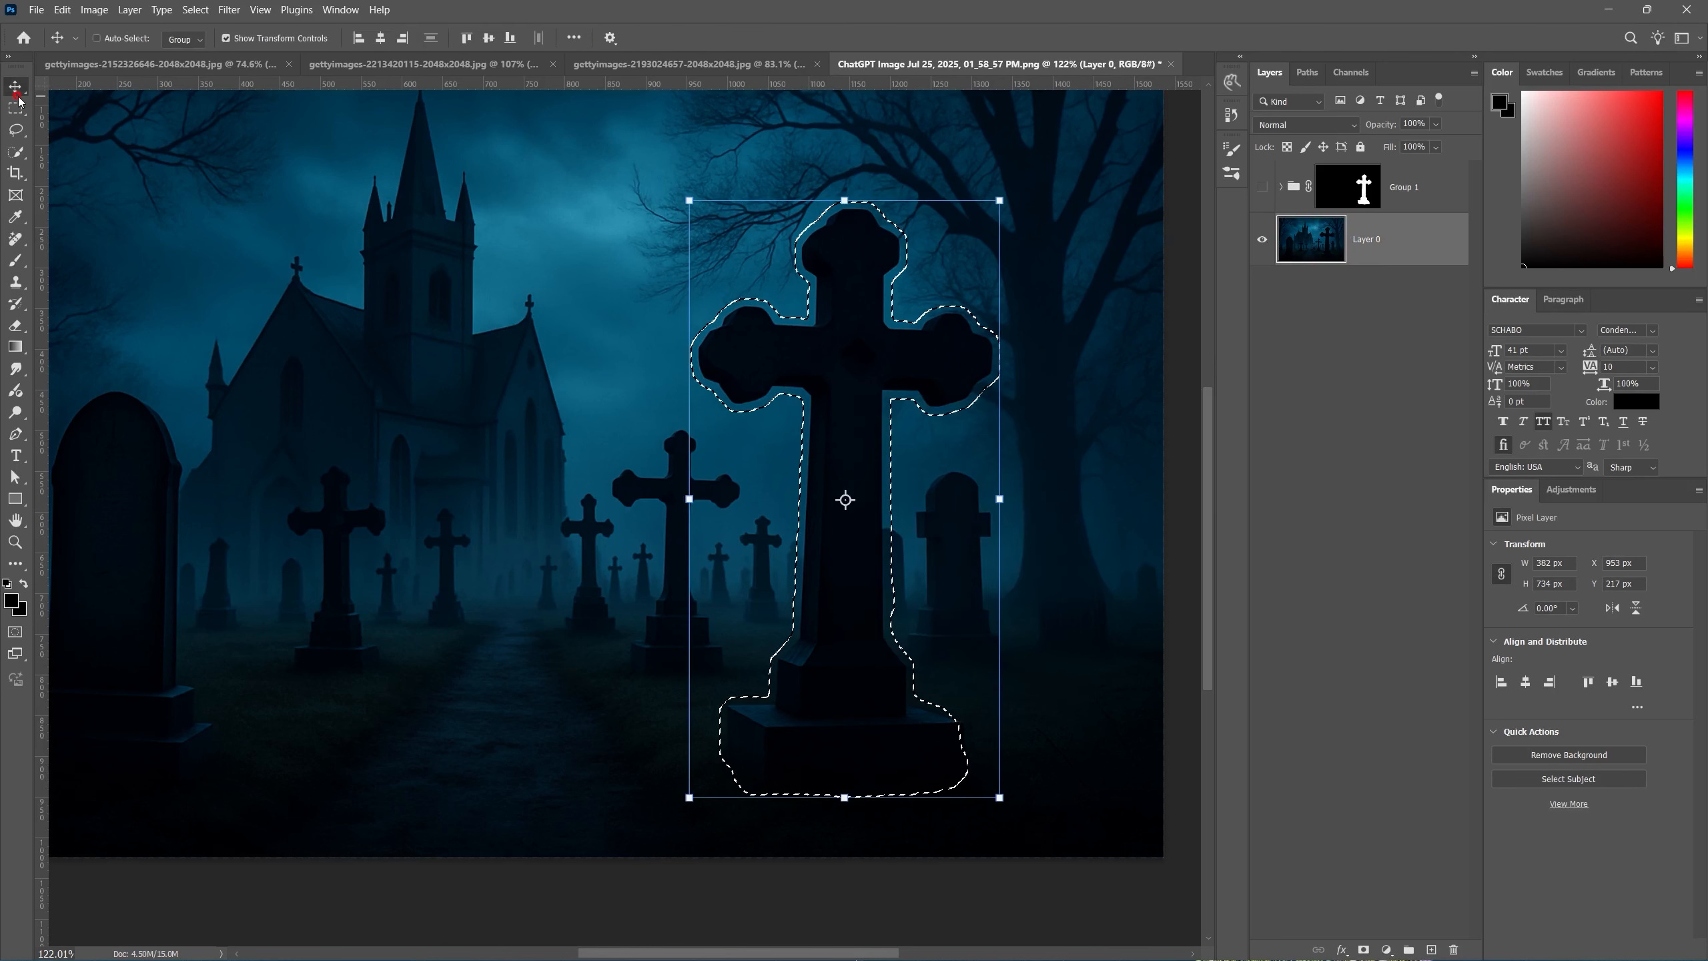
key(m)
right_click(851, 382)
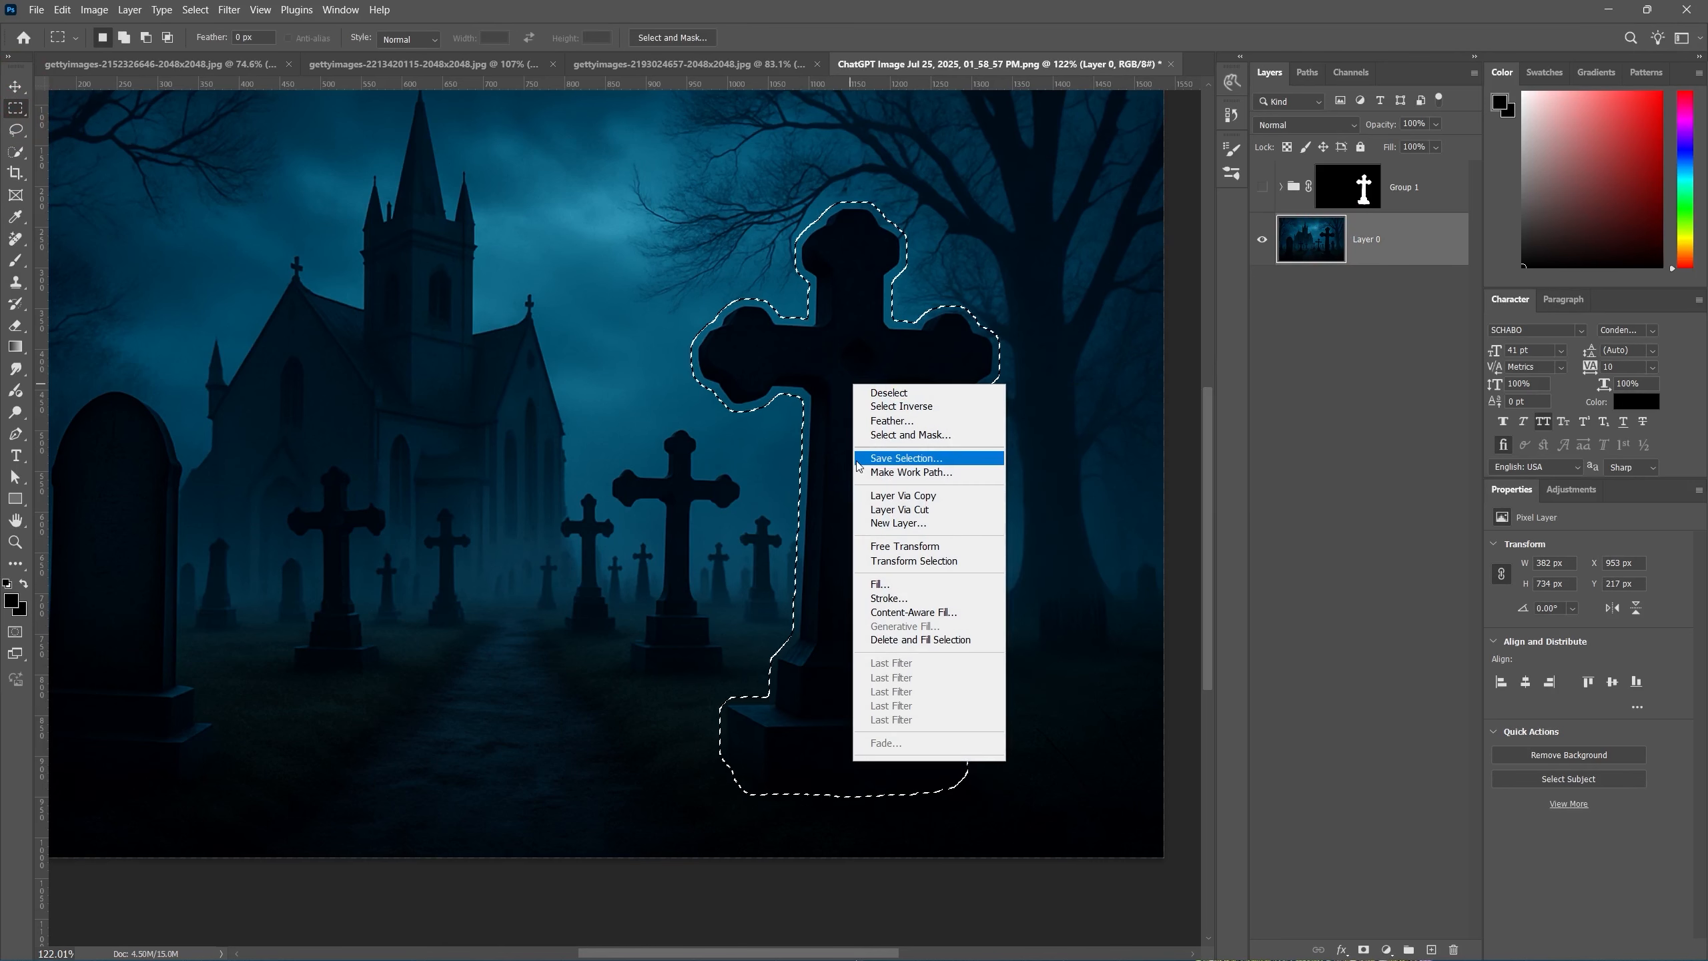
click(882, 611)
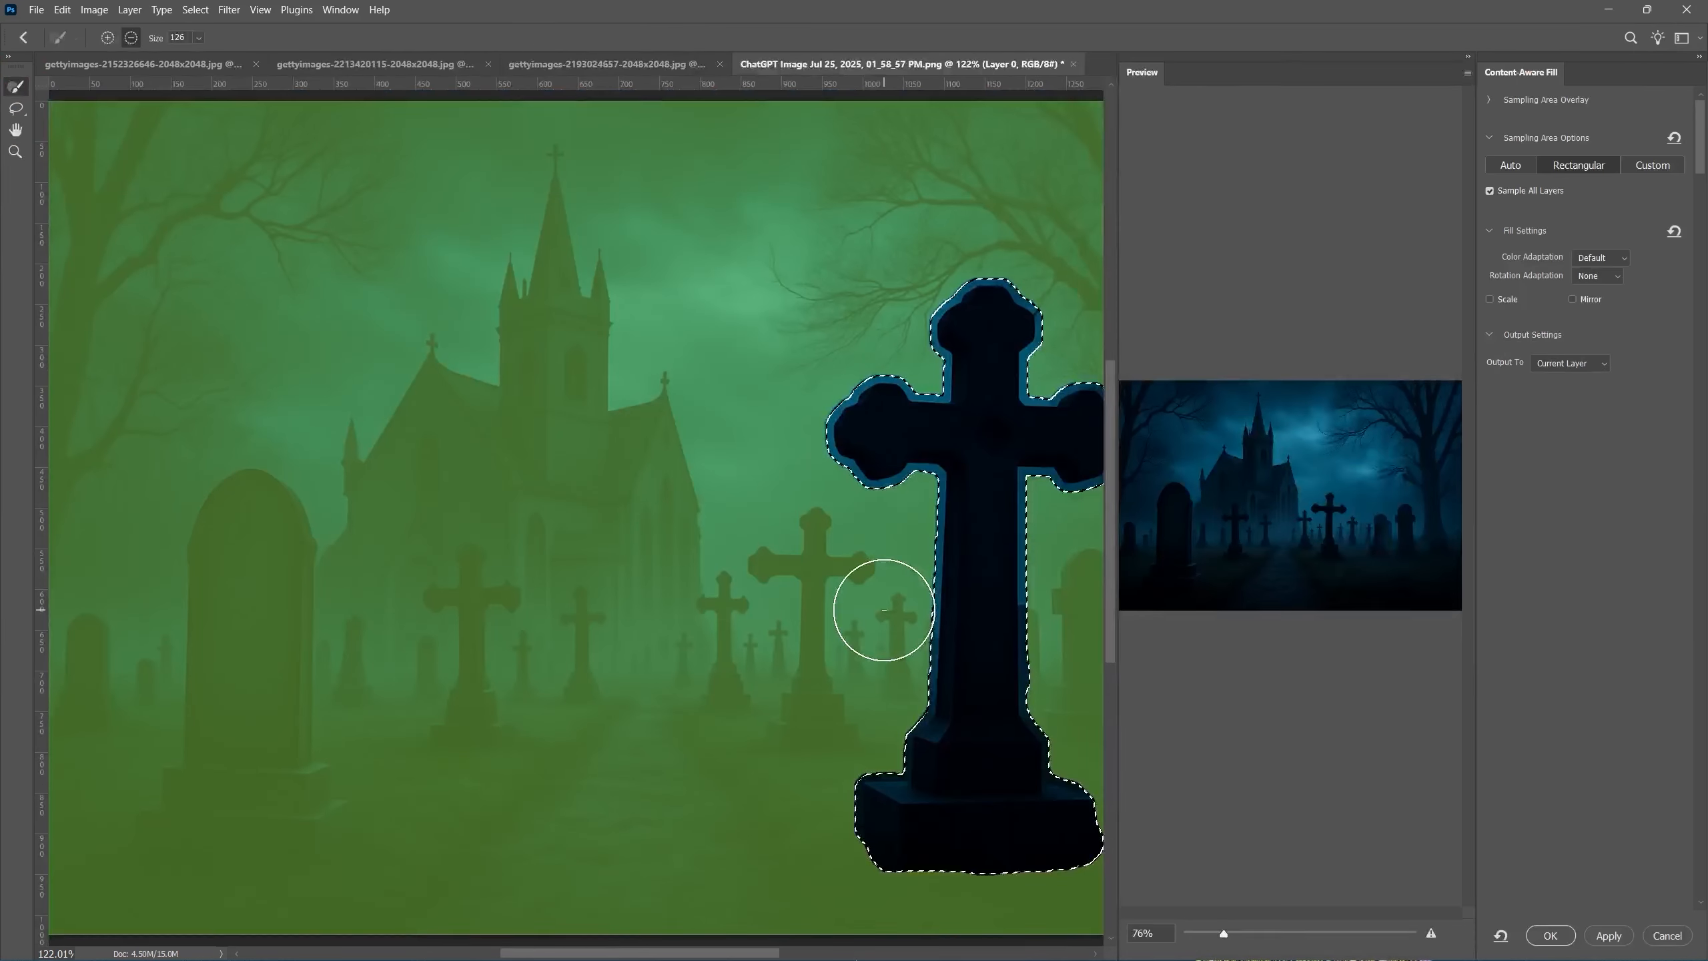
click(1550, 936)
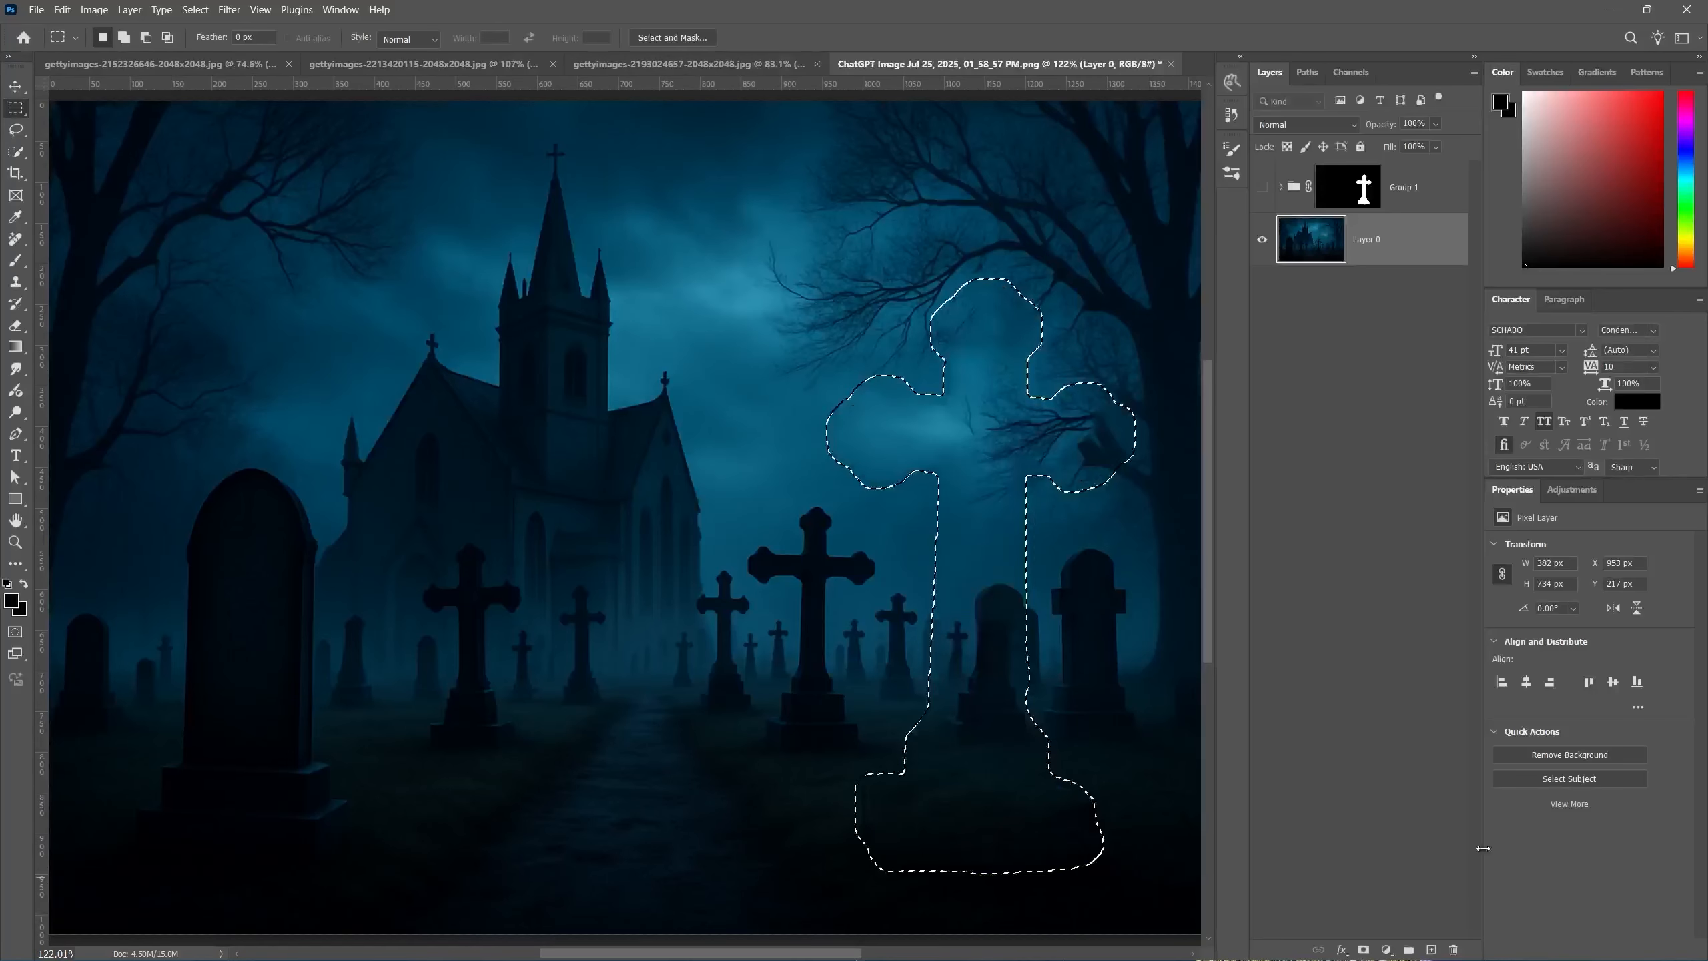
key(ctrl+d)
Show the cross group again over the filled graveyard background
key(space)
drag(786, 465, 583, 412)
alt+click(674, 515)
alt+click(666, 511)
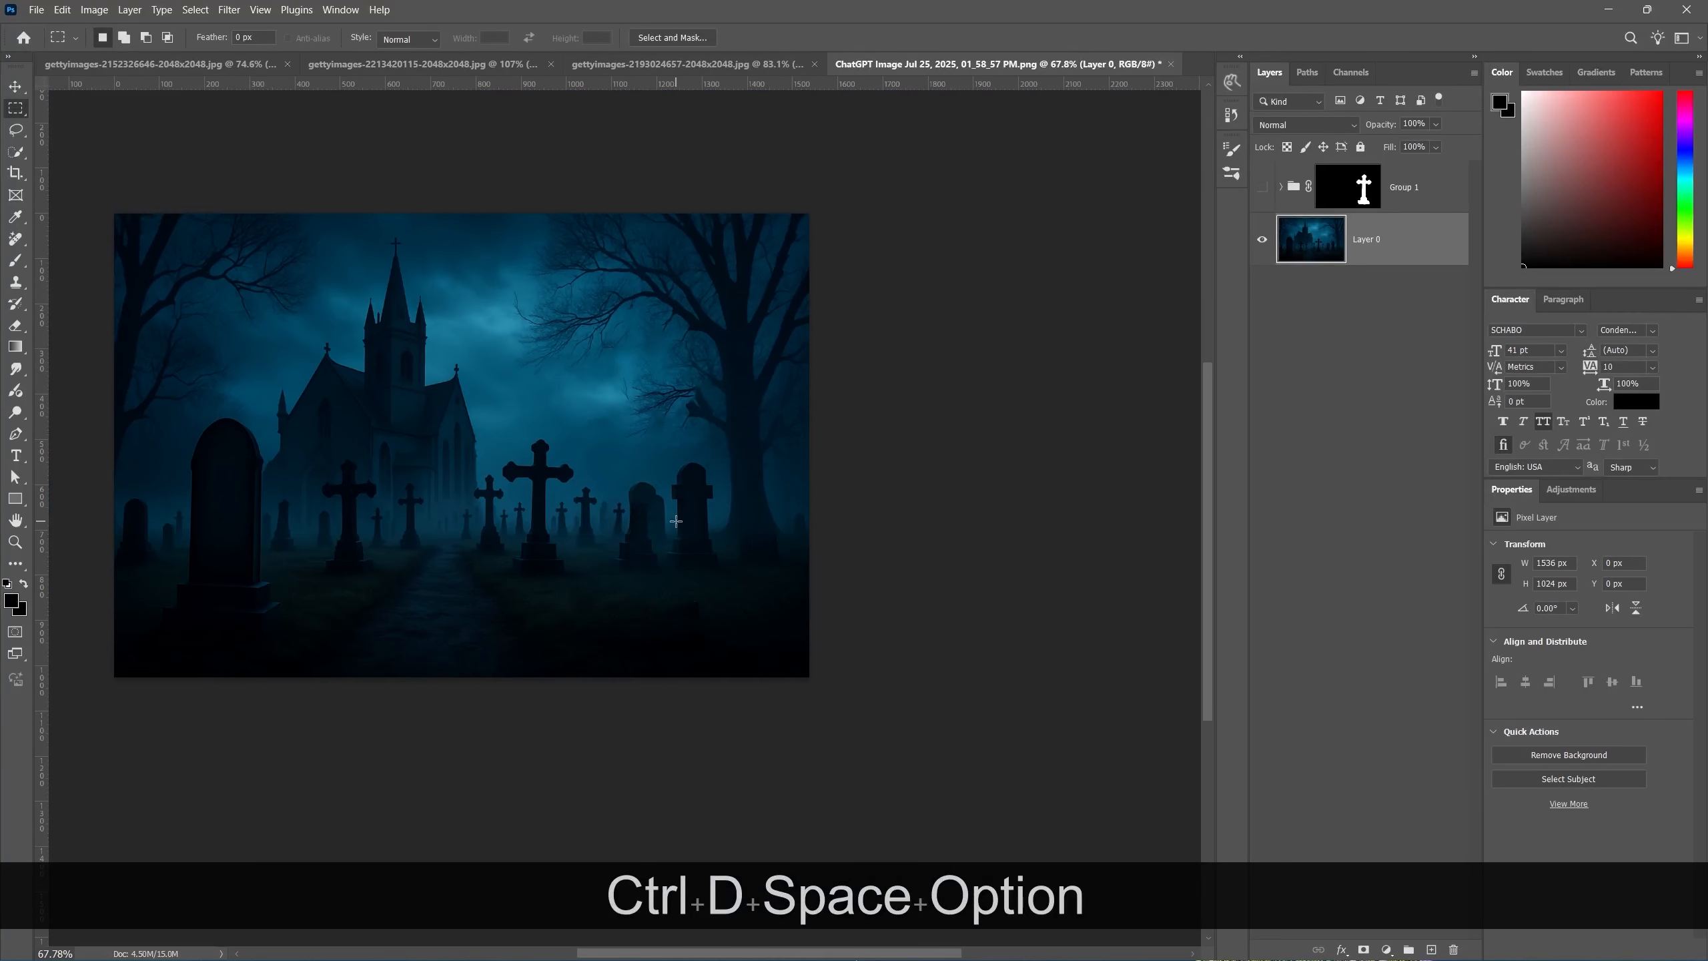
click(574, 498)
alt+click(574, 498)
key(v)
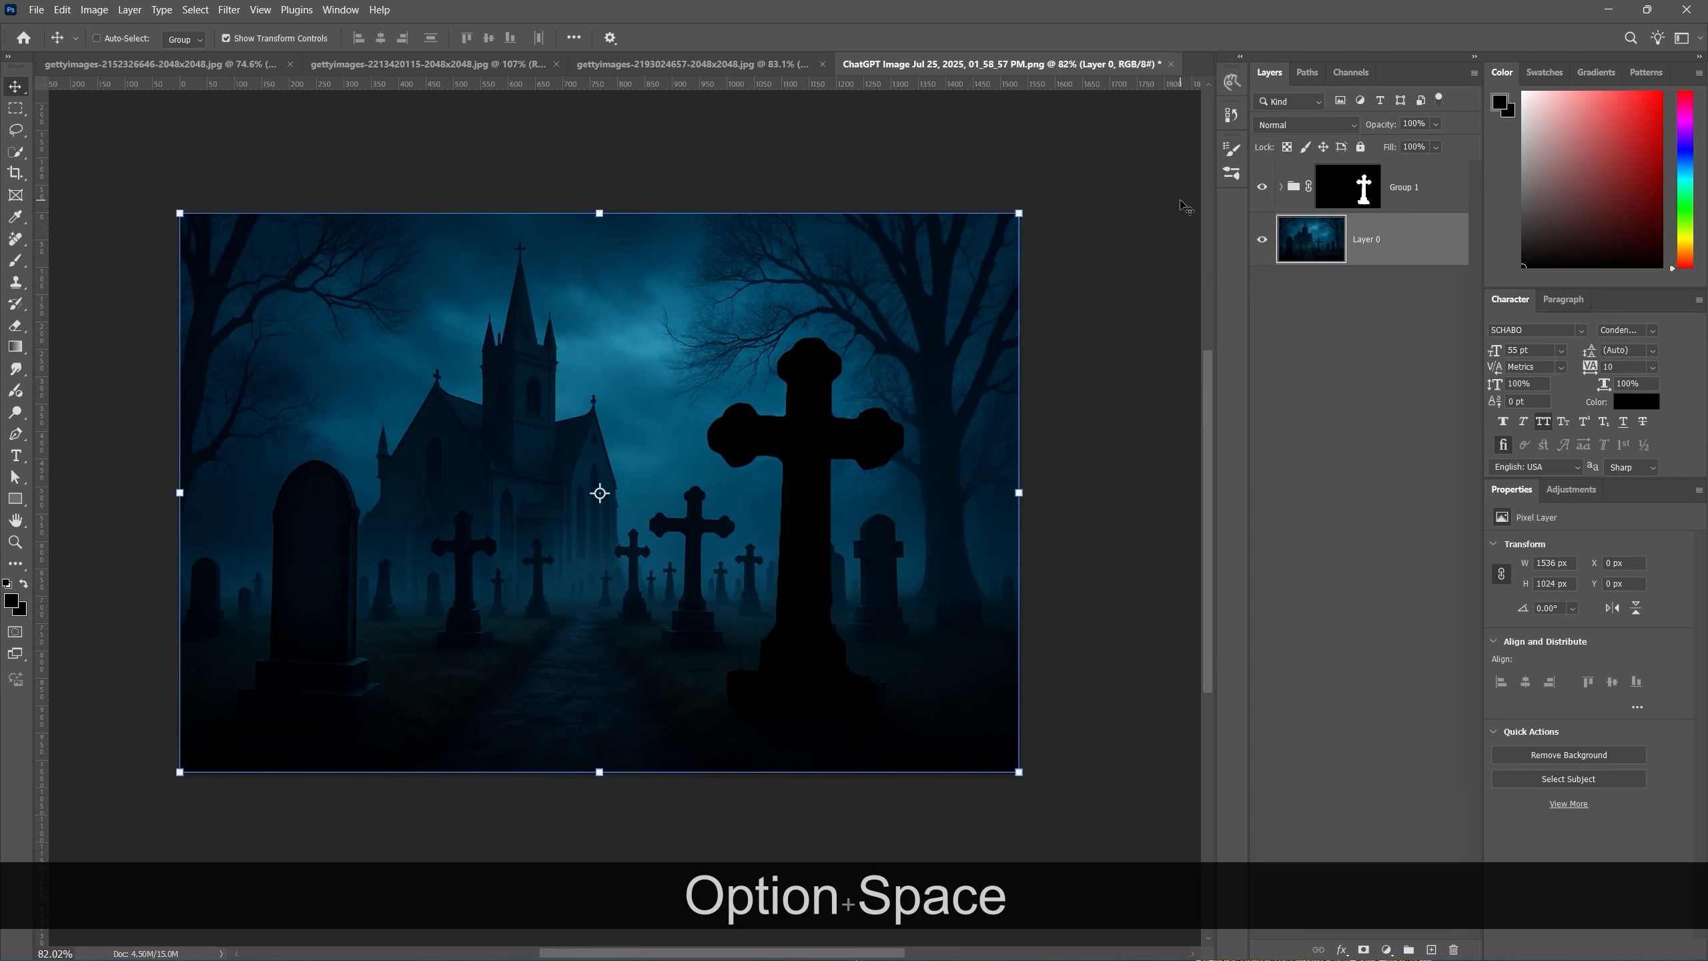
click(1262, 188)
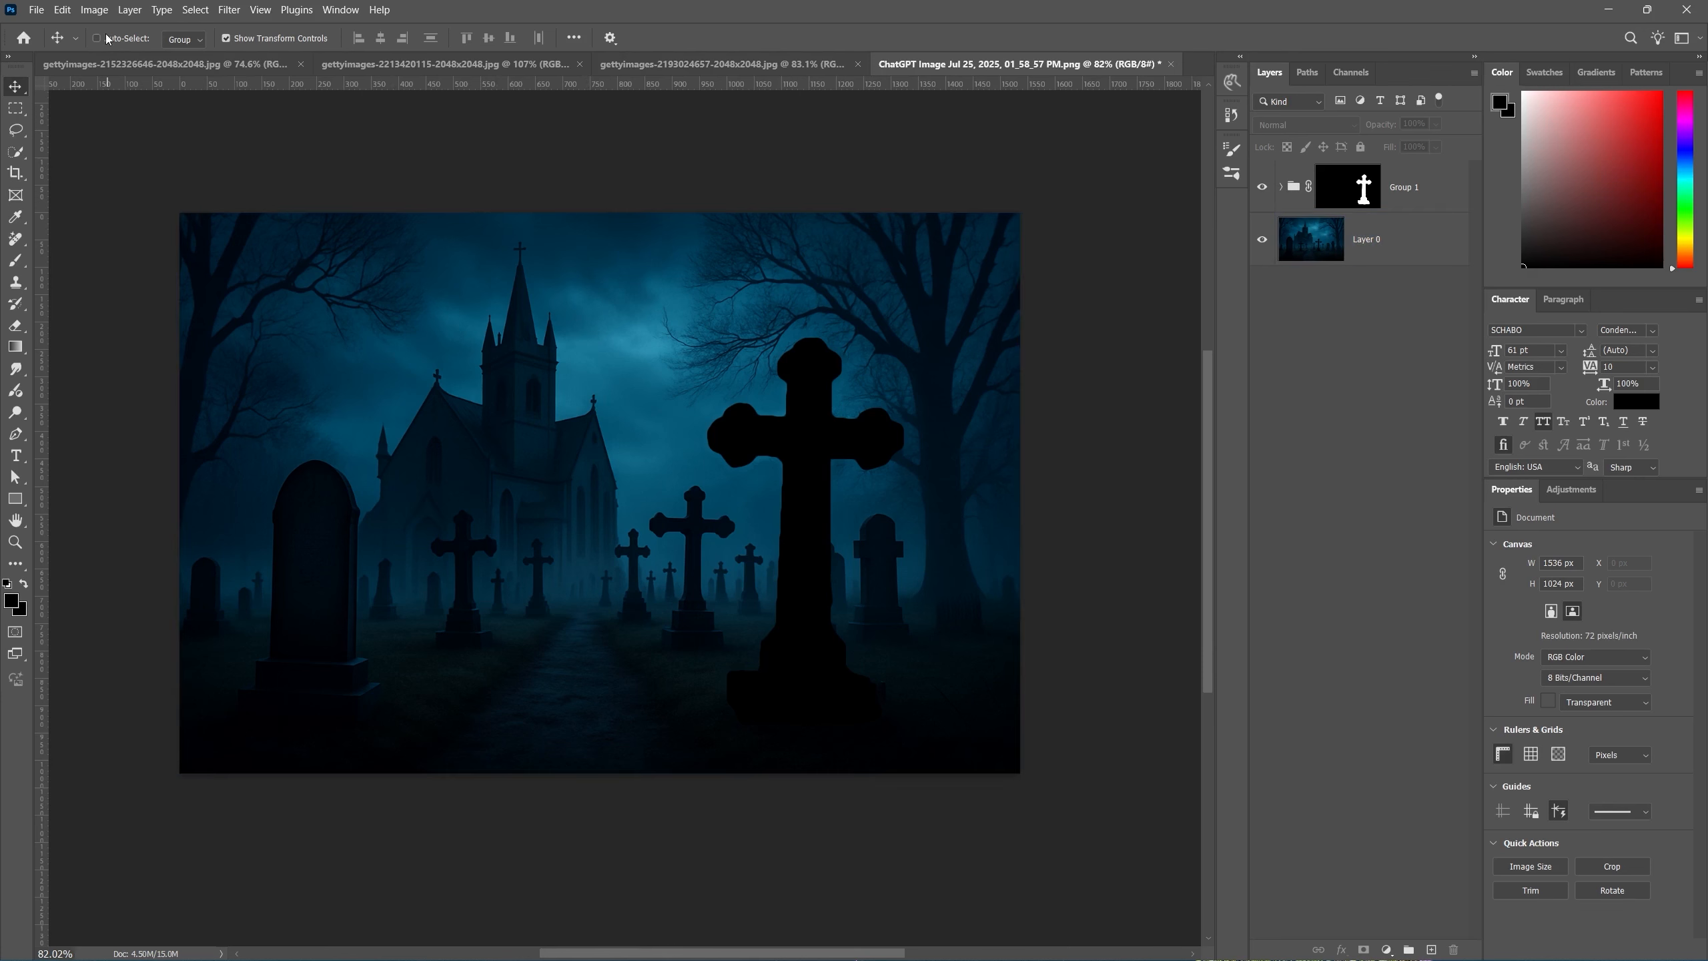
Save the layered graveyard document as a Photoshop file named "photoshop" in the all files folder in Downloads
click(26, 8)
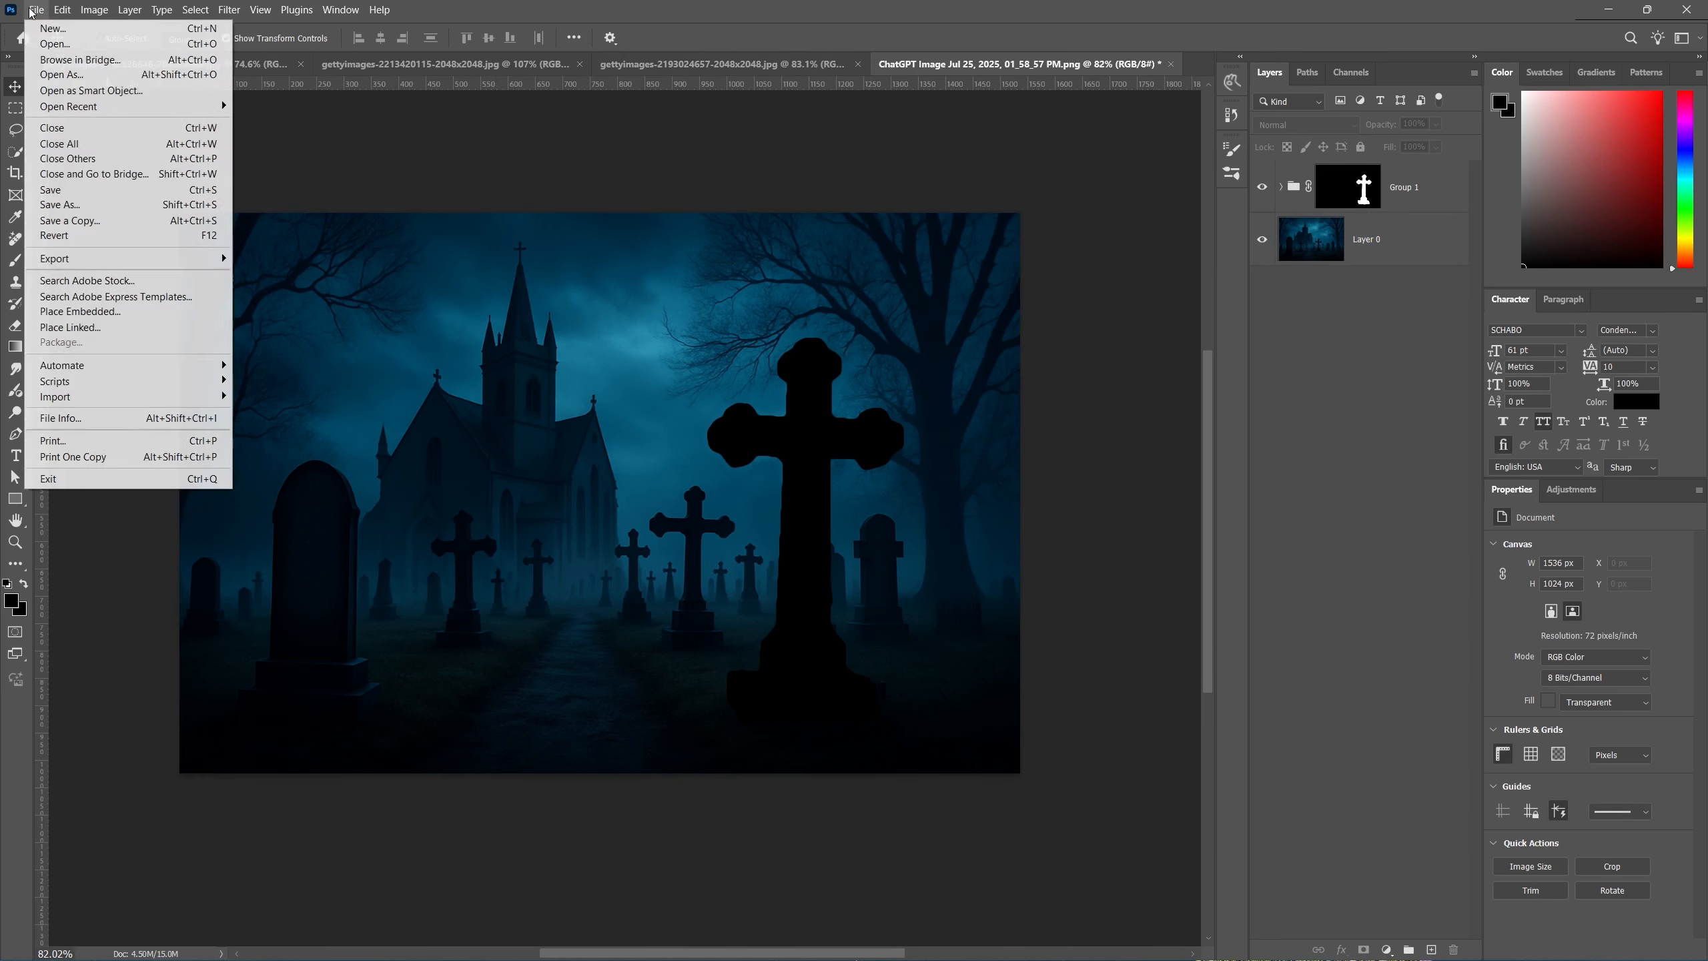
click(91, 192)
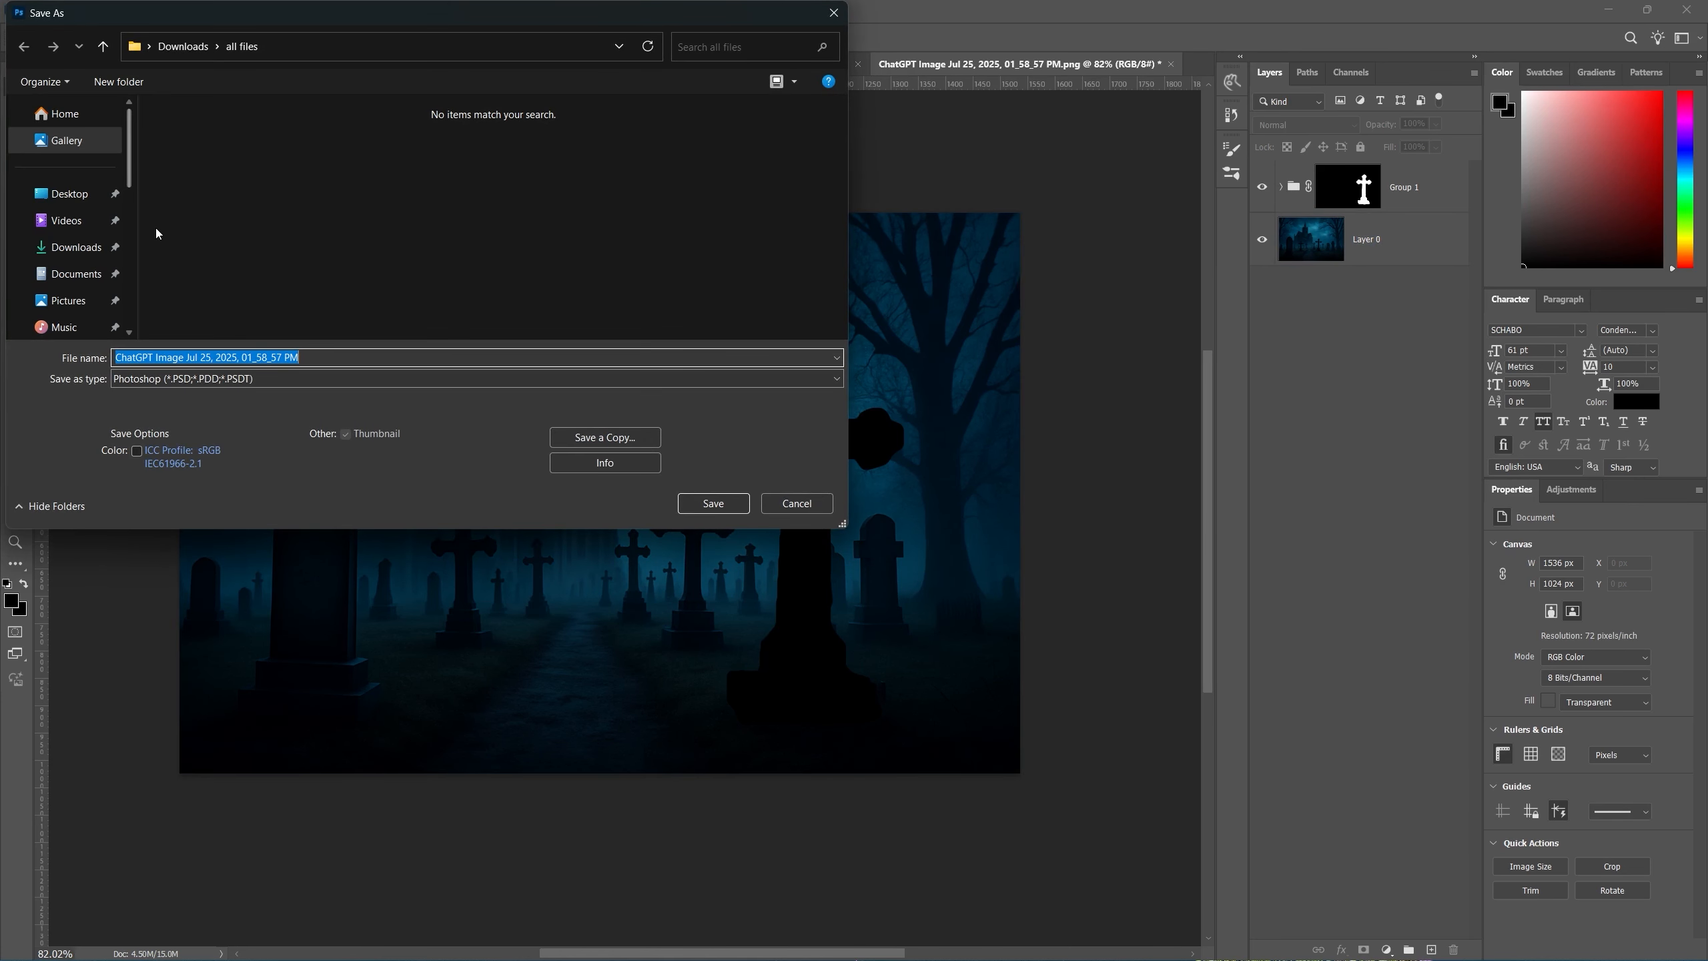
click(45, 247)
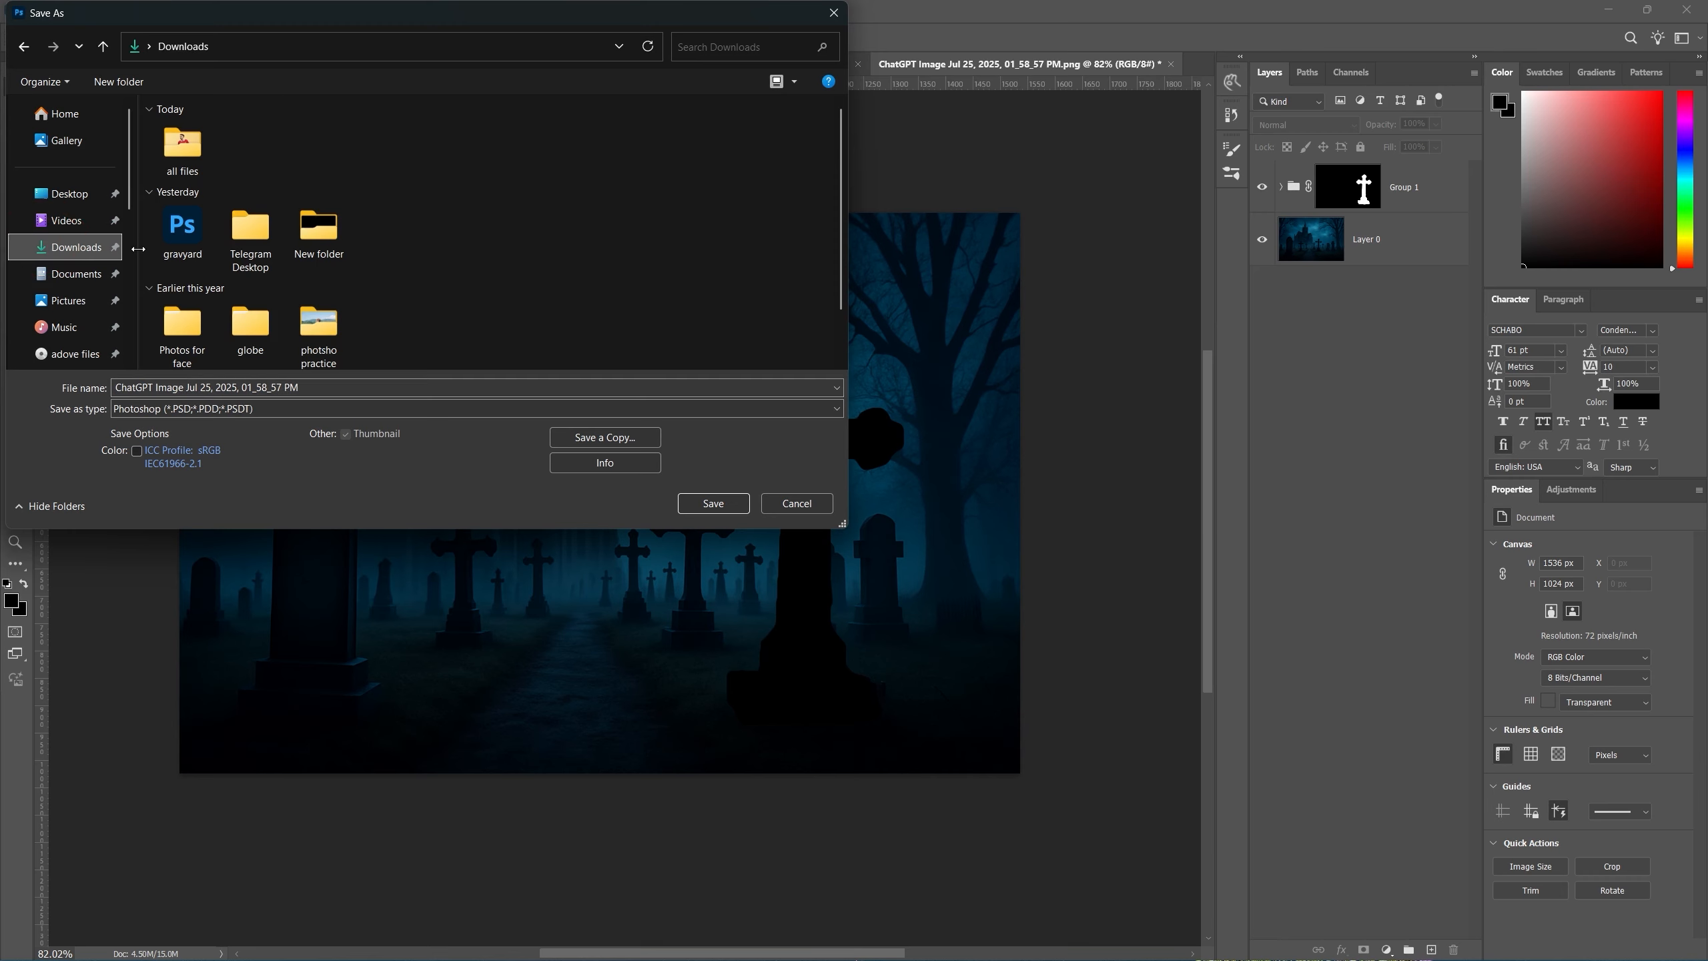
double_click(189, 157)
text(photosho)
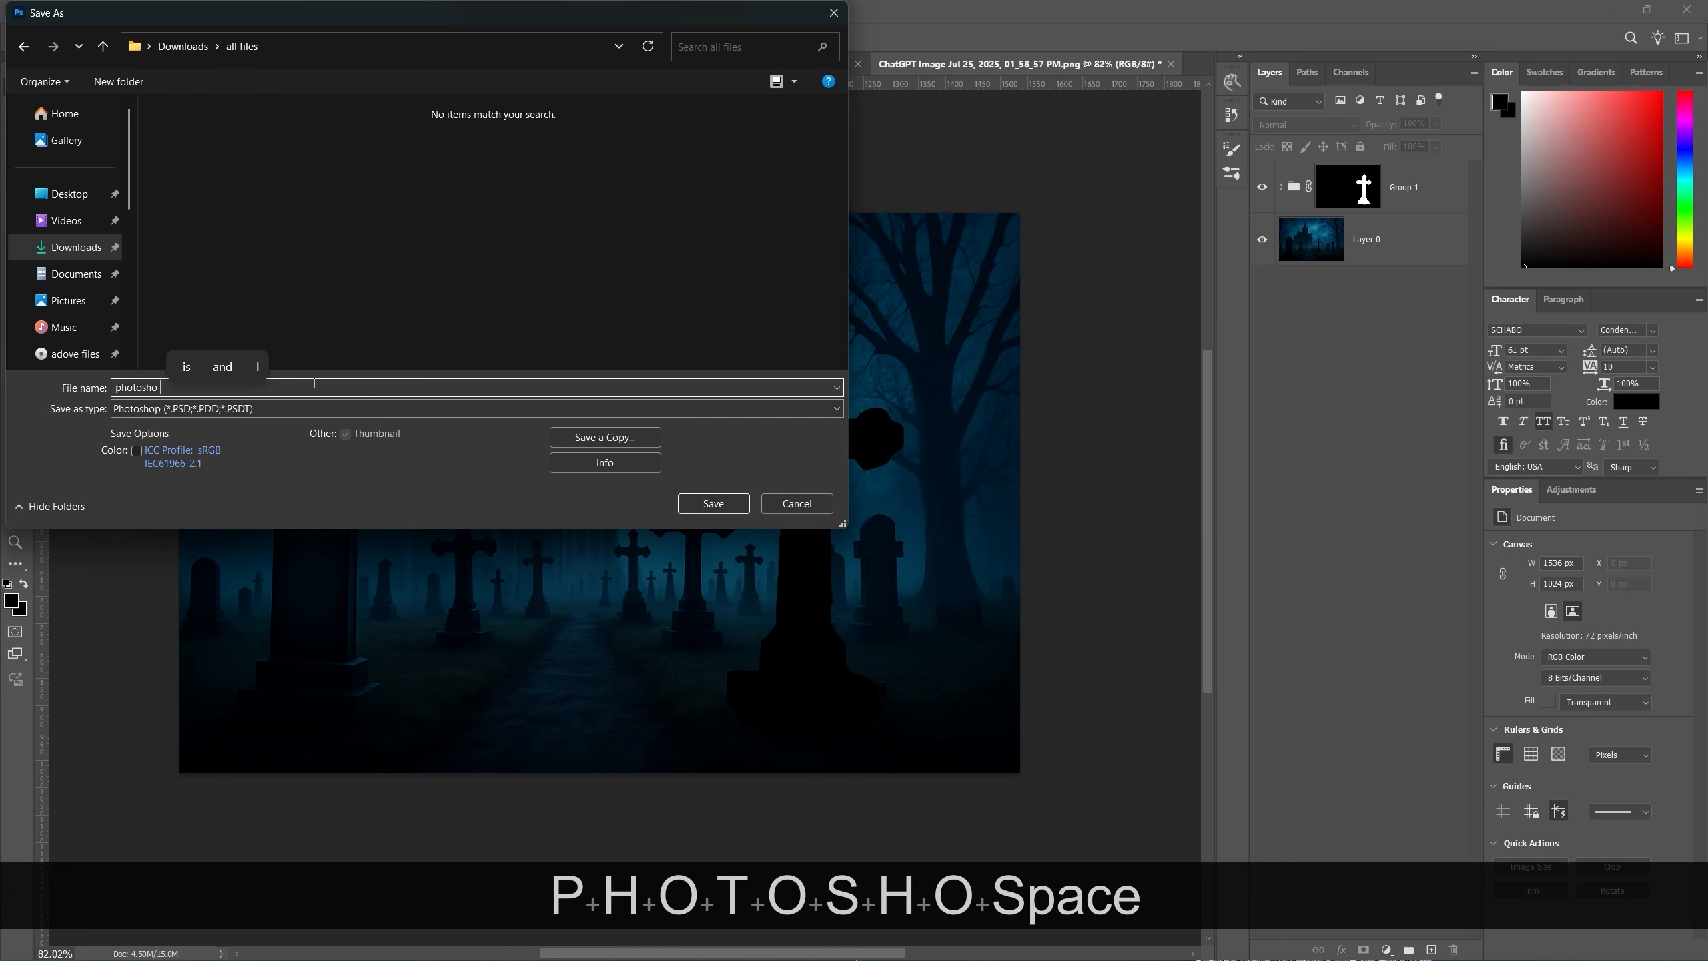
key(BackSpace)
text(p)
key(Return)
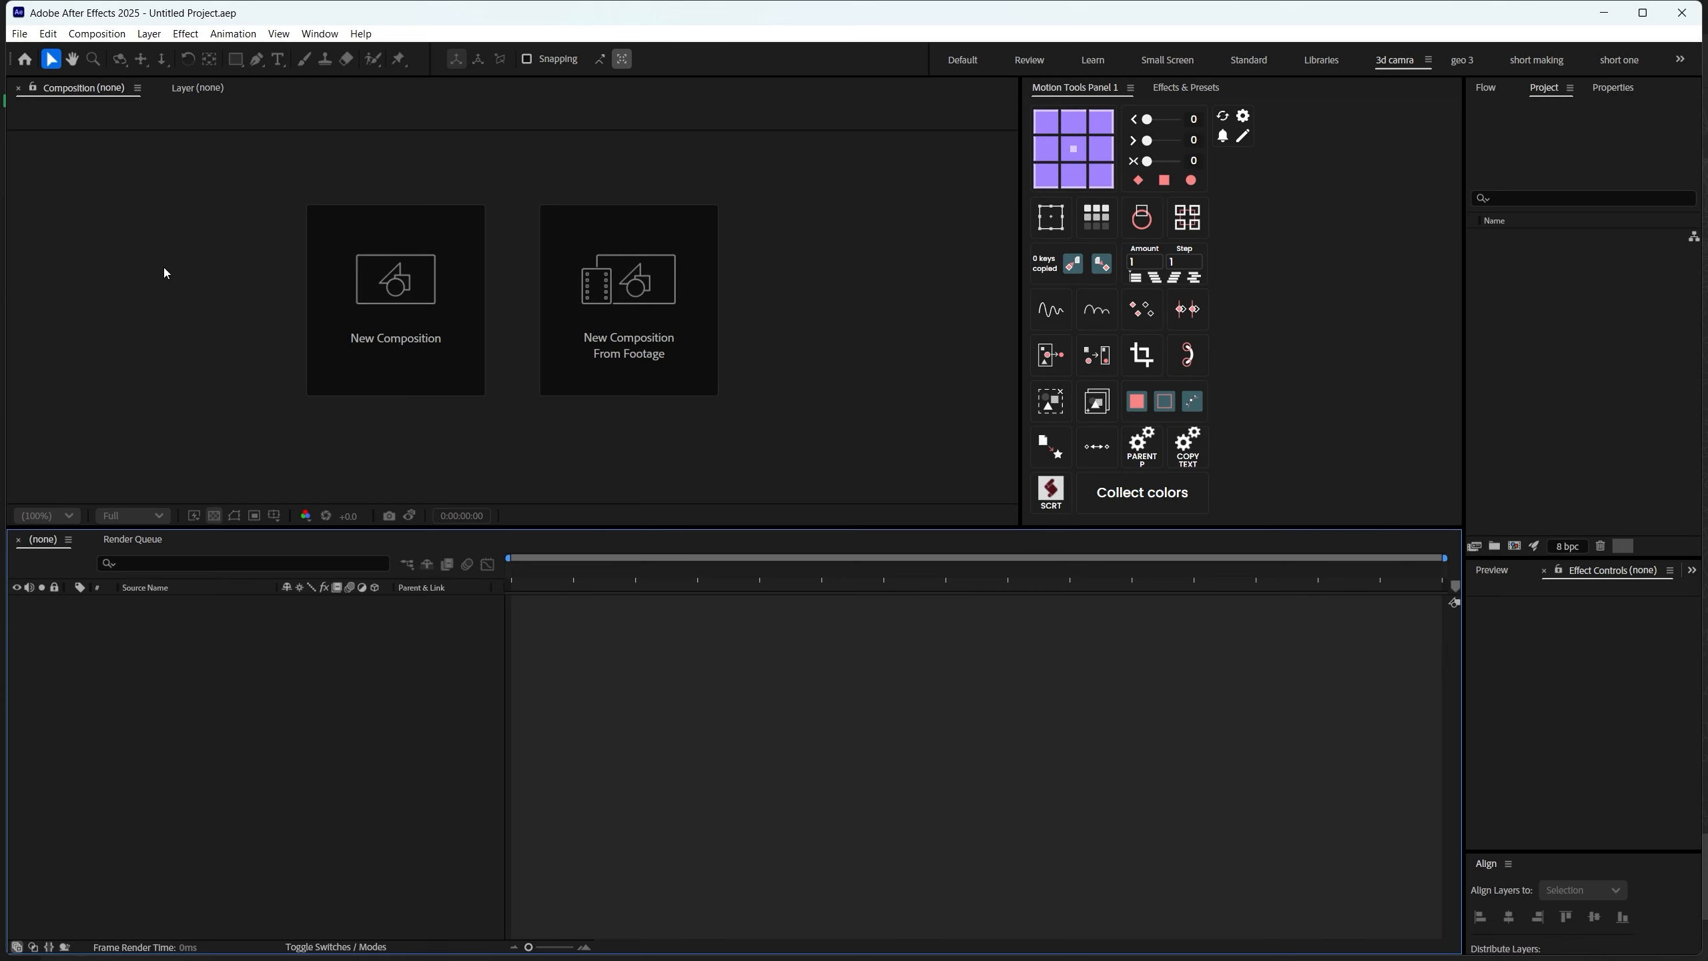
In After Effects, create a one-minute 1920 × 1080, 25 fps composition named "main comp" and turn off its transparency grid
click(363, 325)
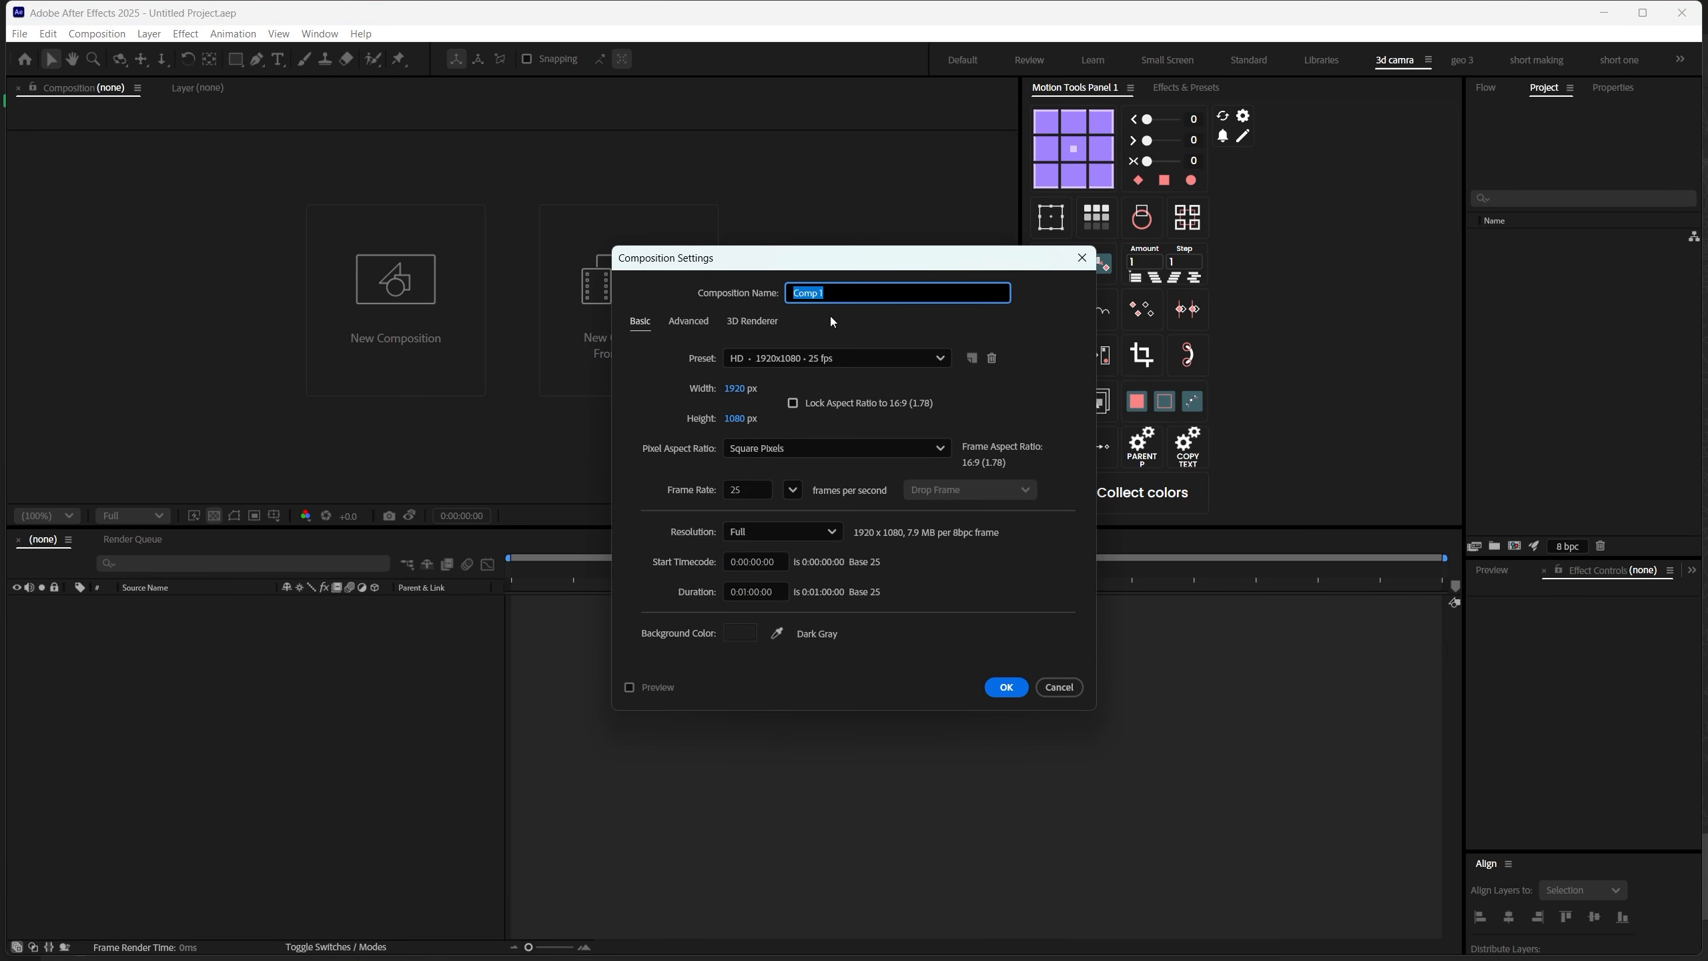
text(main comp)
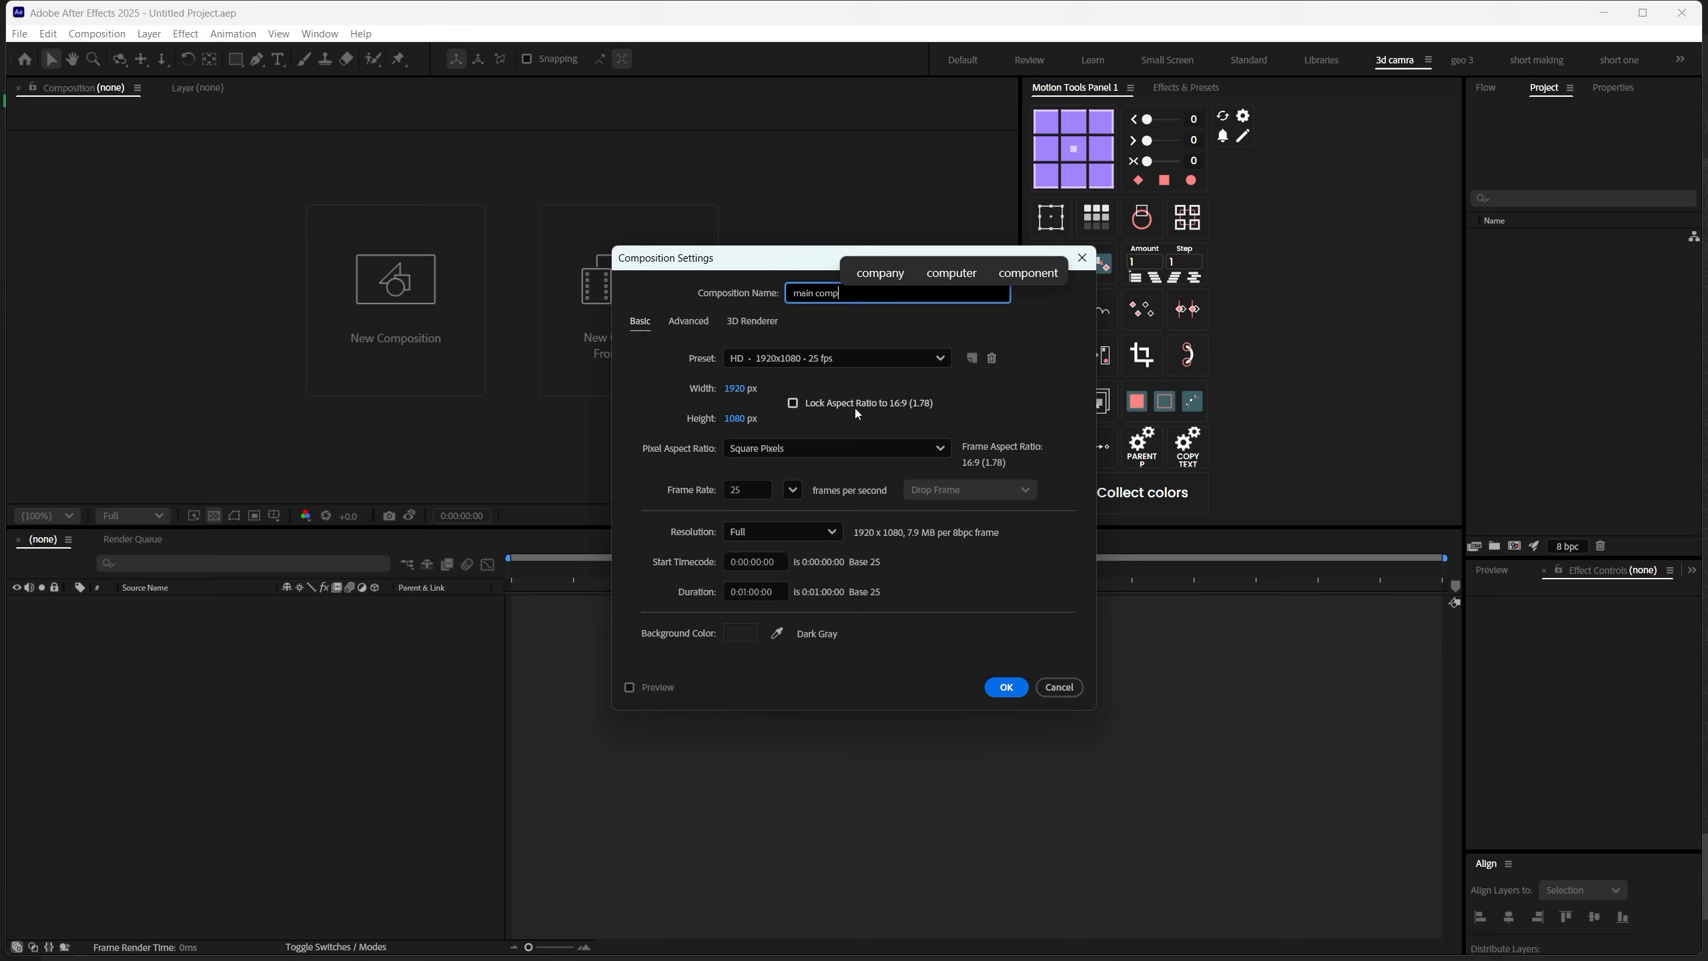
click(1002, 687)
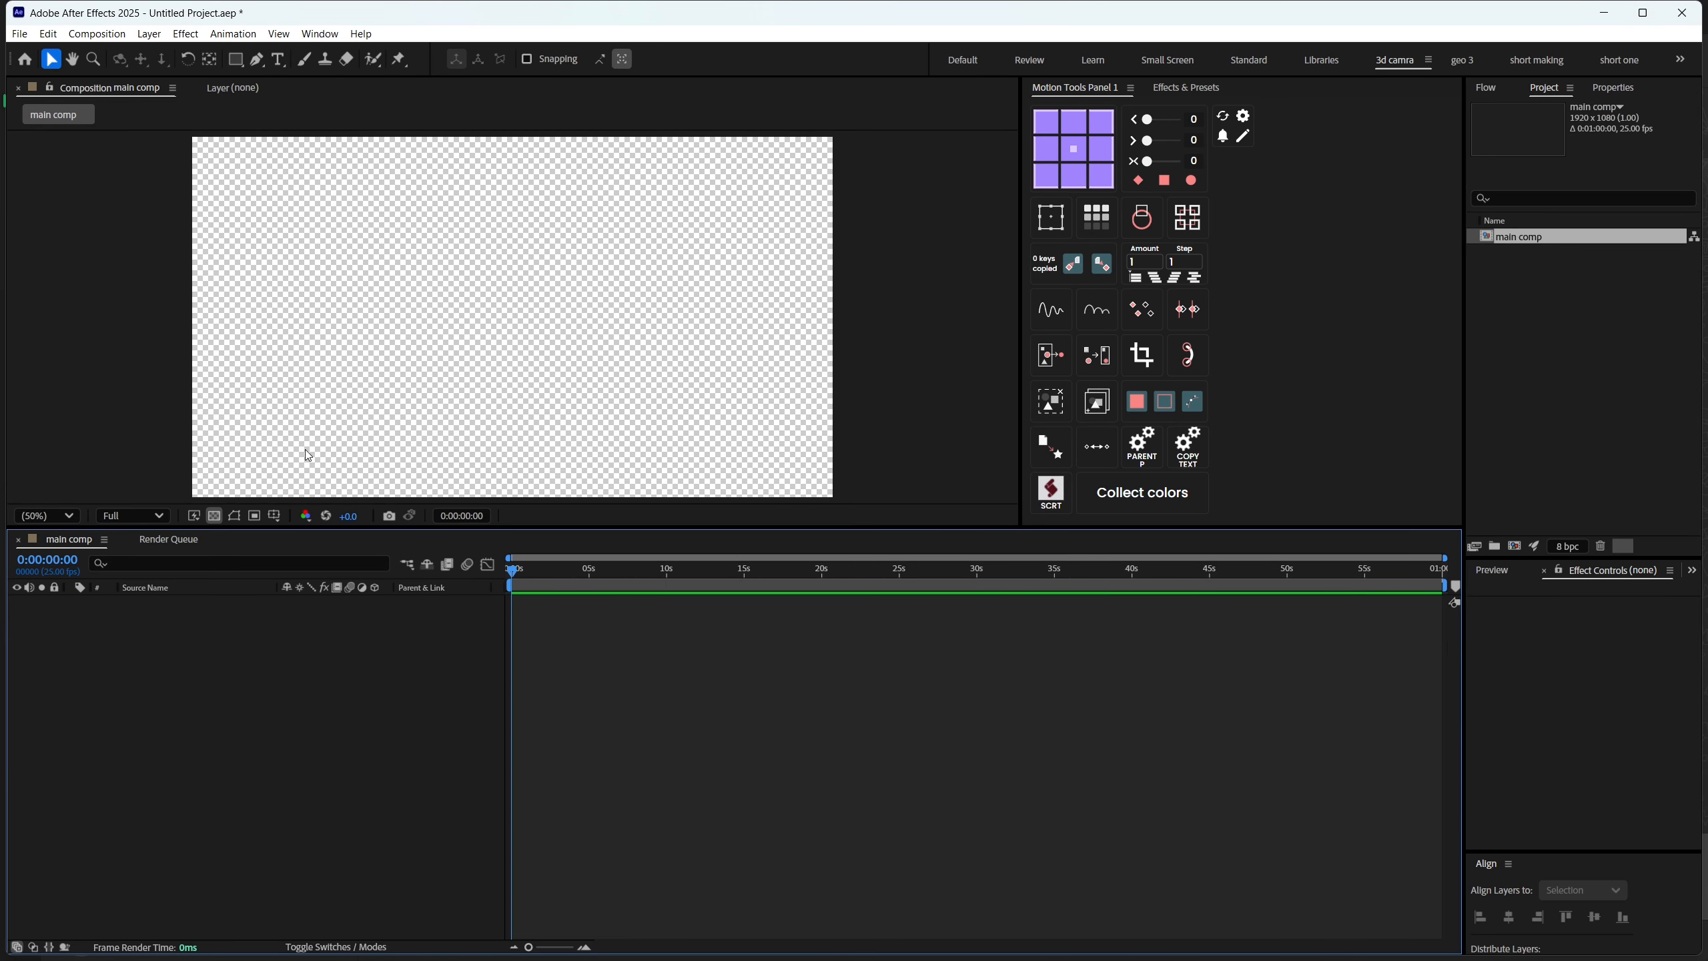
click(214, 515)
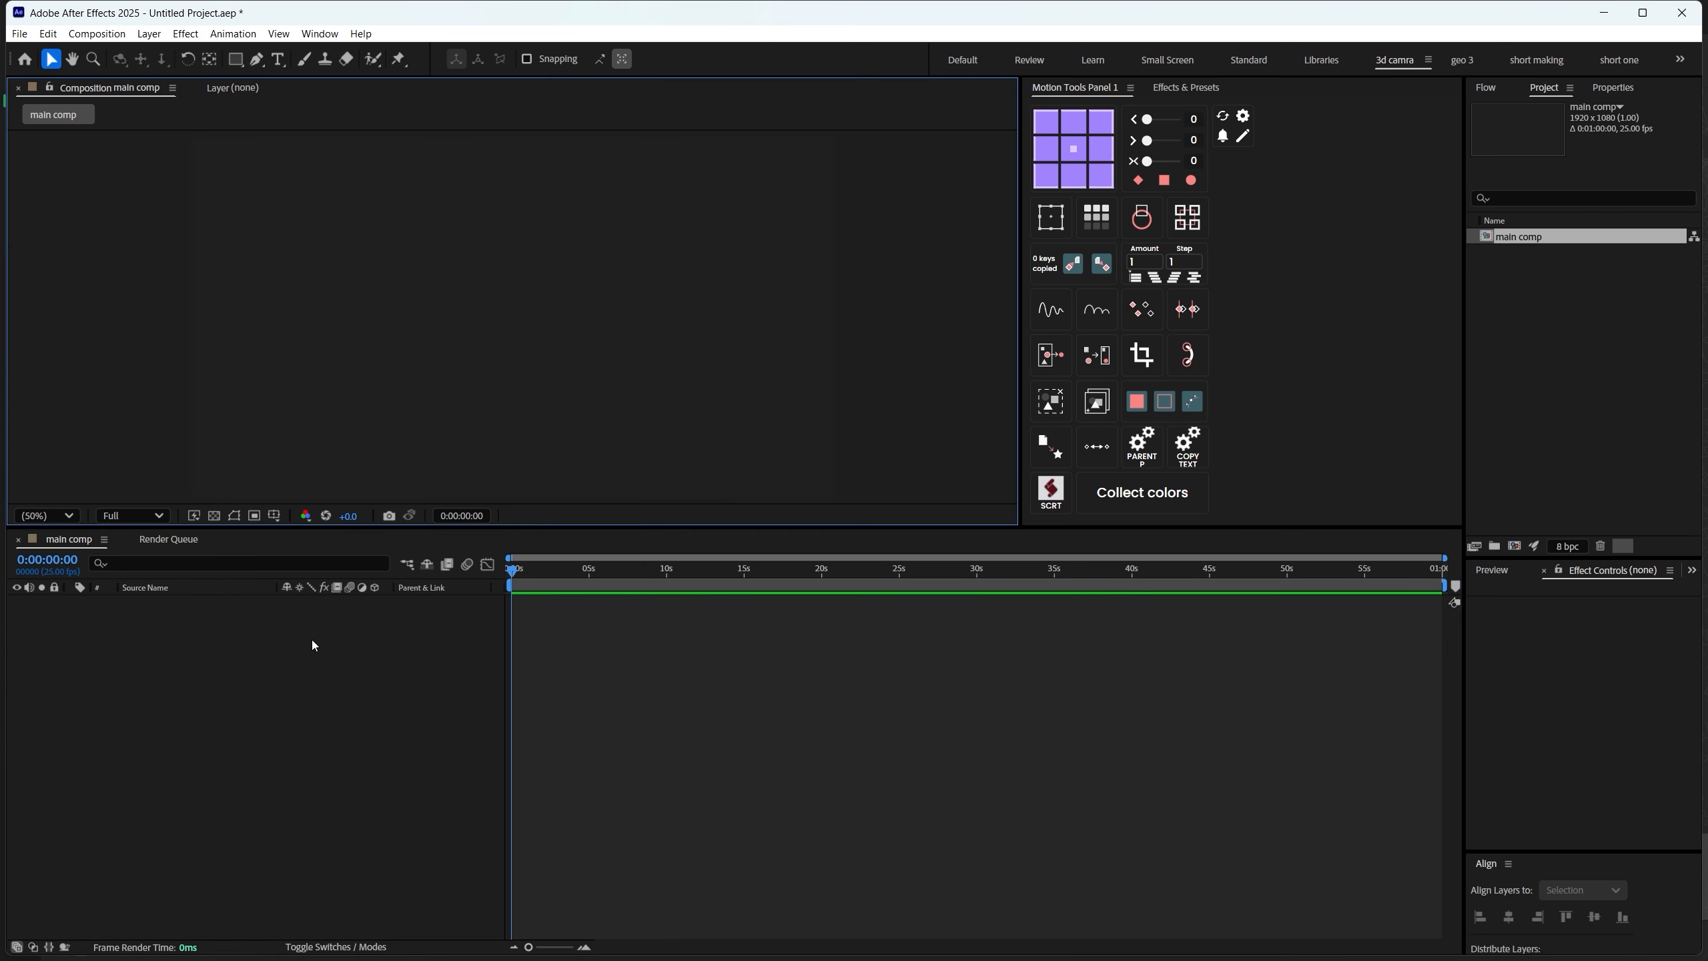
Set the background color of main comp to black (000000) in its composition settings
key(ctrl+k)
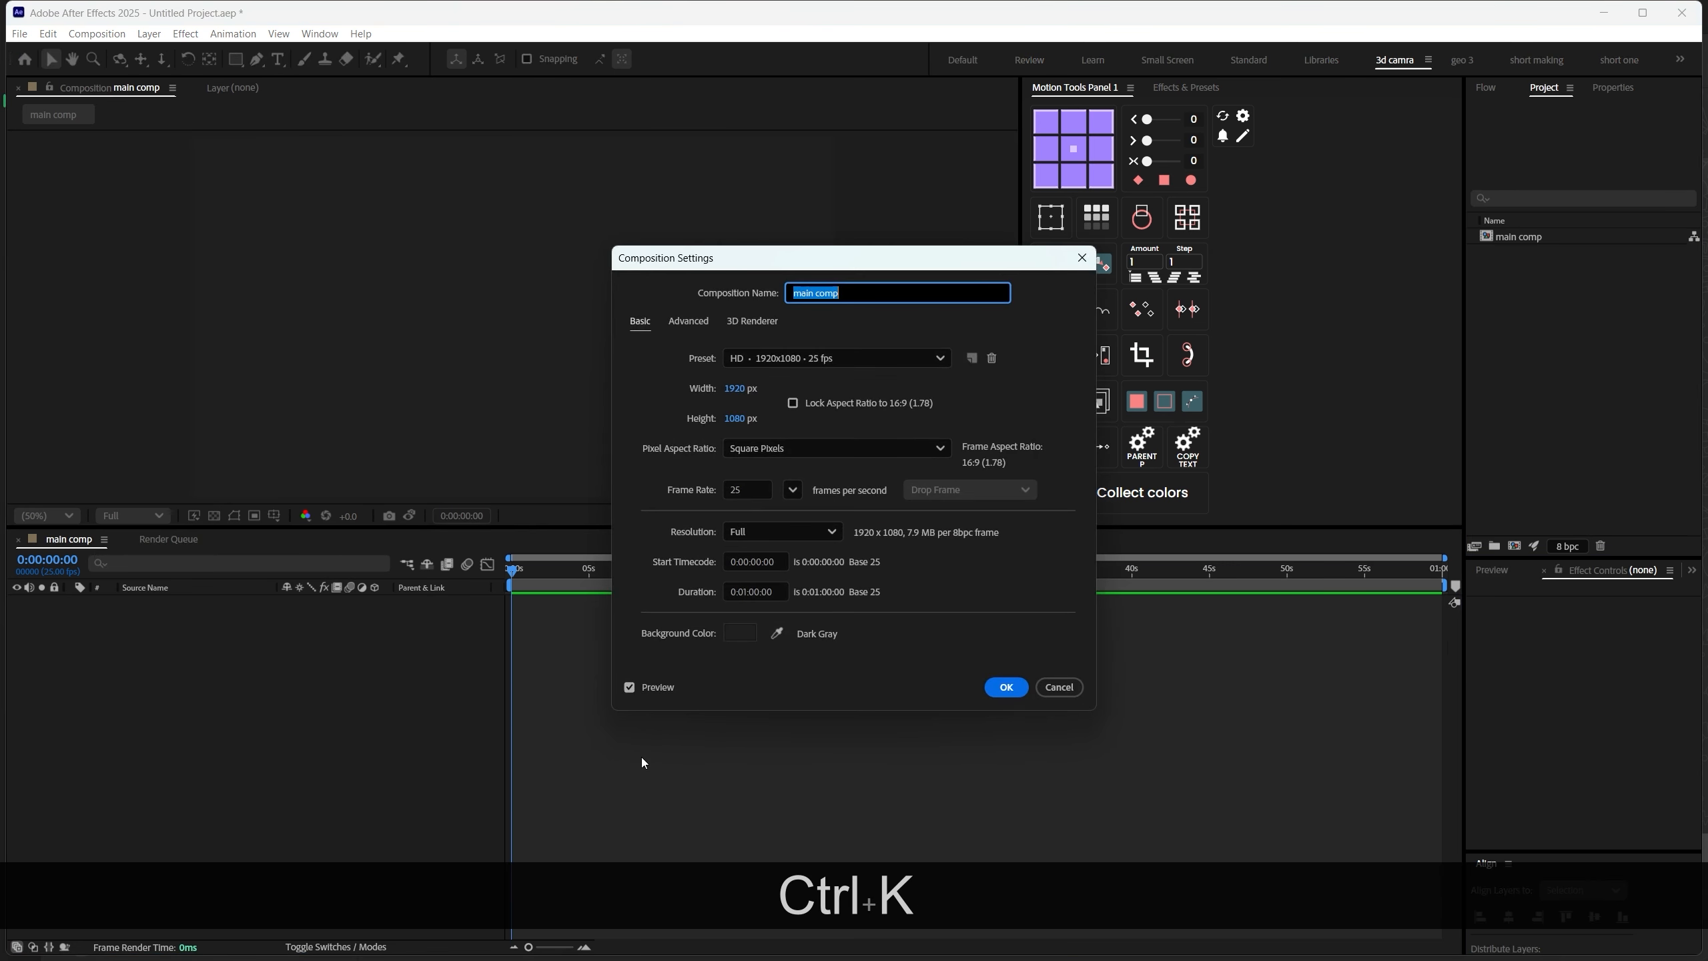
click(730, 631)
text(000000)
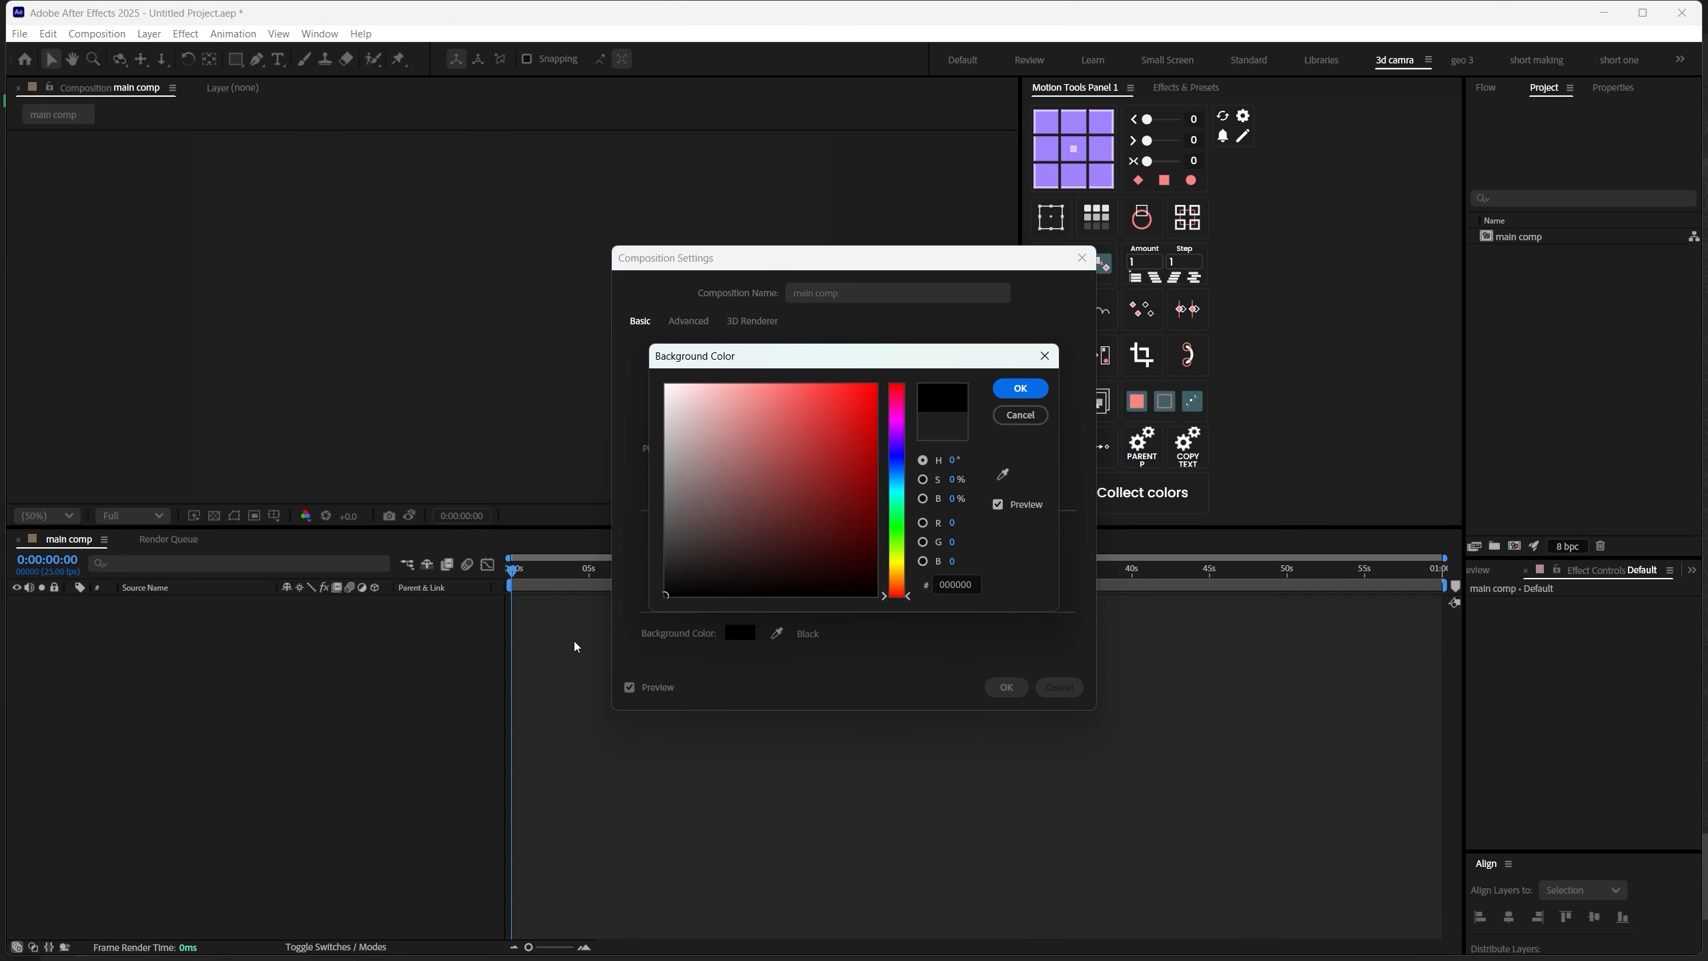
click(1009, 686)
key(Return)
click(1008, 687)
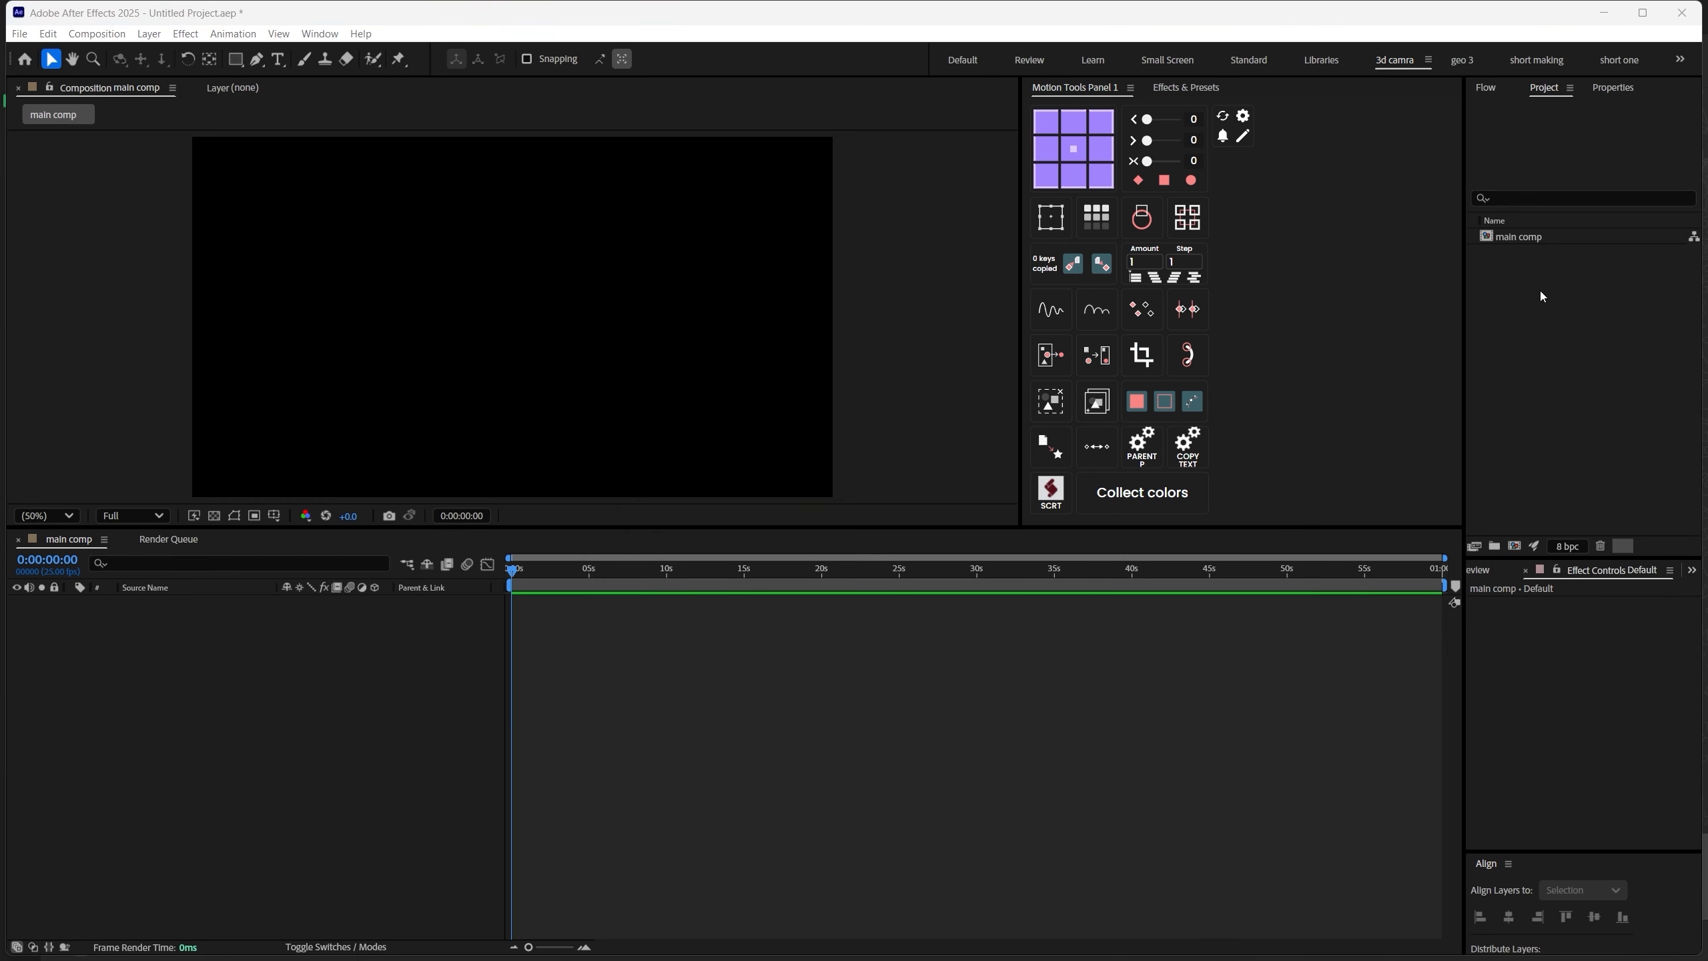
Import the photoshop, subject 1, subject 2 and ground files from the all files folder in Downloads
key(ctrl+i)
double_click(188, 188)
click(298, 207)
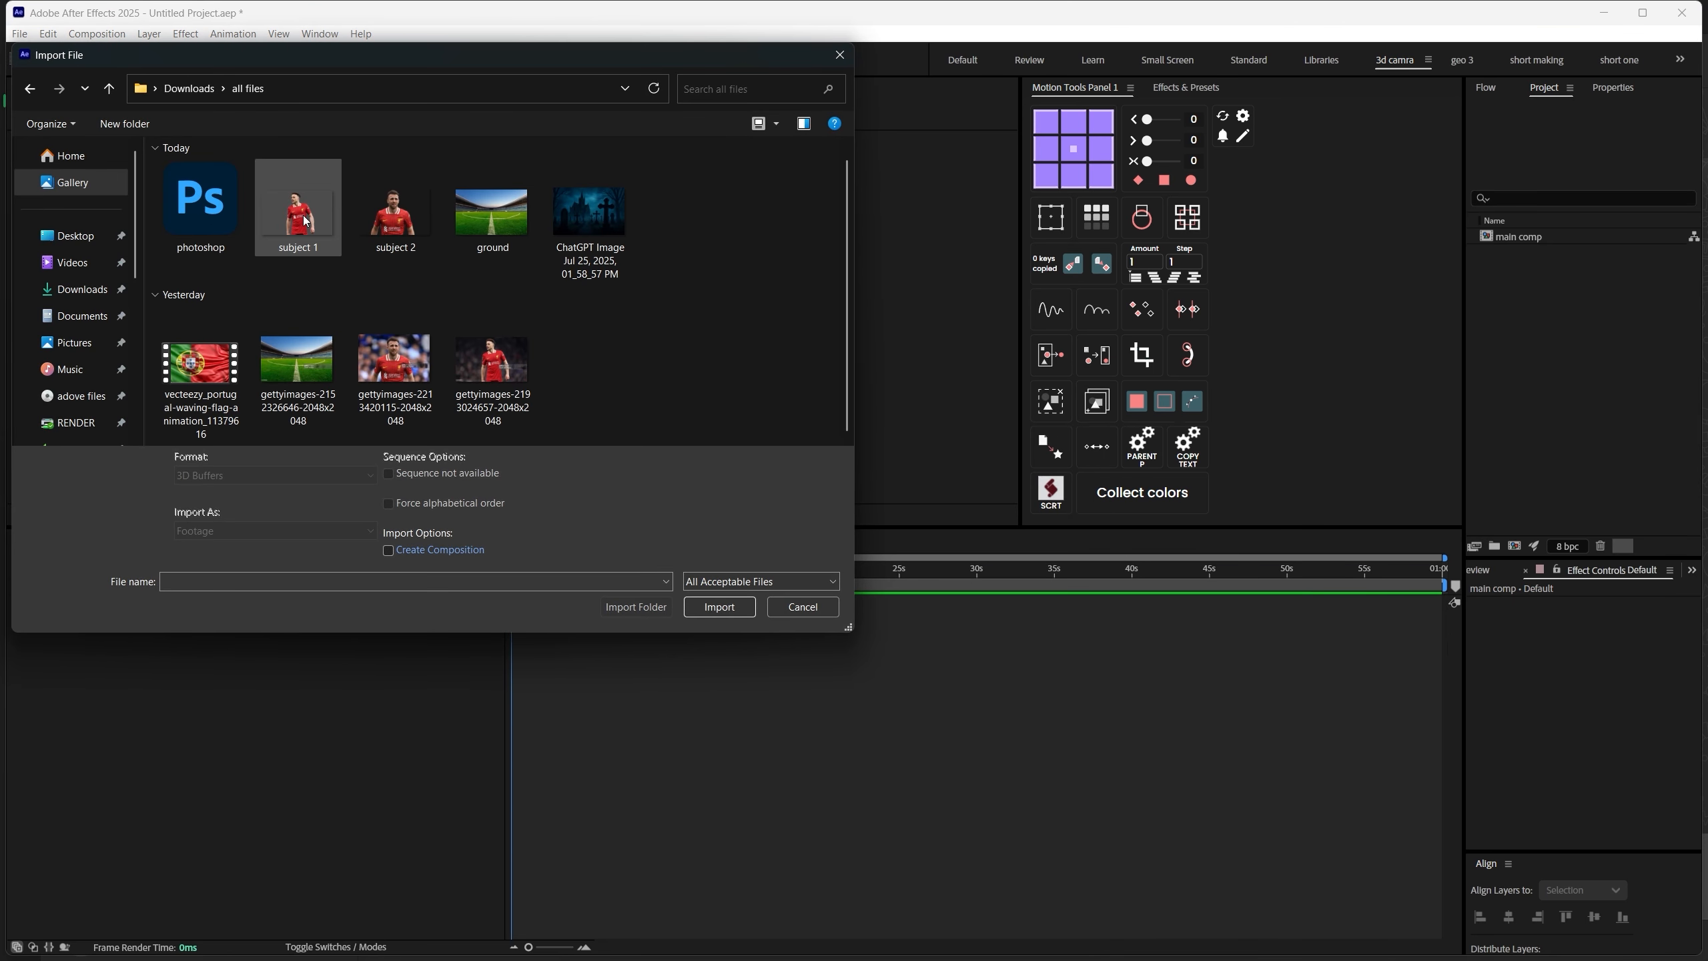
ctrl+click(396, 207)
ctrl+click(514, 229)
ctrl+click(200, 202)
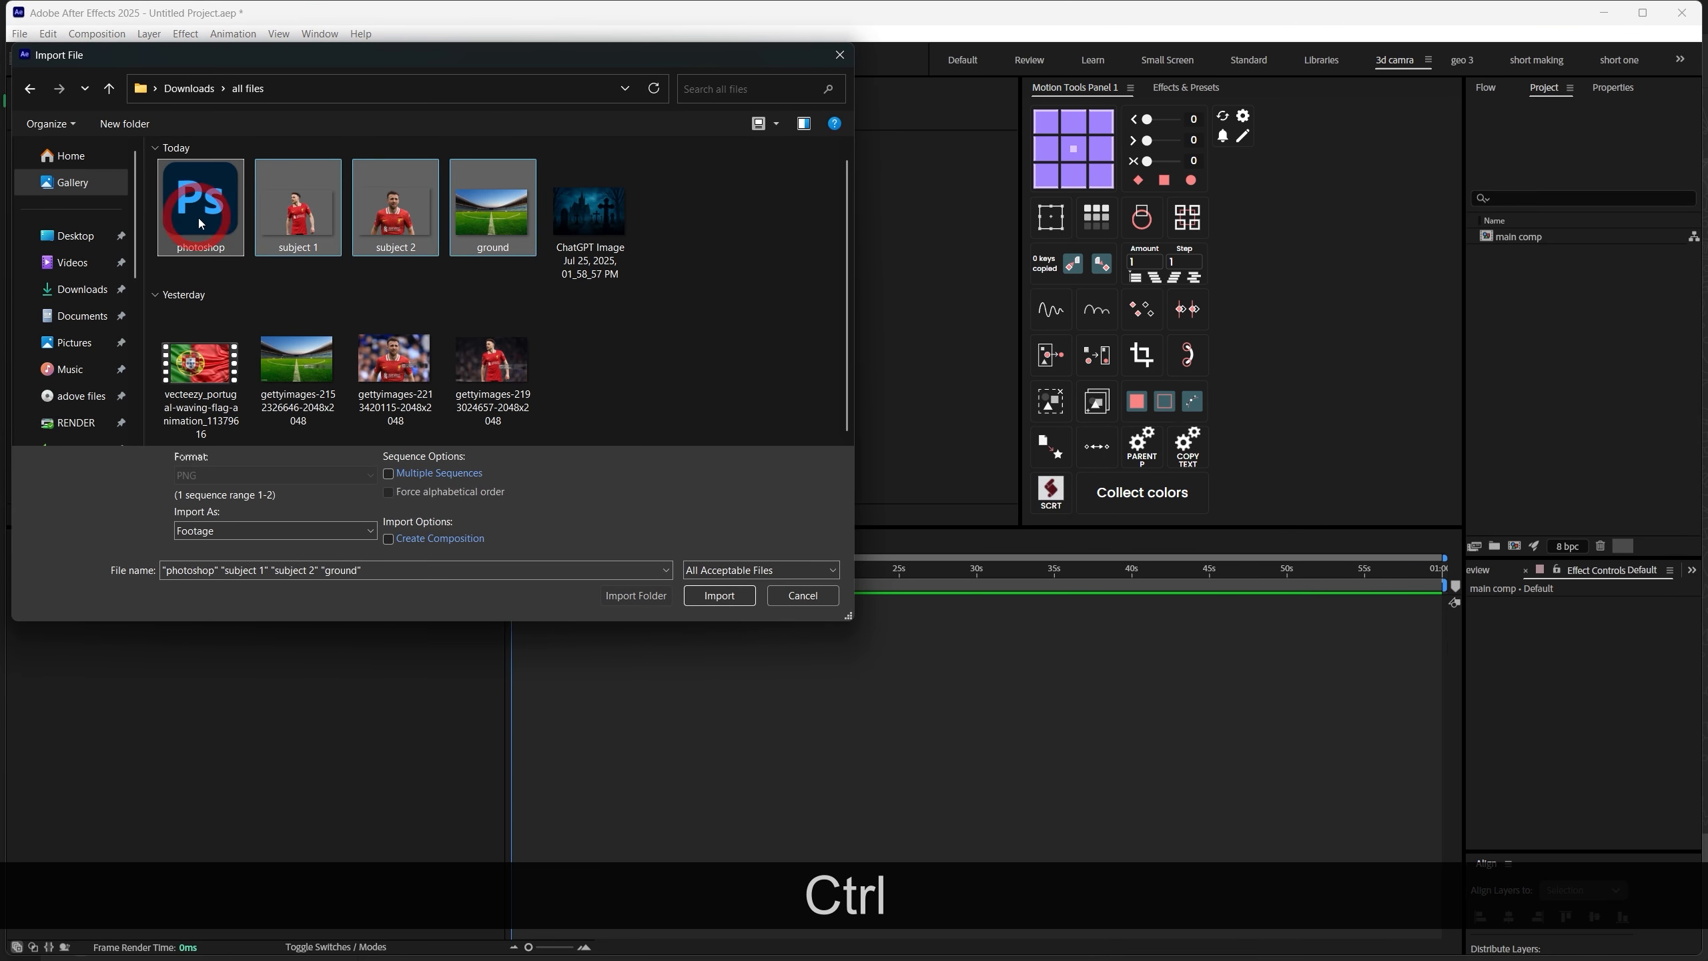
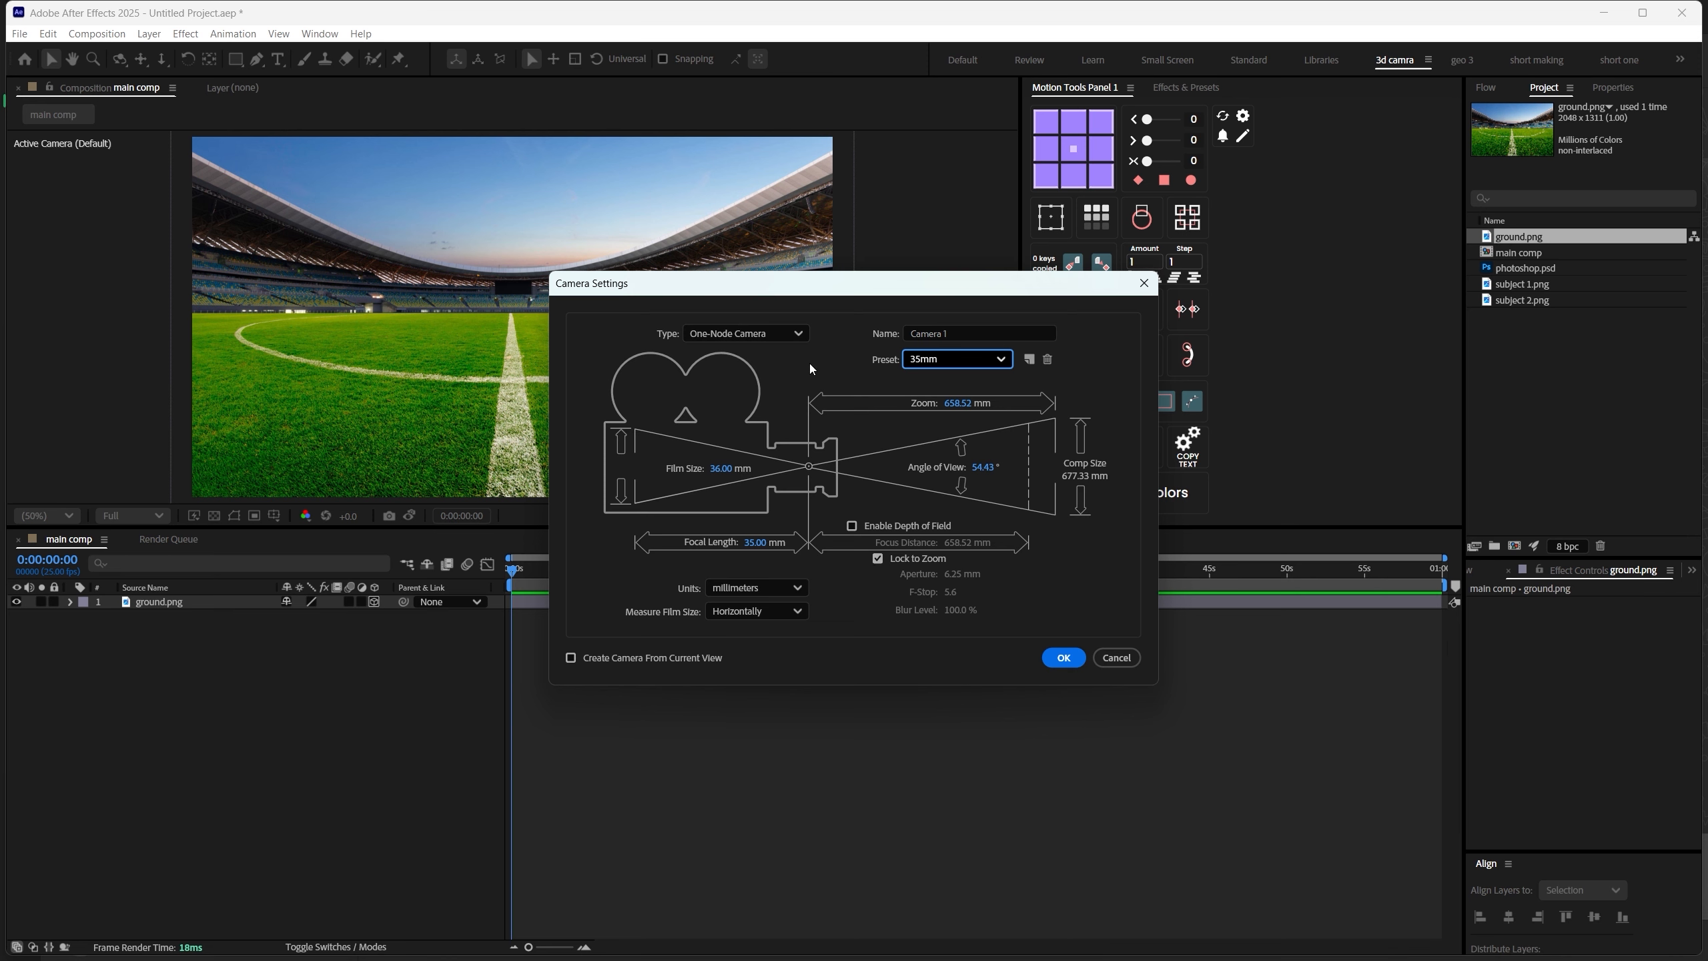
Add a one-node 35mm camera to main comp, then create a null object and make it a 3D layer
click(1061, 657)
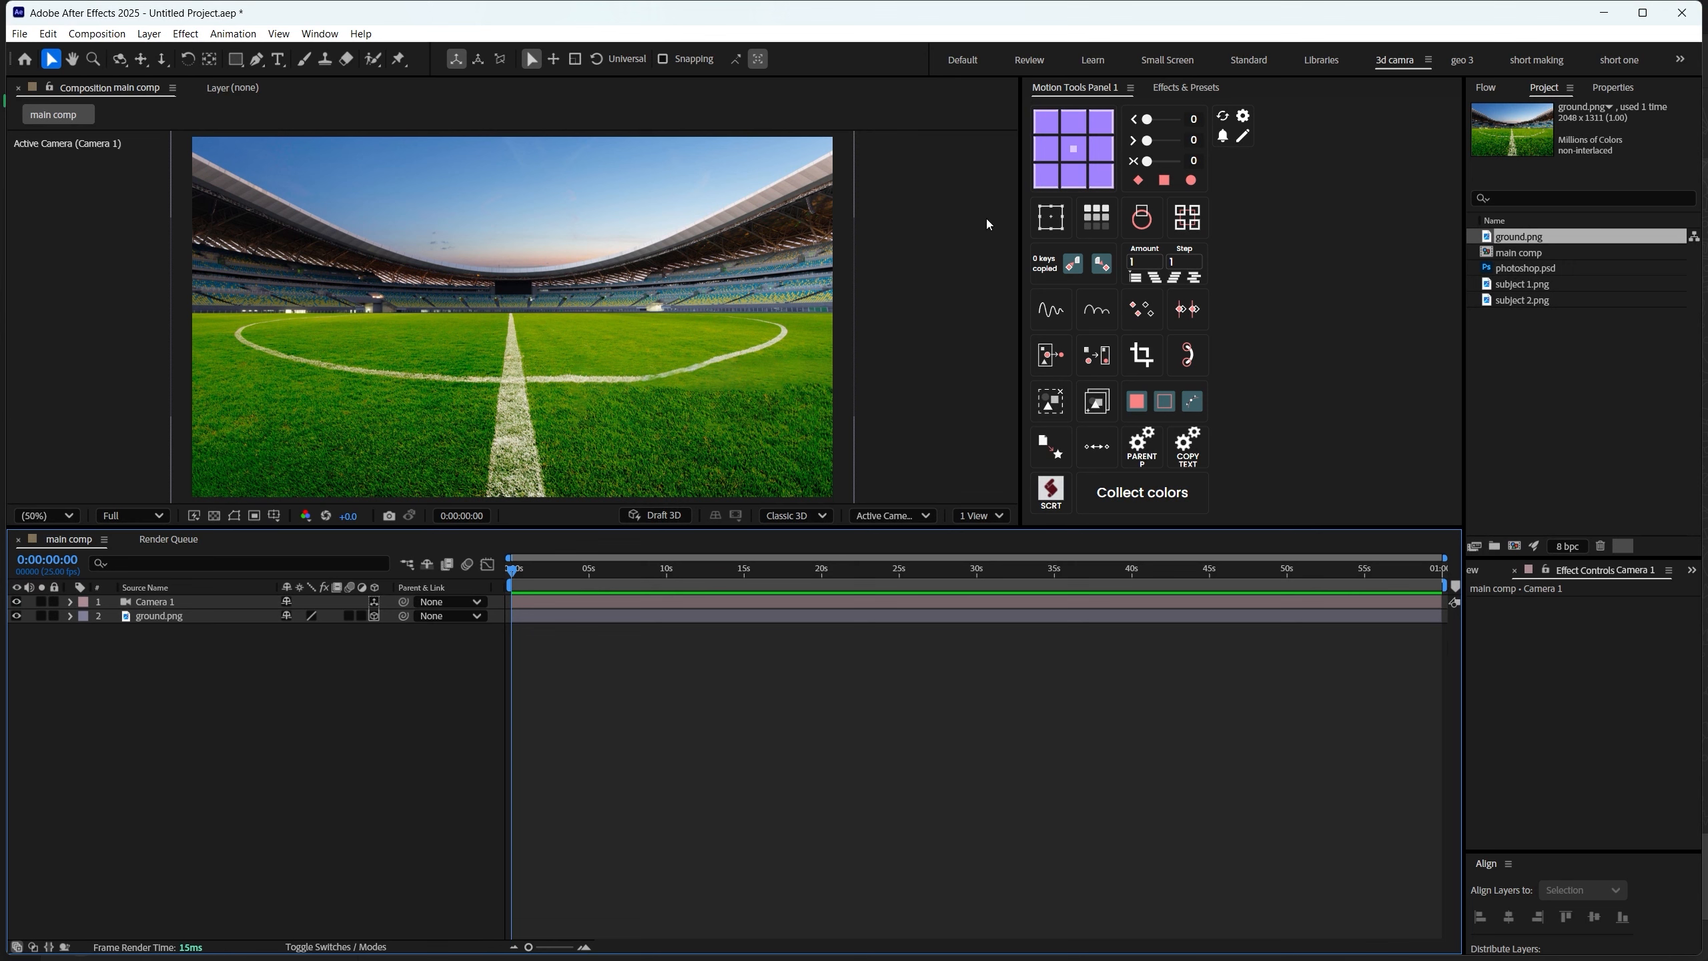
click(149, 33)
mouse_move(172, 53)
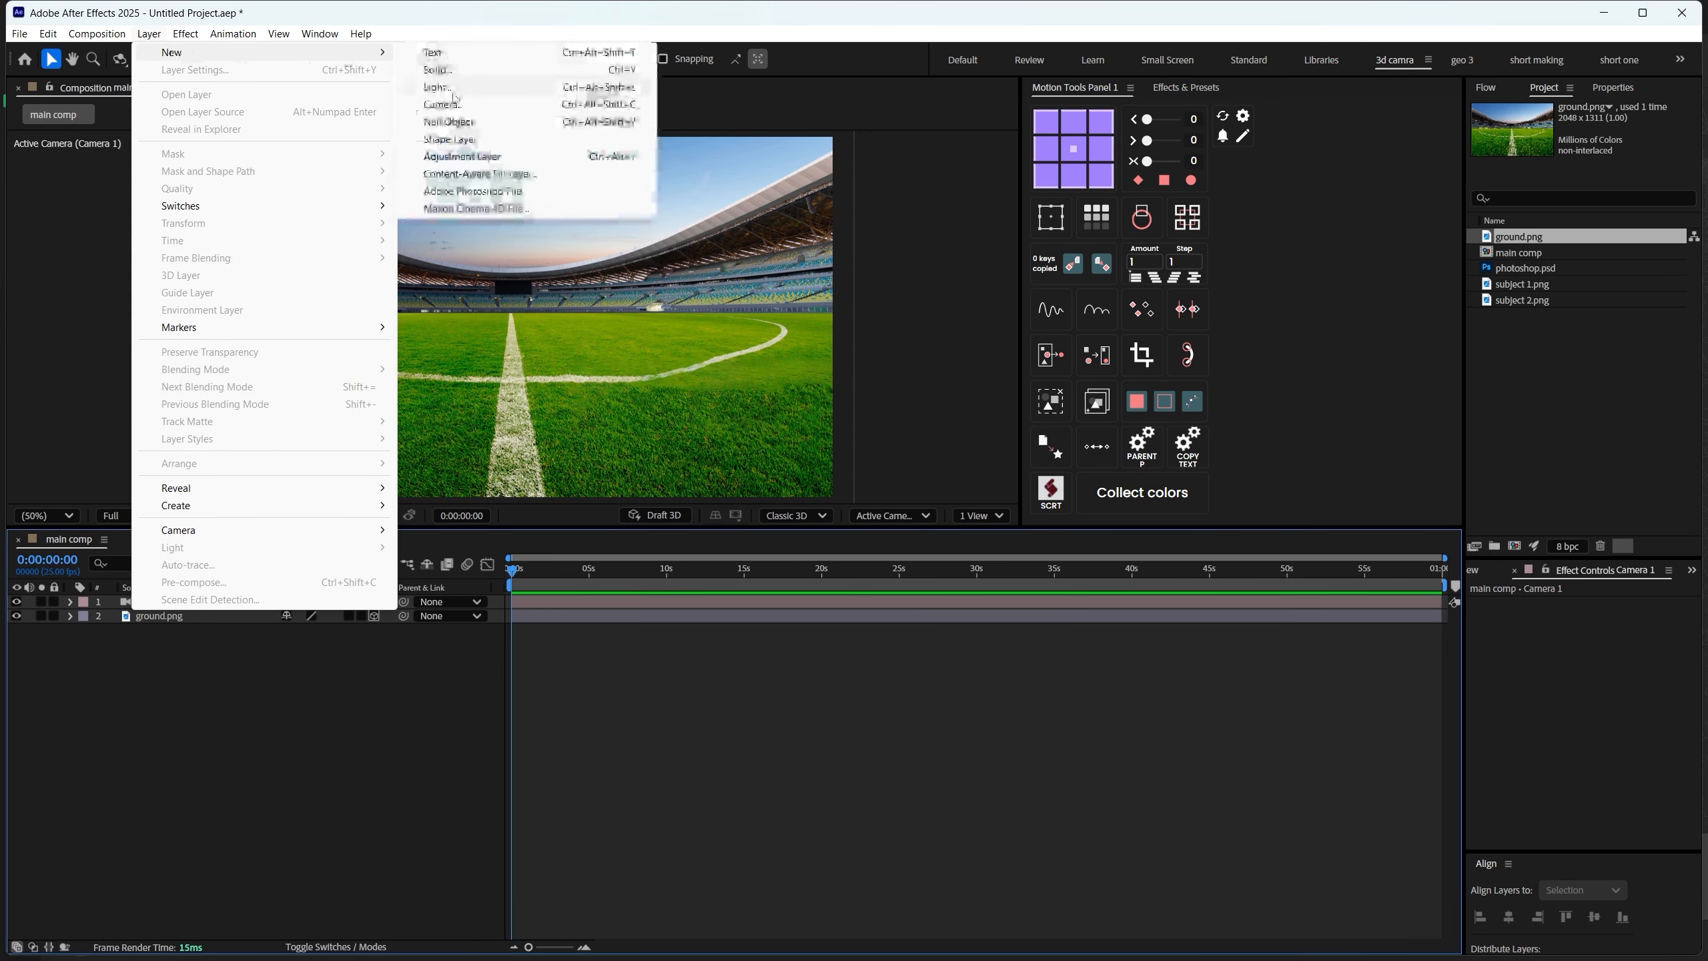
click(449, 122)
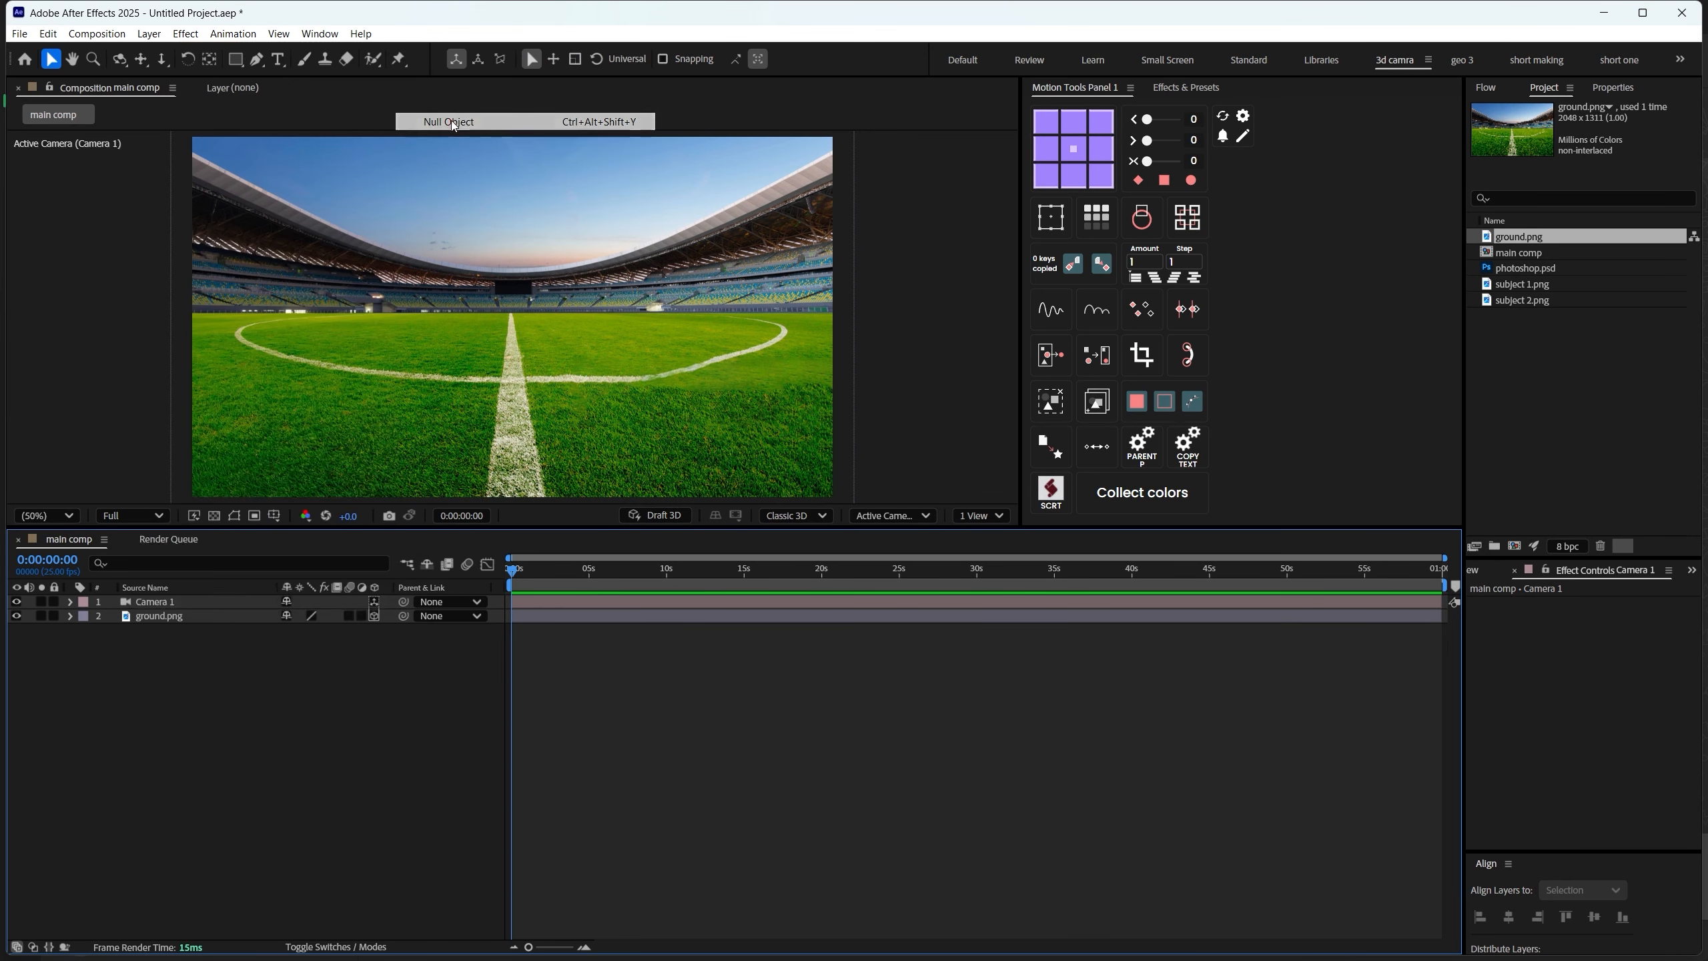
click(374, 602)
Change the Null 1 layer's label color to teal and parent Camera 1 to Null 1
click(263, 705)
click(86, 603)
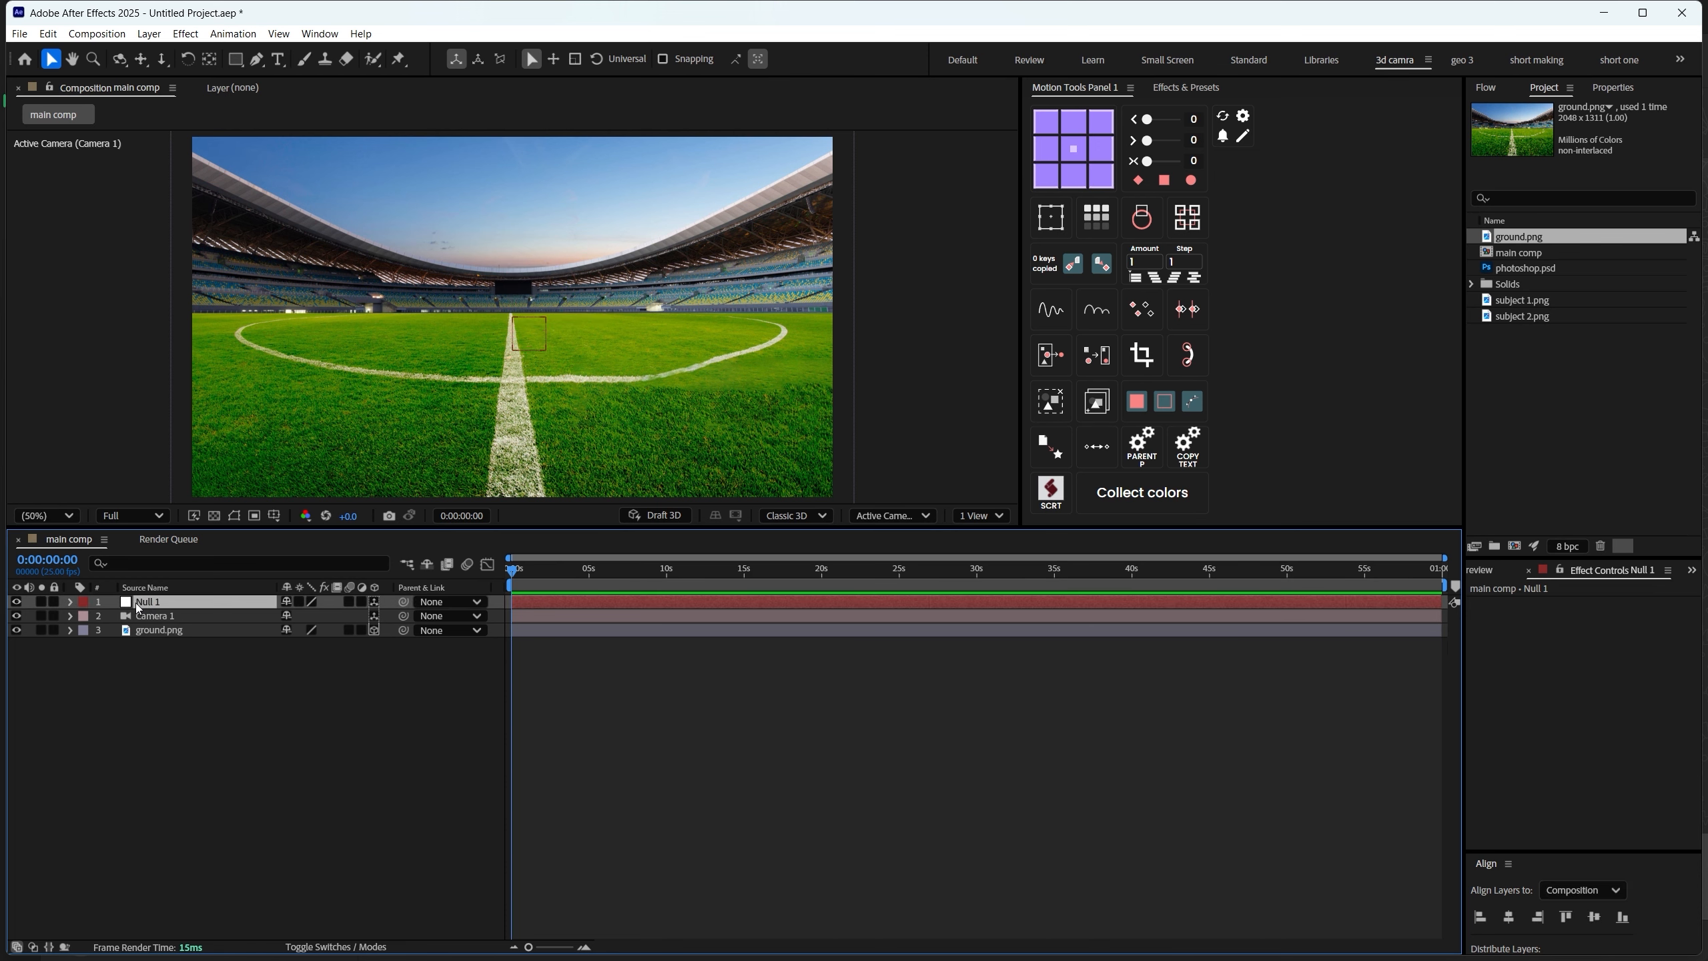
click(84, 604)
click(110, 538)
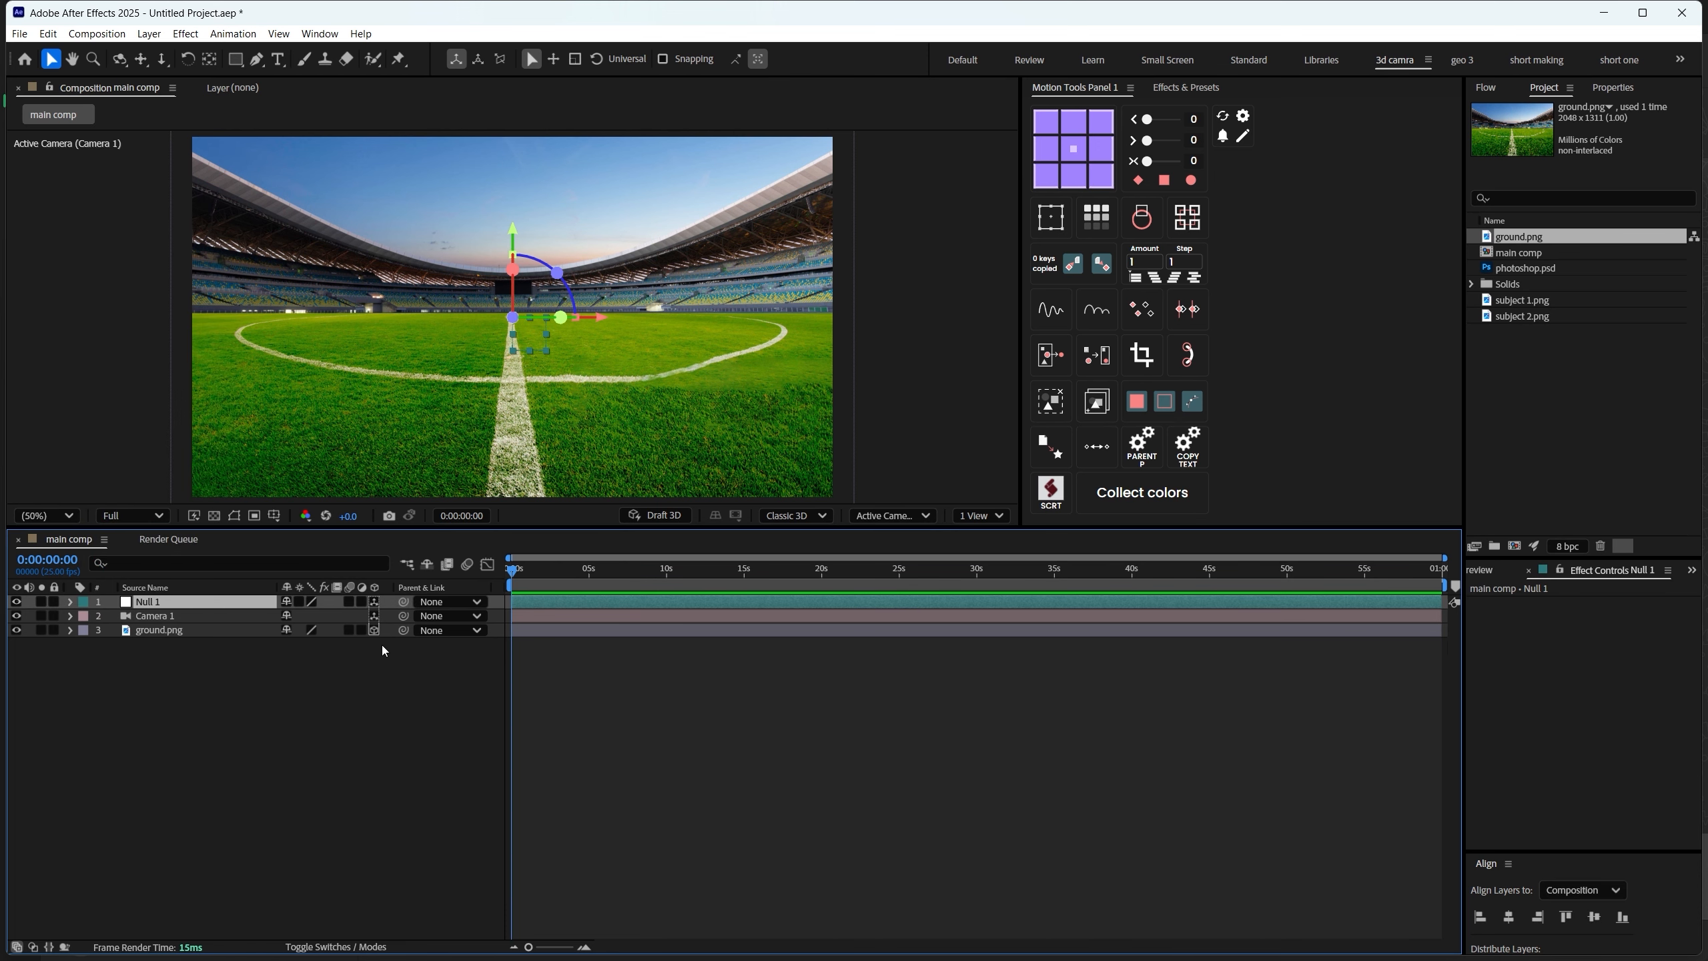
drag(402, 616, 148, 602)
click(184, 732)
Add subject 1.png to main comp below Null 1 and make it a 3D layer
click(1518, 382)
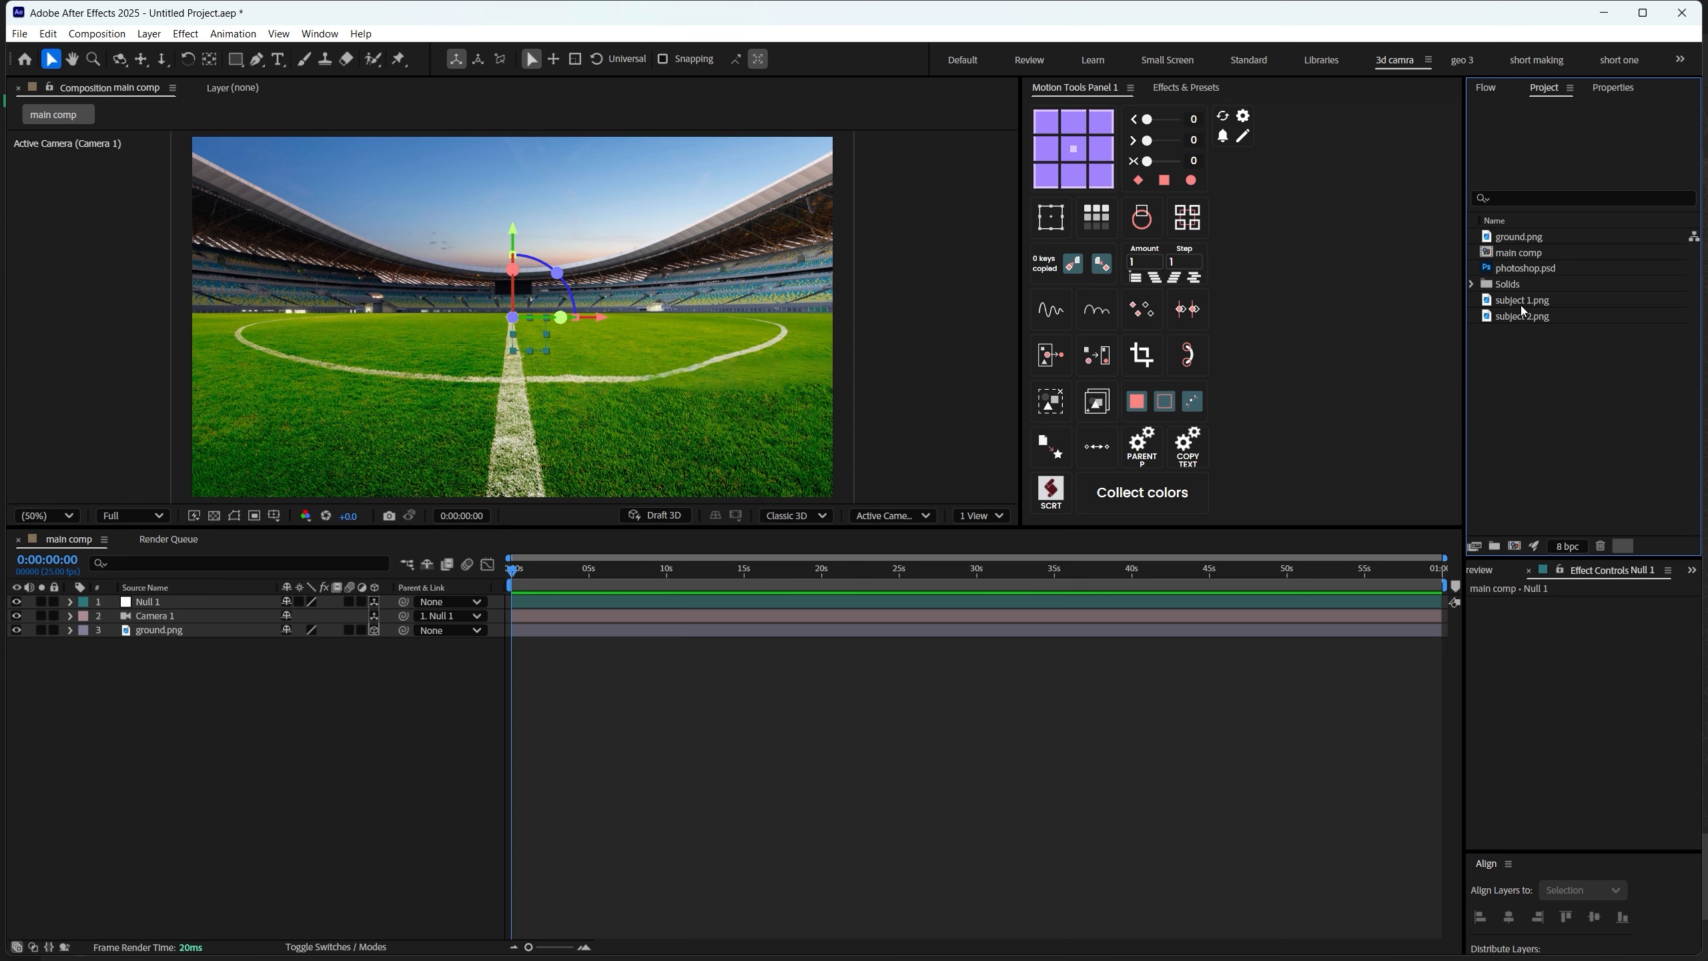
drag(1523, 307, 362, 616)
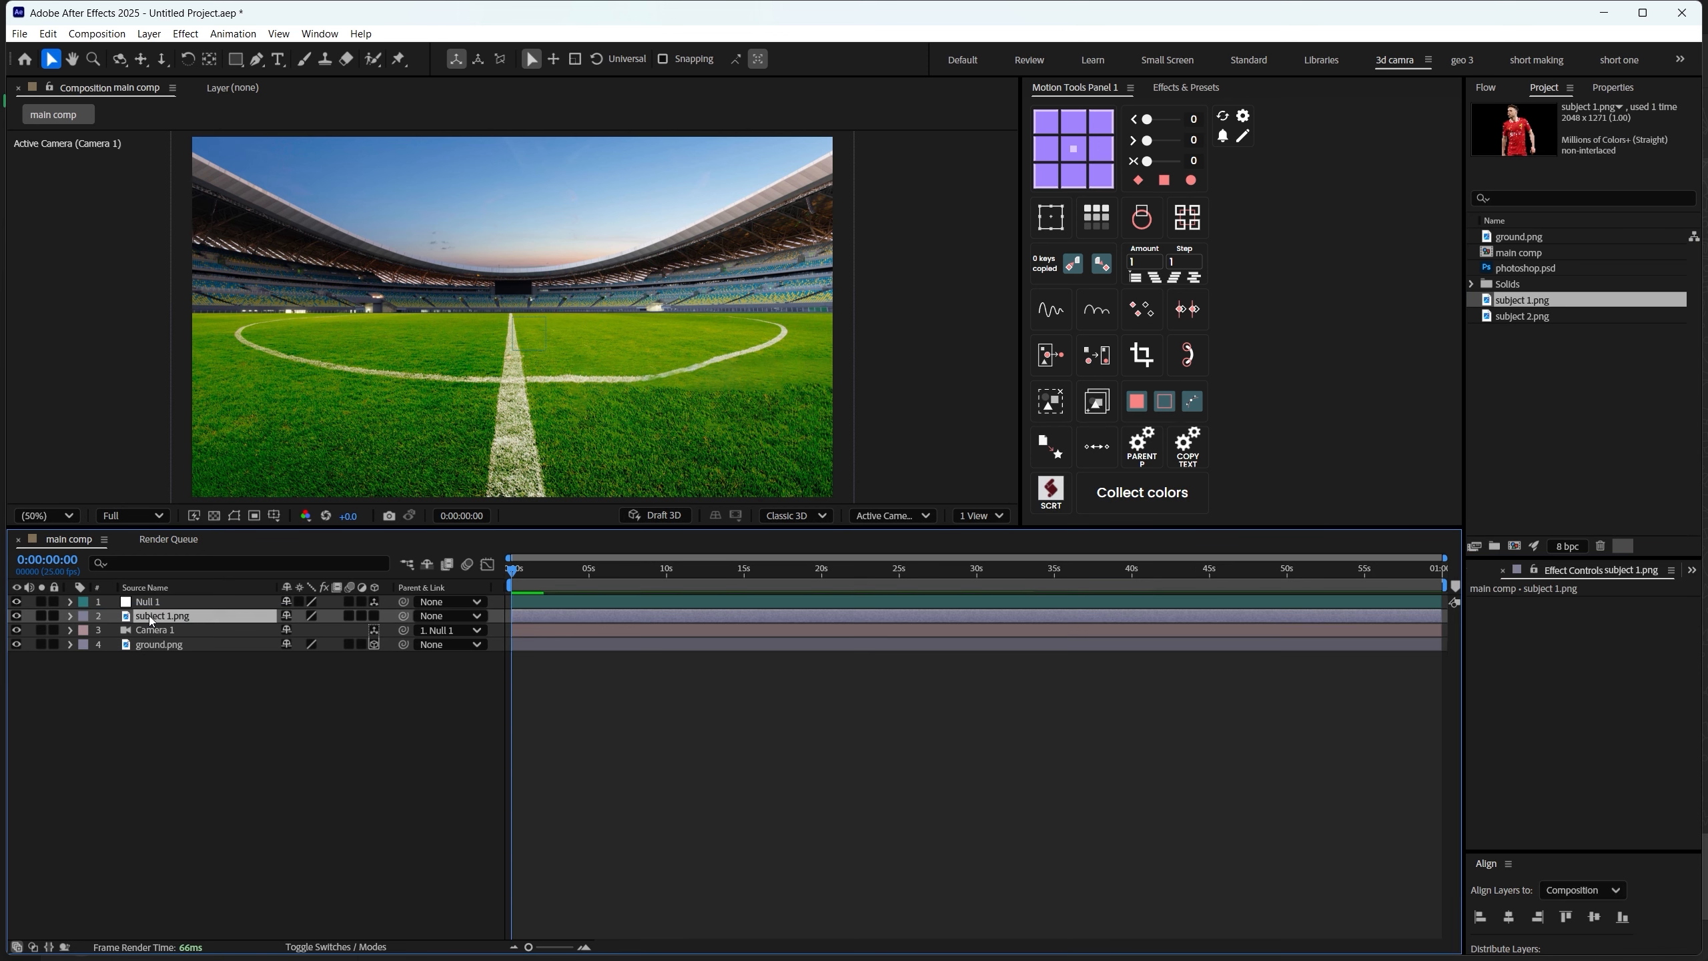
click(375, 617)
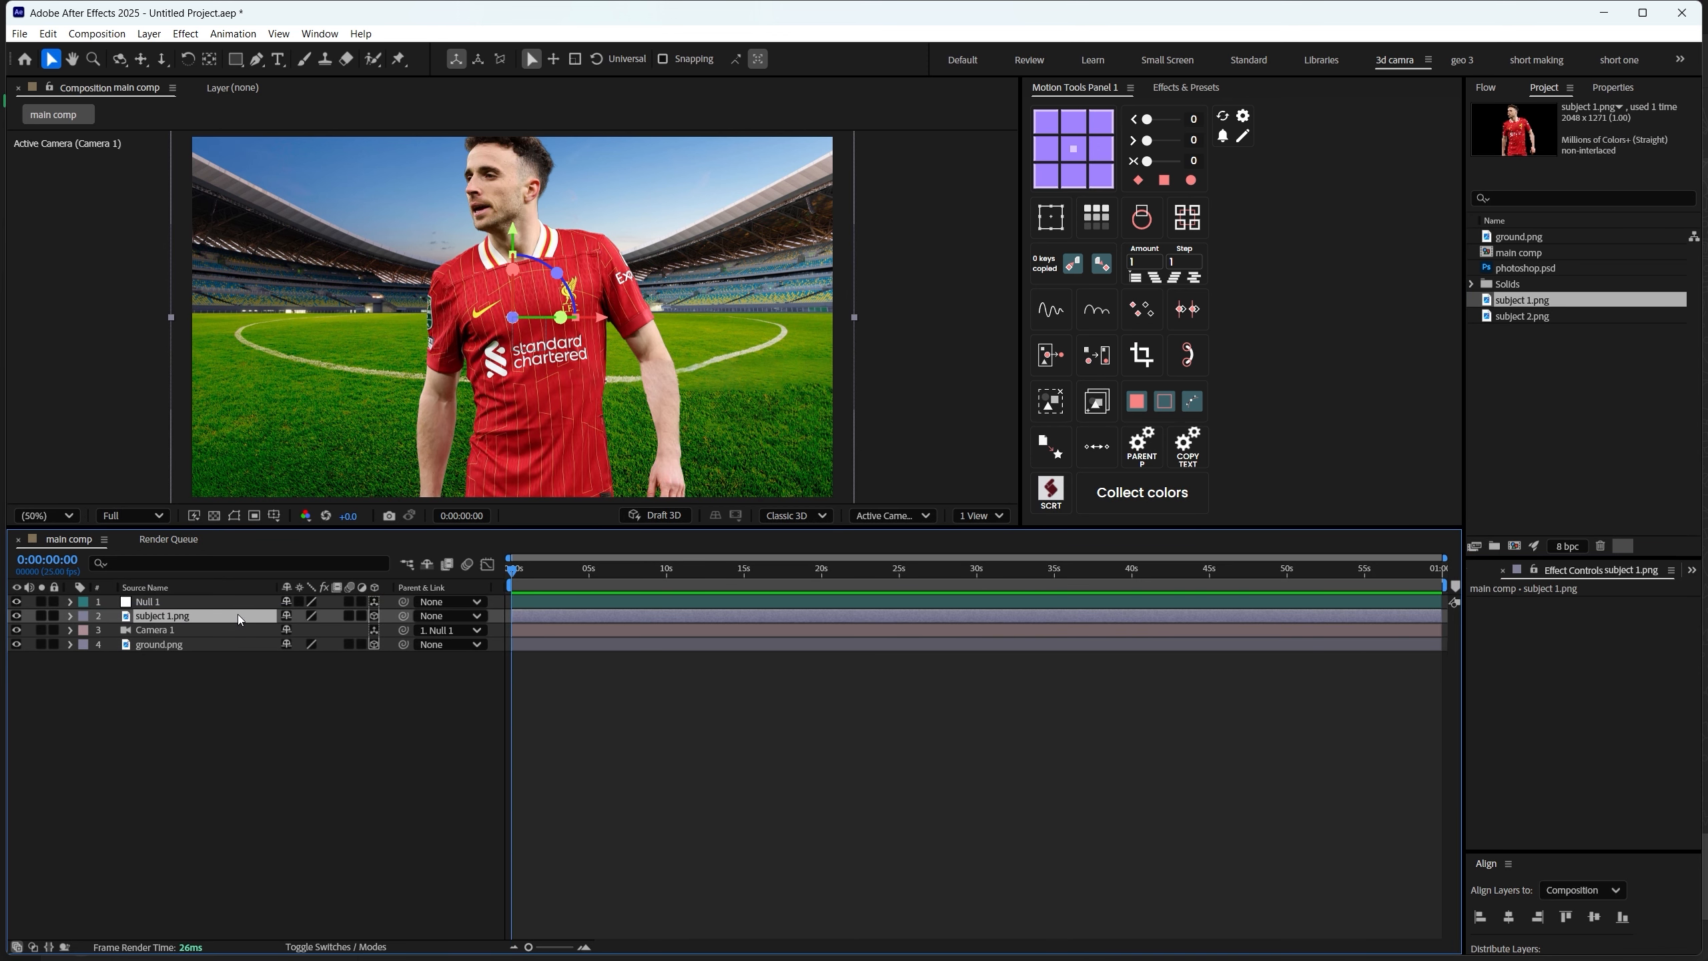
Switch the composition viewer to 2 Views, with the second view set to Top and showing the whole camera
click(981, 515)
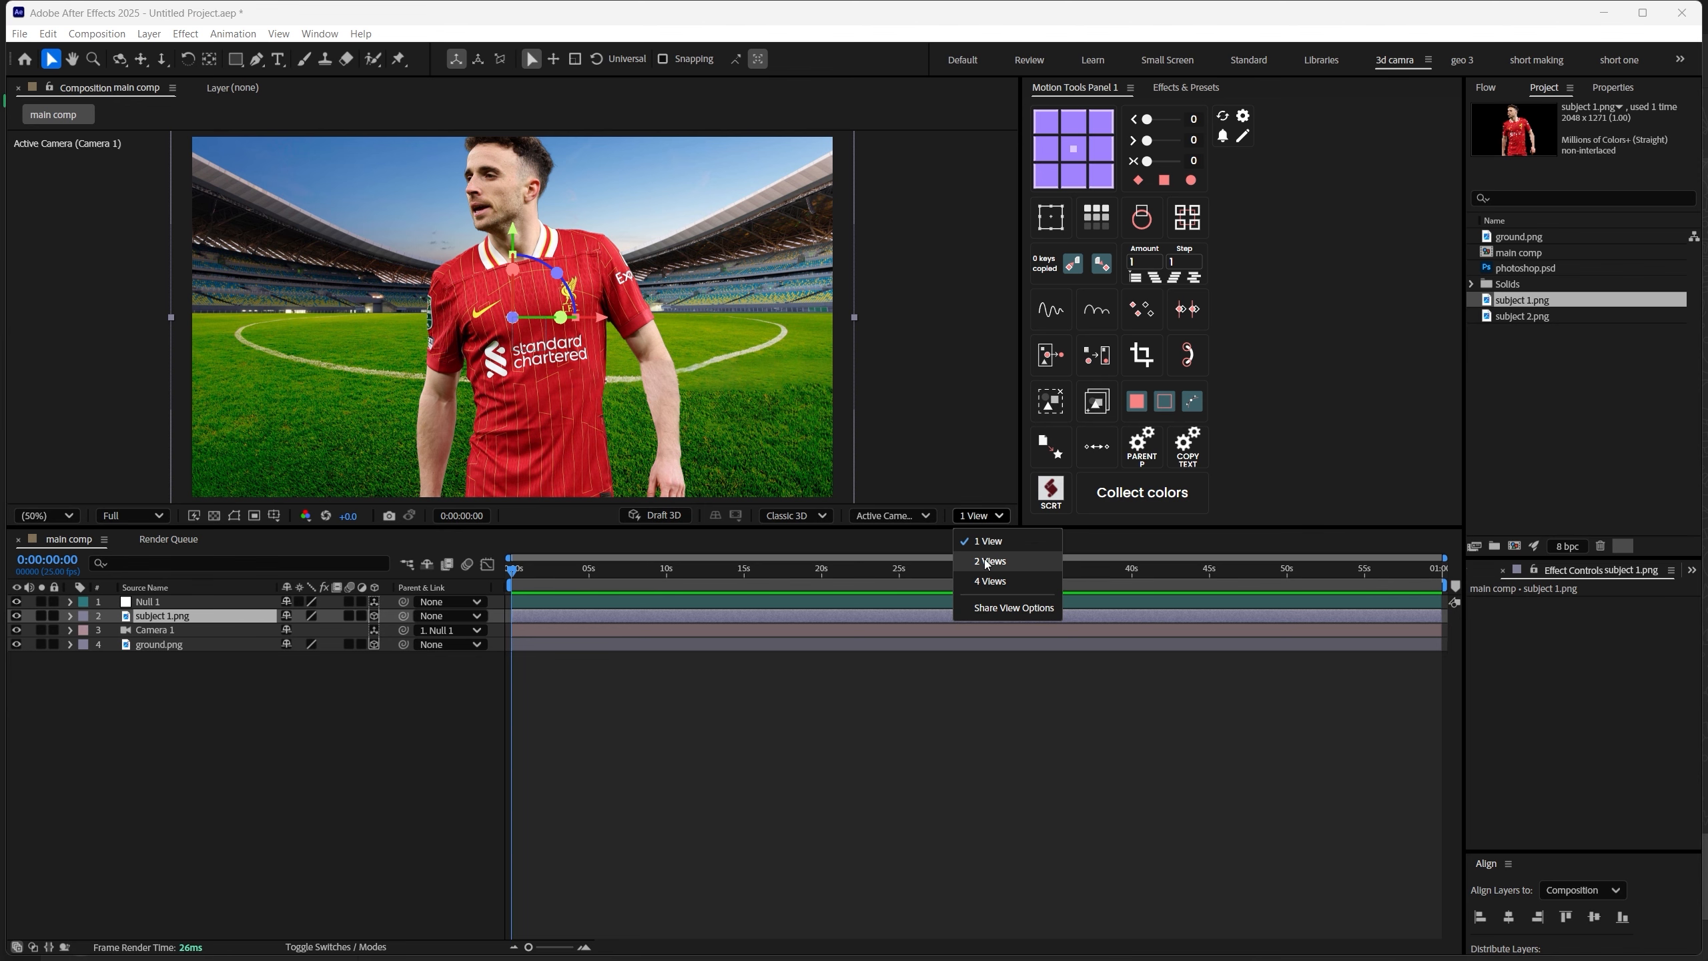
click(986, 563)
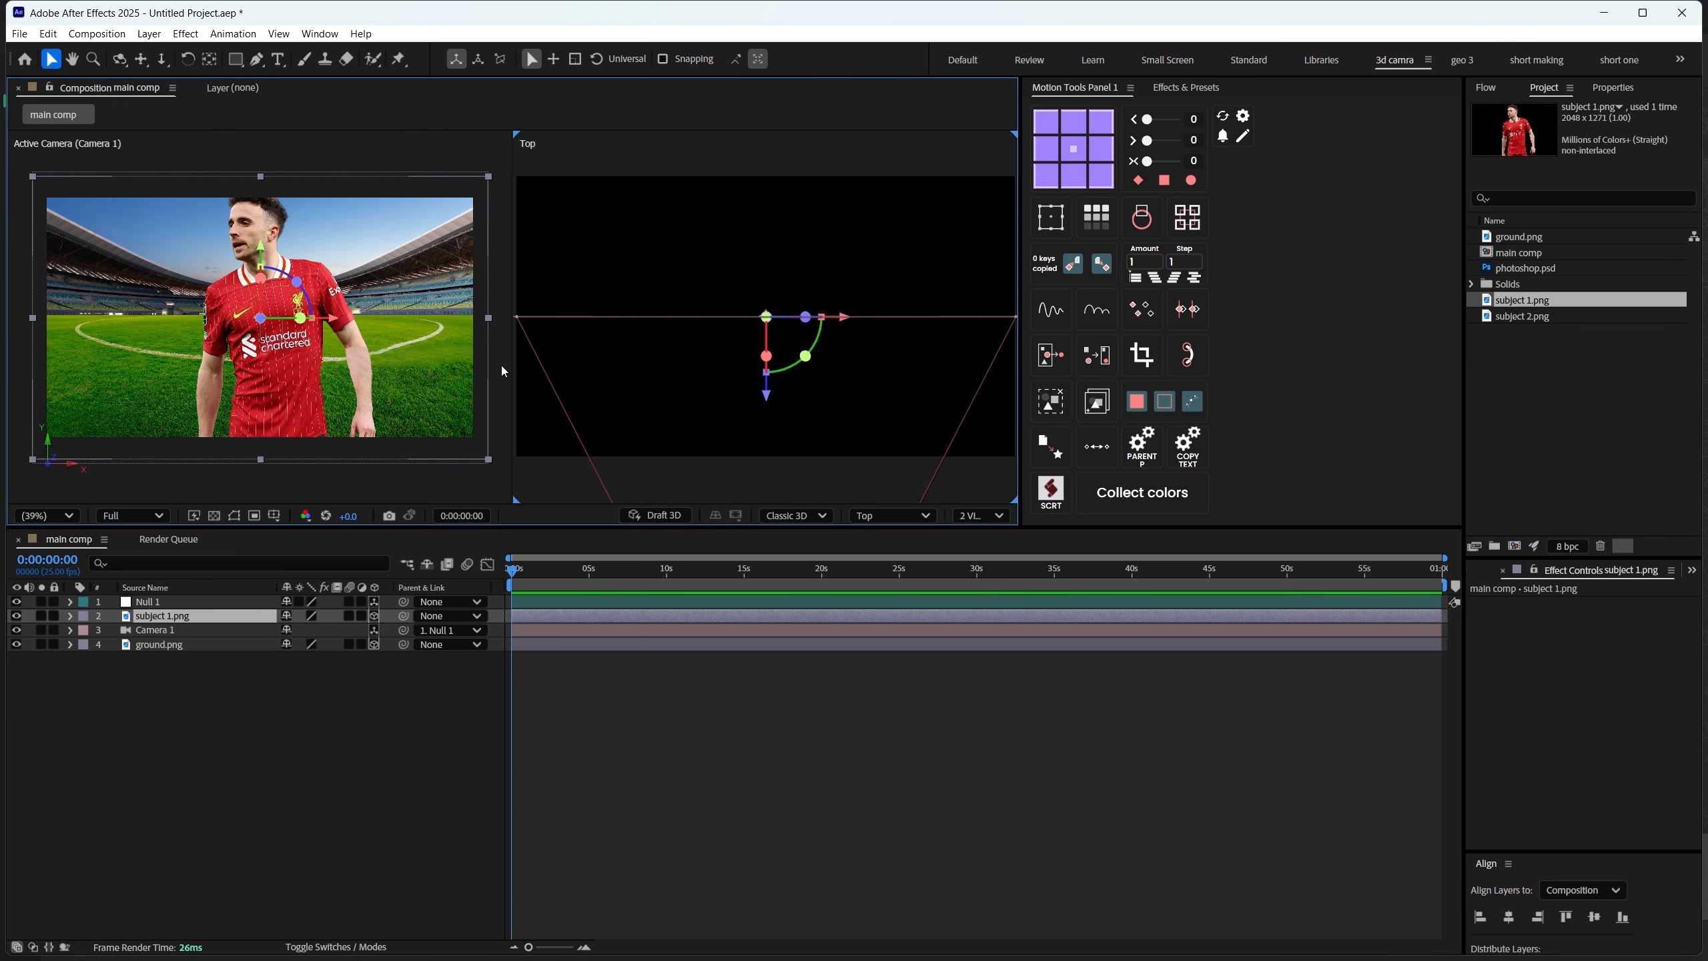
click(756, 463)
click(892, 515)
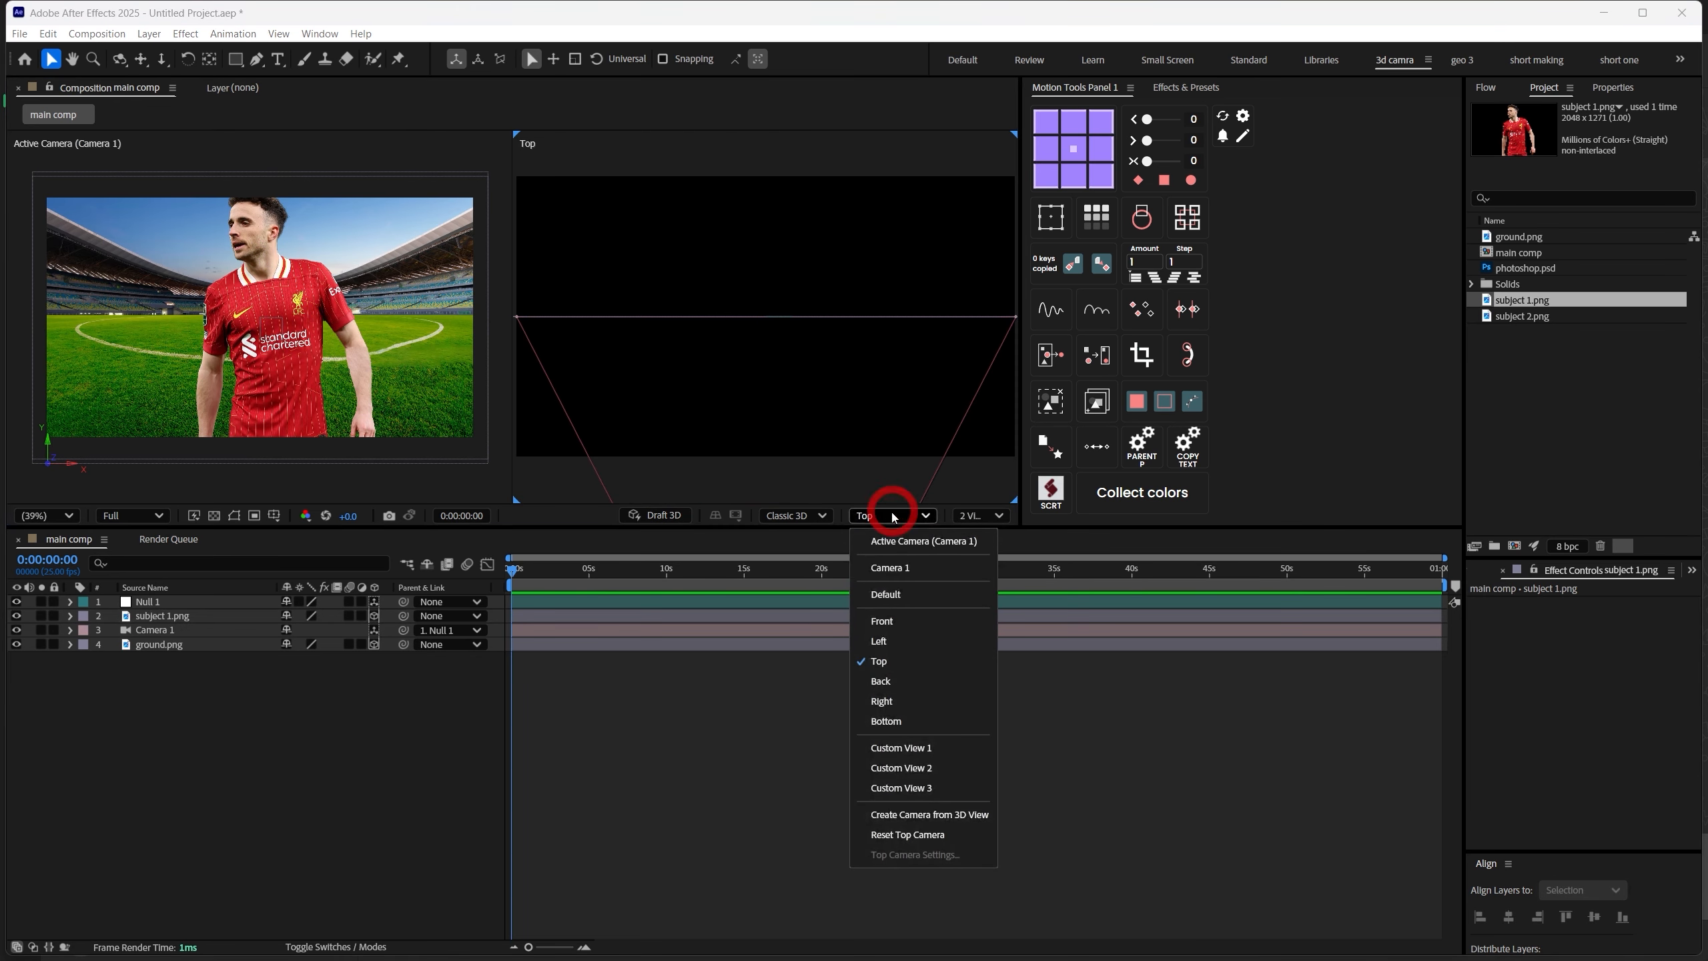
click(880, 662)
key(space)
scroll(738, 255, down, 5)
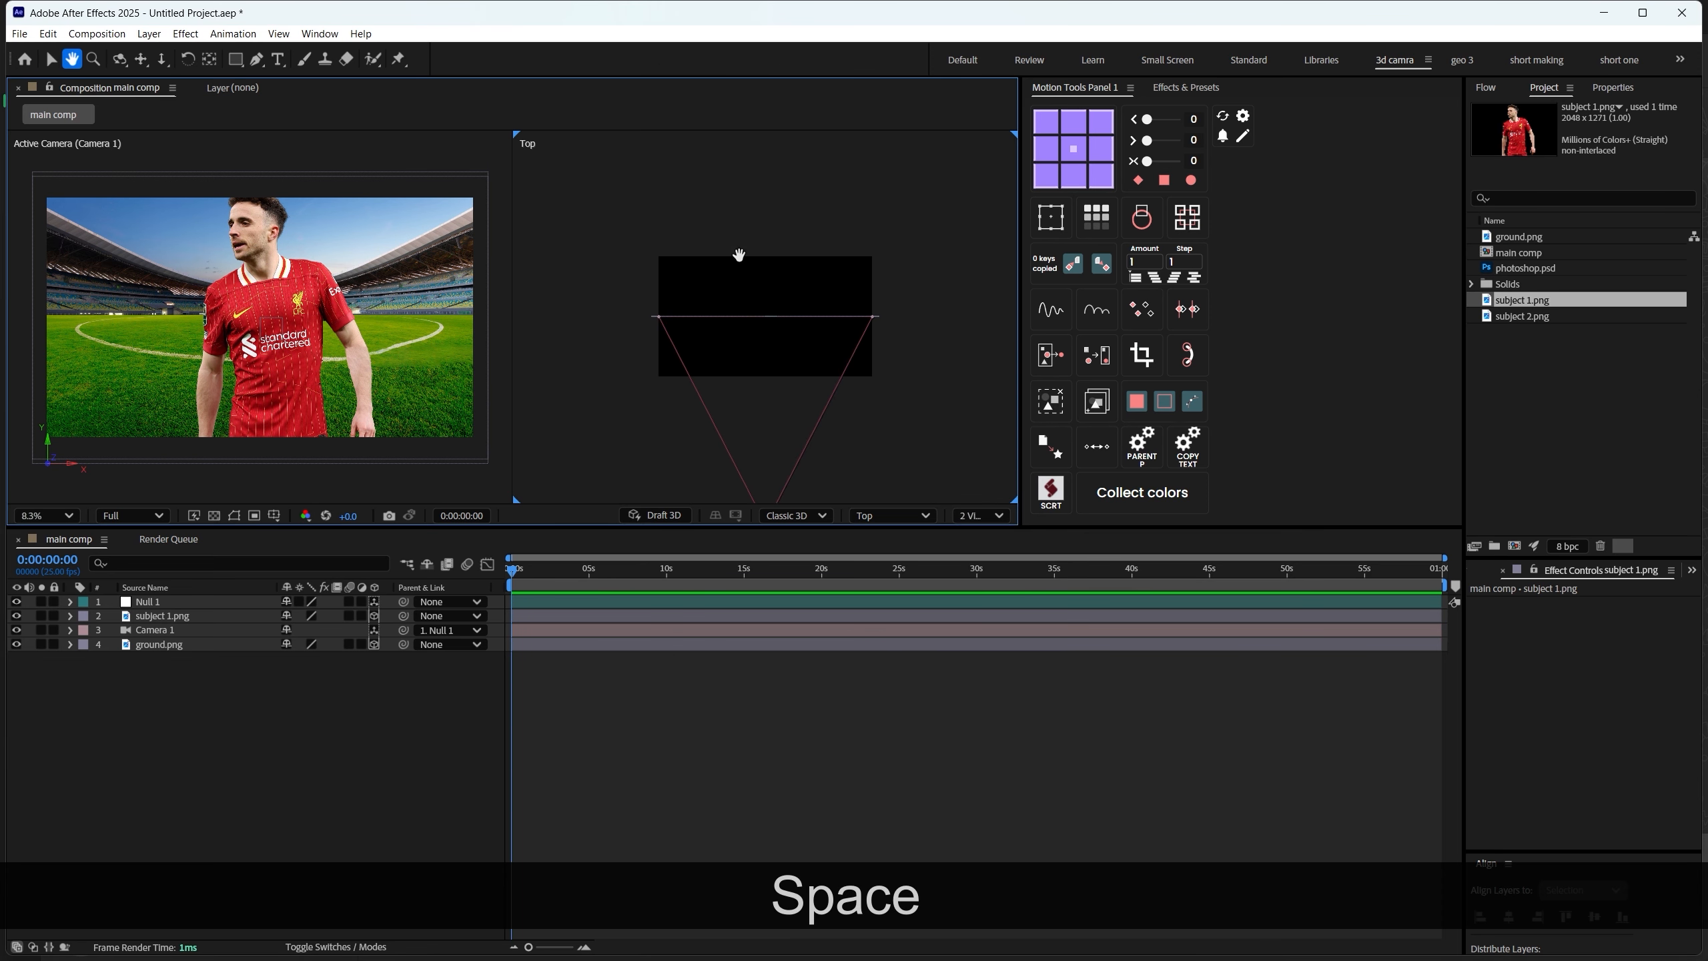
scroll(739, 254, down, 2)
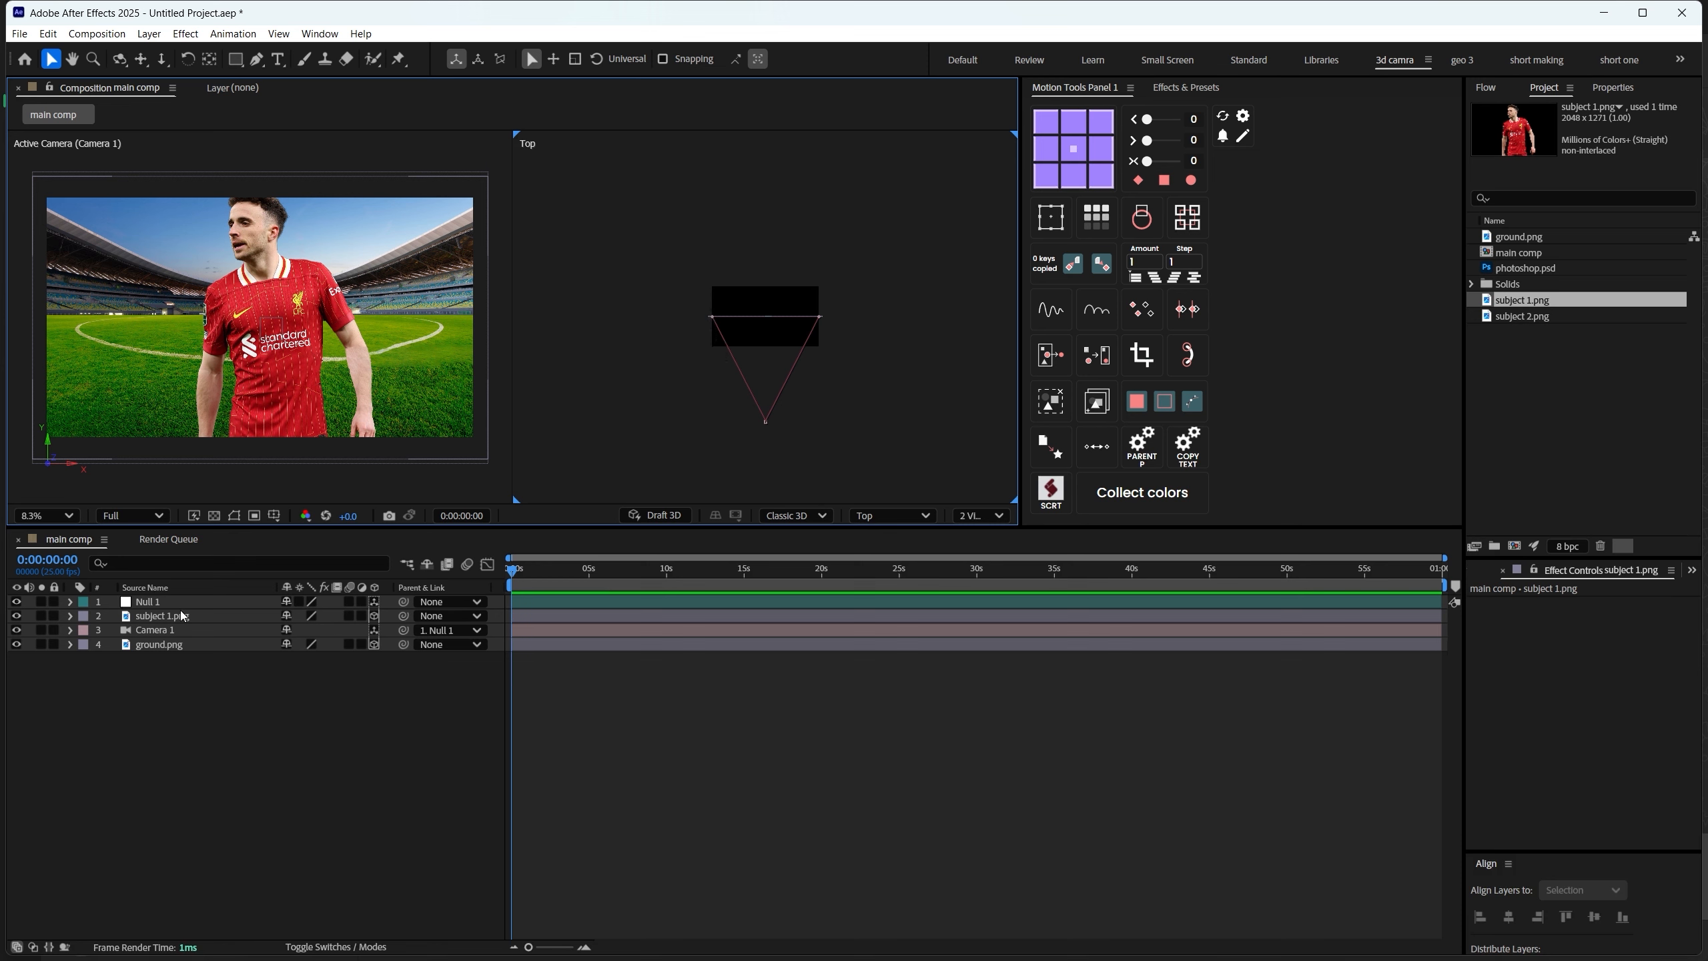
Move the ground.png layer back along the Z axis, away from the camera and behind subject 1
click(201, 615)
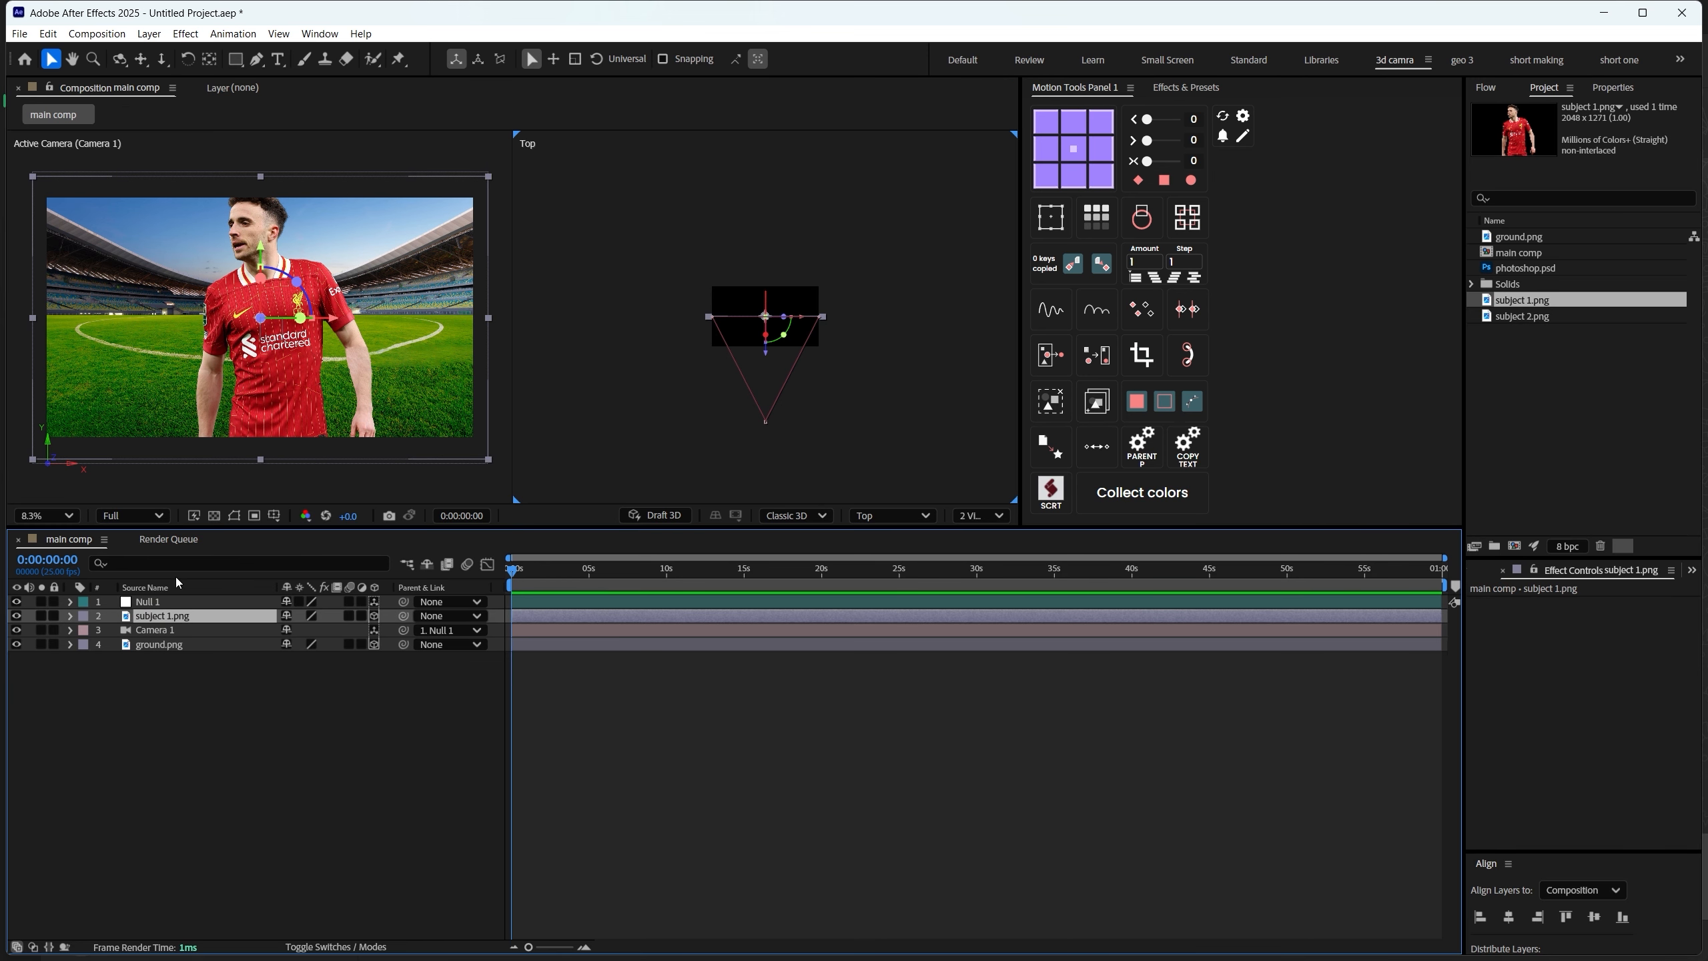
click(162, 646)
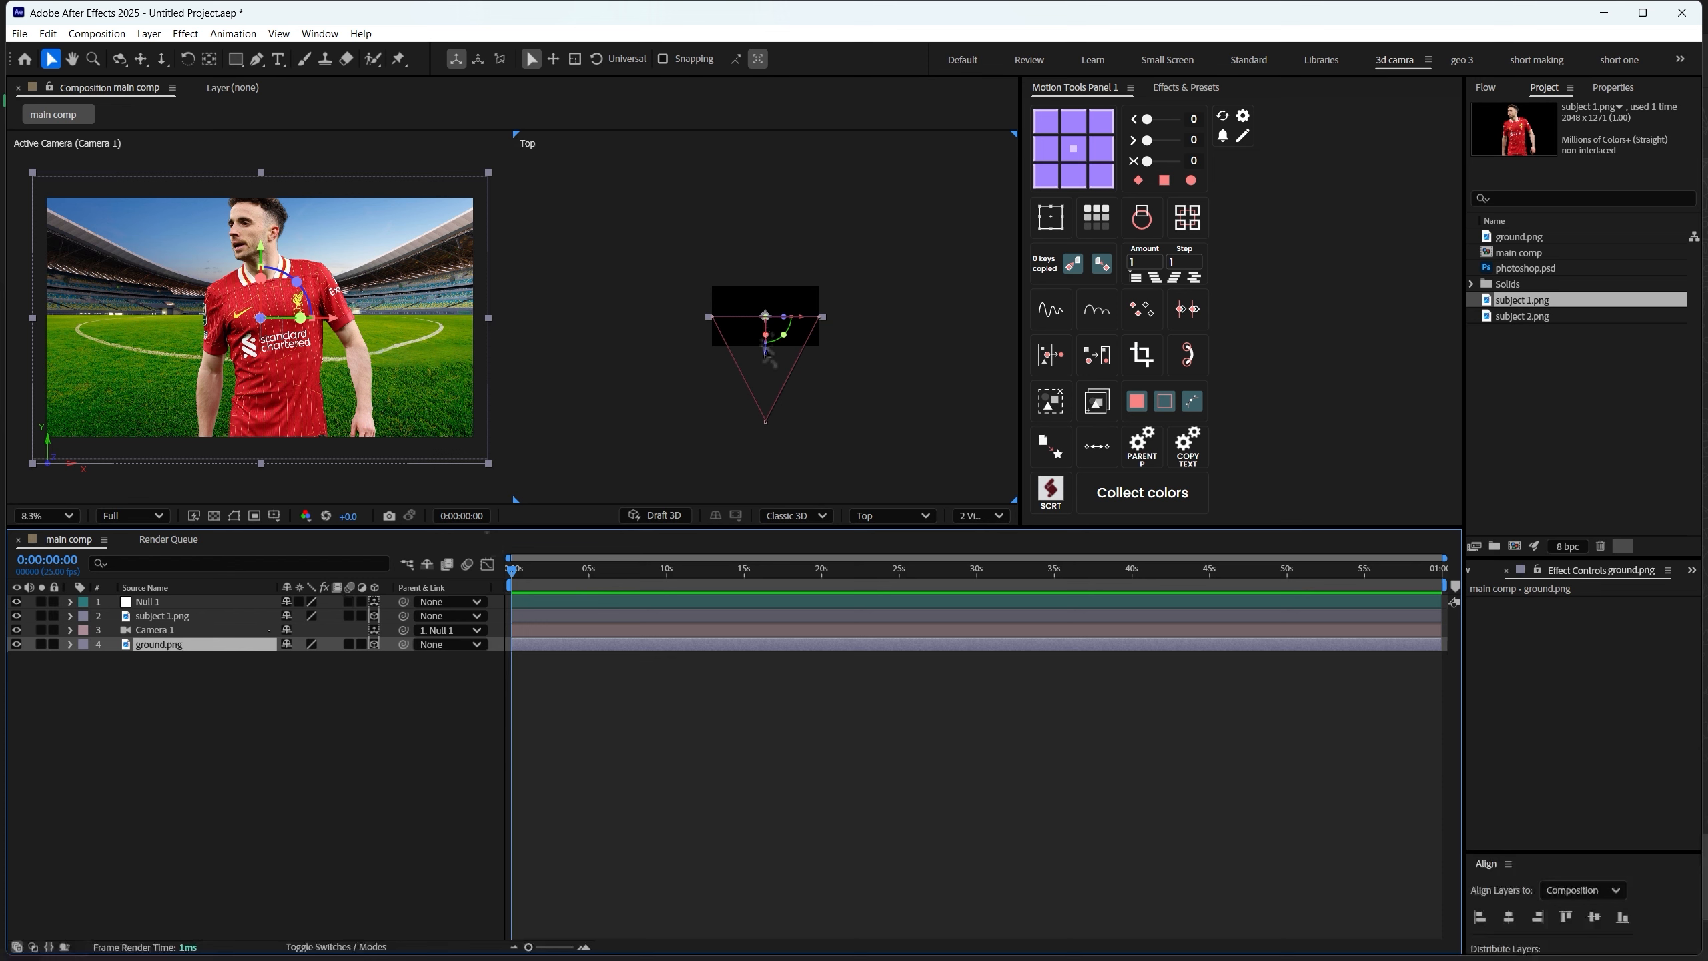
drag(769, 361, 767, 300)
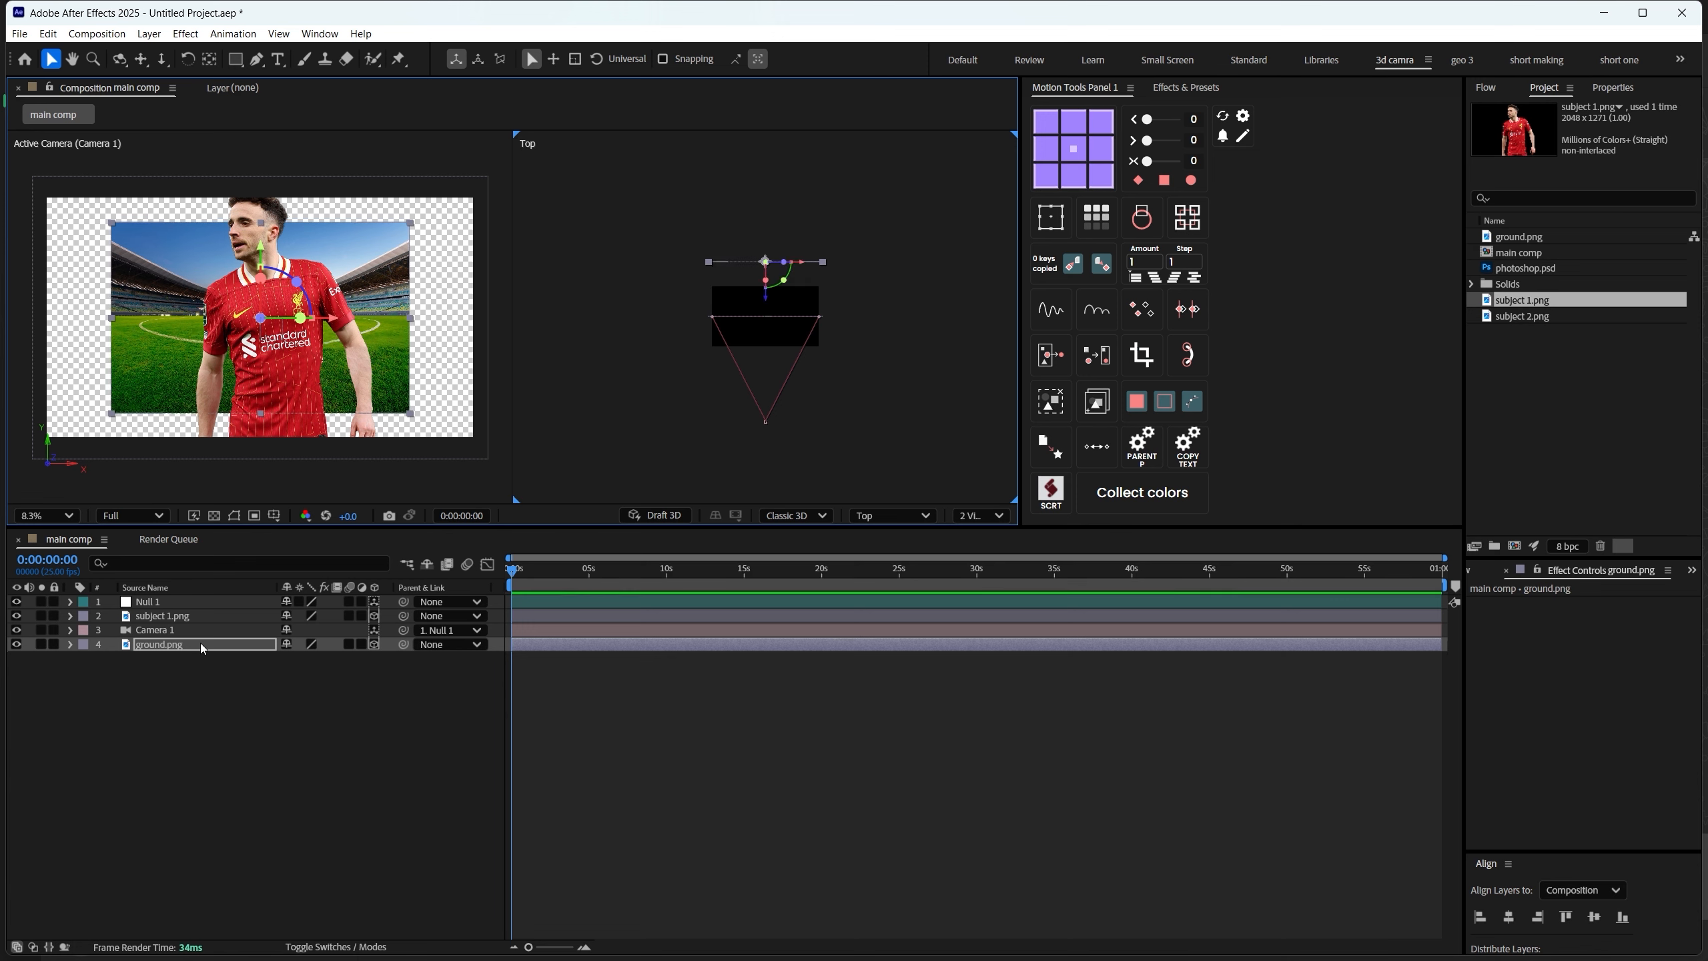
Move the subject 1.png layer down and slightly to the right in the camera view
click(173, 615)
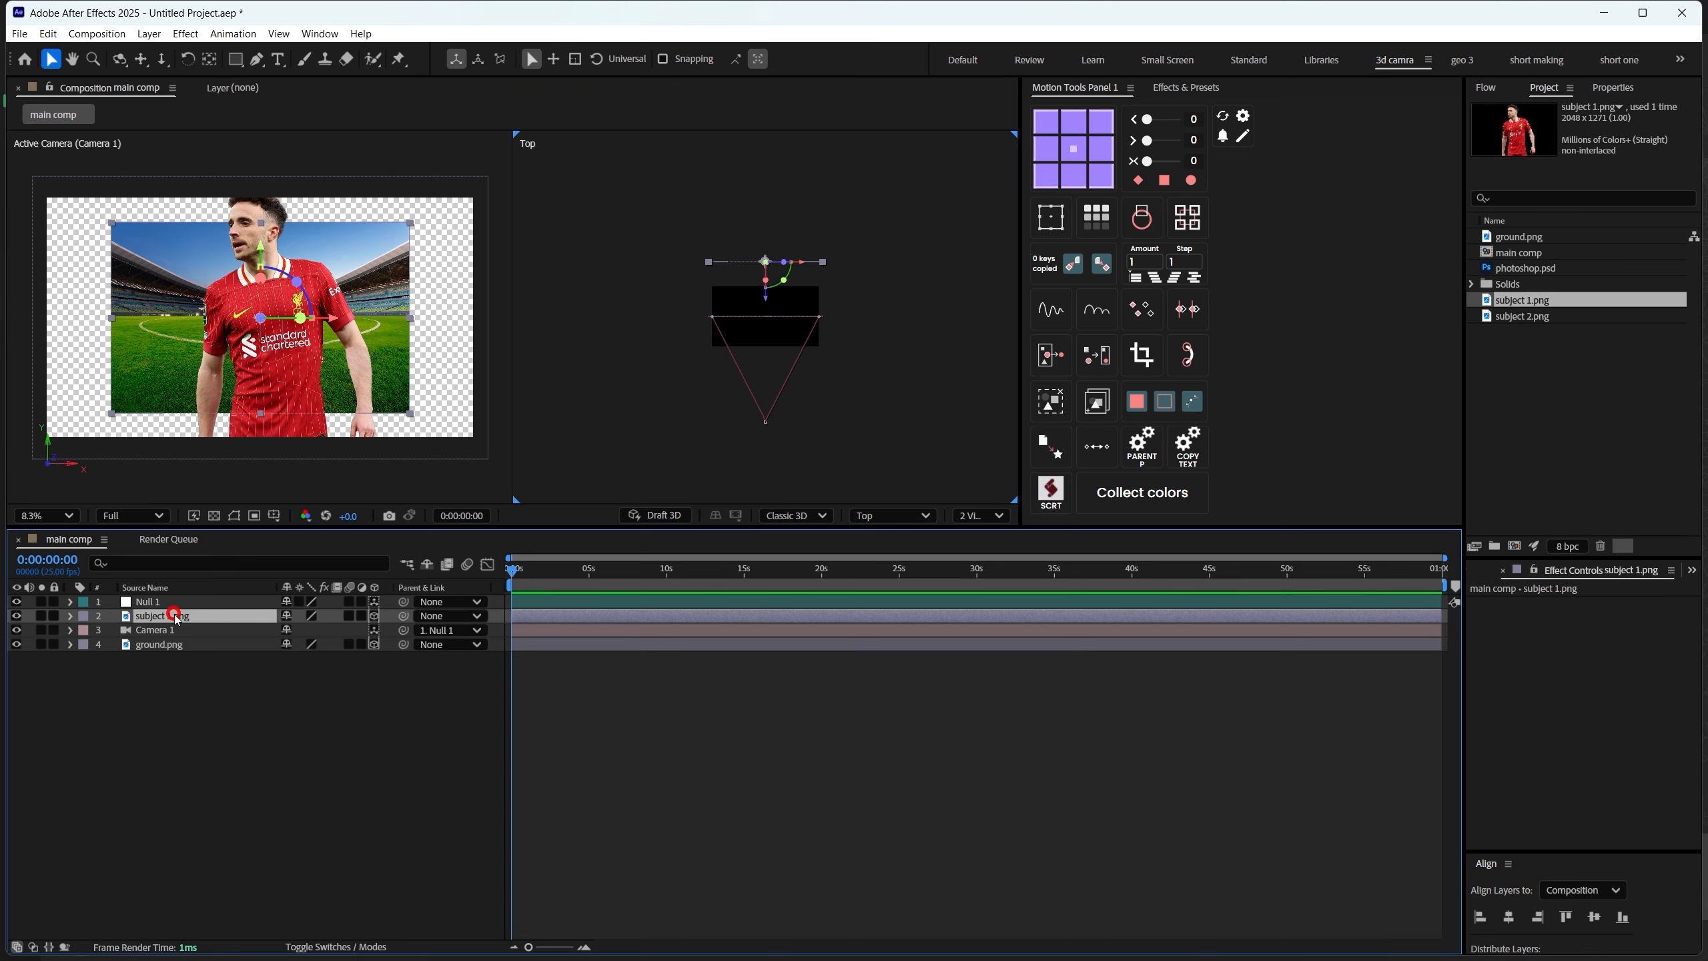
click(263, 255)
drag(269, 324, 270, 323)
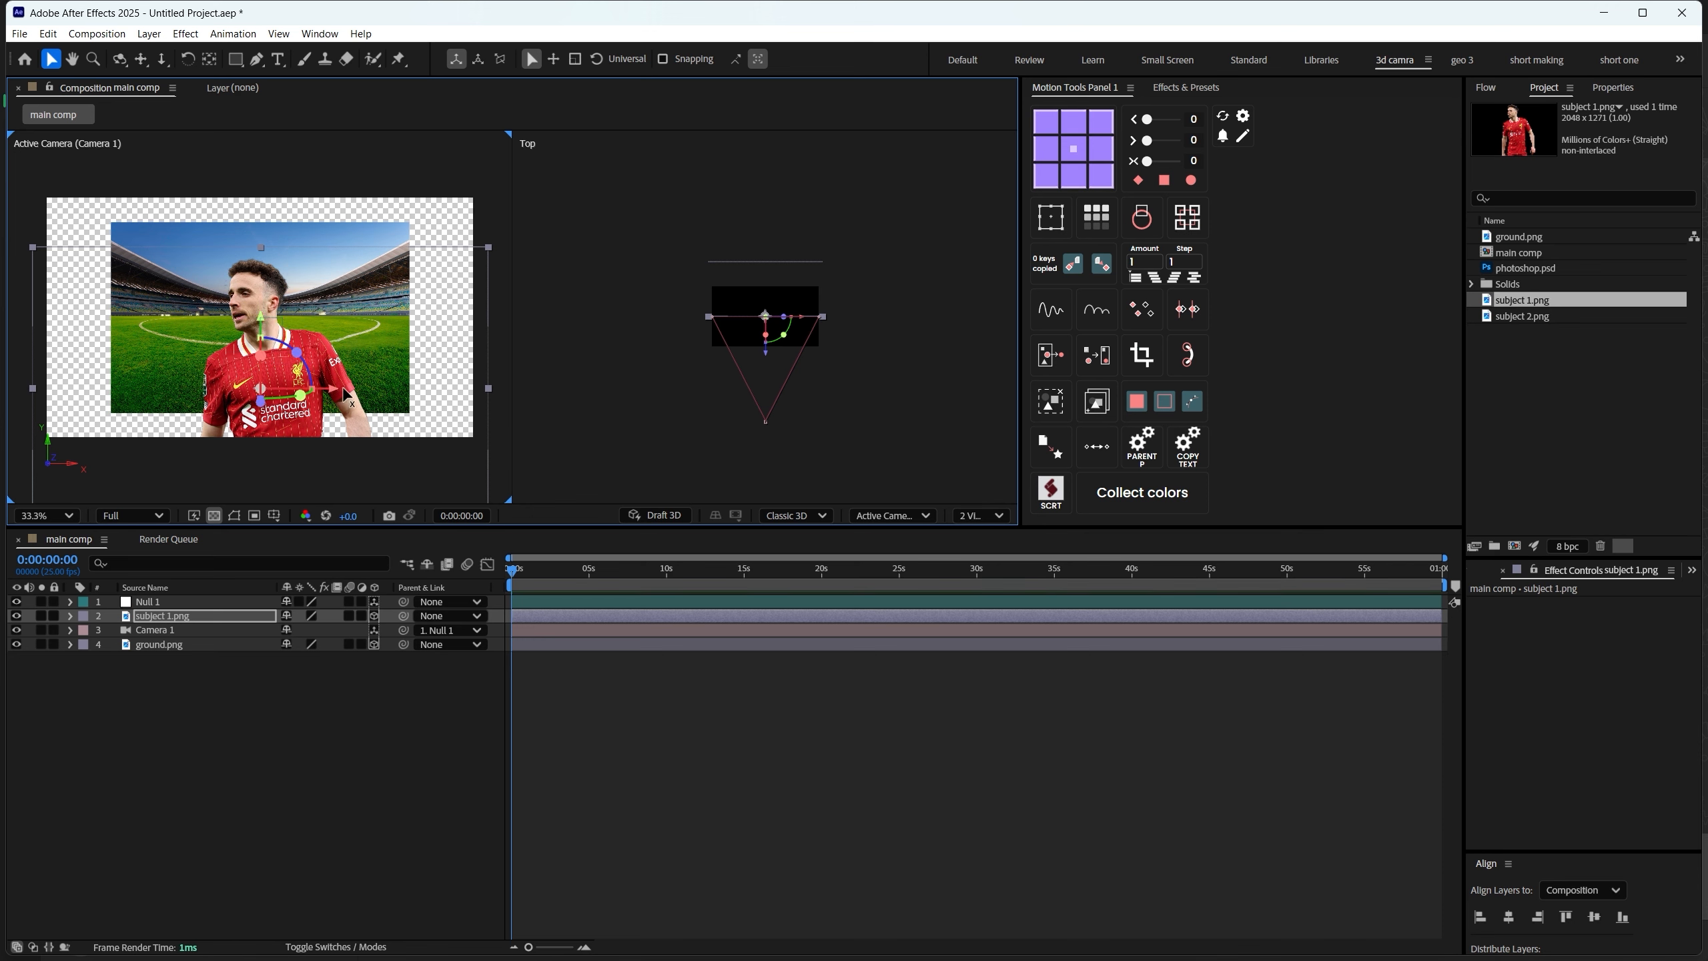
drag(342, 391, 356, 392)
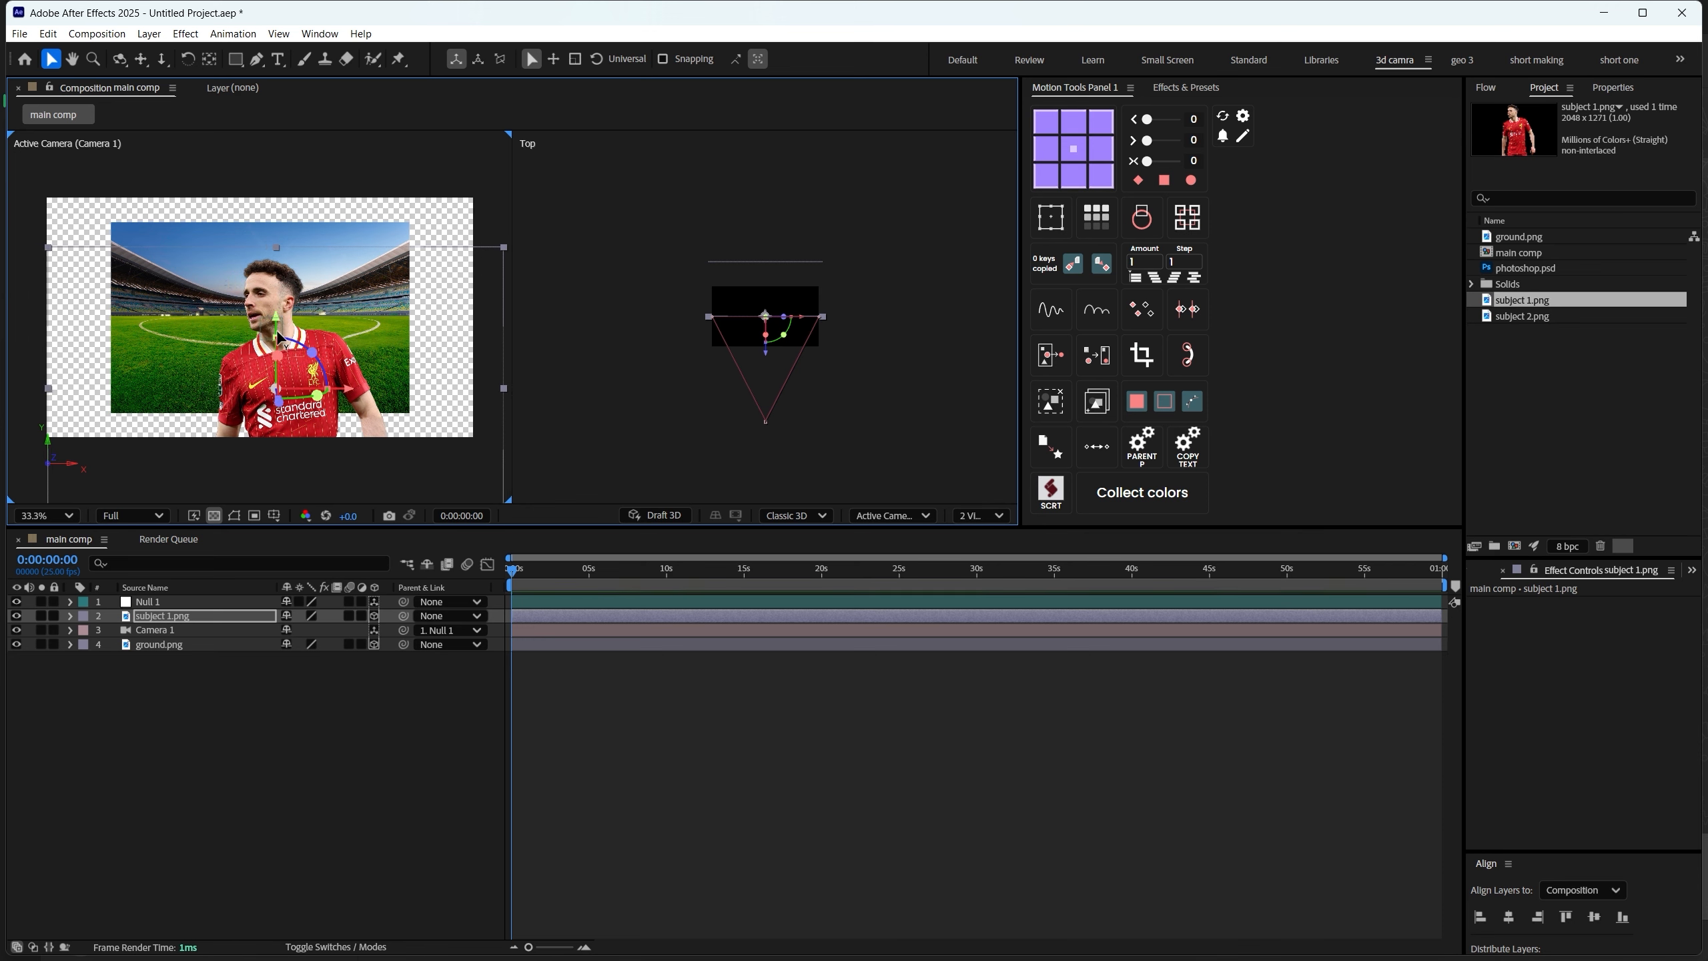
Scale the ground.png layer up to 162% so it fills the camera frame
click(149, 672)
click(151, 644)
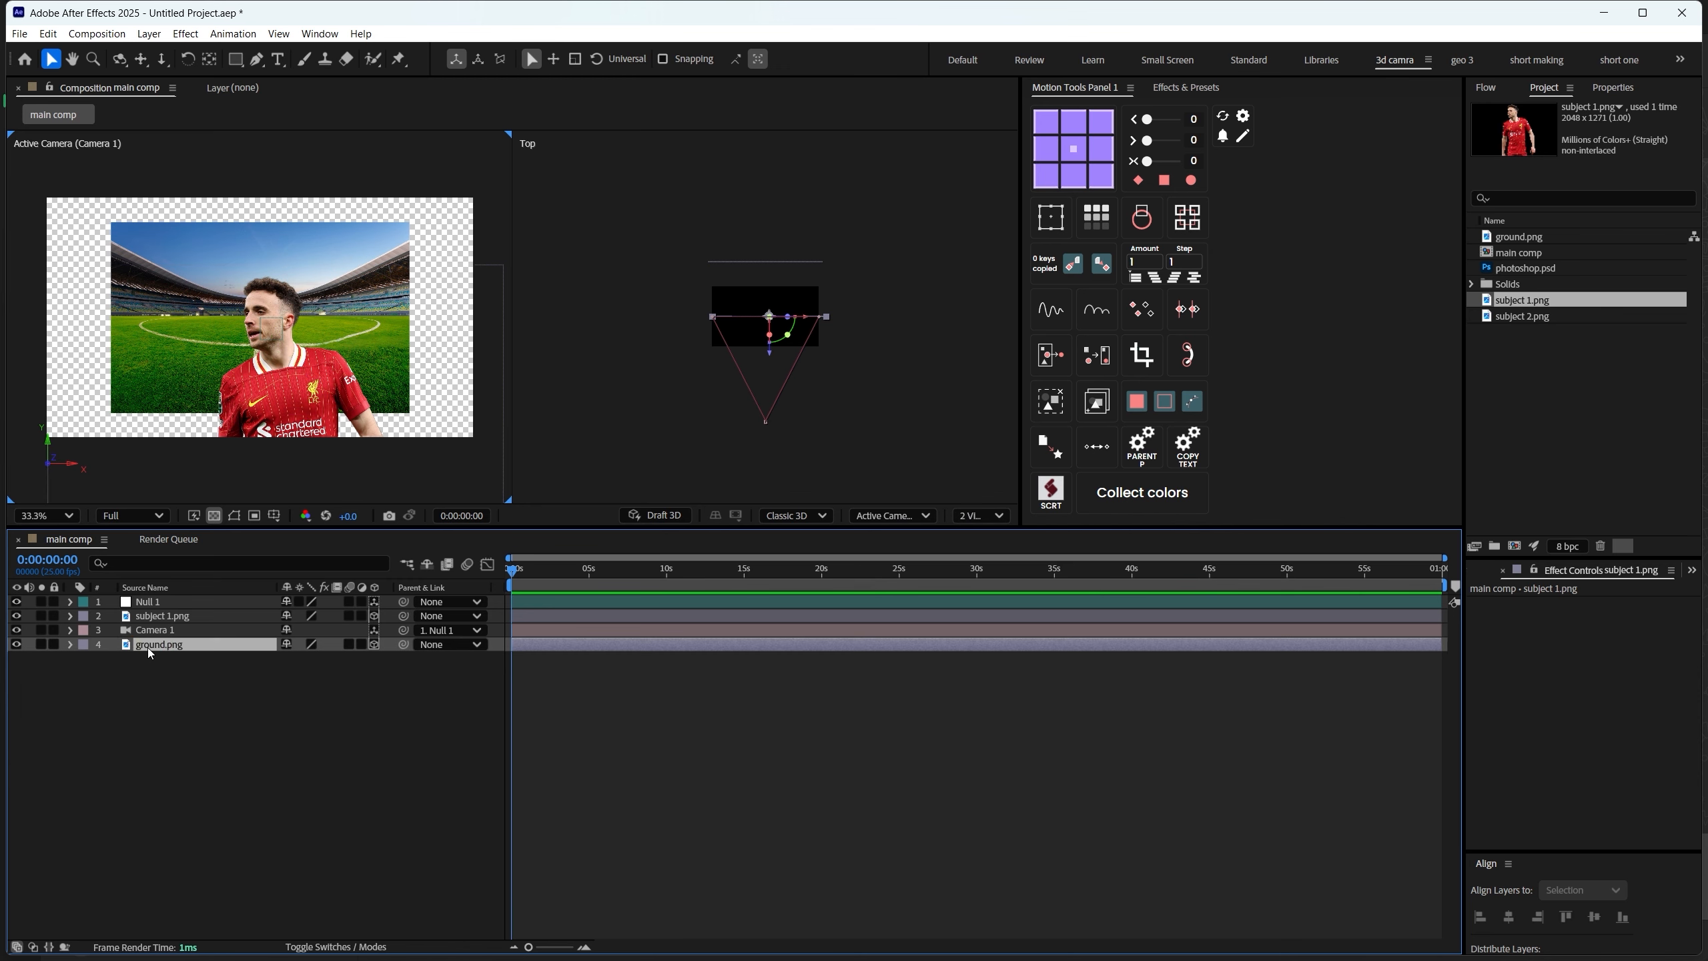
key(s)
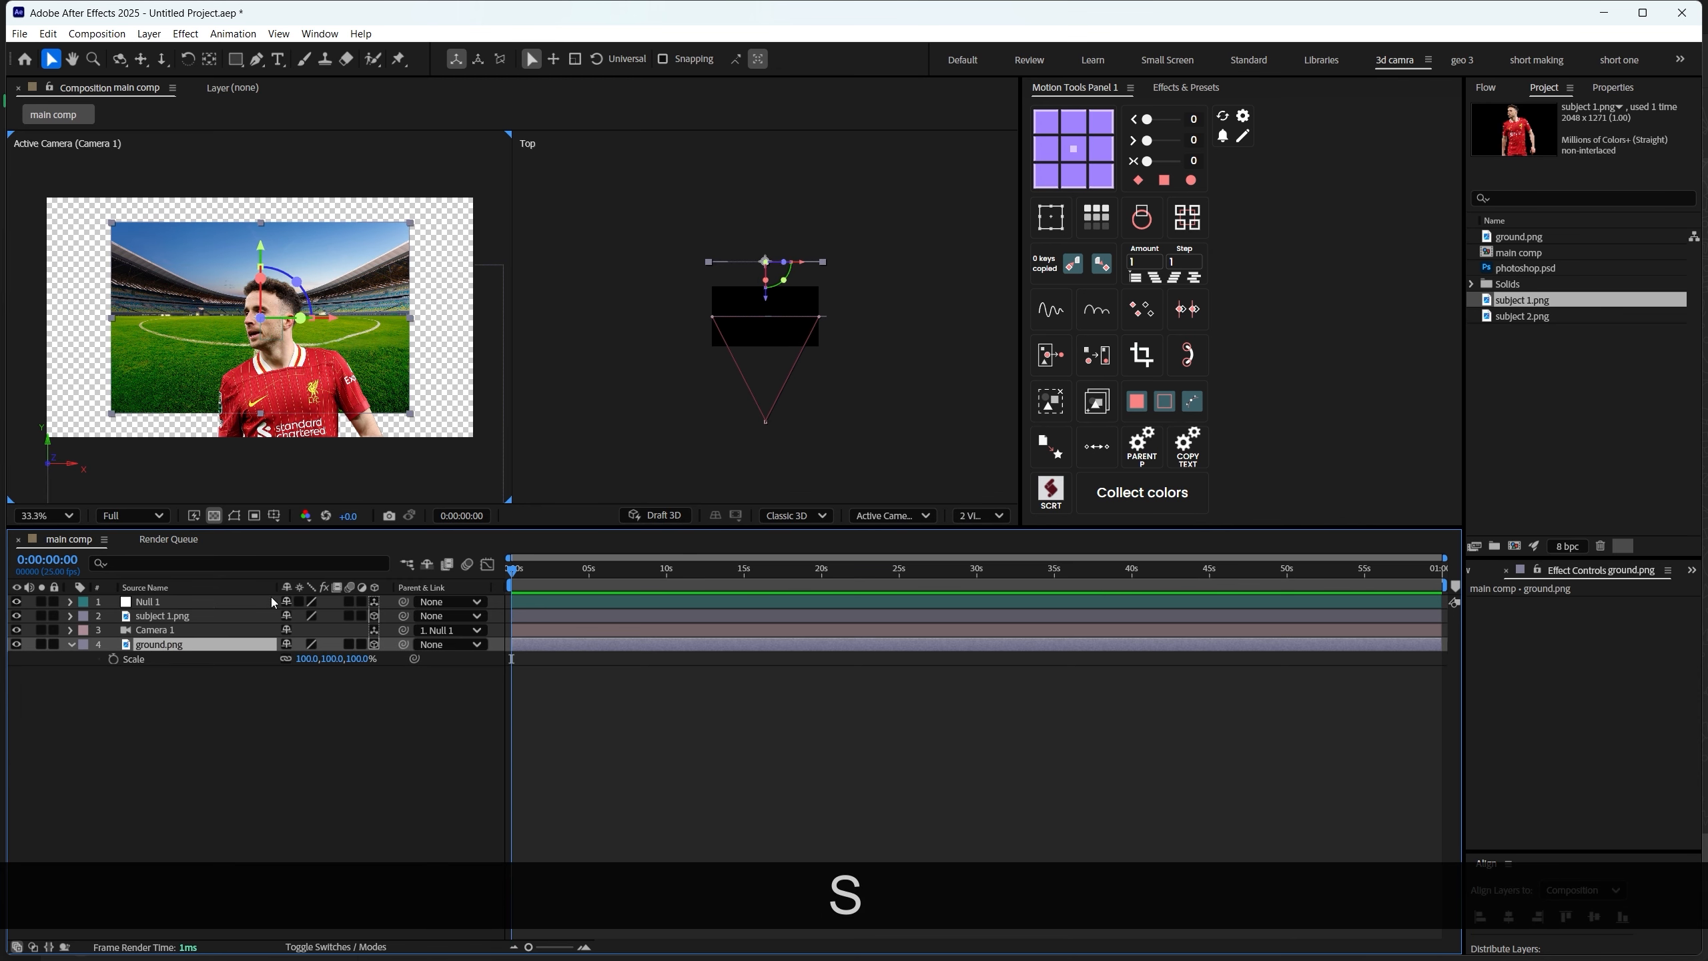
drag(300, 659, 356, 658)
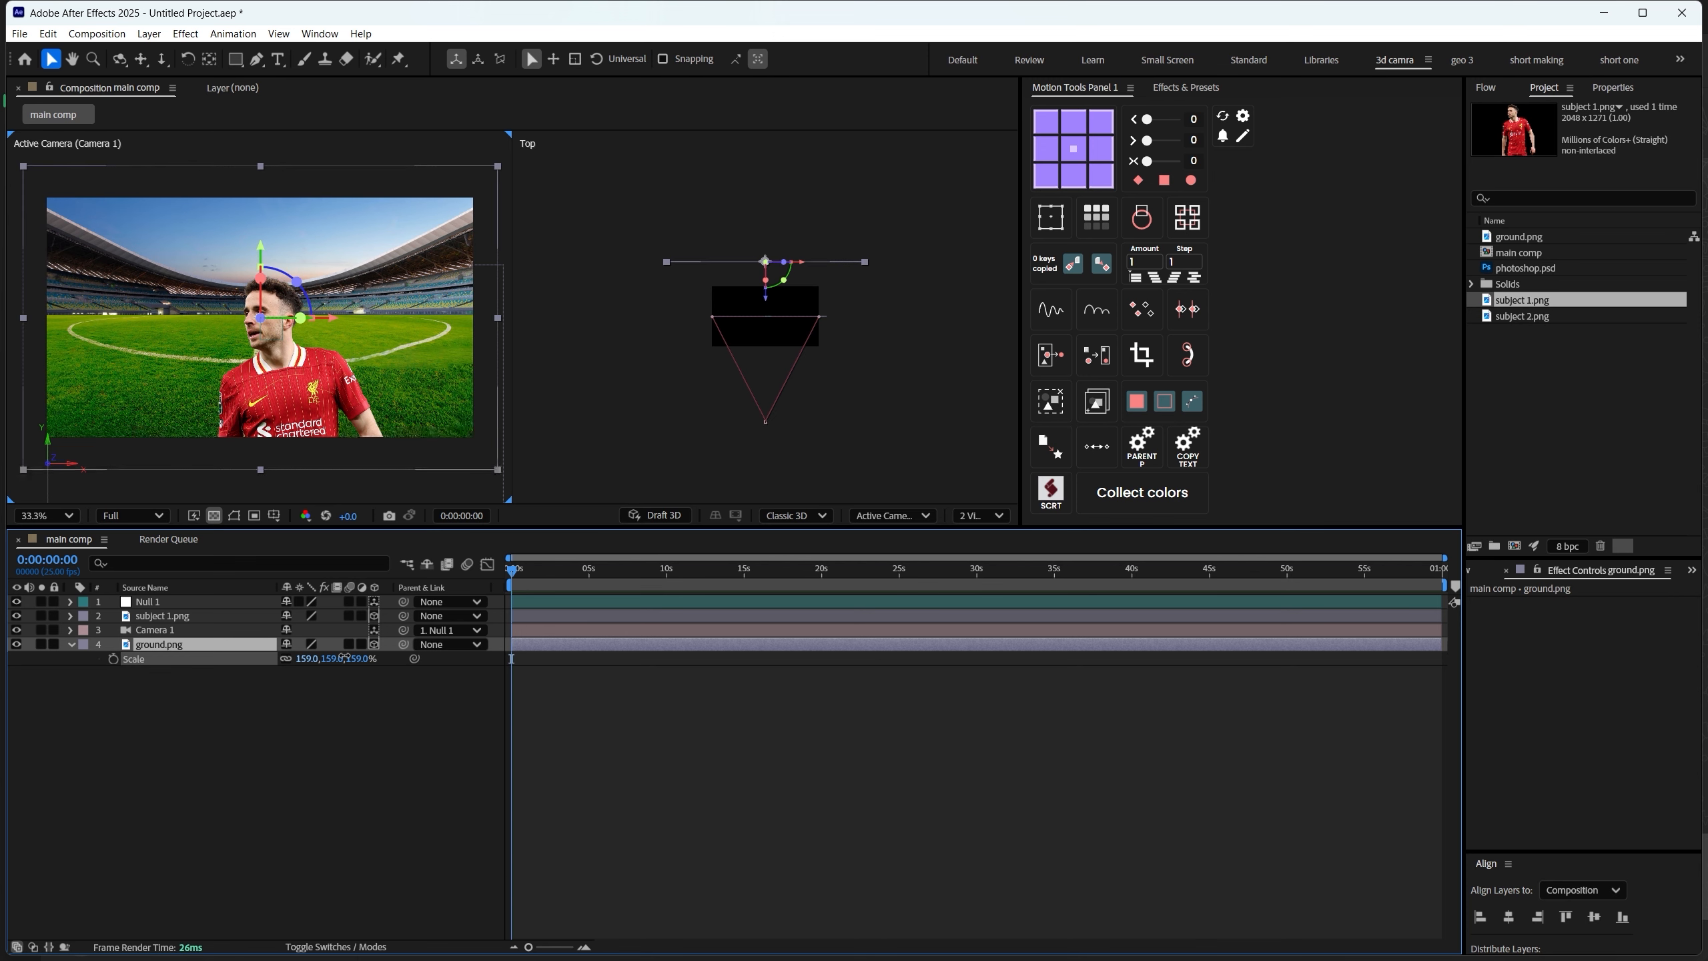
drag(345, 657, 348, 657)
Keyframe Null 1's position at 960, 540, 0 and move that keyframe to about 3 seconds
click(165, 607)
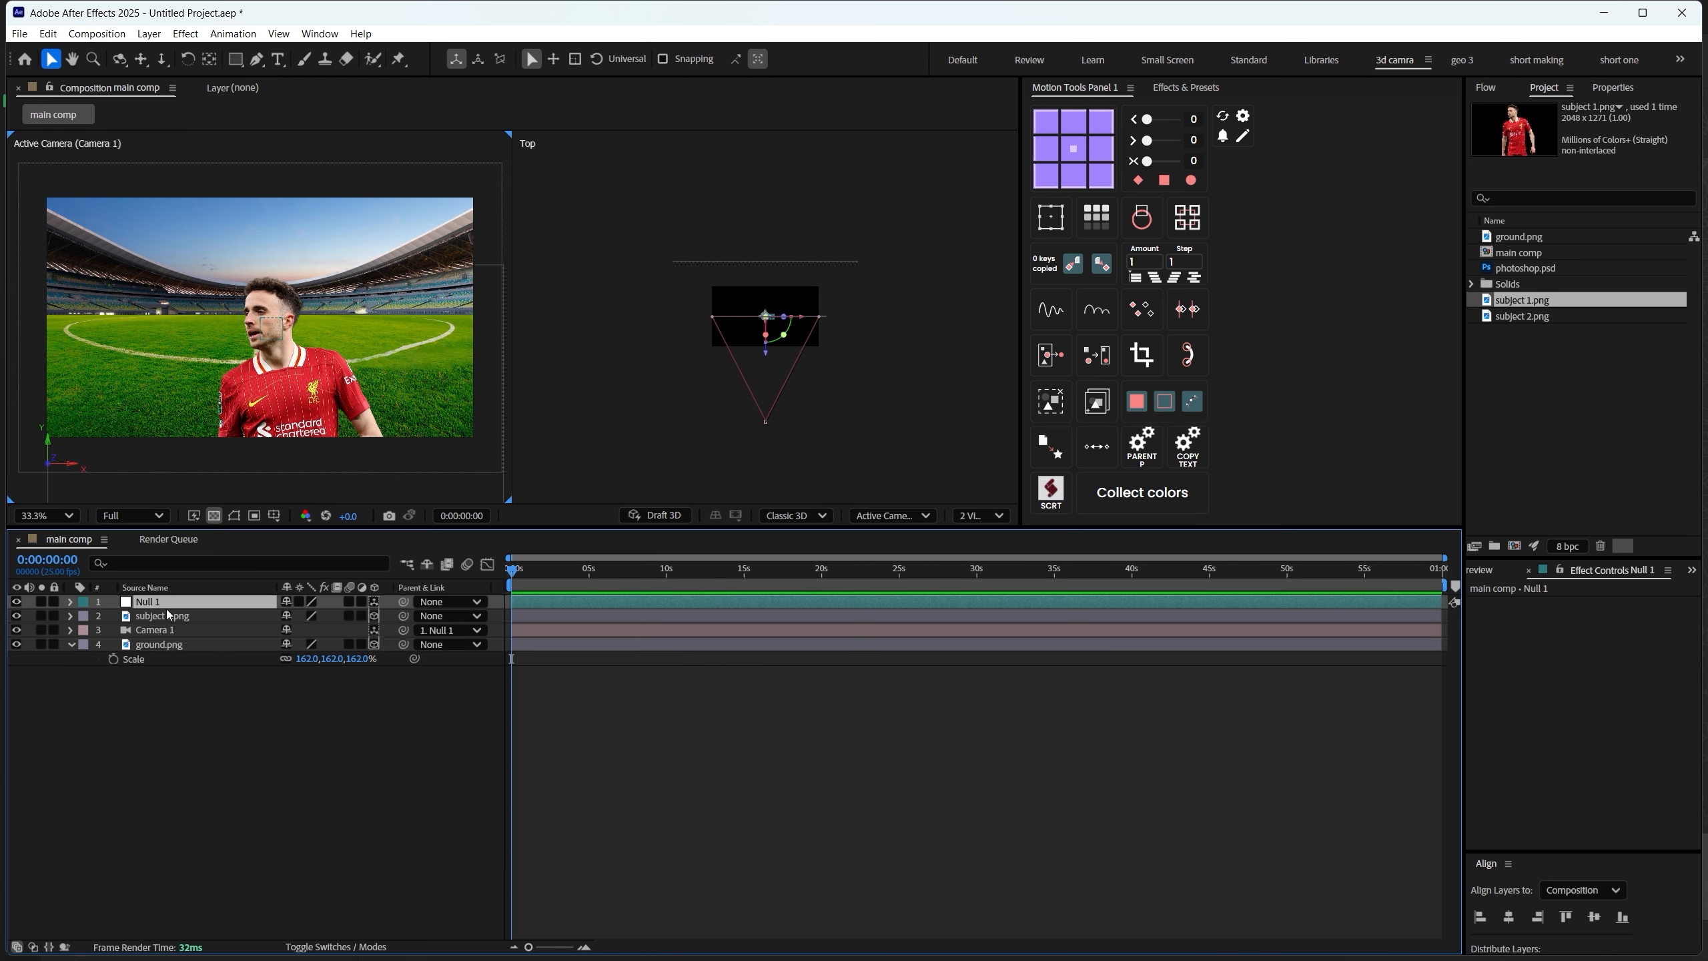
key(p)
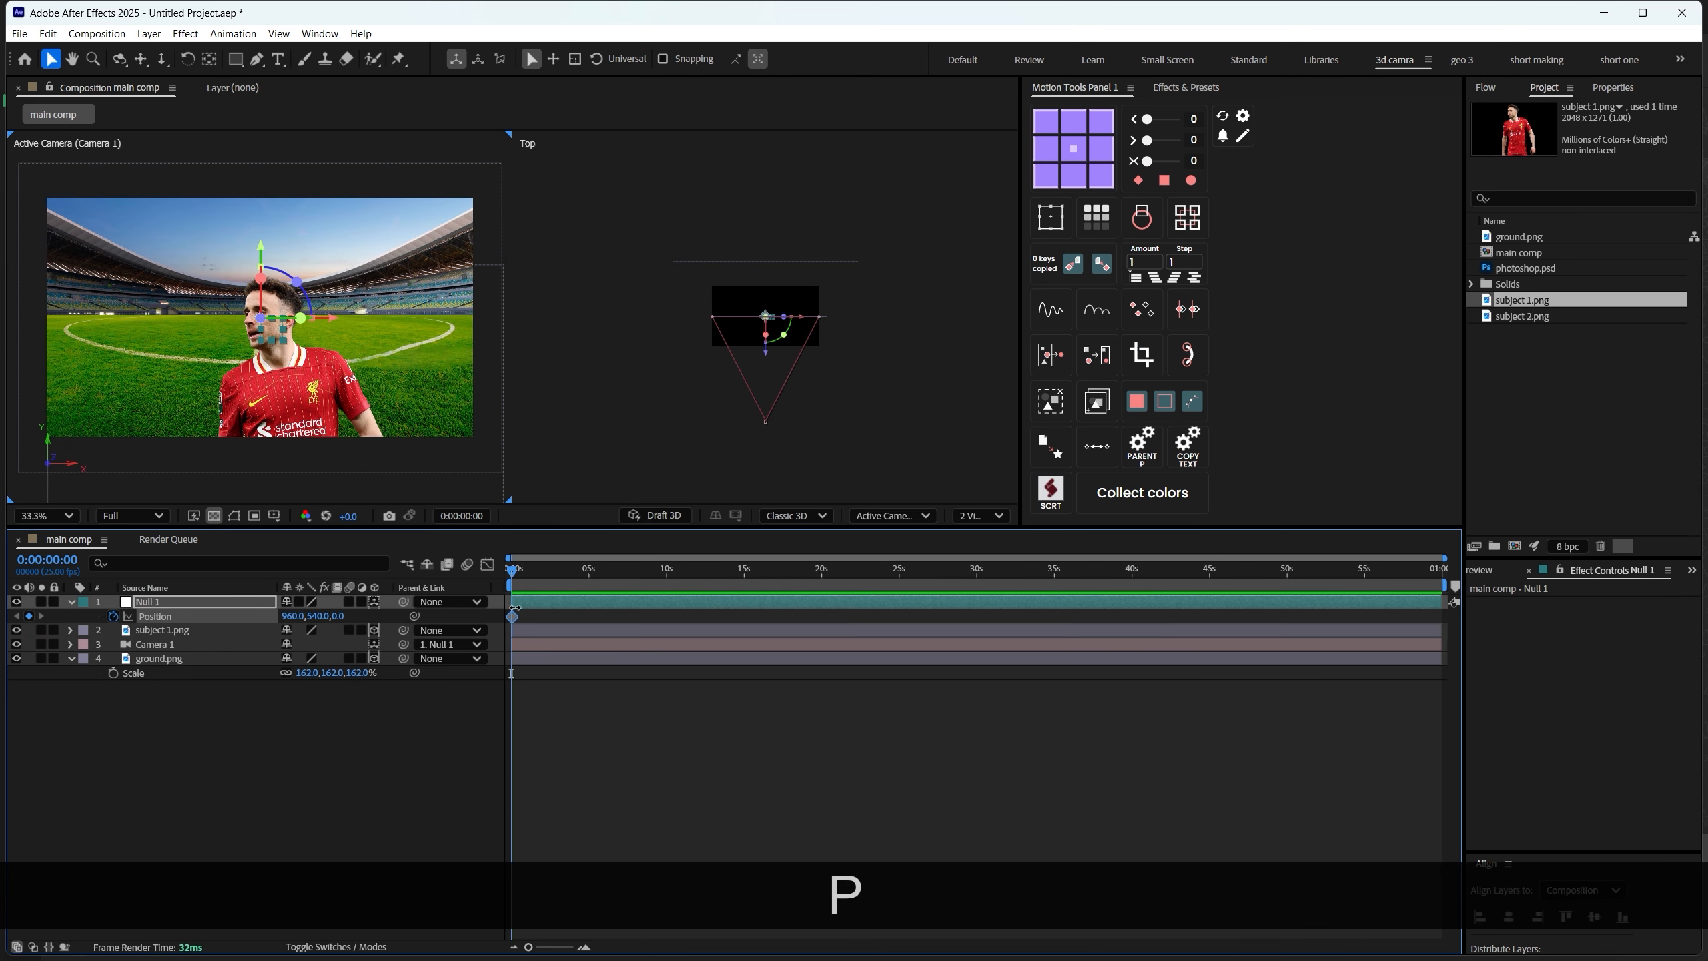
alt+scroll(582, 606, up, 2)
drag(602, 557, 568, 558)
click(452, 562)
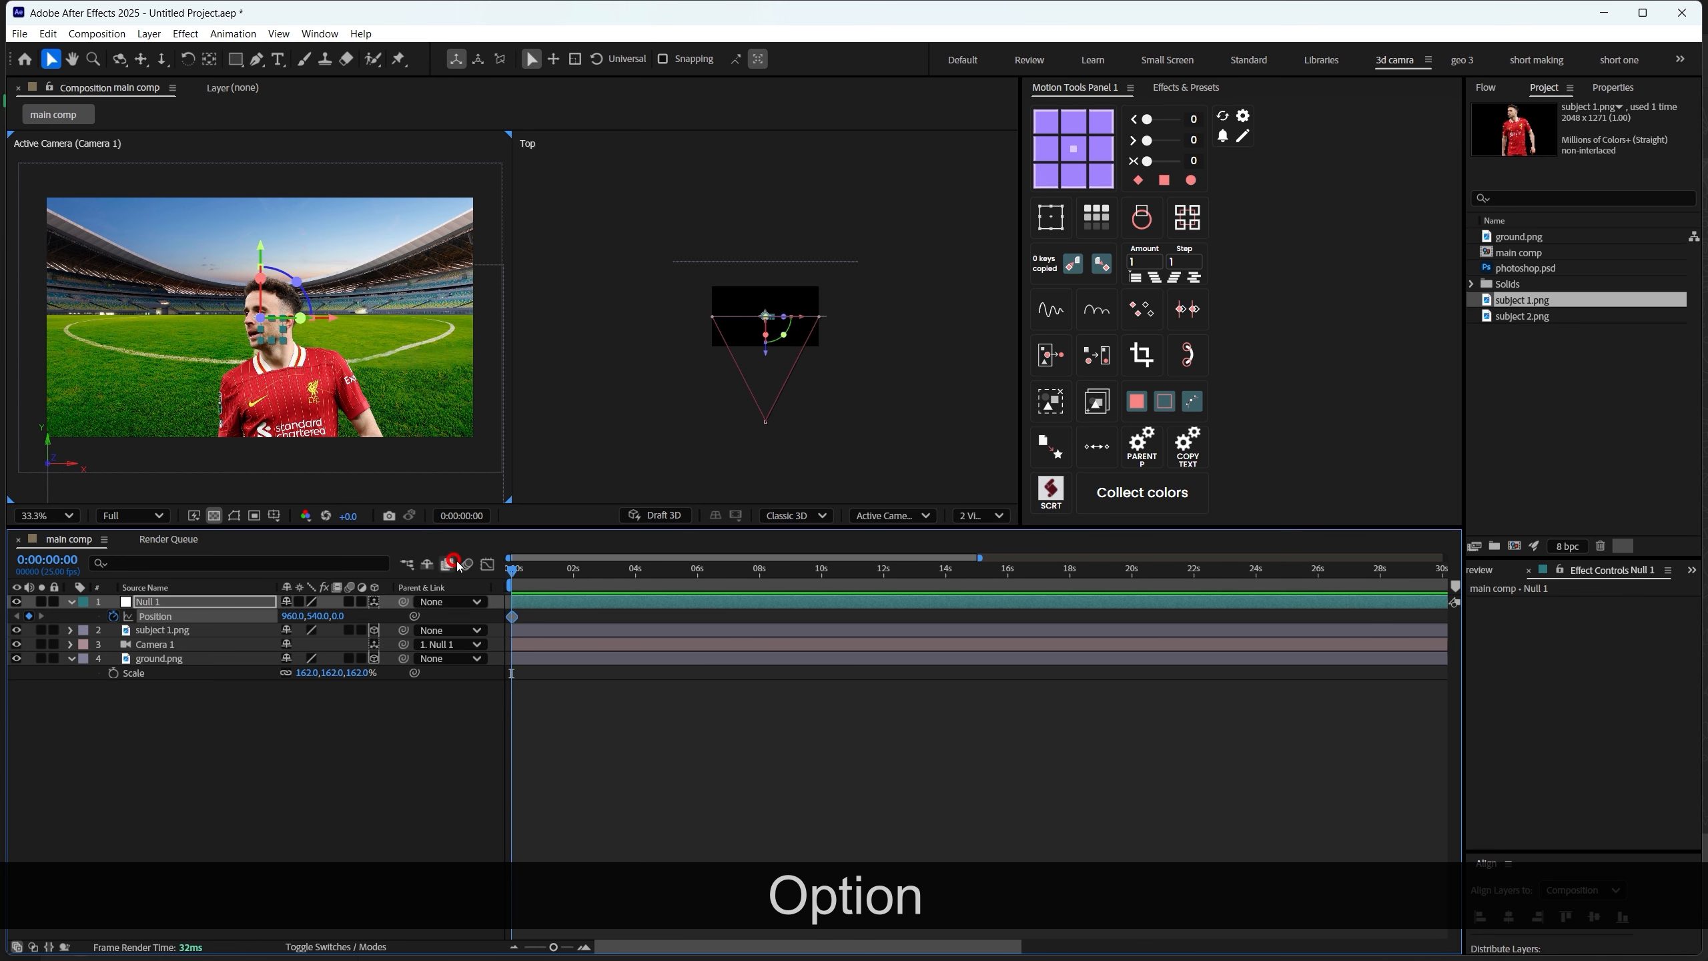
drag(512, 617, 610, 616)
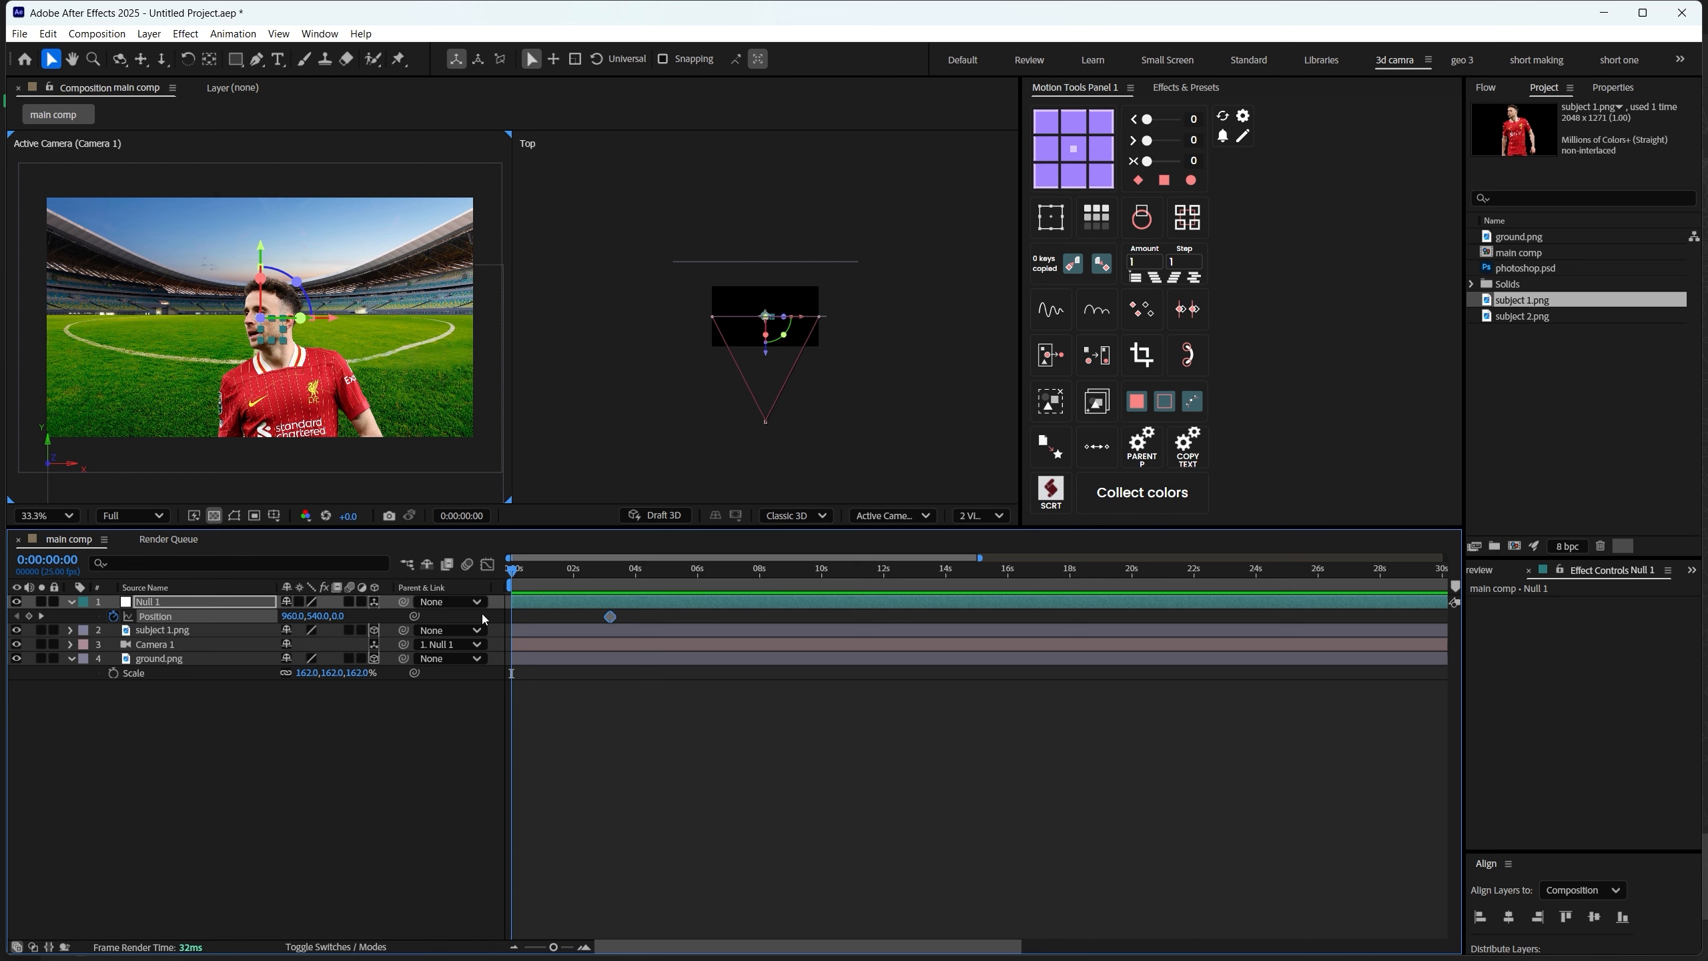
Set Null 1's starting position keyframe at 0 seconds to 541, 540, 1340
drag(337, 616, 824, 606)
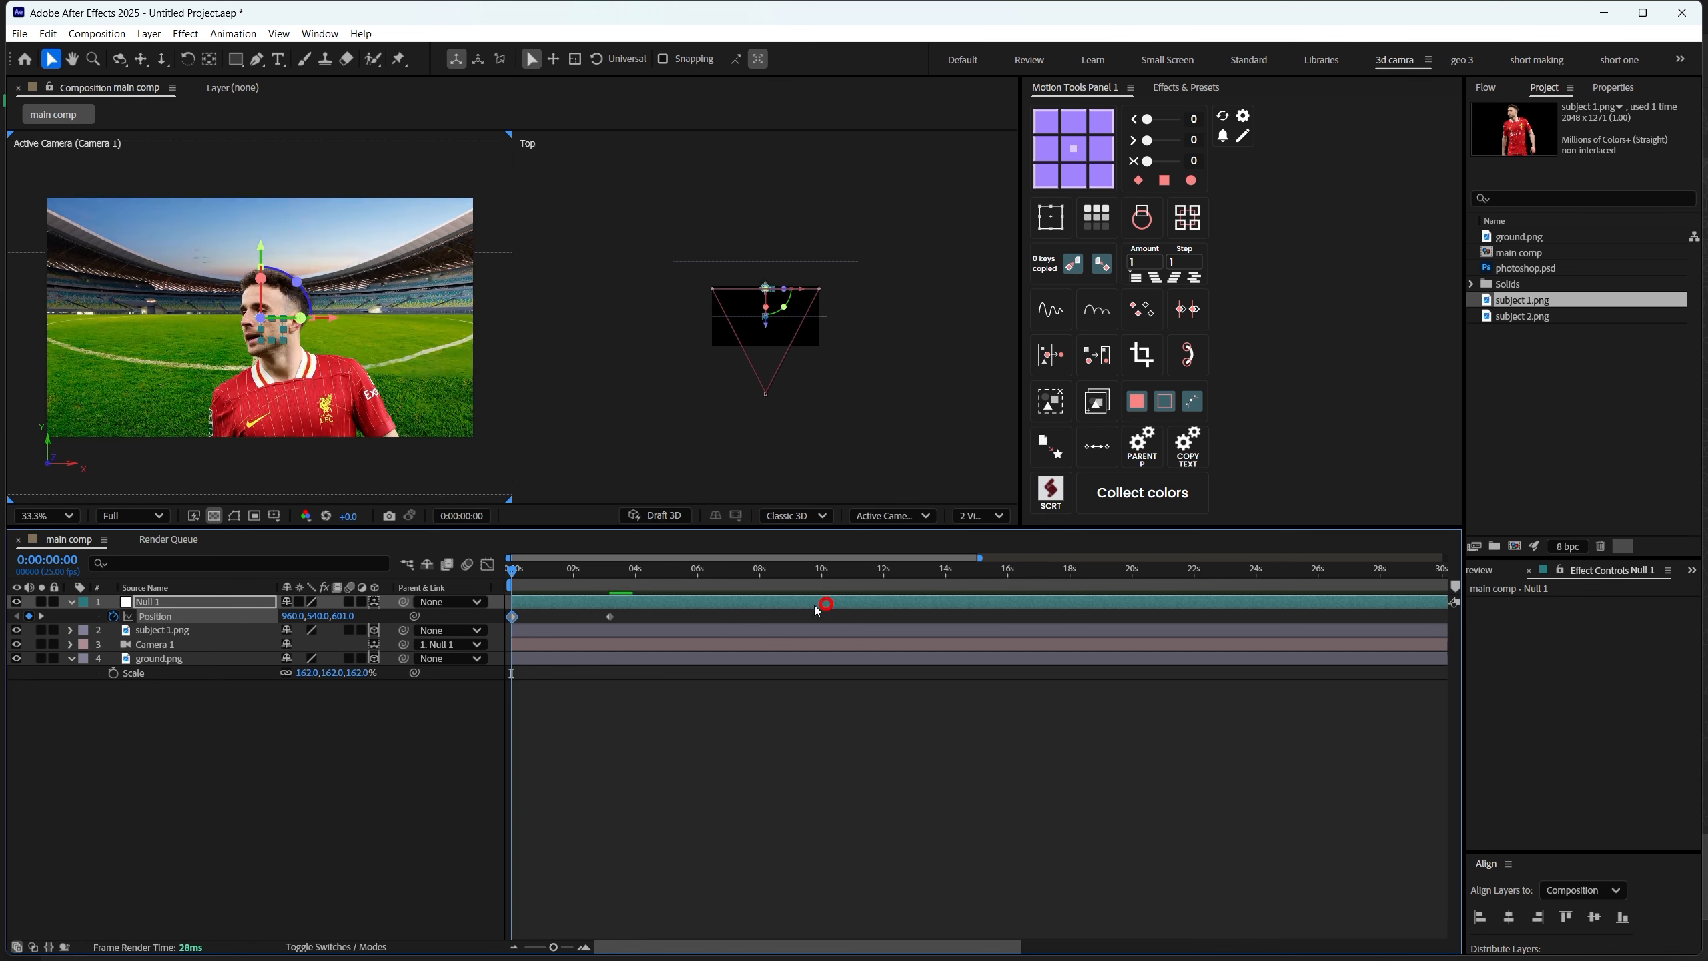
drag(341, 622, 527, 606)
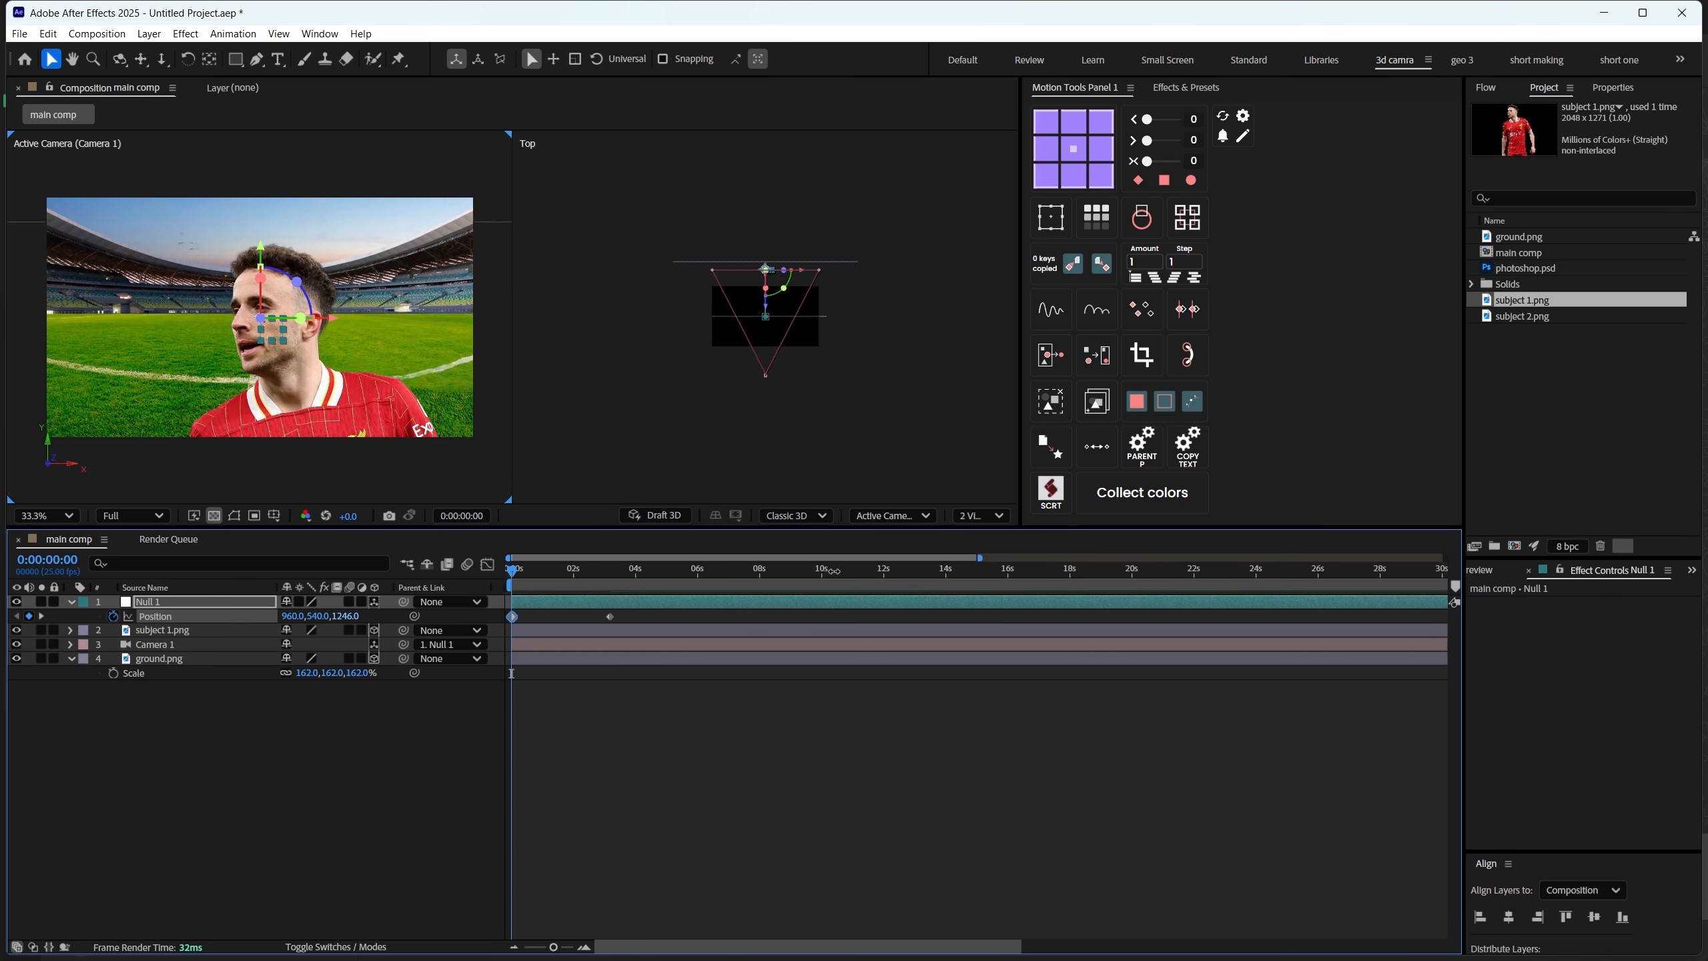
drag(834, 571, 836, 571)
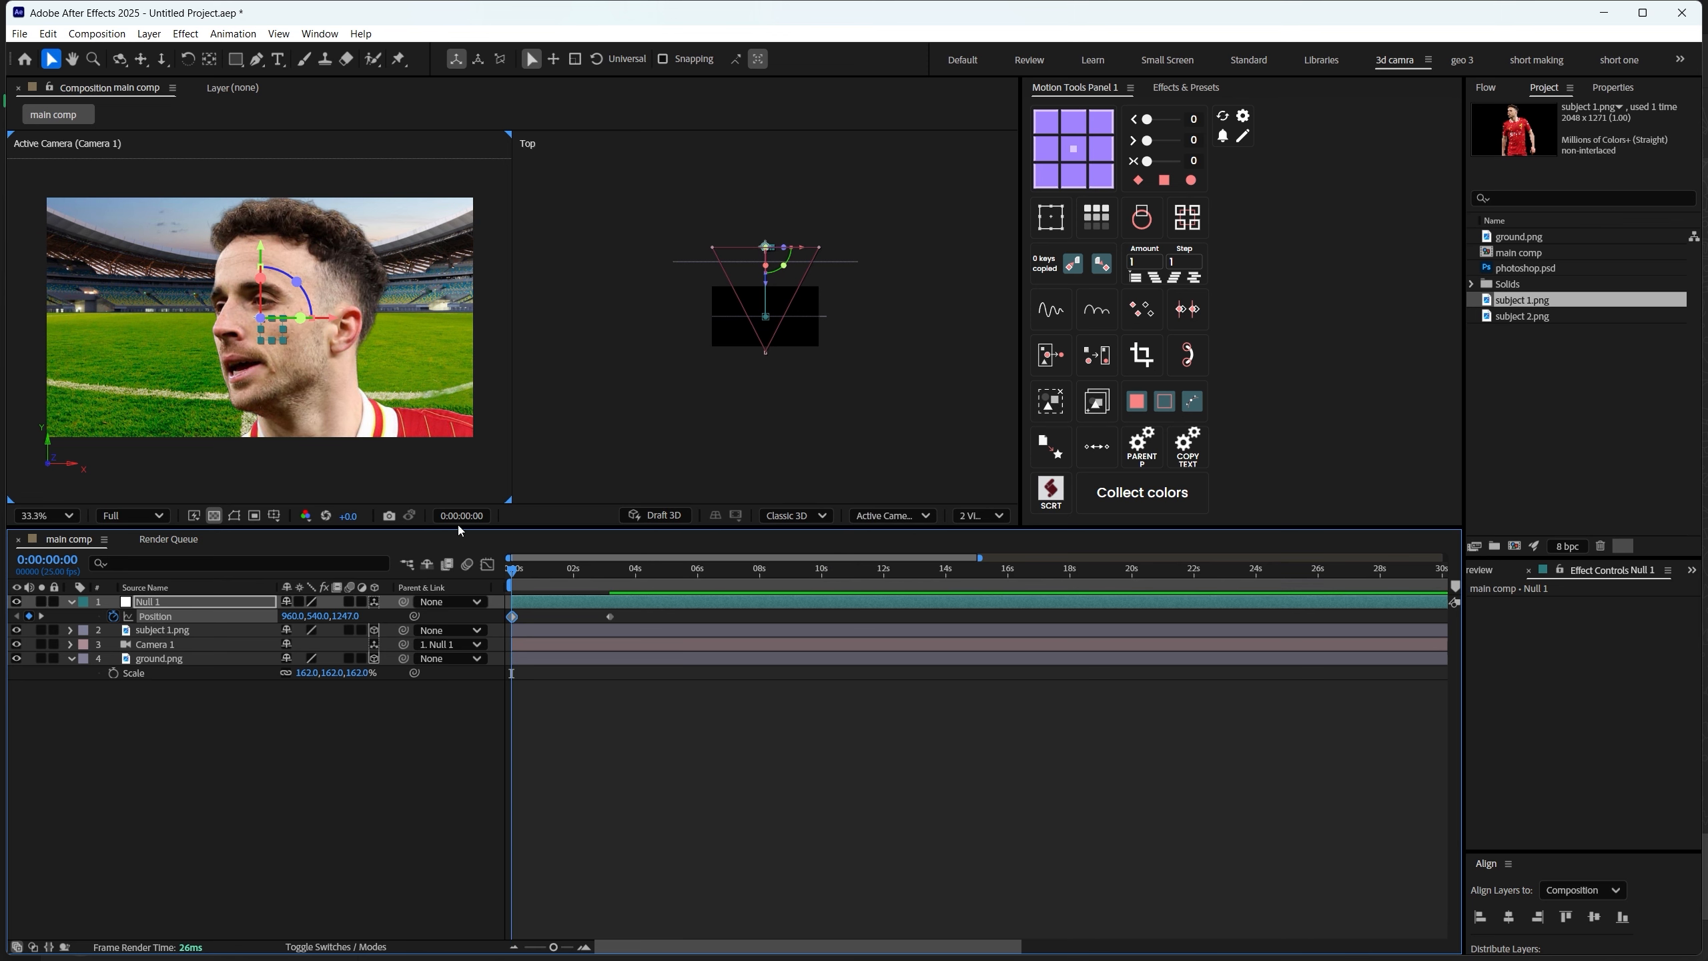
drag(295, 618, 122, 628)
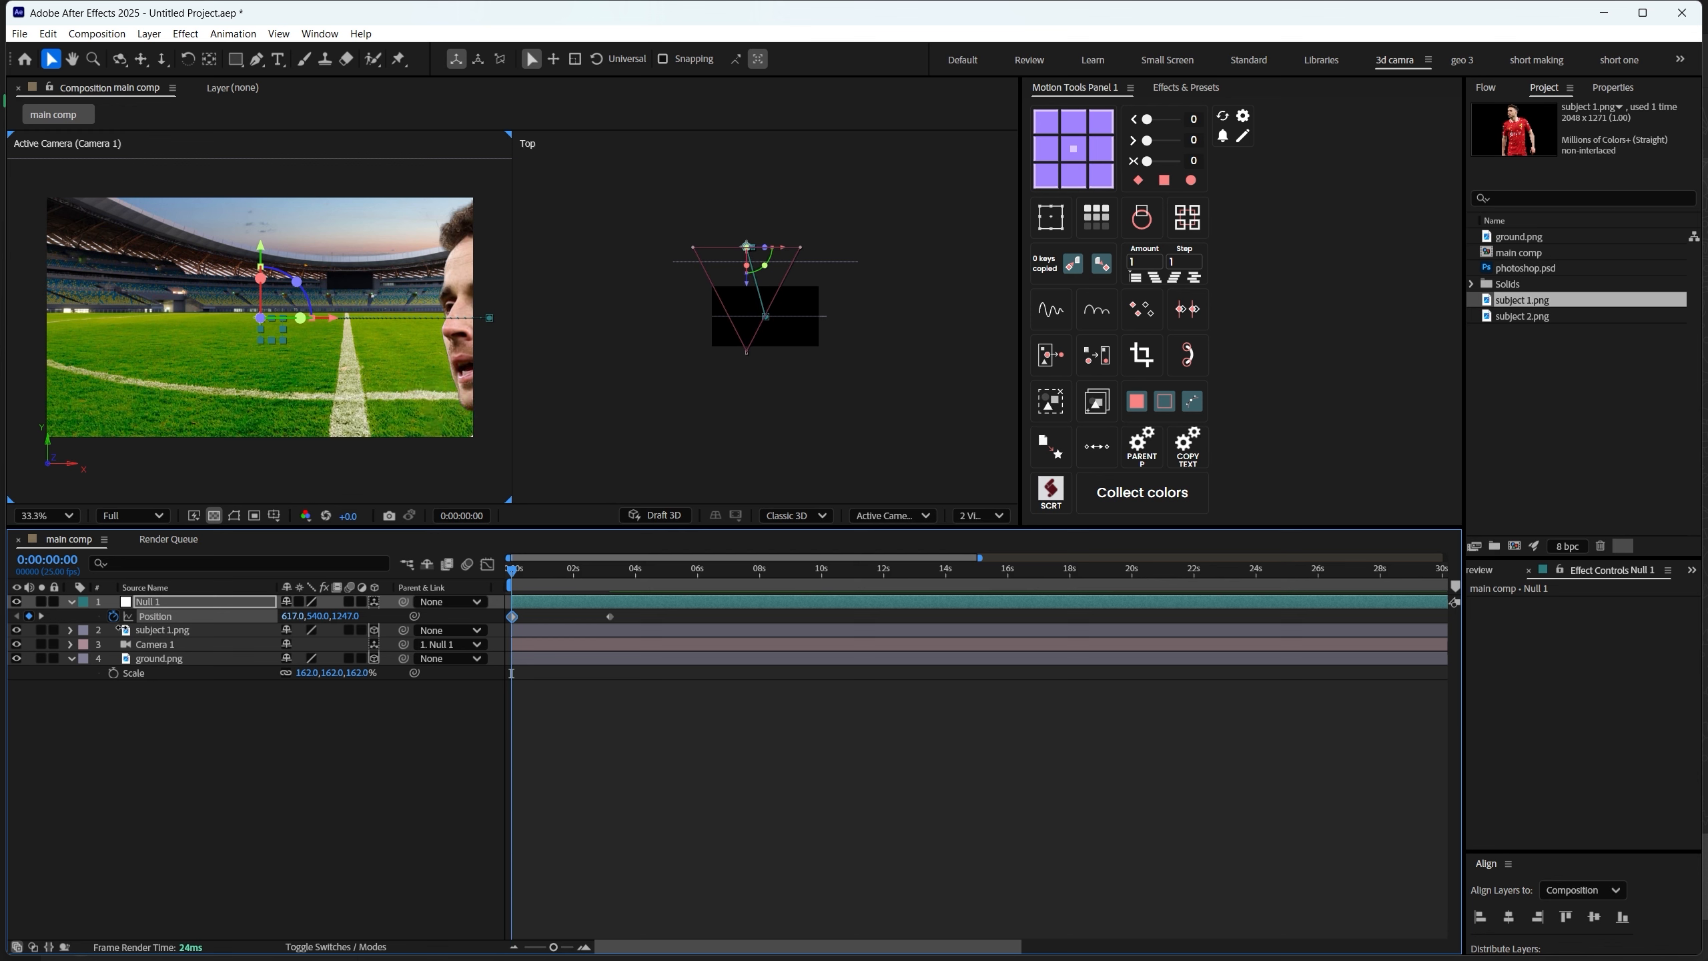
drag(254, 621, 237, 619)
drag(348, 616, 403, 616)
Preview the camera move from the start of main comp
click(597, 708)
key(space)
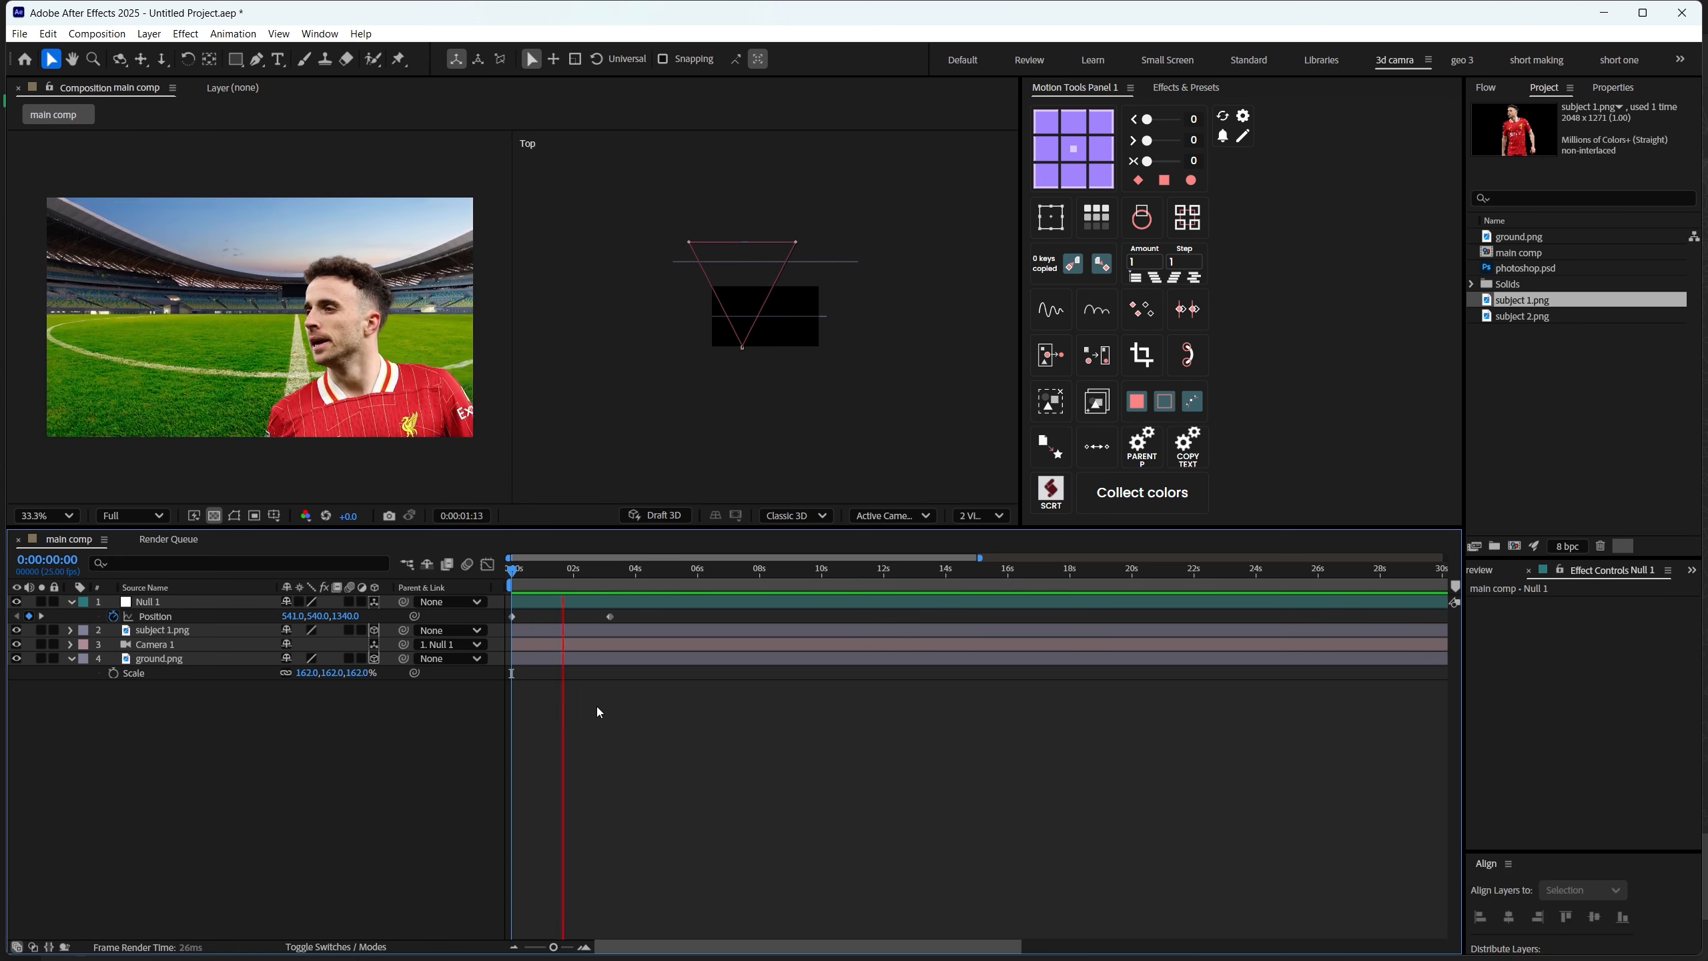
key(space)
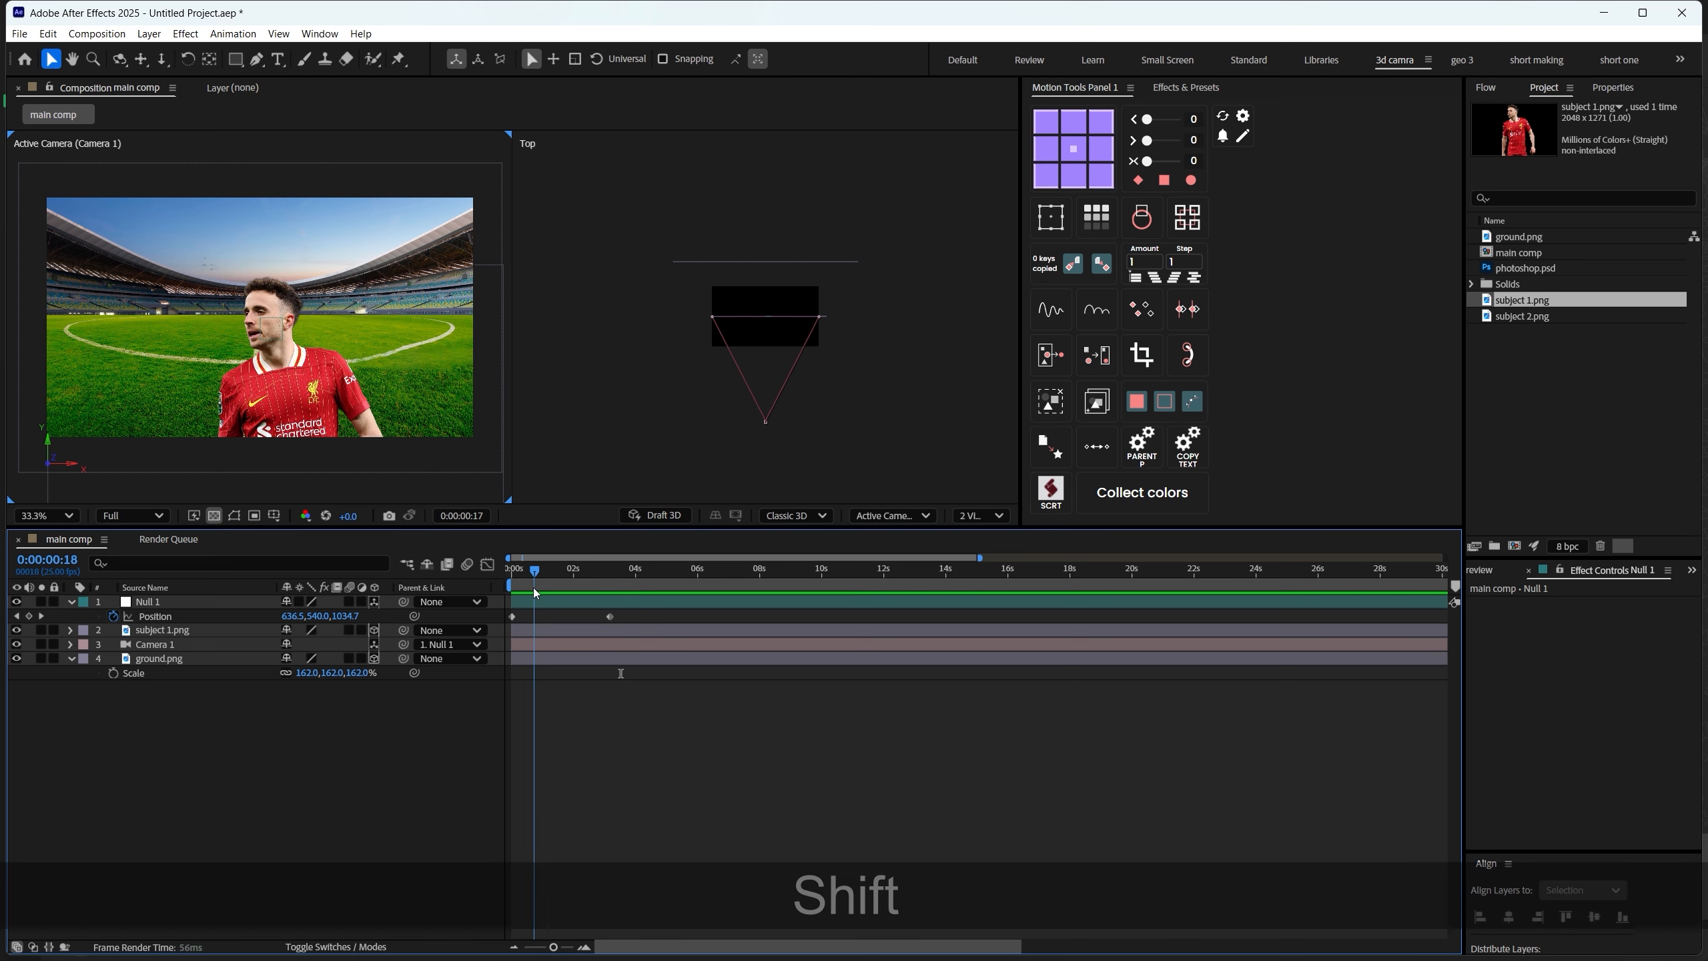
Set Null 1's starting position keyframe at 0 seconds to 1657, 540, 1340
shift+click(511, 571)
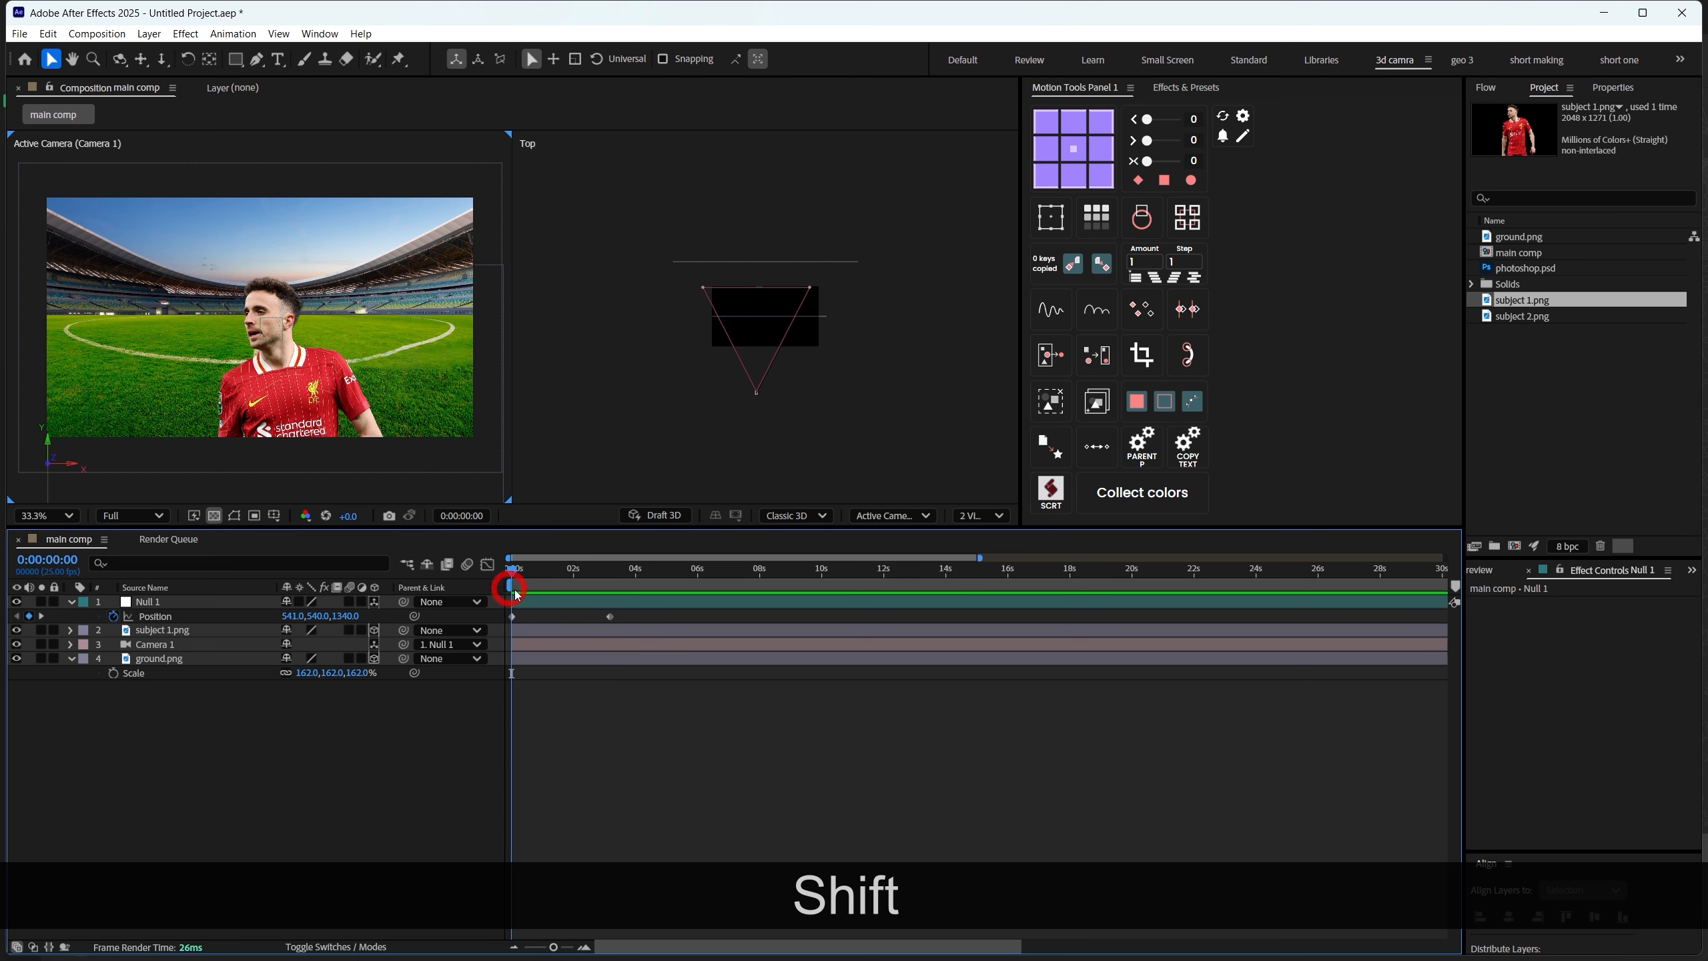
click(215, 602)
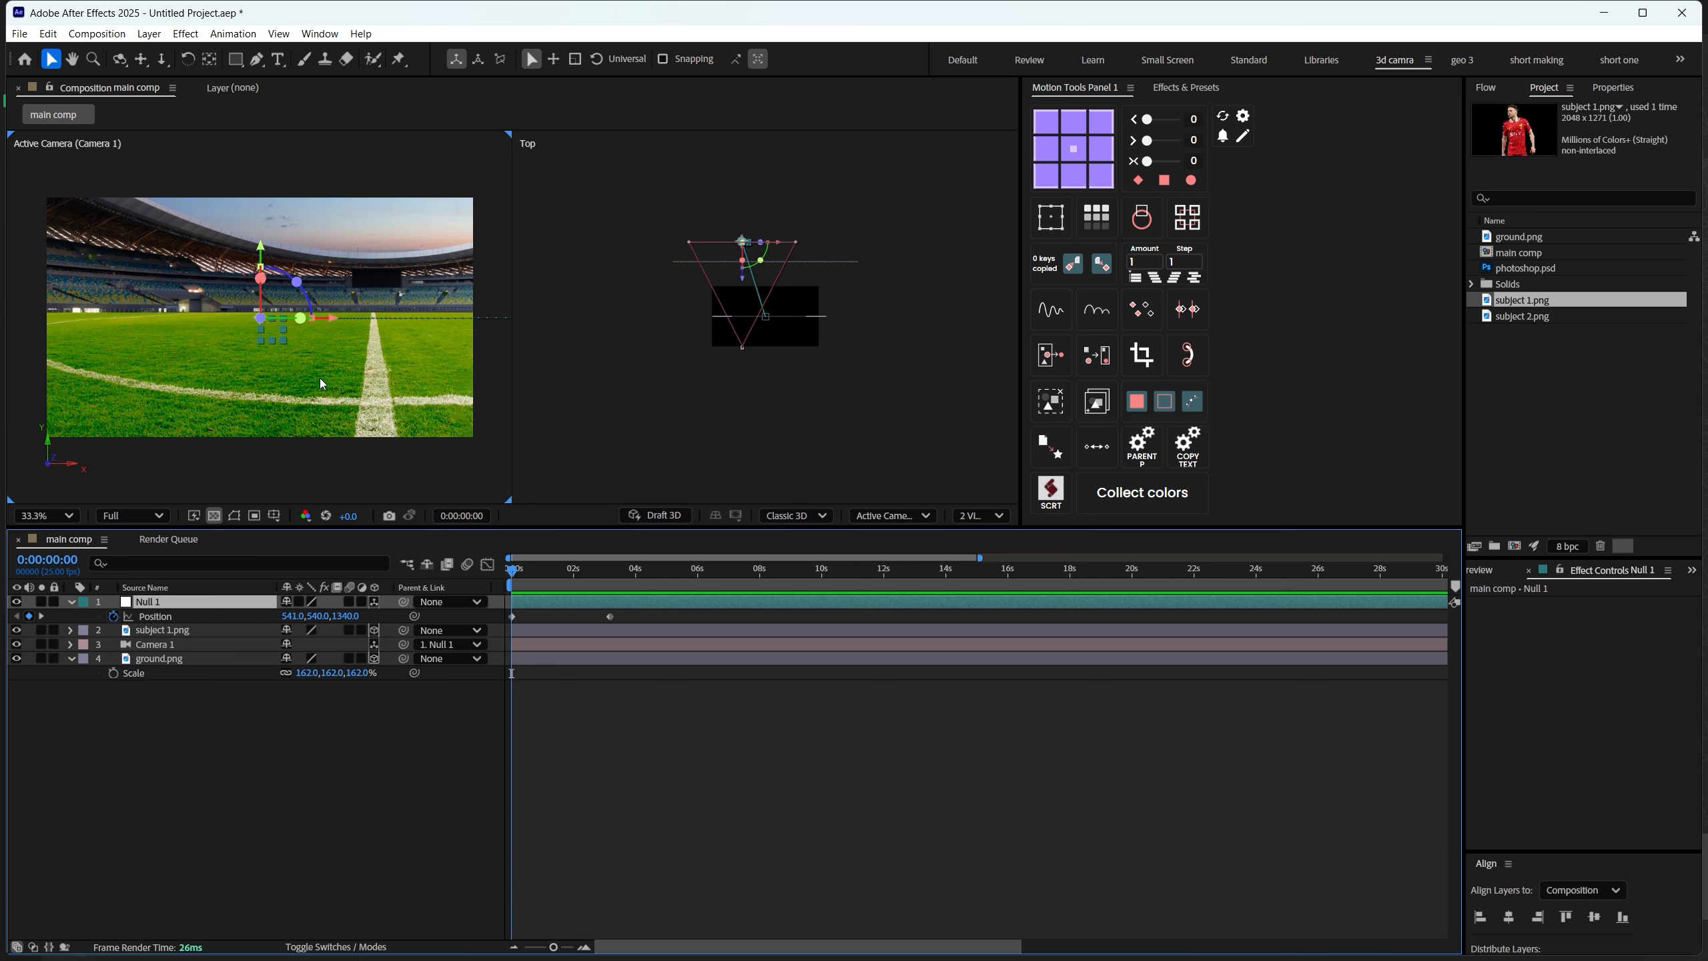
drag(781, 249, 846, 249)
click(647, 728)
Preview the camera move with Null 1's new starting position
key(space)
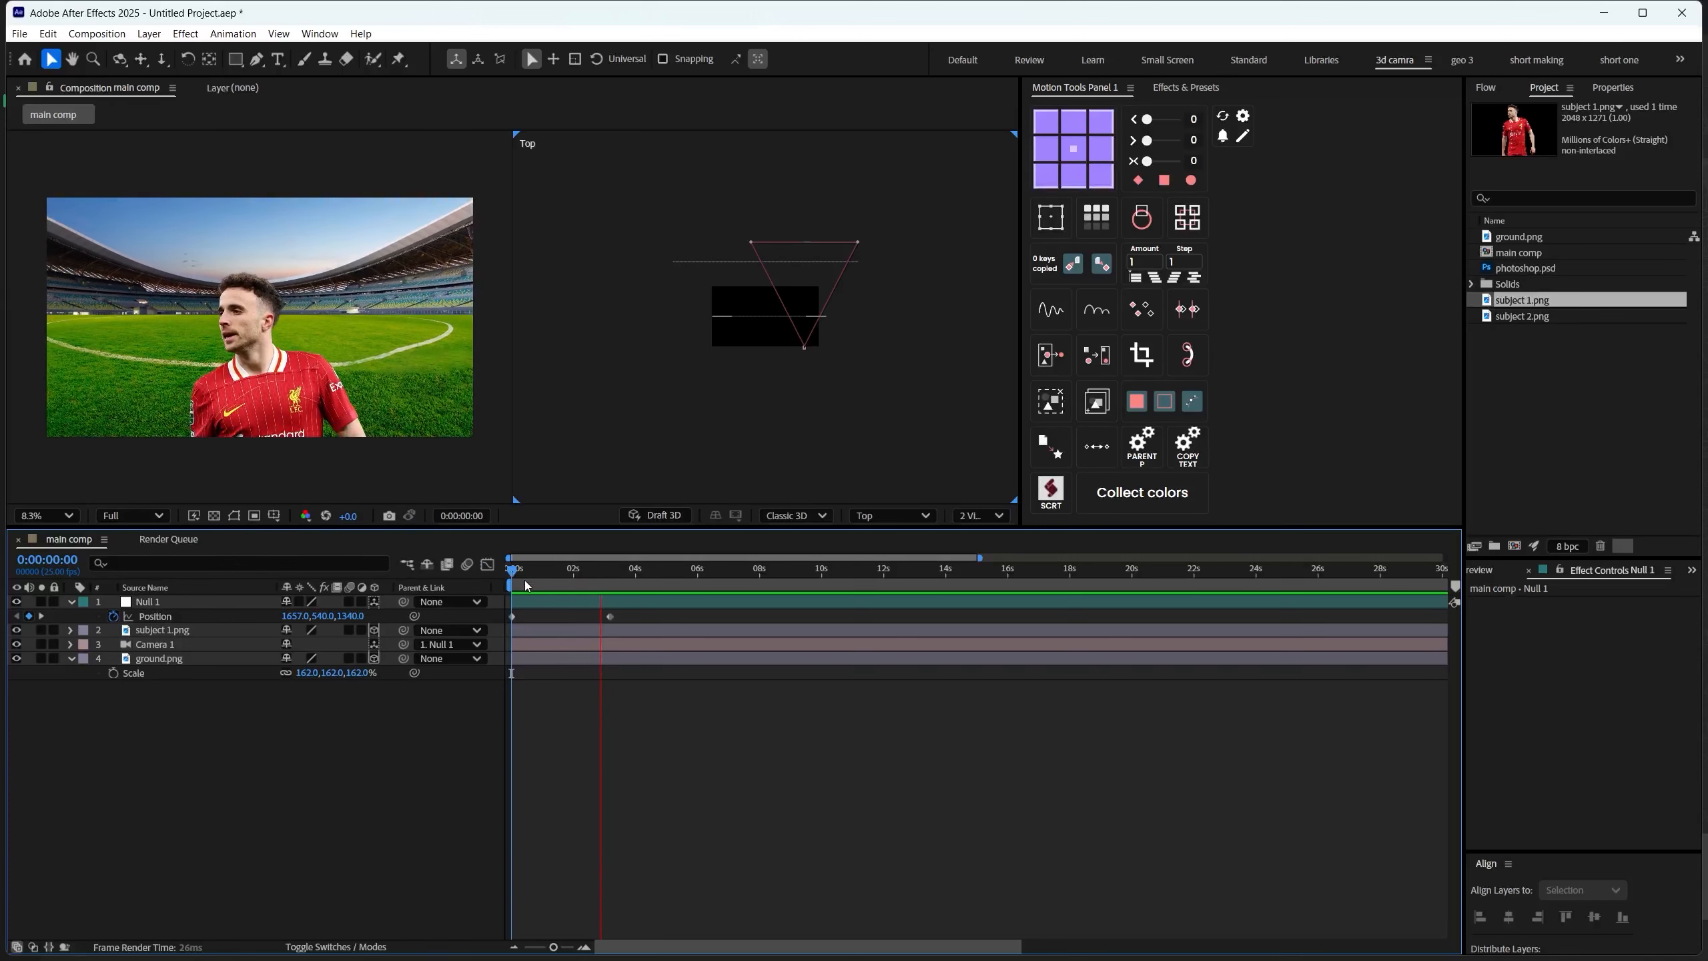
key(space)
key(space)
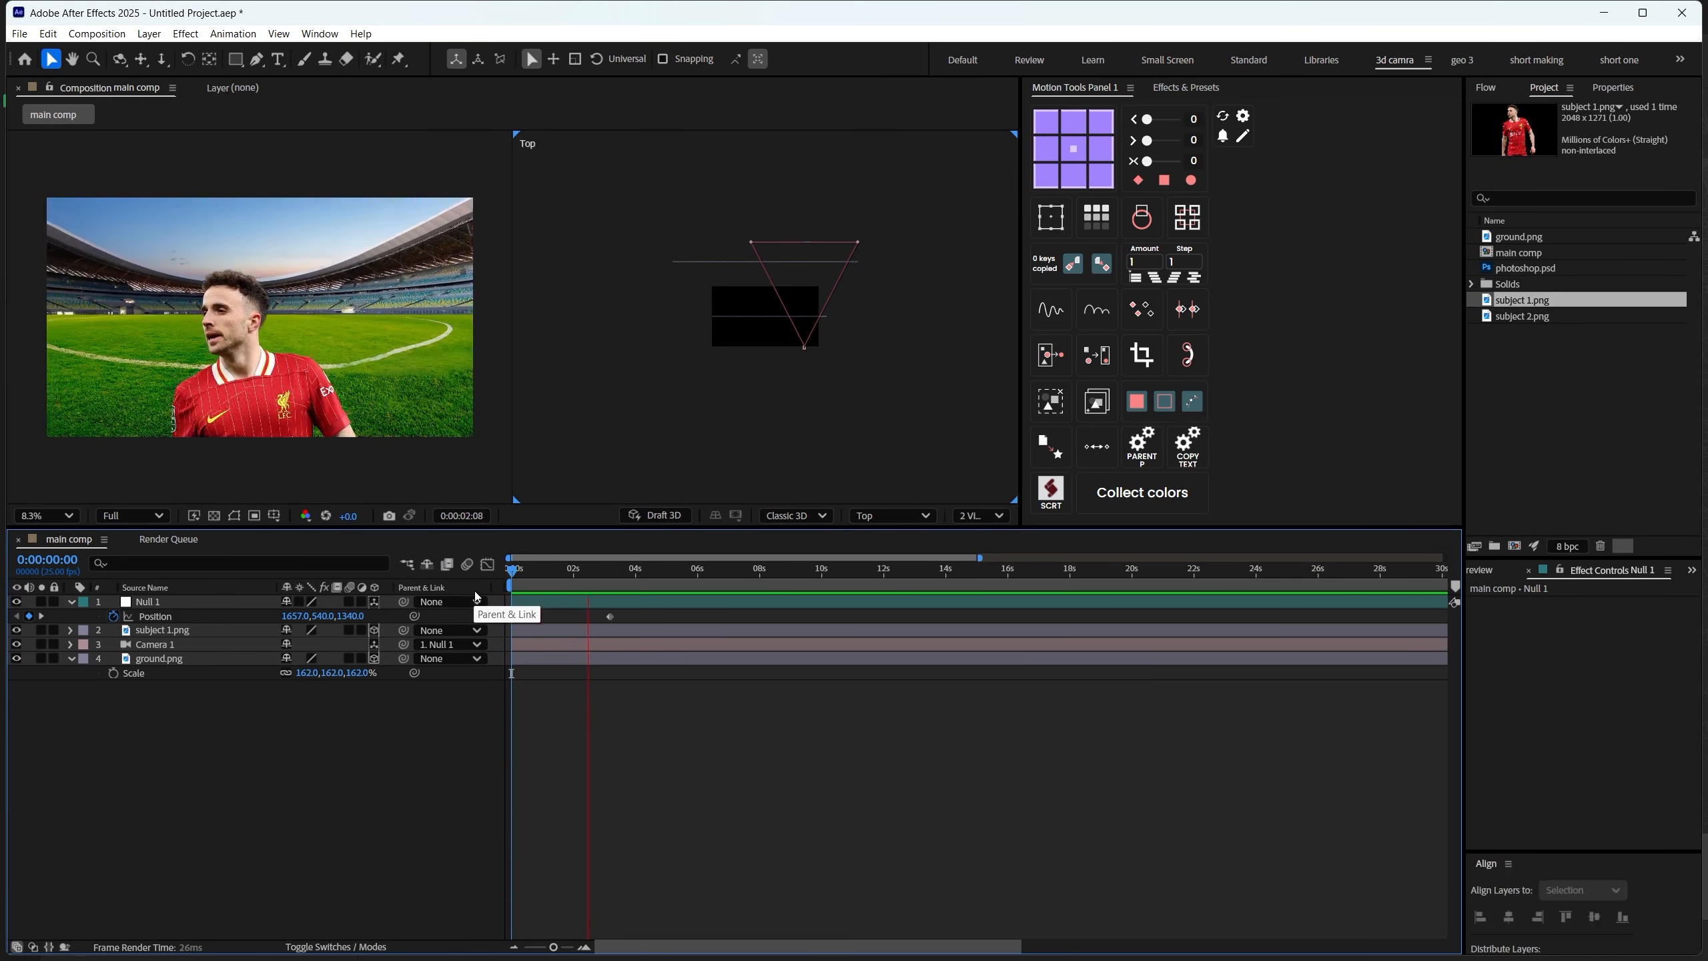
key(space)
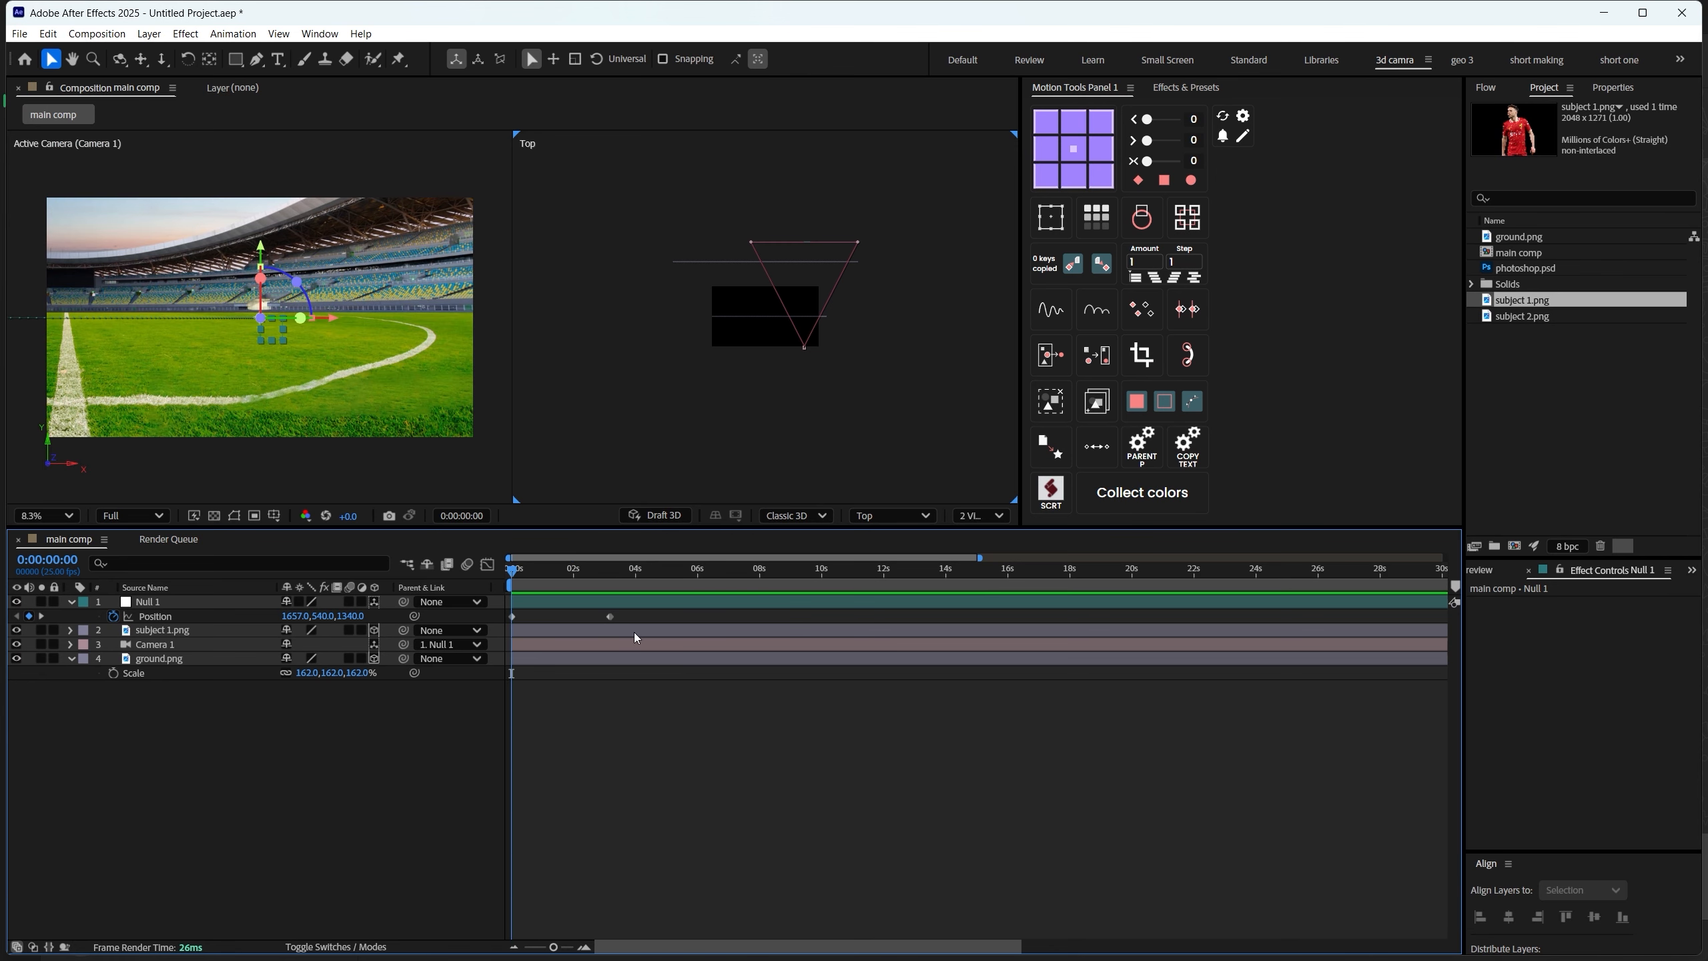
Apply Easy Ease to both of Null 1's position keyframes
click(609, 616)
key(alt+shift+p)
key(F9)
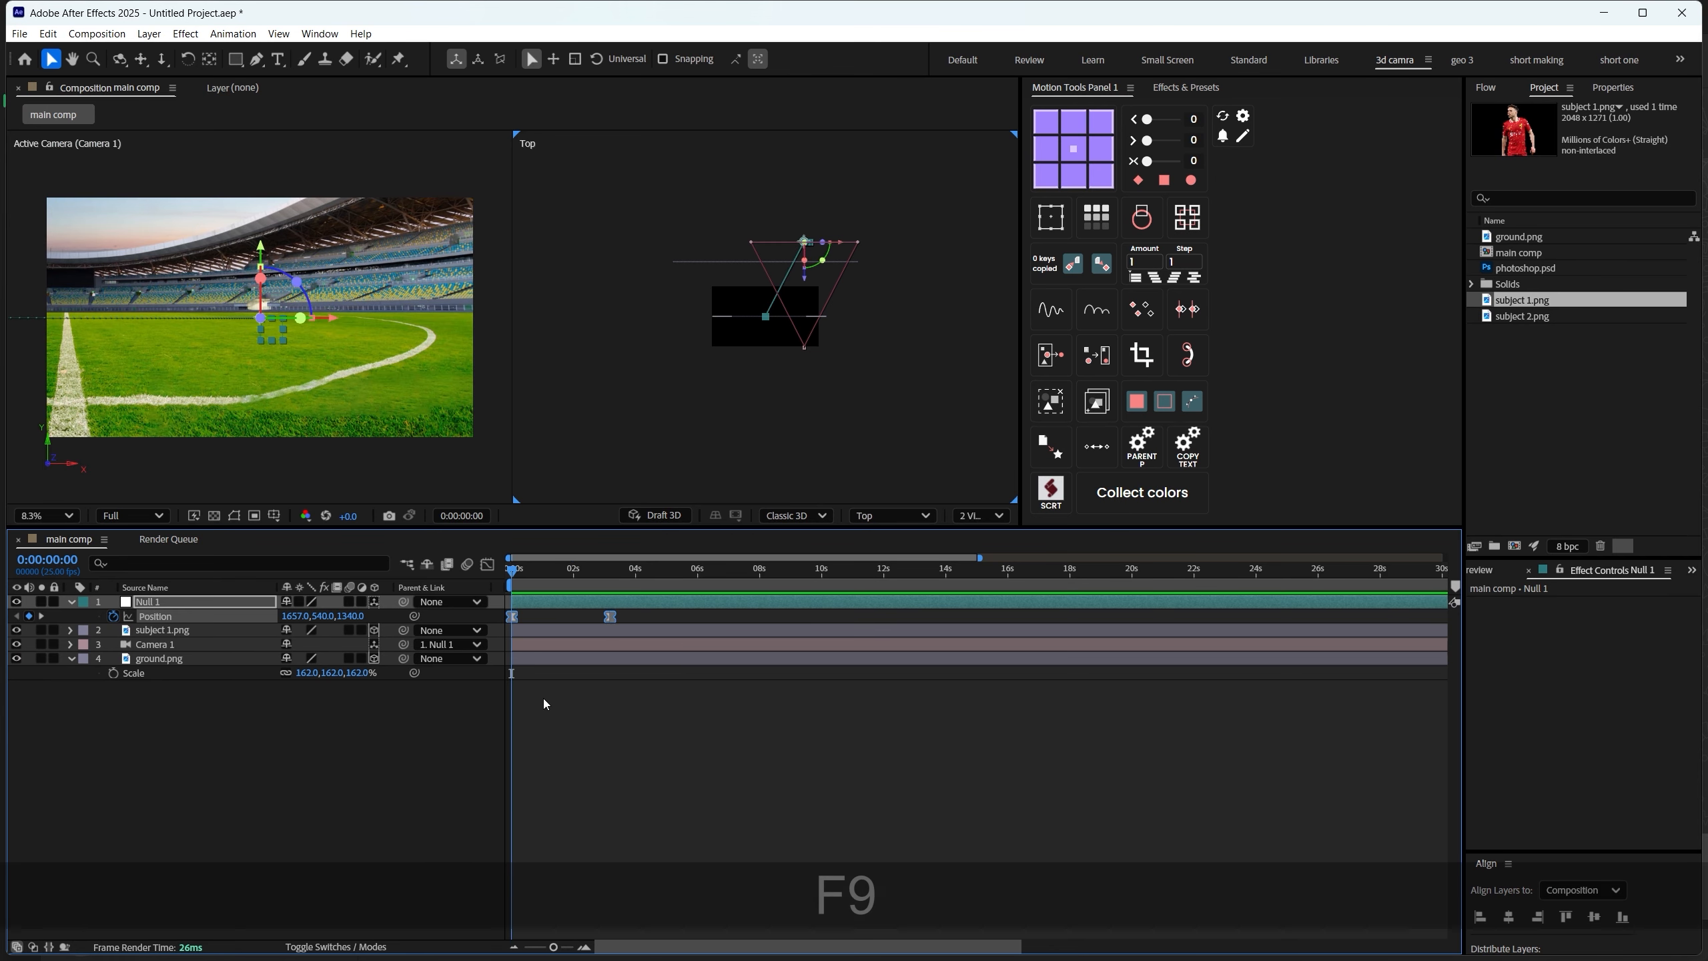
click(564, 732)
Move Null 1's final position keyframe to 3:12 and add another position keyframe at 3:04
click(613, 577)
key(space)
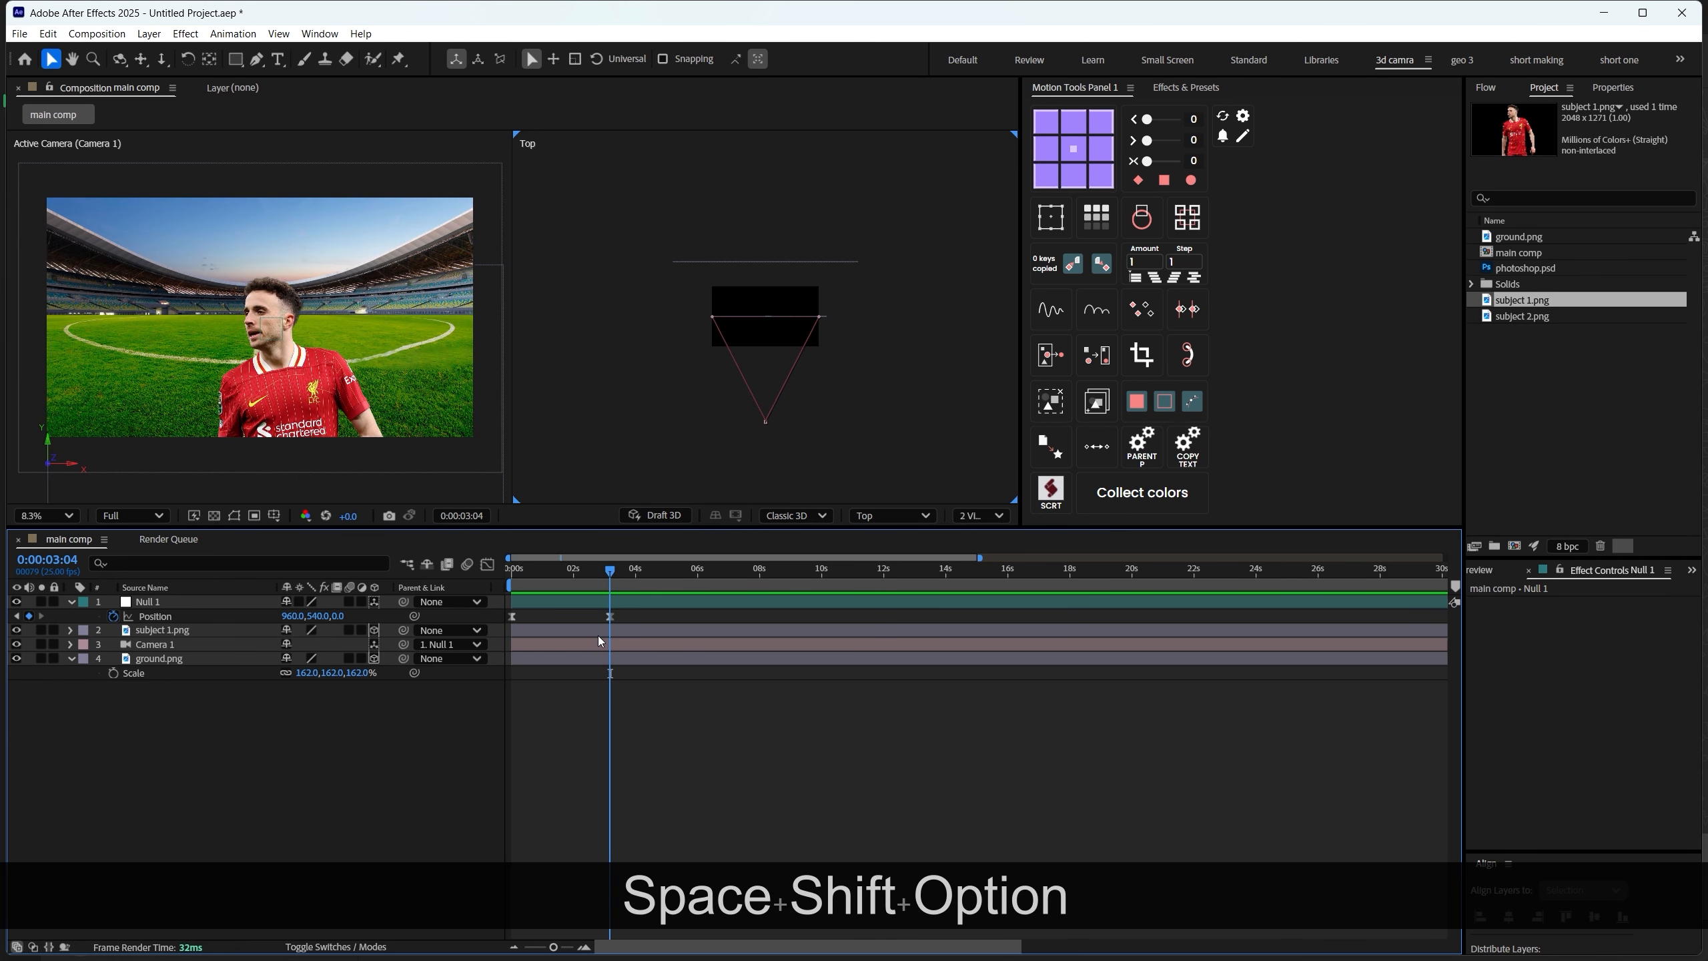
scroll(598, 636, up, 3)
drag(605, 558, 536, 560)
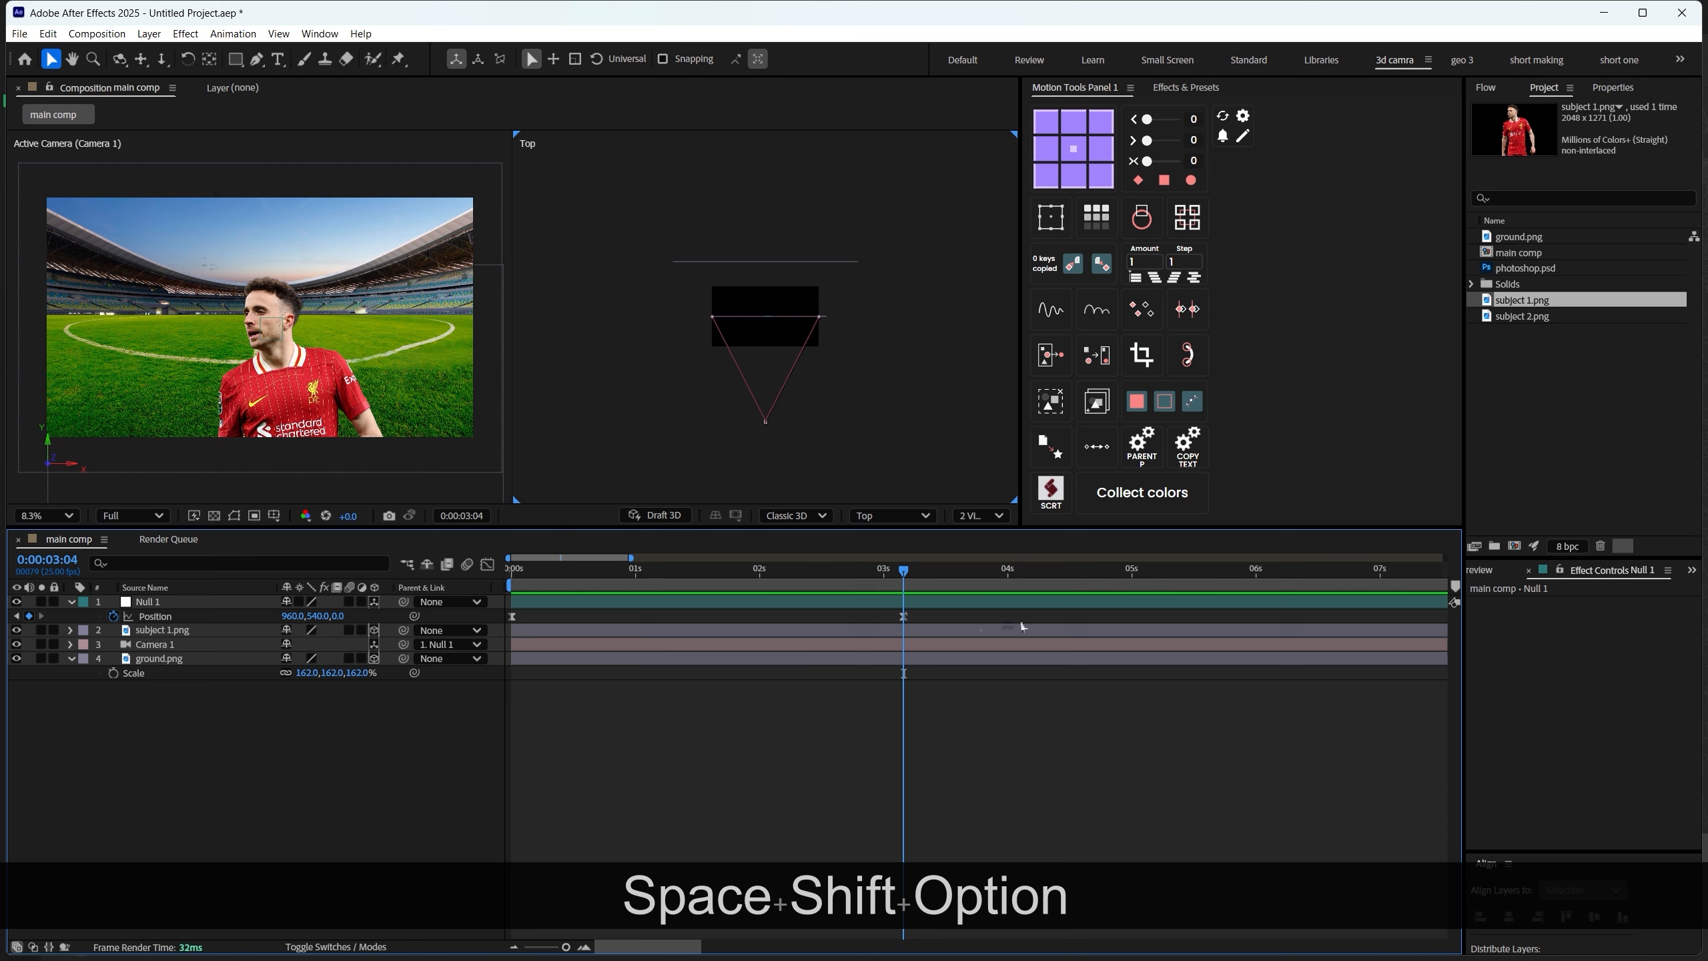
drag(904, 617, 944, 618)
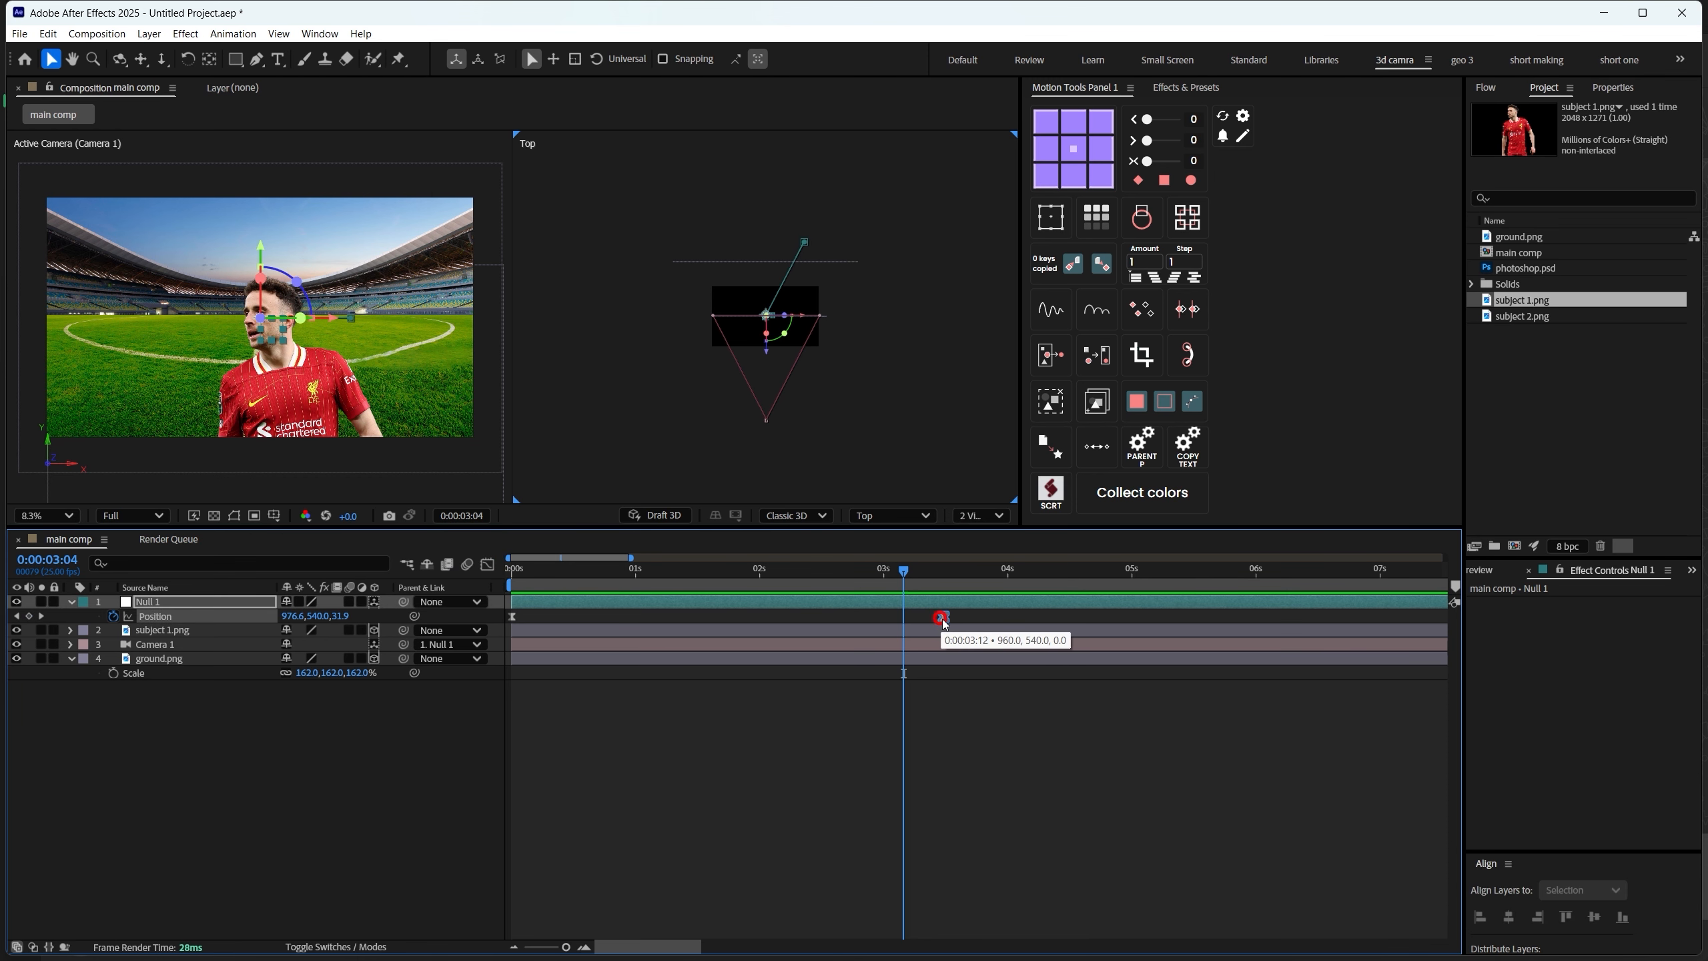
click(28, 616)
click(639, 762)
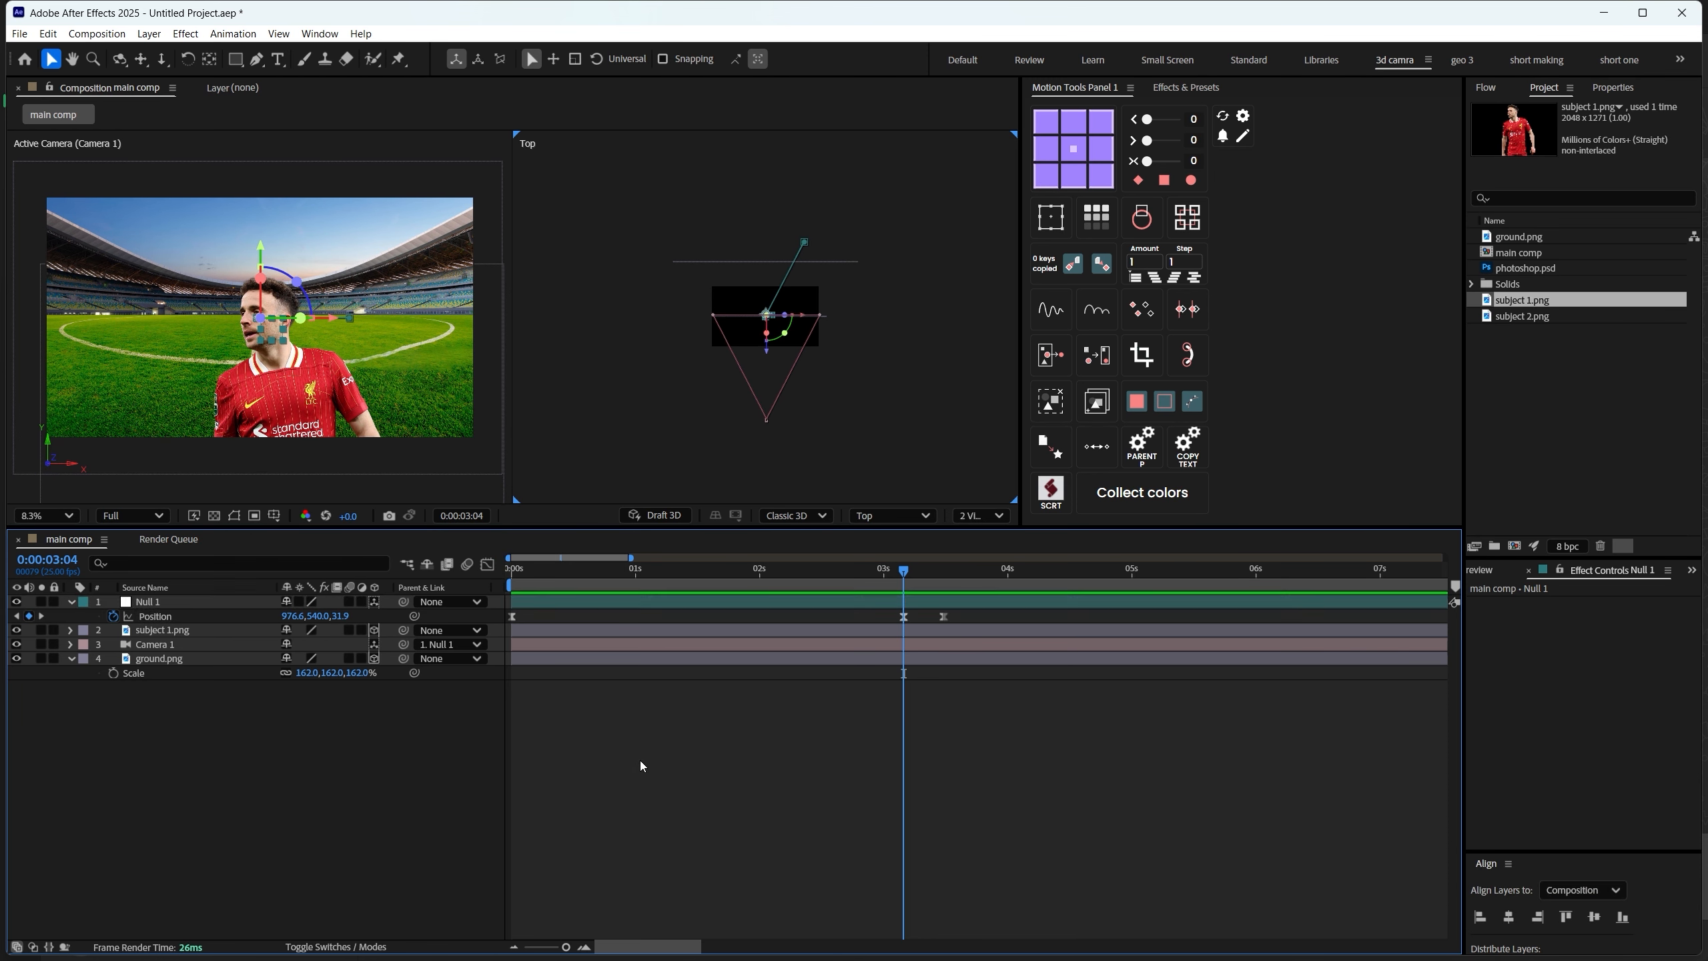
Set the temporal interpolation of Null 1's 3:04 position keyframe to Continuous Bezier
click(903, 617)
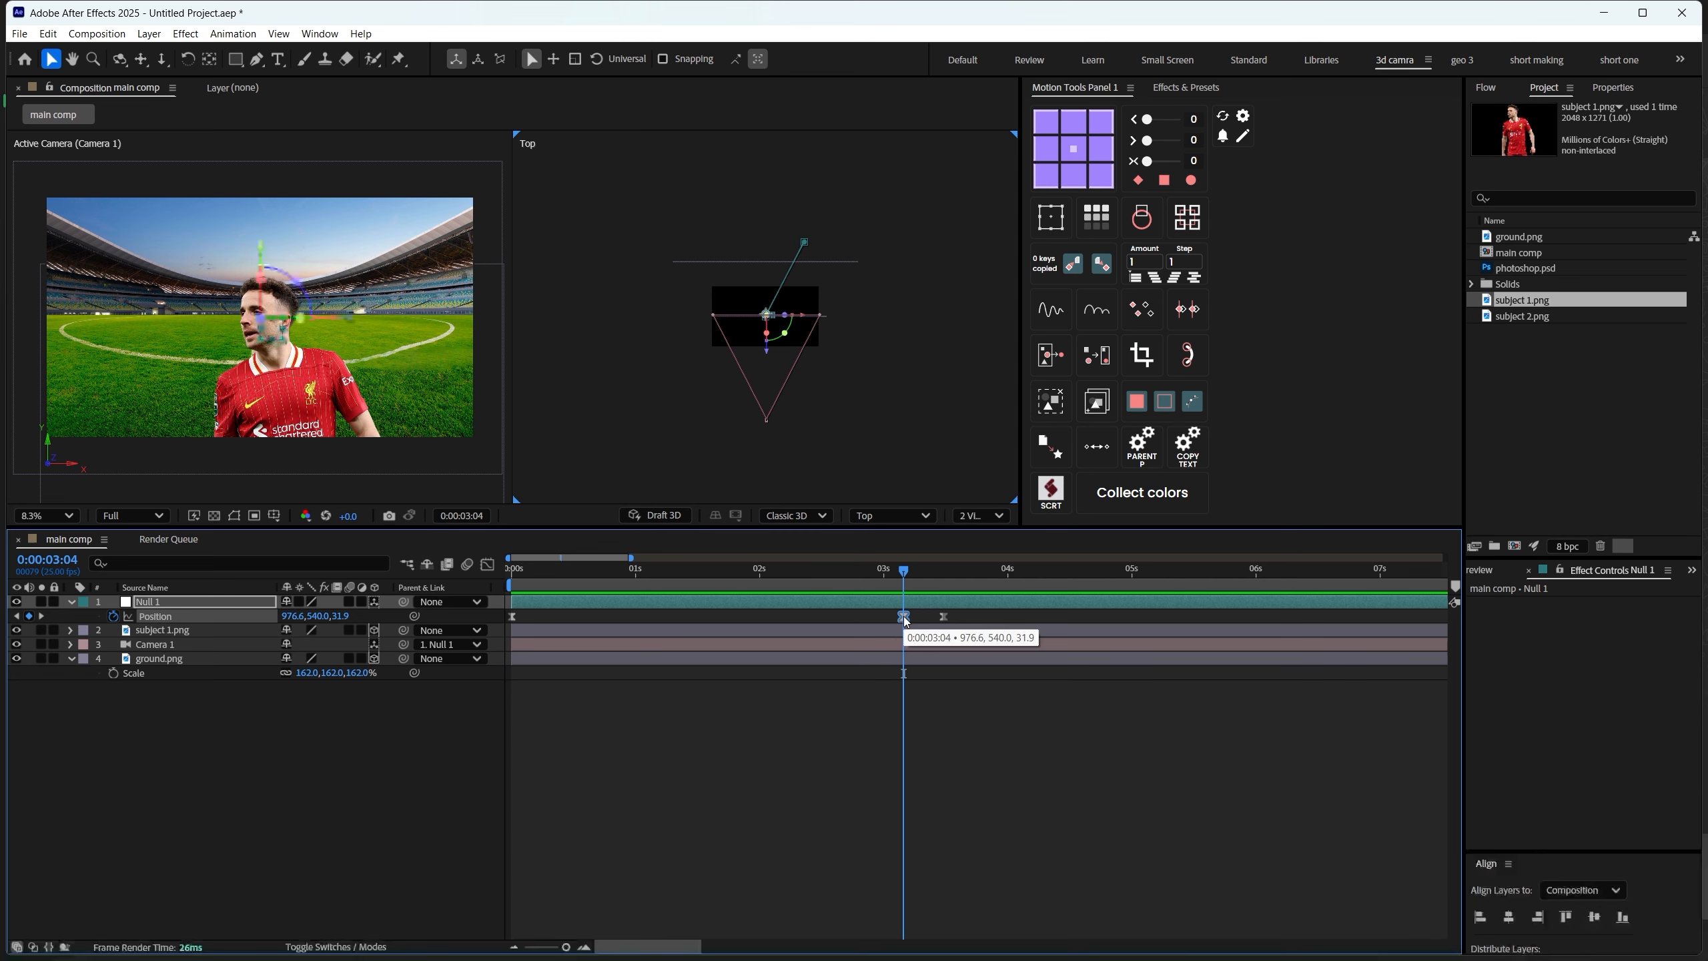
right_click(903, 617)
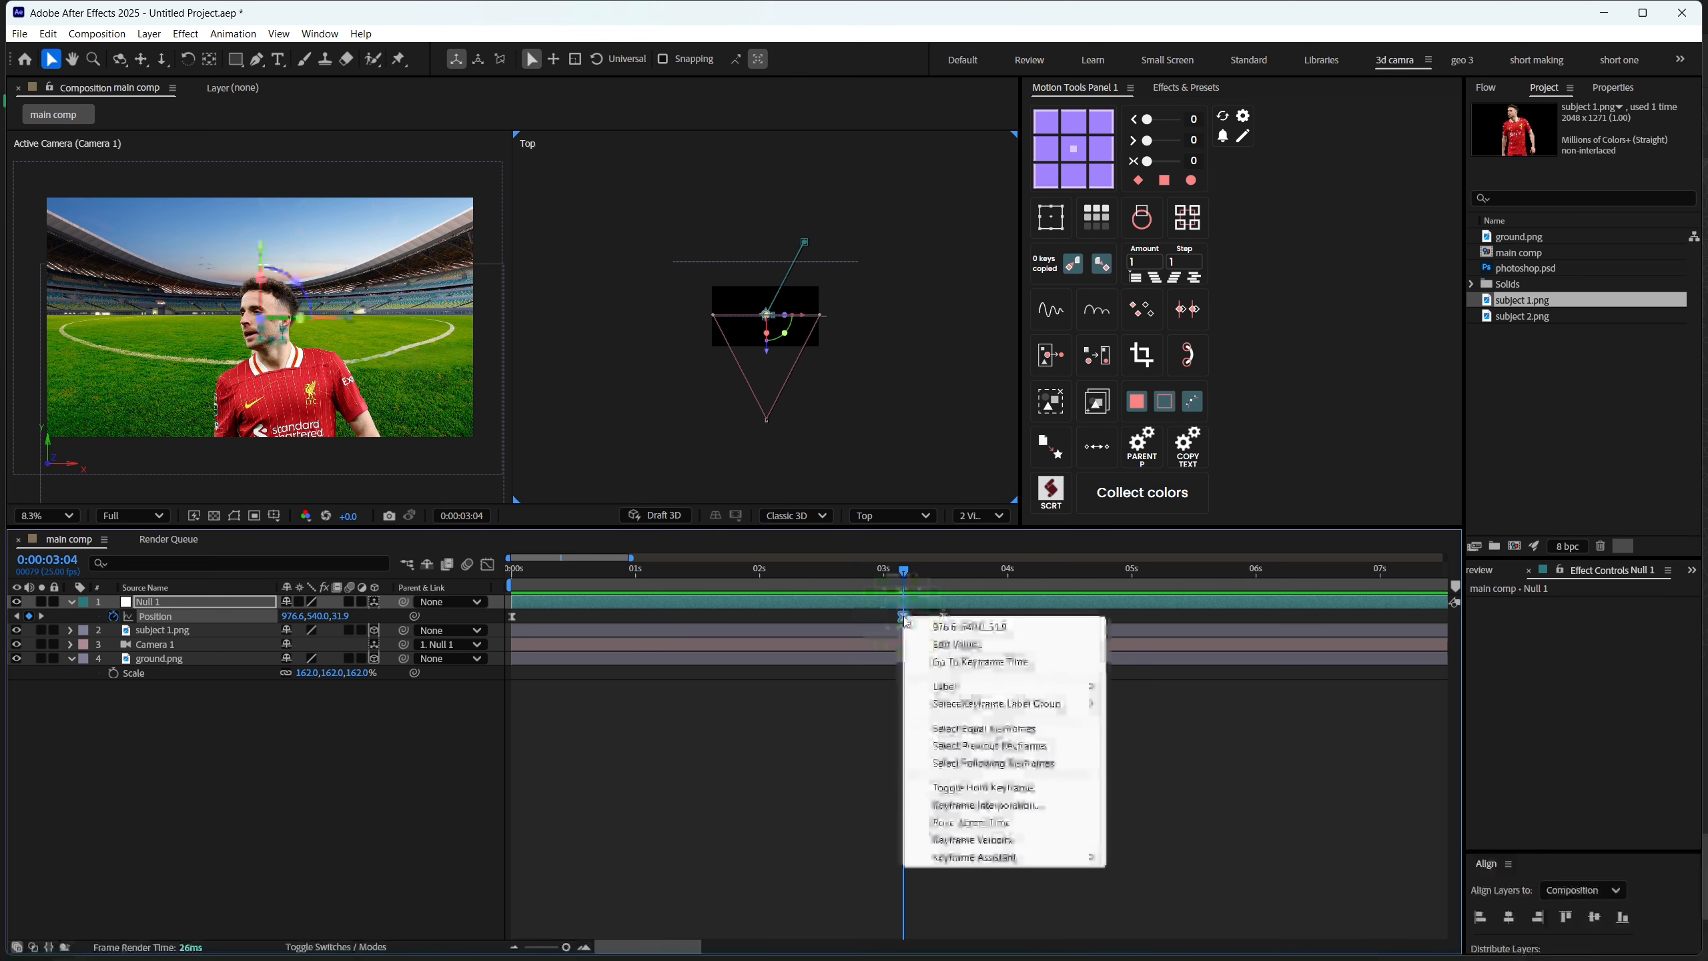
click(970, 805)
click(881, 410)
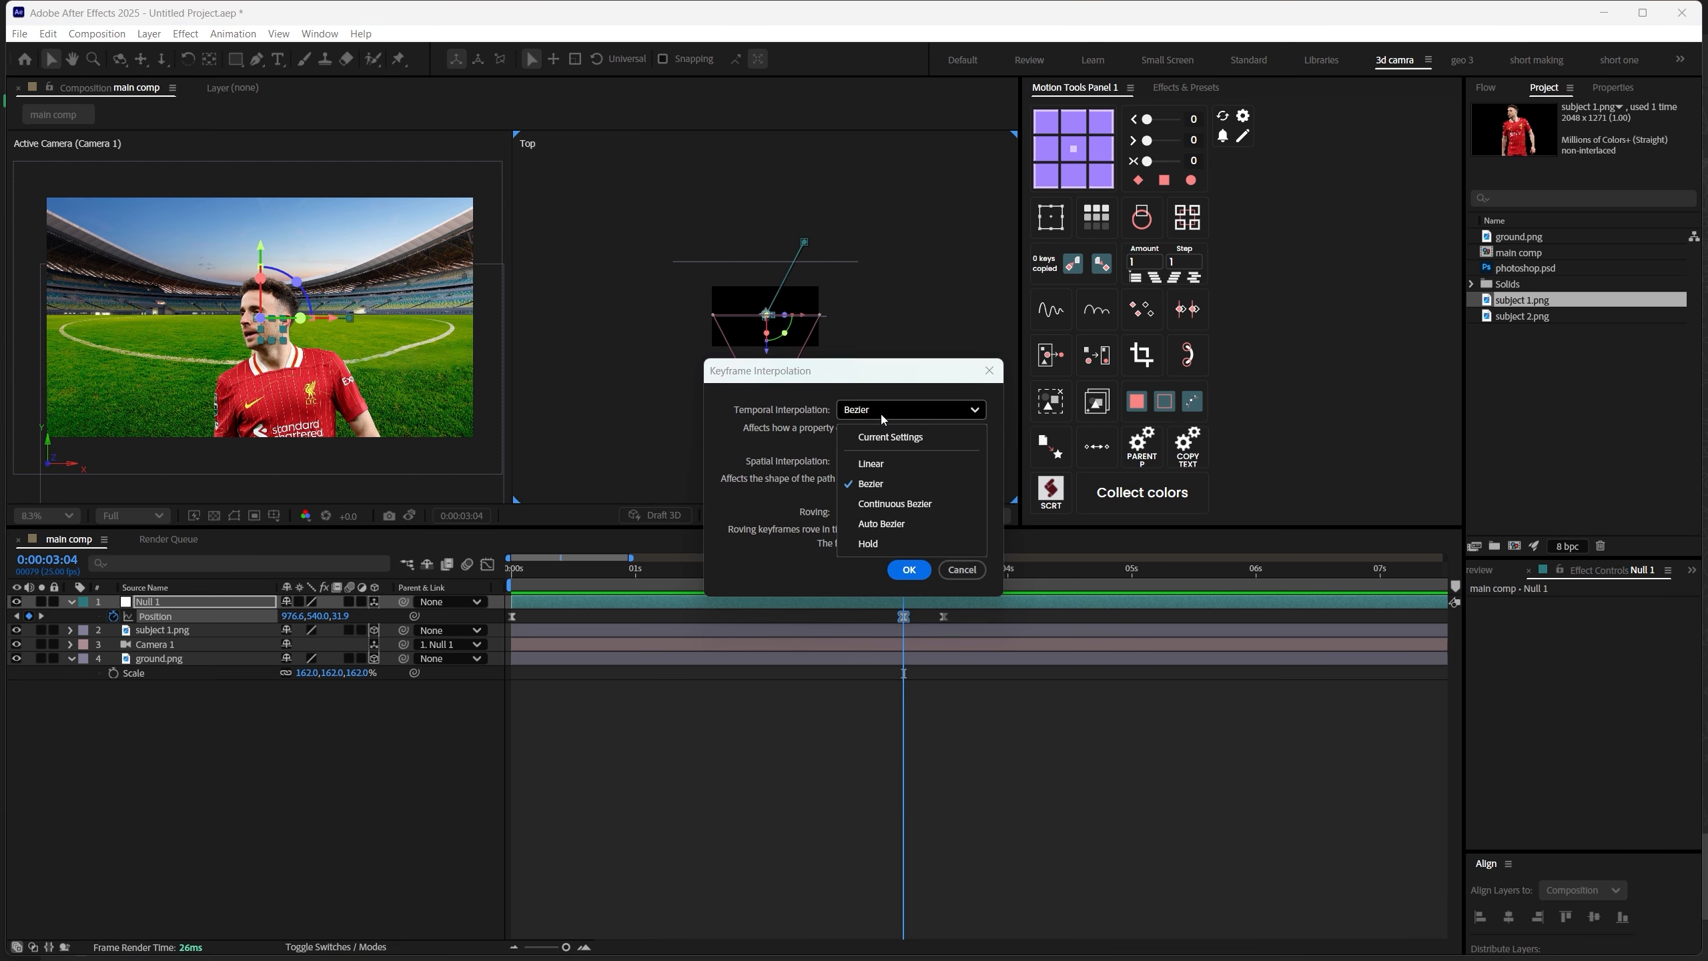
click(876, 504)
click(908, 569)
click(695, 784)
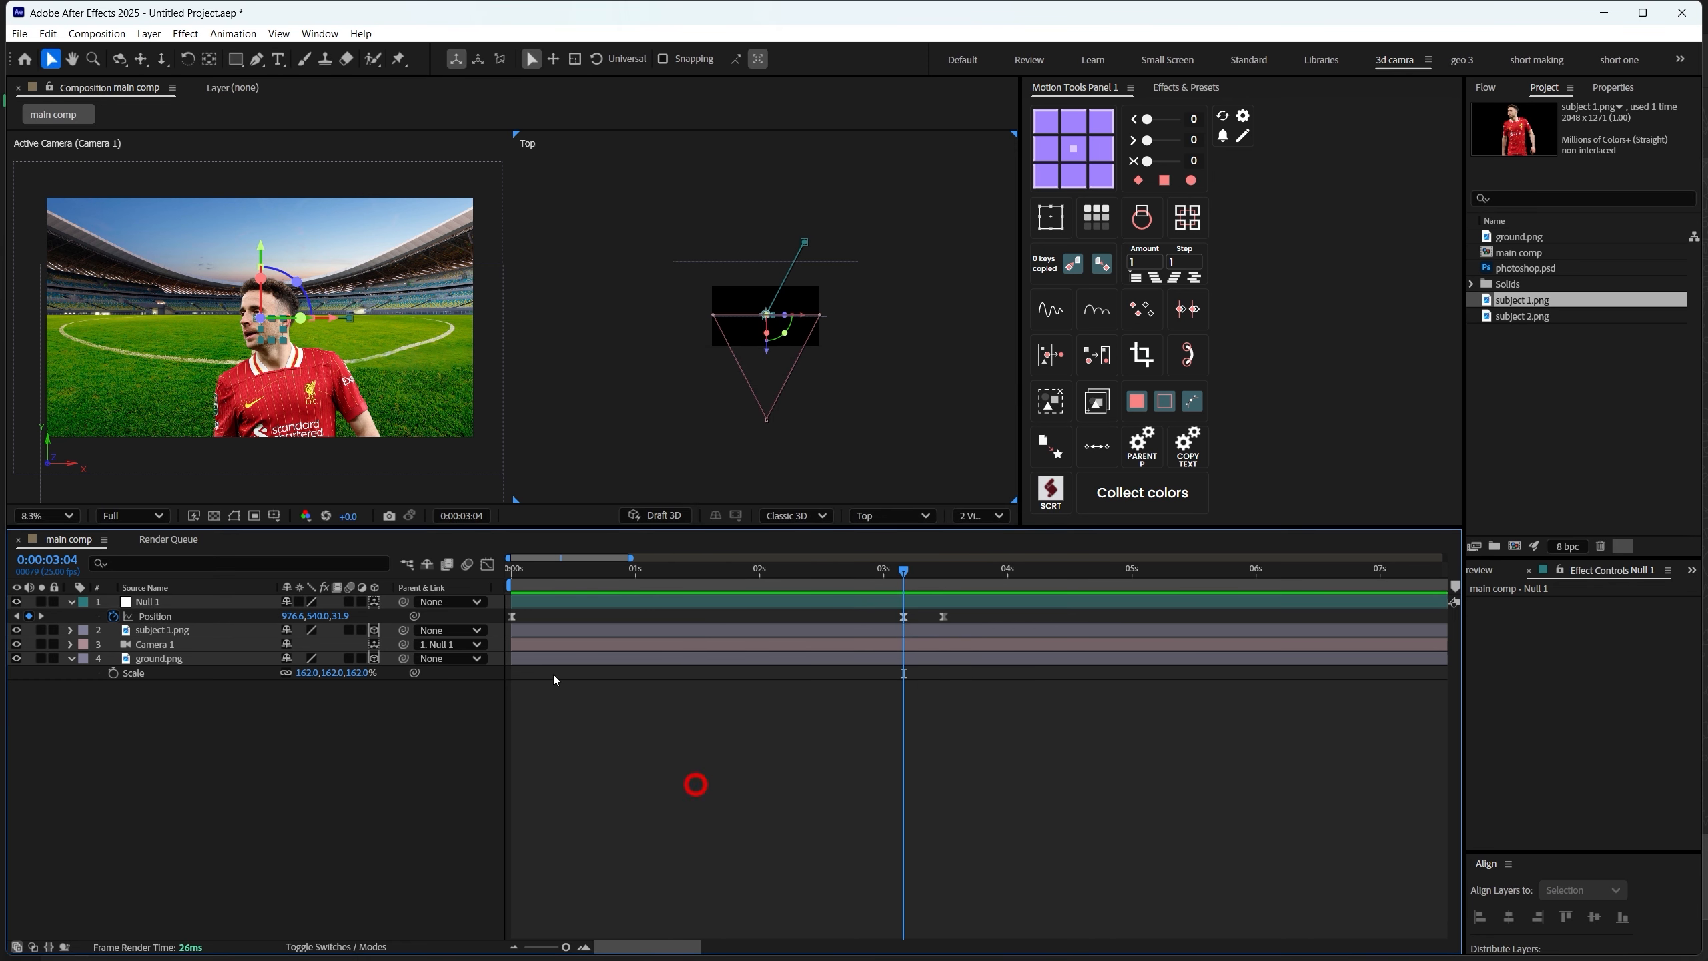
Reshape Null 1's position speed graph into an early peak by lengthening the middle keyframe's incoming handle and the first keyframe's outgoing handle
drag(973, 622, 501, 629)
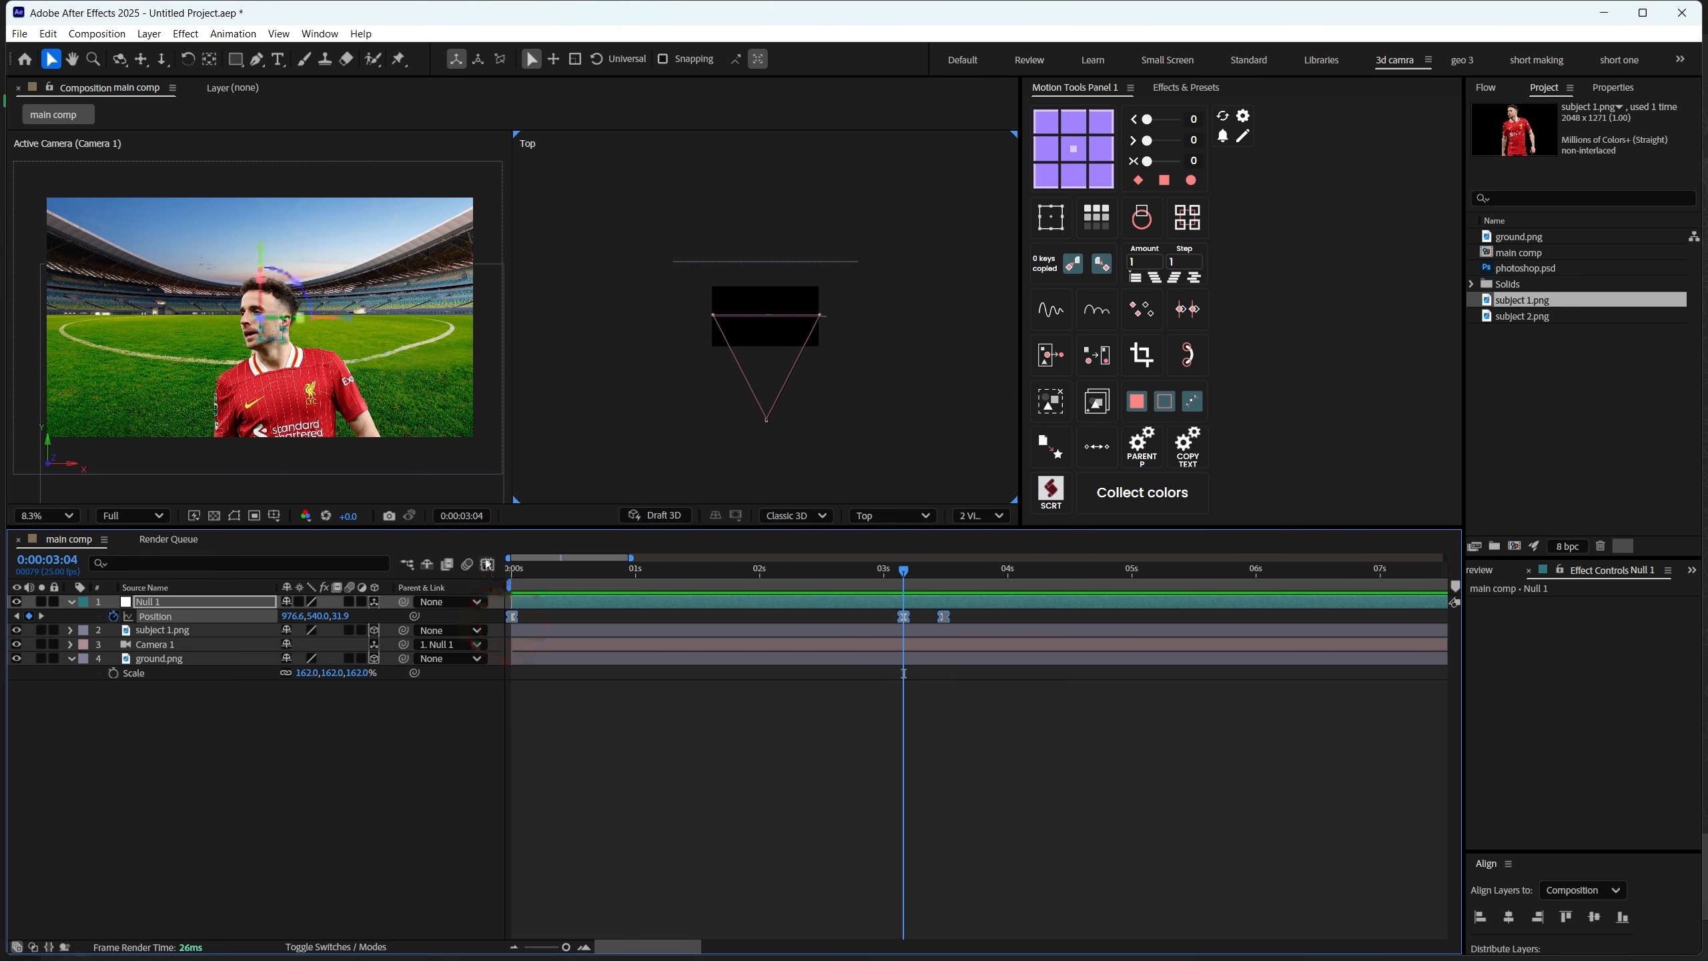
click(487, 564)
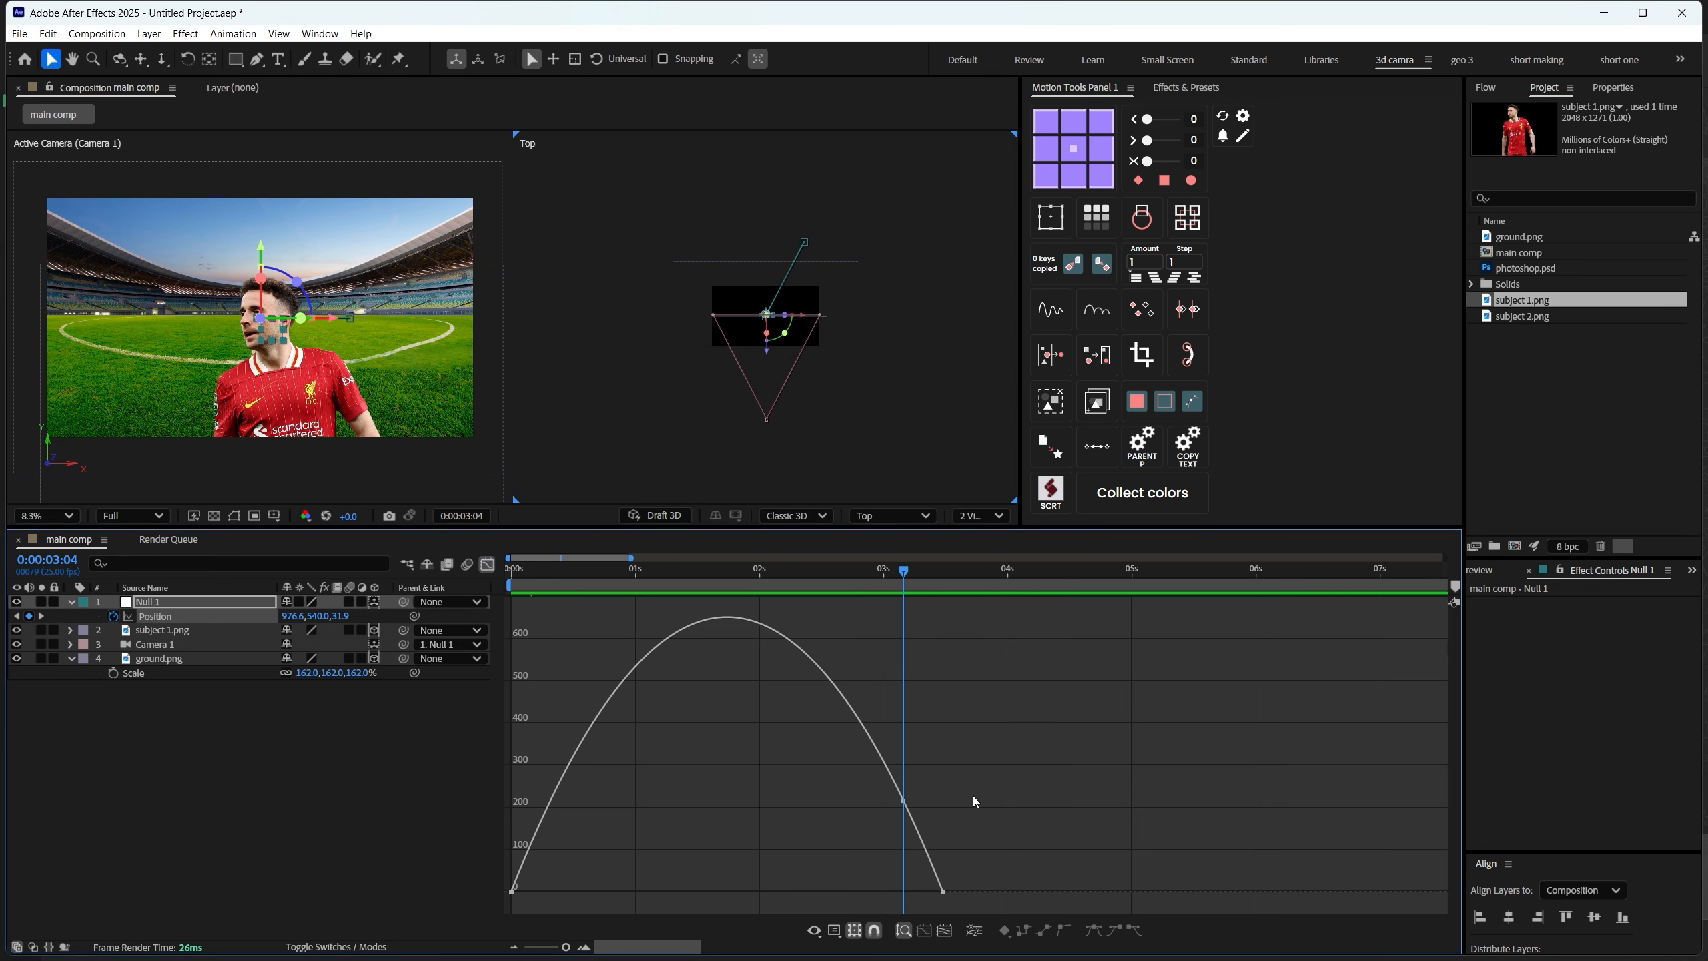
click(1015, 825)
double_click(916, 815)
drag(838, 800, 780, 802)
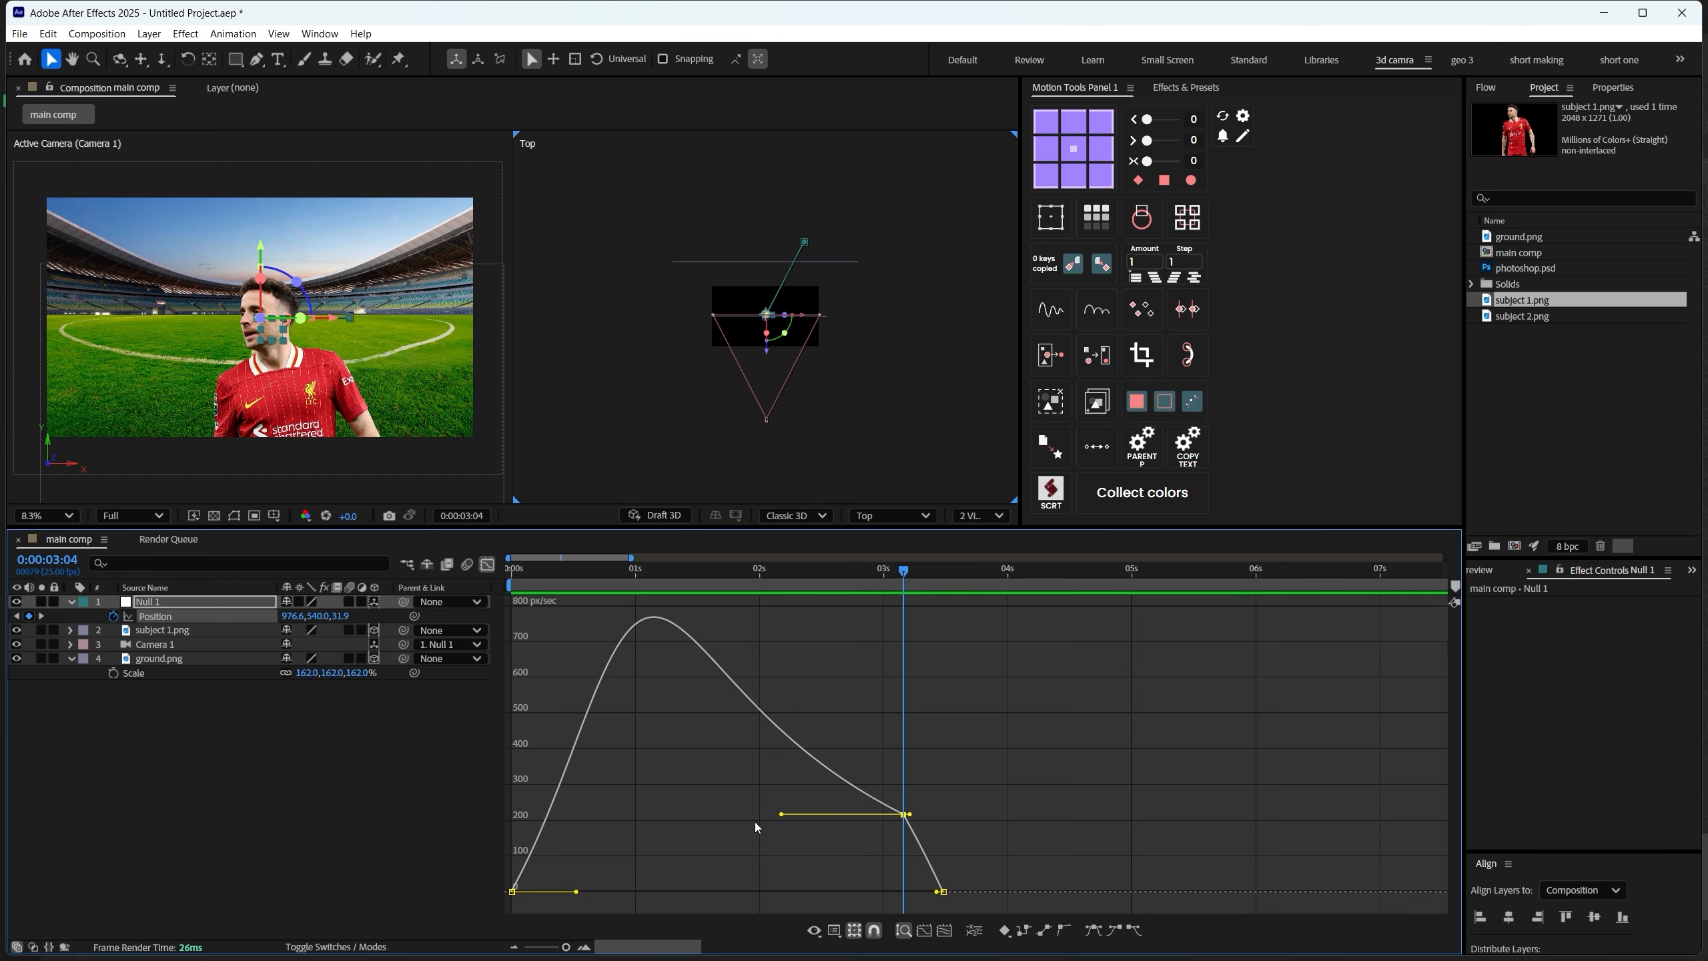
drag(575, 893, 631, 898)
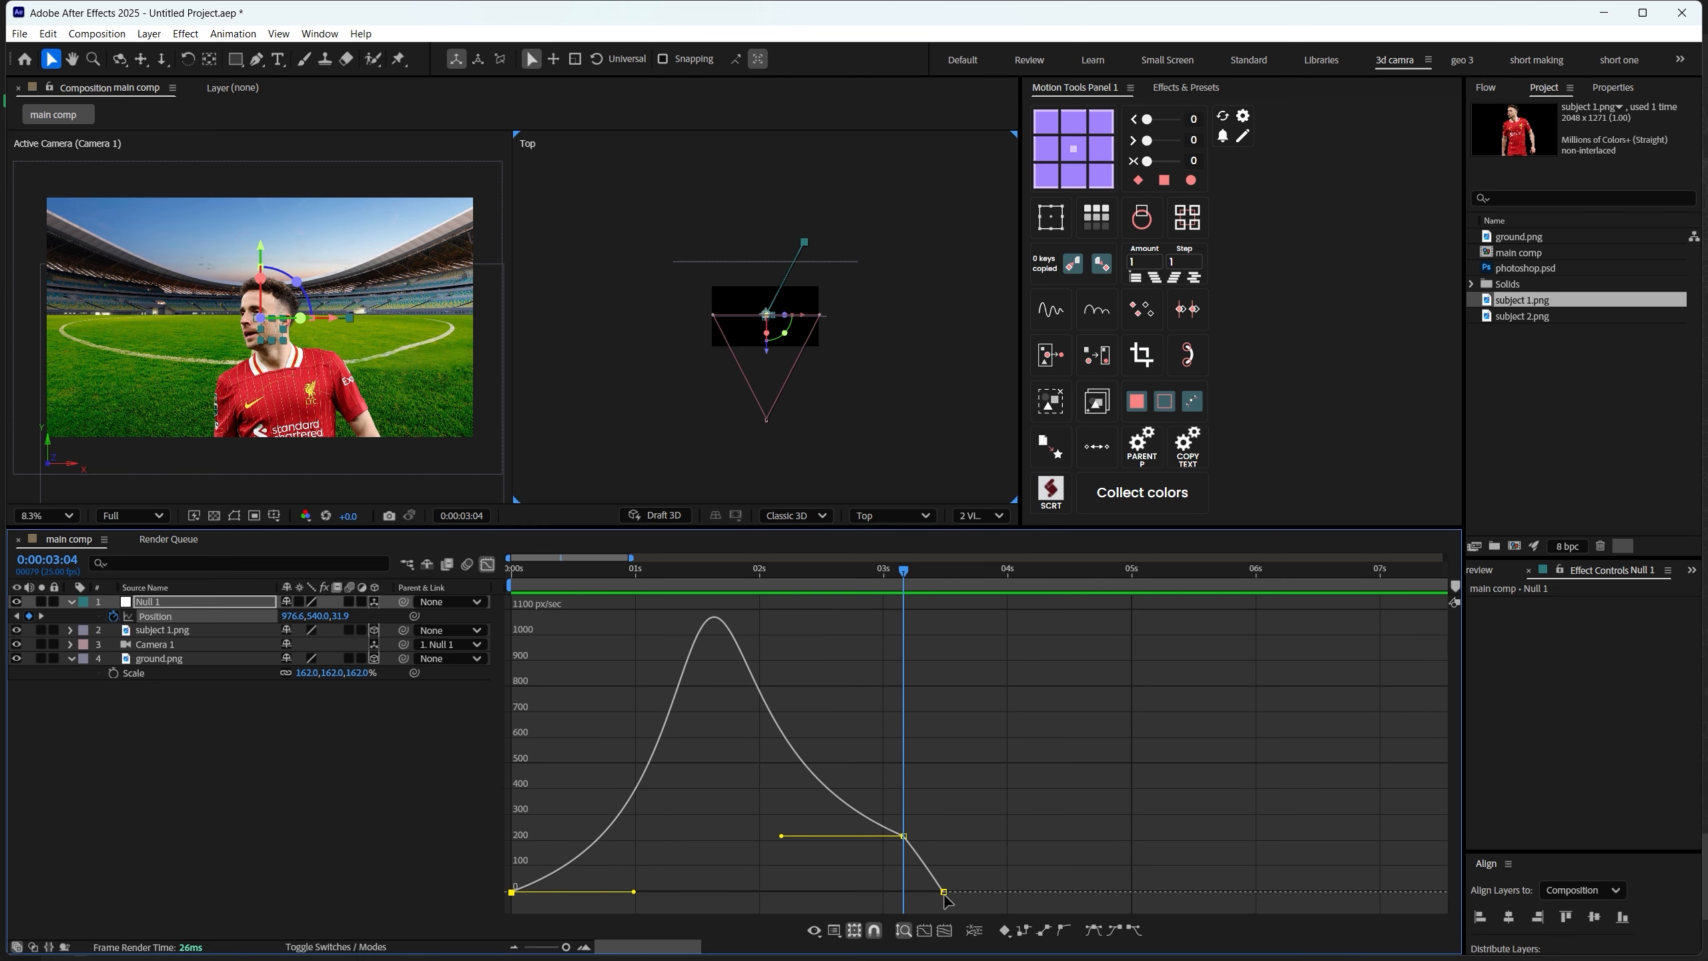
Smooth the end of Null 1's speed curve, with the middle keyframe at 3:02 near 121 px/sec and the last keyframe at about 3:17
mouse_move(903, 836)
mouse_down()
mouse_move(904, 886)
mouse_move(902, 852)
mouse_up()
scroll(915, 879, up, 5)
scroll(1001, 808, down, 2)
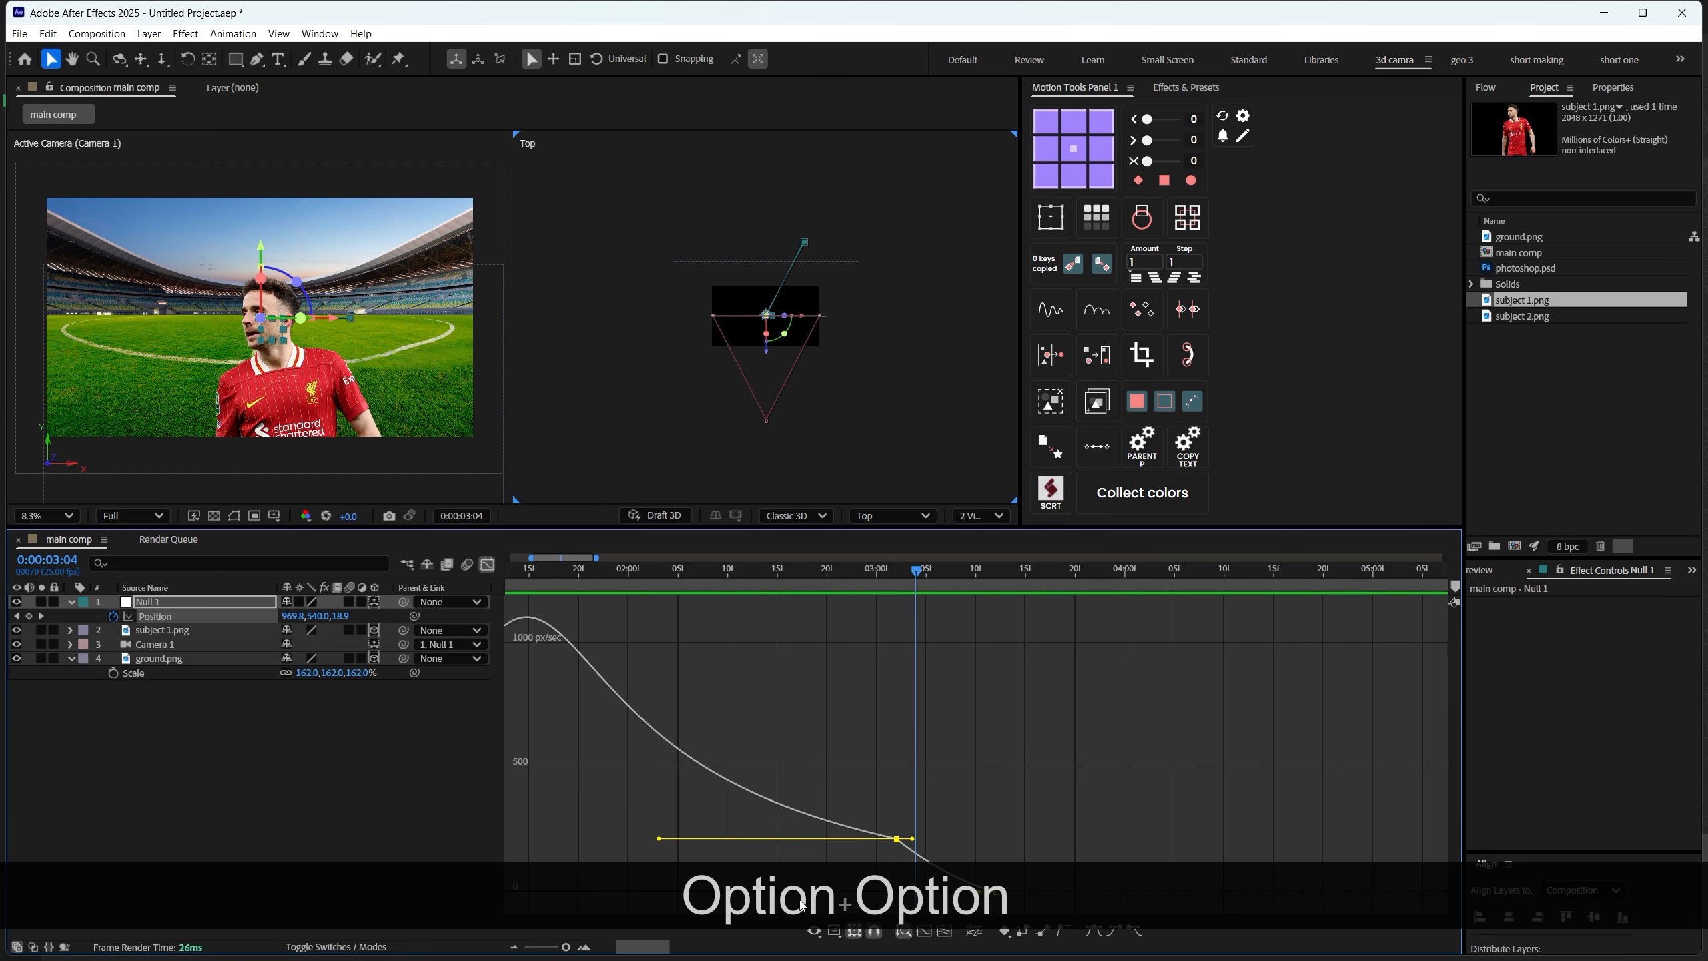
drag(998, 893, 1045, 890)
drag(899, 841, 897, 863)
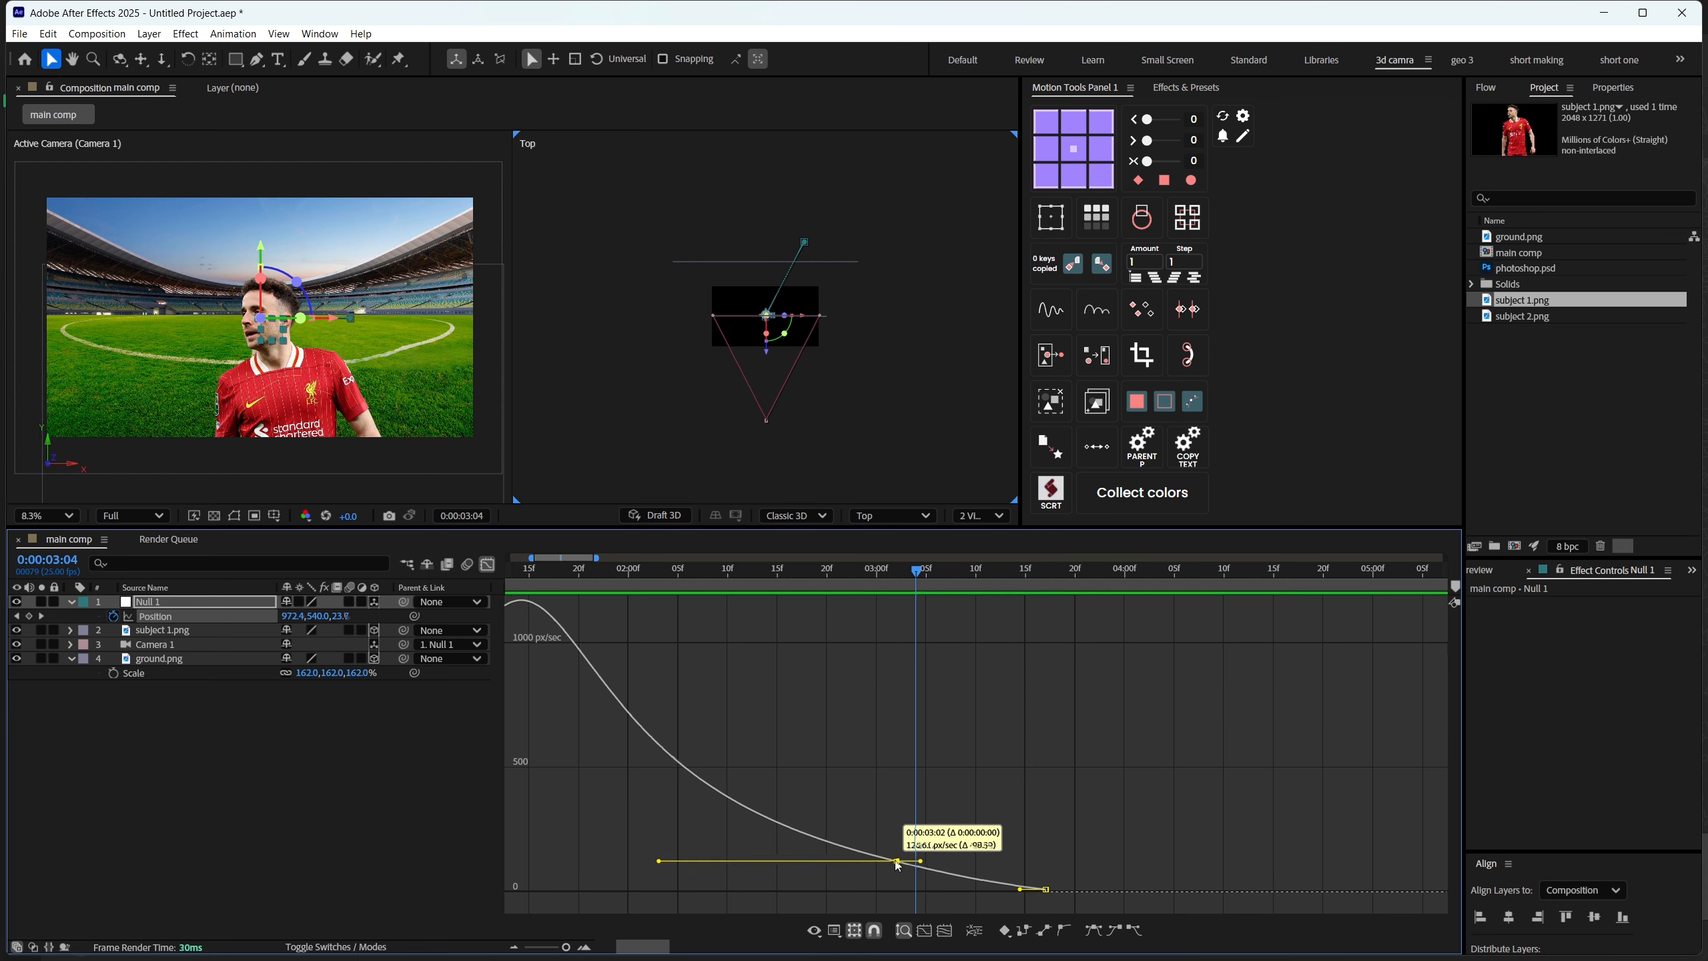
click(941, 843)
scroll(737, 710, down, 5)
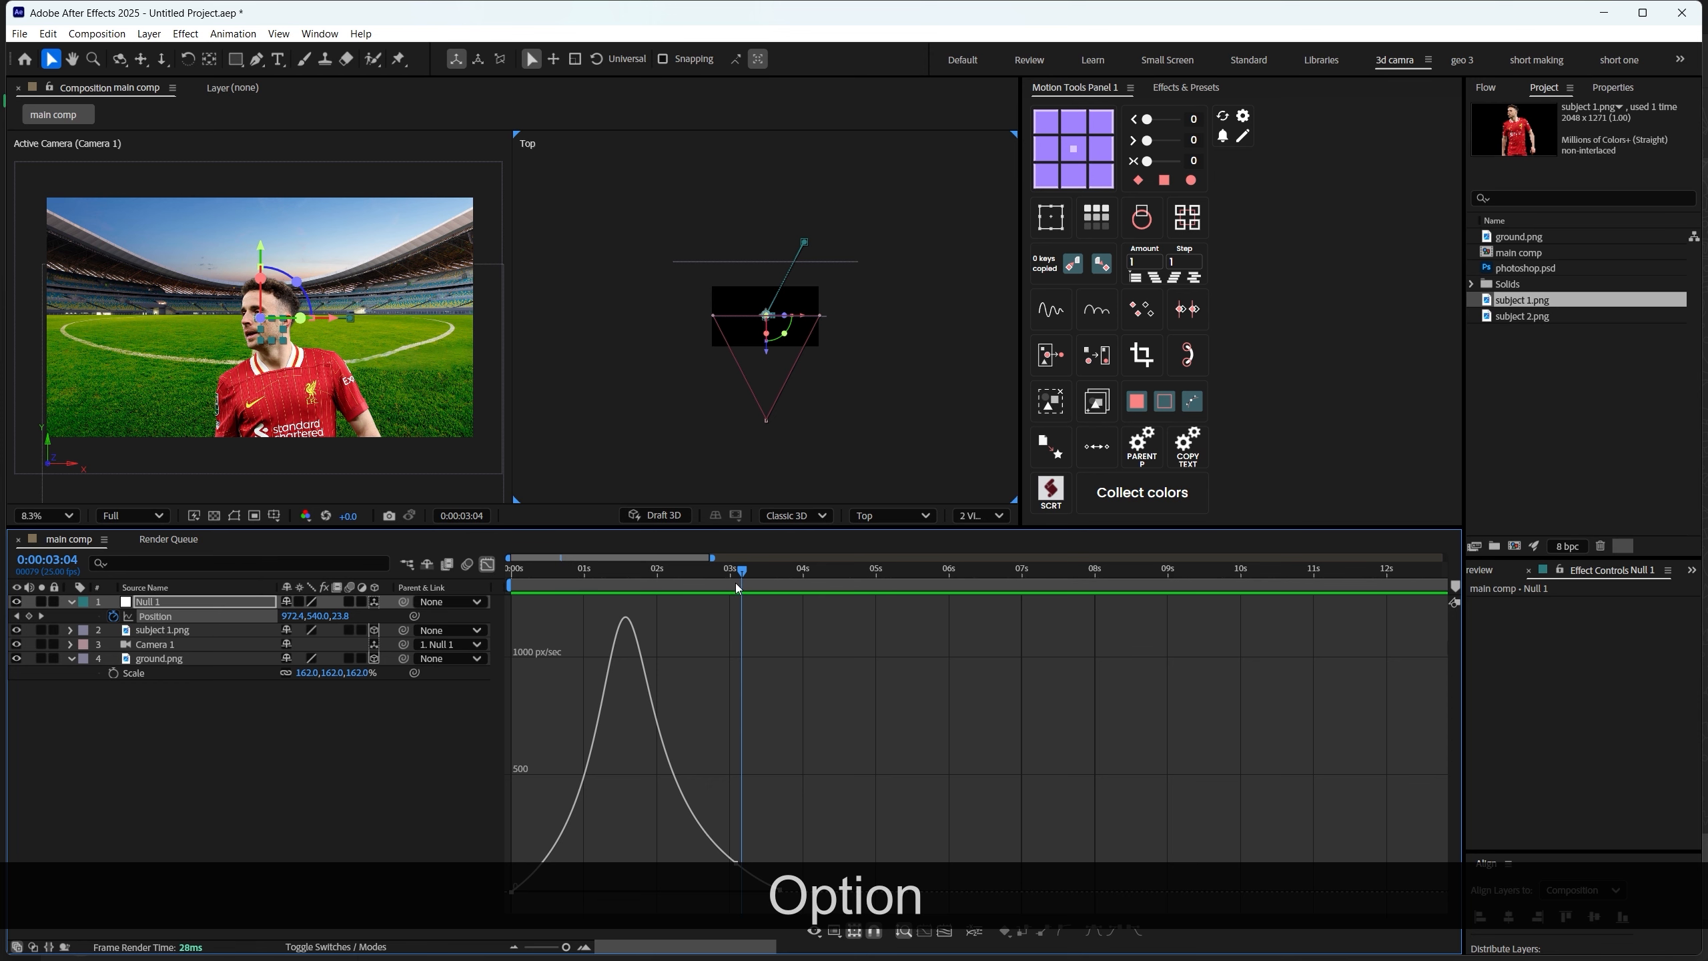
Close the graph editor and preview the eased camera move from 0 seconds
drag(732, 573, 512, 574)
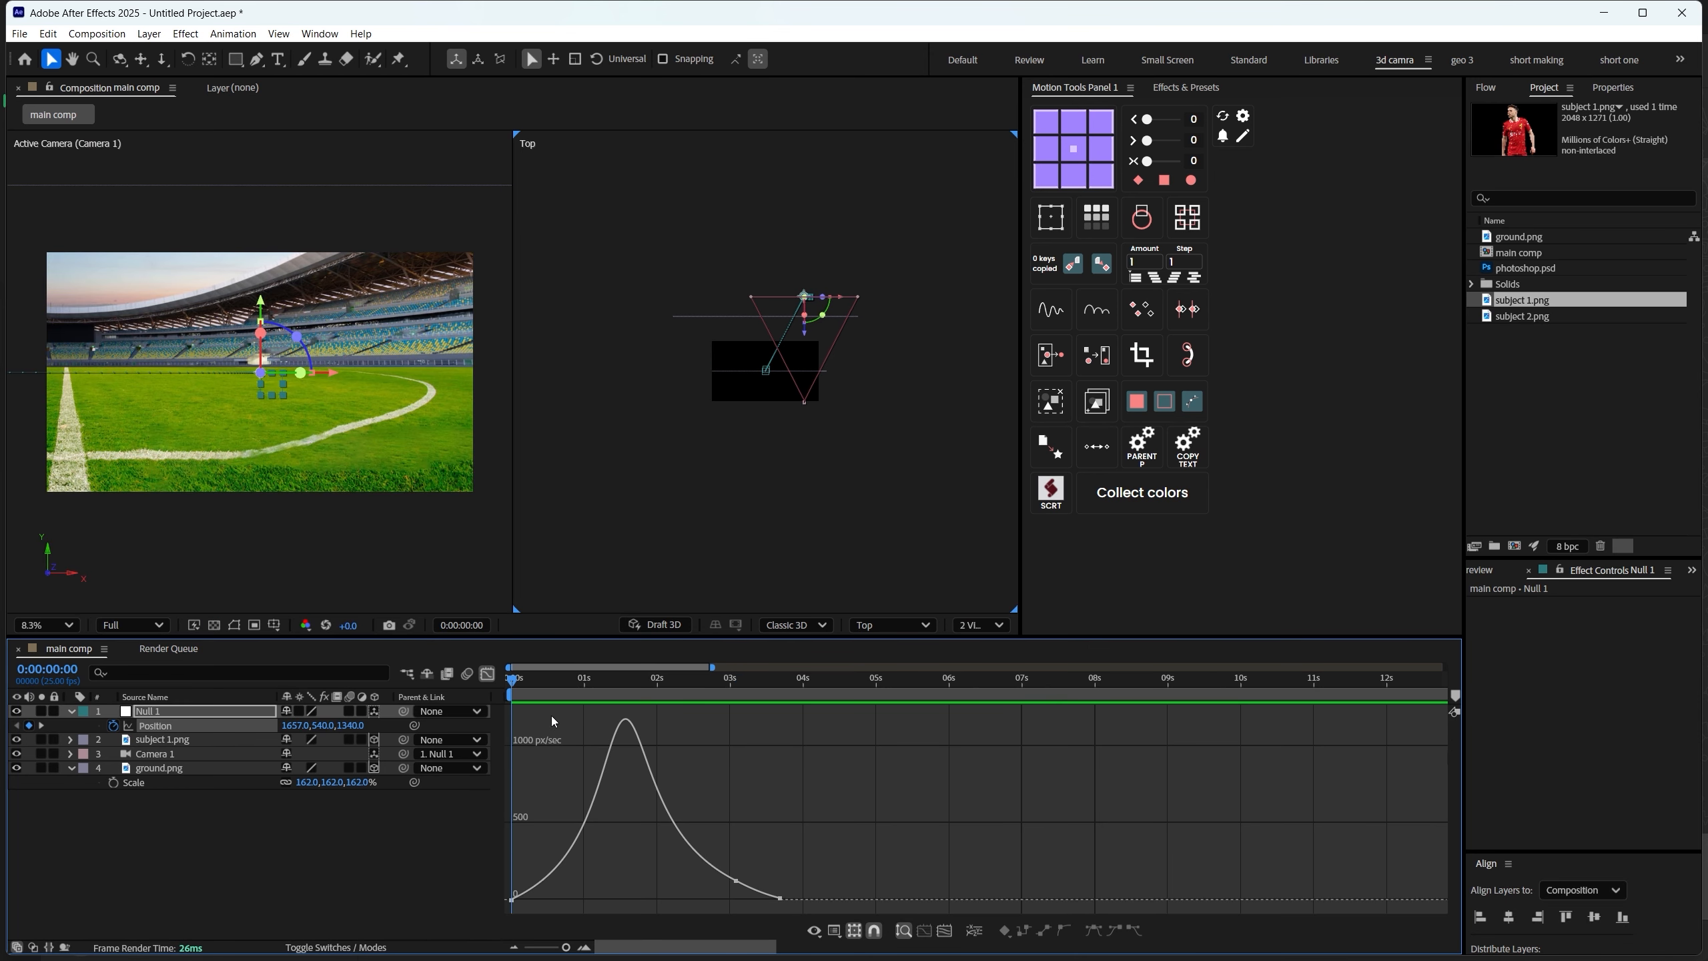
click(487, 672)
key(space)
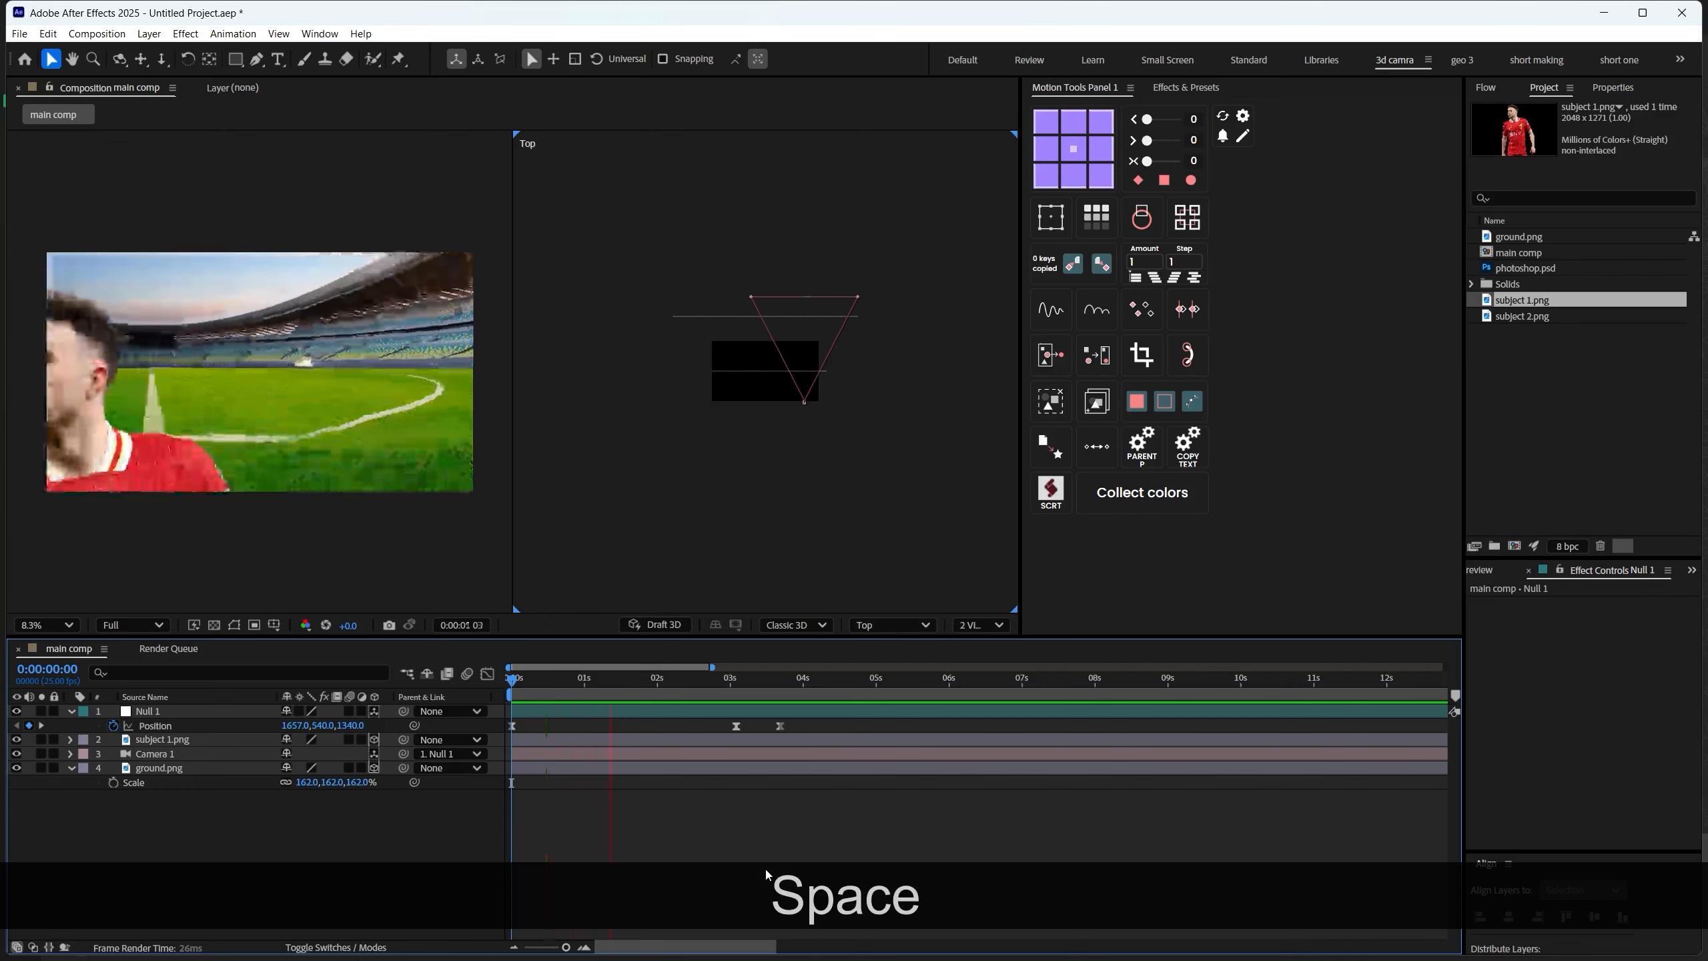
key(space)
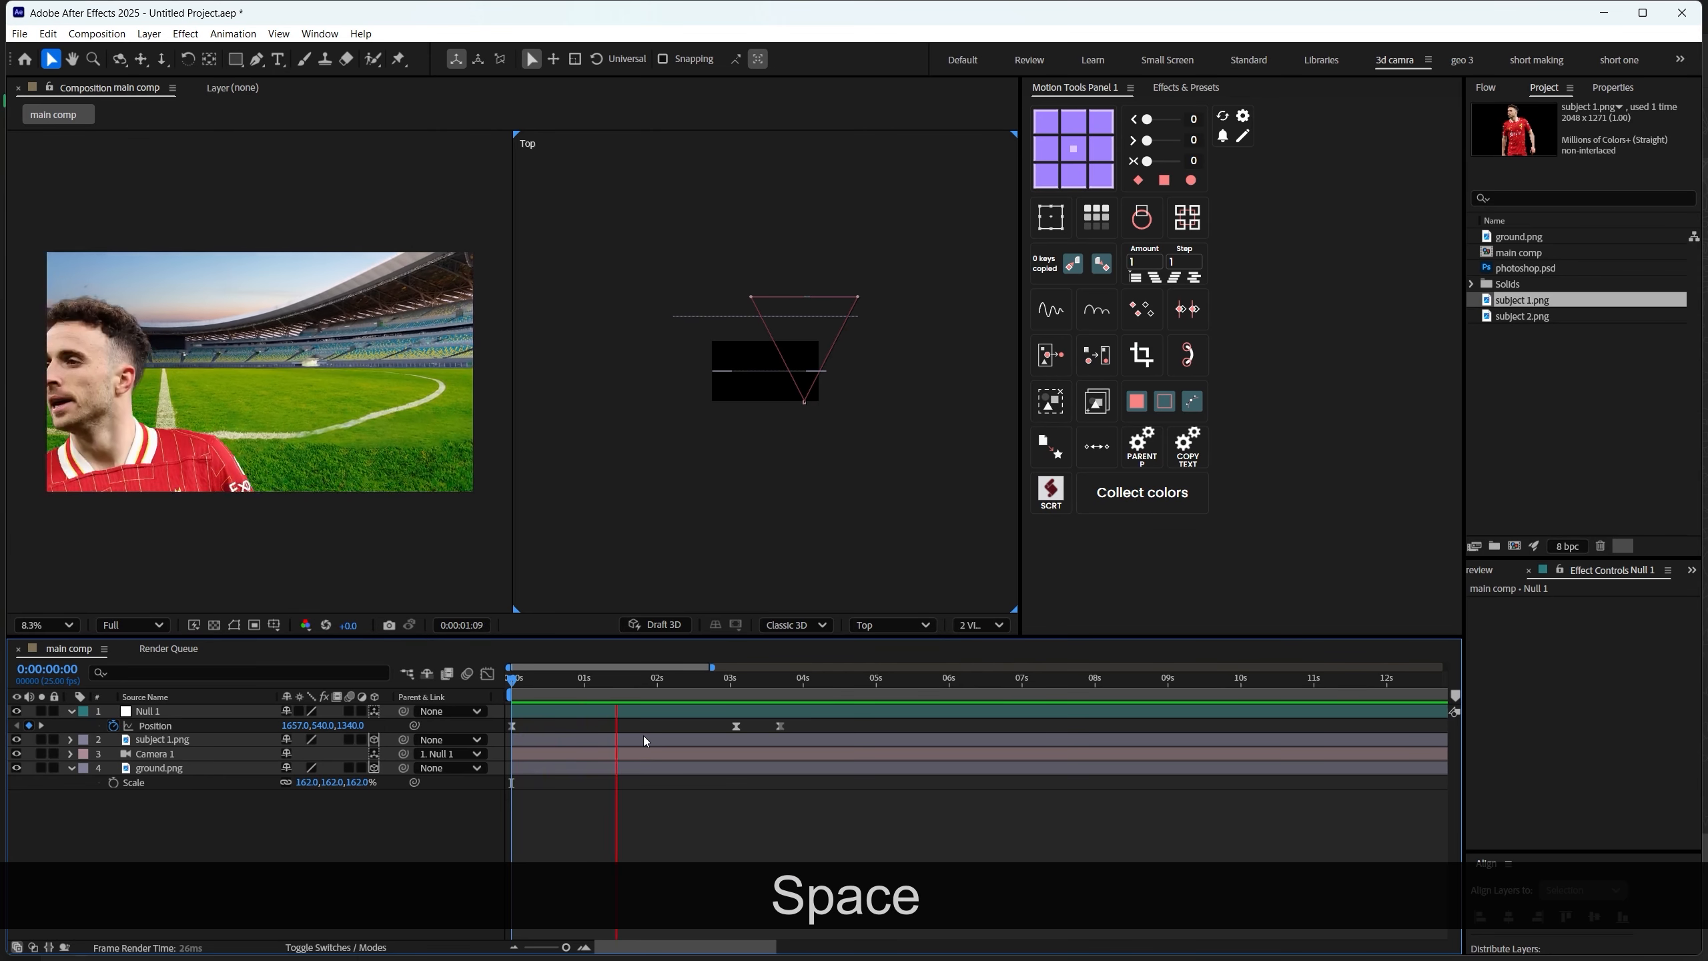
Duplicate Null 1 with the time at 3:02 and remove all position keyframes from the duplicate
ctrl+shift+click(640, 709)
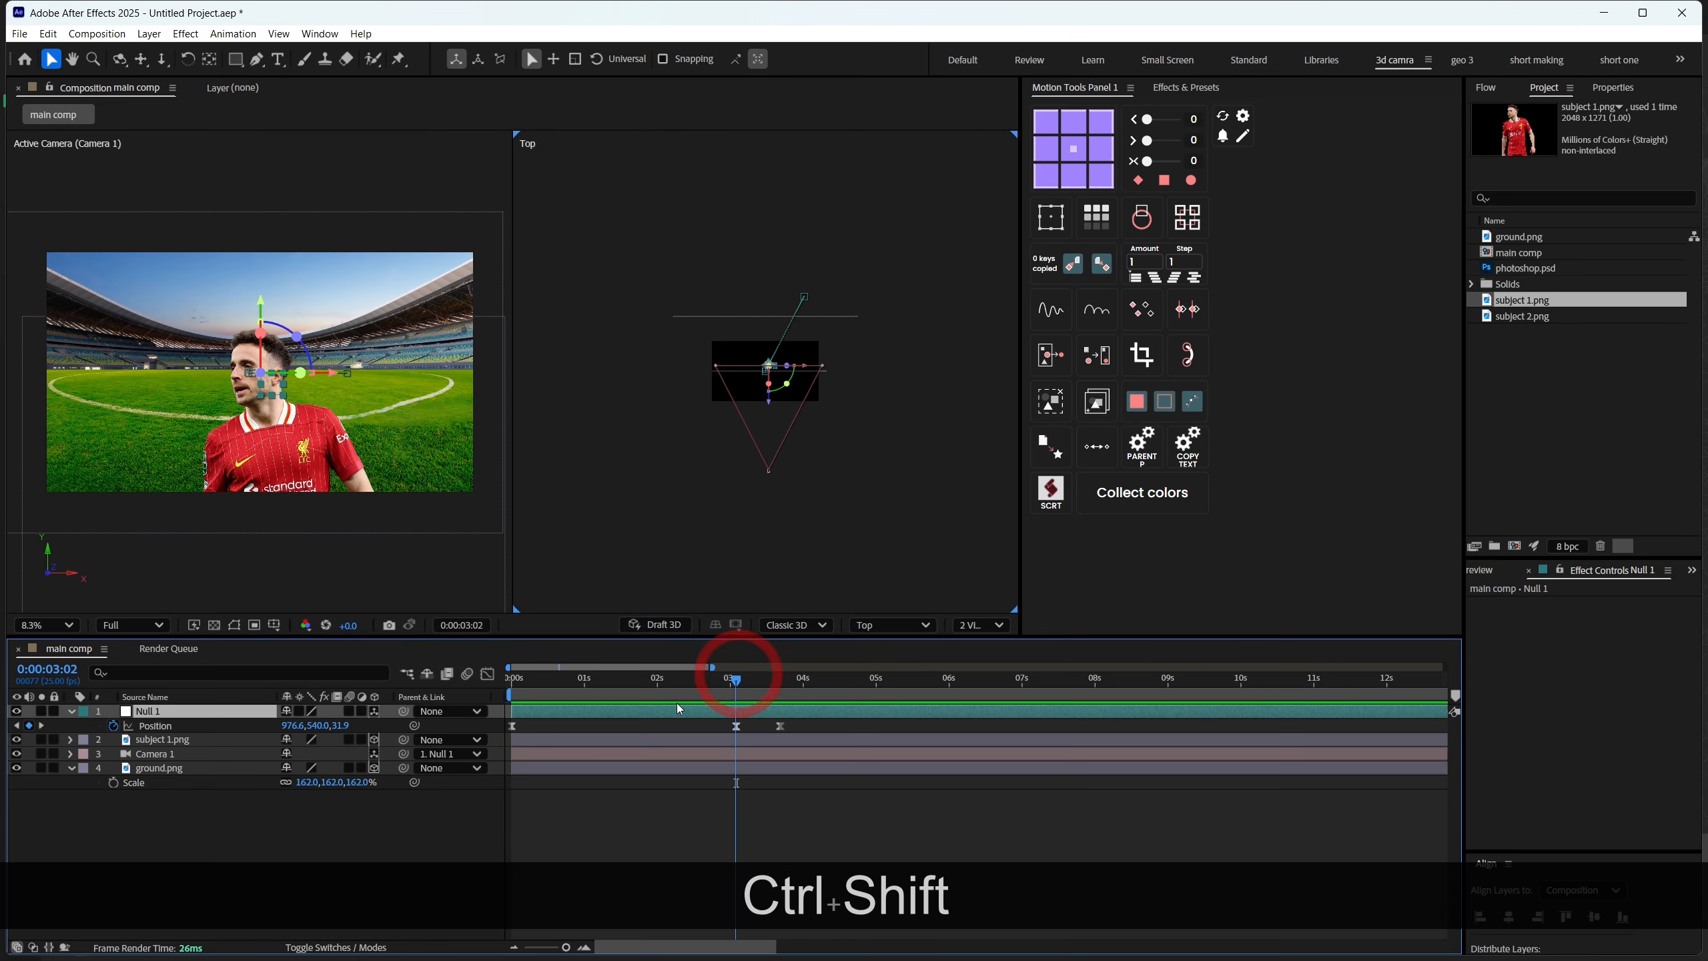
key(ctrl+d)
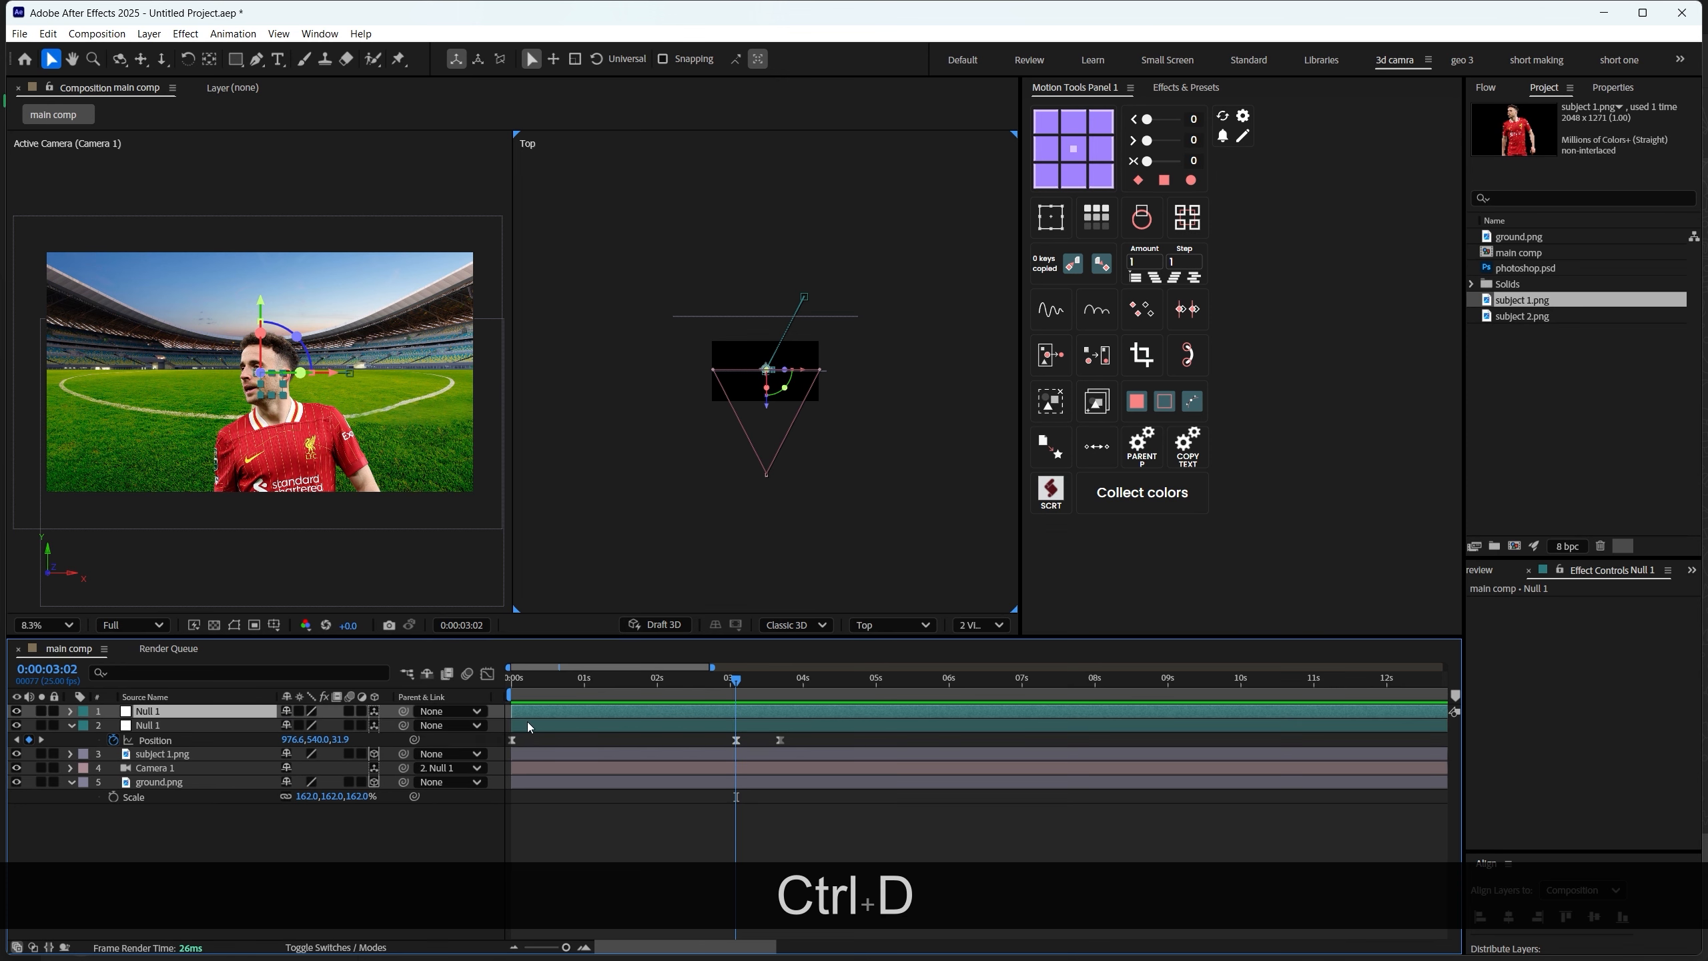
key(u)
click(407, 730)
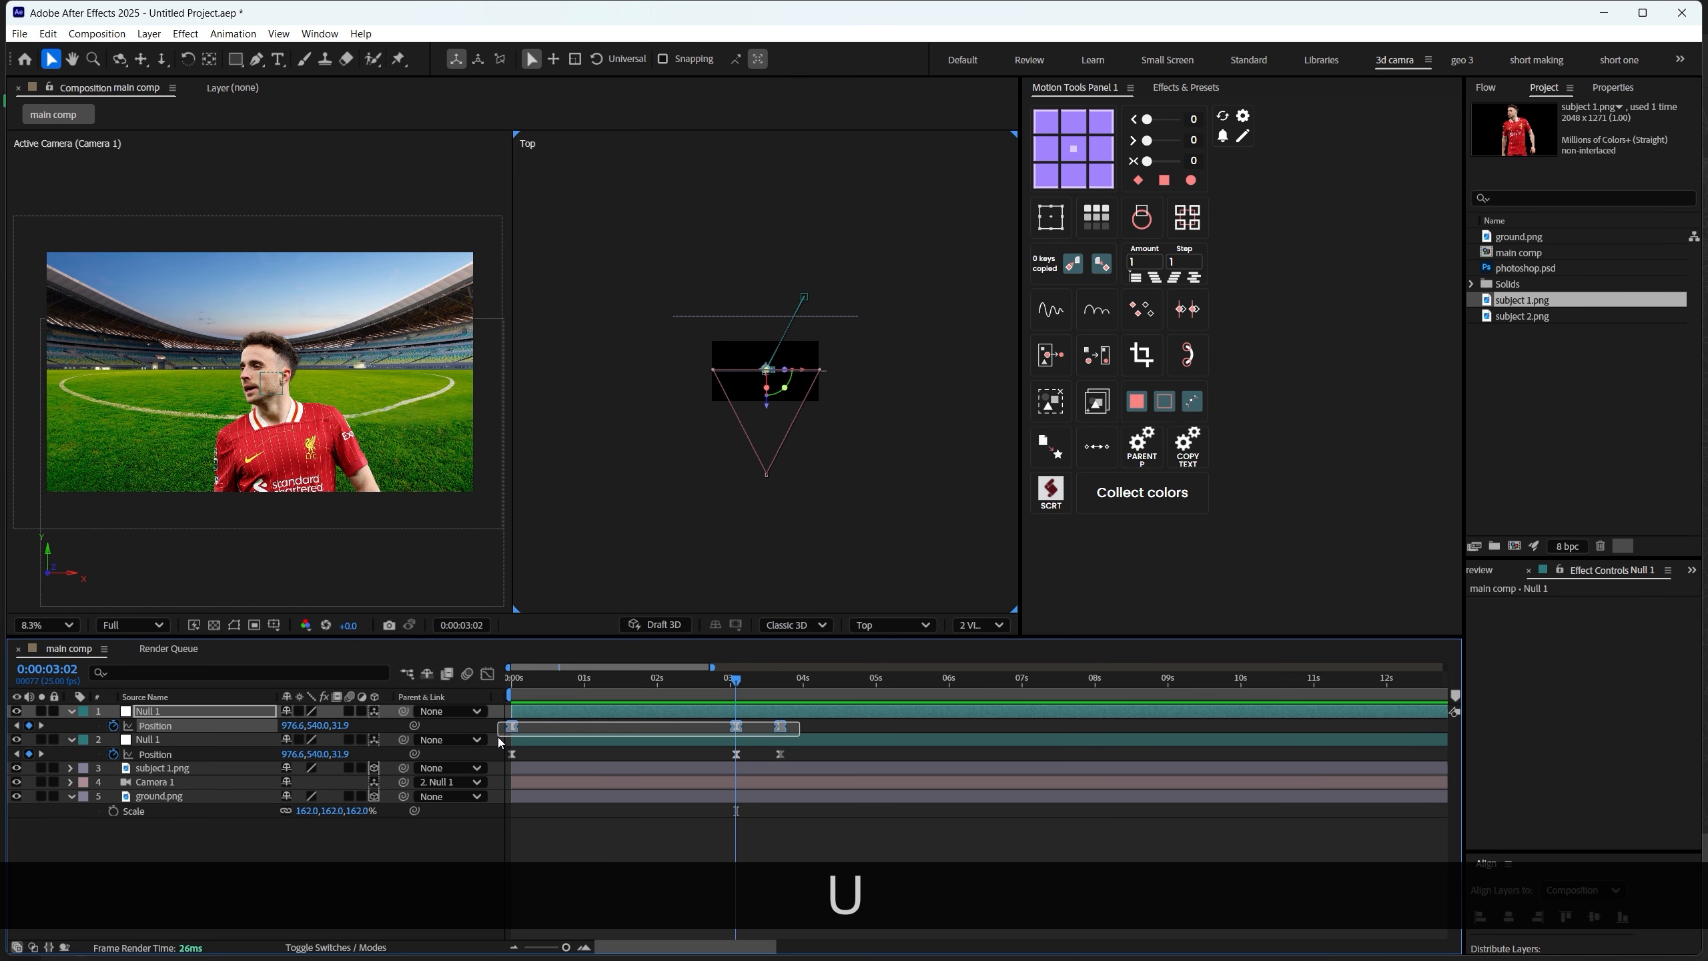
click(583, 841)
Keyframe the duplicate null's Position and Z Rotation at 3:02, and move both keyframes back to about 2:11
click(166, 713)
key(alt+shift+p)
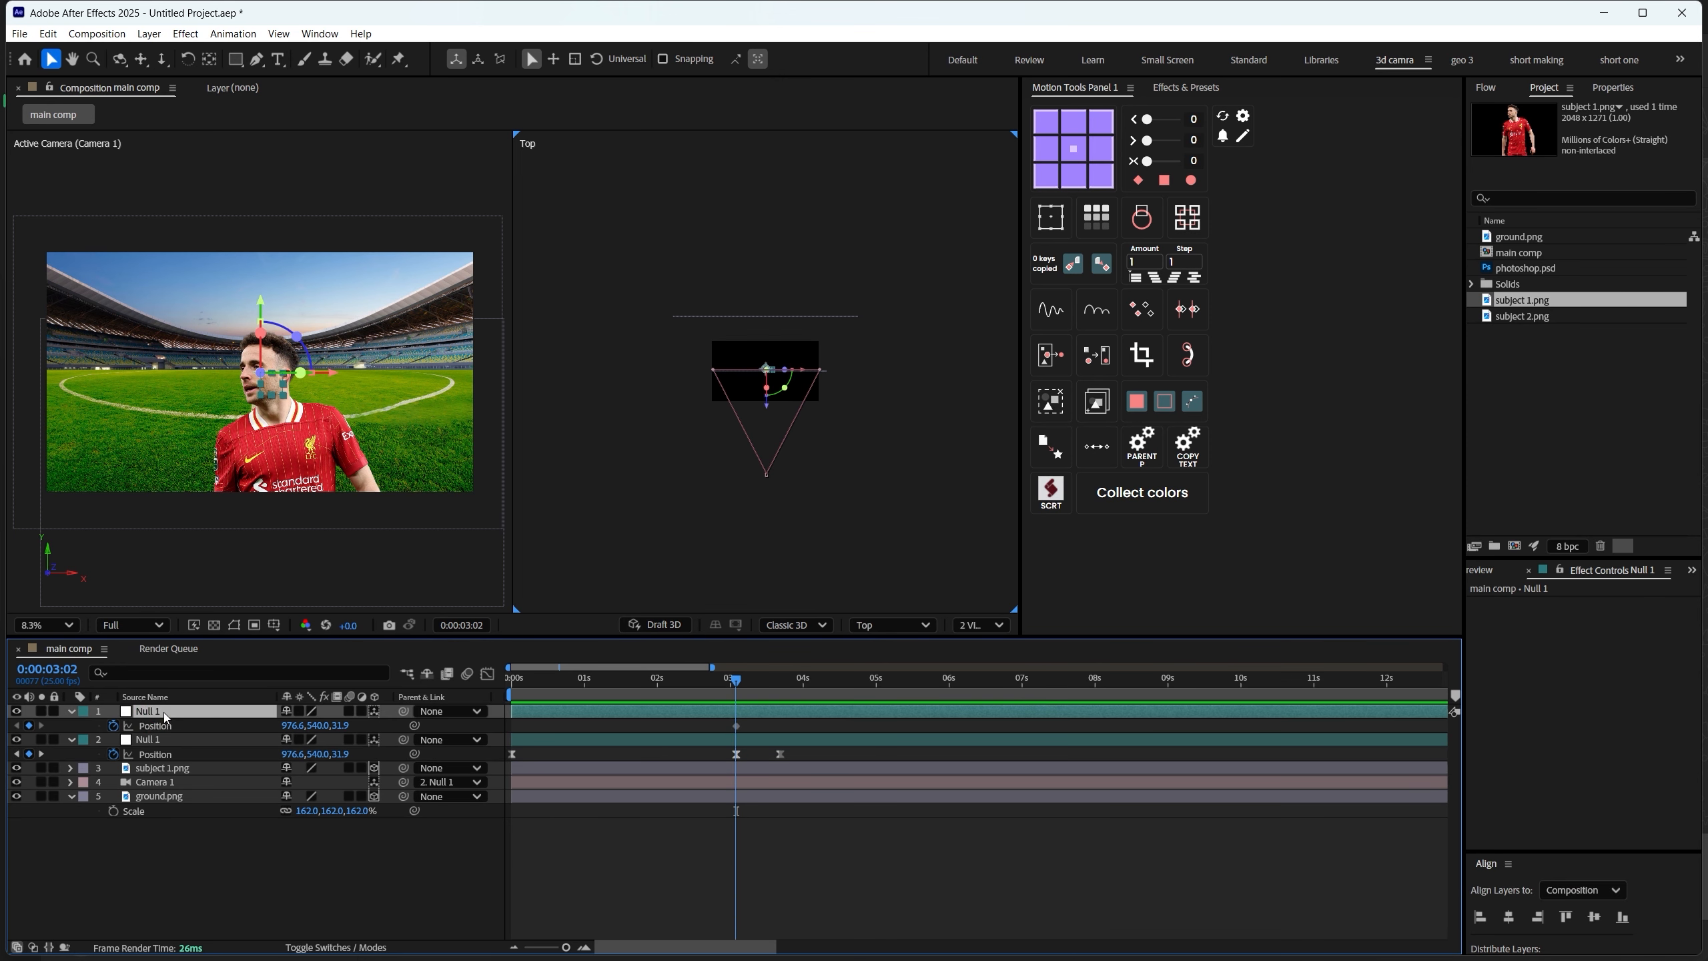
key(shift+r)
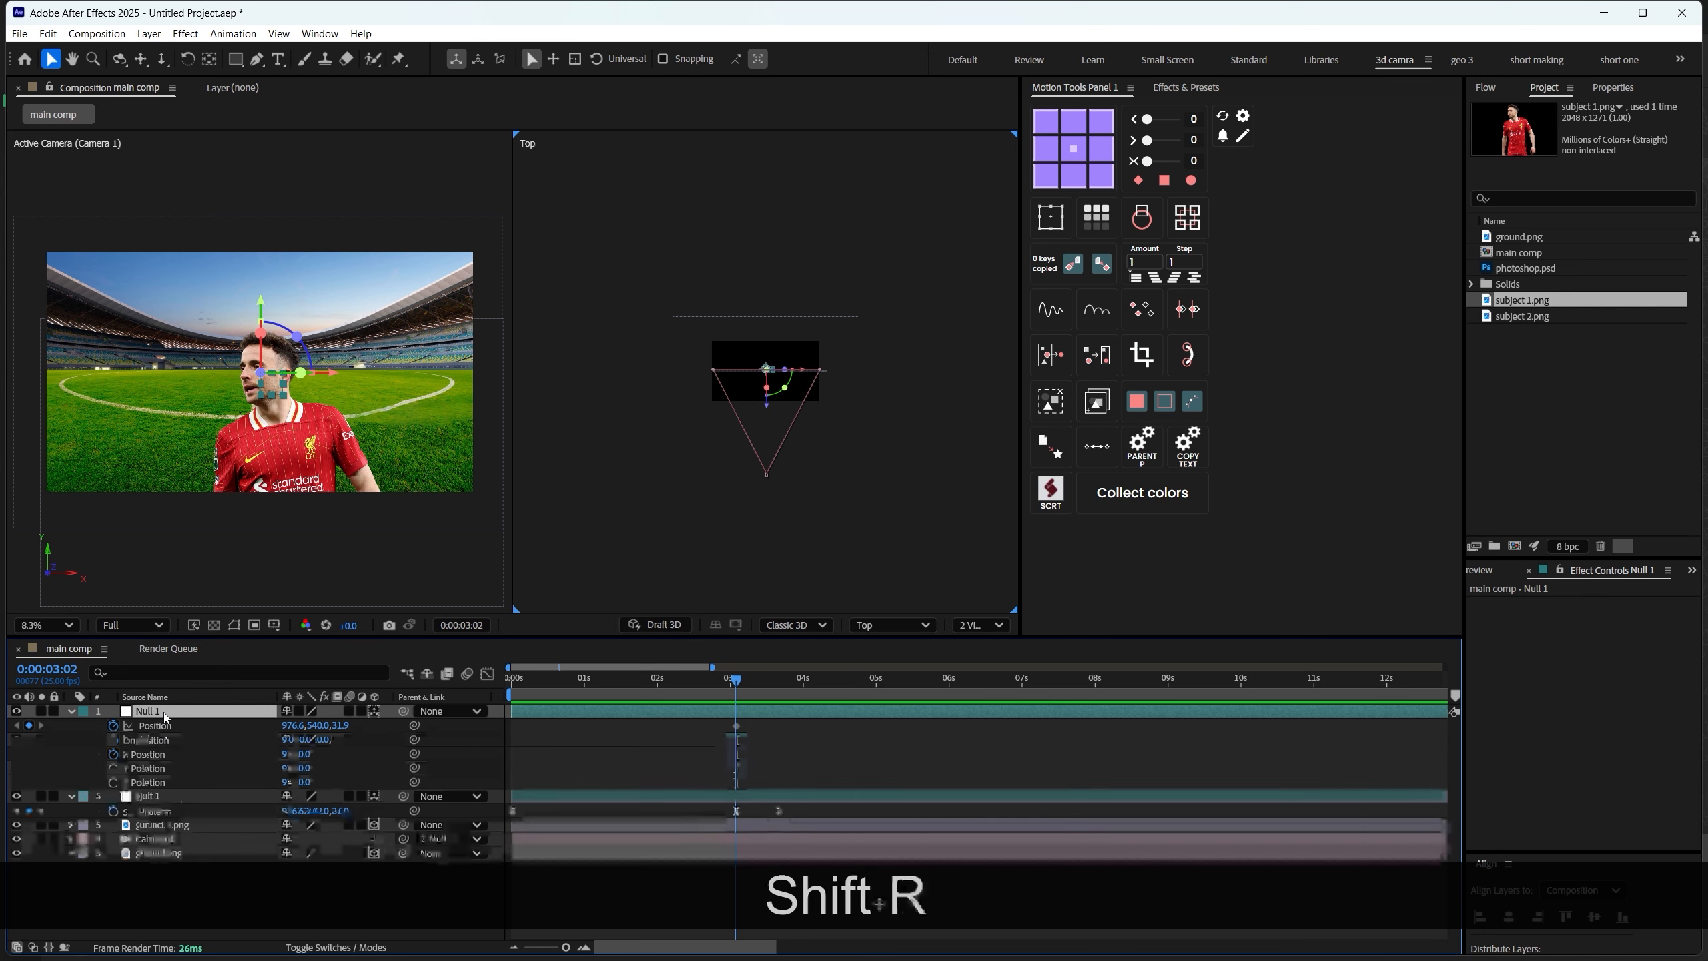
click(113, 782)
drag(793, 720, 715, 775)
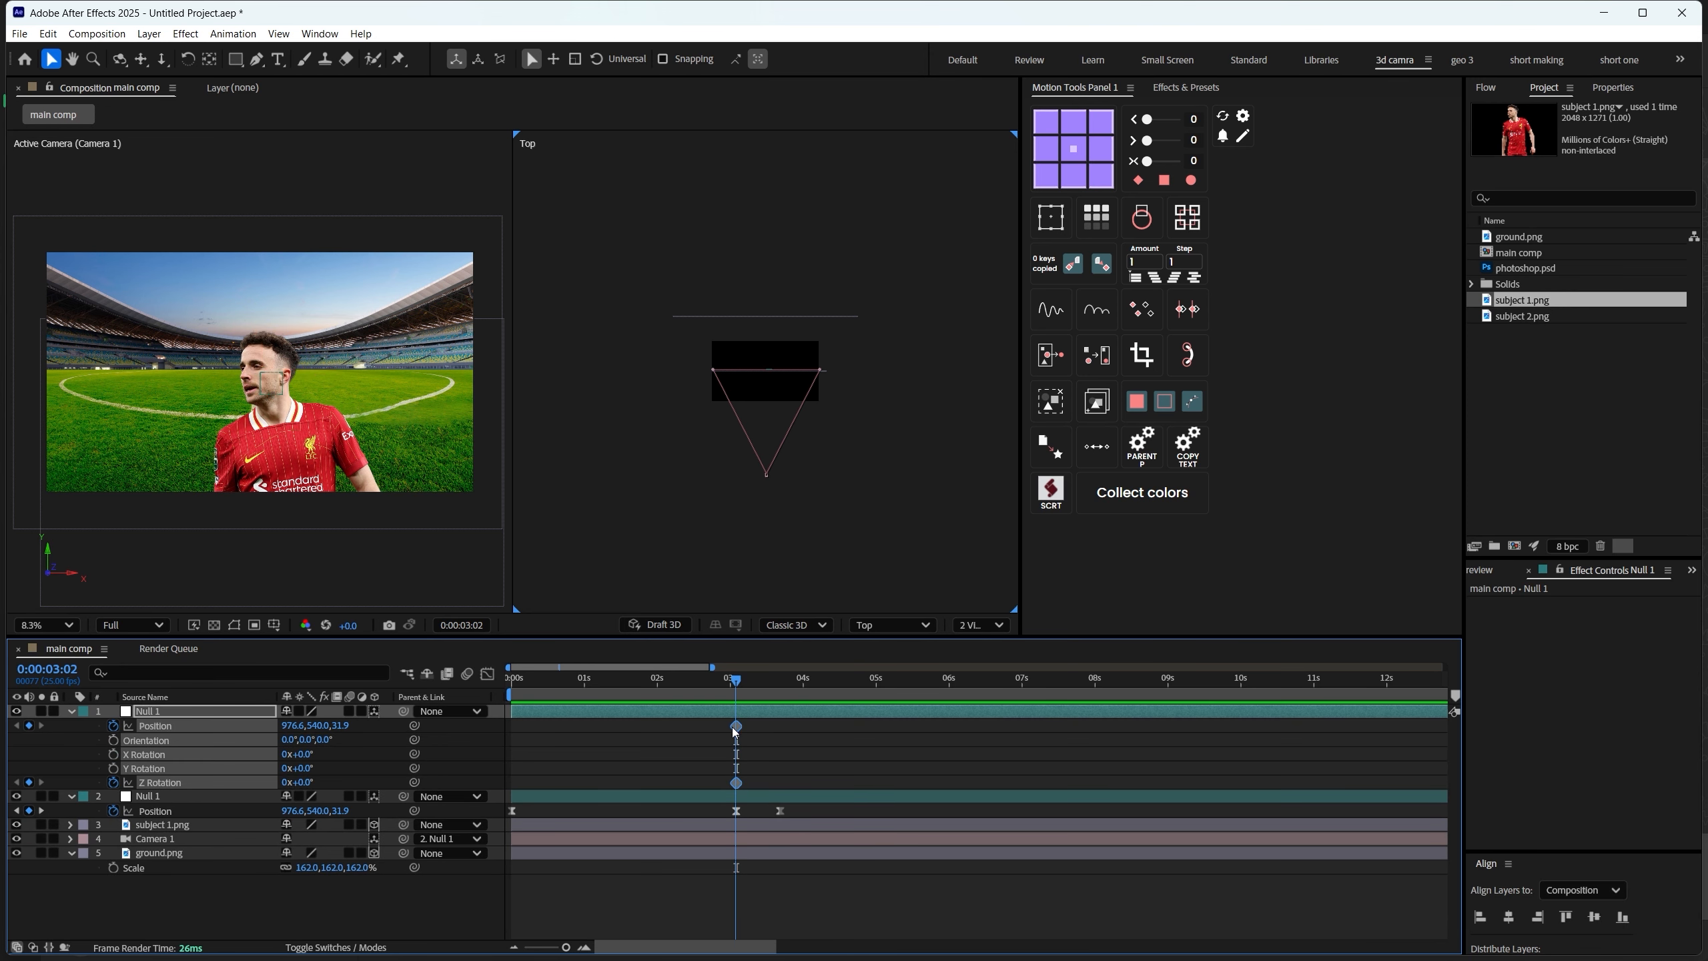
drag(742, 720, 710, 787)
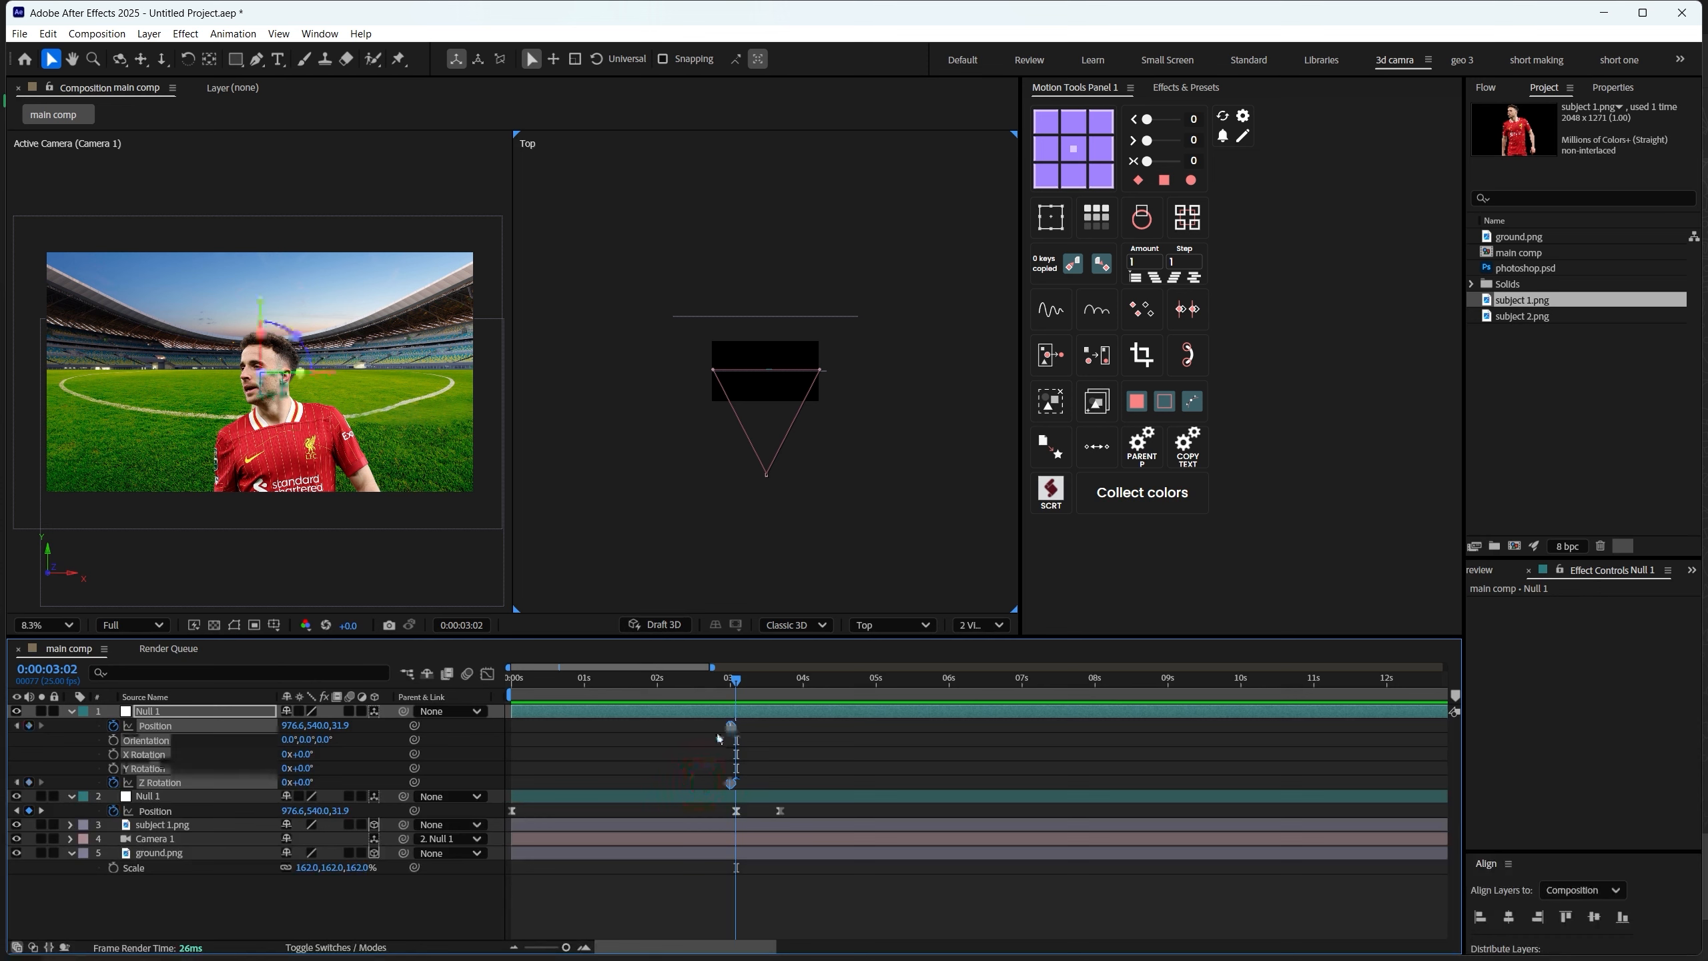
drag(737, 725, 689, 725)
Try to change the duplicate null's Z position to 294.9 at 4:24, and undo the change
drag(815, 700, 873, 699)
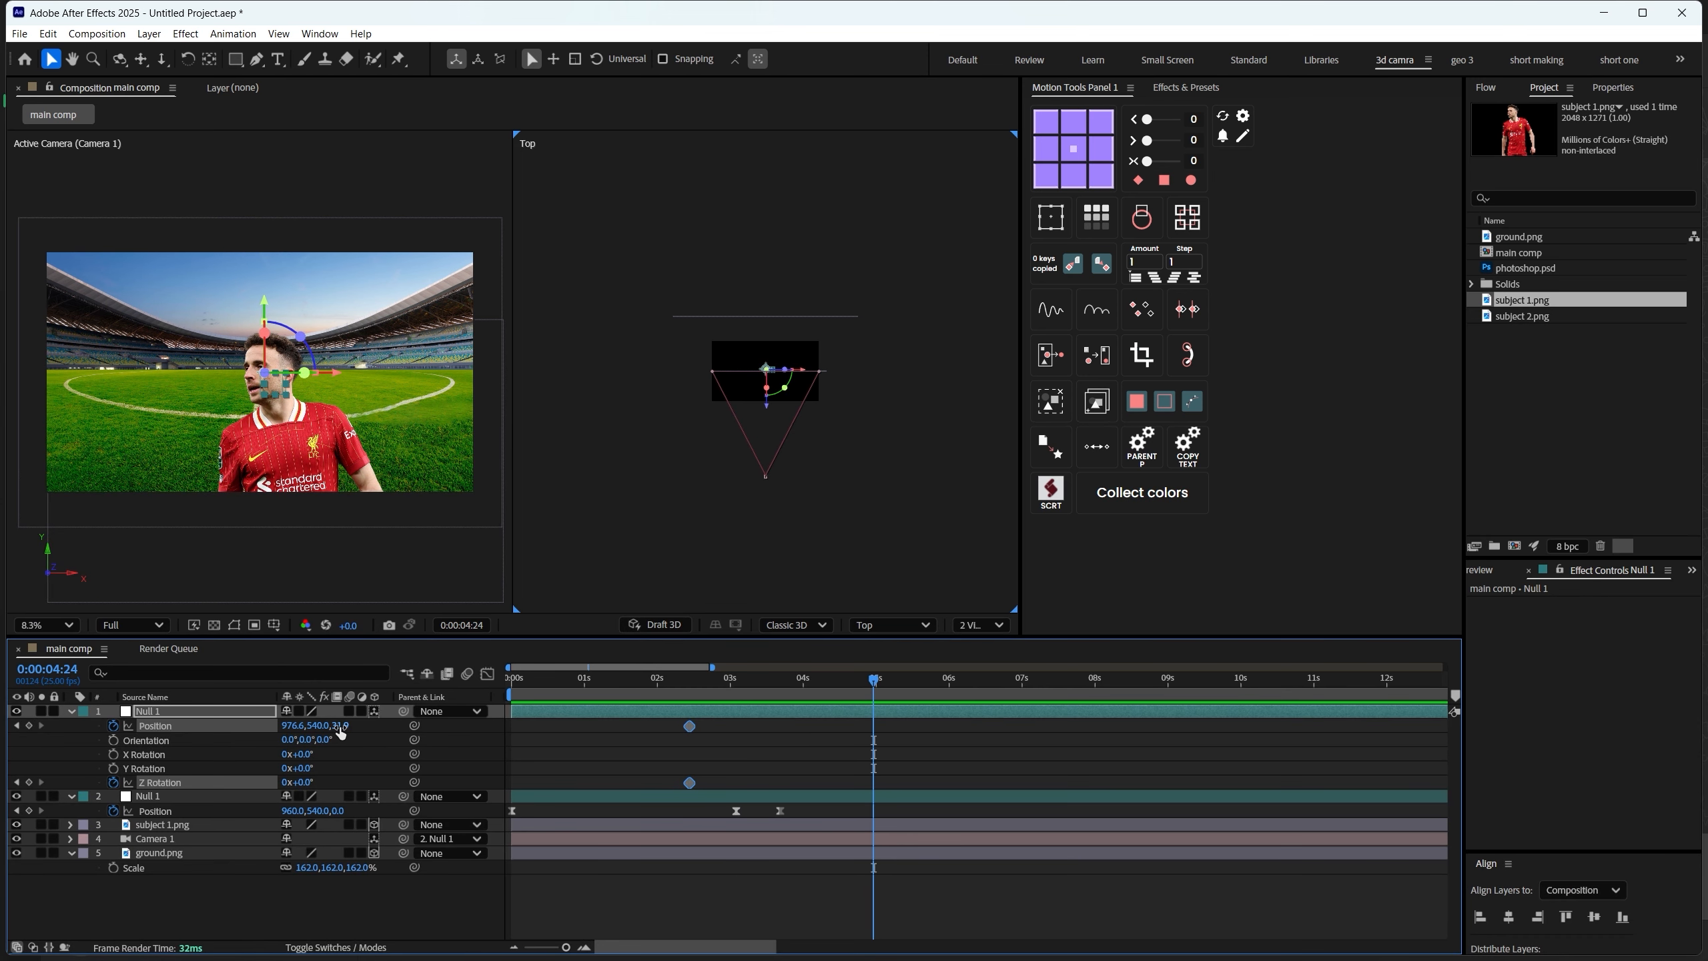
drag(341, 728, 487, 727)
key(ctrl+z)
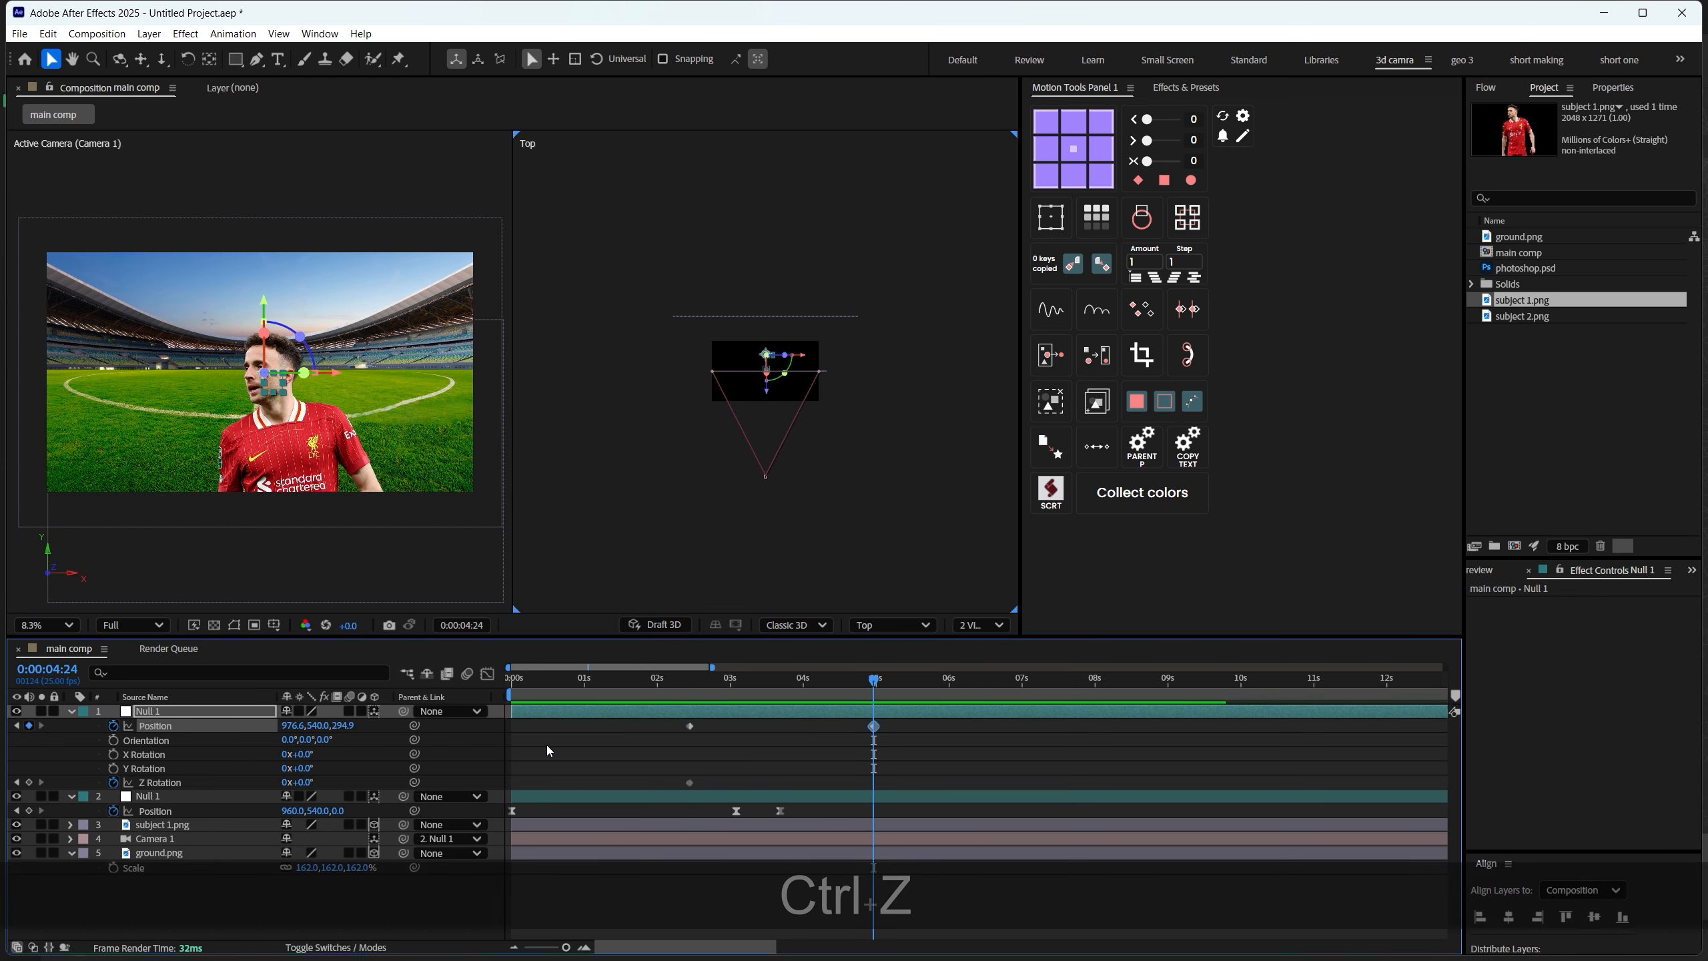
Parent the original Null 1 to the duplicate null above it
click(463, 782)
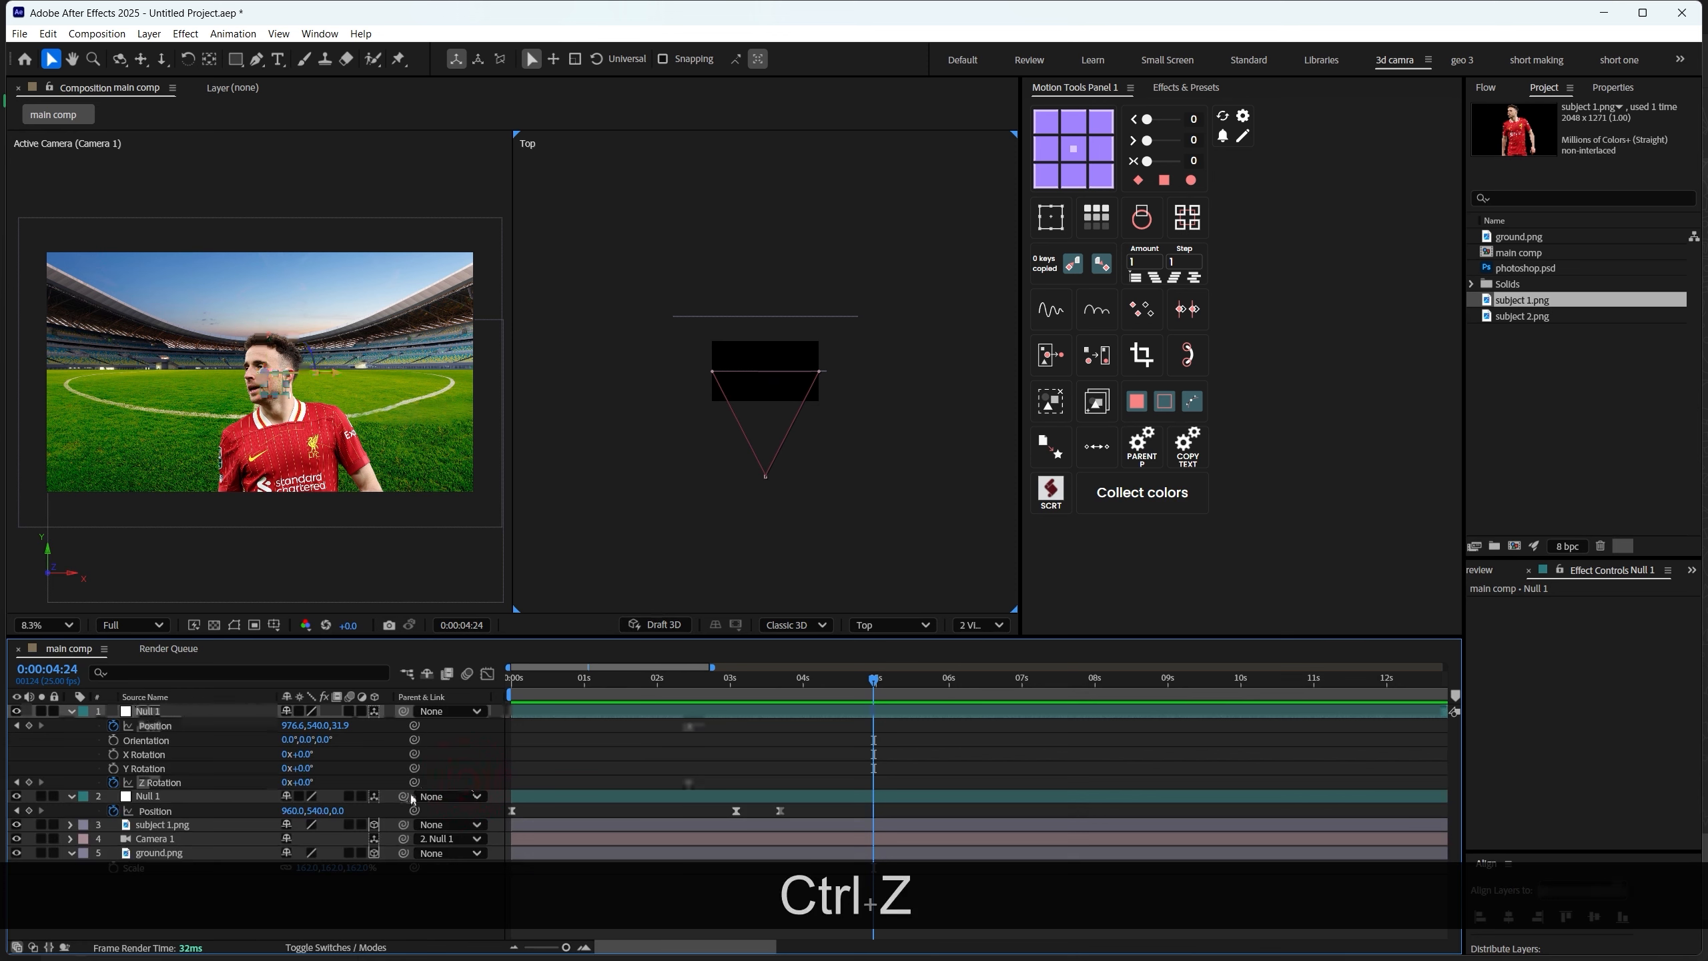
drag(248, 759, 201, 716)
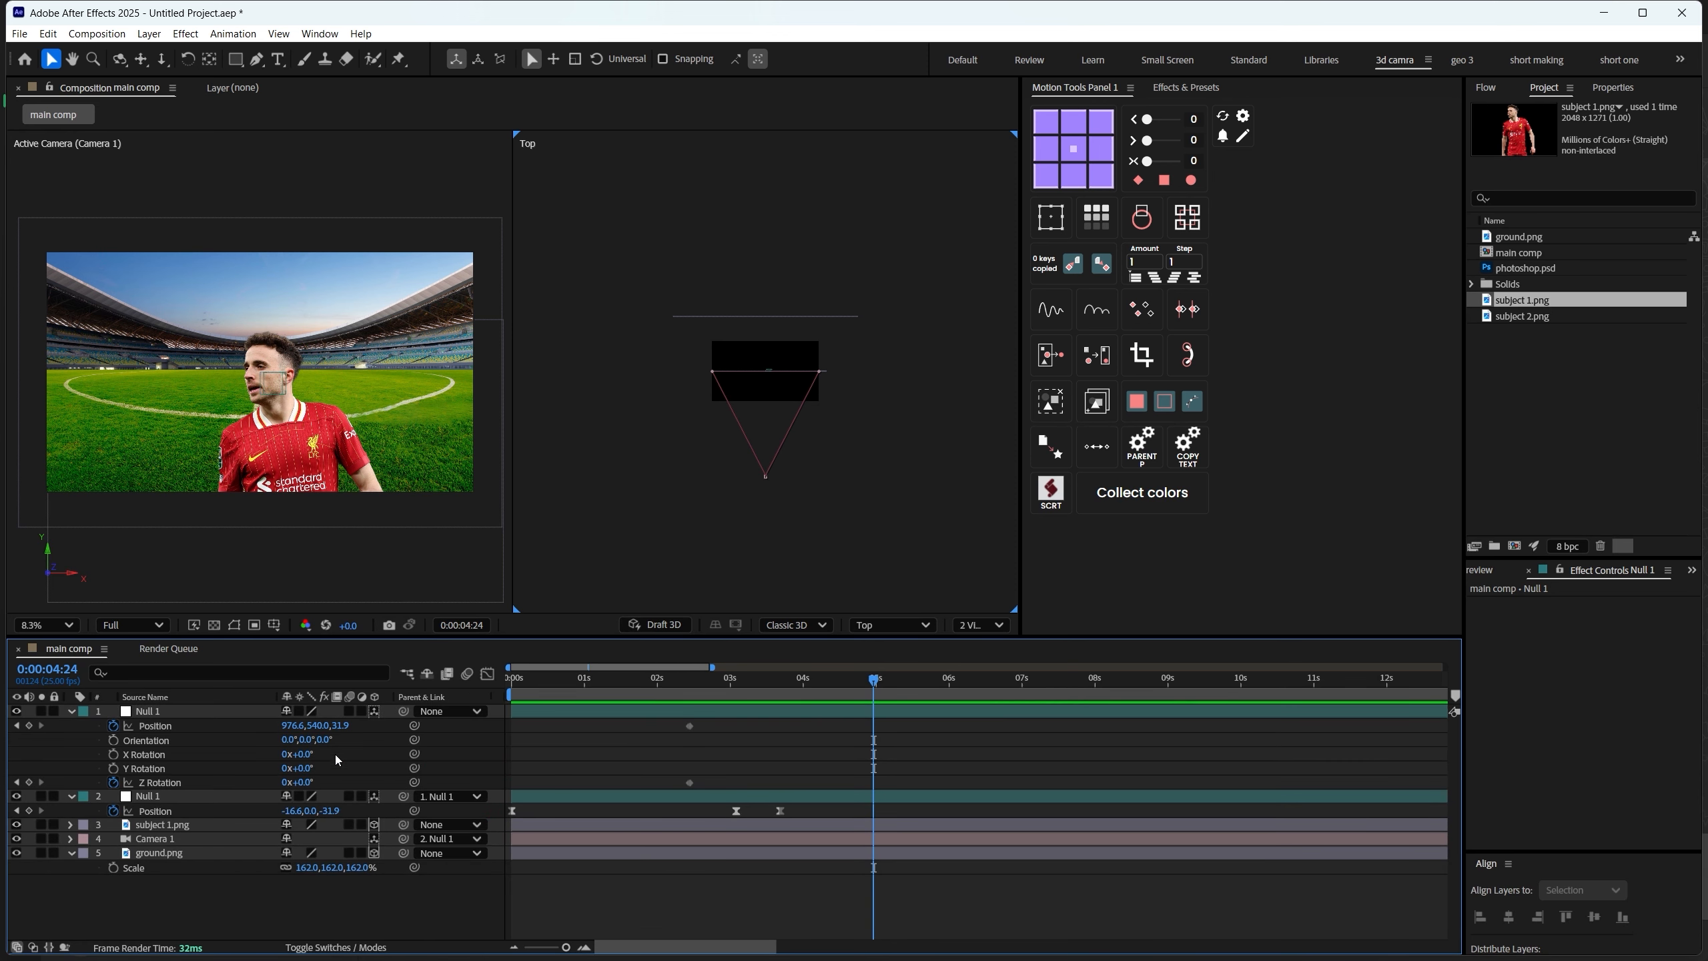
At 4:24, set the upper null's Z position to -825.1 and its Z Rotation to -25°, and preview the camera move
drag(339, 726, 100, 797)
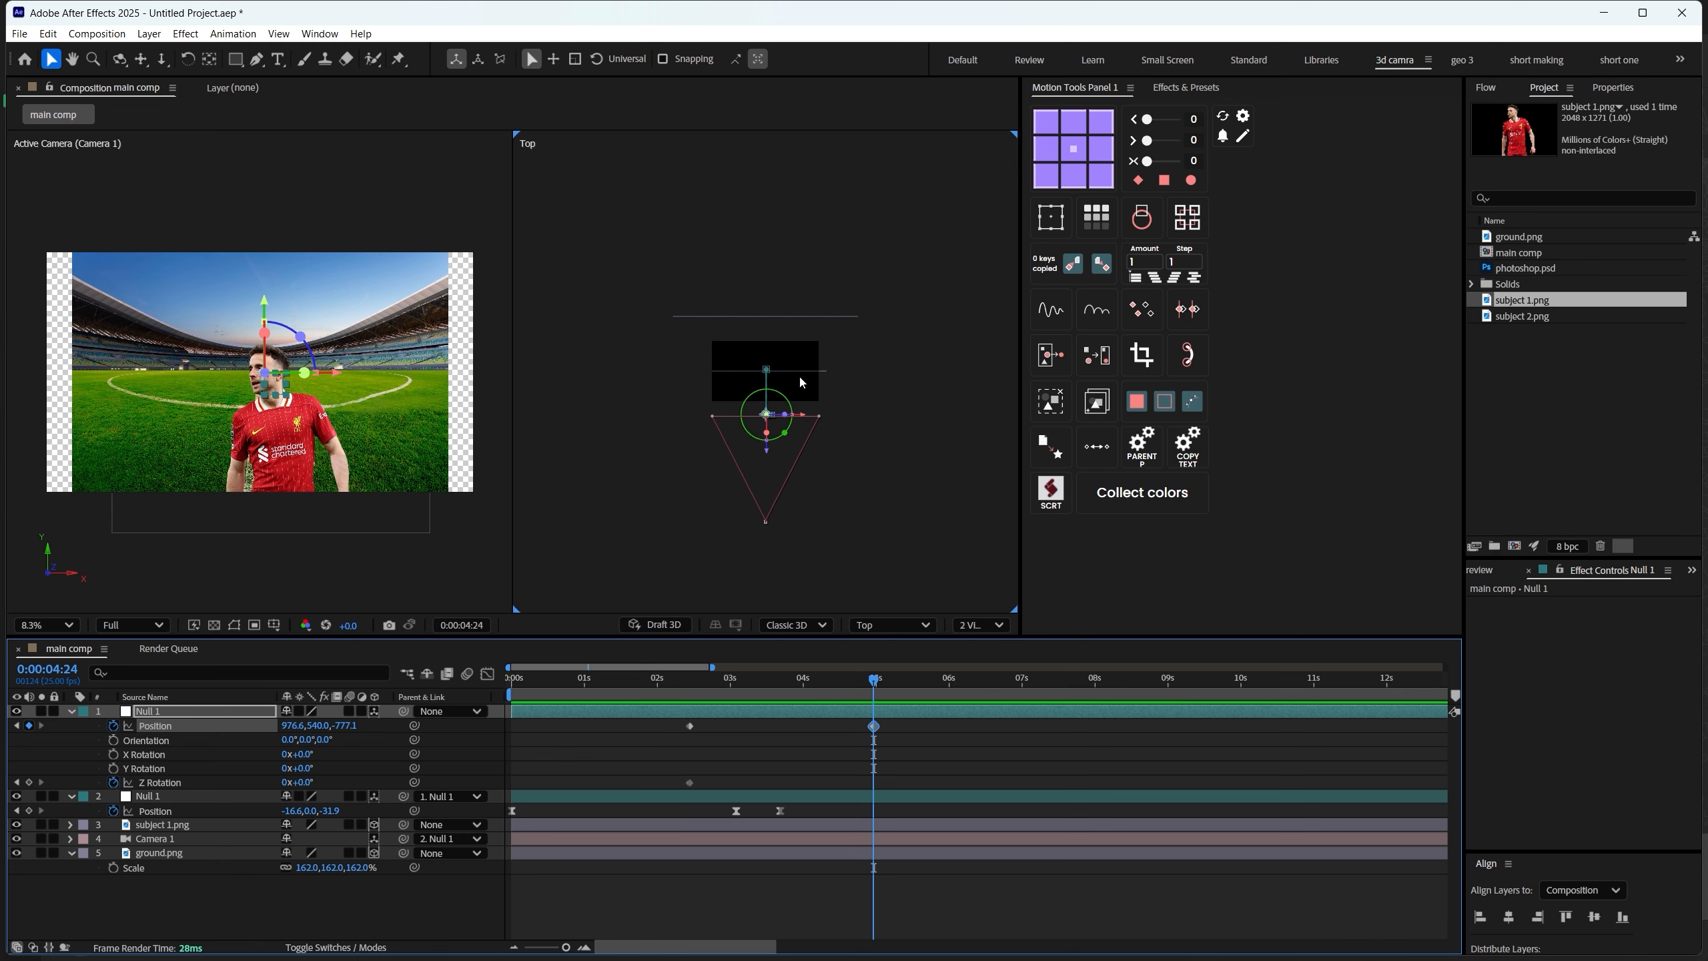
drag(352, 729, 316, 725)
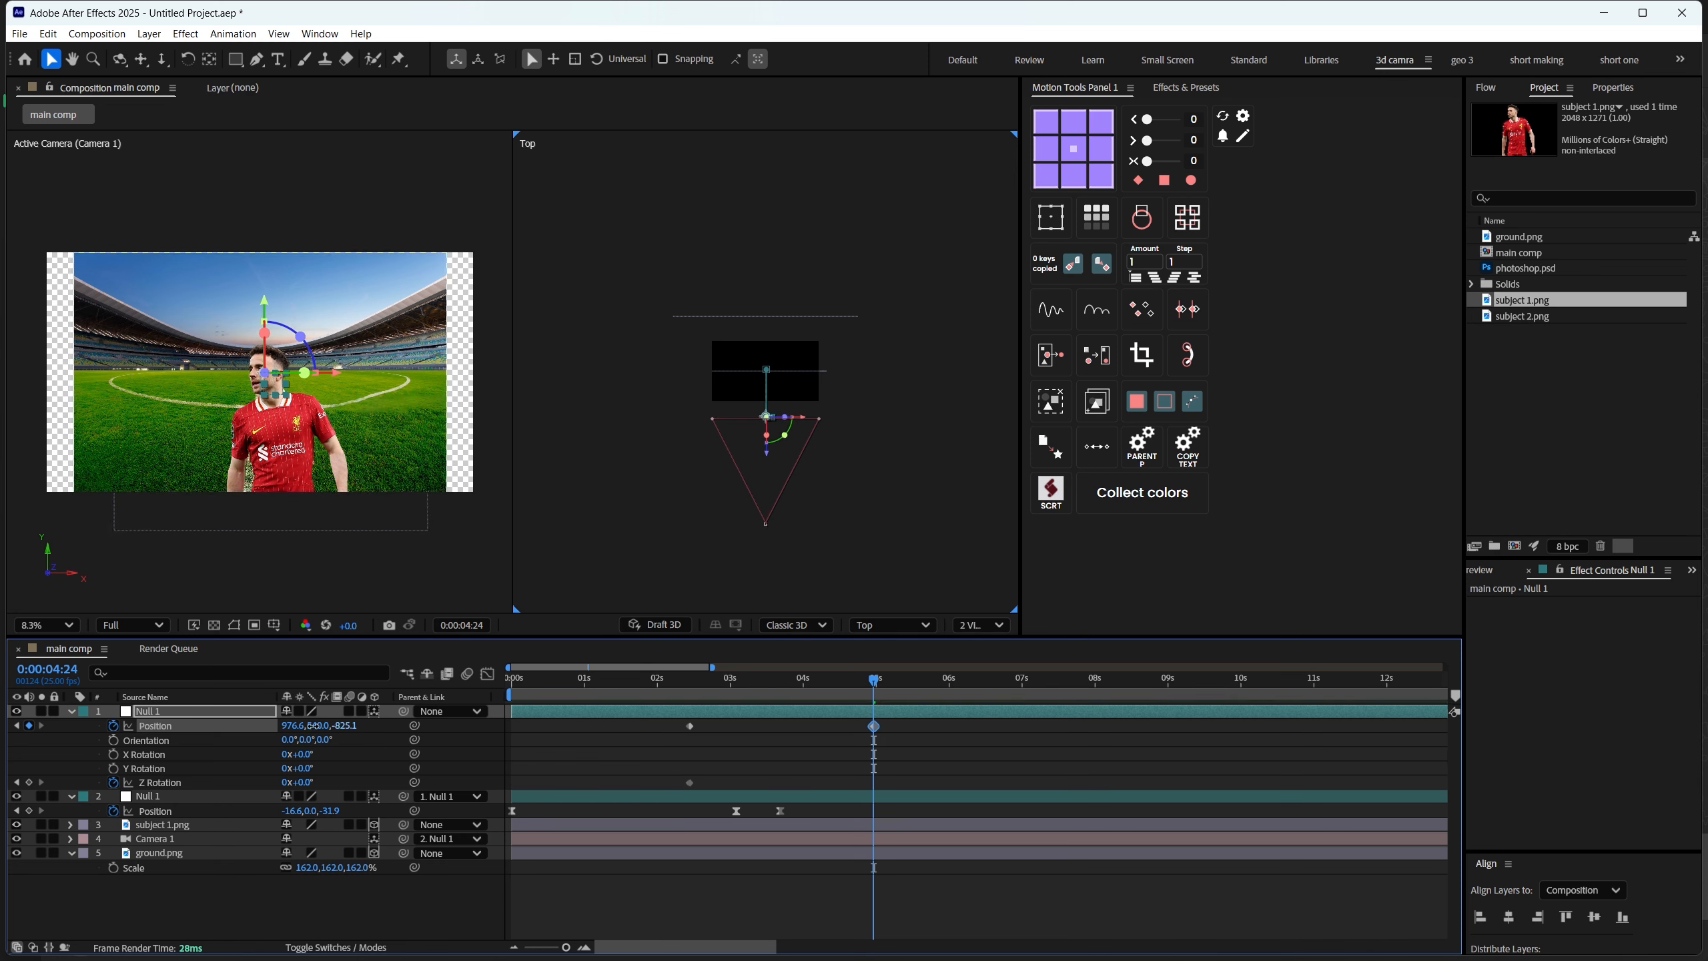
click(367, 741)
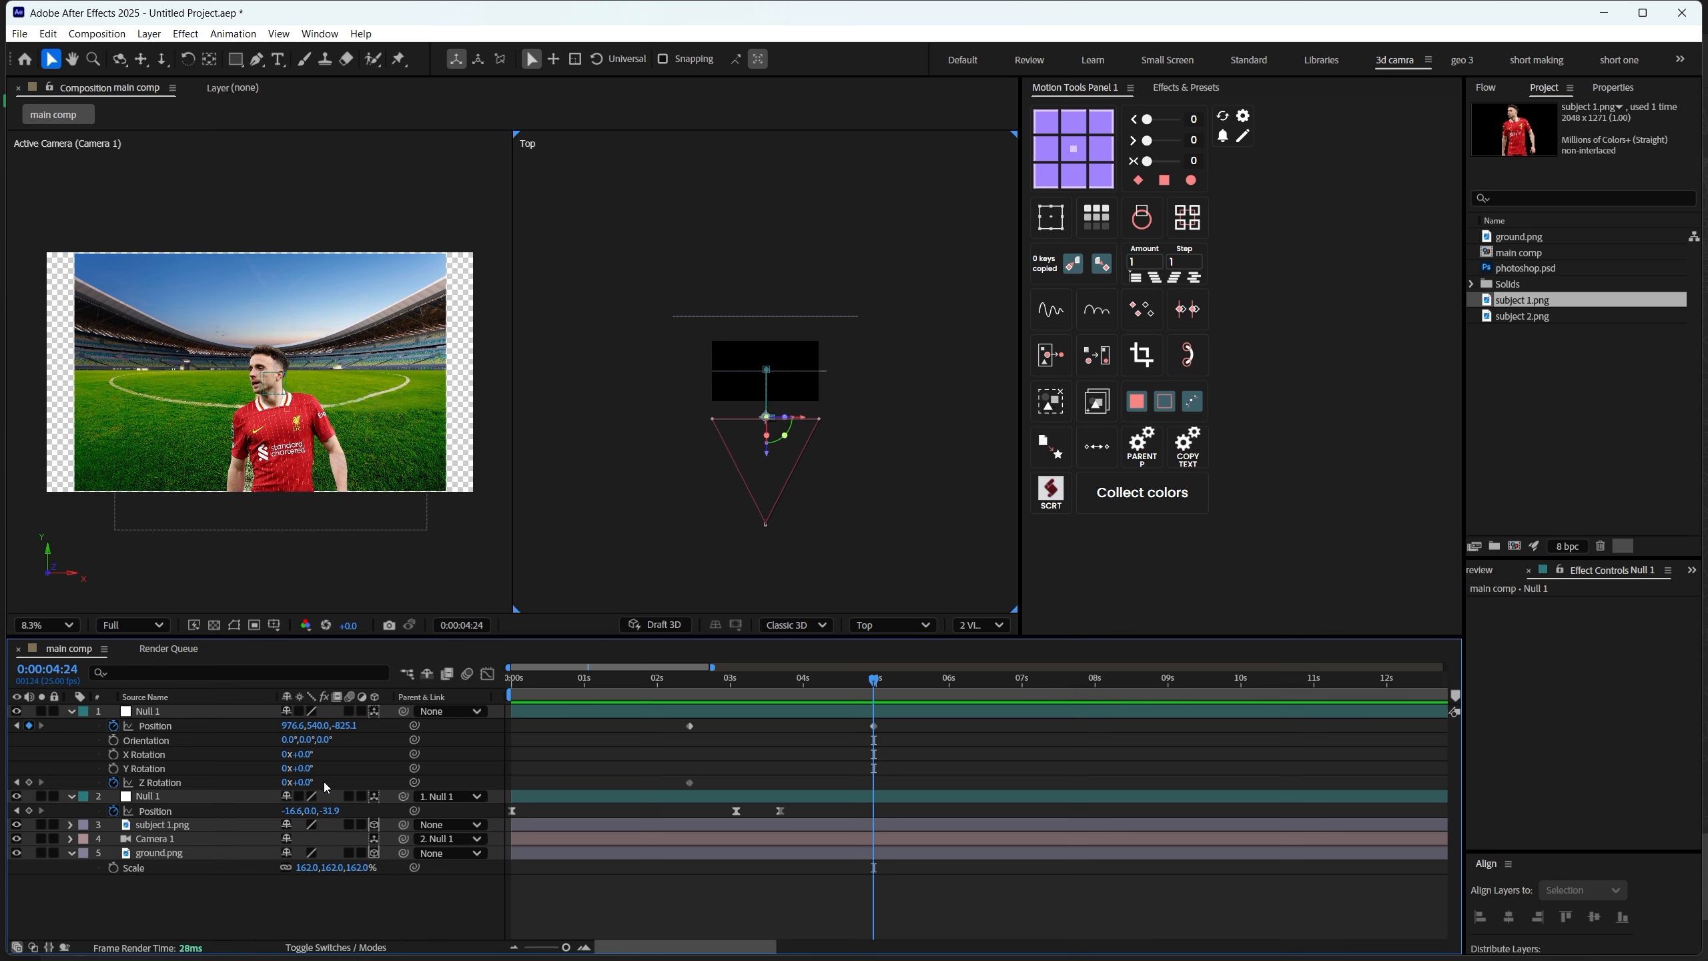
drag(304, 782, 290, 794)
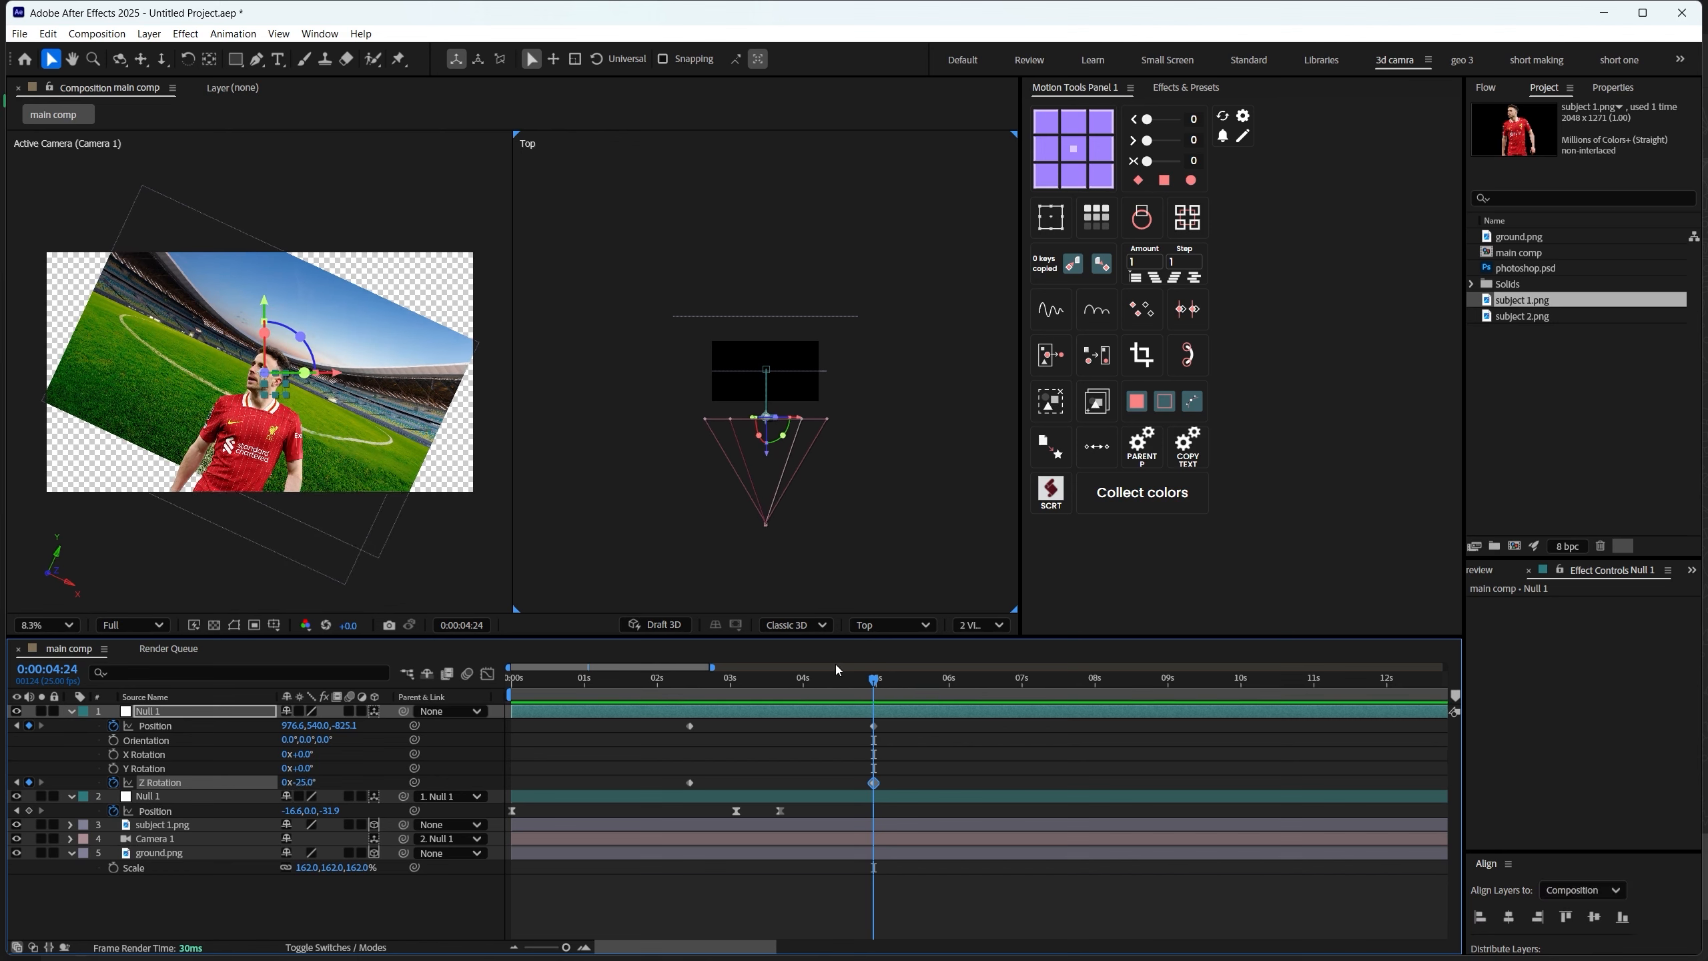
click(742, 728)
key(space)
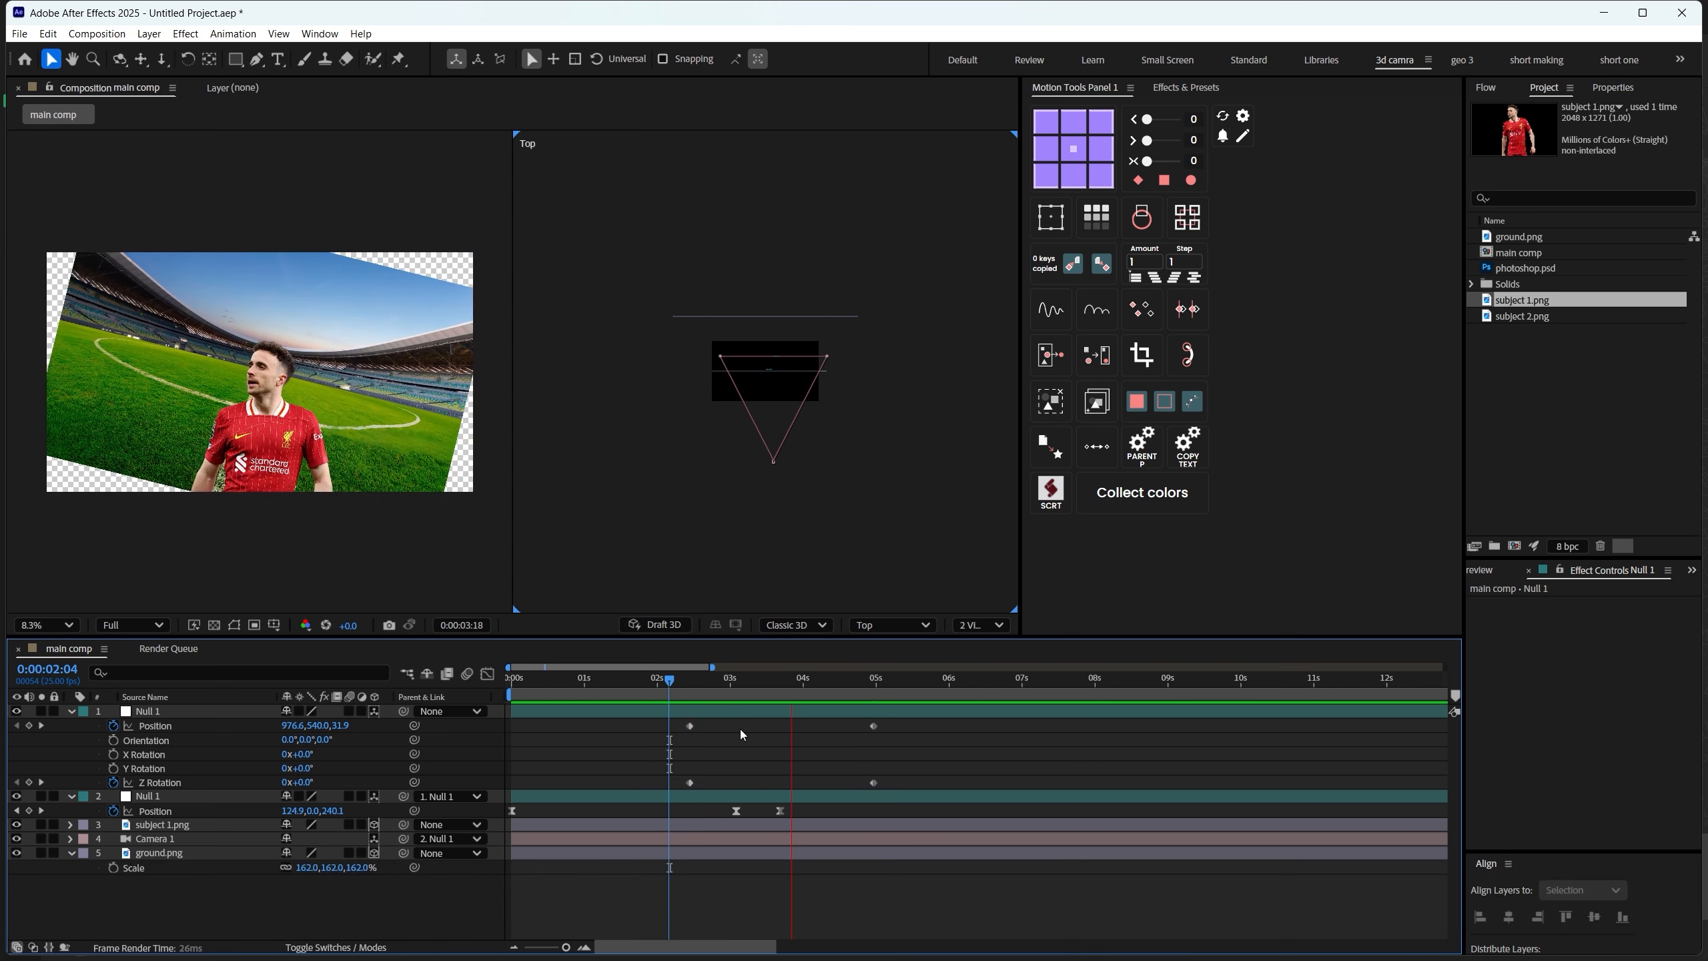
key(space)
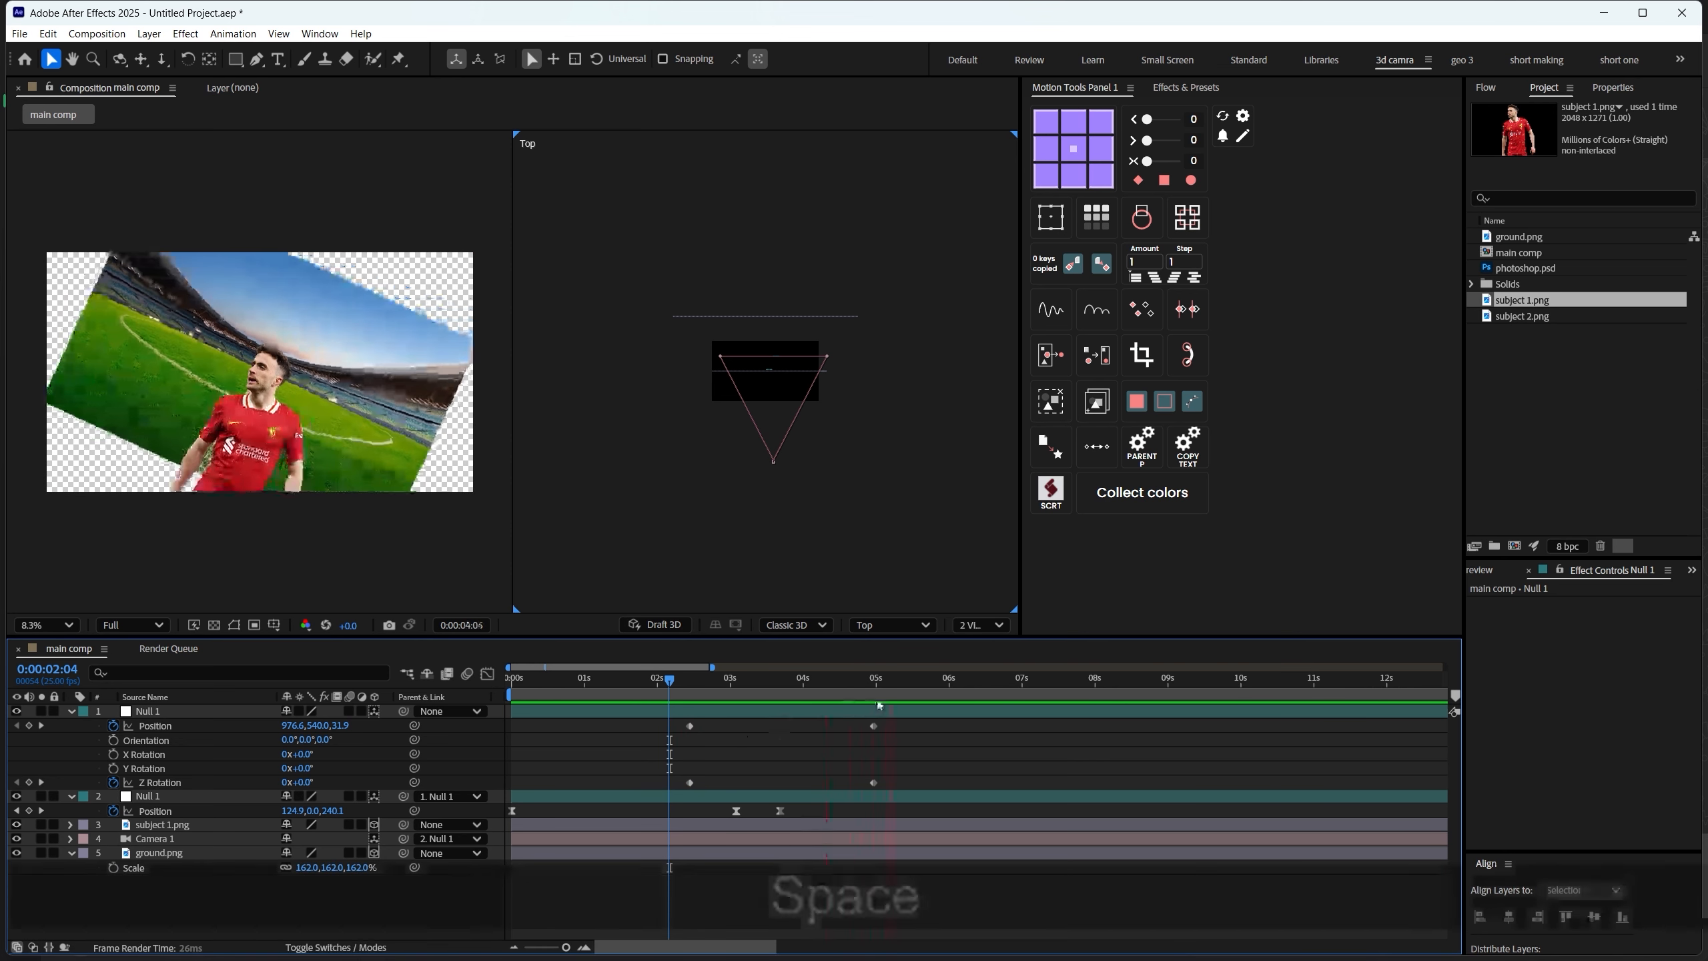
key(shift+space)
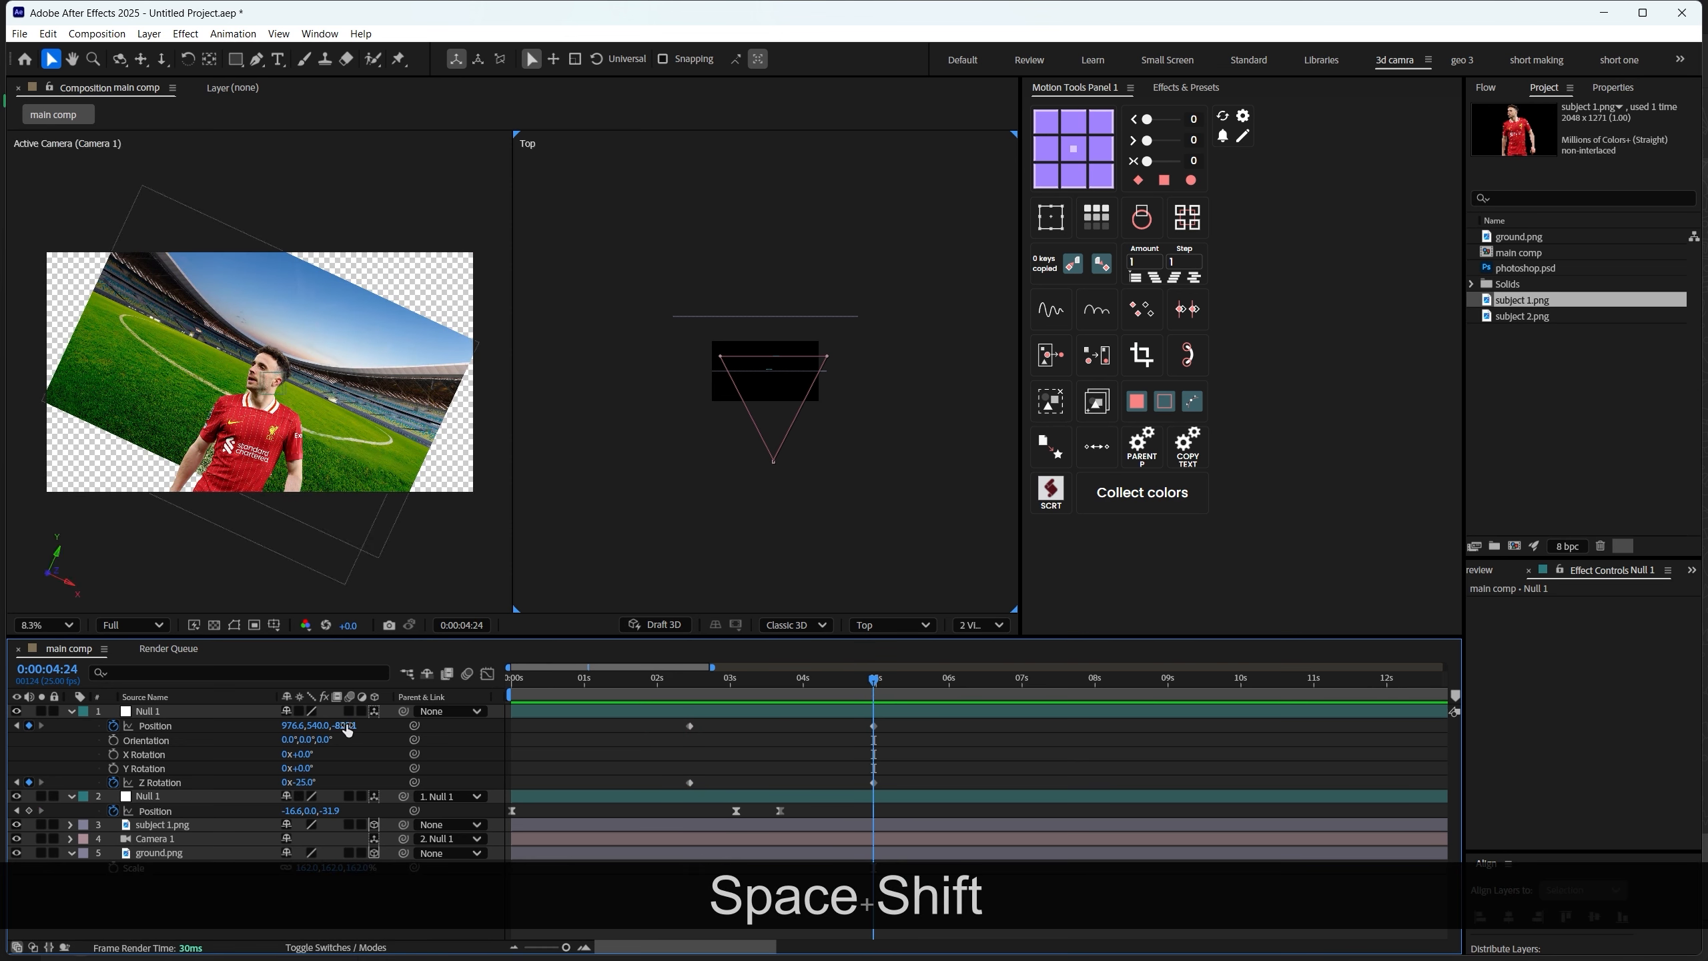
Set the upper null's Position at 4:24 to 0.6, 910.4, -1277.1 and play back the camera move
drag(347, 731, 429, 722)
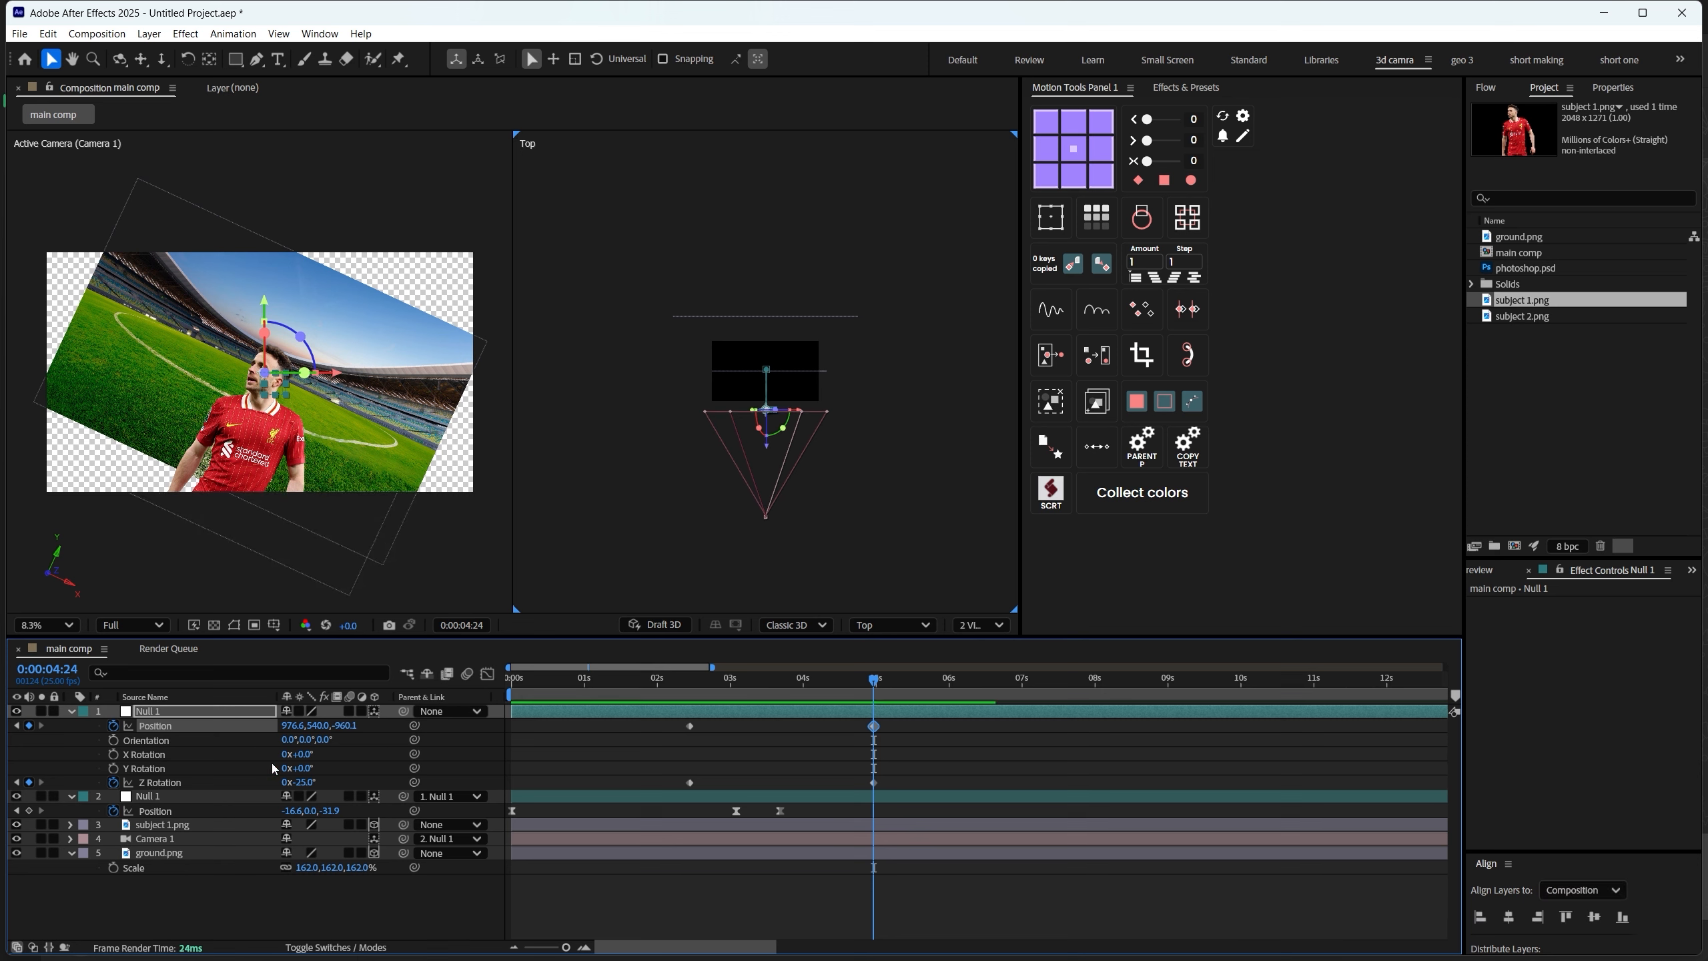
drag(356, 725, 350, 725)
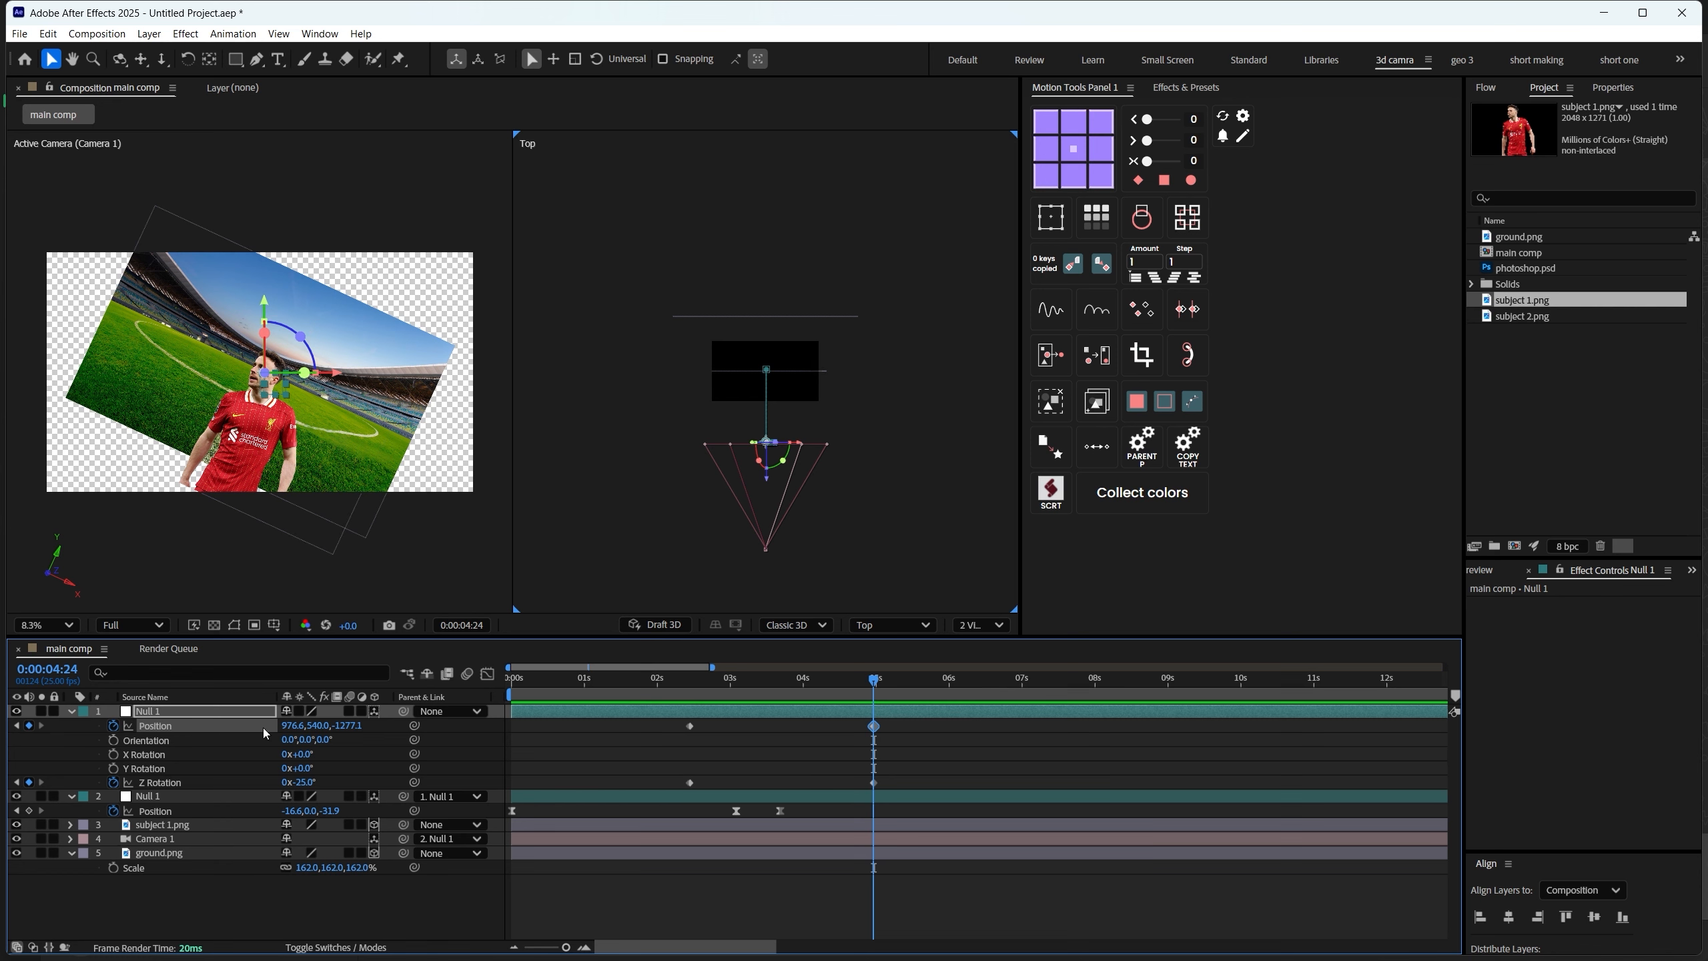
drag(289, 731, 490, 713)
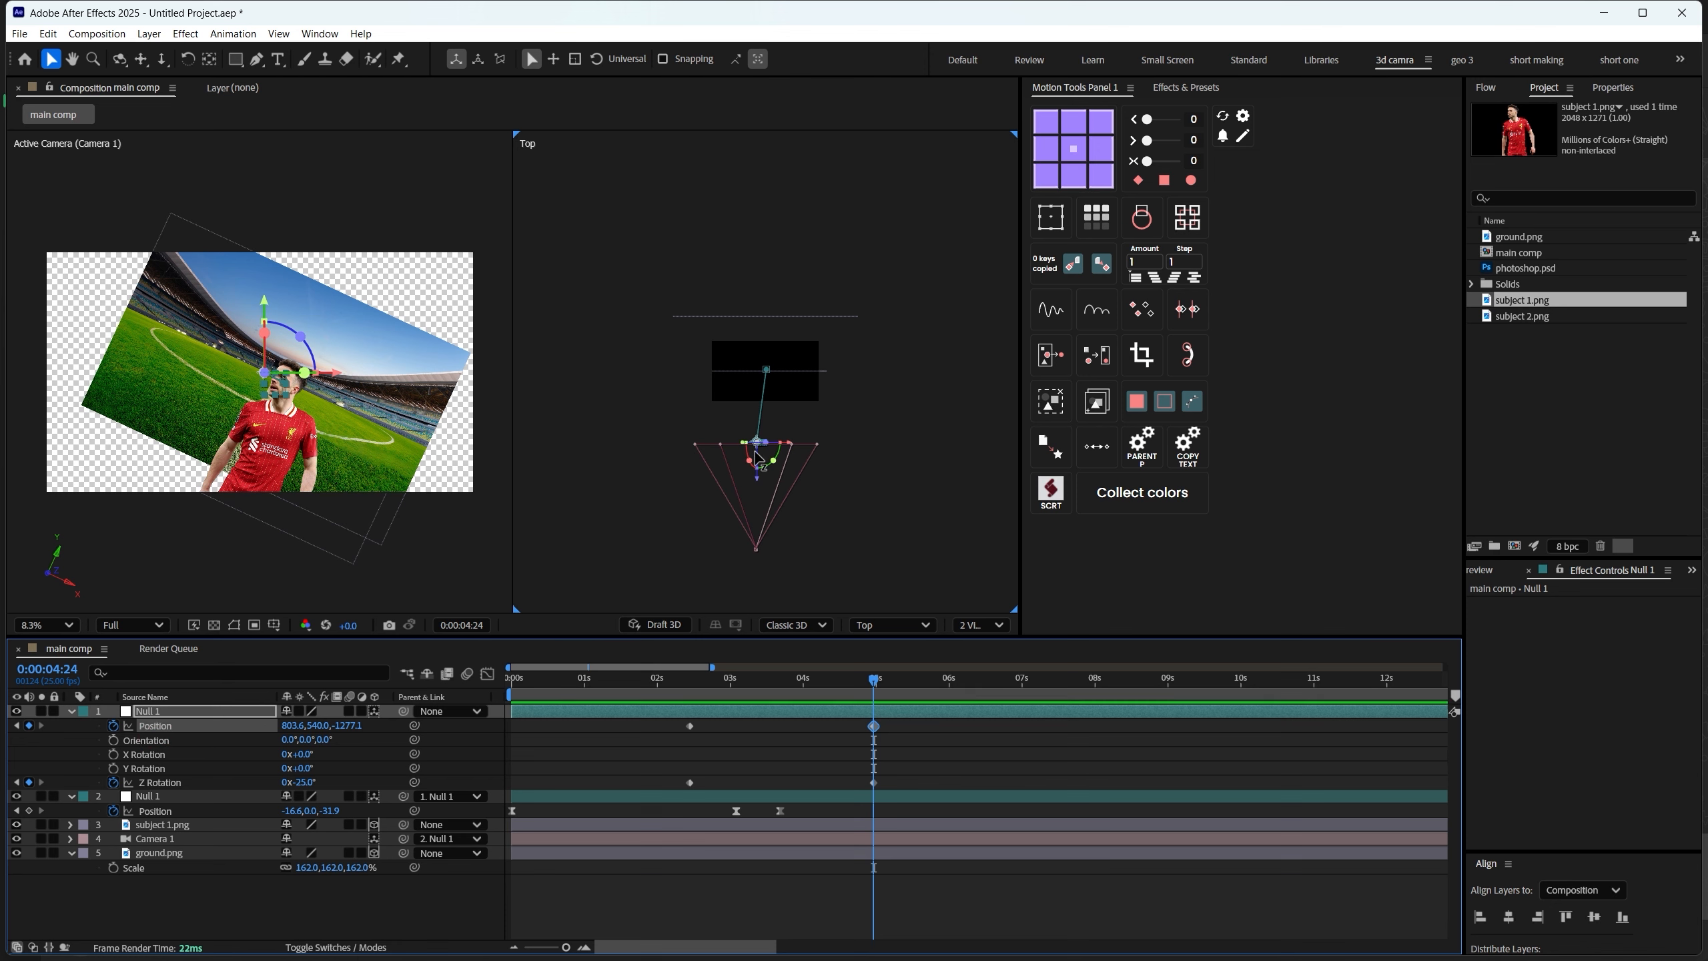
drag(793, 452, 750, 455)
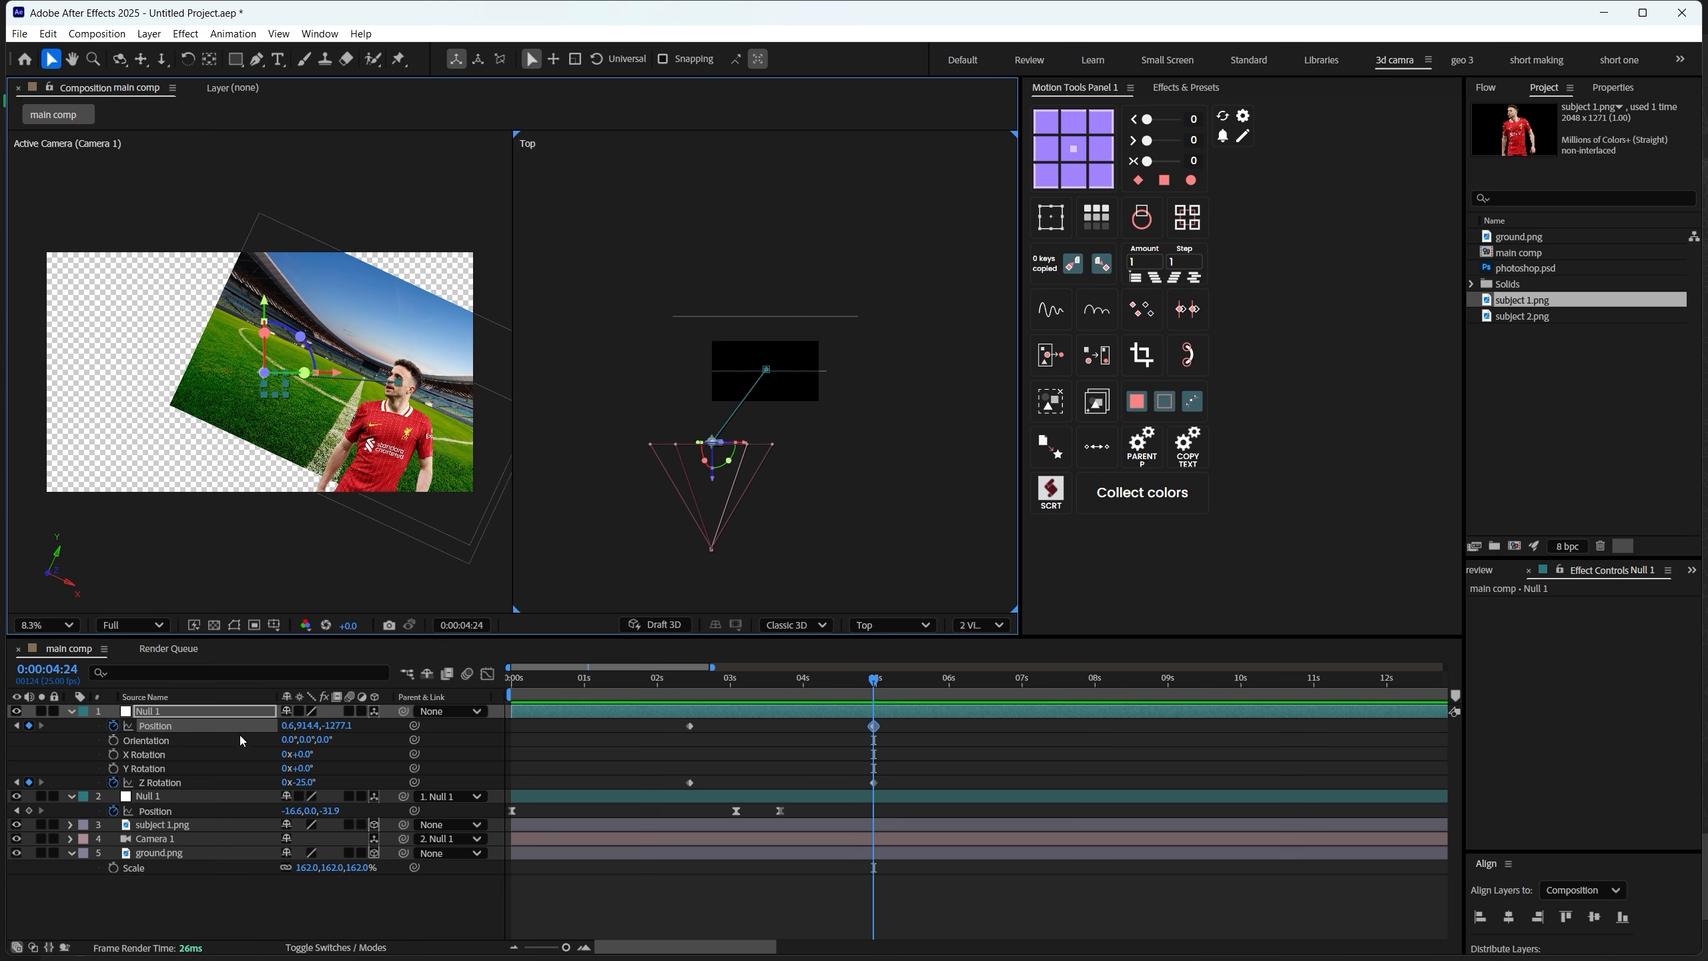
drag(310, 729, 183, 754)
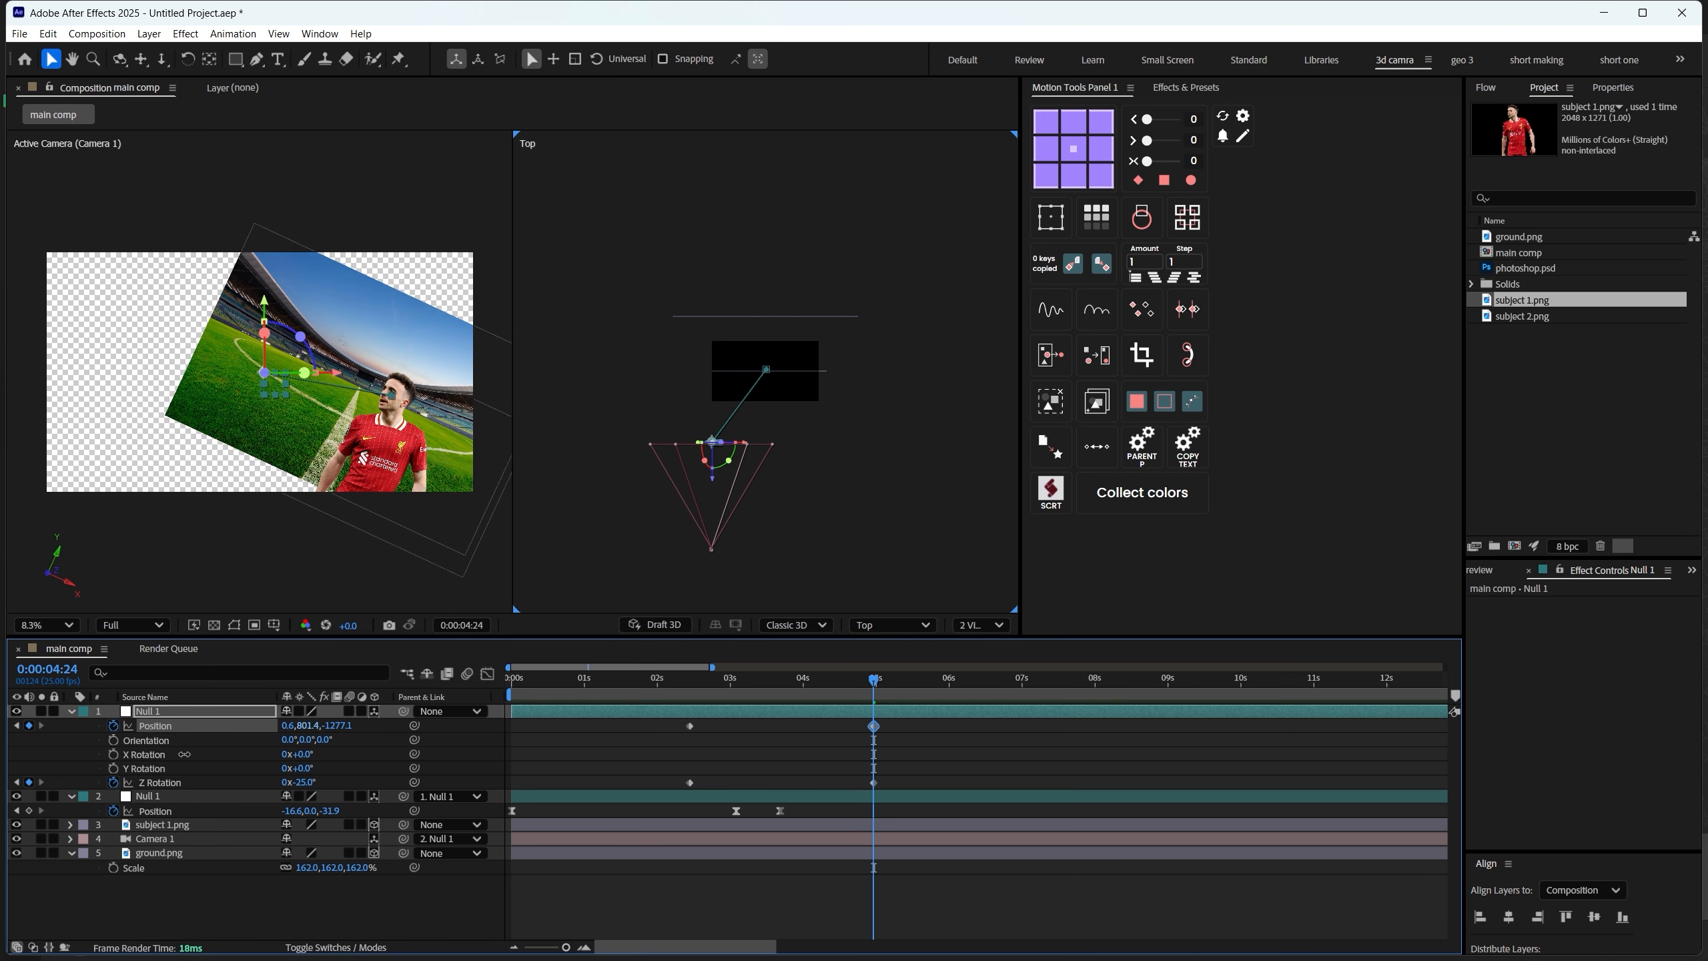
click(347, 681)
key(space)
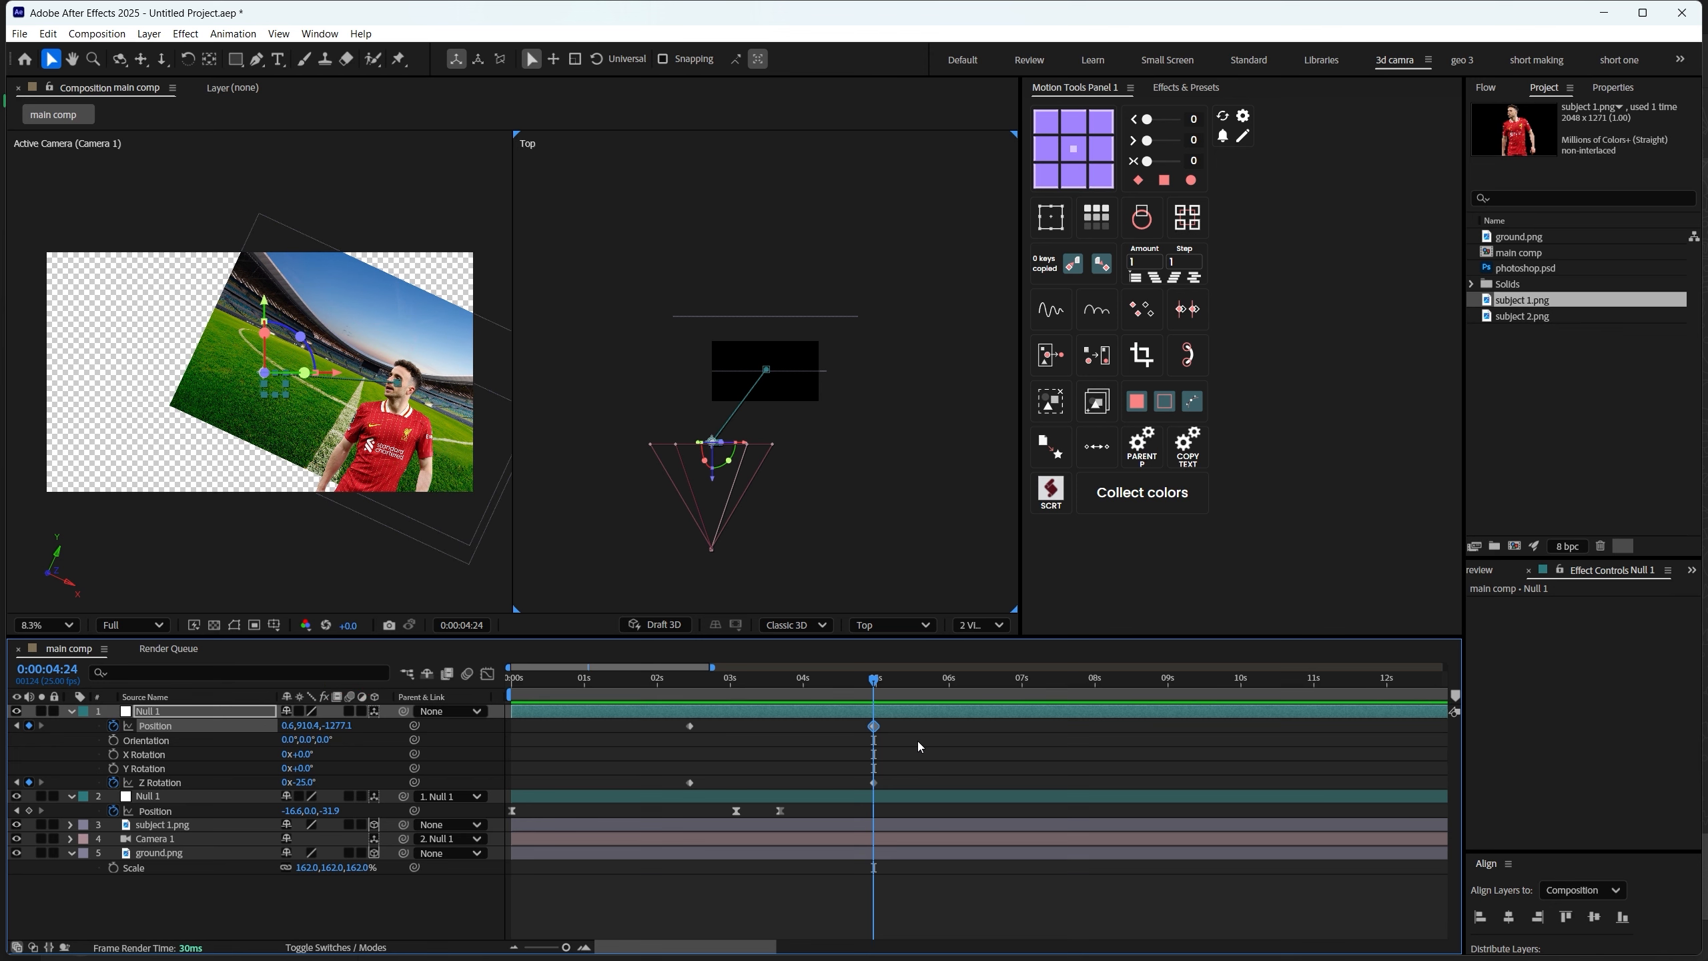
key(space)
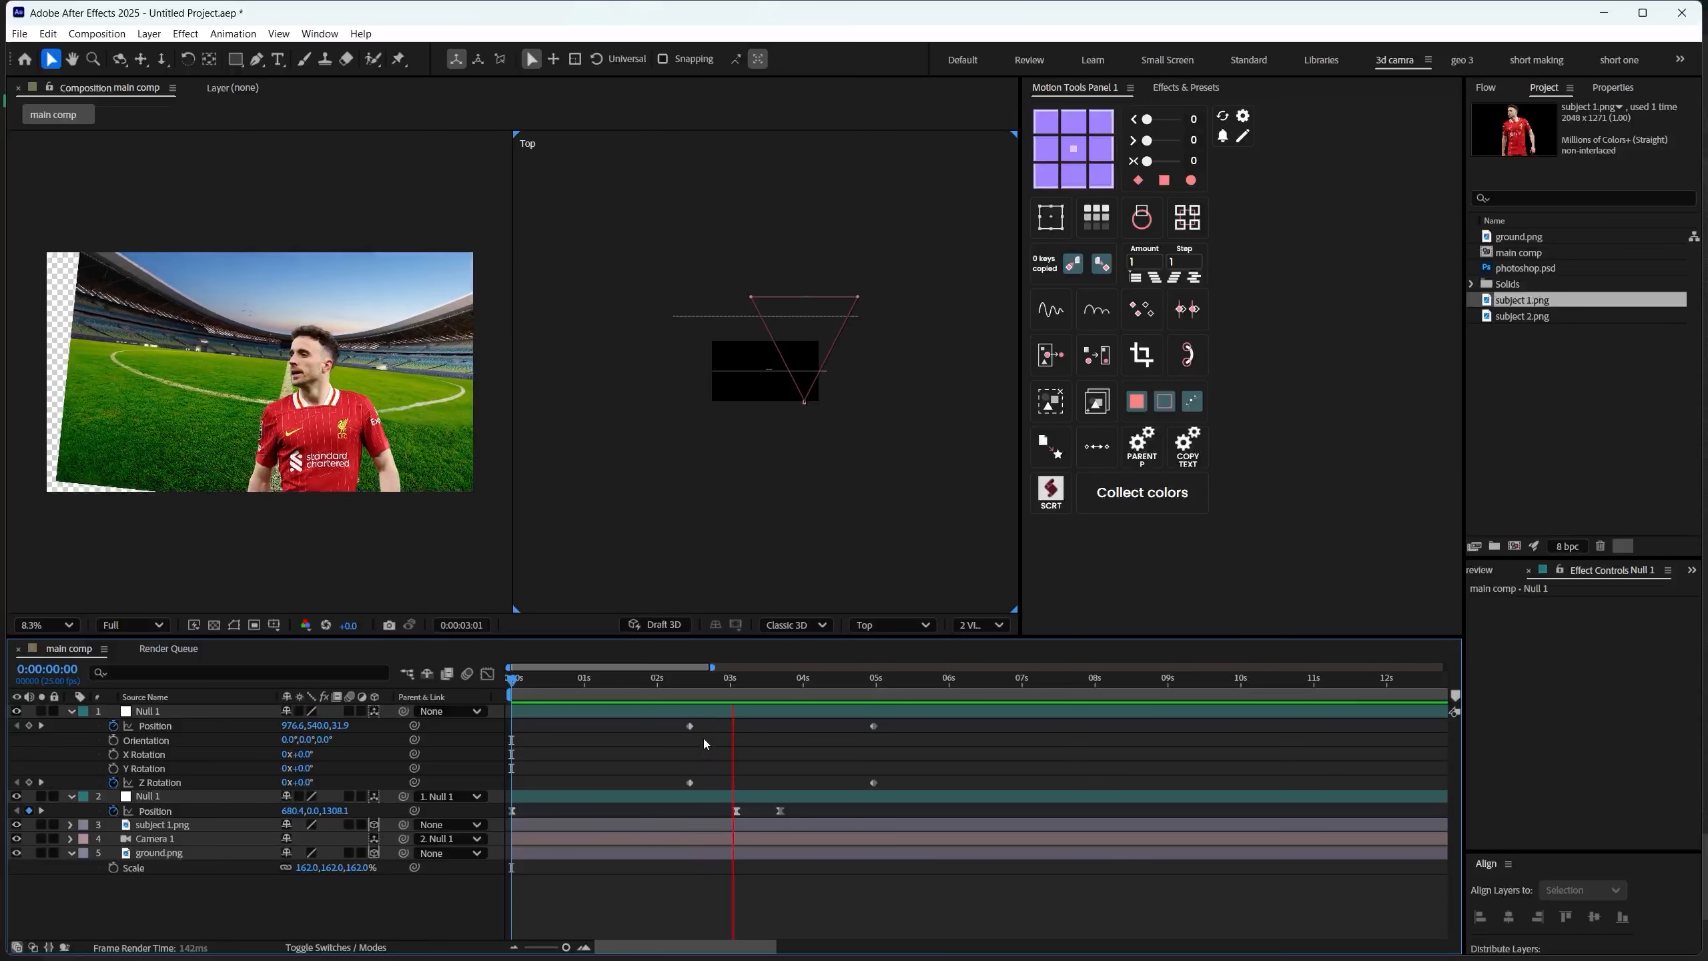
key(space)
Move the upper null's first Position and Z Rotation keyframes back to about 2:02, and preview from the start
drag(703, 720, 643, 785)
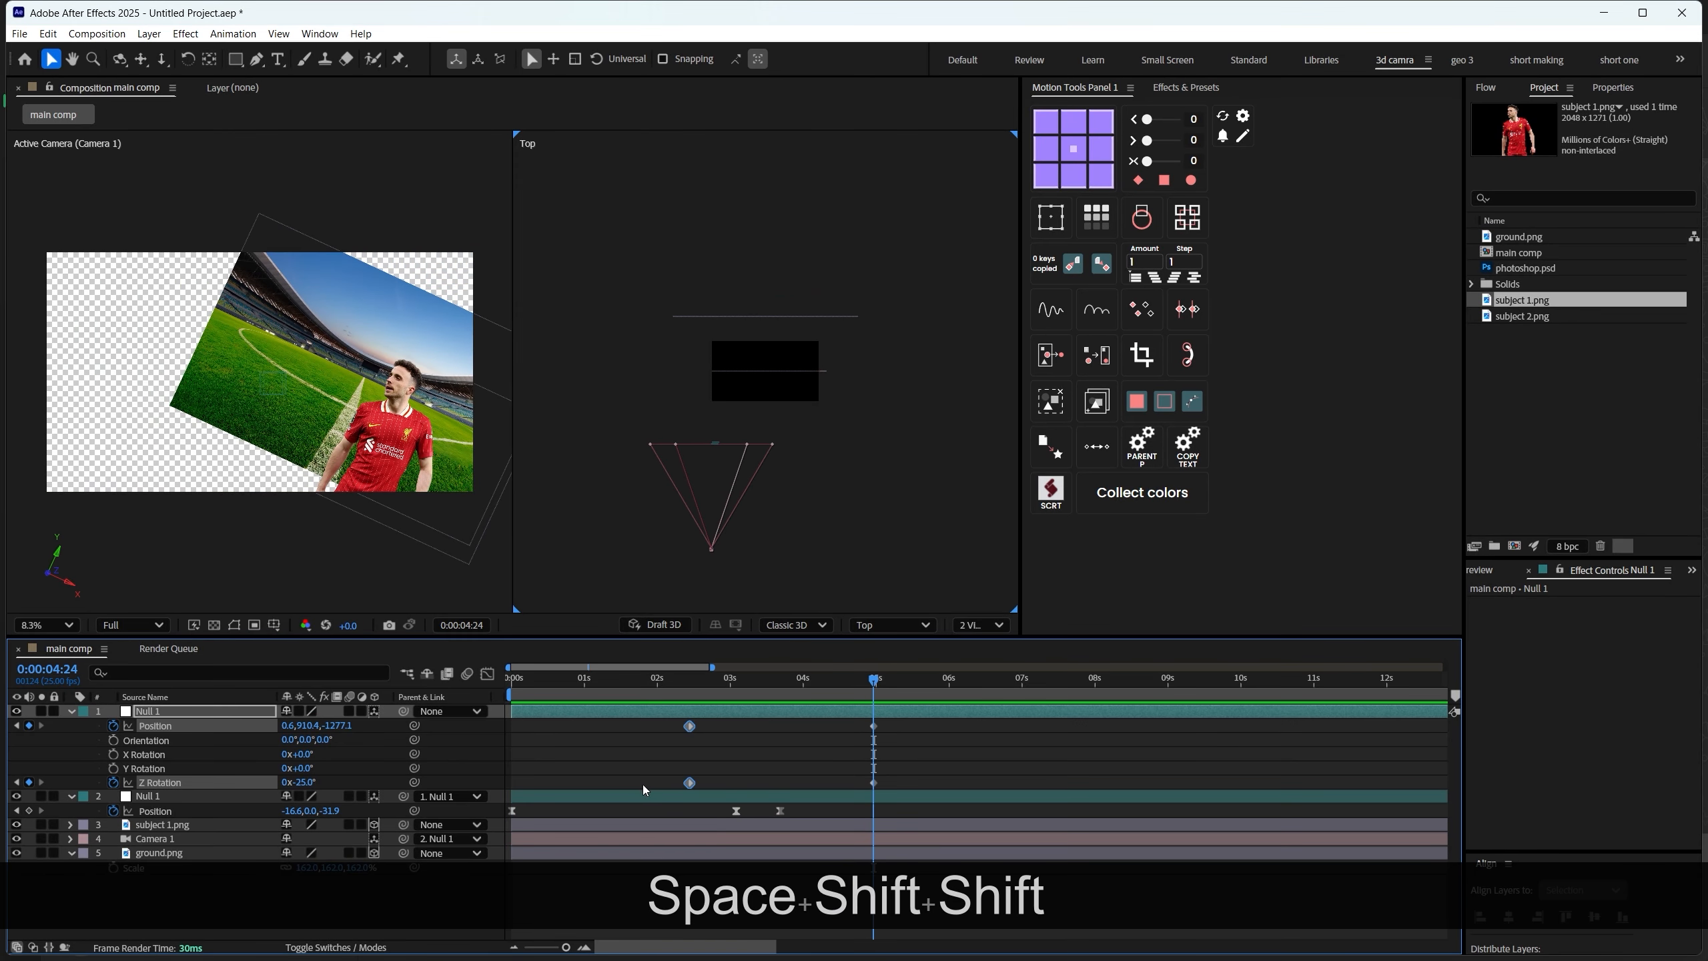
drag(690, 729, 666, 729)
click(697, 724)
drag(833, 681, 508, 733)
key(space)
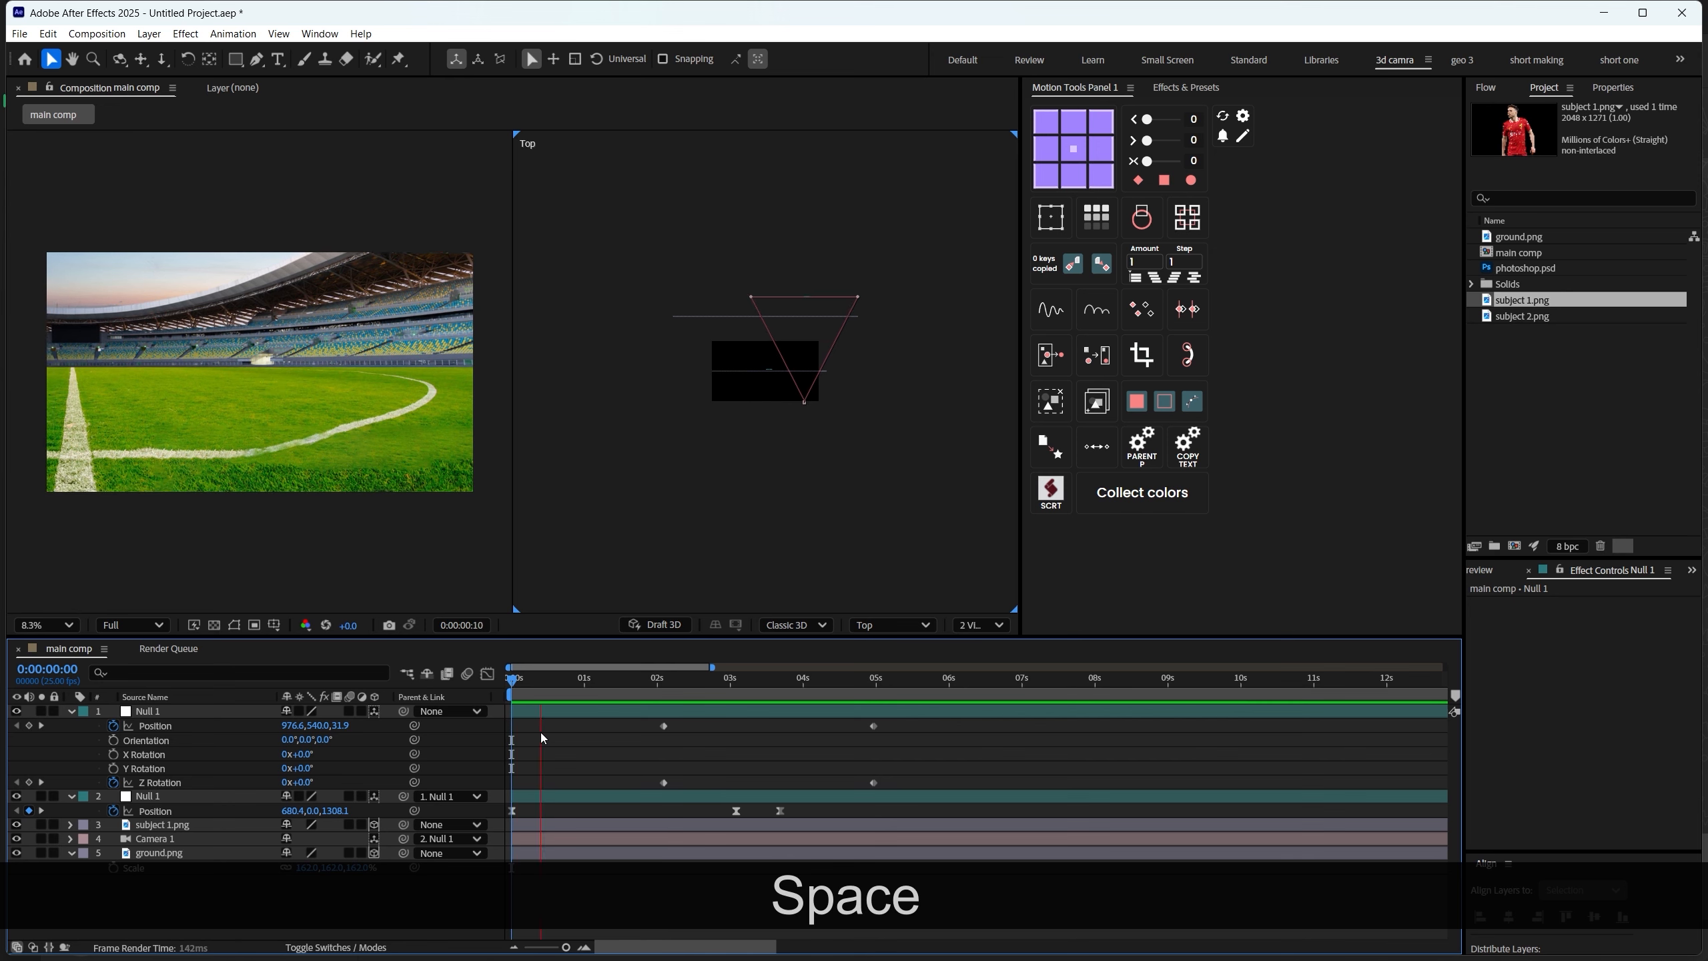
key(space)
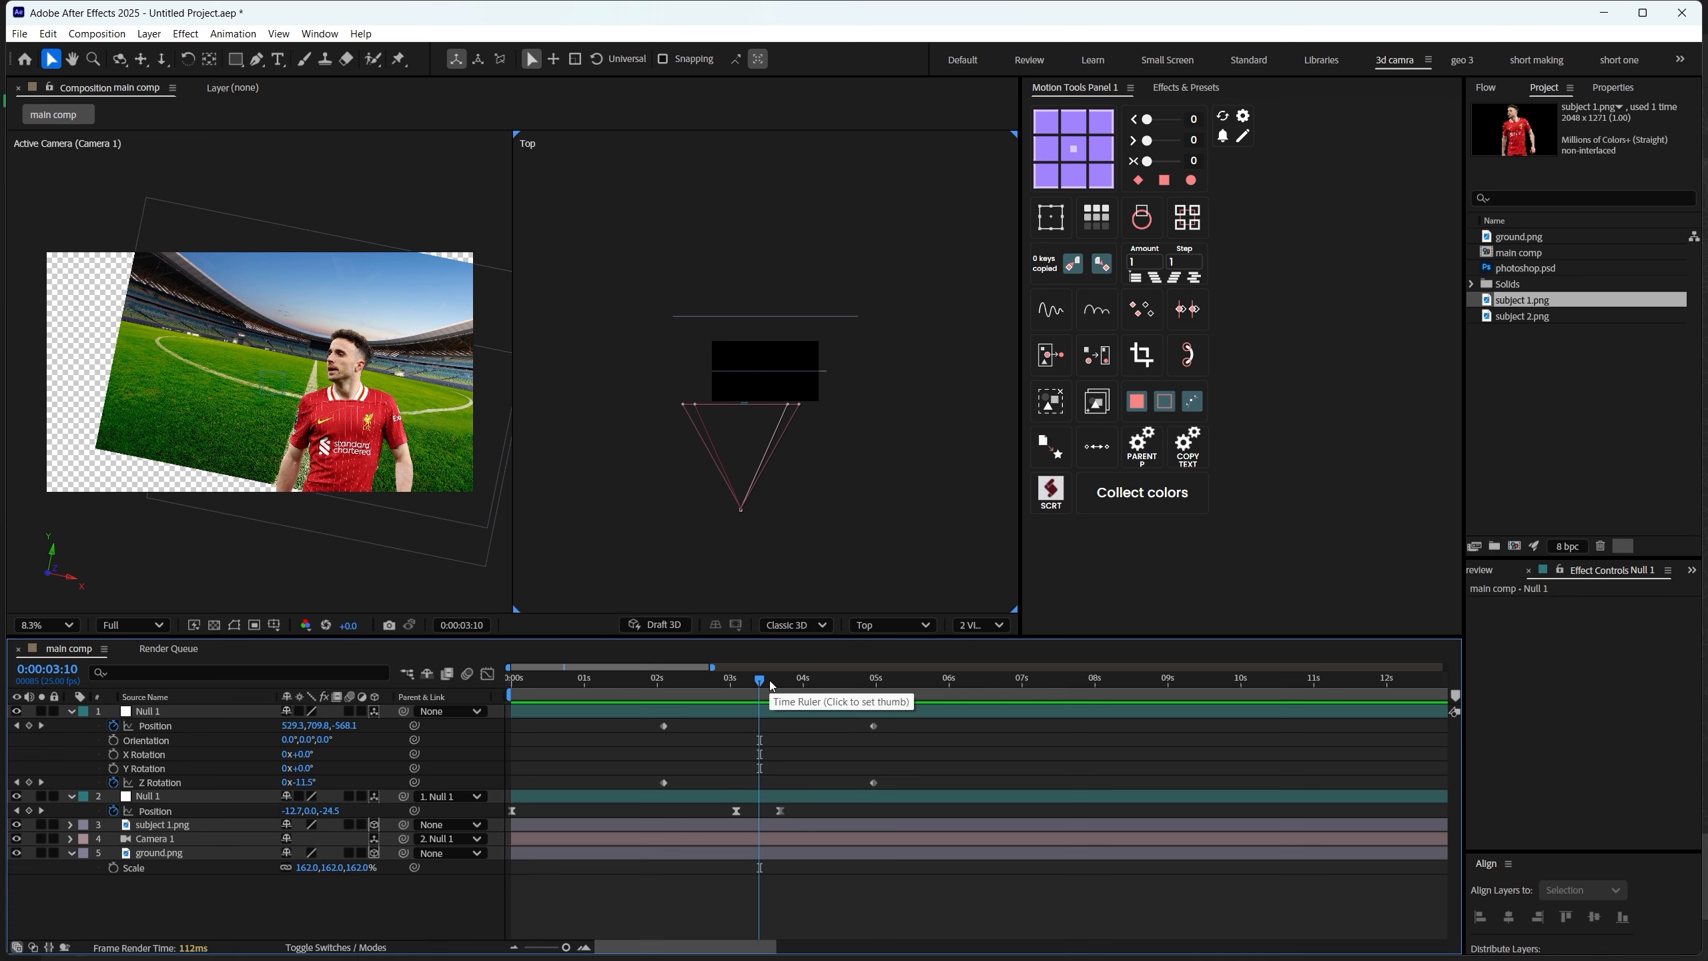
Apply Easy Ease to the upper null's Position and Z Rotation keyframes, and move the ending pair from 4:24 to about 5:09
drag(918, 721, 658, 787)
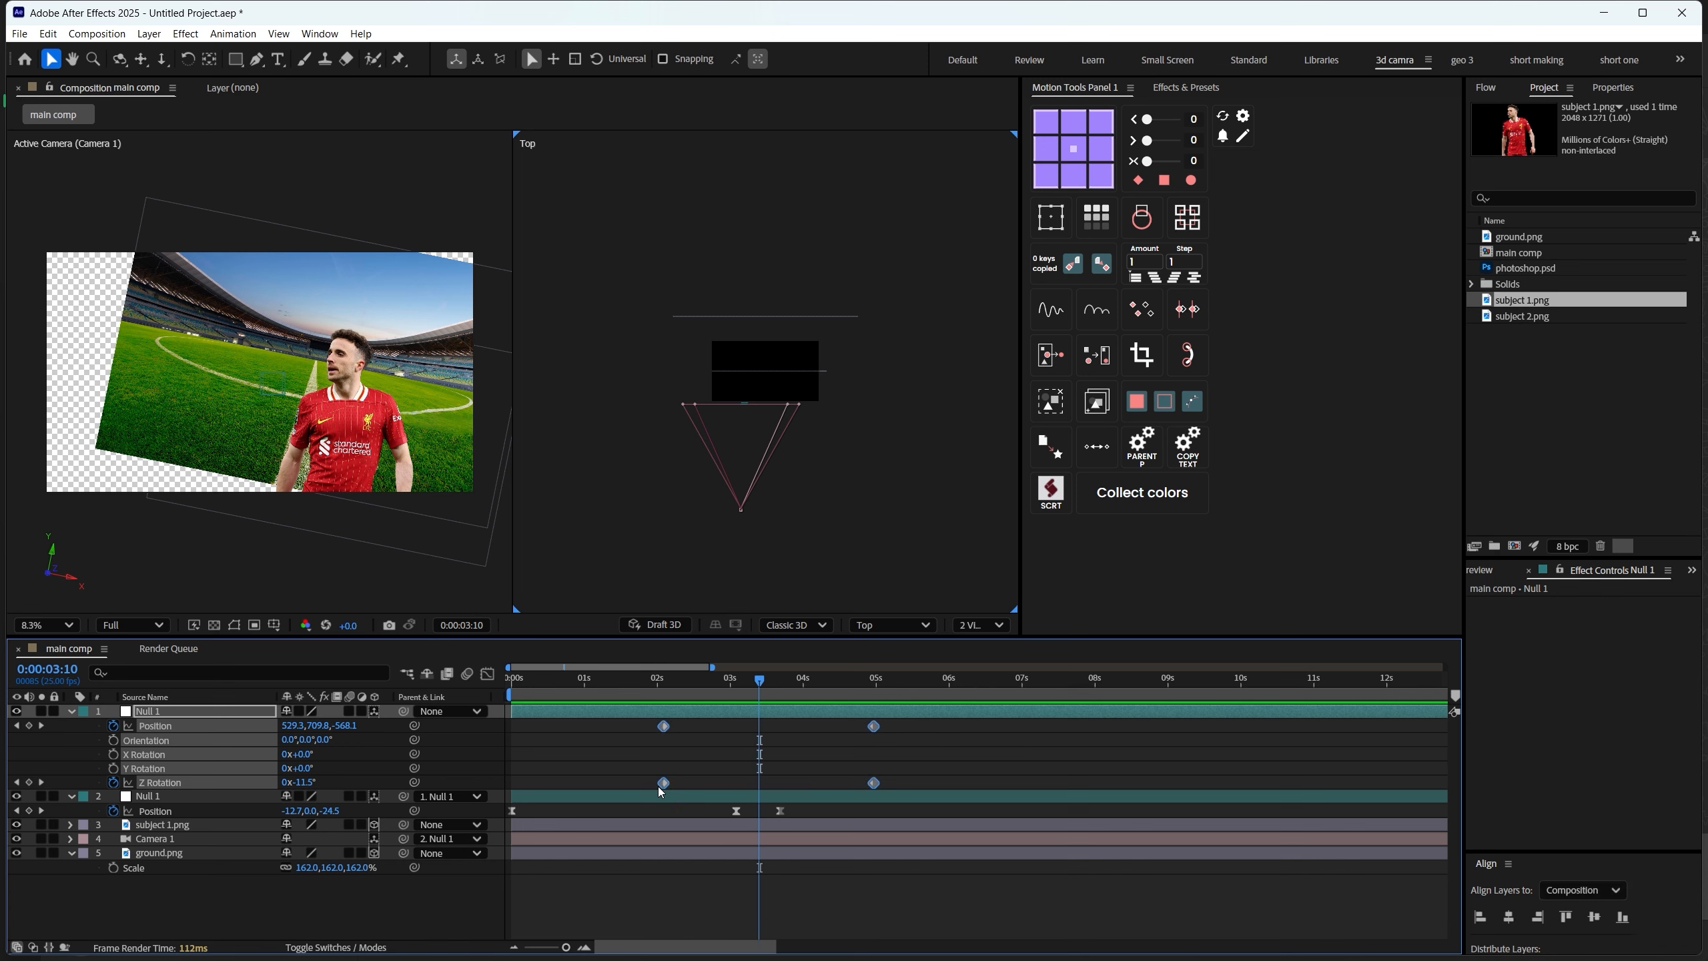
key(F9)
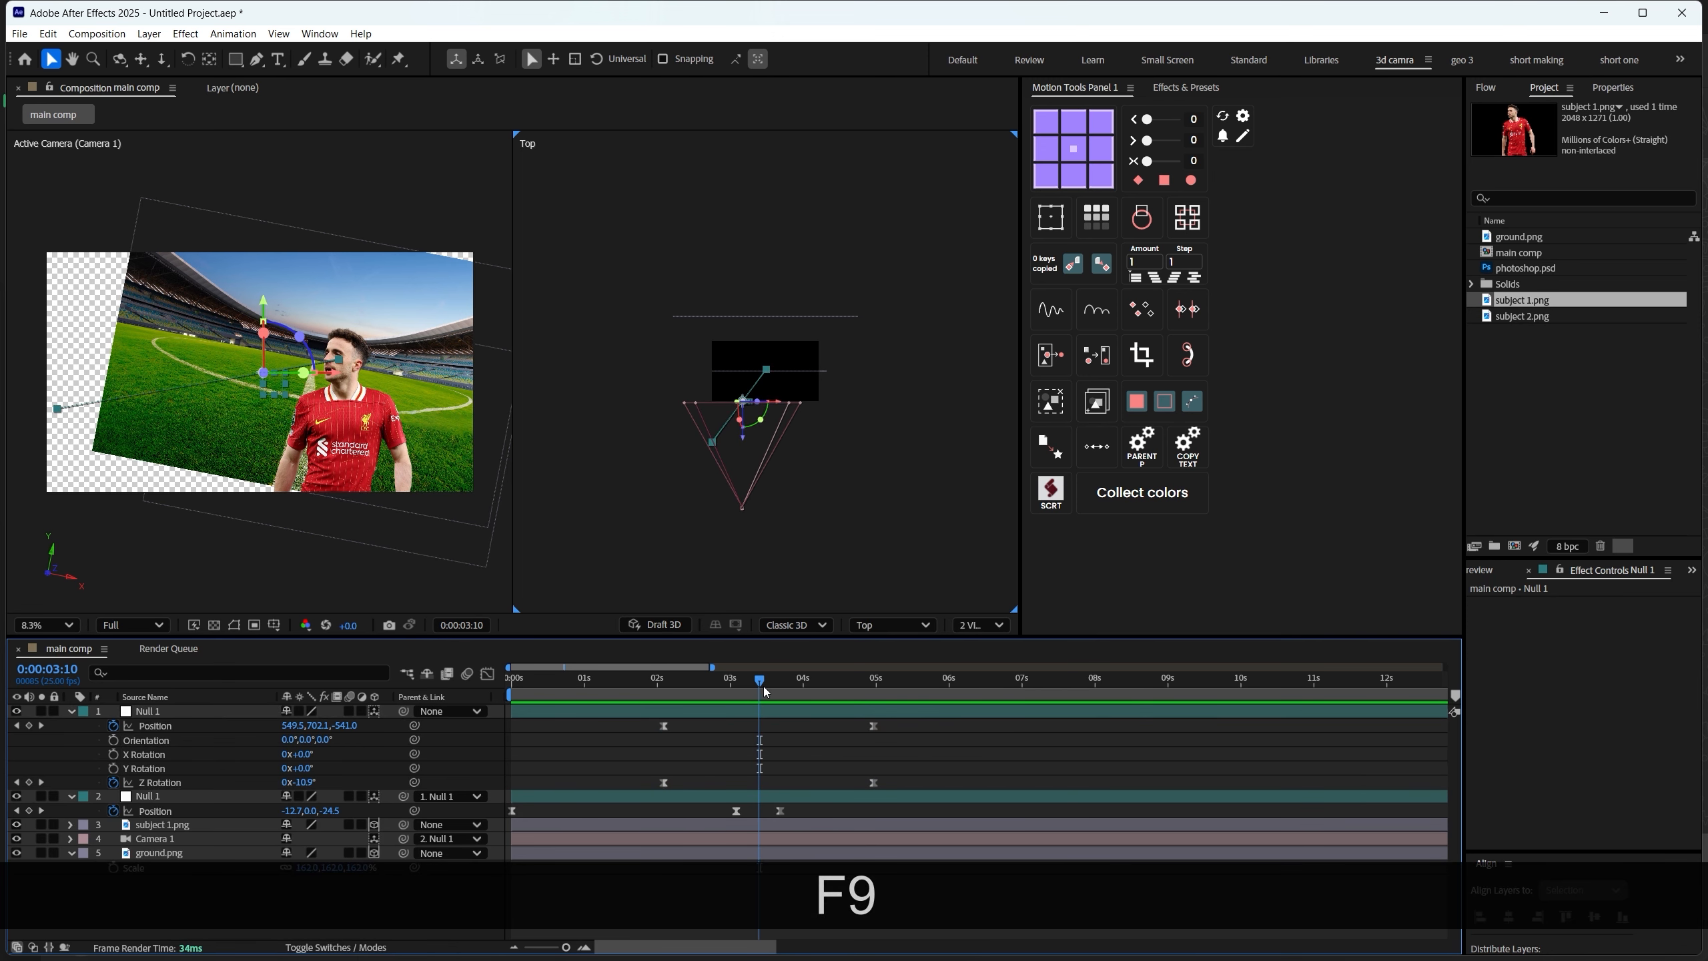
drag(759, 713, 873, 713)
scroll(884, 739, up, 5)
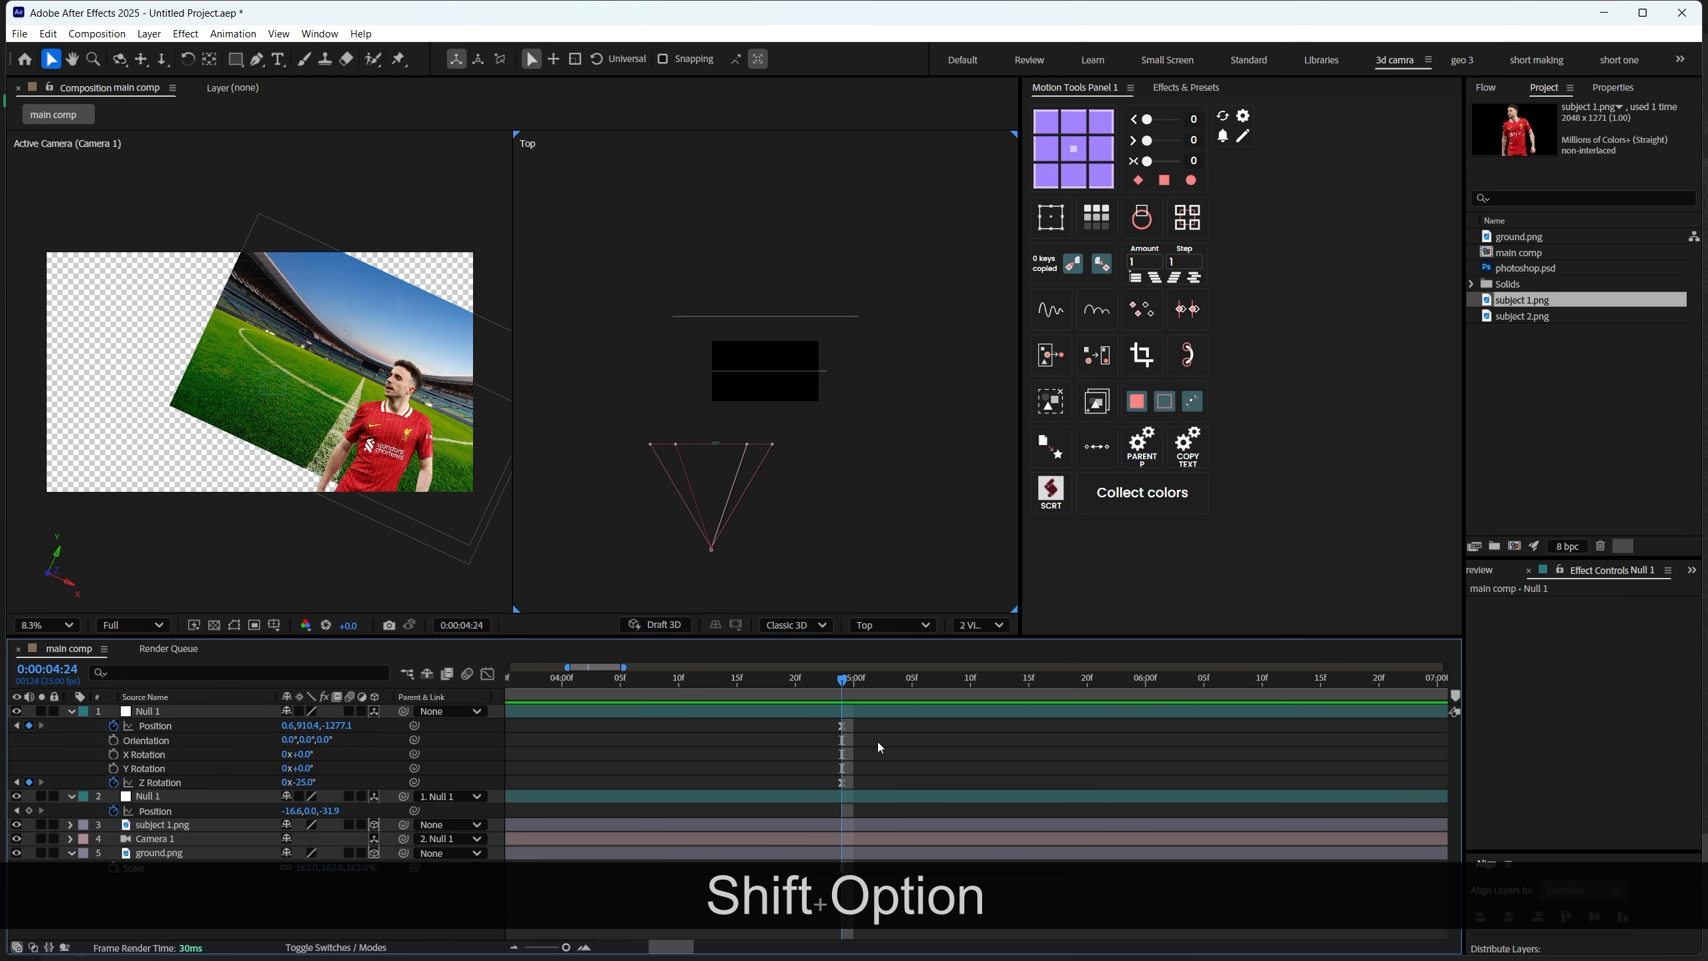
scroll(878, 742, down, 3)
mouse_move(892, 718)
mouse_down()
mouse_move(846, 791)
mouse_move(918, 727)
mouse_up()
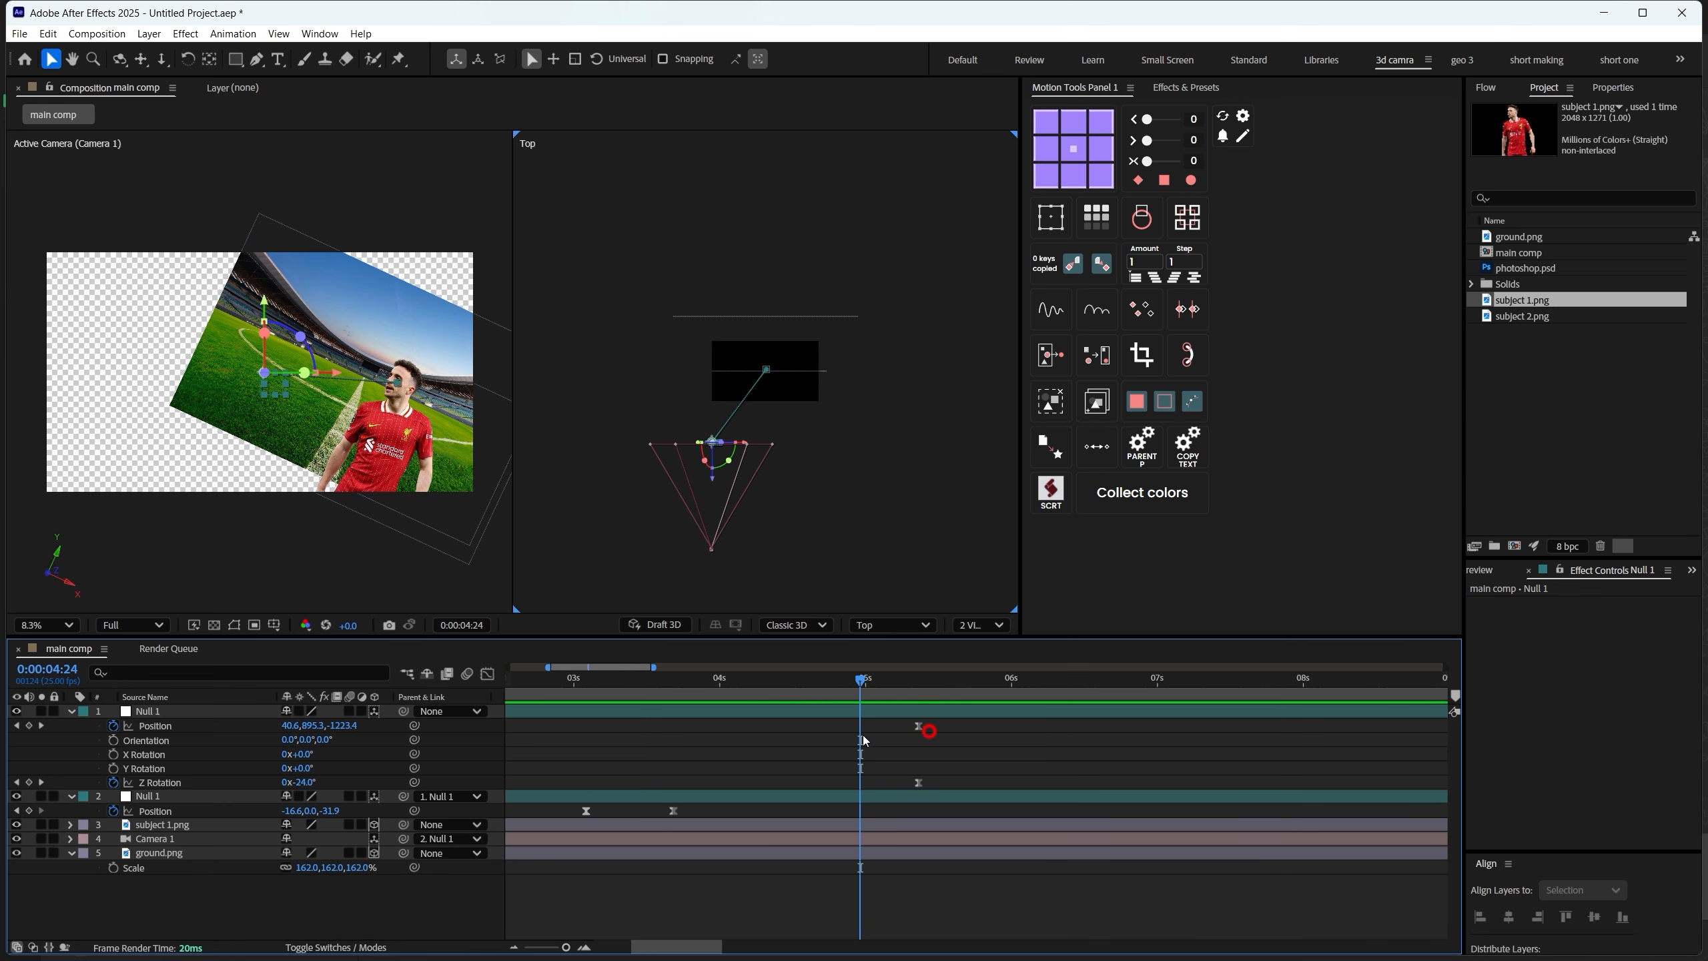
Add Position and Z Rotation keyframes to the upper null at 4:24 and set their temporal interpolation to Continuous Bezier
click(28, 725)
click(28, 782)
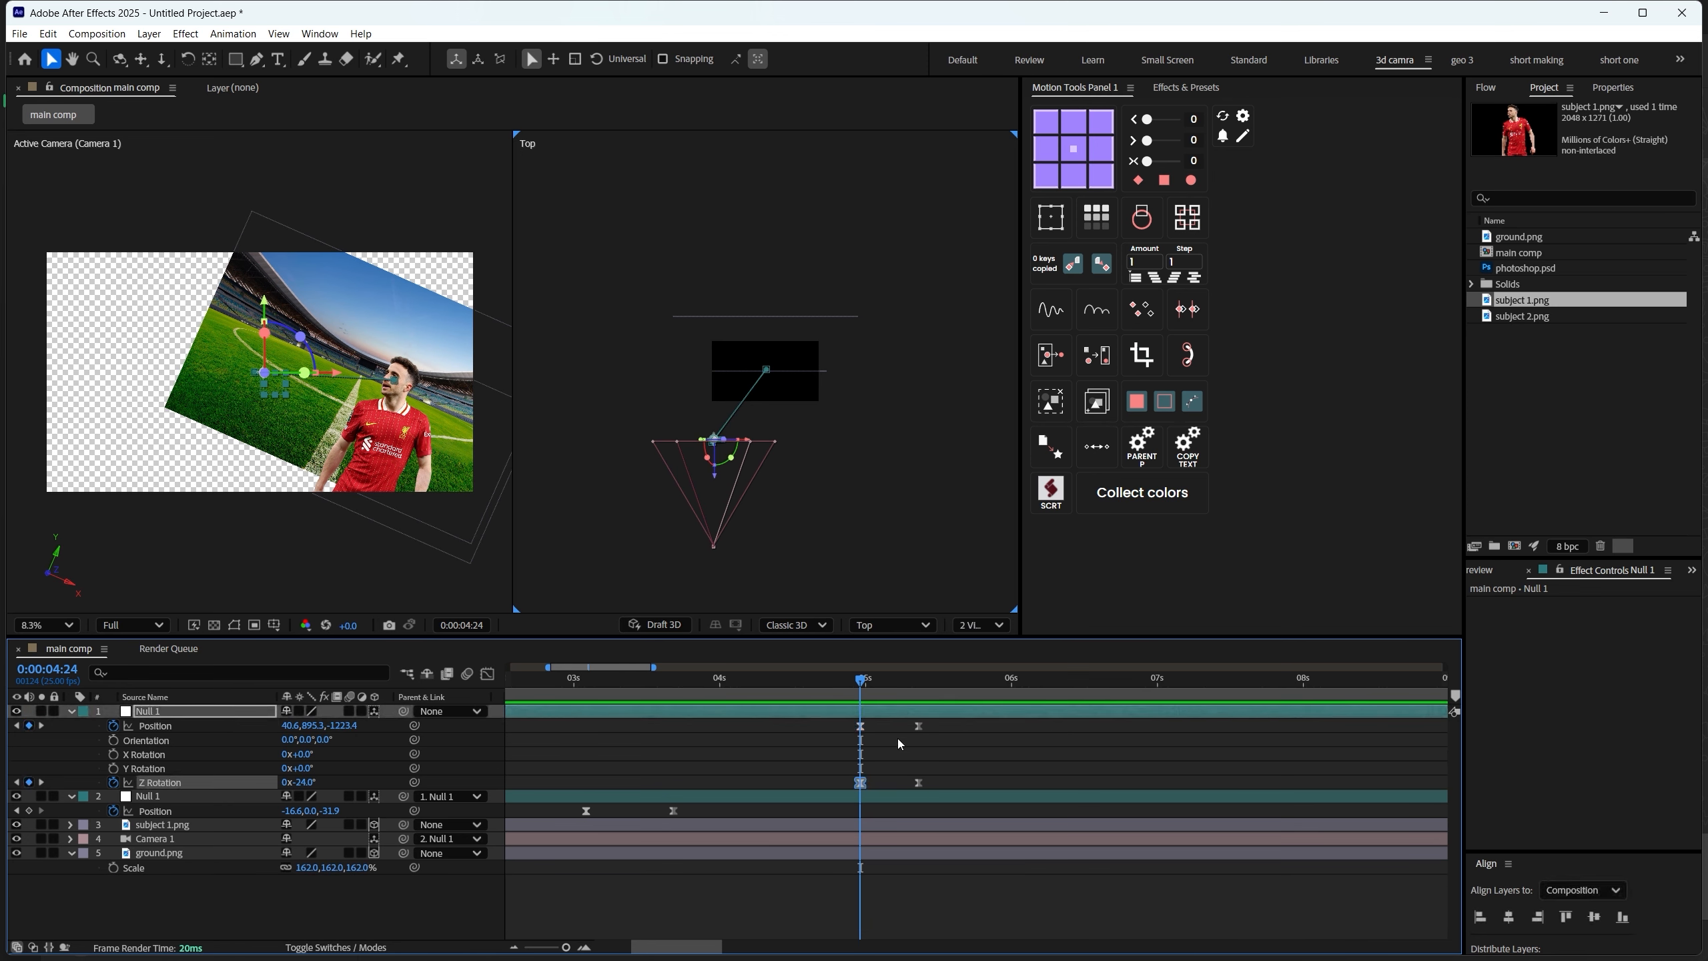
click(972, 733)
drag(882, 722, 822, 792)
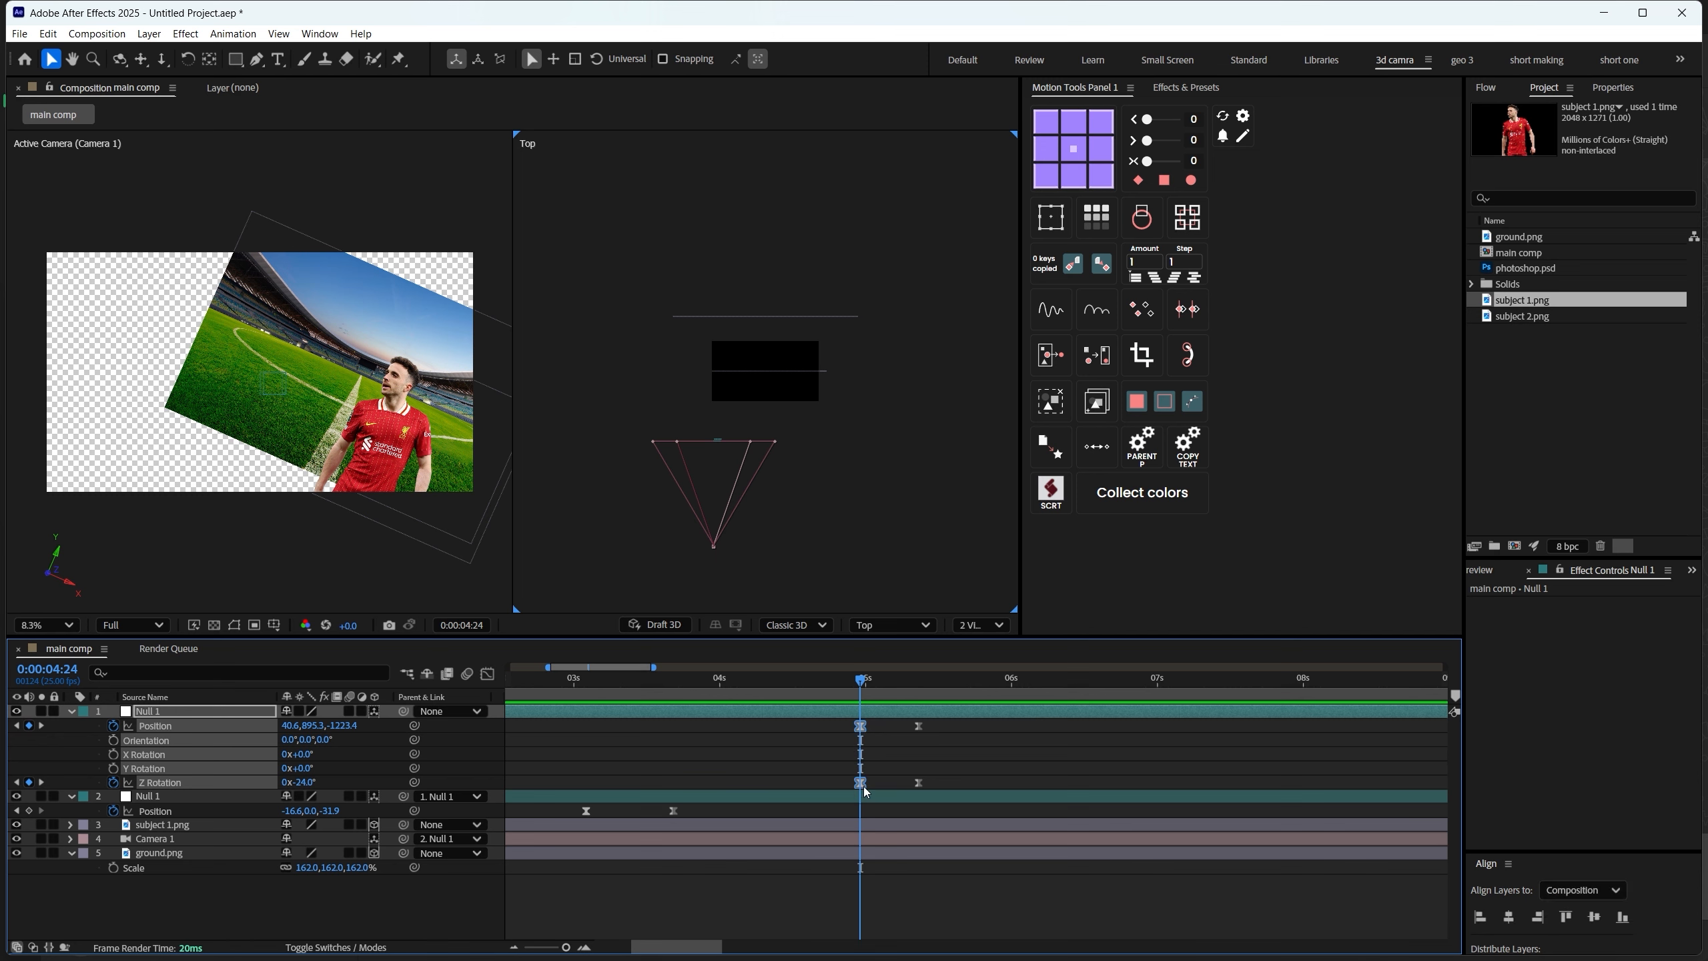
right_click(860, 783)
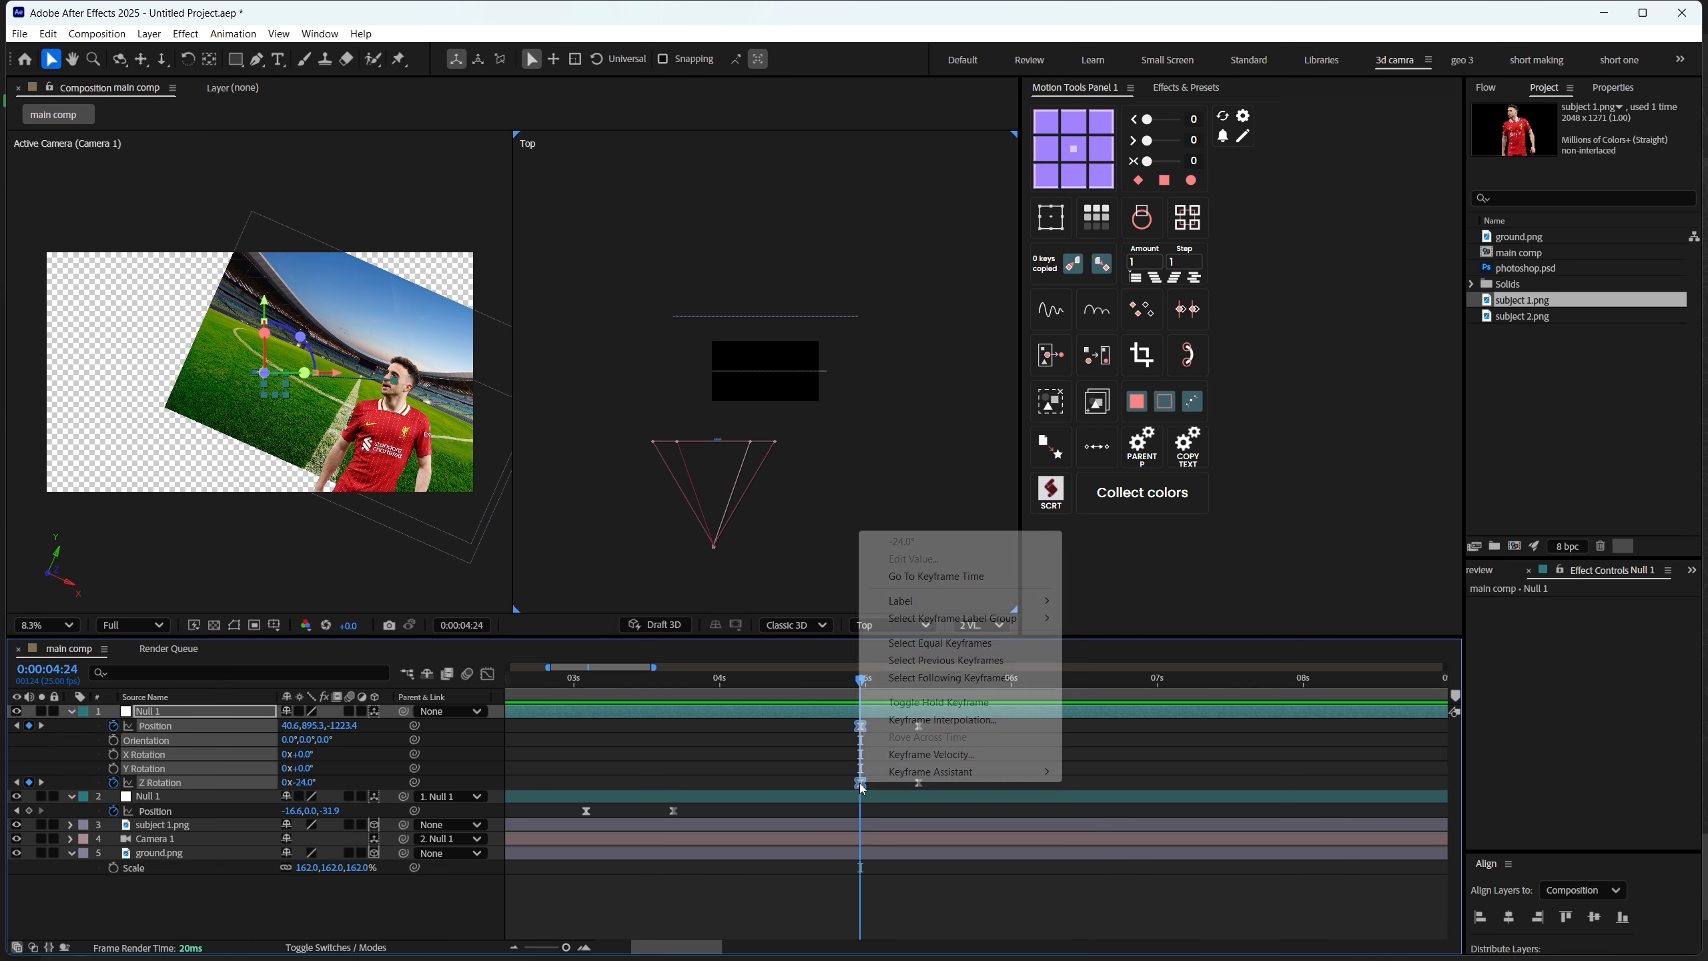
click(916, 720)
click(910, 409)
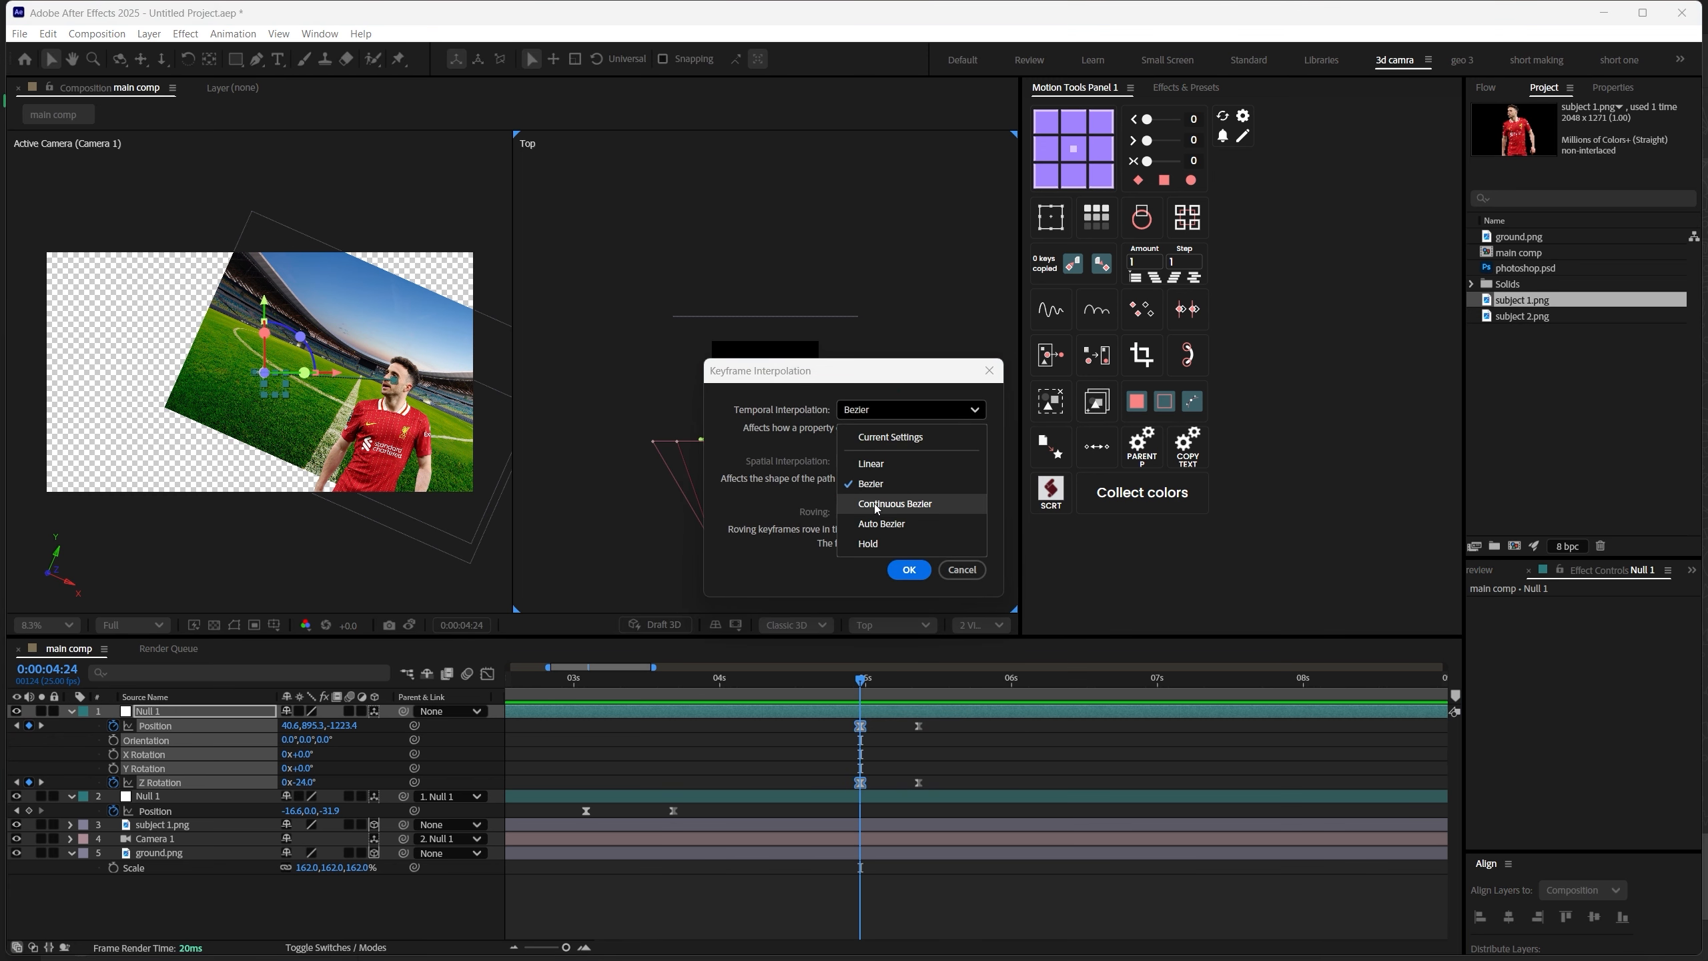
click(876, 505)
click(908, 569)
In the upper null's Position speed graph, lengthen the 4:24 keyframe's incoming handle and move the last keyframe slightly later
scroll(758, 758, down, 5)
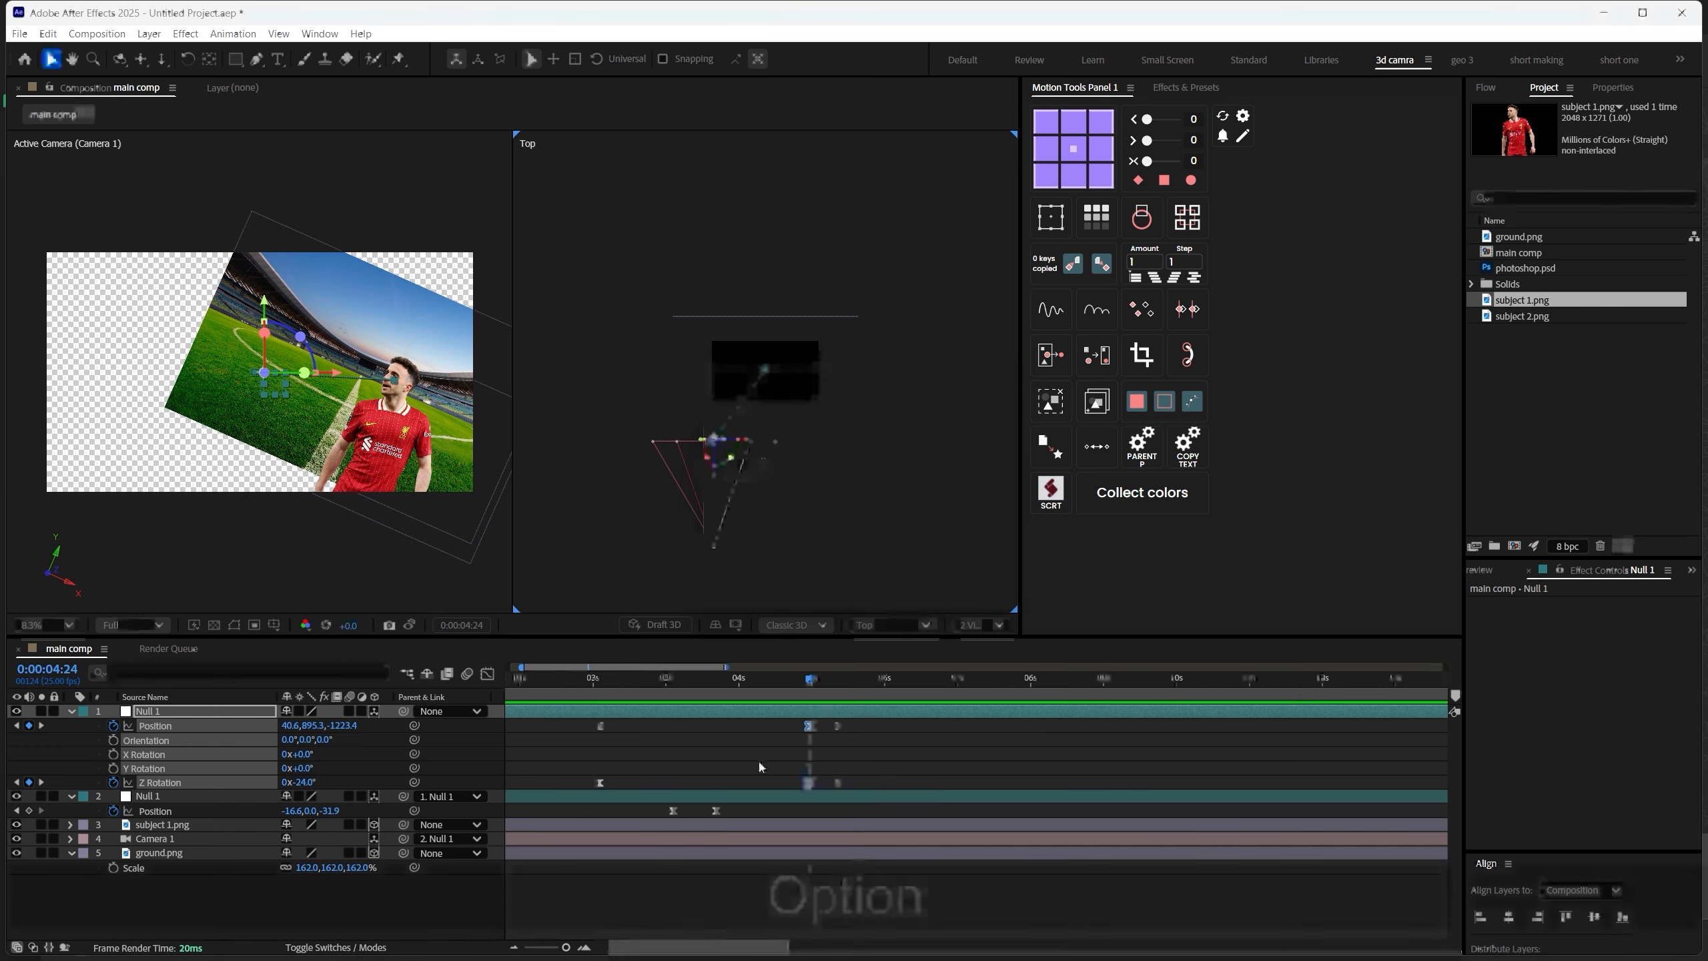
click(899, 744)
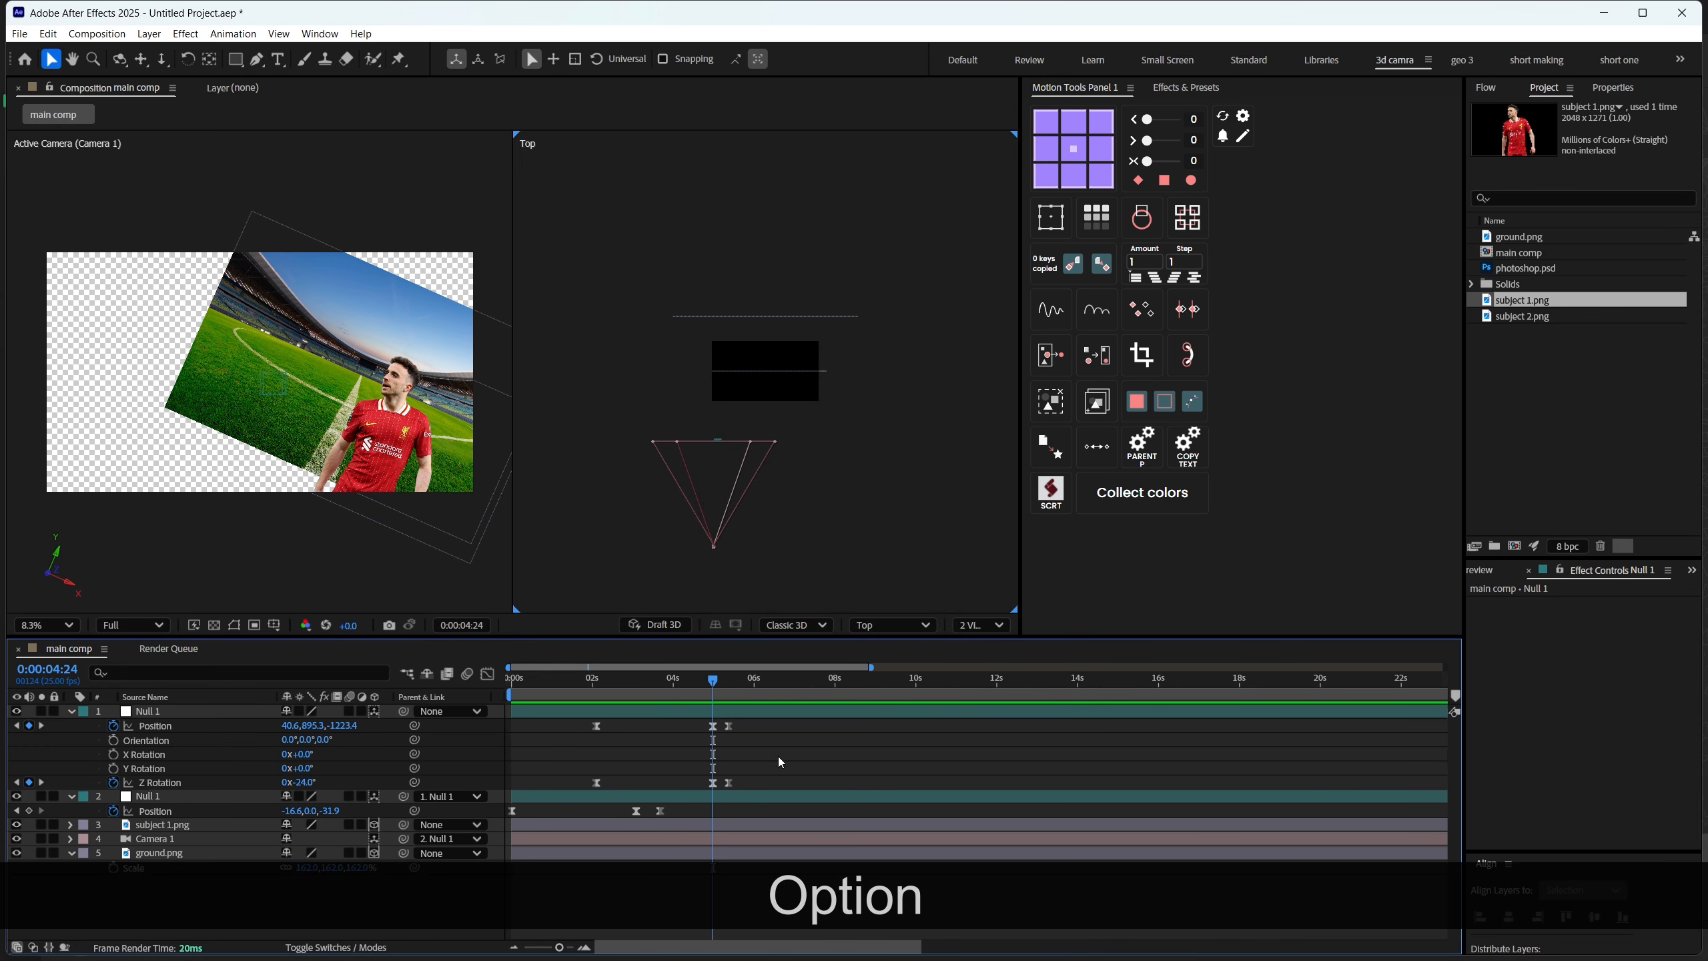
drag(793, 718, 558, 740)
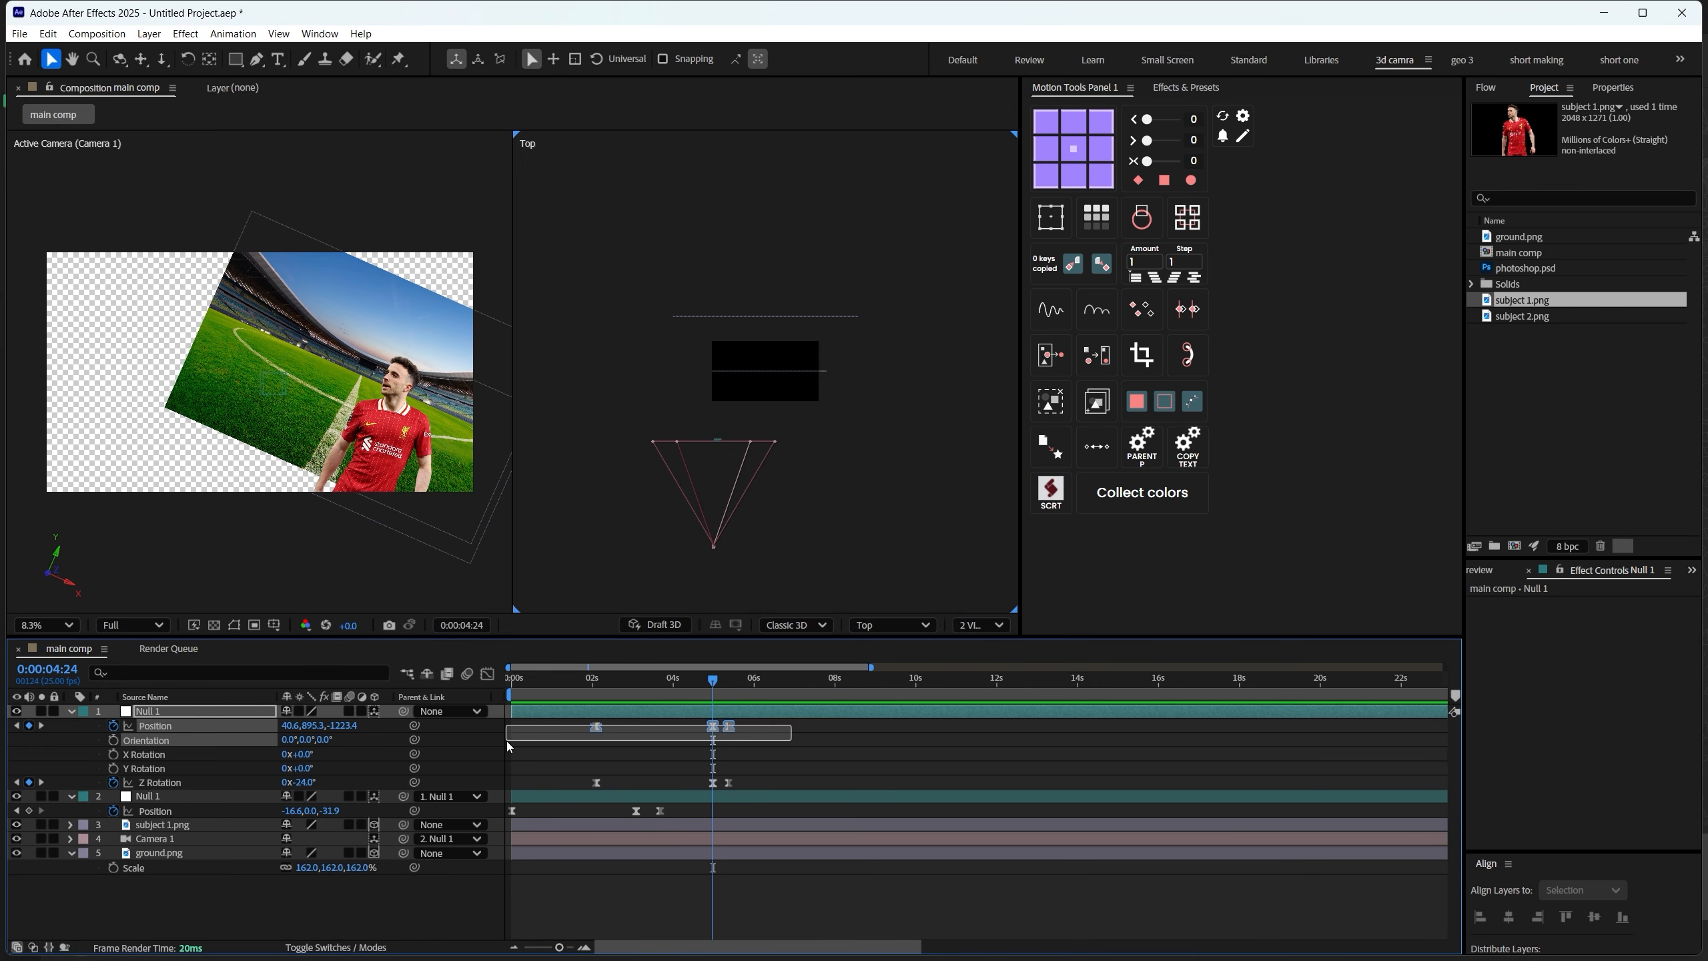
click(487, 674)
scroll(713, 864, up, 5)
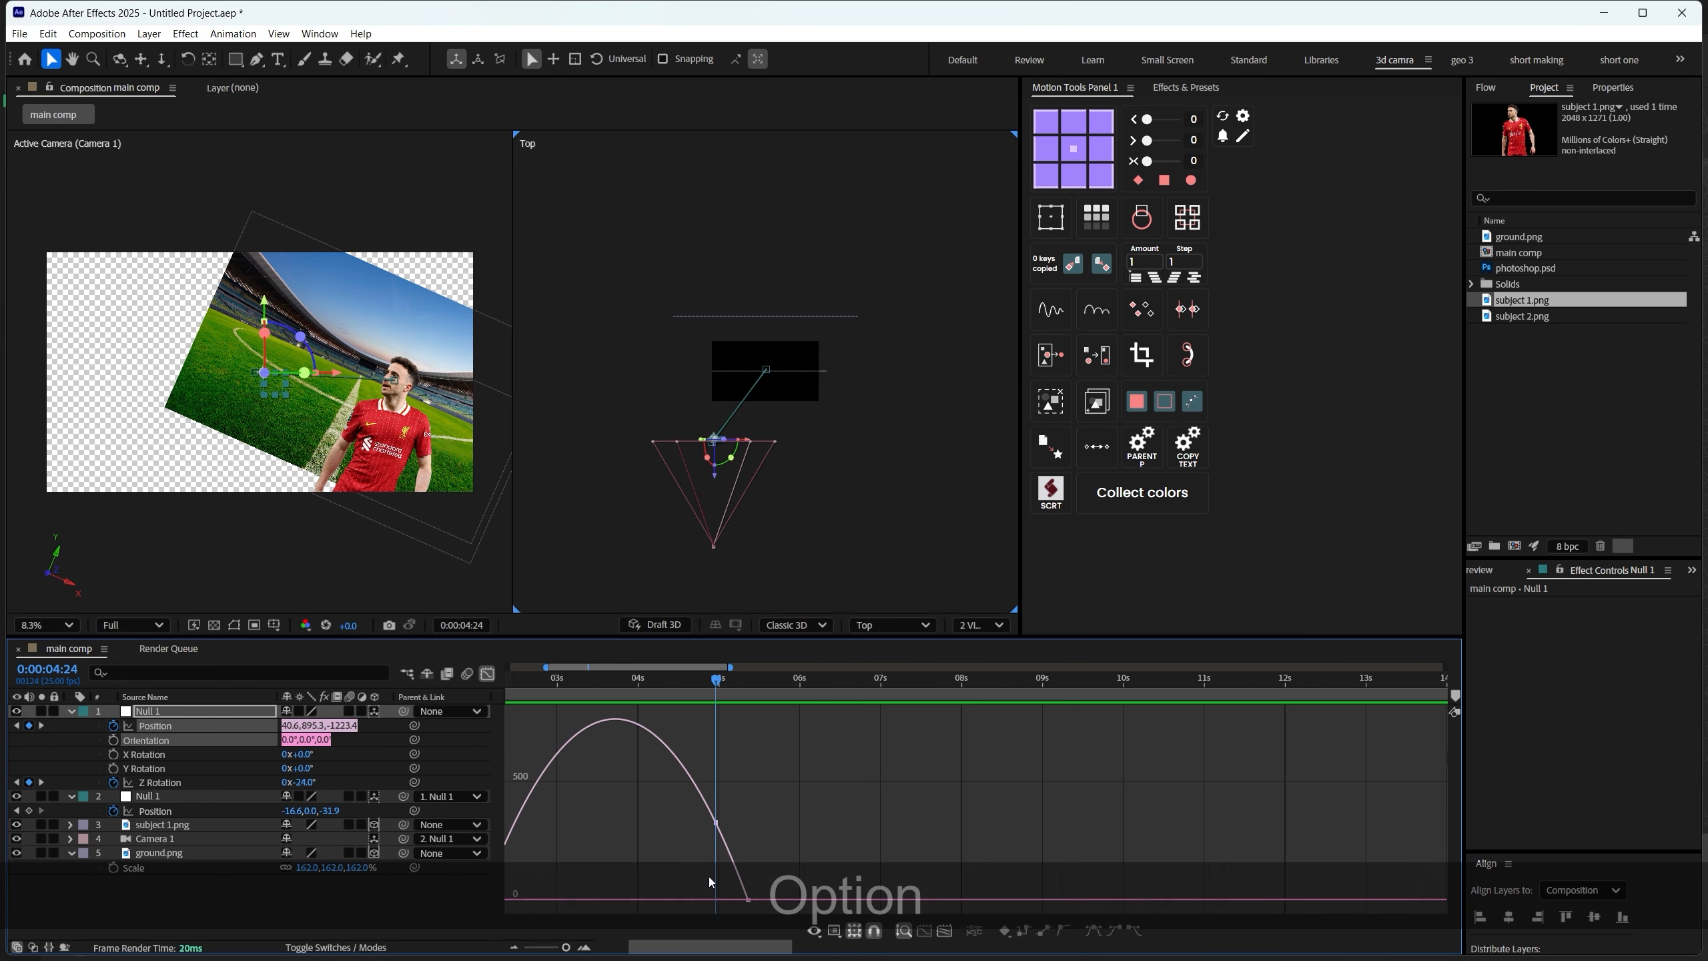
click(719, 822)
drag(682, 827, 646, 827)
drag(759, 900, 783, 900)
click(720, 834)
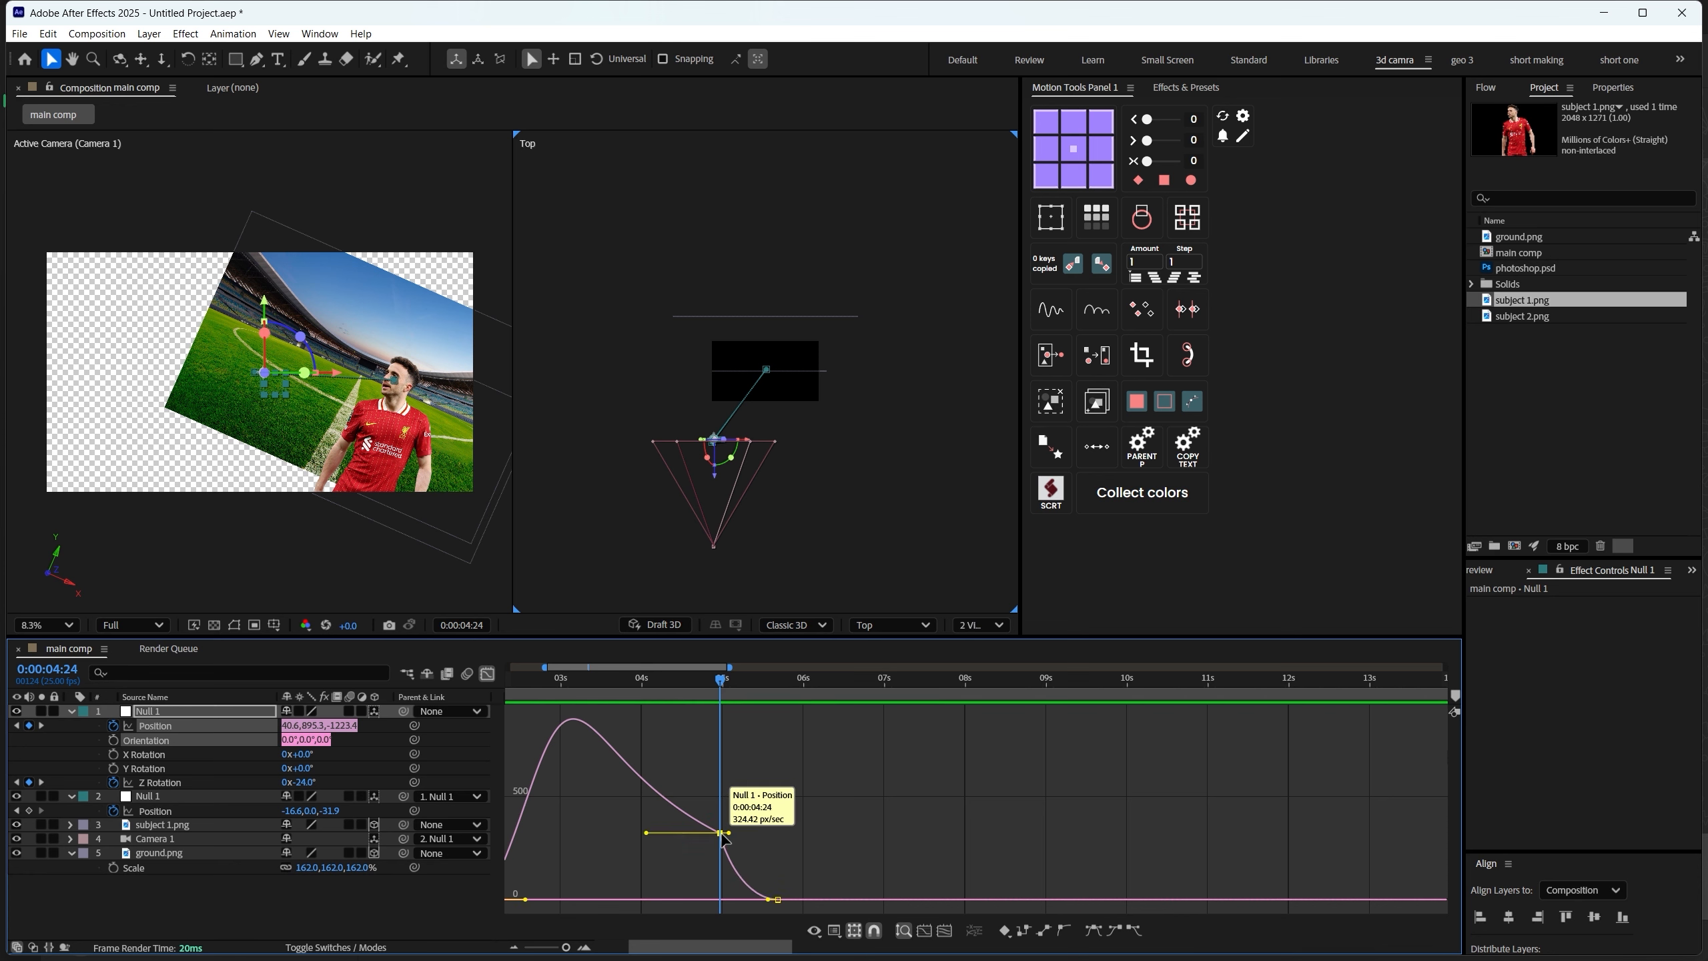
Set the temporal interpolation of the upper null's 4:24 Position keyframe to Bezier
right_click(721, 835)
click(734, 779)
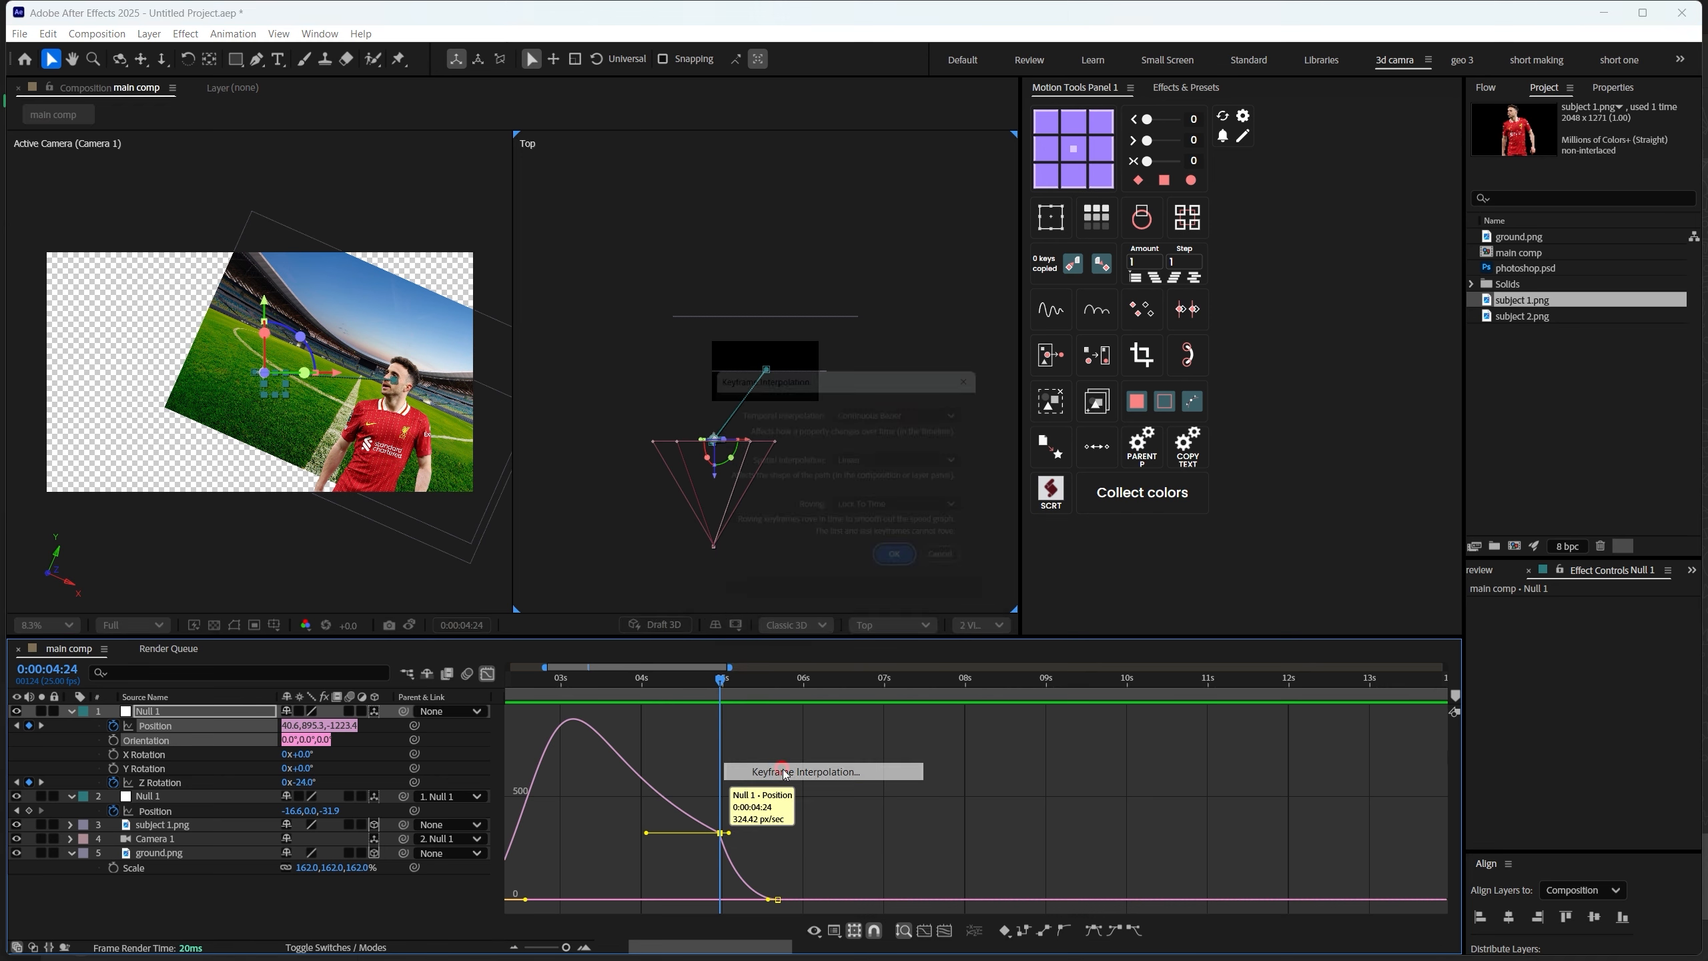
click(908, 409)
click(869, 484)
click(909, 569)
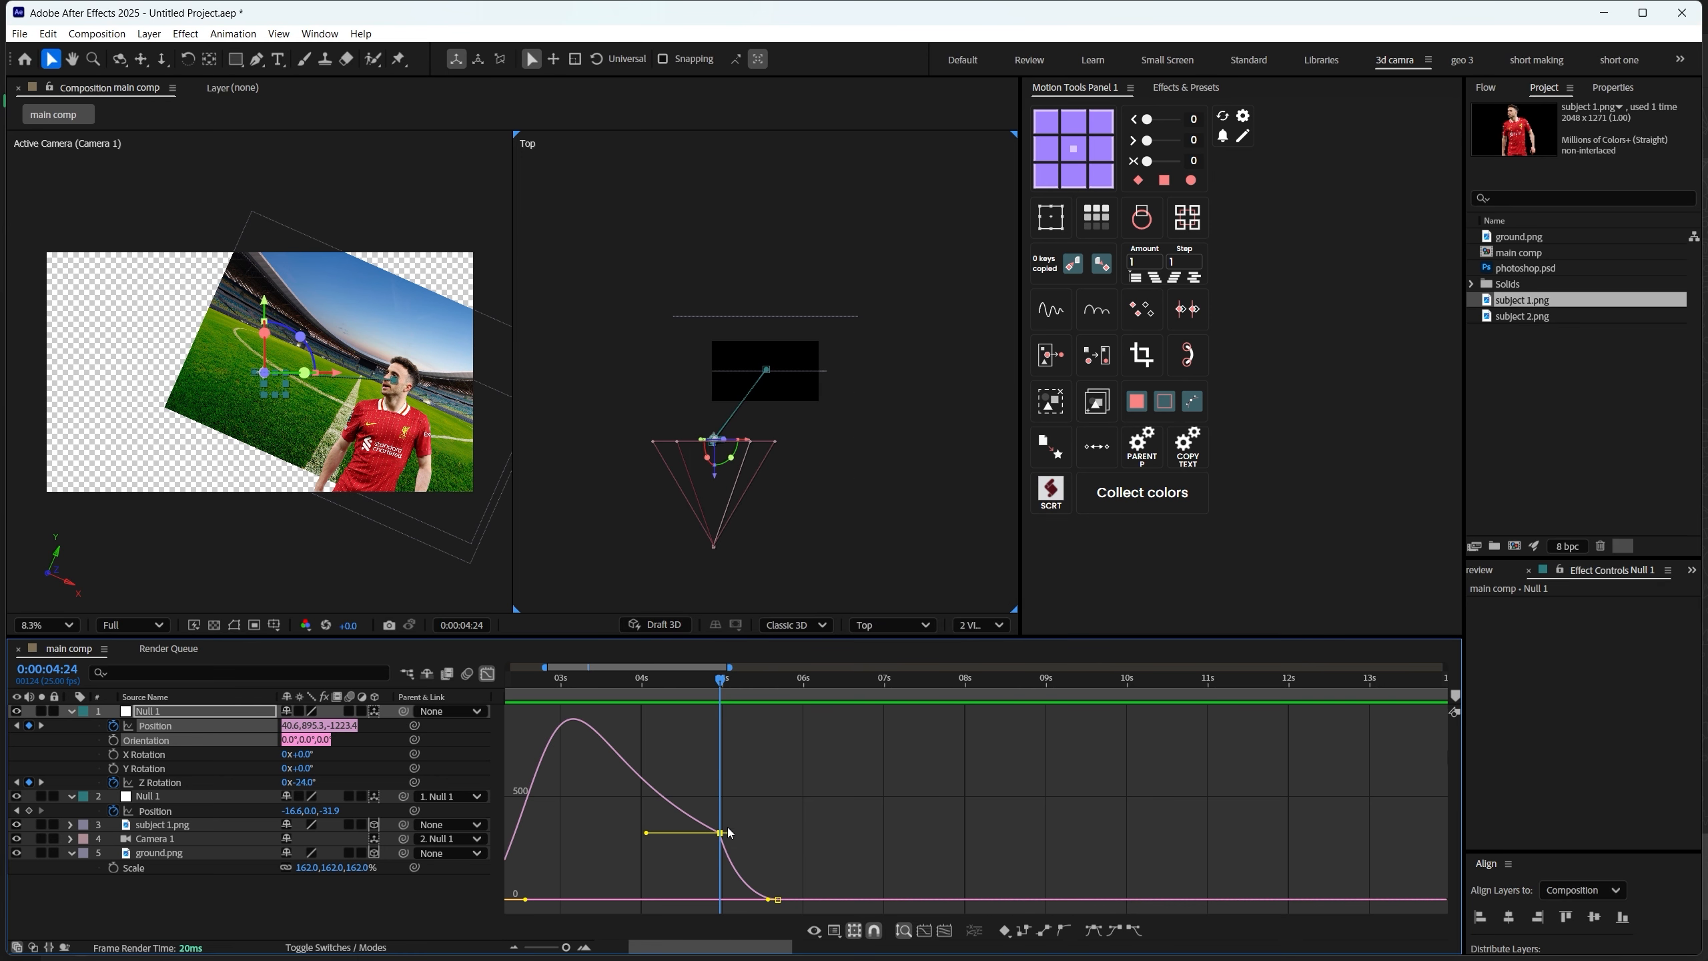
Change the temporal interpolation of Null 1's Position keyframe at 0:00:04:24 for a continuous curve and lower its speed to about 200 px/sec
drag(721, 834, 720, 873)
key(ctrl+z)
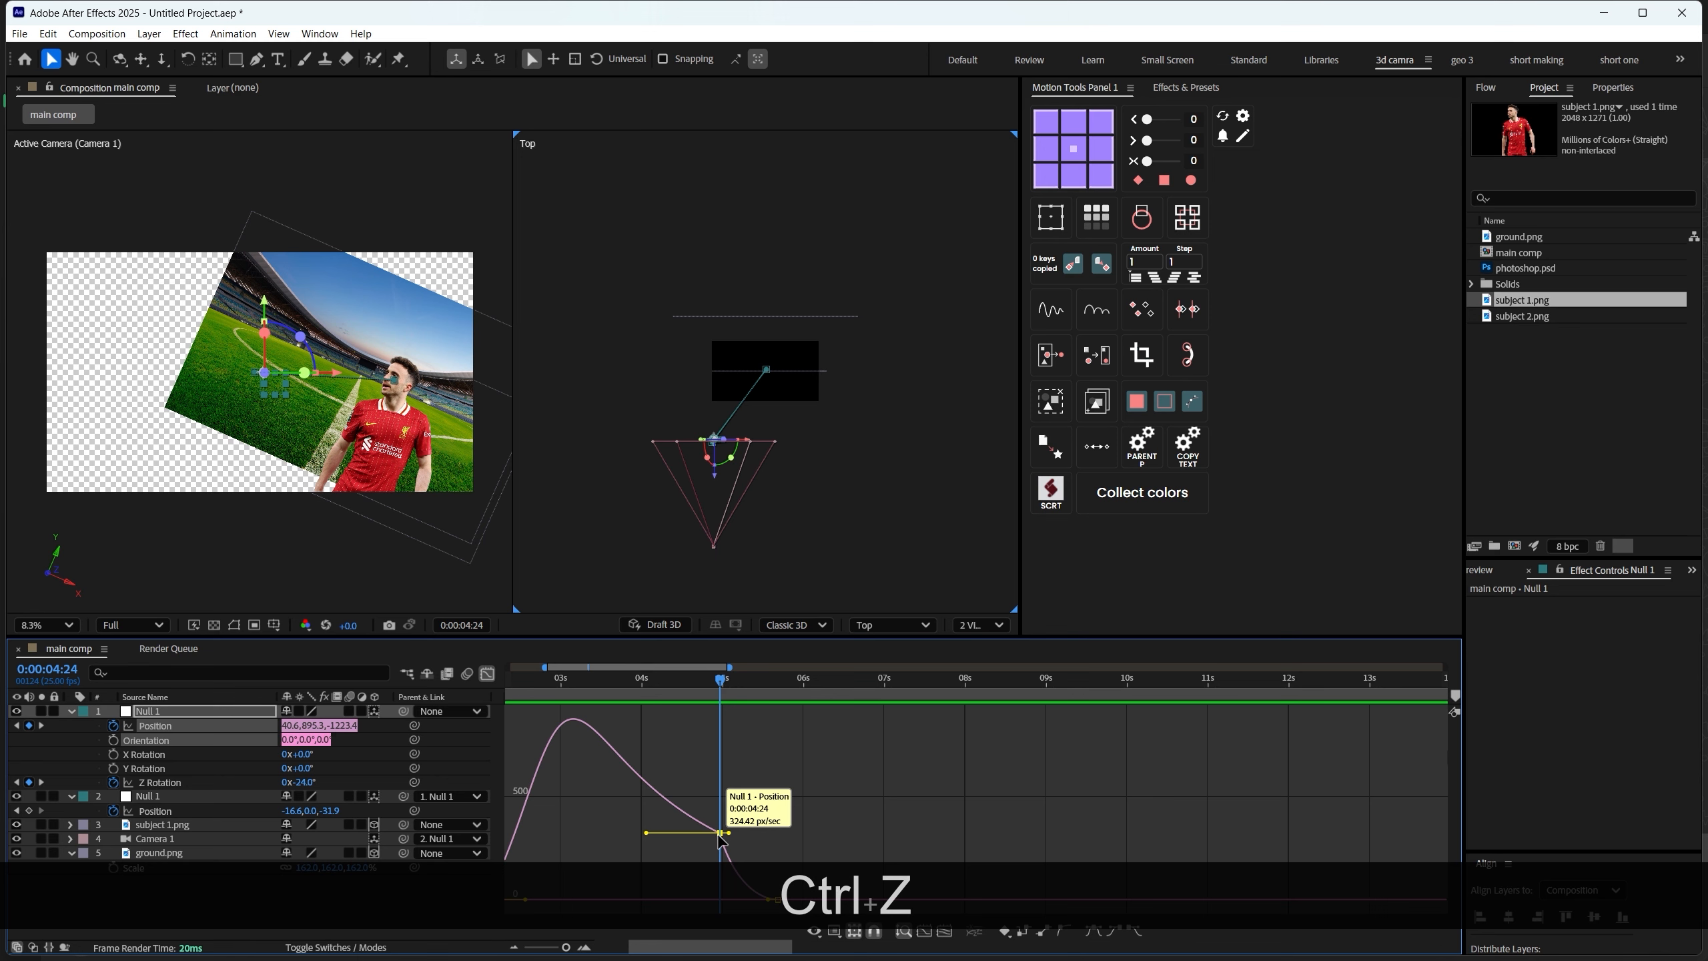
right_click(720, 833)
click(754, 769)
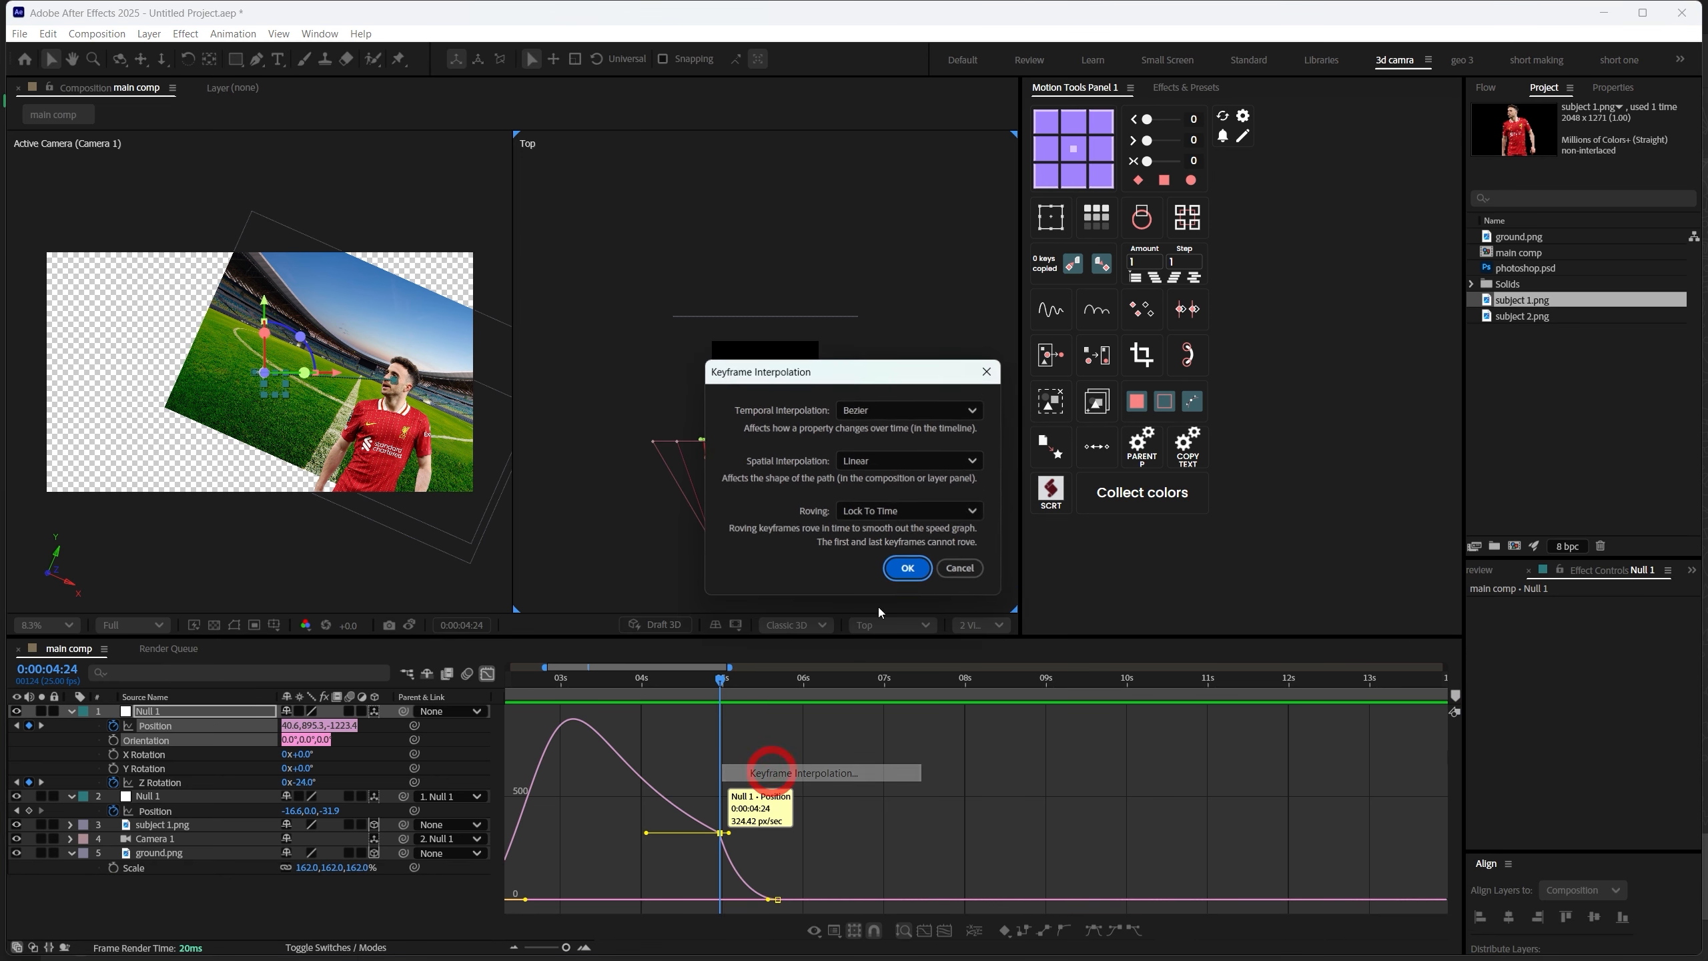
click(888, 411)
click(888, 480)
click(909, 569)
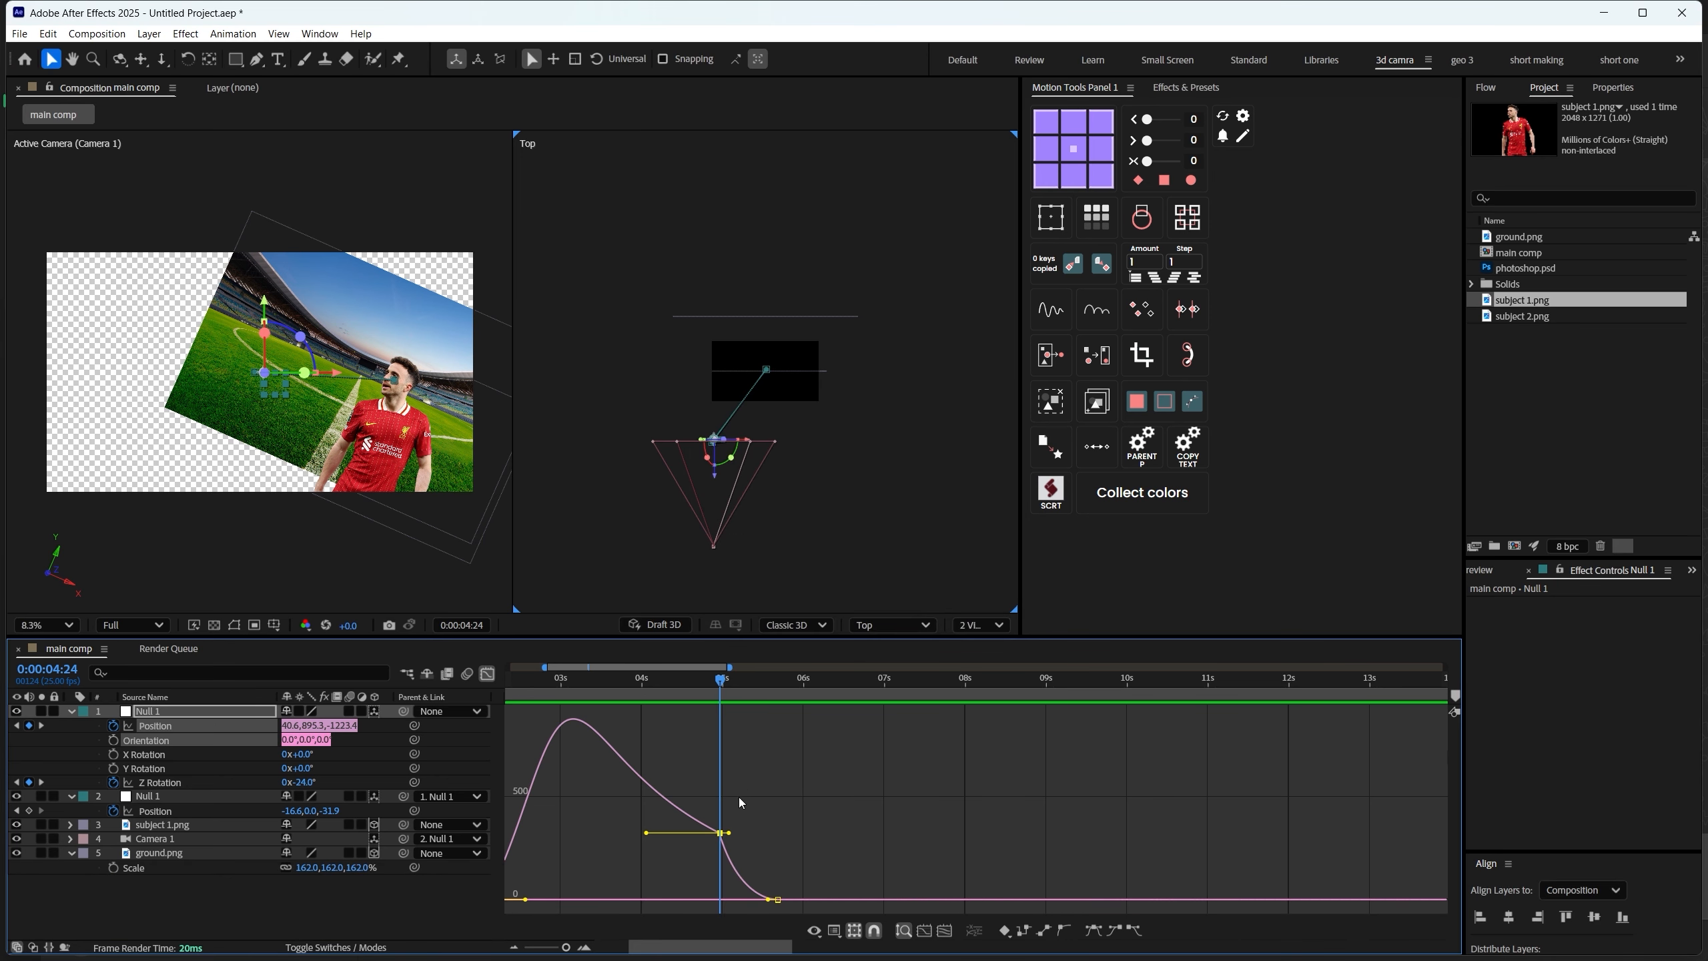
drag(725, 832, 722, 876)
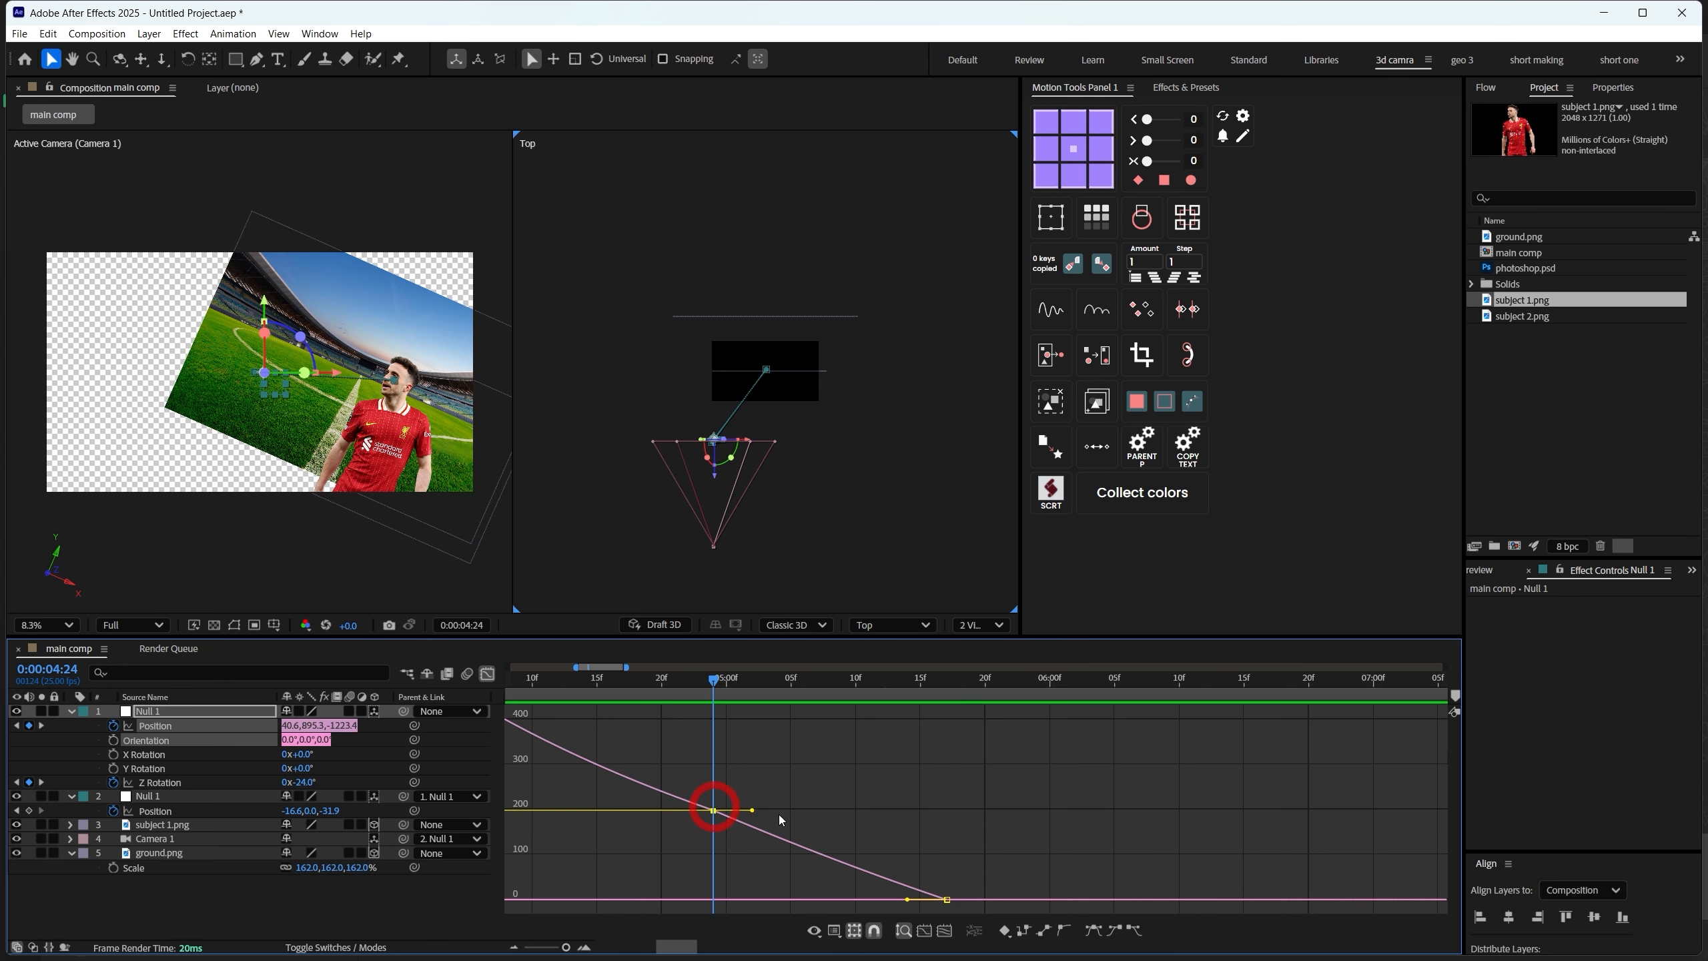
alt+scroll(808, 820, up, 3)
alt+scroll(770, 831, down, 3)
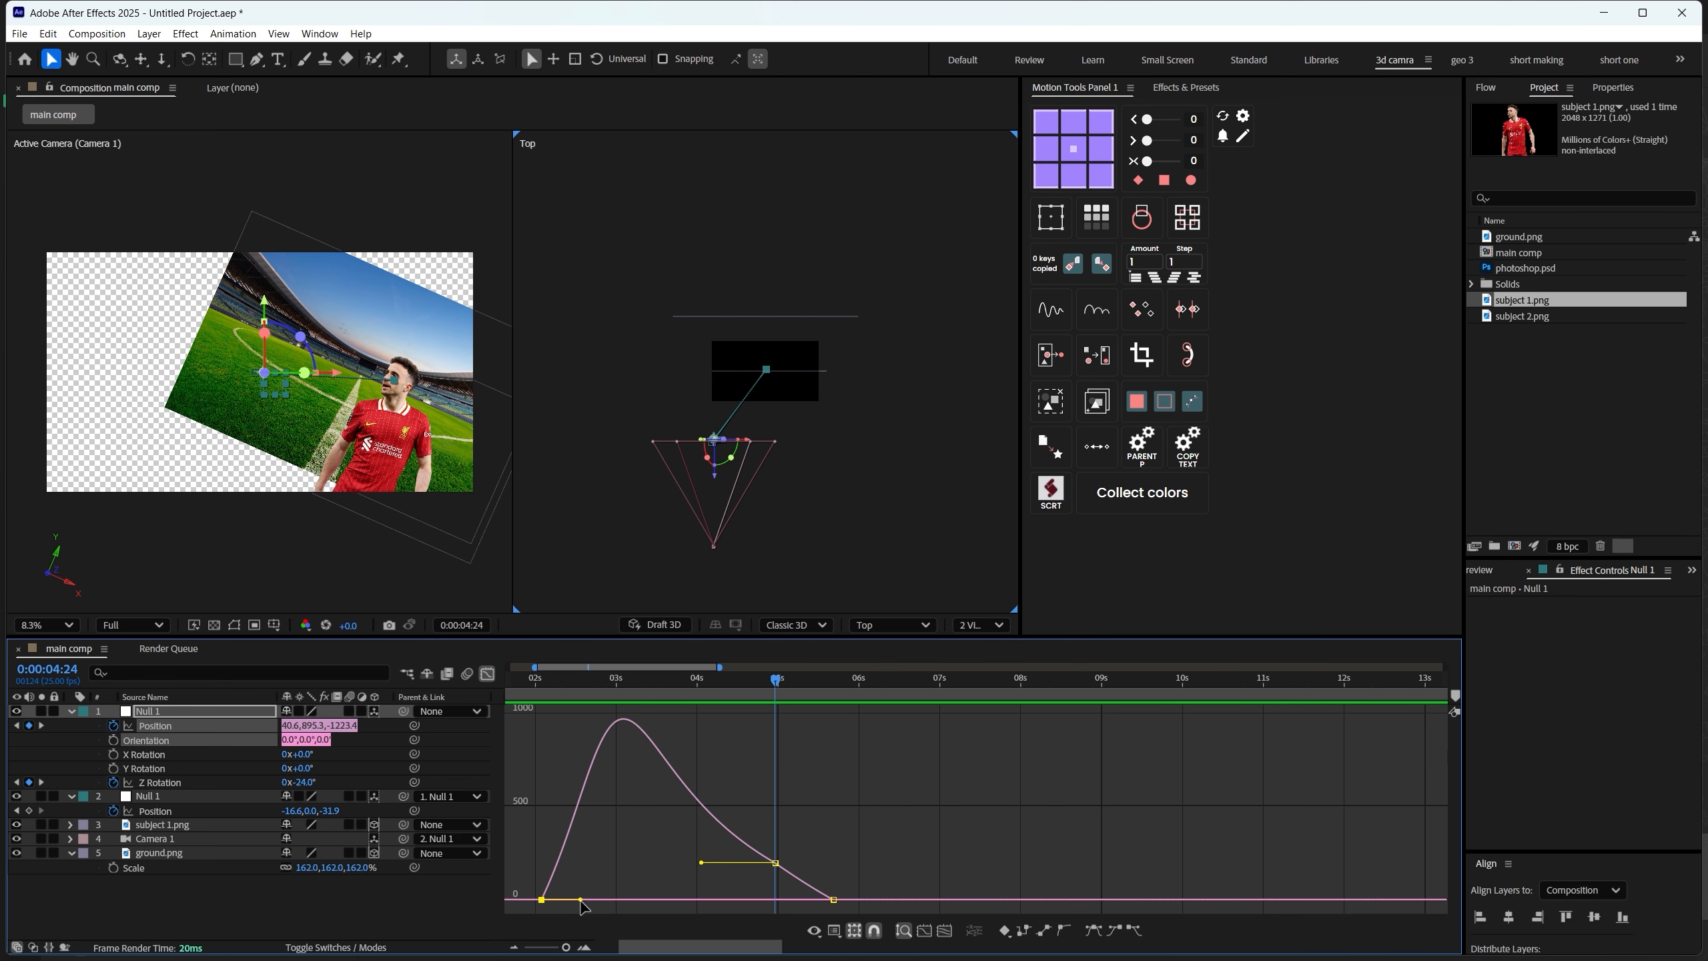
Lengthen the outgoing ease of Null 1's first Position keyframe for a sharper speed peak and preview the motion
drag(580, 900, 618, 901)
click(940, 758)
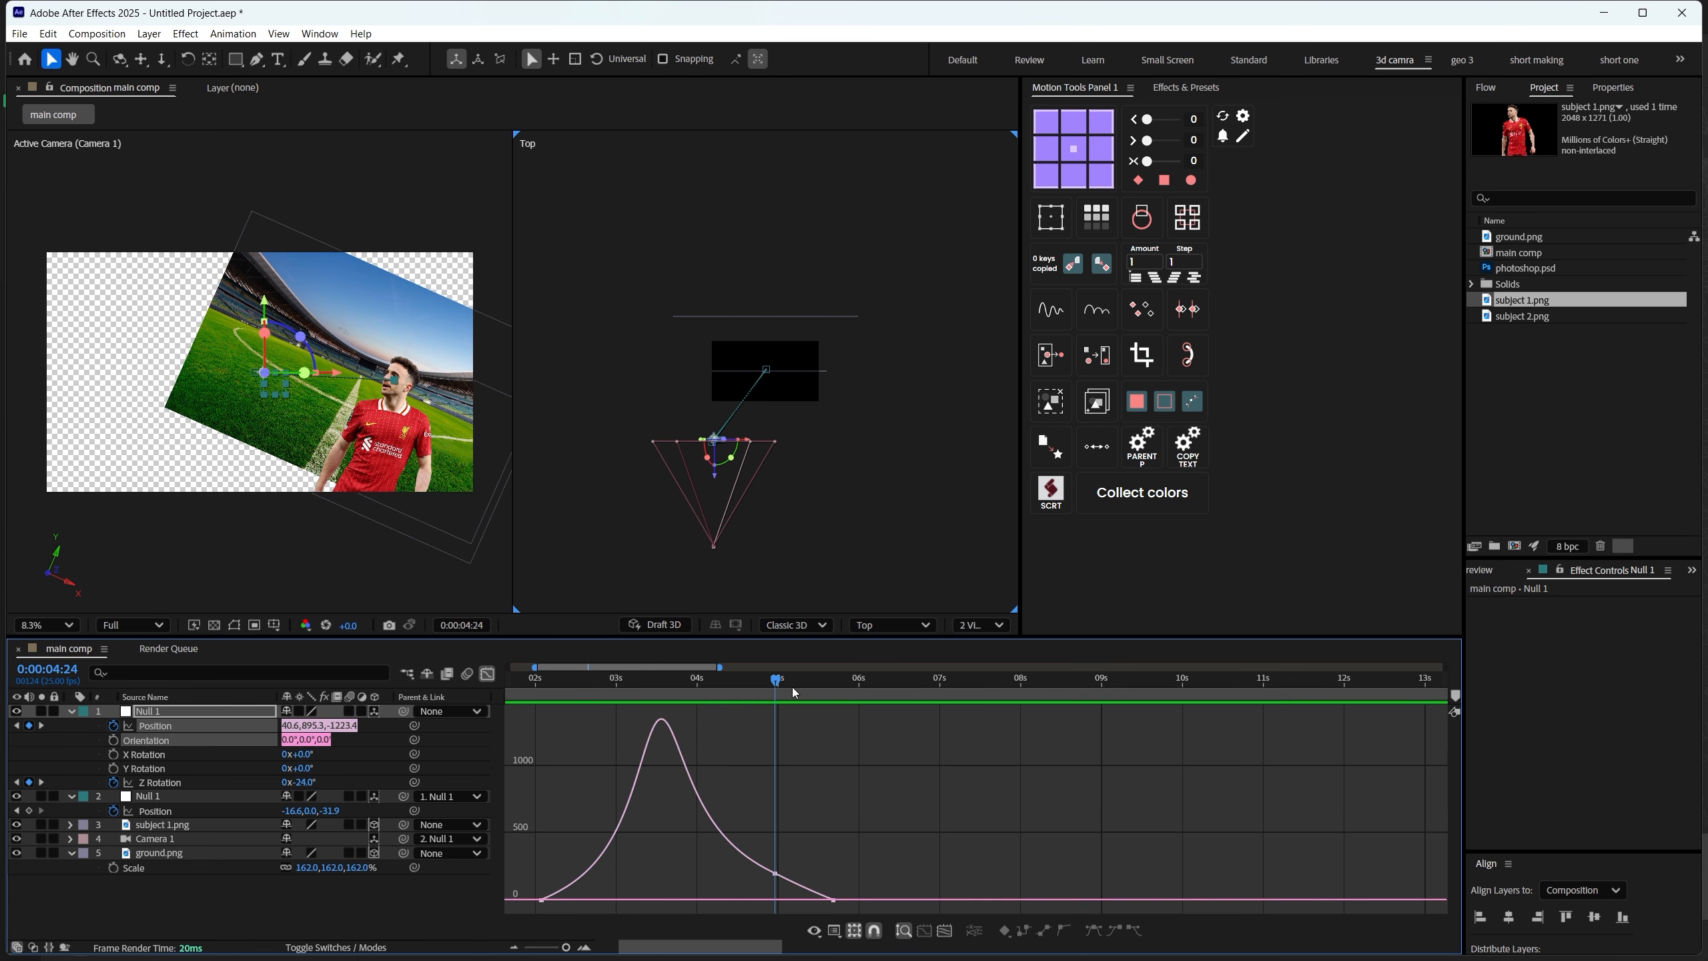
key(space)
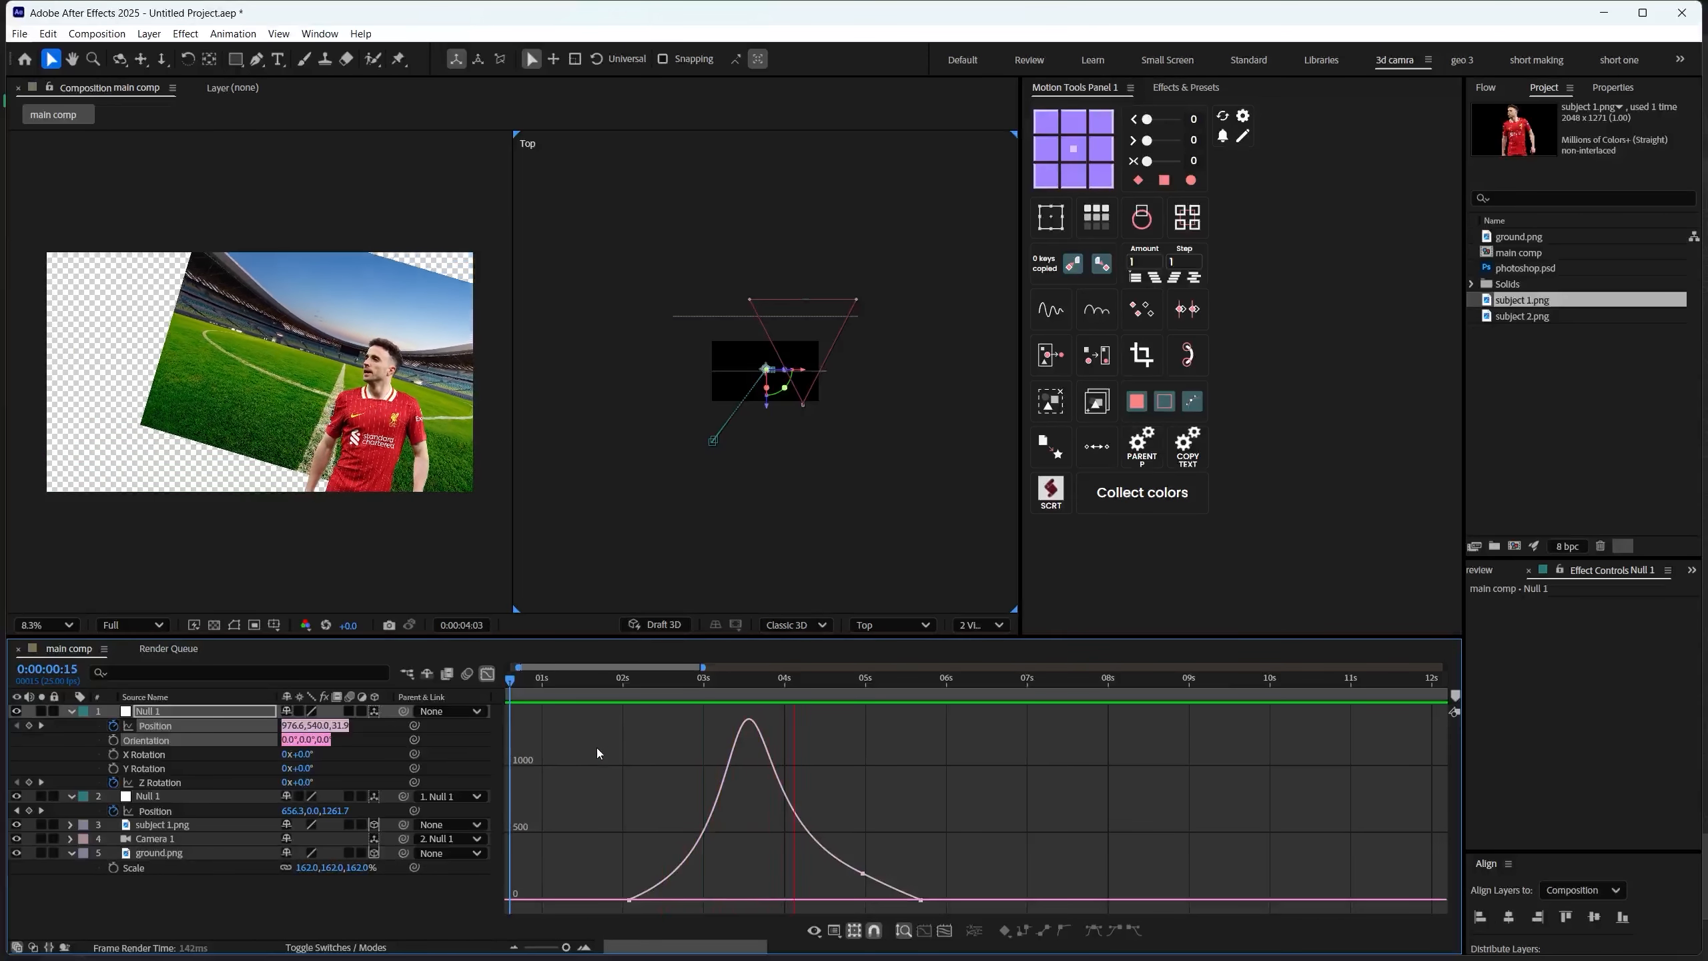
key(shift+F3)
key(space)
Lengthen the incoming ease of Null 1's middle Z Rotation keyframe and move the last one later, to about 5.8 seconds
drag(920, 770, 561, 799)
key(shift+F3)
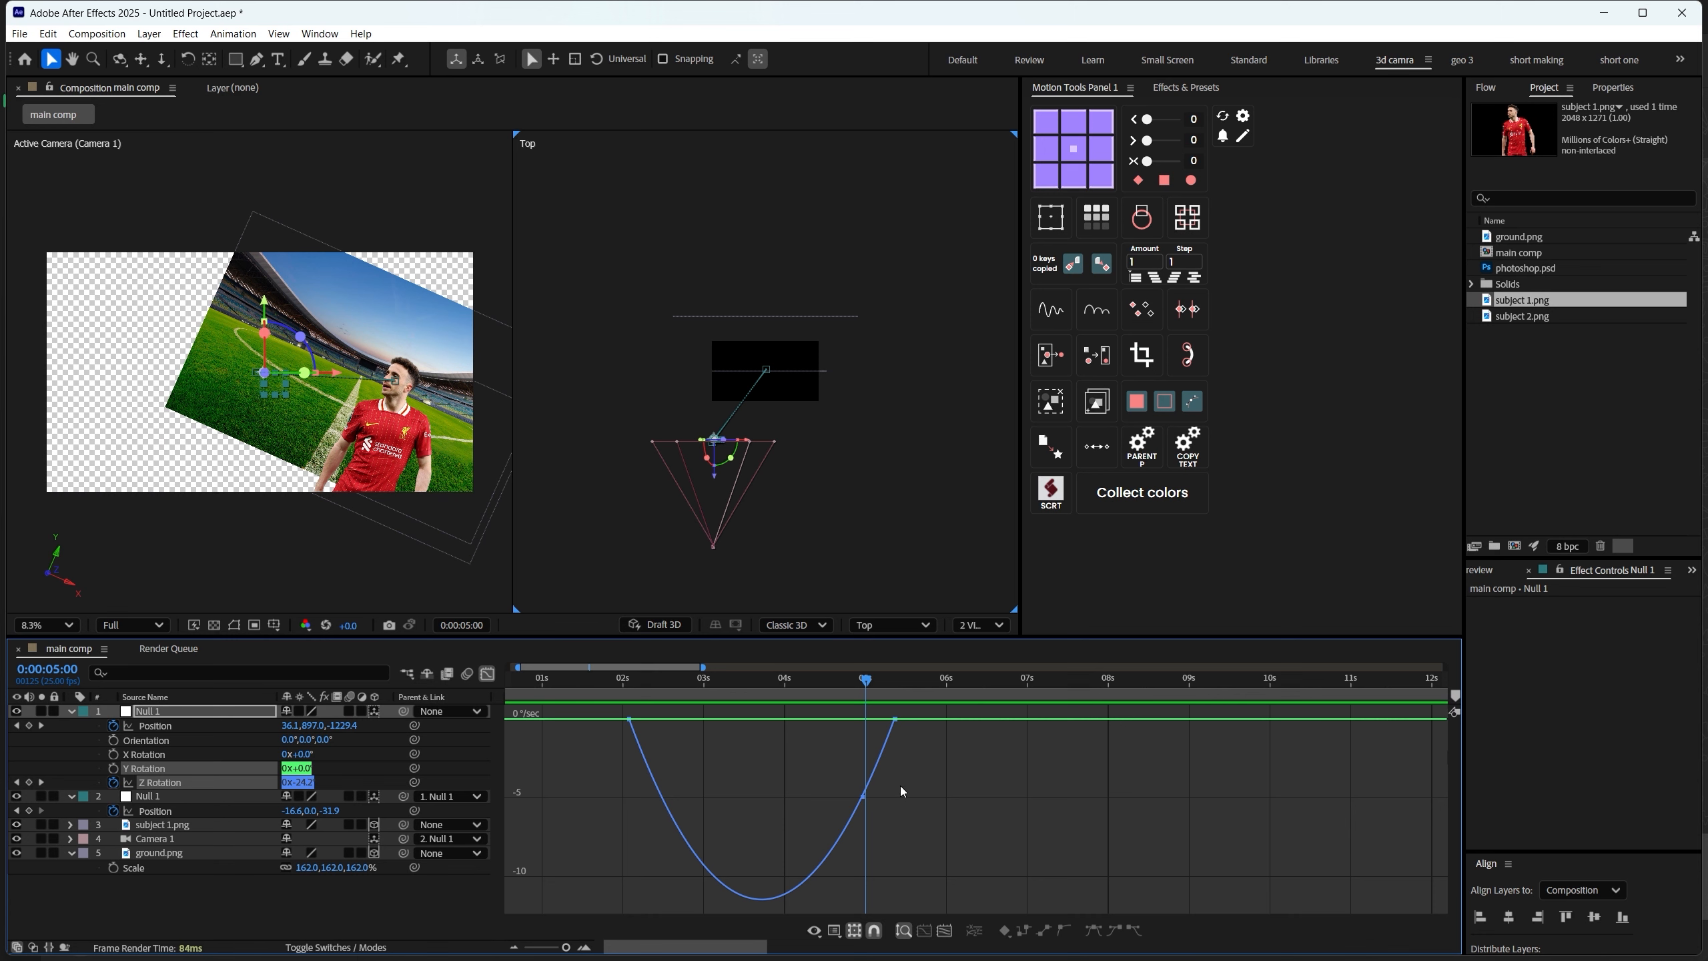
click(863, 796)
drag(844, 796, 791, 800)
drag(897, 721, 928, 723)
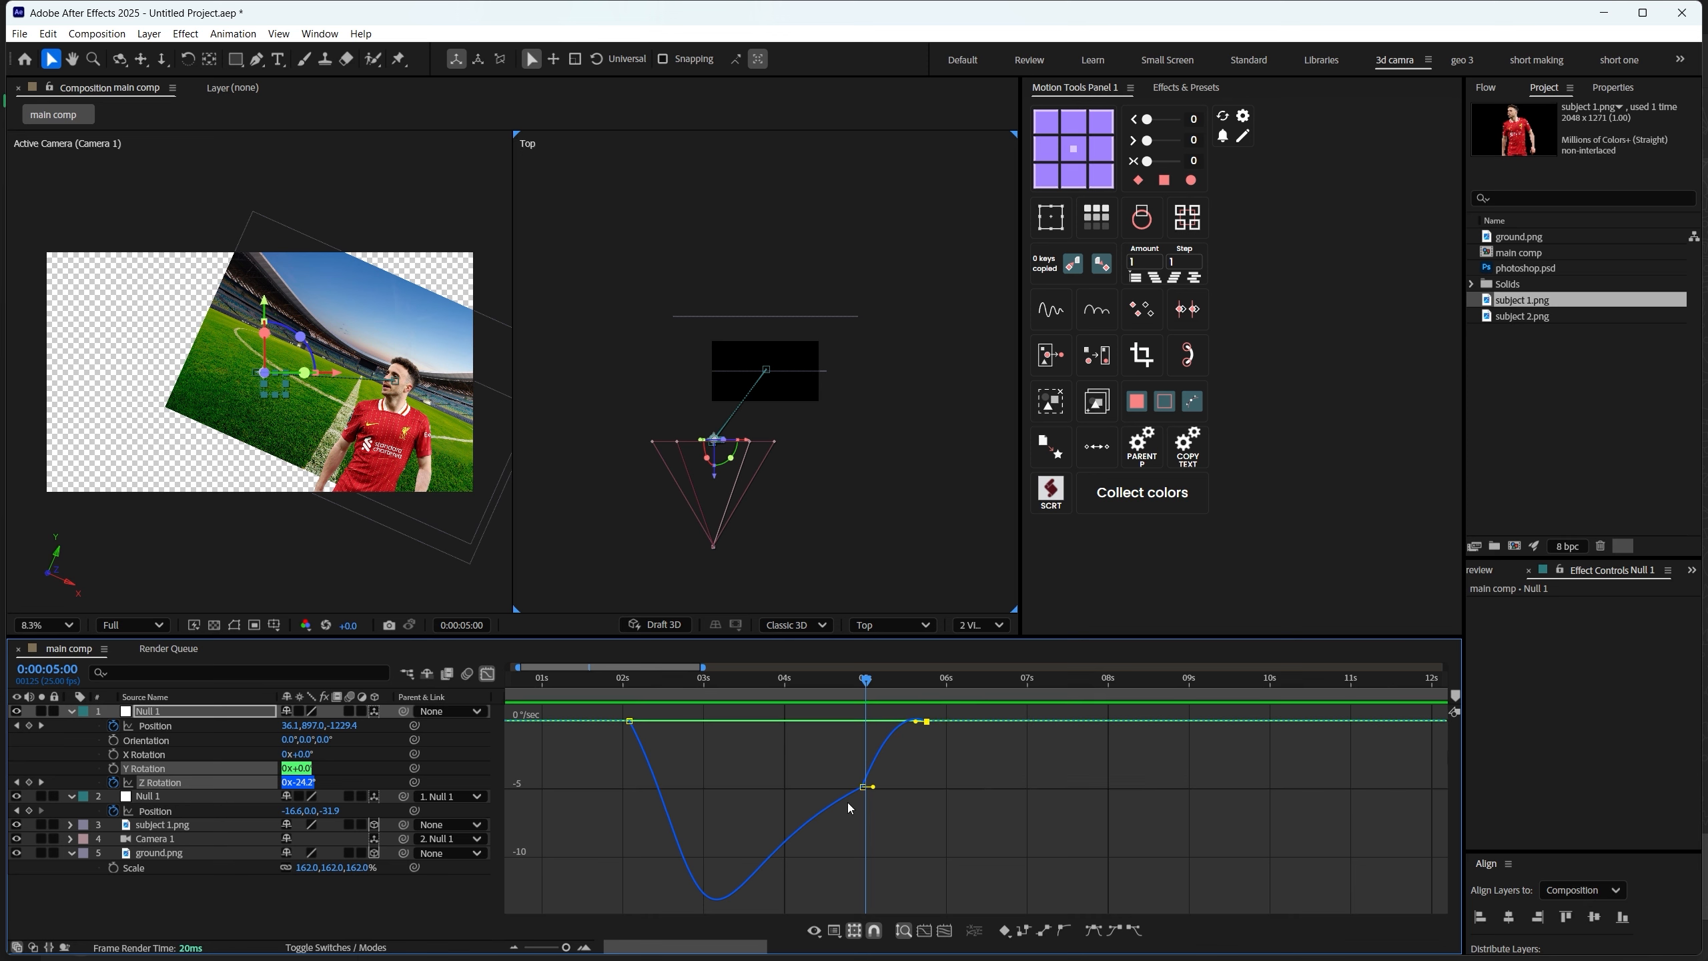
Slow the middle Z Rotation keyframe to about -3 °/sec and lengthen the first keyframe's outgoing ease
drag(863, 786, 863, 773)
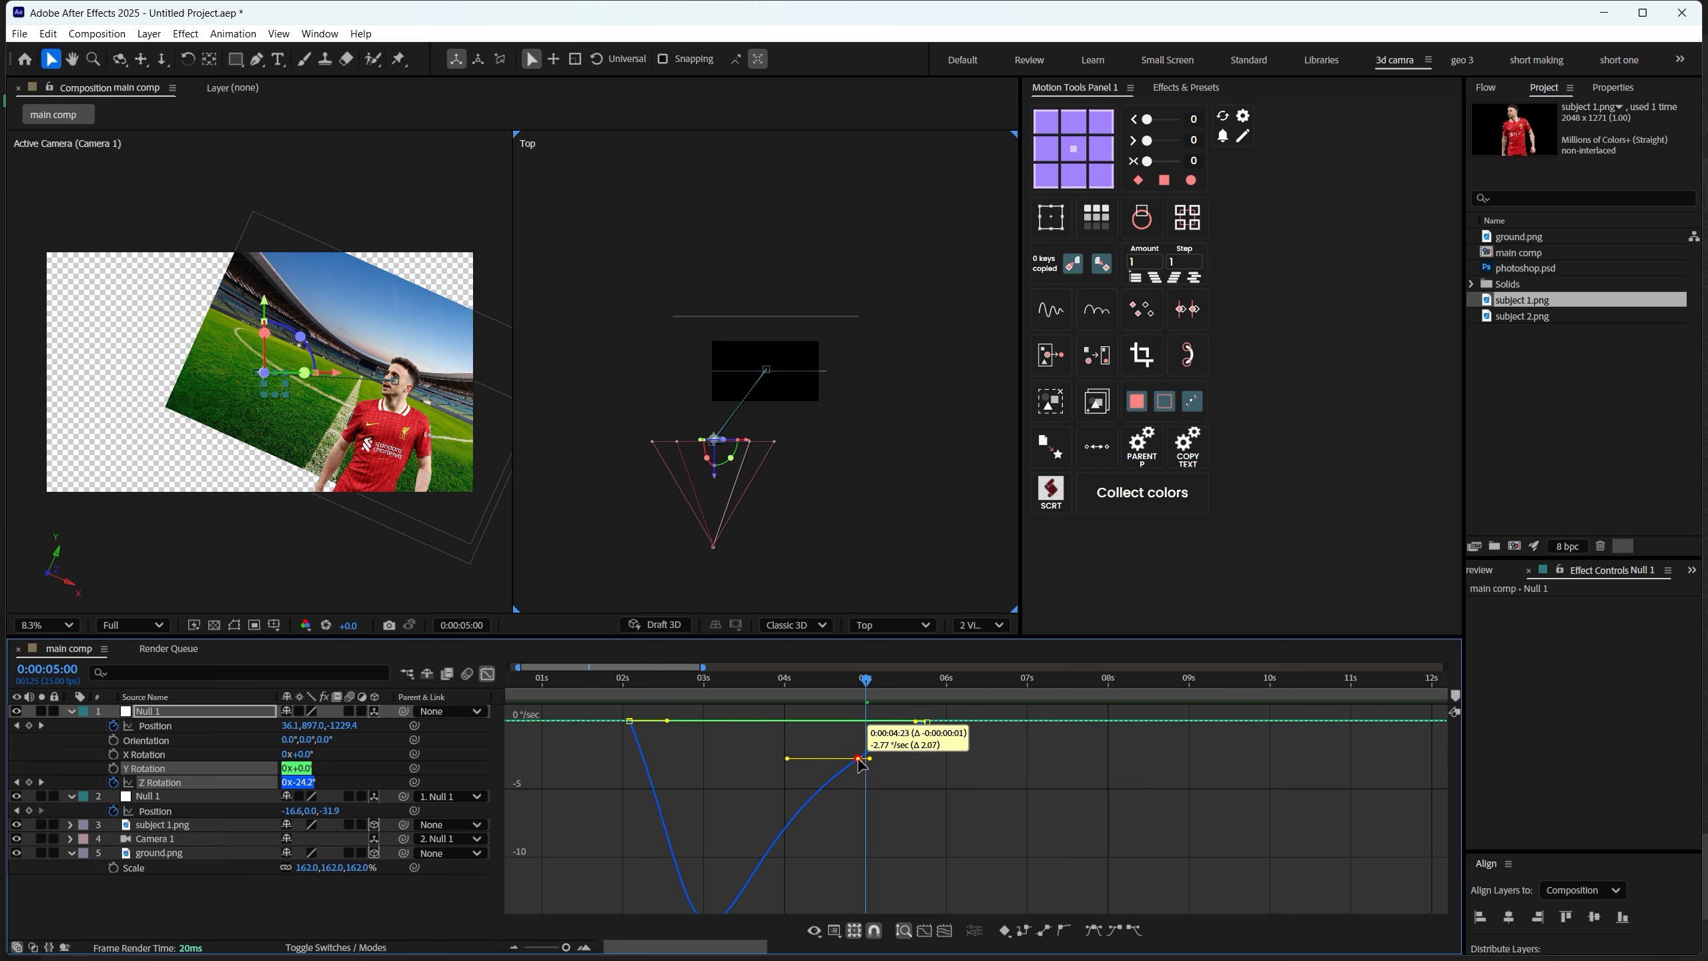
scroll(864, 792, up, 3)
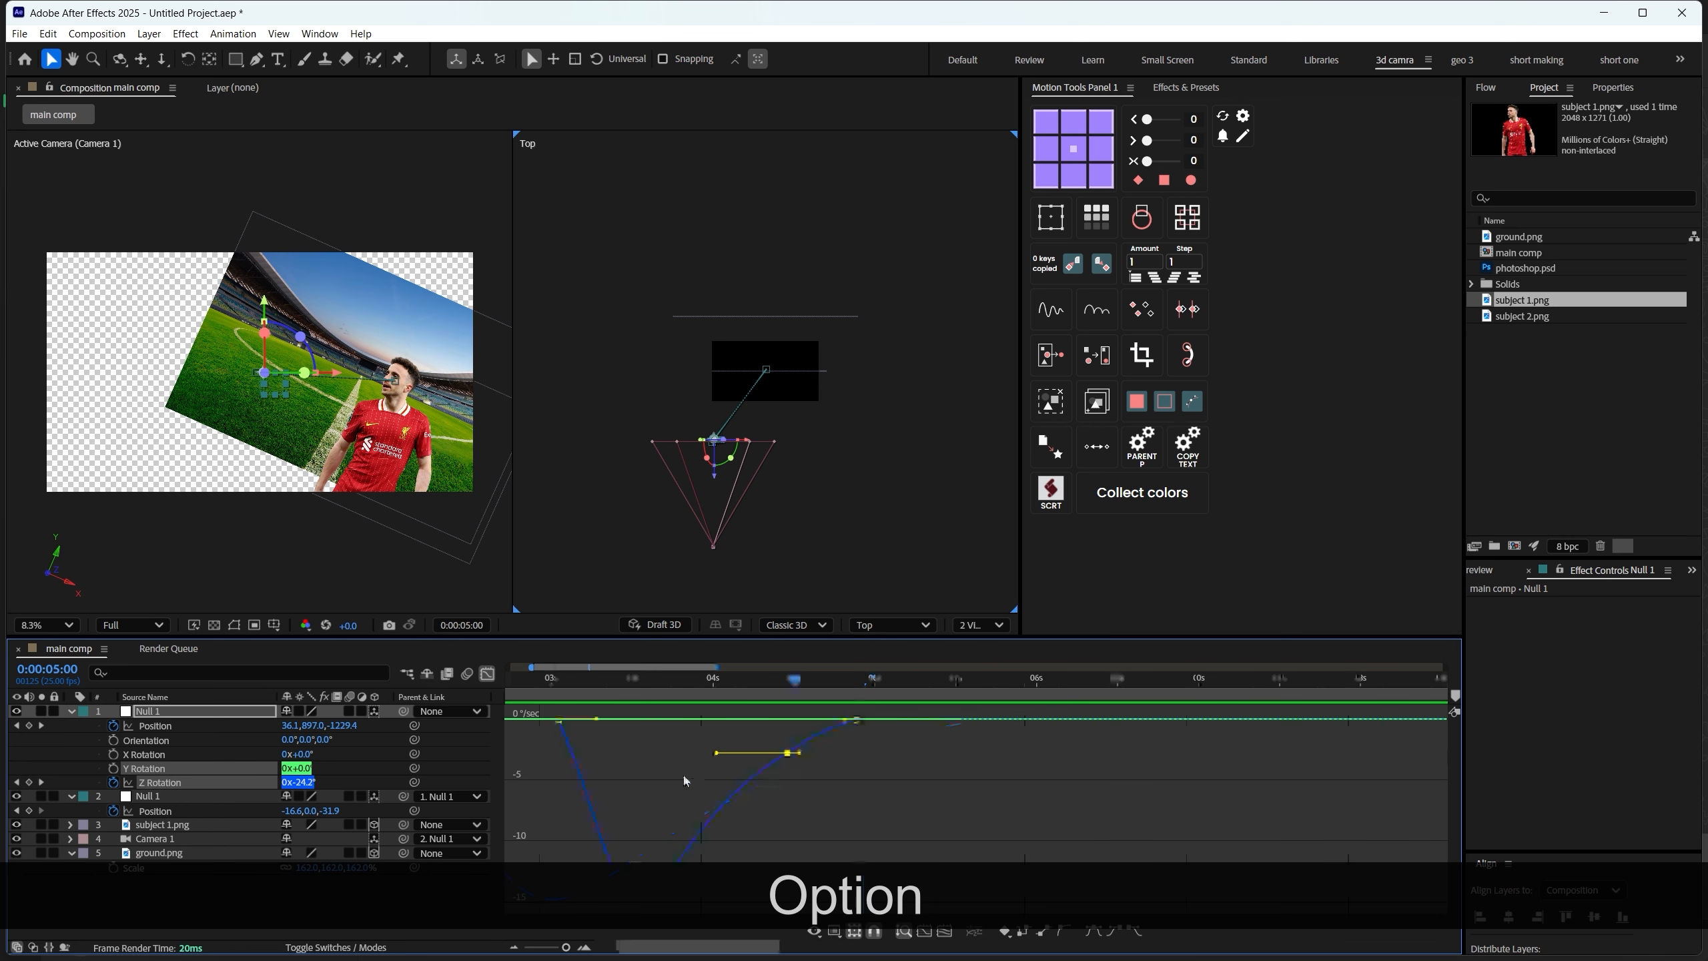
click(730, 784)
scroll(730, 783, down, 3)
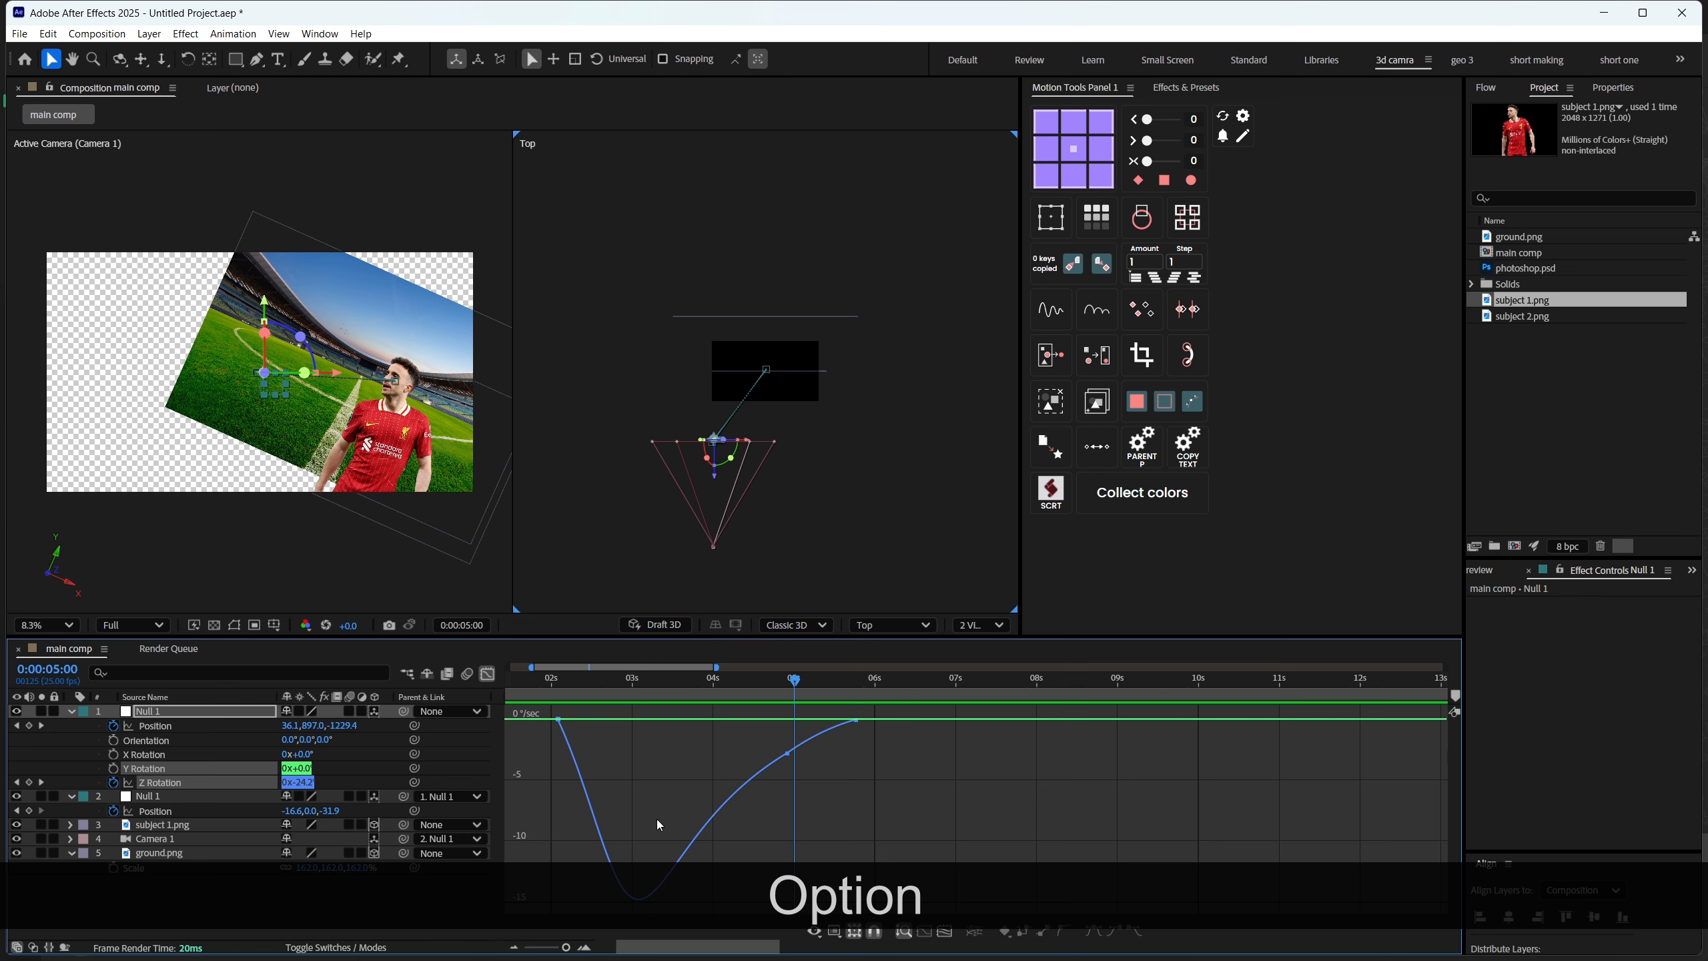
drag(560, 720, 633, 725)
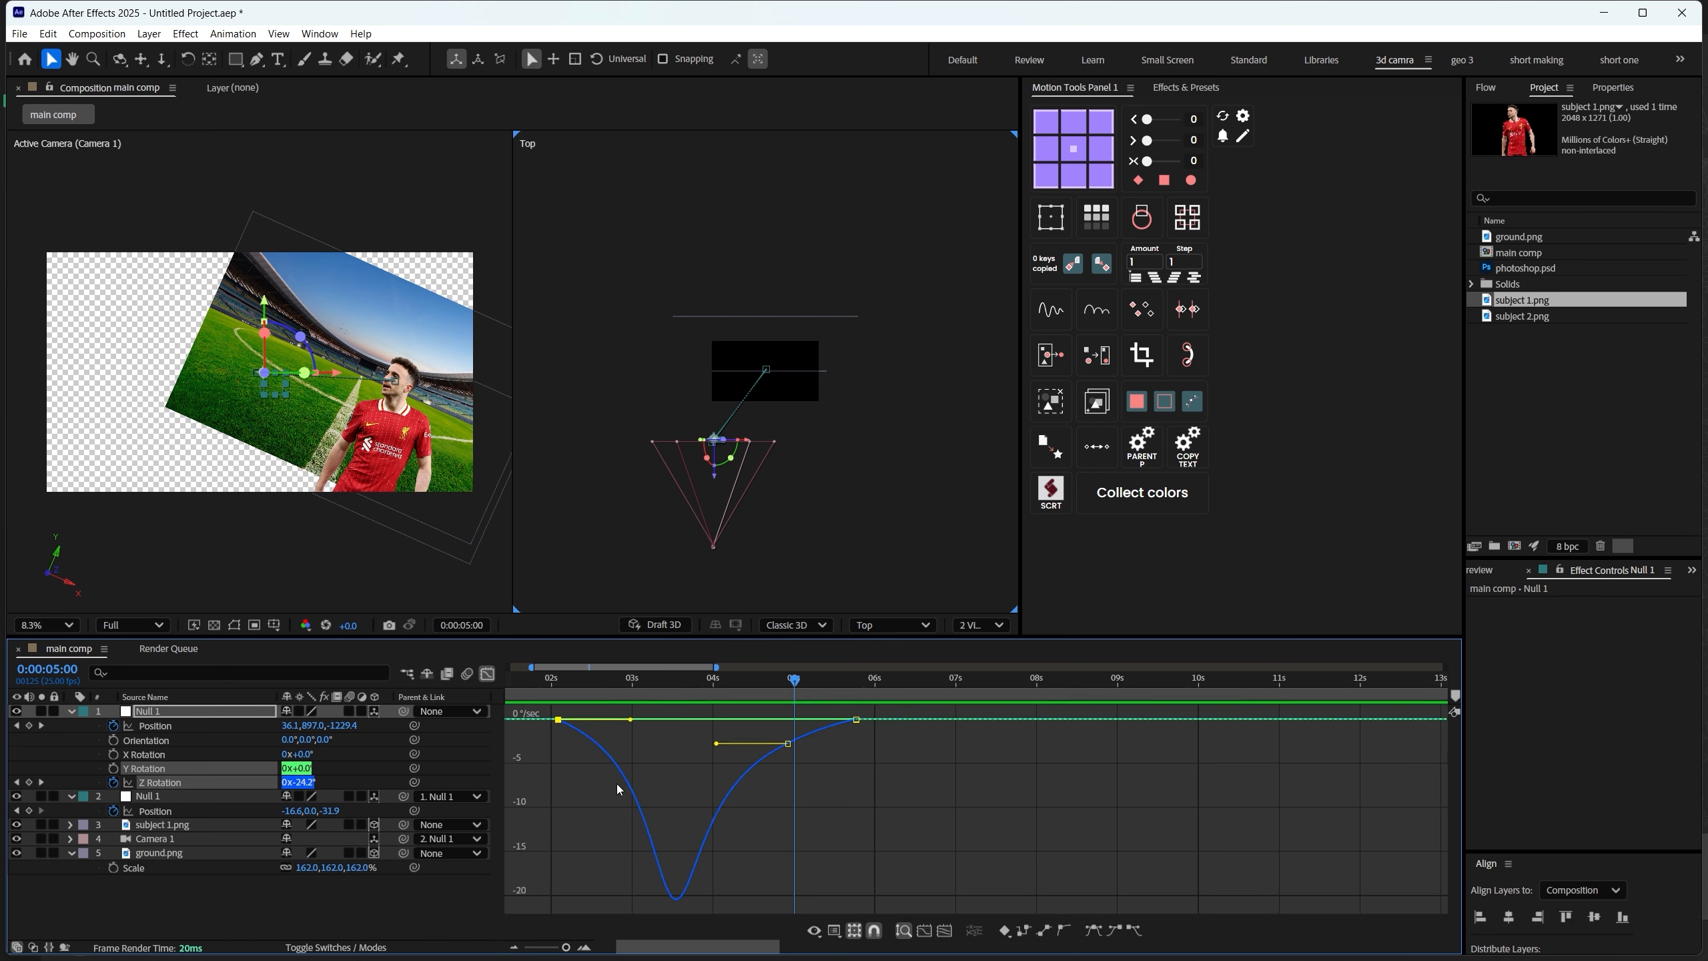
click(599, 796)
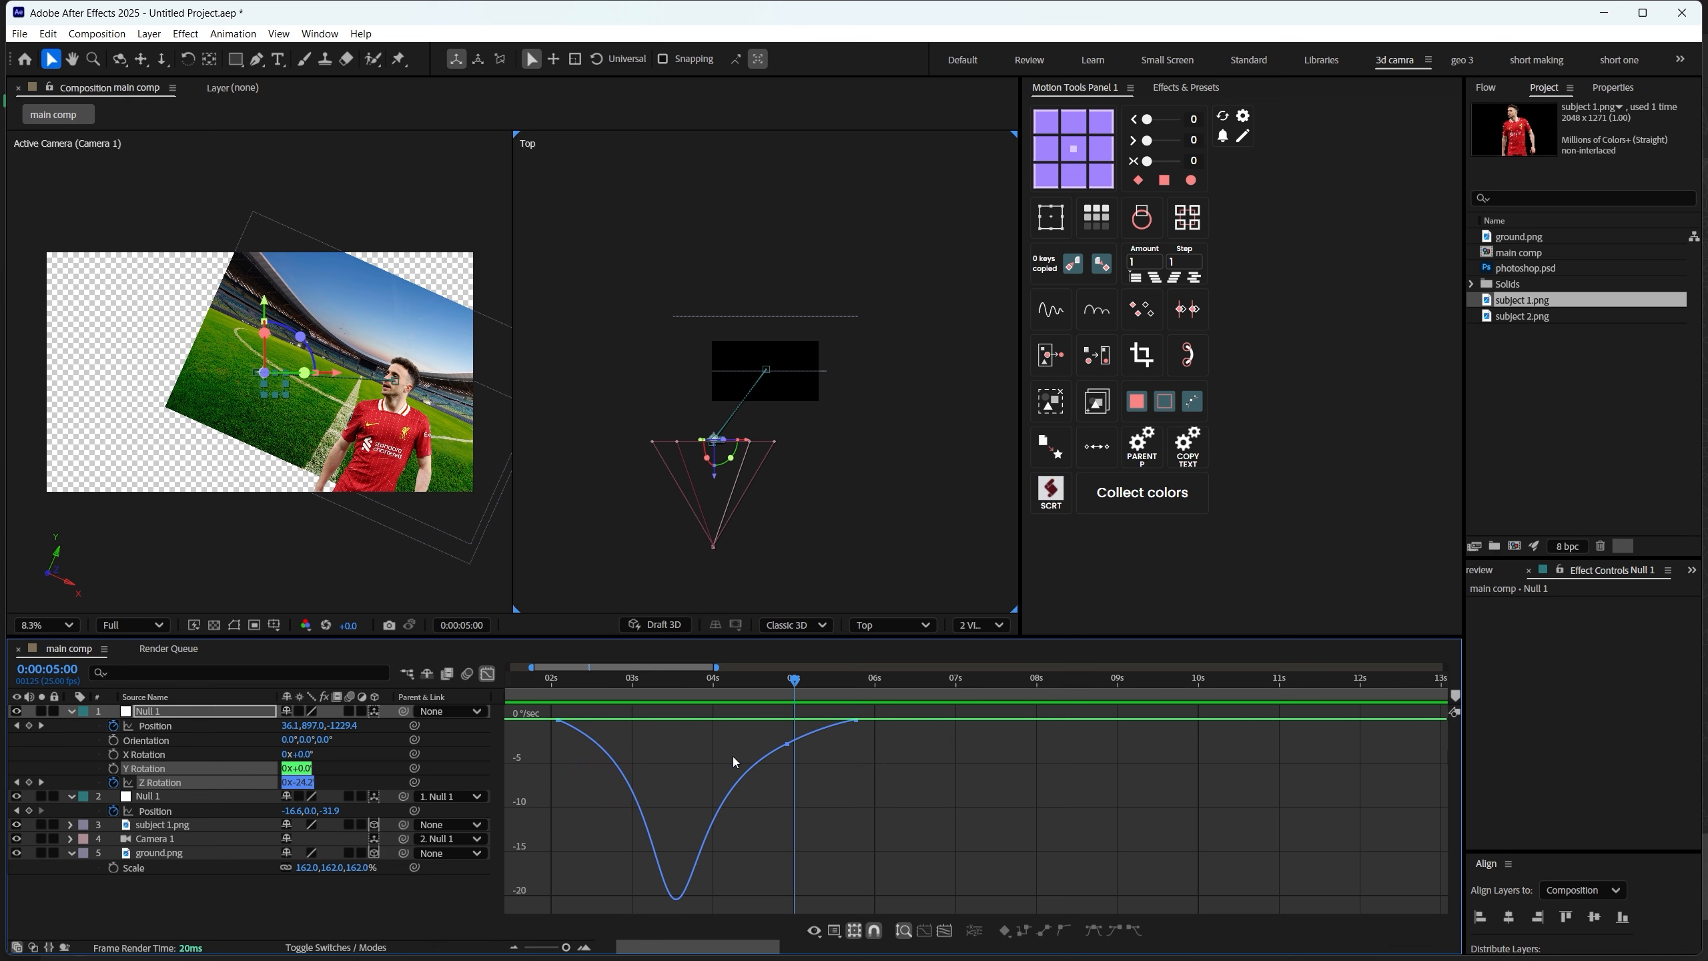
Close the graph editor and play back the camera move in the main comp from the start
click(488, 673)
scroll(709, 745, down, 2)
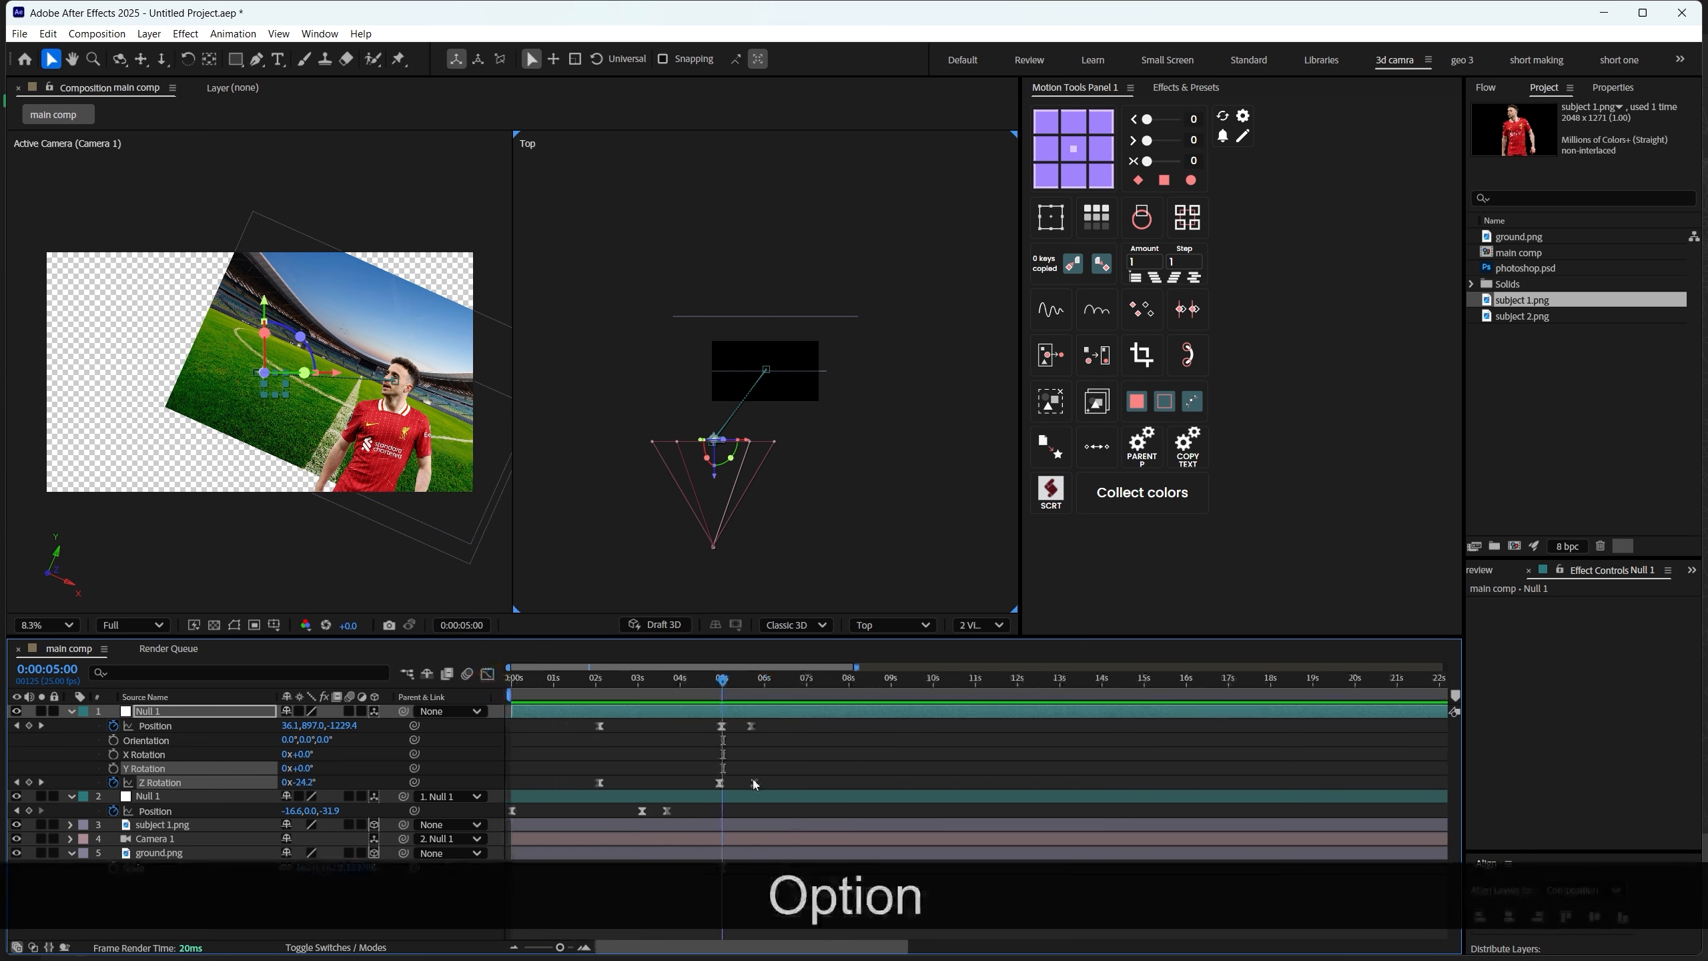
click(783, 771)
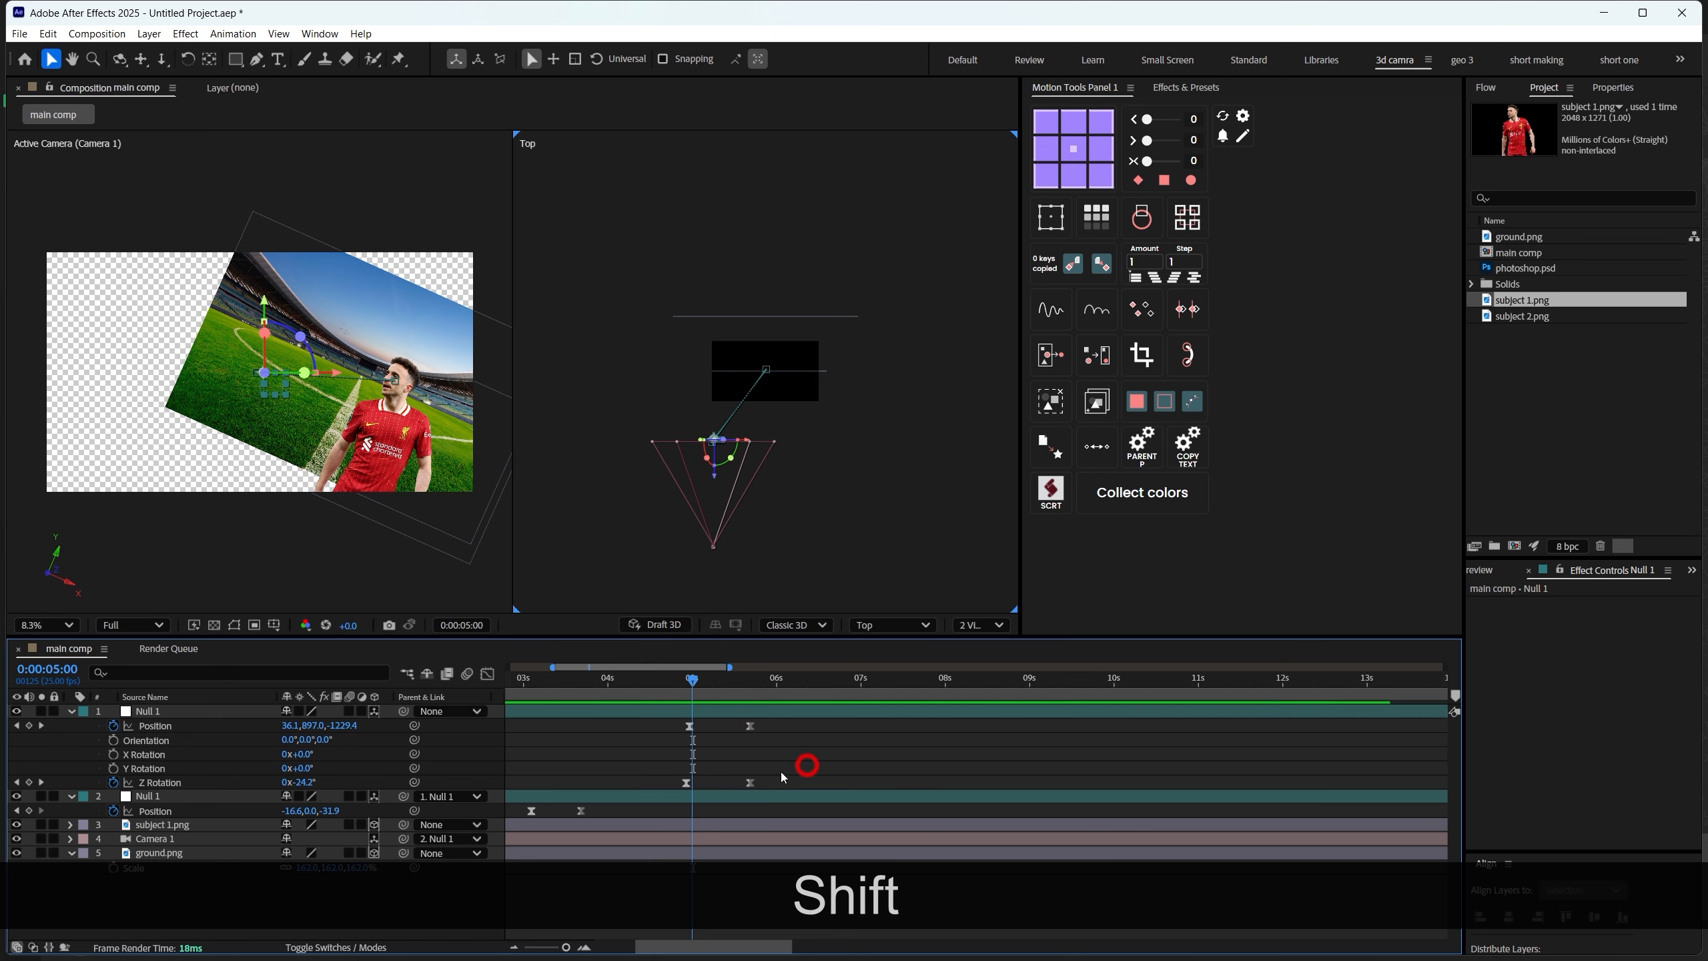
scroll(763, 775, down, 2)
key(space)
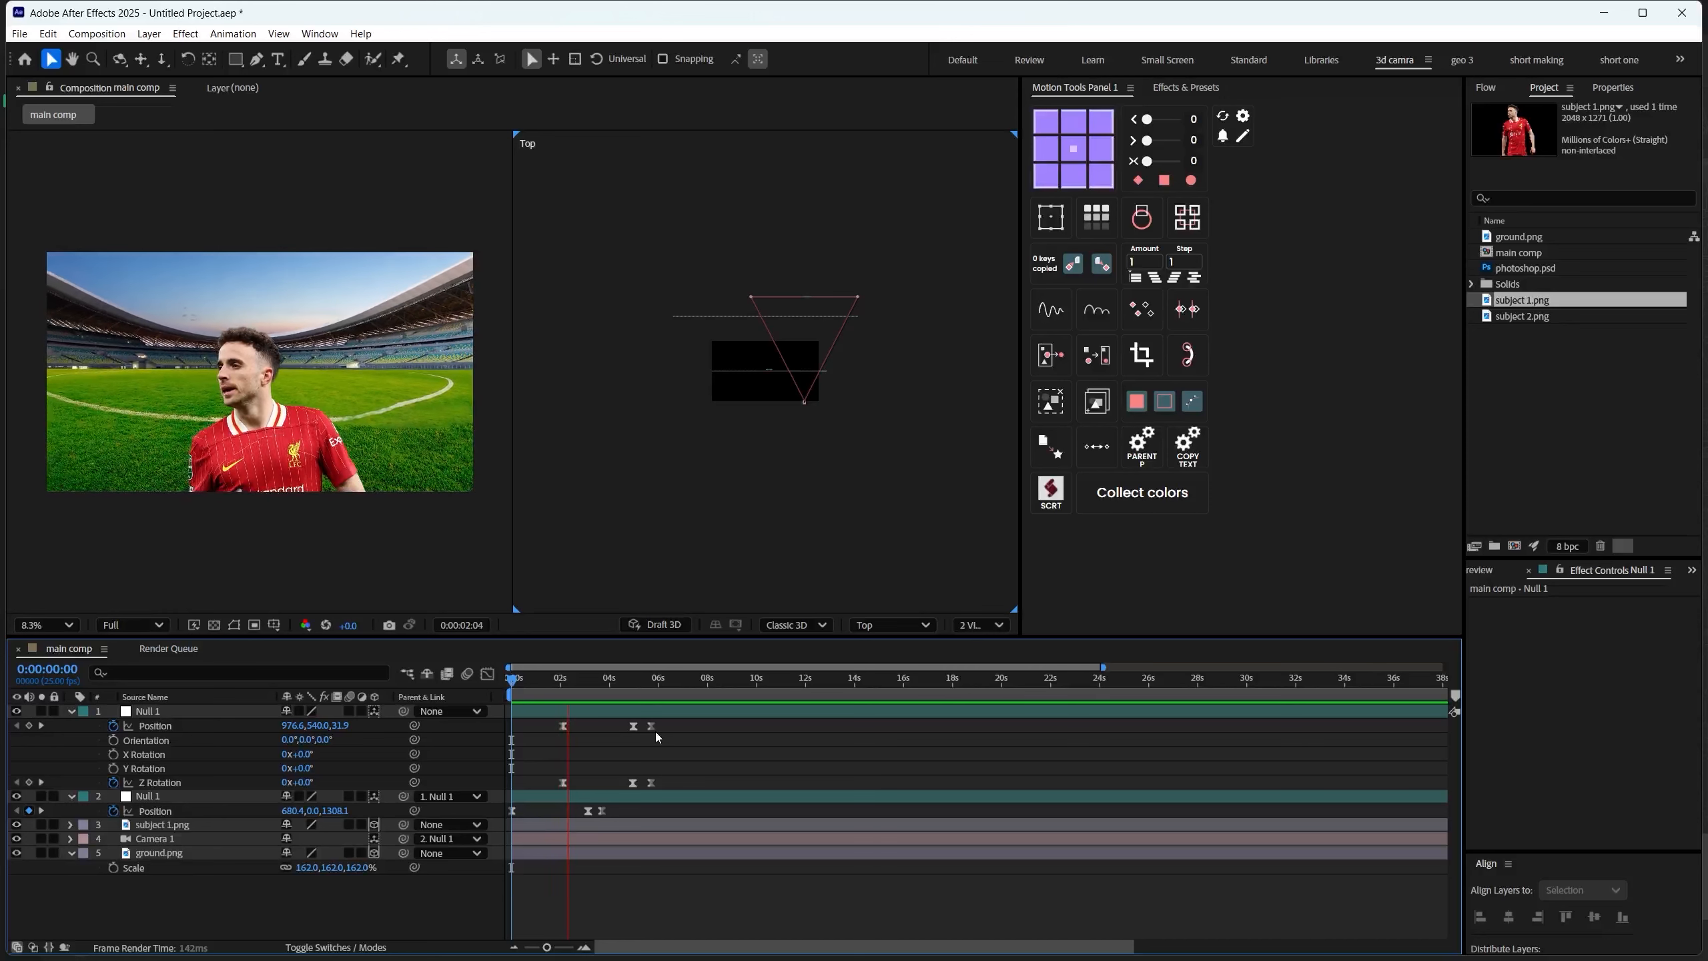
key(space)
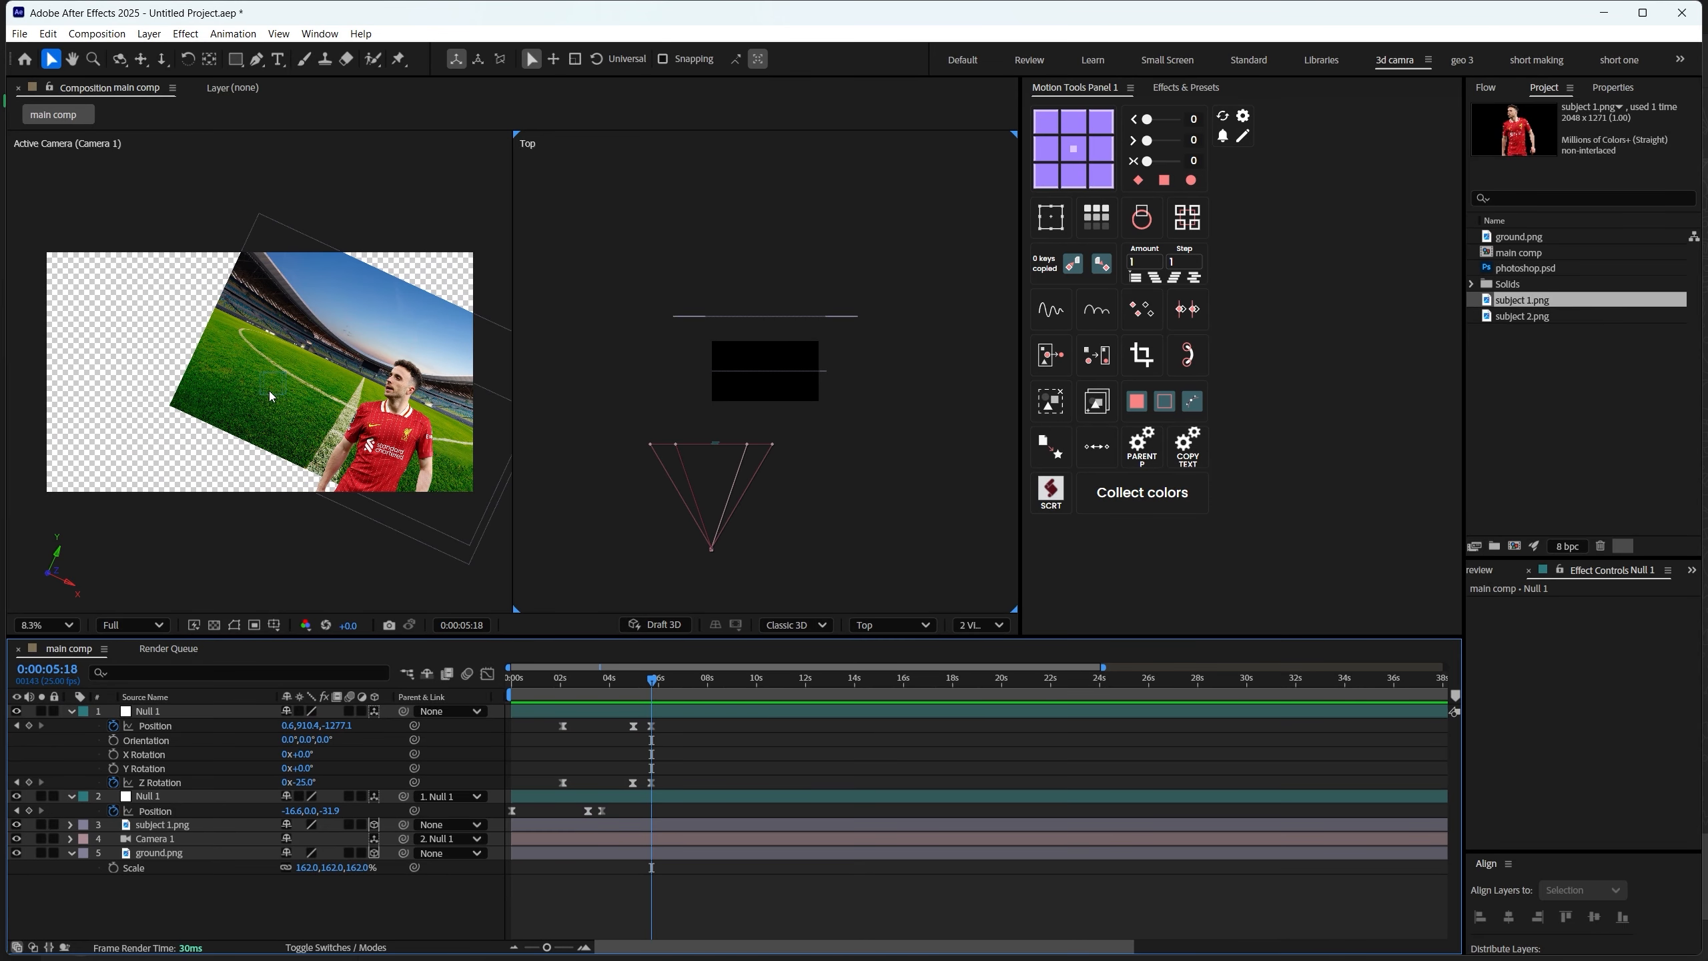
Apply the CC RepeTile effect to the ground.png layer and set its tiling to Unfold
click(590, 852)
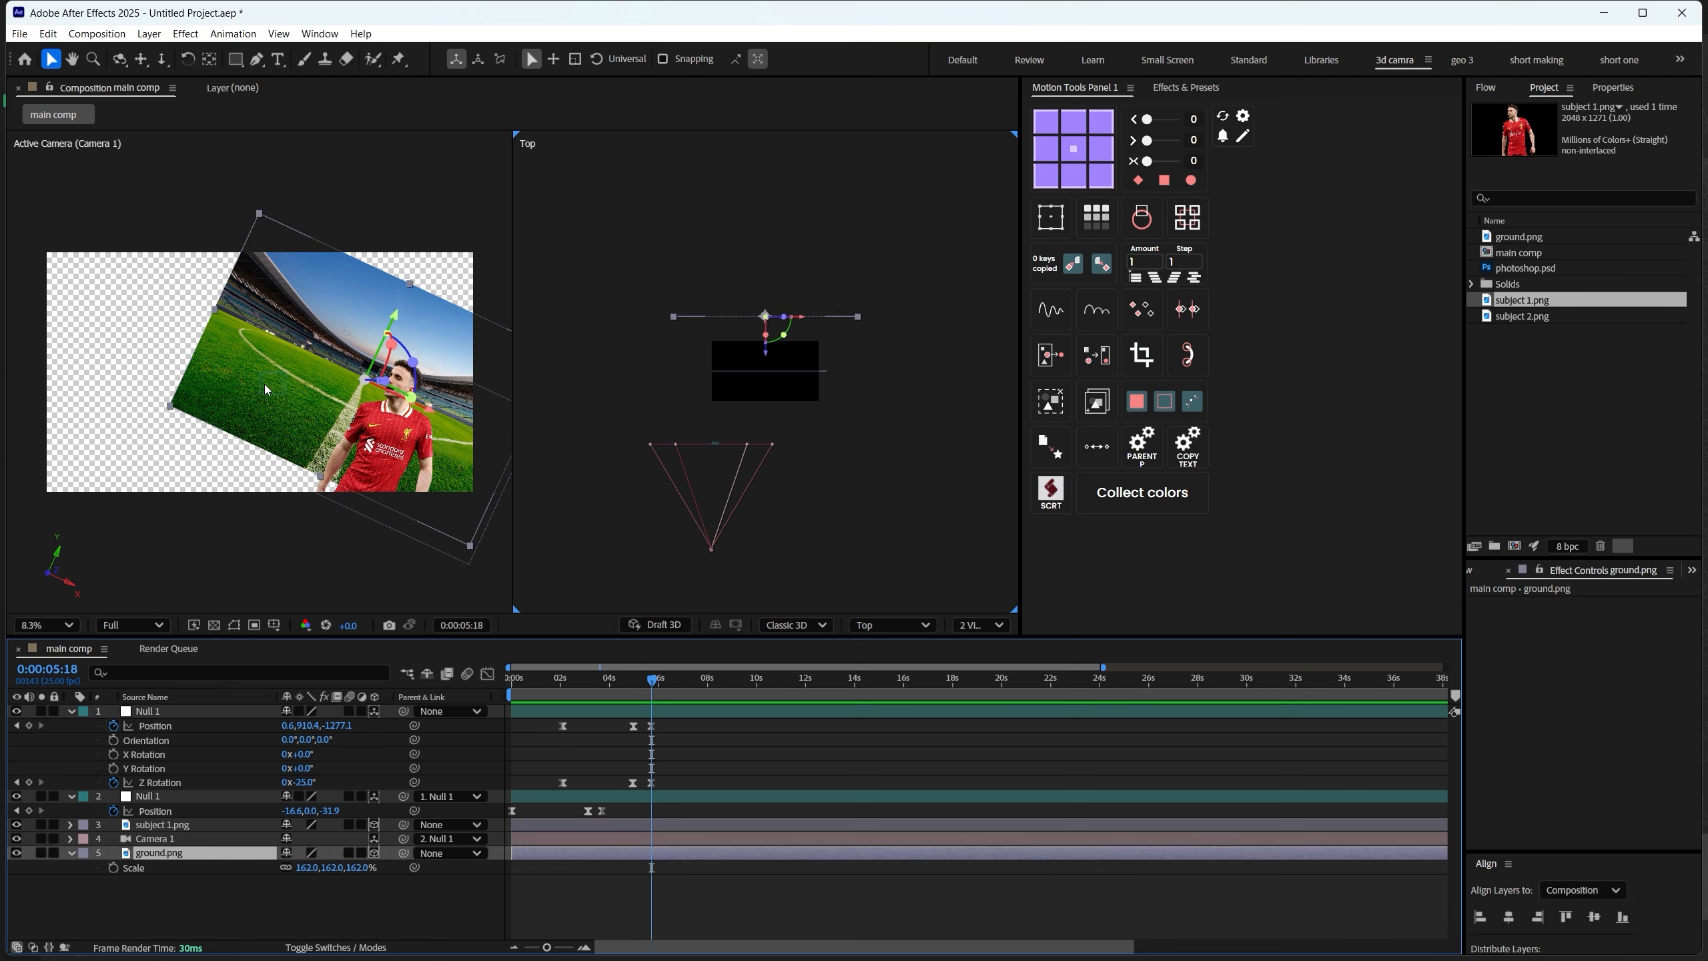
key(shift+space)
text(cc )
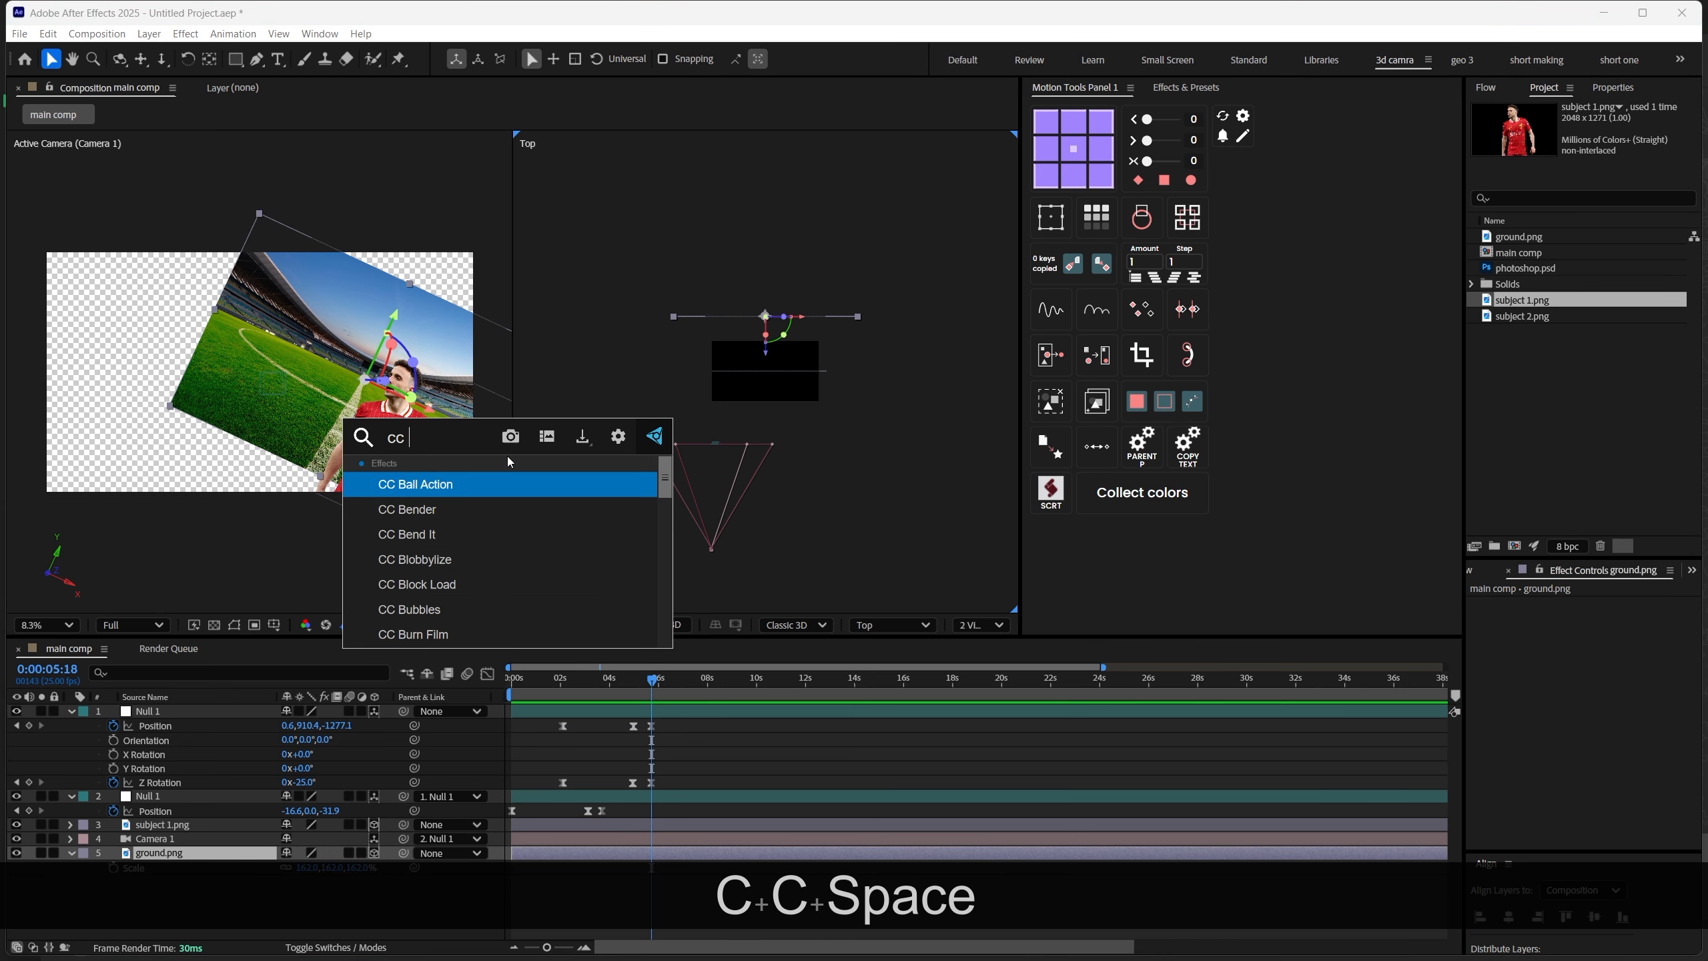
text(re)
click(430, 484)
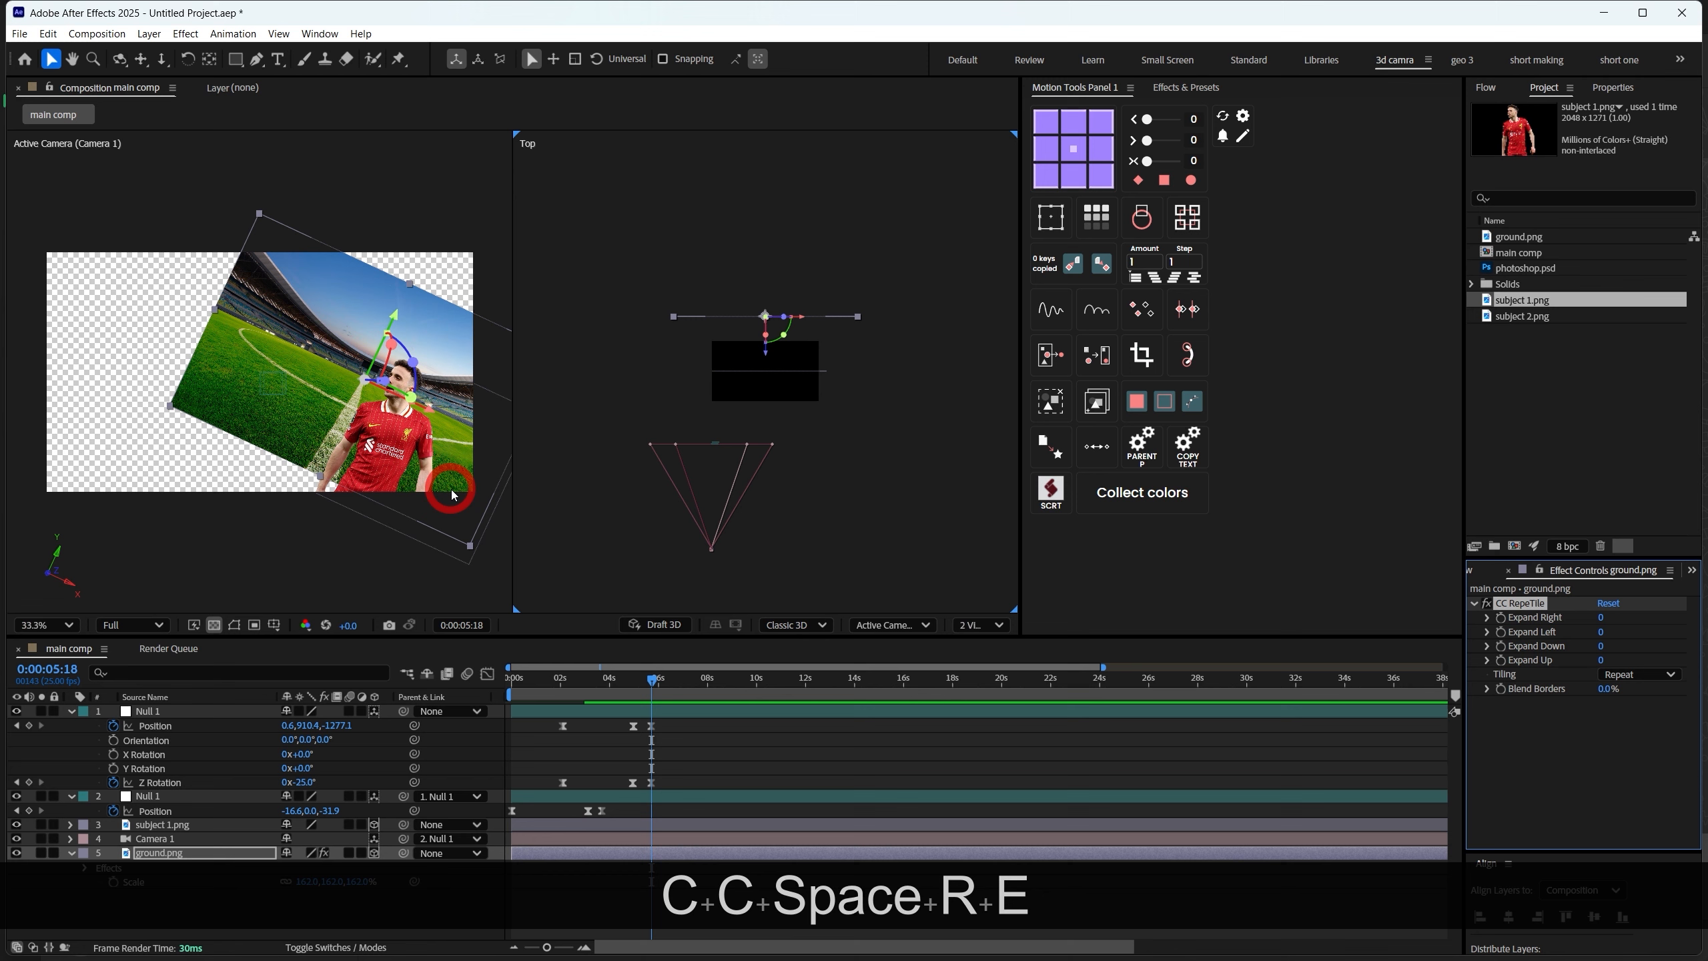
click(1637, 674)
click(1540, 441)
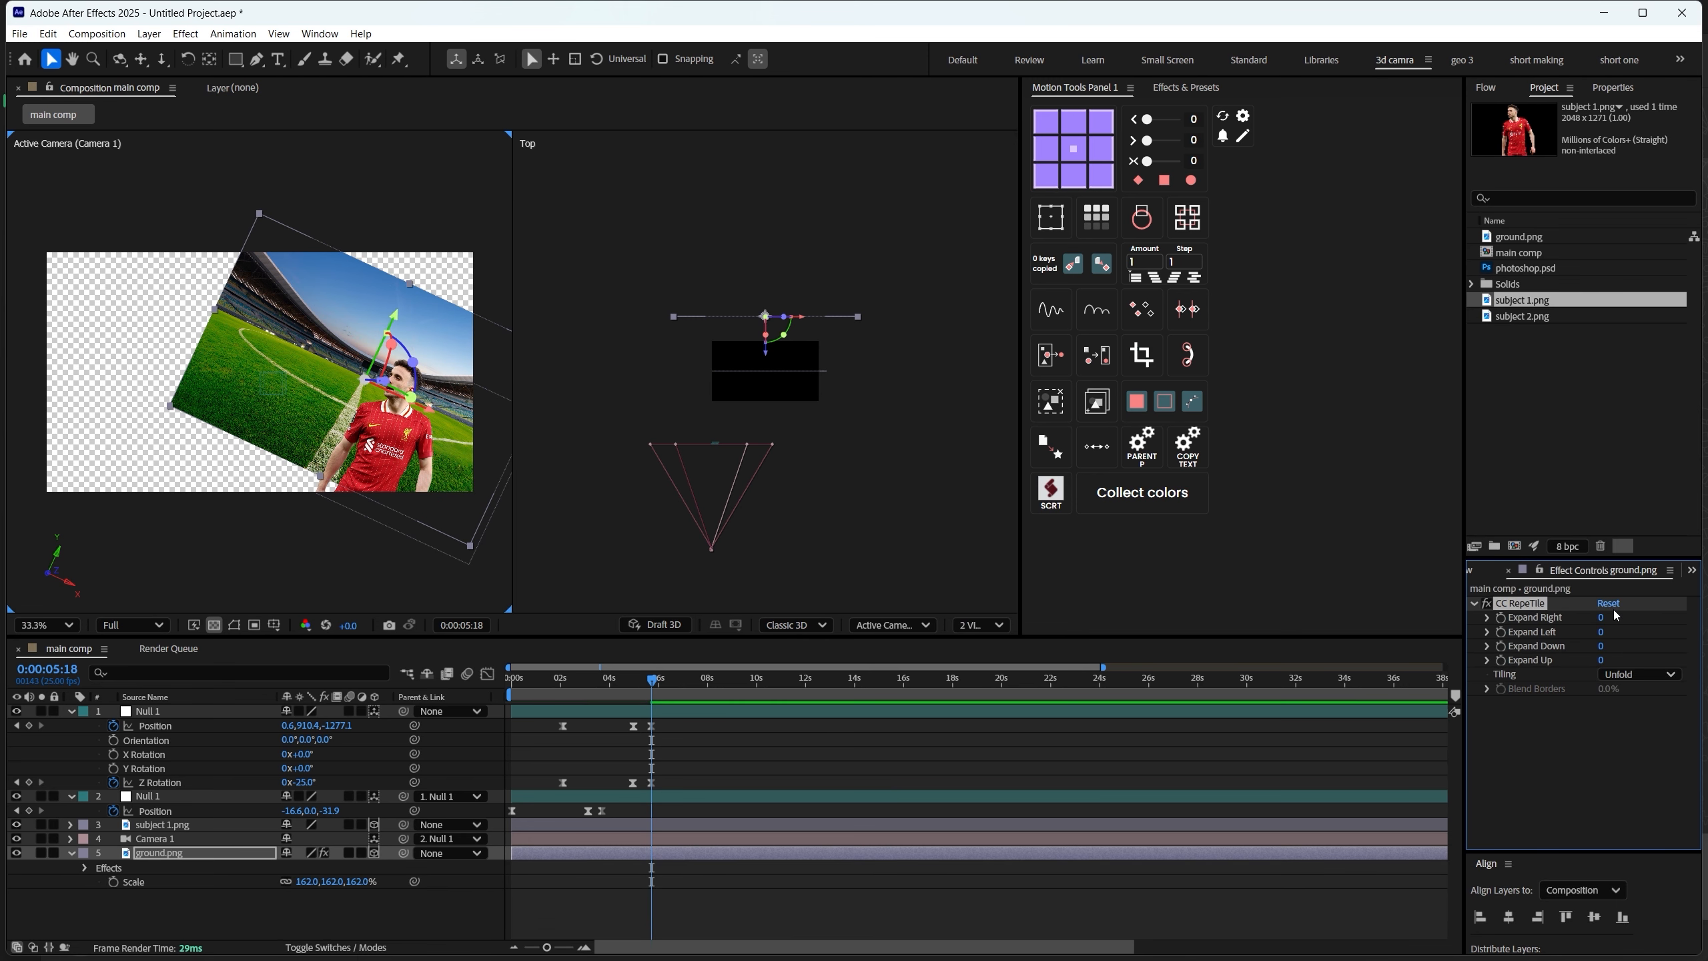
Expand ground.png's tiling to 1711 left, 855 down and 596 up, and scale the layer to 184%
click(1630, 617)
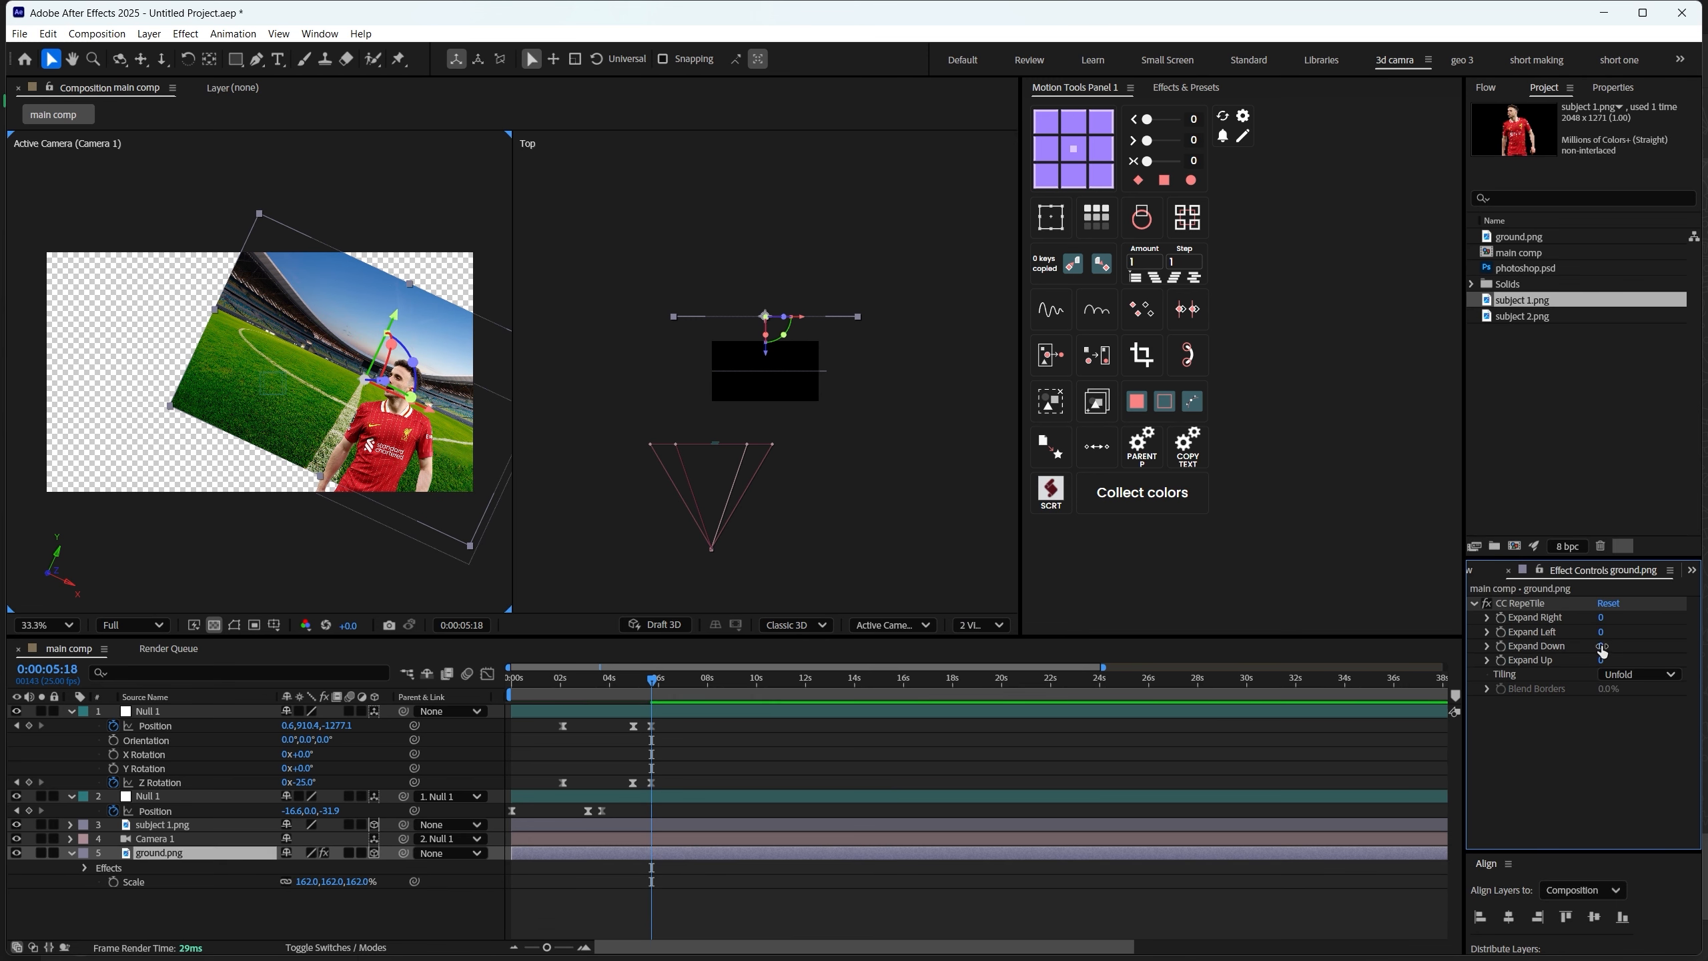
drag(1602, 647, 1704, 620)
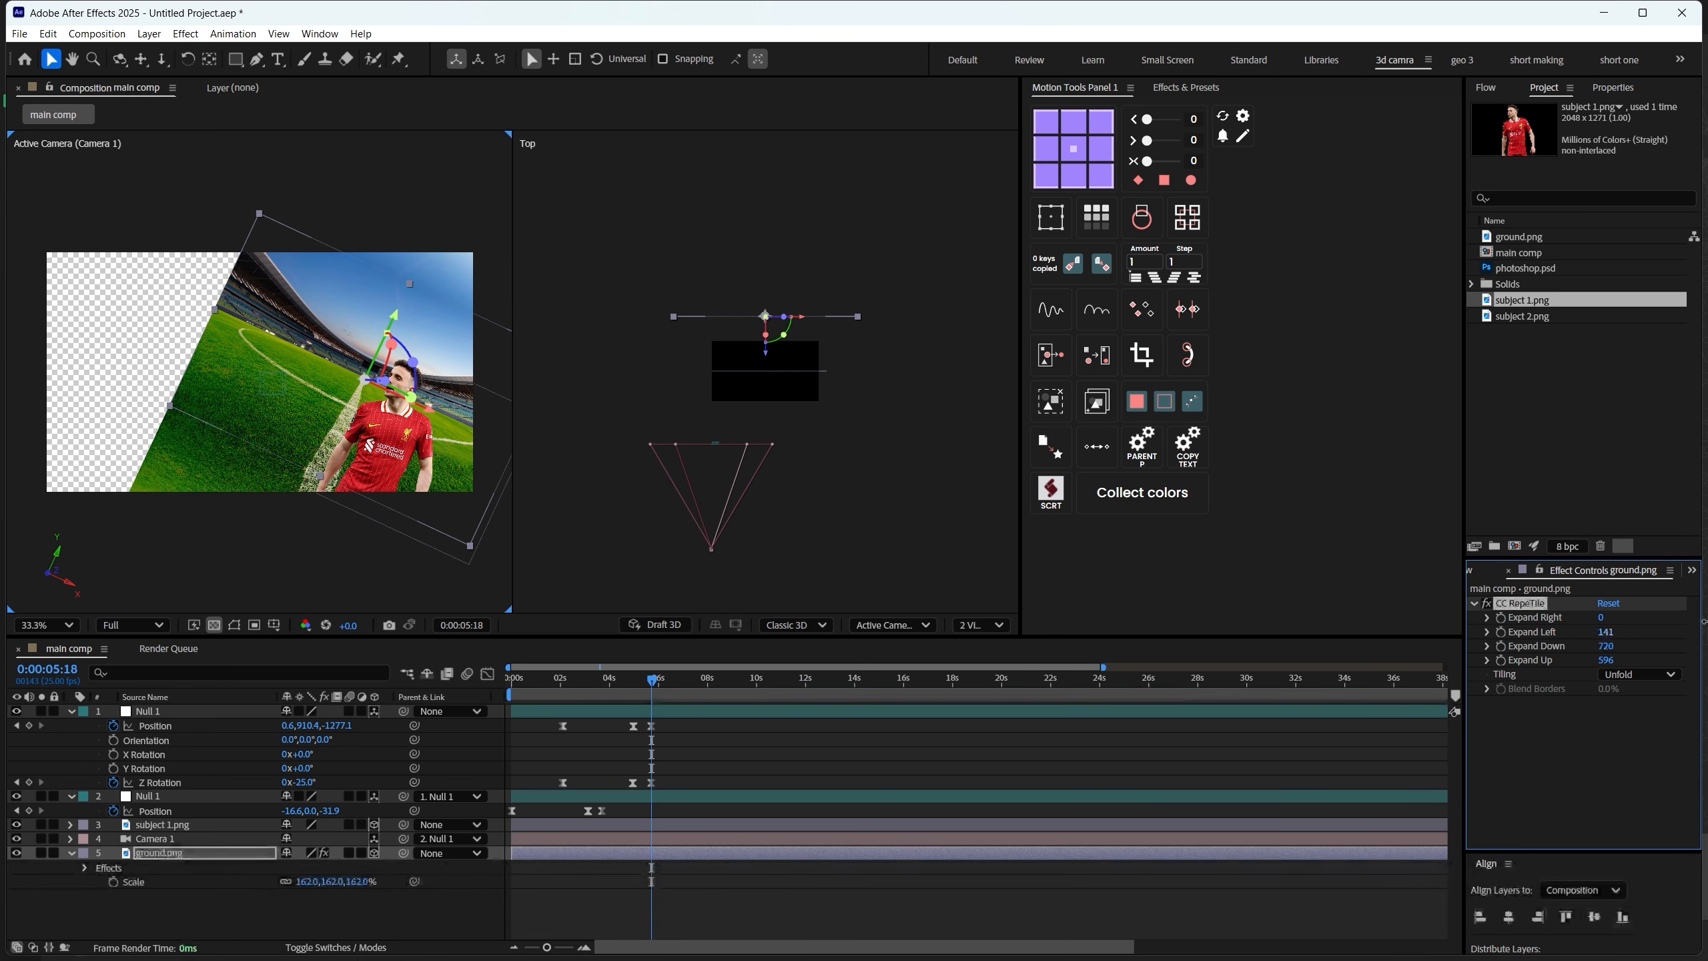
drag(1606, 645, 1701, 631)
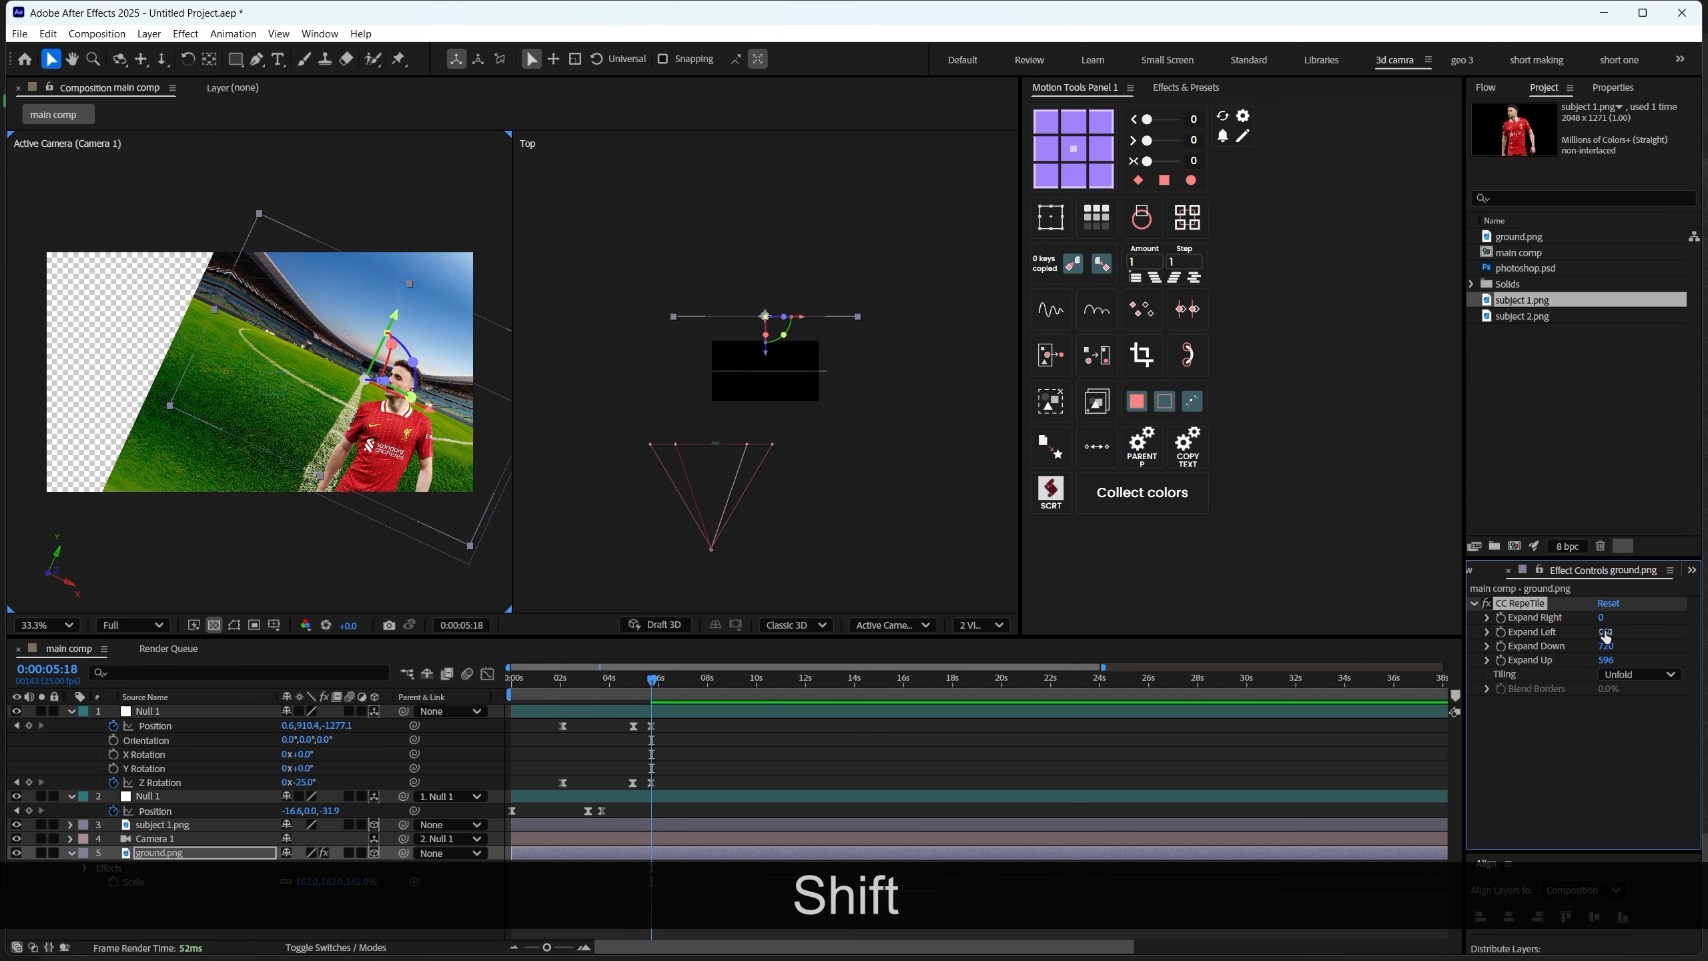
key(s)
drag(305, 875, 325, 868)
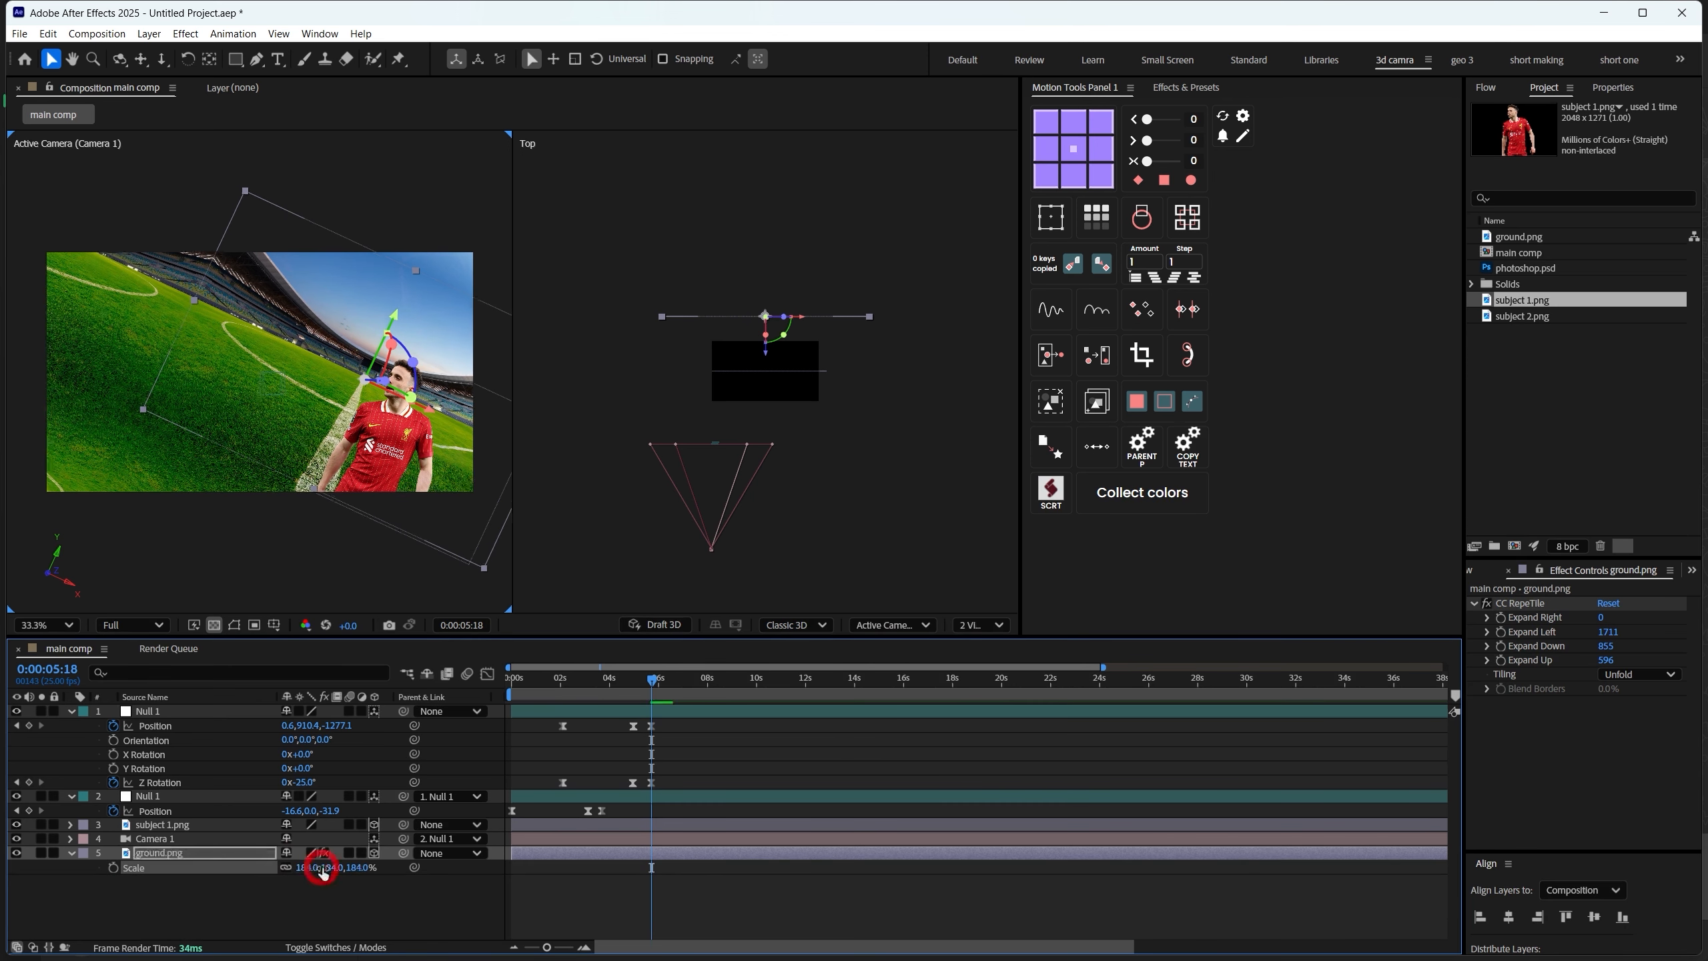
Play the main comp from the start to check the background coverage during the camera move
click(651, 700)
drag(651, 699, 511, 700)
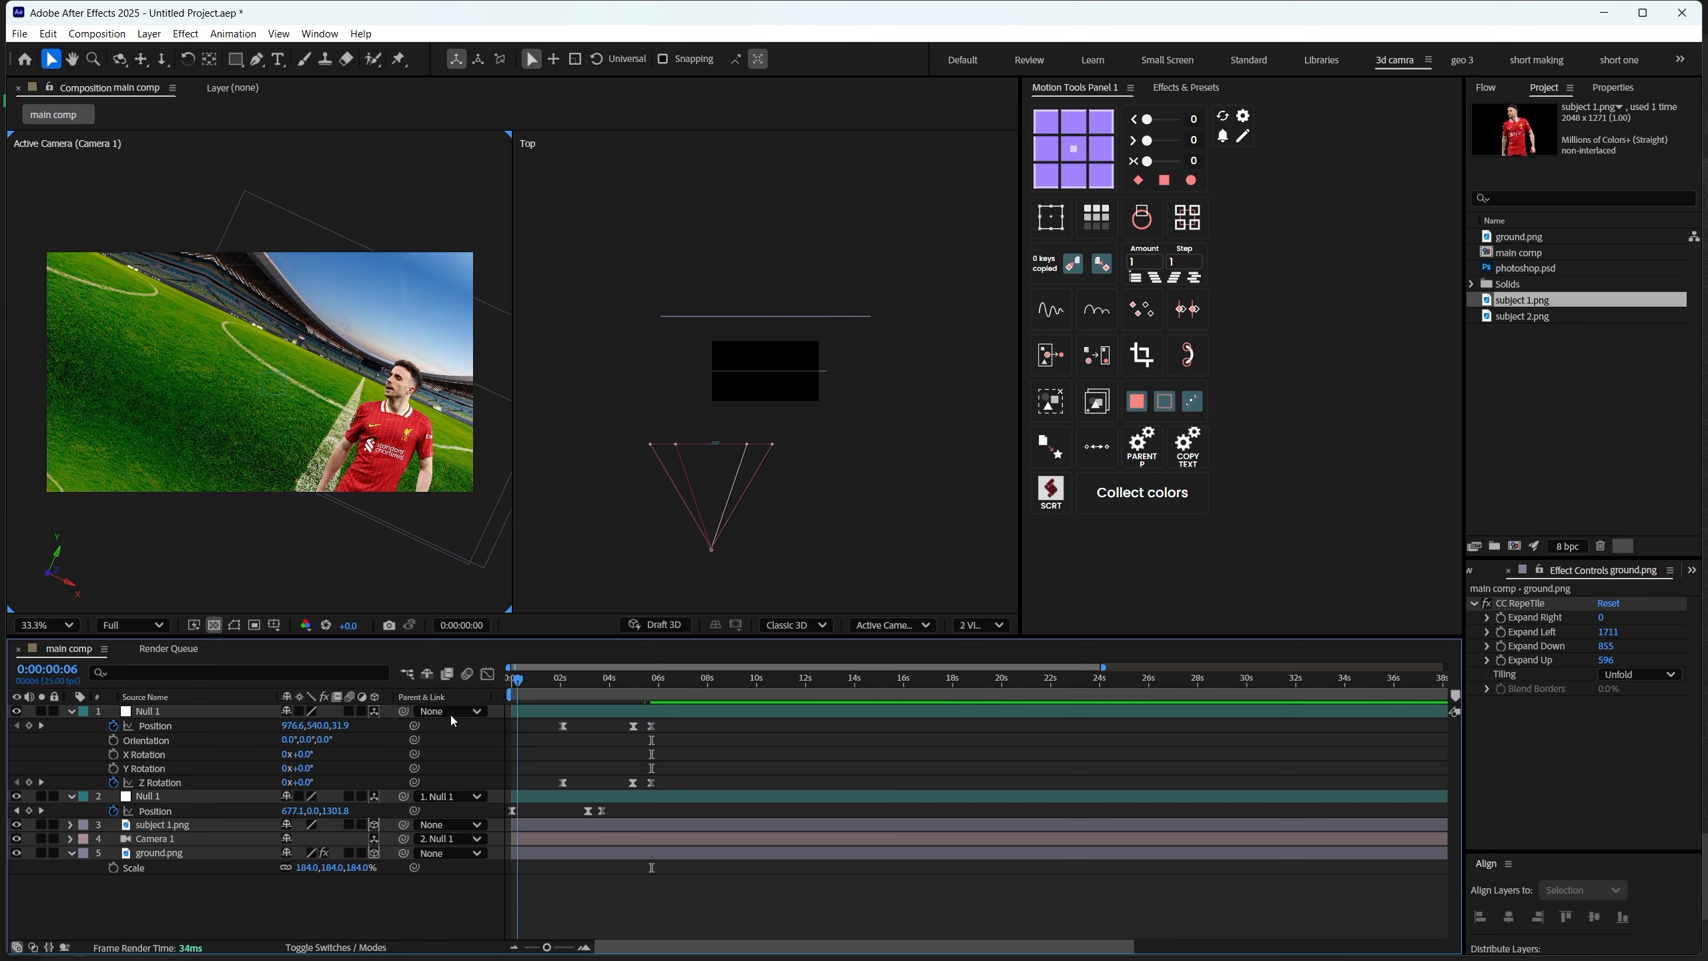
key(space)
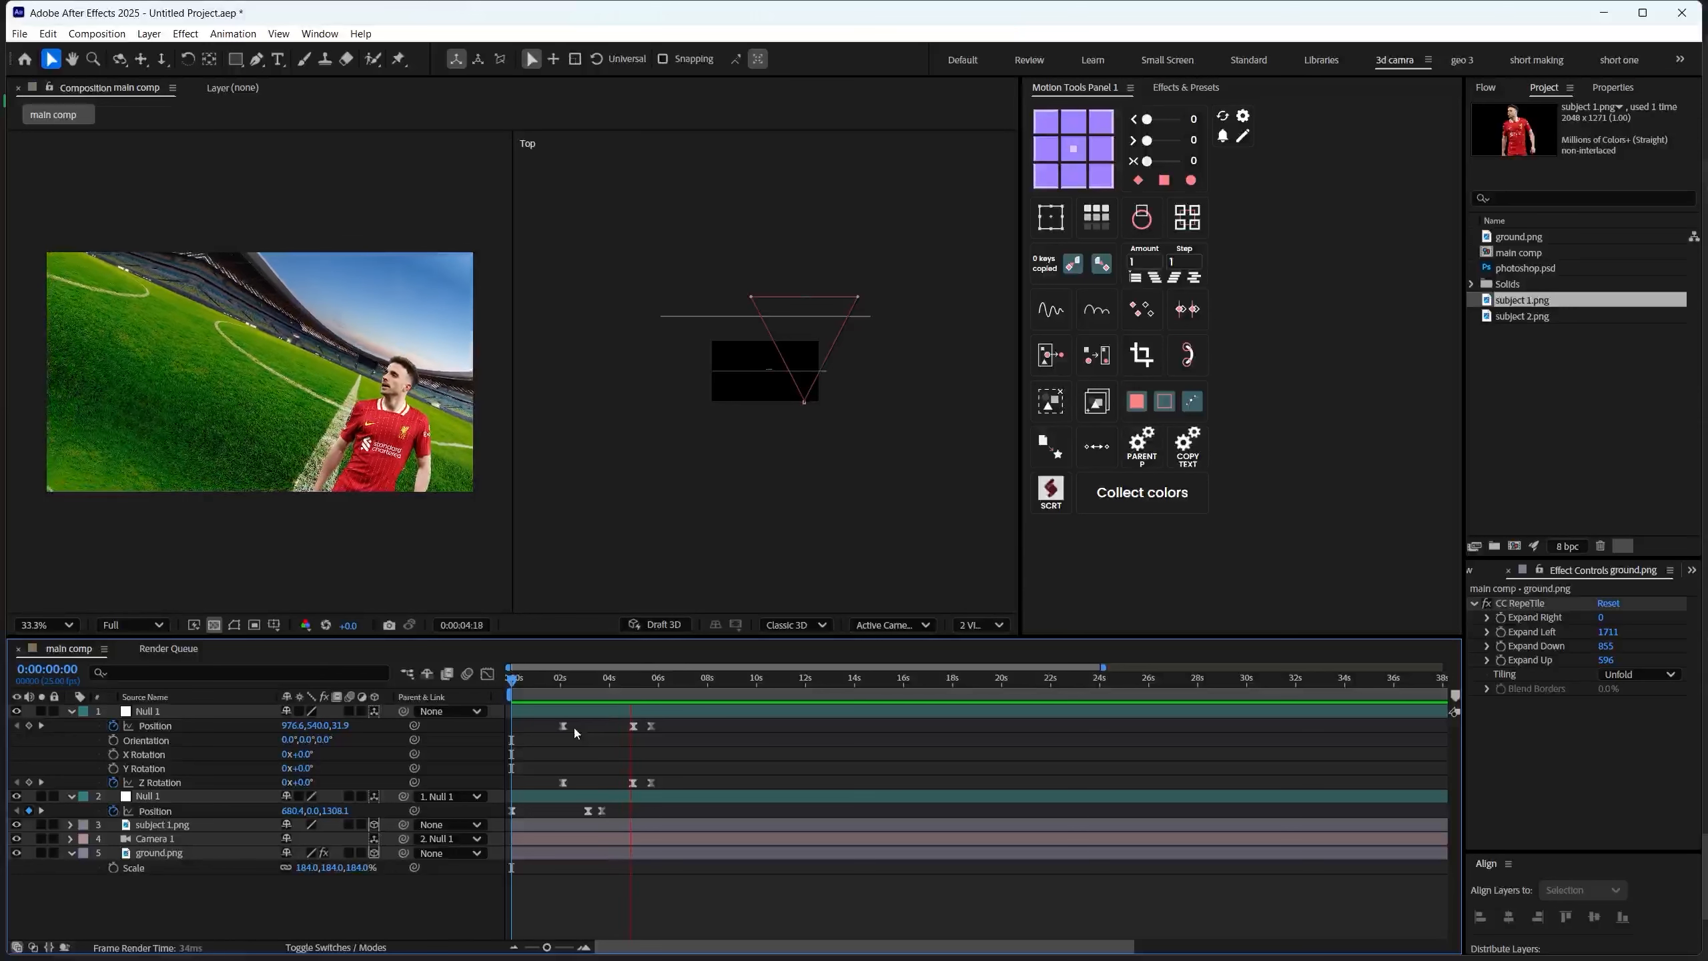
key(space)
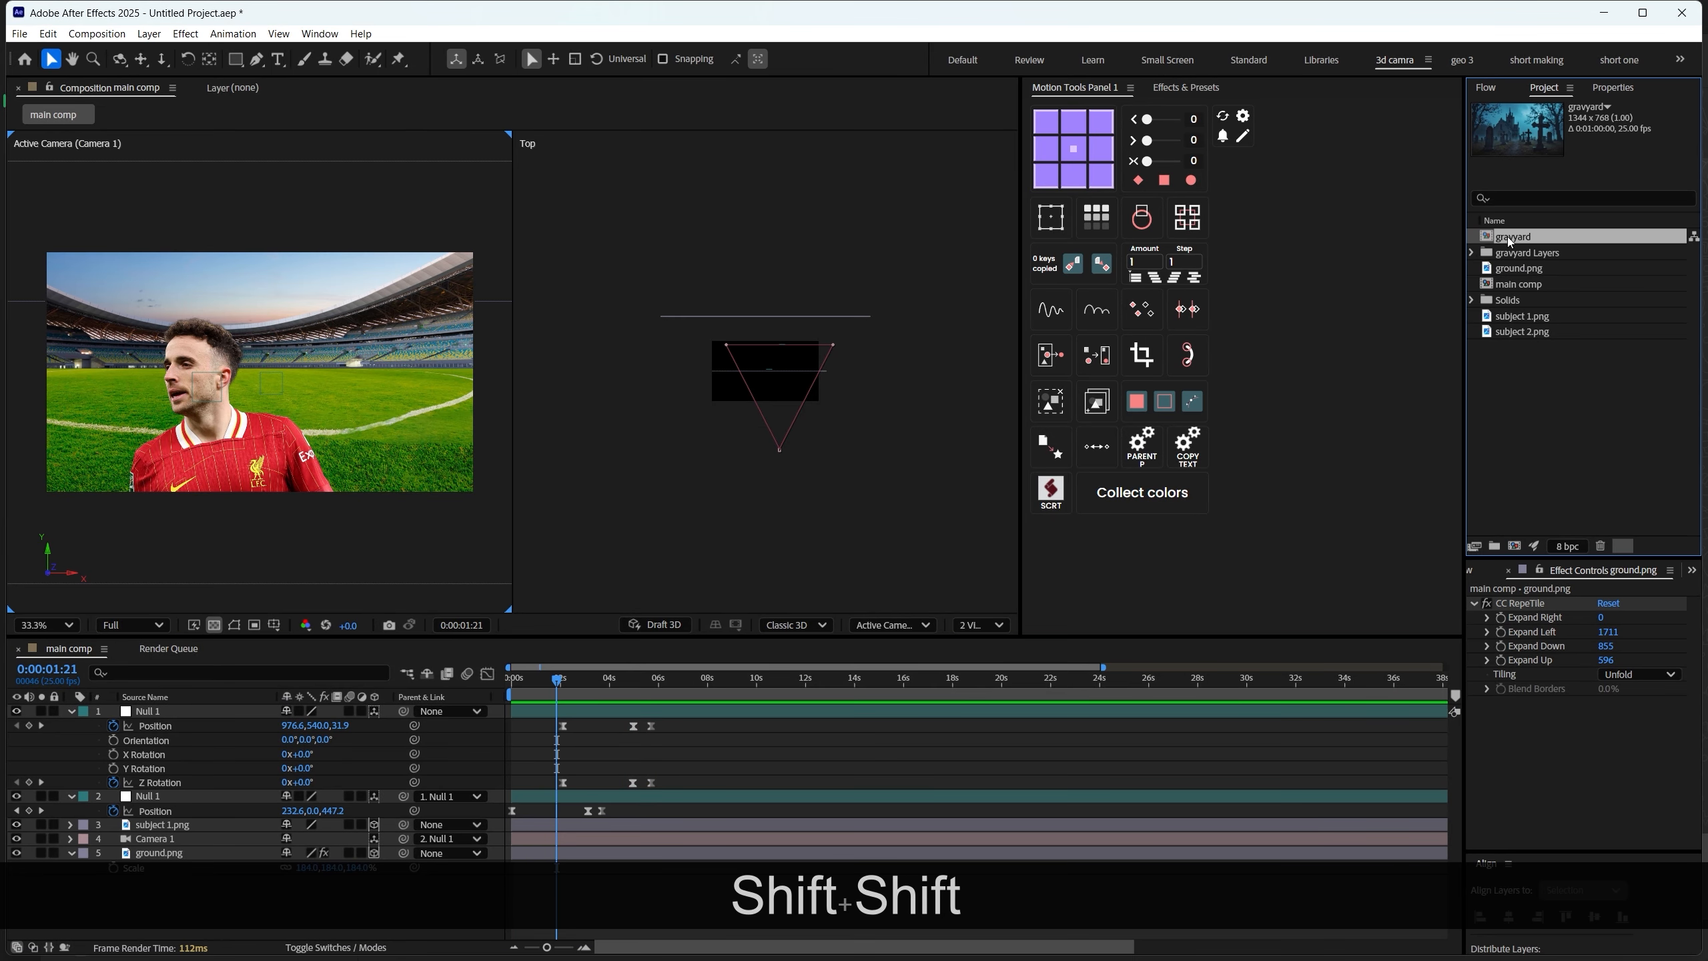
Open the gravyard composition, fit it to the viewer and briefly hide Layer 1 to examine the separated foreground layer
double_click(1511, 236)
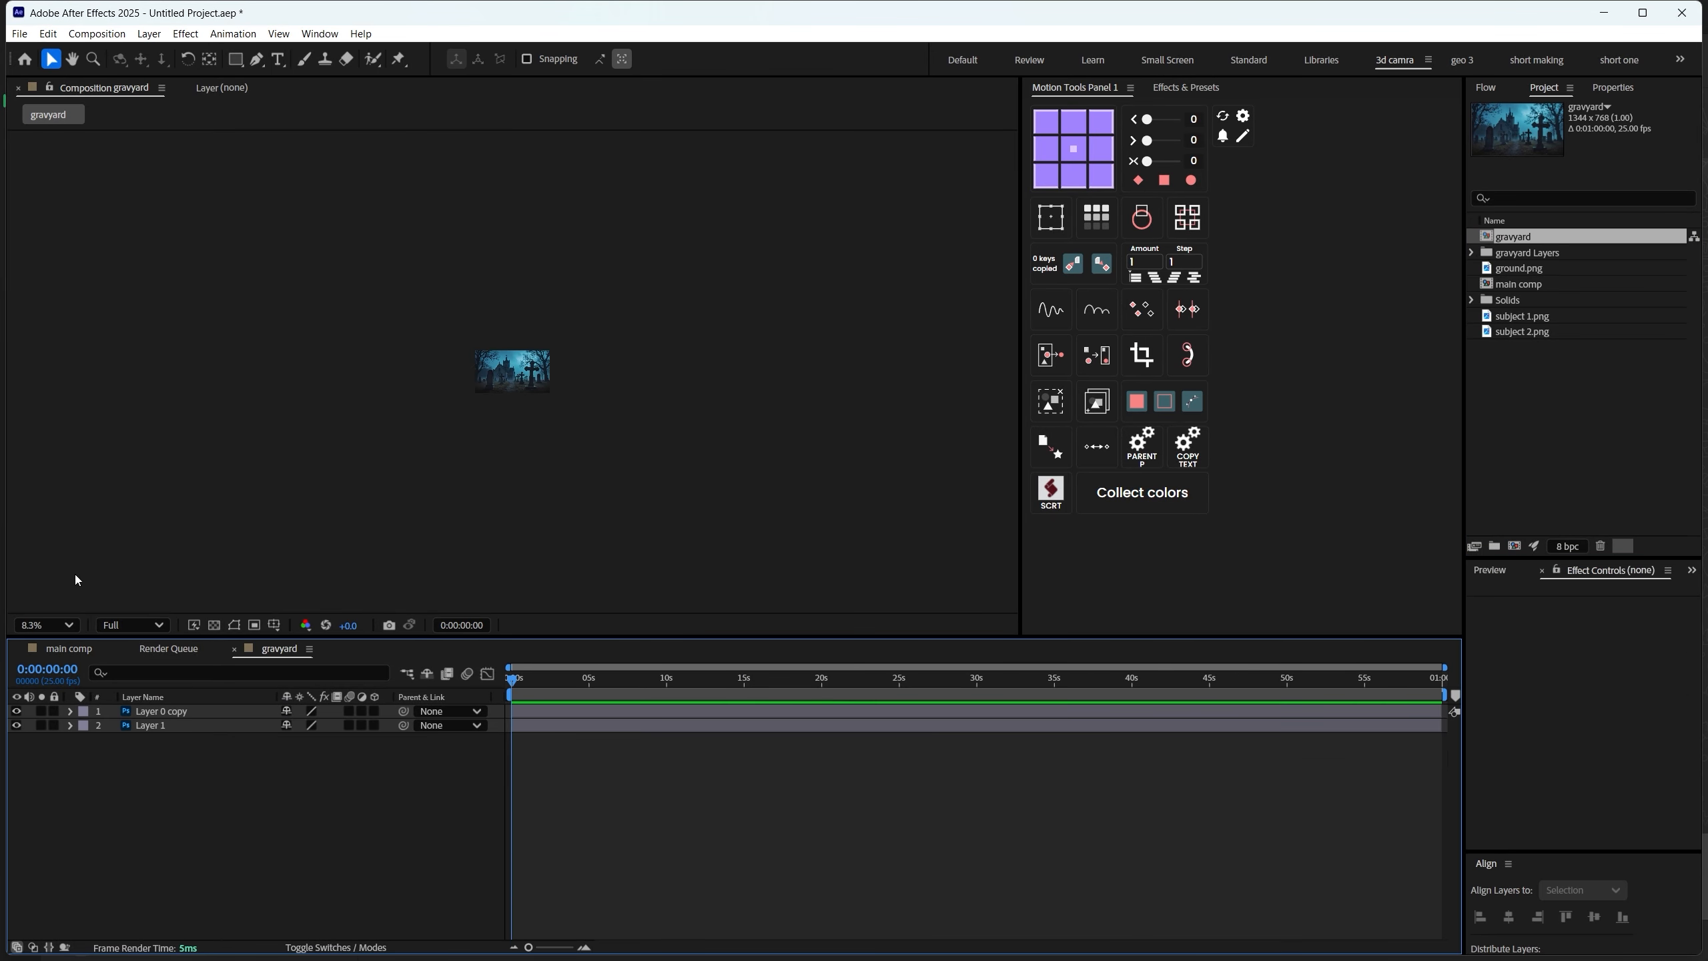
click(61, 624)
click(32, 291)
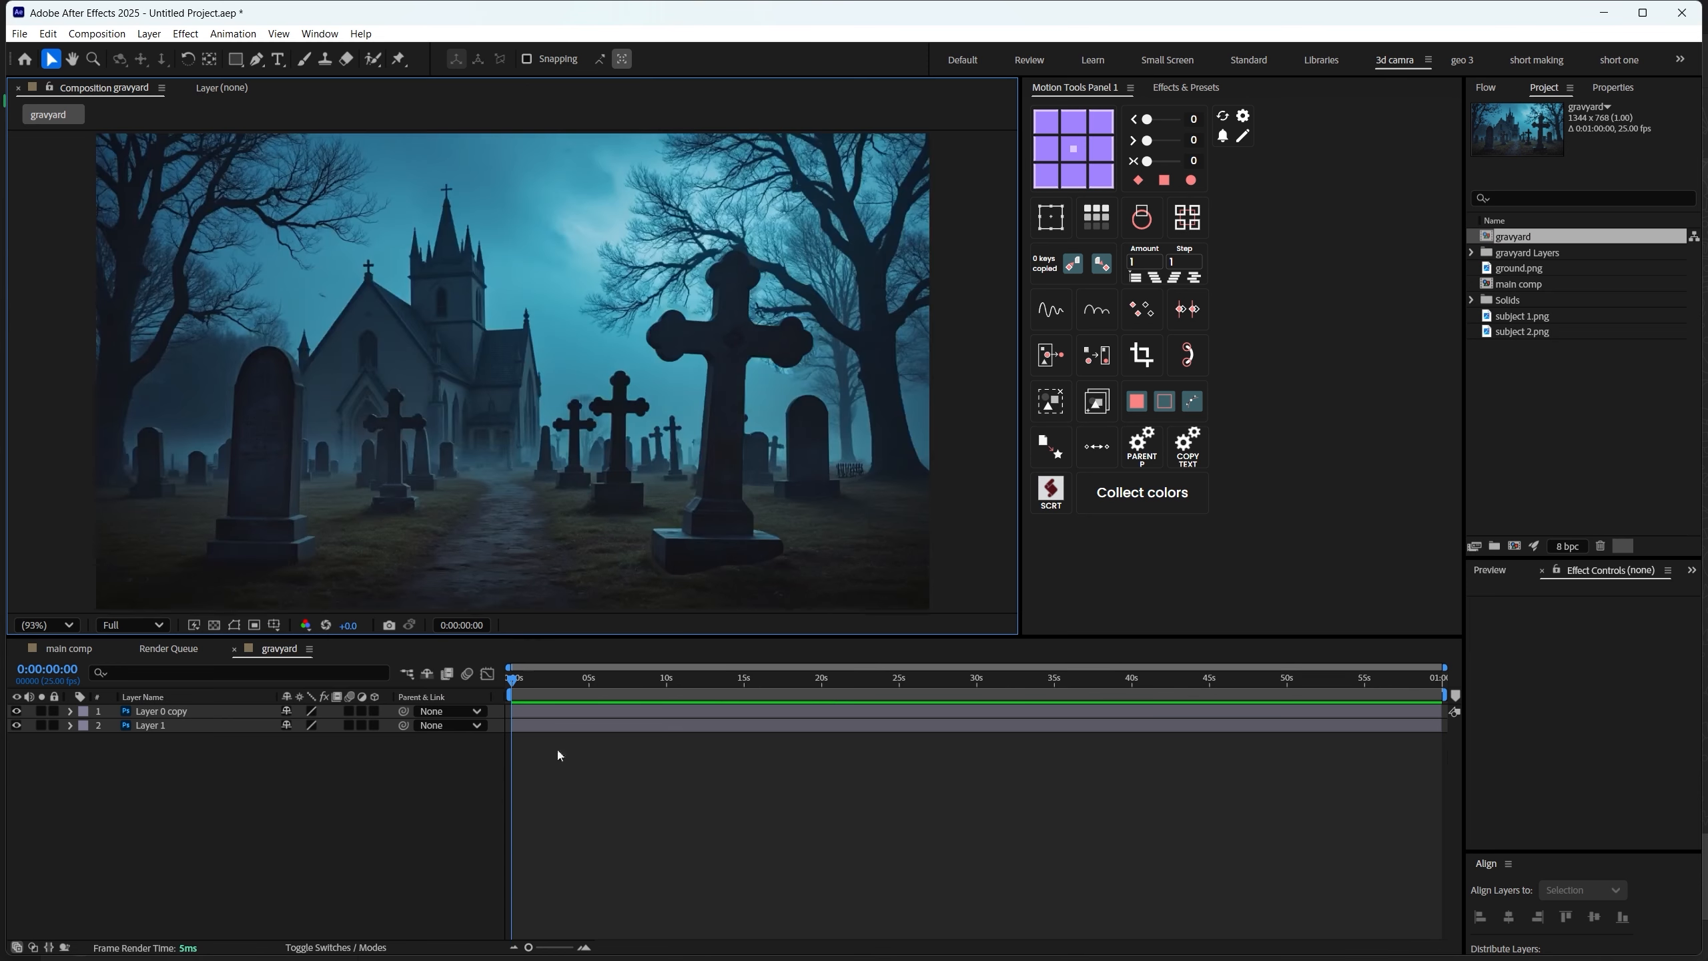
click(560, 775)
key(space)
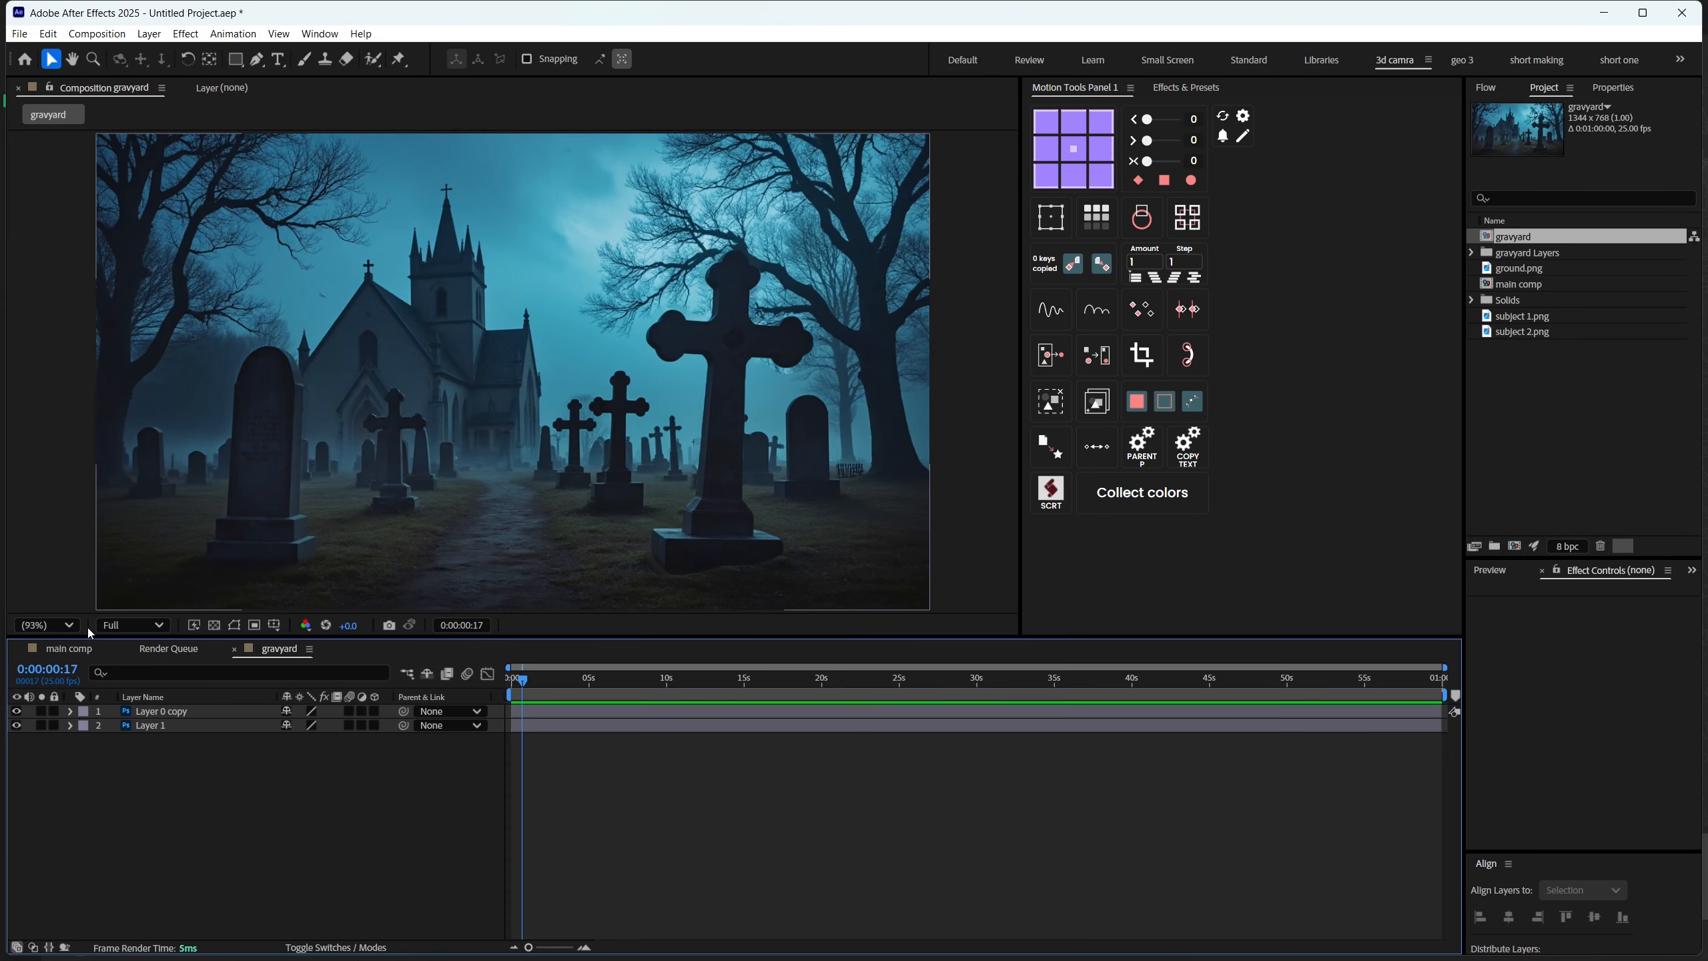
click(16, 725)
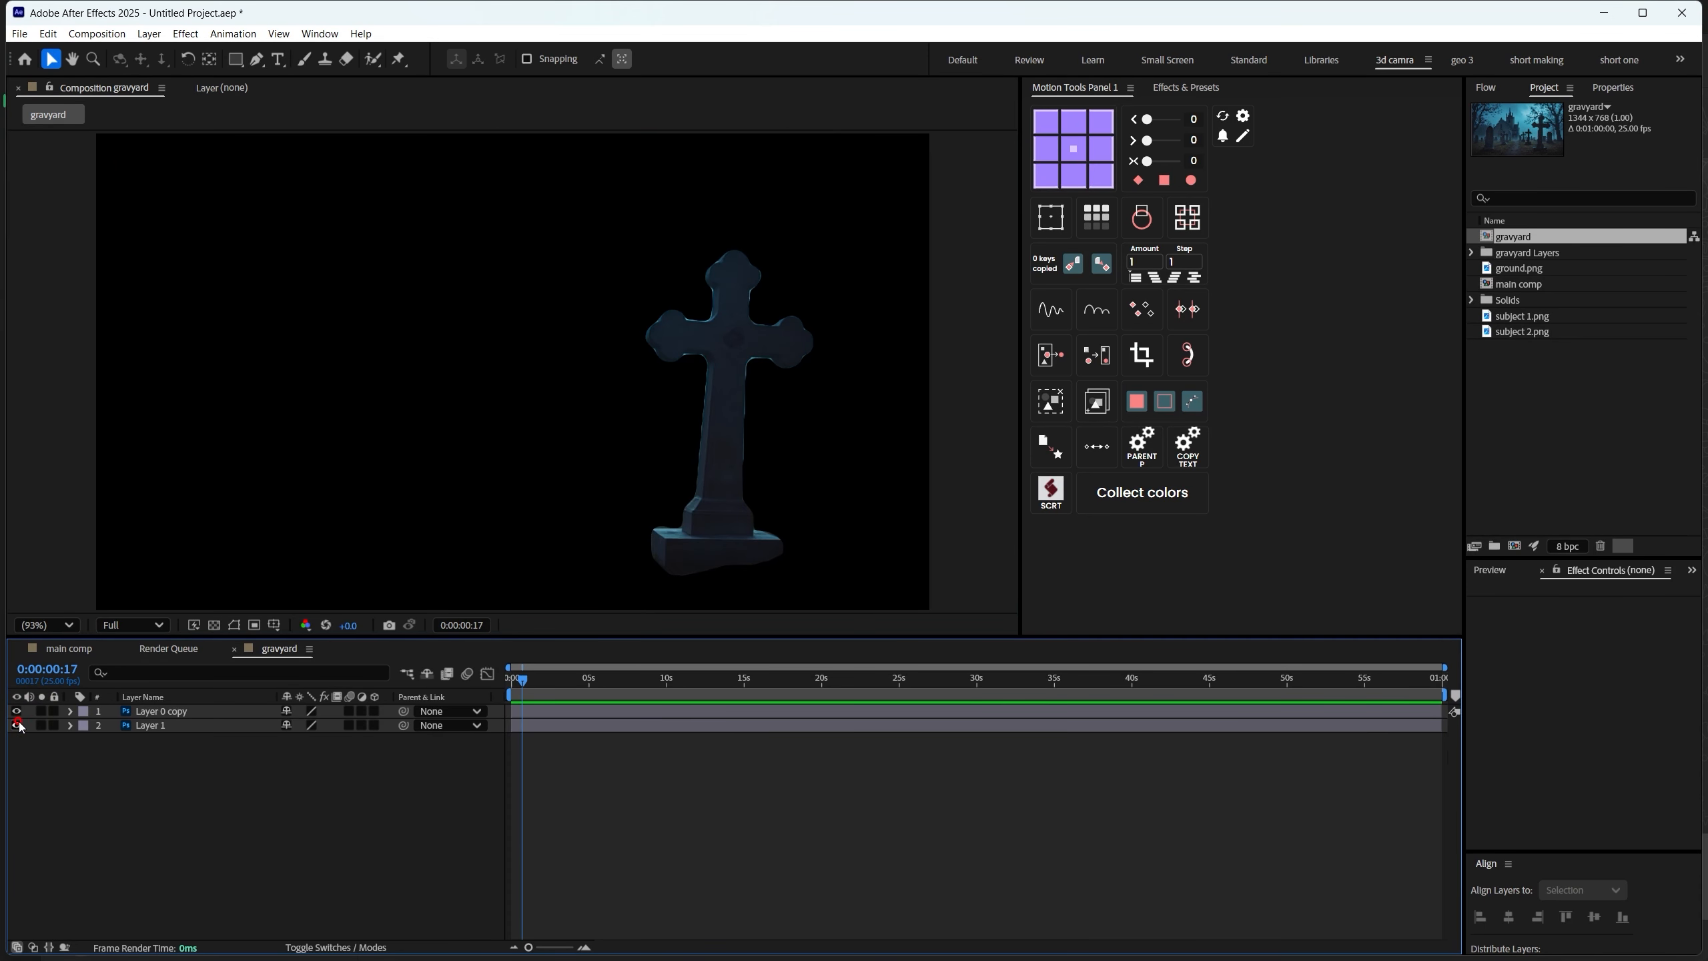
click(16, 725)
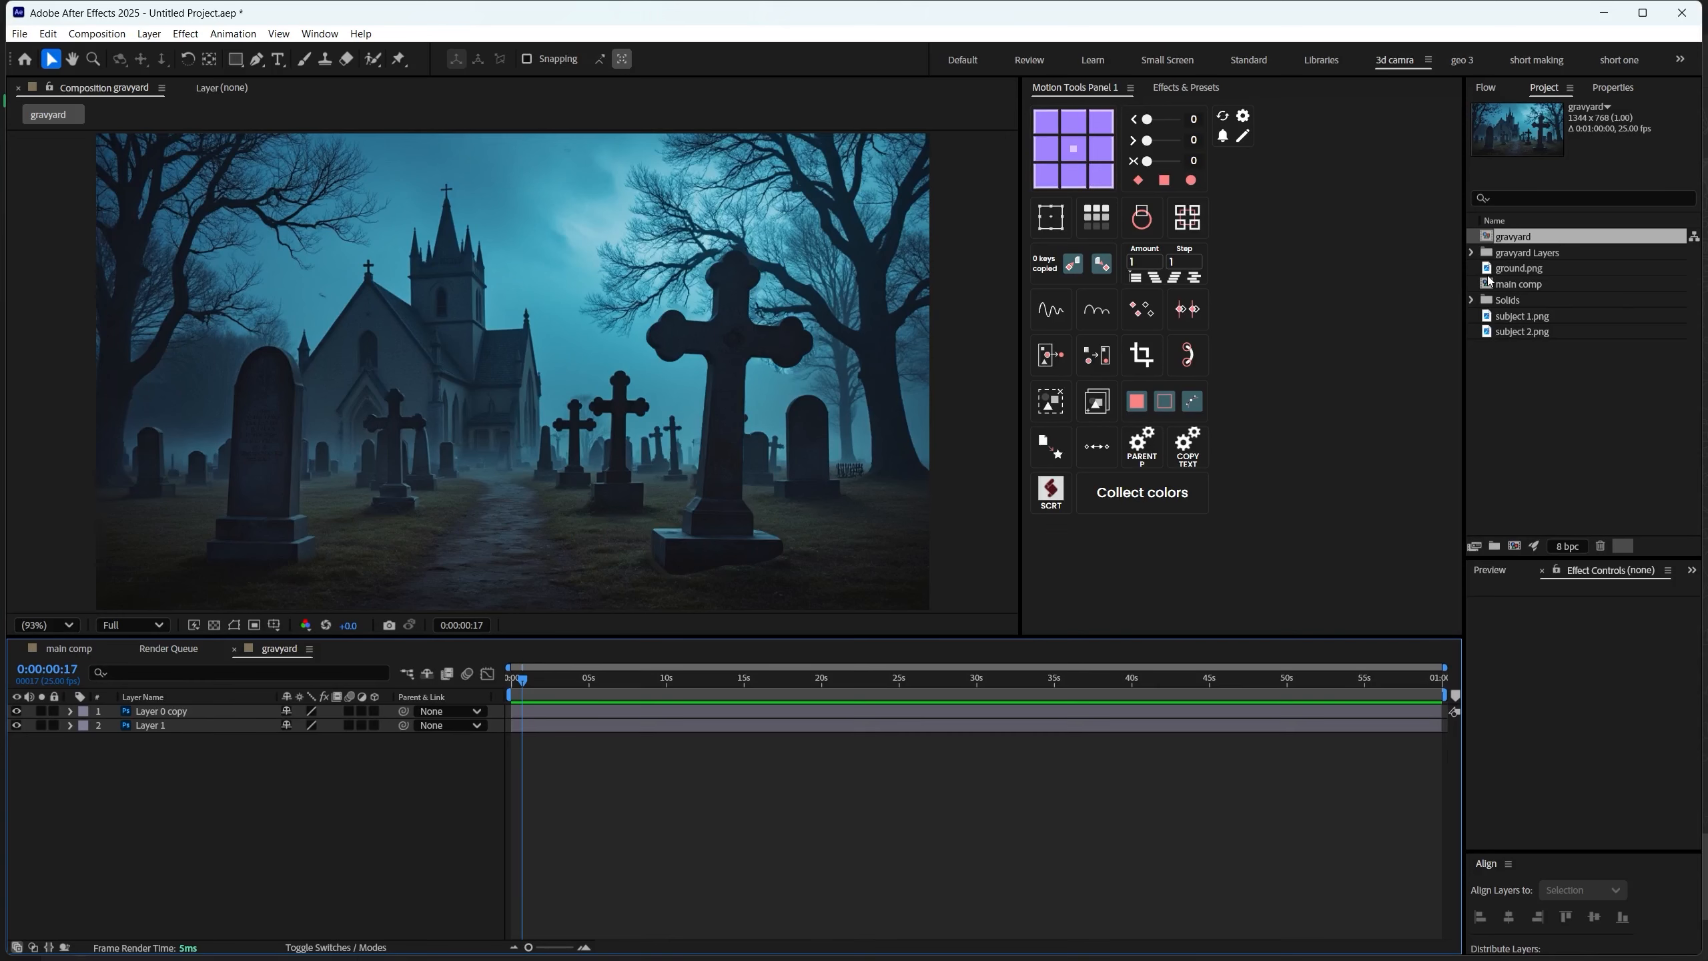
Copy both gravyard layers into the main comp and stack Layer 0 copy above Layer 1
click(548, 710)
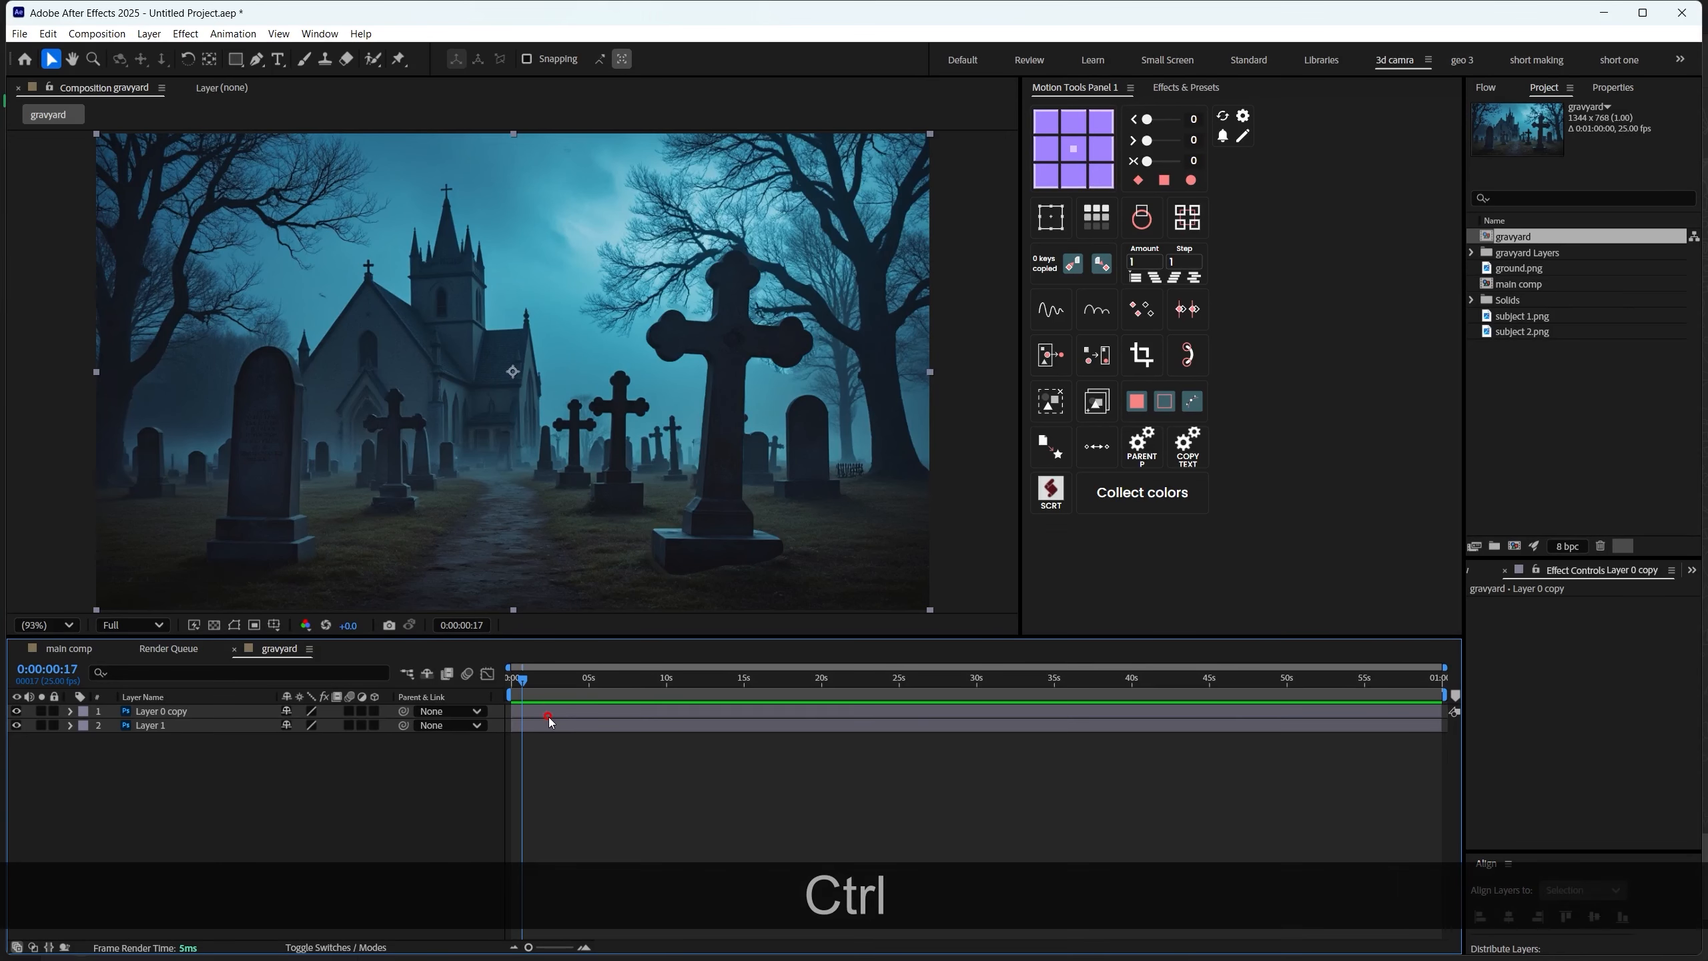
ctrl+click(552, 726)
ctrl+click(553, 710)
key(ctrl+c)
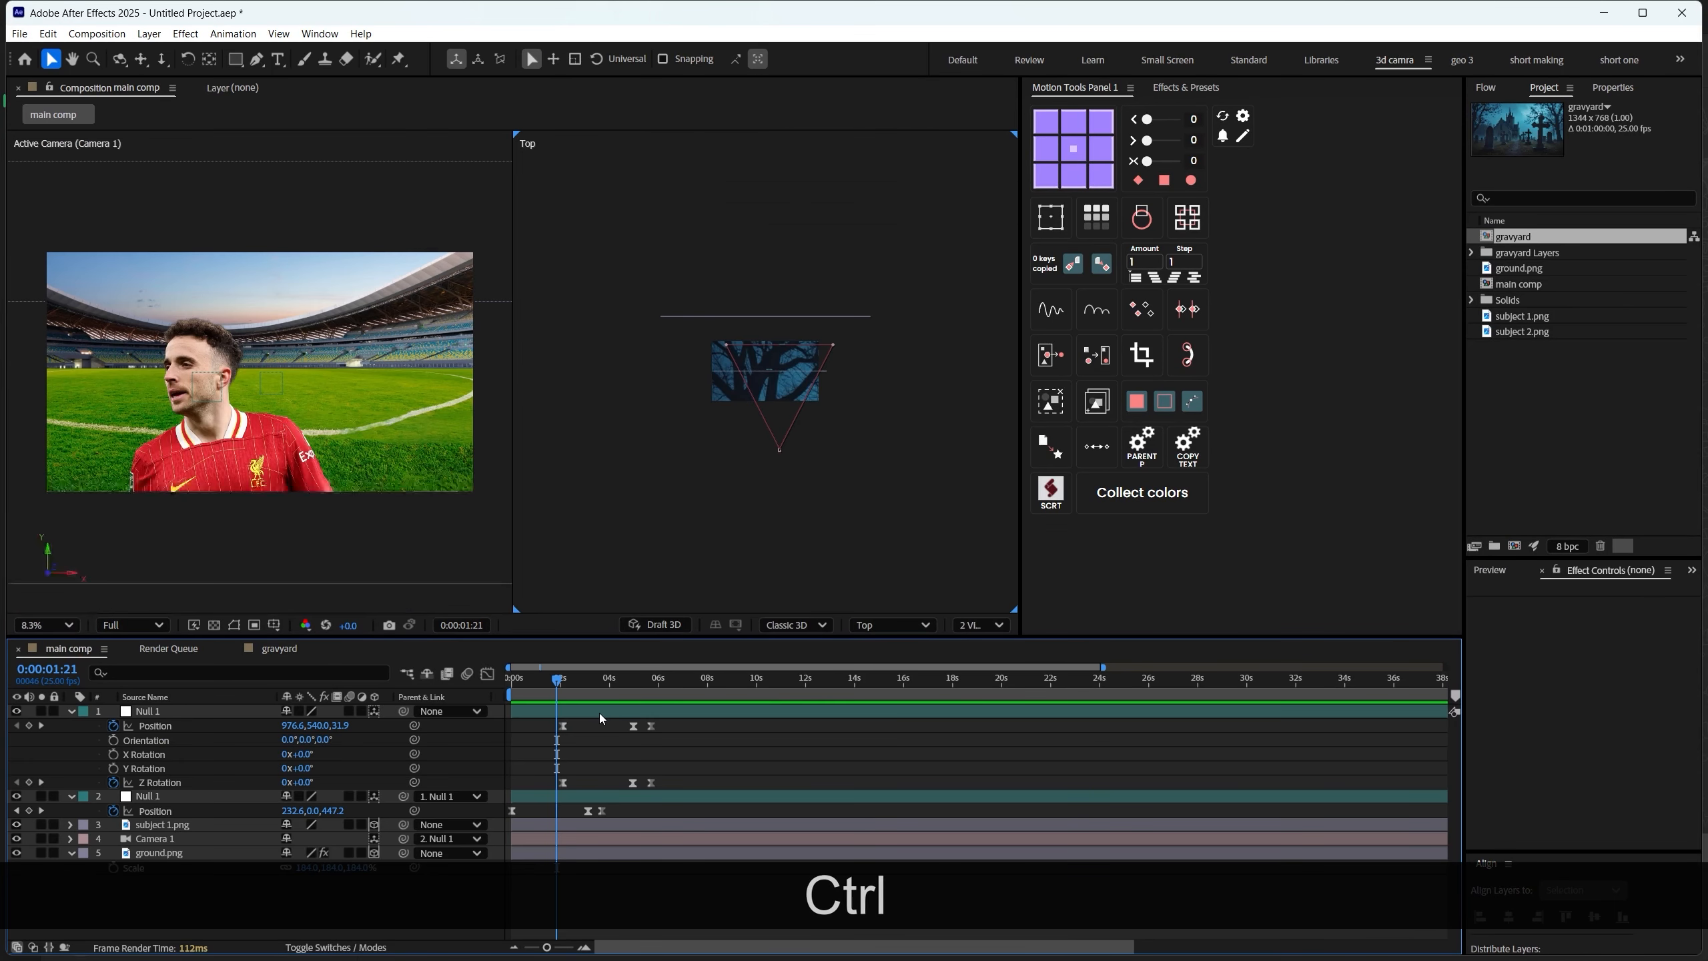
key(ctrl+v)
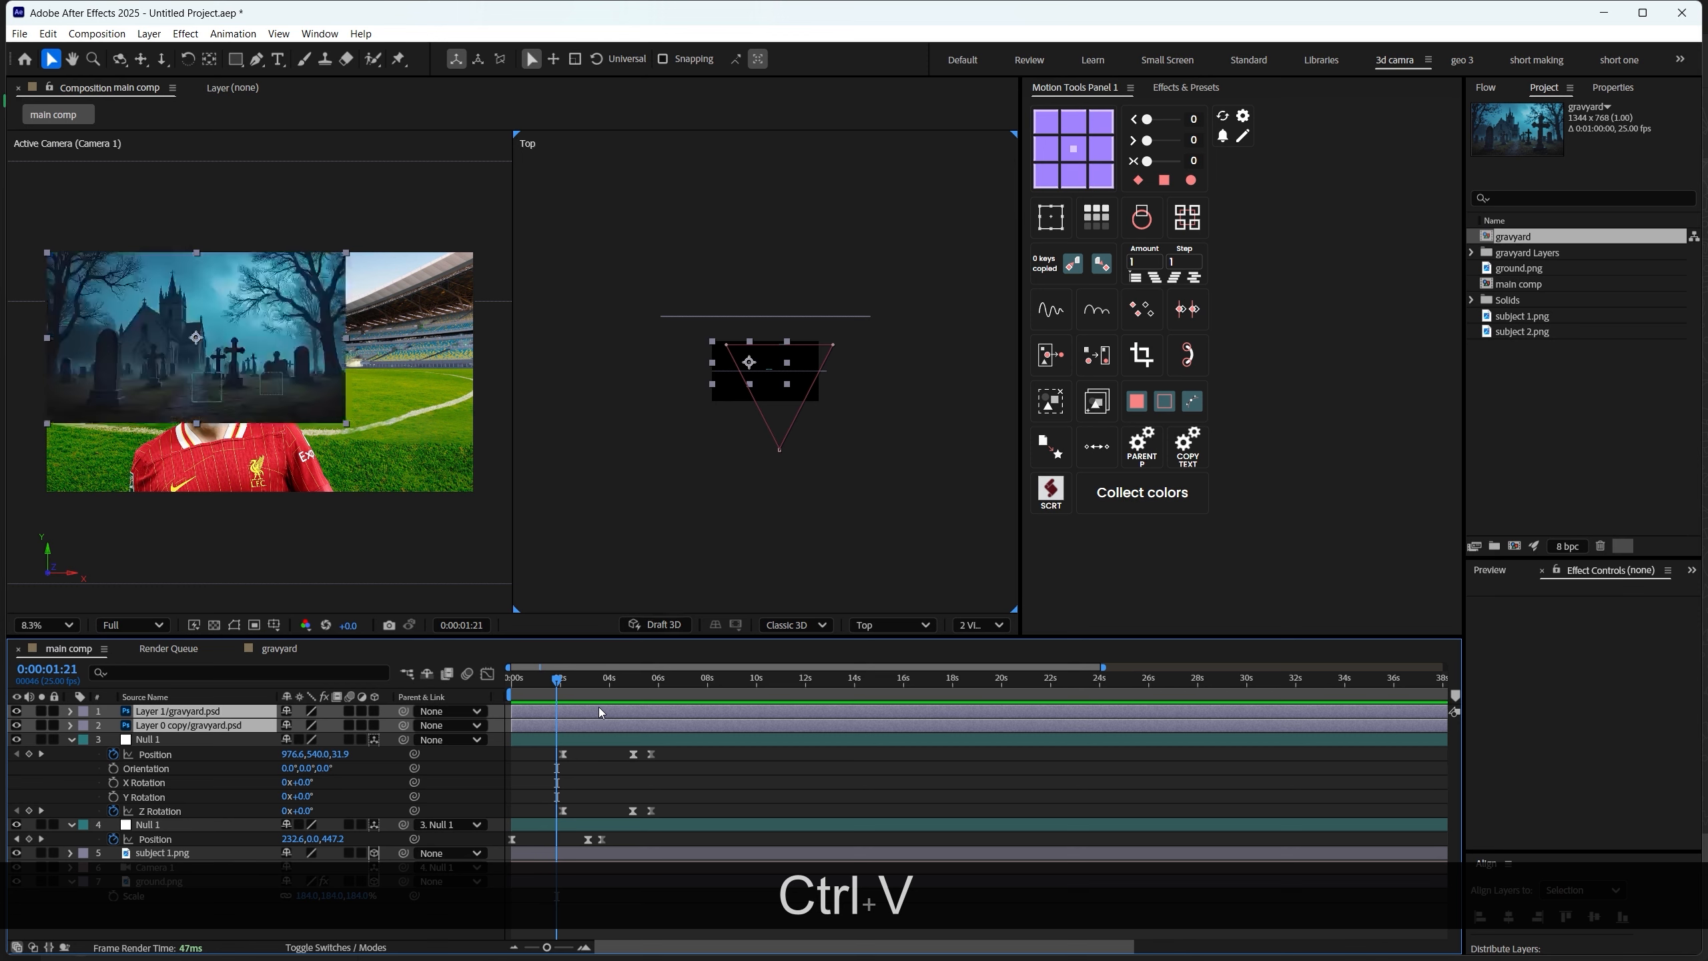
drag(154, 711, 155, 725)
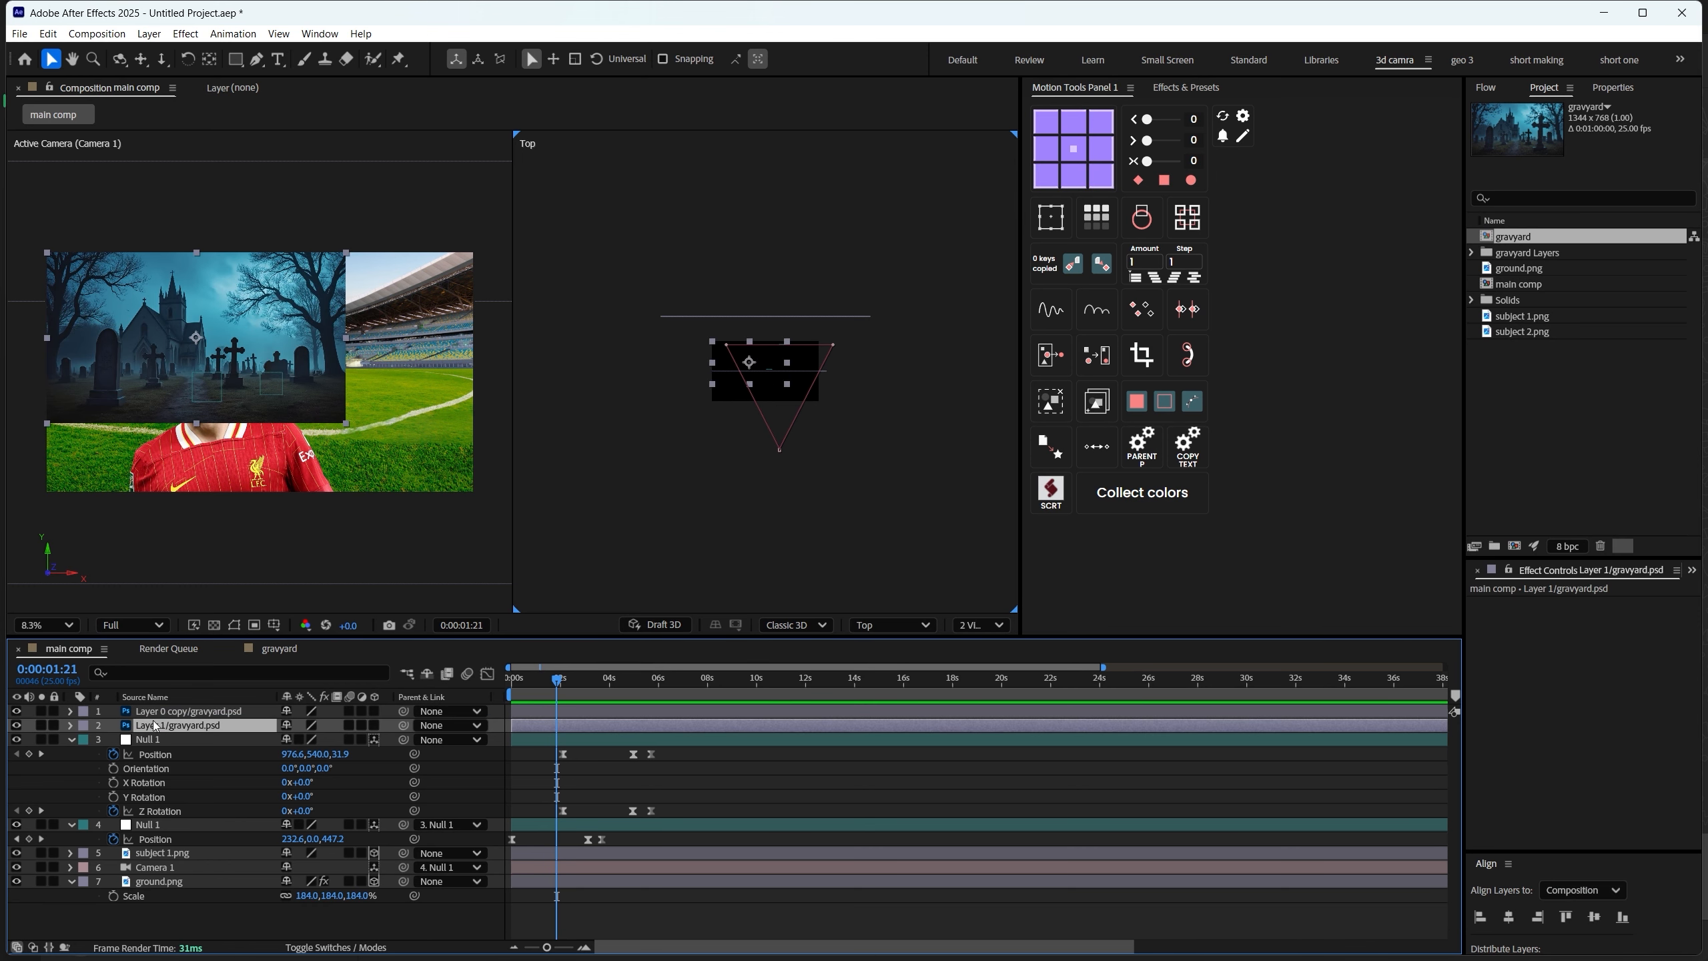
Make both graveyard layers 3D and parent Layer 1 to Layer 0 copy, collapsing the ground.png and upper null properties
click(112, 915)
click(72, 881)
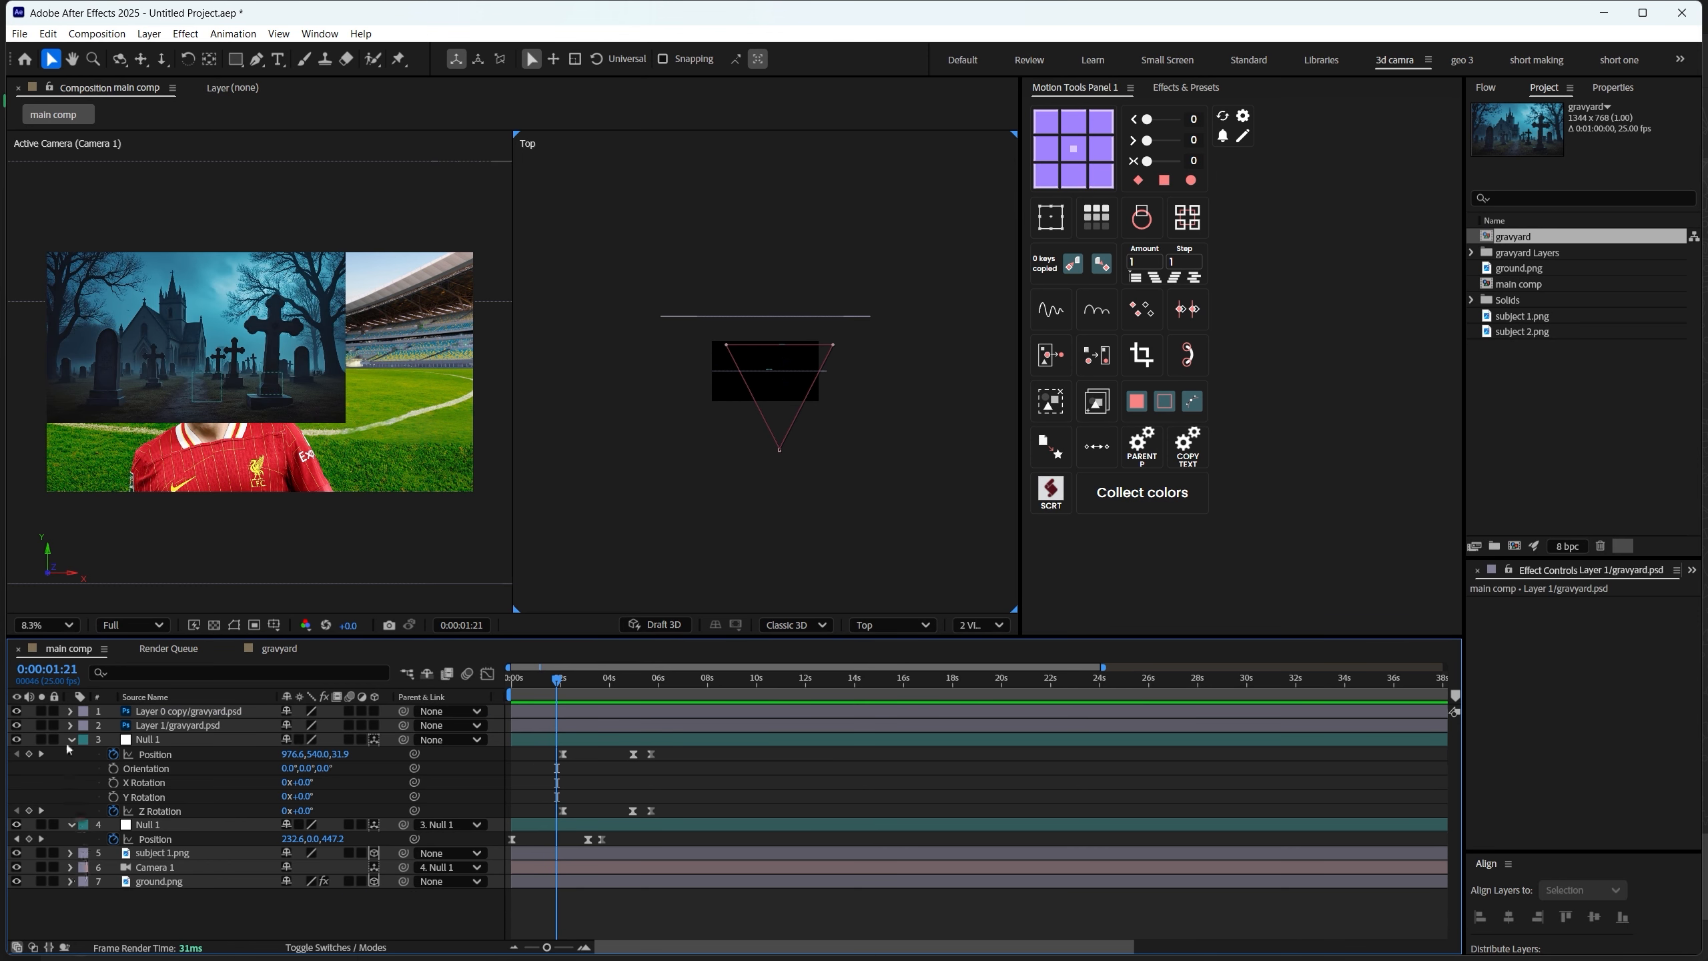
click(71, 739)
click(374, 725)
click(222, 724)
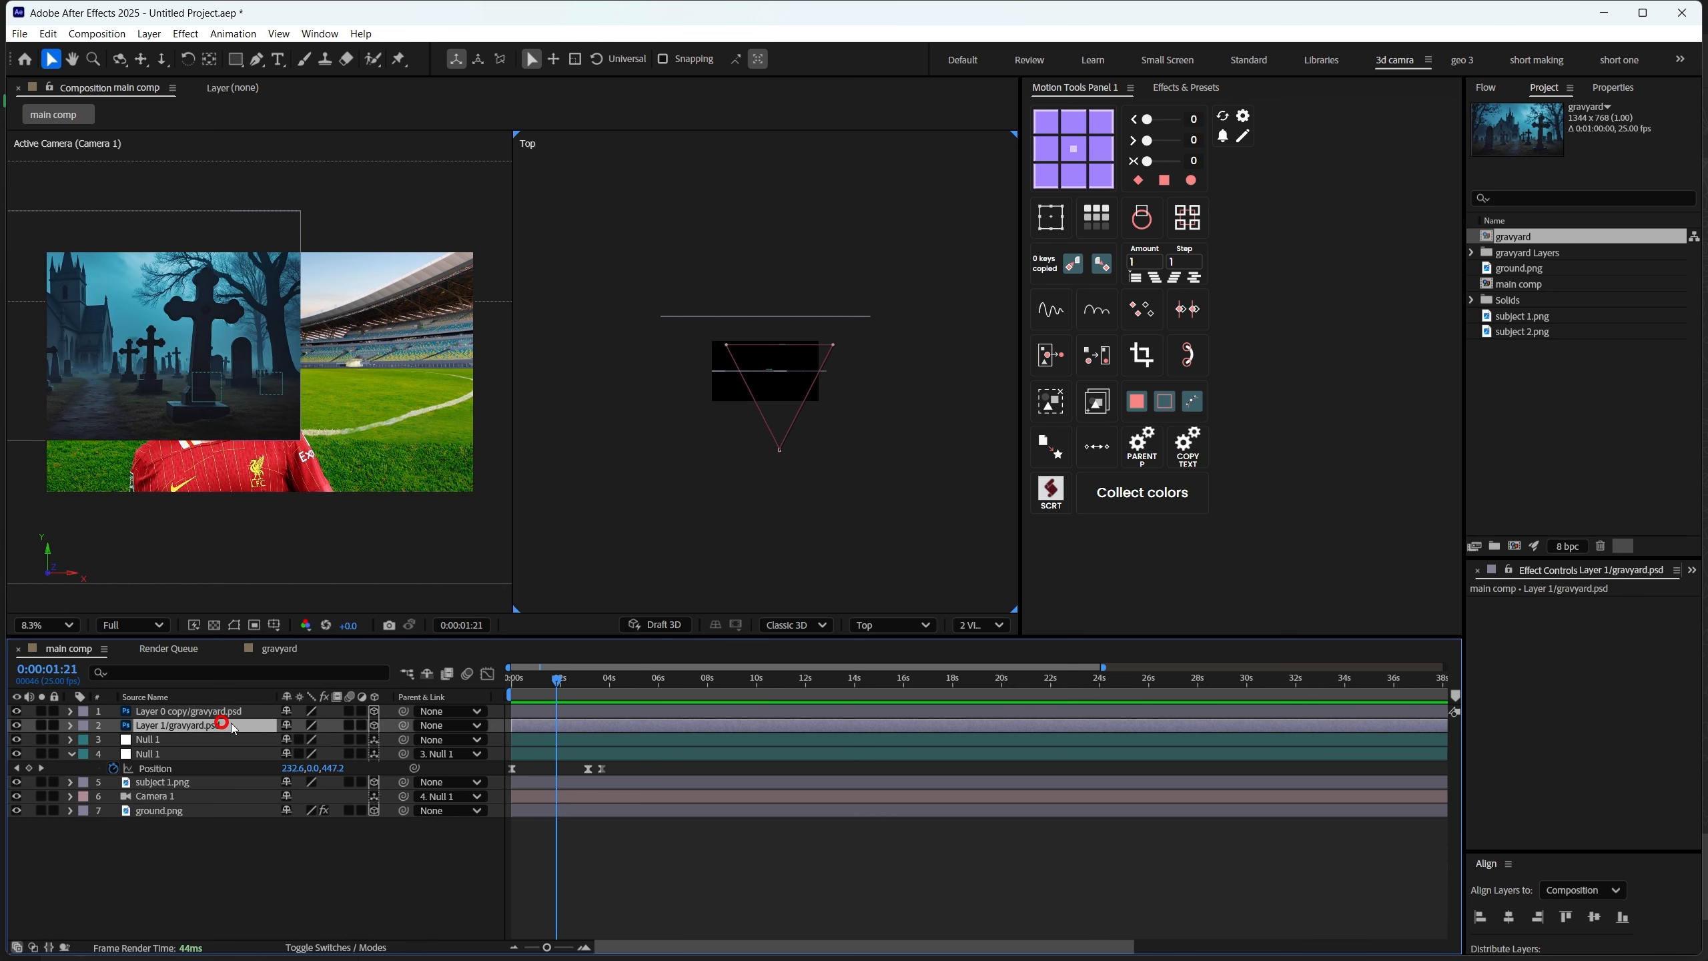
drag(403, 725, 183, 721)
click(180, 712)
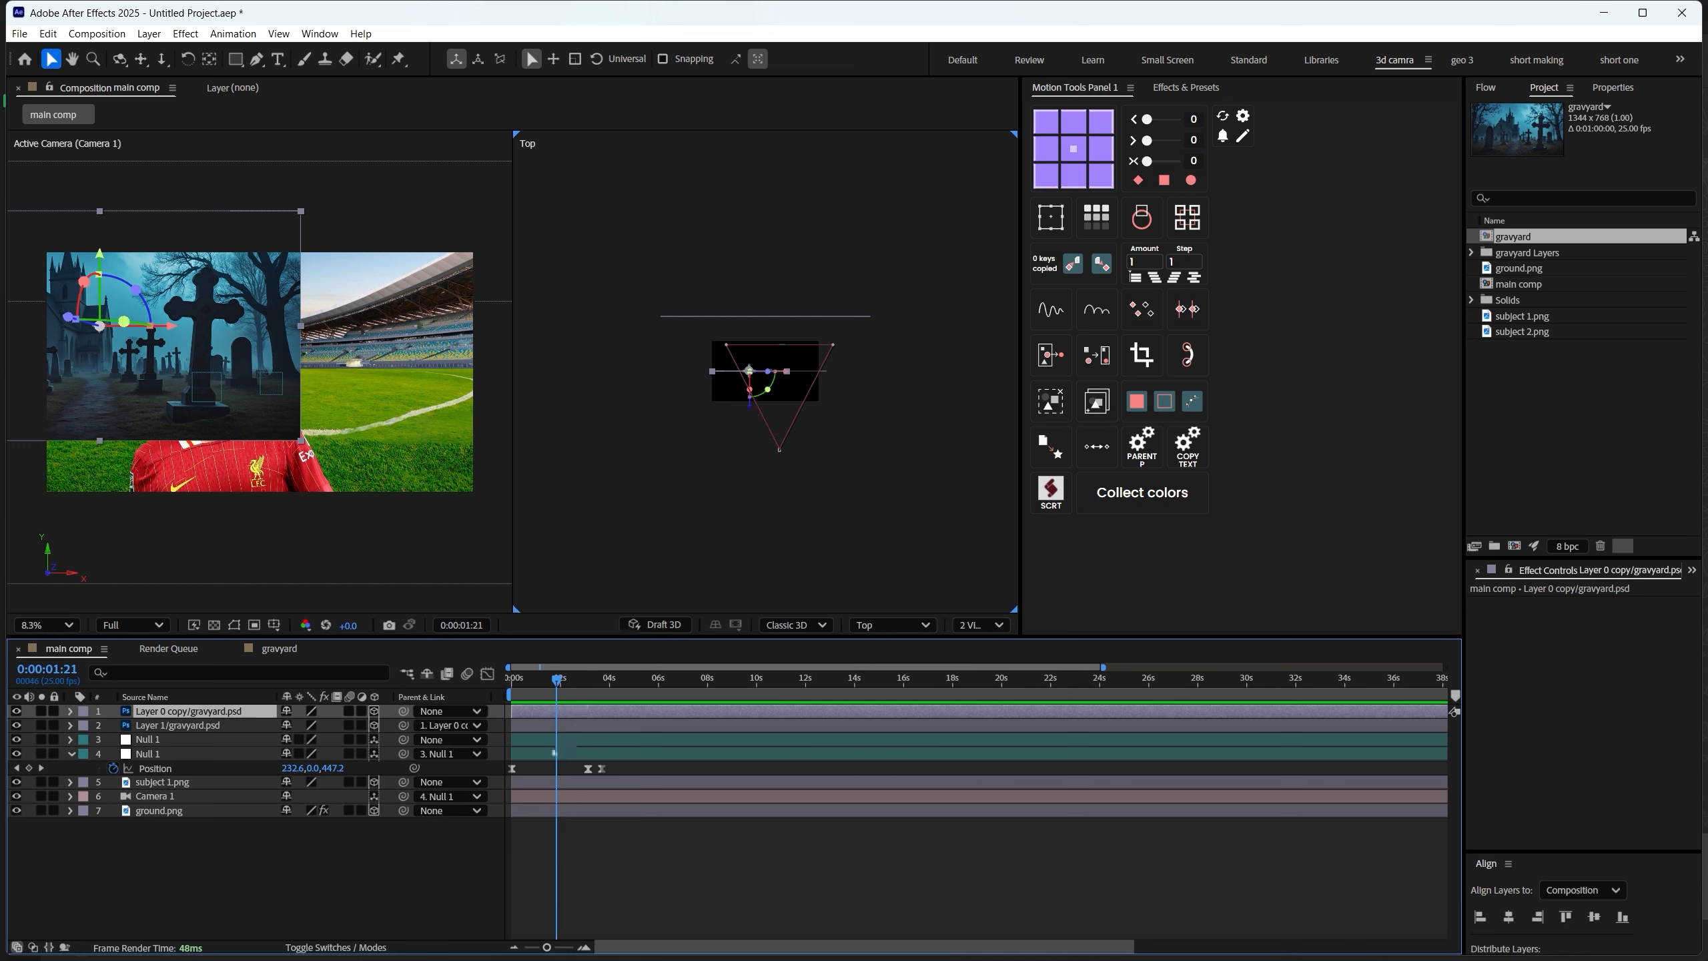
Move Layer 0 copy along its Z axis in the Top view, placing it in front of subject 1.png
click(214, 783)
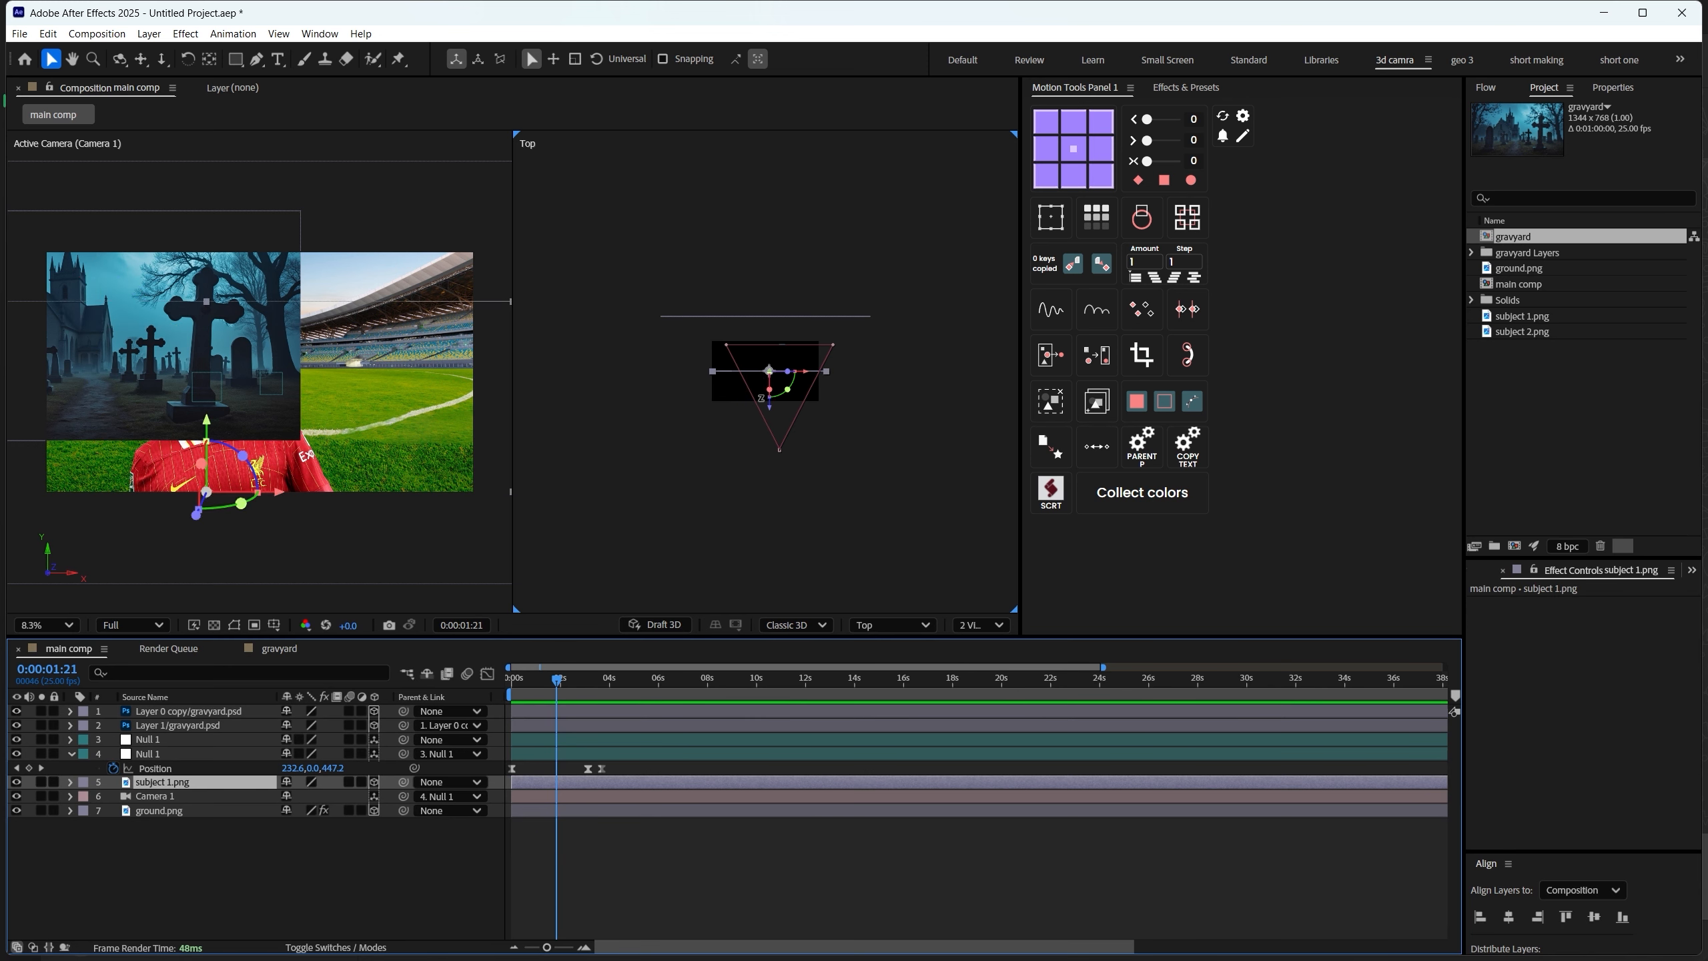
click(155, 726)
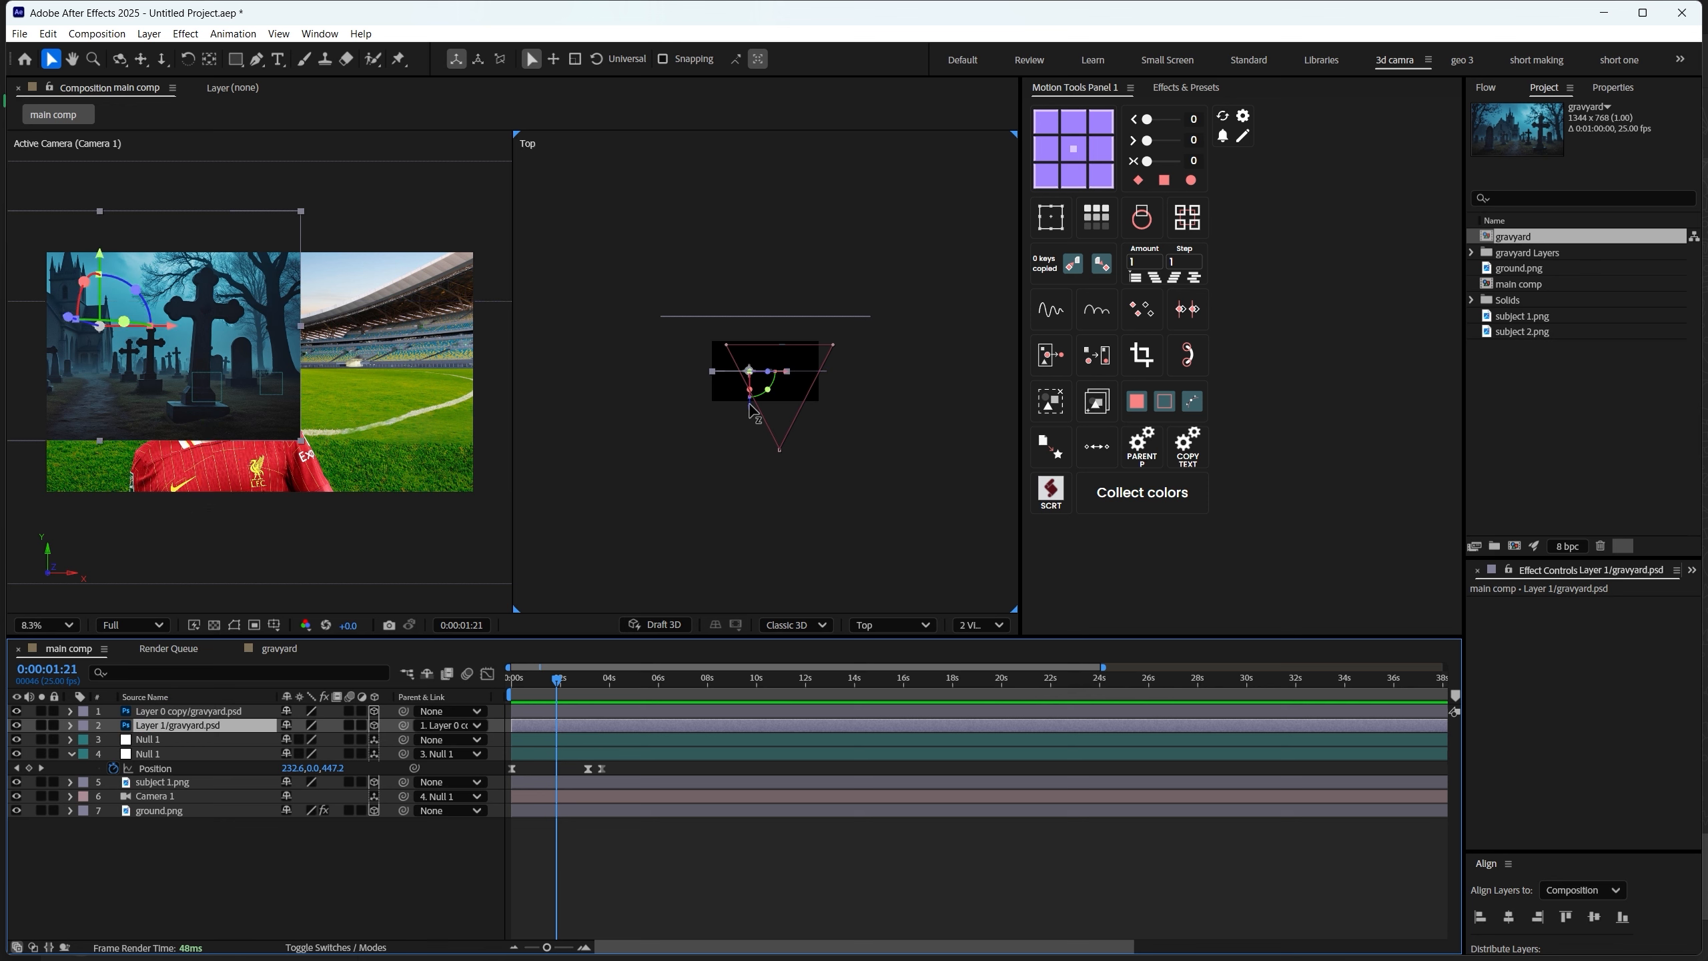
click(158, 711)
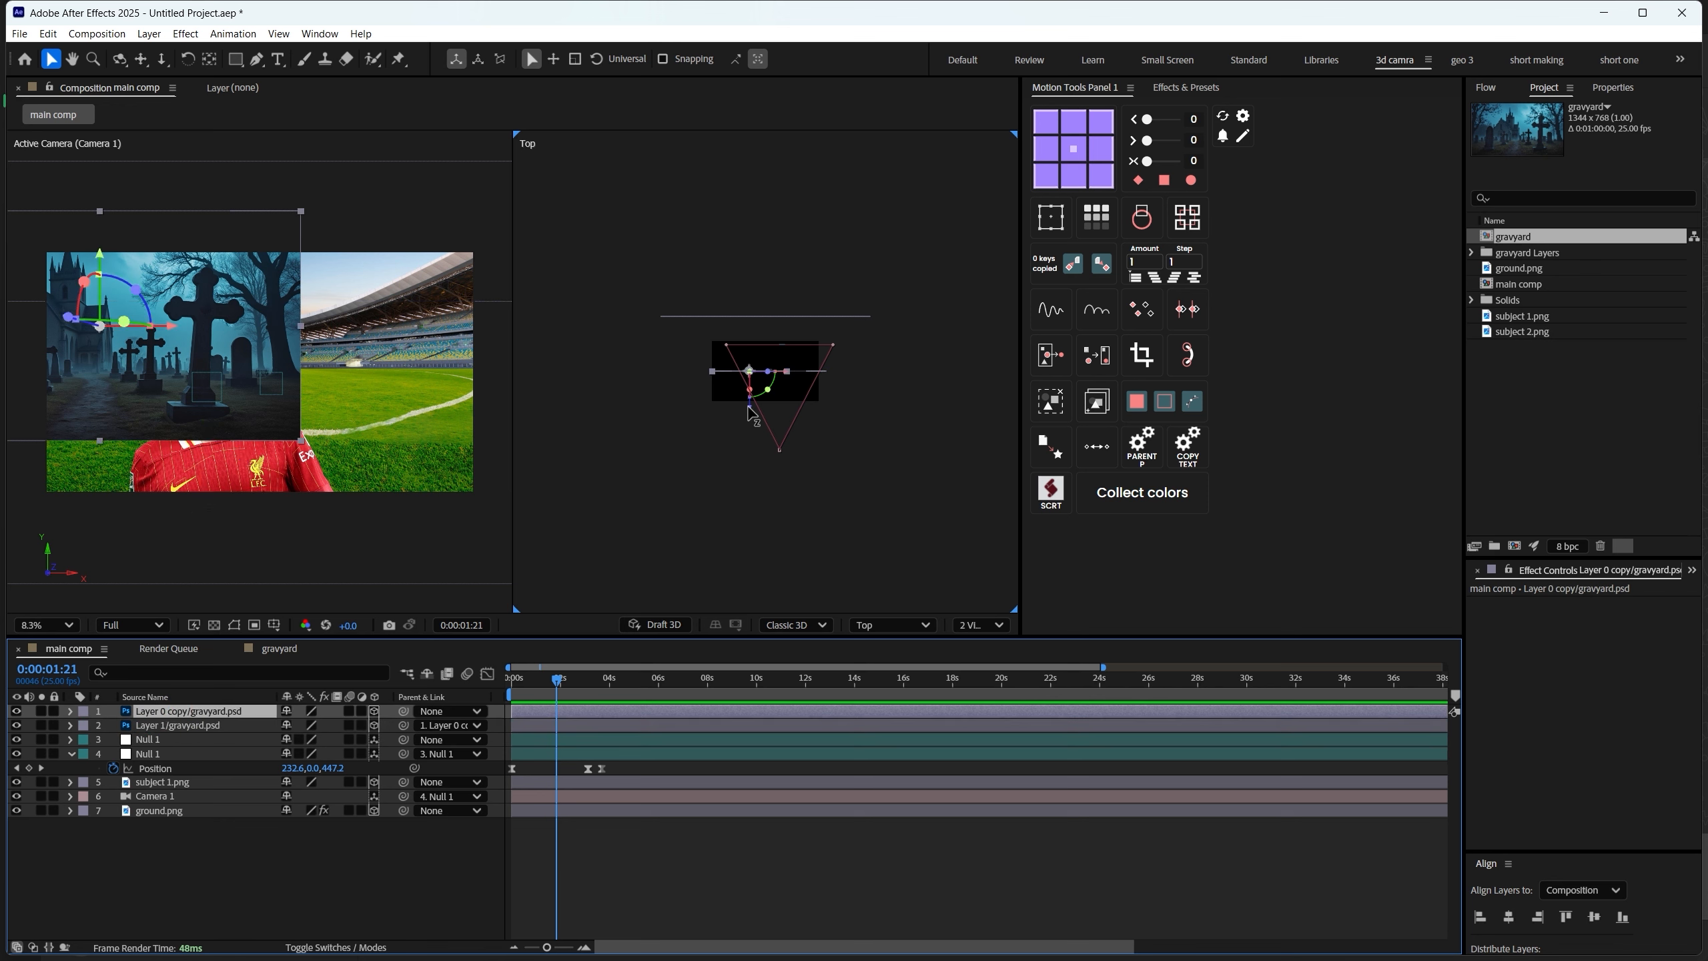
drag(756, 431, 765, 470)
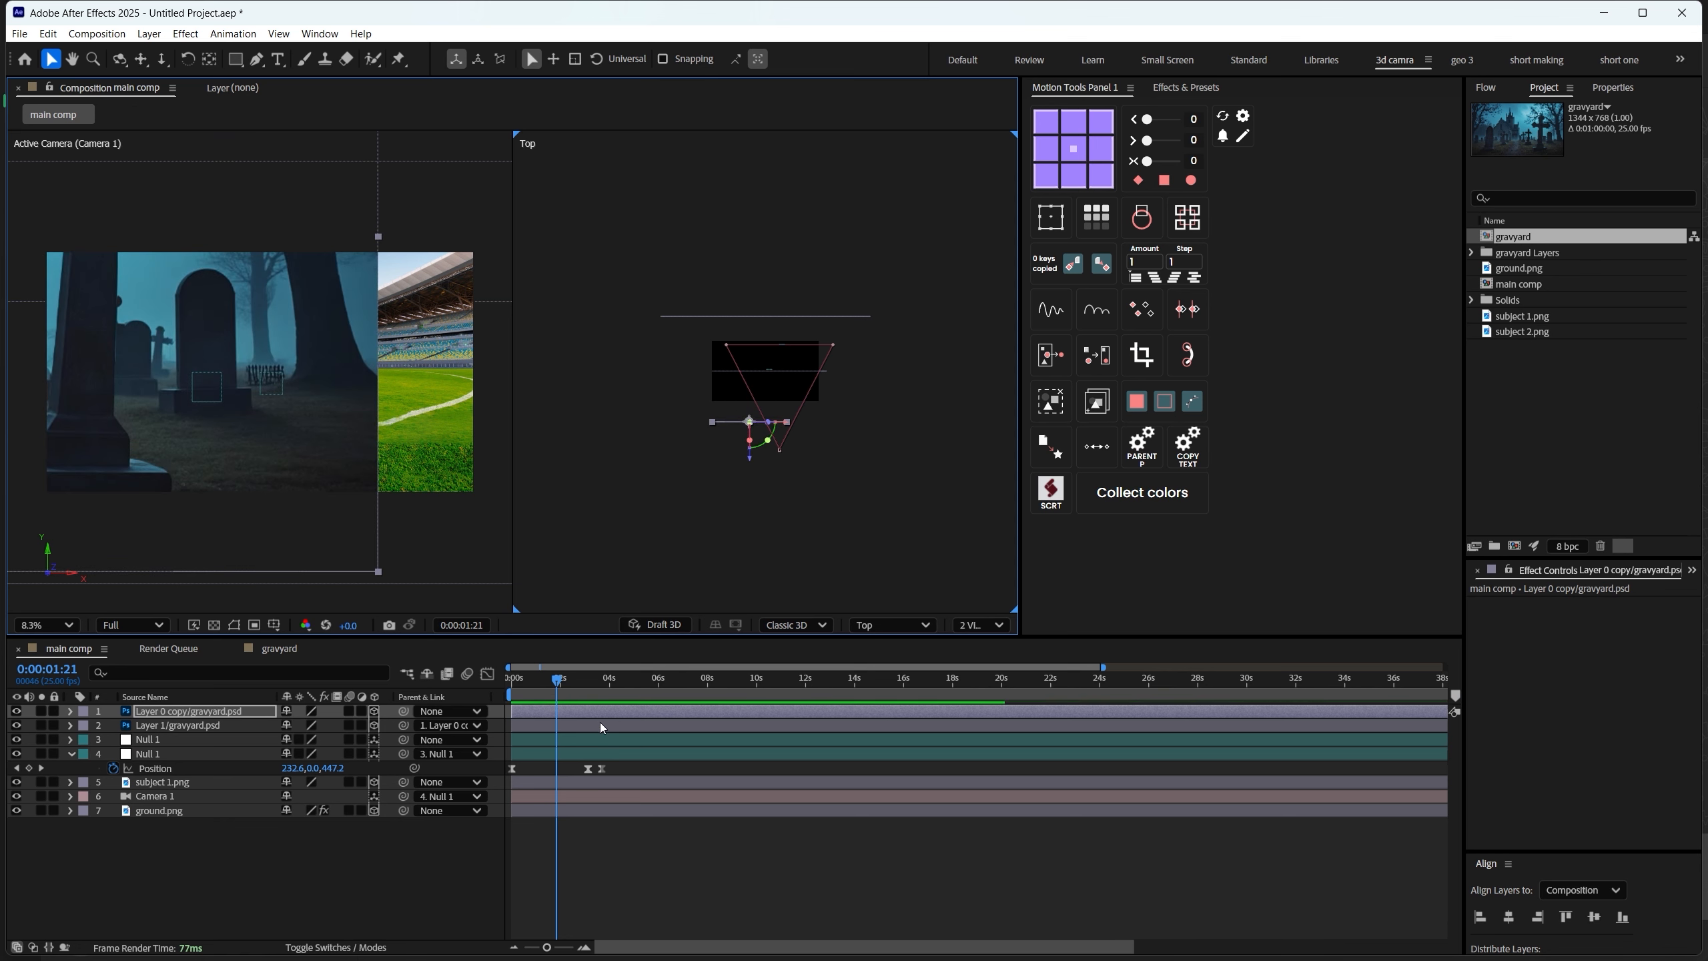
Reveal the upper null's keyframes and, at 0:00:04:23, set Layer 0 copy's Z Rotation to -25° to level it with the tilted camera
alt+scroll(624, 703, up, 5)
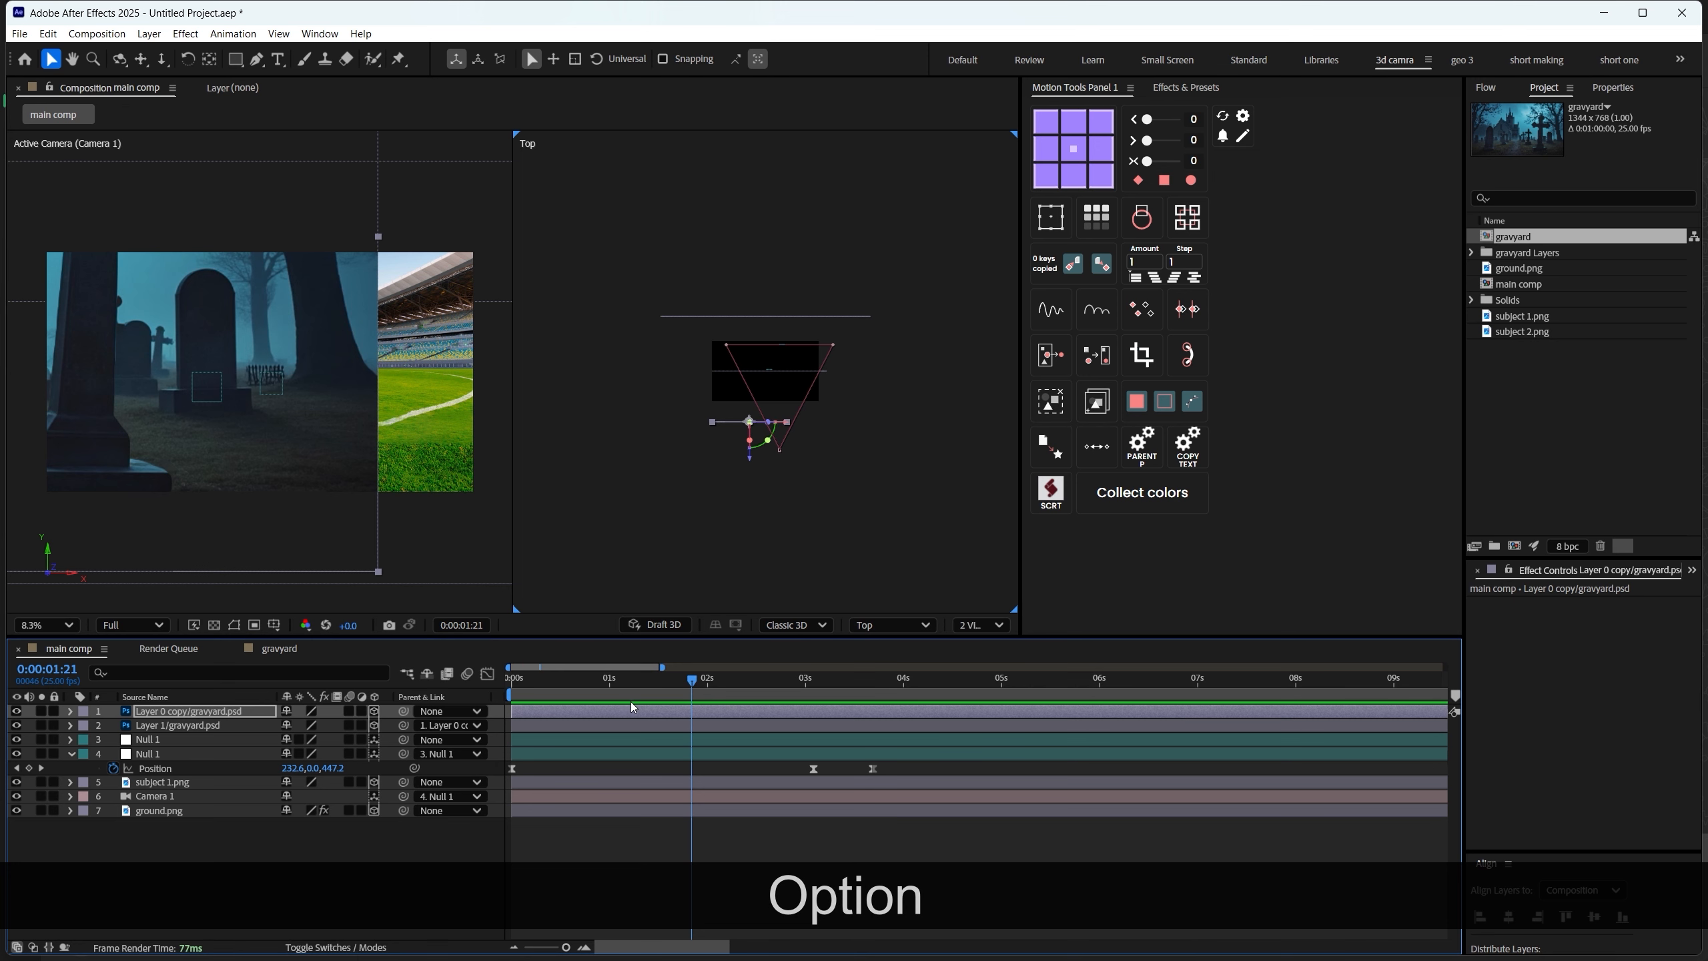
click(761, 734)
key(u)
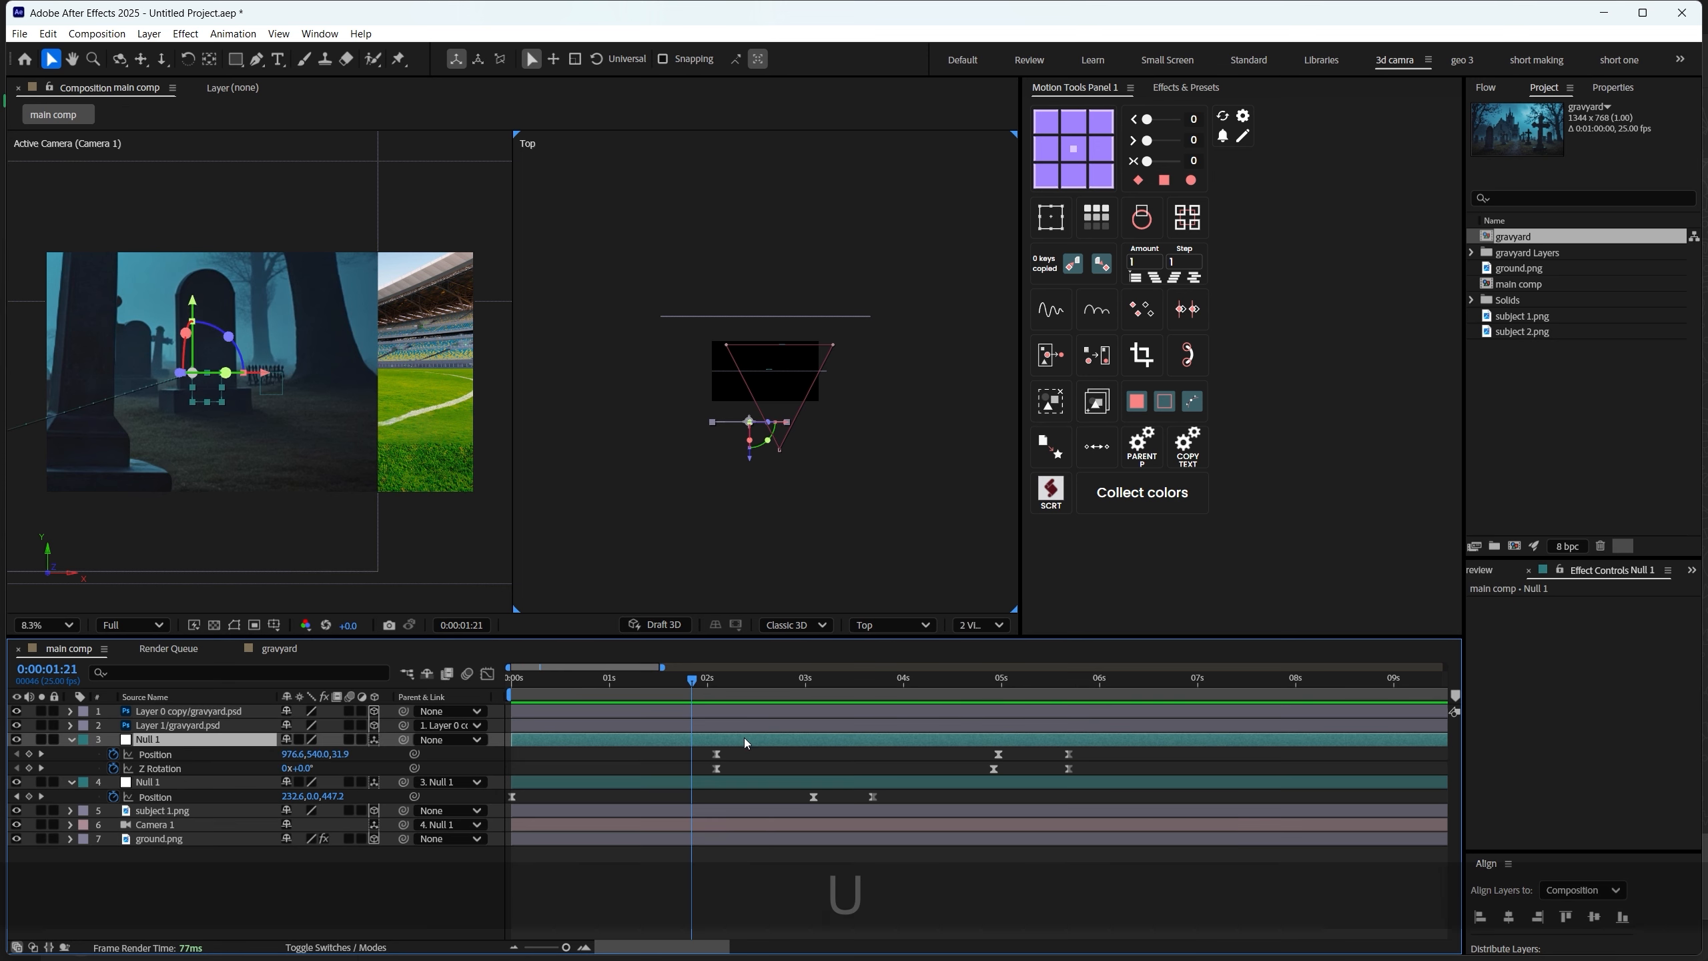
drag(691, 679, 993, 714)
click(191, 711)
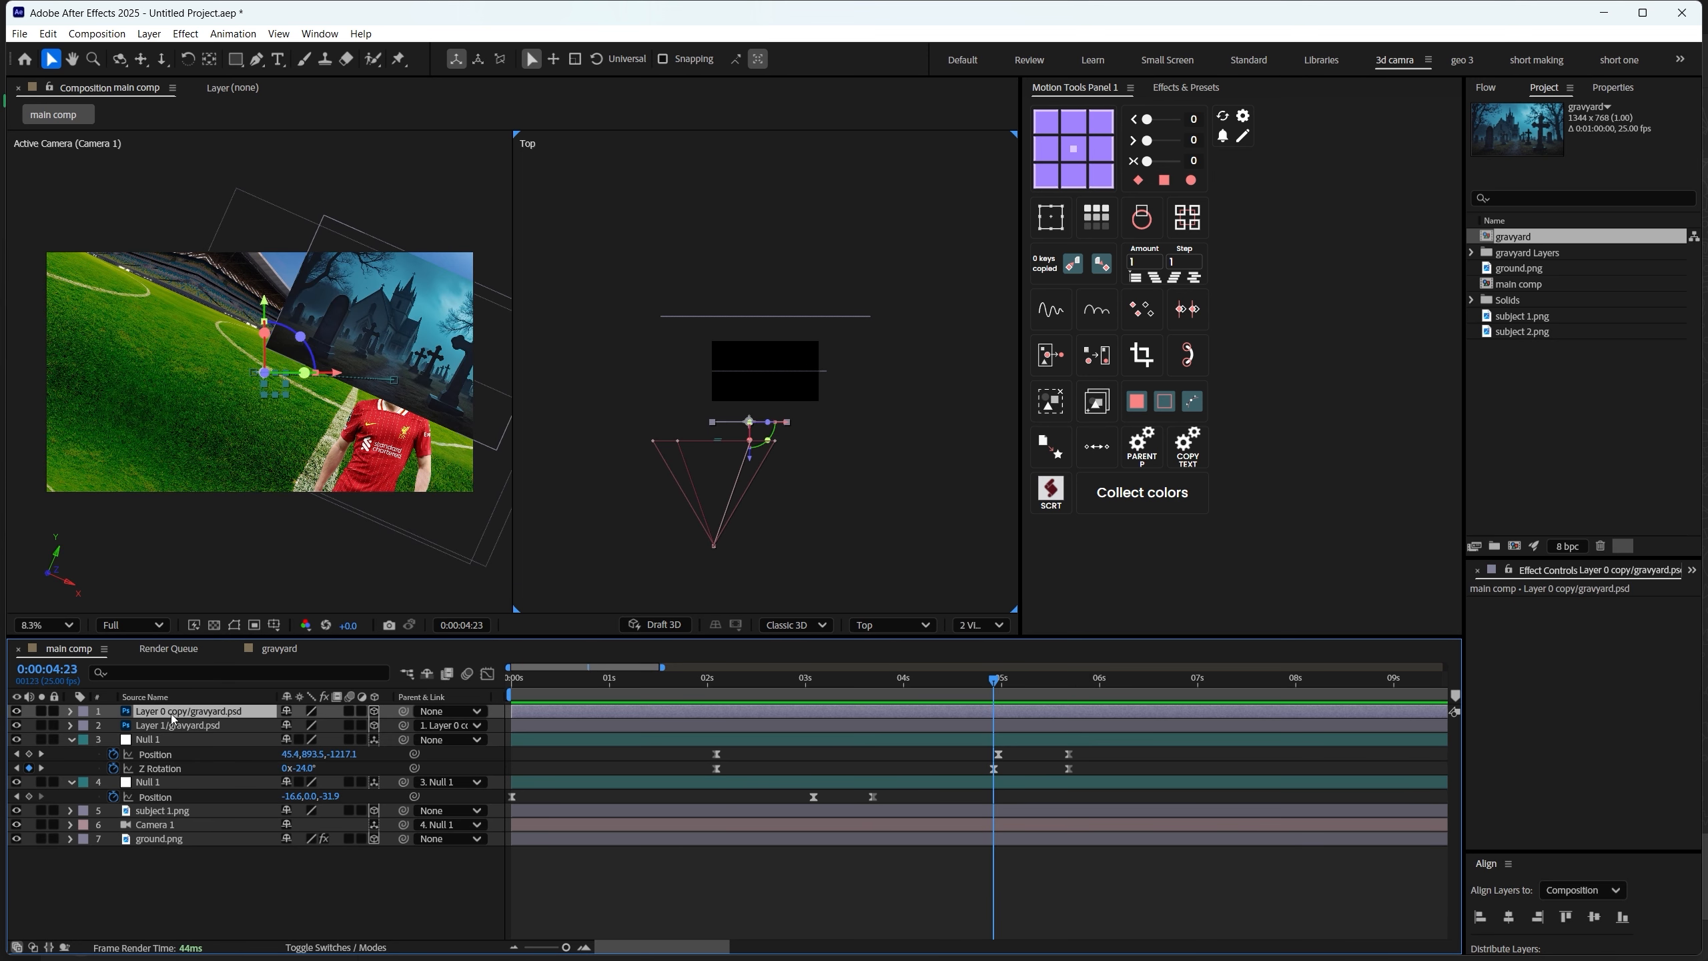
key(r)
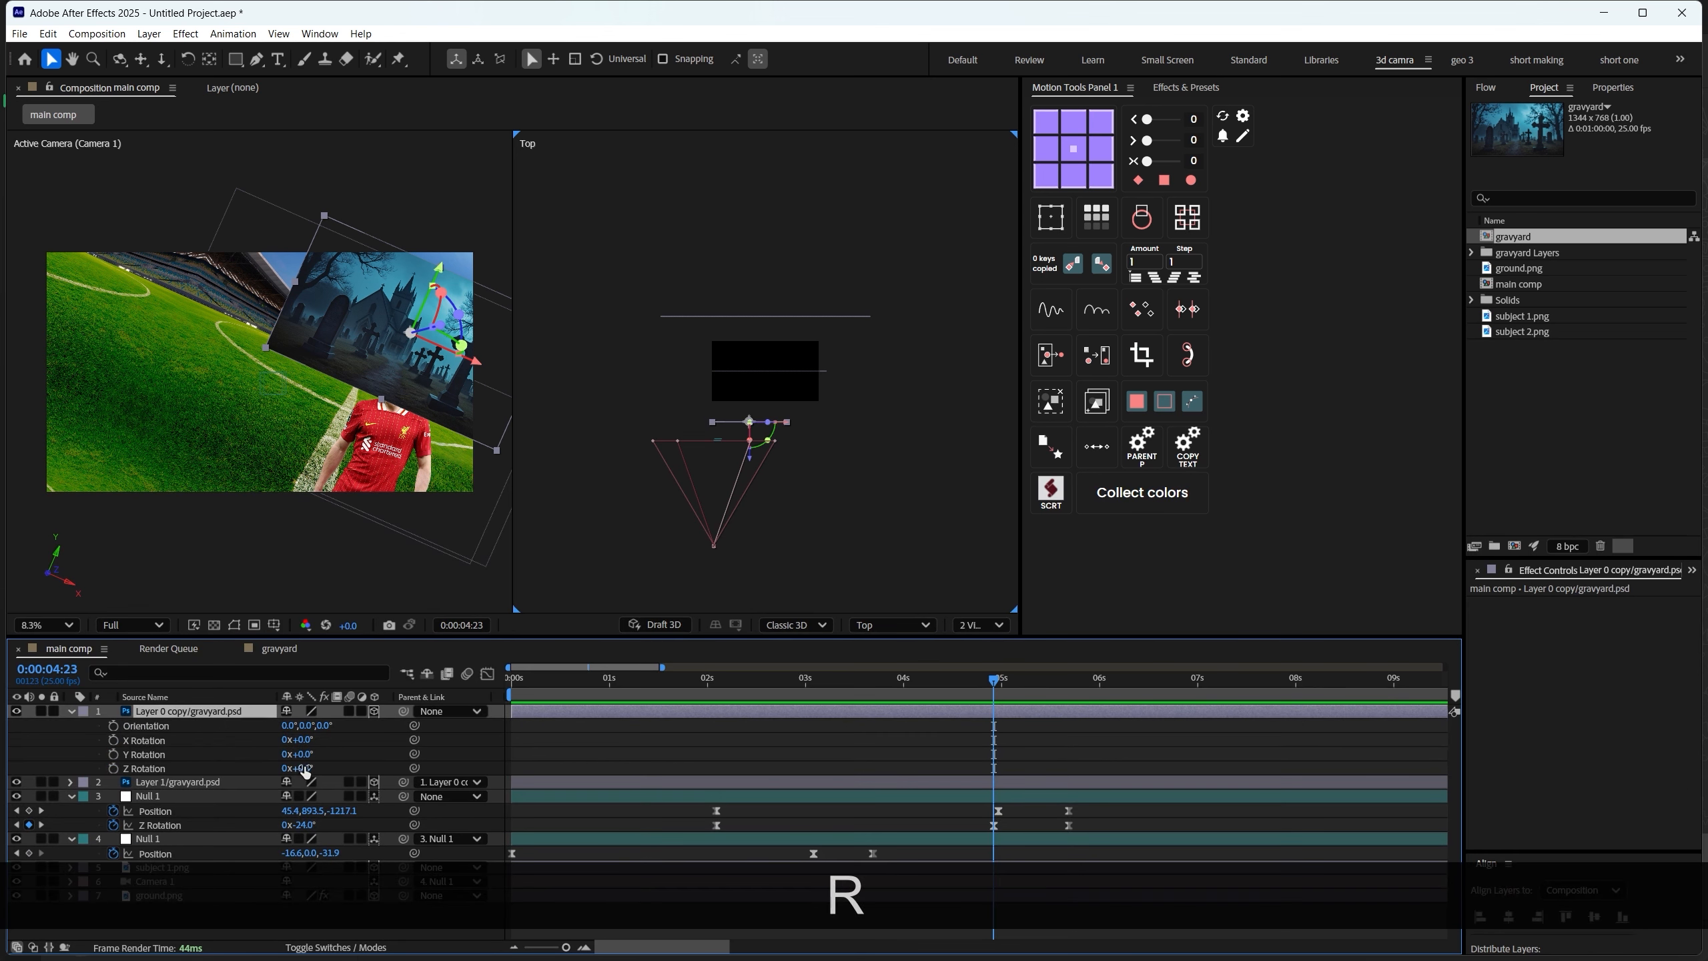
drag(296, 768, 315, 768)
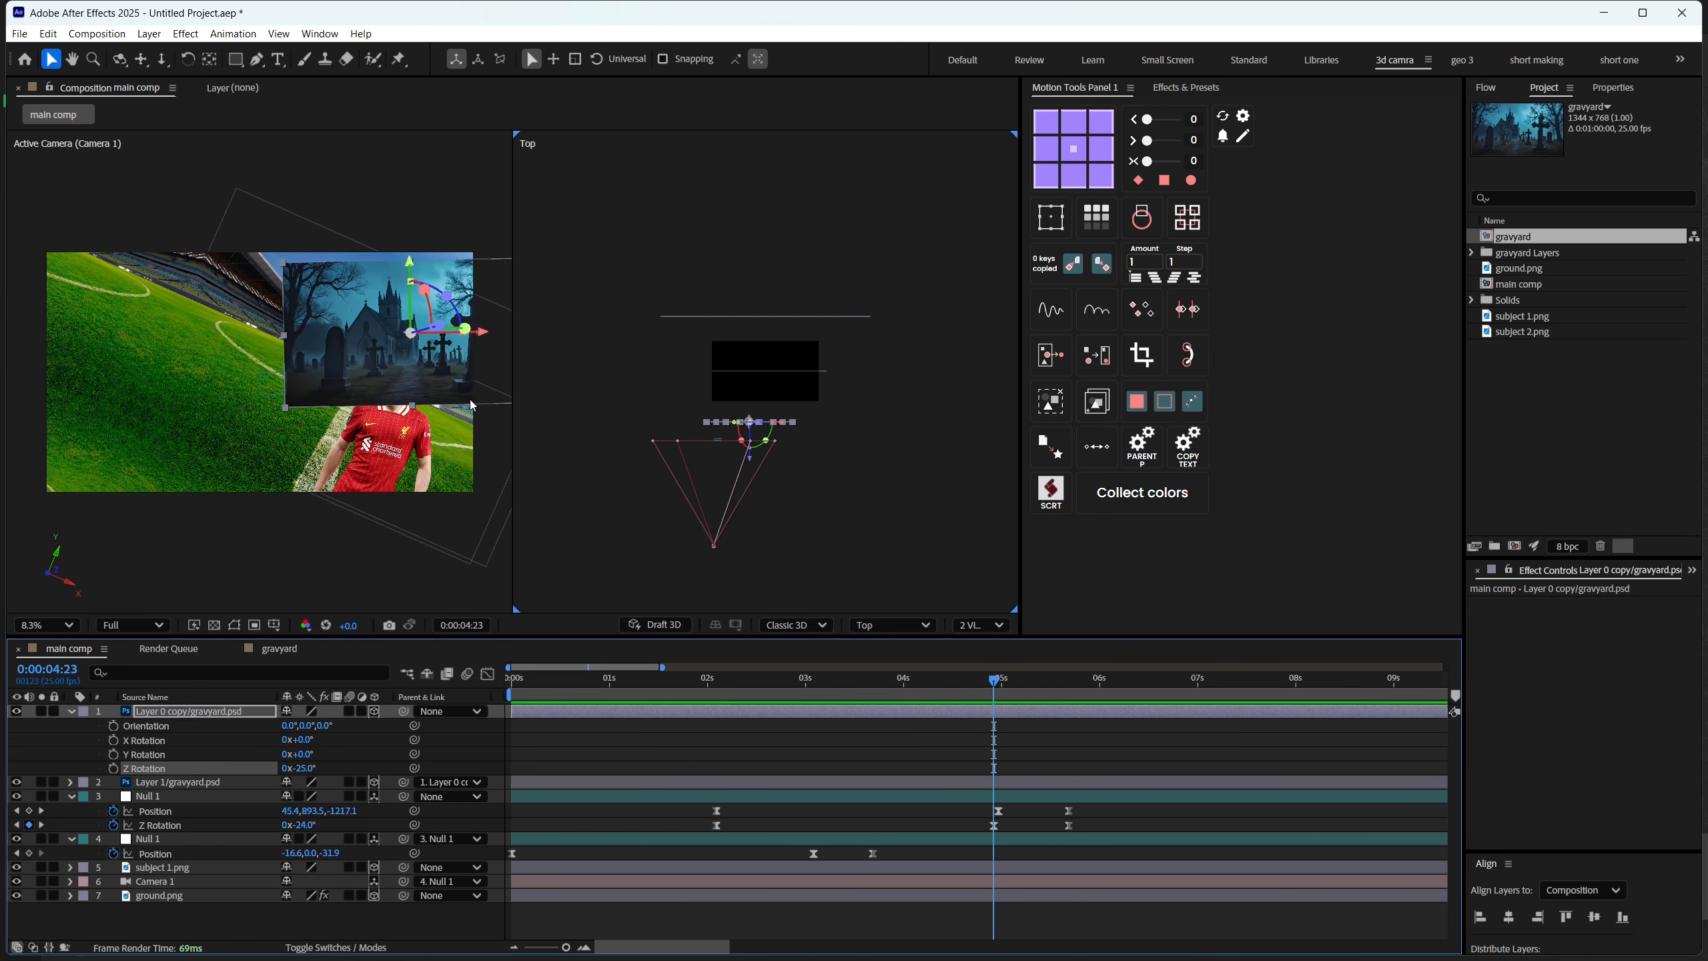
Scale Layer 0 copy to 172% and reposition it in the Active Camera view to fill the frame at 0:00:04:23
click(412, 341)
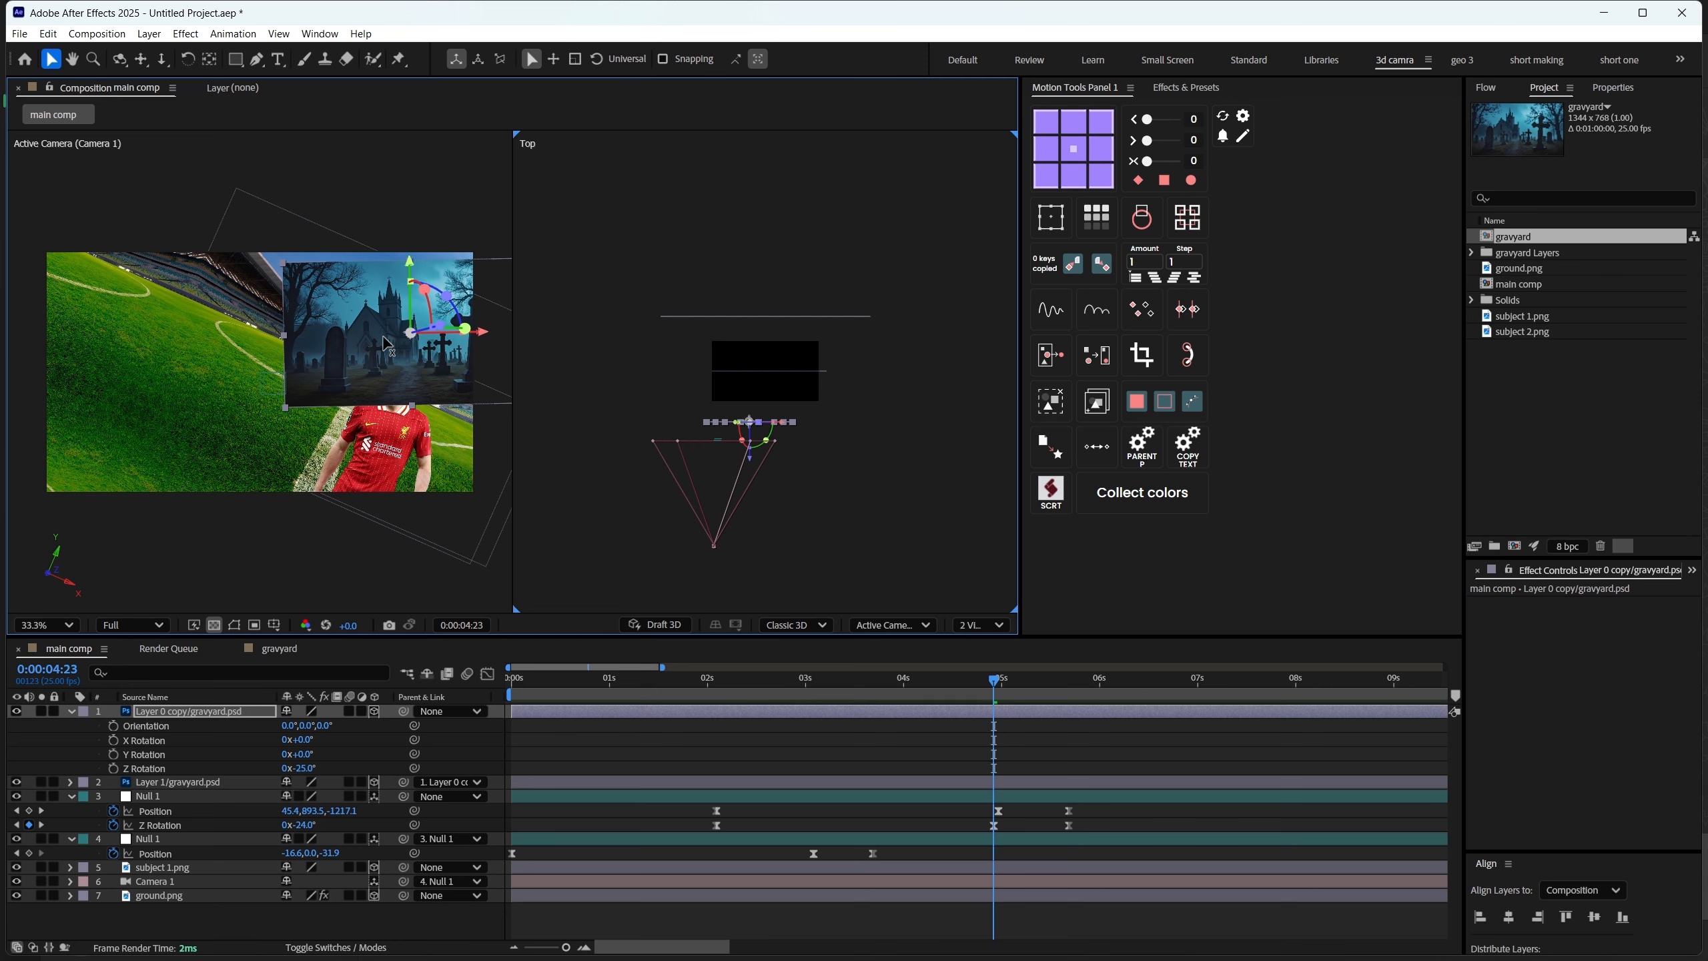
drag(385, 342, 265, 368)
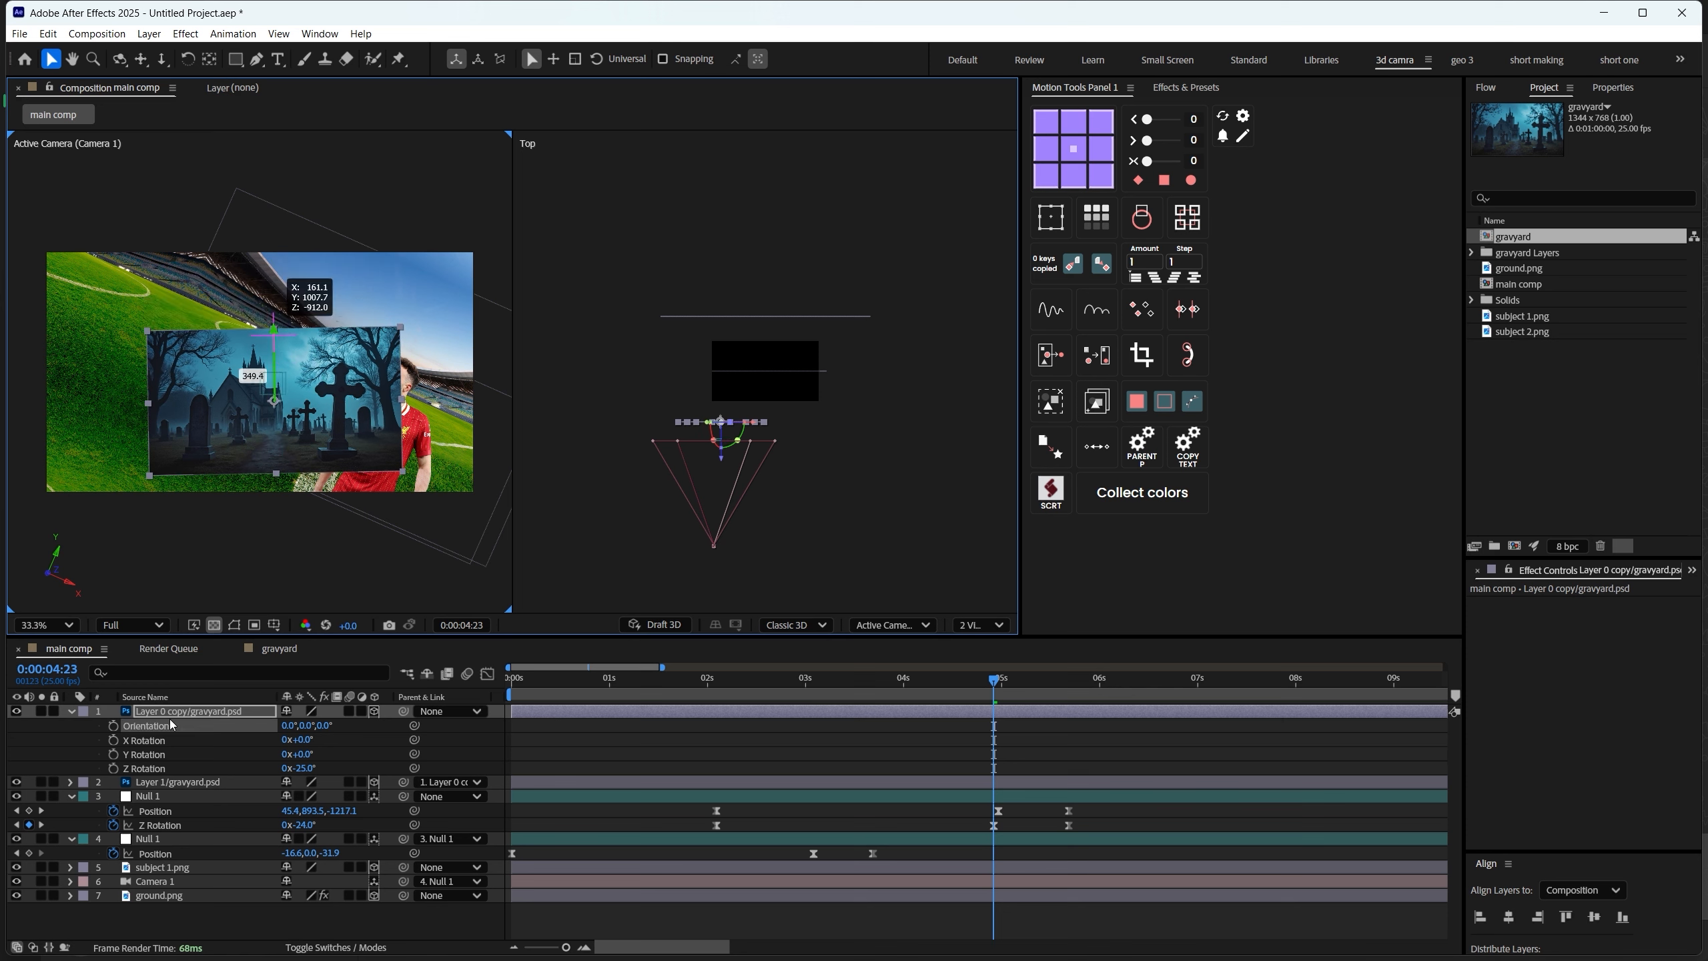
key(s)
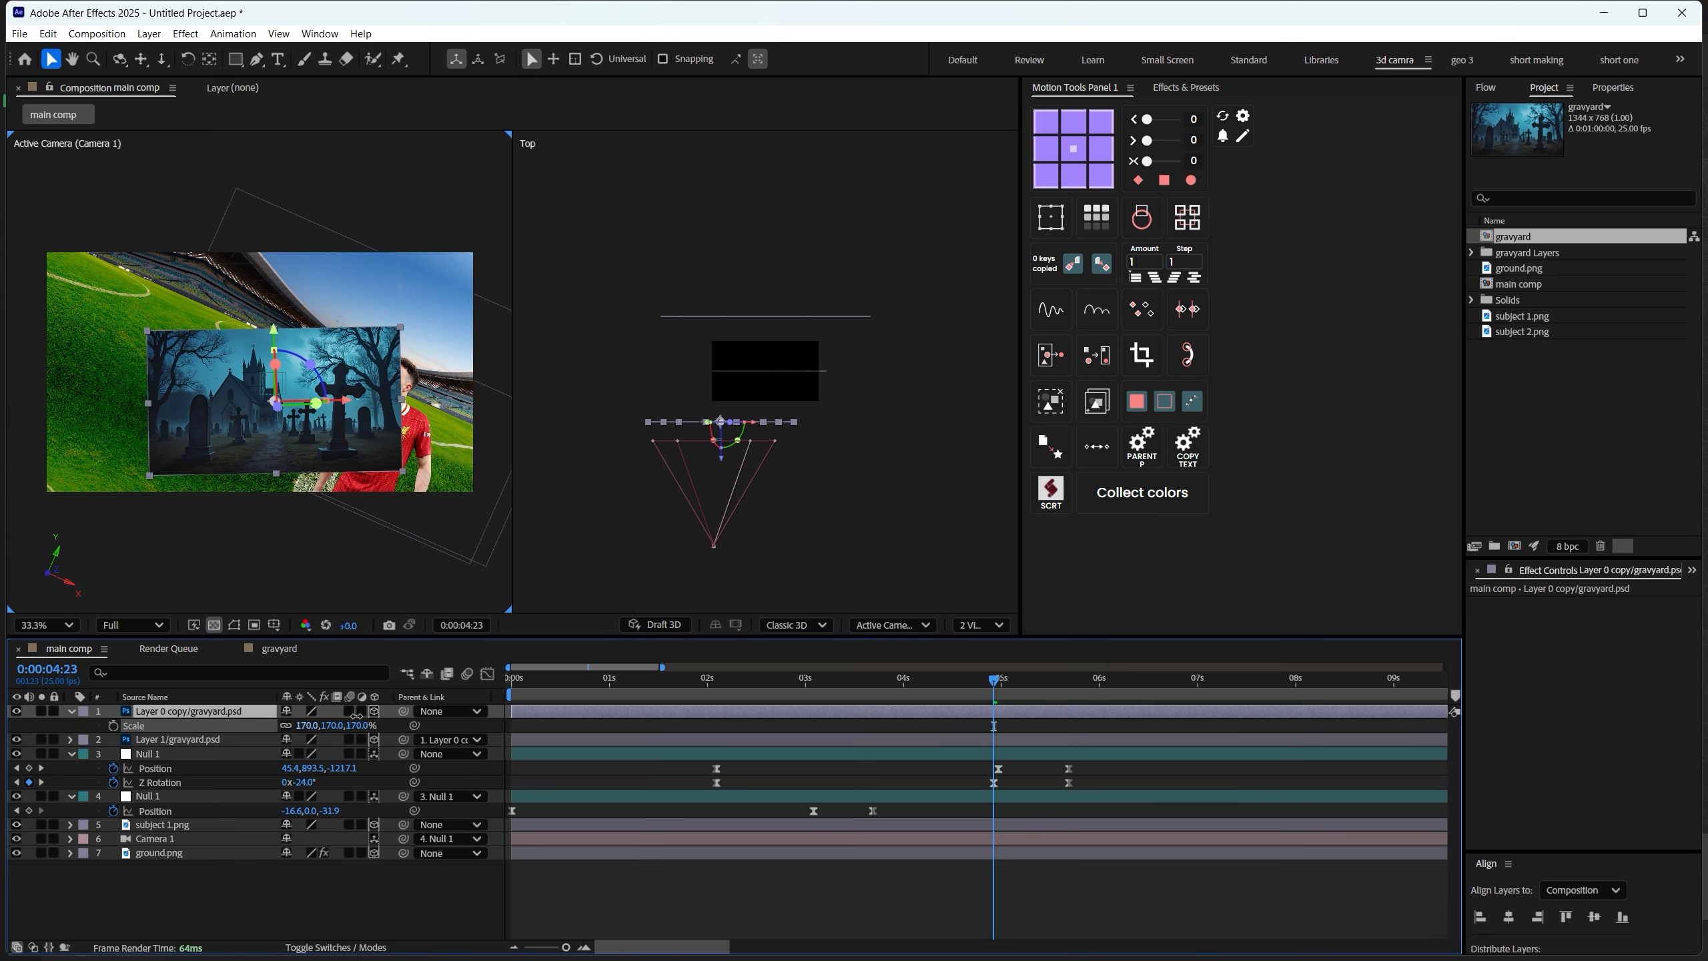
drag(323, 725, 360, 726)
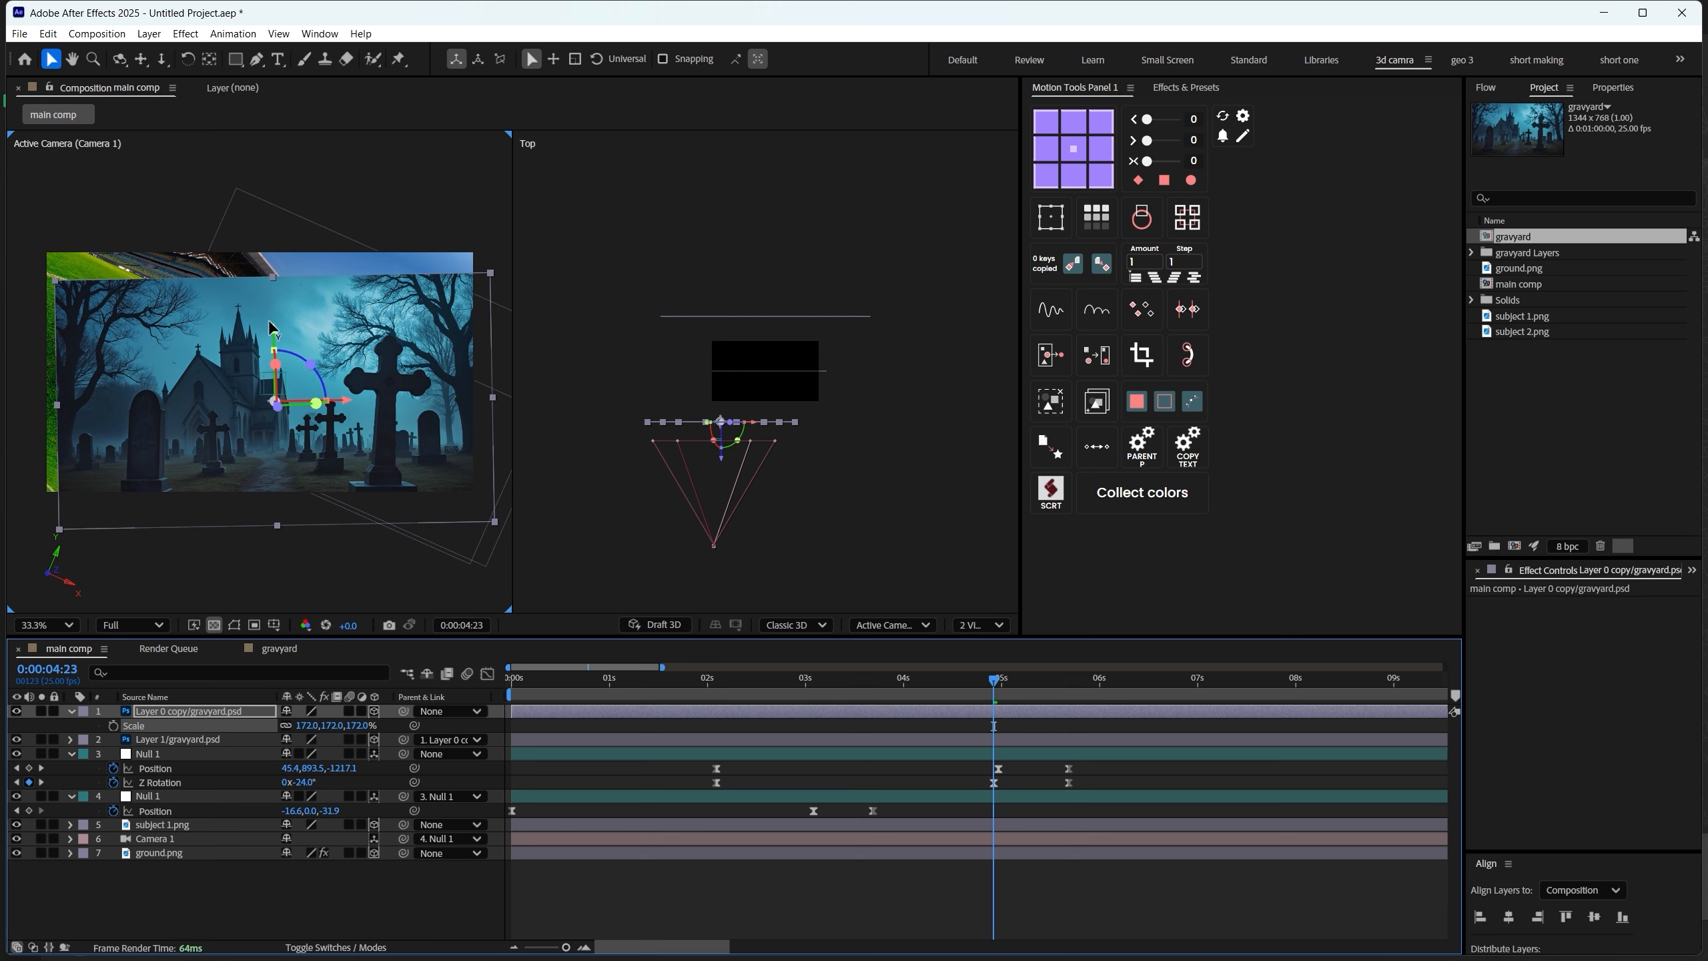
drag(269, 328, 264, 305)
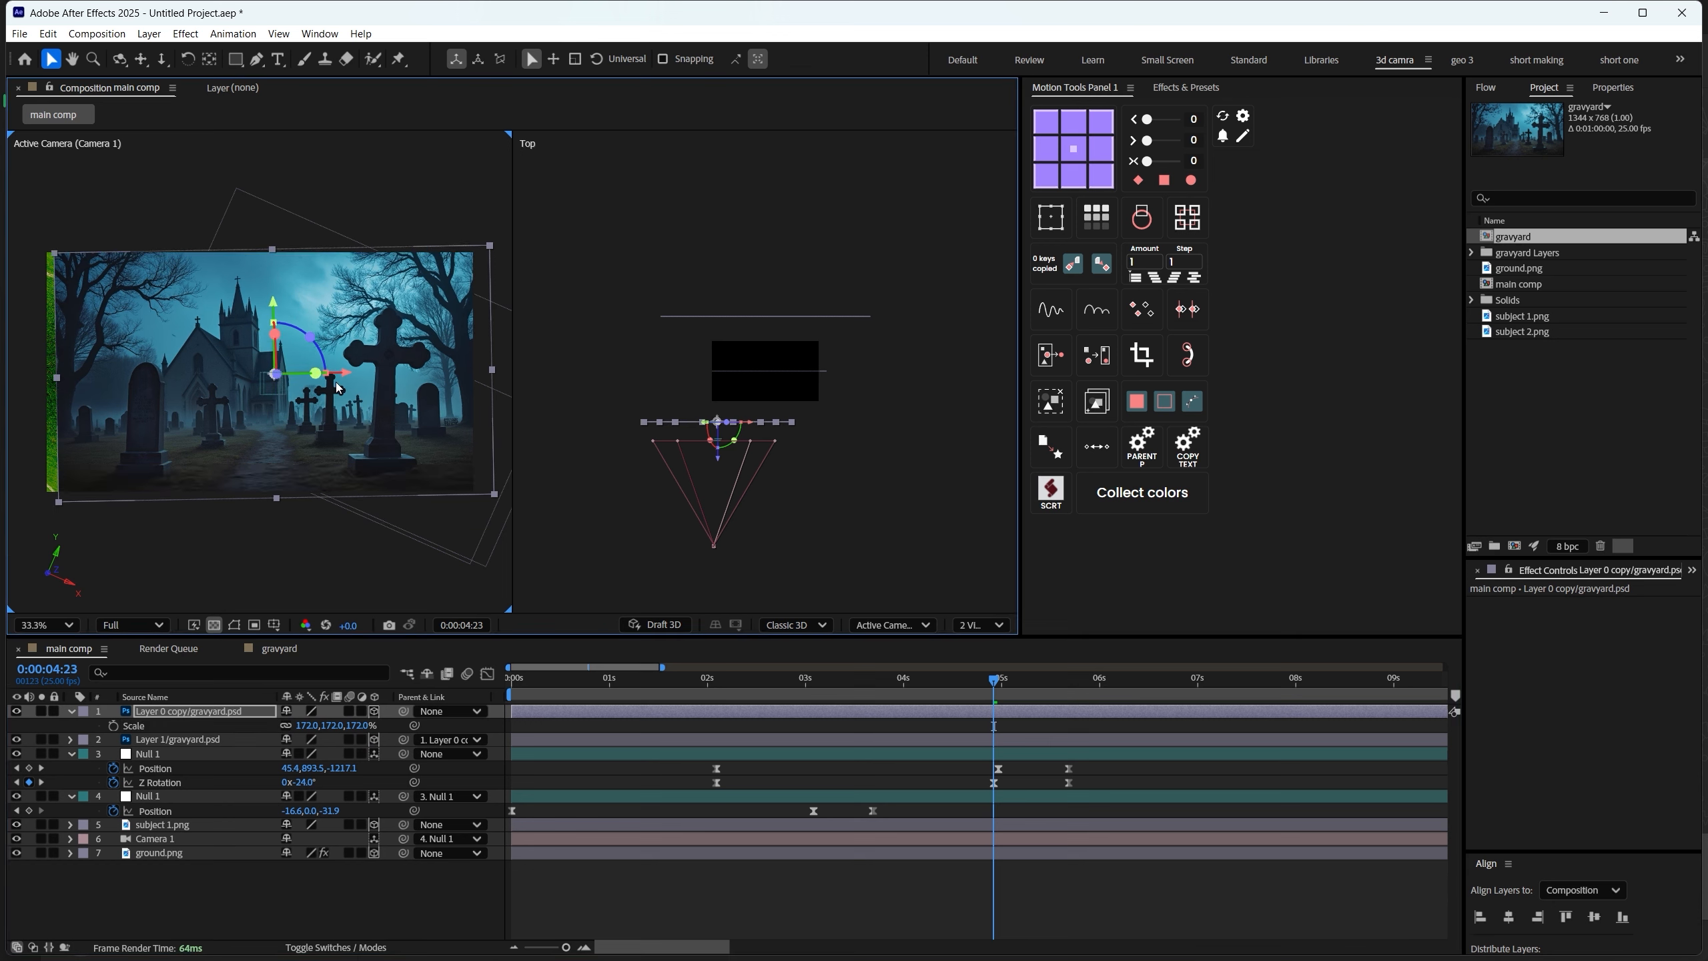
drag(326, 381, 332, 381)
Preview the camera move and hide the Layer 1/gravyard.psd background, leaving only the foreground cross layer over the stadium
key(space)
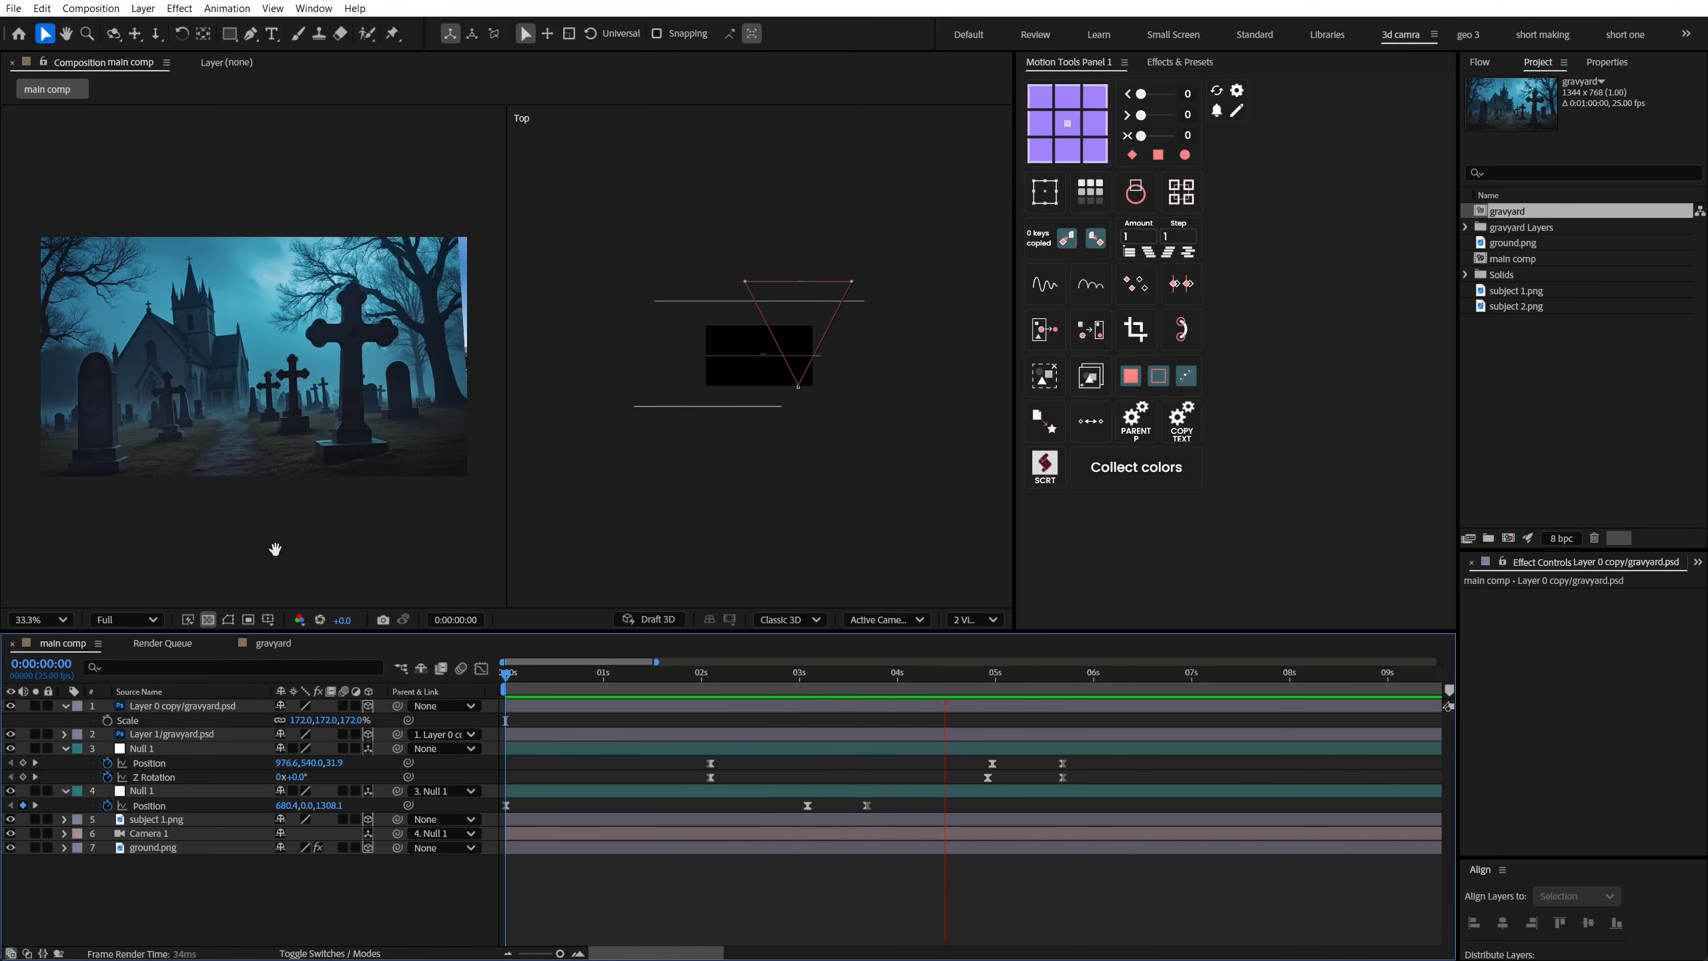
key(space)
click(10, 733)
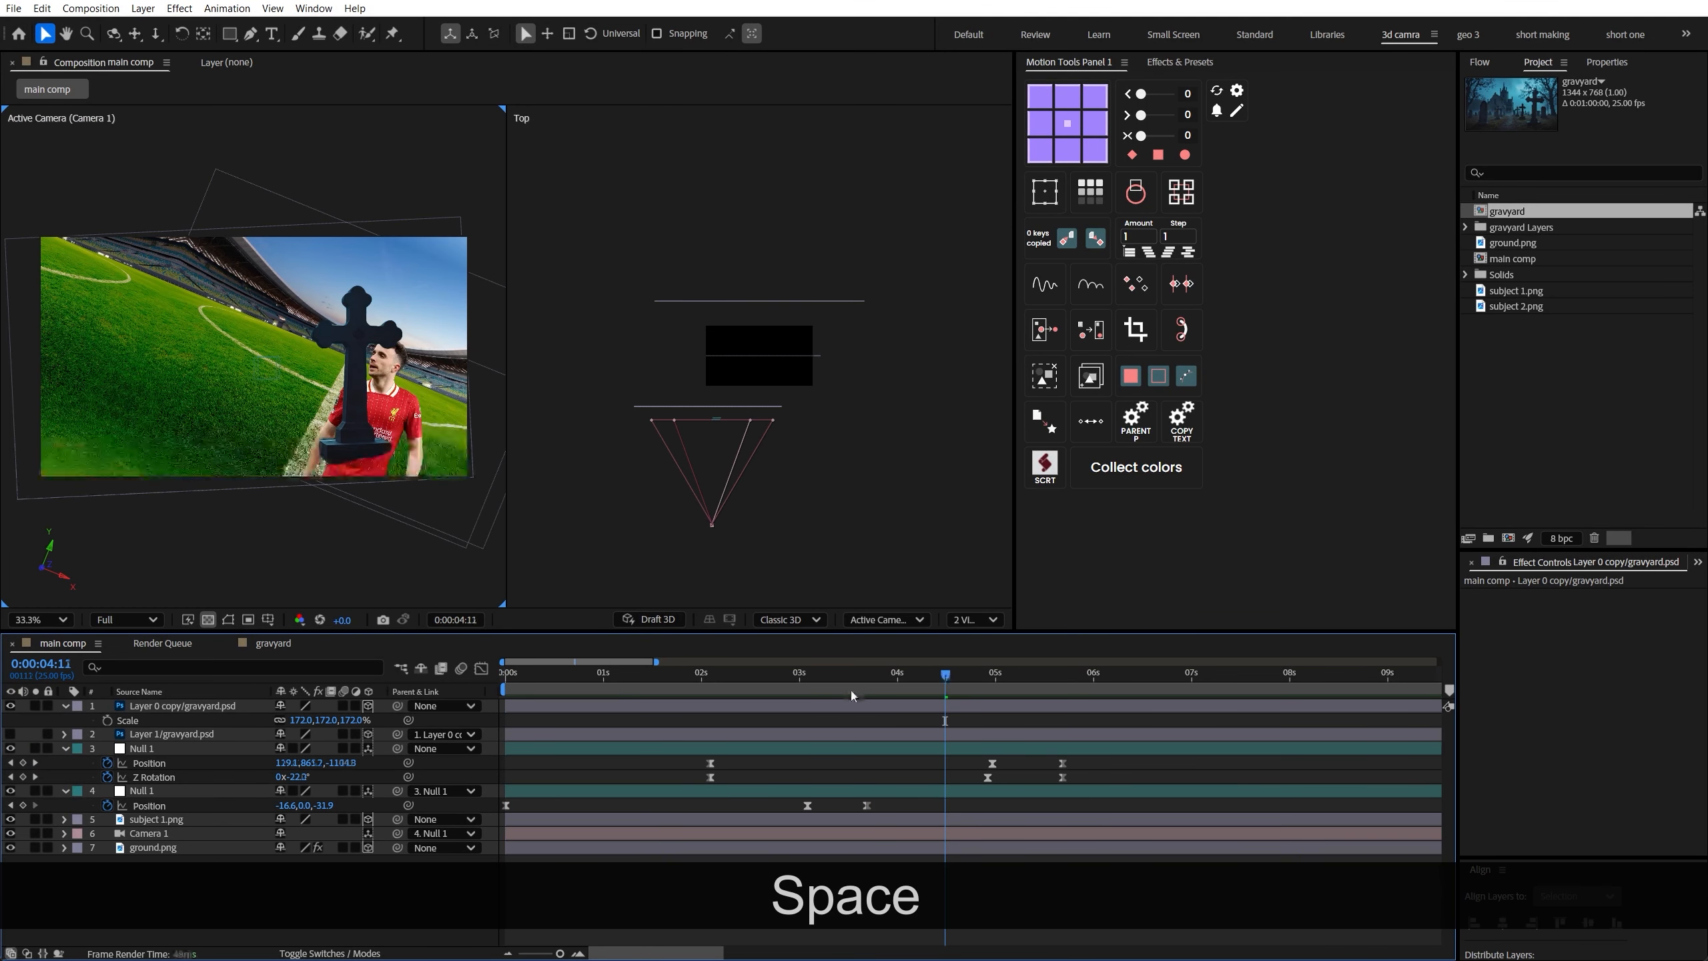
Play and scrub the main comp from the start to check when the foreground cross enters the frame
key(Home)
key(space)
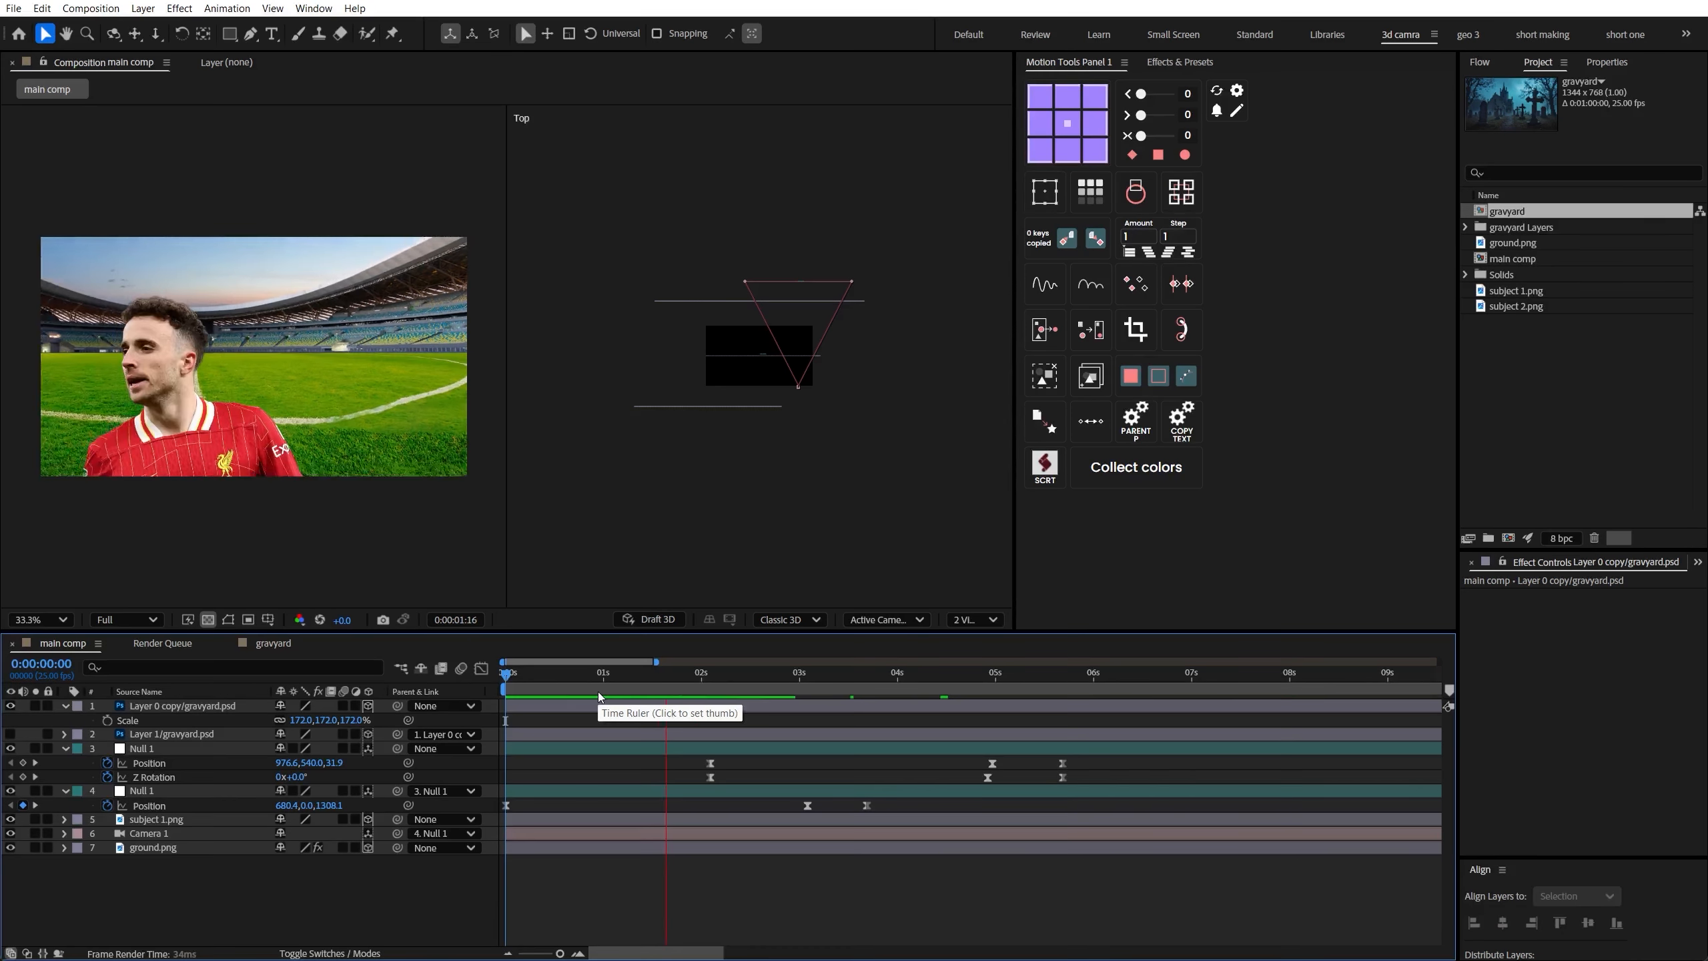
drag(611, 693, 810, 693)
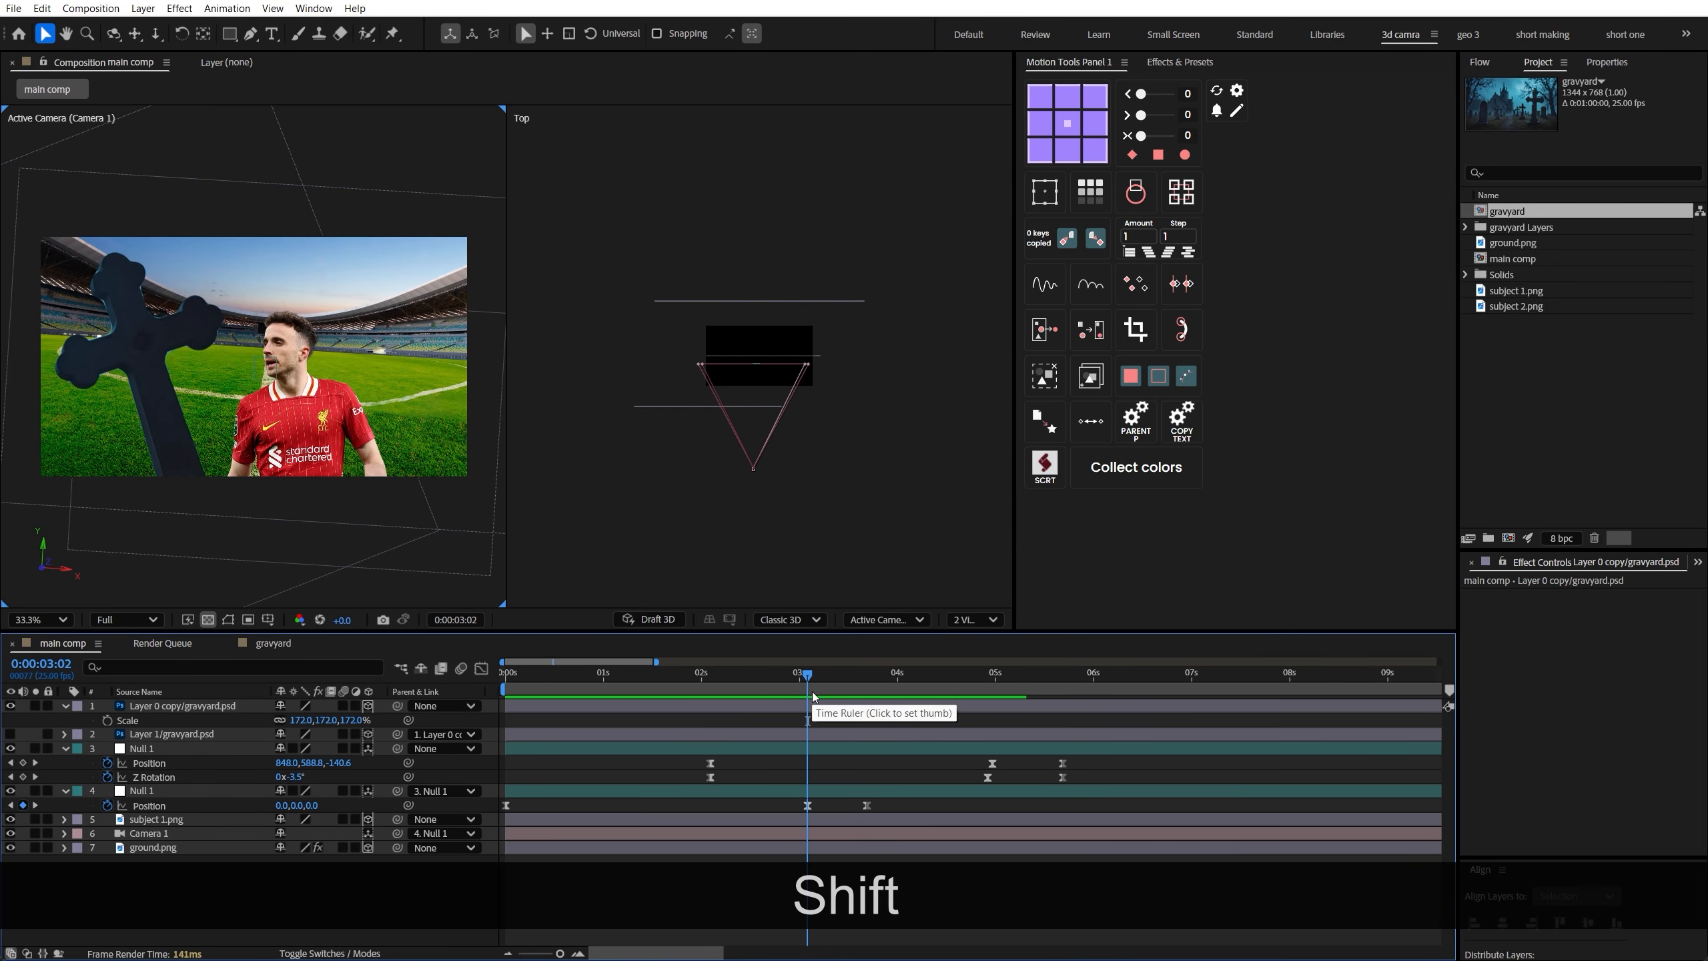
drag(808, 696, 674, 695)
key(space)
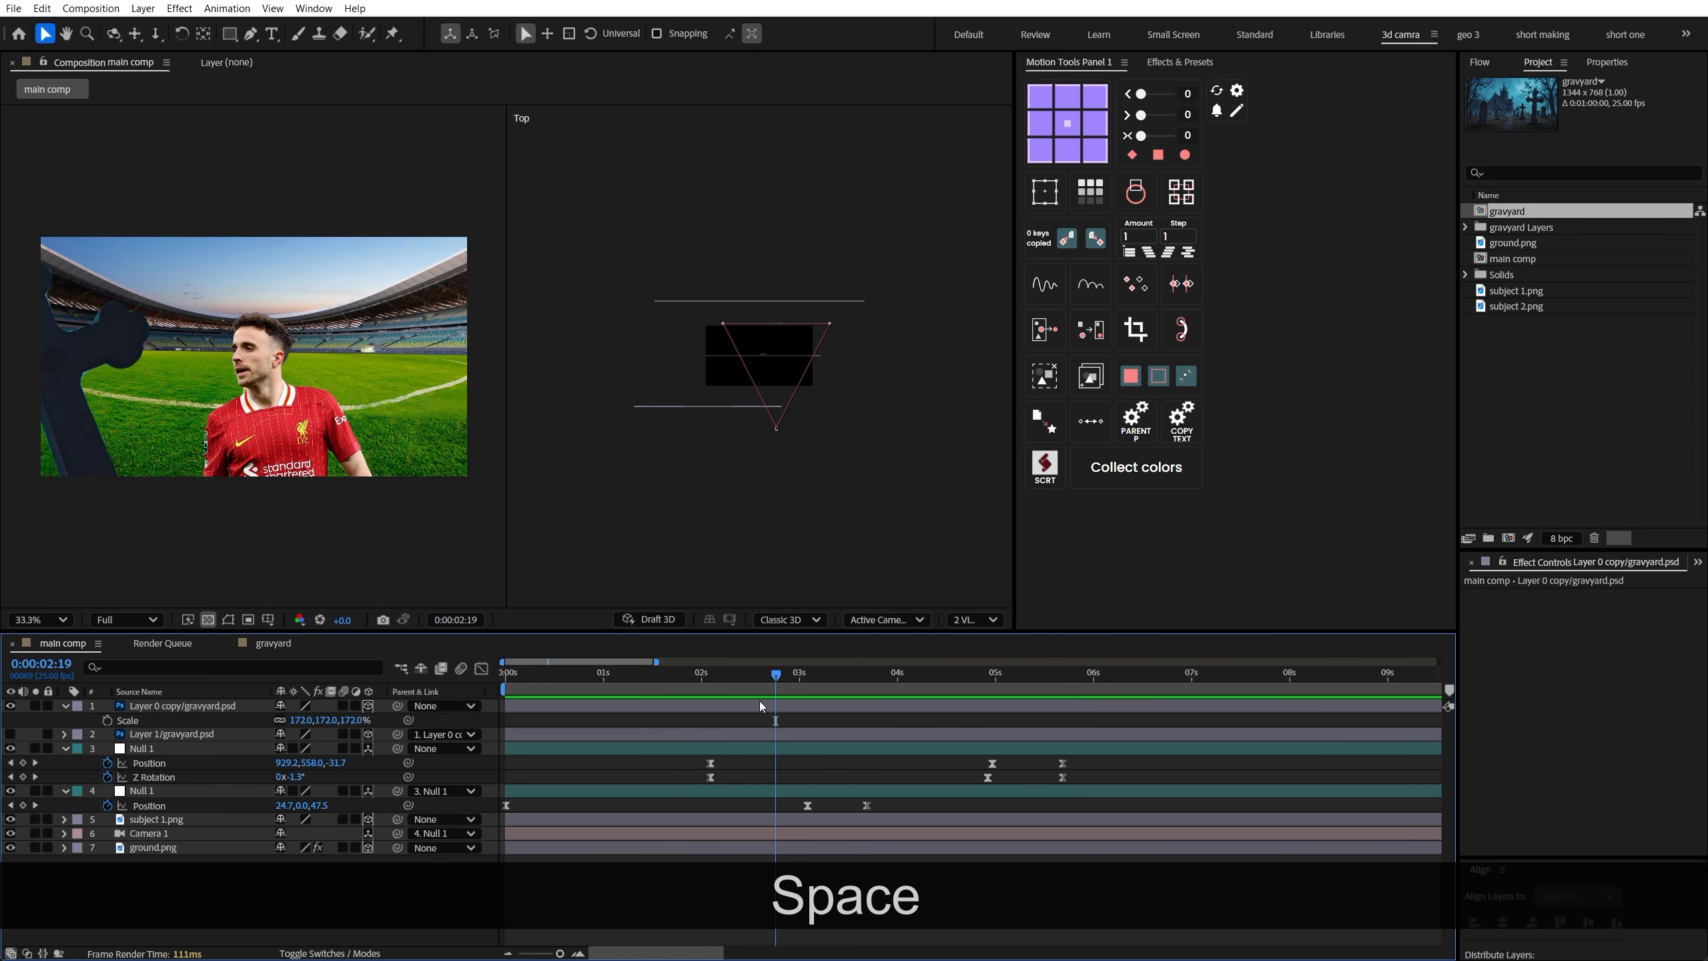
At 0:00:02:21, bring Layer 0 copy closer to the camera by setting its Z position to -1236
click(785, 676)
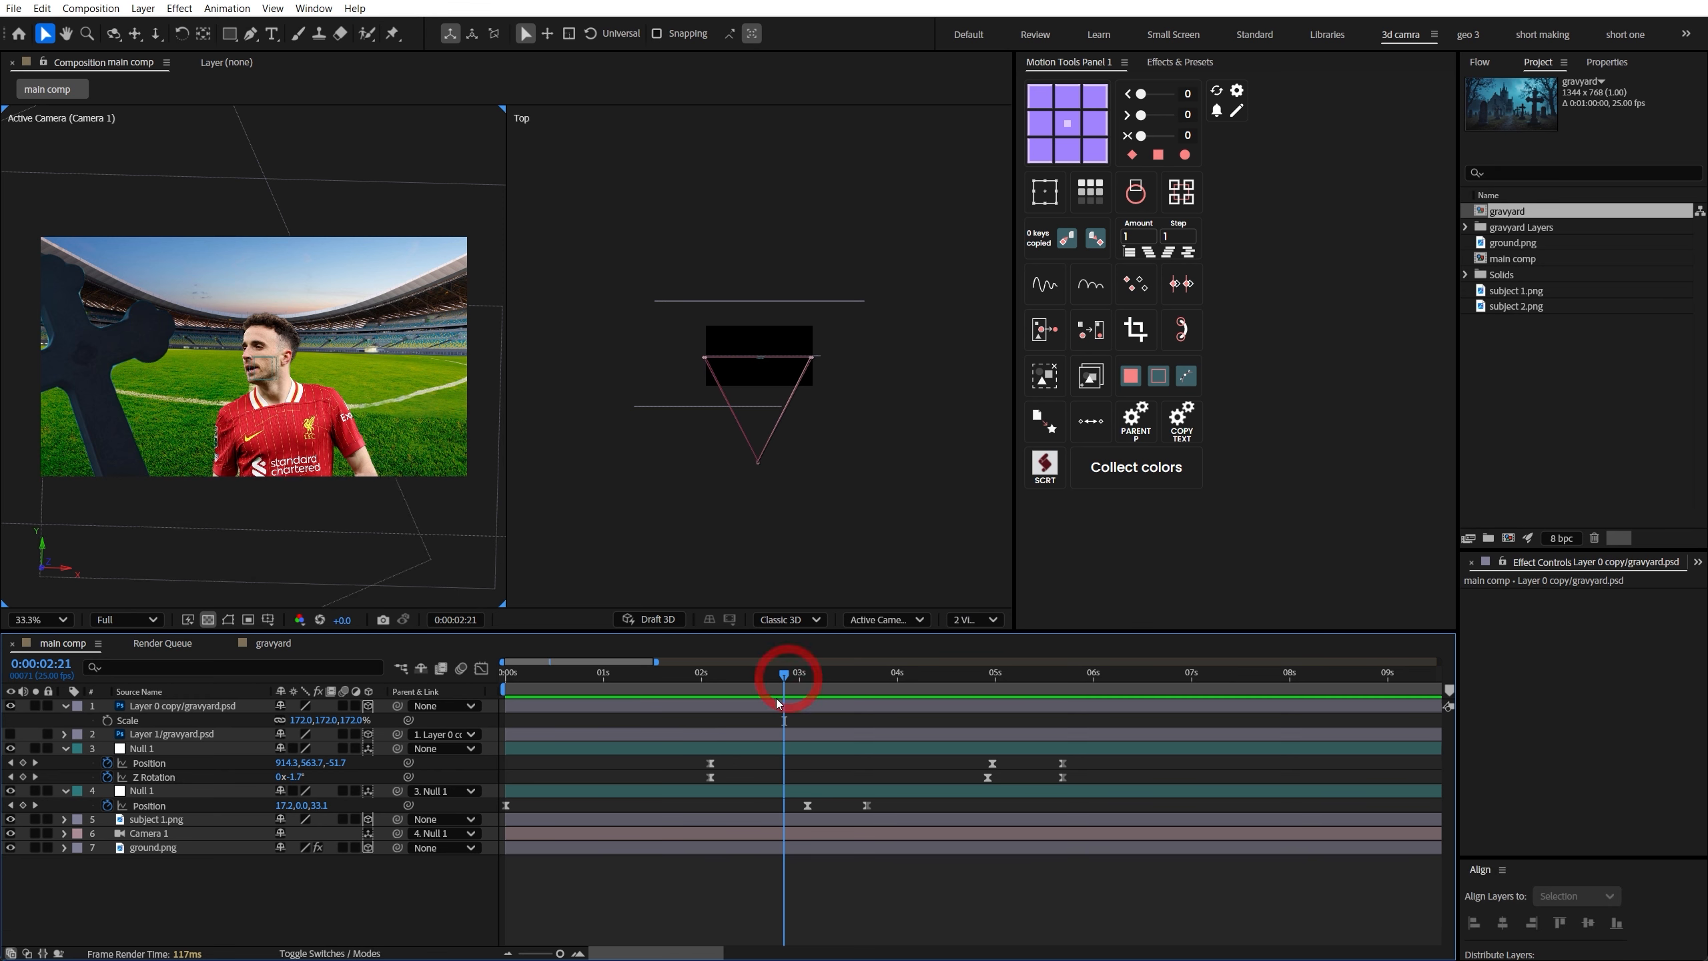
click(768, 703)
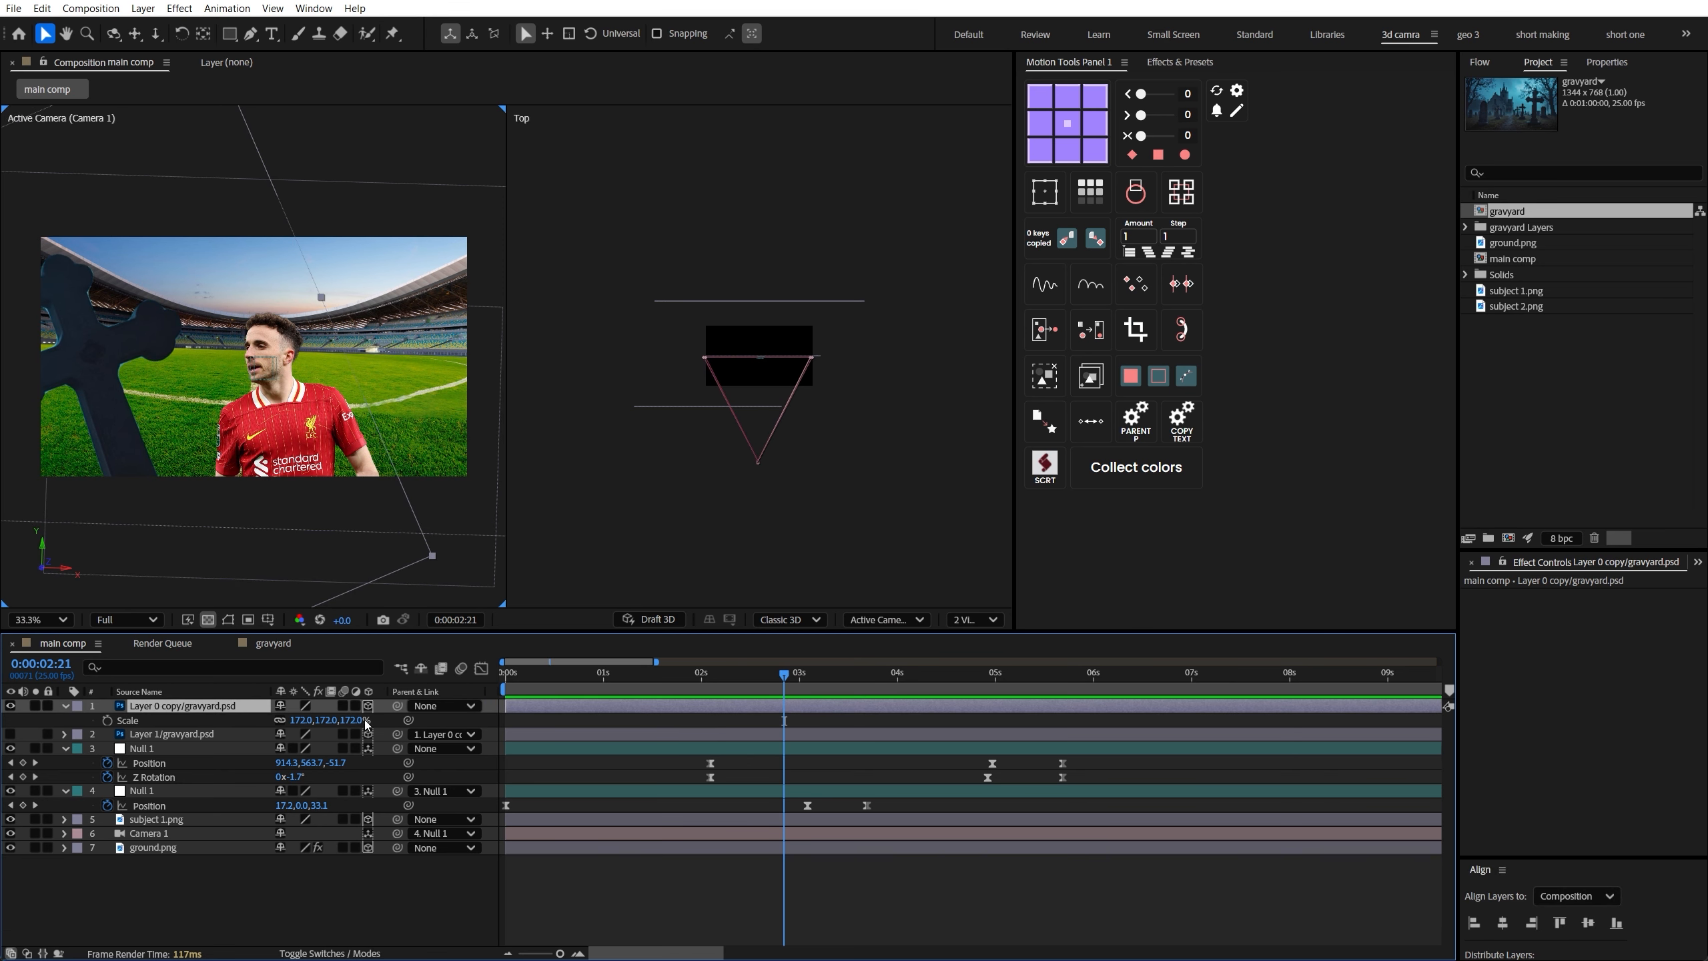
key(p)
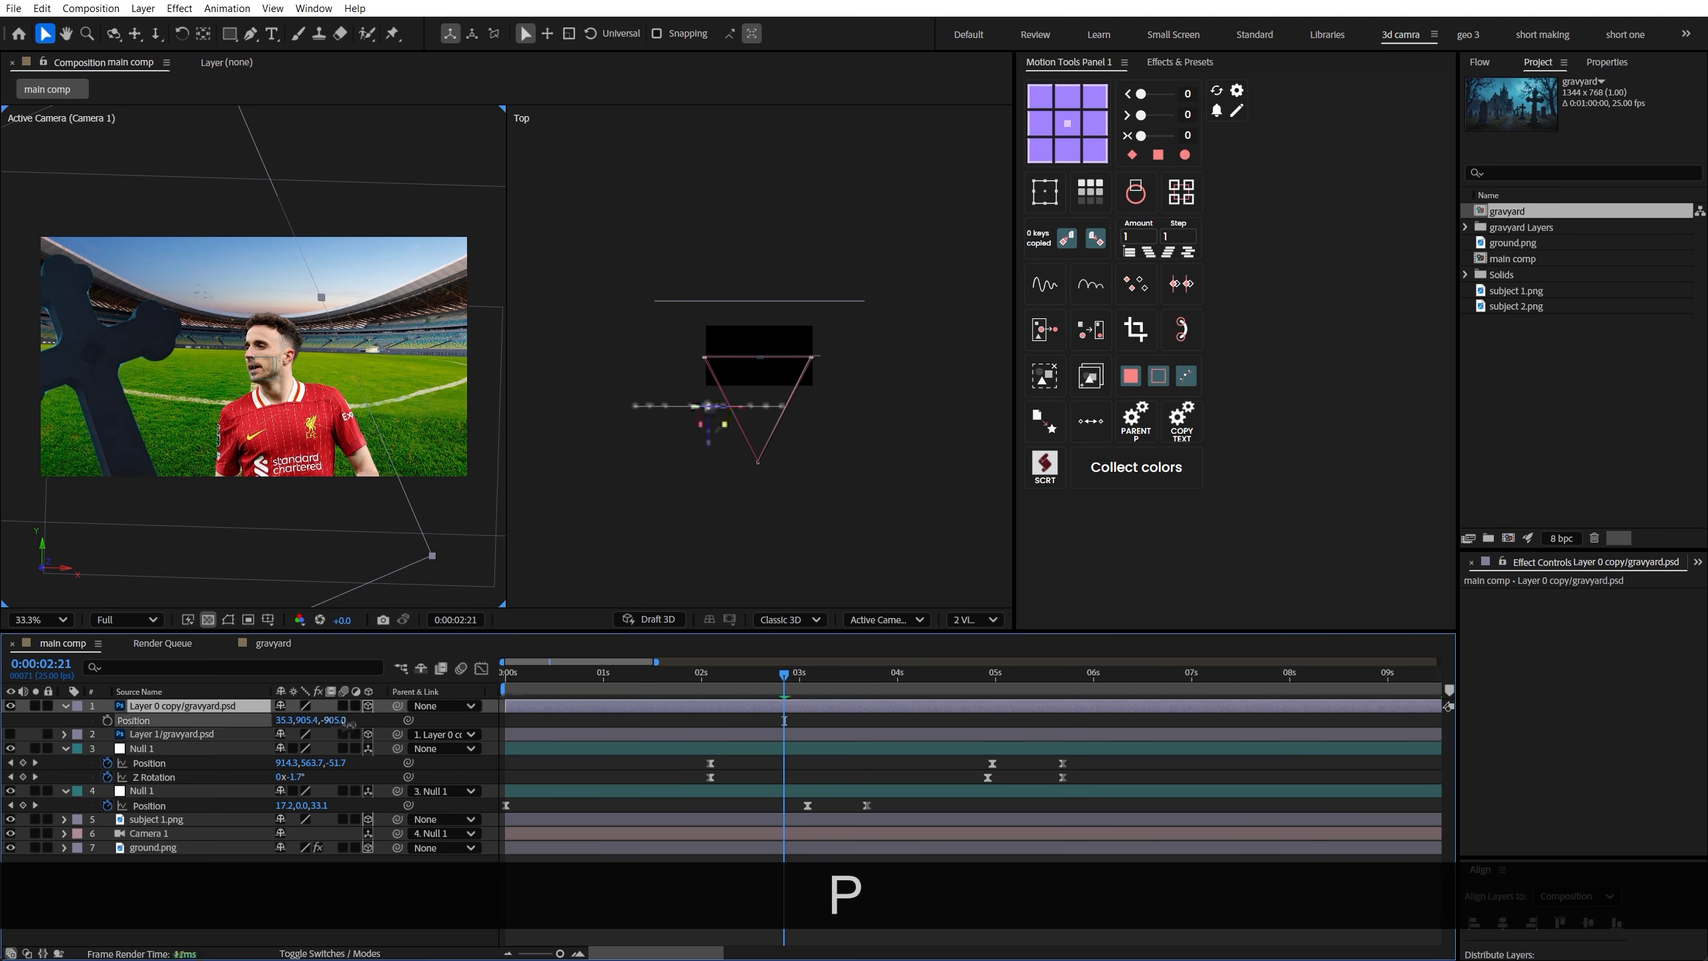
drag(346, 721, 218, 738)
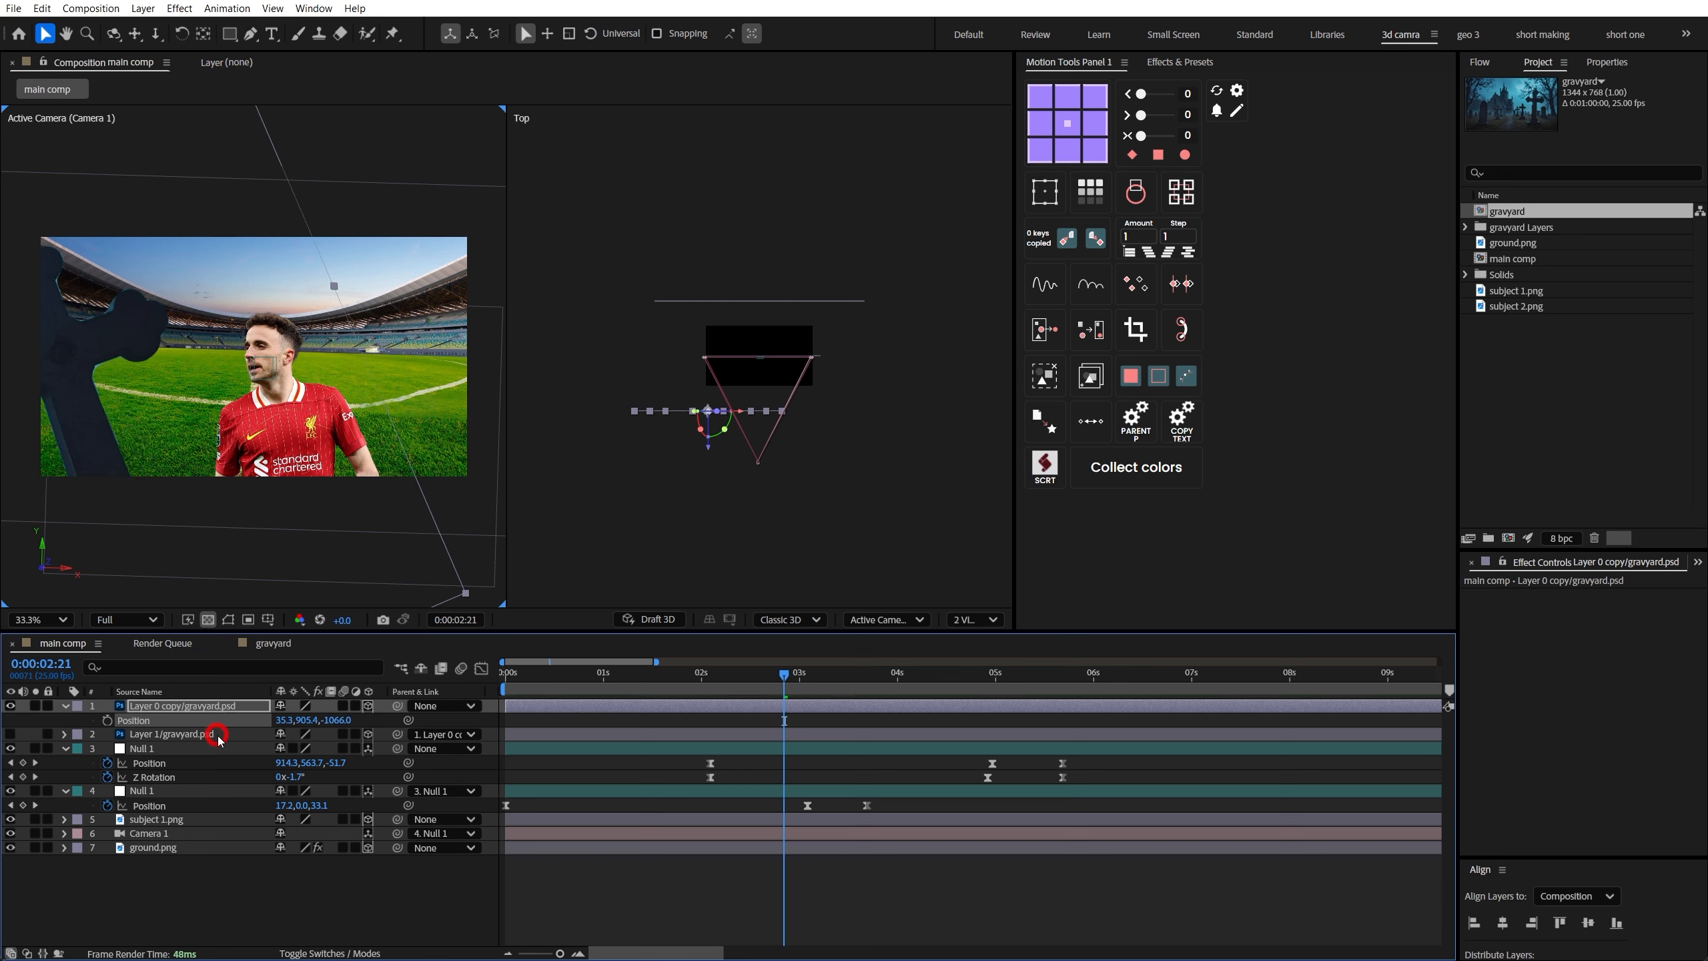
drag(319, 724, 324, 724)
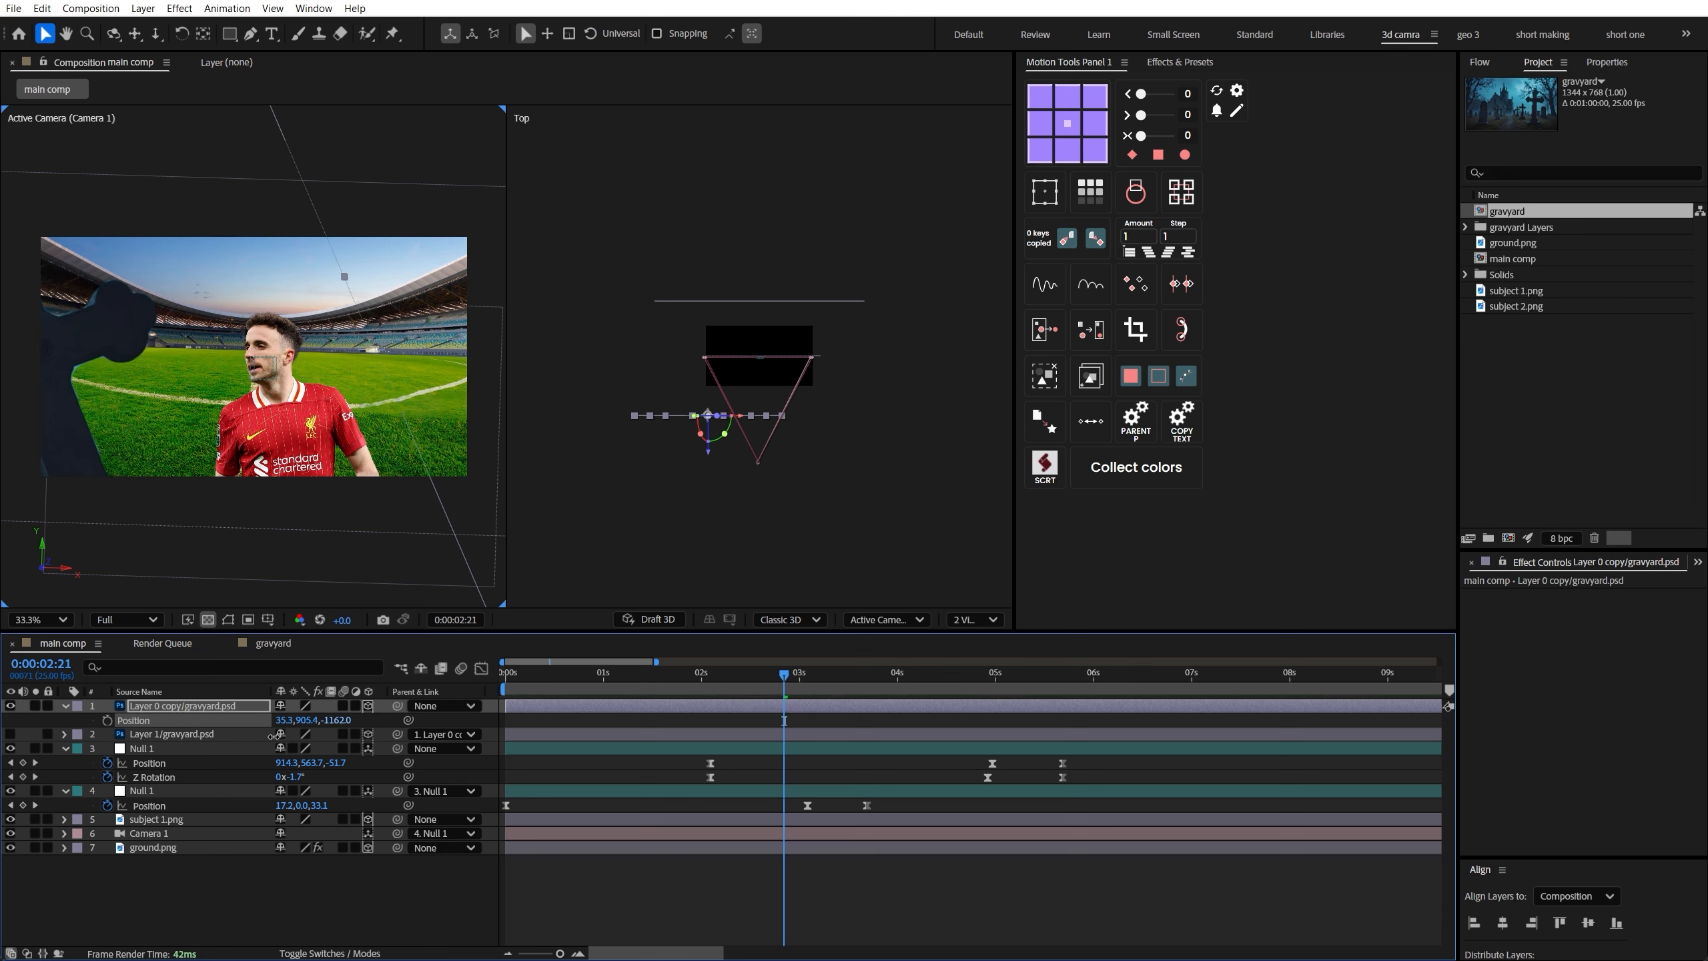
drag(215, 738, 216, 739)
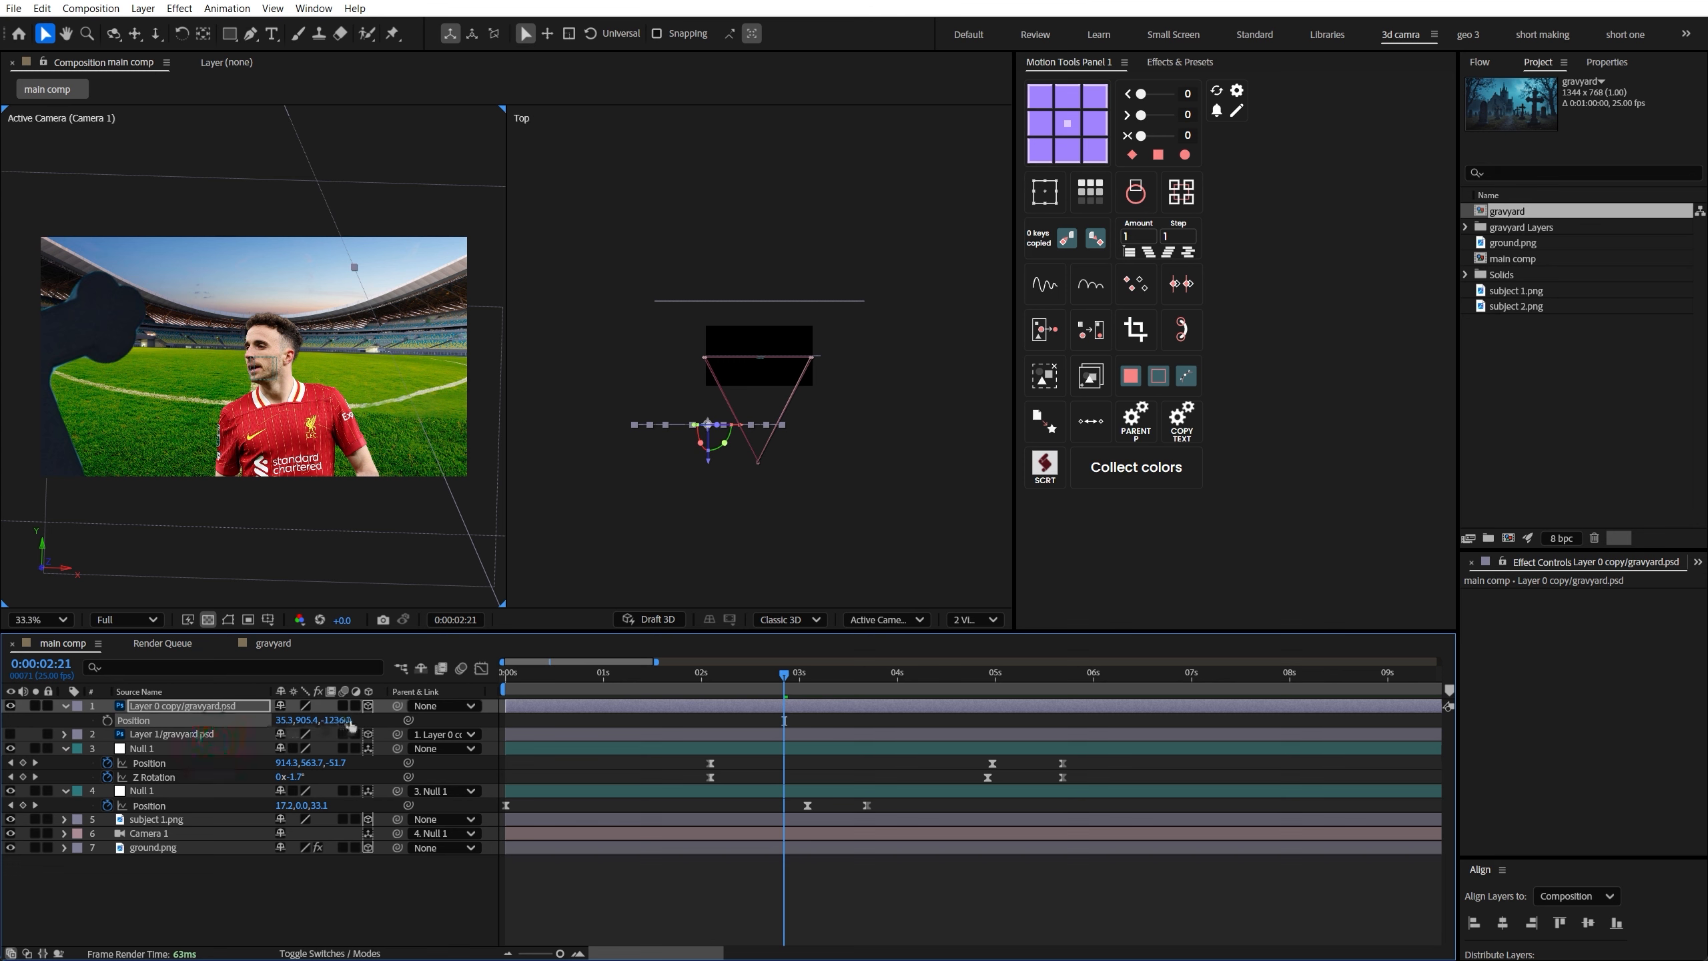
Replay the main comp to check how the repositioned cross passes the footballer during the camera pullback
click(672, 883)
key(space)
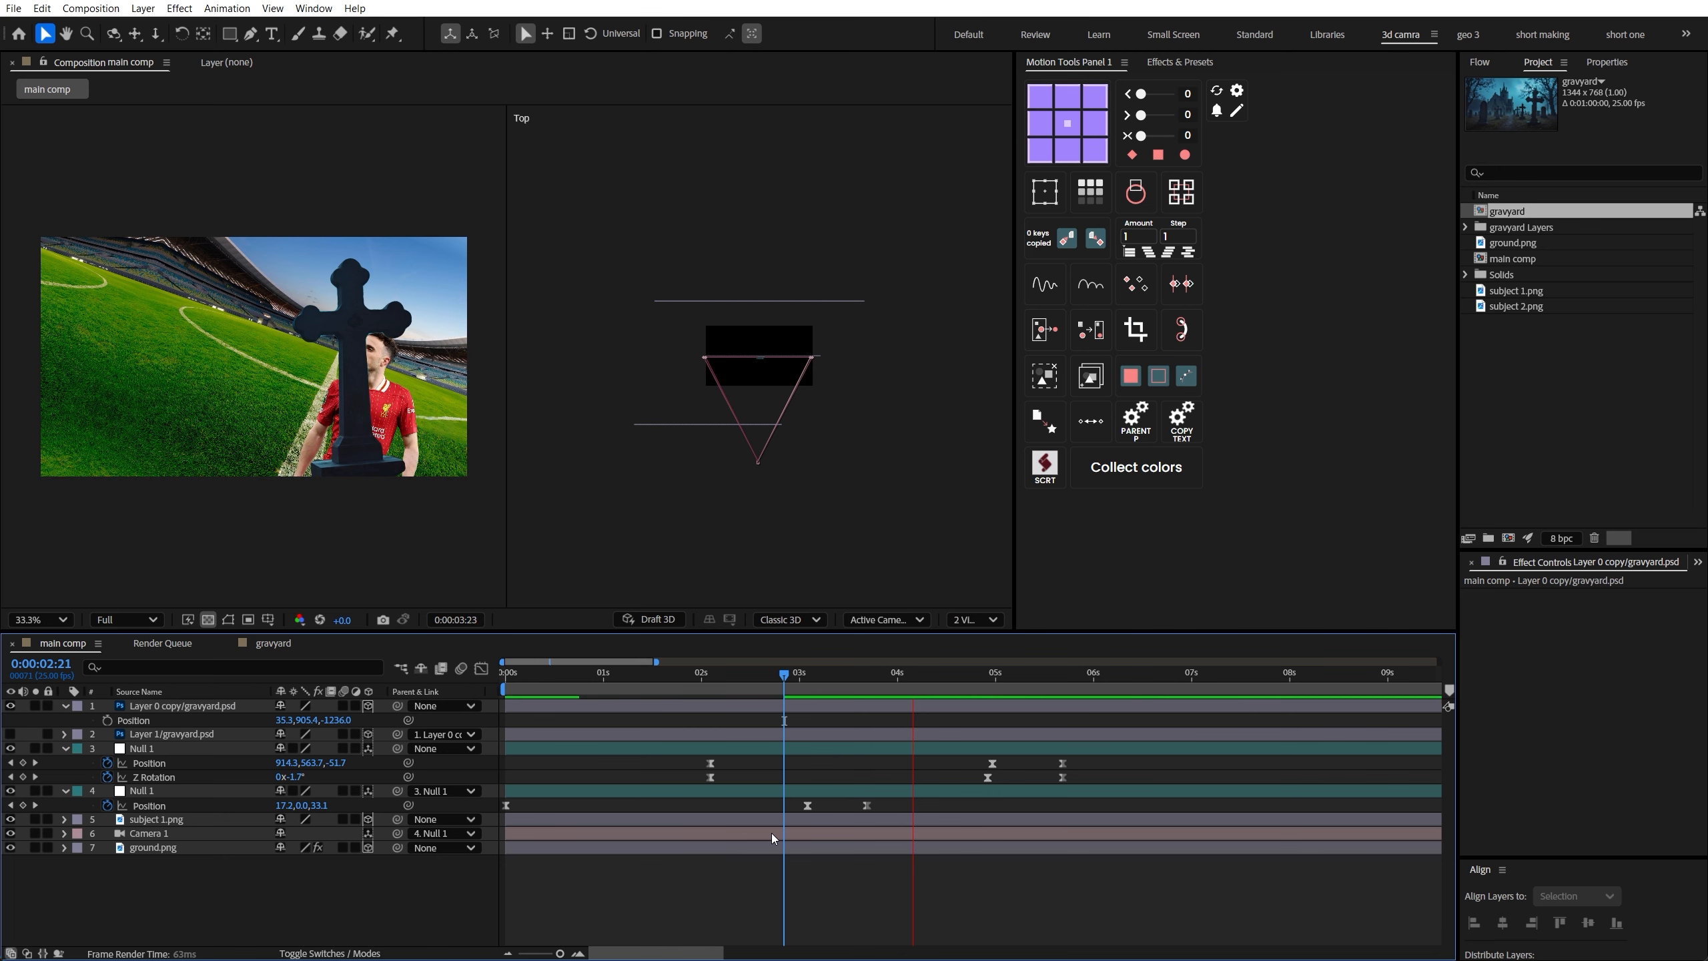
key(space)
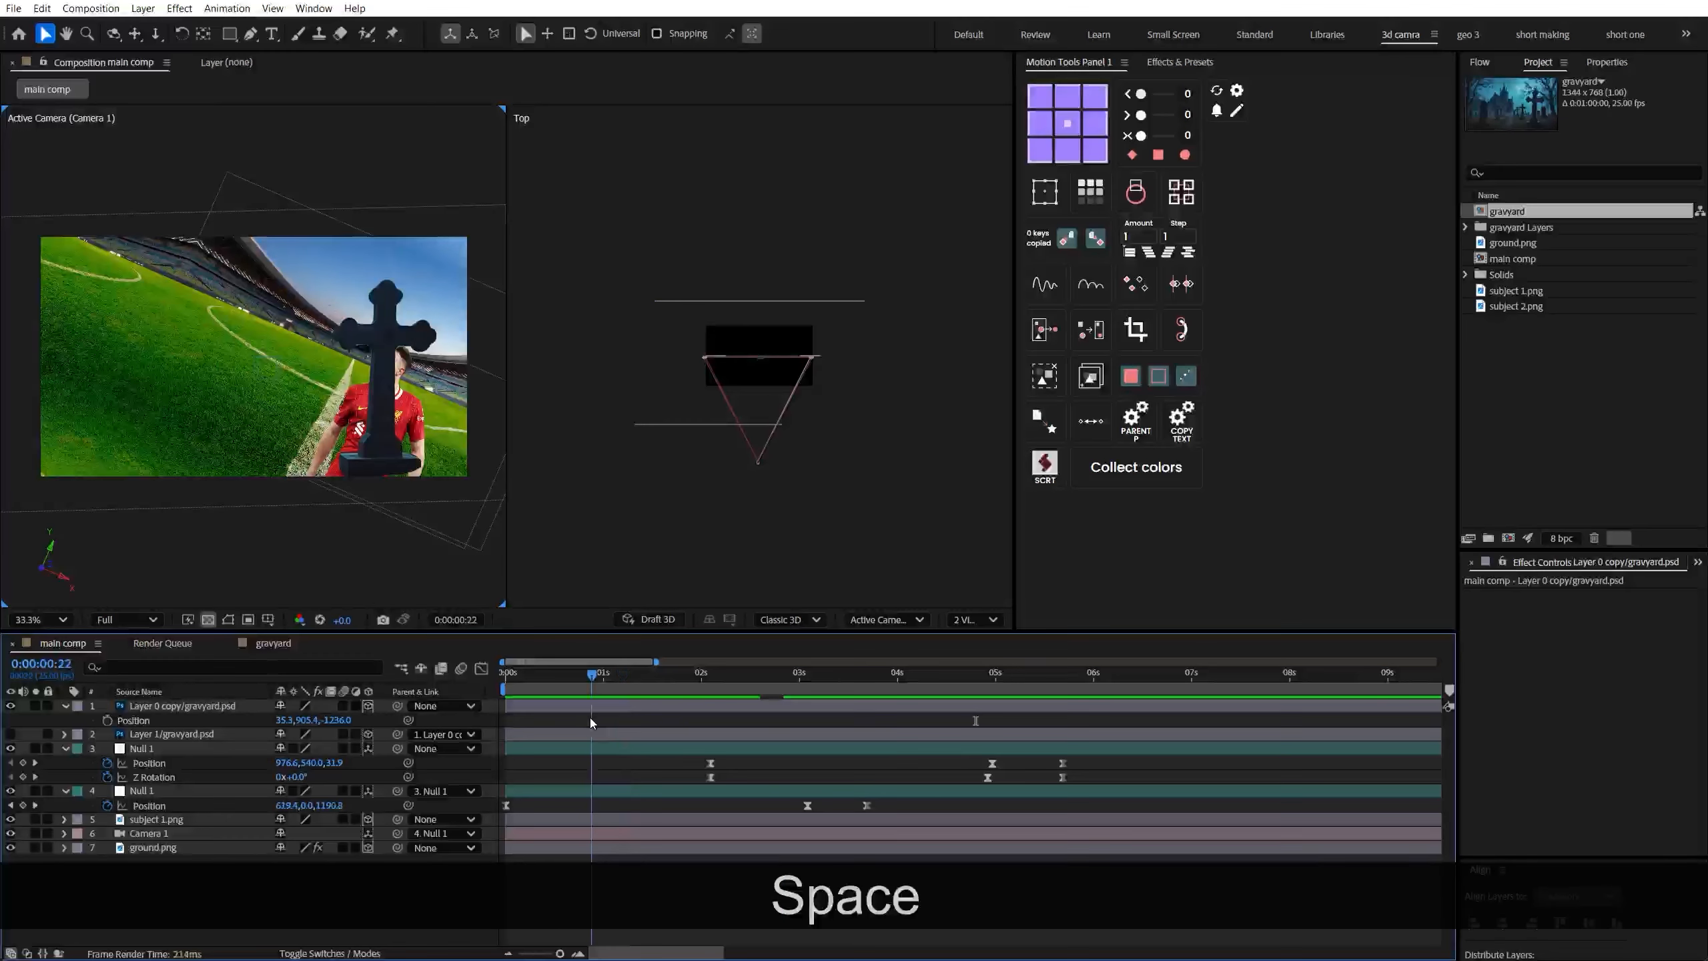
key(space)
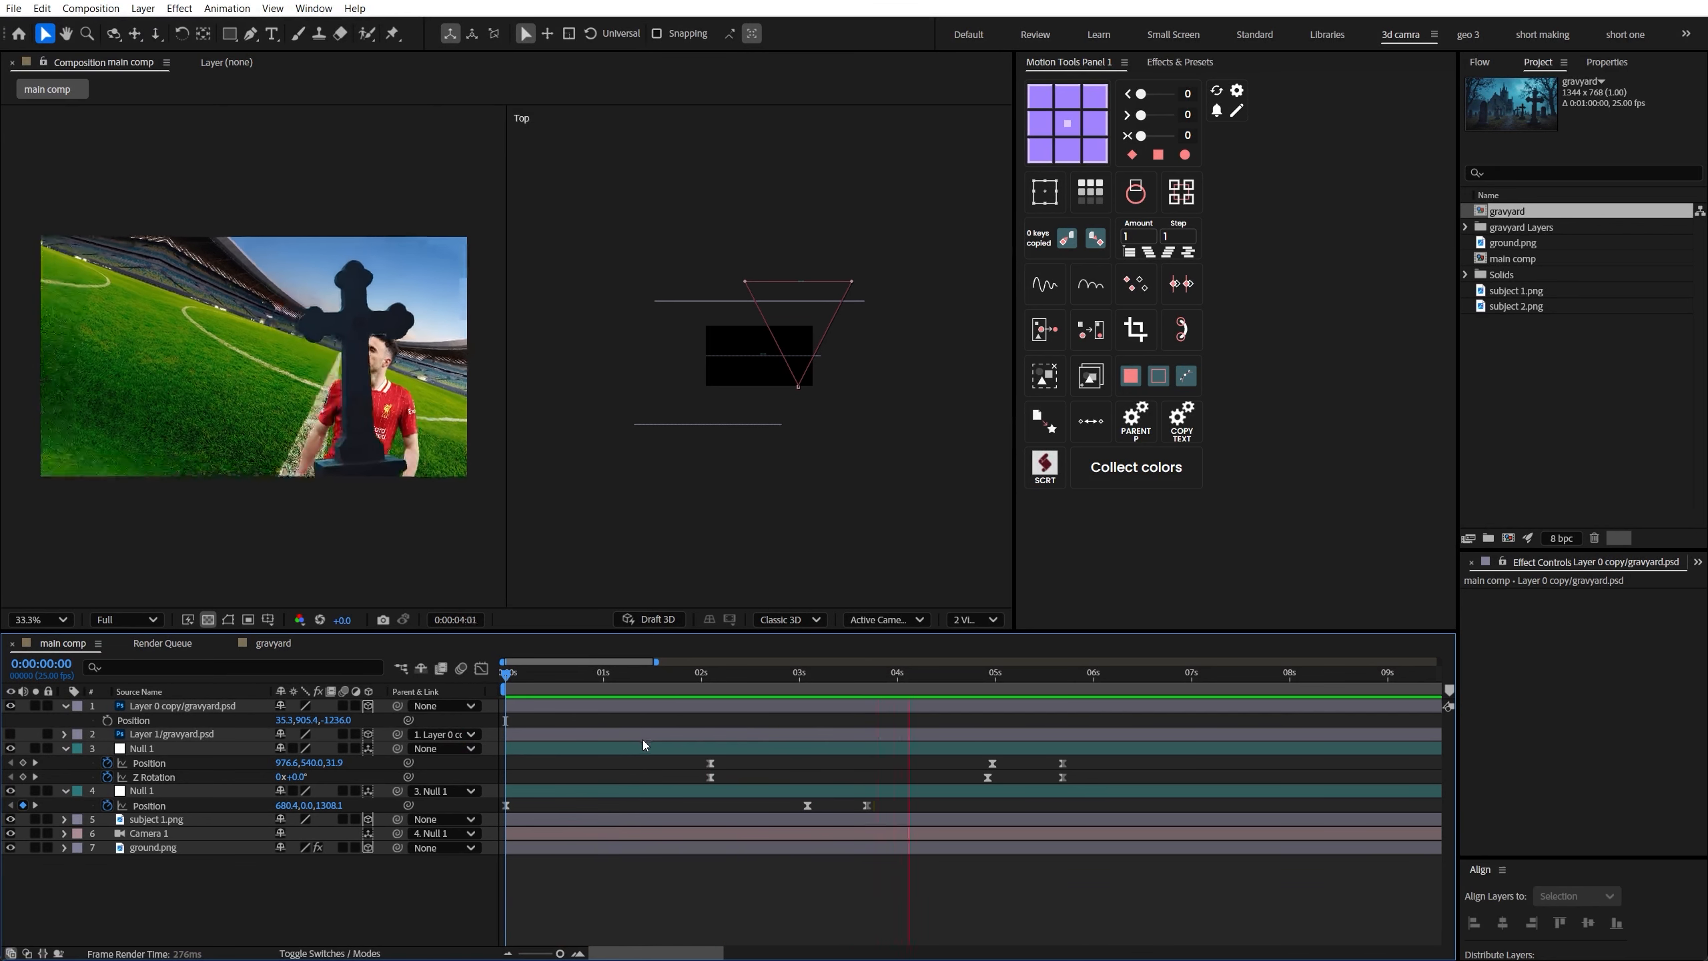
Align the upper Null 1's middle Z Rotation keyframe with its Position keyframe at 0:00:04:24, and show Layer 1/gravyard.psd again
key(space)
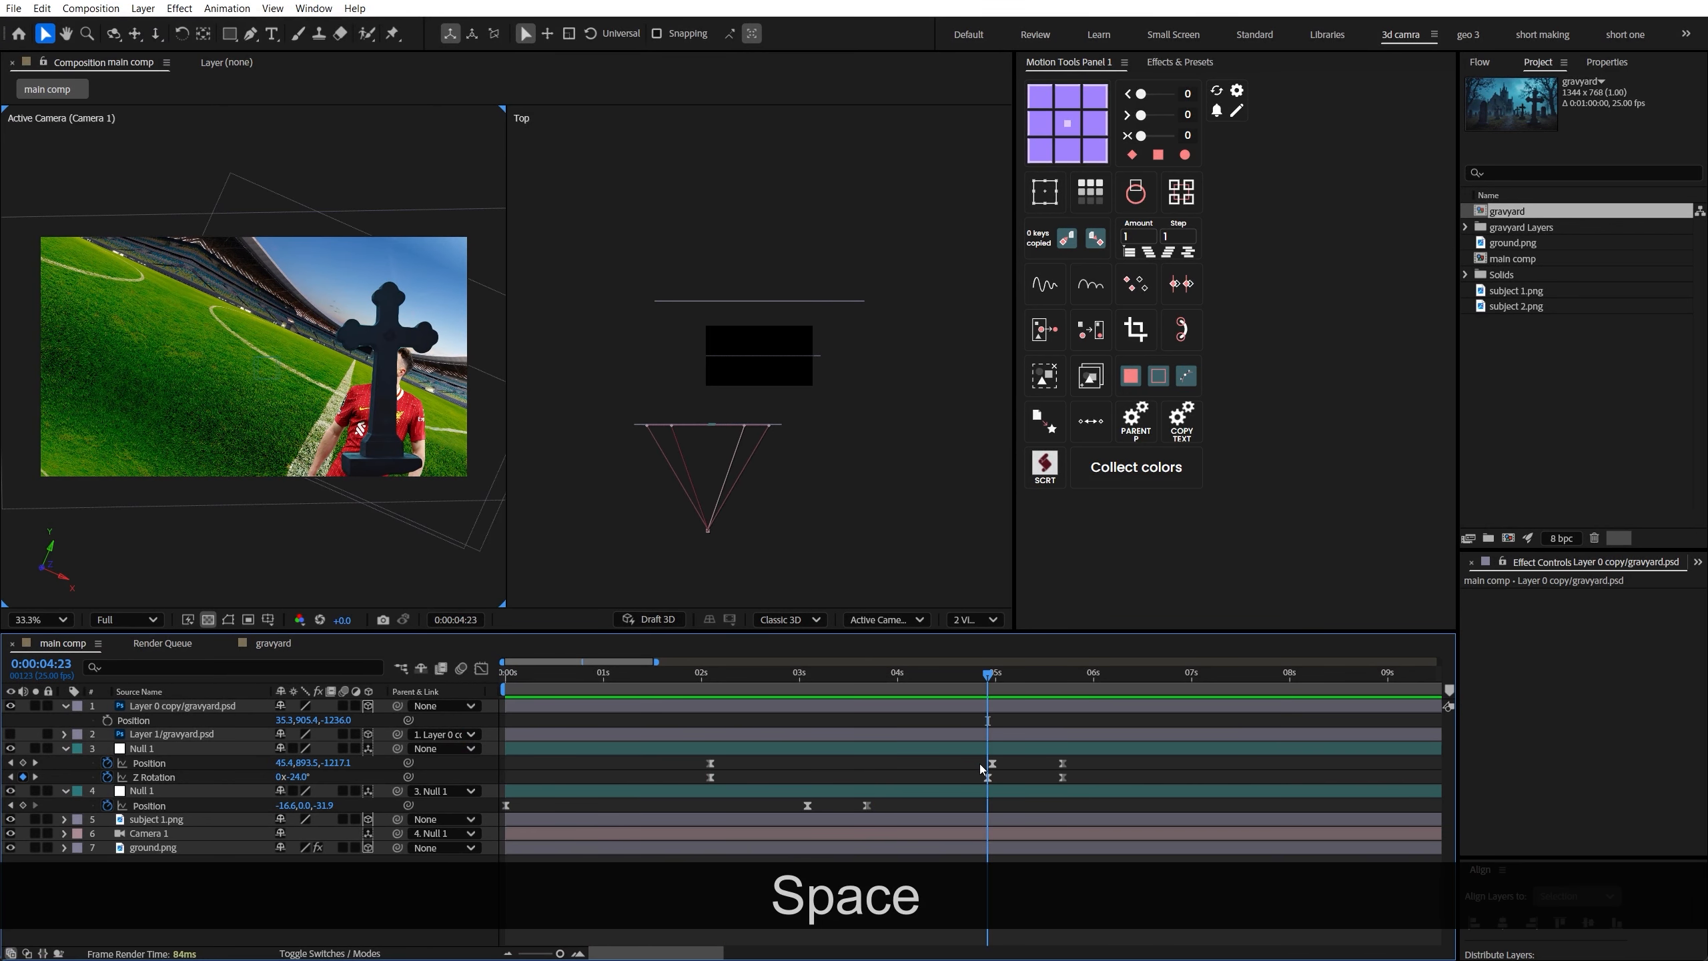
drag(988, 778, 994, 778)
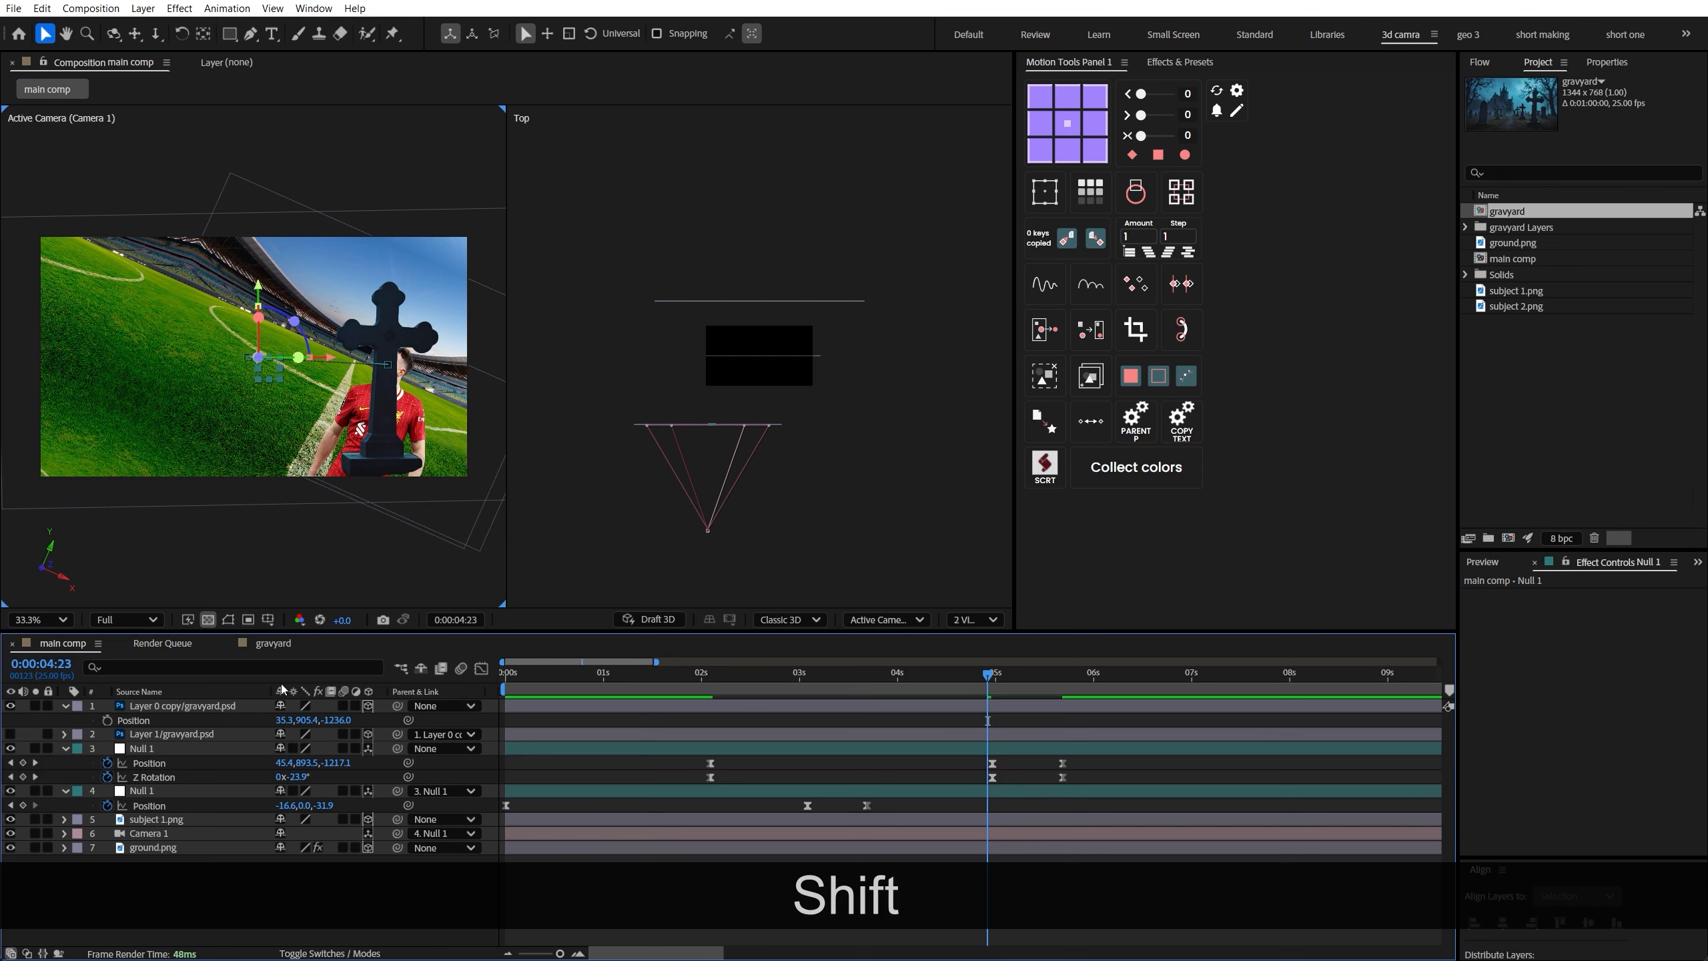
click(10, 733)
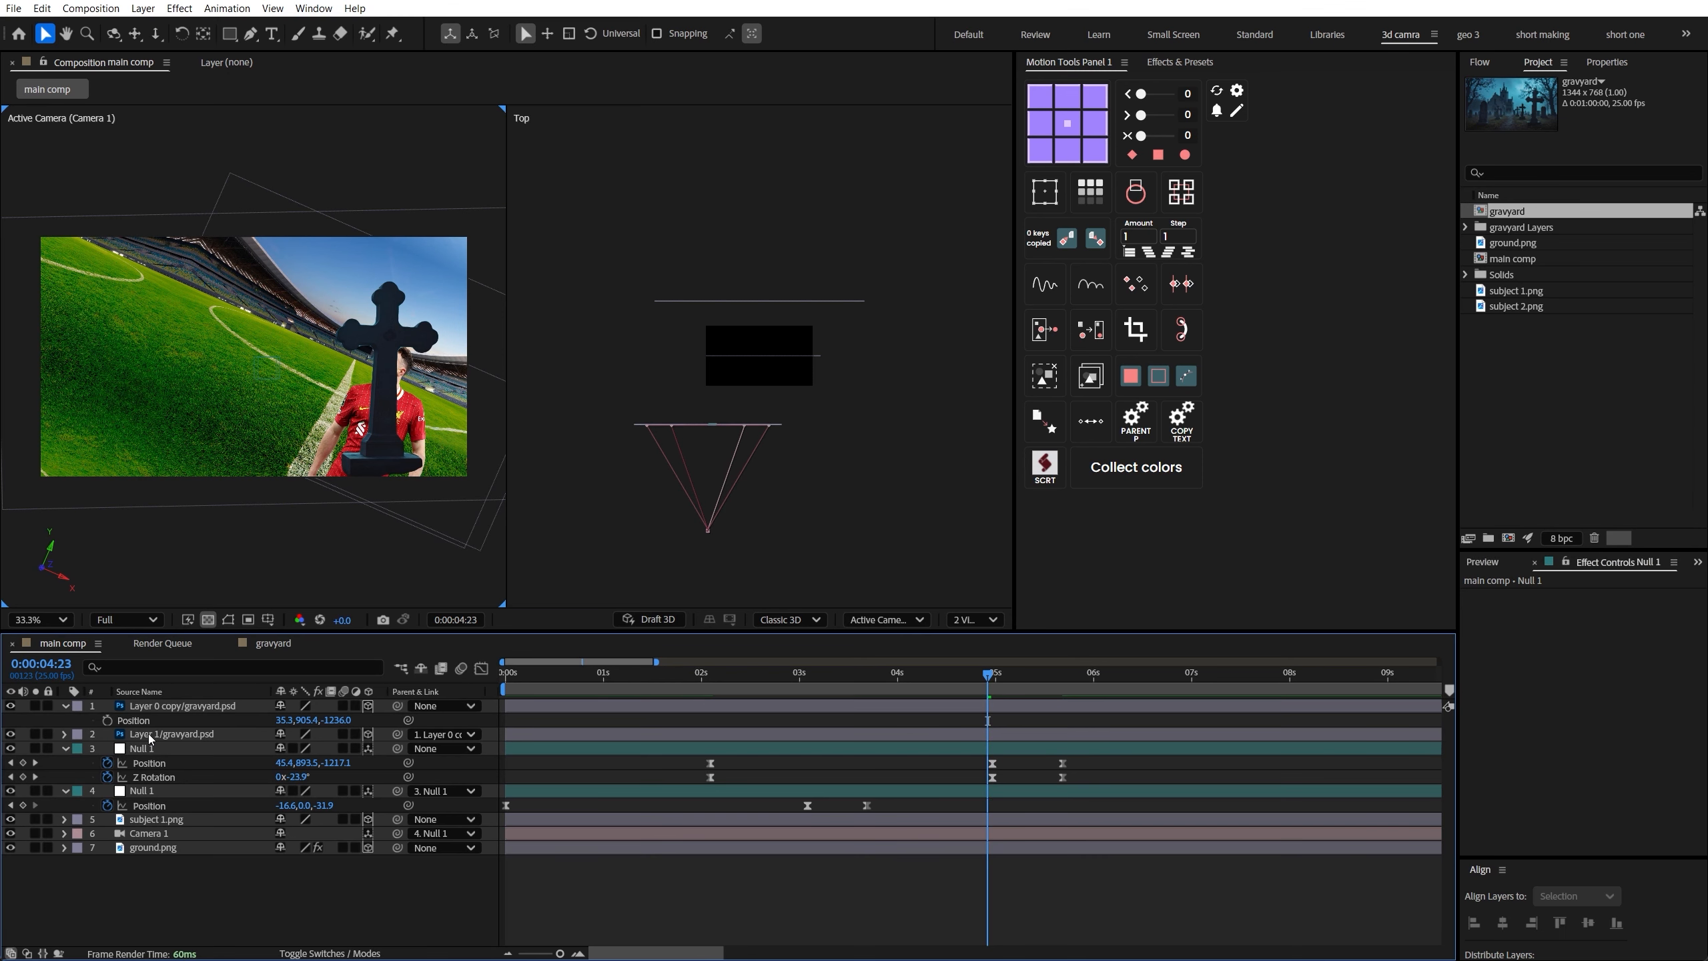
Play the main comp with the graveyard background visible, and stop at 0:00:03:17 where the camera pulls back
key(space)
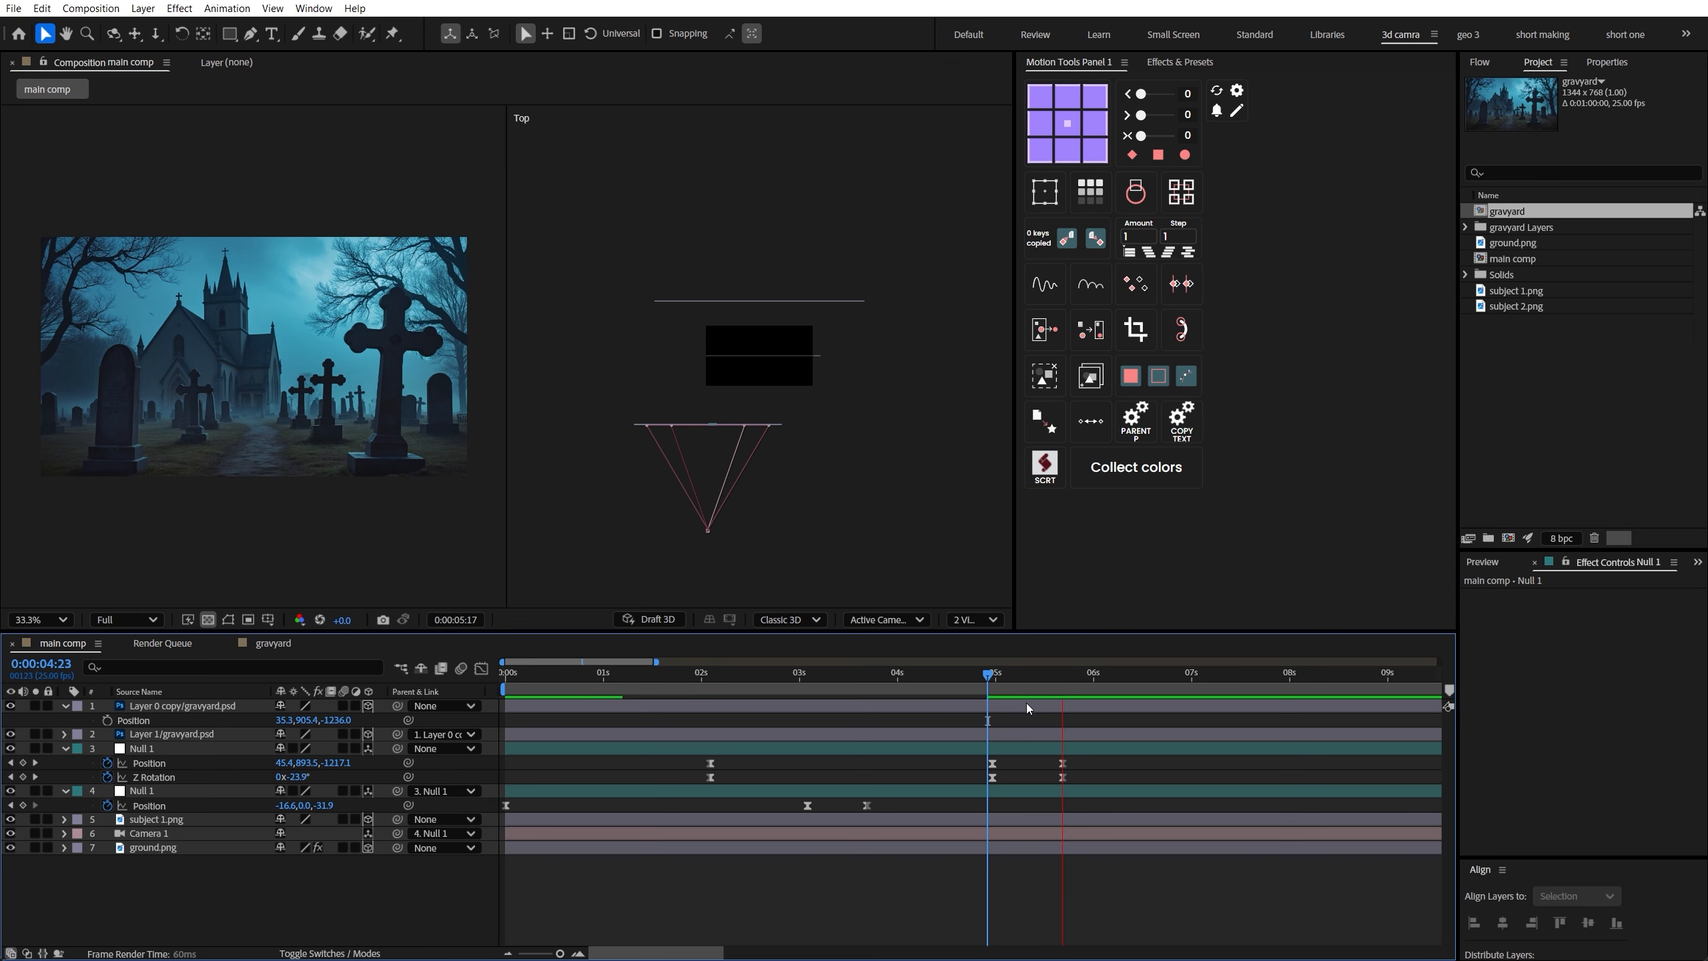
drag(1057, 672, 488, 689)
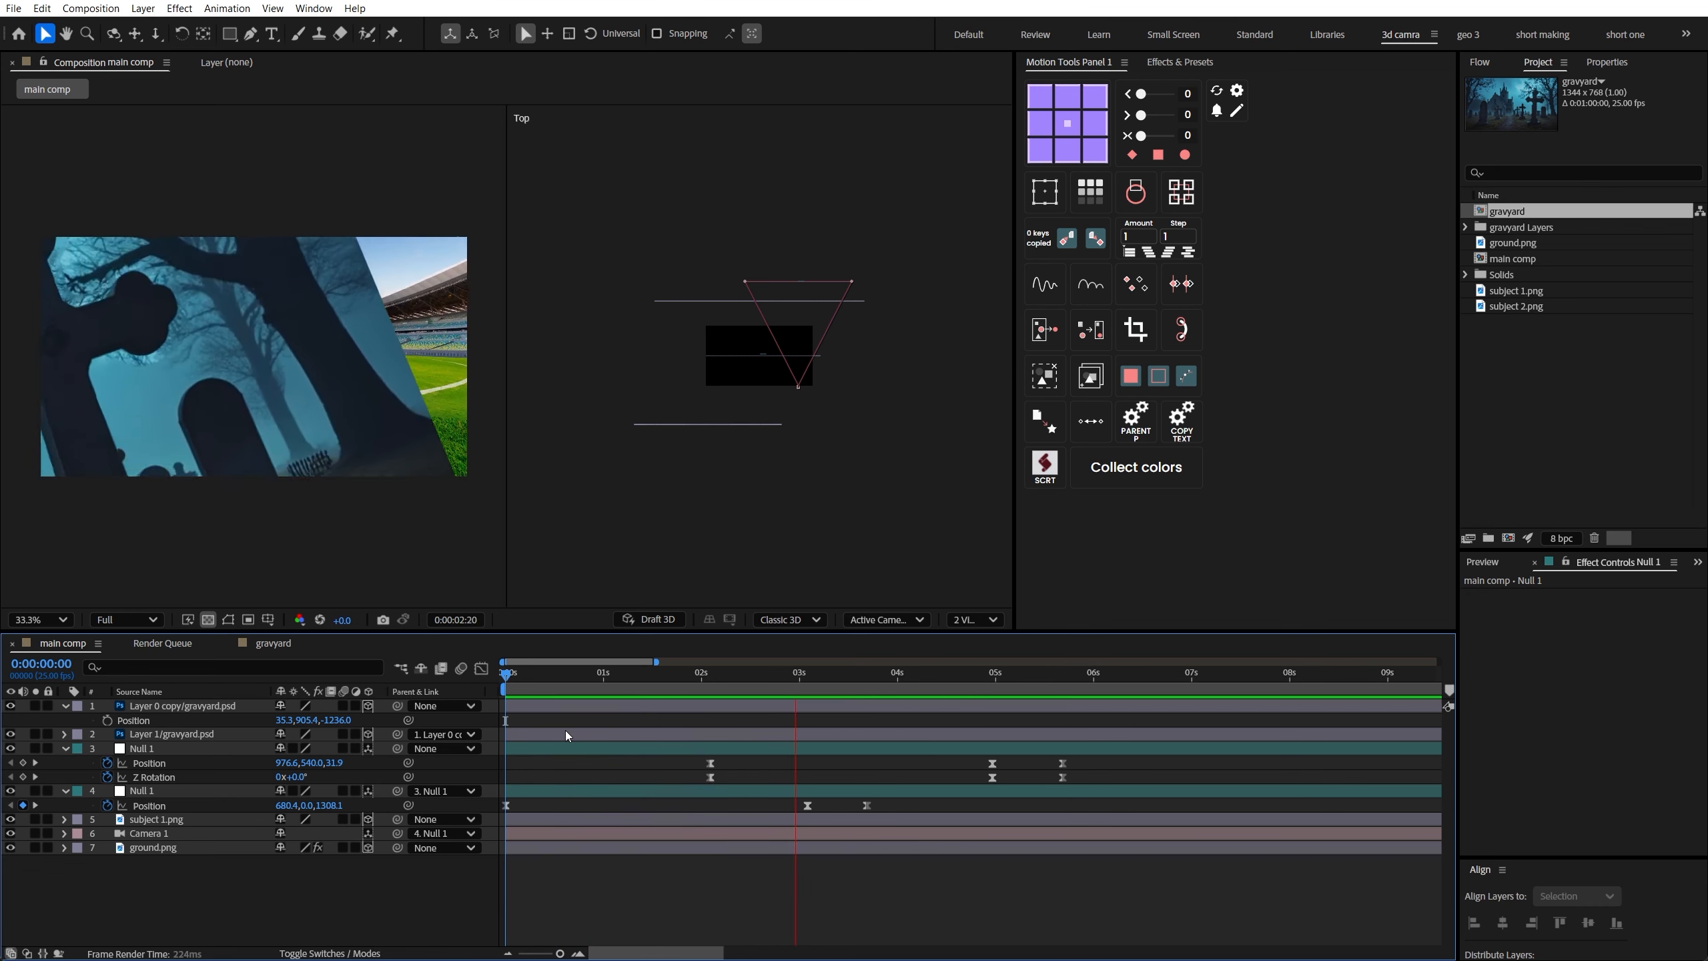
key(space)
mouse_move(850, 675)
mouse_down()
mouse_move(851, 695)
mouse_move(859, 681)
mouse_up()
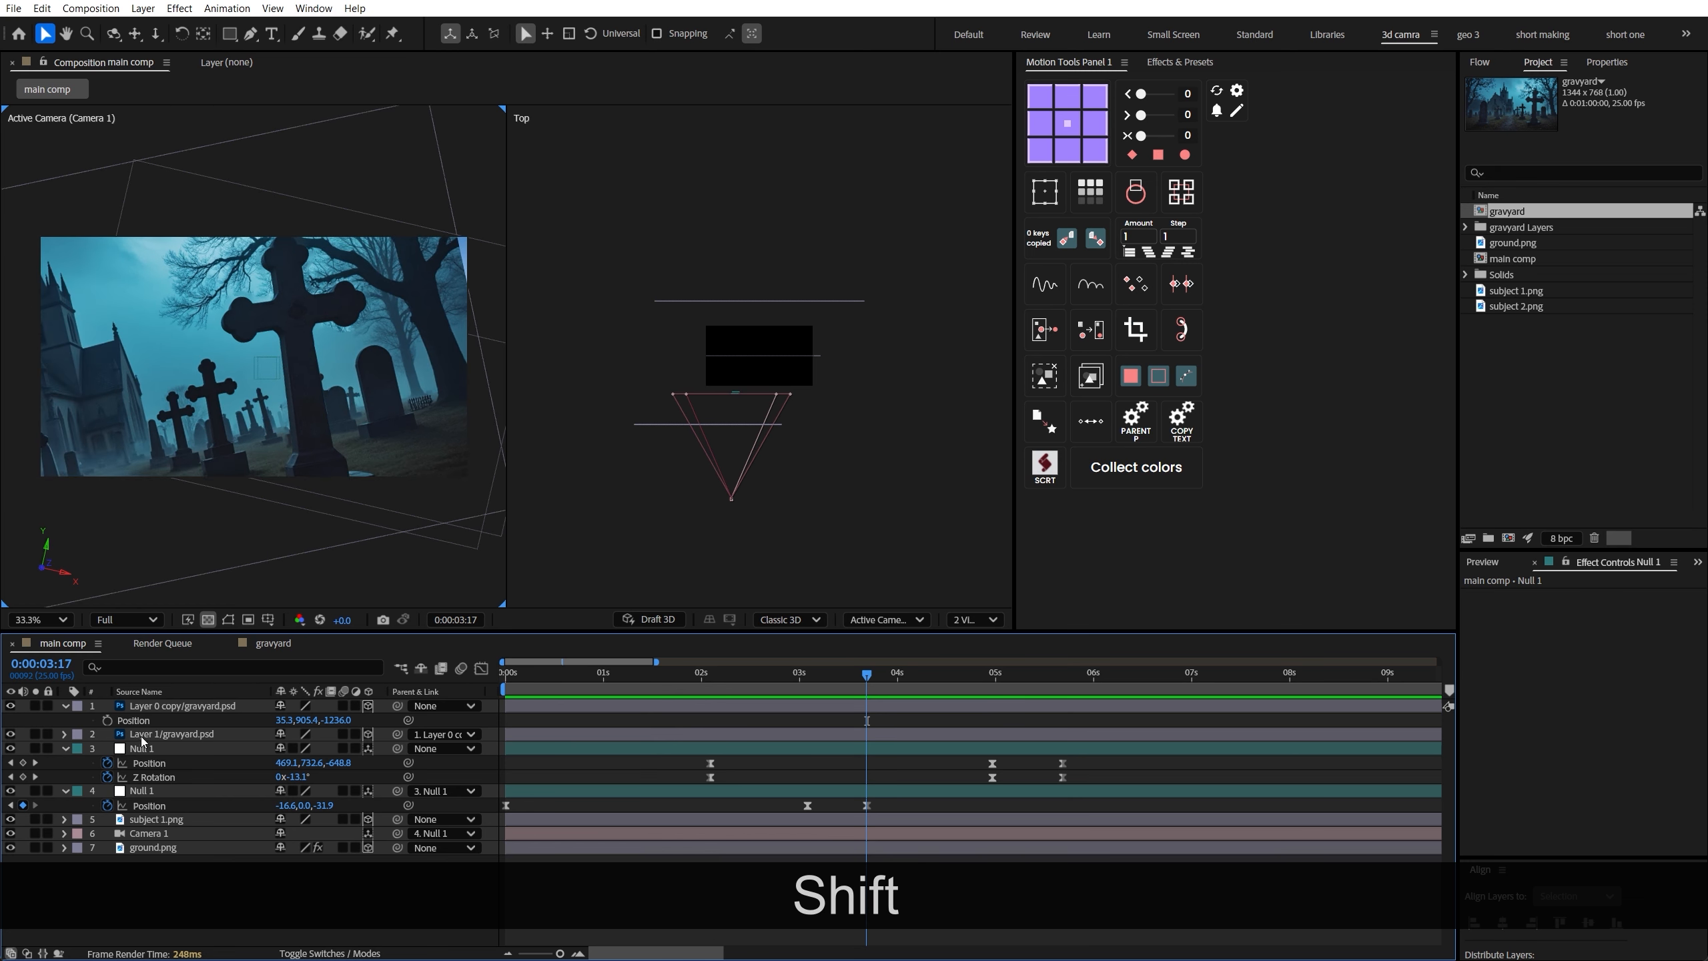
Find the BEST MATE preset by searching for "mate" and add it to the main comp as a new solid
click(678, 733)
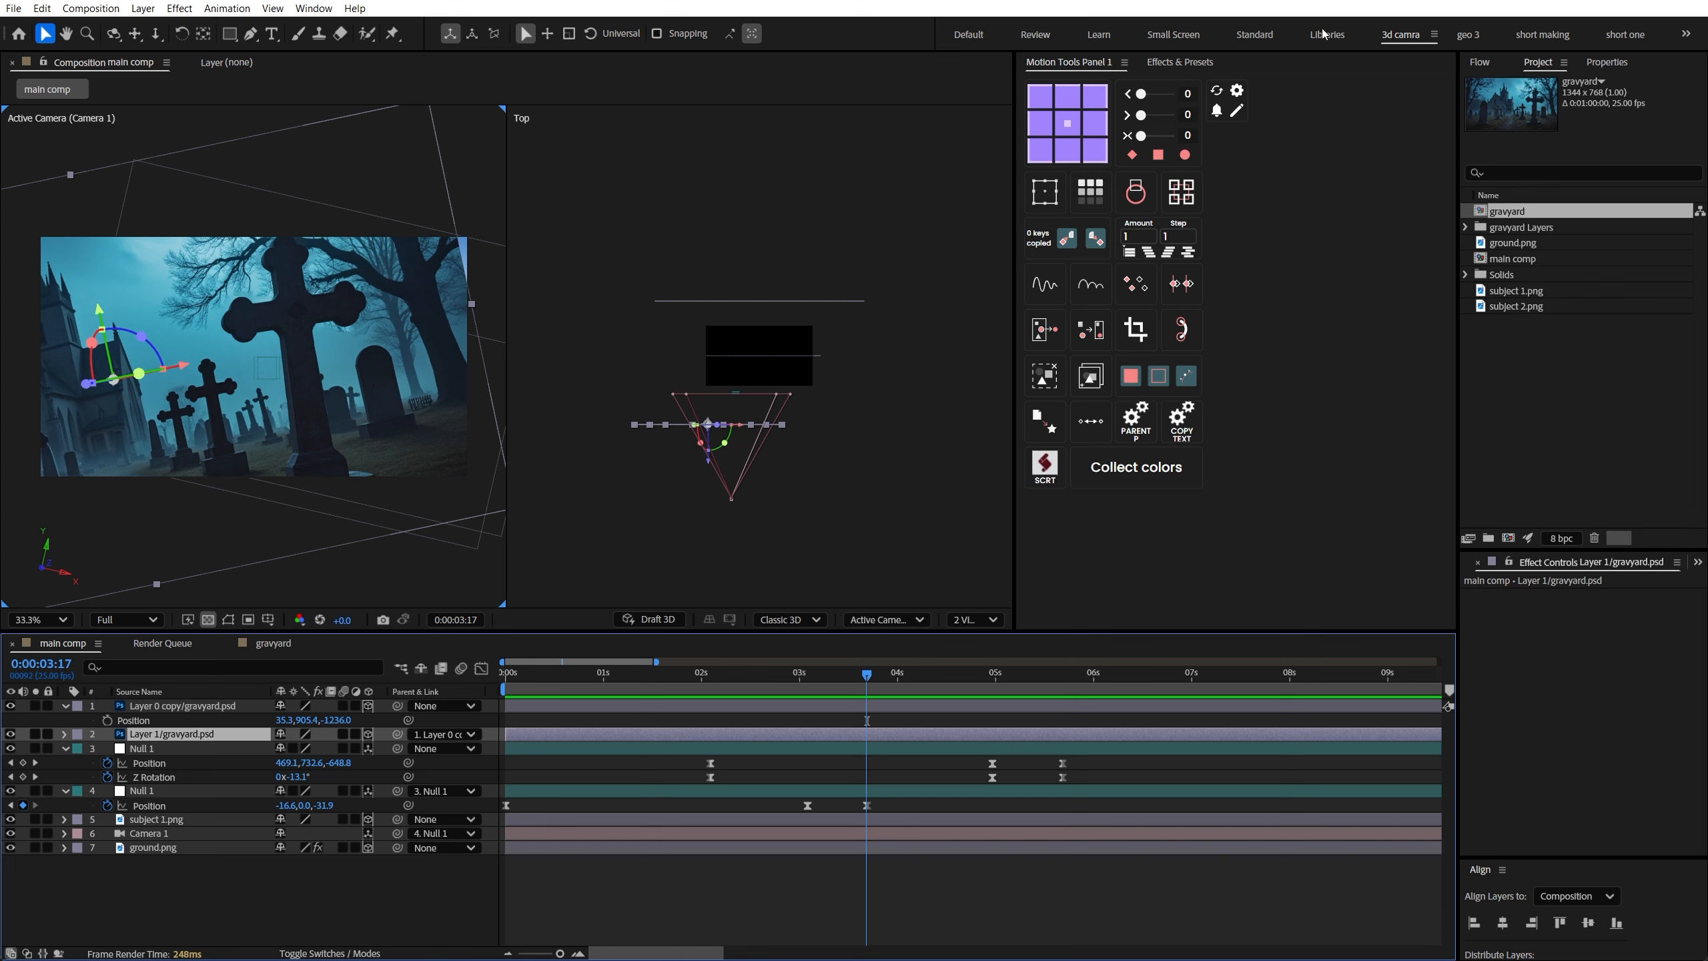
click(1160, 66)
click(1095, 82)
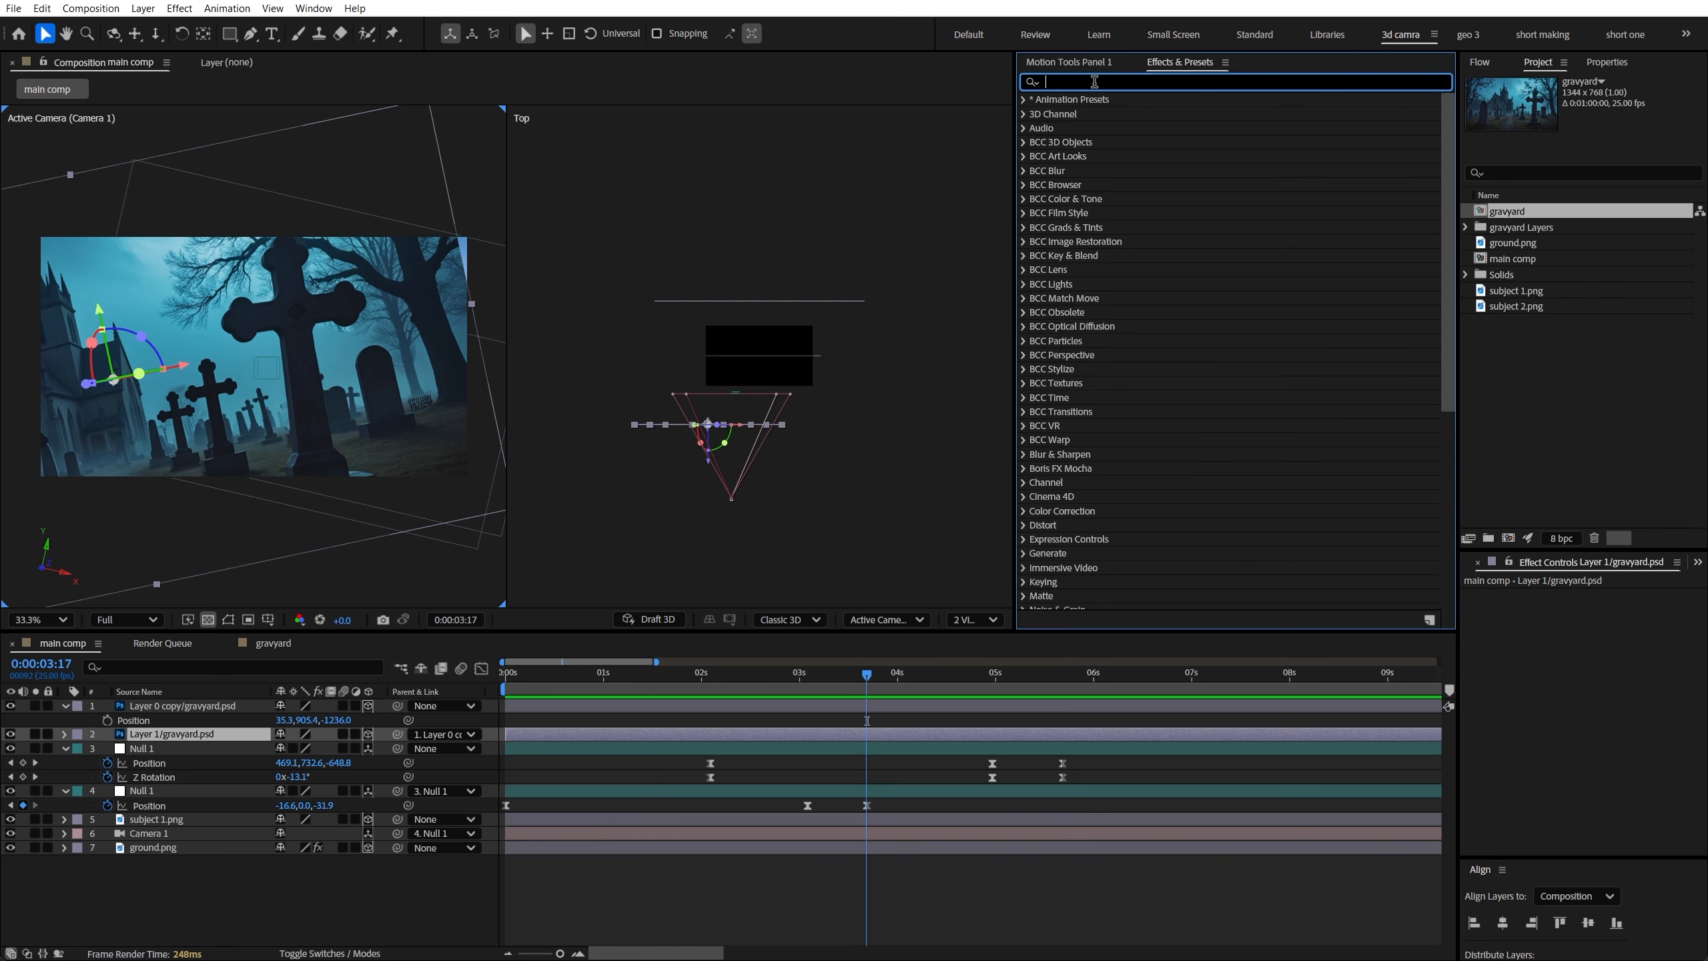
text(mate)
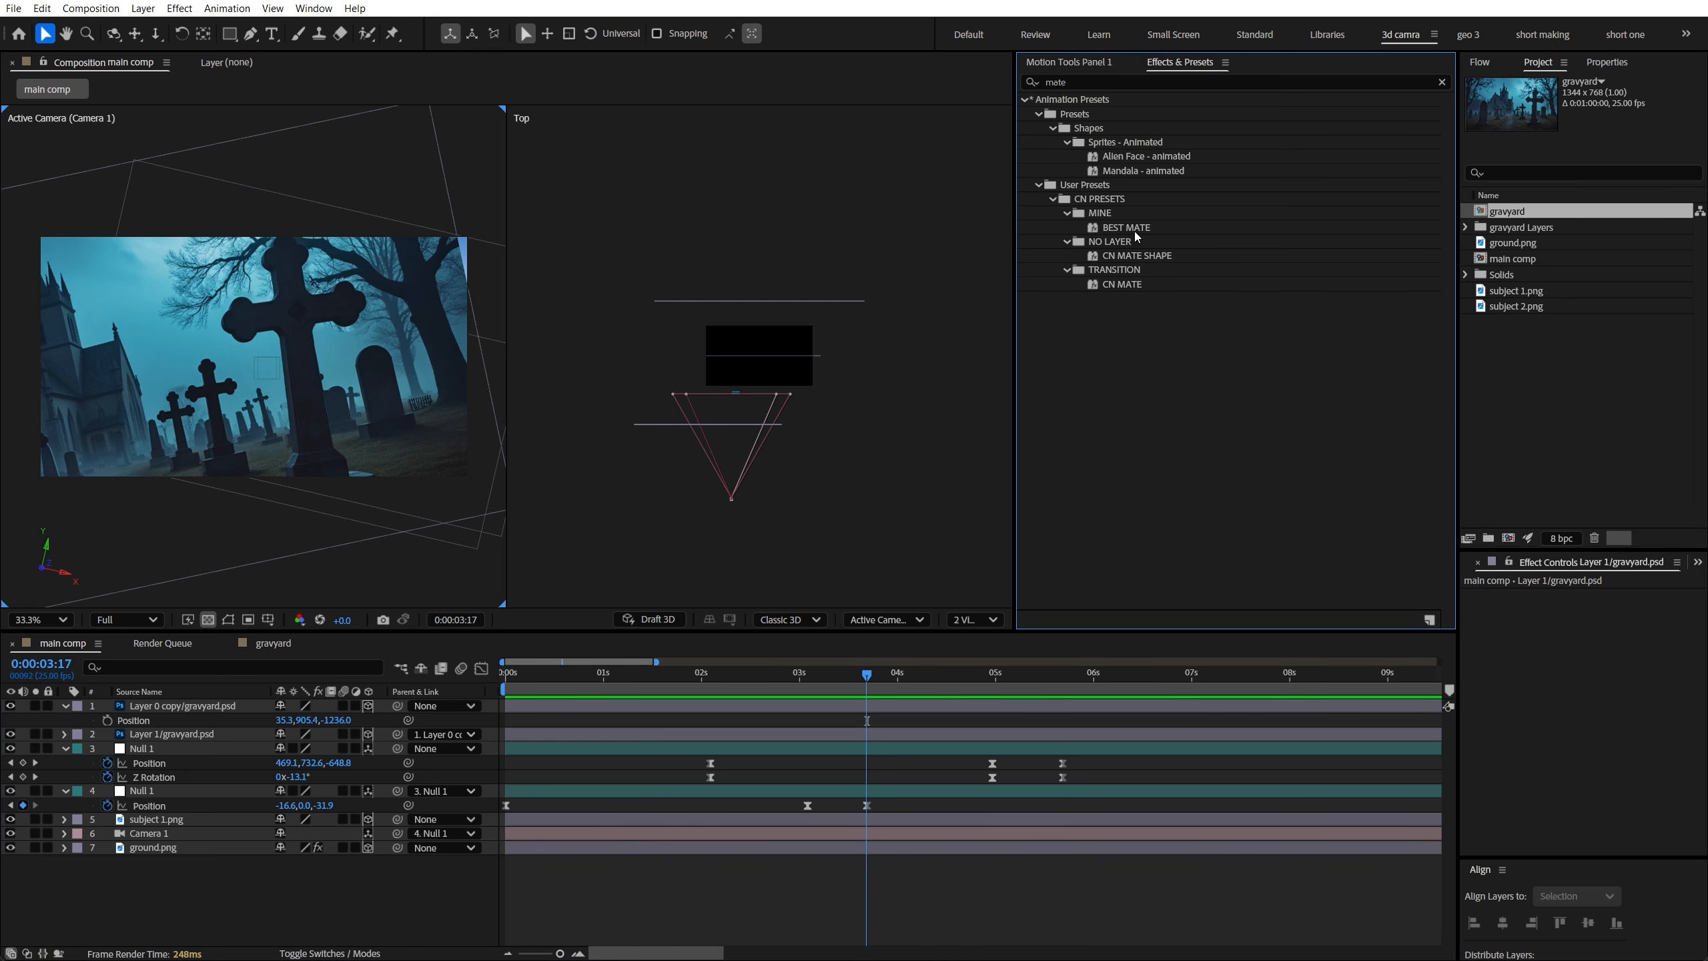
click(1136, 232)
drag(1135, 234, 193, 517)
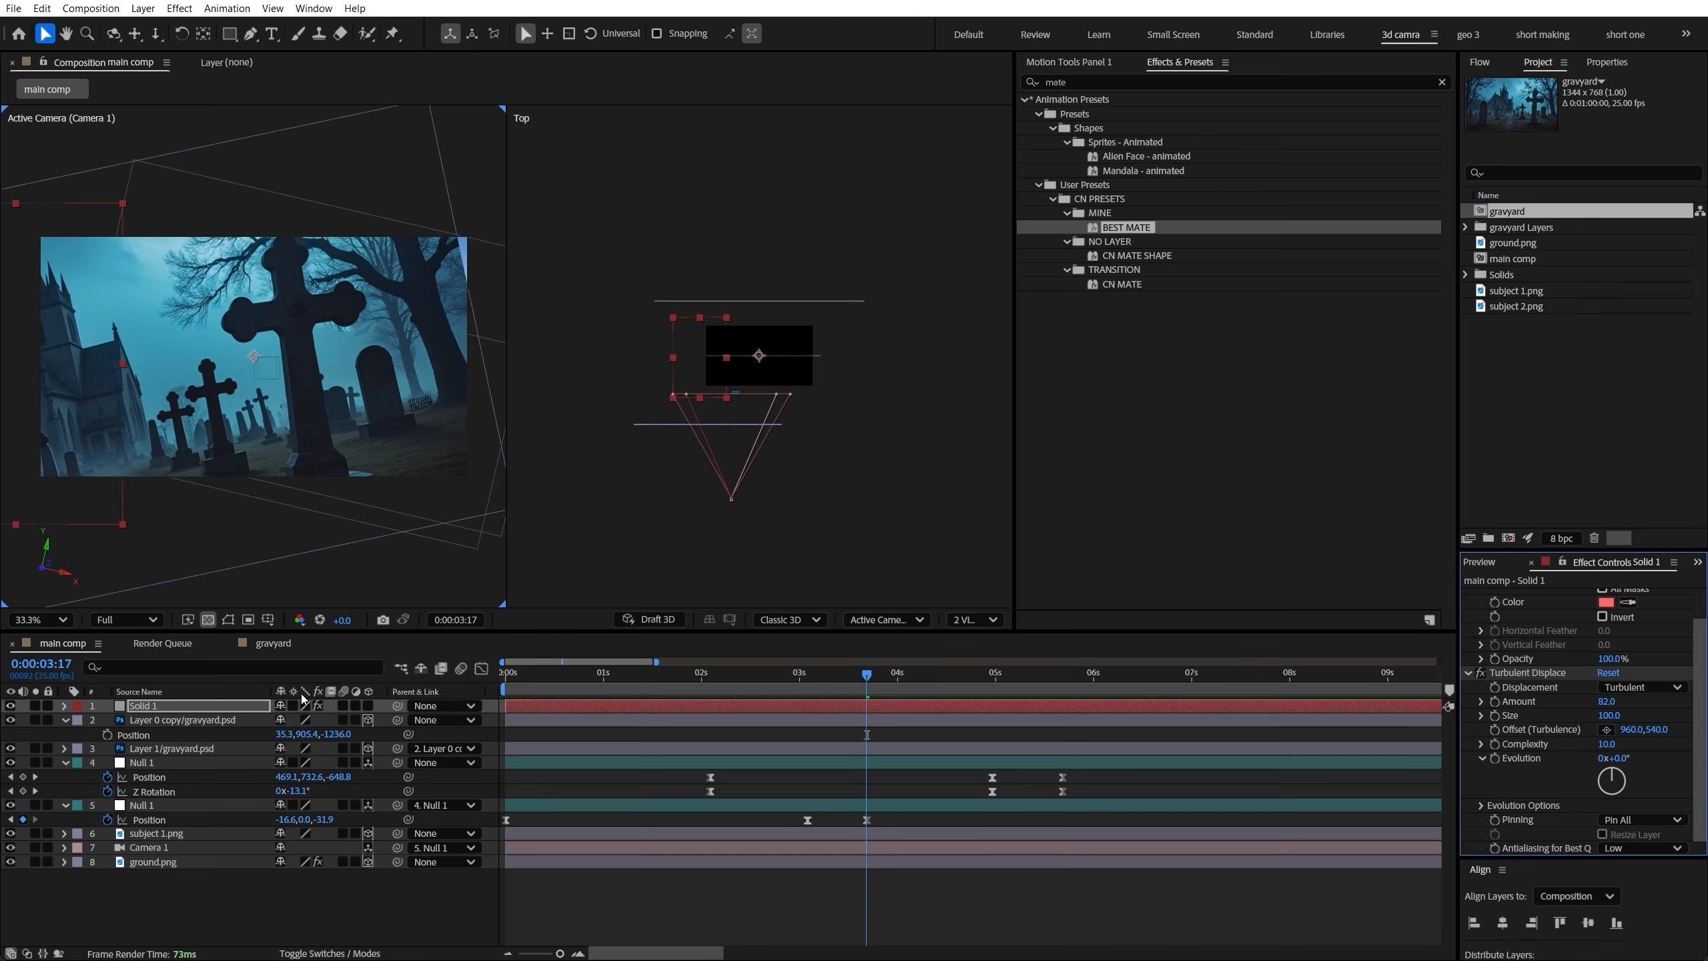
Solo the new solid, reveal its Mask Path keyframes and preview how its wipe fills the frame
drag(864, 685, 740, 685)
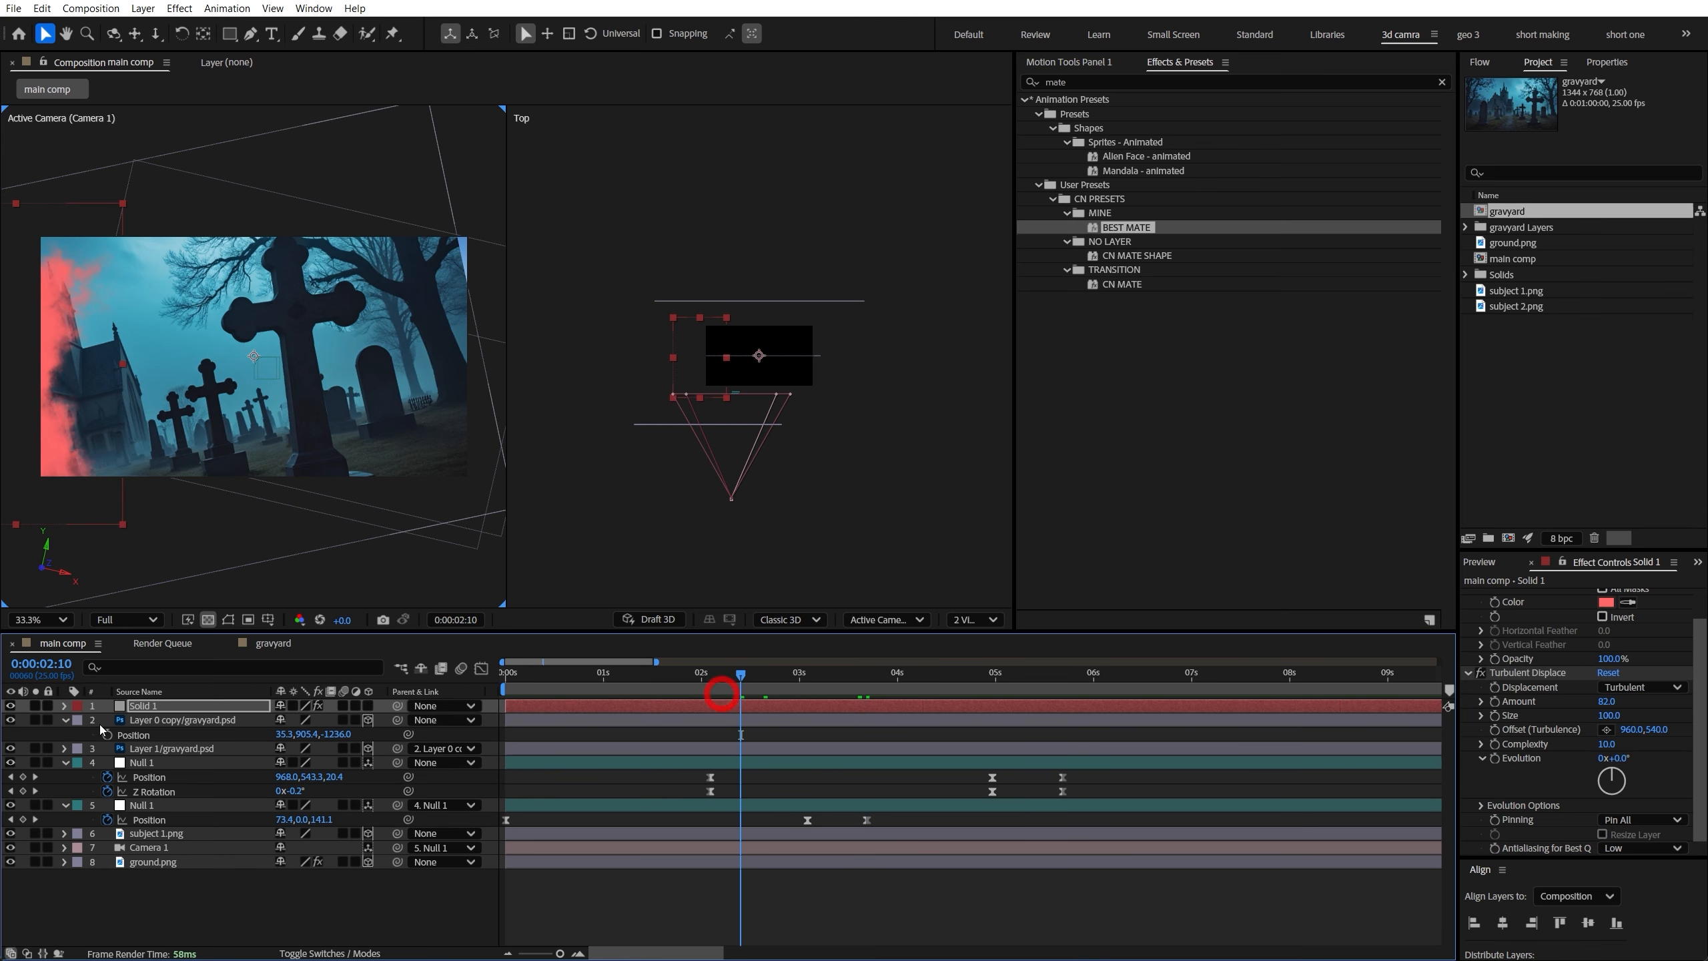
key(space)
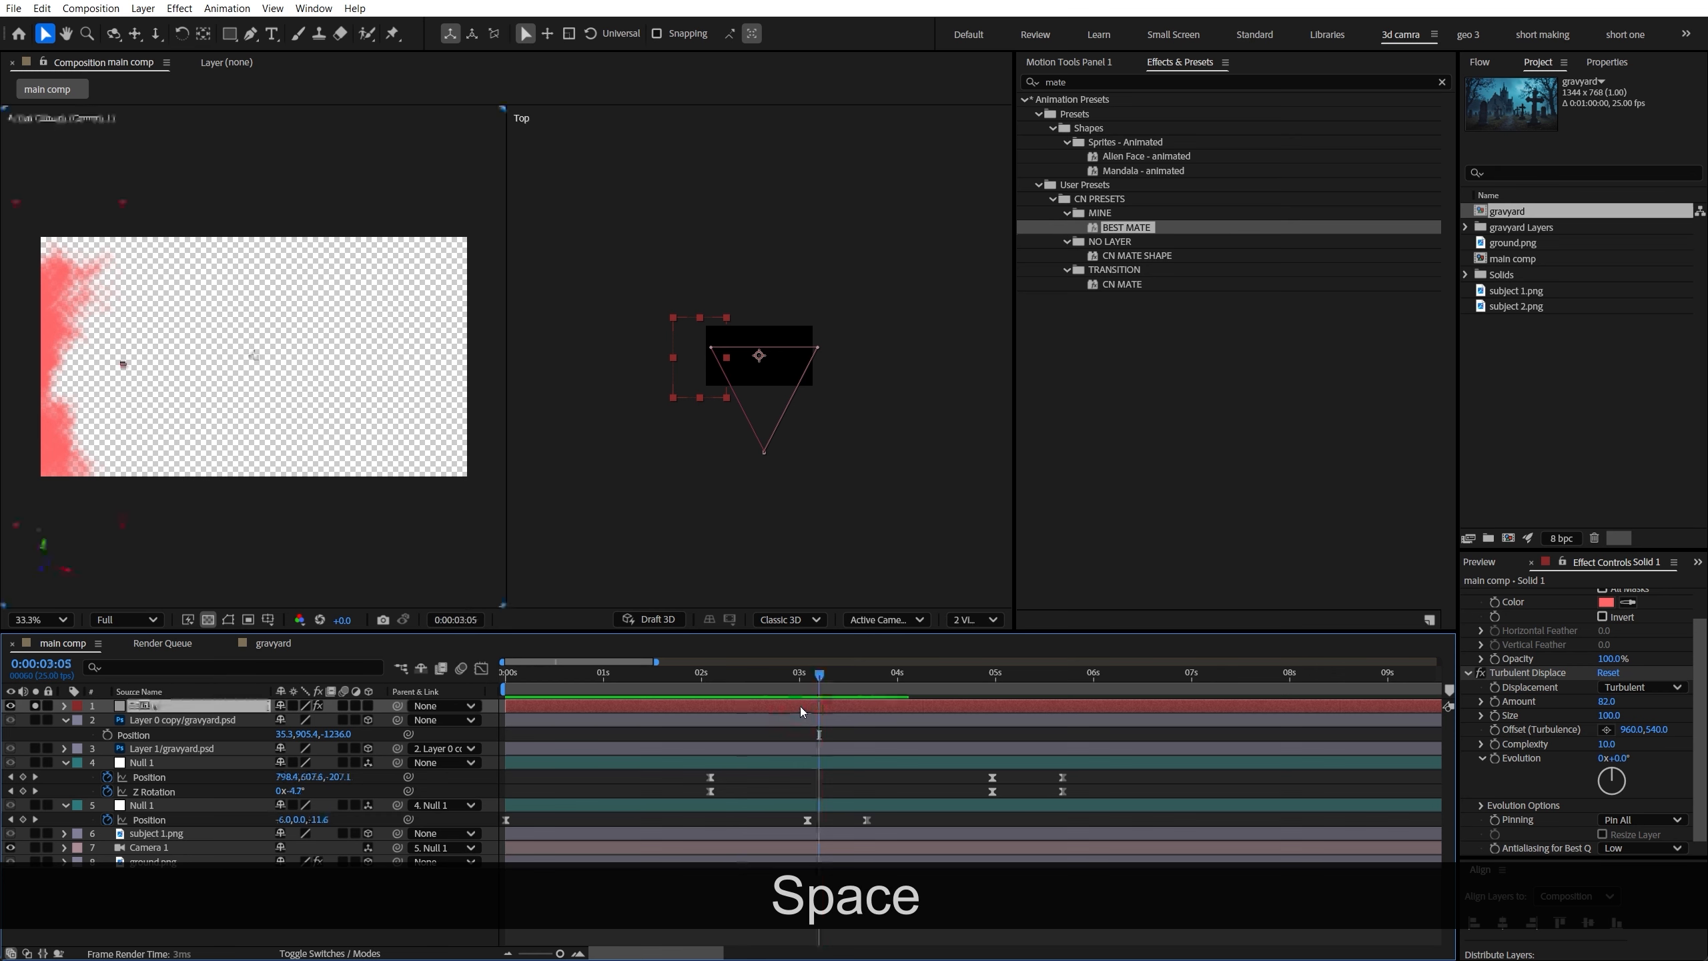
key(u)
key(space)
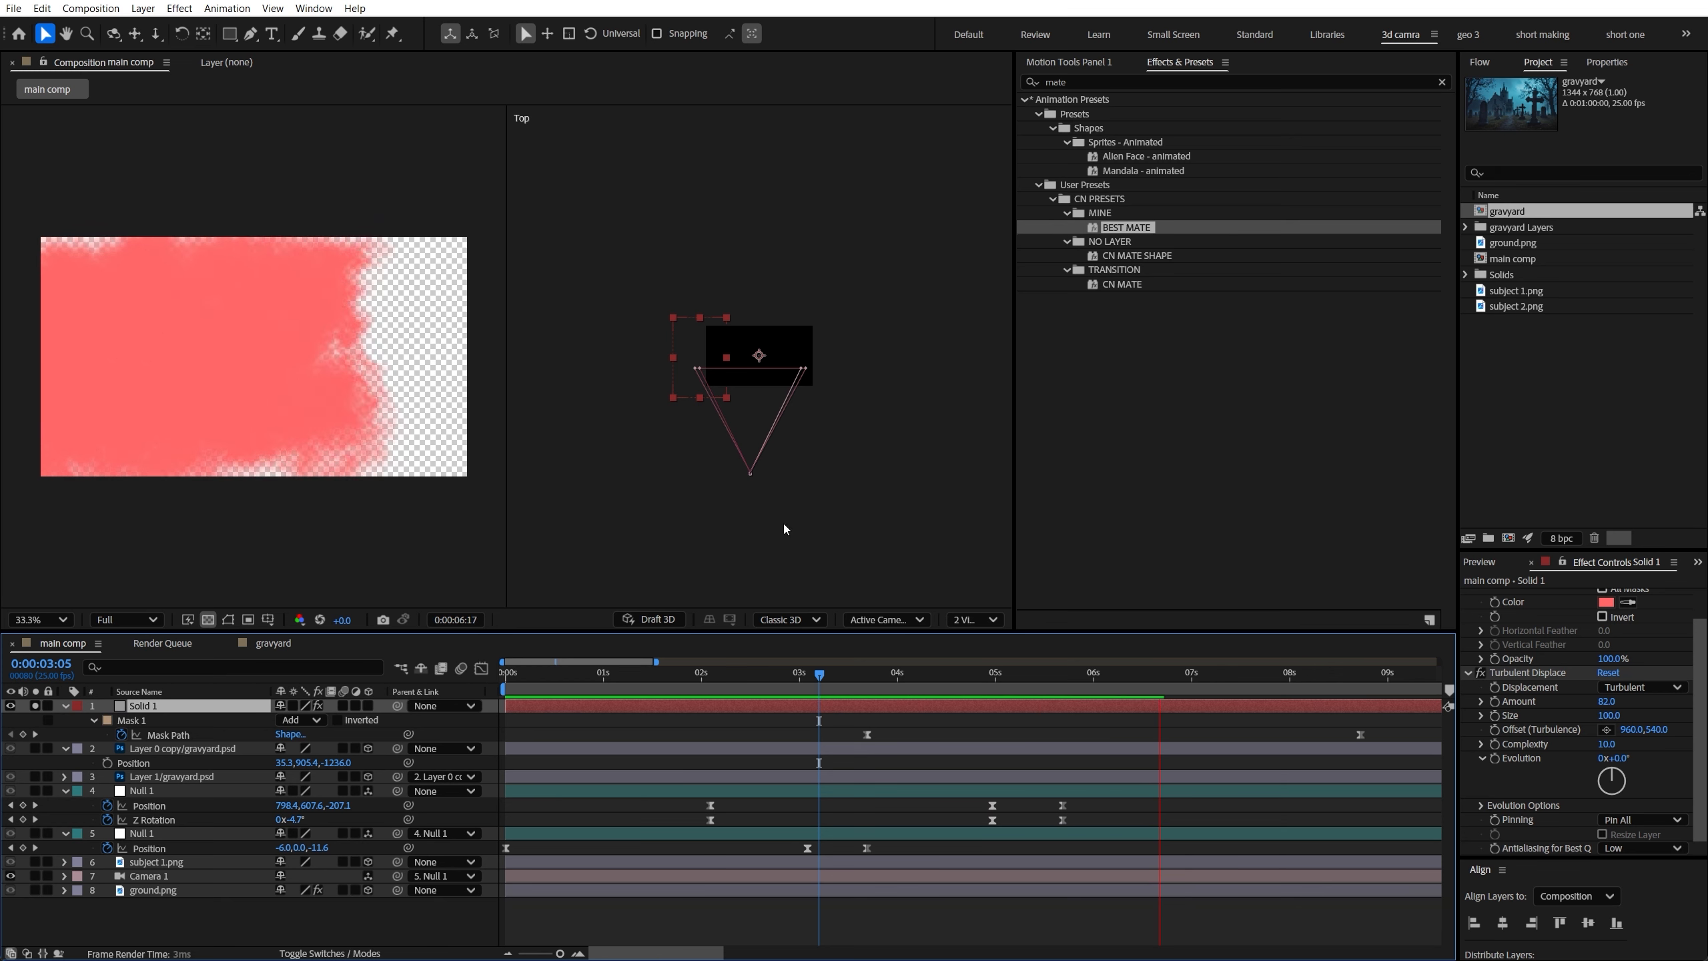
key(space)
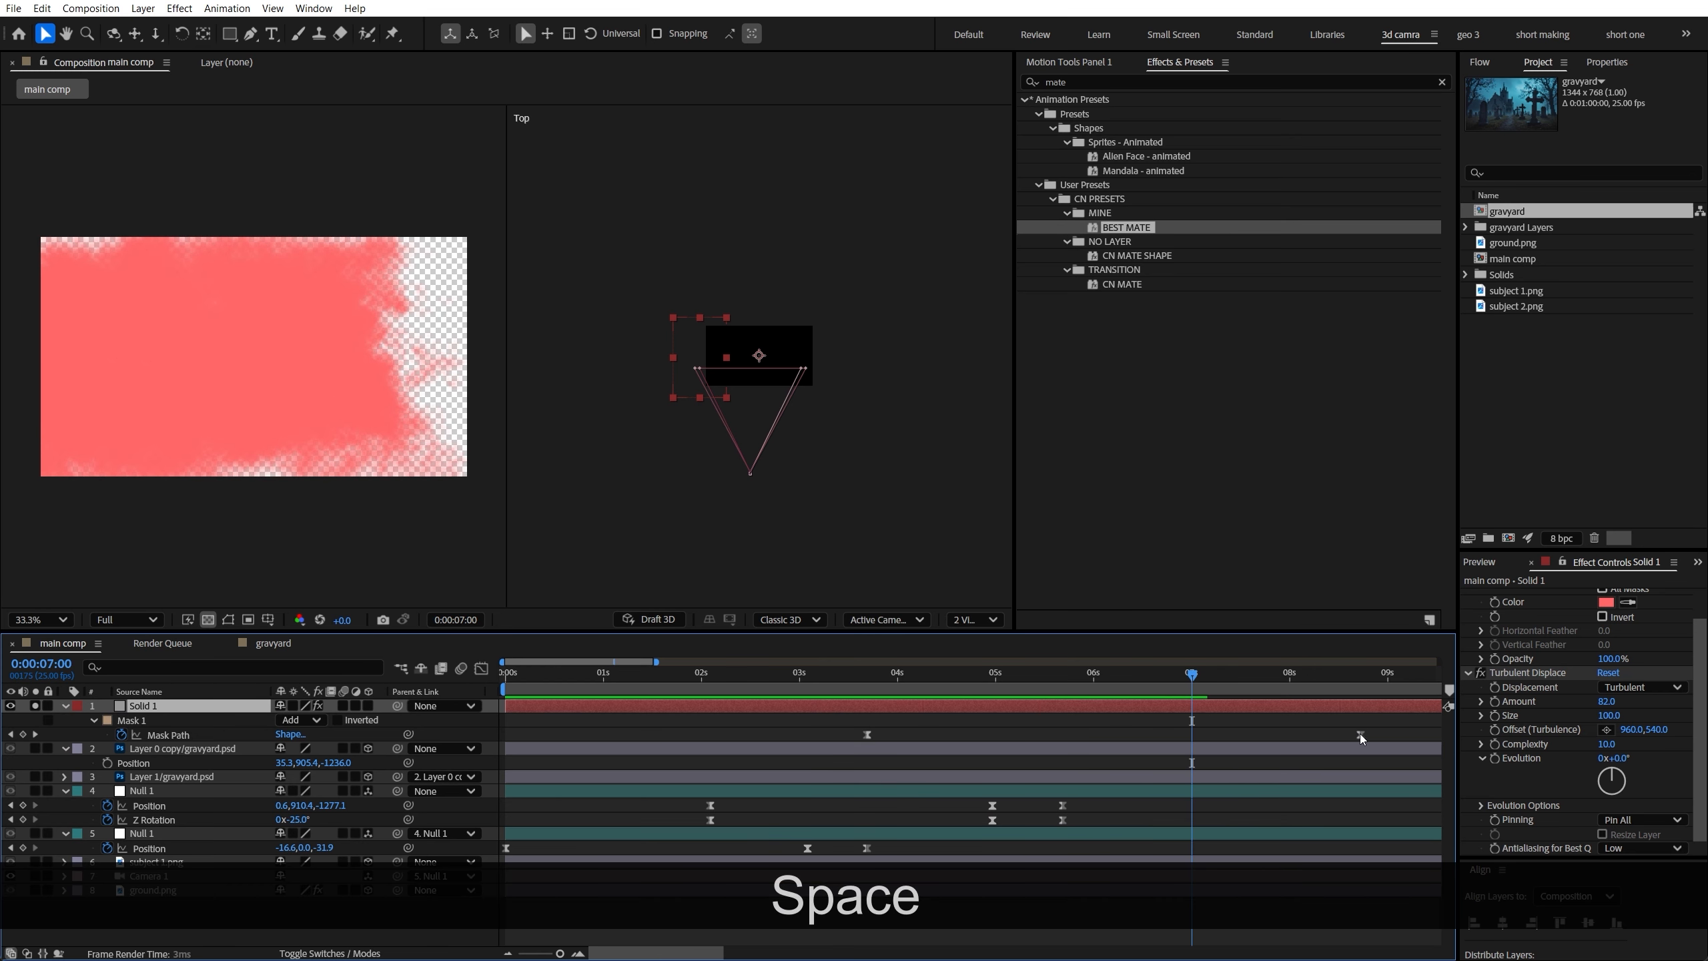
Shorten the wipe by moving the solid's last Mask Path keyframe to 0:00:04:24, and rename the solid mate
drag(1360, 734, 988, 745)
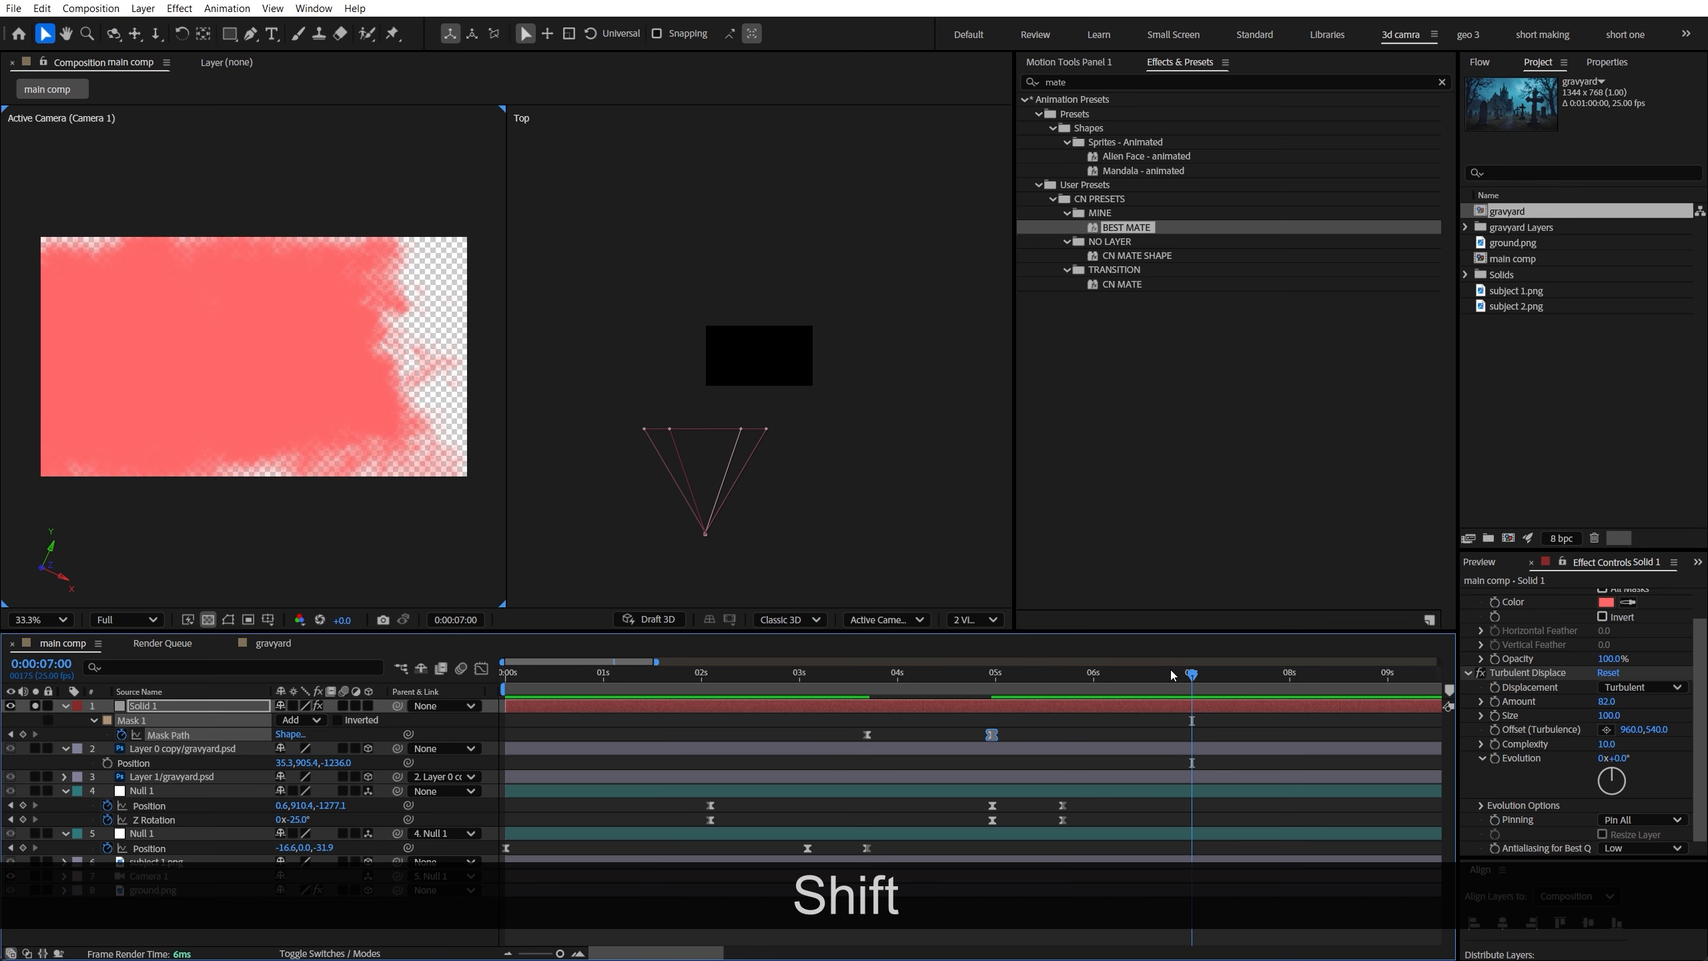
drag(1170, 672, 975, 672)
click(157, 708)
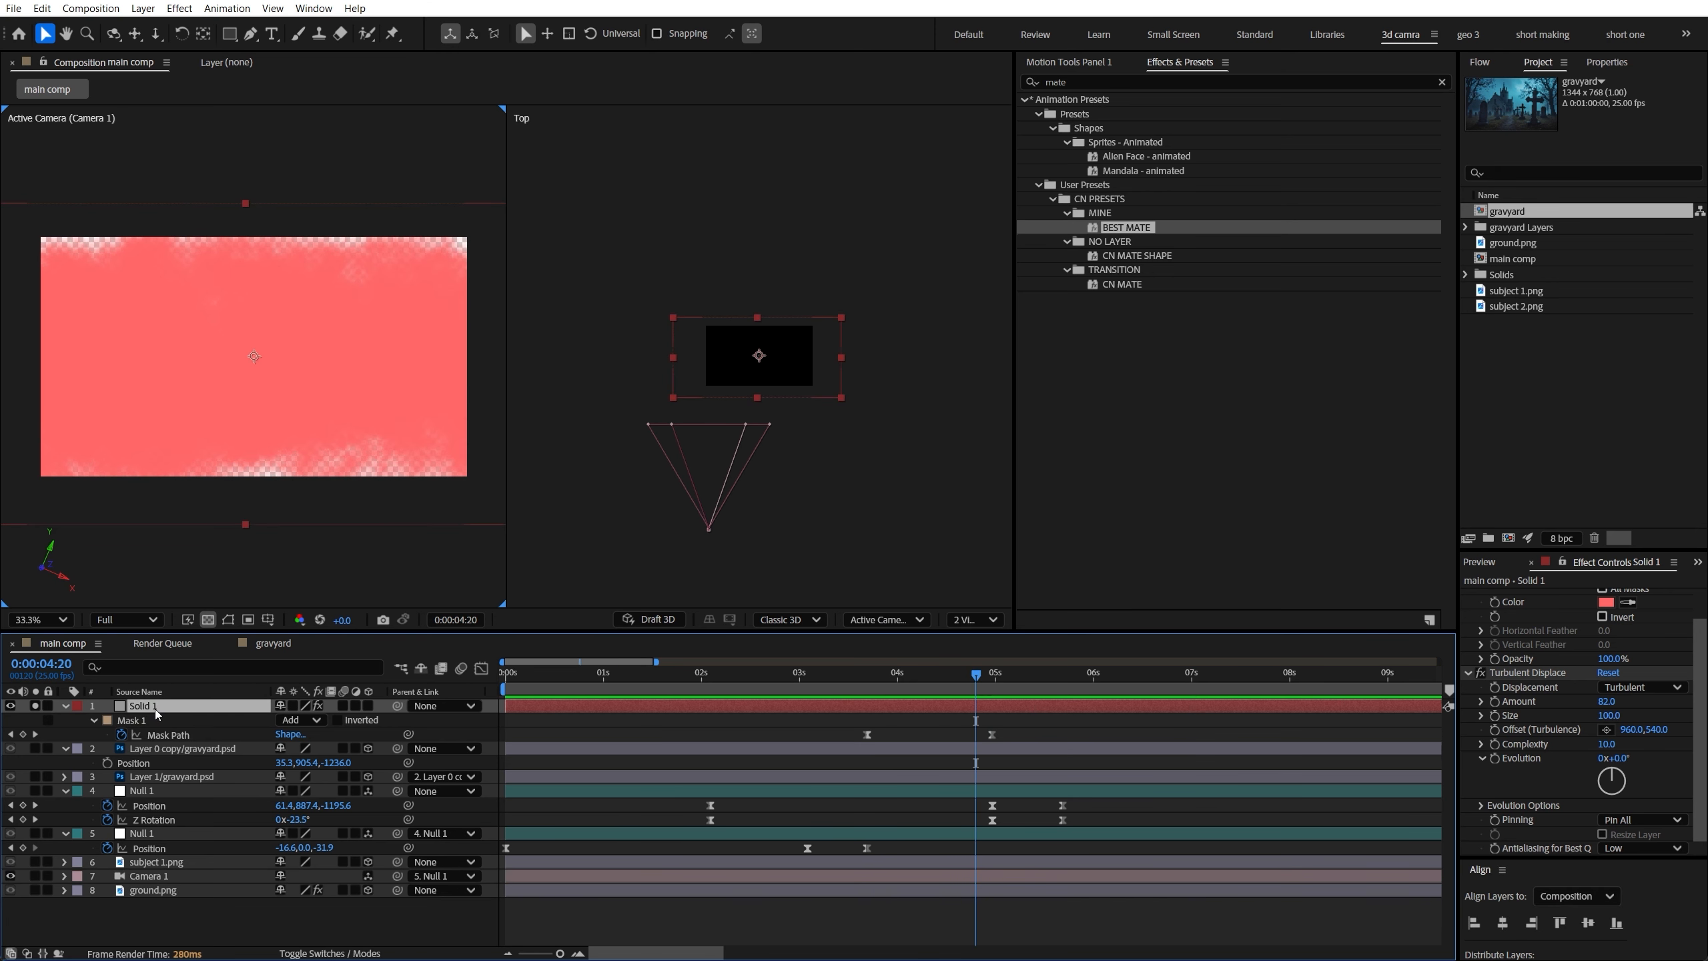
double_click(1088, 228)
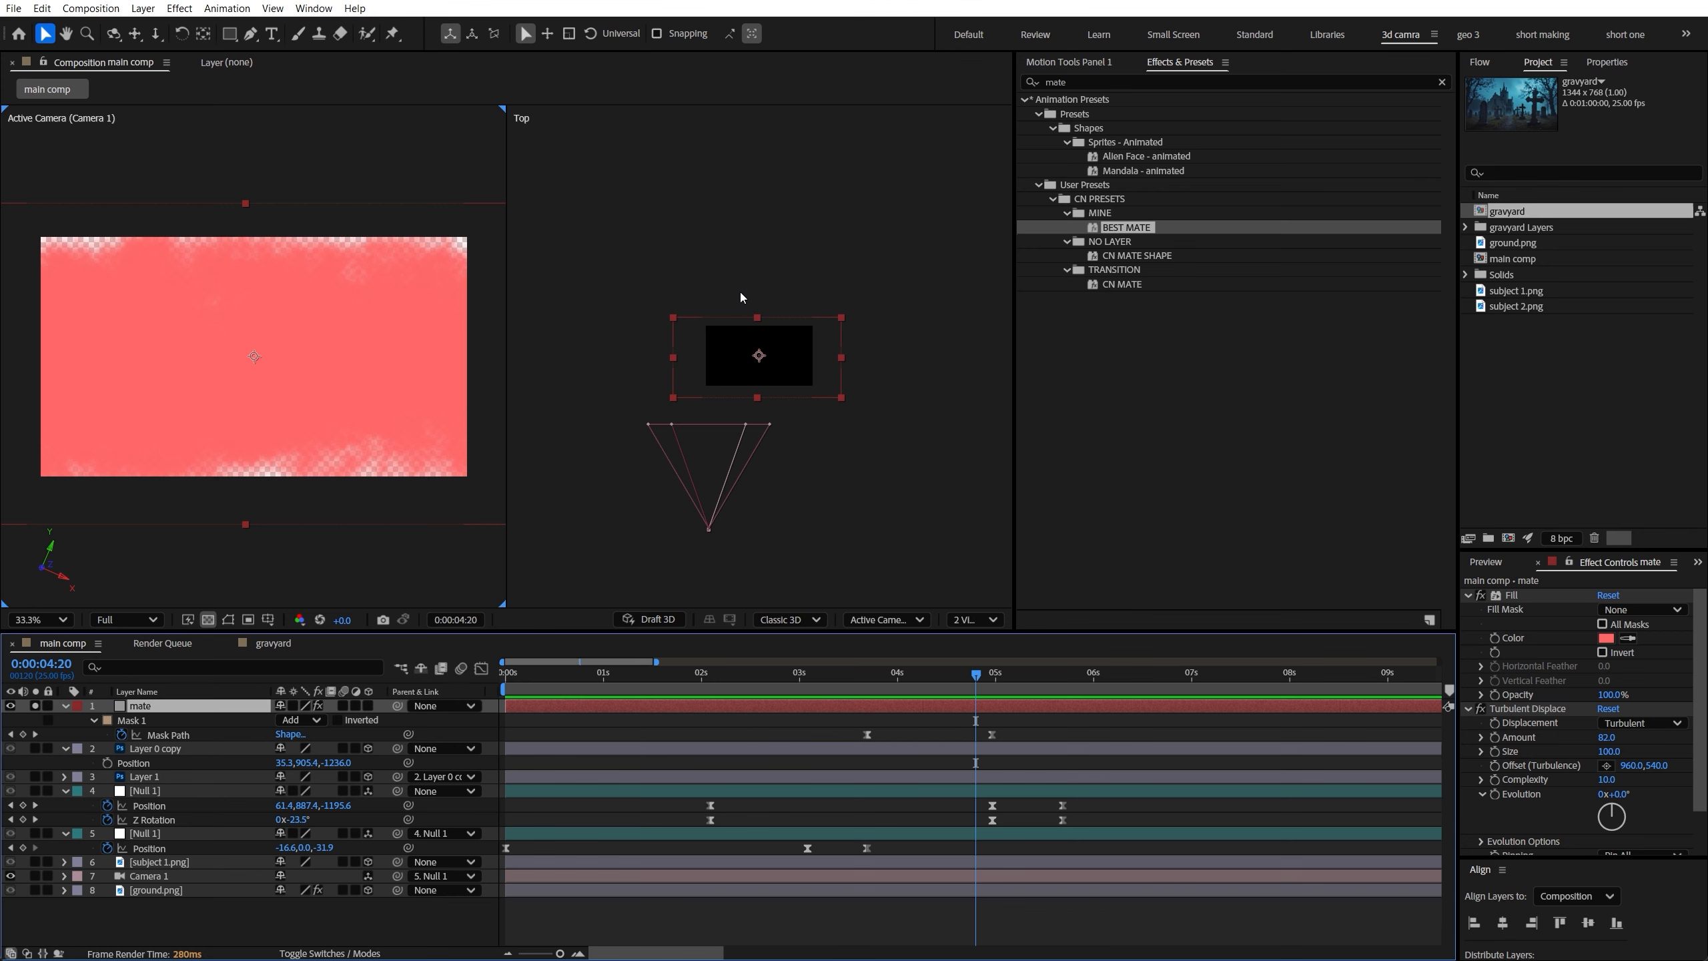
Preview the shortened mate wipe from 0:00:03:17
drag(976, 706, 868, 706)
key(shift+space)
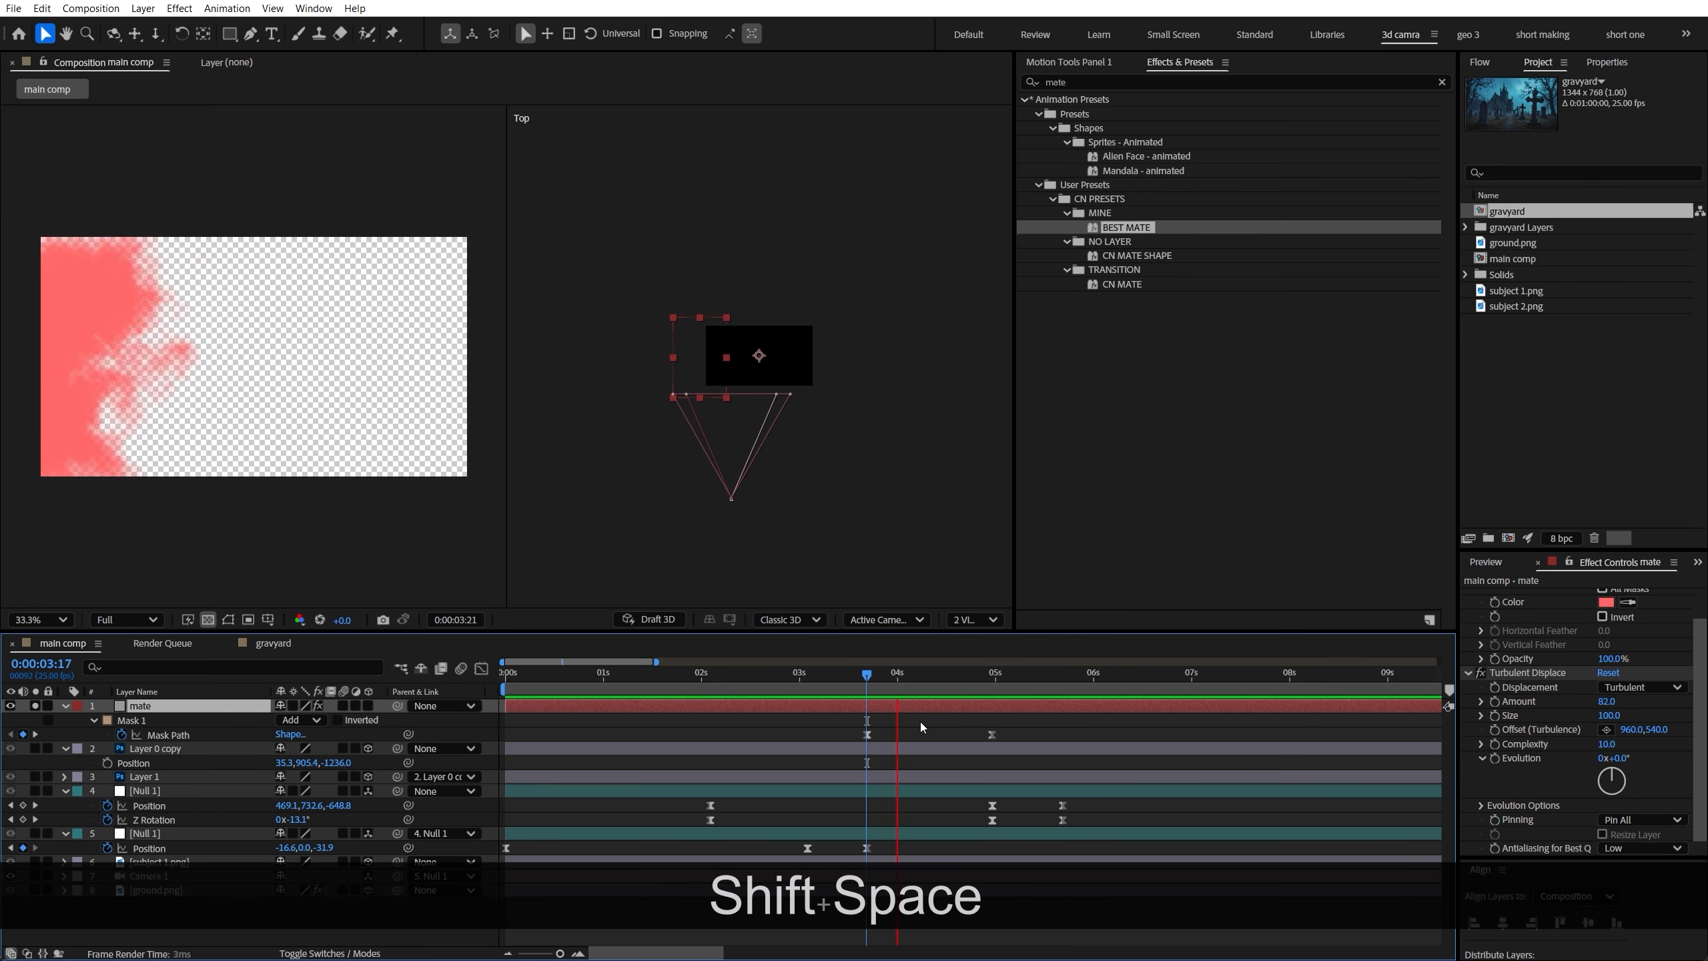
key(space)
Enlarge the mate solid's scale until it covers the whole frame at the end of the wipe
key(s)
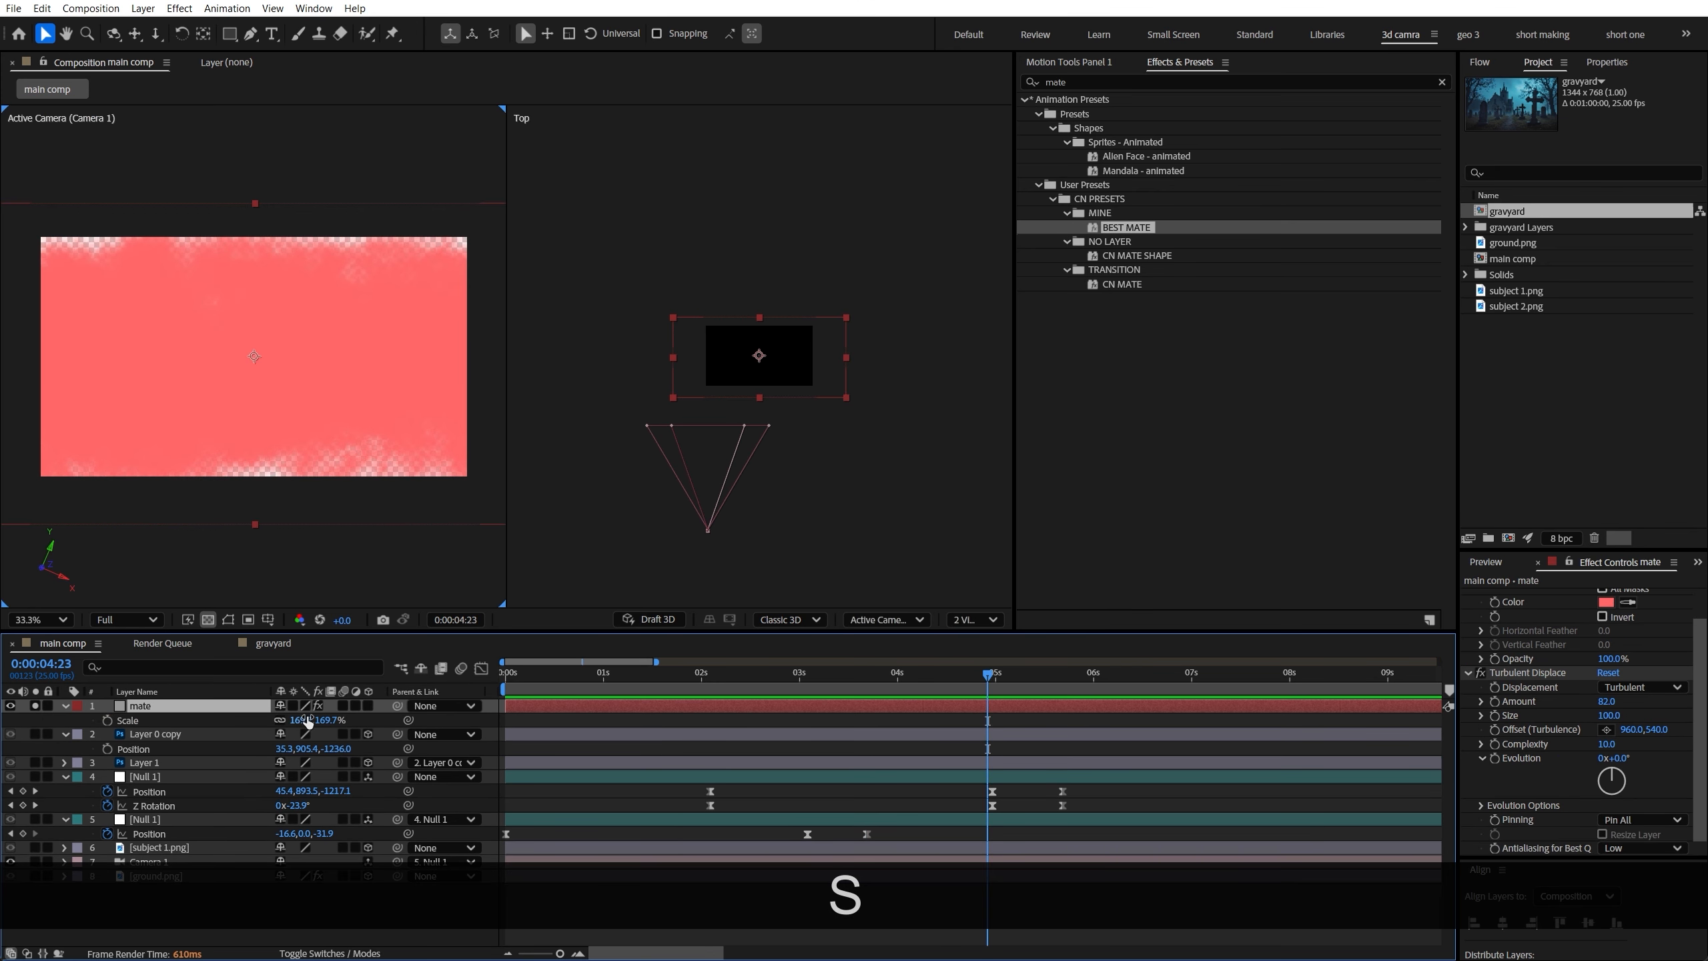
key(k)
key(m)
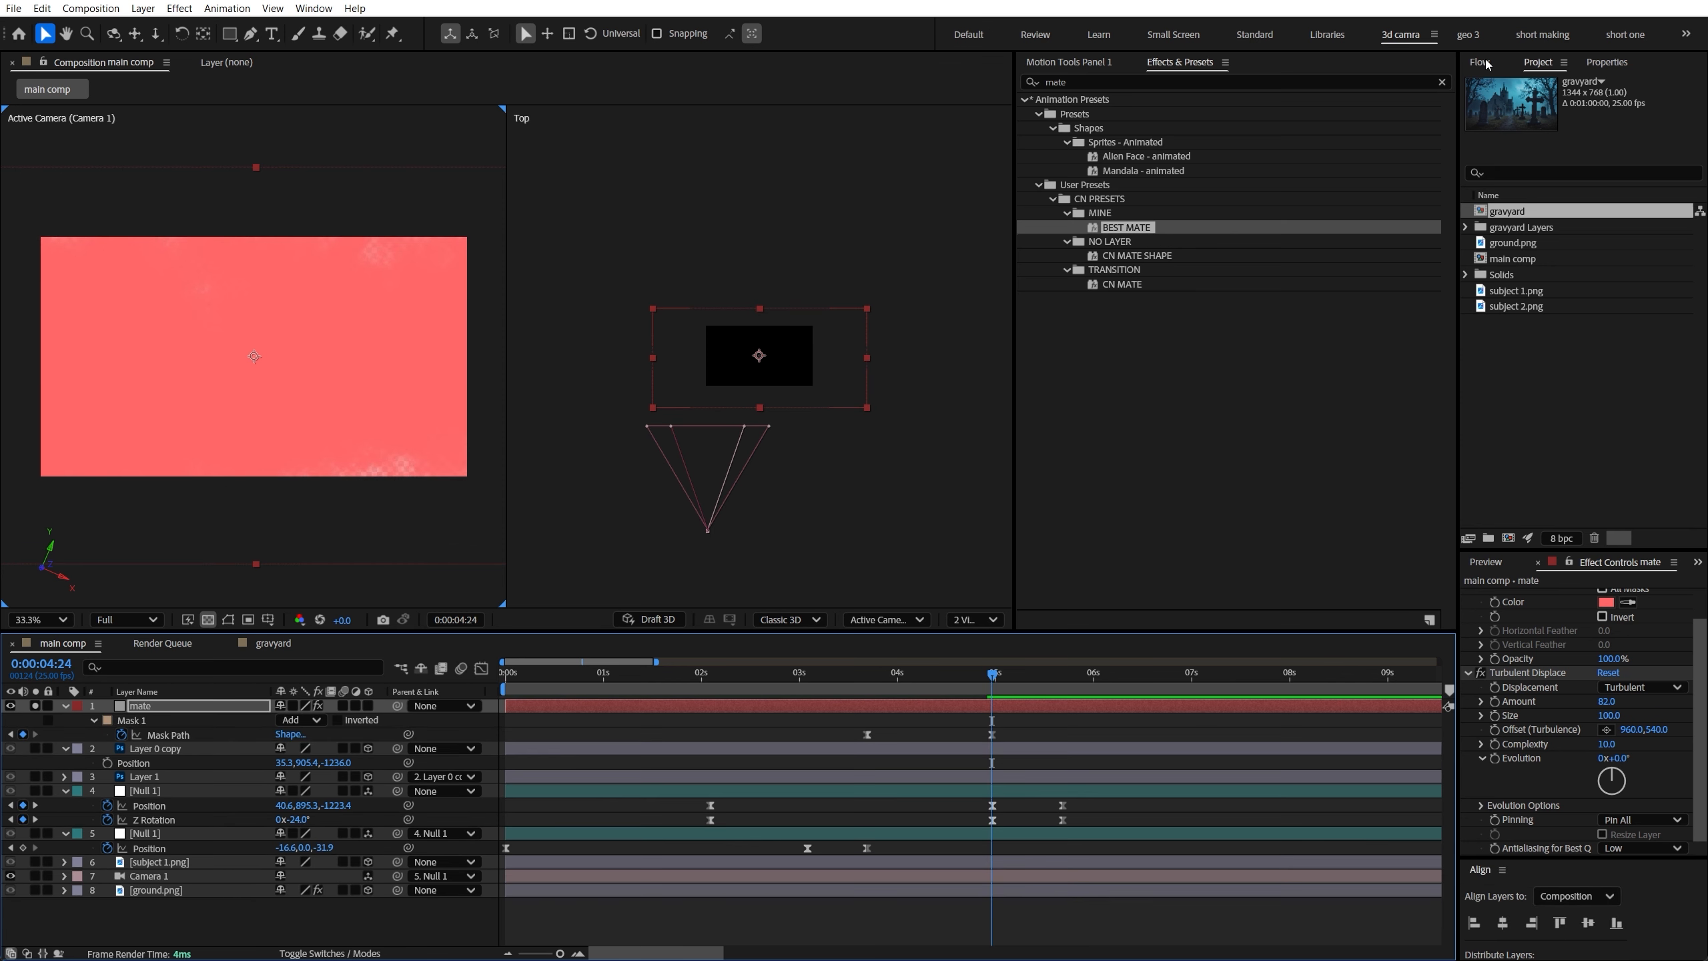
click(1607, 62)
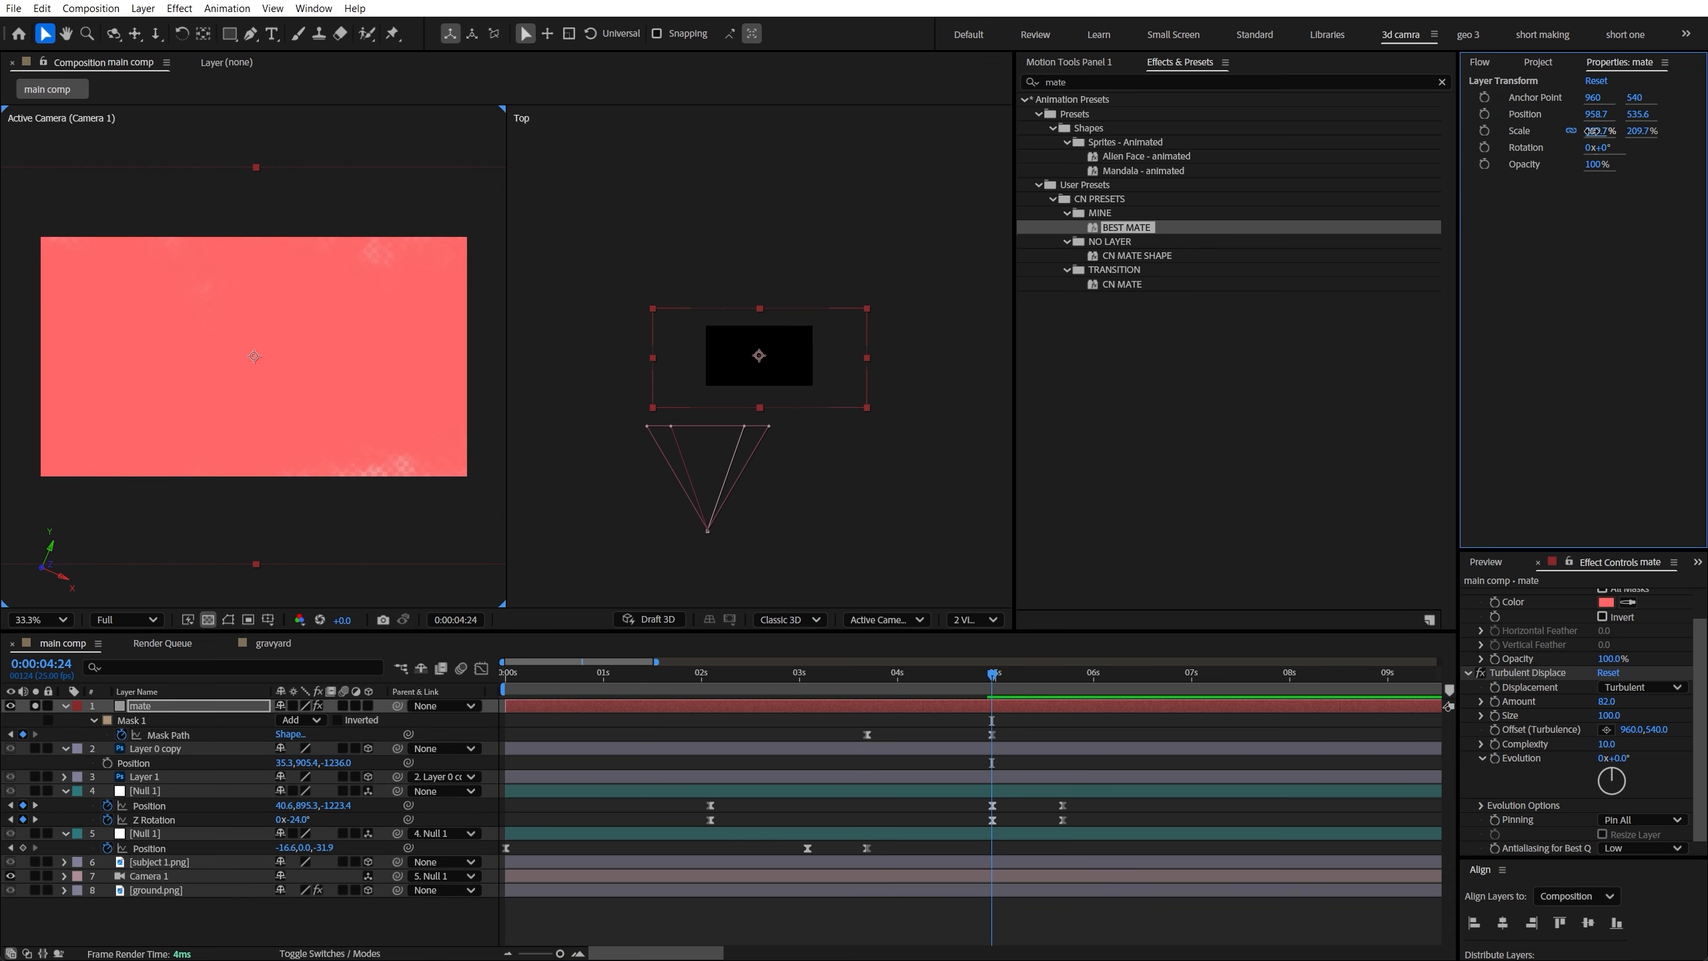
drag(1593, 131, 1606, 131)
key(space)
Show the layers' source names and track matte options, and set the mate solid as the track matte of Layer 1/gravyard.psd
click(148, 777)
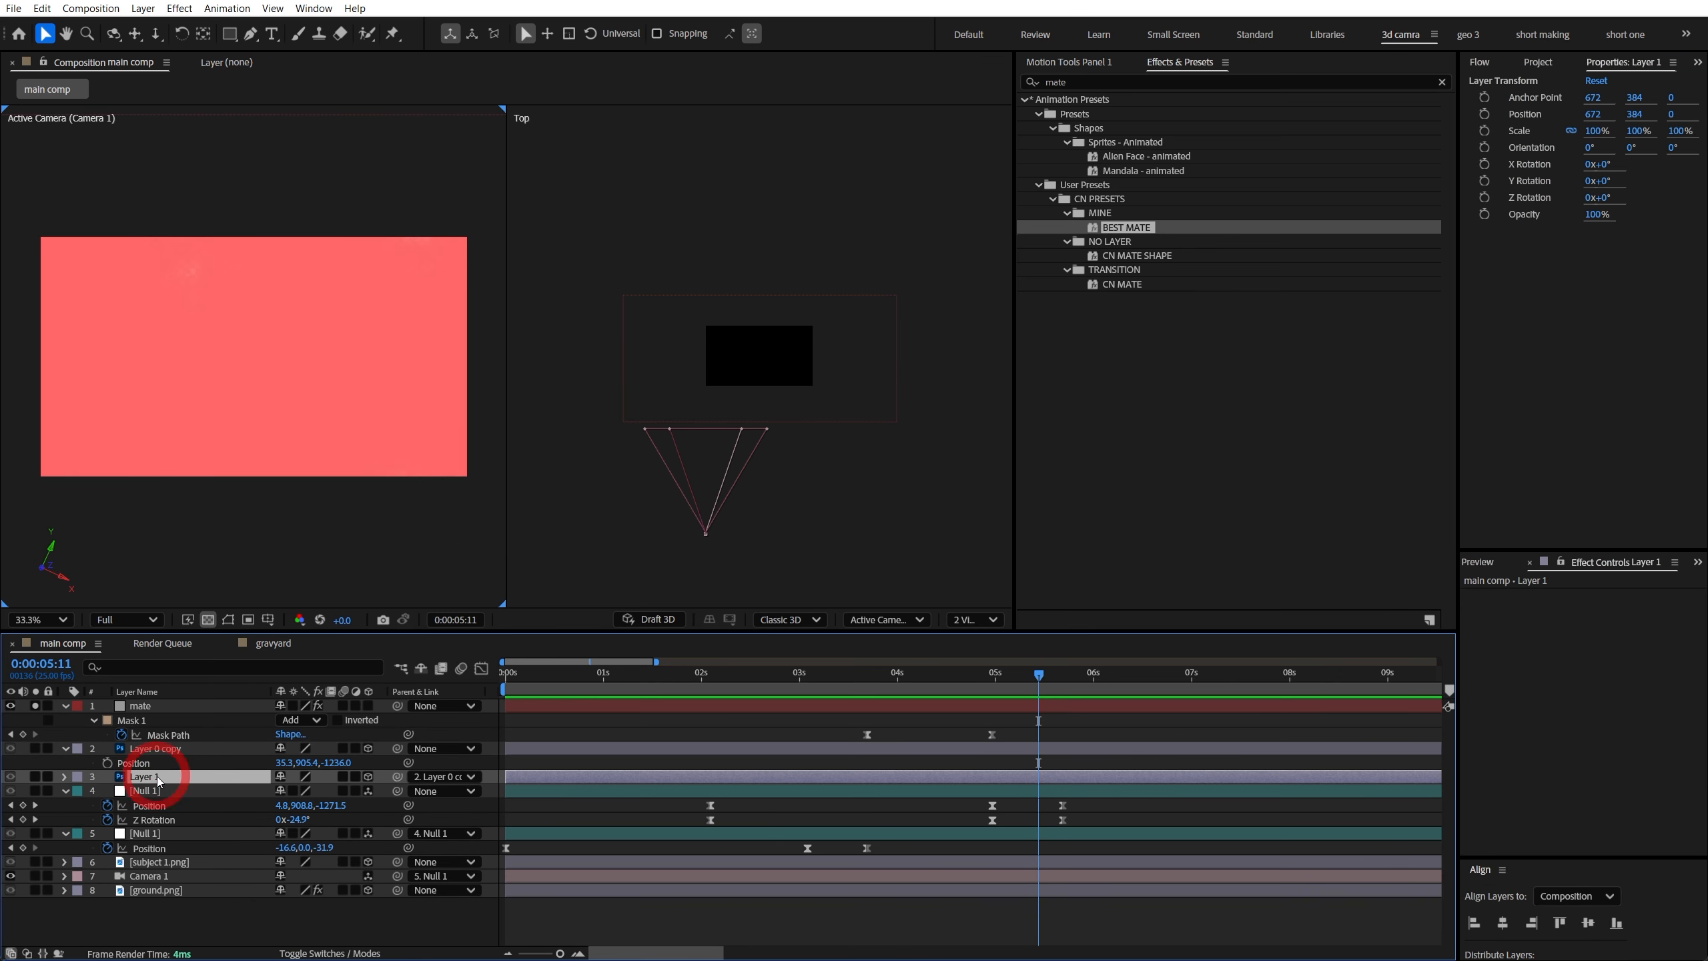
click(140, 693)
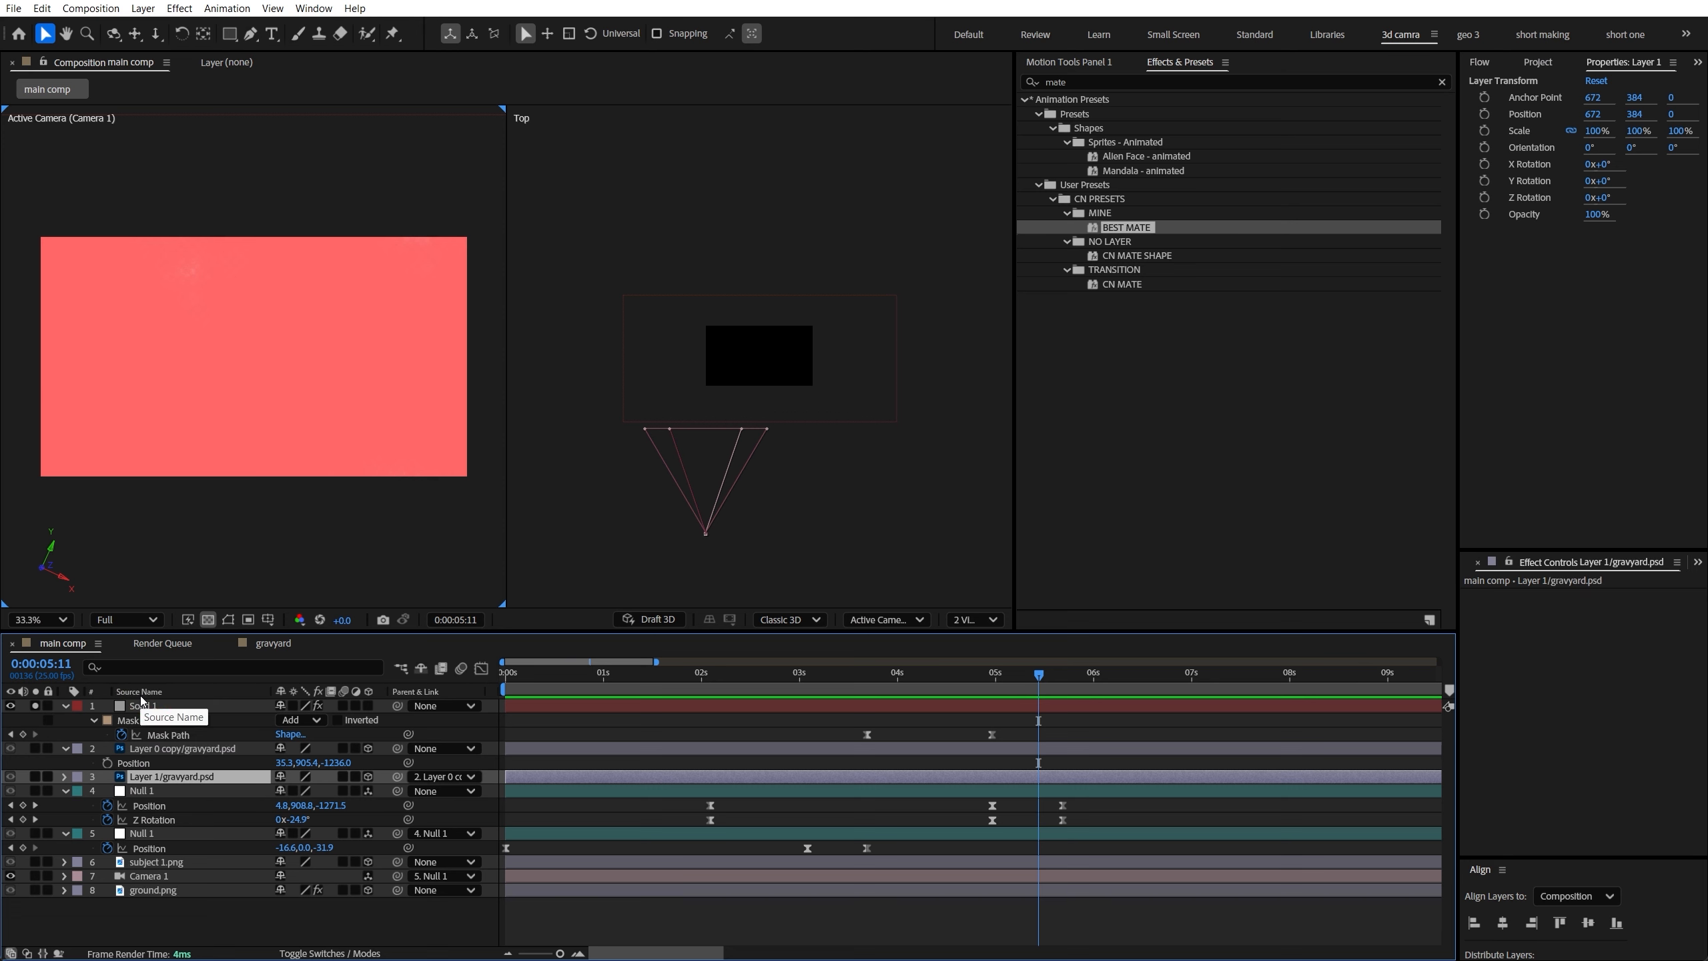
key(F4)
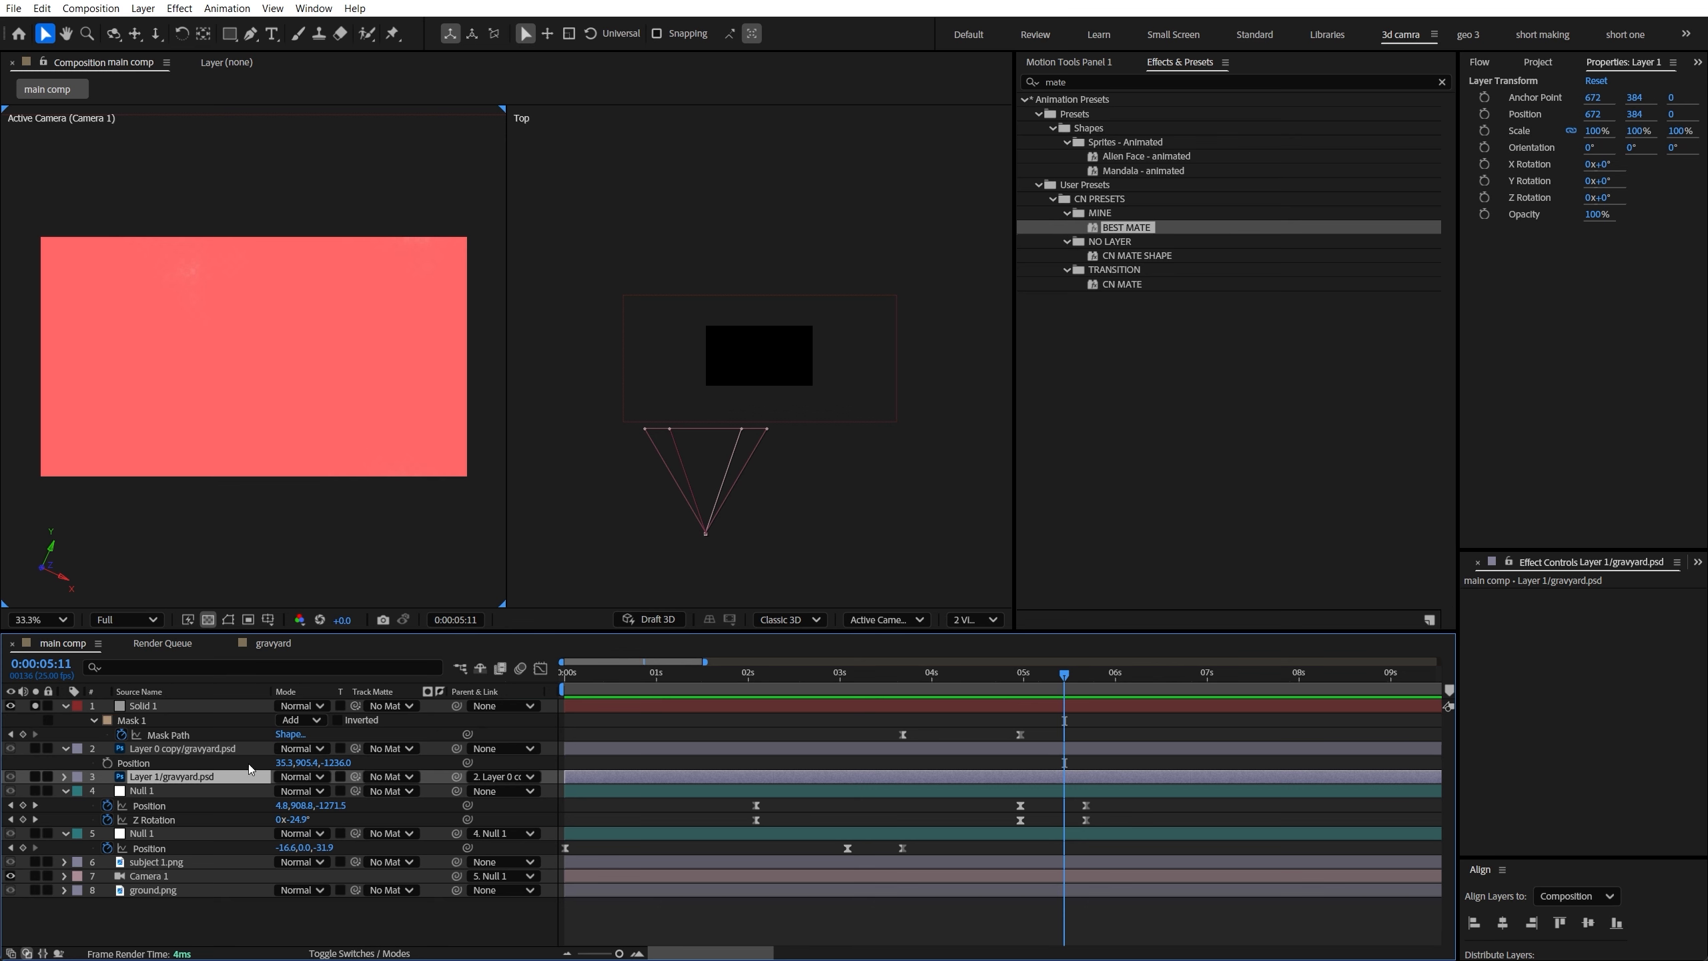
drag(355, 777, 141, 705)
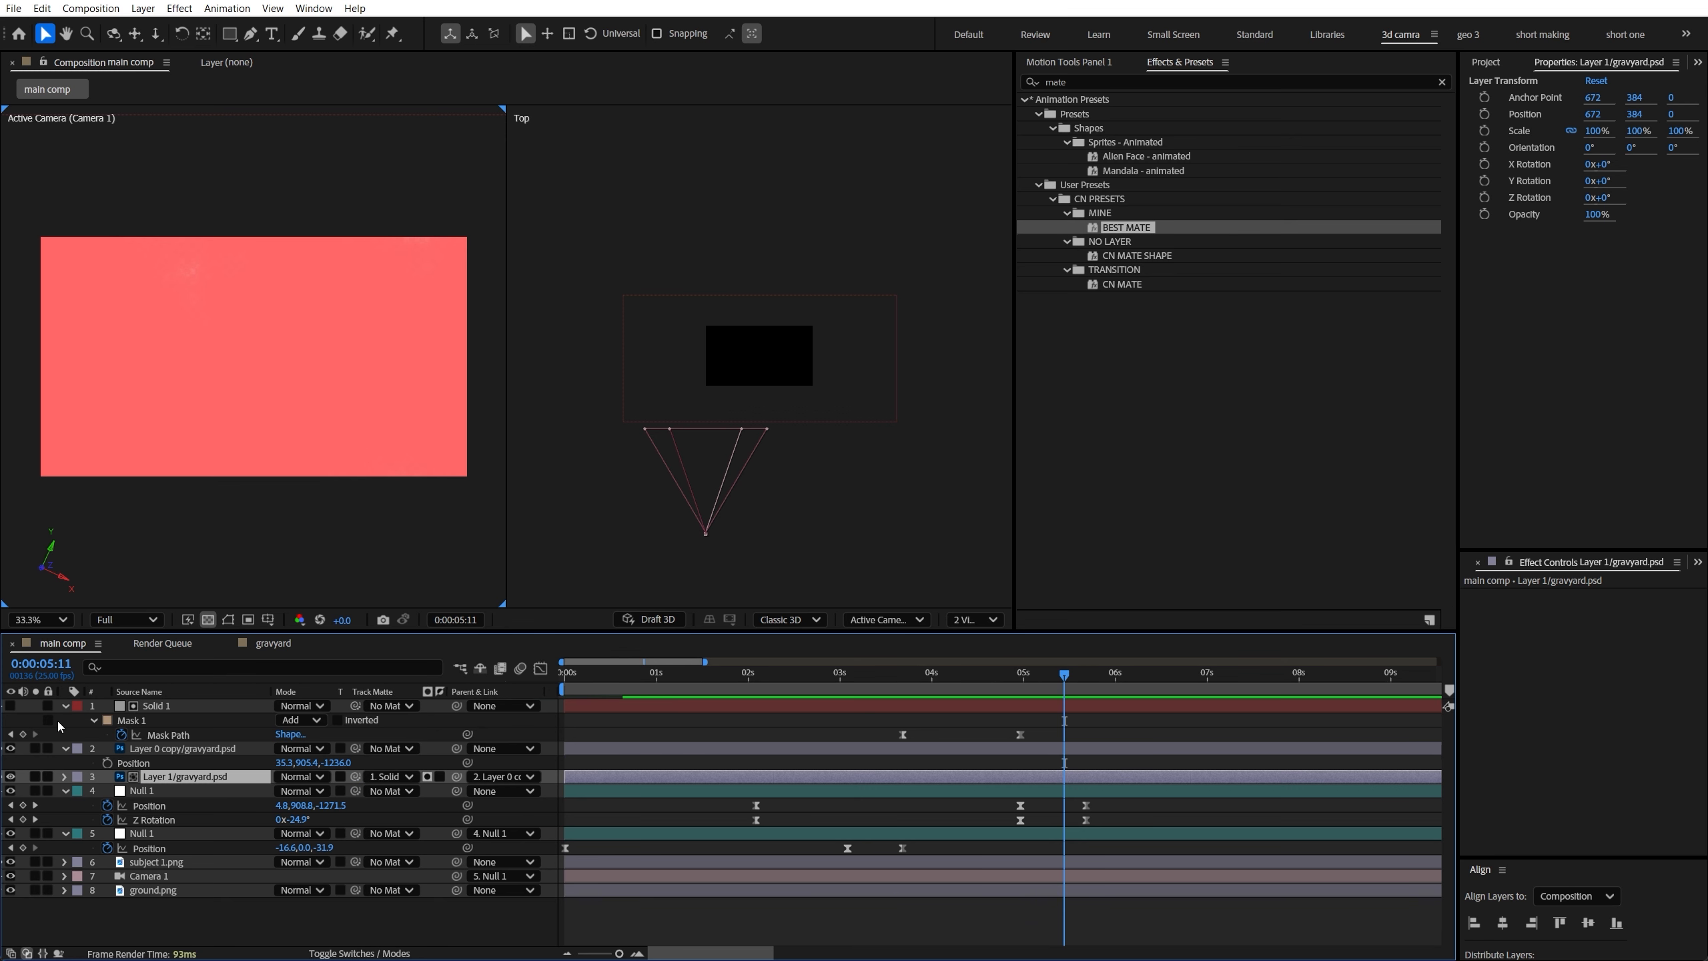
Play the main comp from the start and replay the graveyard wipe from 0:00:03:12 to check the transition
click(1113, 717)
drag(1074, 687, 512, 739)
key(space)
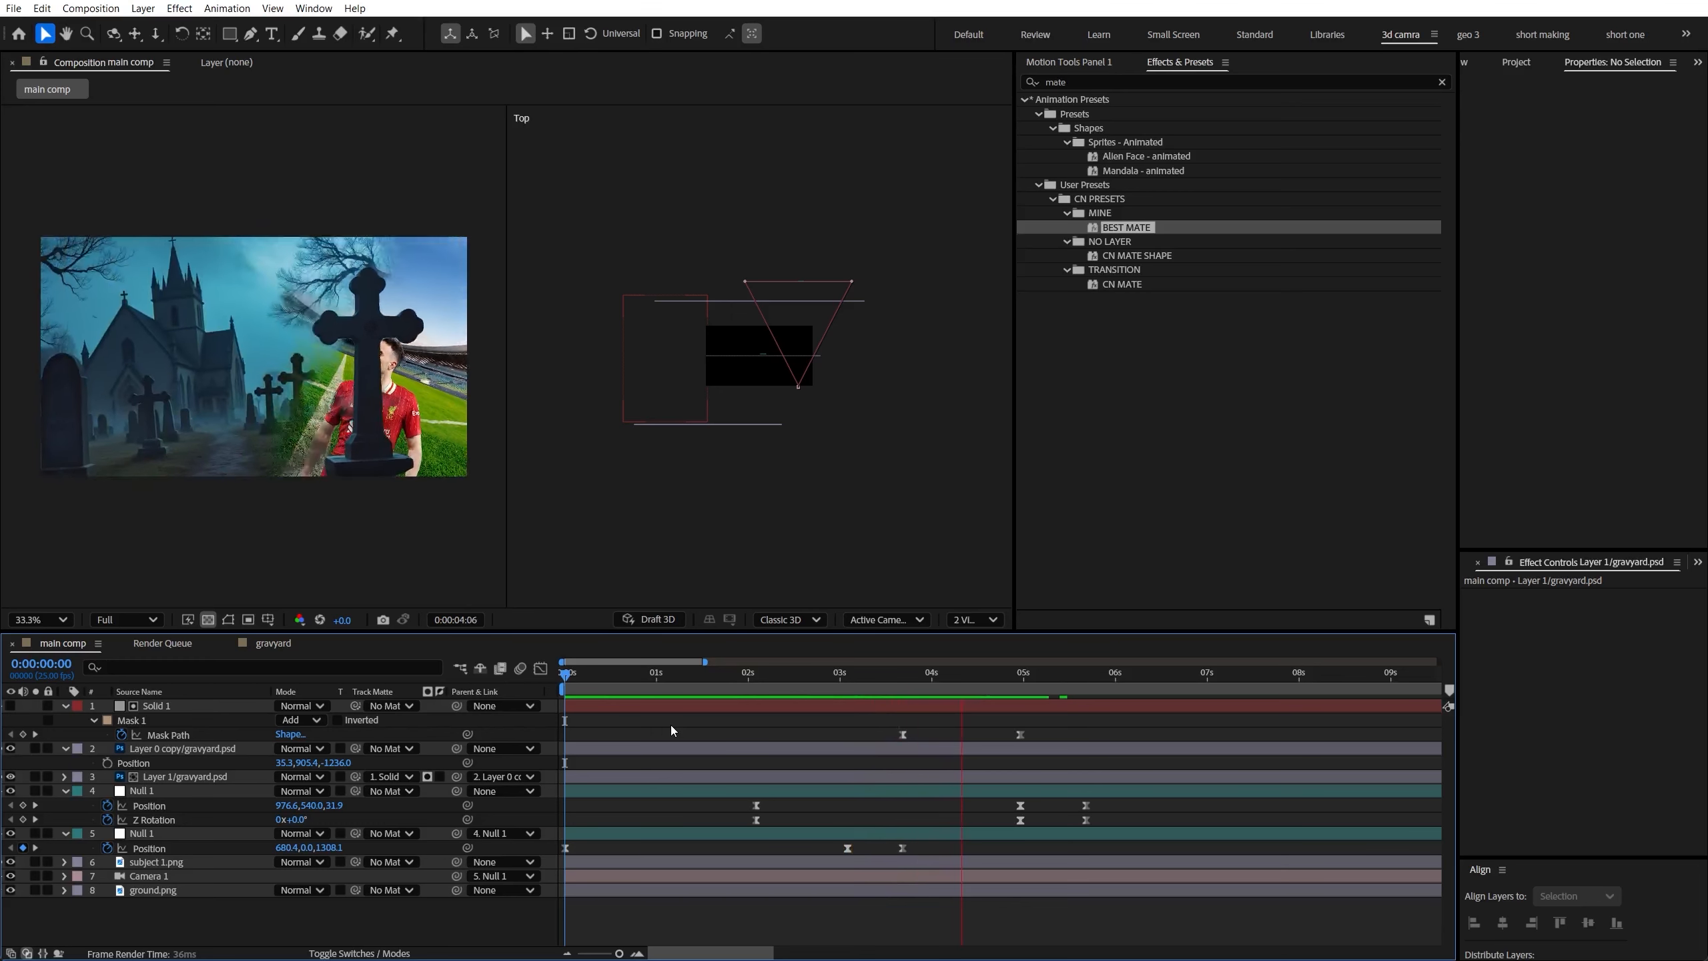
key(space)
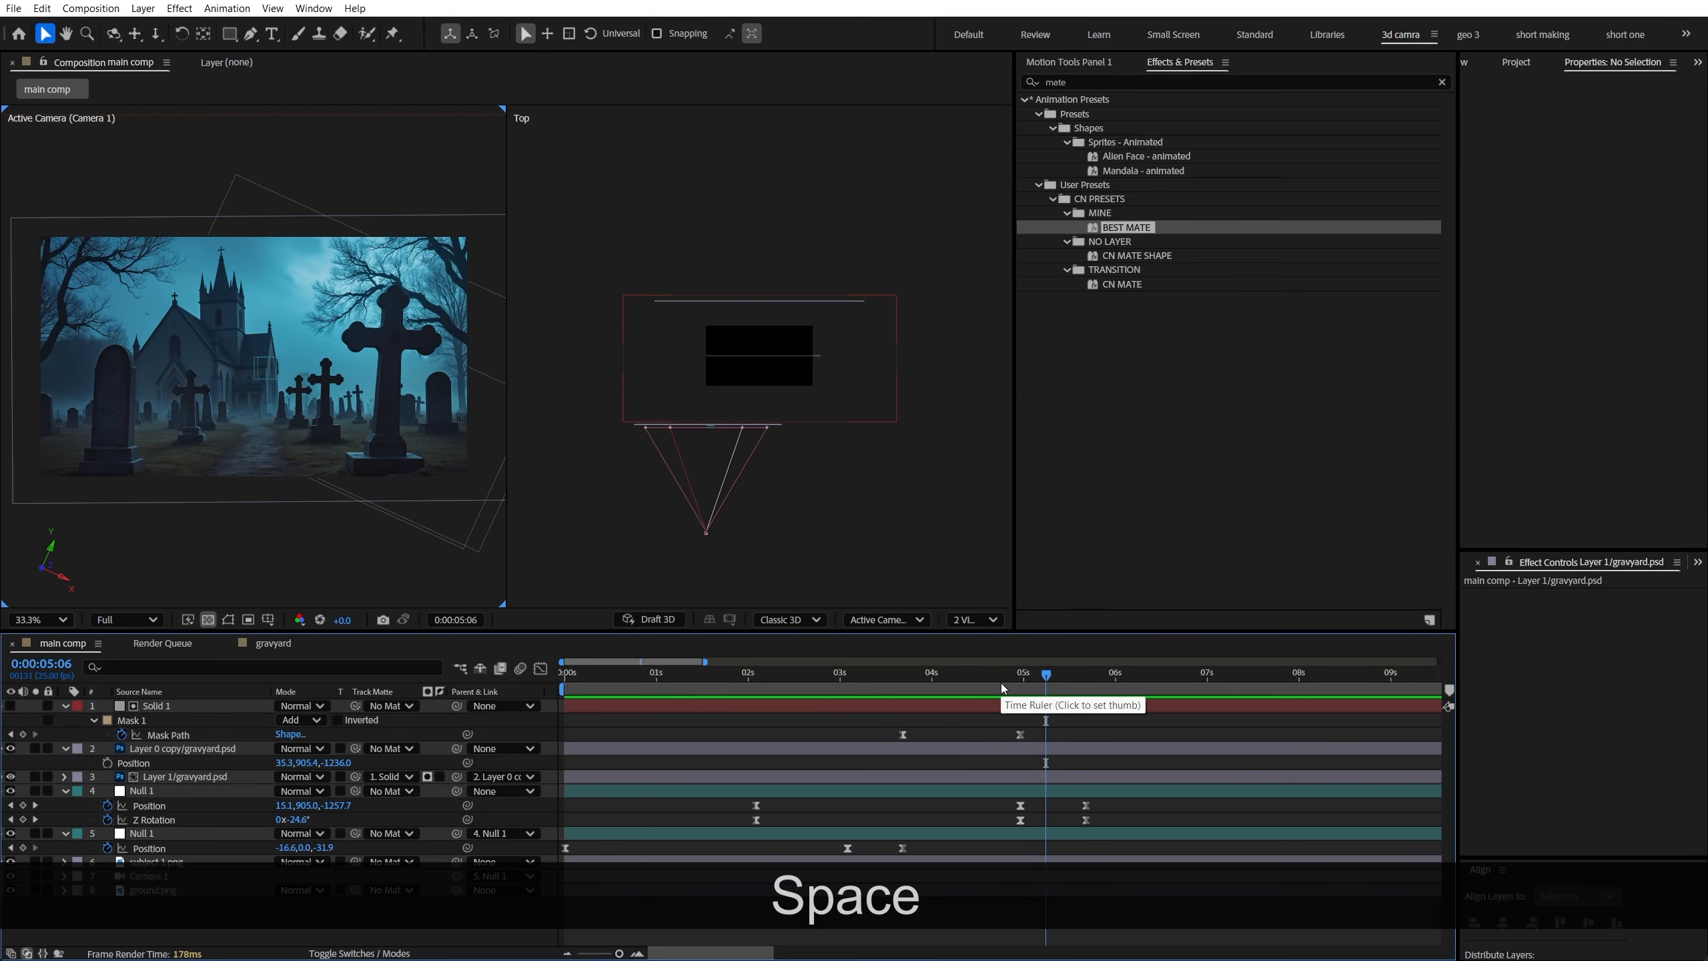
drag(927, 675, 898, 732)
key(space)
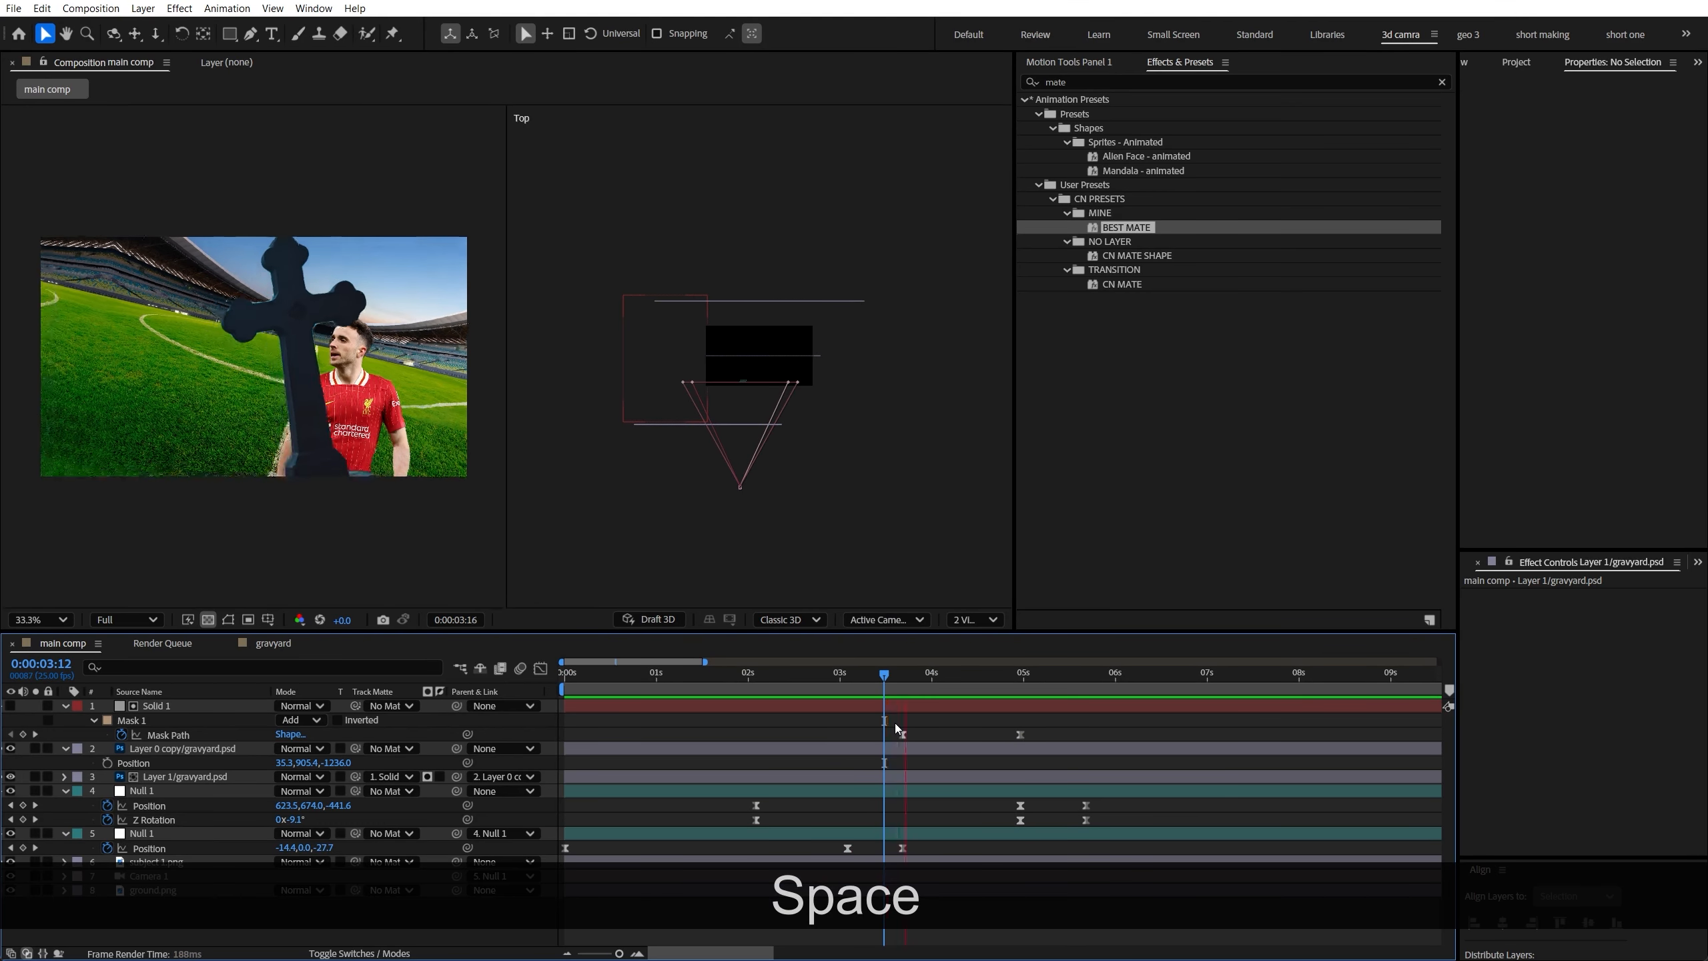
key(space)
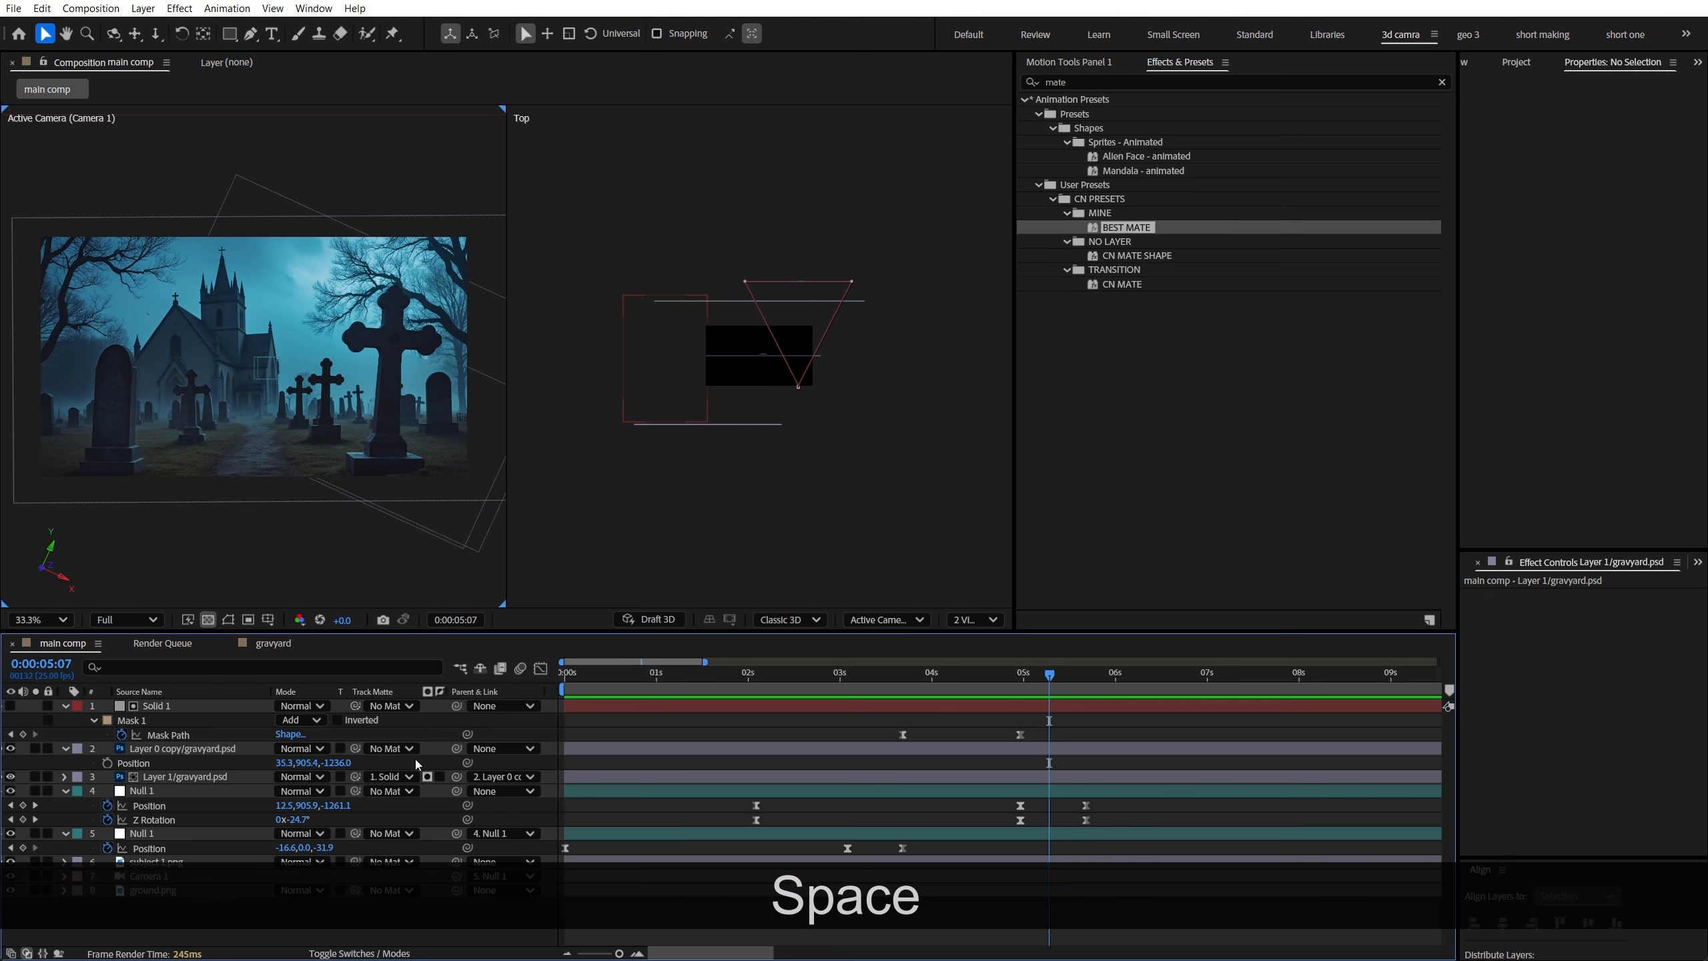
Collapse the keyframed properties of both null layers in the main comp
click(62, 796)
click(64, 814)
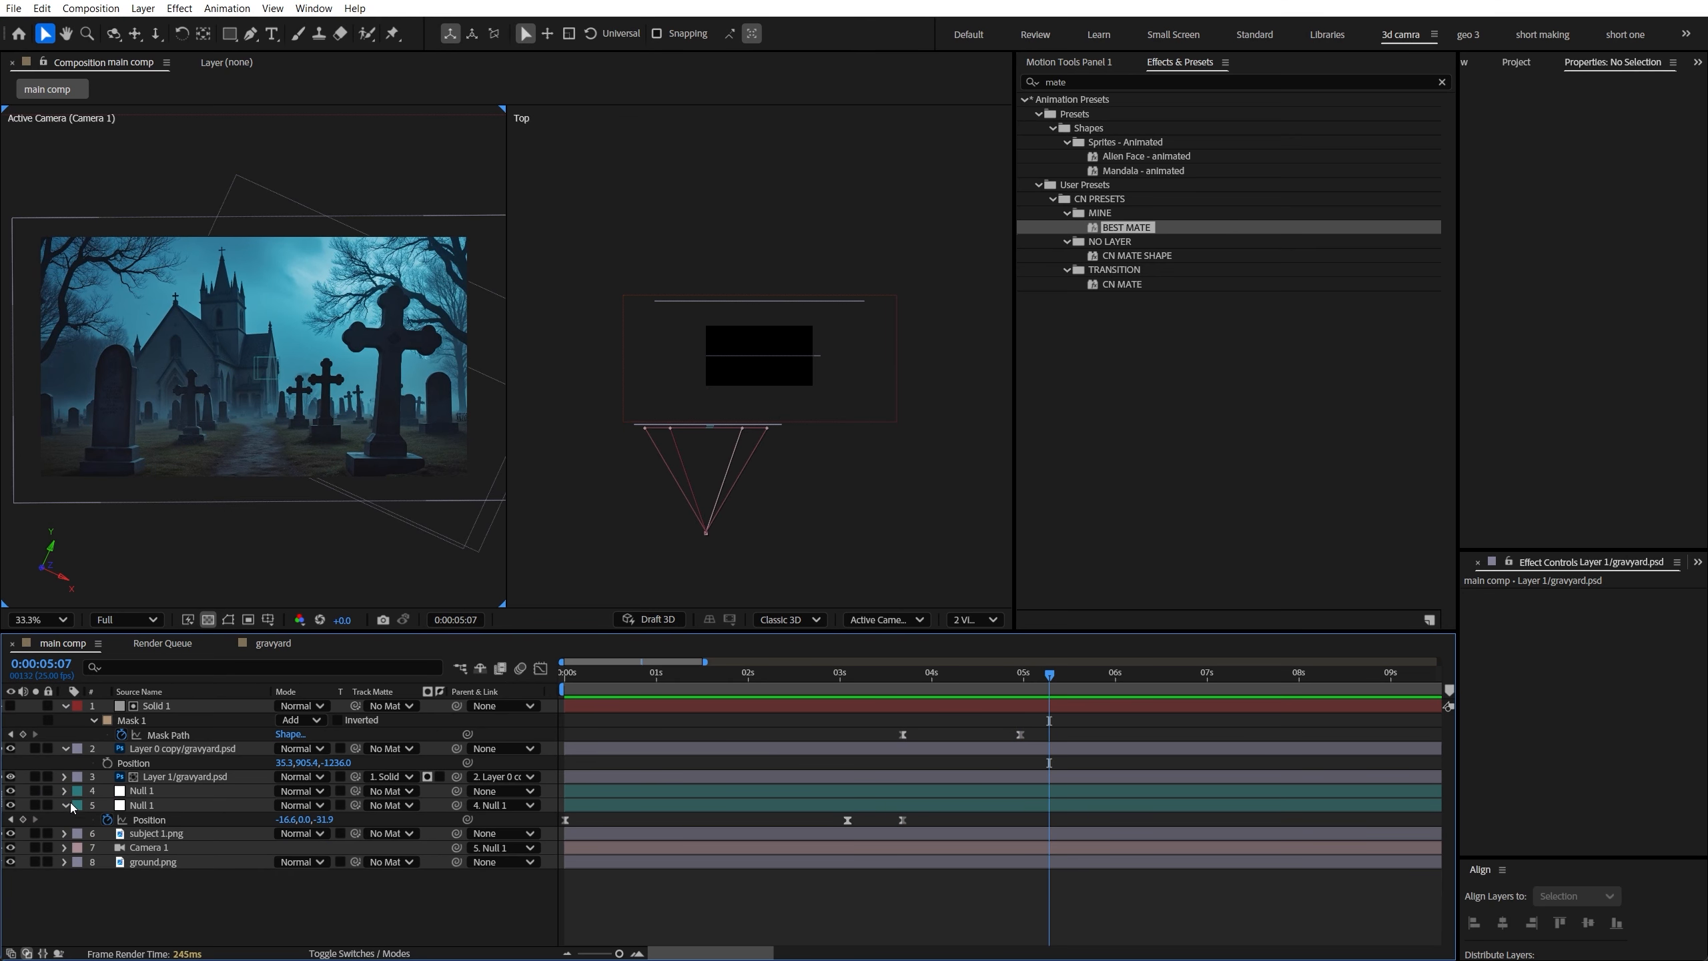
click(65, 805)
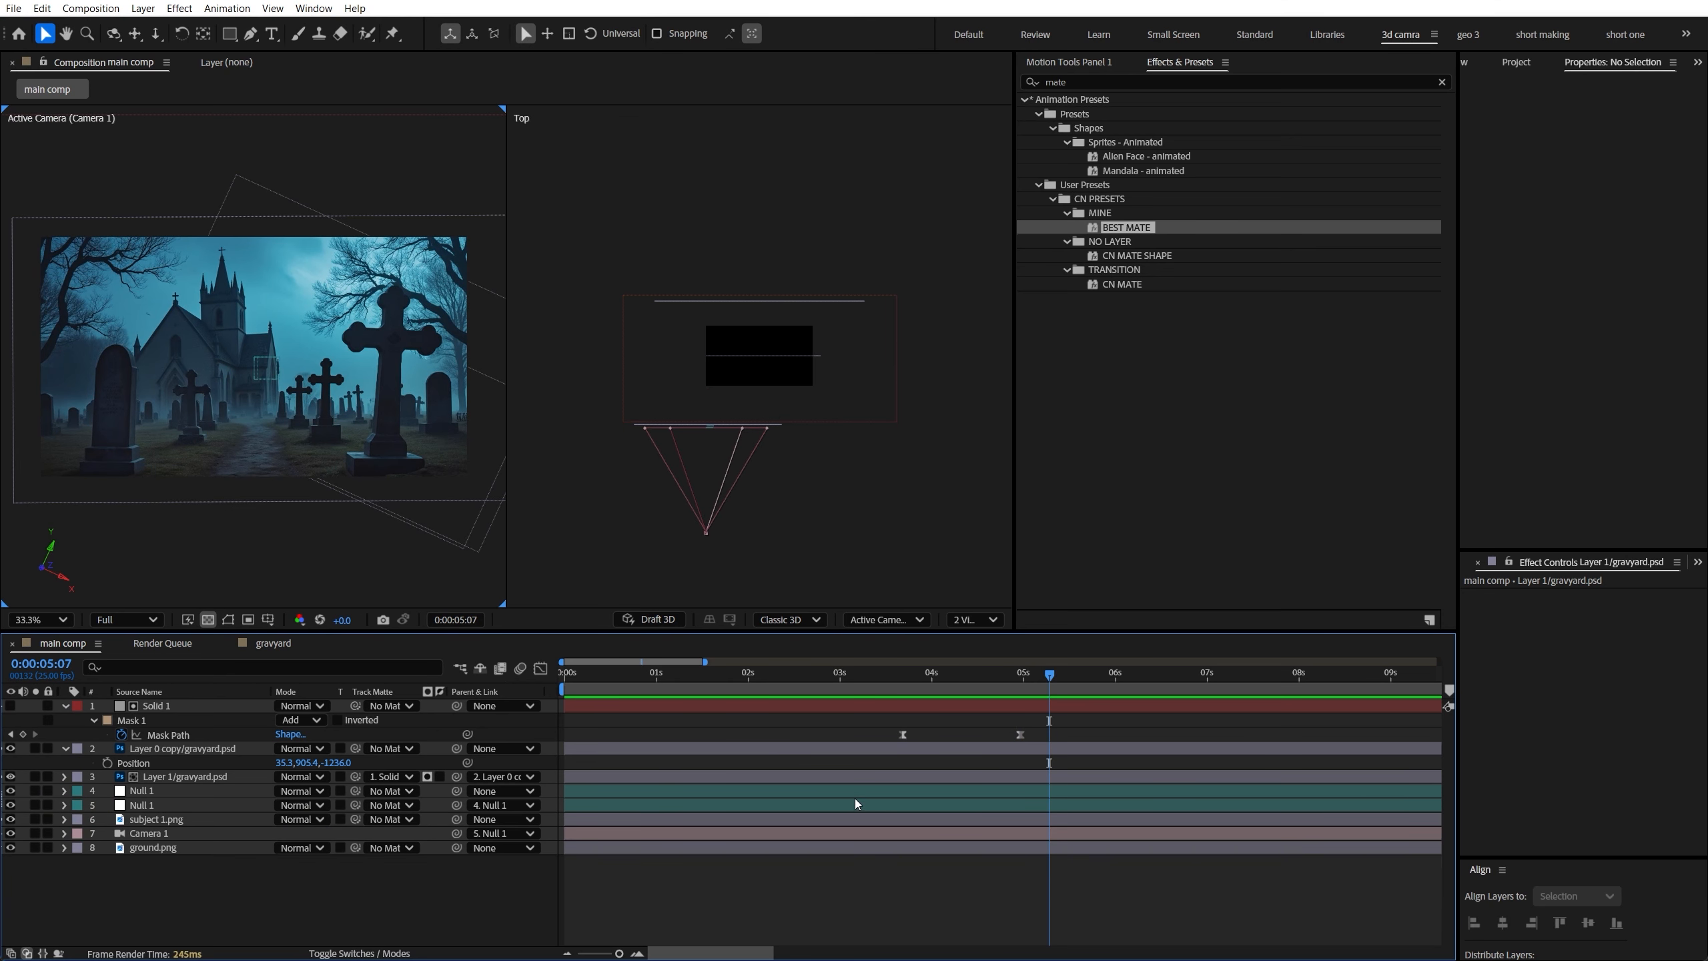
At 0:00:04:24, duplicate the upper Null 1 that carries Position and Z Rotation keyframes, and reveal the copy's keyframes
click(860, 796)
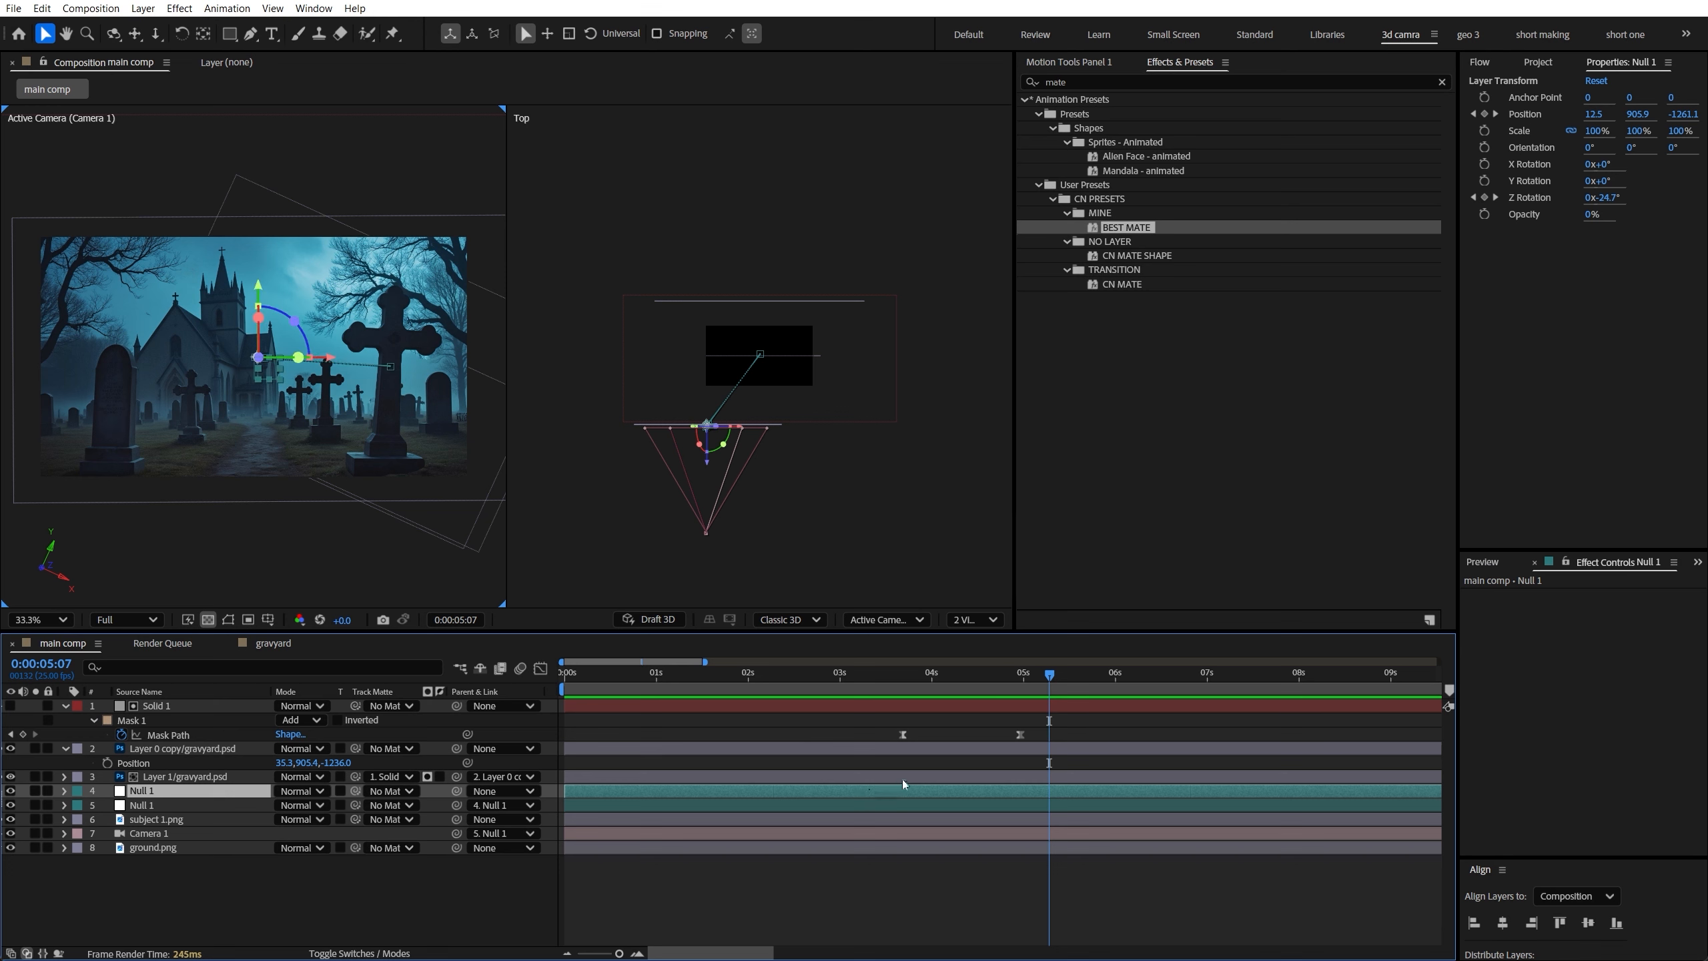
key(u)
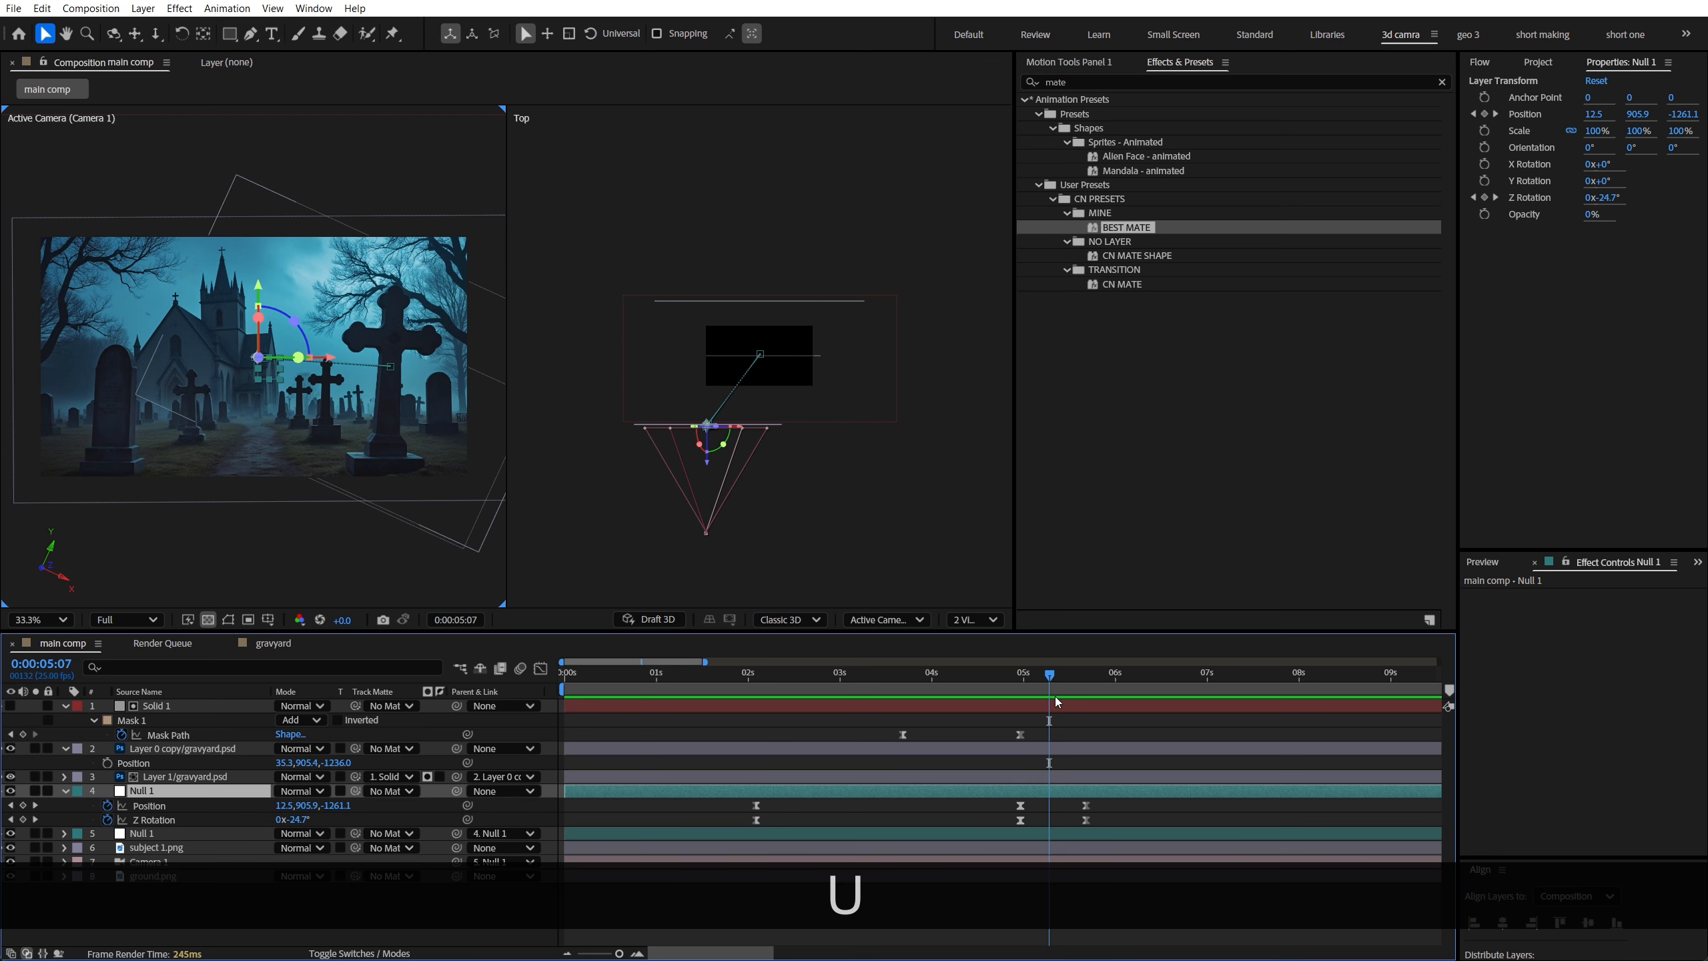
drag(1033, 681, 1020, 675)
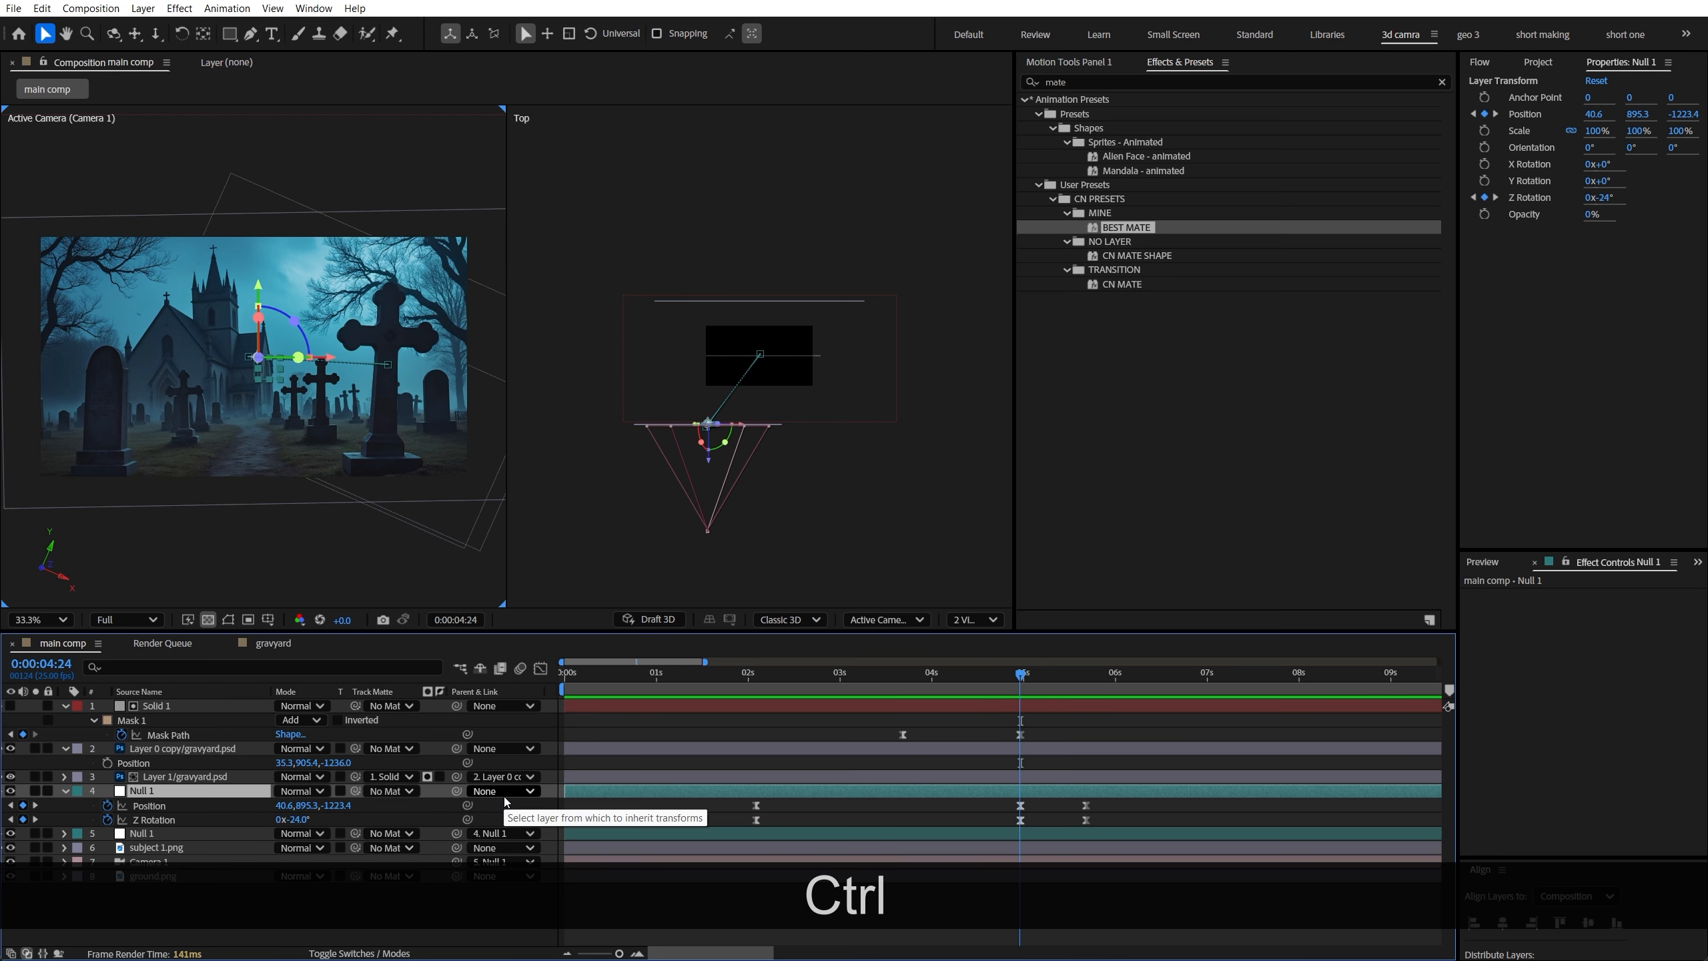
key(ctrl+d)
key(u)
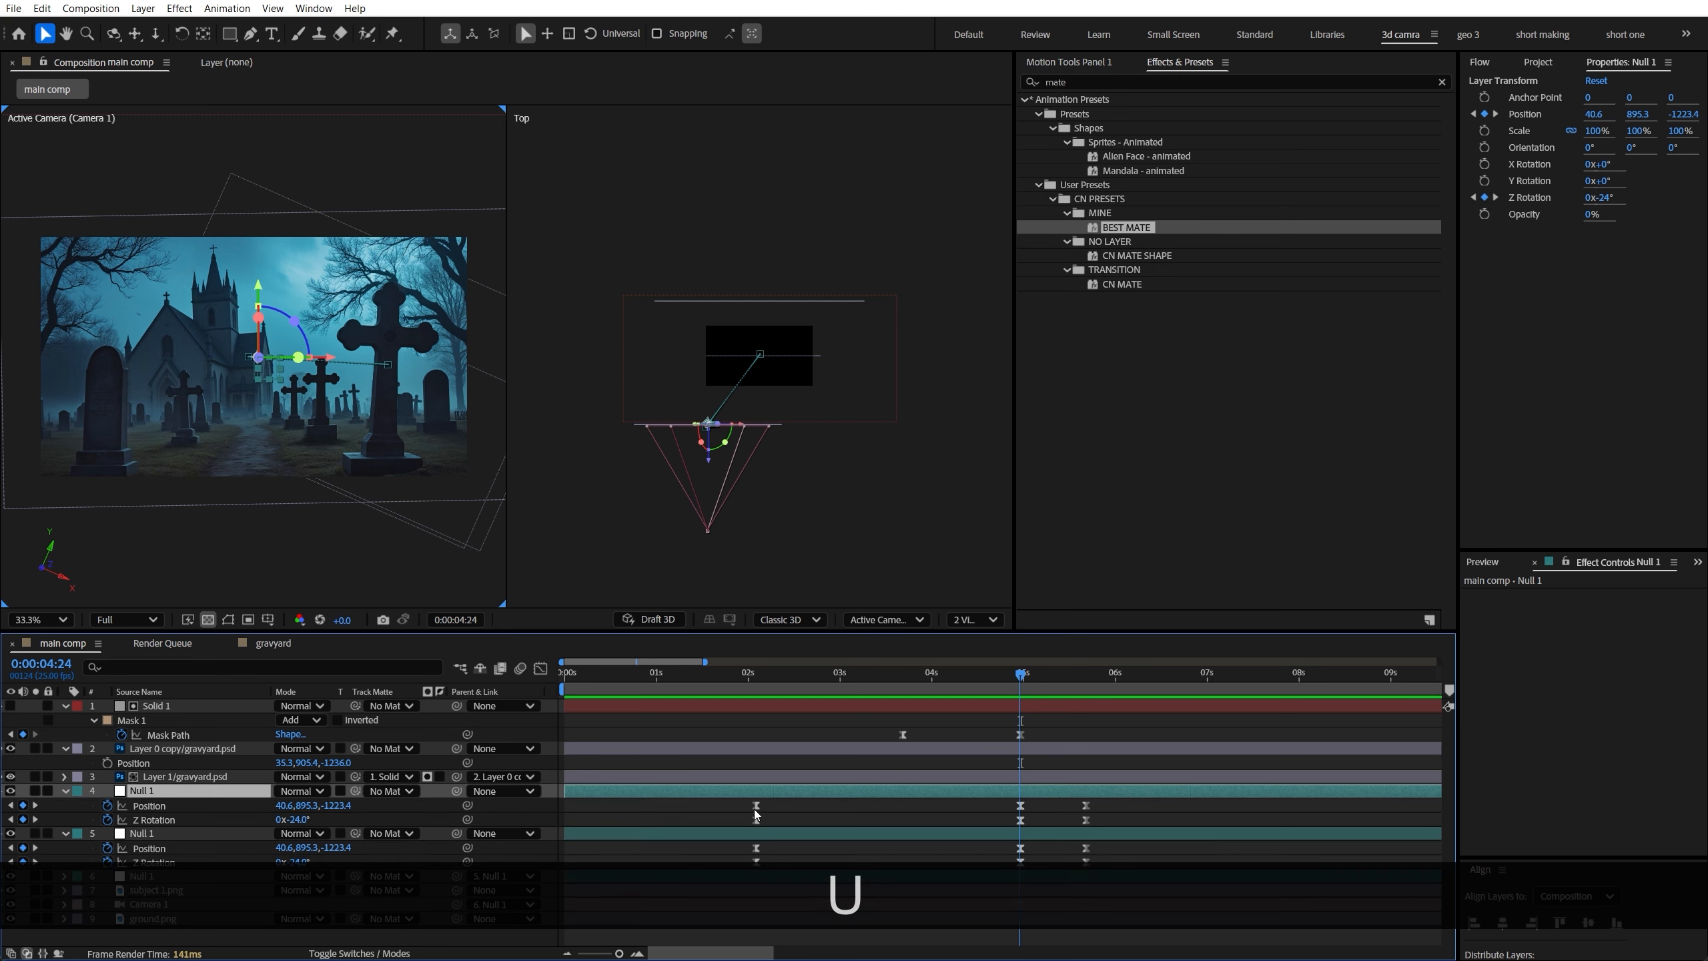
Delete all Position and Z Rotation keyframes from the duplicated null on layer 4 and save the project
drag(1134, 812, 726, 830)
key(x)
key(Delete)
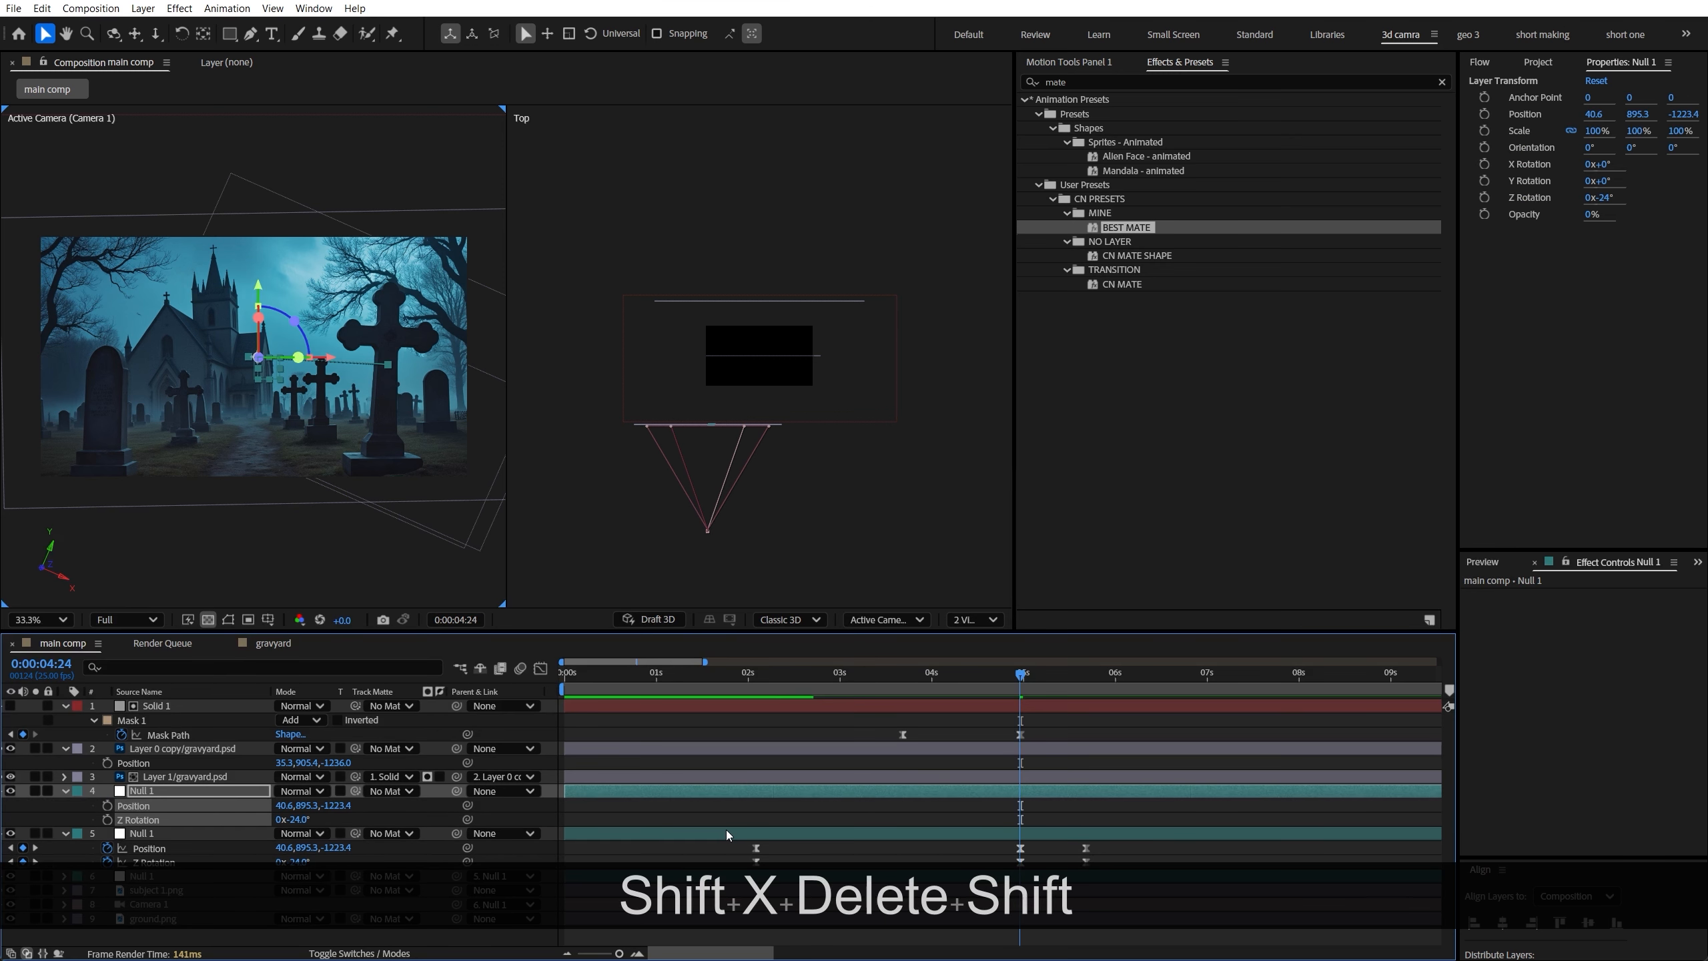
key(ctrl+s)
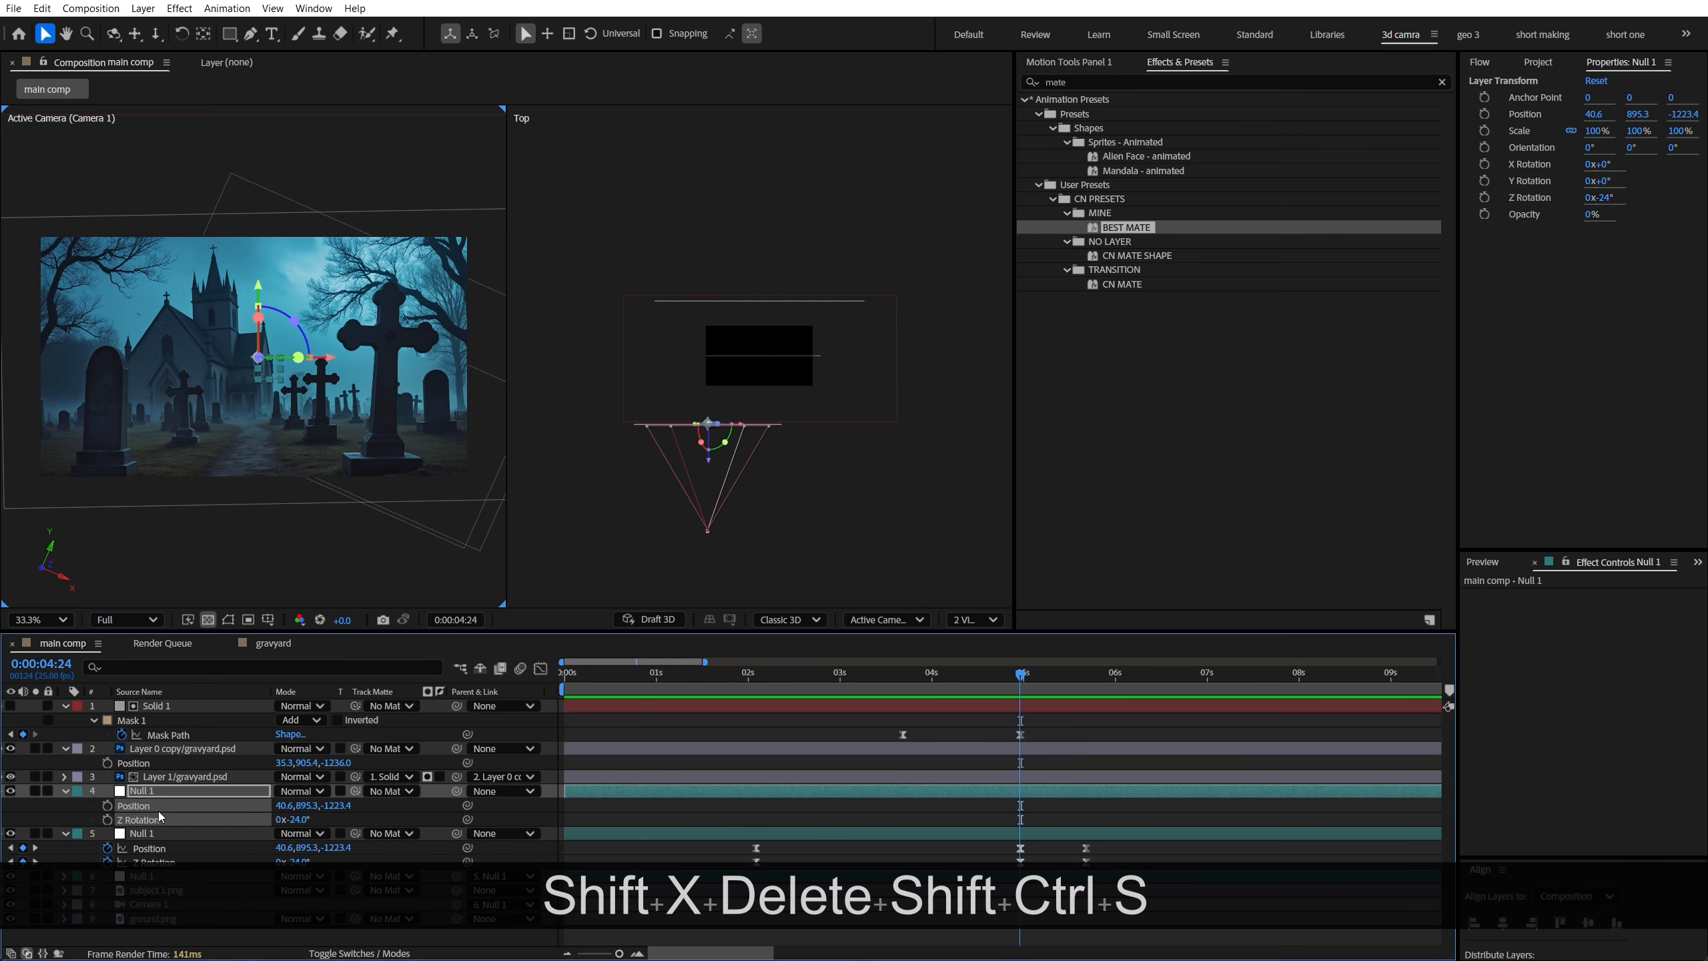
Parent the layer 5 null to the layer 4 null, and keyframe layer 4's Position from 0:00:04:24 to a Z value of -2535.4 at 0:00:07:05
click(107, 806)
drag(456, 832, 195, 791)
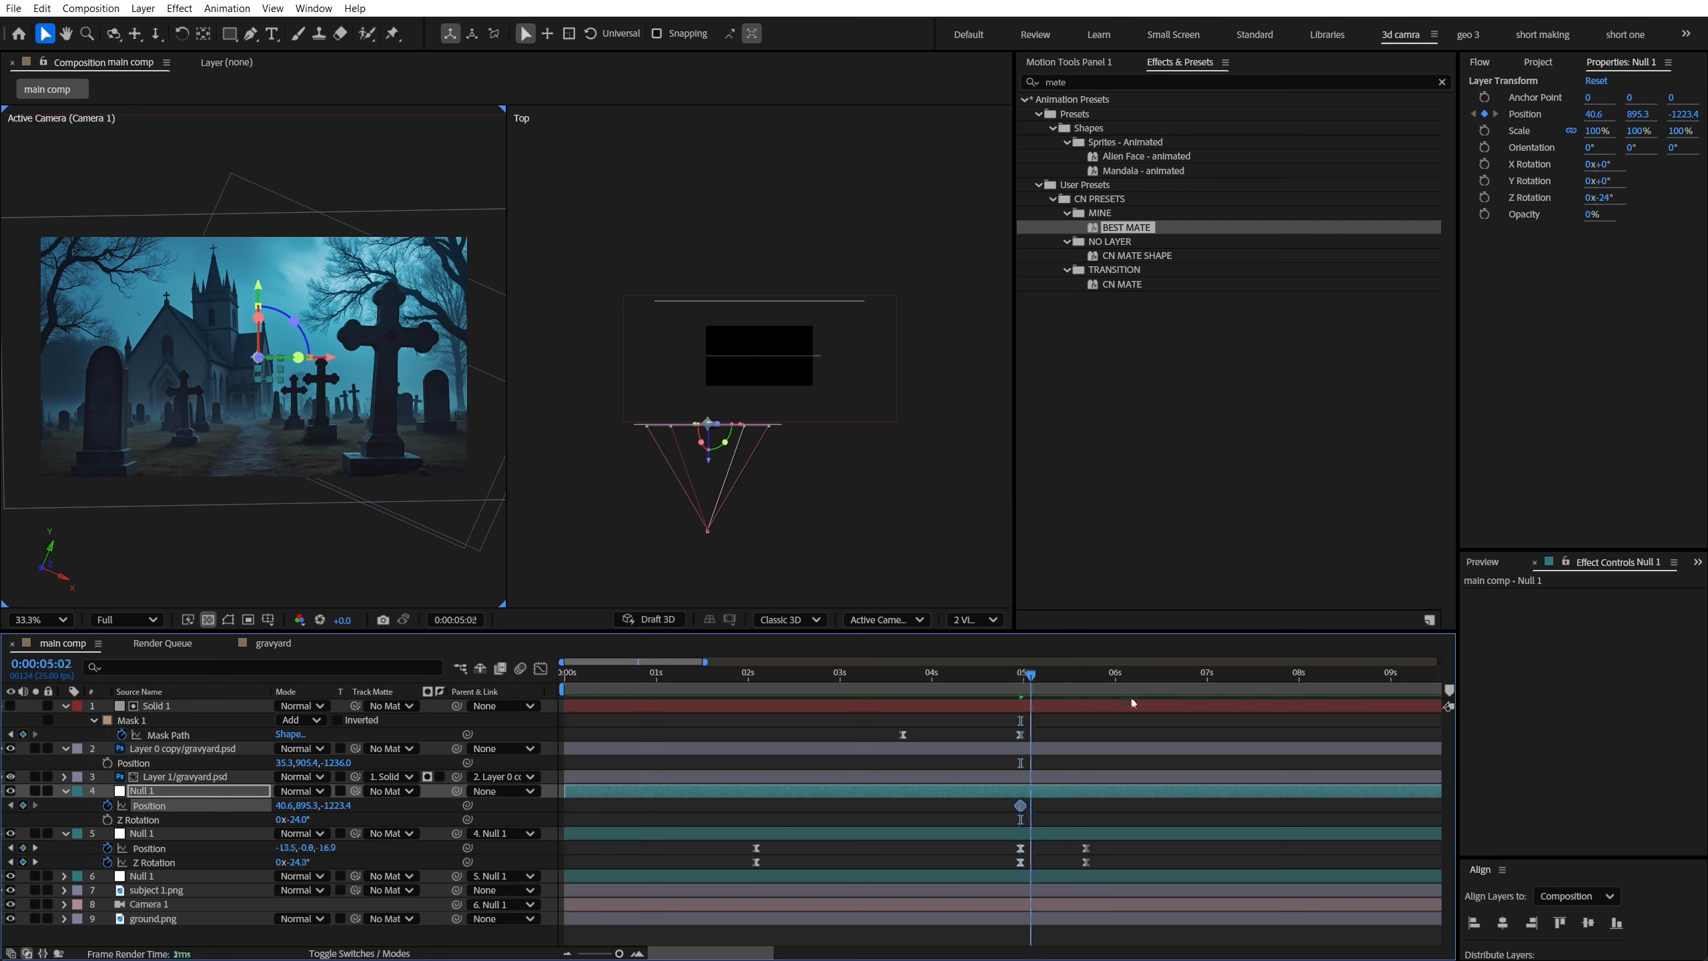
click(1226, 673)
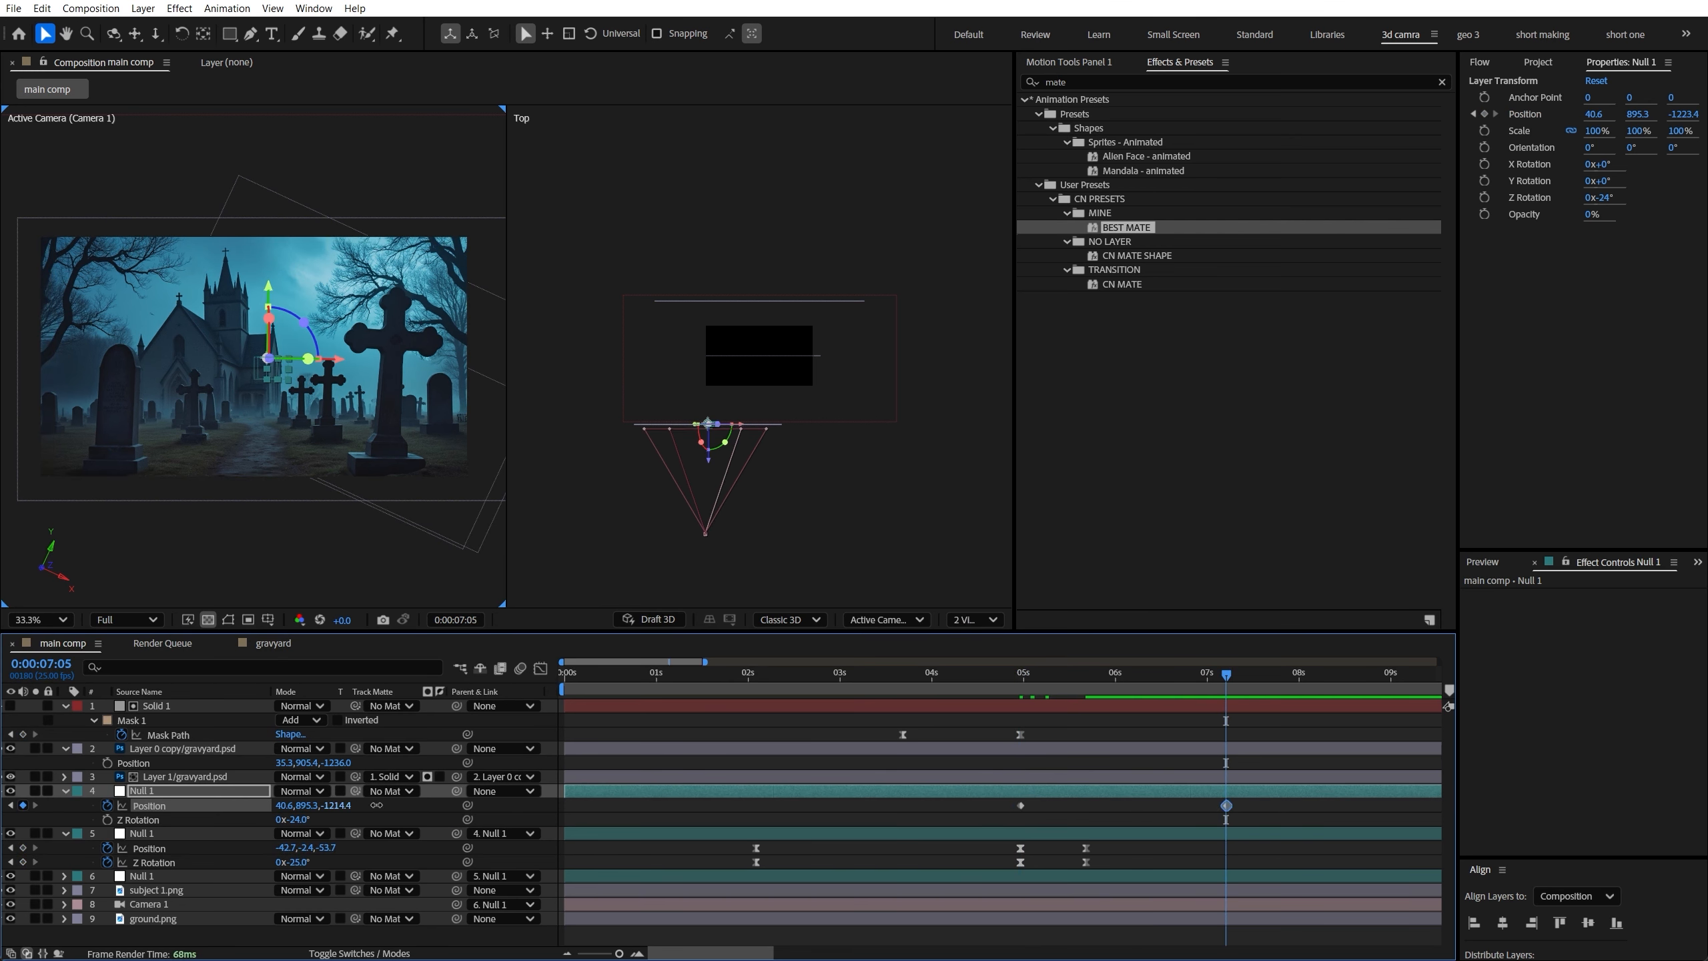
drag(376, 805, 451, 794)
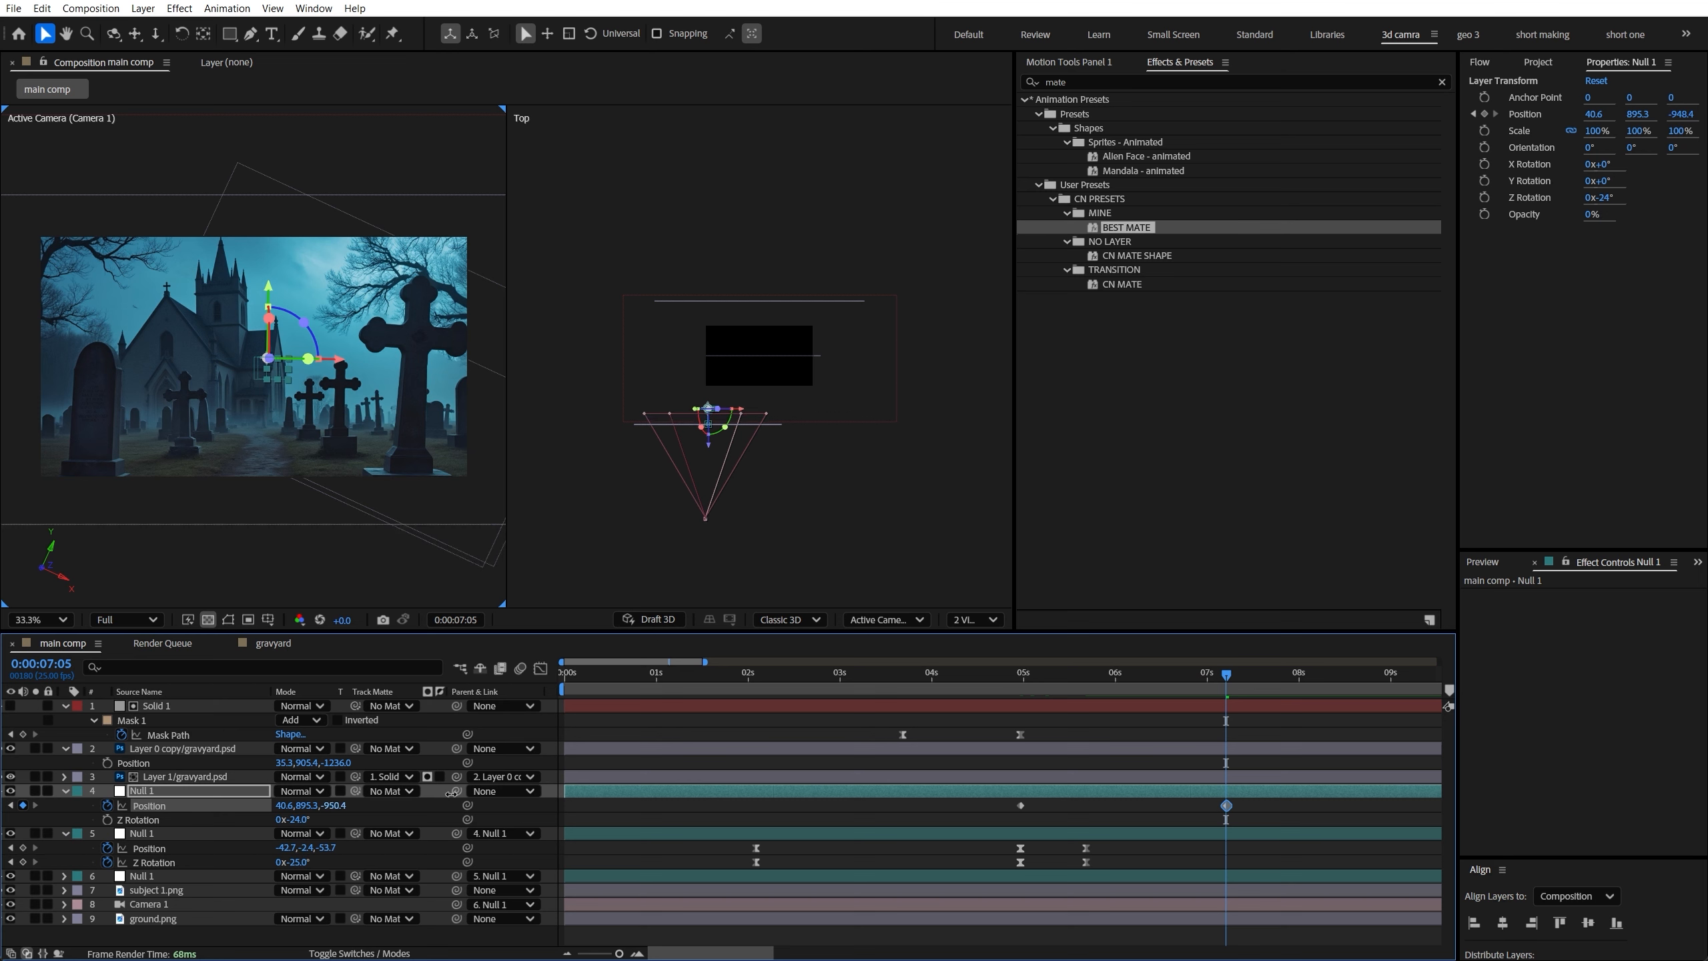
drag(313, 809, 222, 852)
click(222, 851)
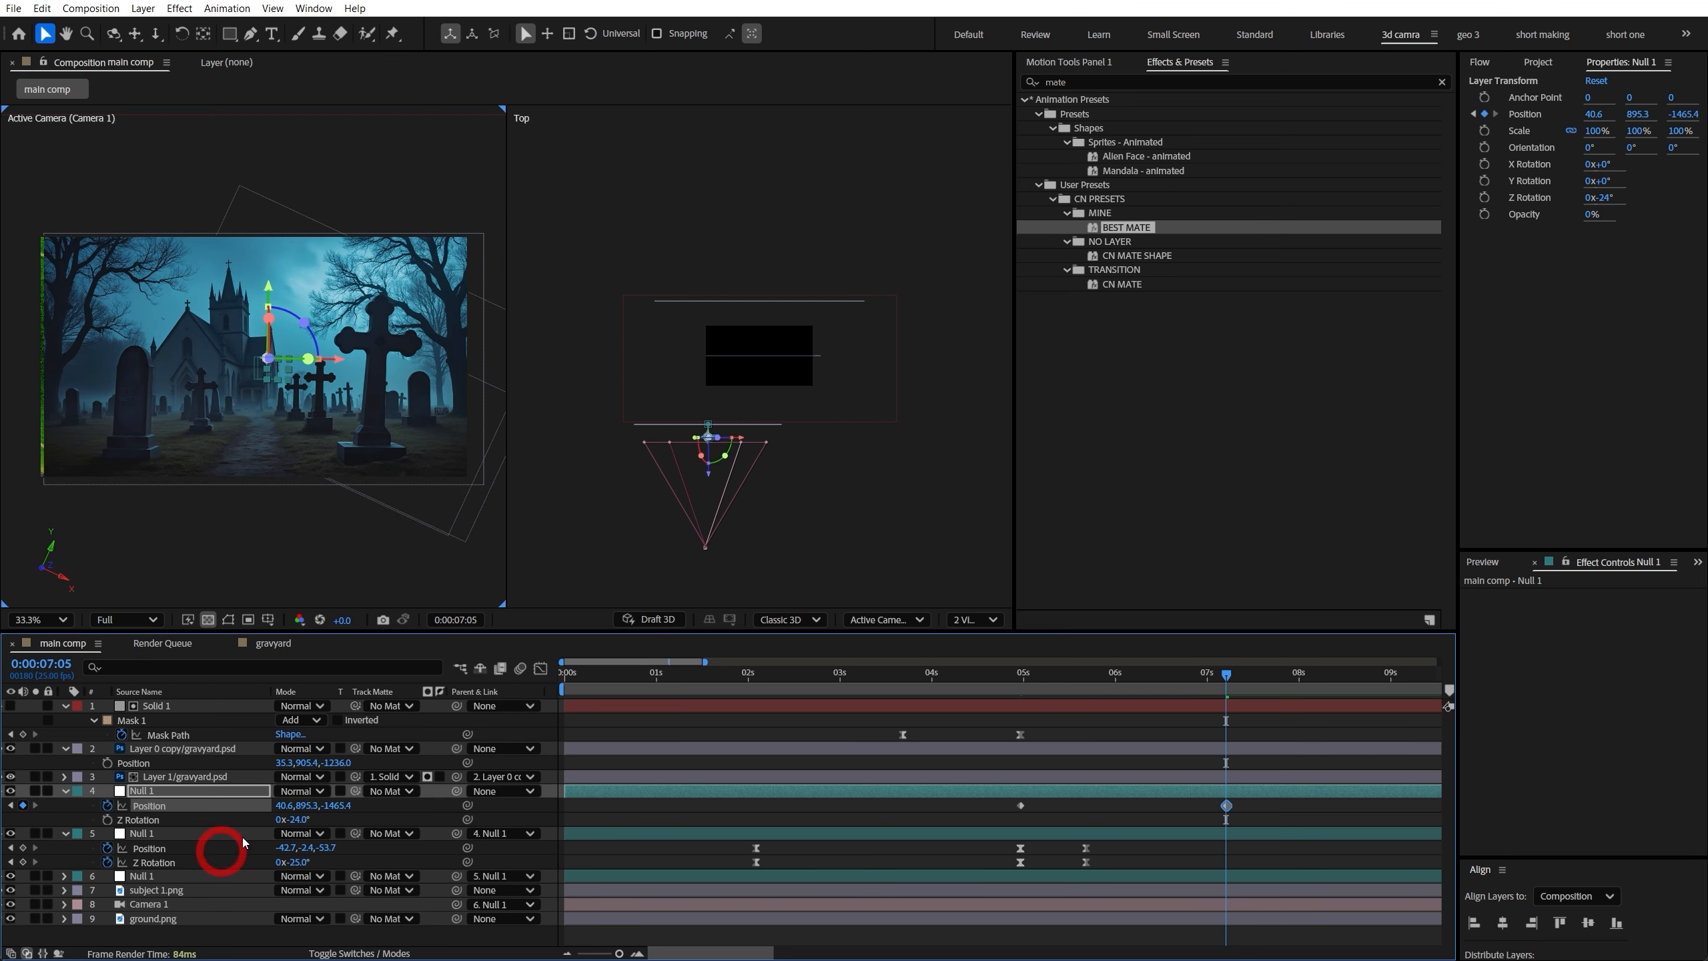
drag(341, 806, 278, 833)
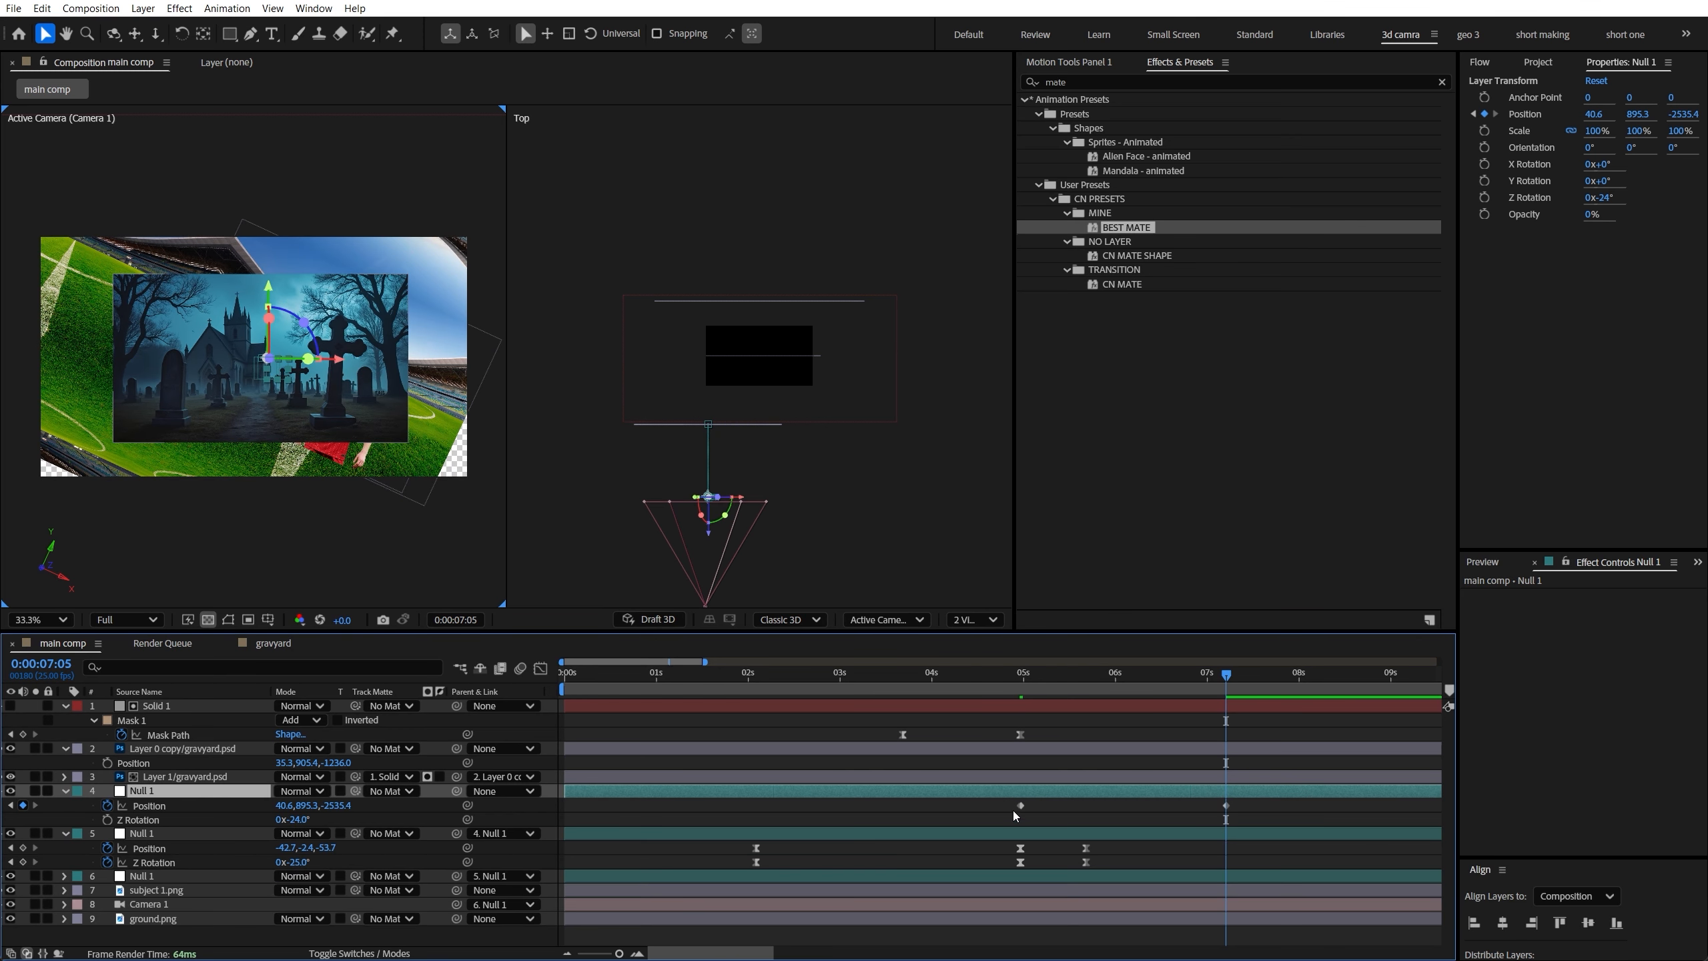
Apply the CC RepeTile effect to Layer 1/gravyard.psd and set its Tiling to Unfold
click(990, 777)
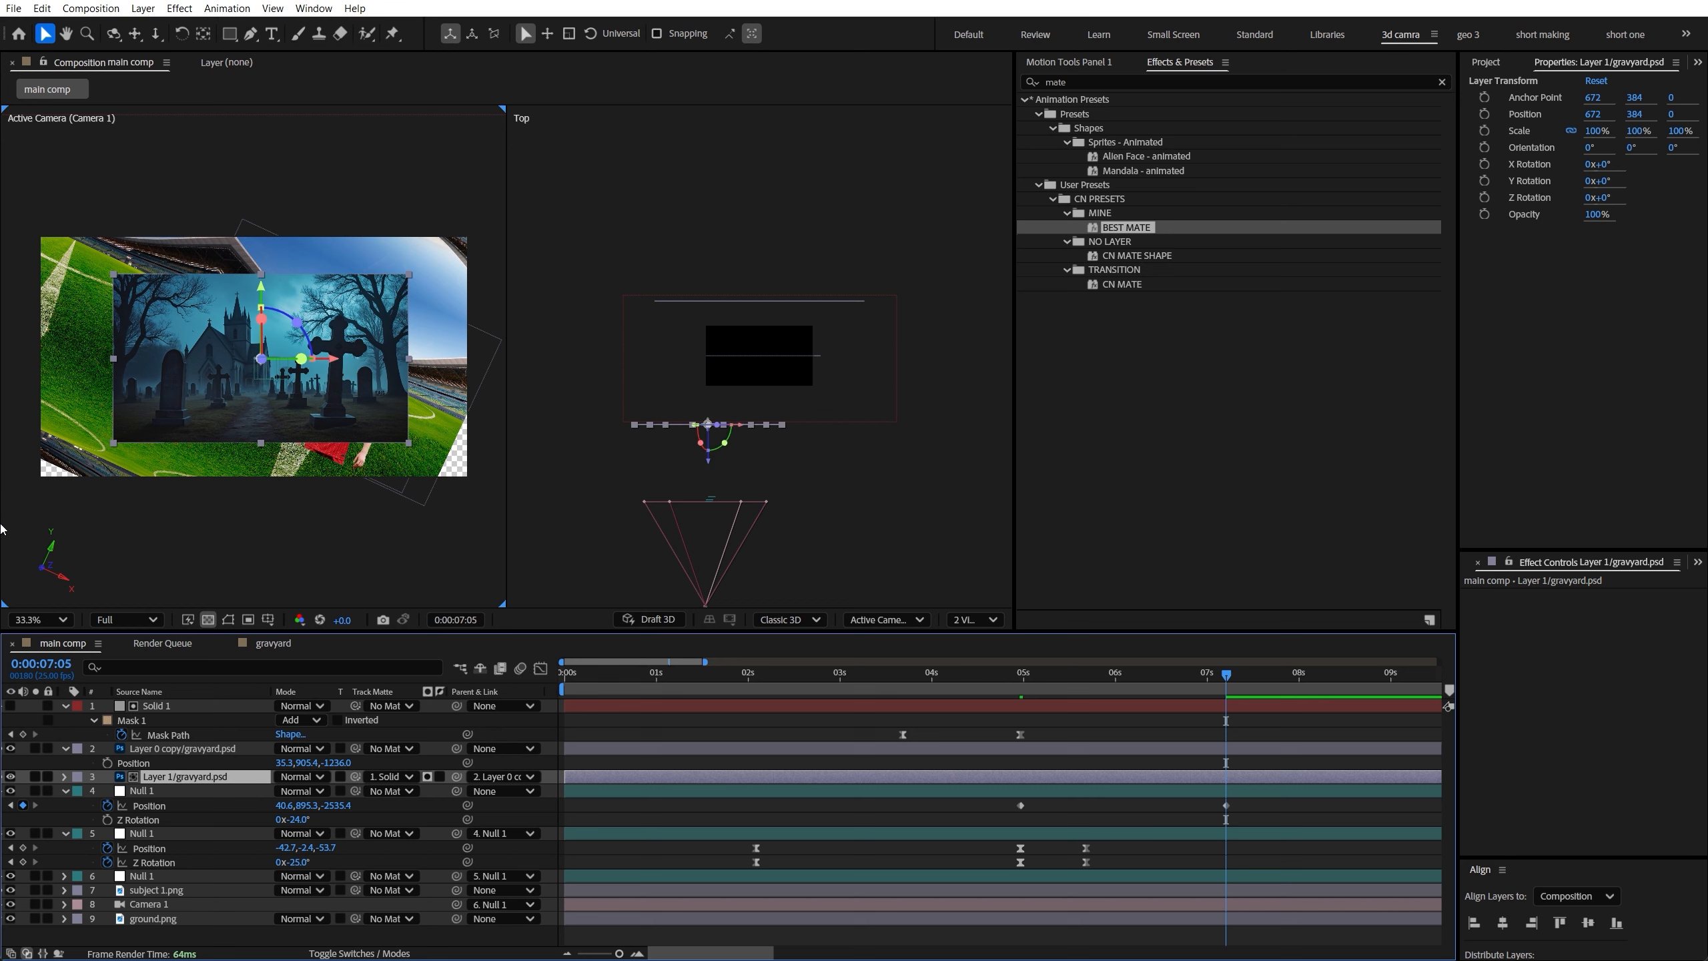
click(10, 777)
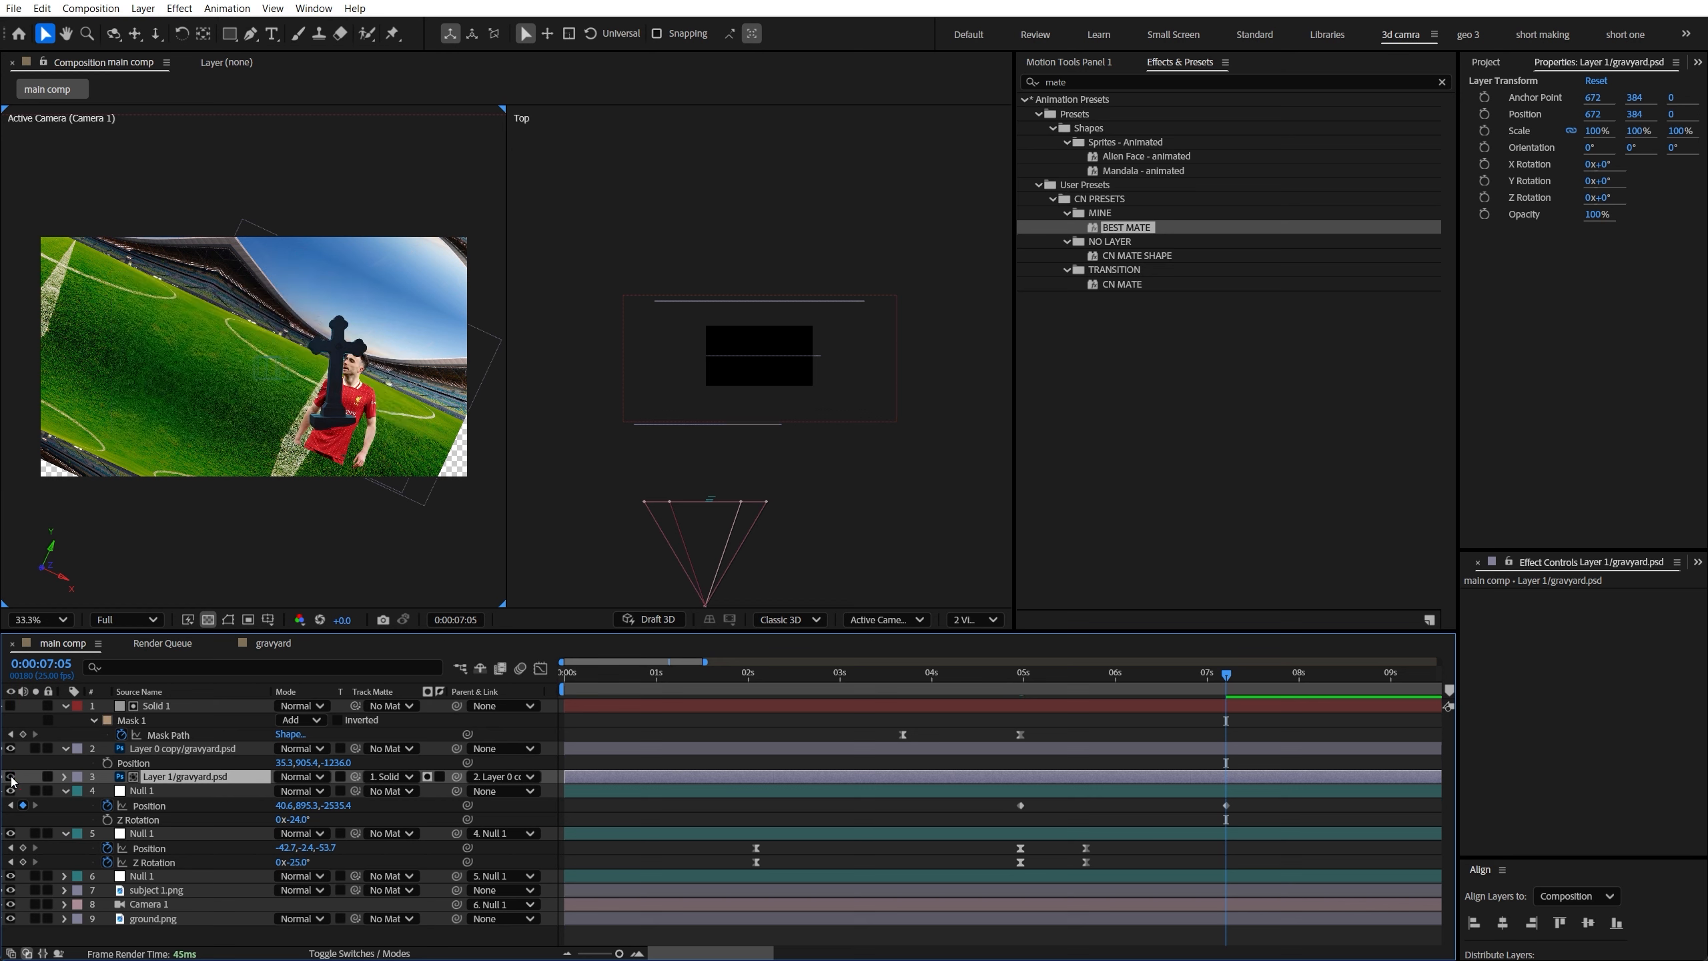
click(11, 777)
key(shift+space)
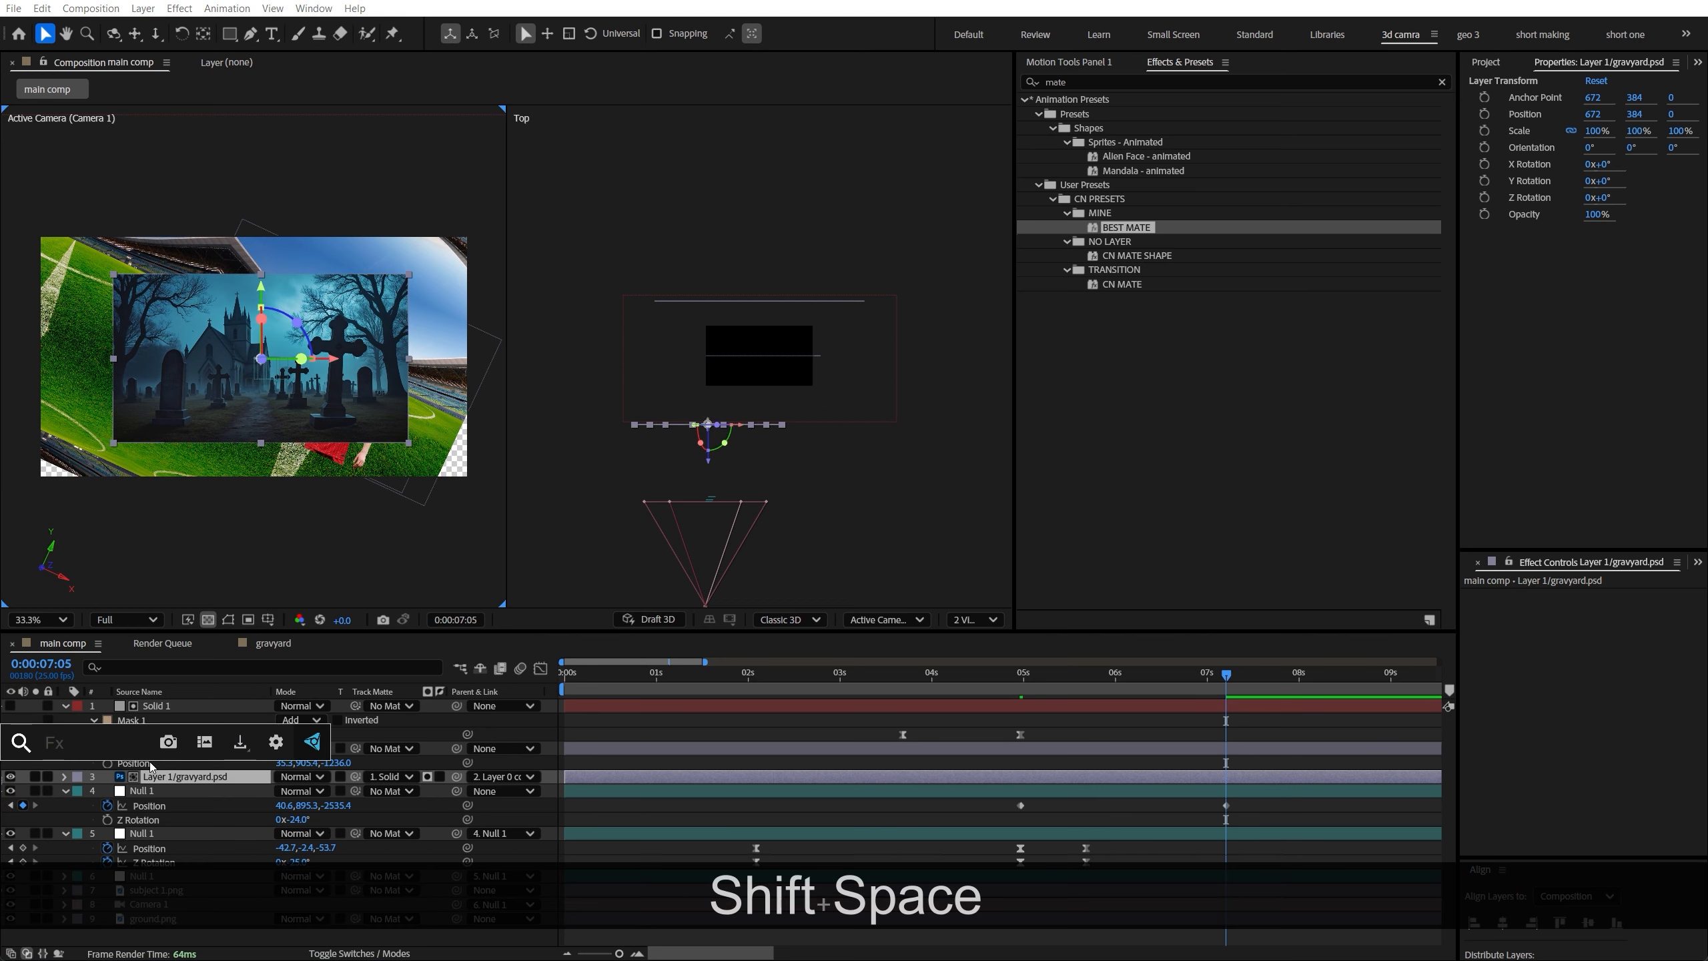
text(cc re)
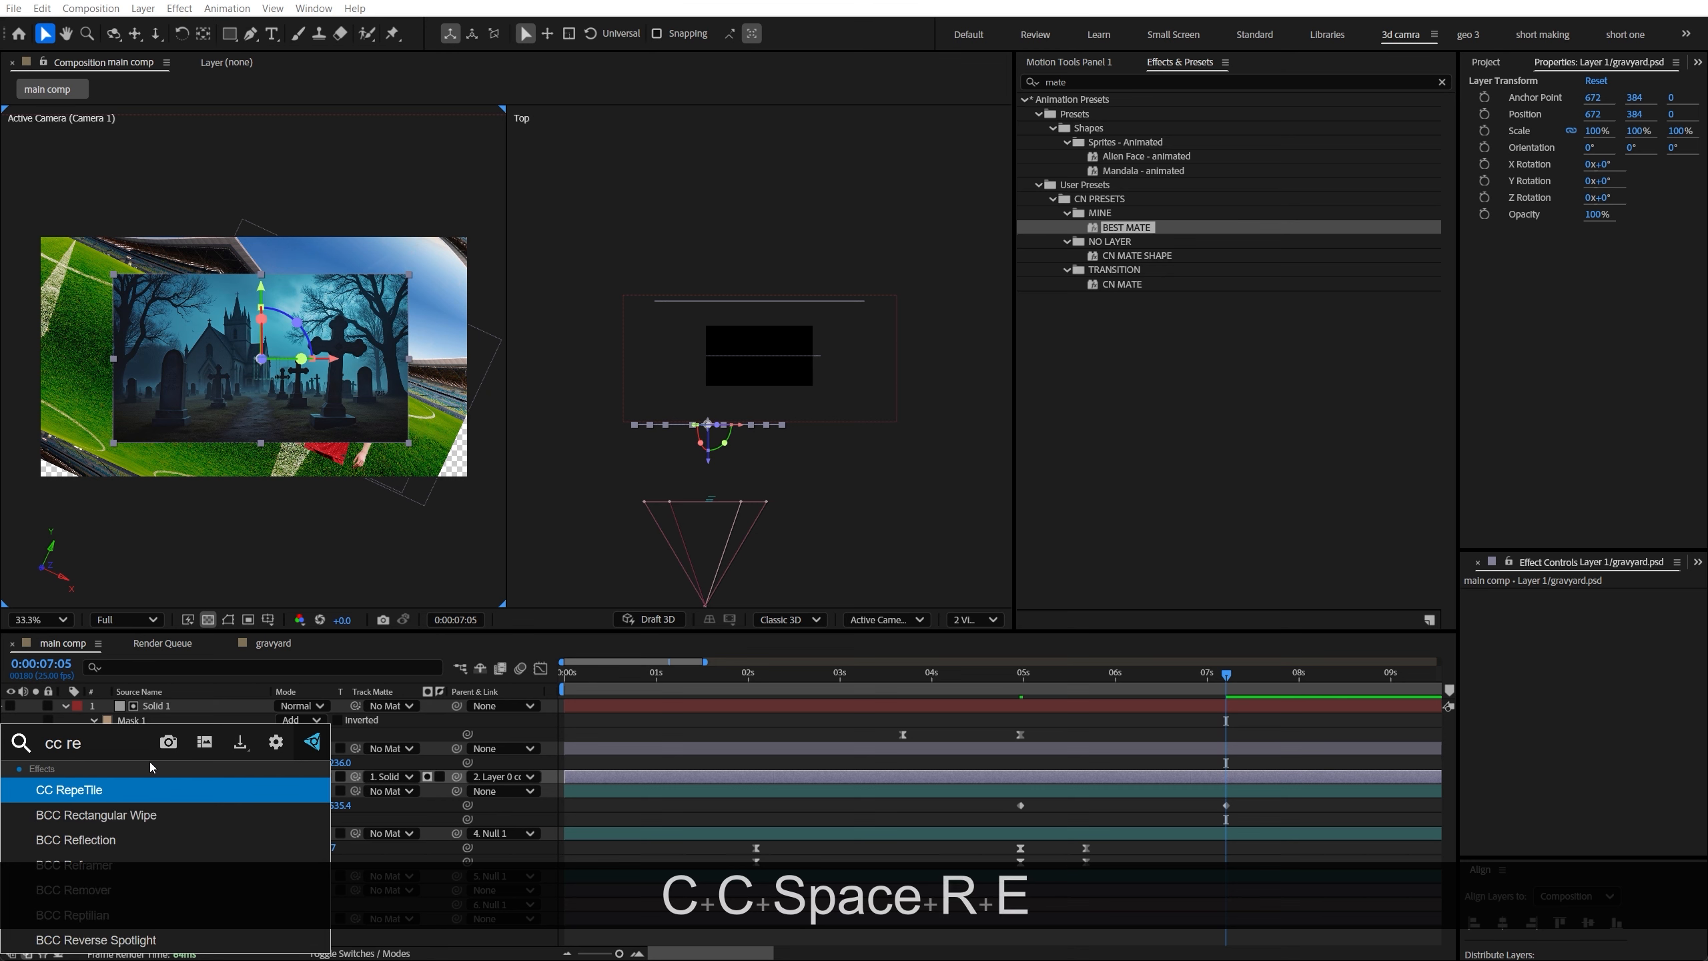
click(104, 791)
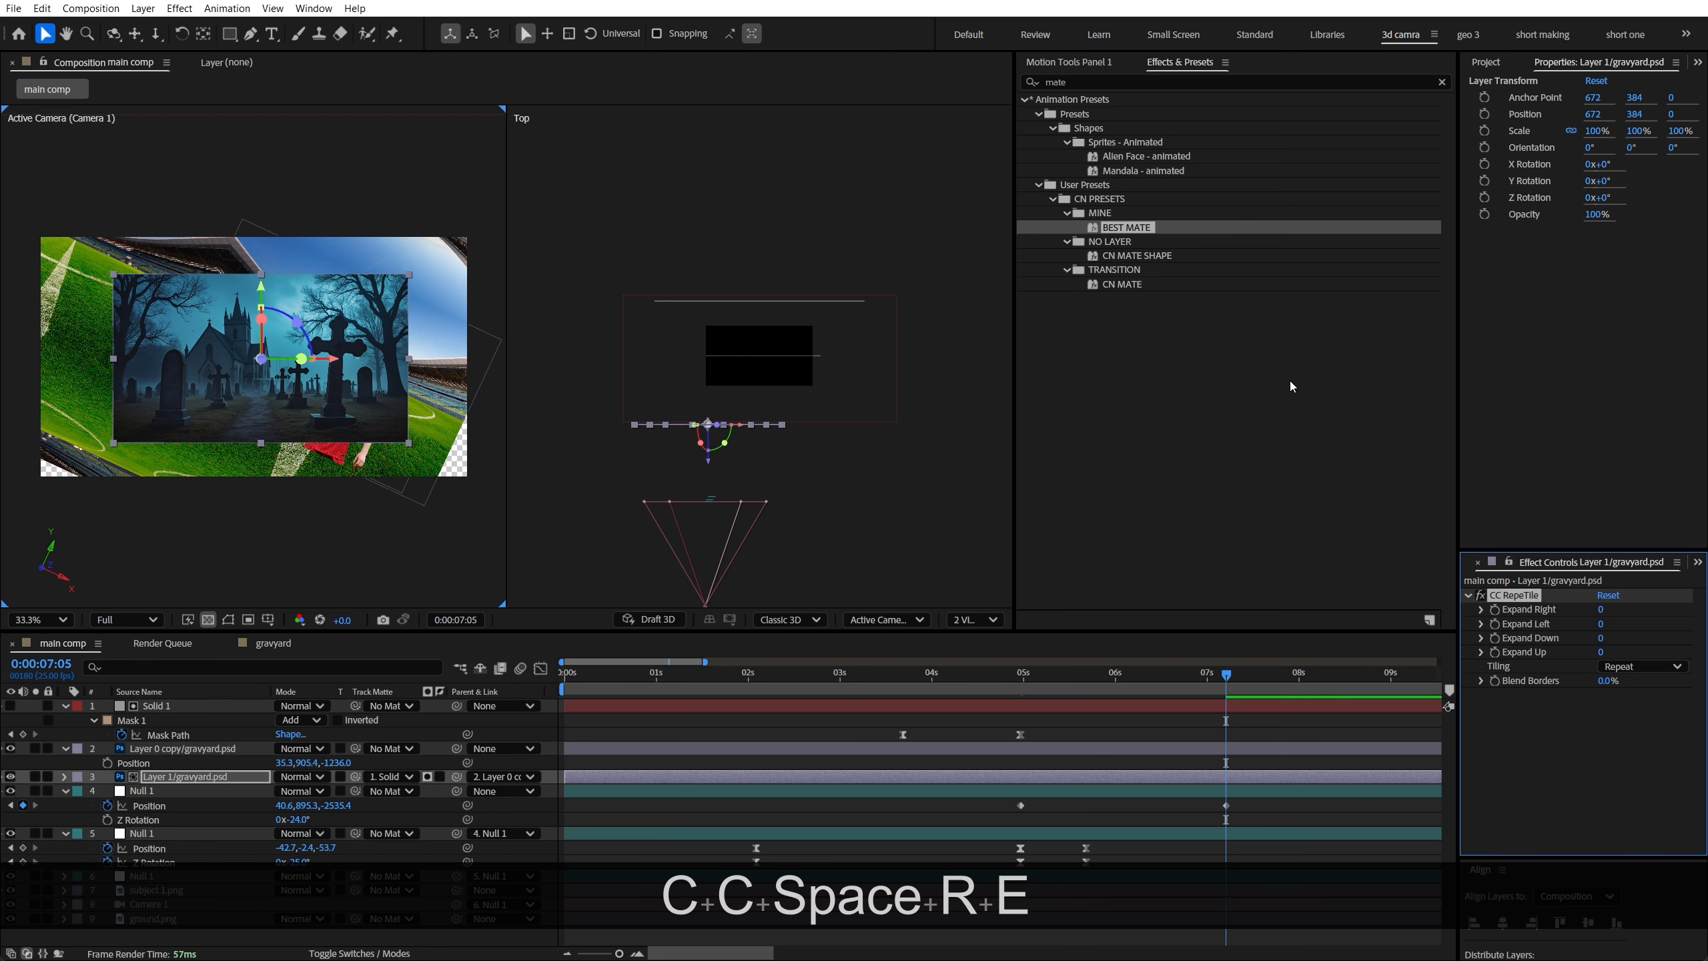
click(1641, 666)
click(1524, 436)
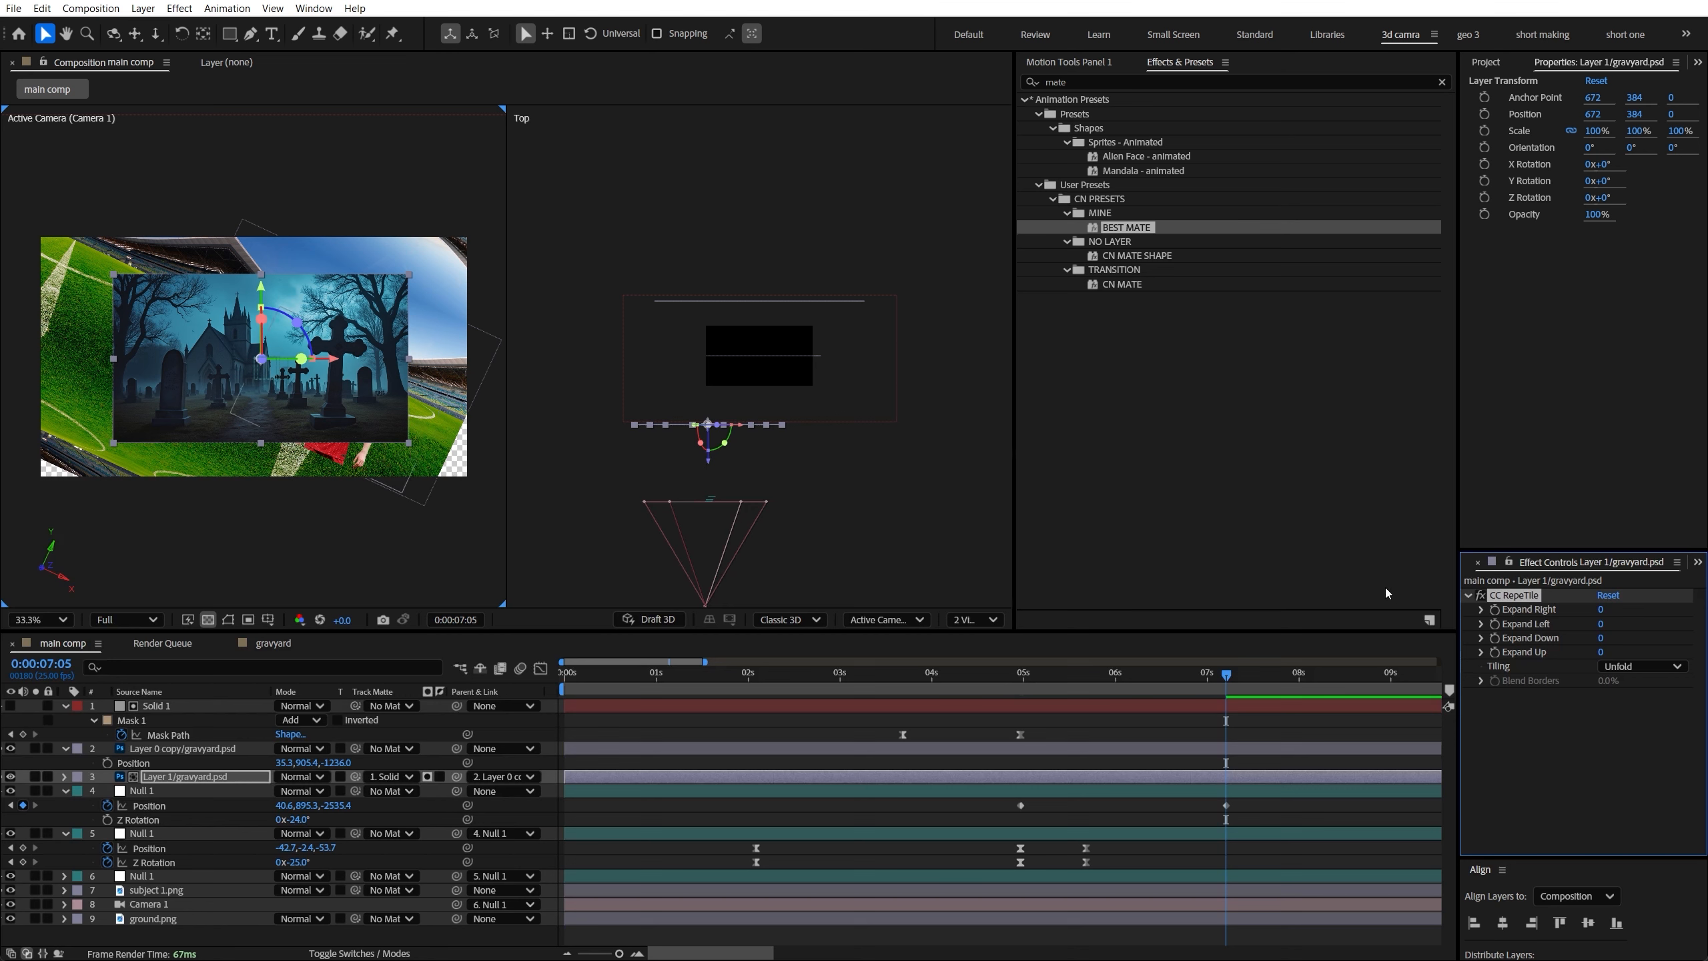
Set CC RepeTile's Expand Right to 380, Expand Left to 430, Expand Down to 630 and Expand Up to 240
drag(1607, 610, 1617, 610)
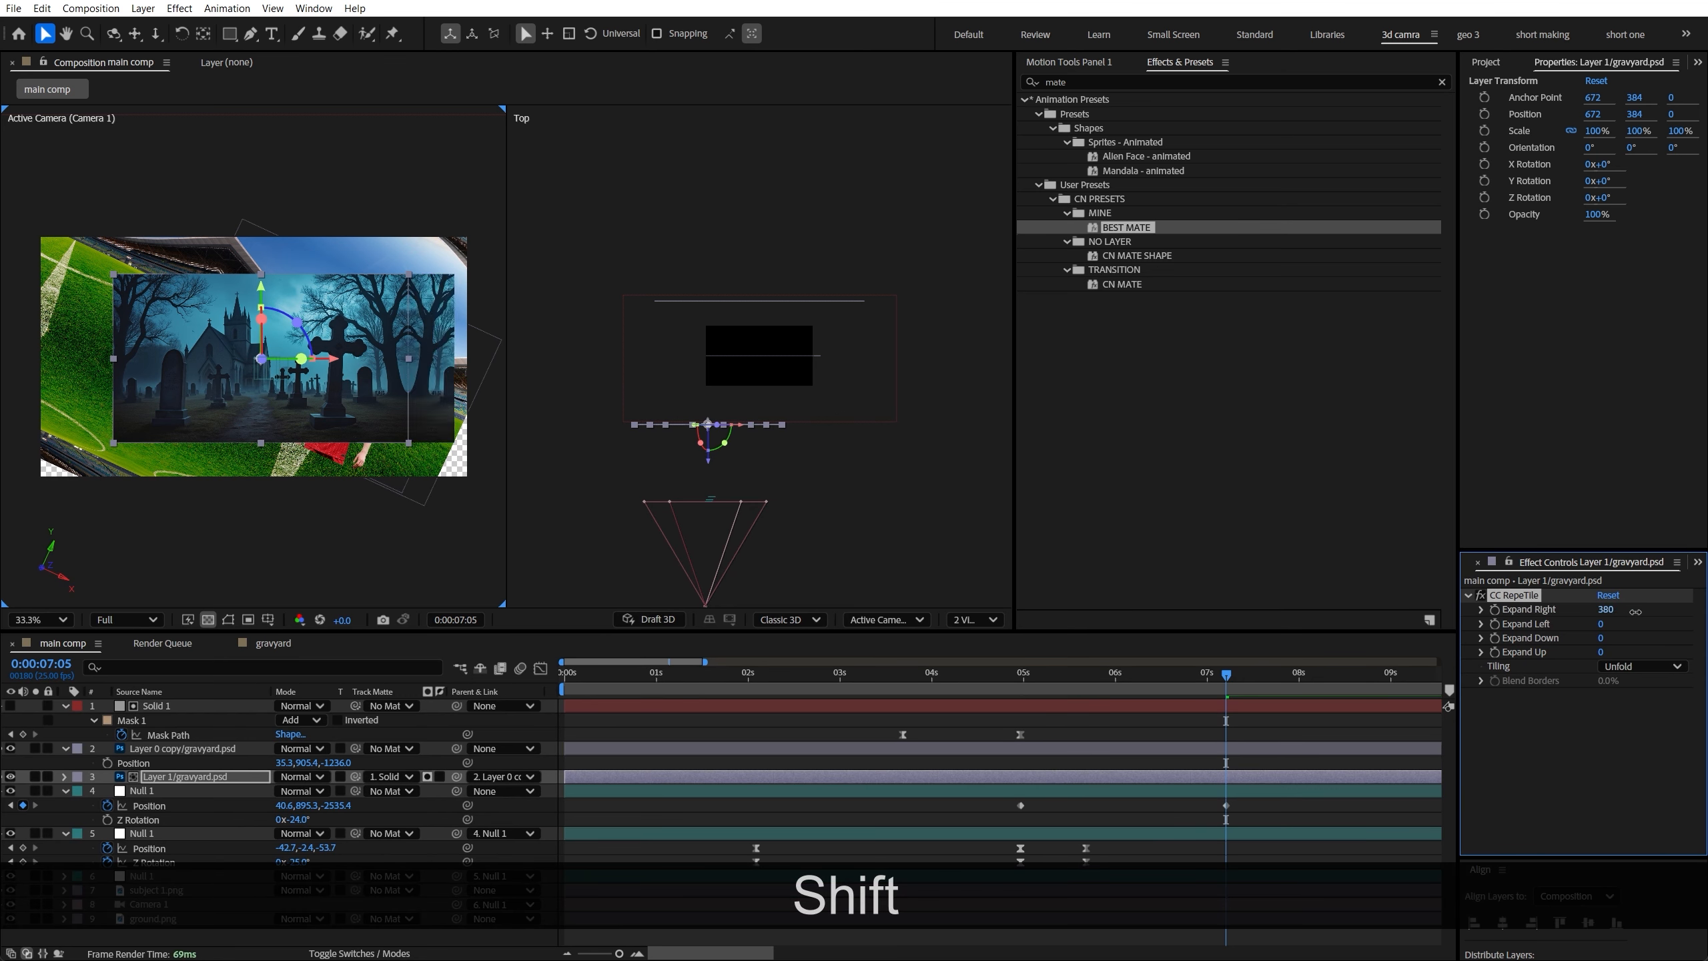
key(shift)
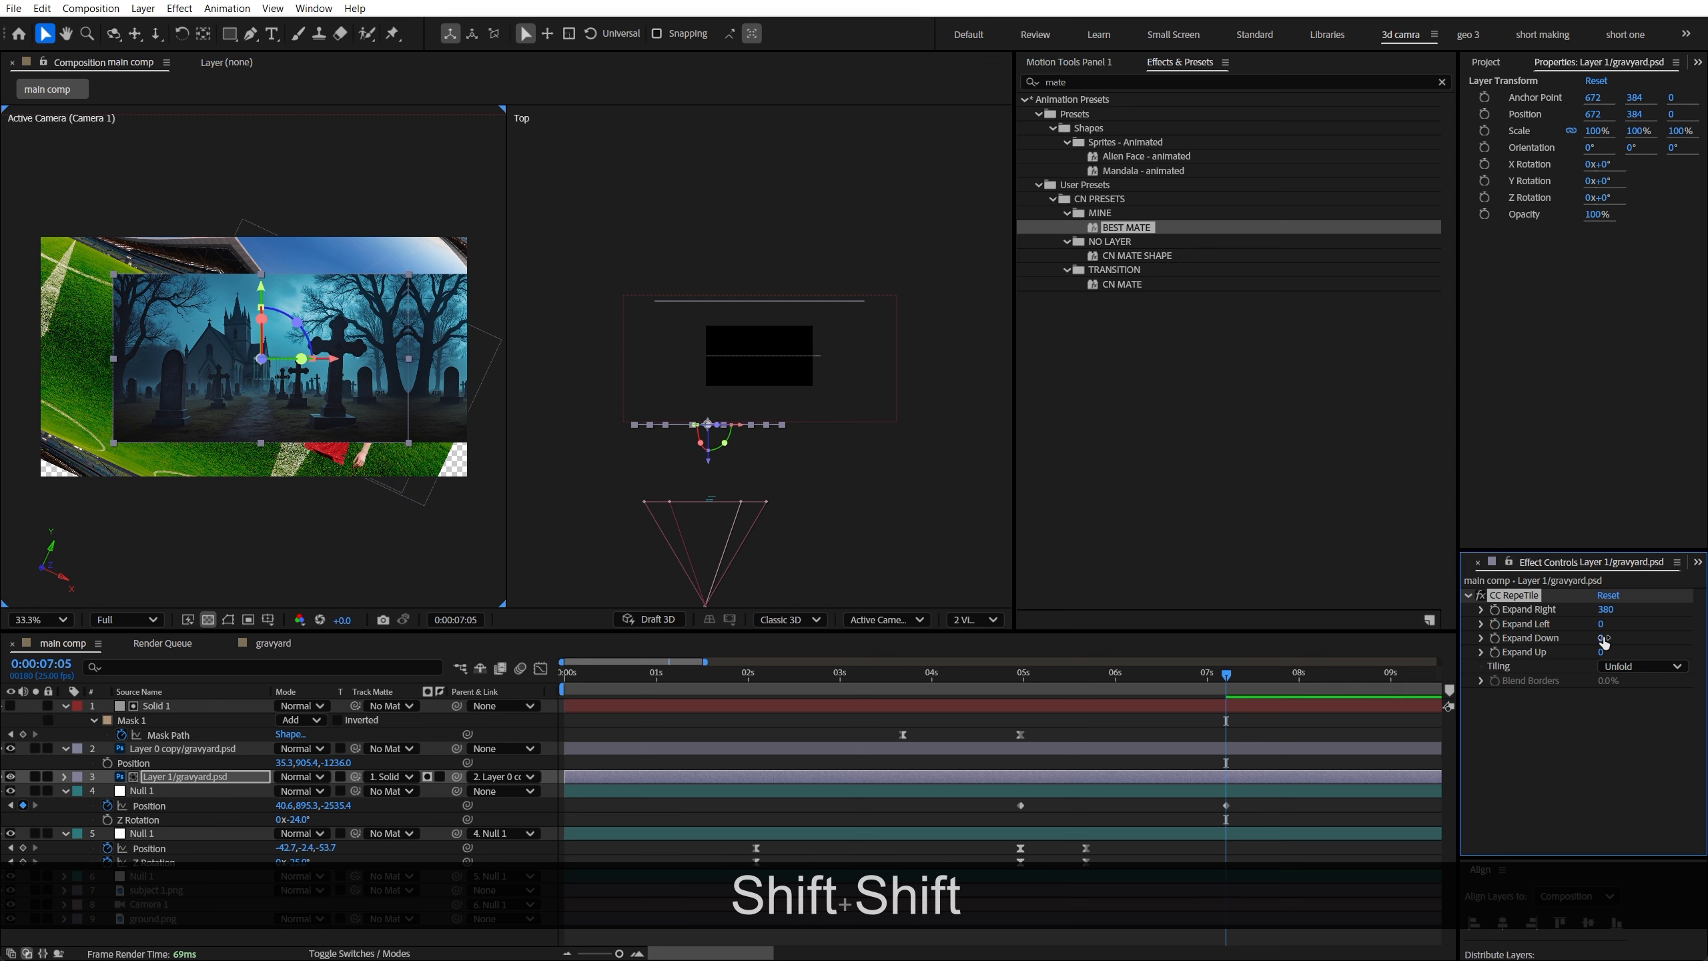
drag(1601, 625, 1649, 621)
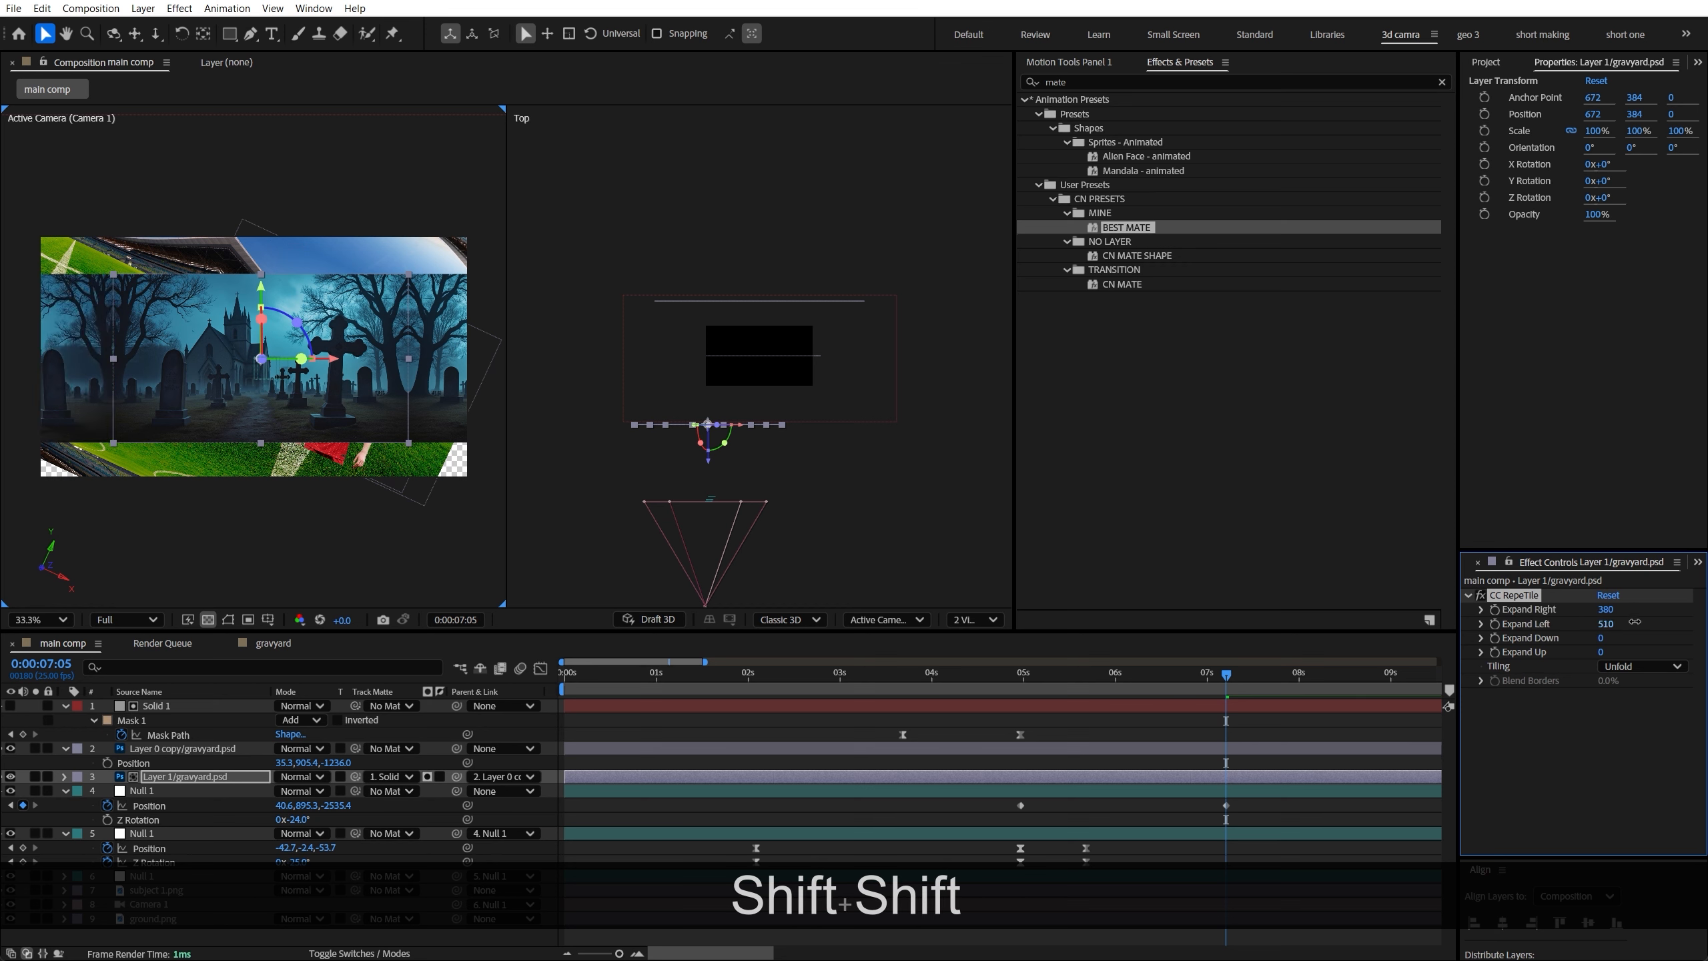
drag(1602, 638, 1649, 635)
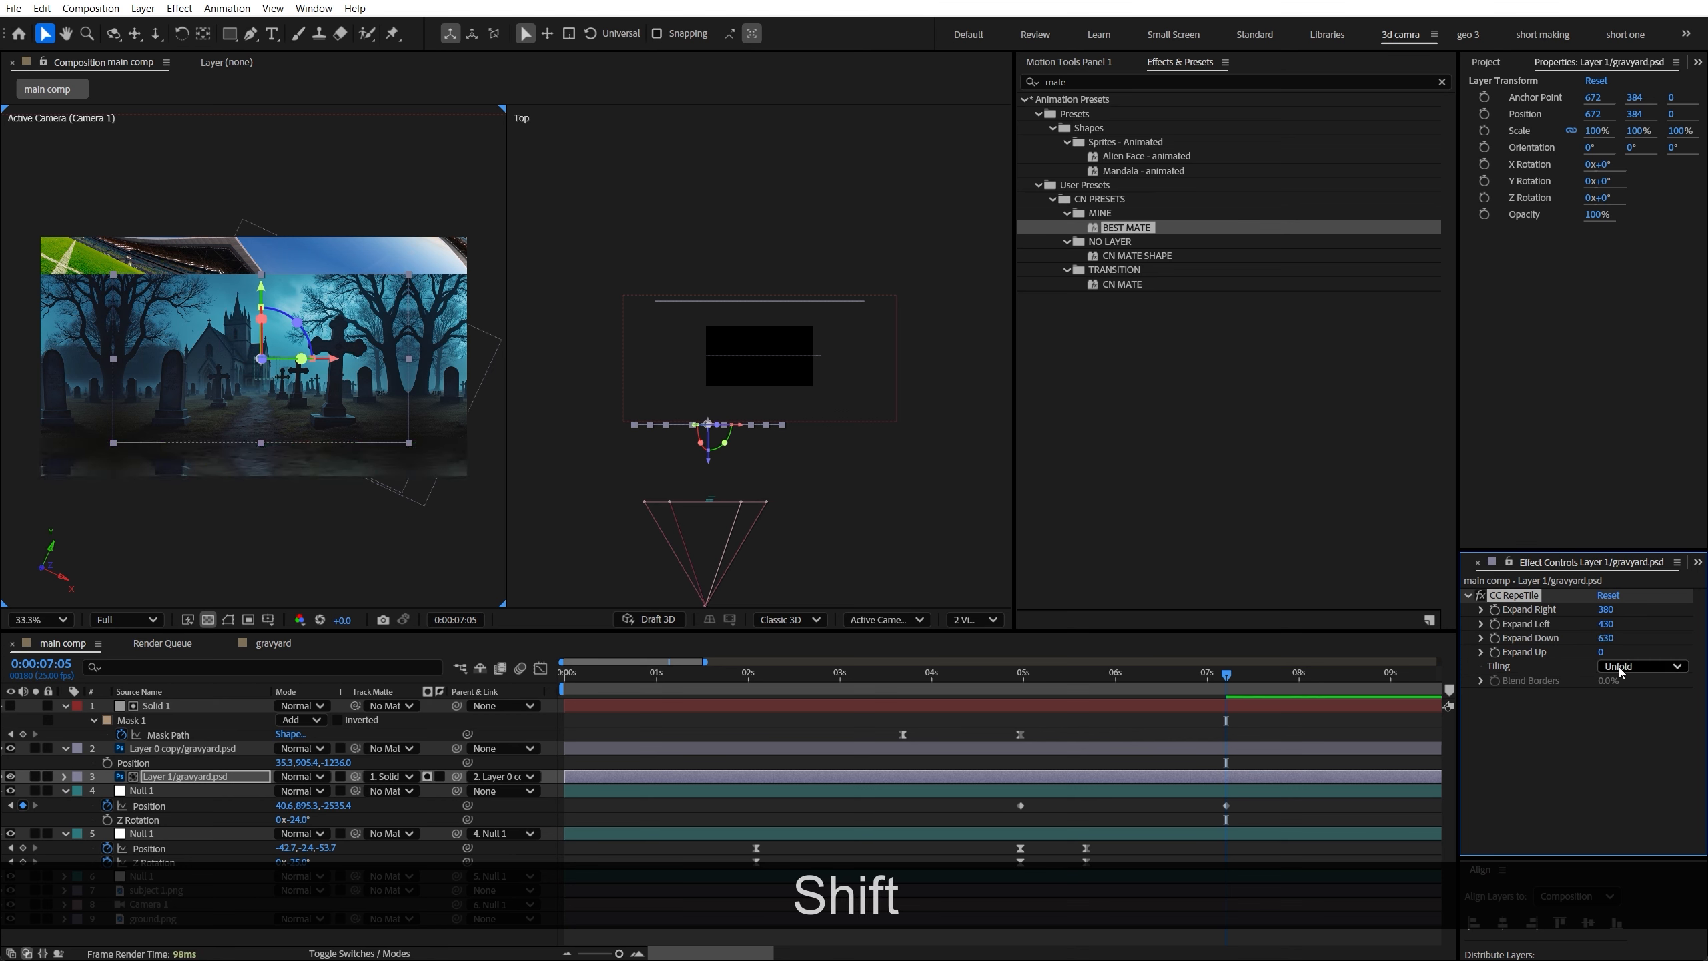
drag(1663, 644, 1626, 644)
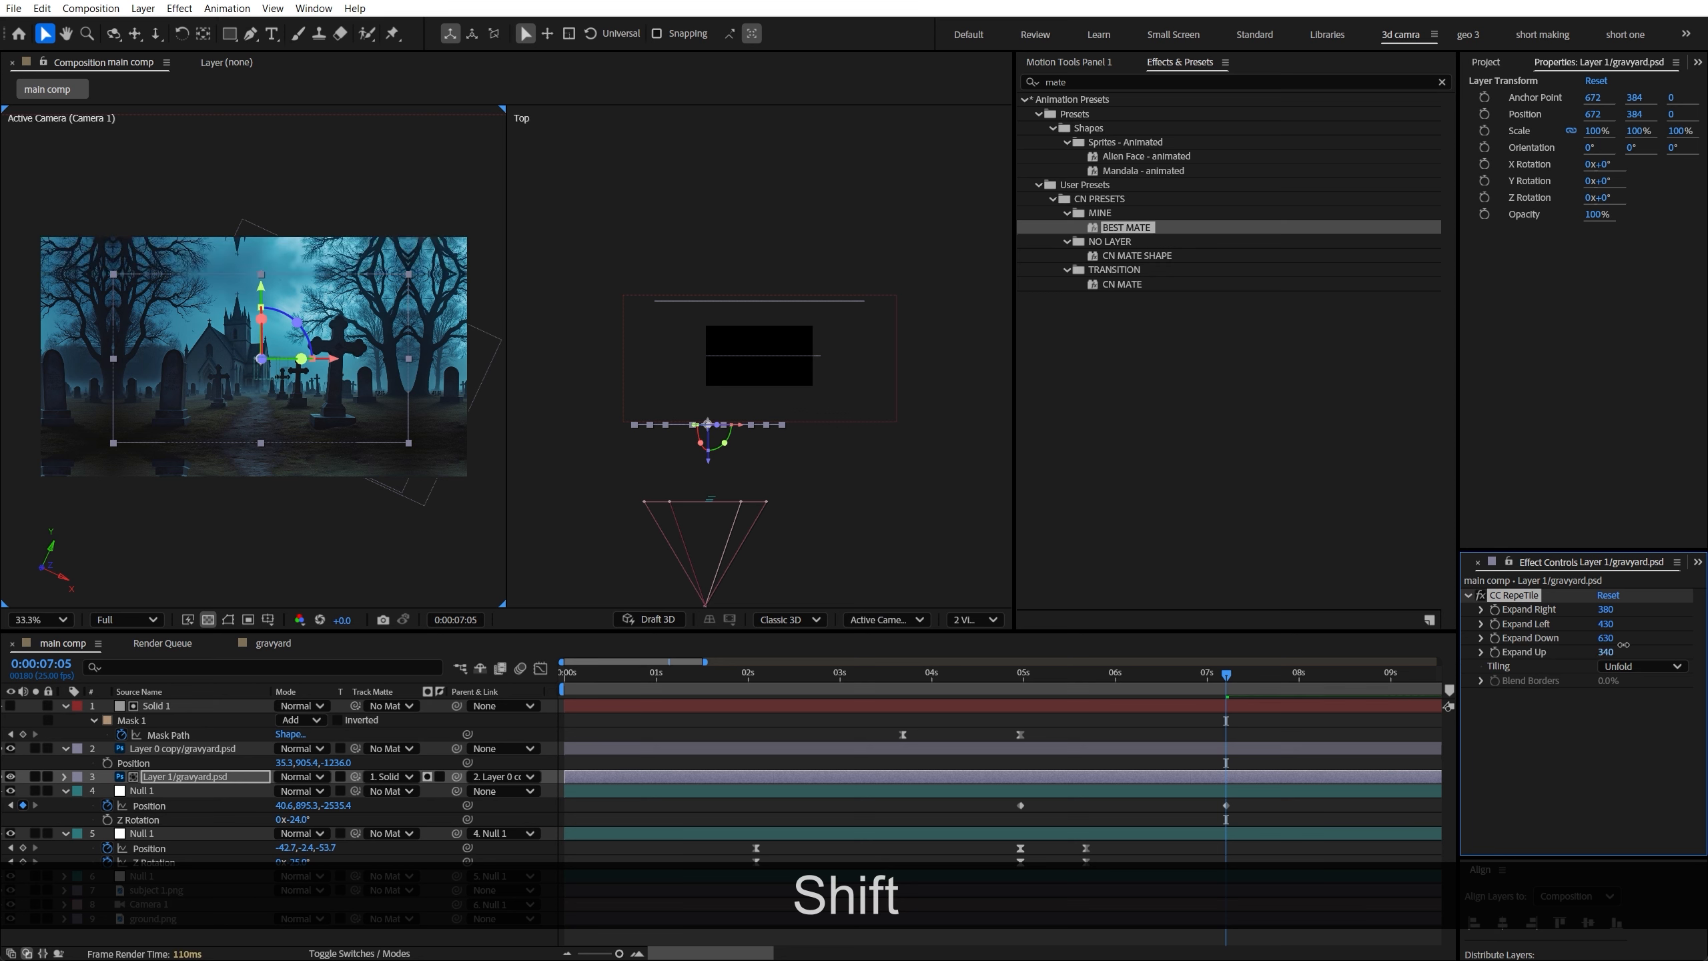
drag(1614, 644, 1607, 646)
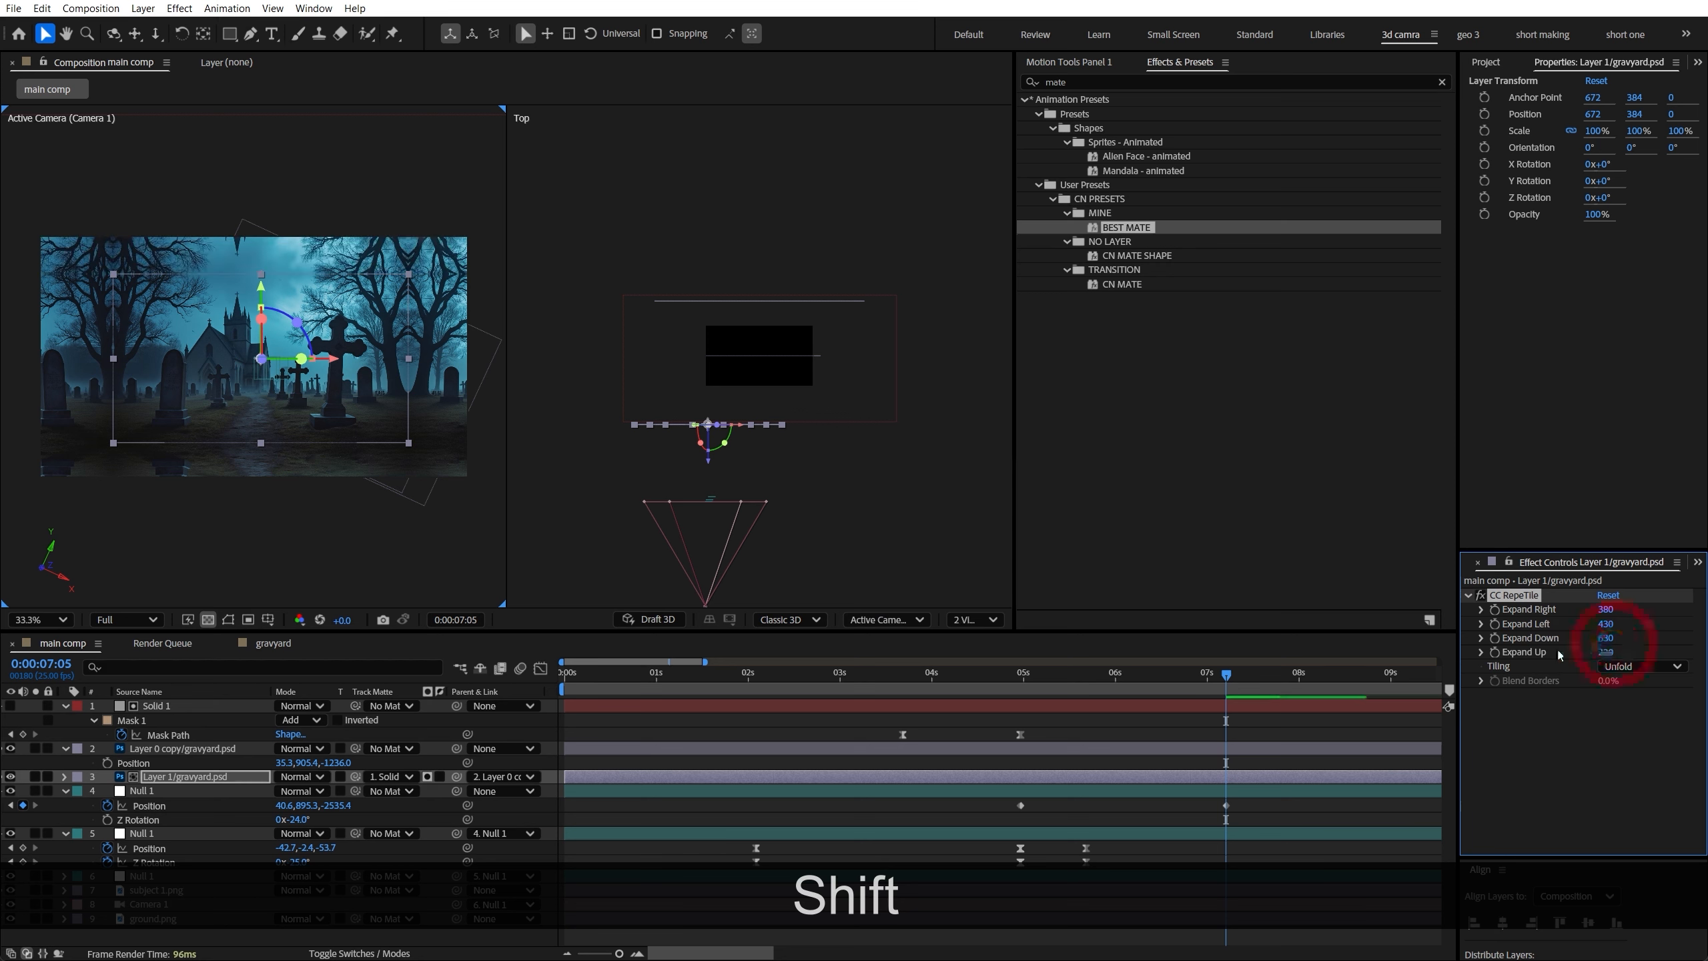
click(830, 724)
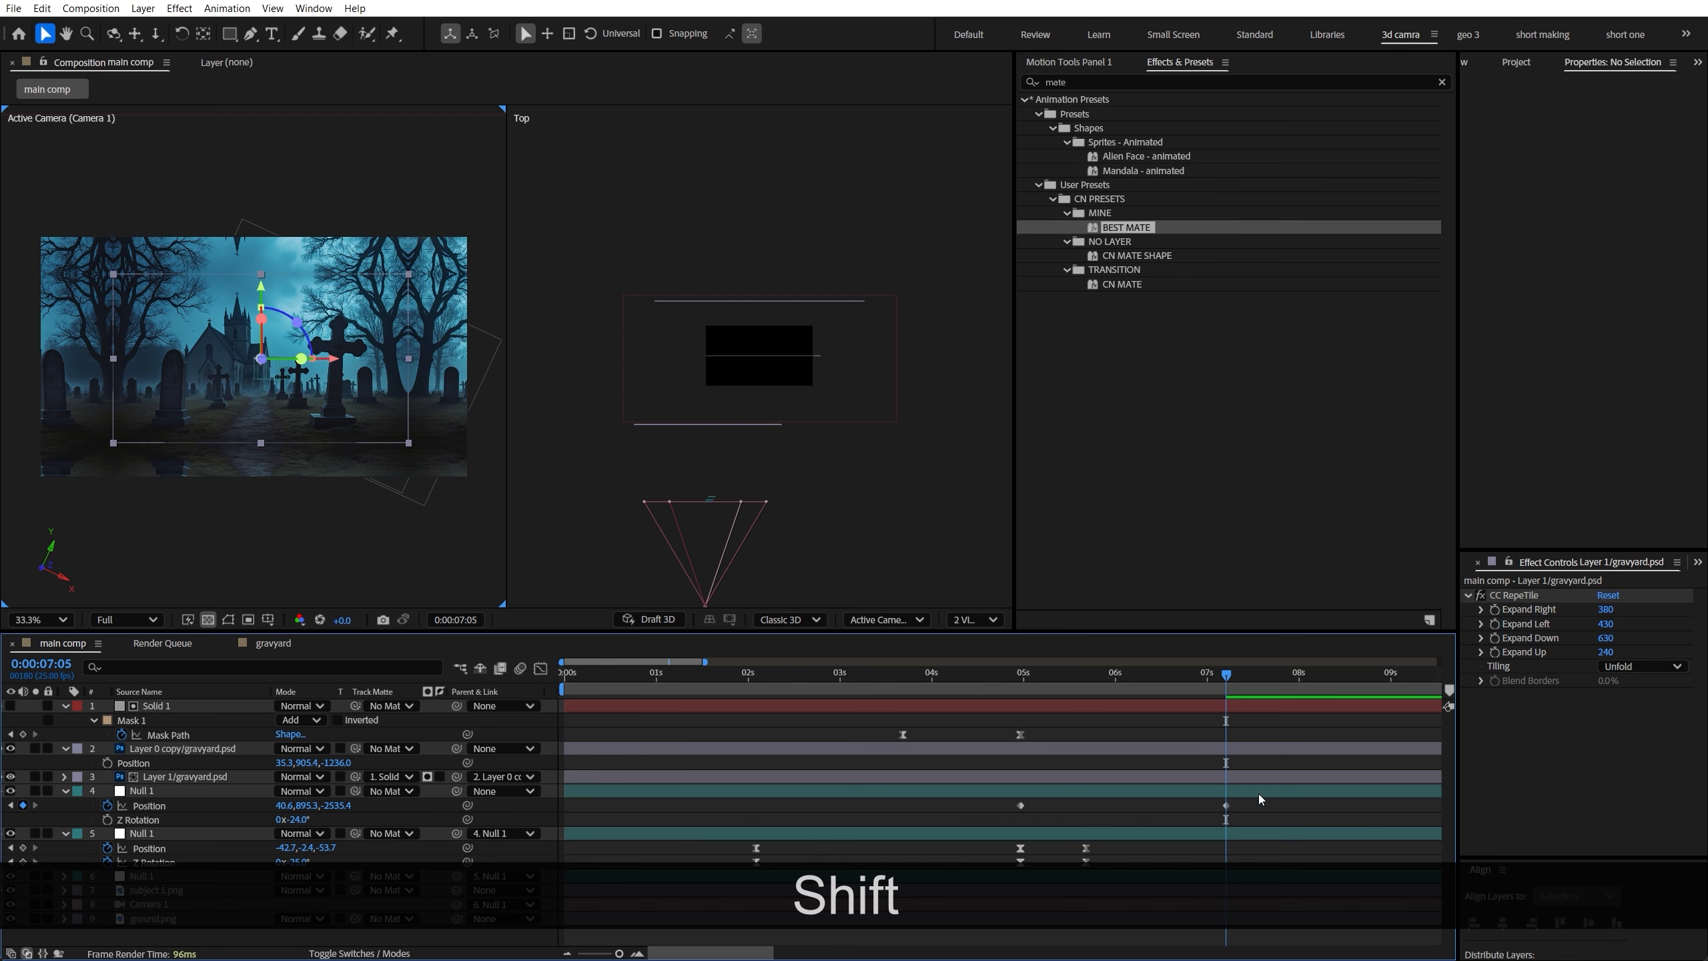
Preview the camera move from 0:00:02:15 and again from 0:00:04:10, and lower the viewer resolution to Third
drag(1214, 697, 803, 743)
key(space)
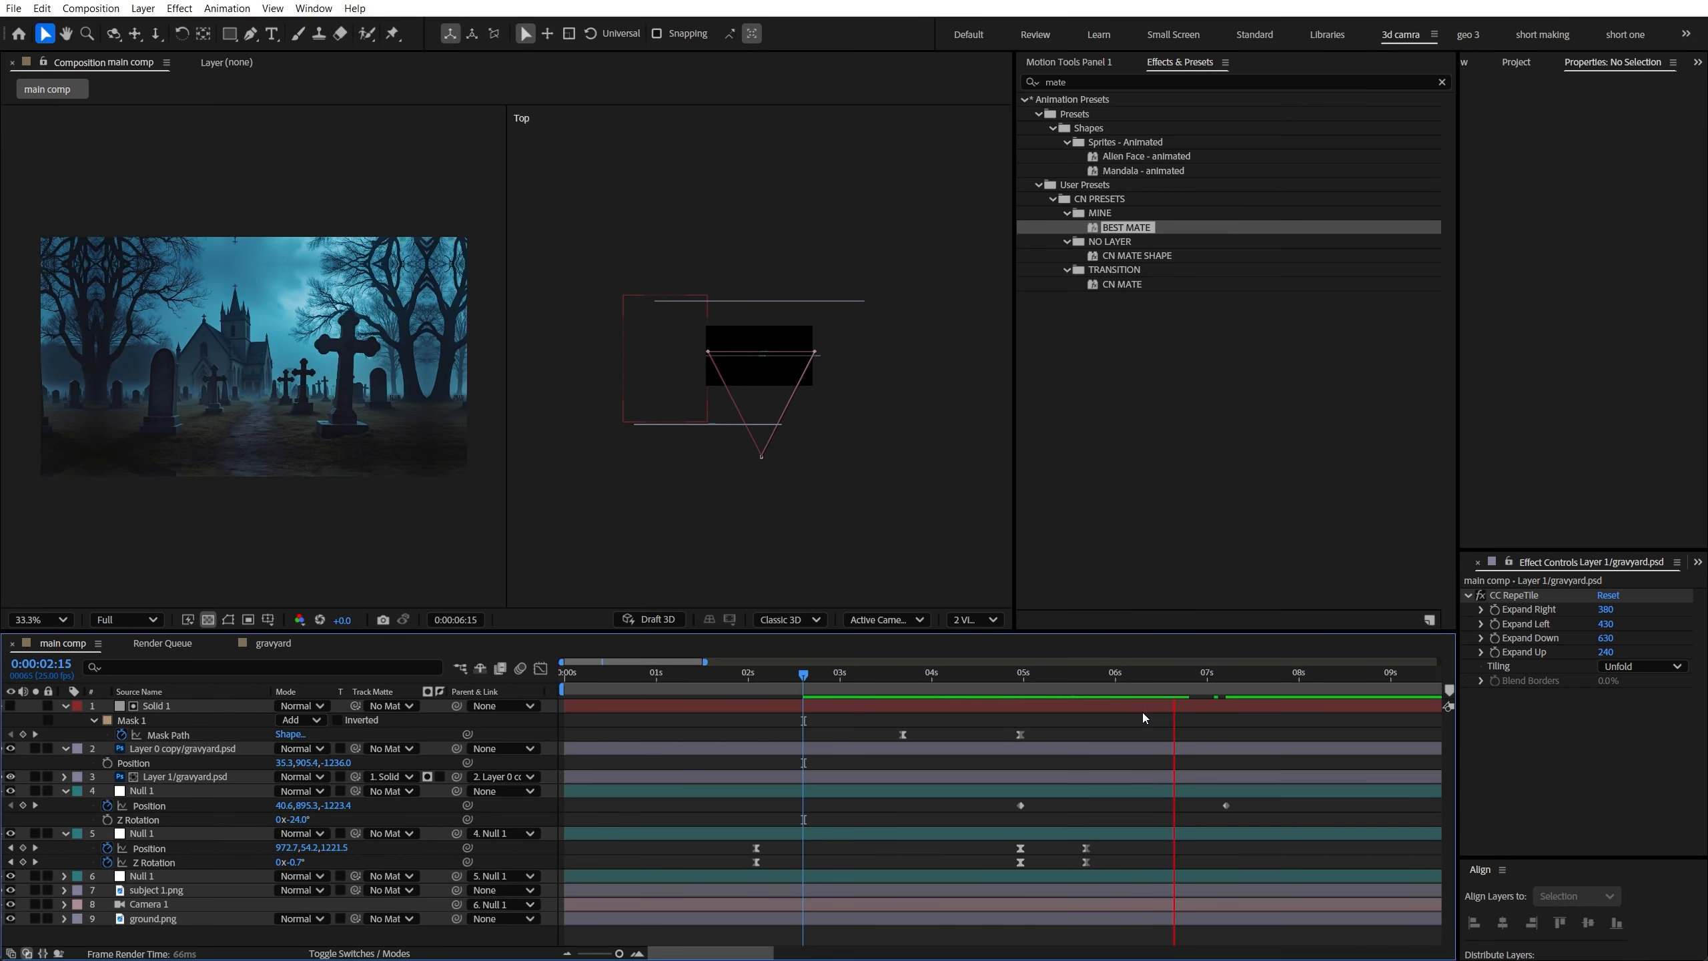
key(space)
click(968, 706)
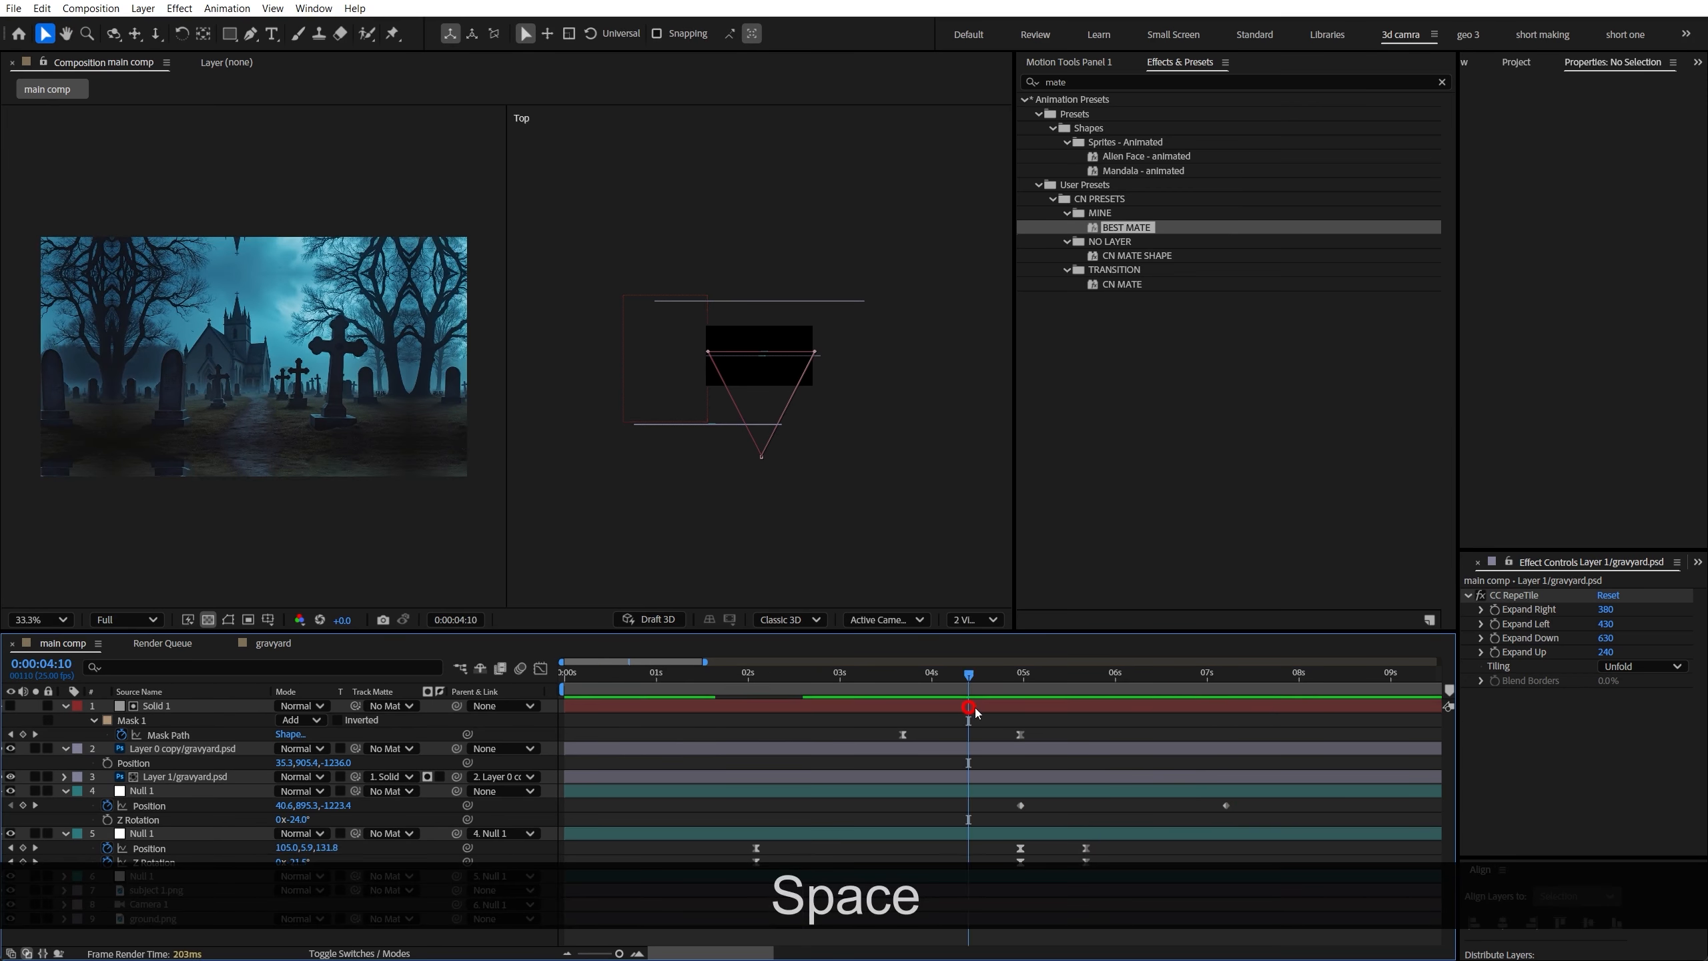
key(space)
click(125, 619)
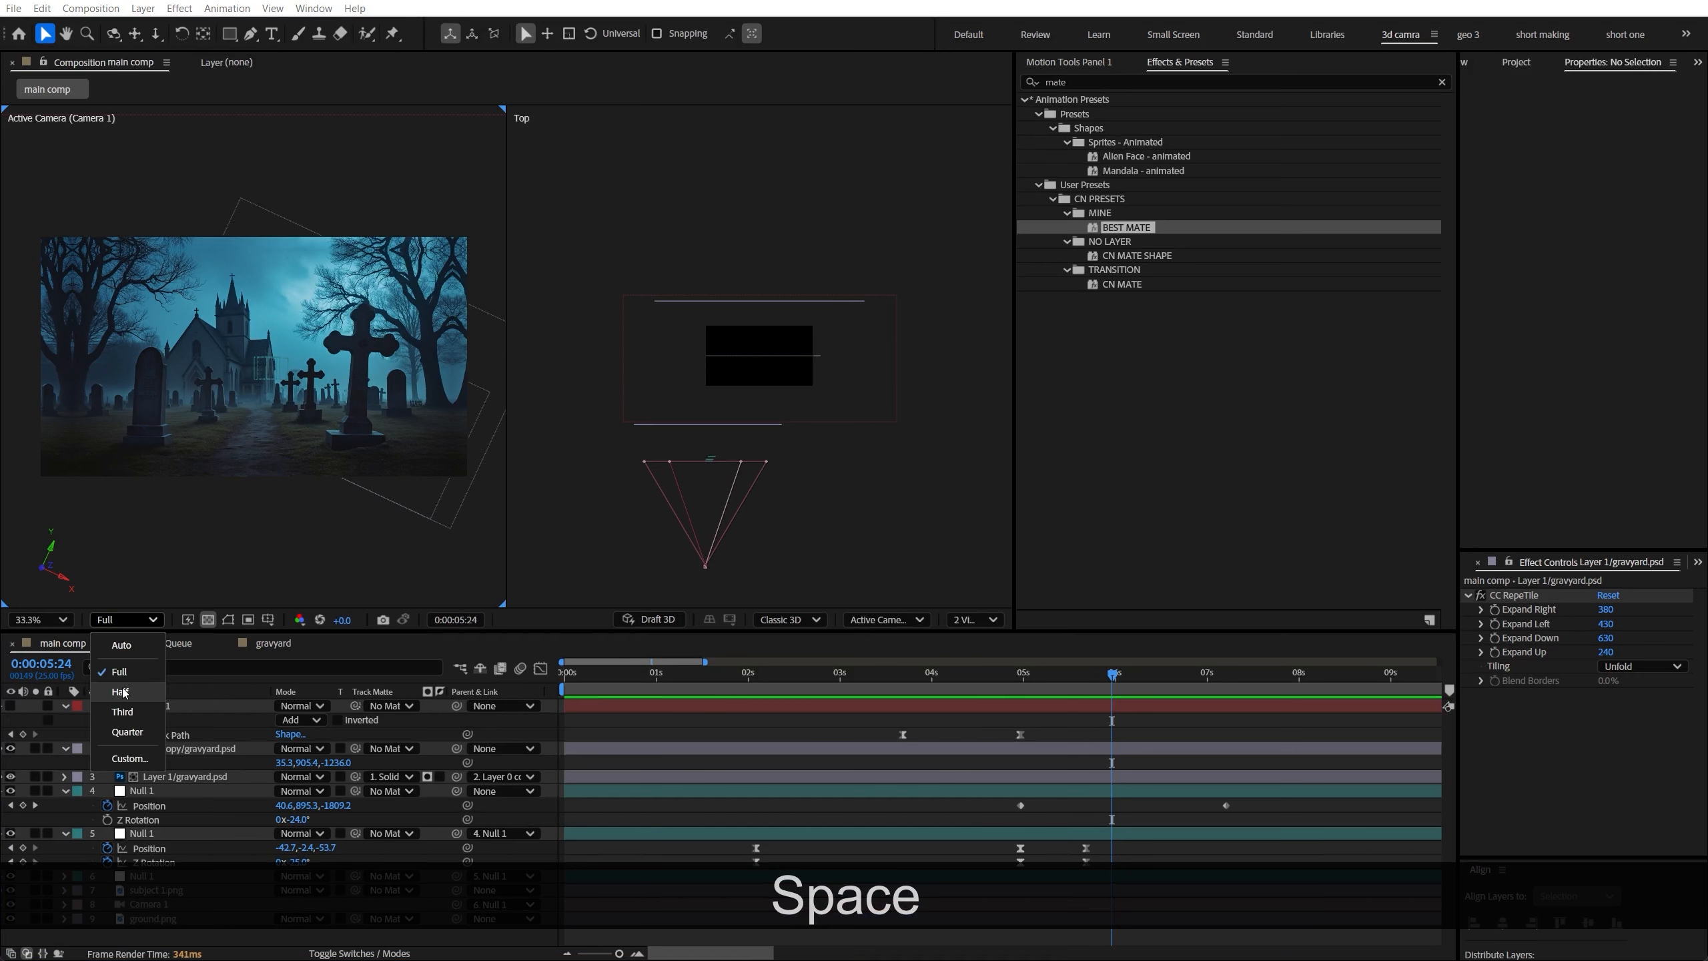
click(122, 711)
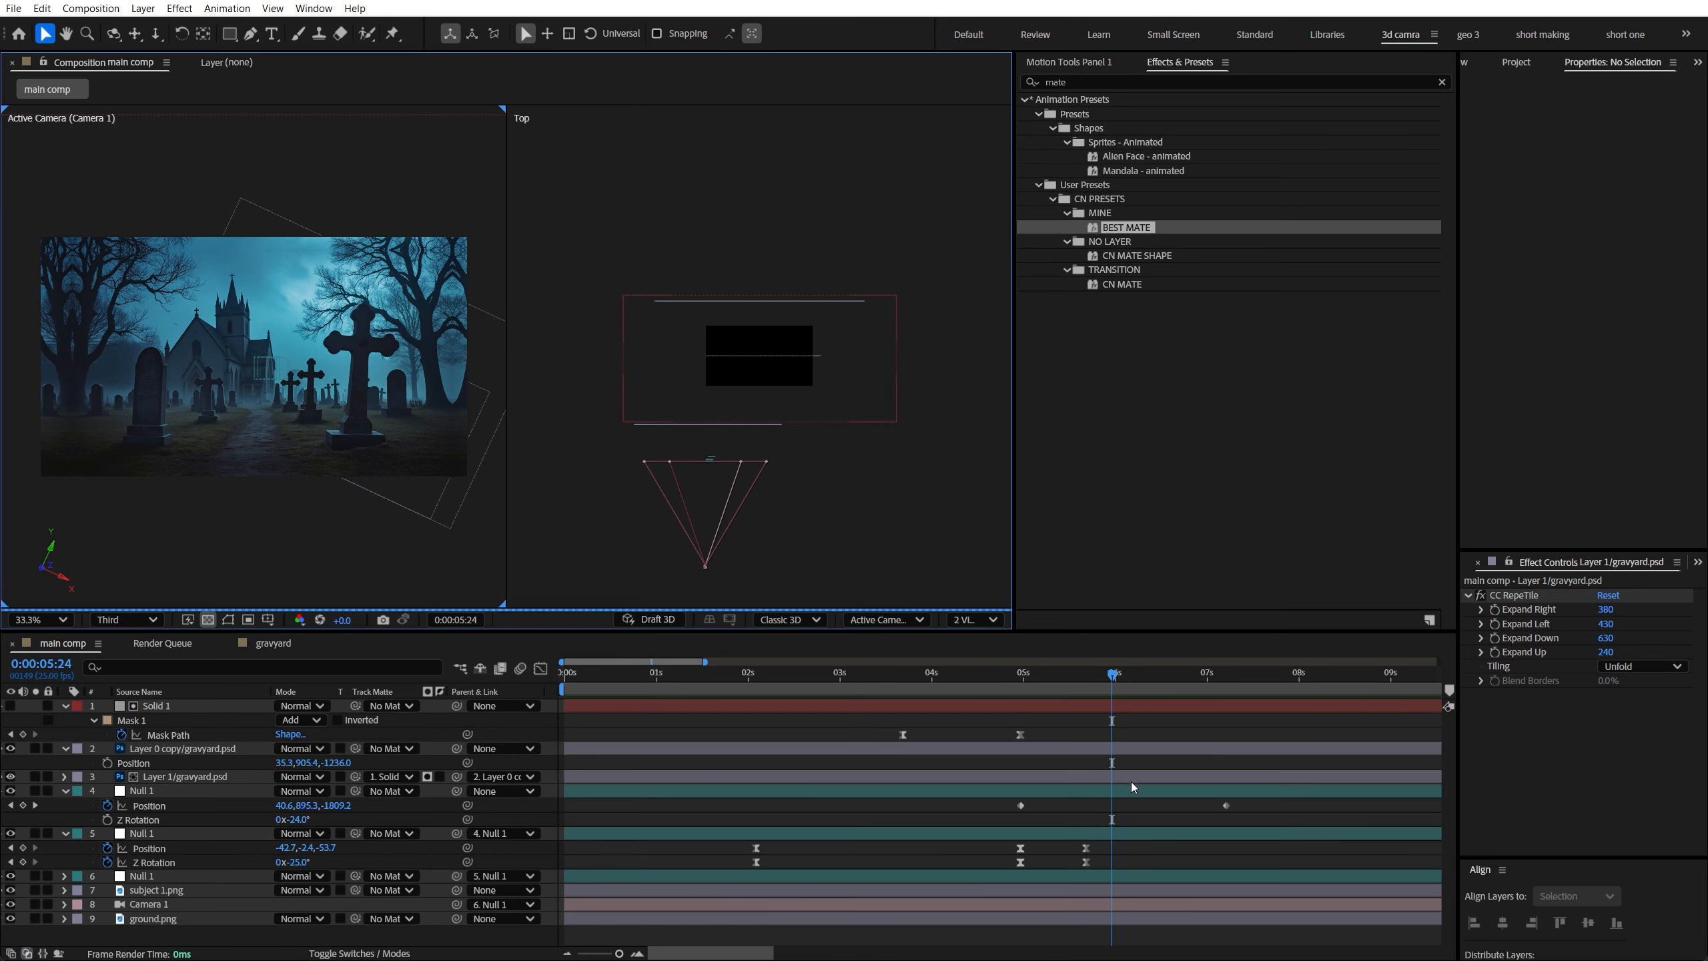
Shift both Position keyframes of the layer 4 null earlier so the second sits at 0:00:06:22, and apply Easy Ease to them
drag(1260, 803, 994, 815)
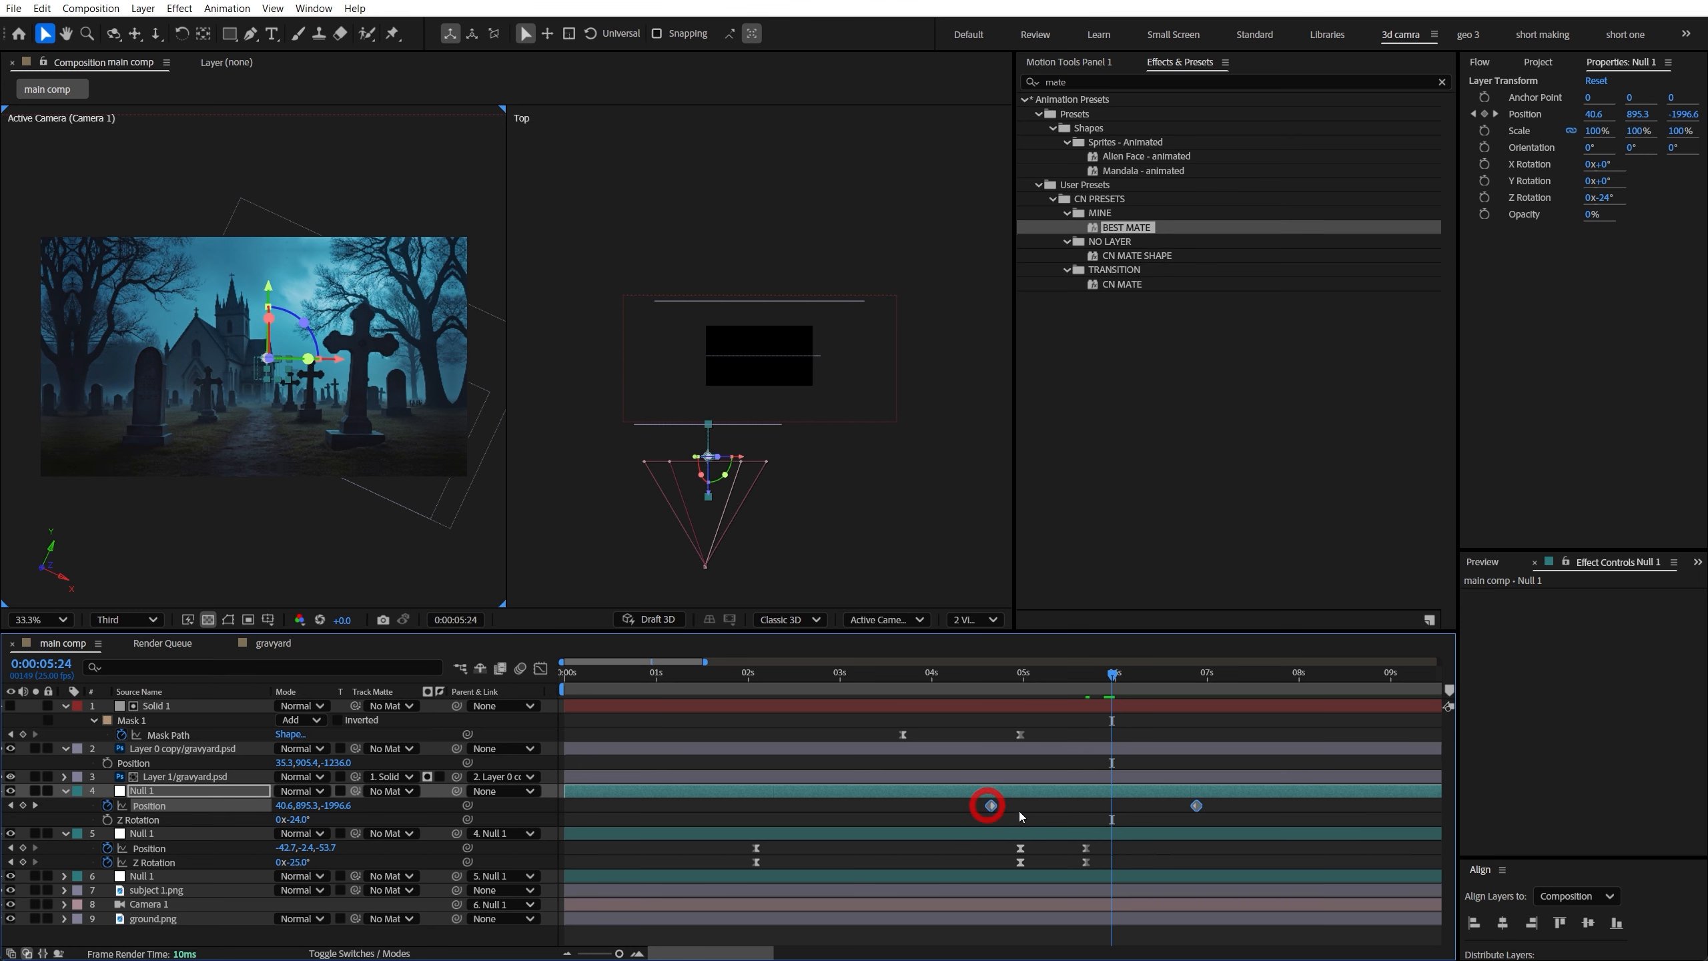
drag(1202, 808, 944, 806)
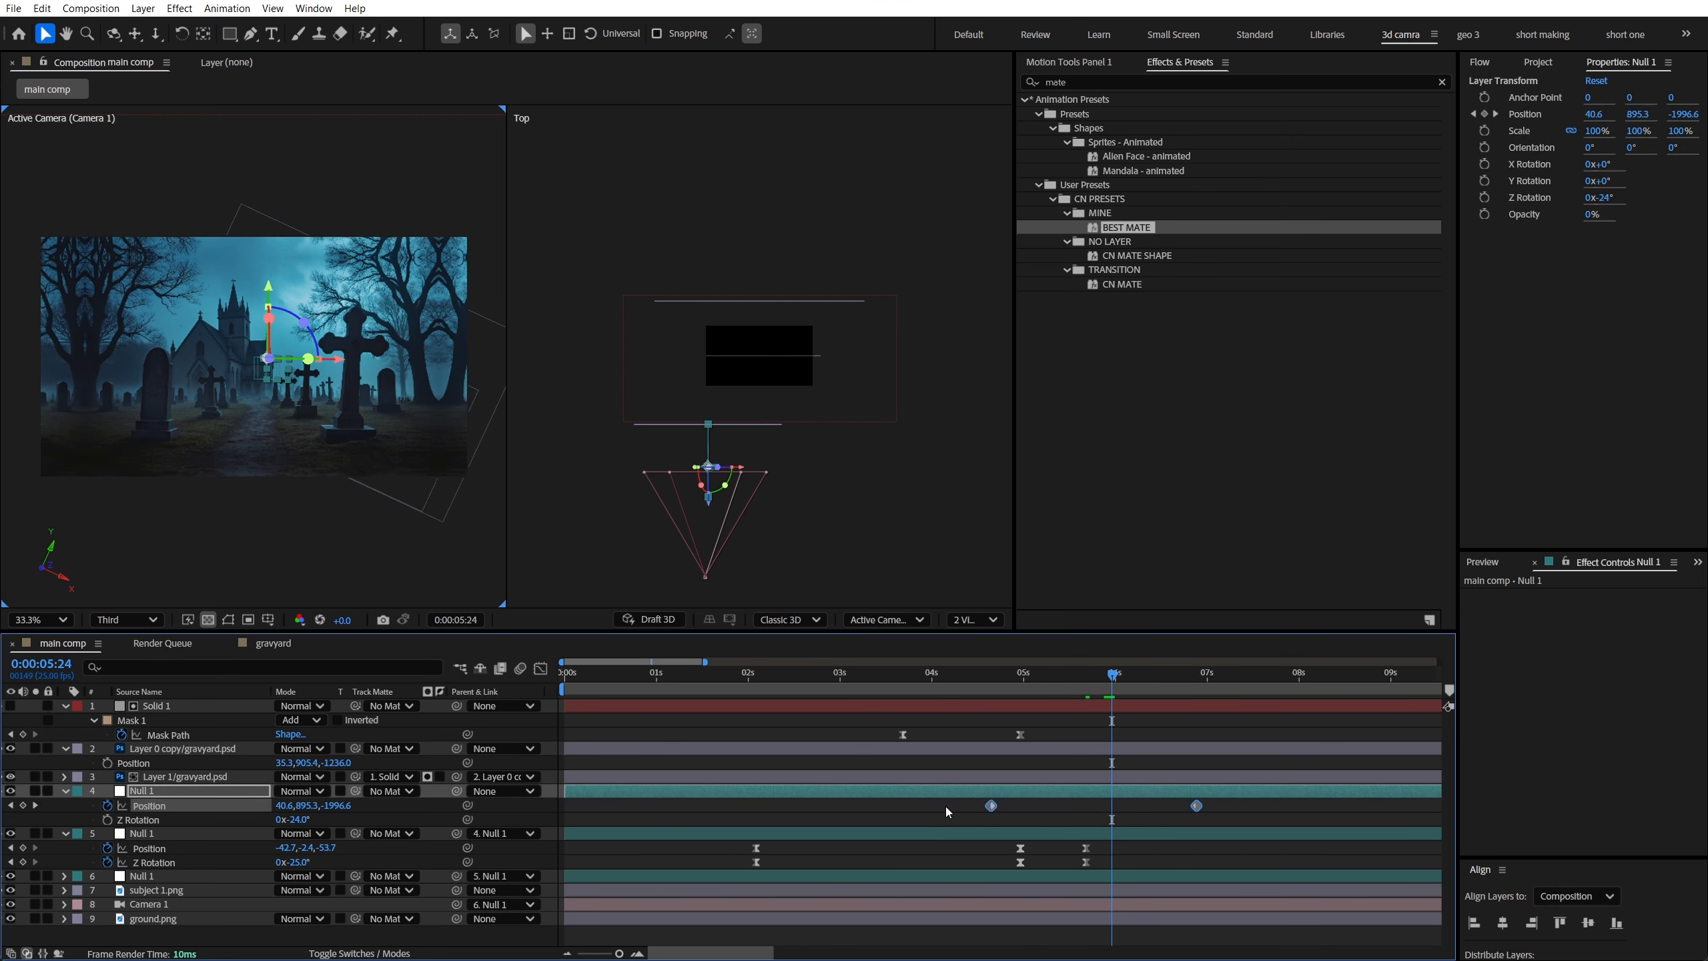
key(F9)
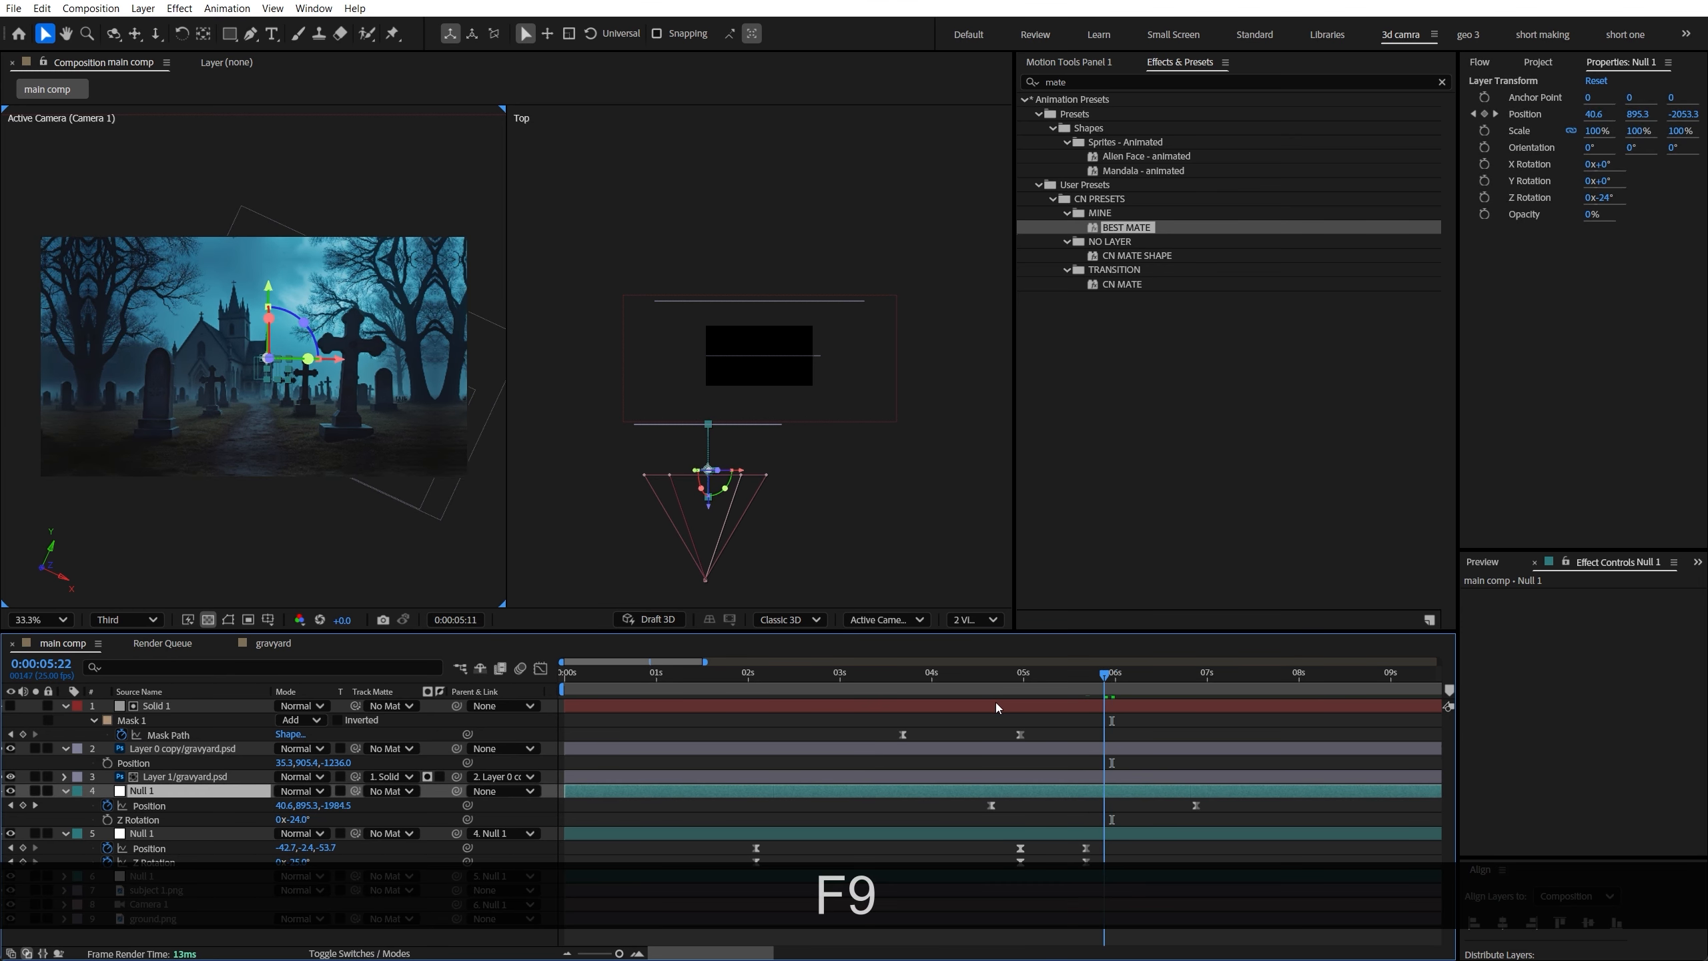
Play the main comp from 0:00:04:10 to check the eased pull-back through the graveyard
click(968, 672)
key(space)
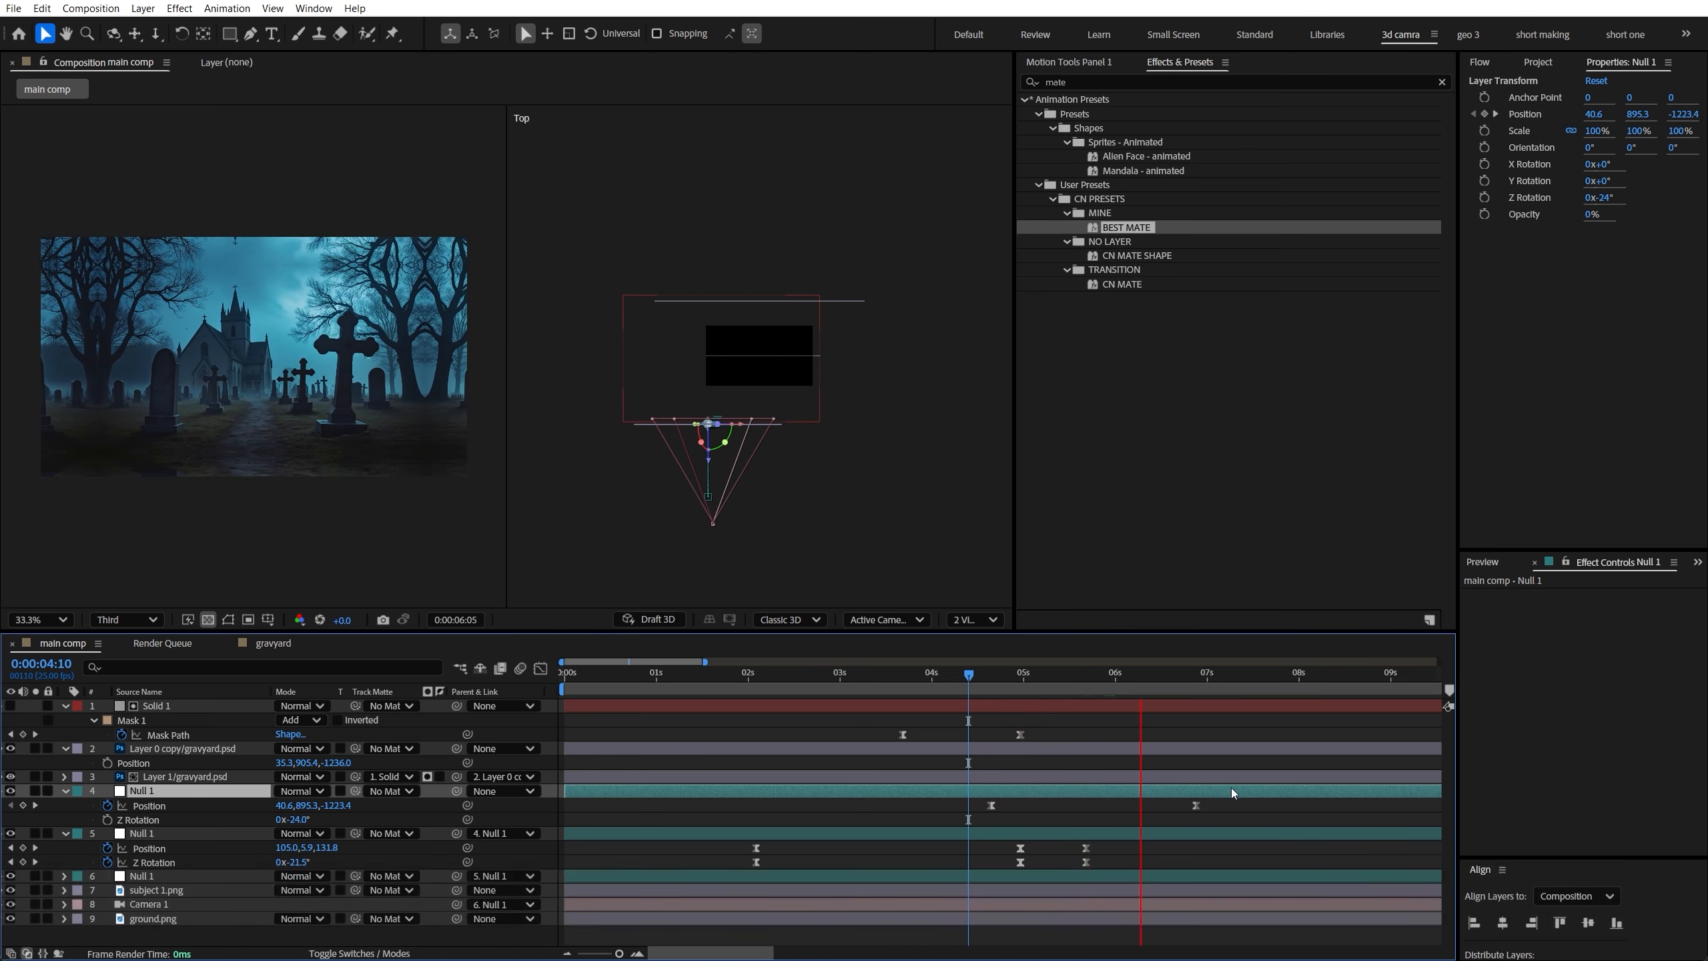
key(space)
Move the layer 4 null's last Position keyframe slightly later and add another Position keyframe at 0:00:06:22
drag(1143, 703, 1189, 707)
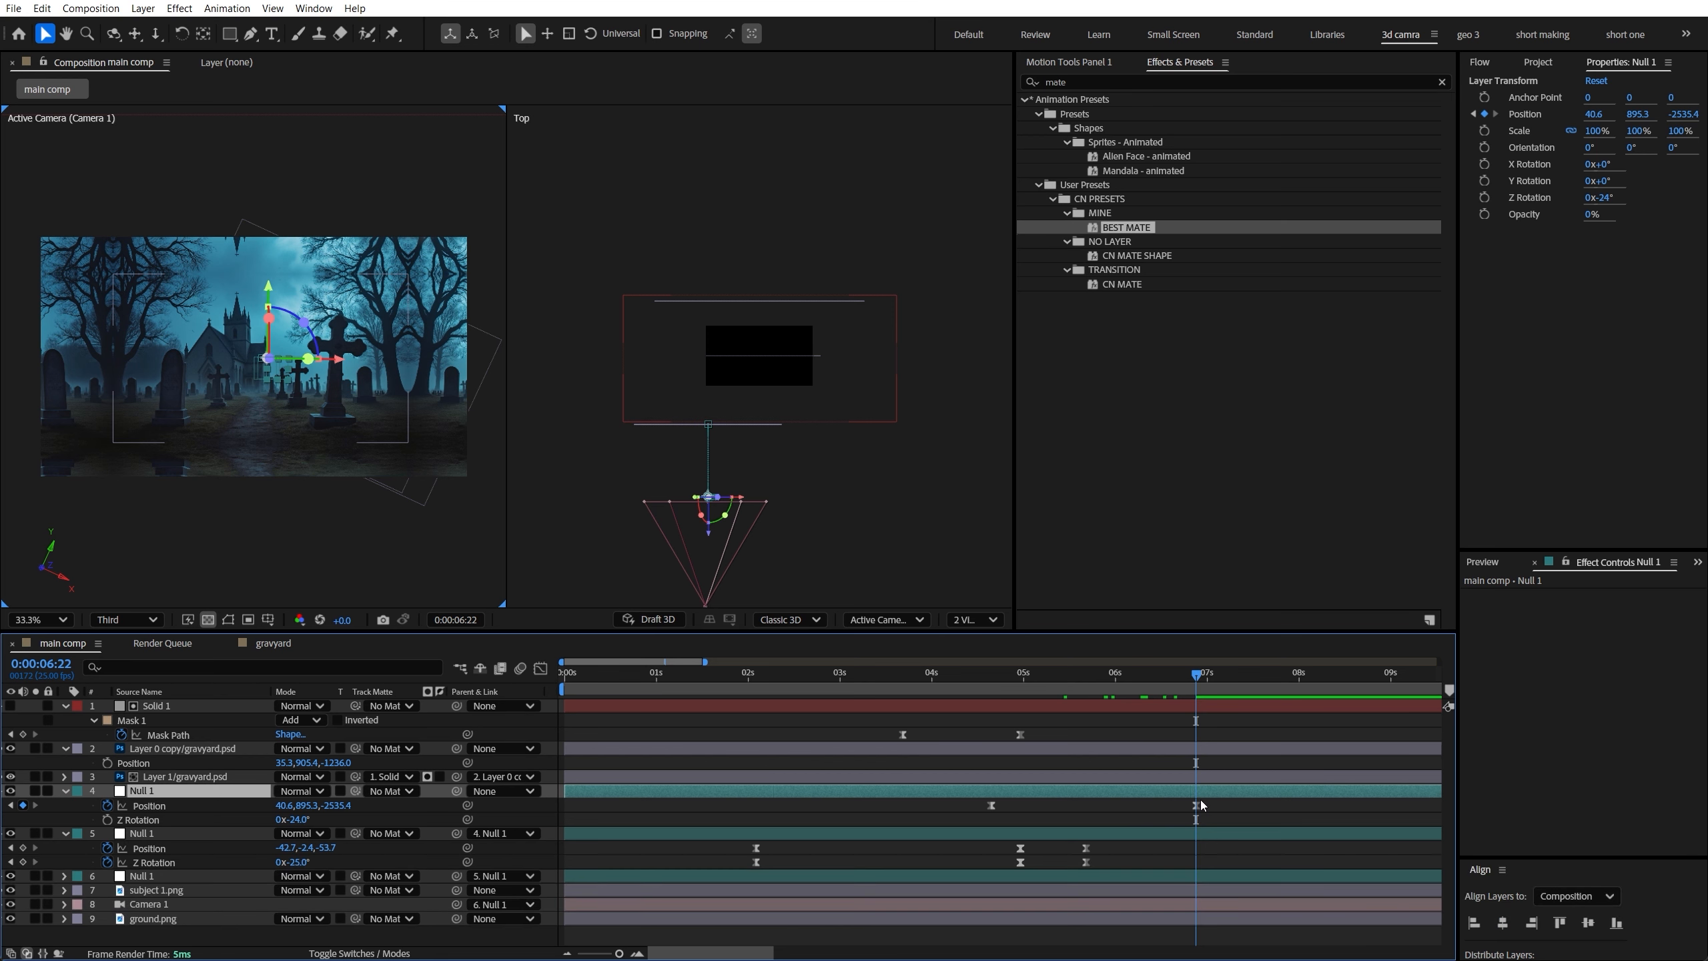
drag(1197, 805, 1215, 805)
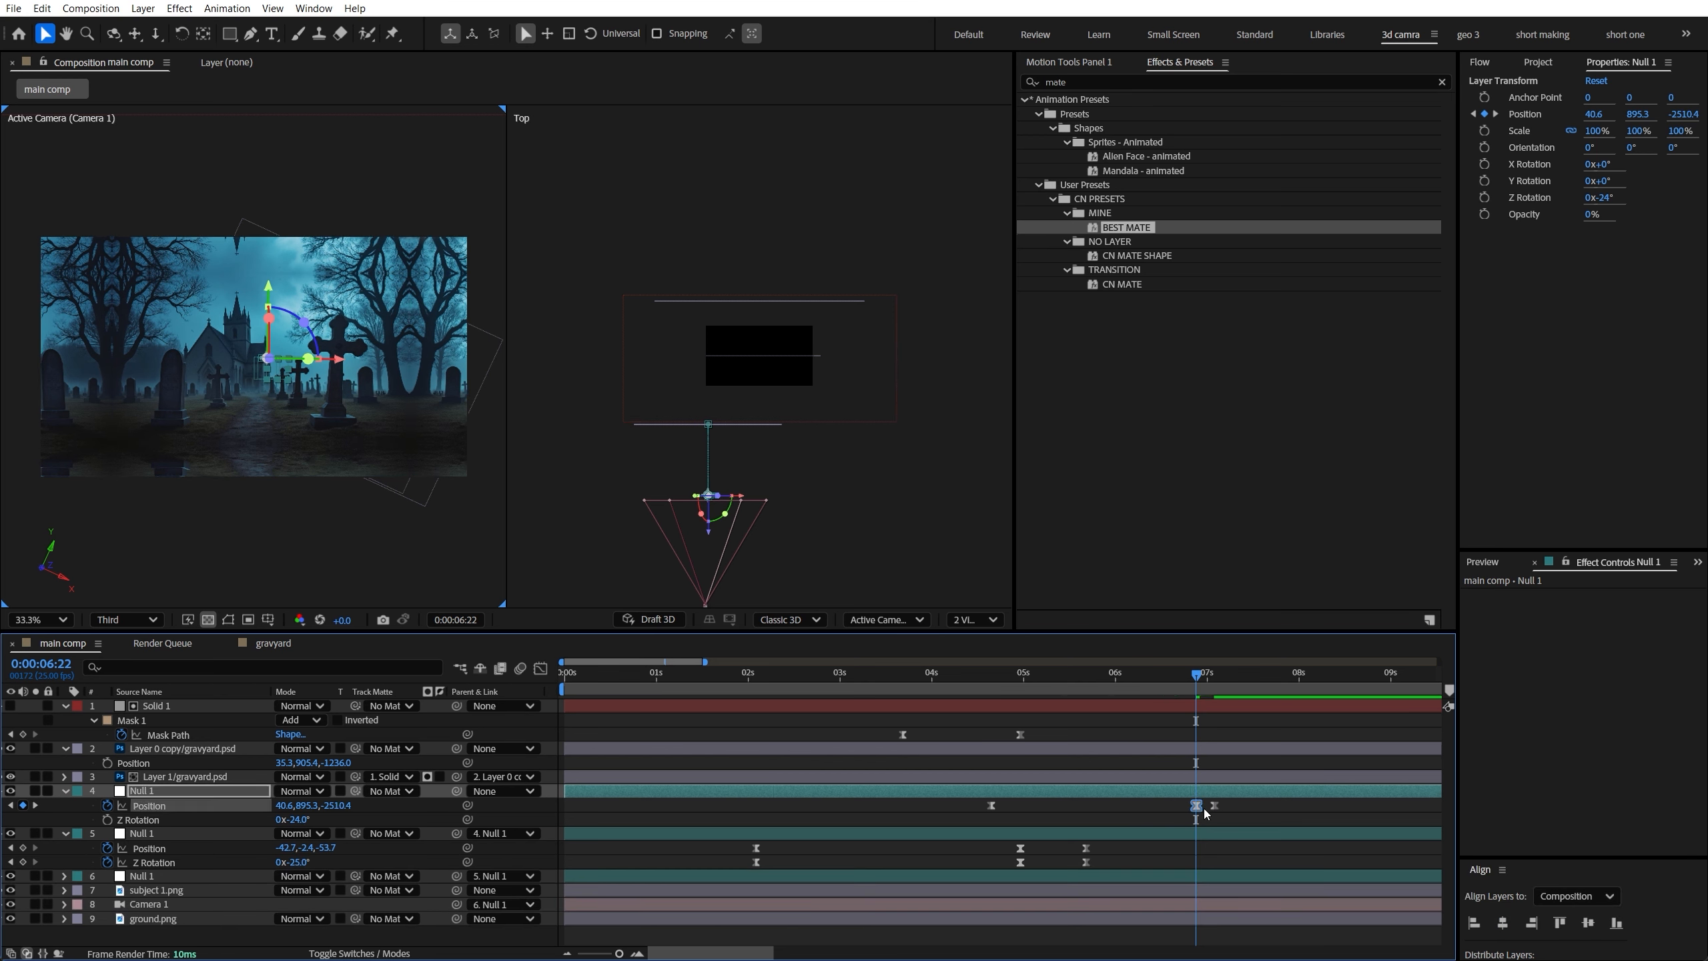
Set the temporal interpolation of the Position keyframe at 0:00:06:22 to Continuous Bezier
right_click(1202, 811)
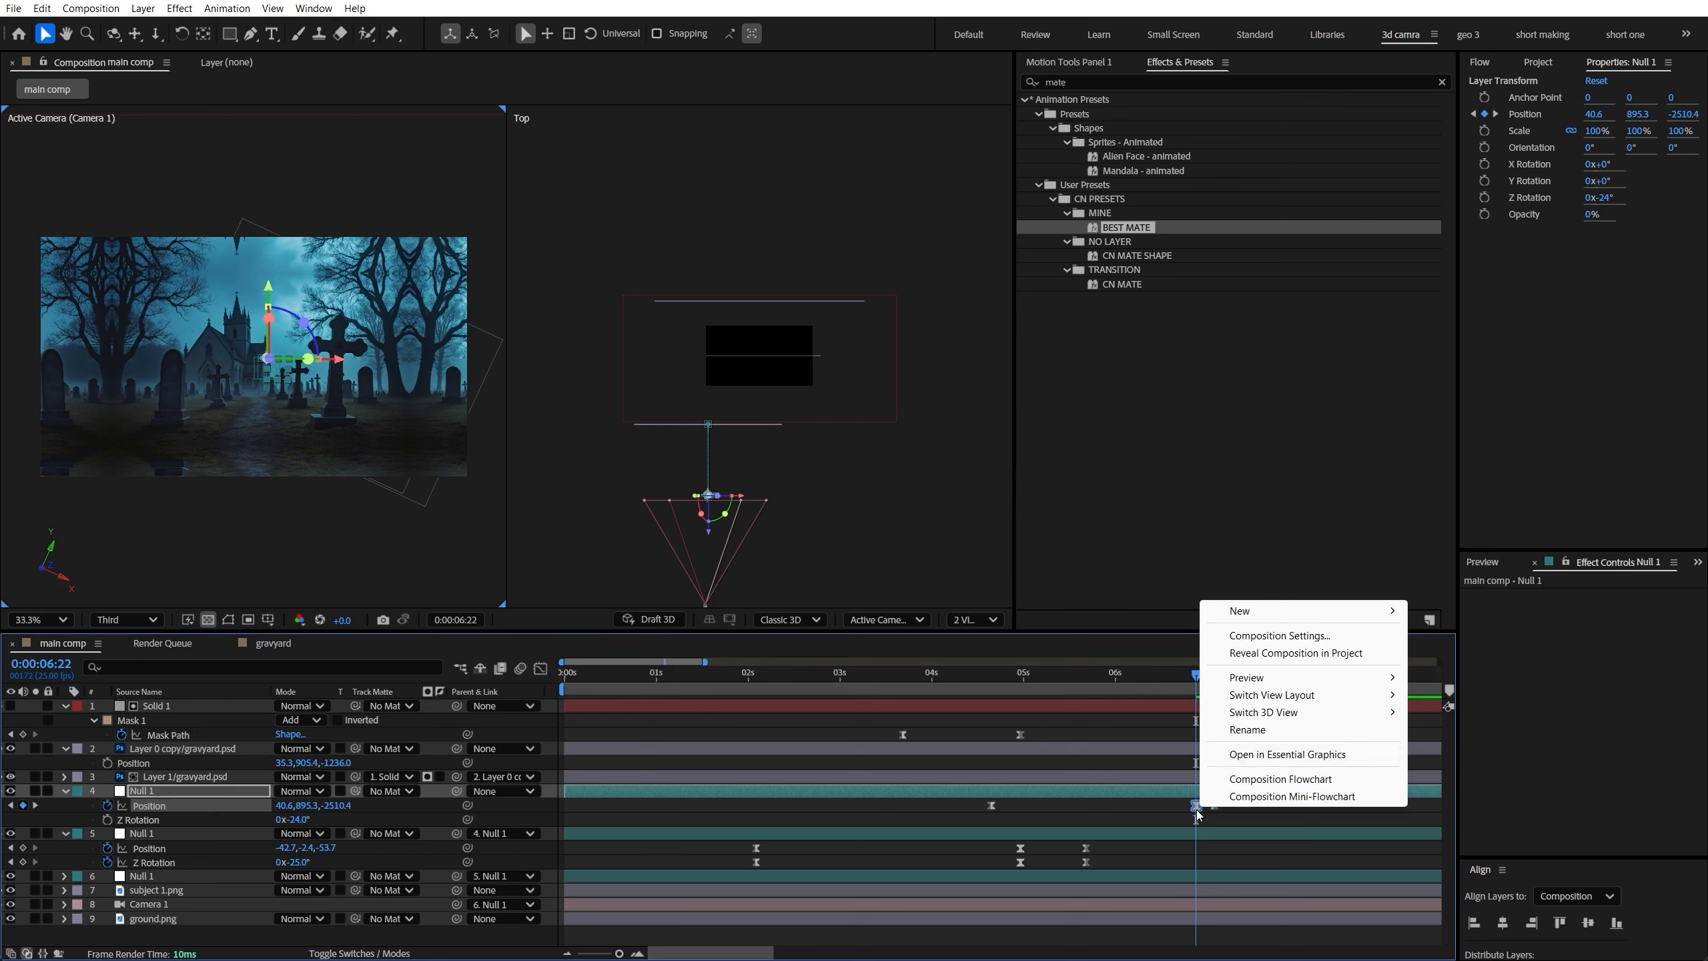
click(1279, 745)
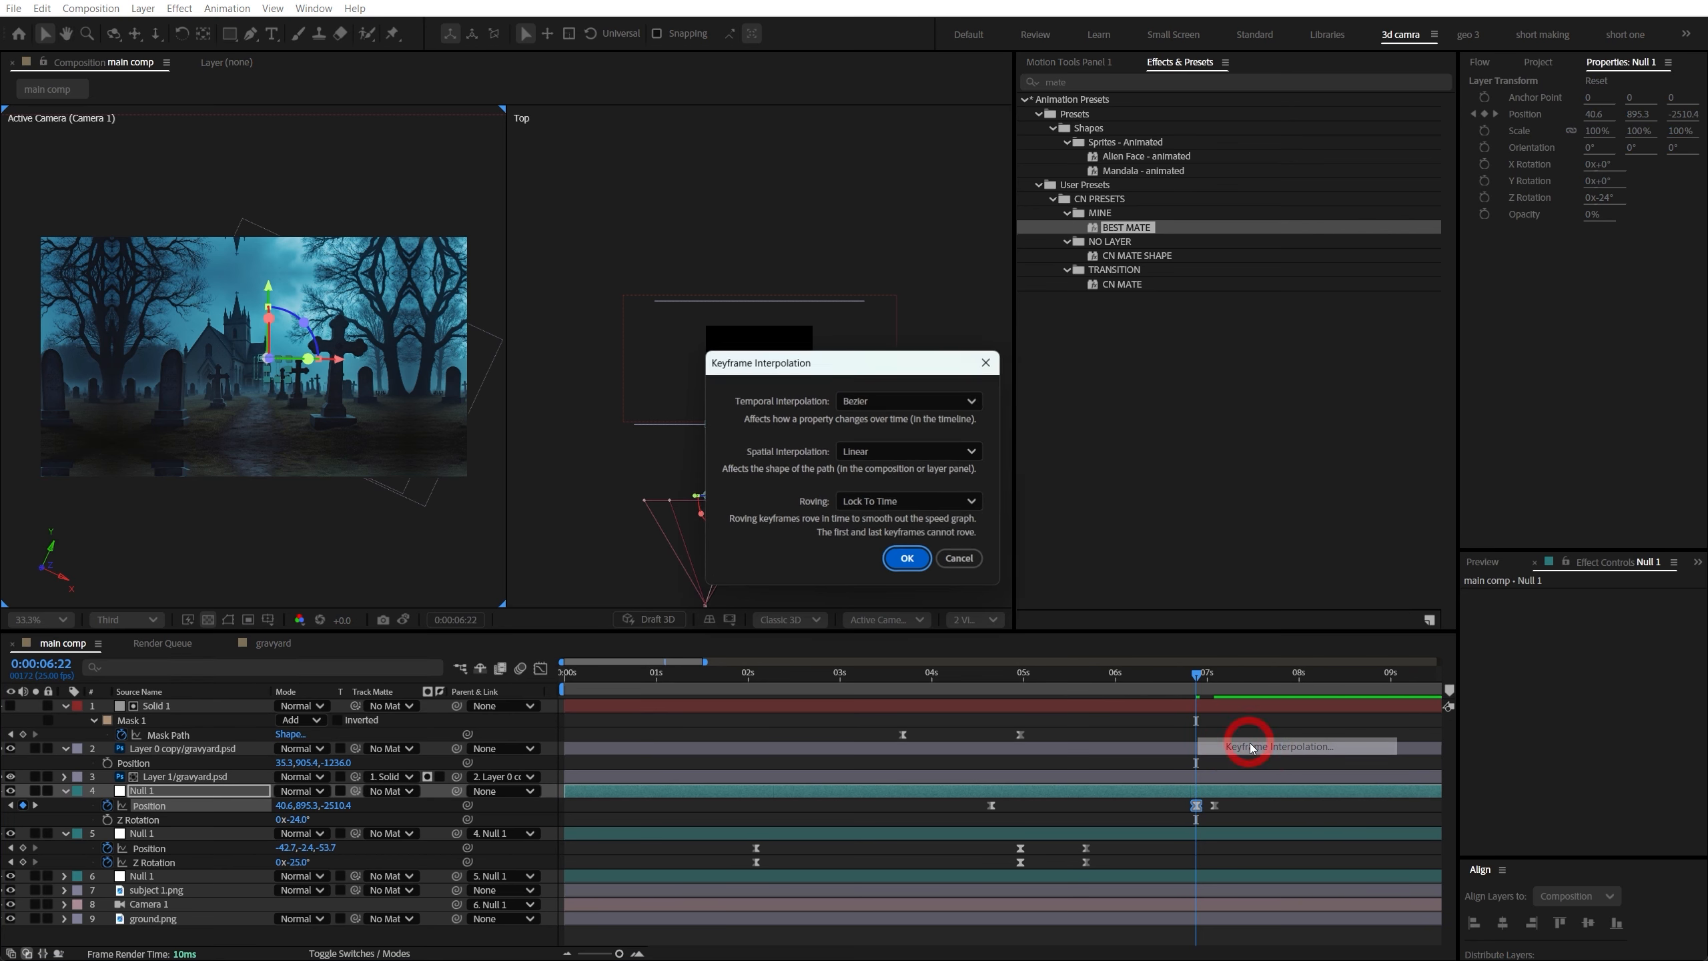
click(908, 400)
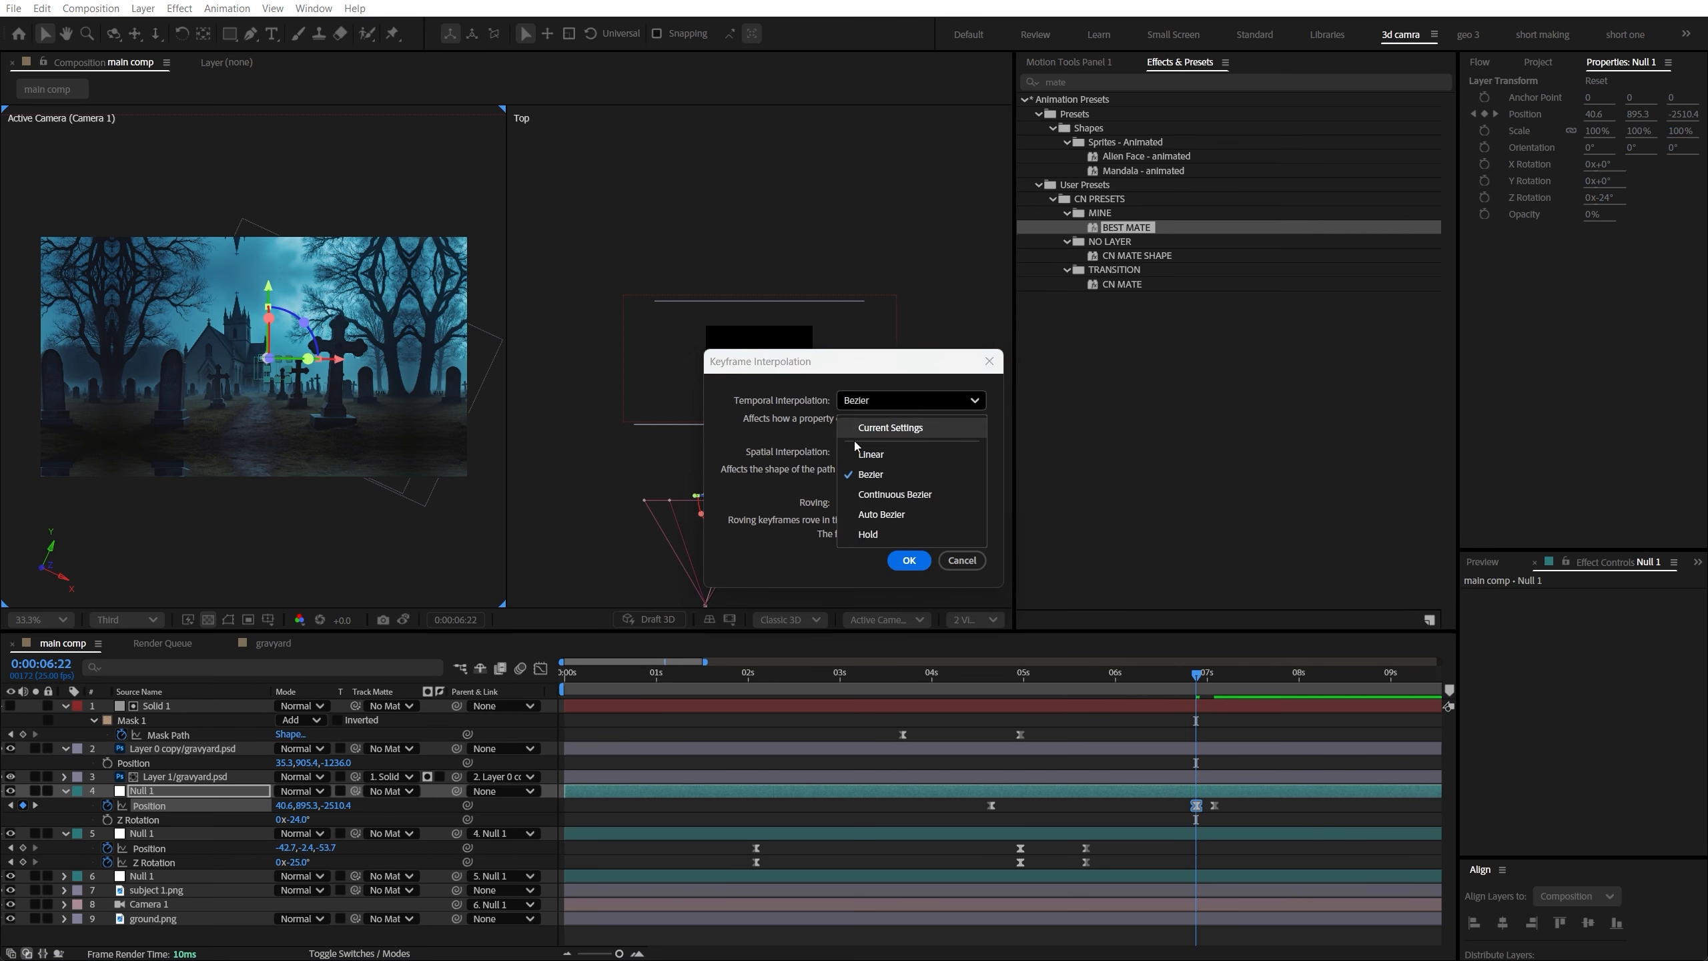
click(885, 495)
click(909, 561)
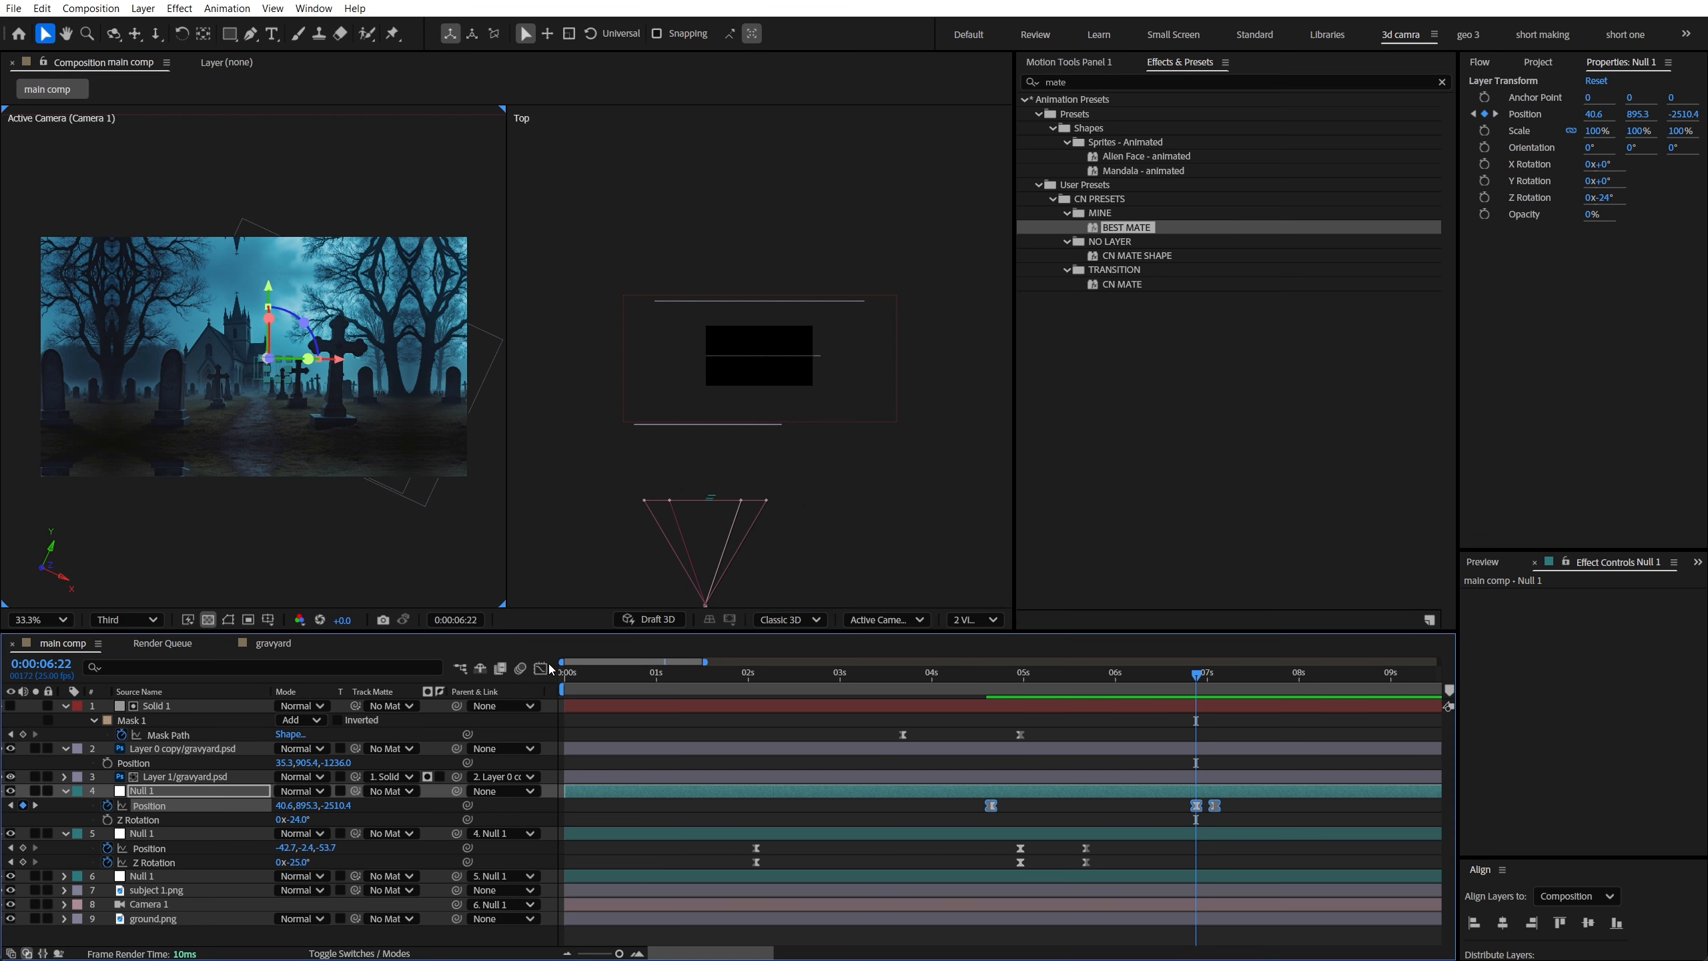
Lengthen the speed influence handles of the layer 4 null's first and 0:00:06:22 Position keyframes to sharpen the speed curve's peak
click(541, 668)
click(1196, 850)
key(equal)
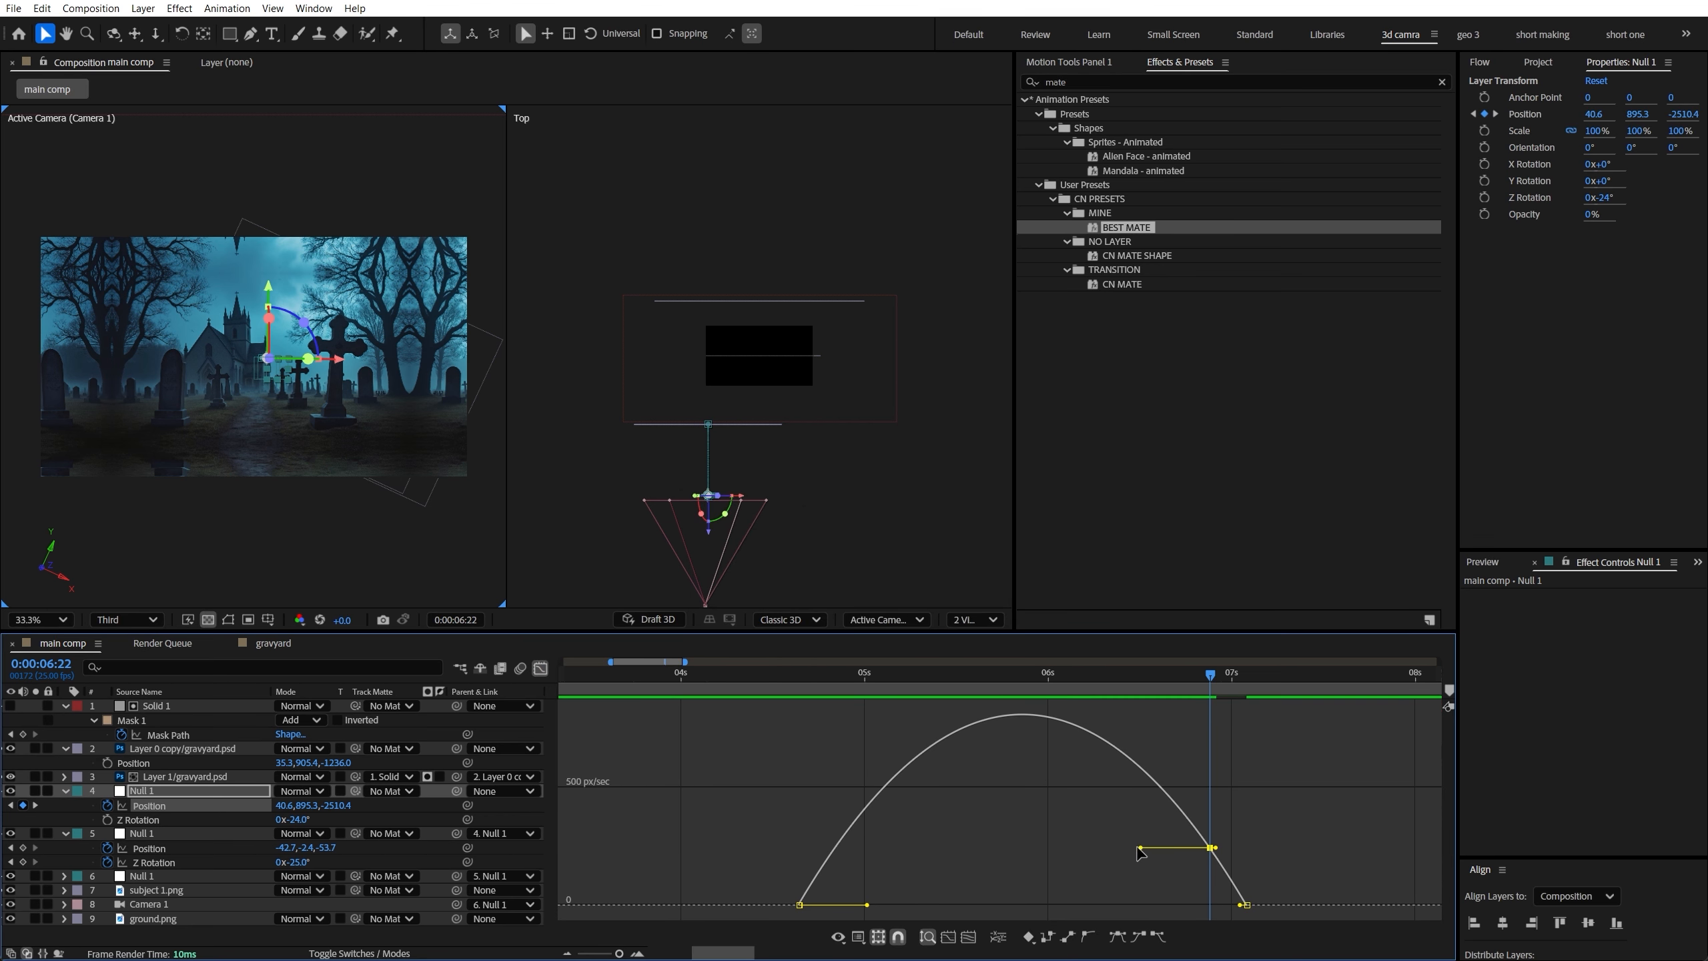
drag(1143, 846, 1080, 845)
drag(871, 902, 925, 903)
drag(926, 903, 923, 900)
click(1317, 830)
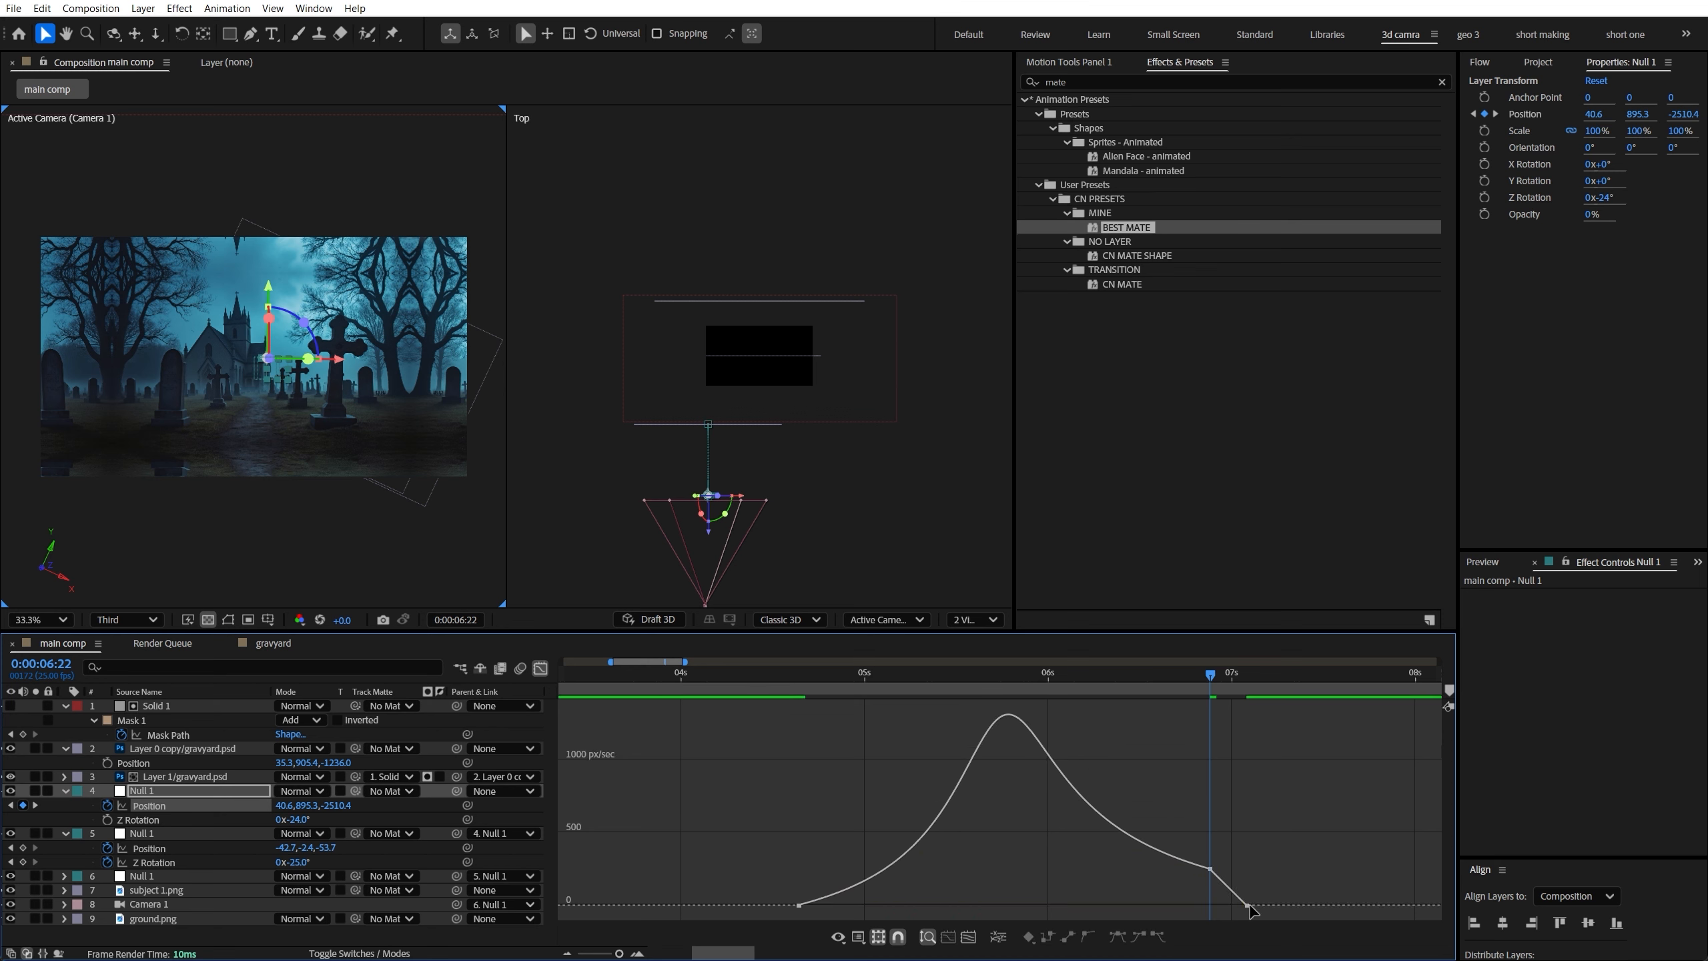
Move the null's last Position keyframe to about 0:00:07:06 in the speed graph and play back the eased move
drag(1248, 905, 1212, 887)
click(1190, 822)
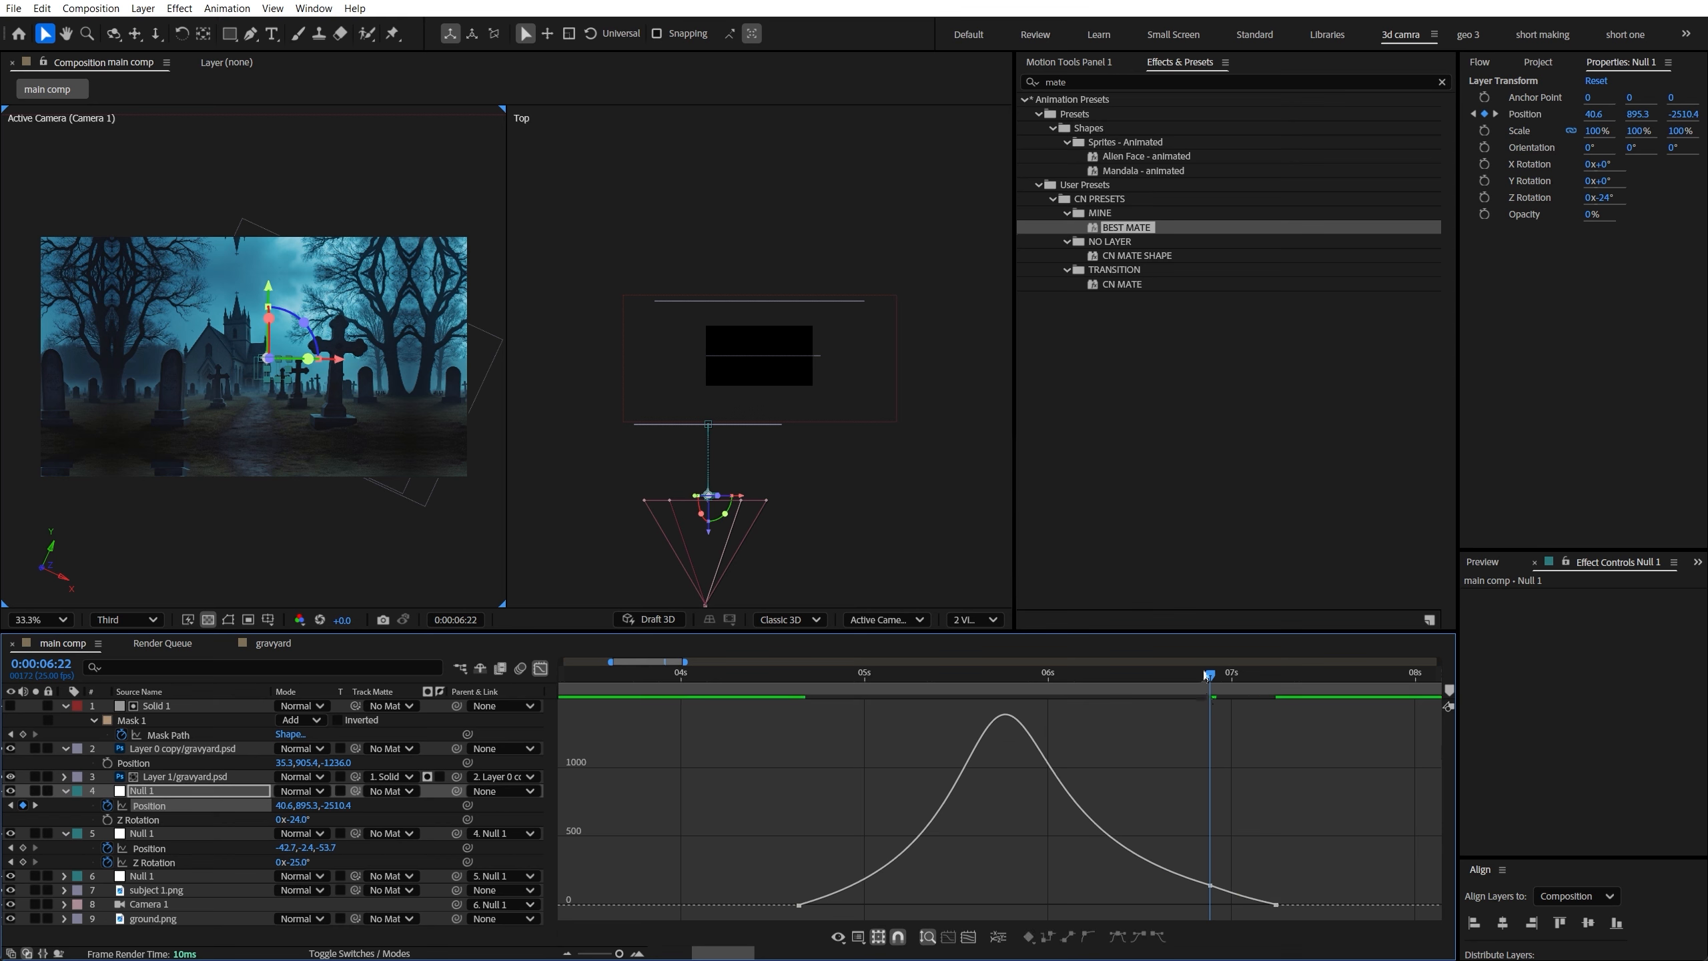
key(space)
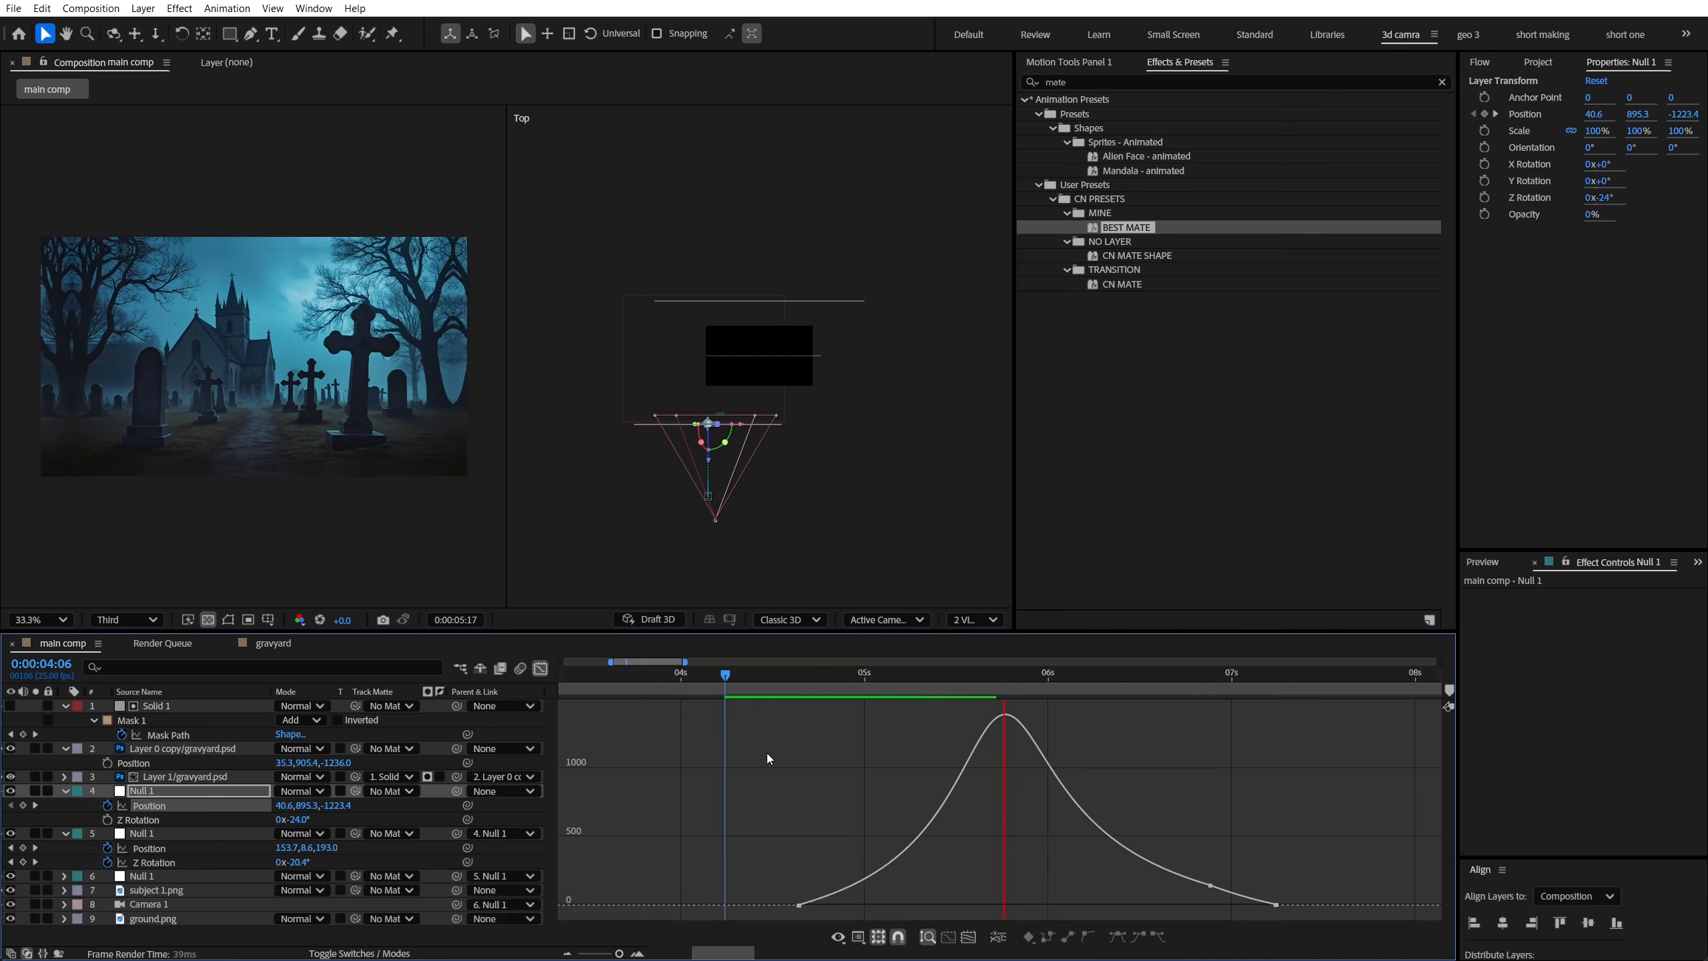
key(space)
click(540, 668)
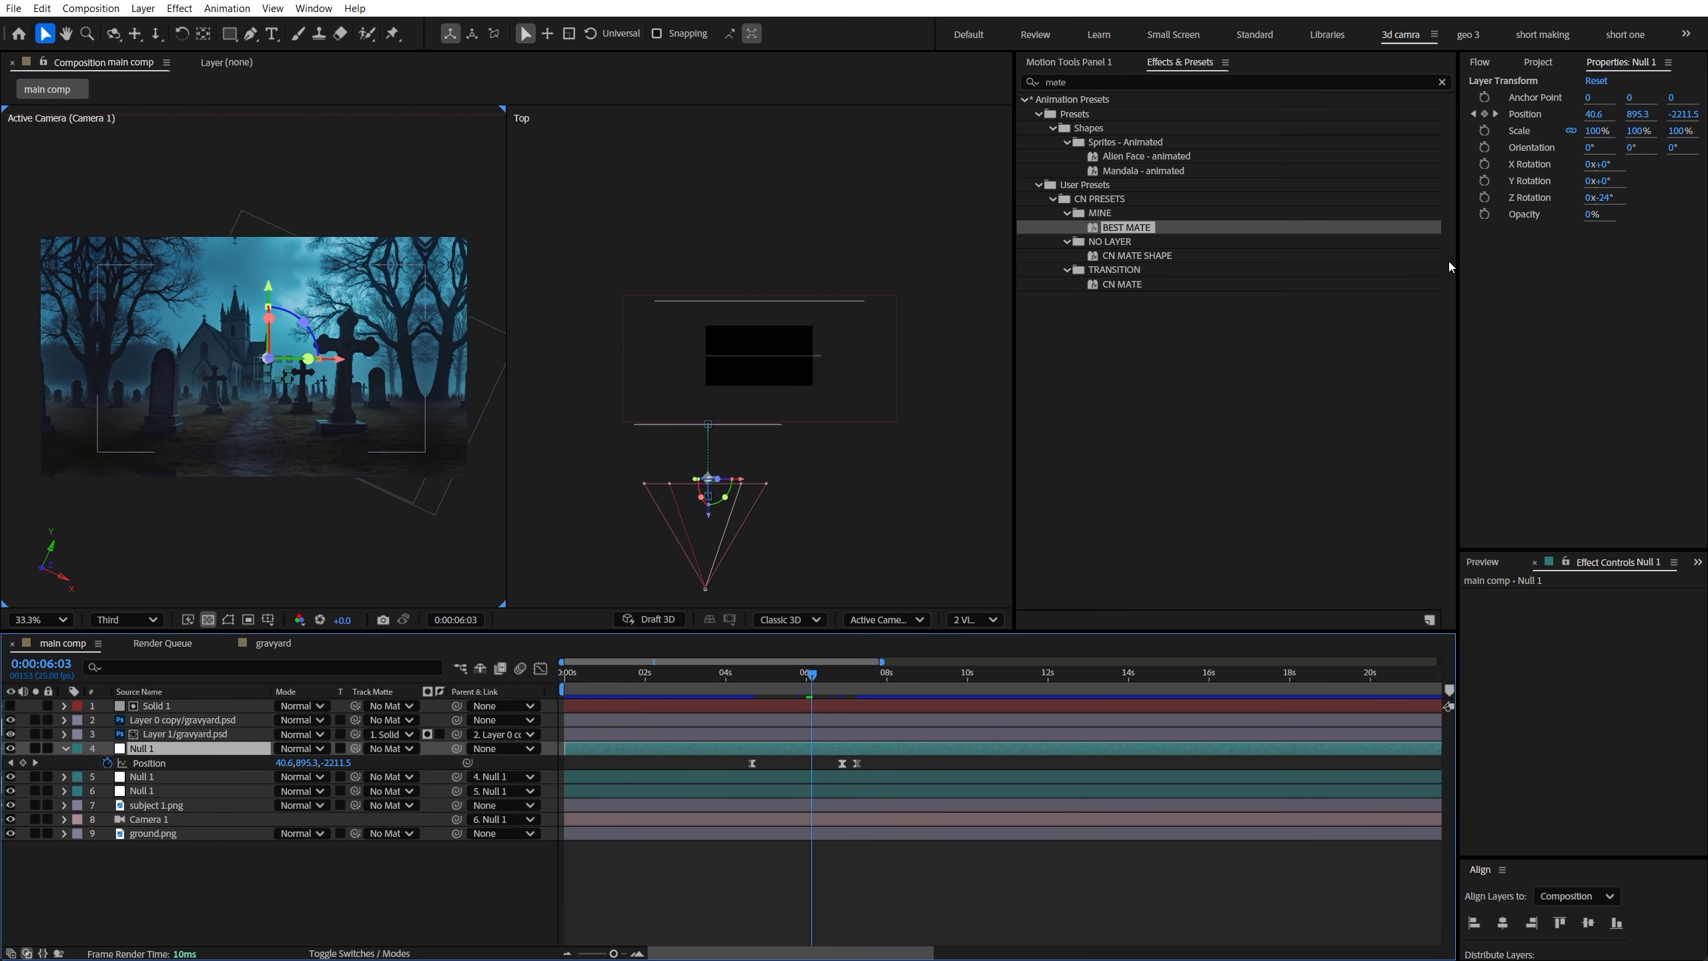
Add subject 2.png to the main comp as a 3D layer and centre it in the camera view
click(1537, 62)
click(1513, 306)
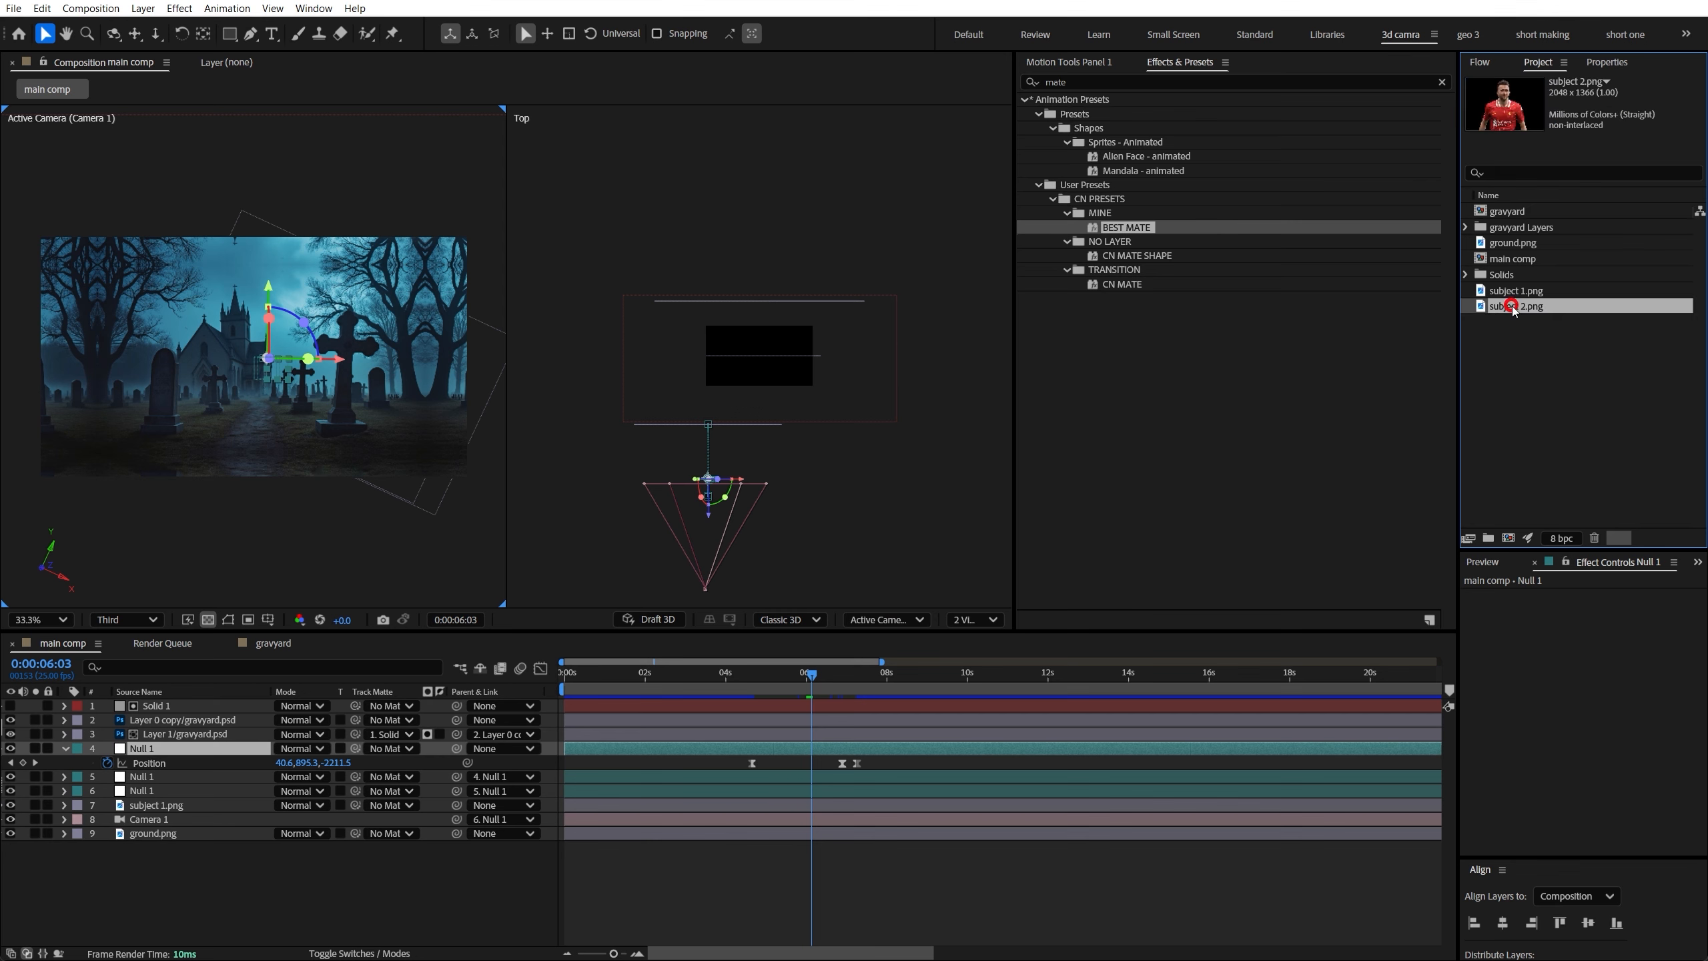
key(ctrl+slash)
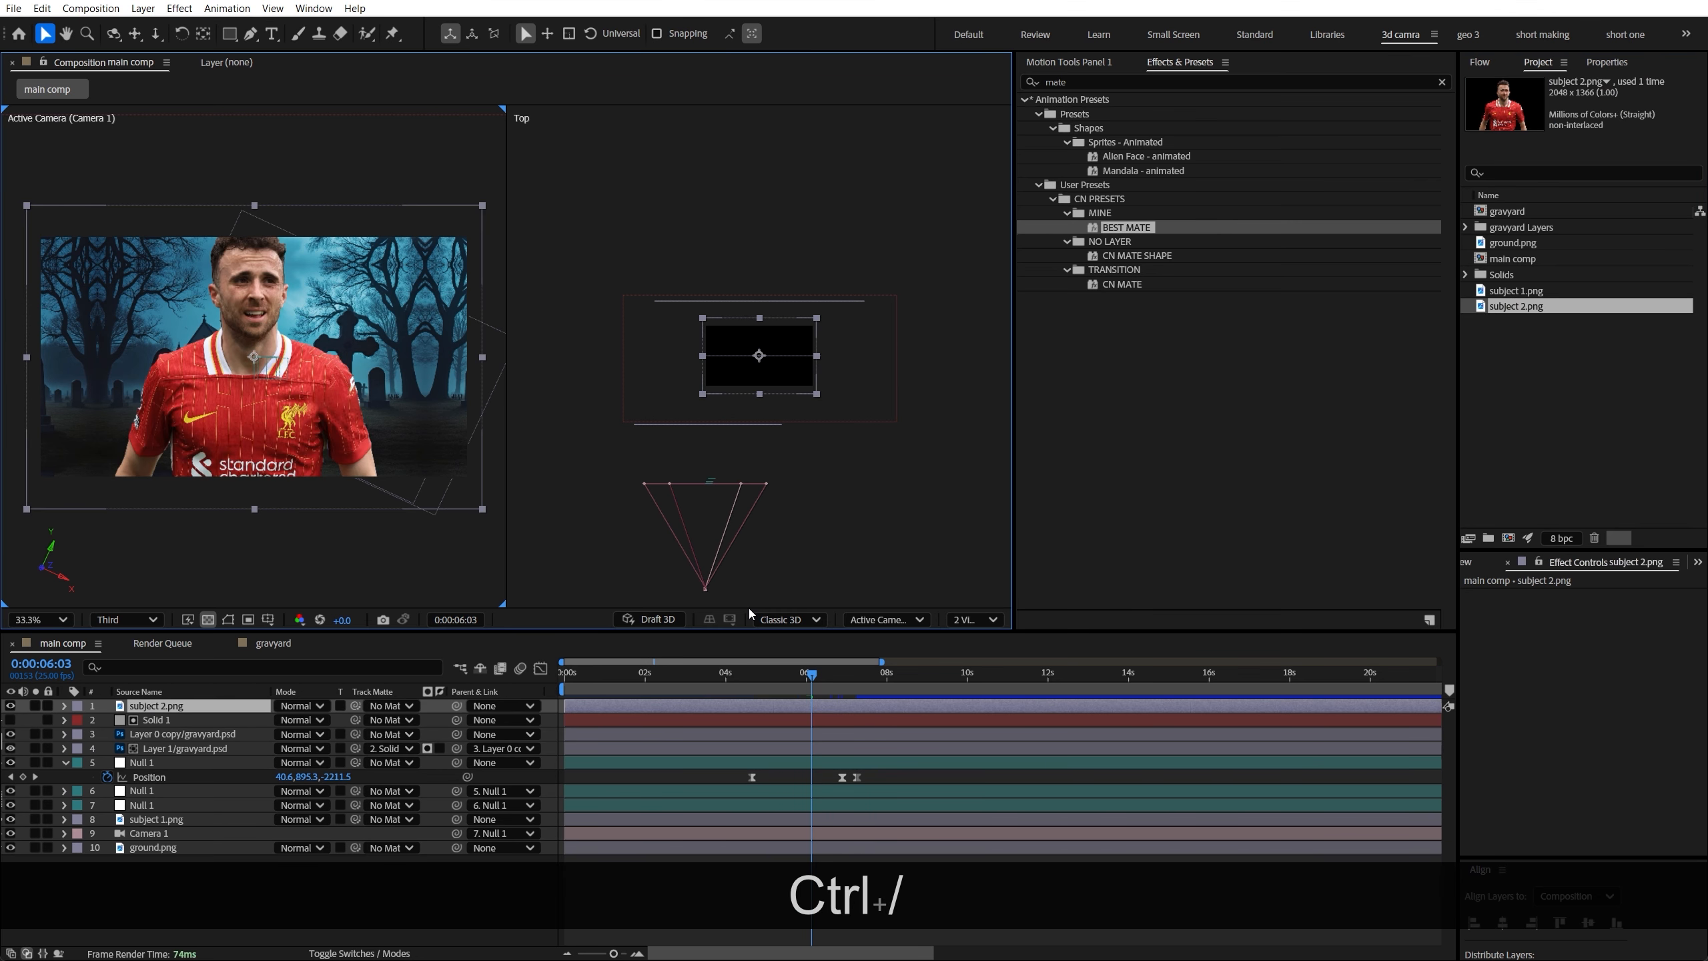
key(F4)
click(367, 705)
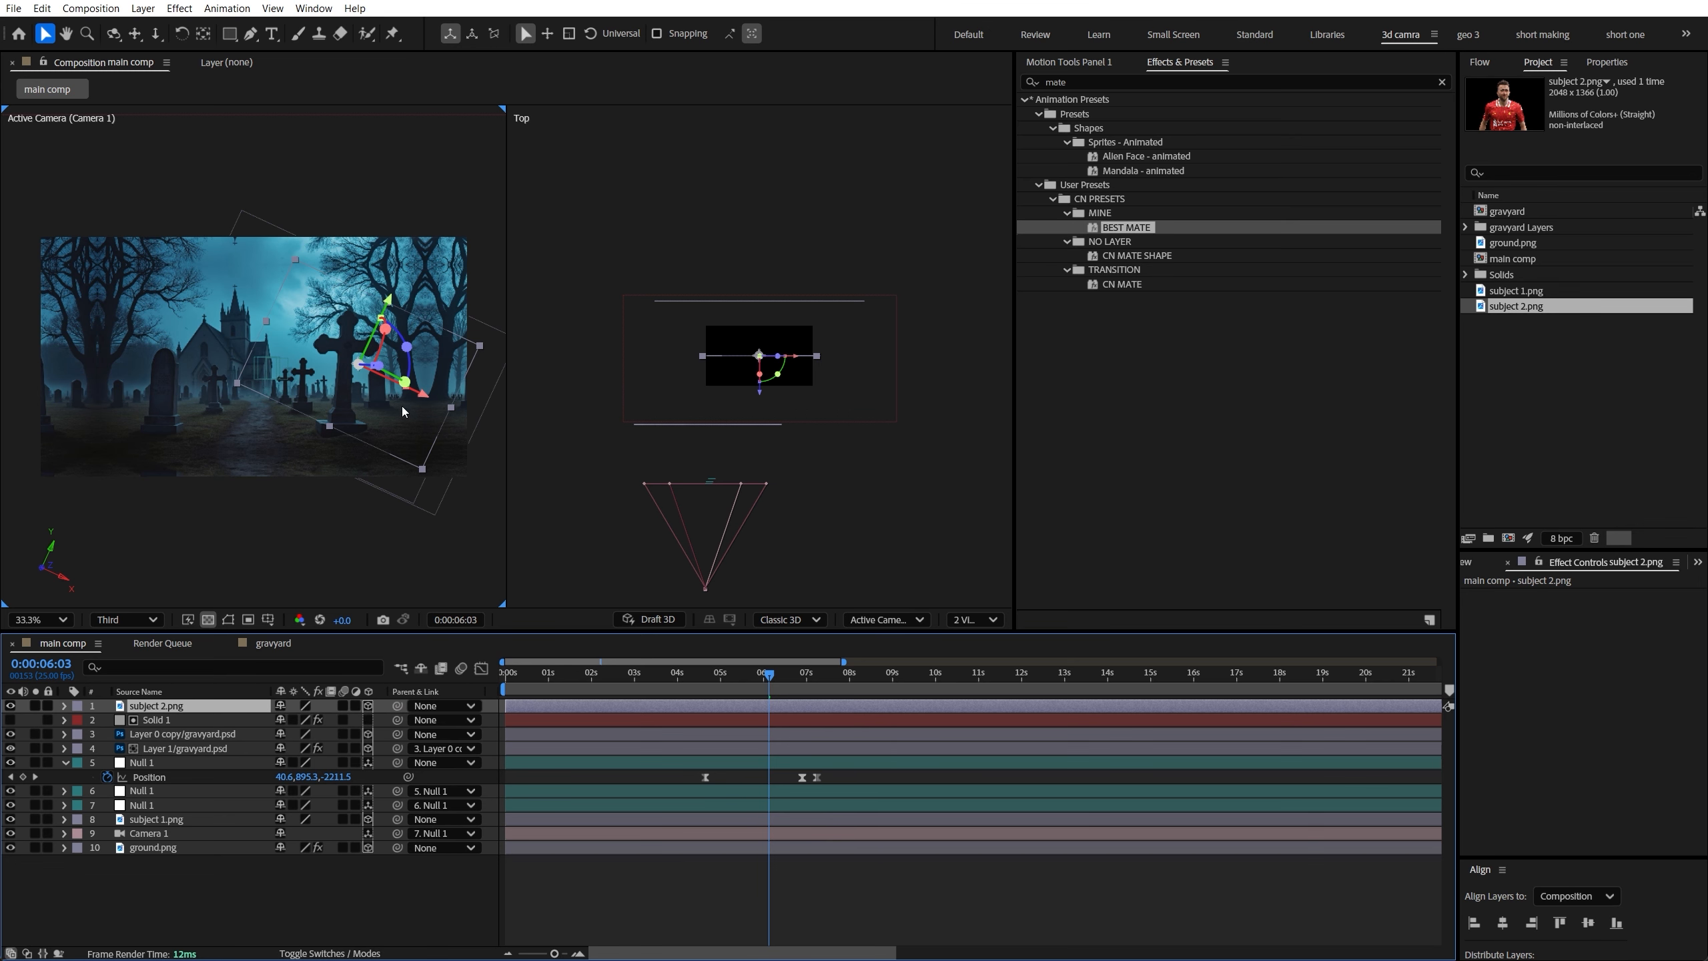
key(ctrl+Home)
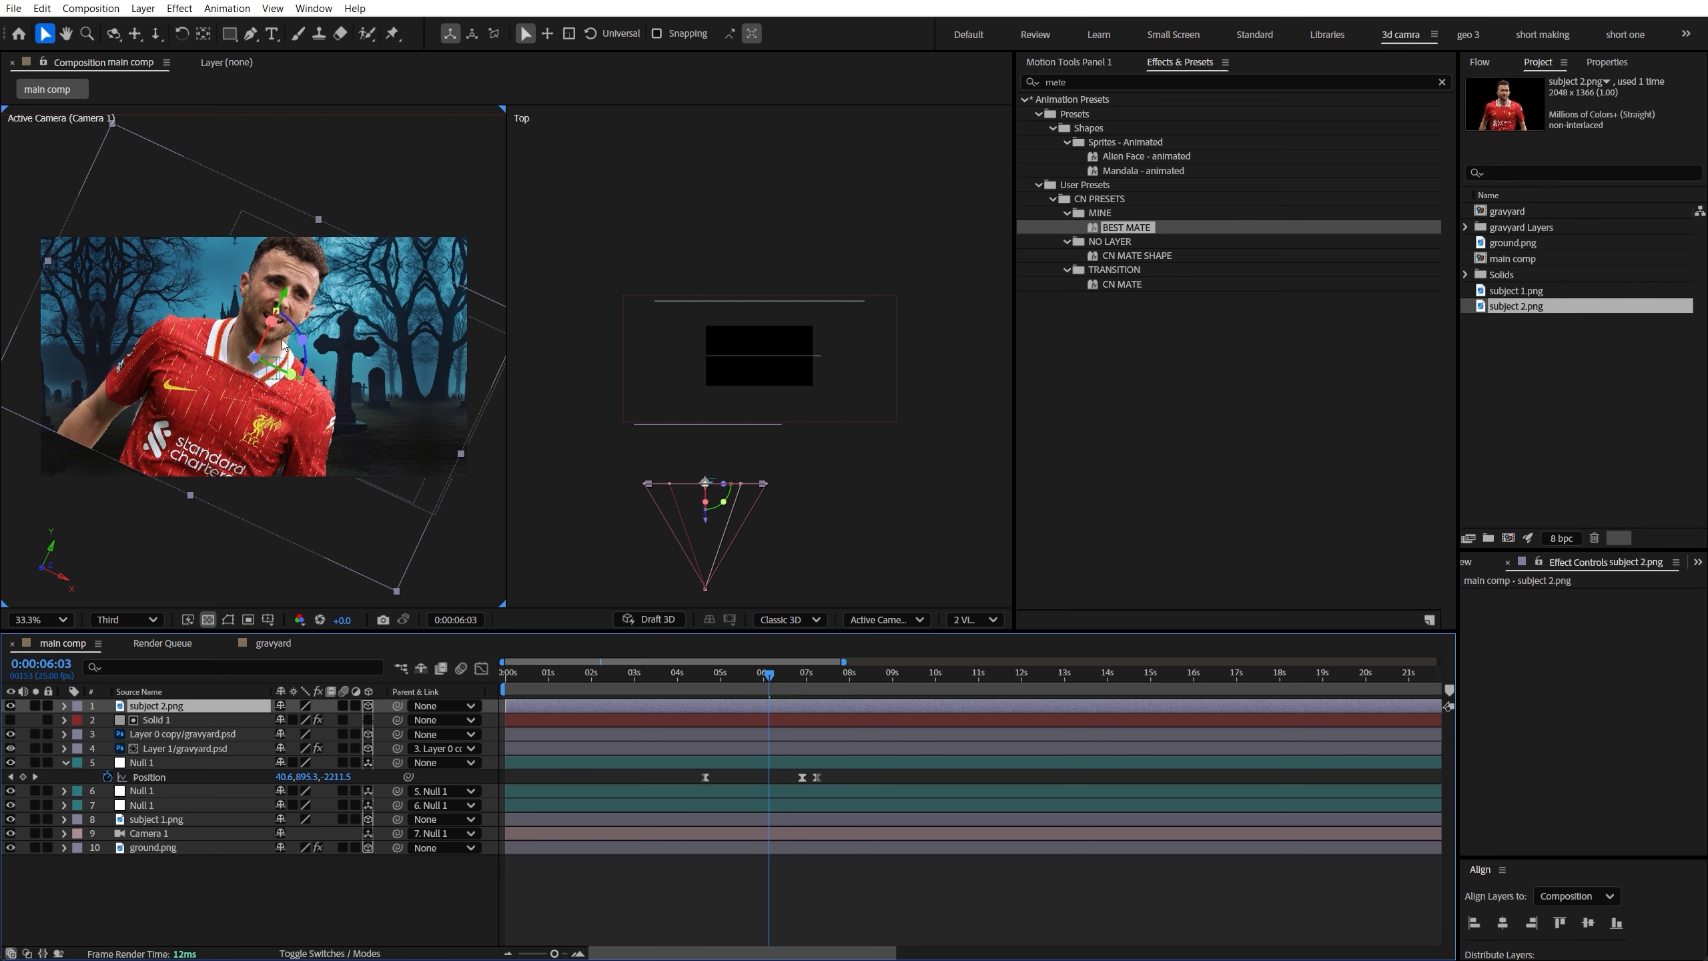
Set subject 2.png's Z Rotation to -25° to match the camera null's tilt
click(167, 806)
click(165, 796)
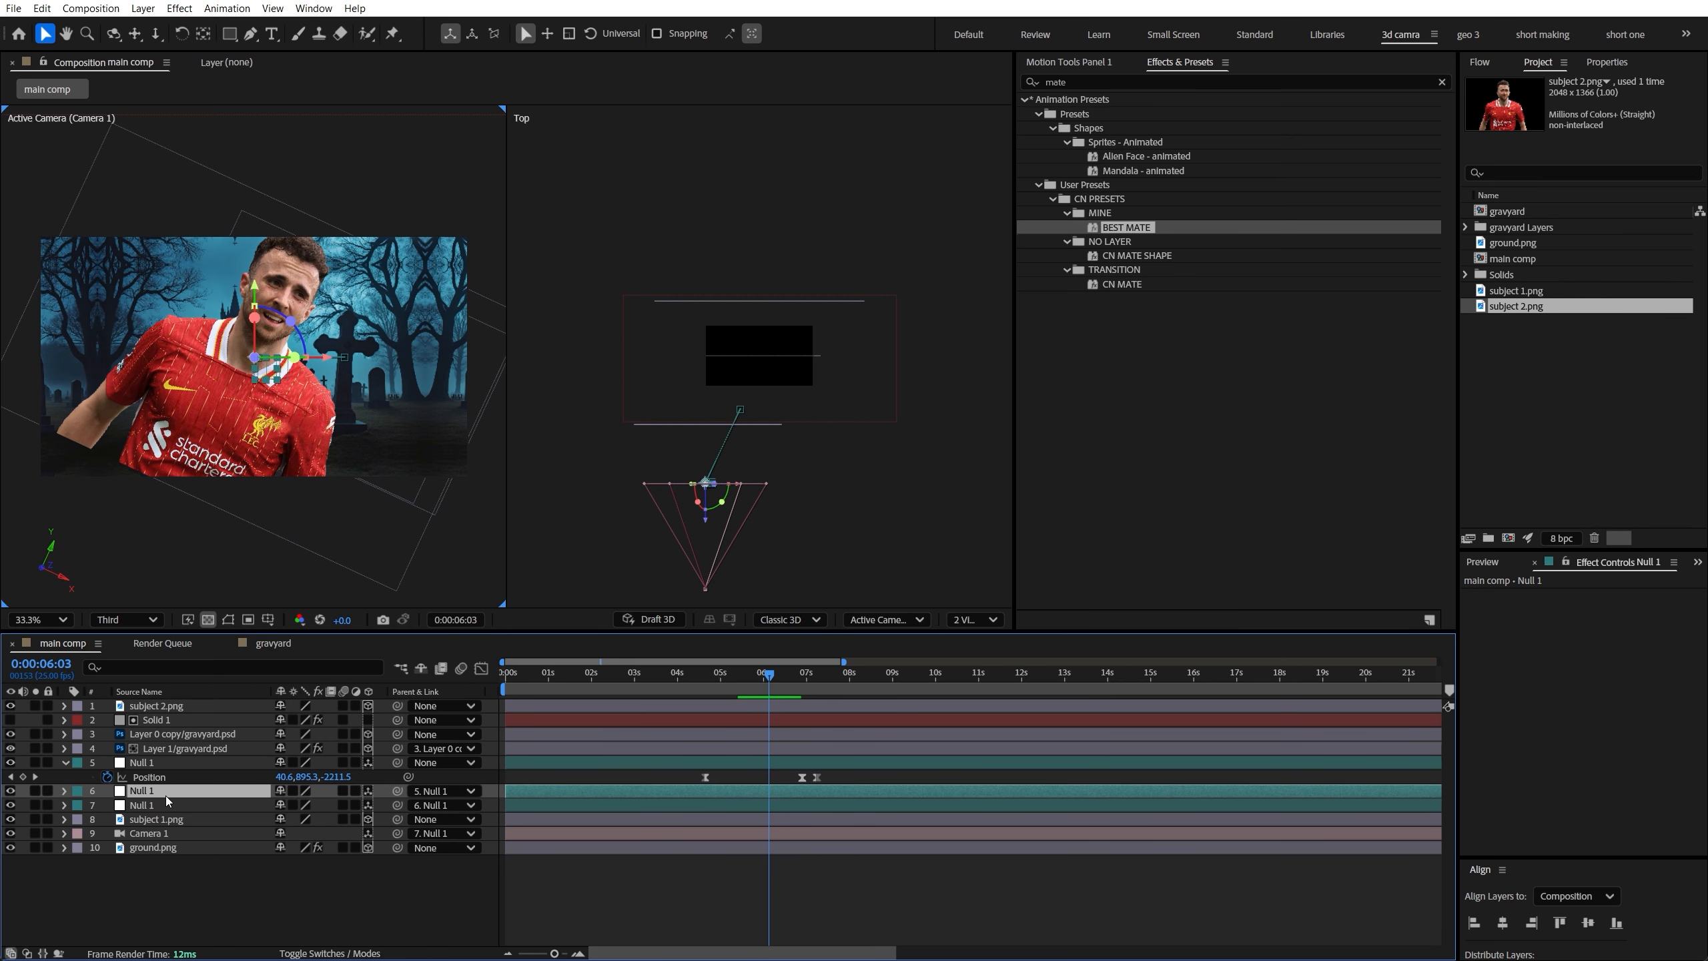
key(r)
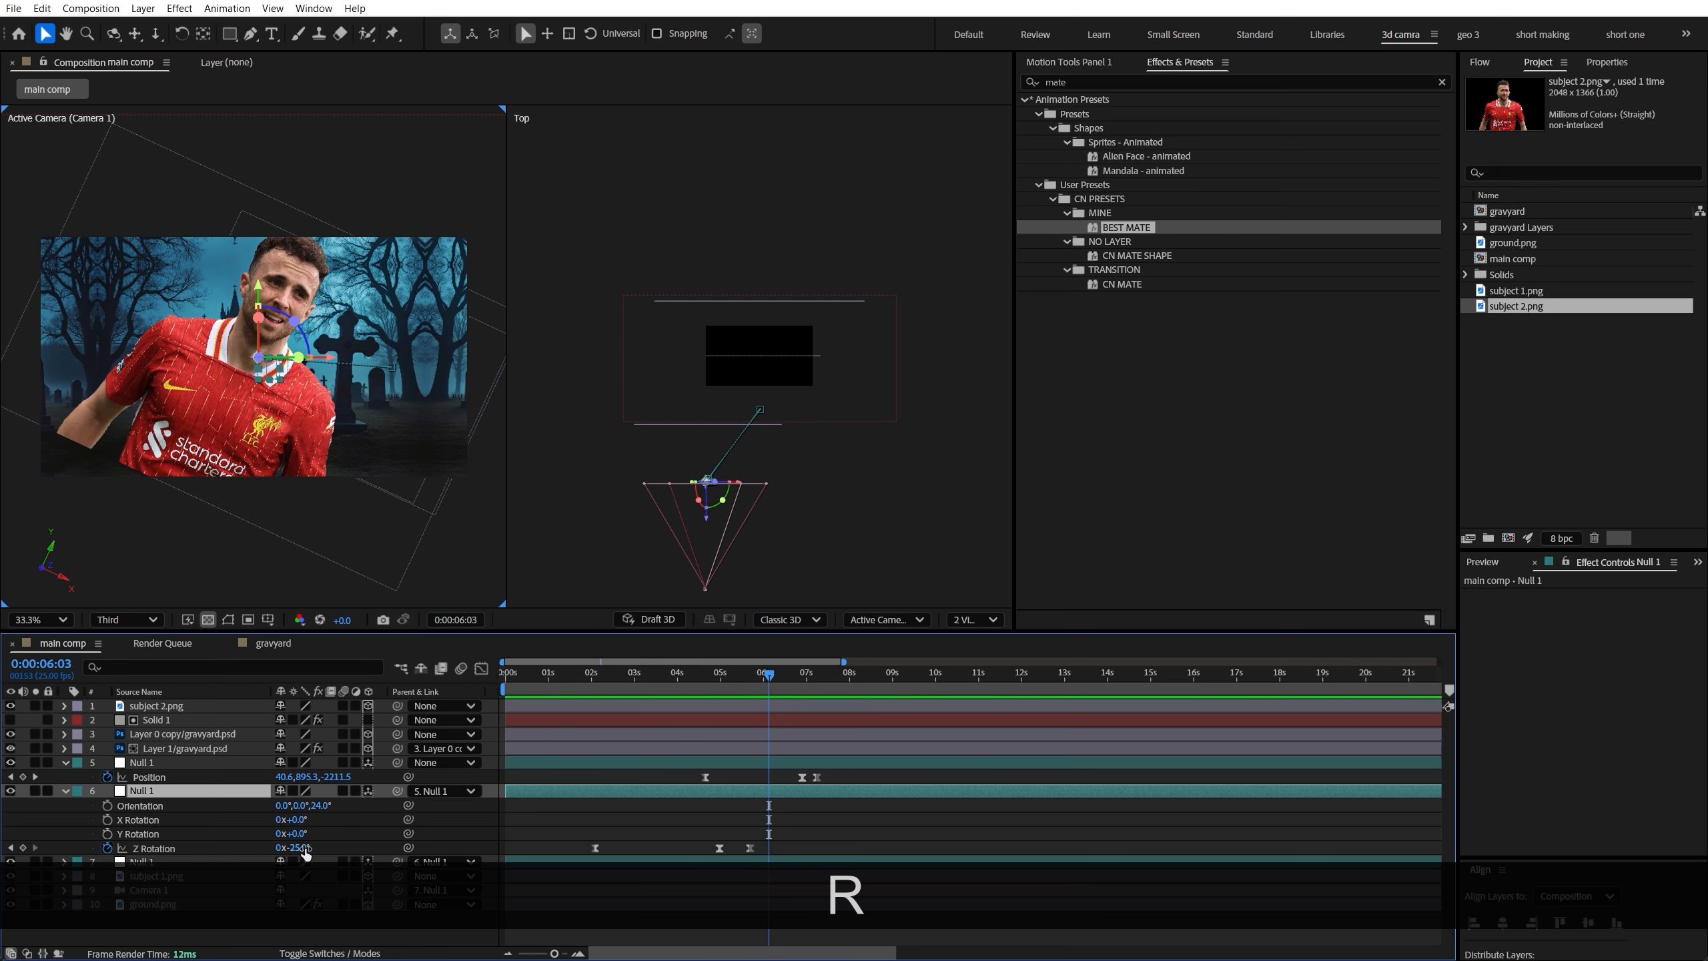
click(66, 792)
click(162, 709)
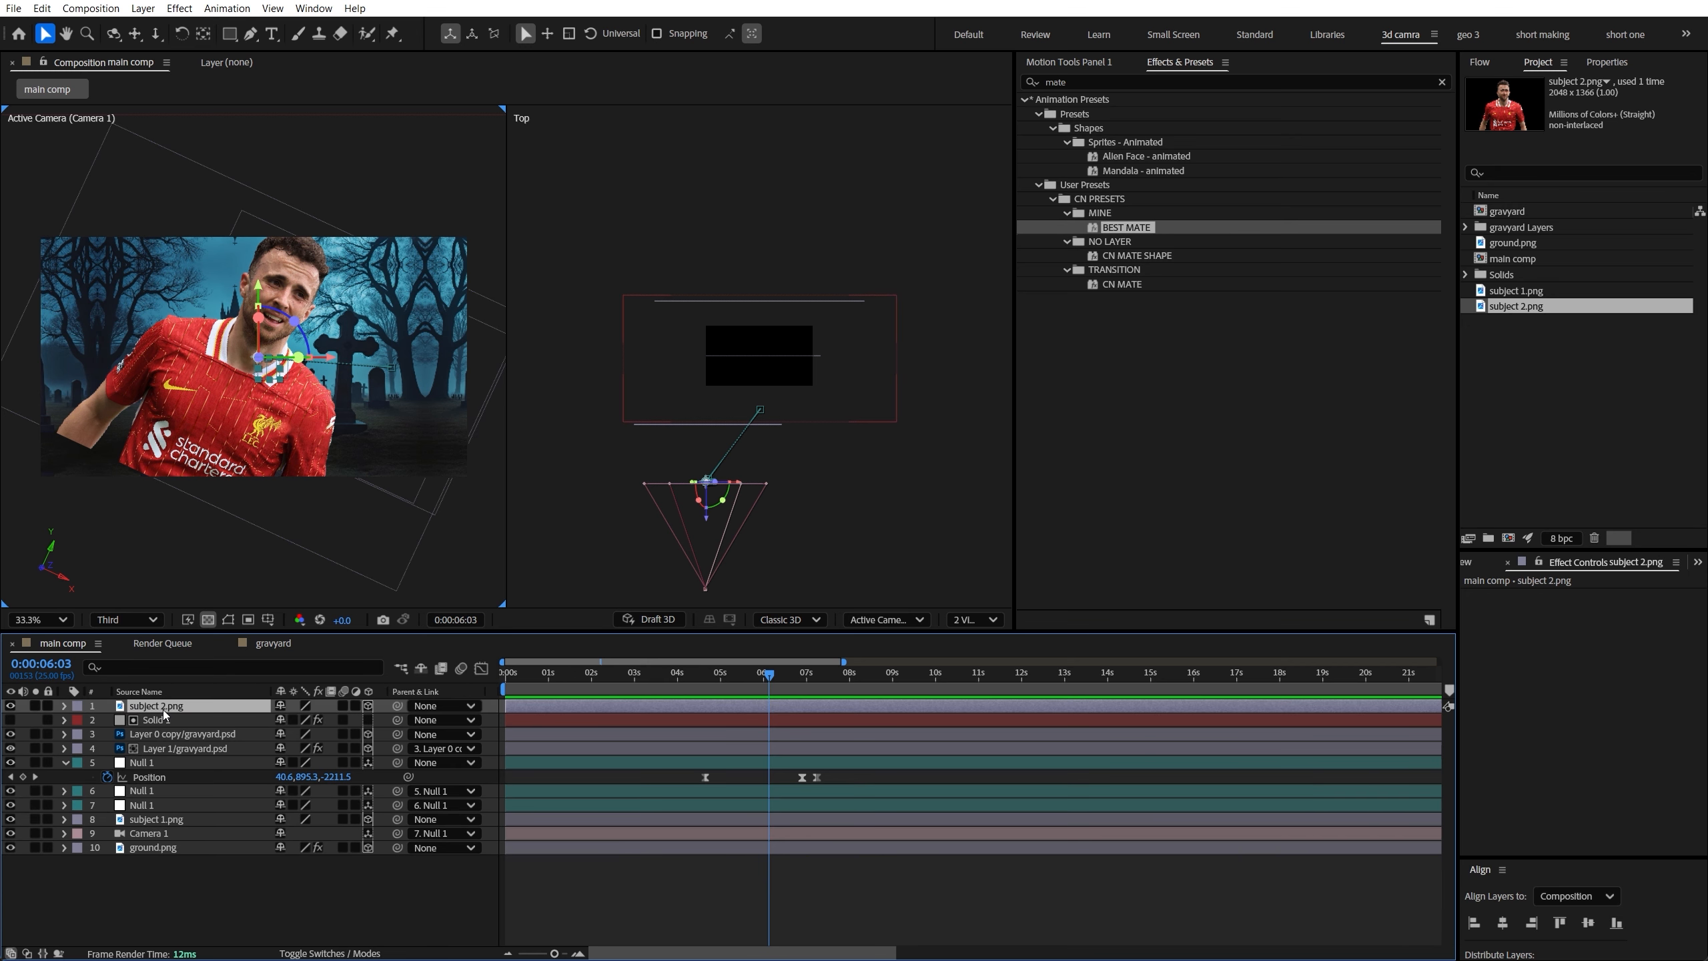
key(r)
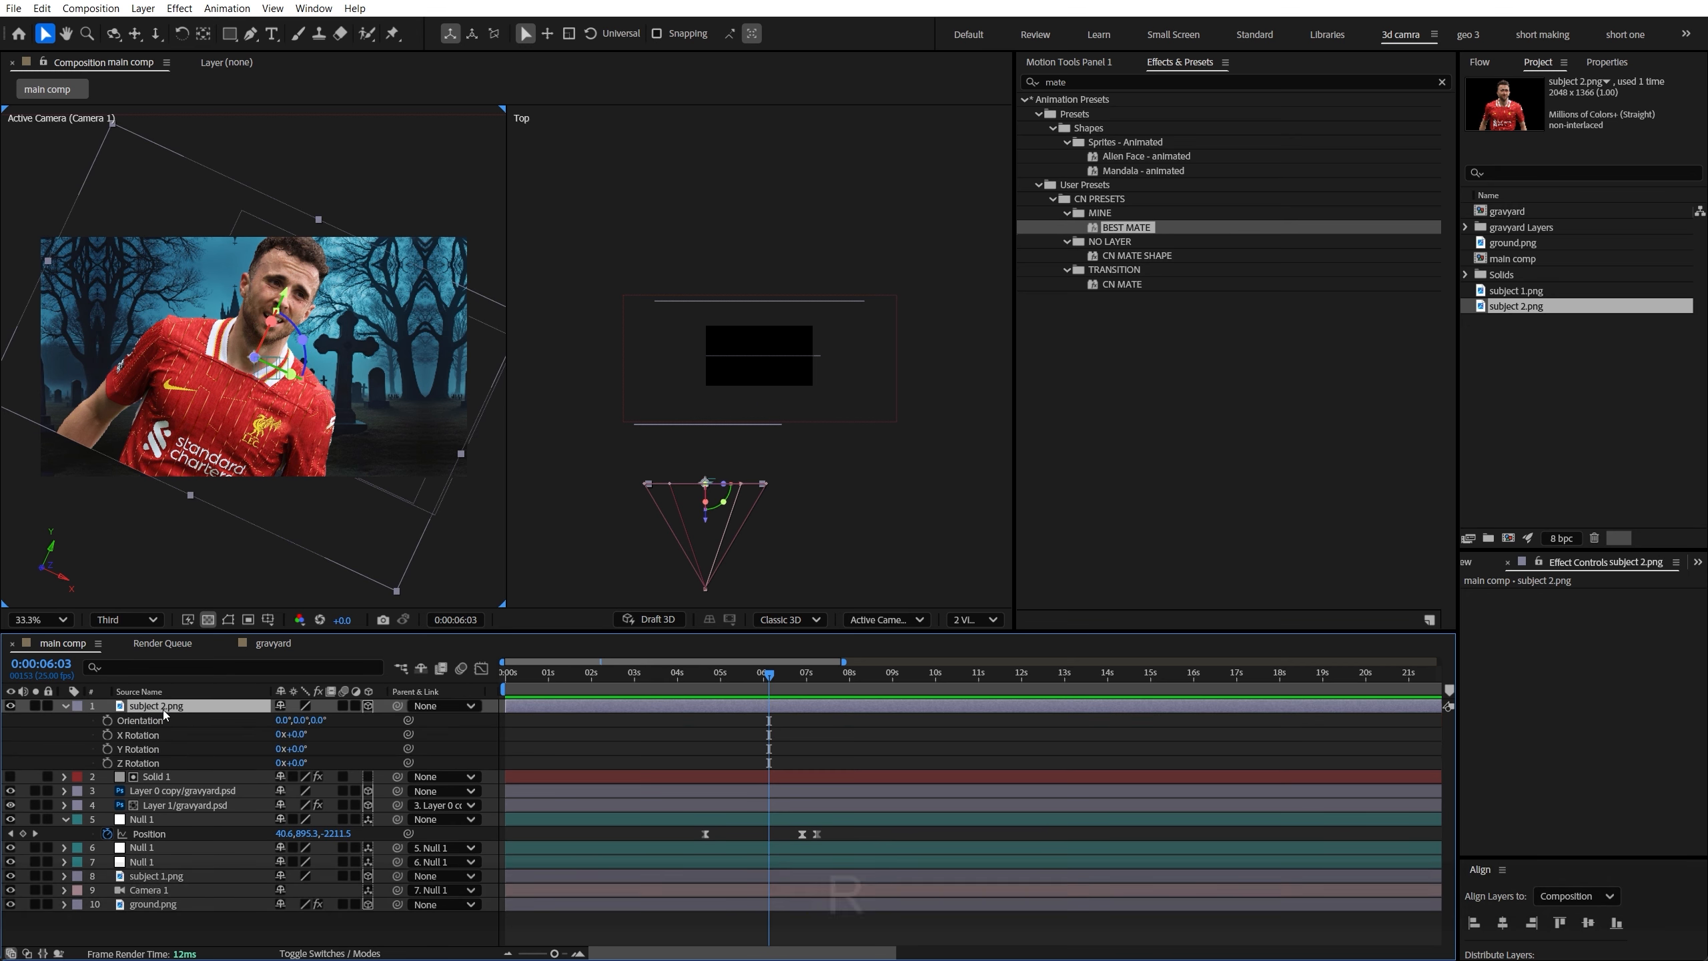
click(297, 763)
text(-25)
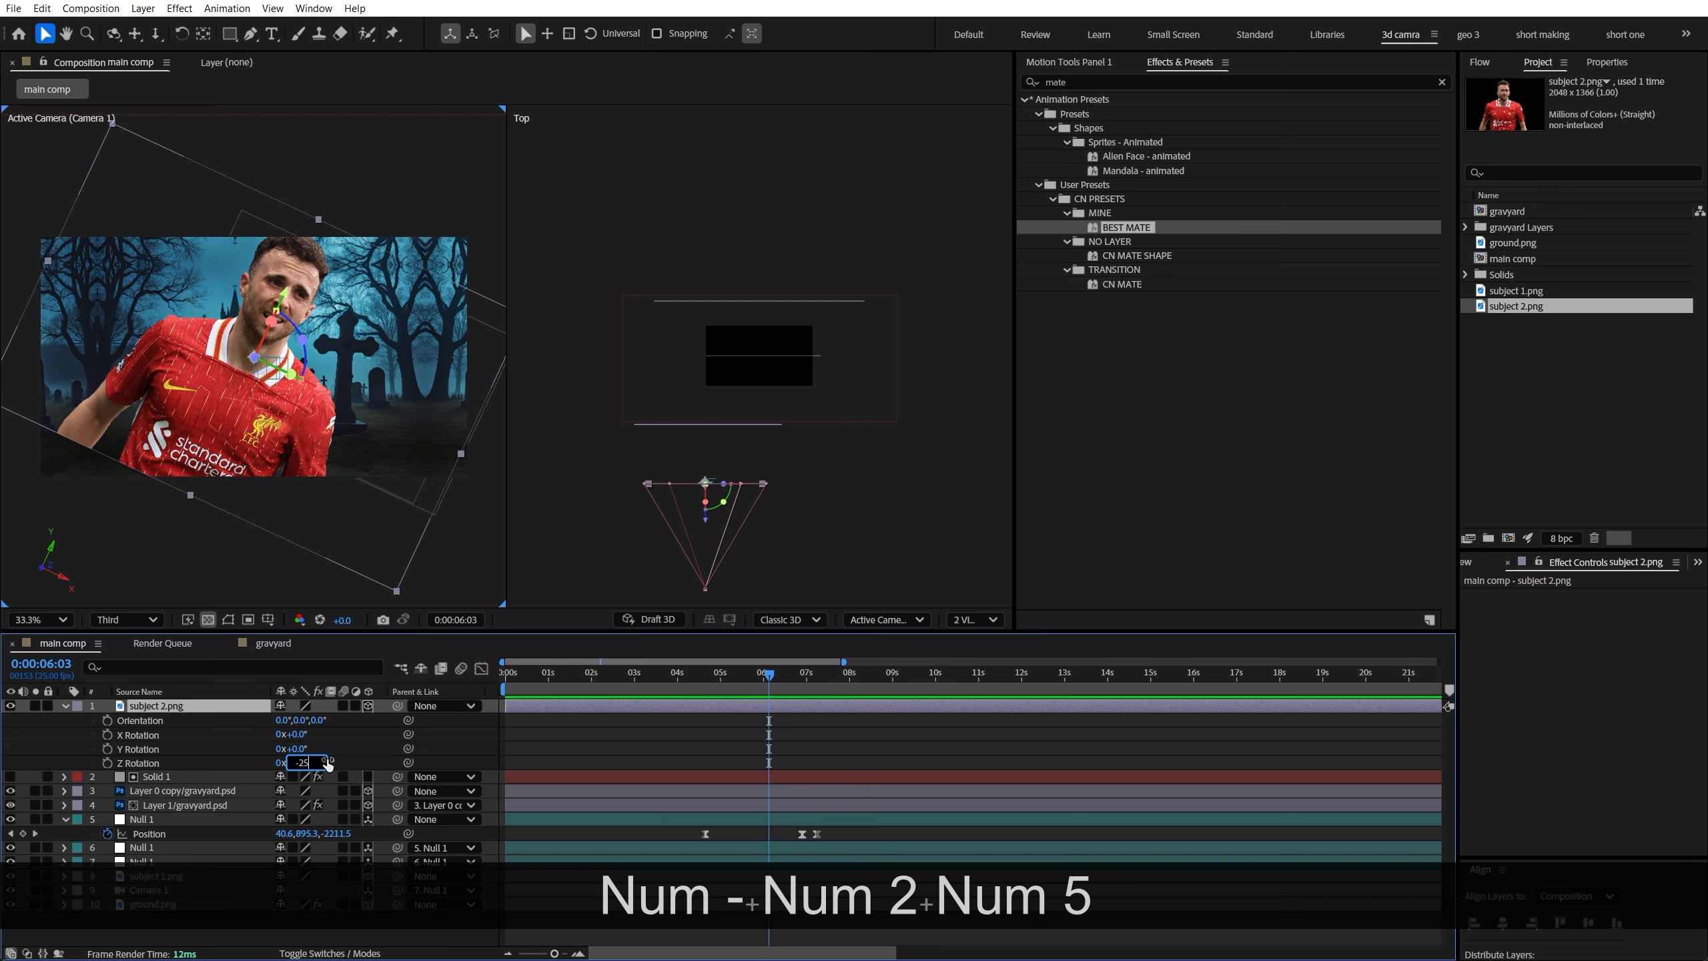
click(341, 759)
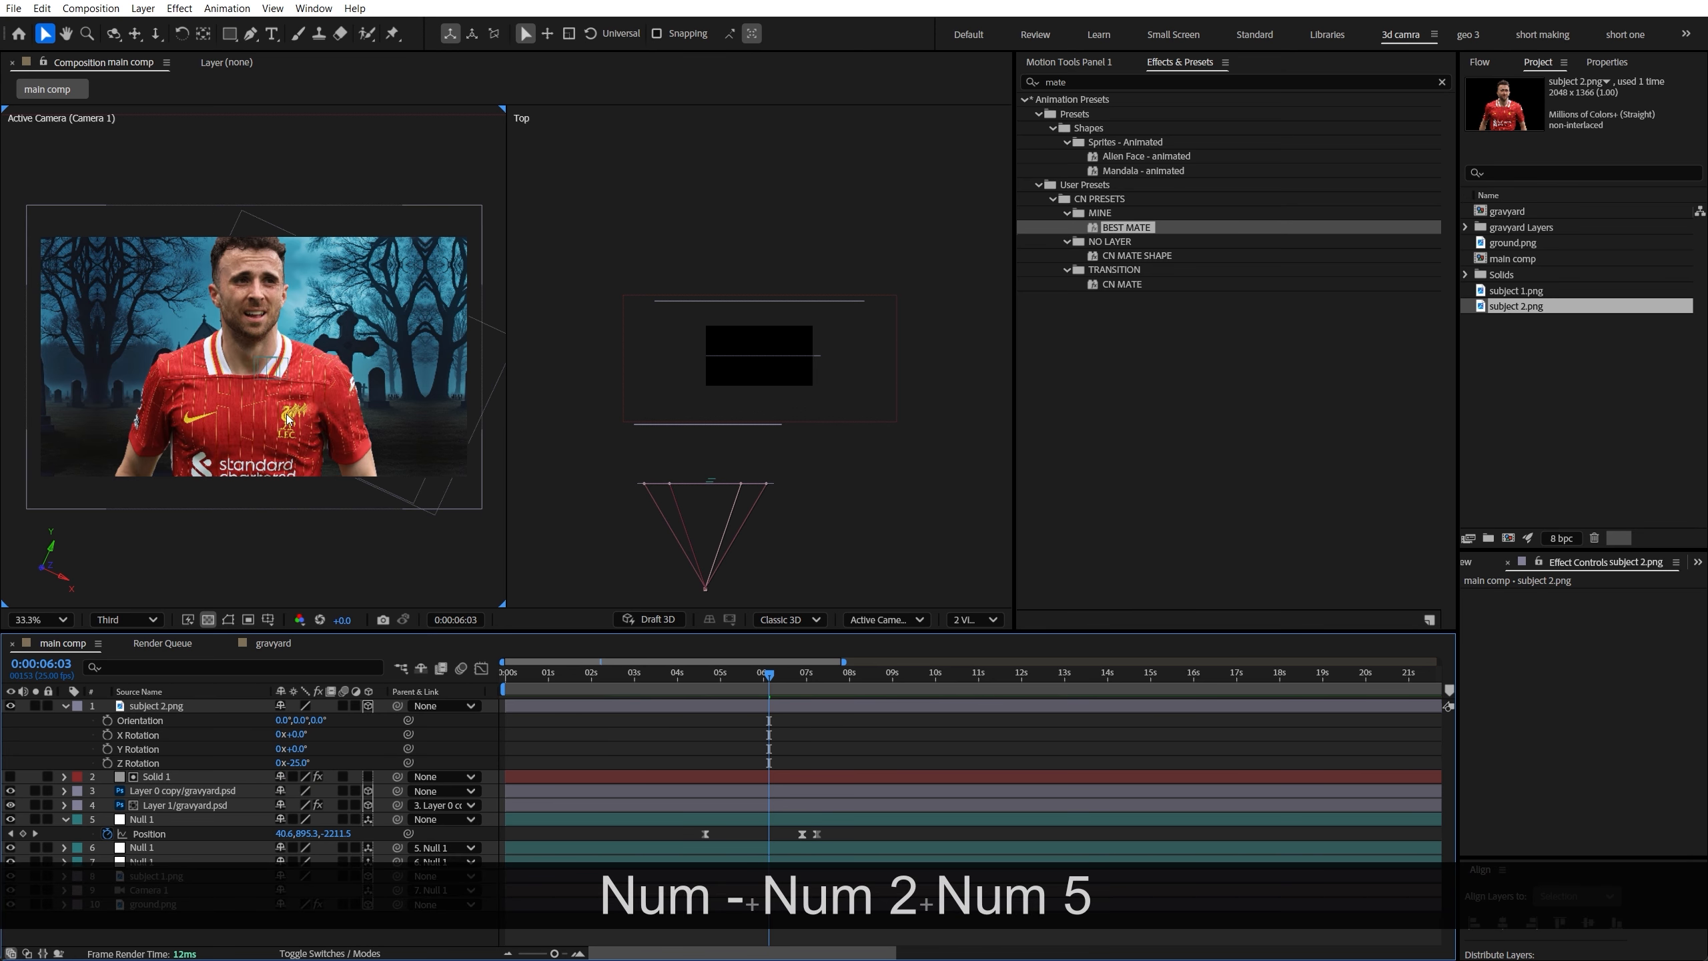
Move subject 2.png to the lower right of the camera frame and scale it to 73%
click(244, 355)
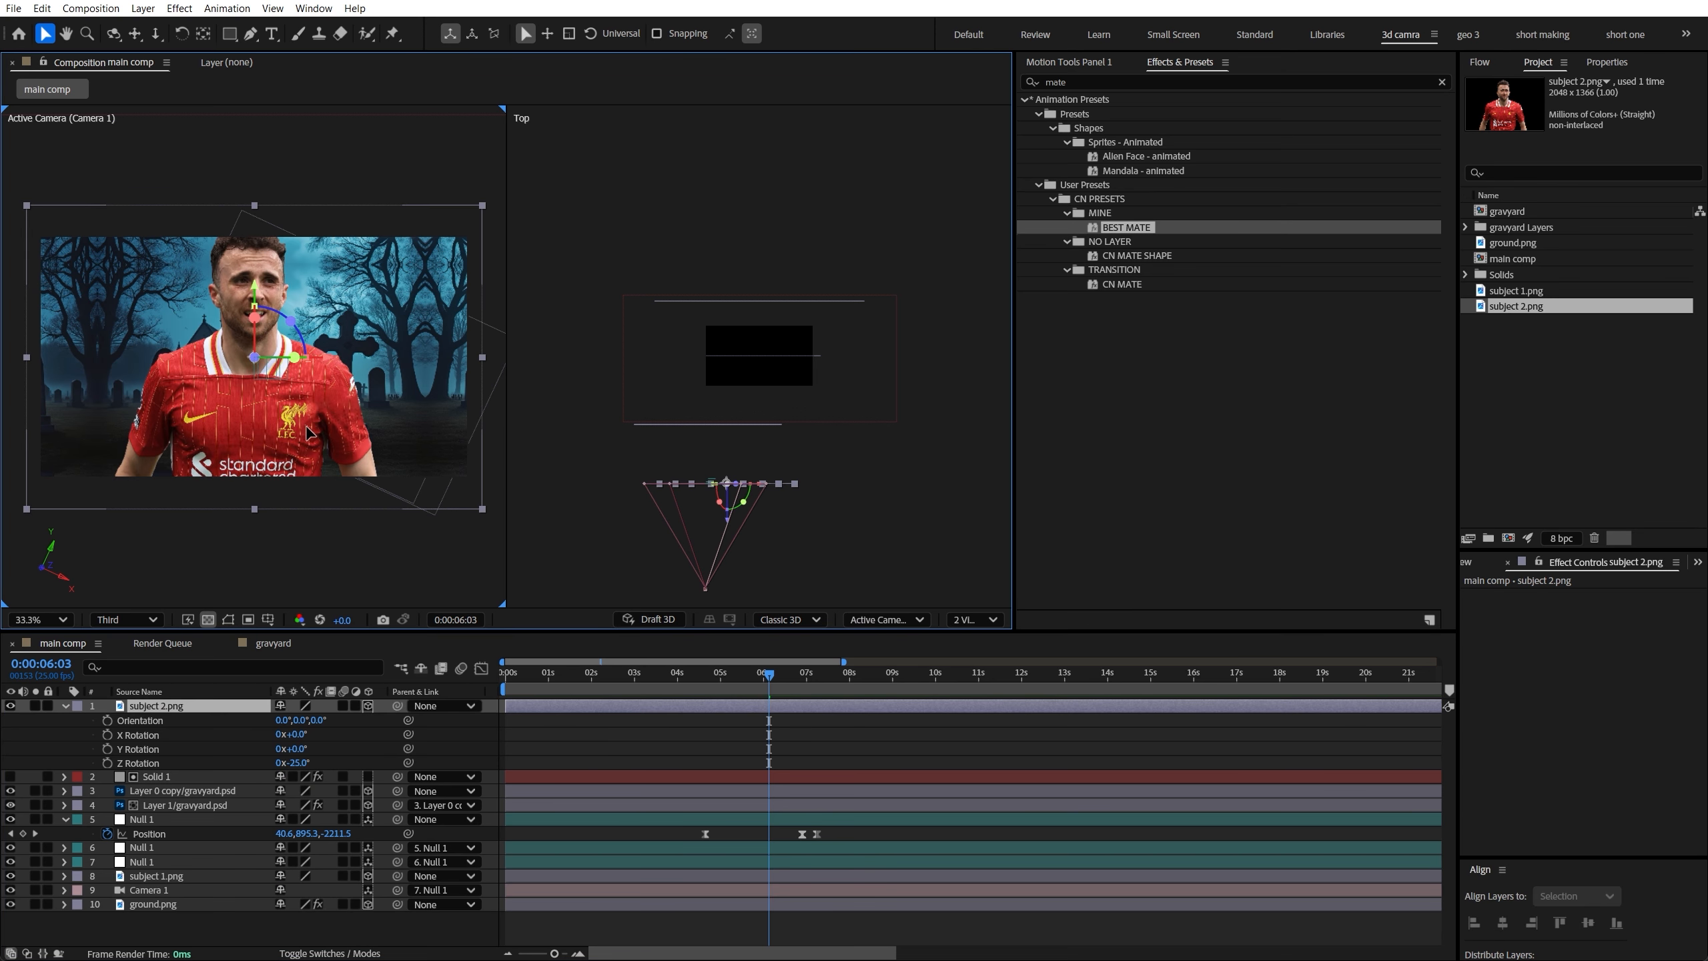
drag(308, 432, 348, 404)
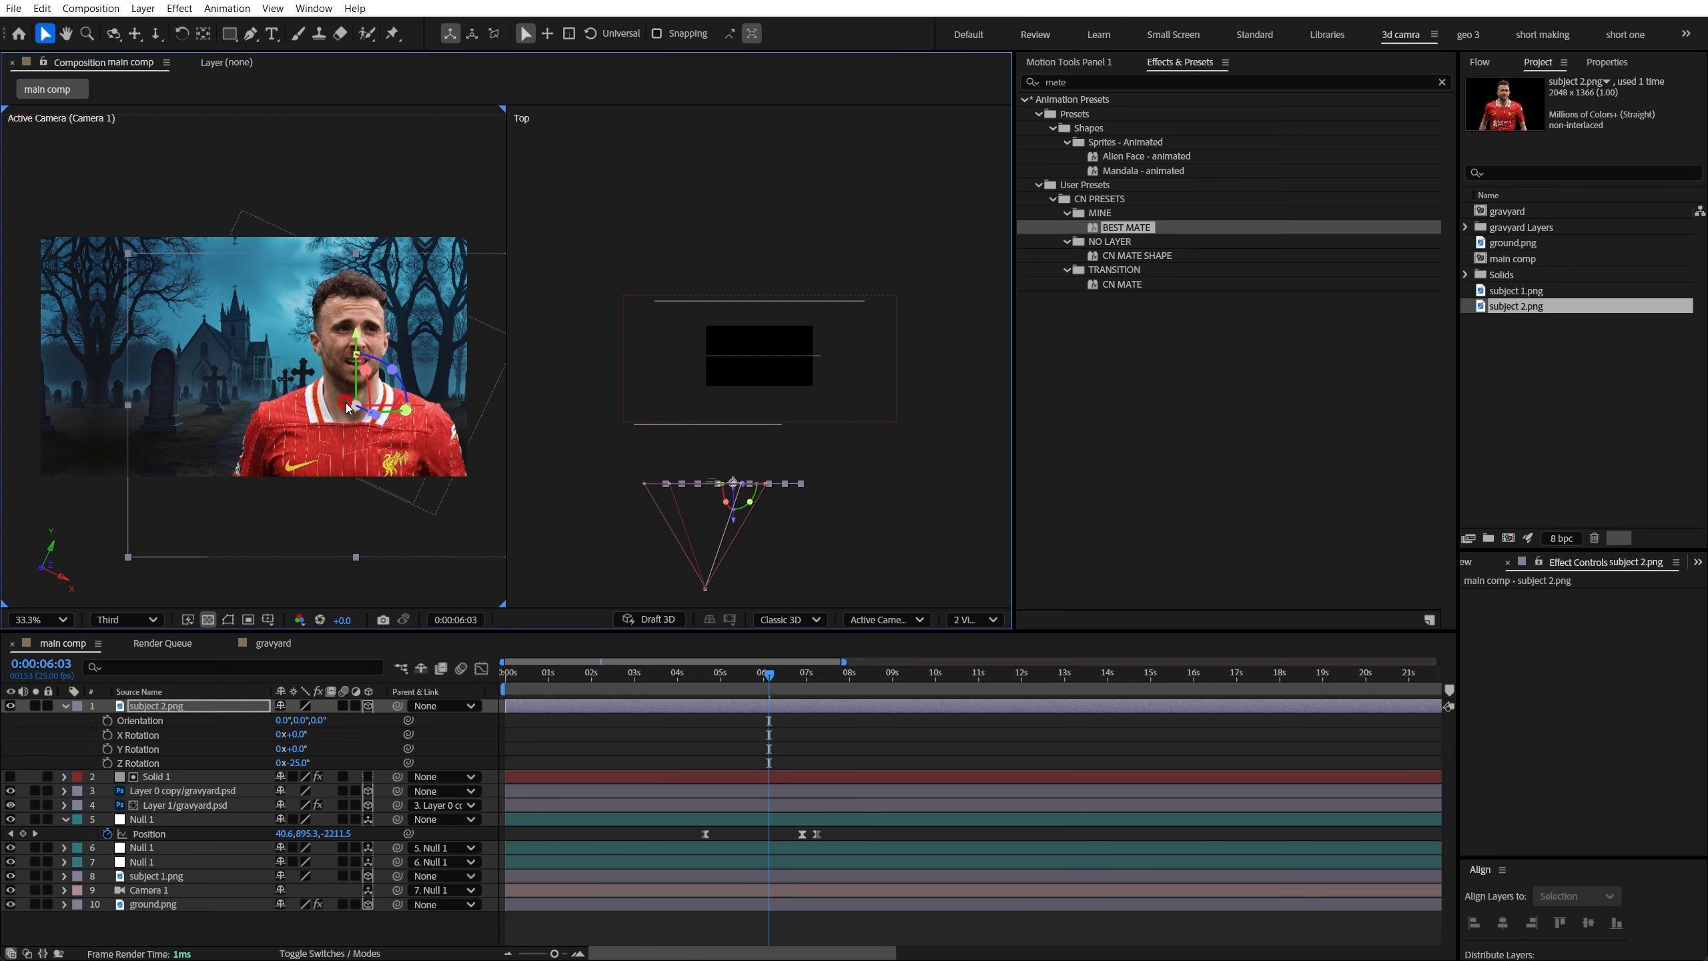
click(830, 708)
key(s)
mouse_move(769, 673)
mouse_down()
mouse_move(721, 690)
mouse_move(801, 673)
mouse_up()
key(equal)
drag(331, 432, 327, 432)
Play the main comp from 0:00:04:14 and from the start to check the second subject in the camera move
drag(771, 668, 608, 695)
click(619, 718)
key(space)
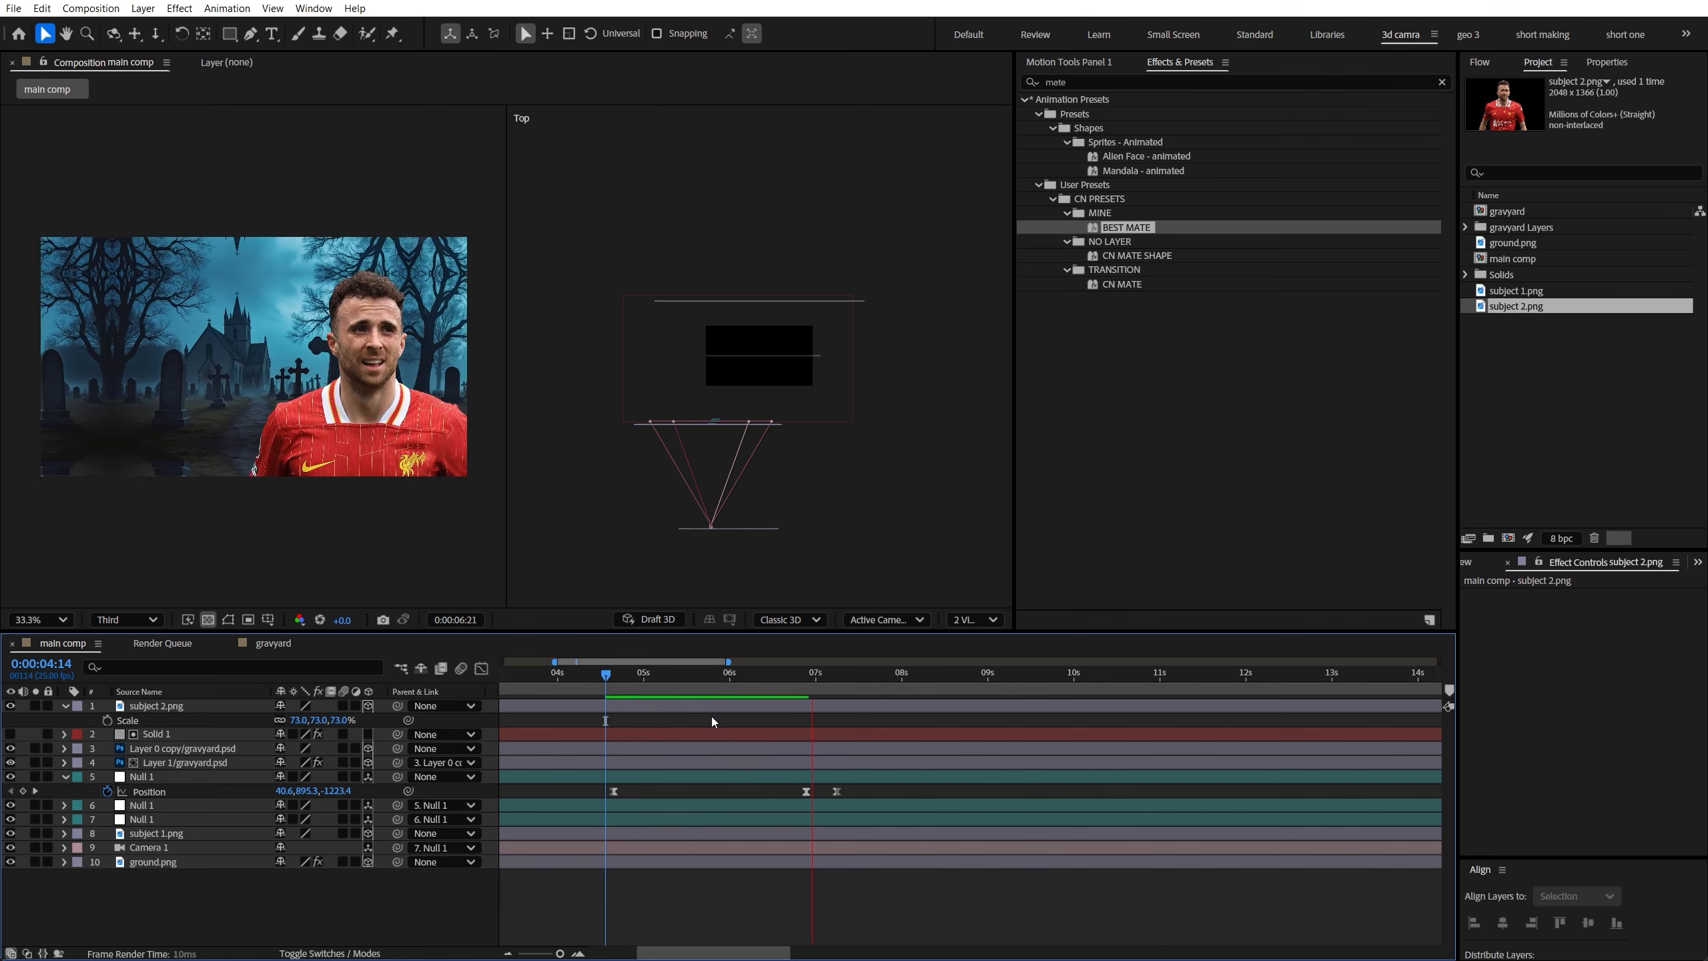
key(space)
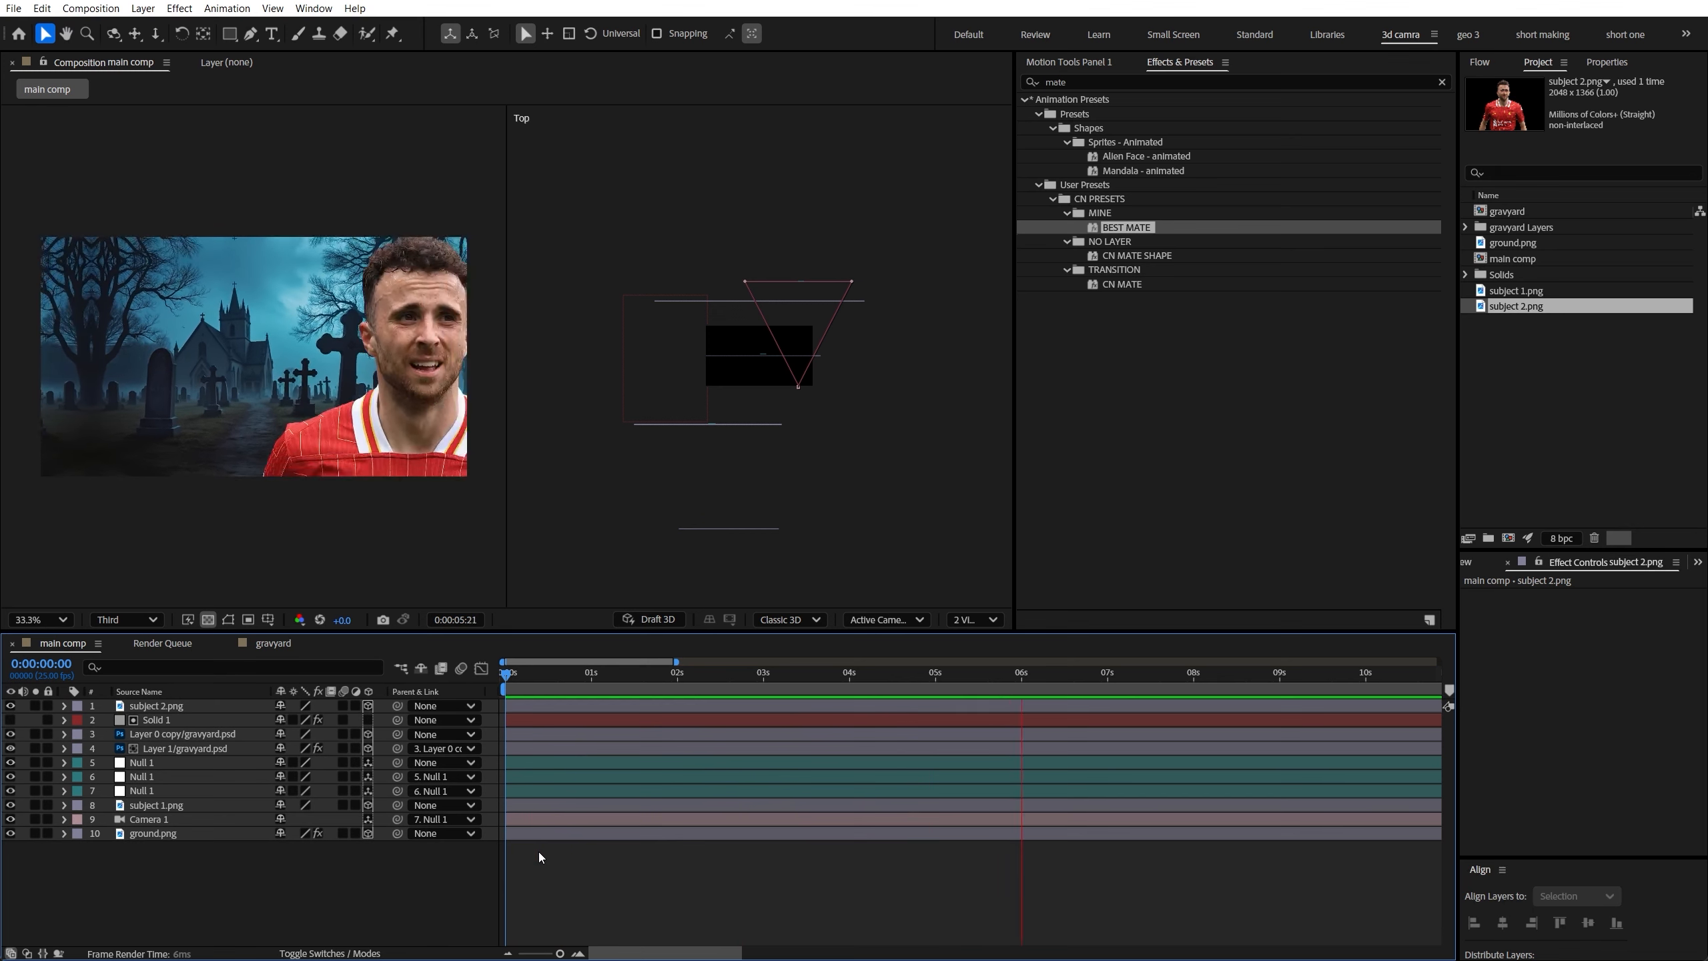
key(space)
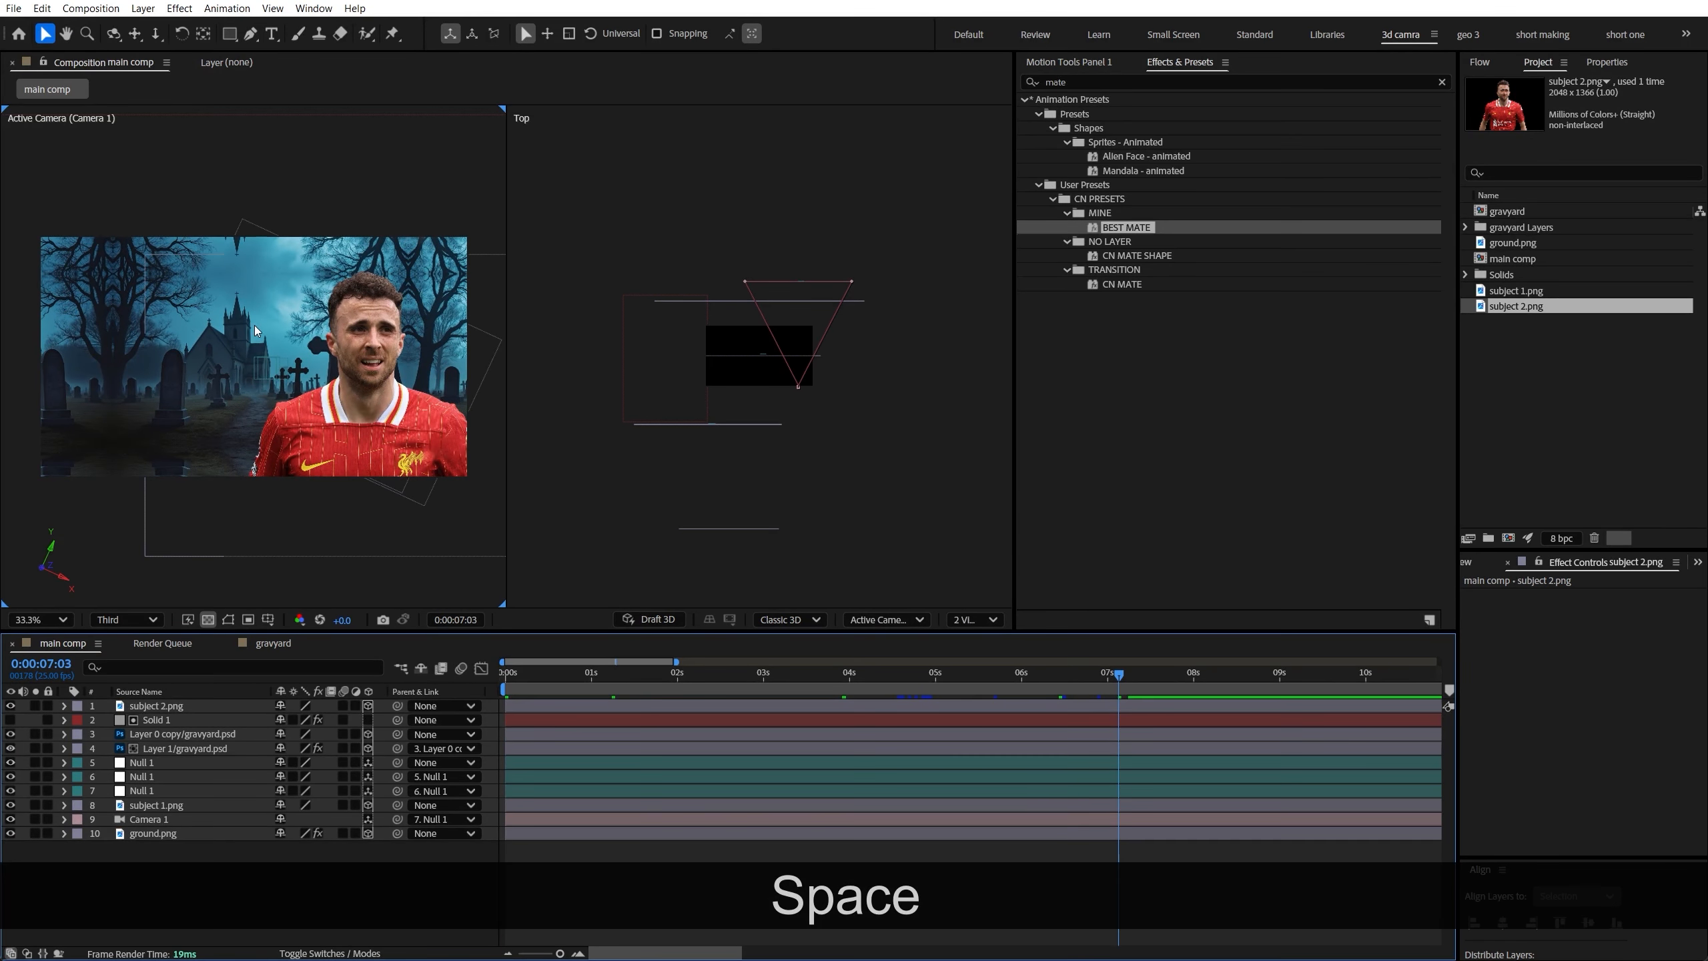
Reveal the layer 5 null's Position keyframes, import the Portugal waving-flag clip and add it to the main comp as a 3D layer
click(1017, 761)
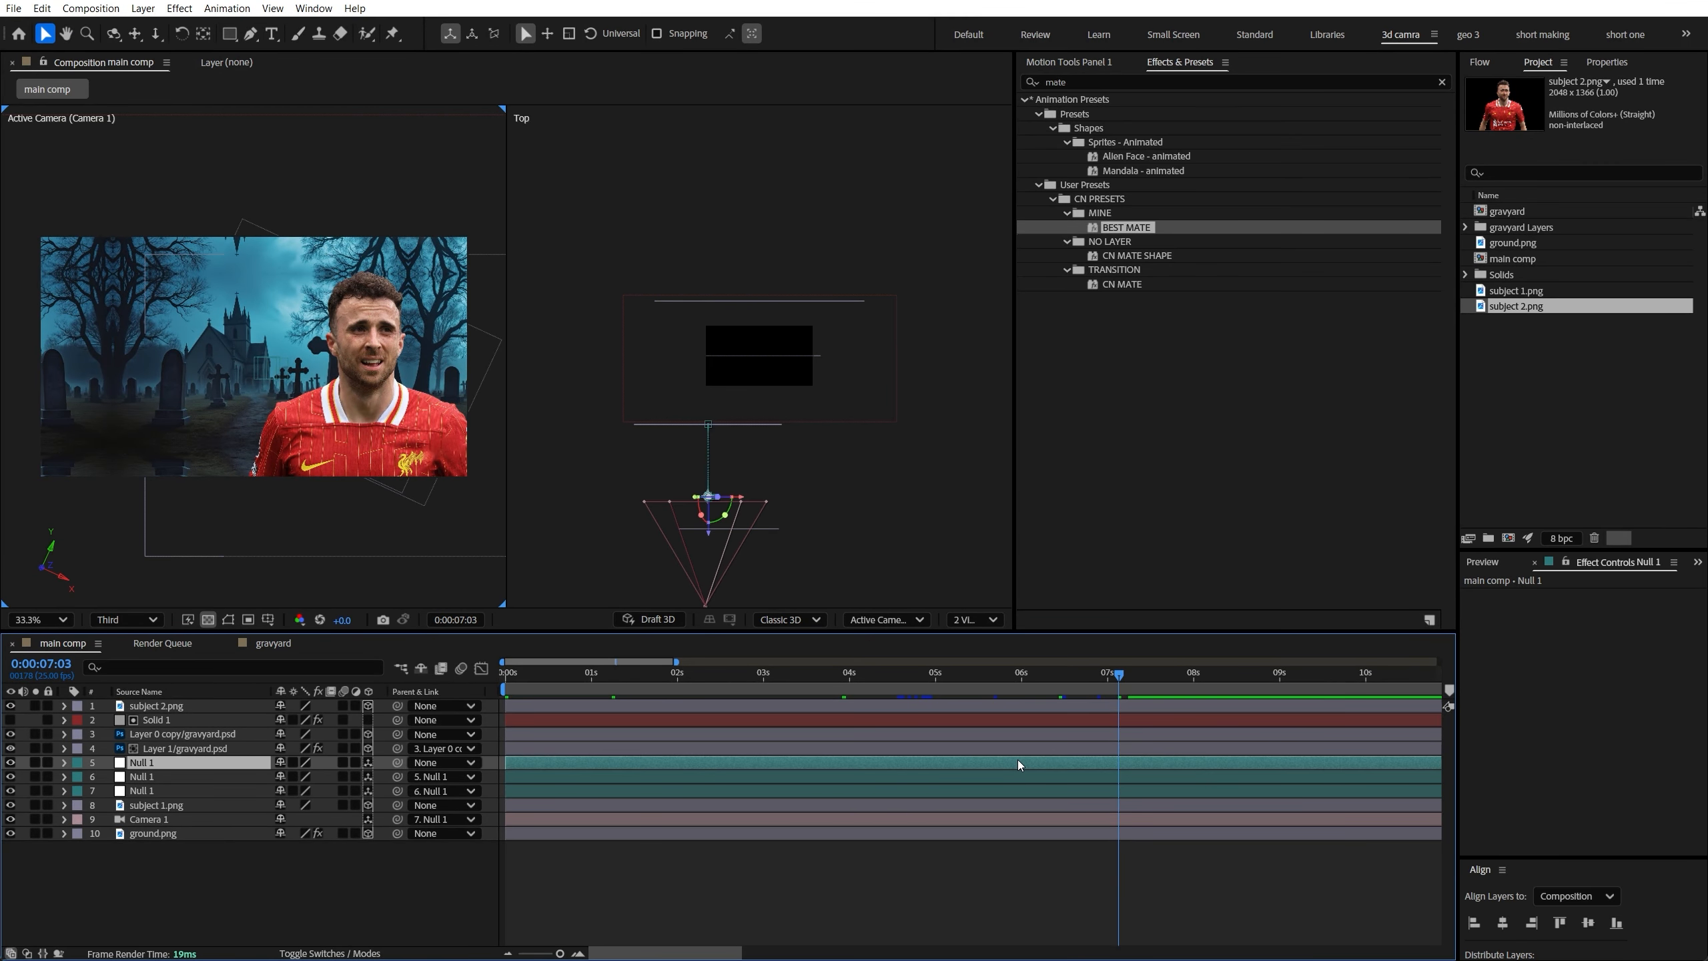
key(u)
scroll(1118, 777, up, 3)
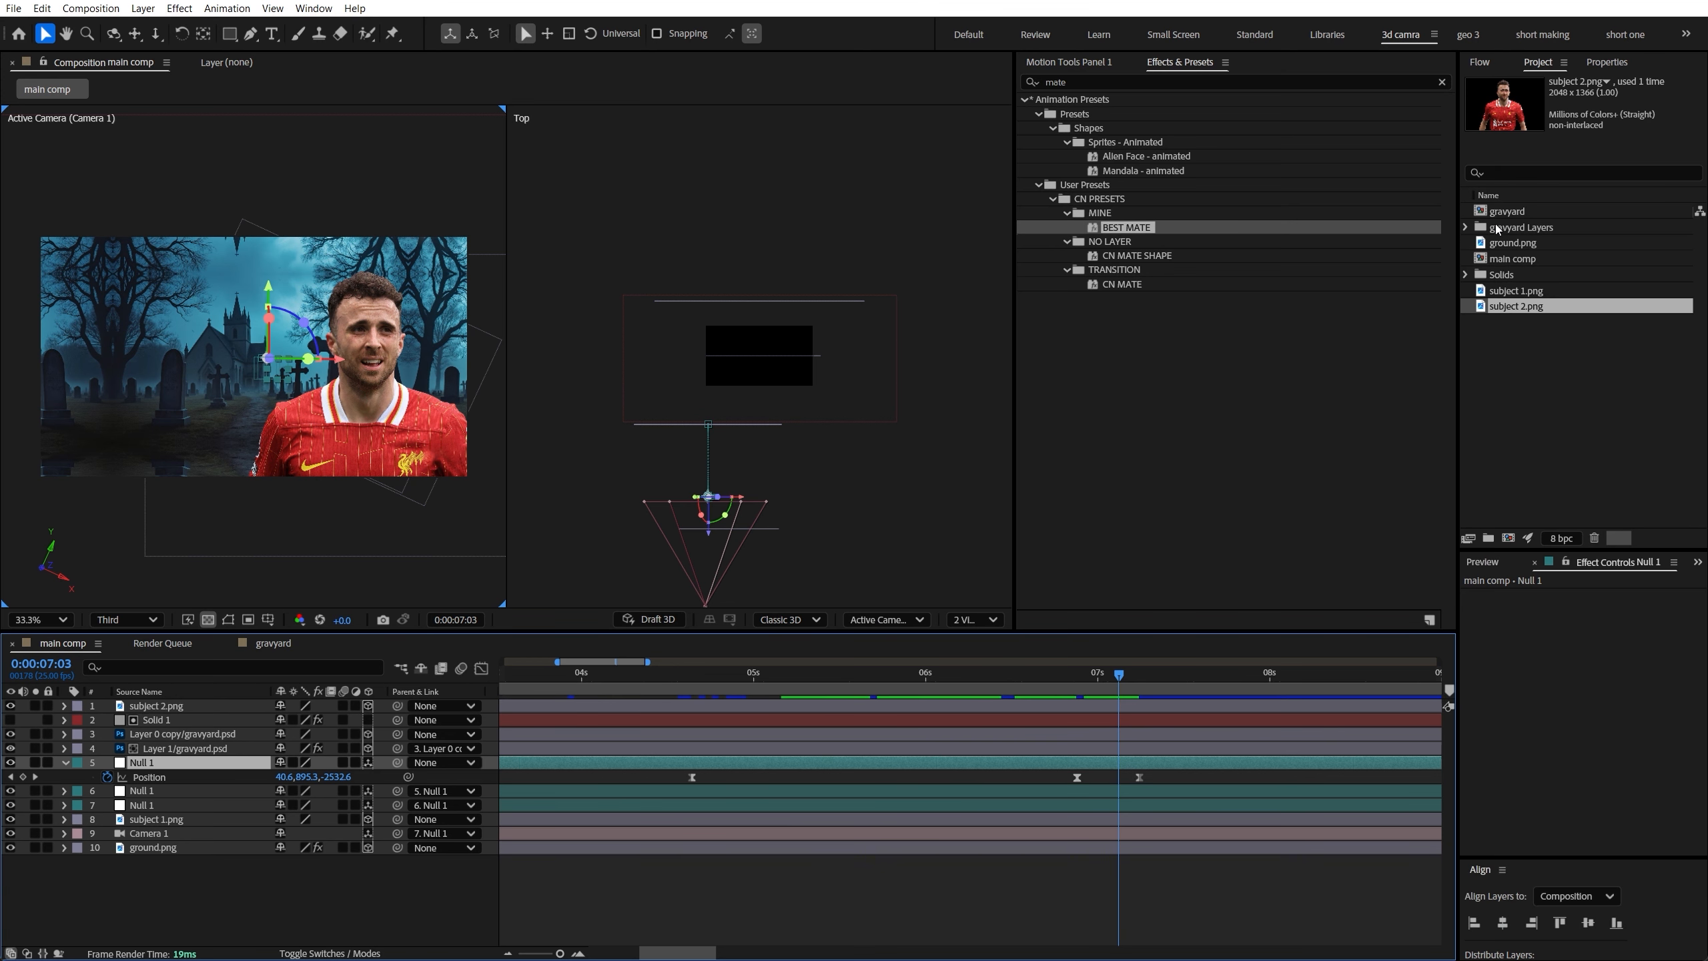
double_click(1503, 404)
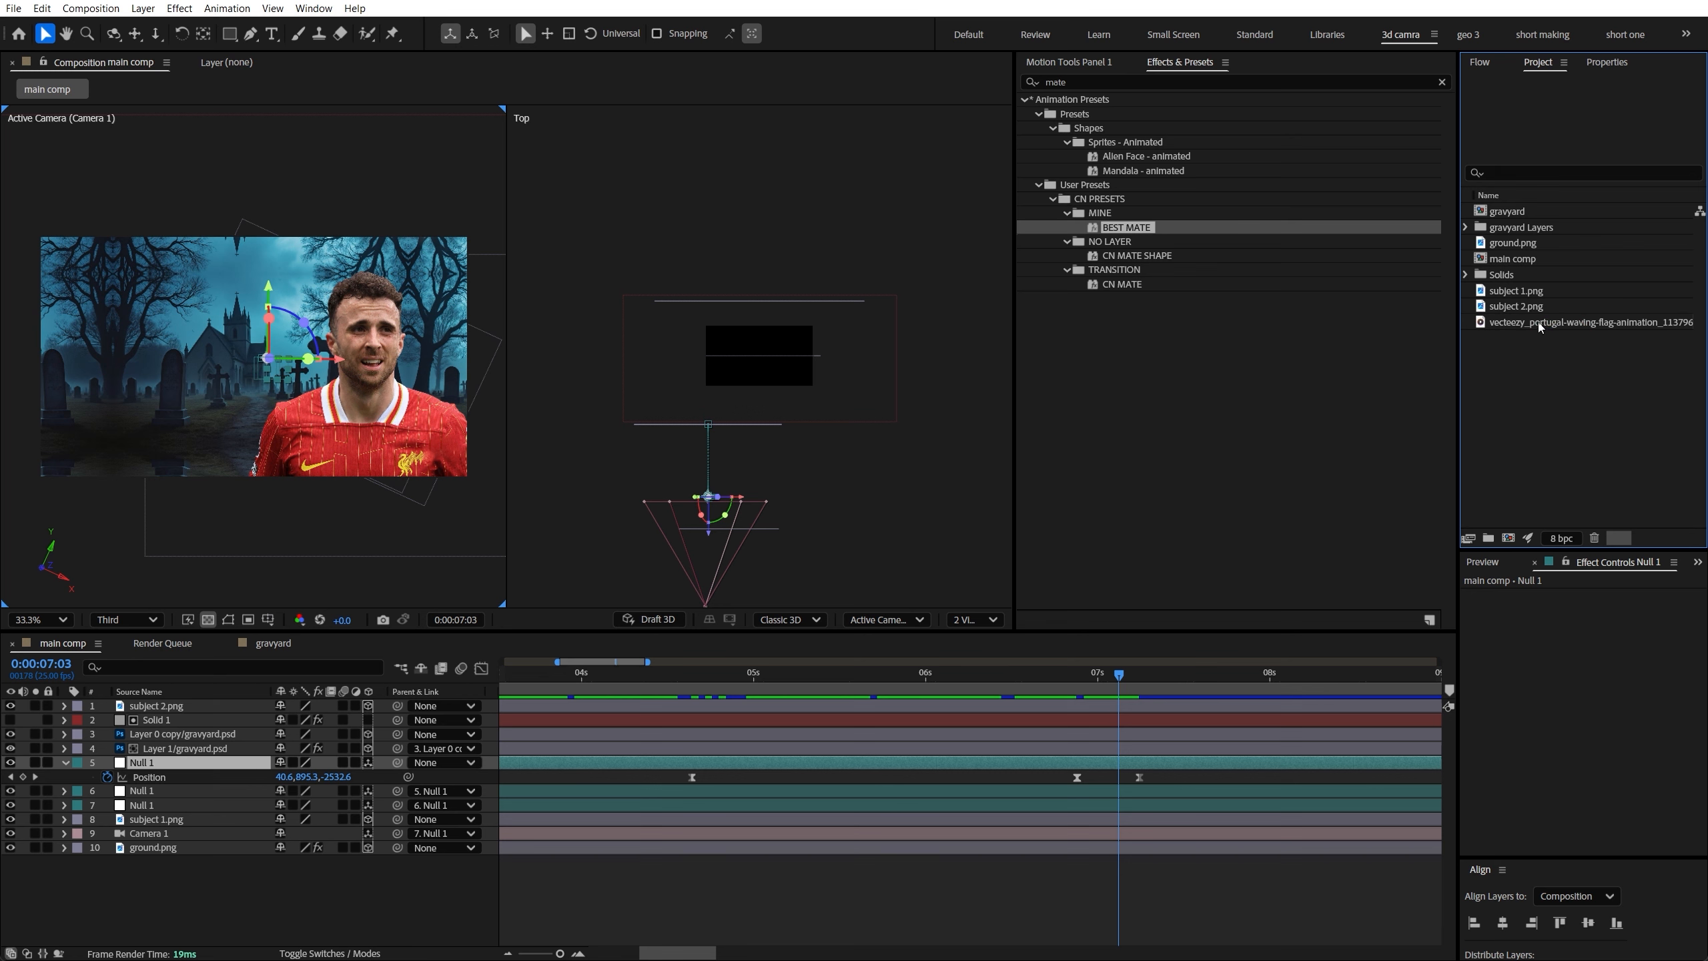
click(1540, 323)
key(ctrl+slash)
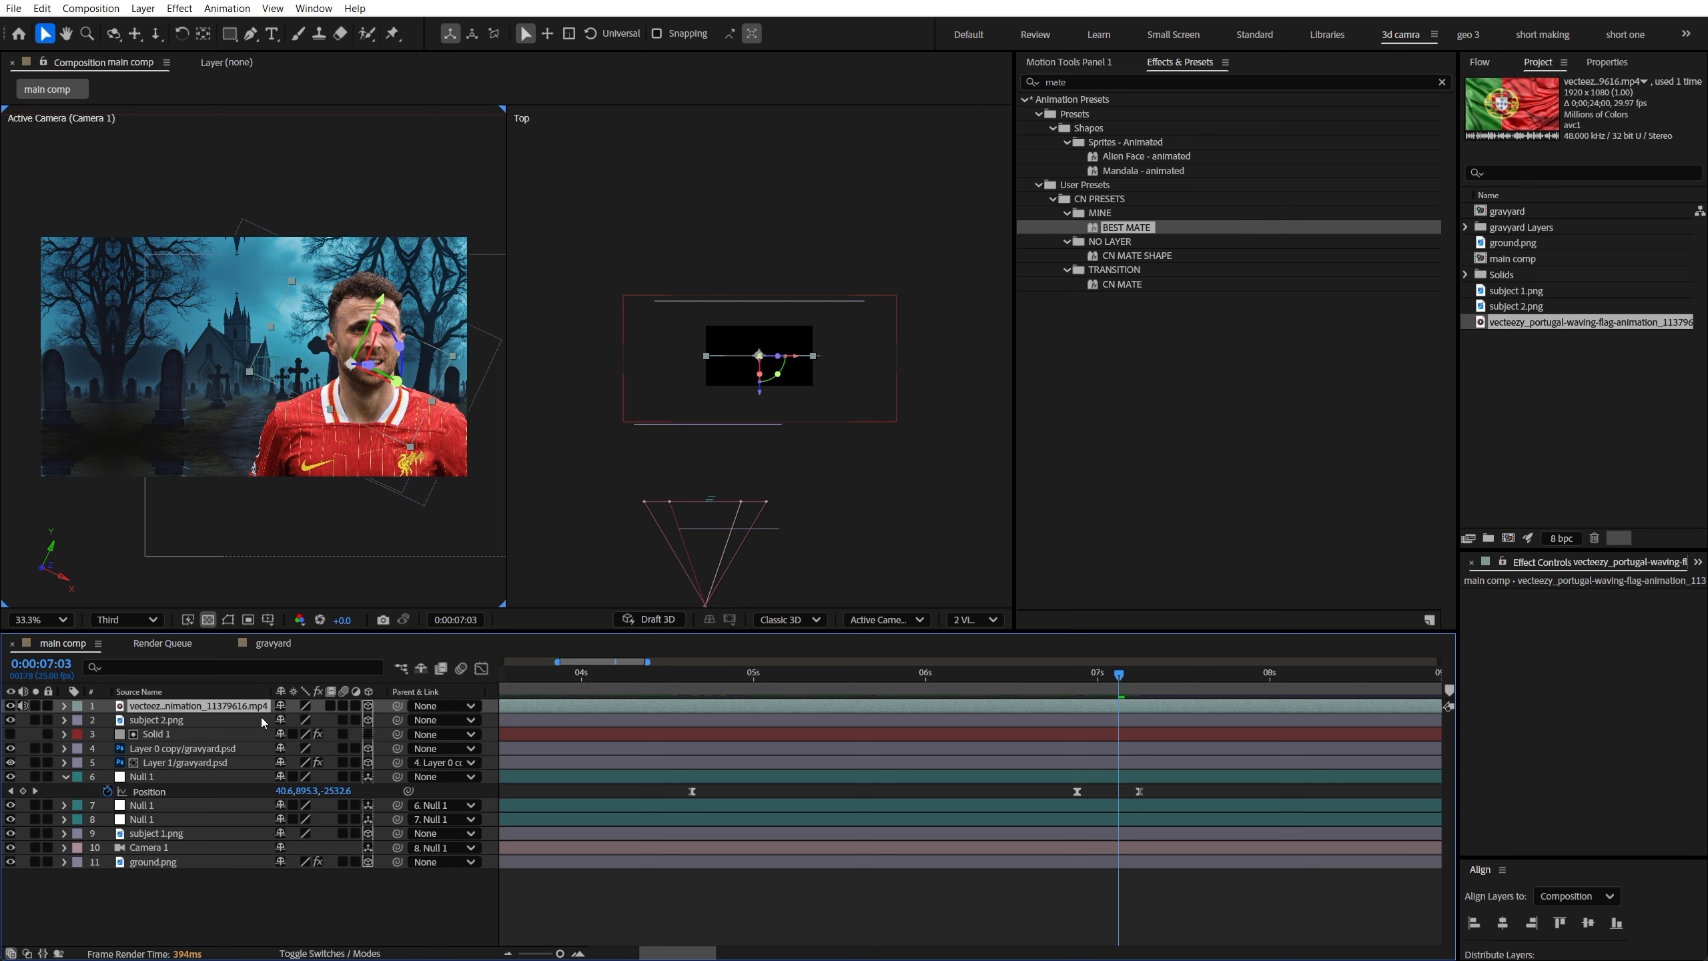
key(ctrl)
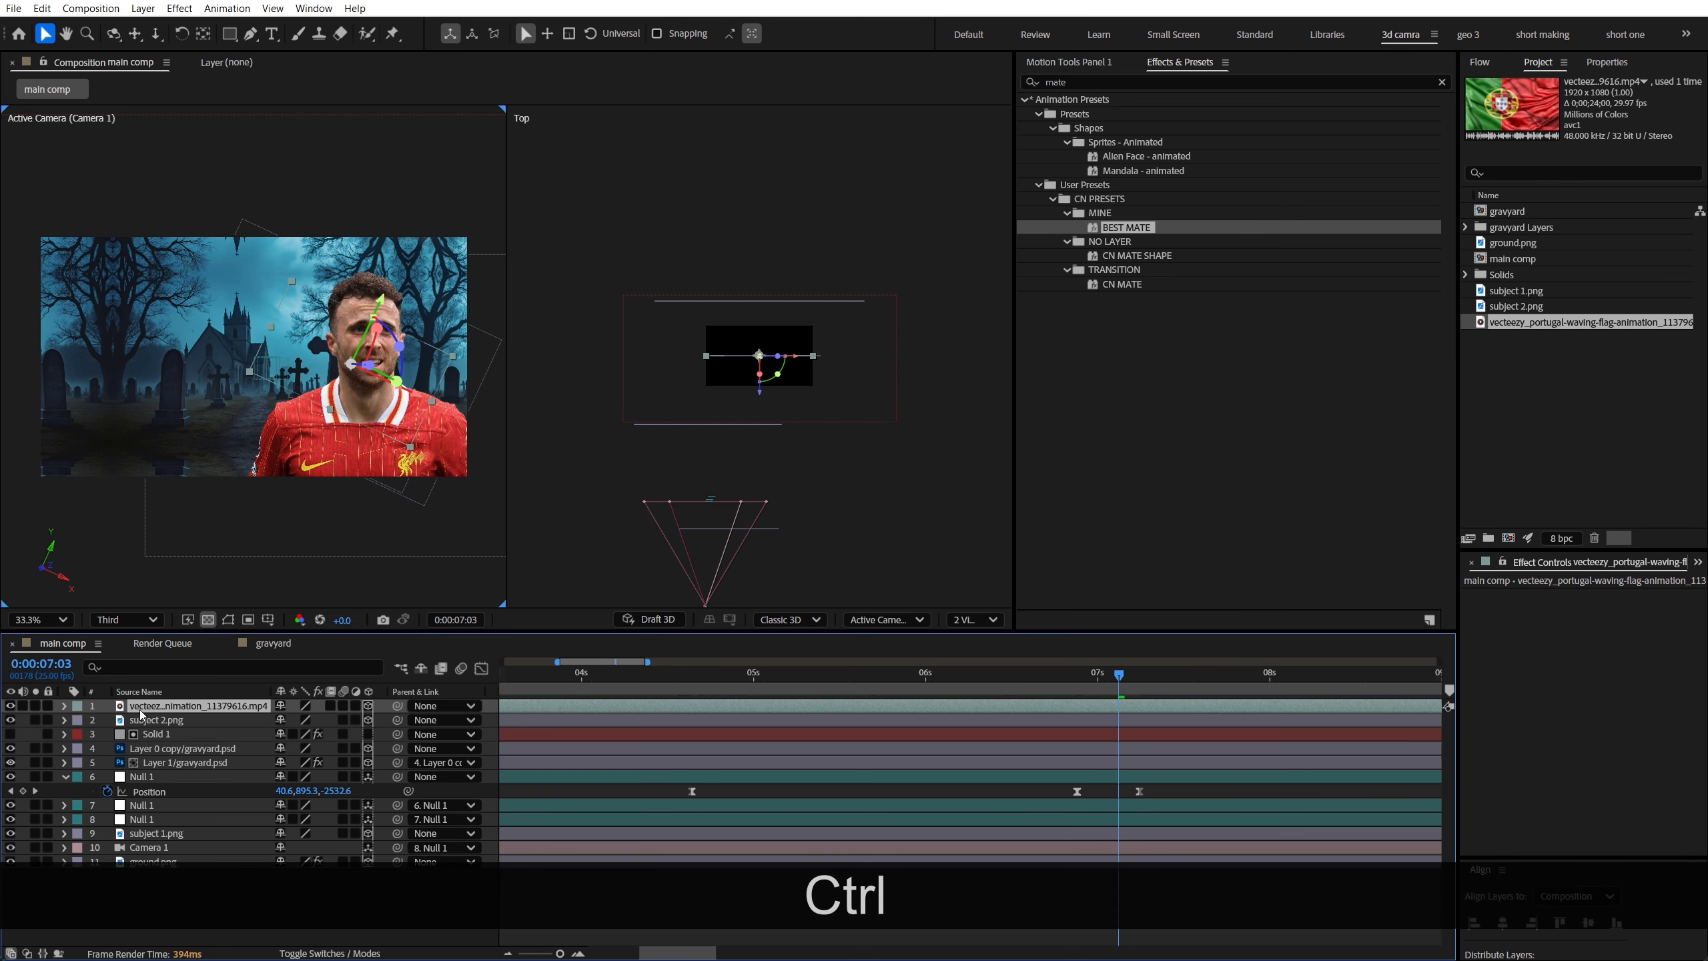
key(ctrl+Home)
key(ctrl+z)
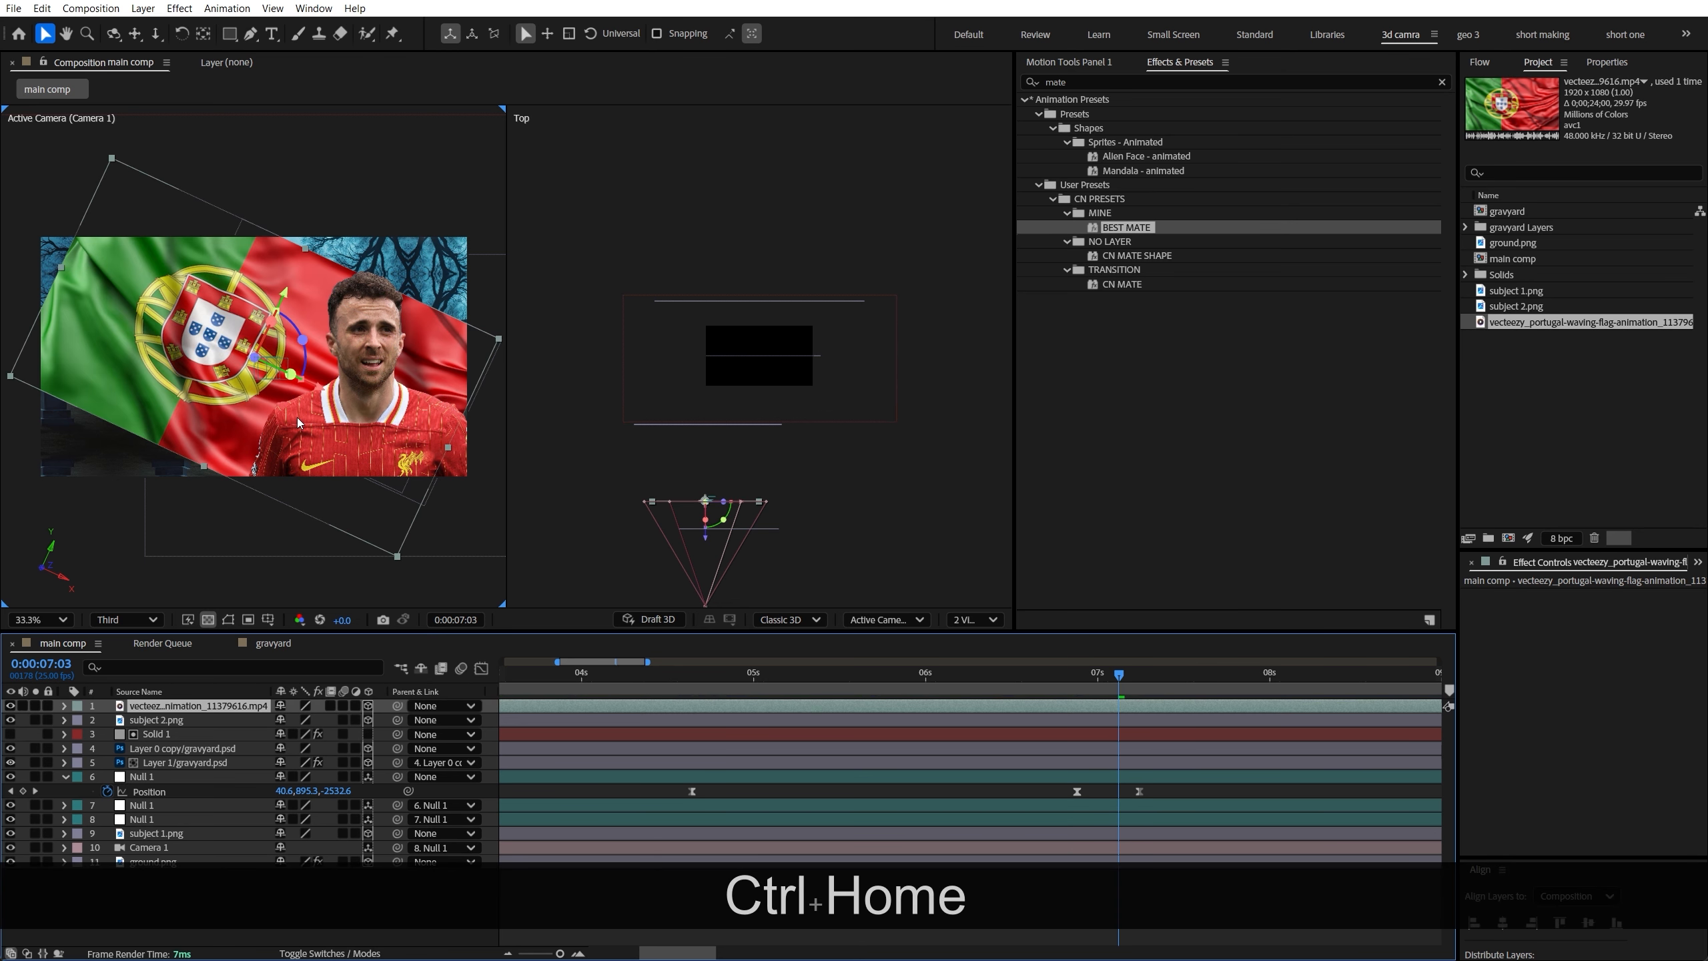
key(ctrl+shift+z)
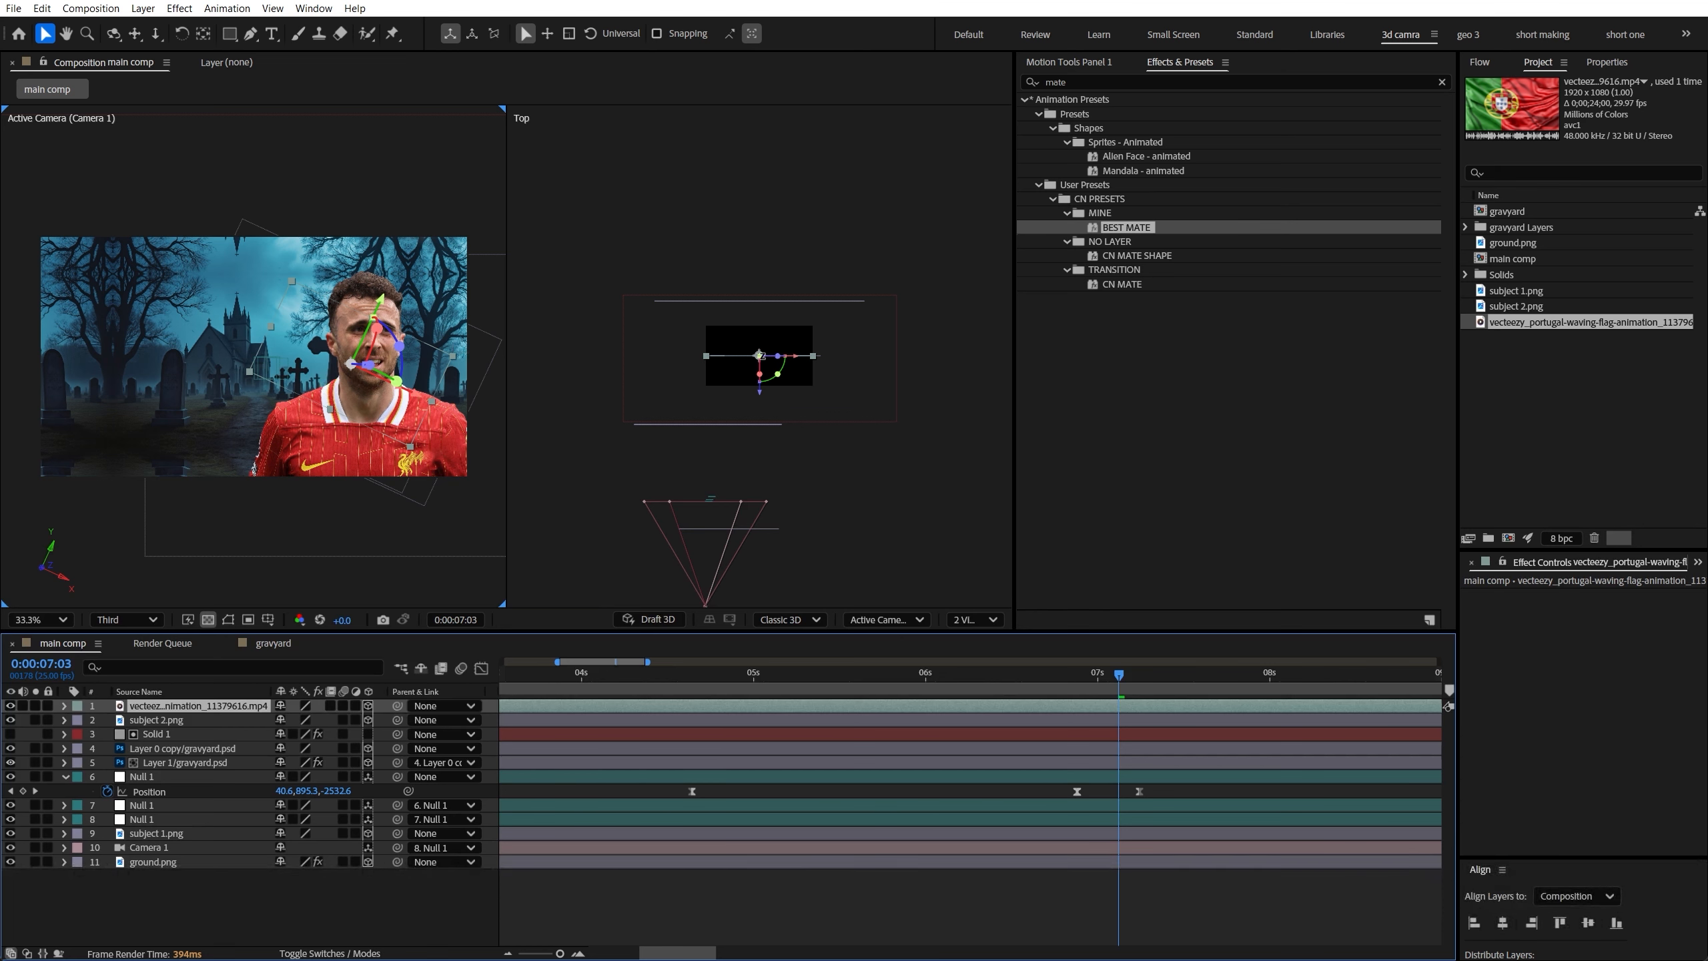
Move the Portugal flag layer along its Z axis toward the camera in the Top view, close to subject 2.png's depth
drag(760, 398, 752, 549)
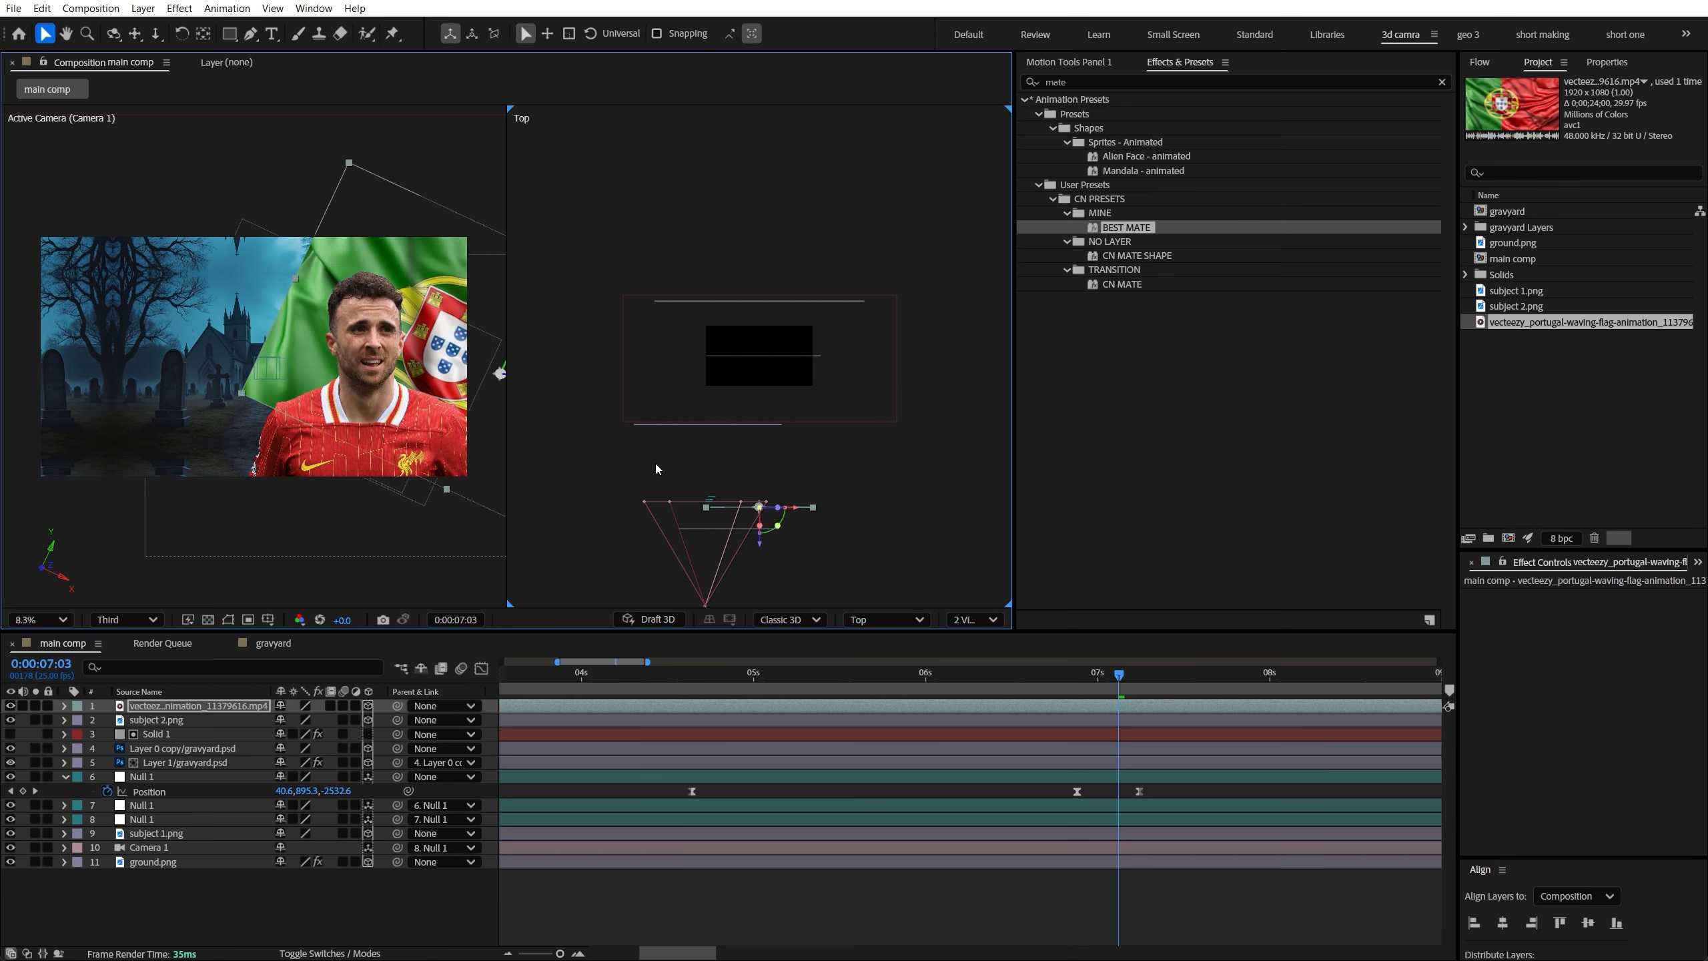
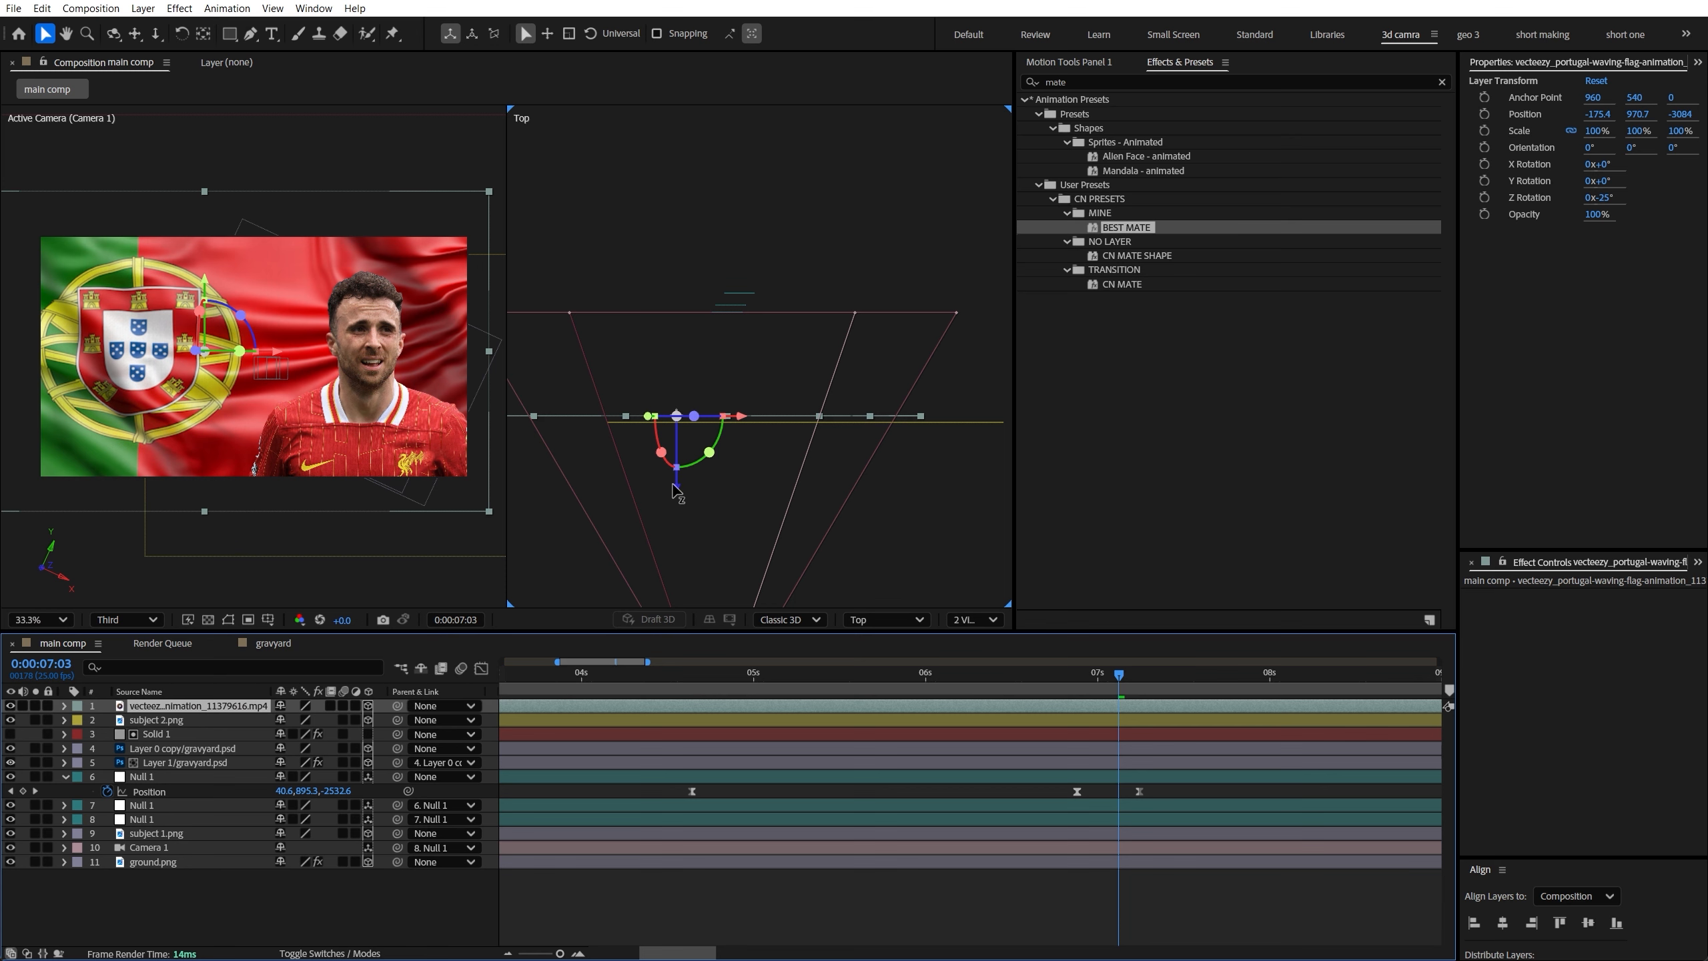
click(678, 492)
drag(674, 487, 674, 494)
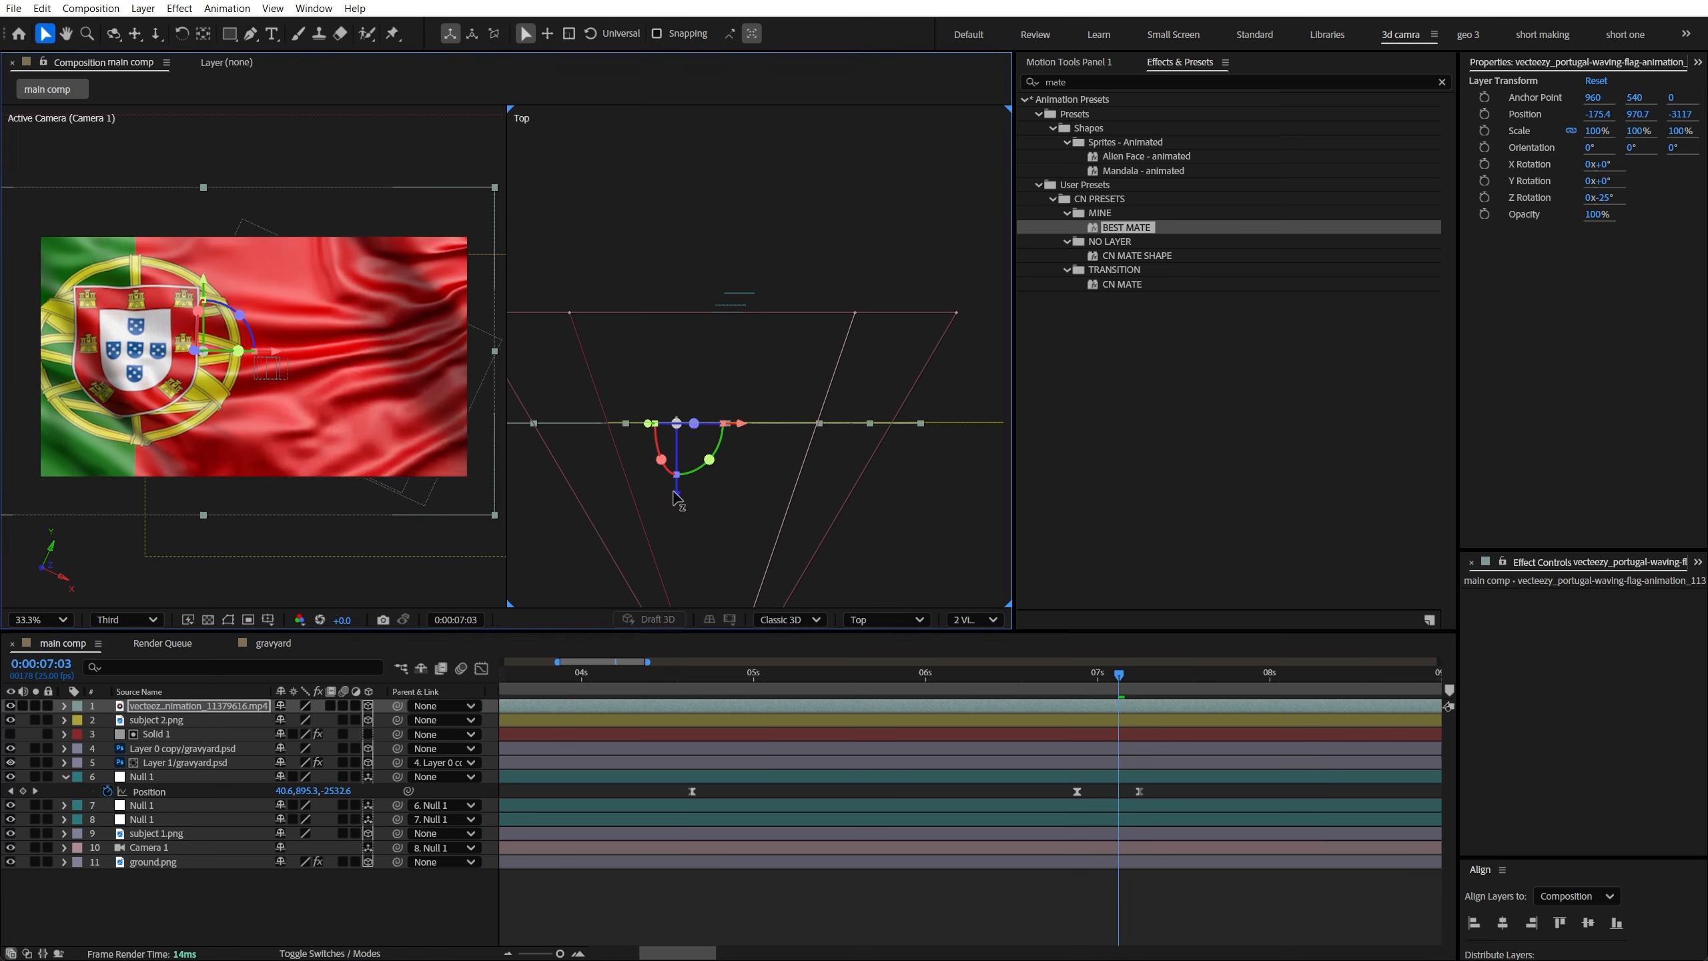
Compare the flag's and subject 2.png's Position values and set the flag's Z Position to -3112, just behind the subject
key(p)
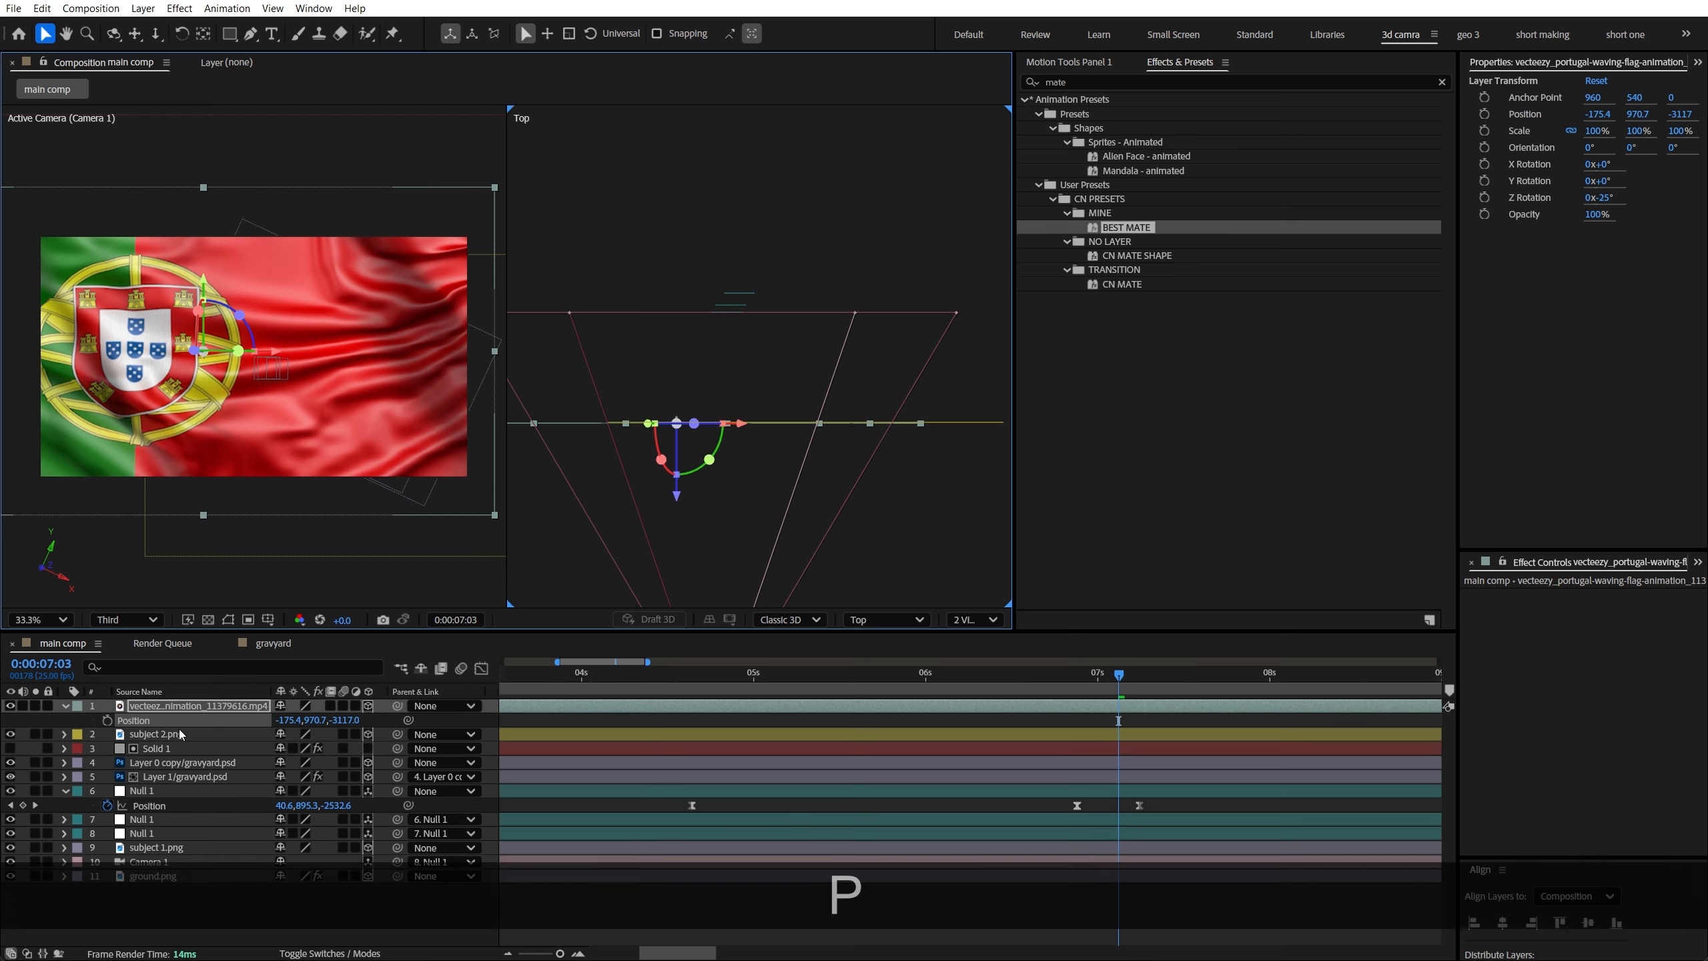
click(188, 737)
key(p)
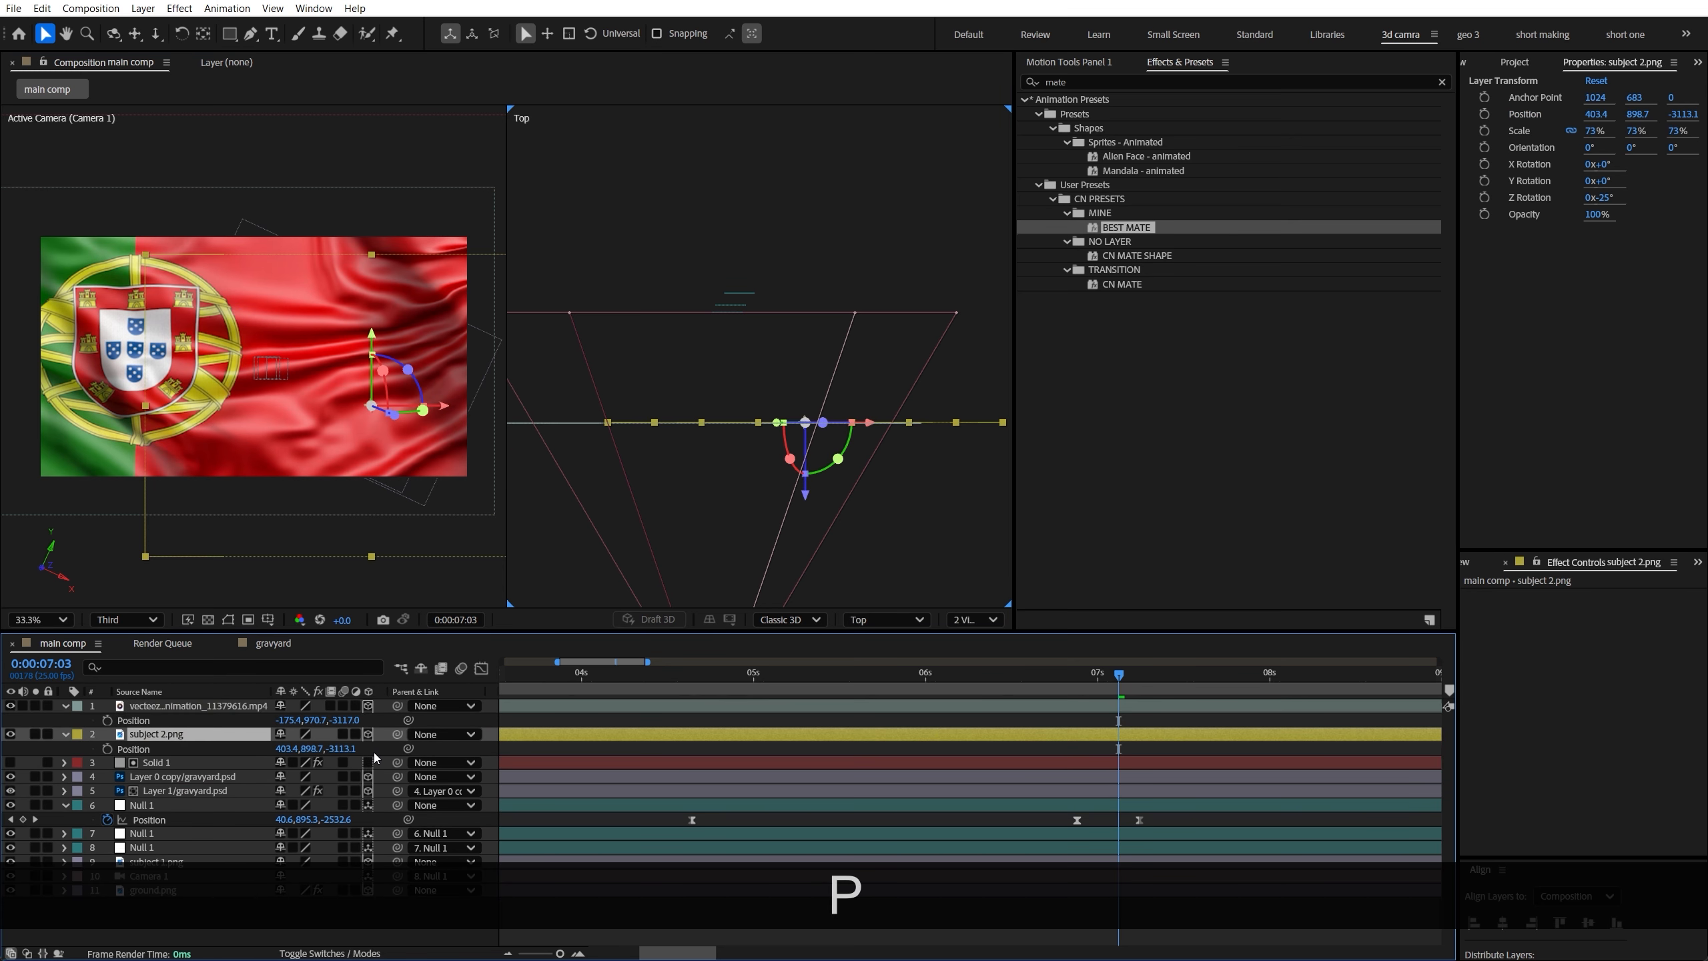
drag(344, 720, 347, 724)
key(ctrl+z)
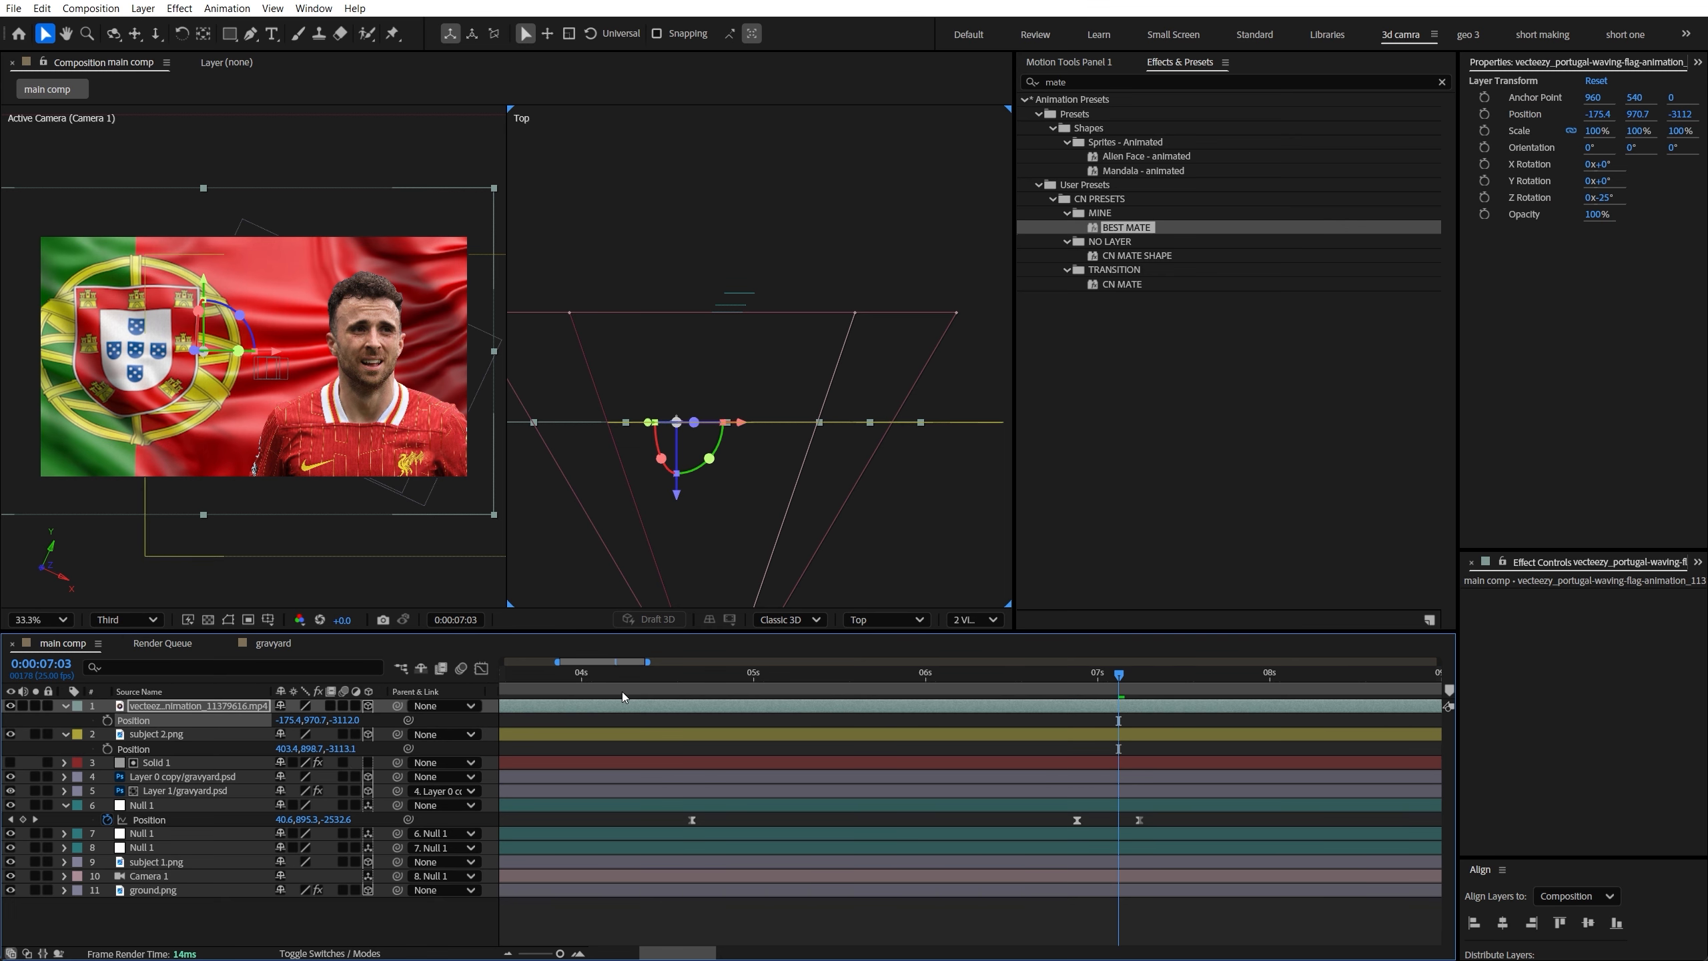
Scale the Portugal flag layer to 84.2%, shift it so its crest sits beside the player, and save the project
click(627, 709)
drag(1122, 686, 1076, 687)
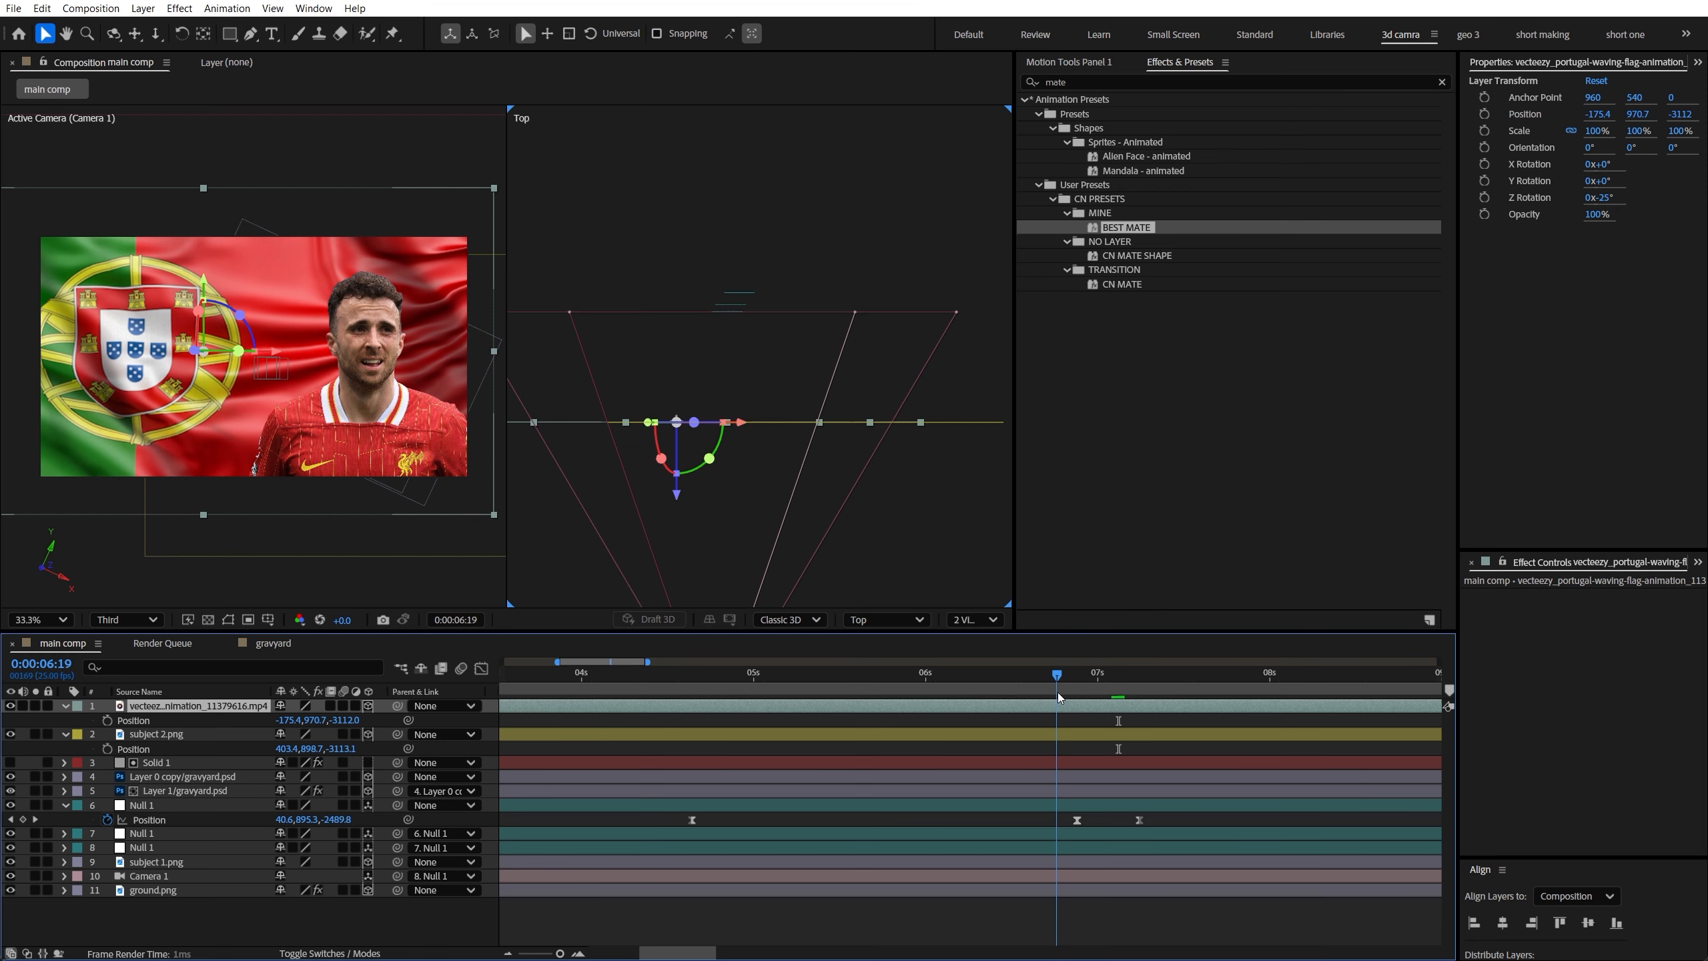
key(s)
drag(296, 718, 277, 716)
drag(277, 373, 448, 345)
key(ctrl+s)
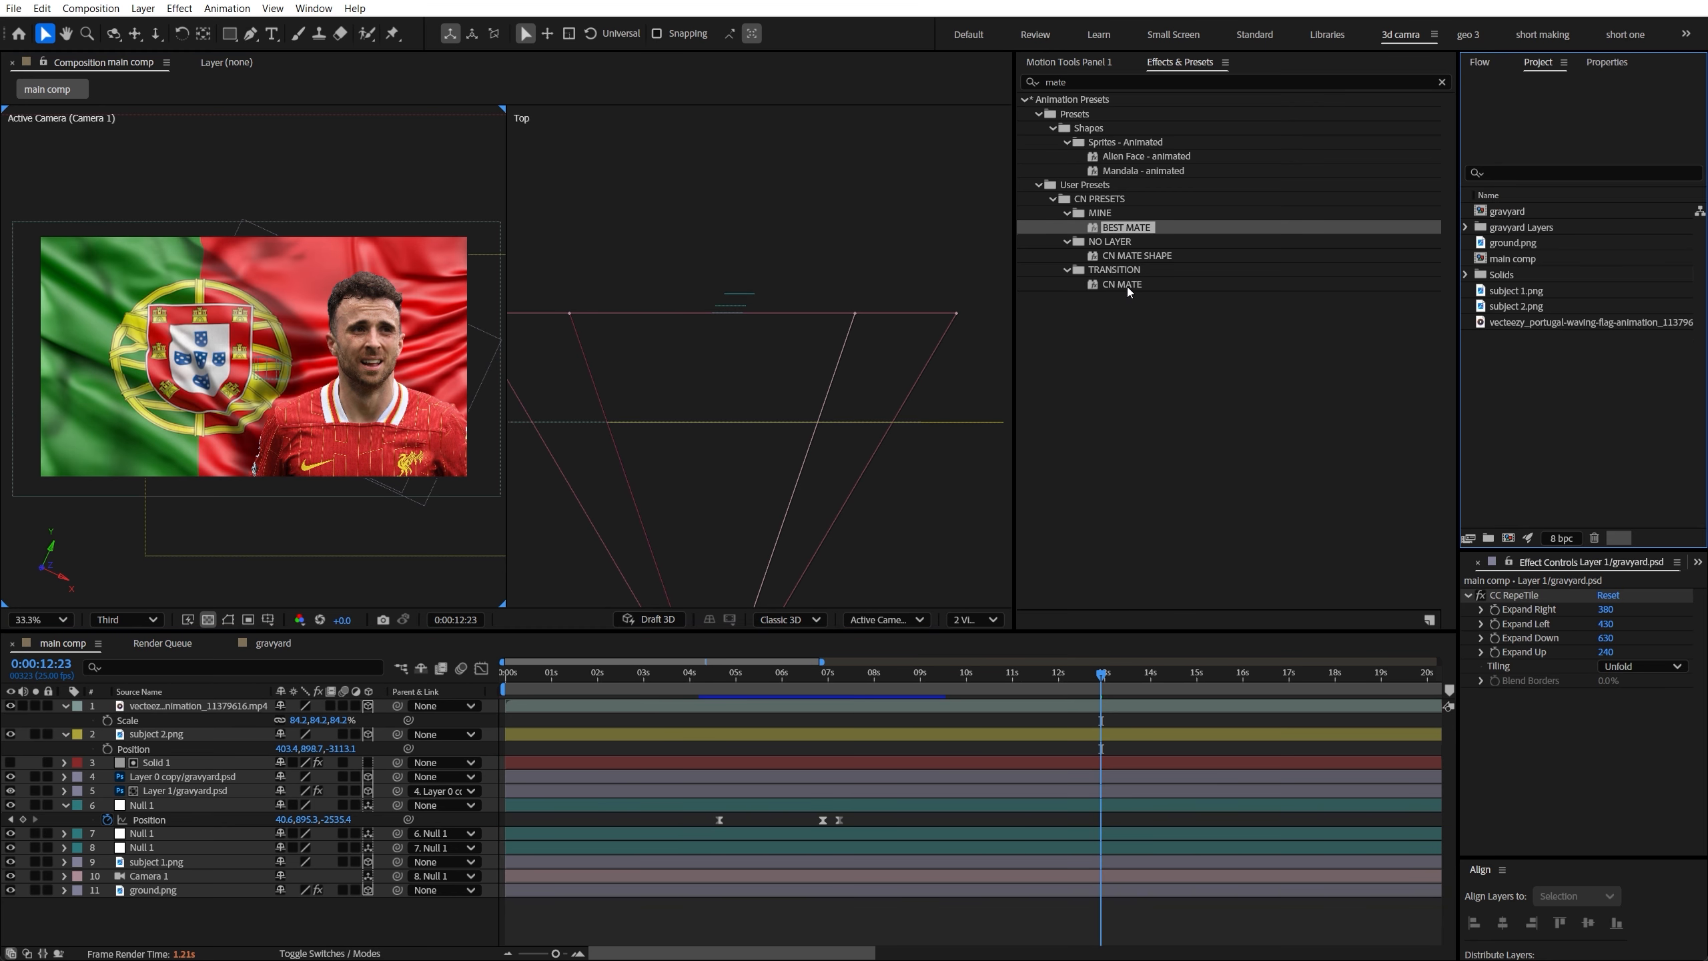
Apply the CN MATE preset as a new solid layer and rename it mate for flag
click(1126, 286)
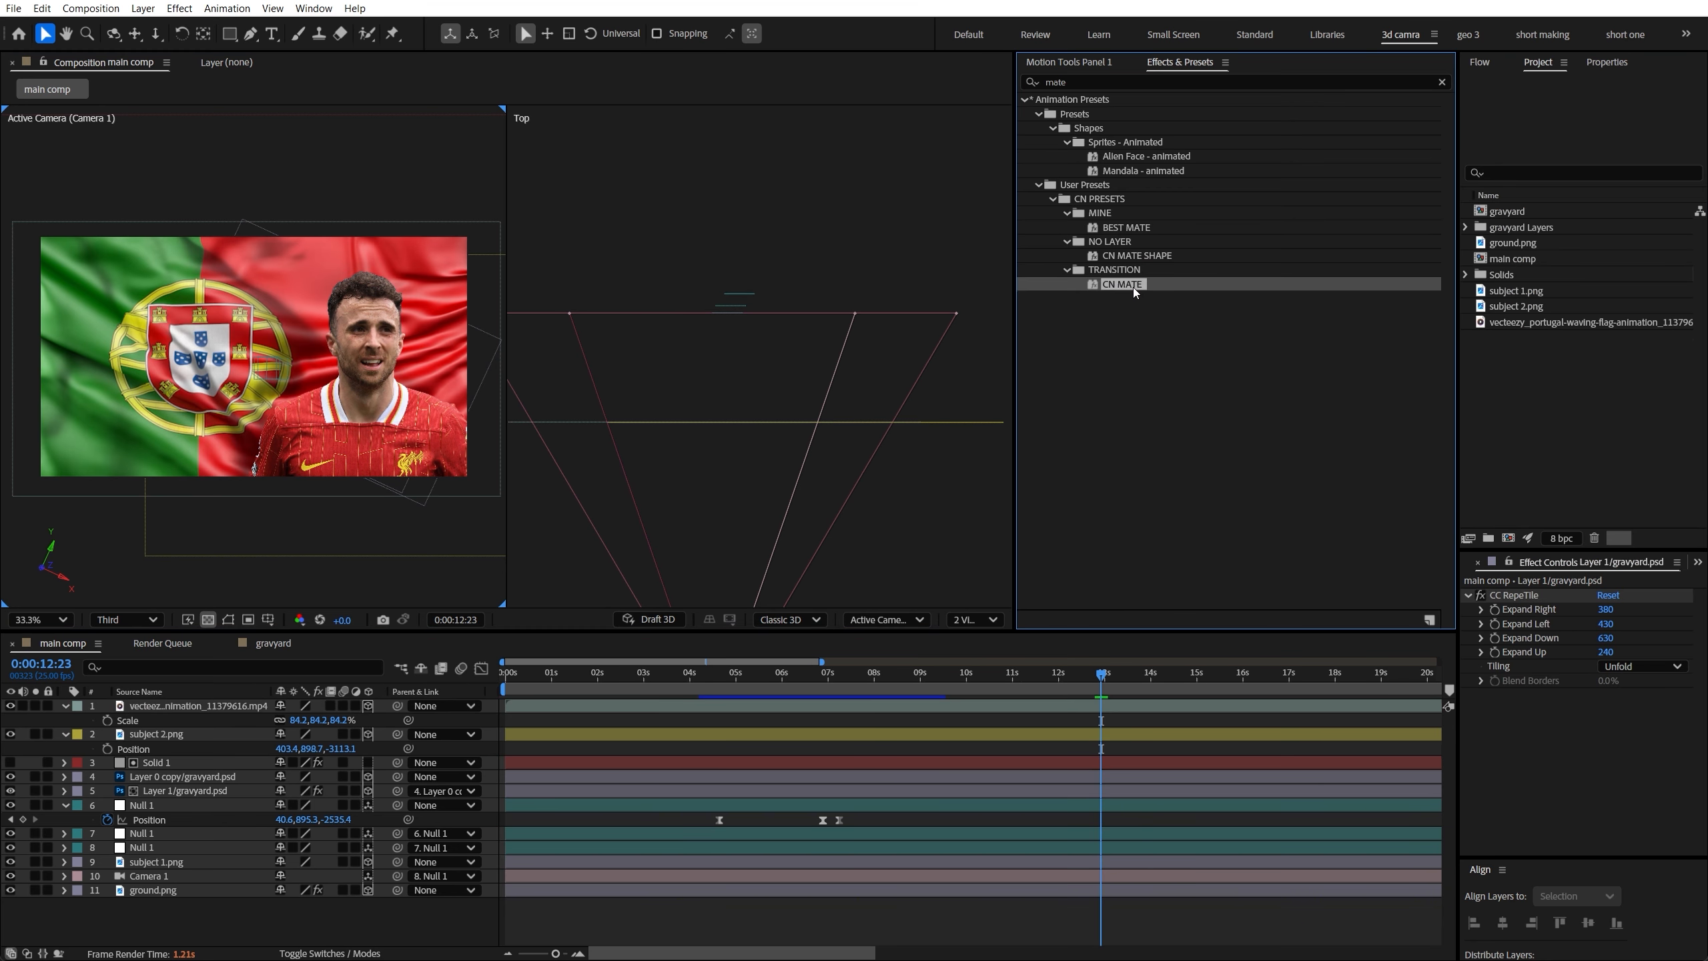
drag(1133, 287, 1116, 296)
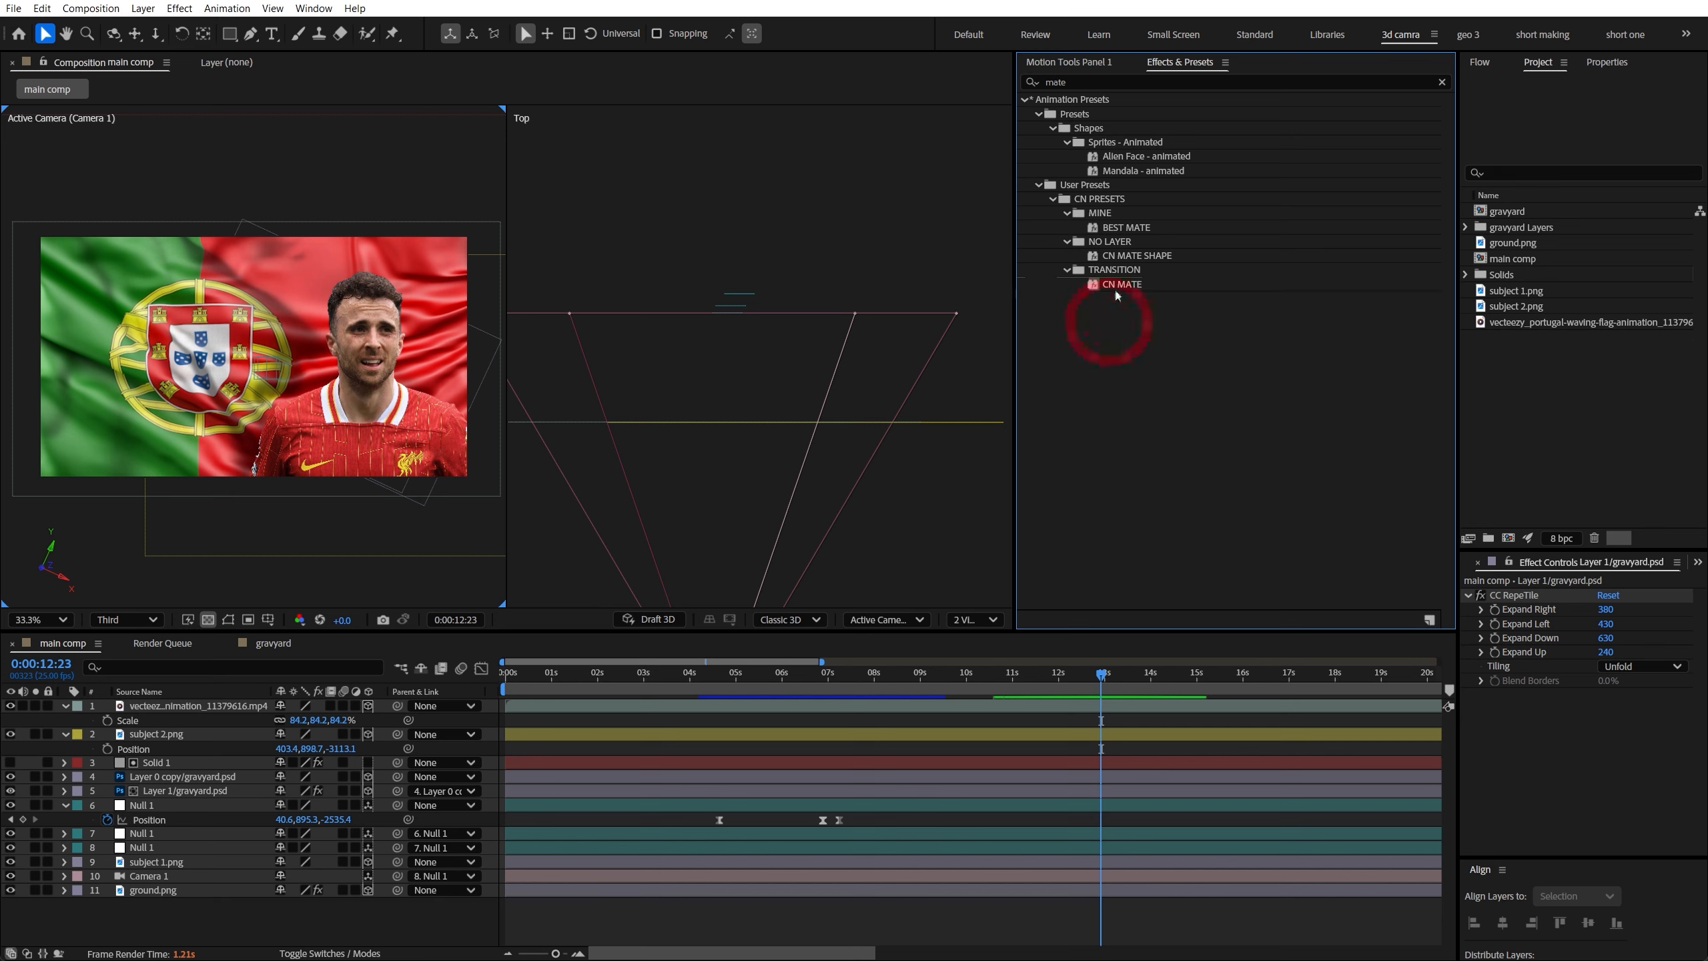
double_click(1119, 284)
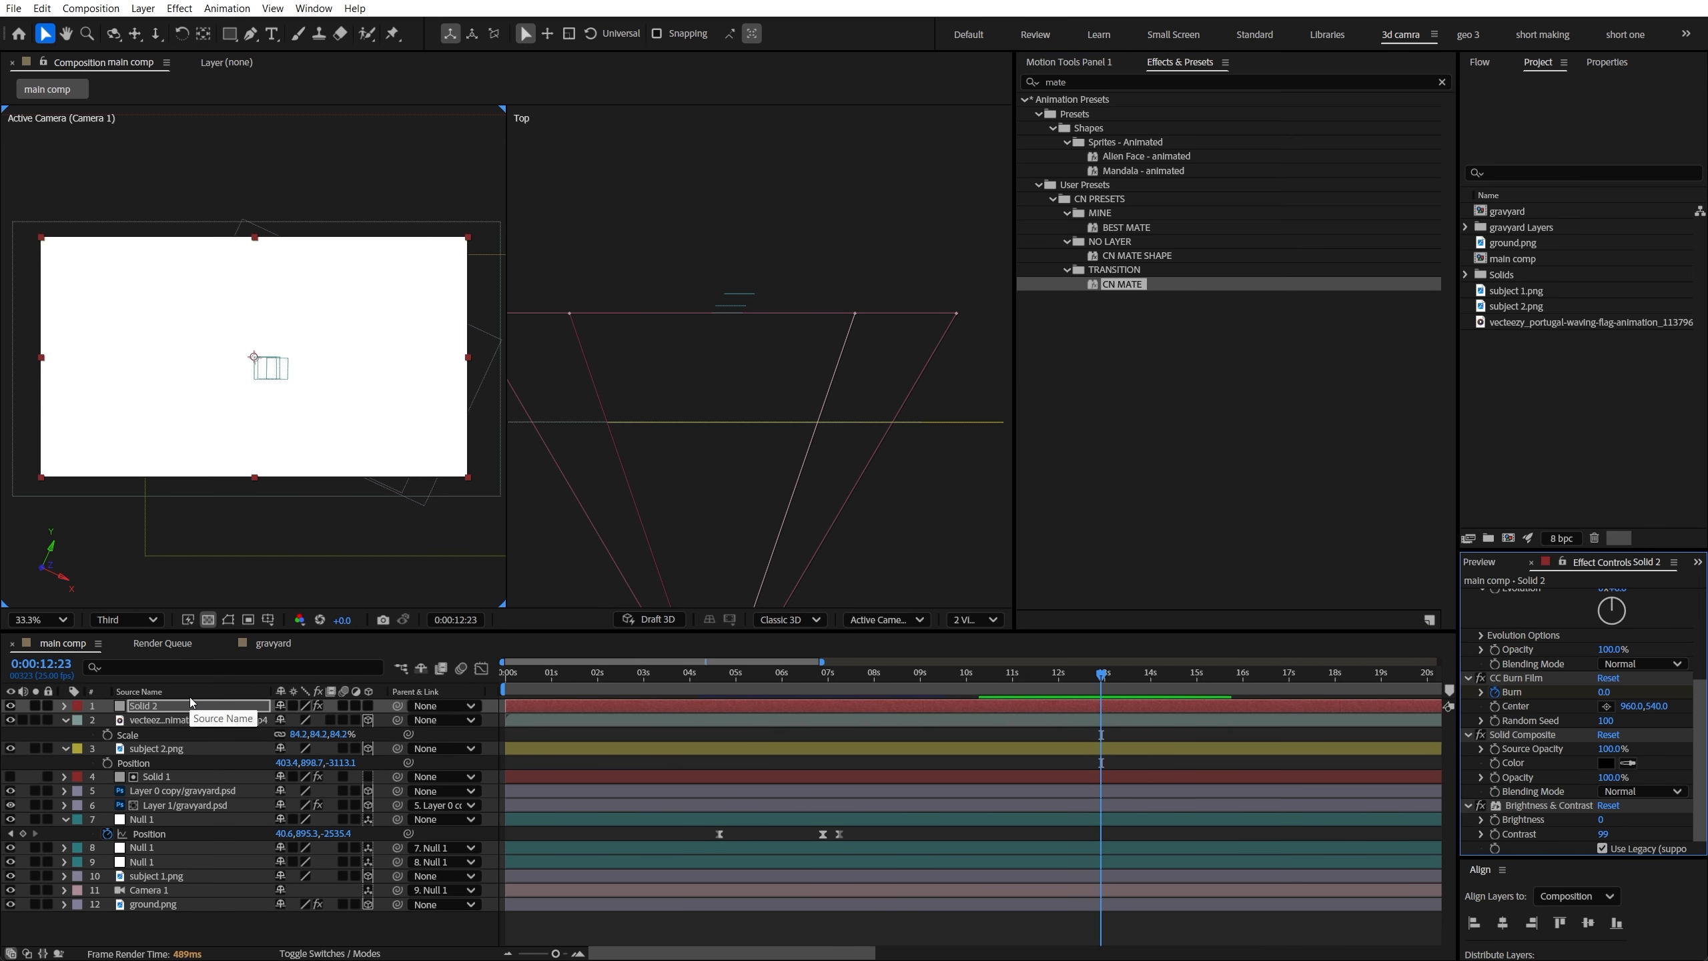
key(Return)
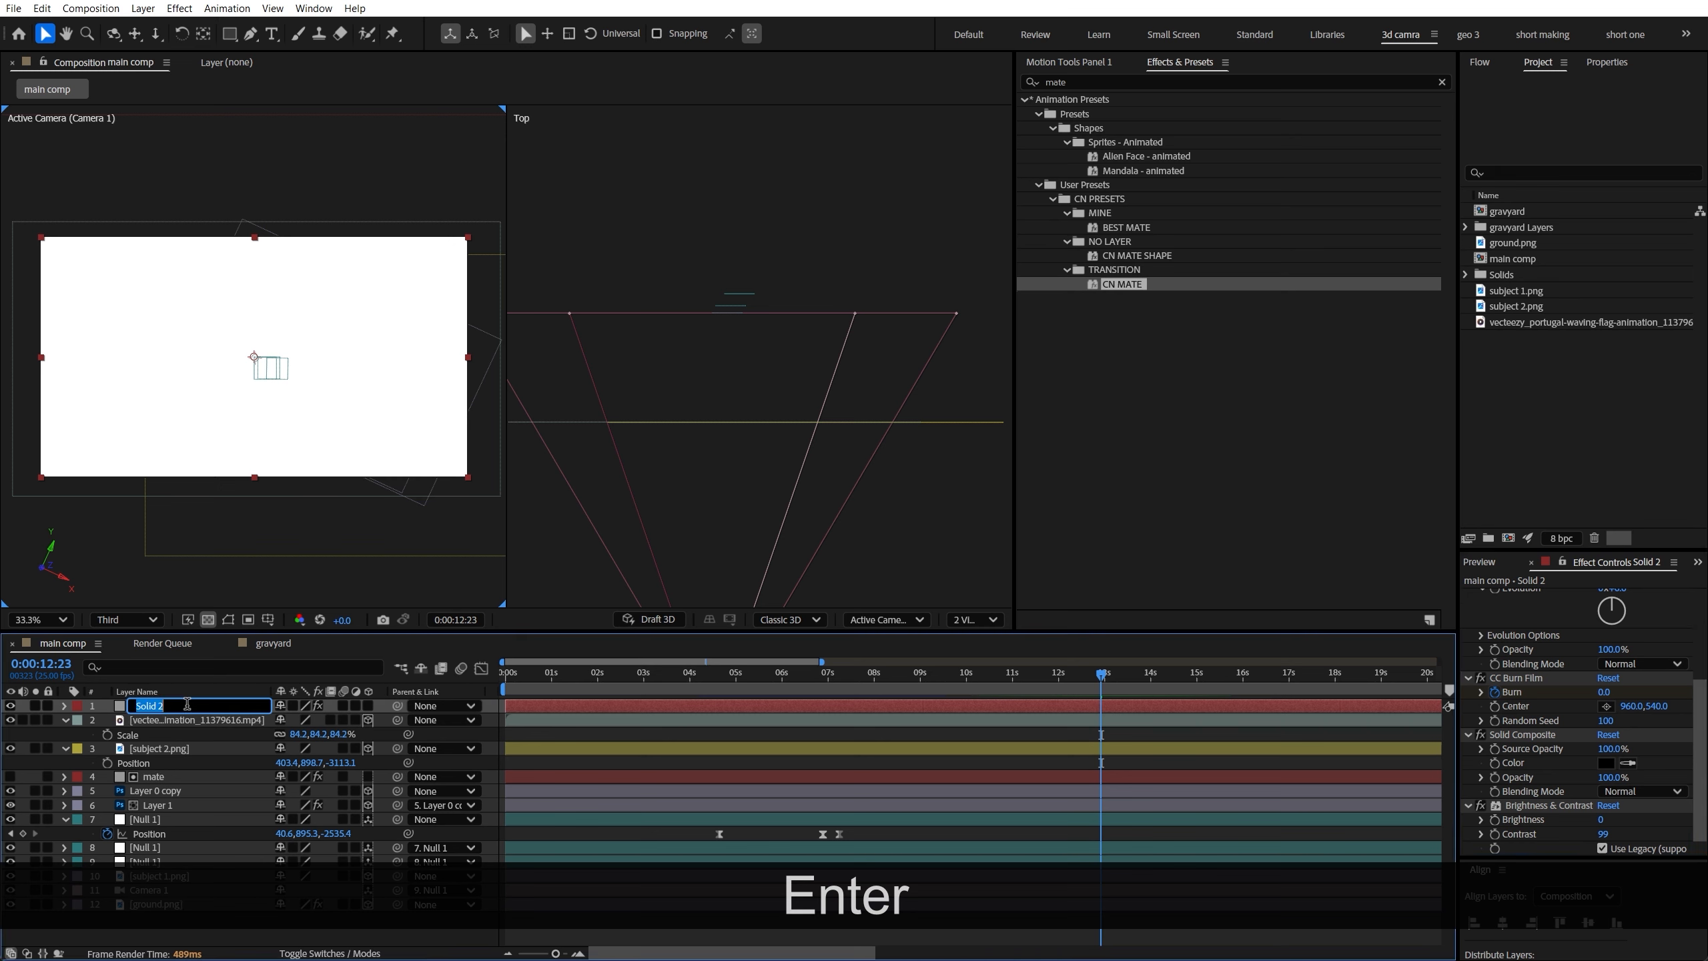
text(mate for flag)
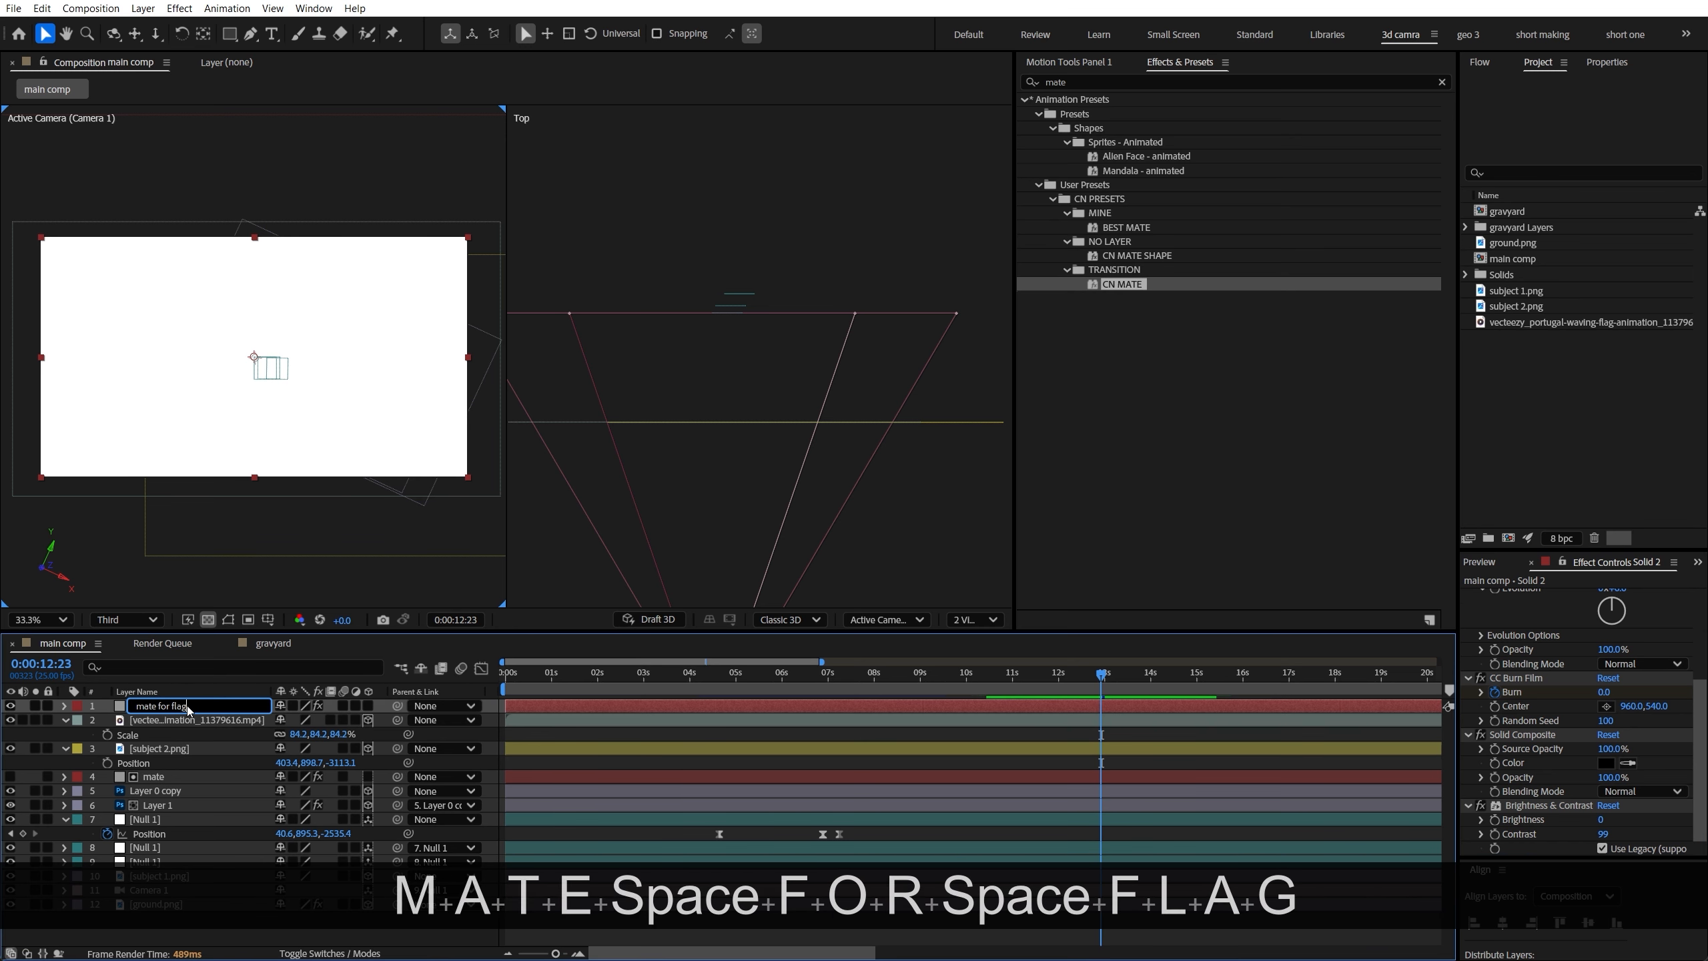
key(Return)
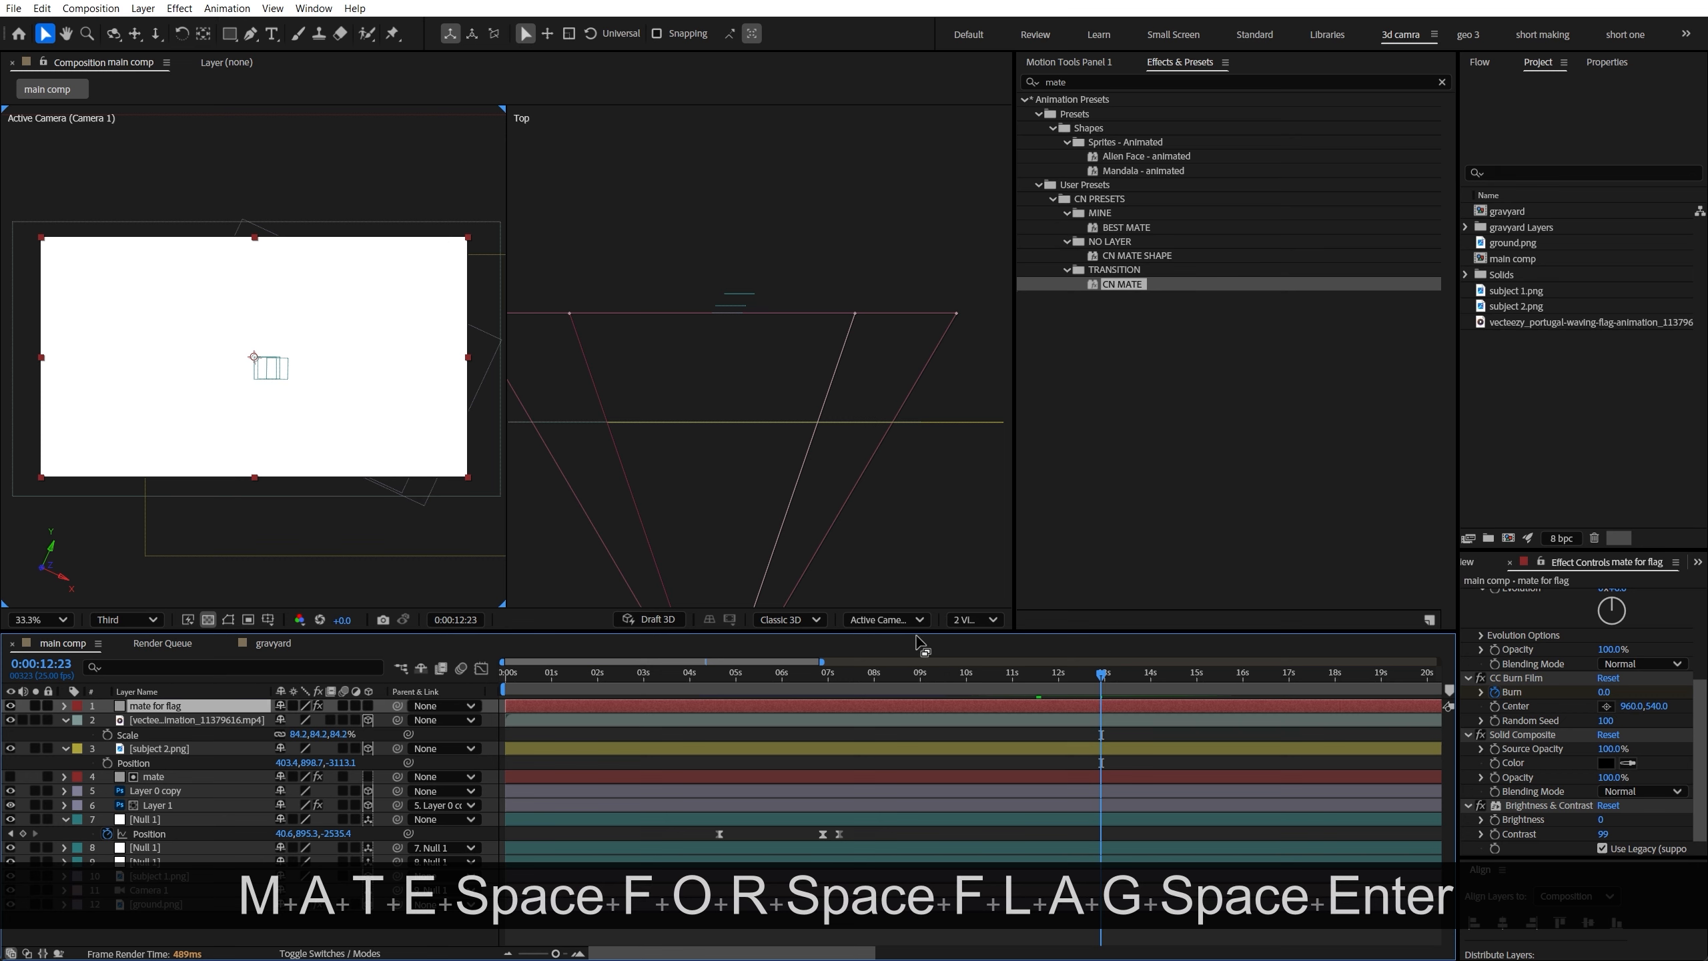
Reveal the mate for flag layer's keyframes, solo it and play back its burn transition
key(u)
drag(1084, 705, 887, 706)
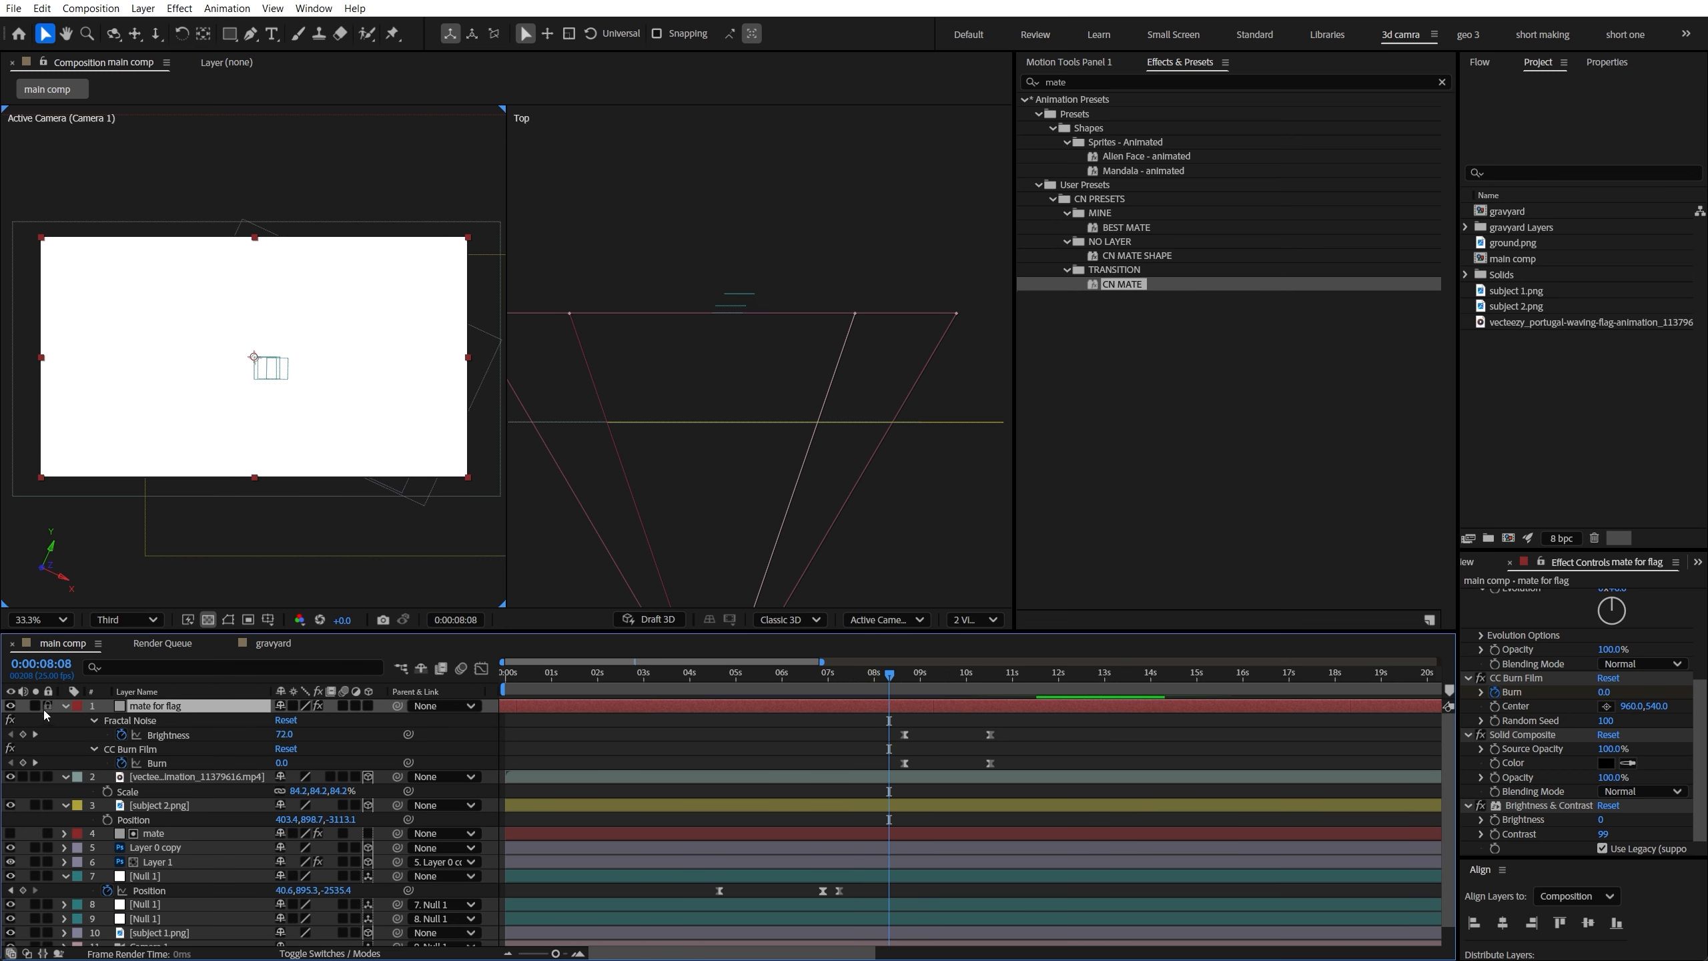
click(35, 705)
key(space)
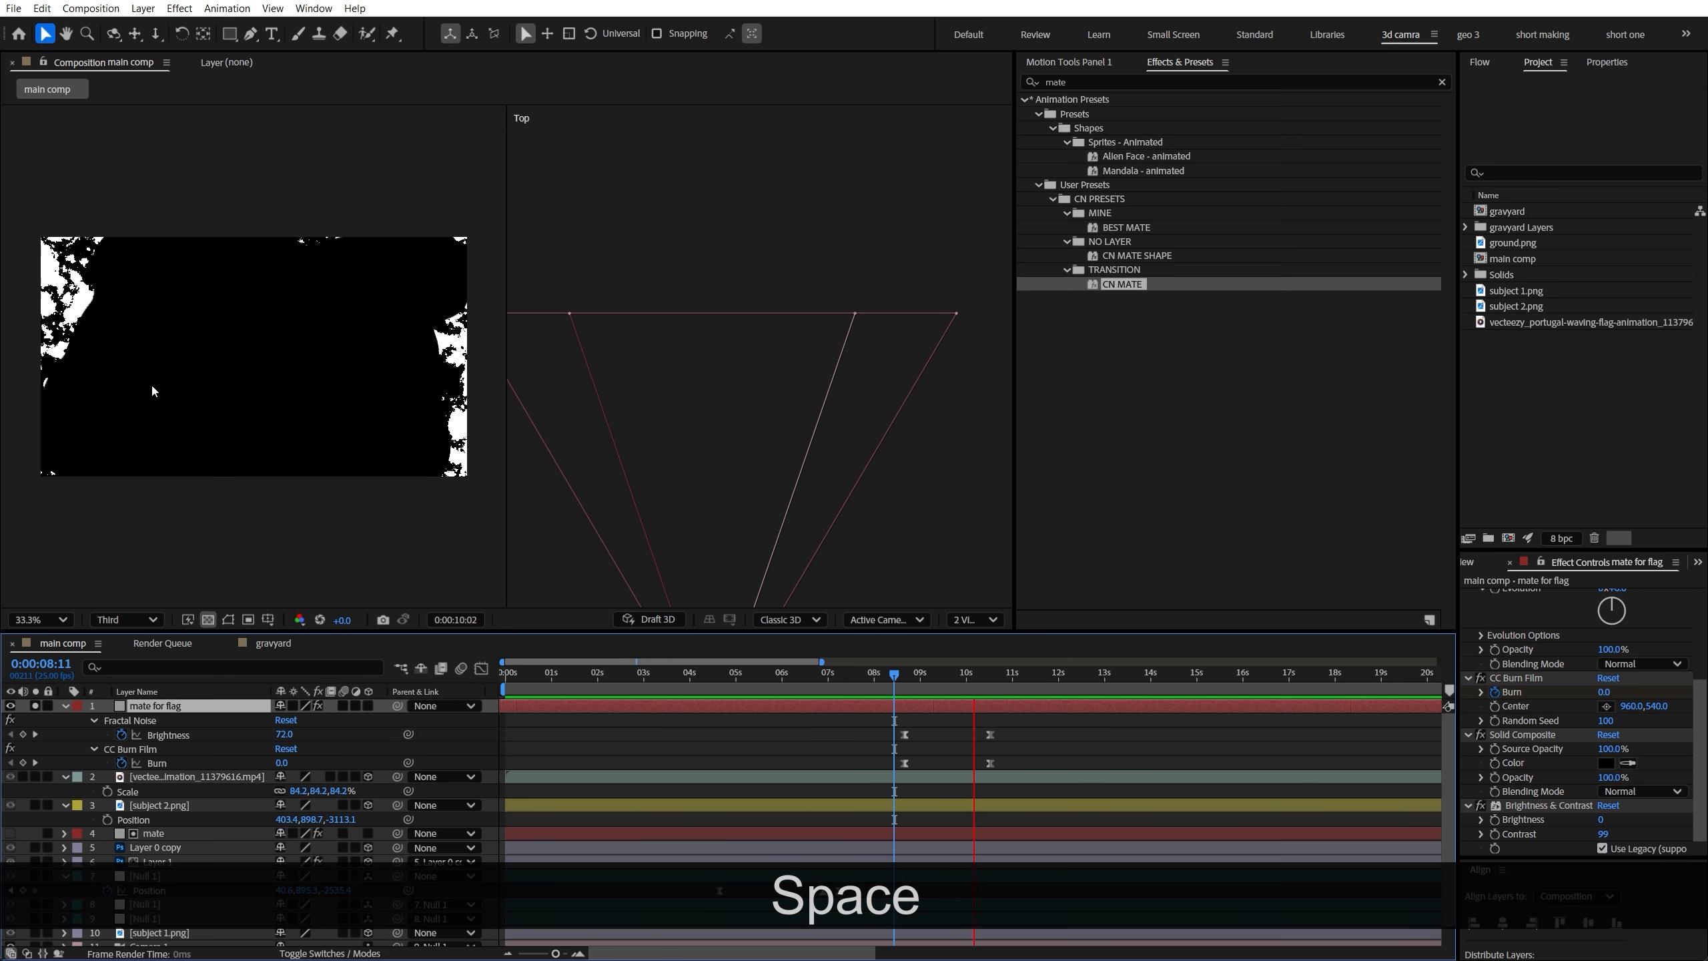
key(space)
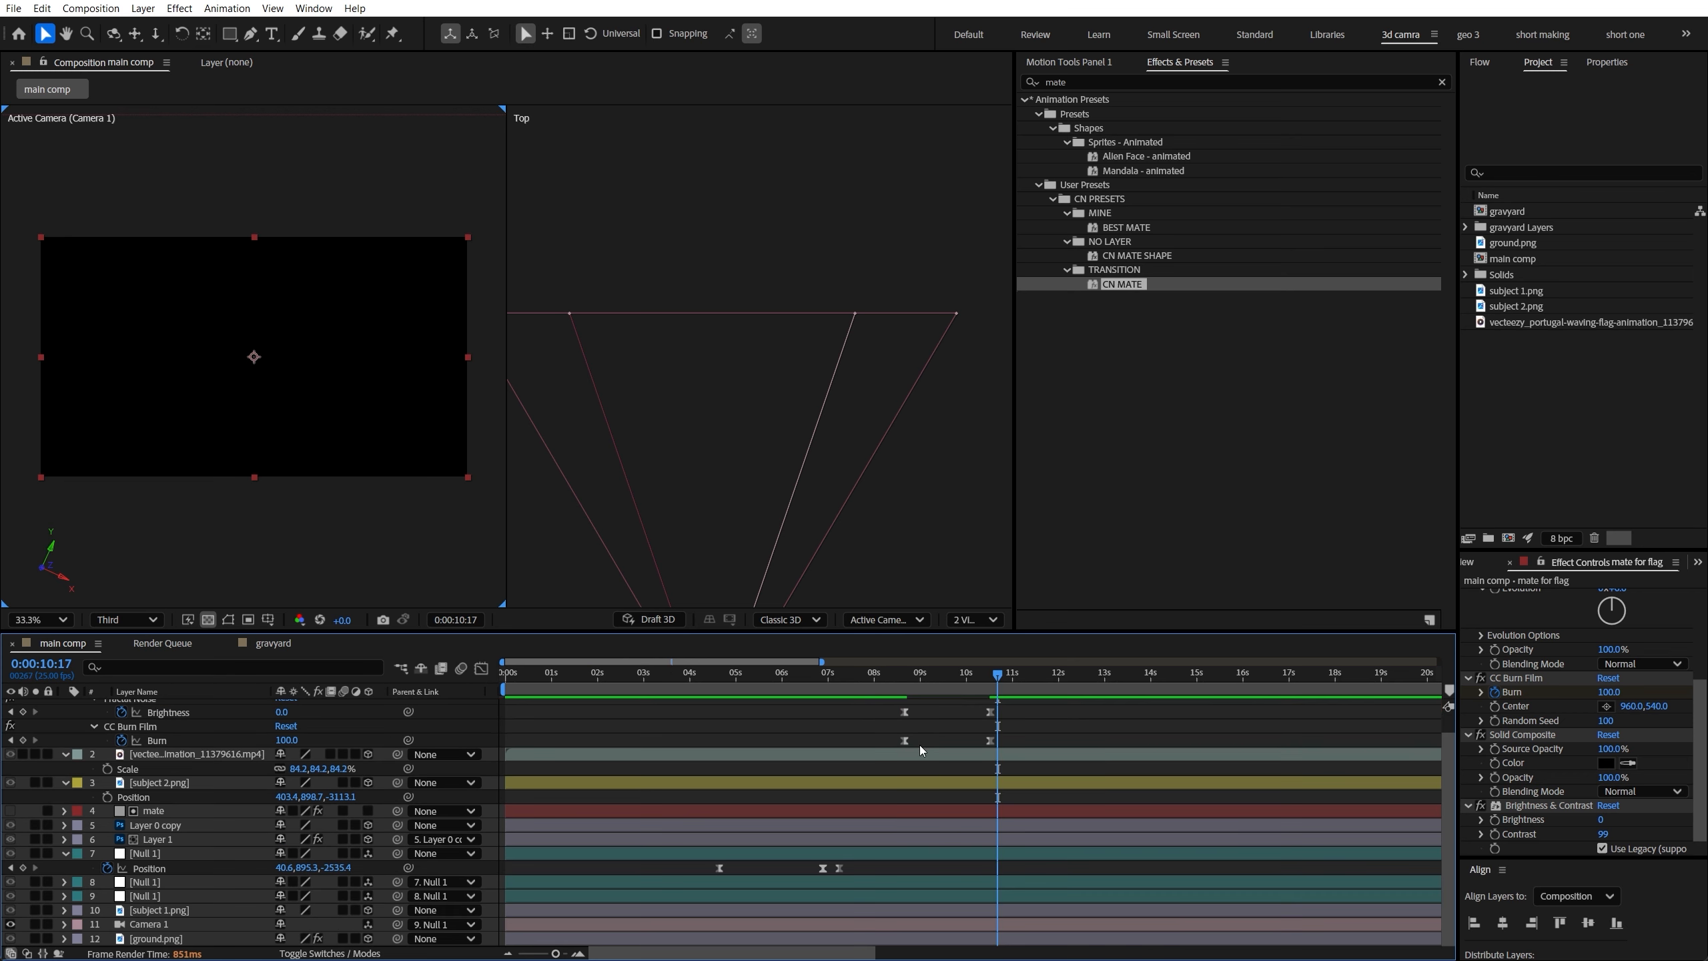
Move the matte's Brightness and Burn keyframes earlier, starting at 0:00:06:22 and ending just before 8 s, and play them back
drag(906, 734, 827, 734)
scroll(827, 757, up, 3)
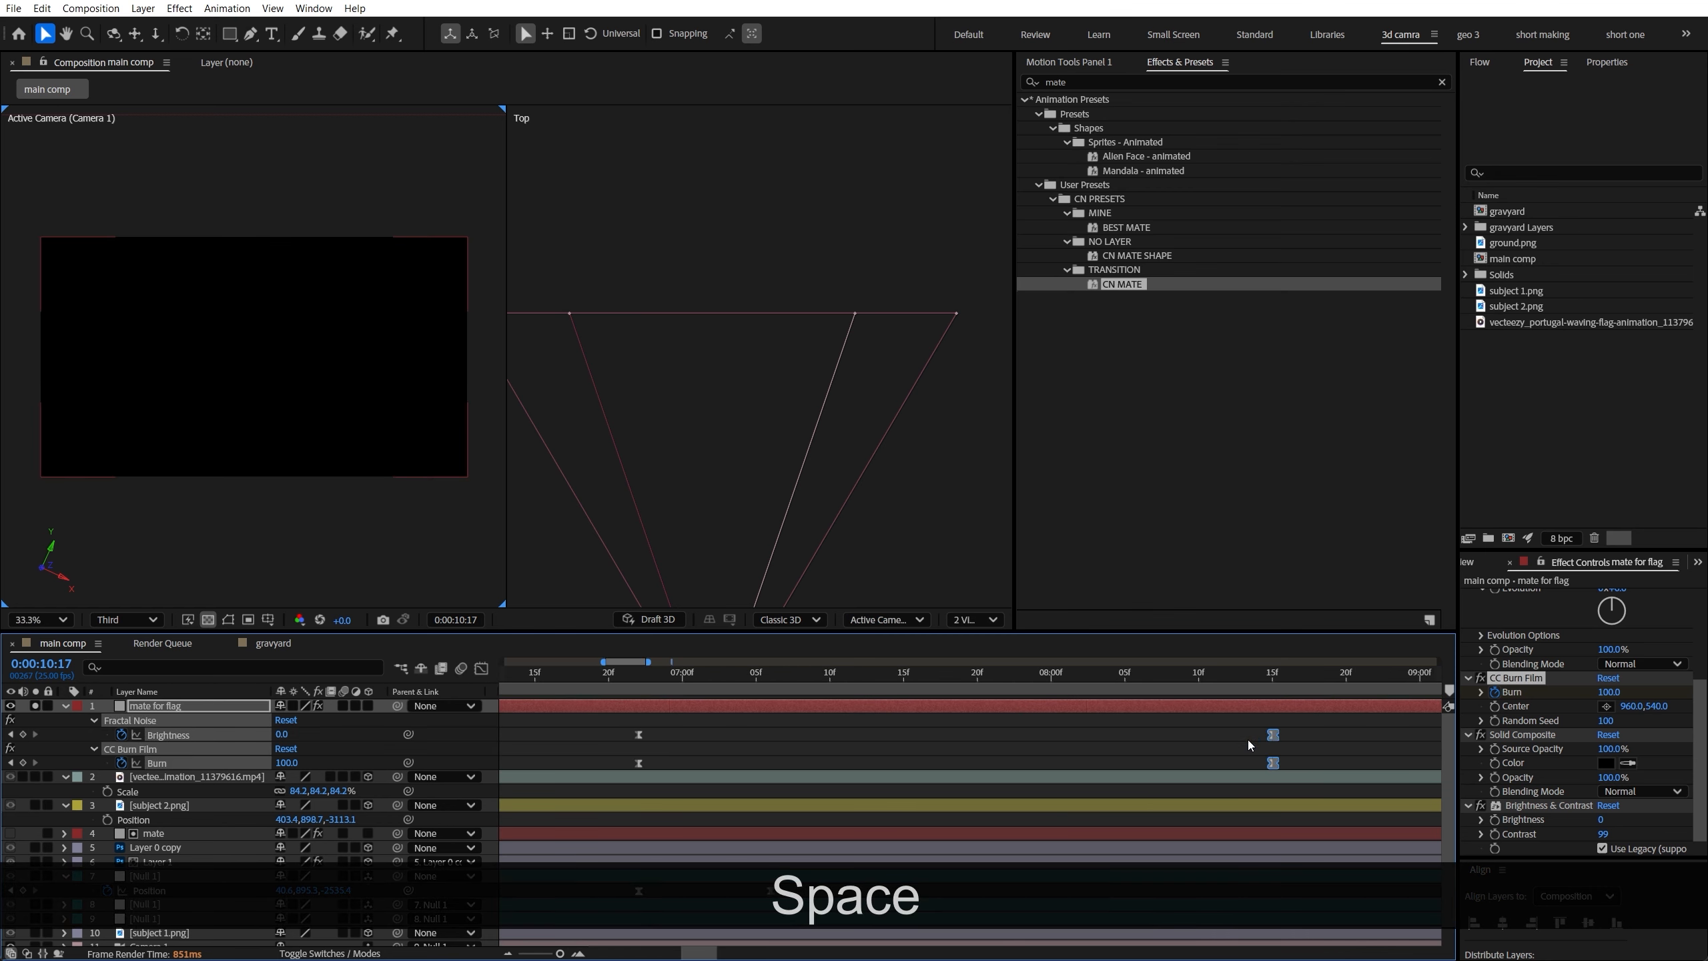
mouse_move(1273, 763)
mouse_down()
mouse_move(814, 757)
mouse_move(817, 736)
mouse_move(876, 746)
mouse_up()
scroll(813, 756, down, 2)
click(913, 747)
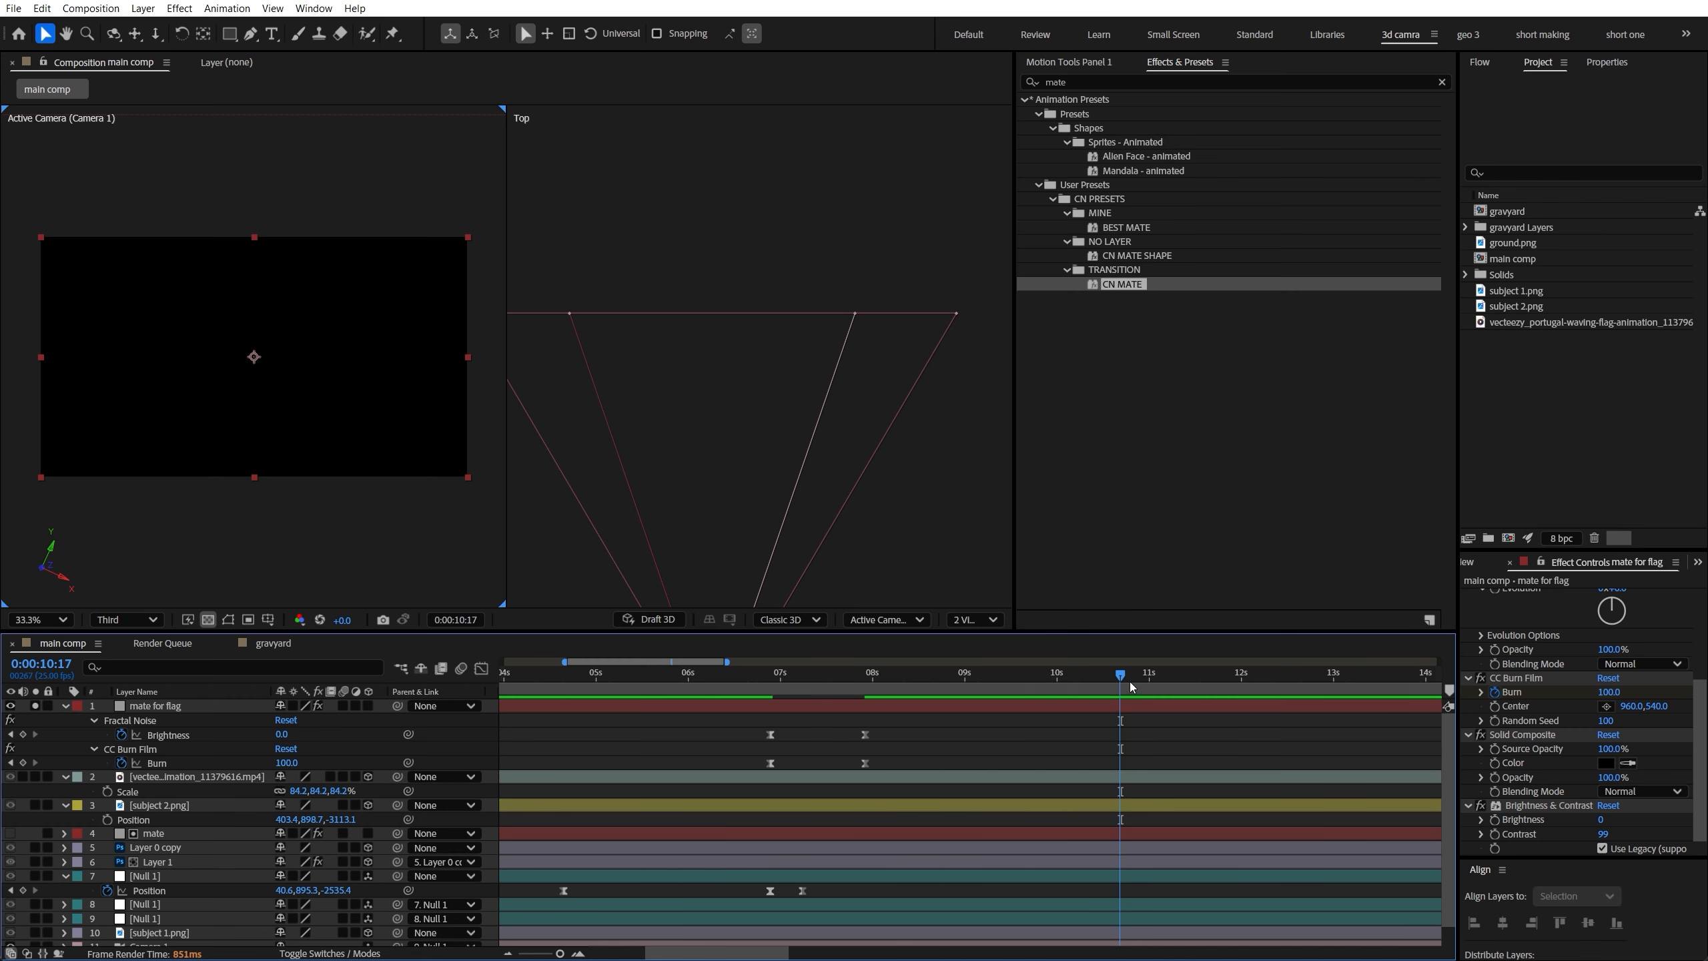
drag(1128, 681, 738, 749)
key(space)
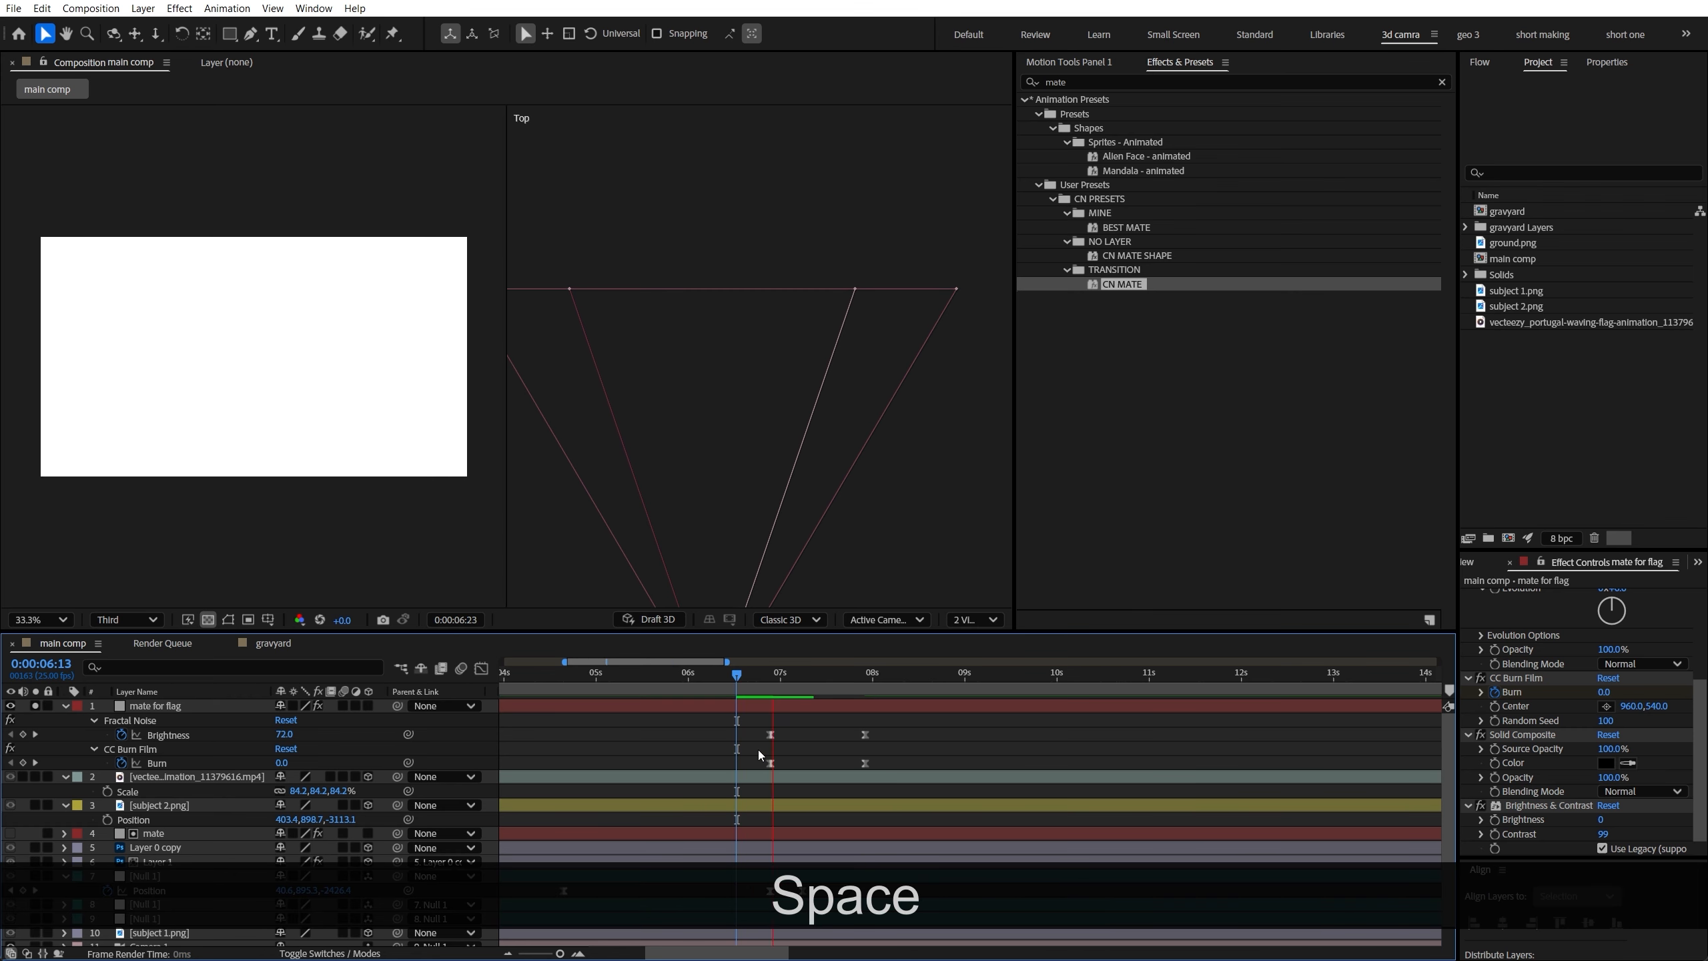
key(space)
Set mate for flag as the Portugal flag layer's track matte, using an inverted luma matte
click(346, 780)
key(F5)
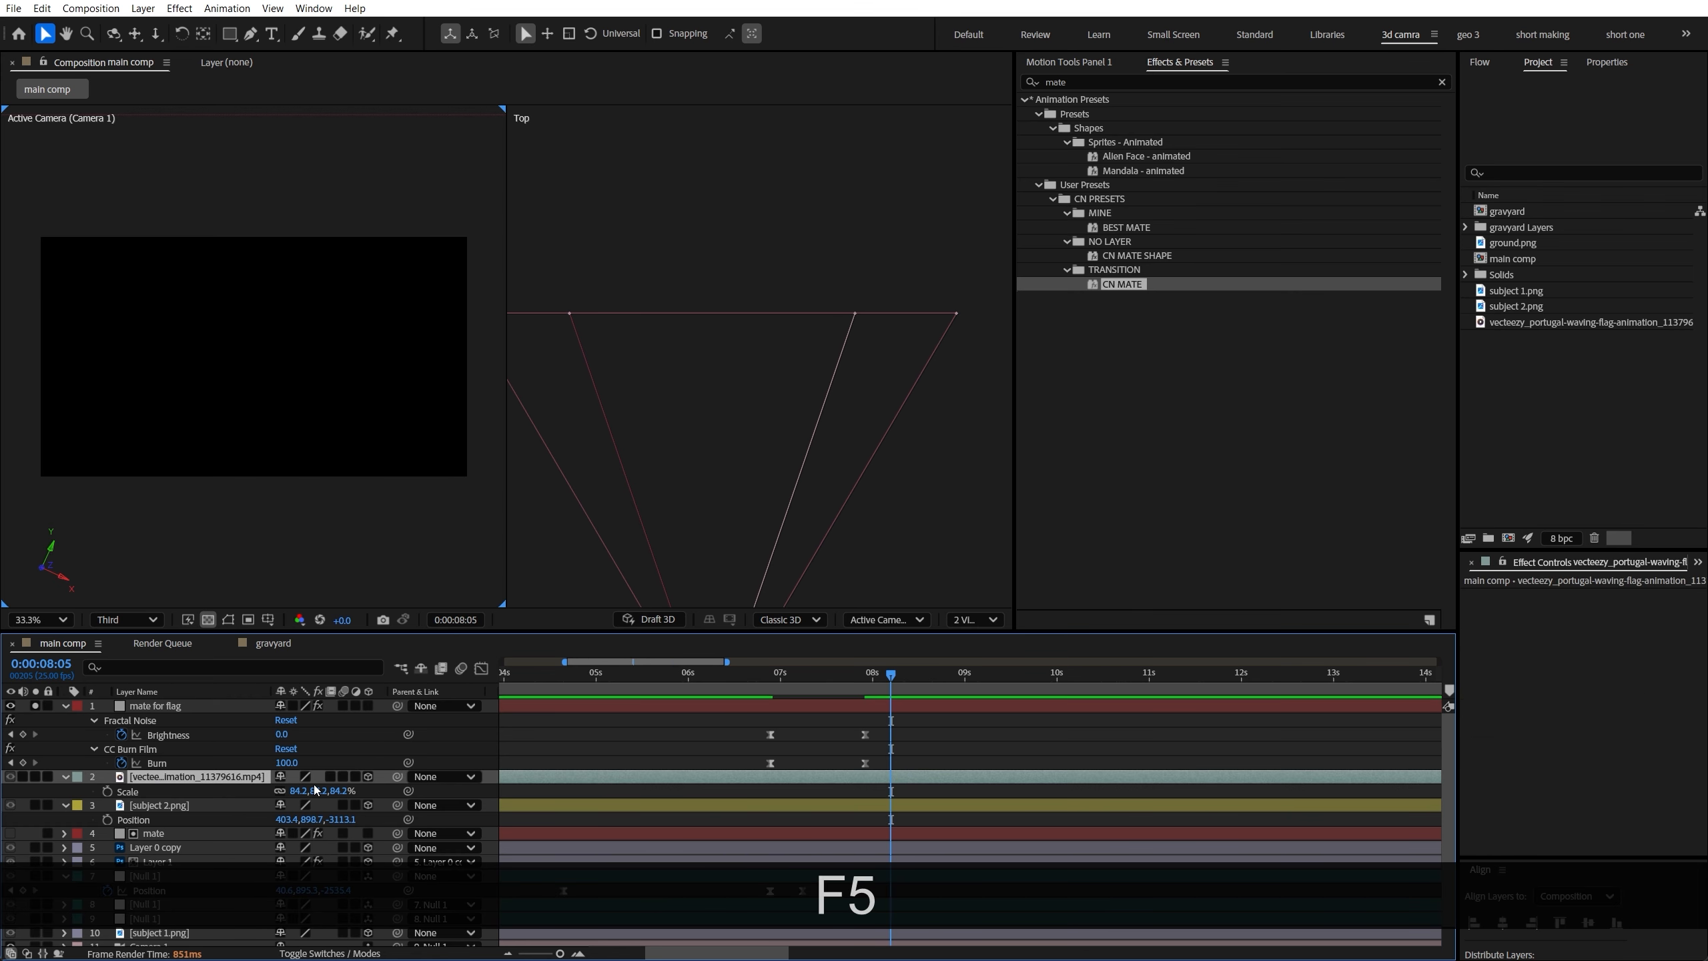
key(F4)
drag(355, 777, 179, 708)
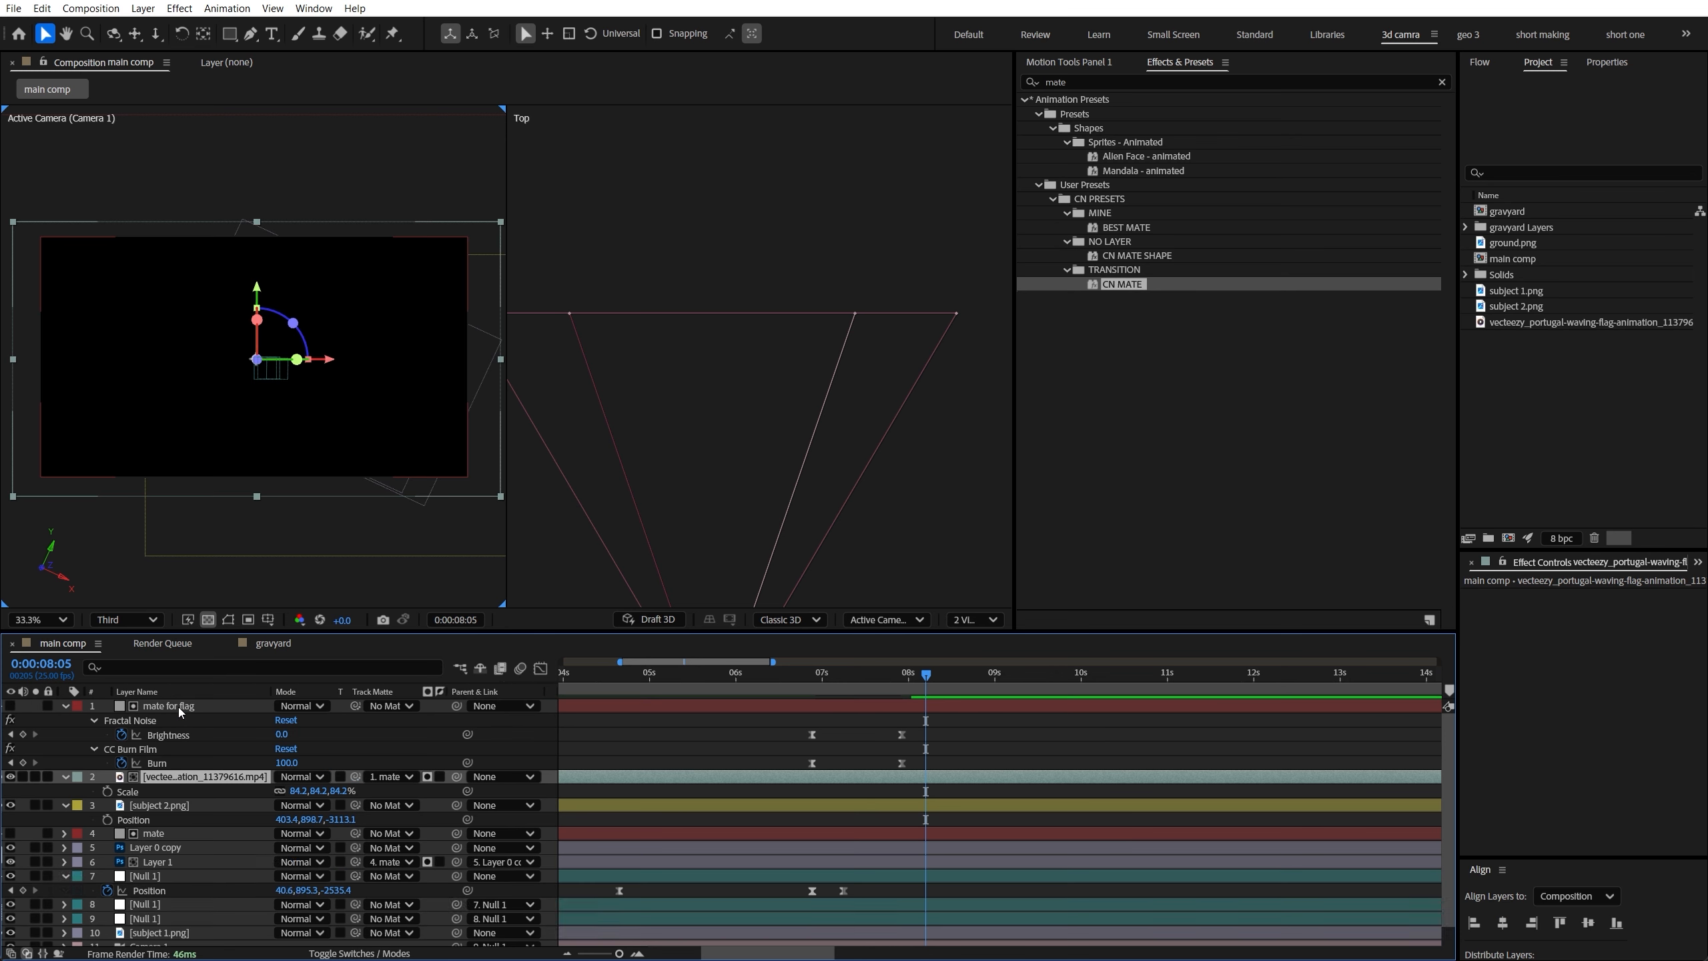
click(429, 776)
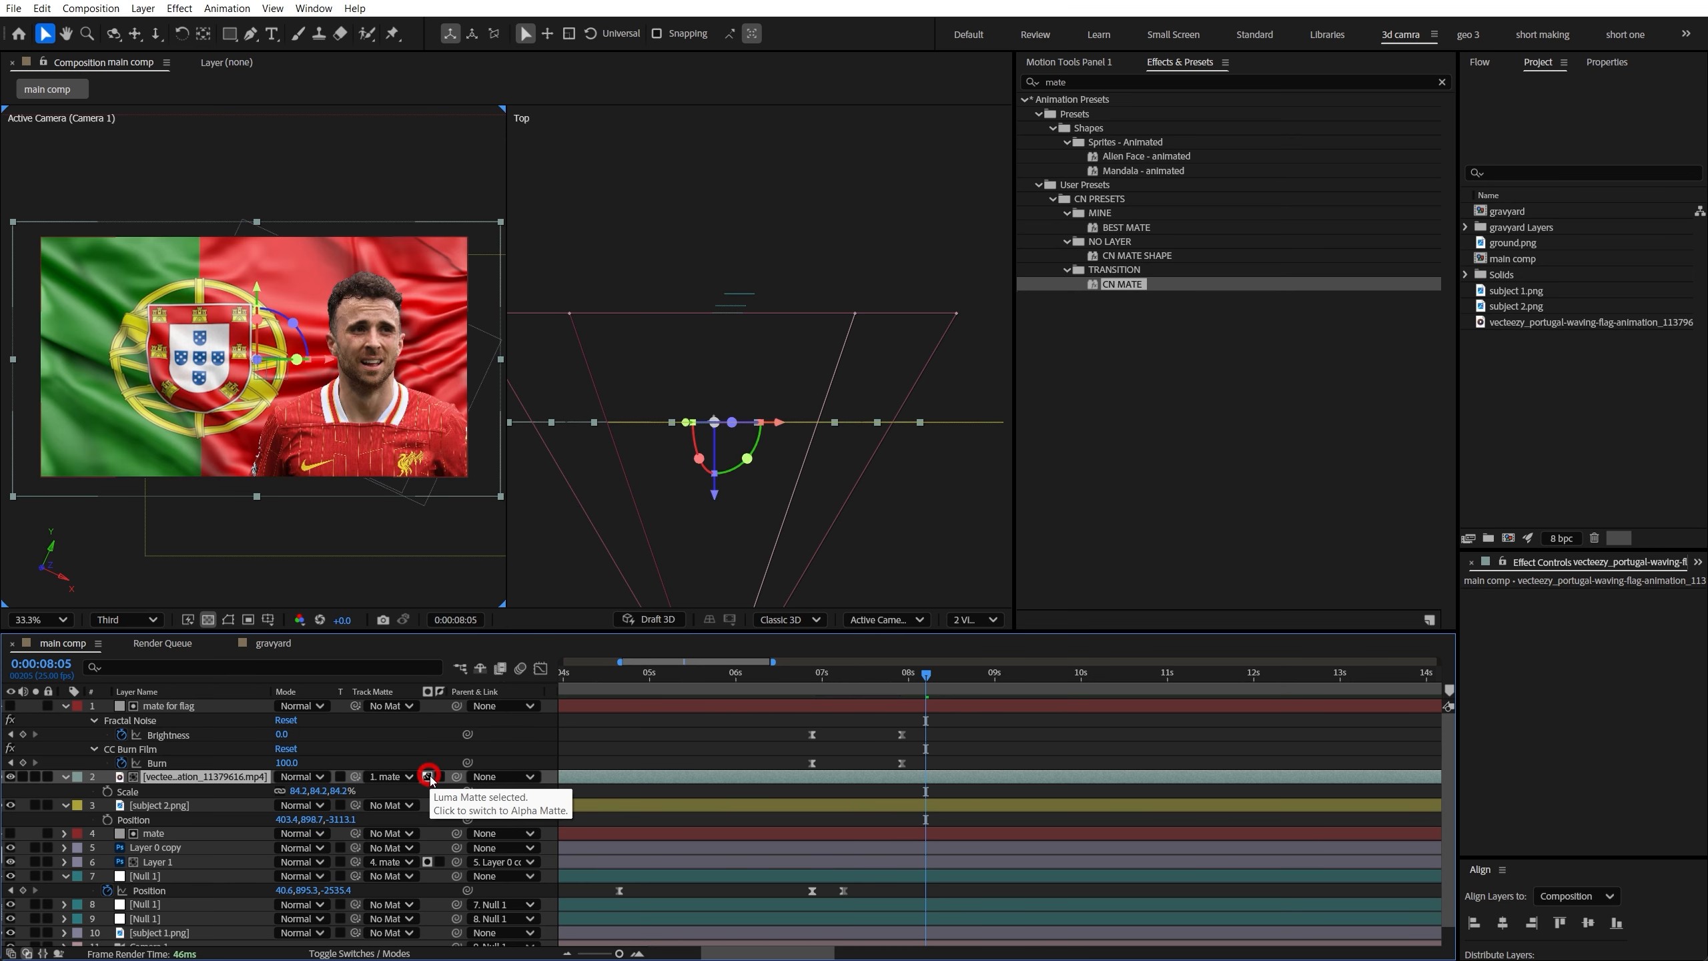
click(440, 777)
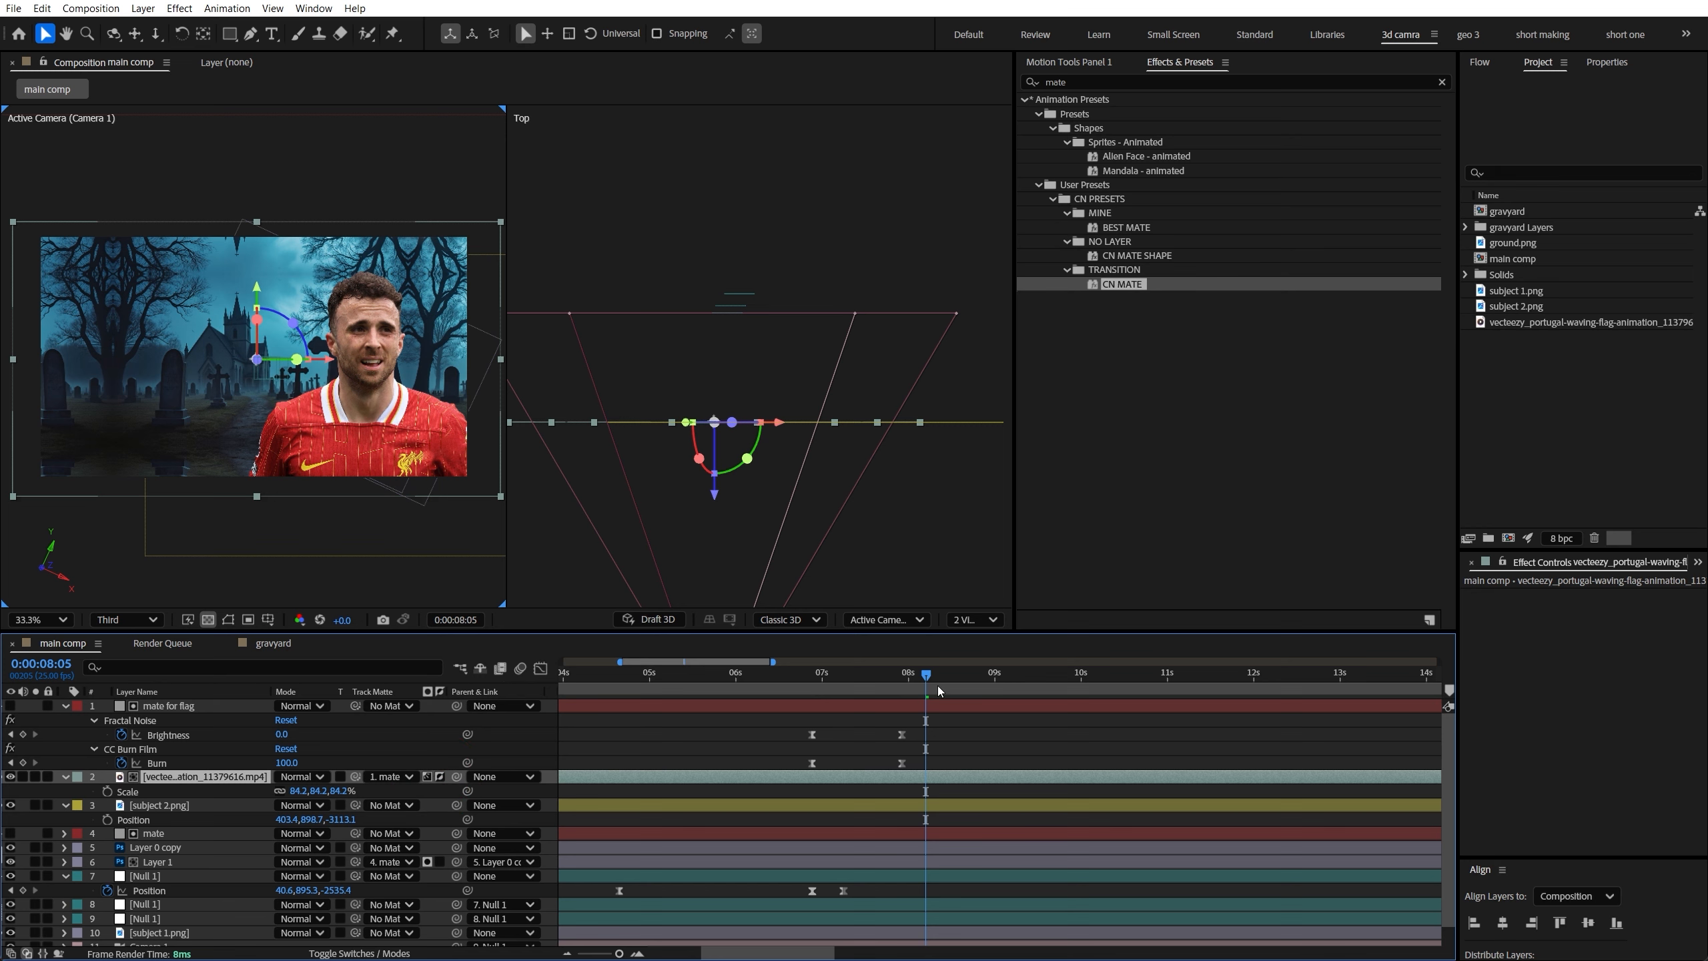
Make the Portugal flag layer and its matte begin at 0:00:06:22, in line with the matte's first keyframes
drag(933, 685, 787, 715)
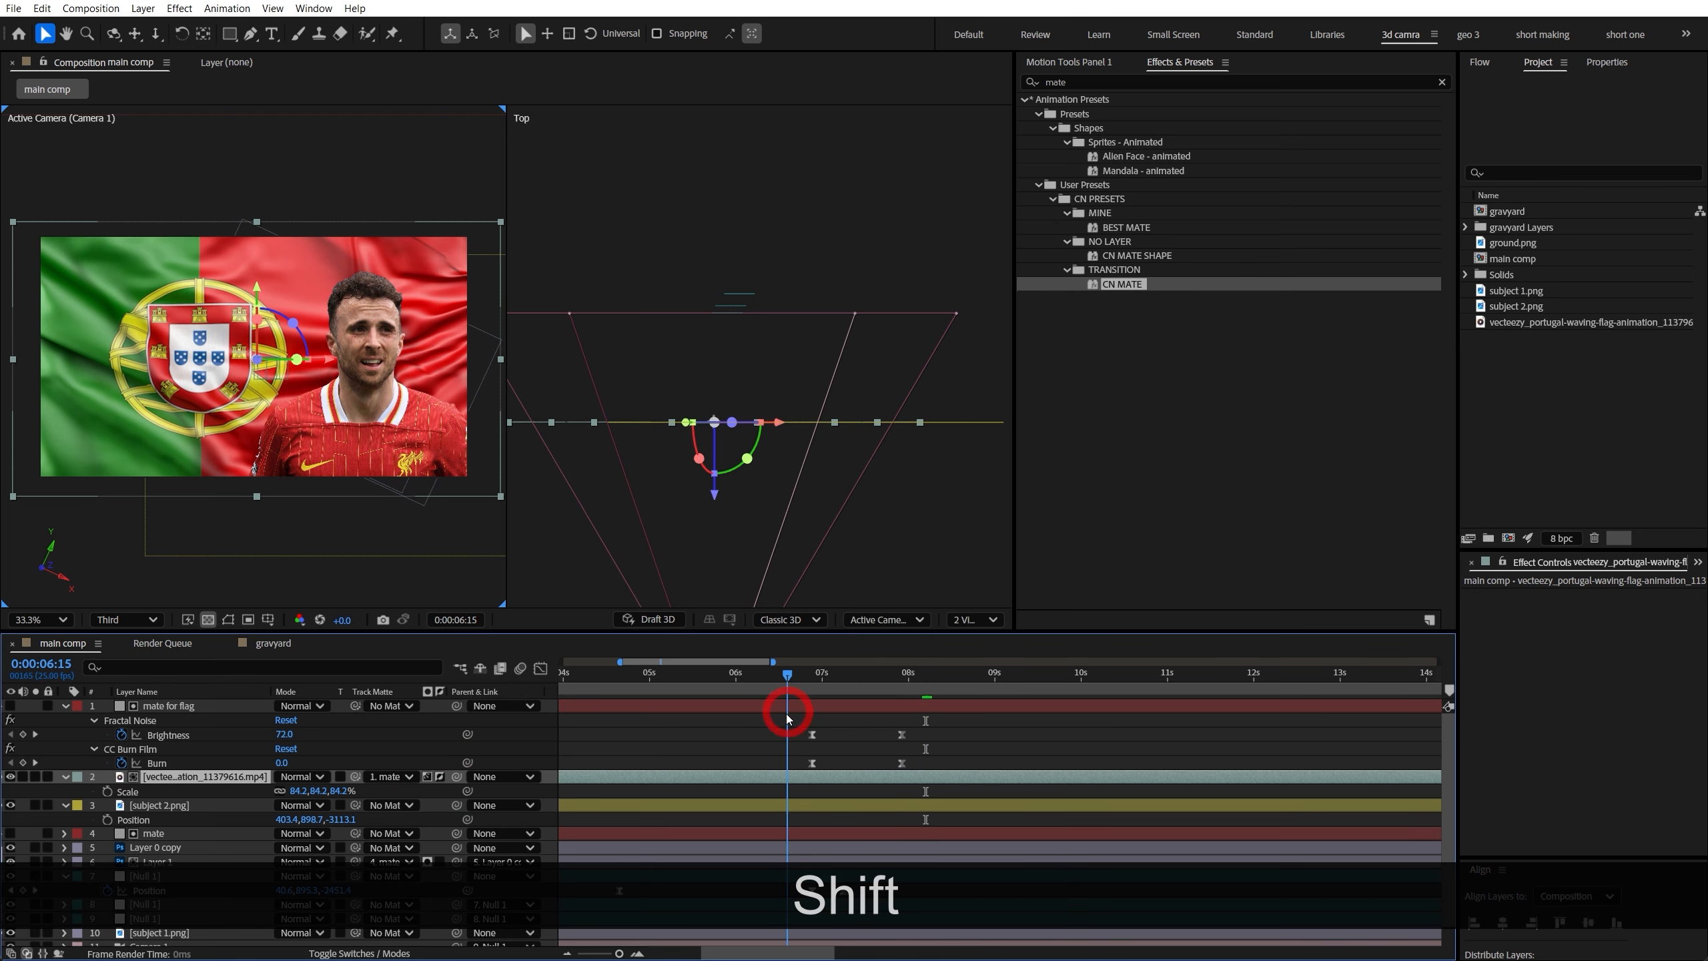
click(686, 728)
drag(619, 783, 1017, 782)
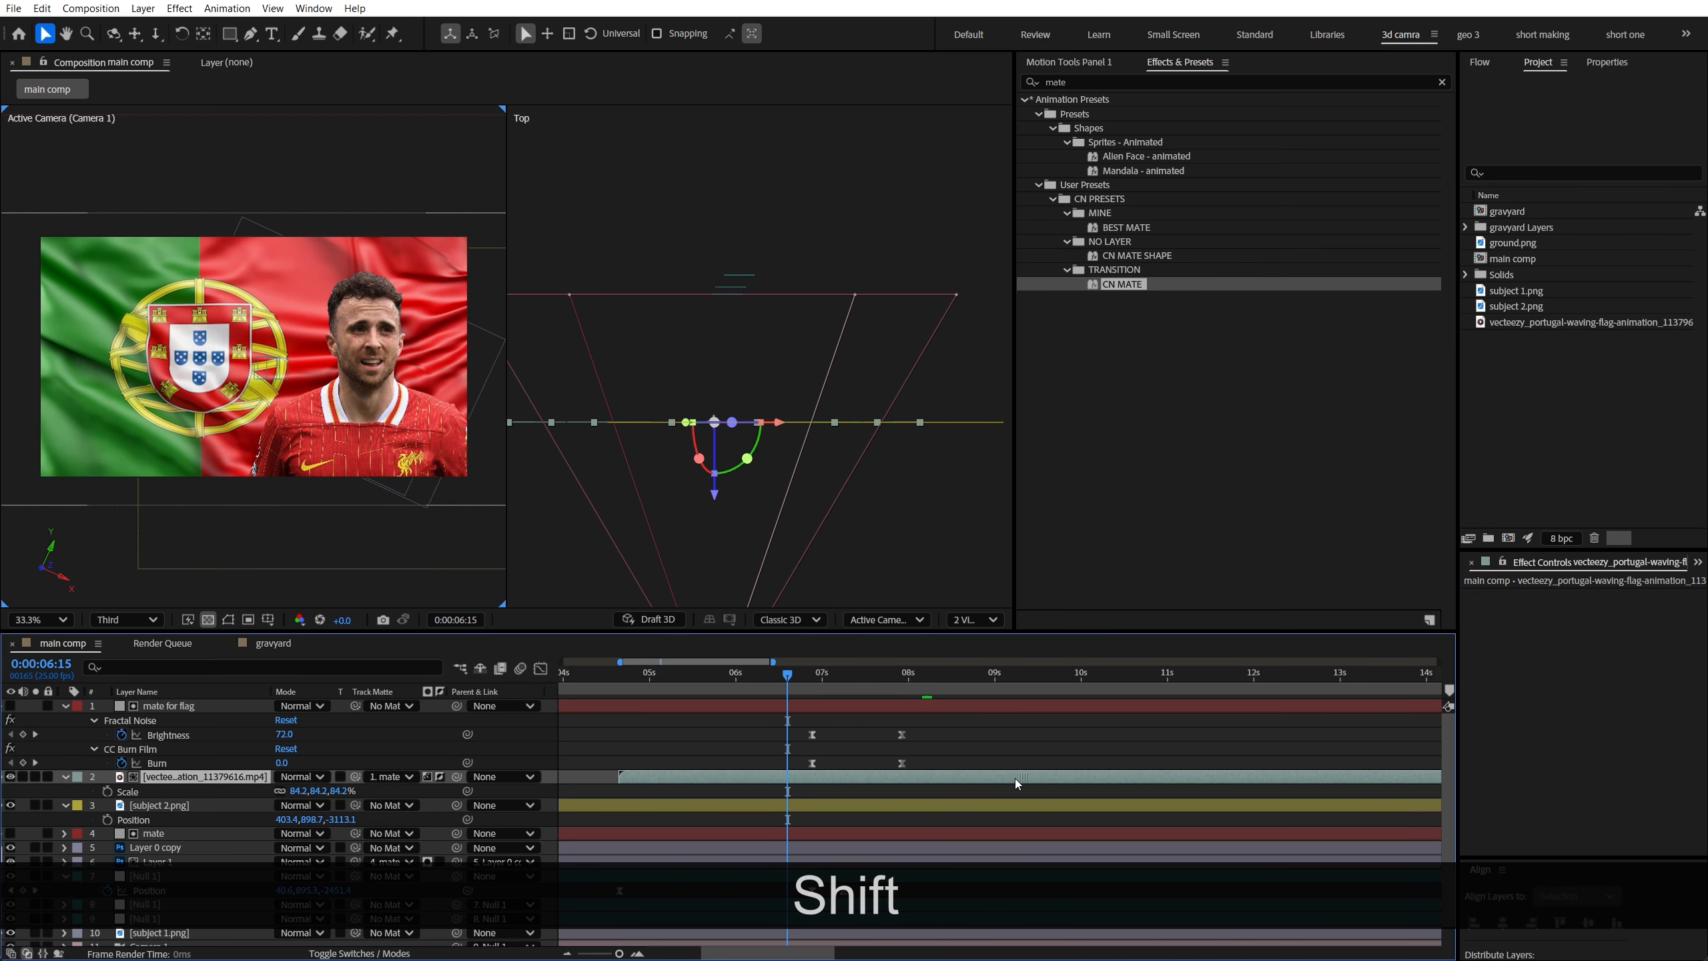
drag(712, 777, 905, 780)
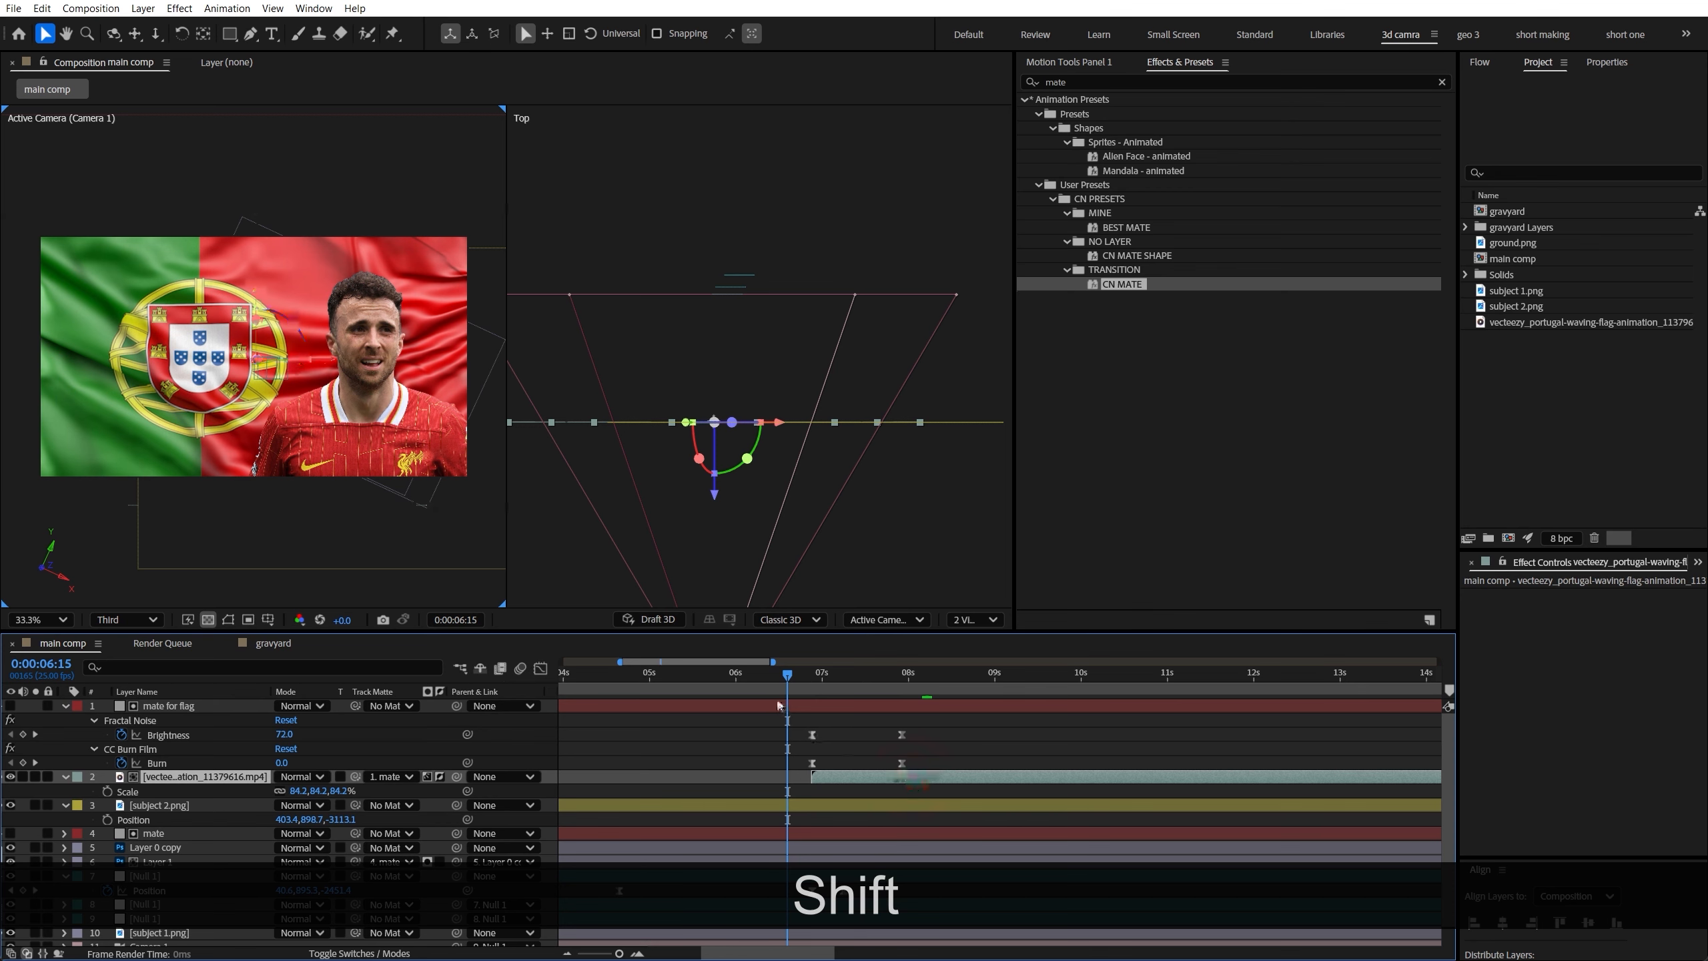
key(k)
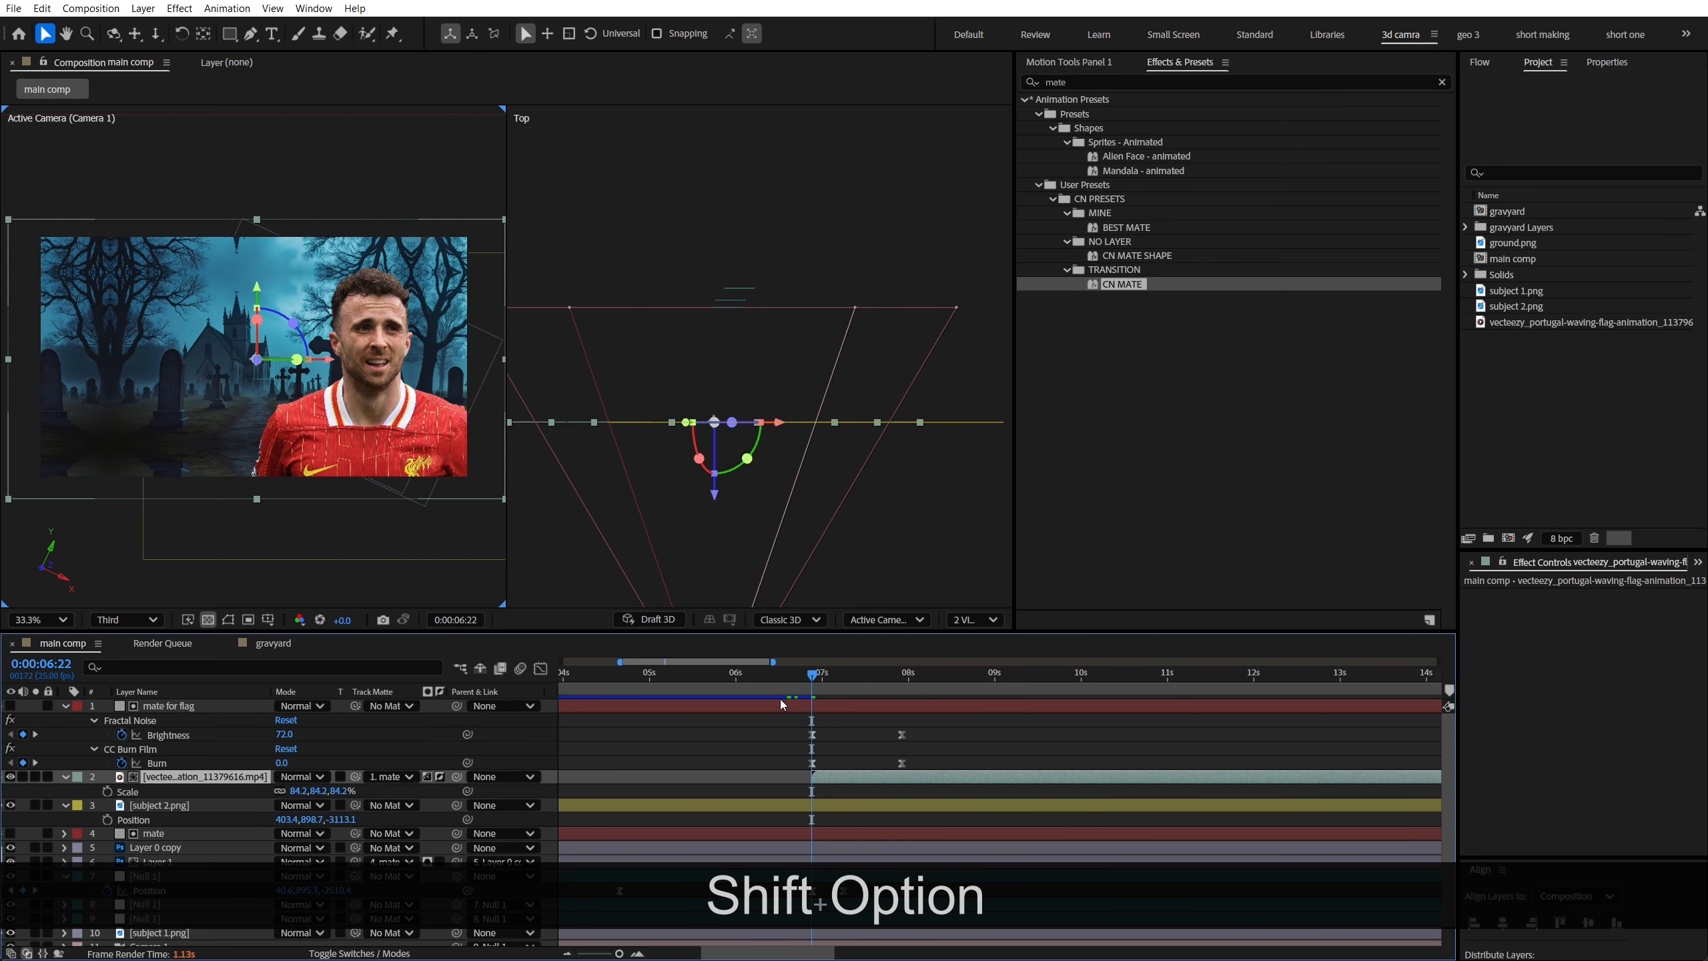
Move the matte's ending Brightness and Burn keyframes to about 8.3 s and play back the flag reveal
key(space)
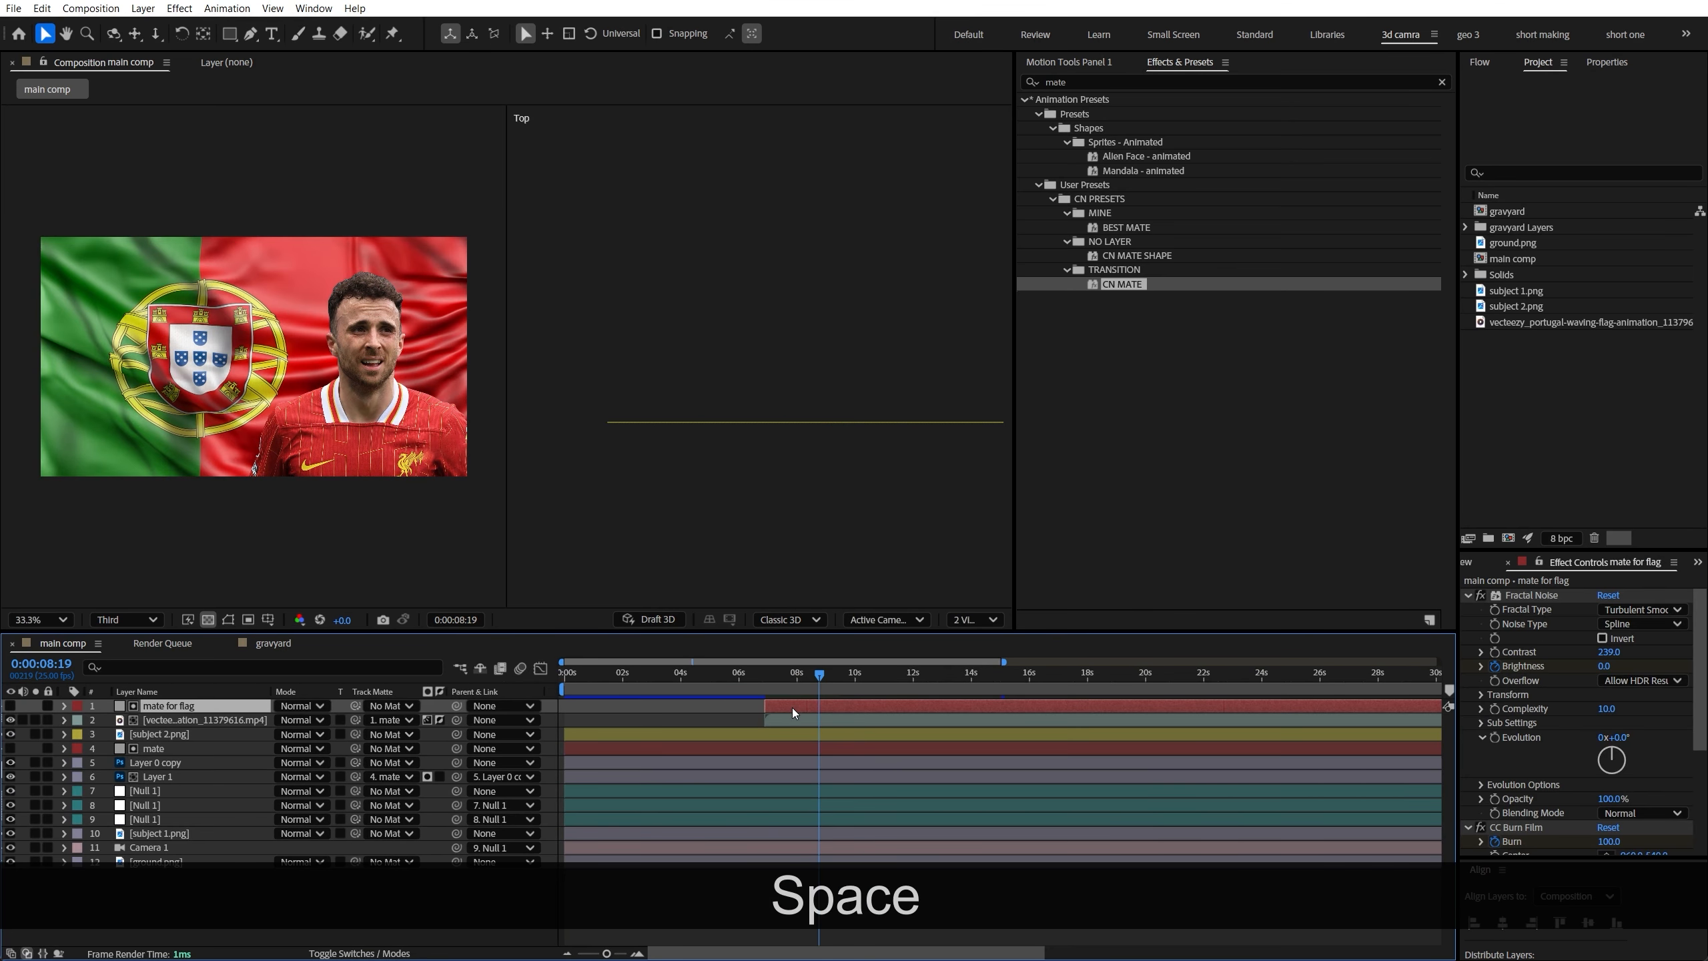
key(u)
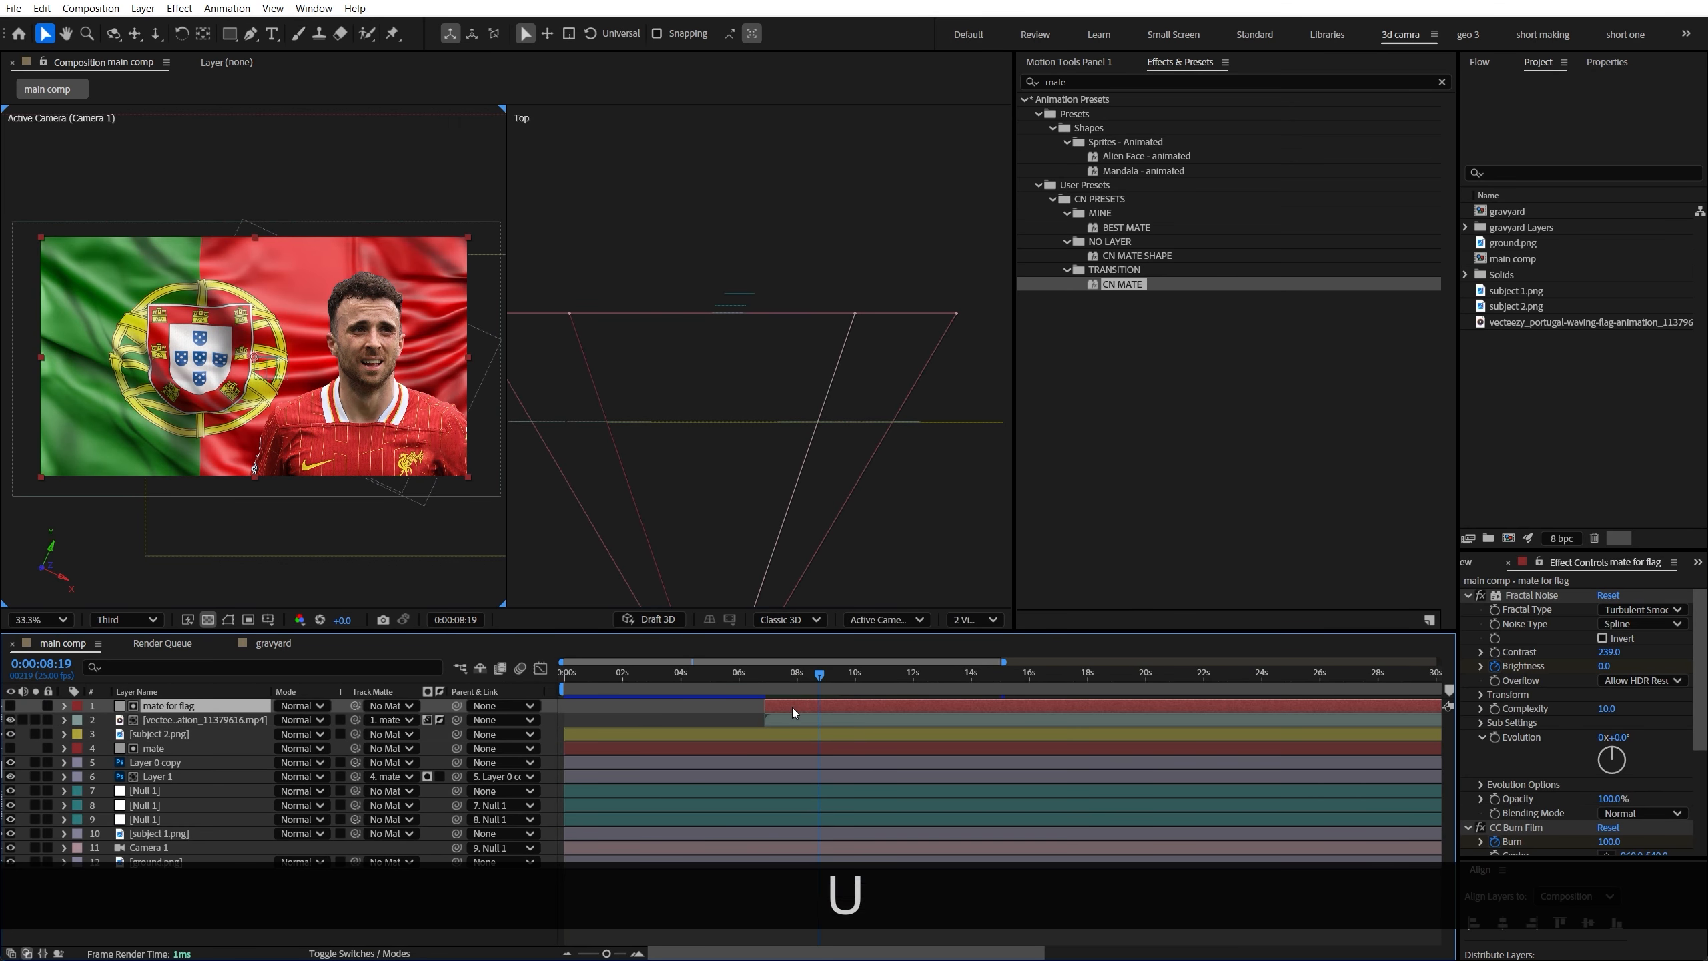
mouse_move(841, 726)
mouse_down()
mouse_move(770, 781)
mouse_move(817, 762)
mouse_up()
scroll(798, 752, up, 3)
click(860, 724)
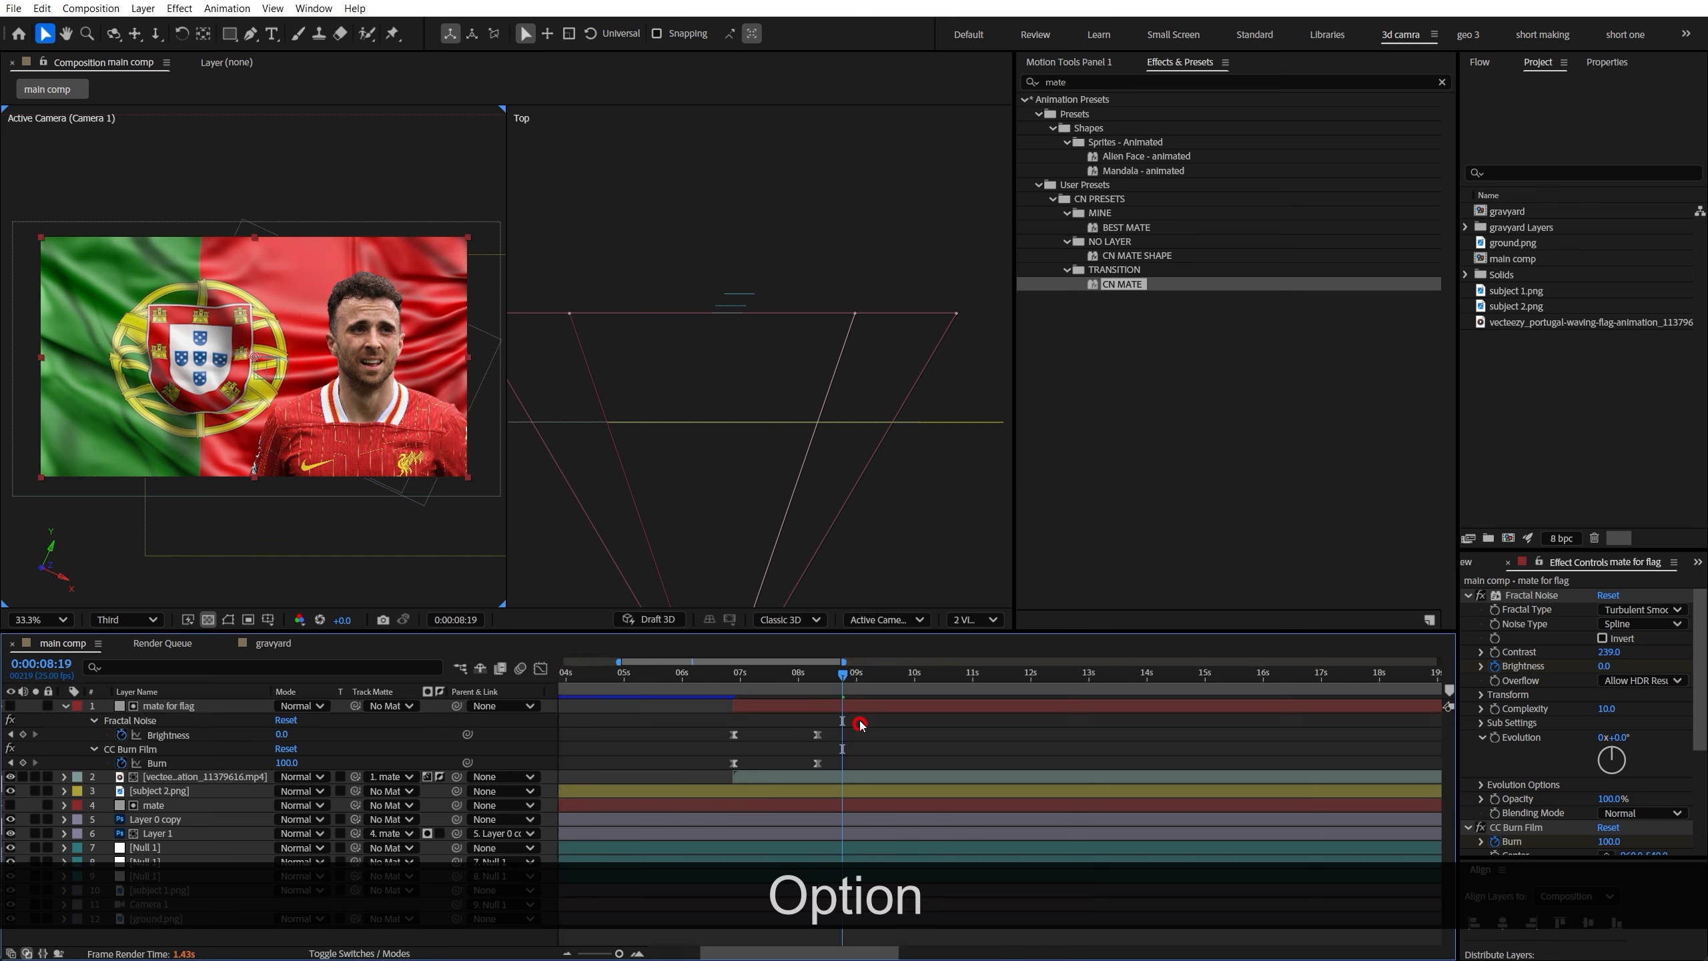
click(711, 693)
key(space)
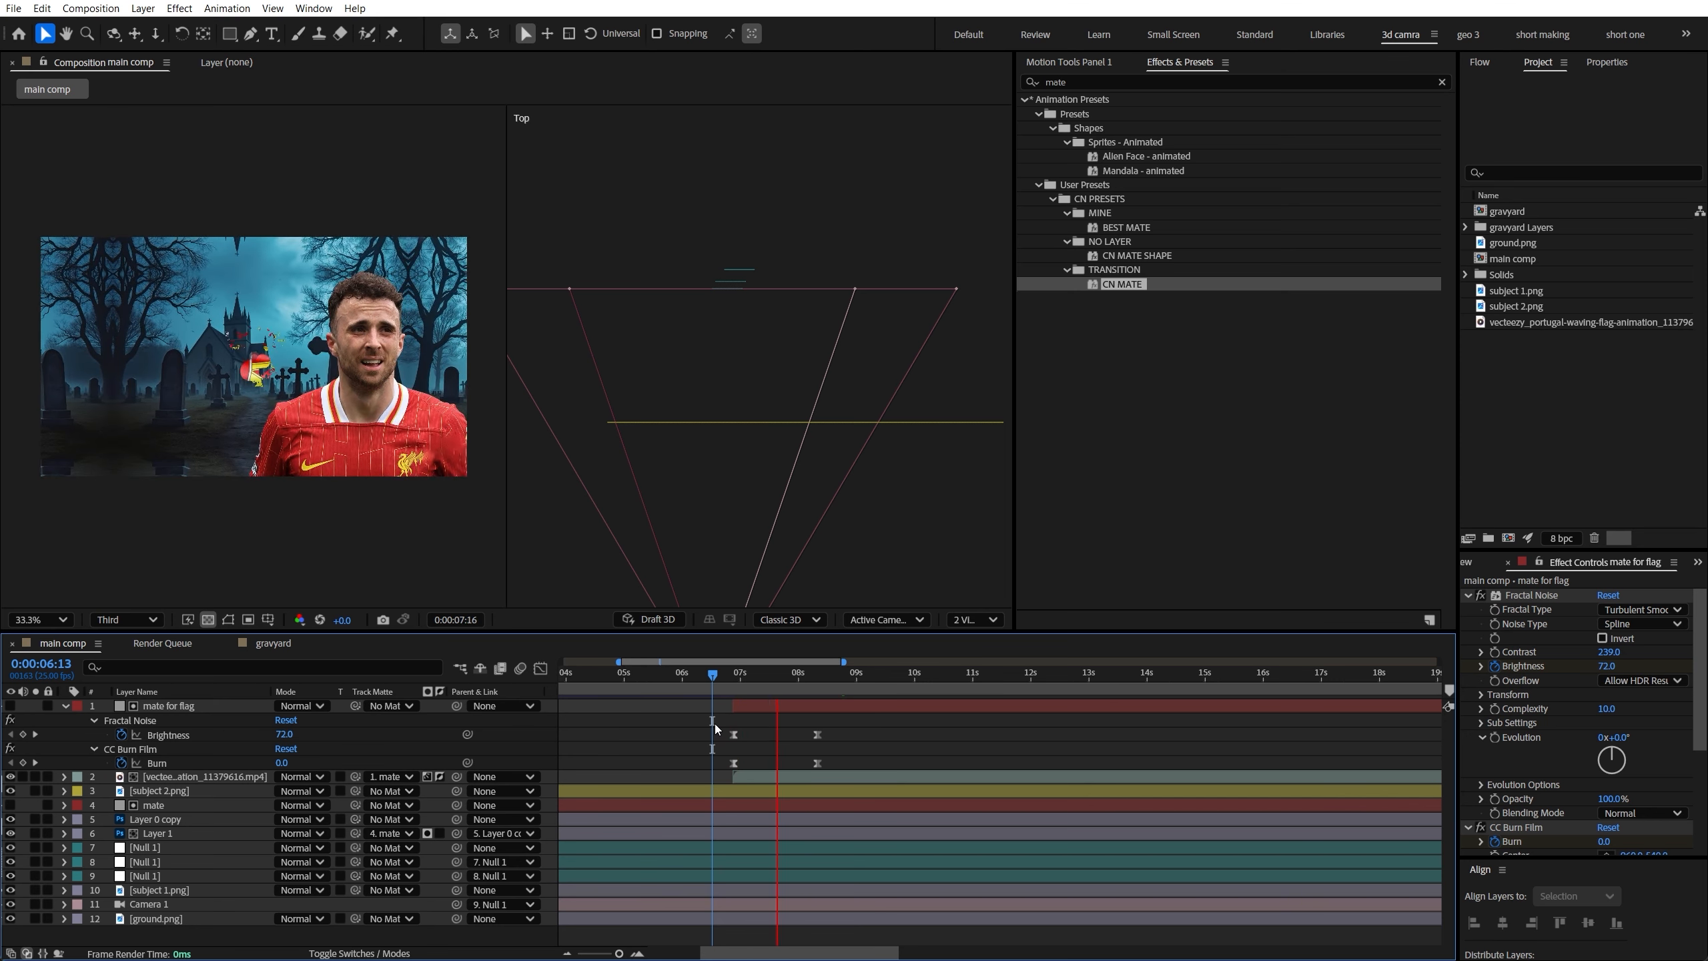
key(space)
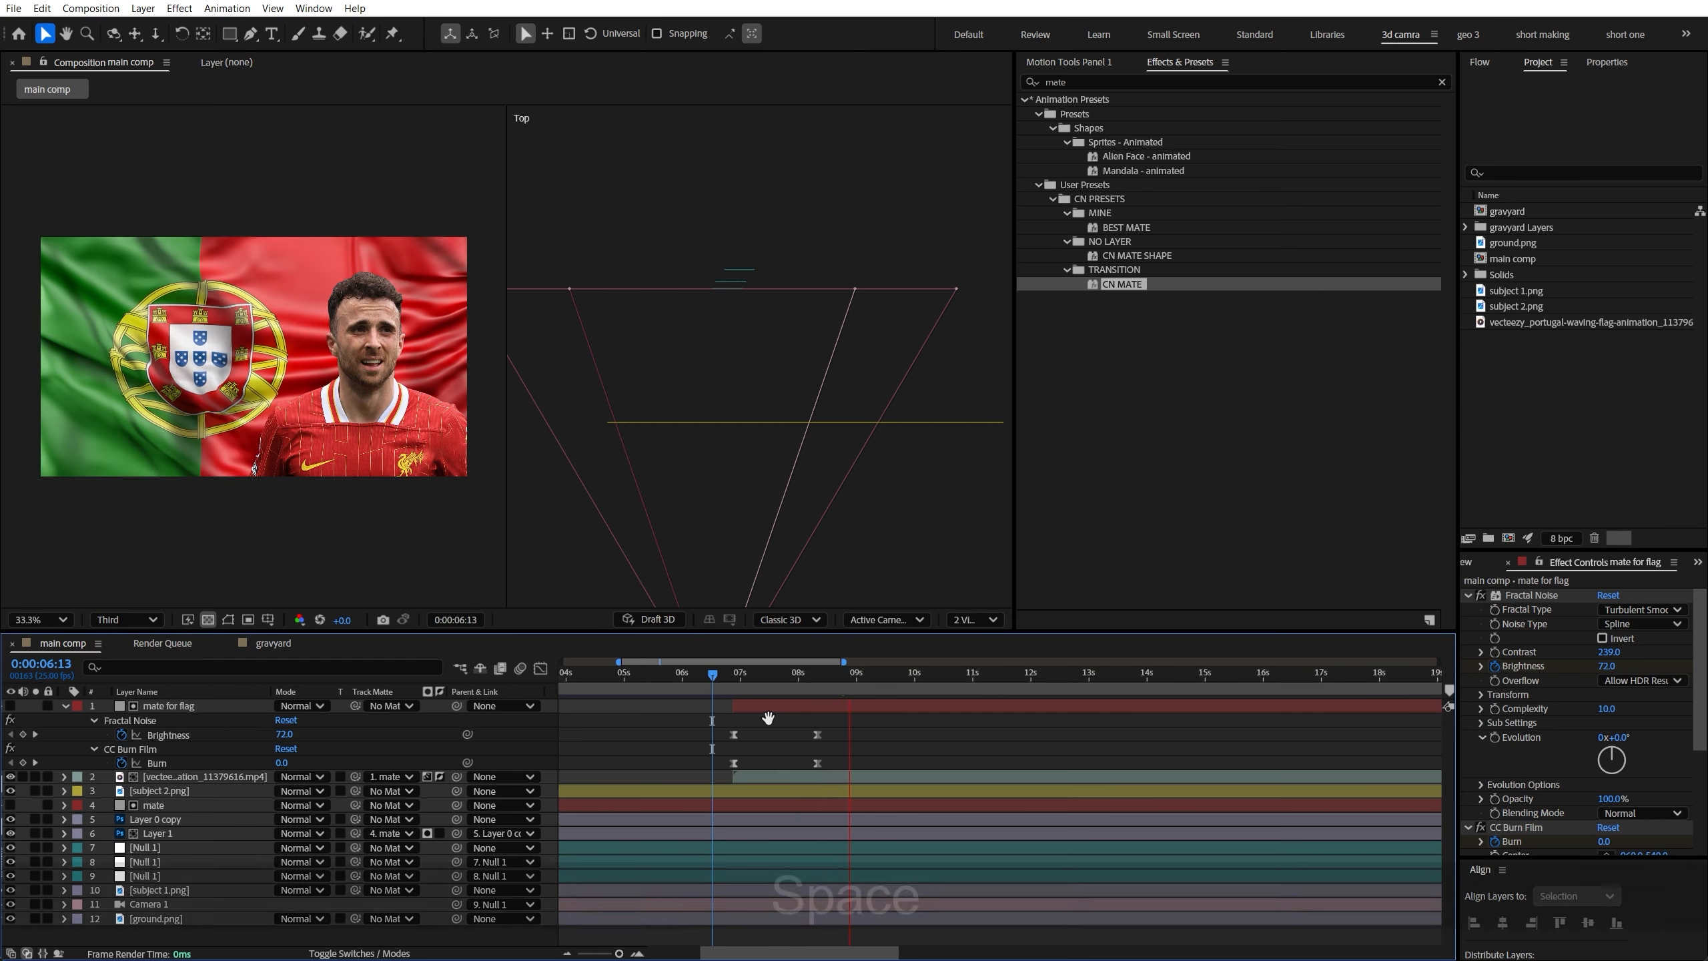
key(space)
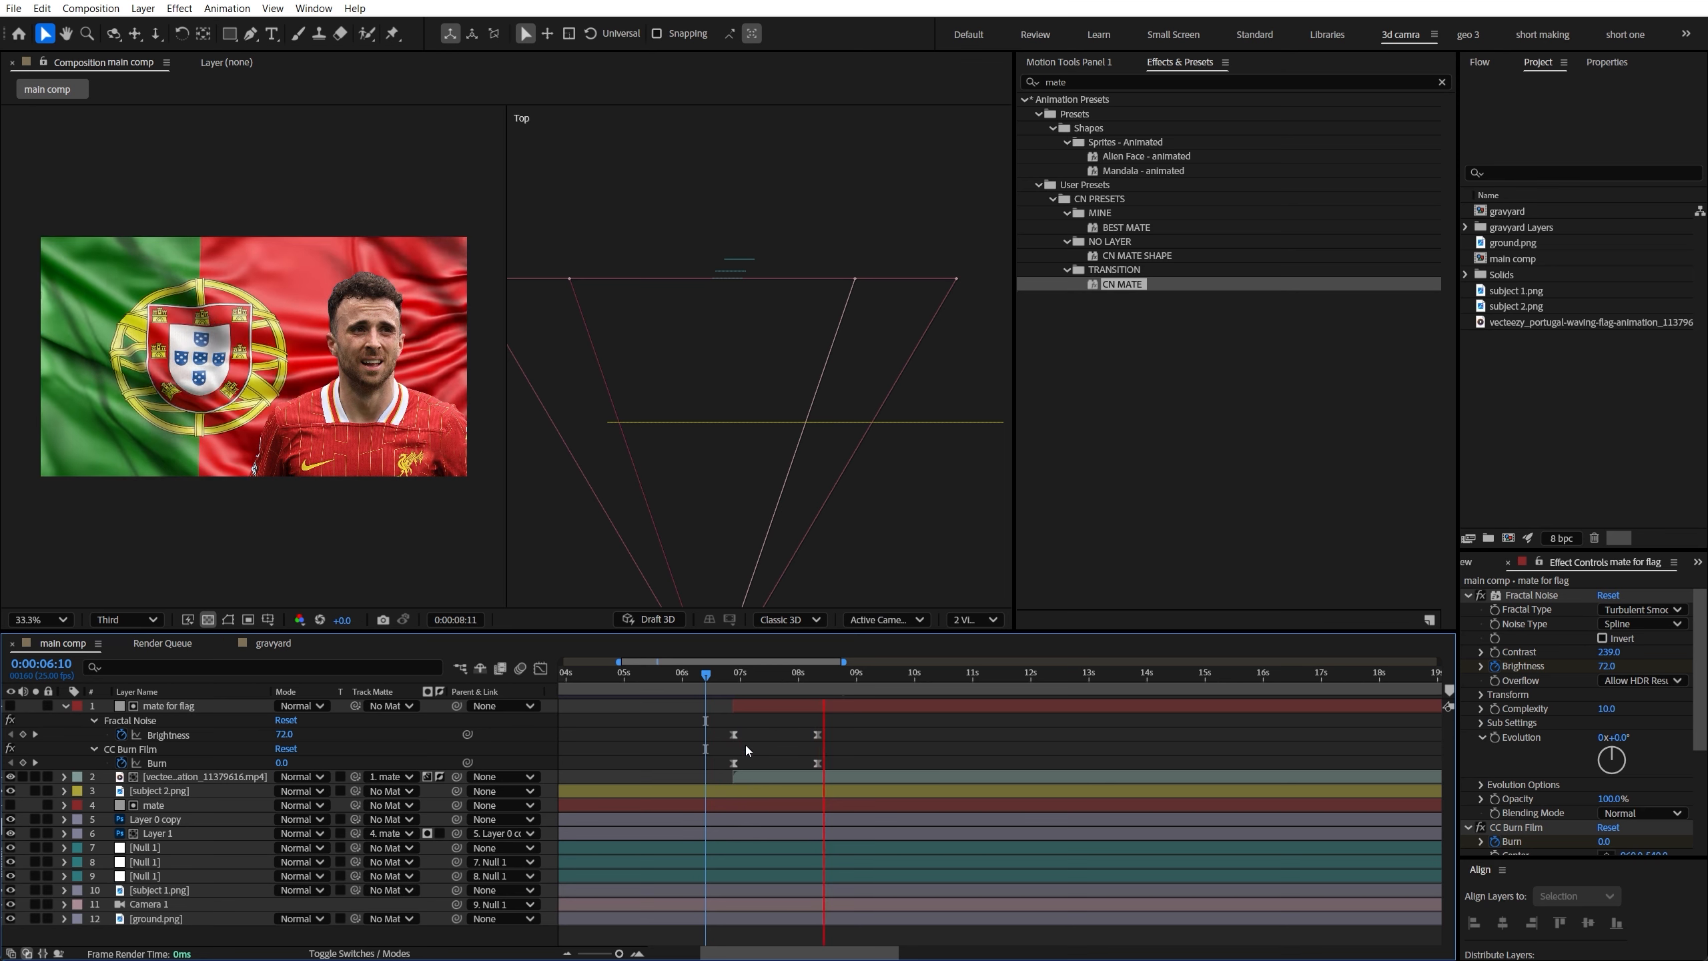
key(space)
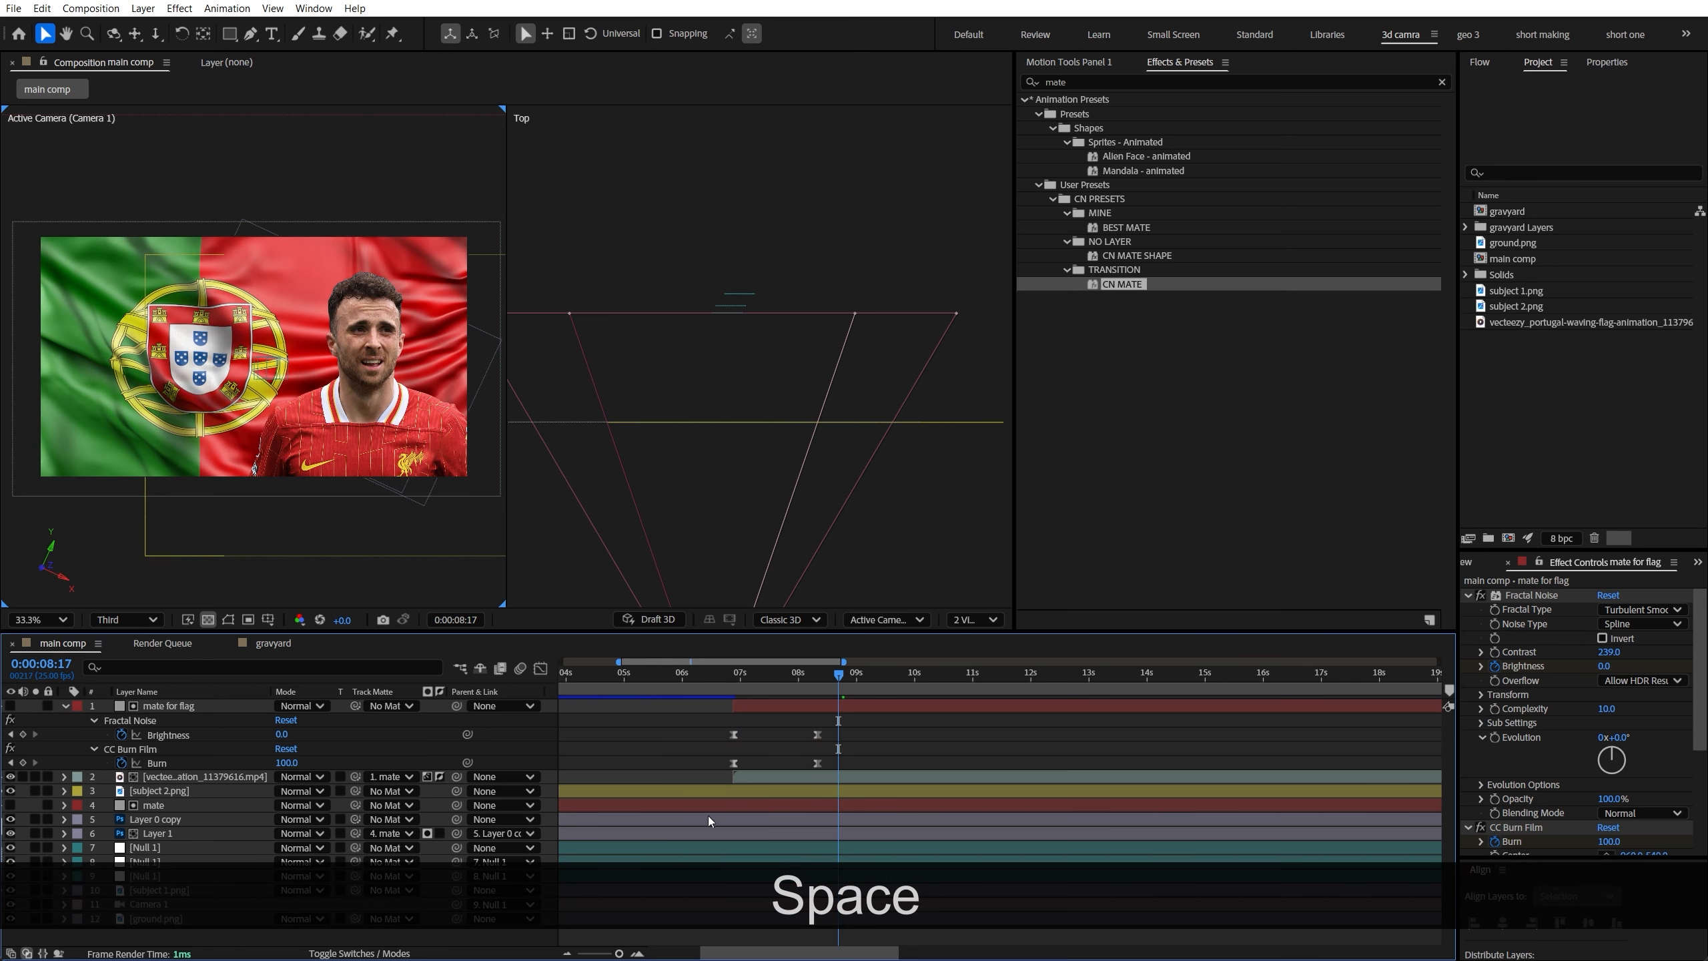
Apply the Tint effect to the subject 2.png layer to make the second player black and white
click(729, 792)
key(shift+space)
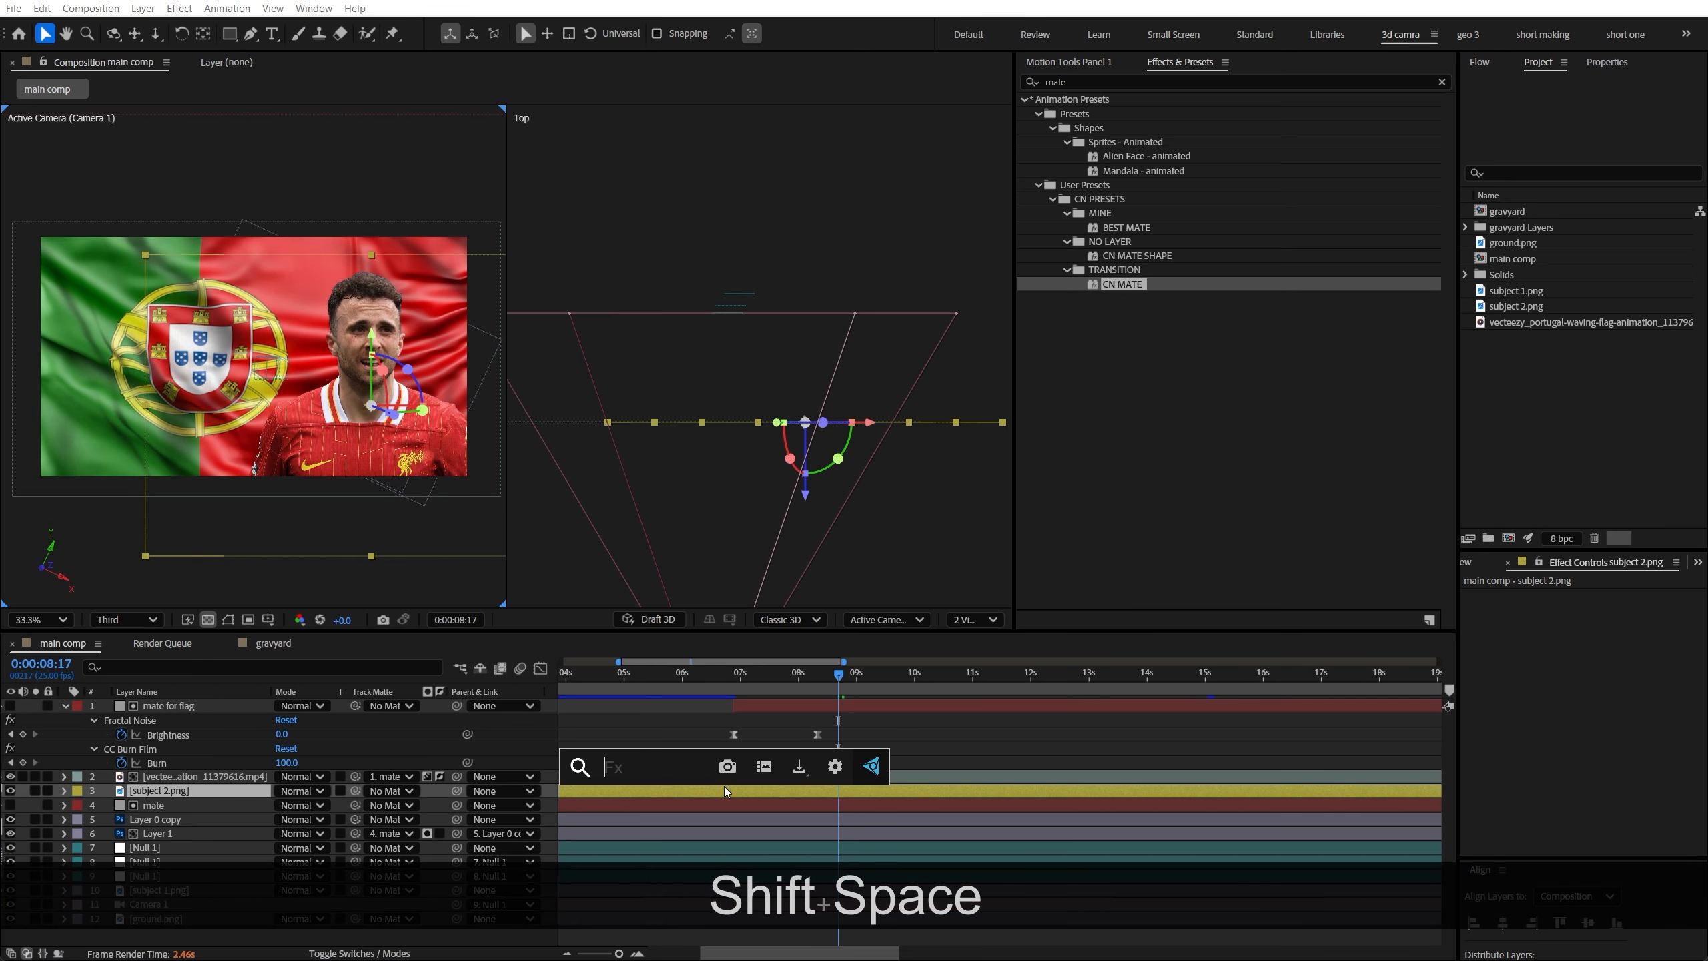
text(tin)
key(Return)
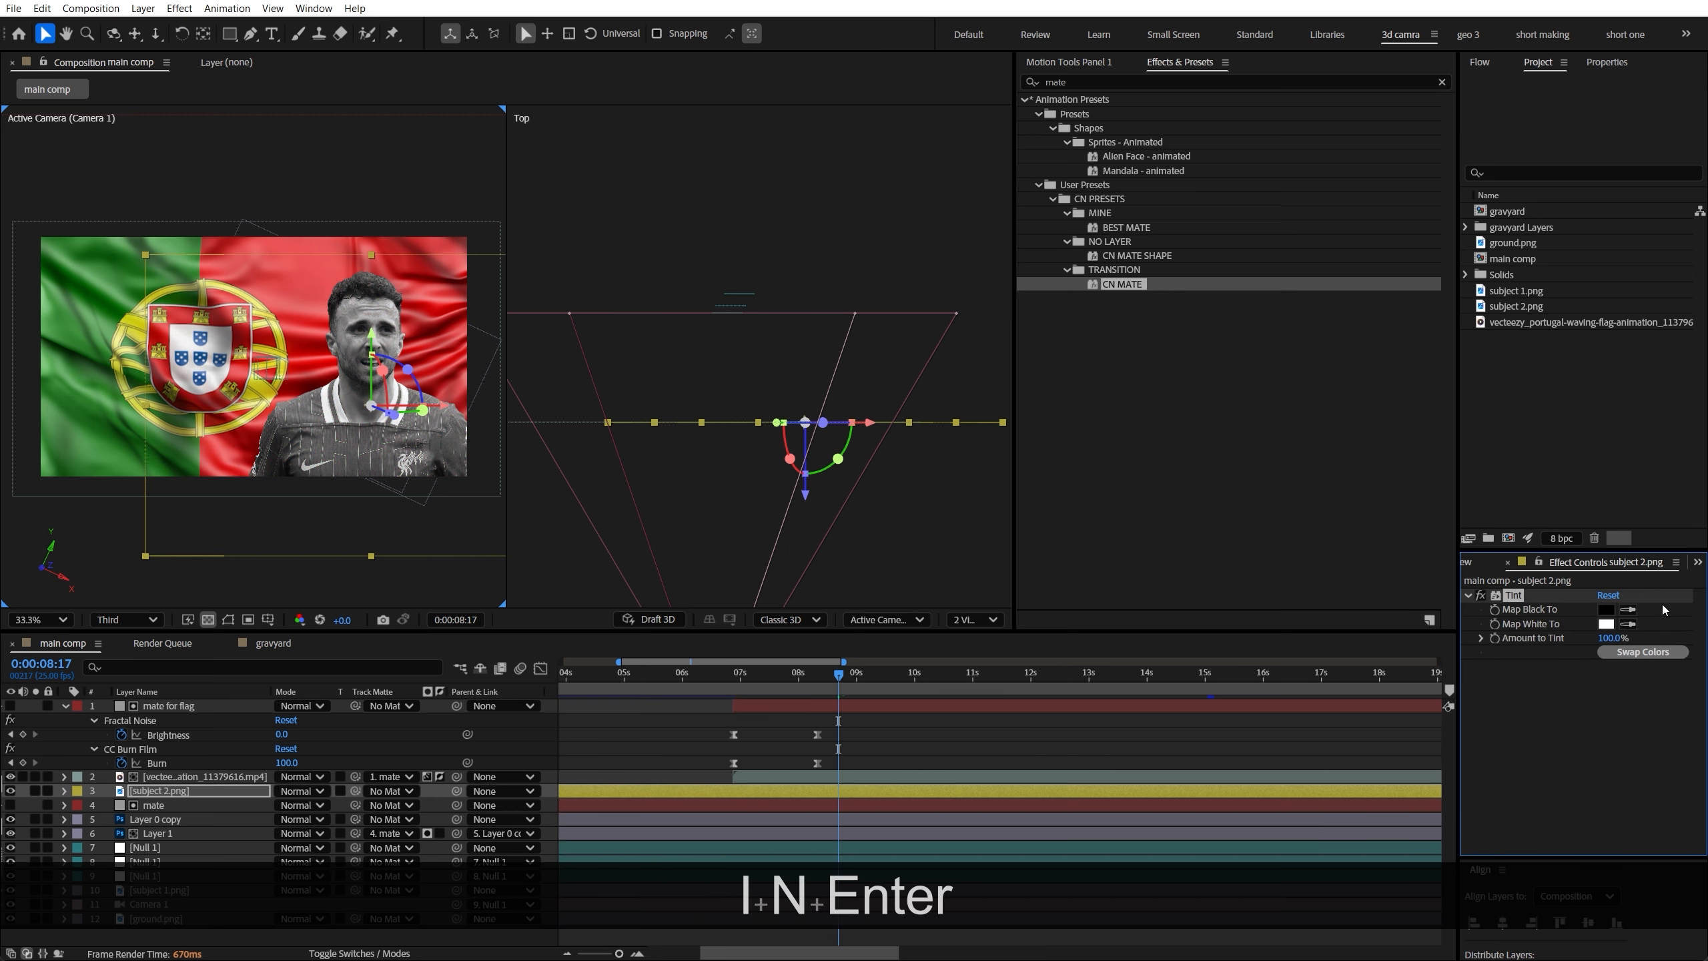
Add a Drop Shadow to subject 2.png with Distance 10 and Softness 107, and save the project
key(shift+space)
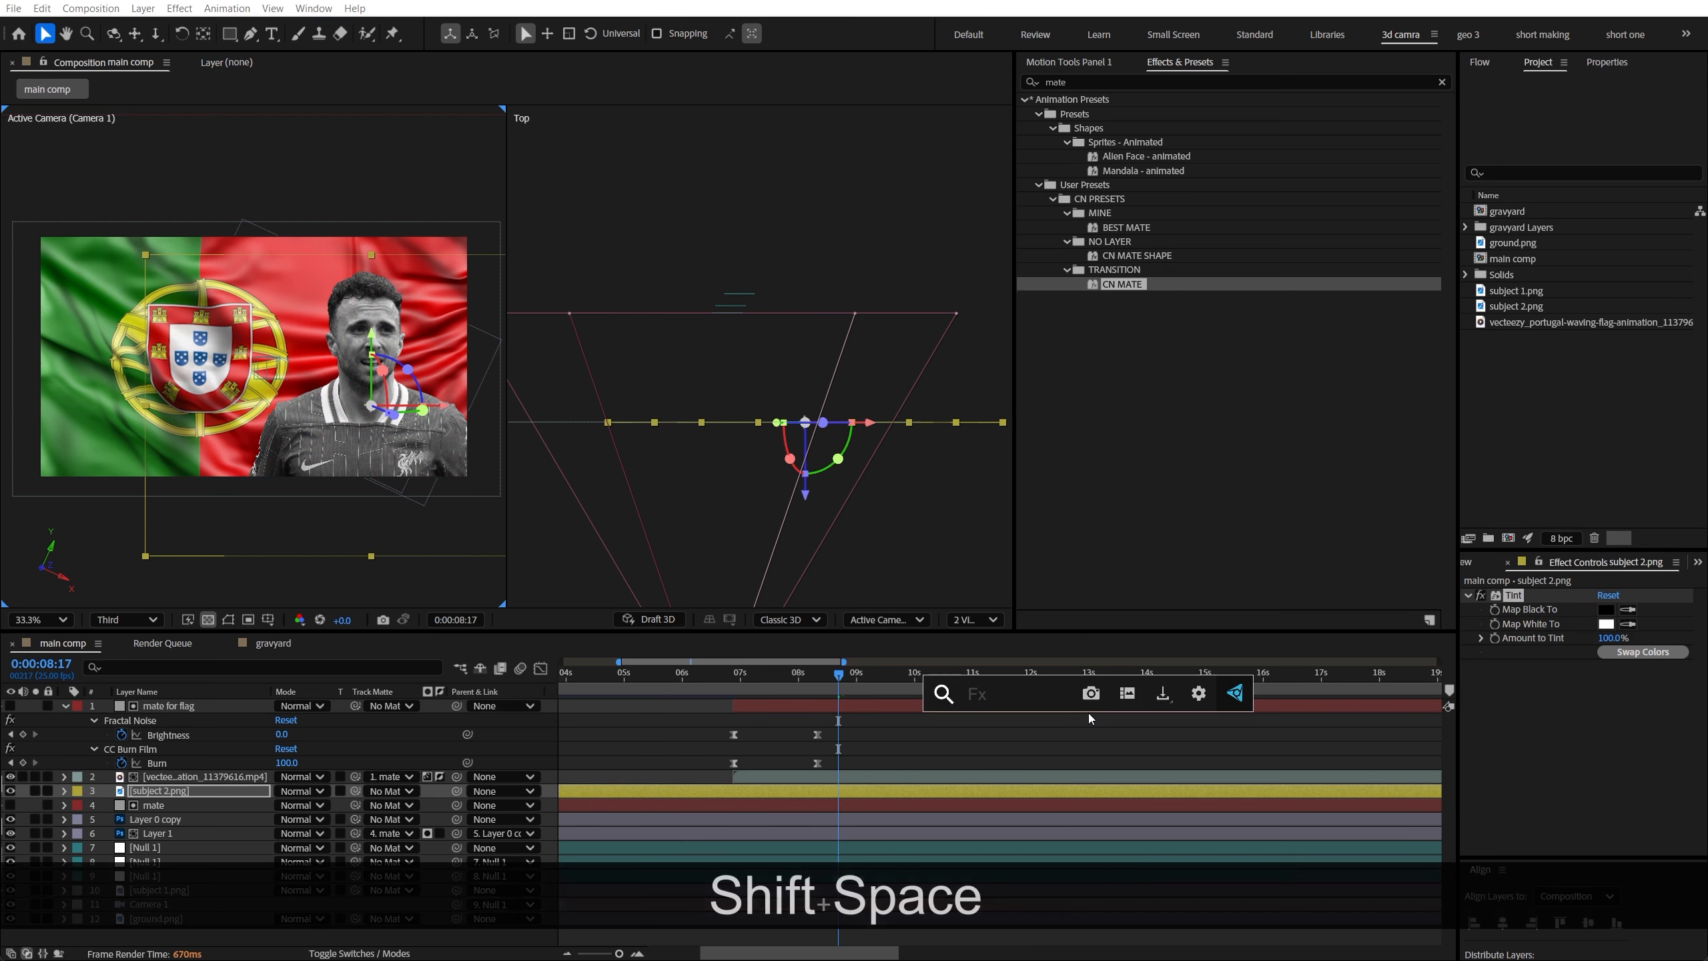
text(dro)
key(Return)
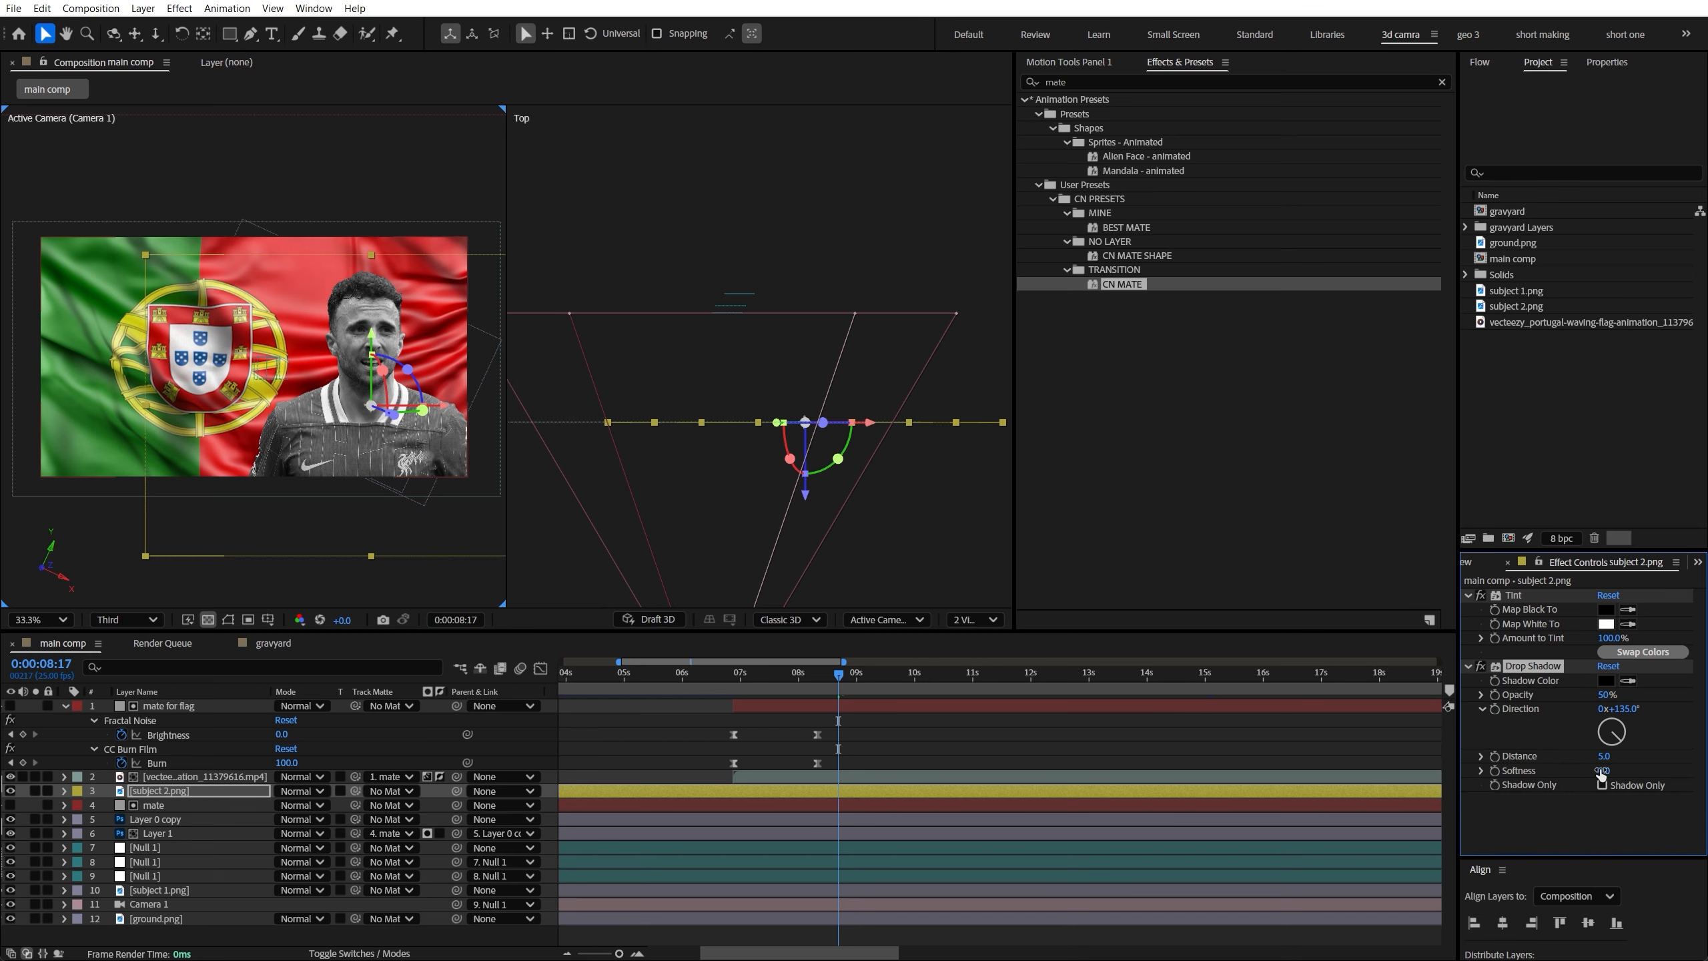
mouse_move(1604, 770)
mouse_down()
mouse_move(1680, 764)
mouse_move(1614, 755)
mouse_up()
key(ctrl+s)
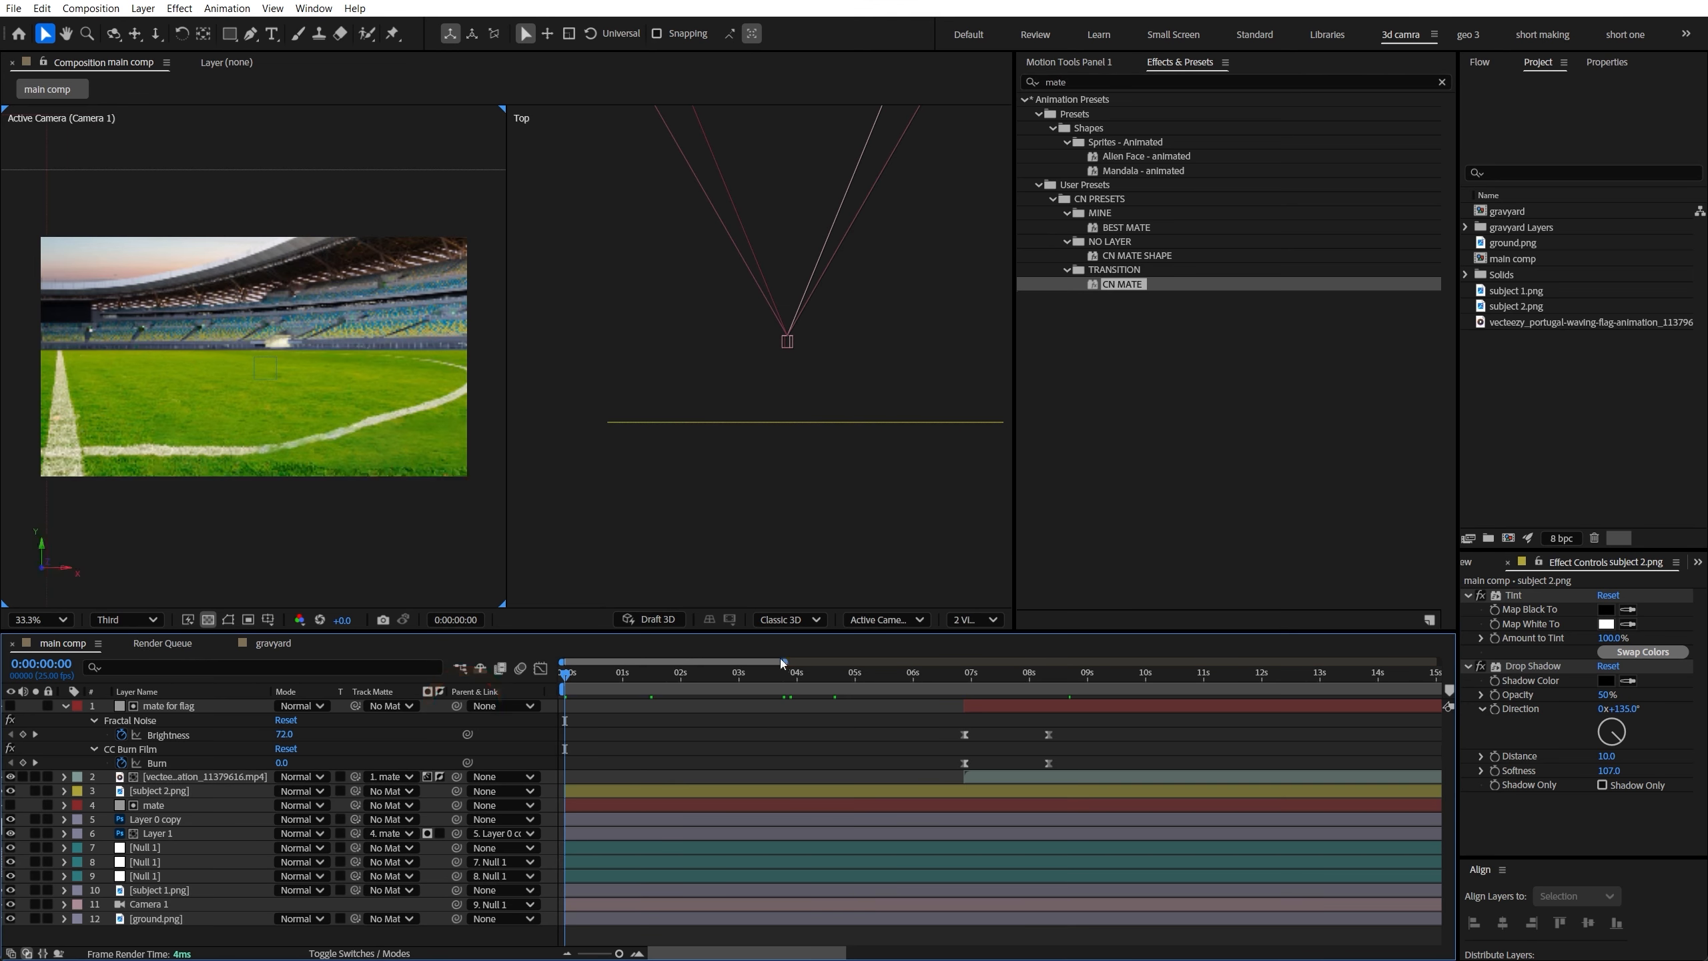
Add a text layer reading "diogo jota" to the main comp, with the playhead at 0:00:01:14
drag(576, 675, 660, 695)
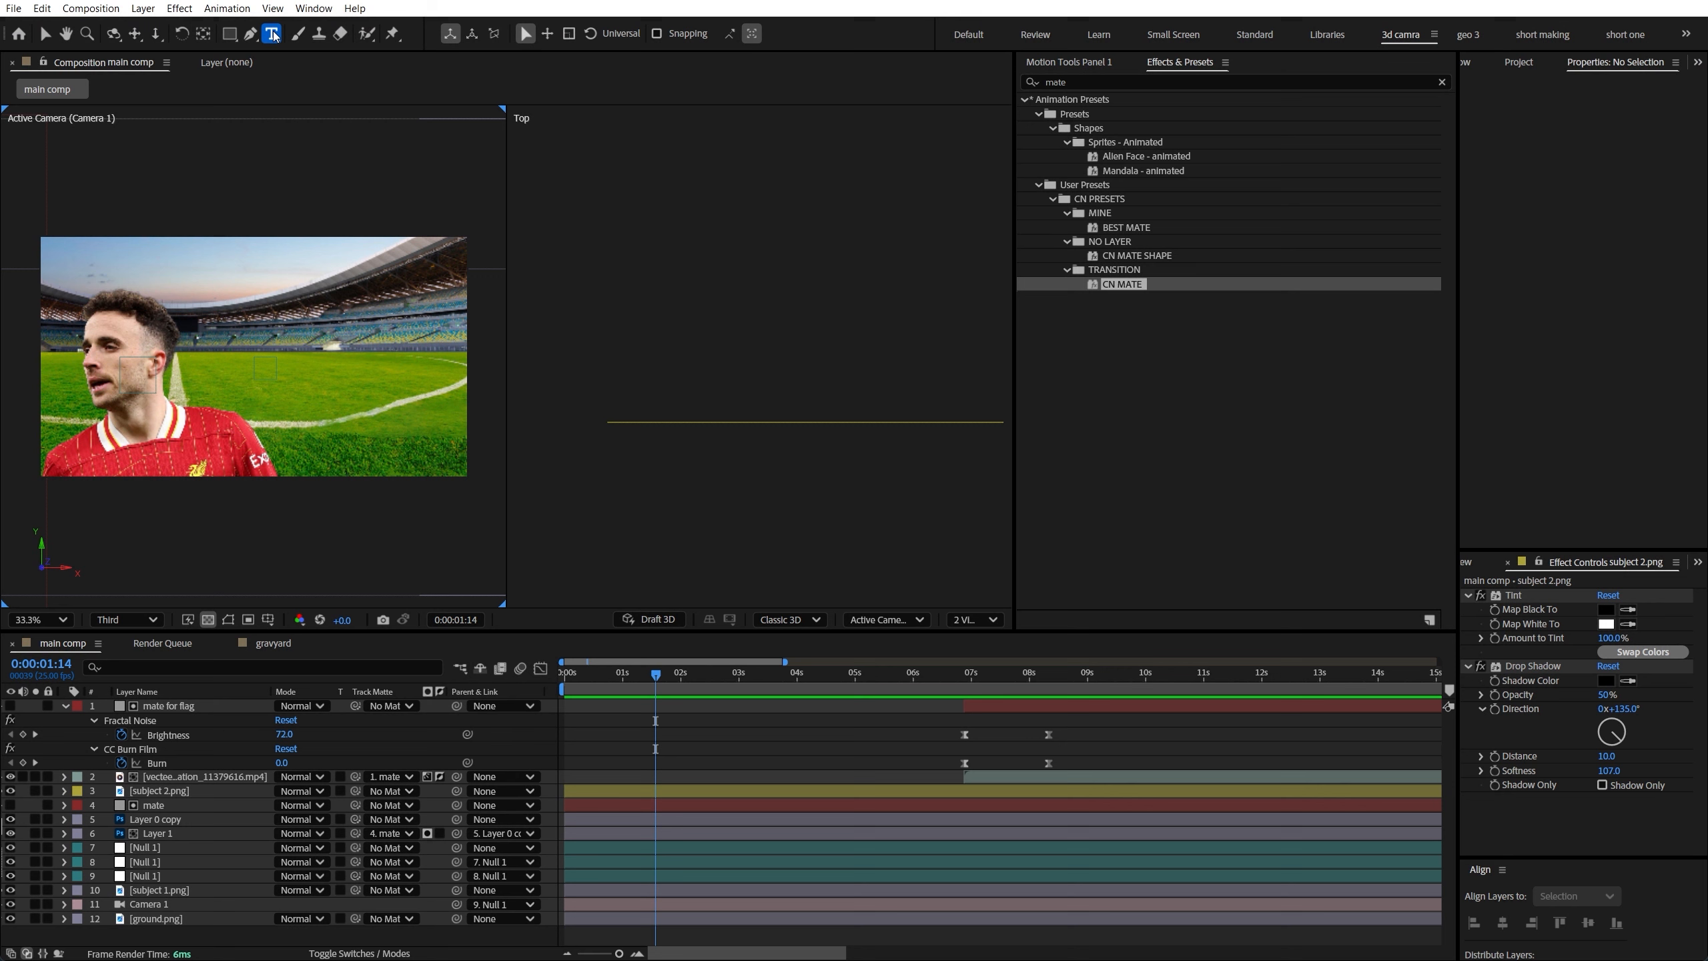
key(ctrl+t)
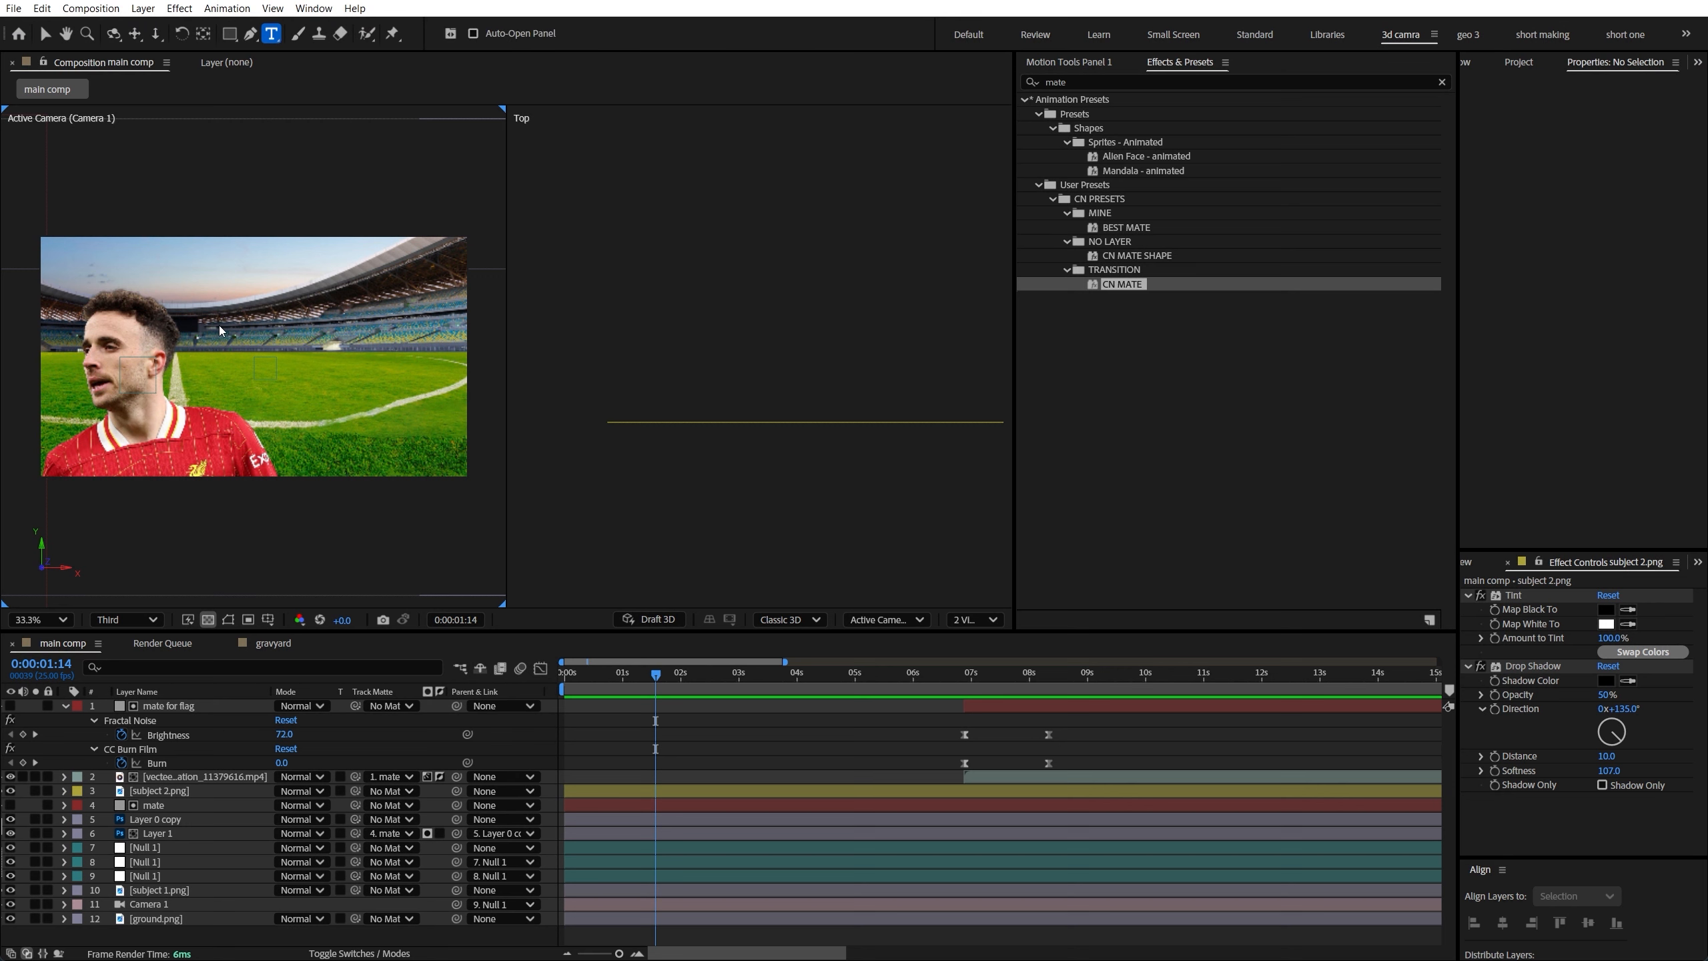
click(229, 365)
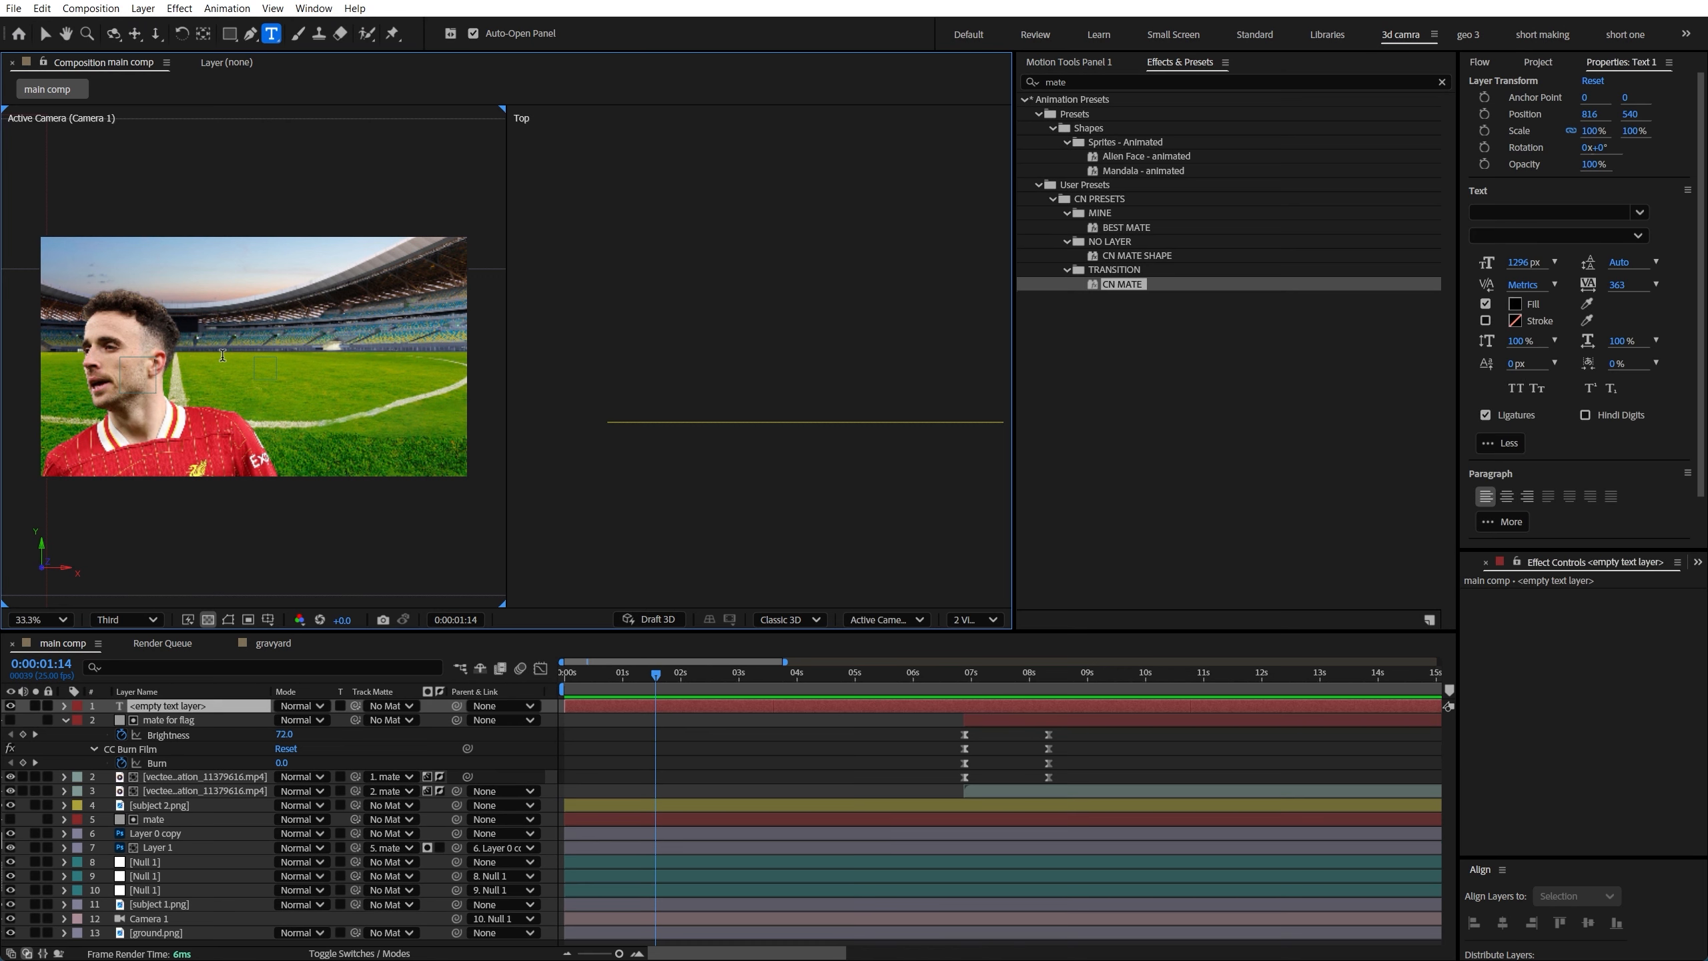
key(ctrl+v)
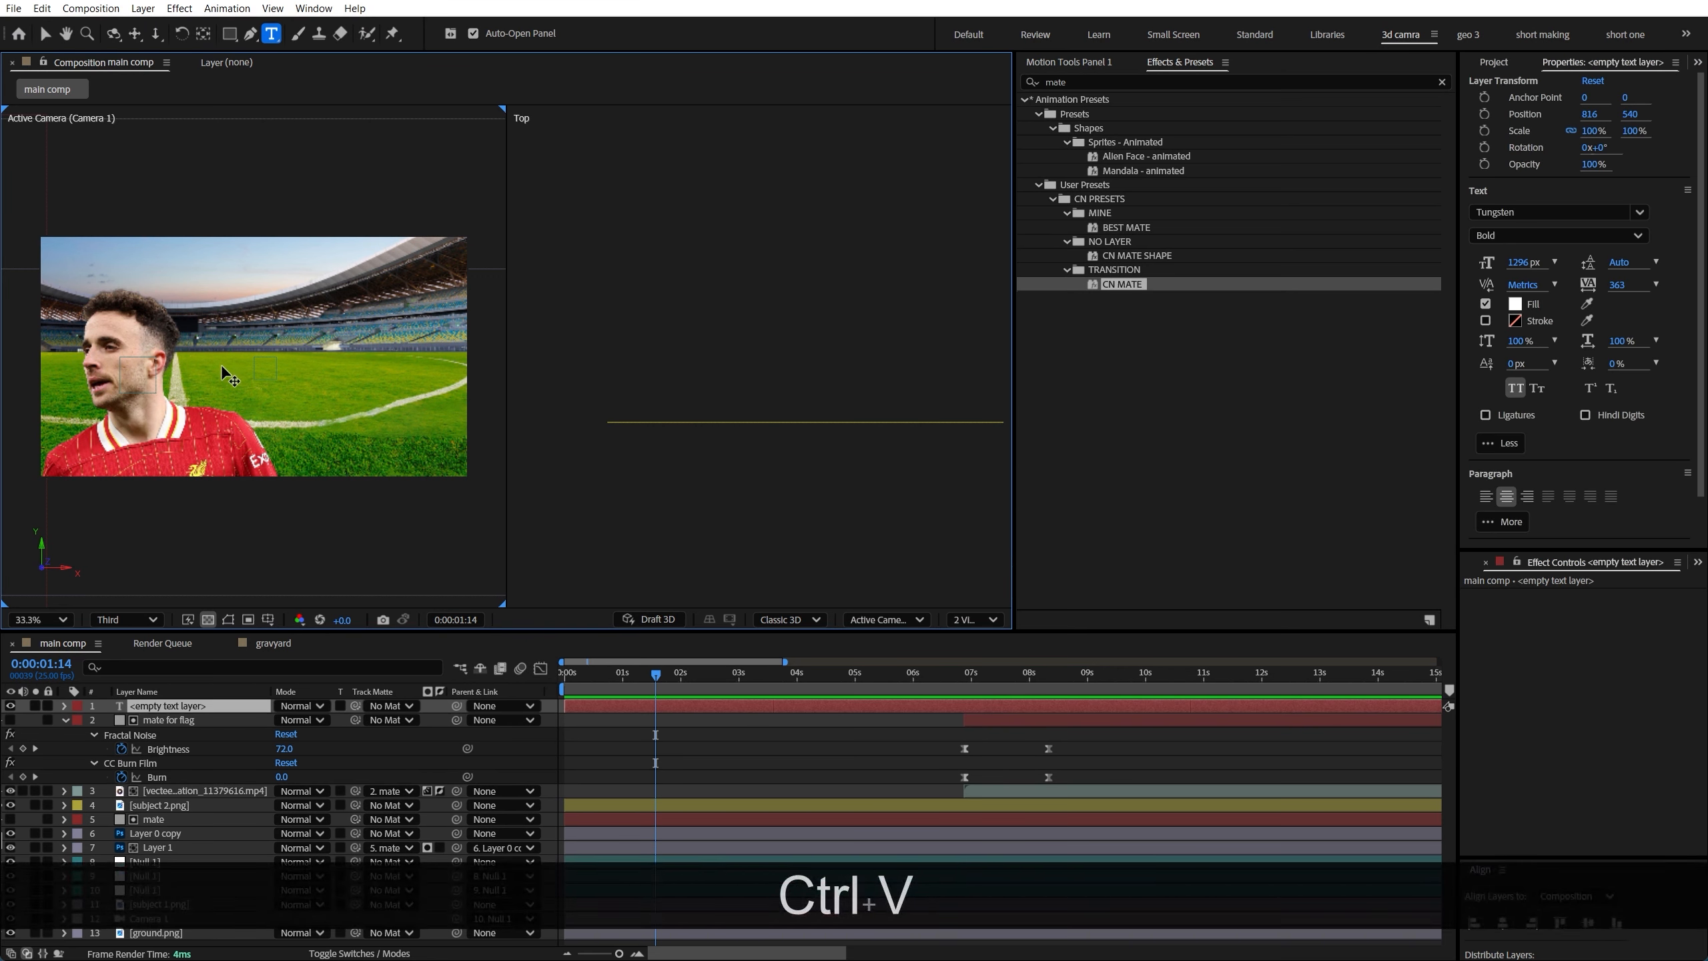
click(154, 708)
key(v)
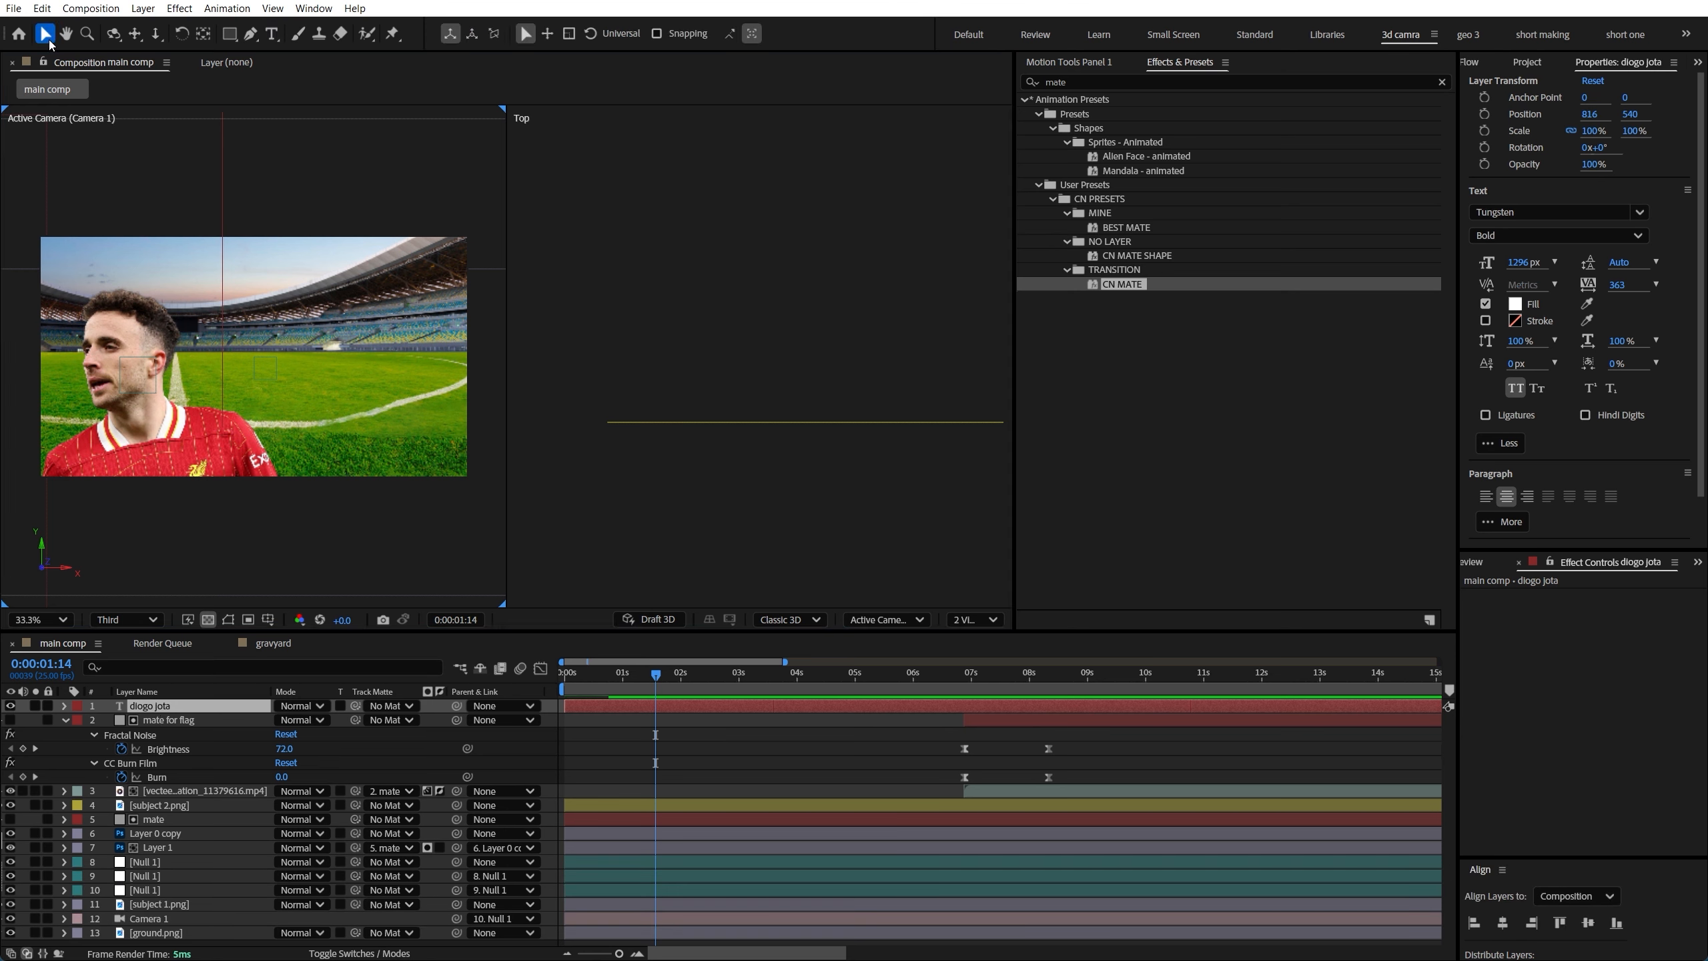
Reset the character formatting of the diogo jota text layer and set its font size to 279 px
click(175, 706)
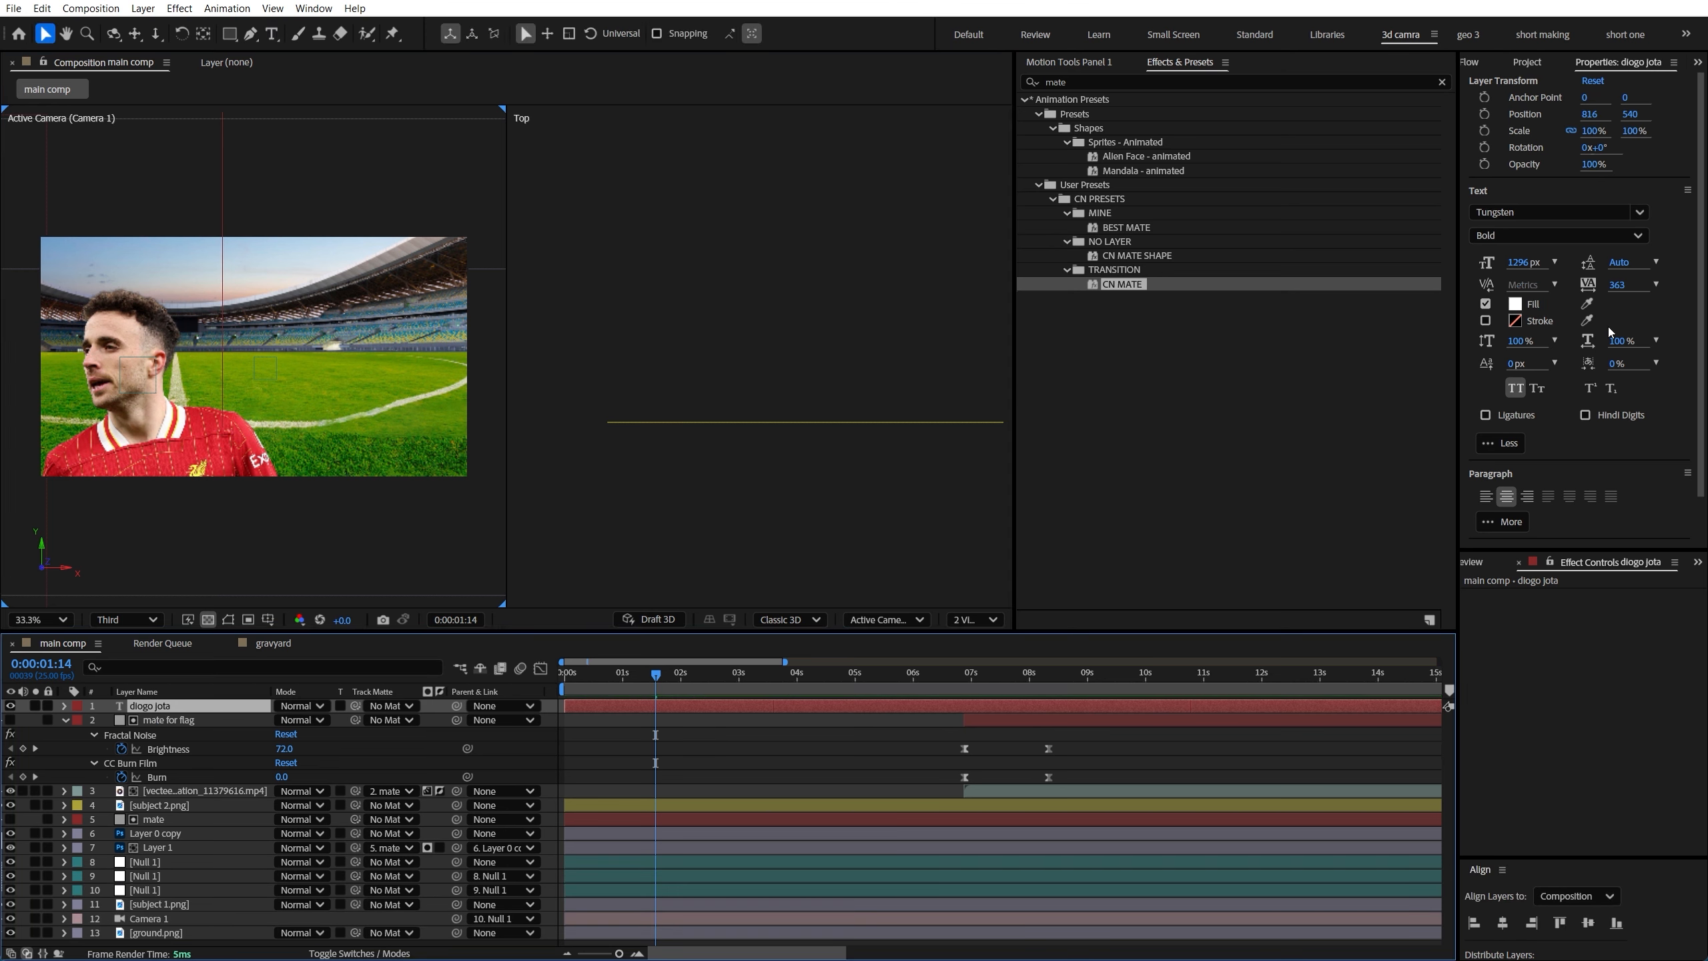
click(1686, 190)
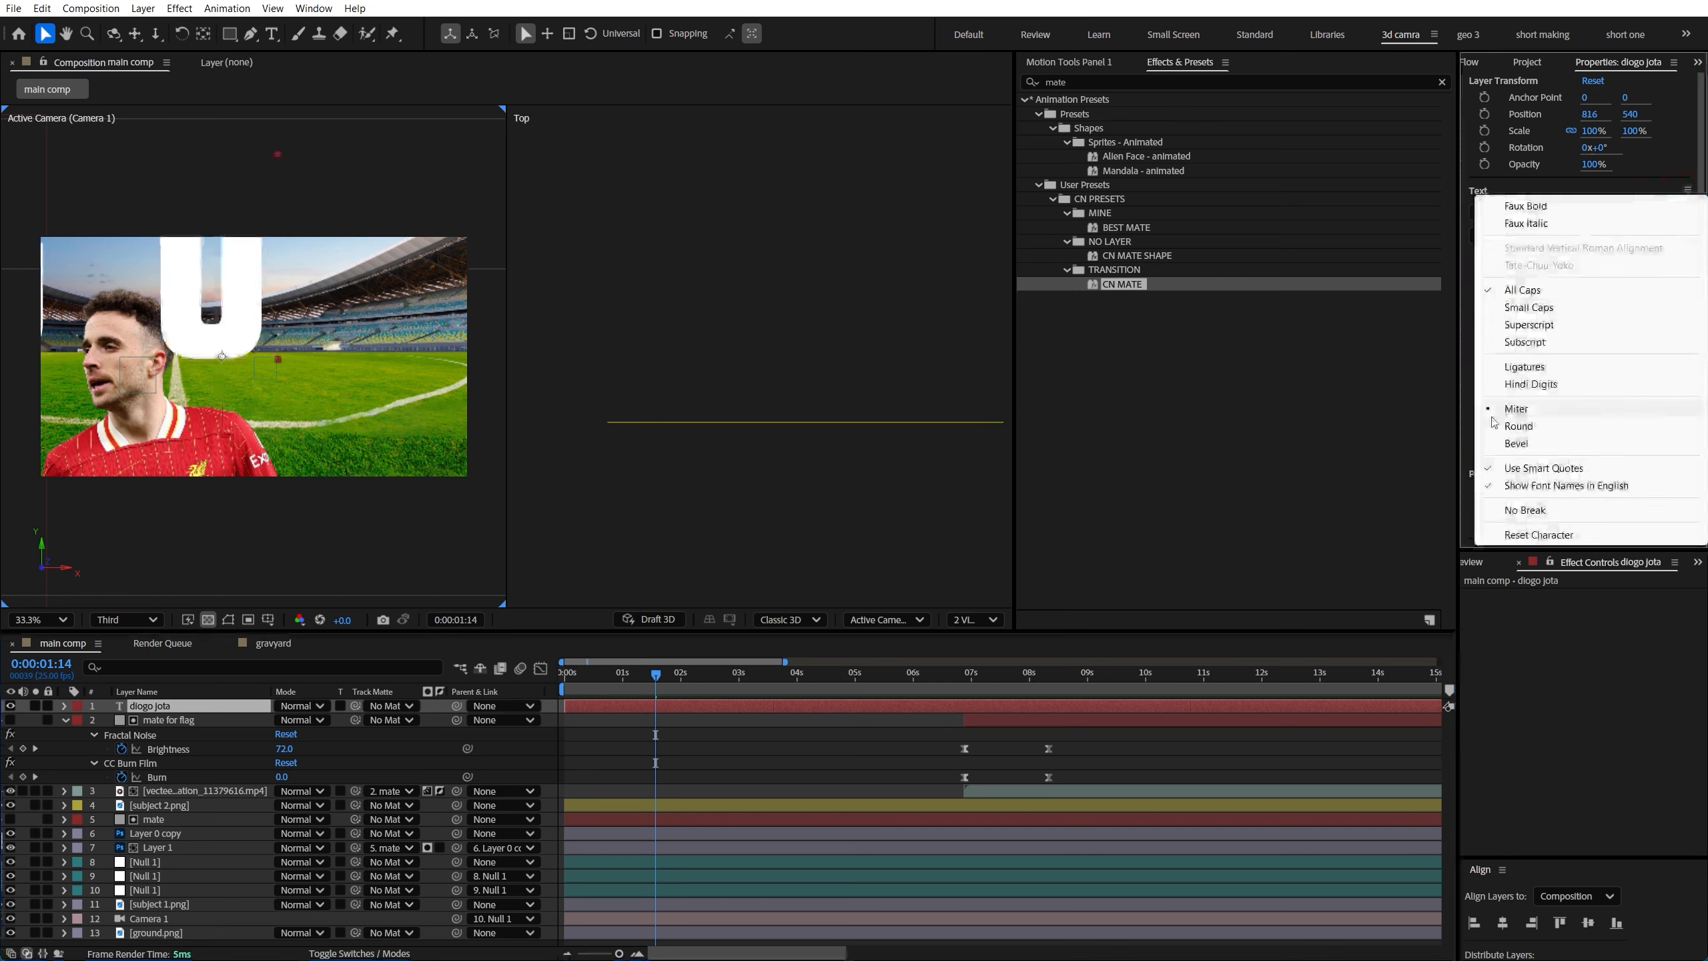
click(1518, 534)
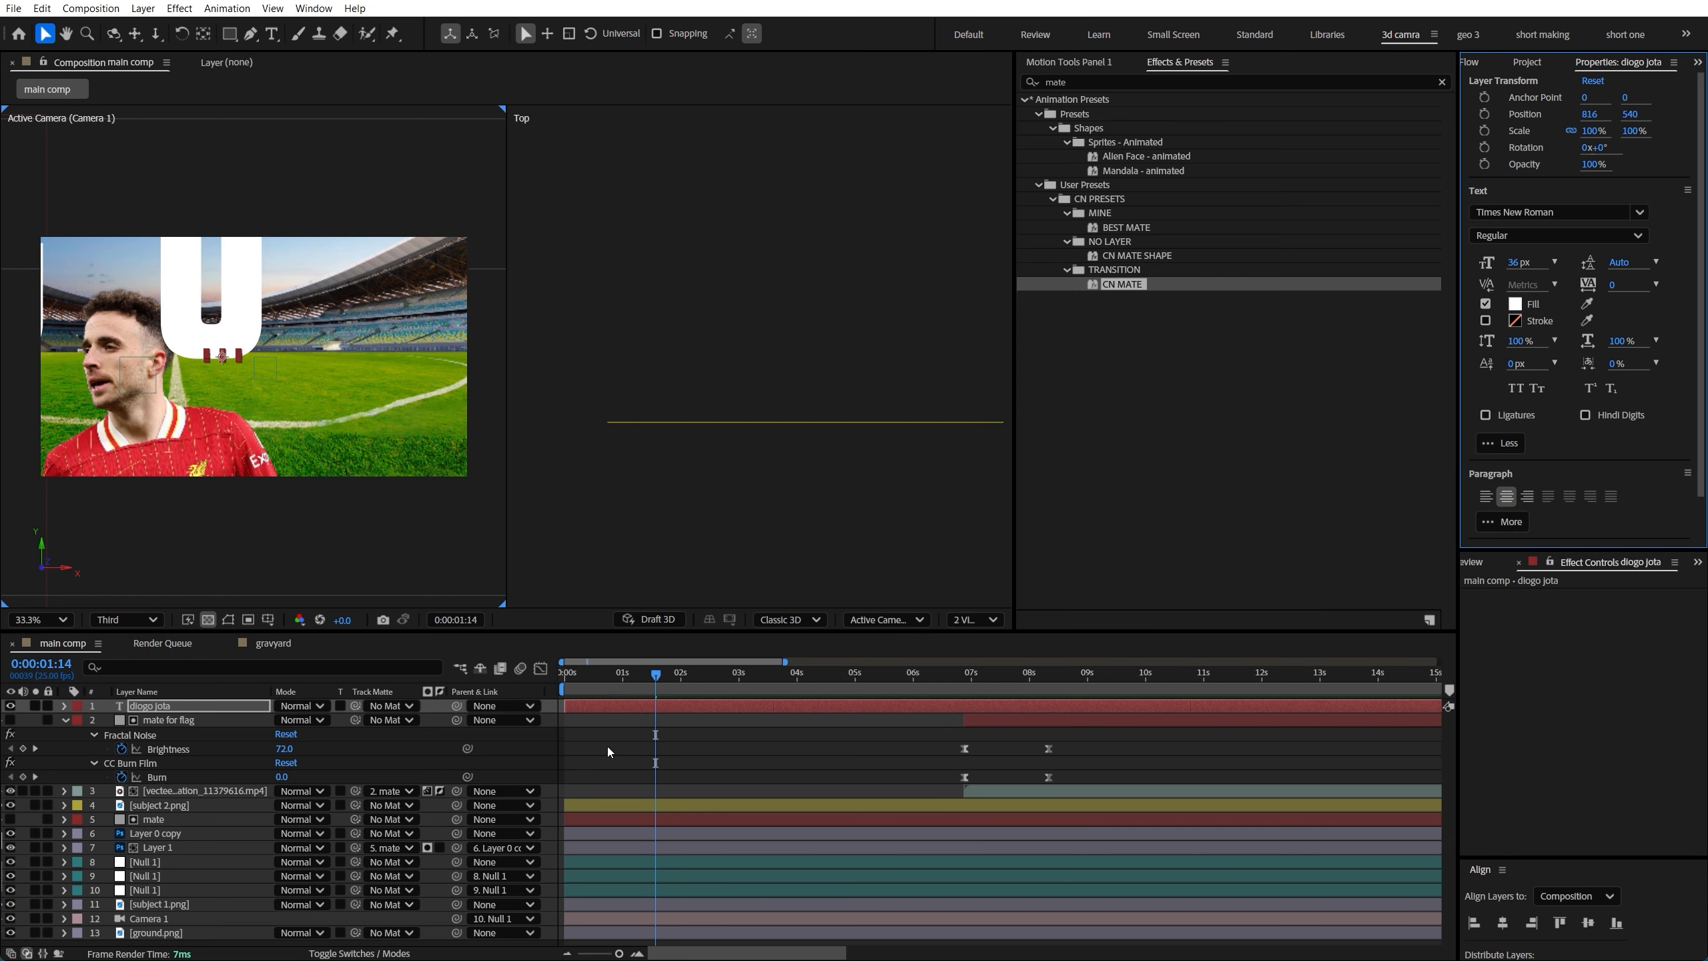
drag(1513, 267, 1570, 261)
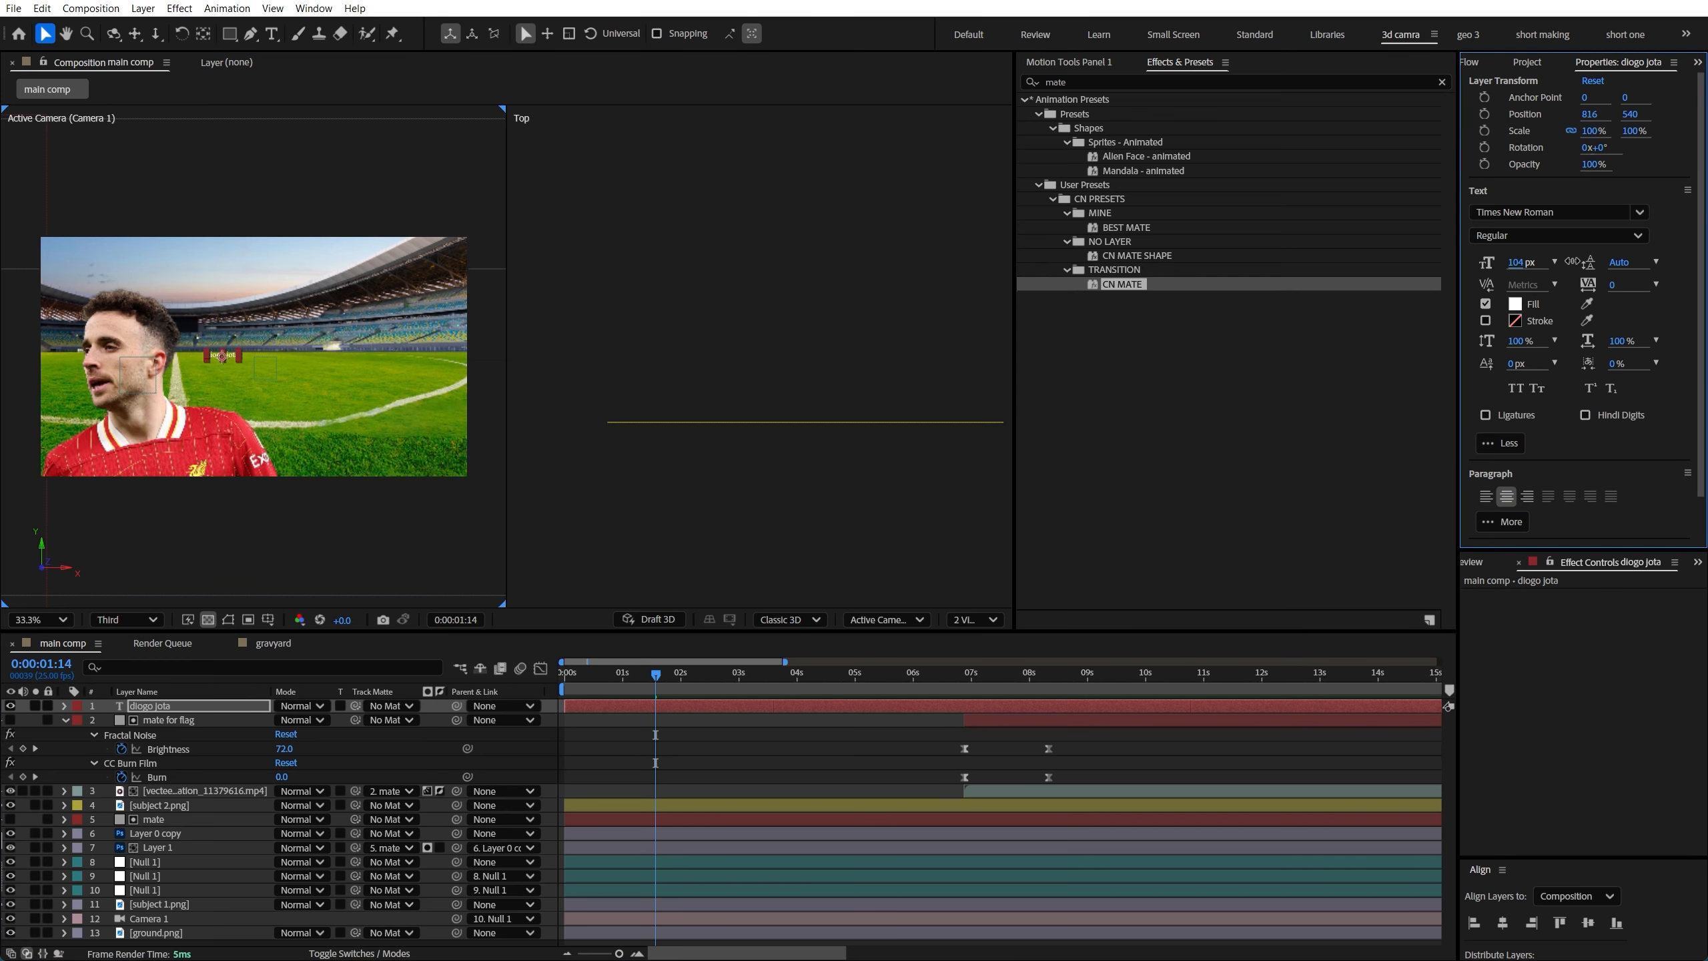
drag(1678, 259, 1697, 257)
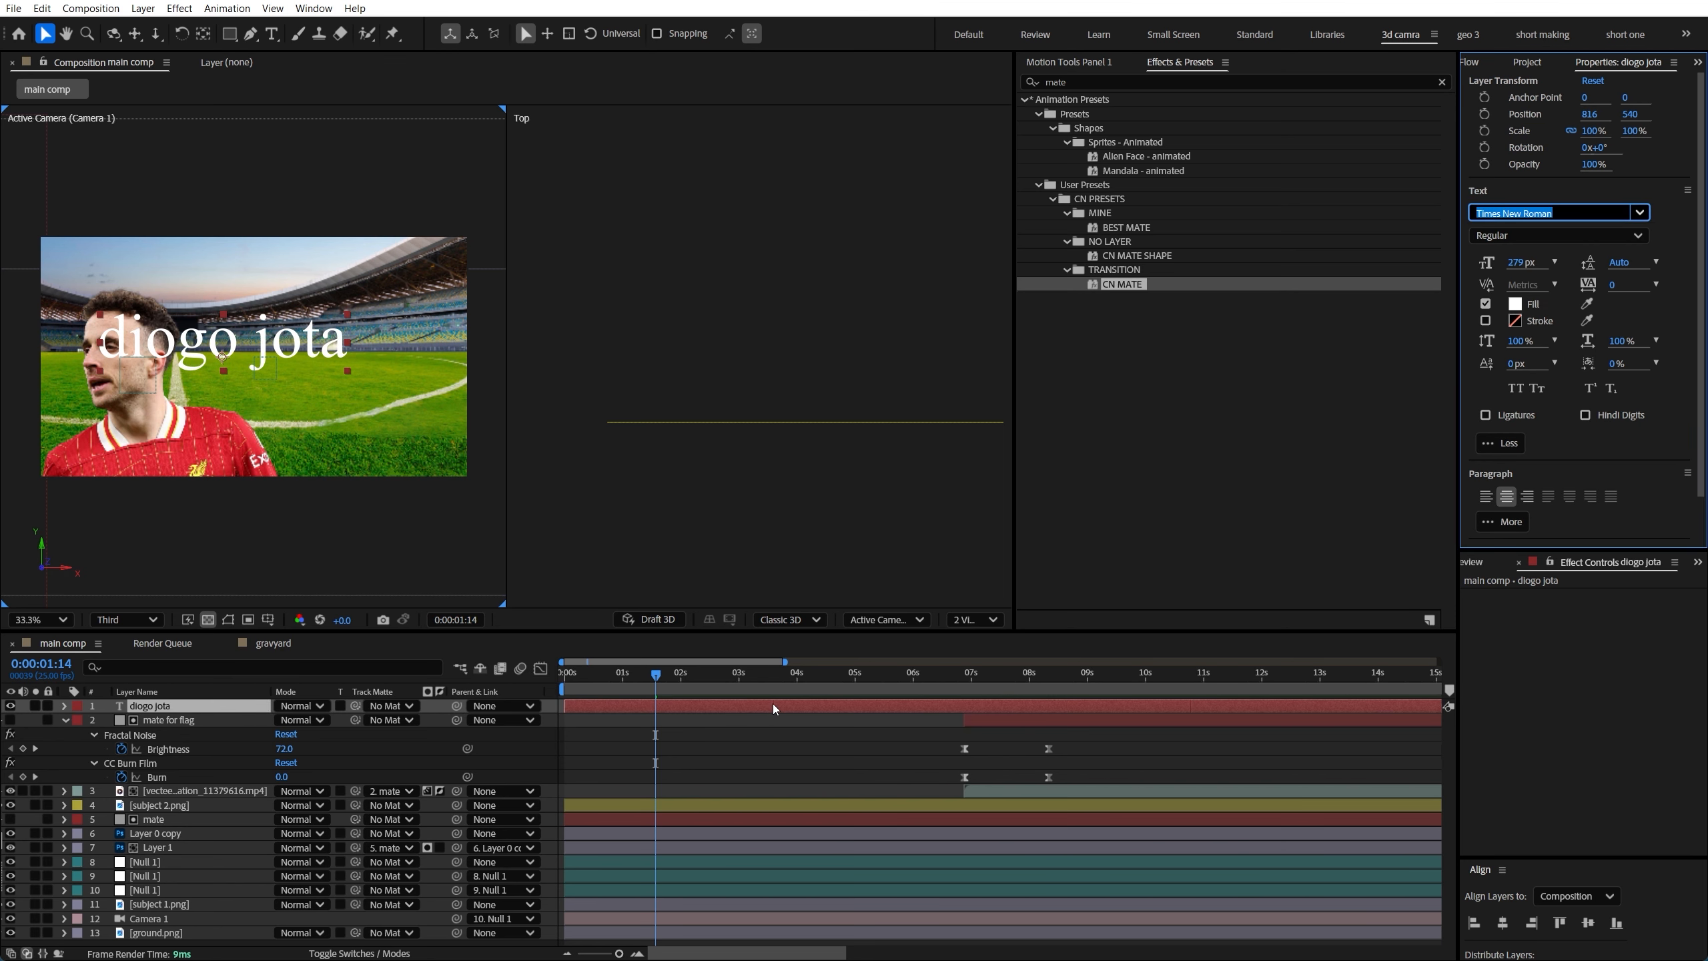
Change the diogo jota text to the favourite font Tungsten Bold and turn on All Caps
click(1639, 212)
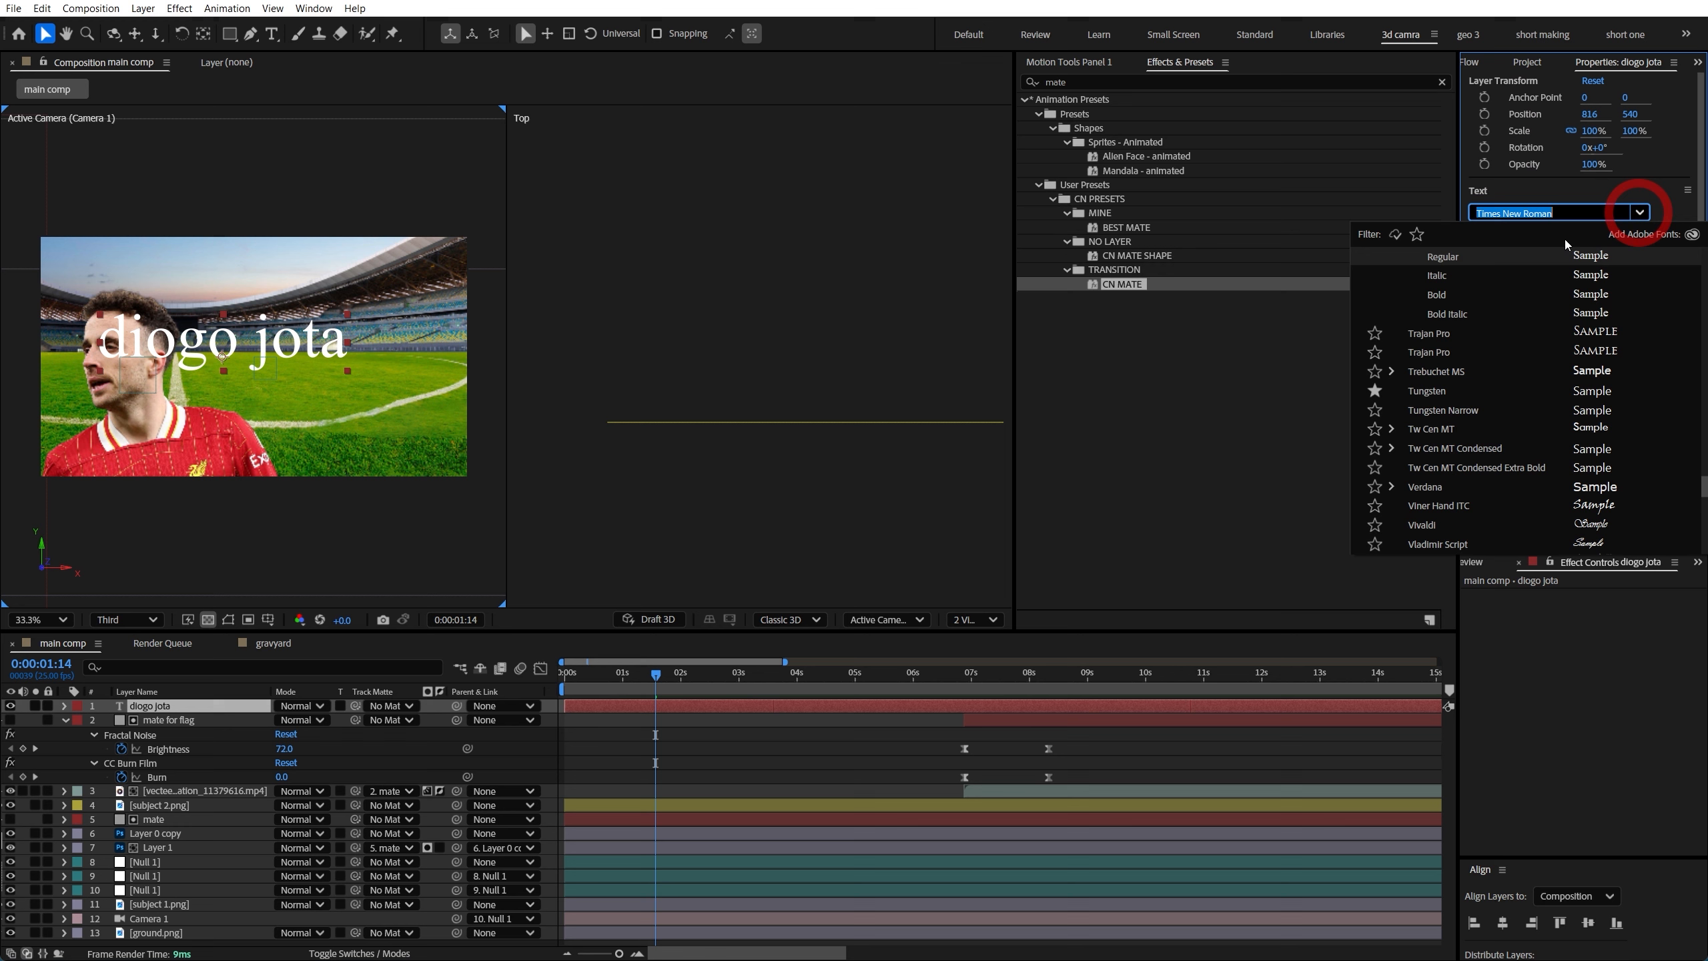
click(1417, 233)
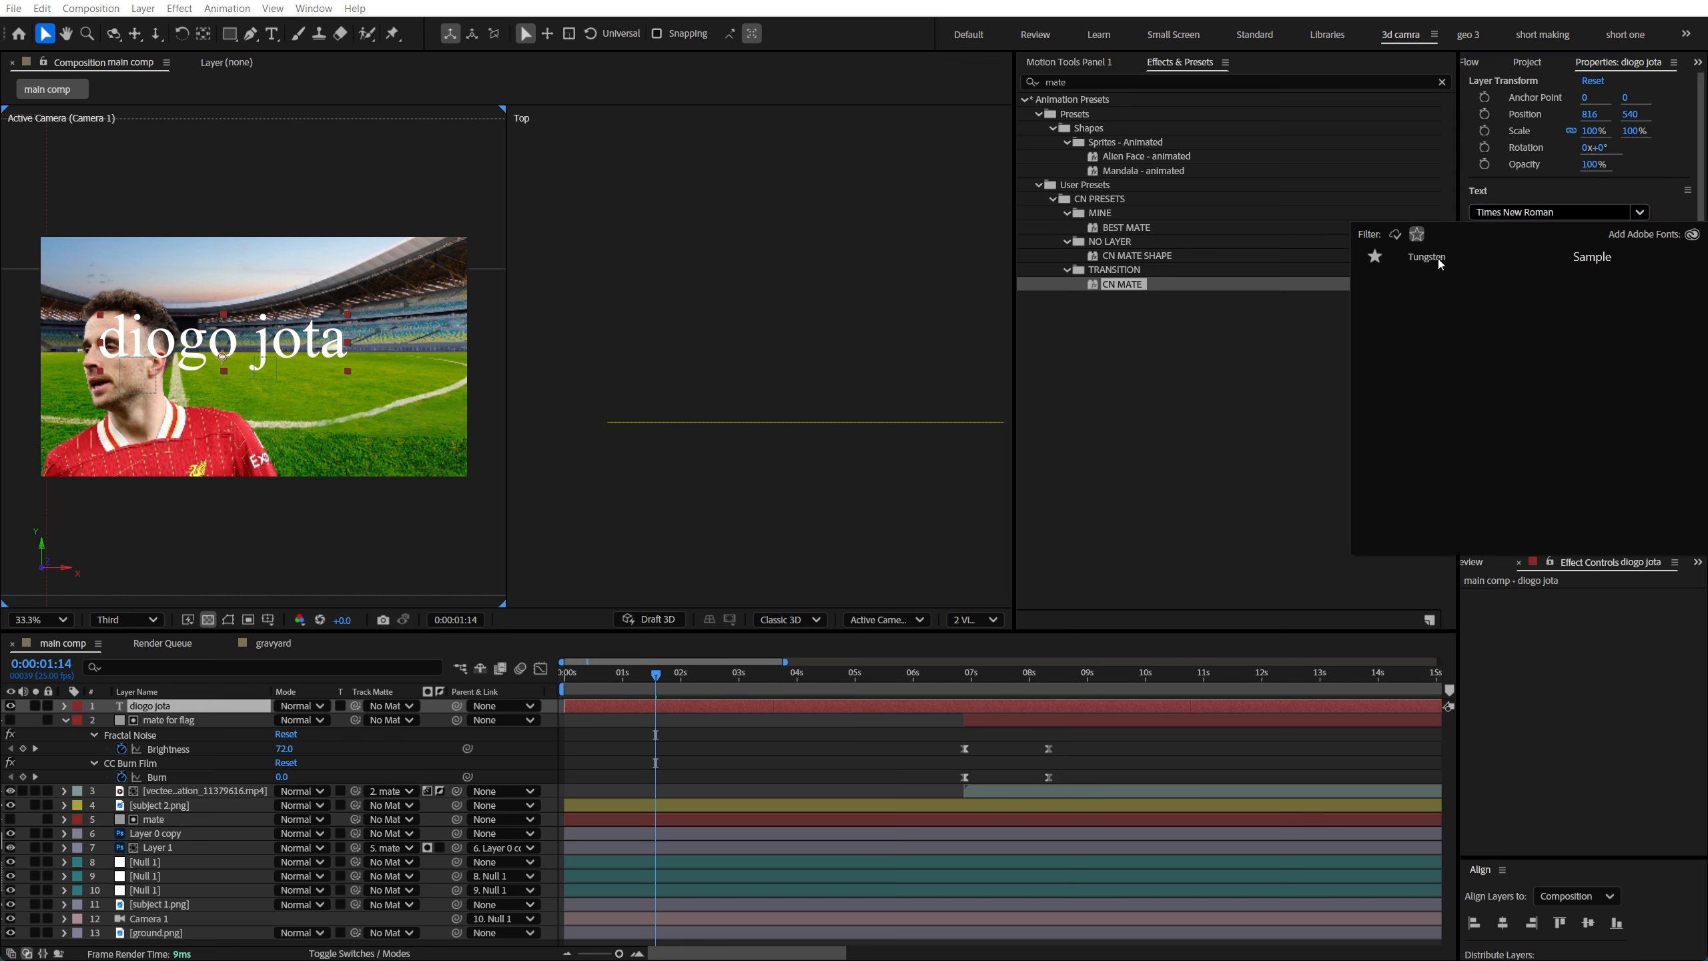
click(1439, 259)
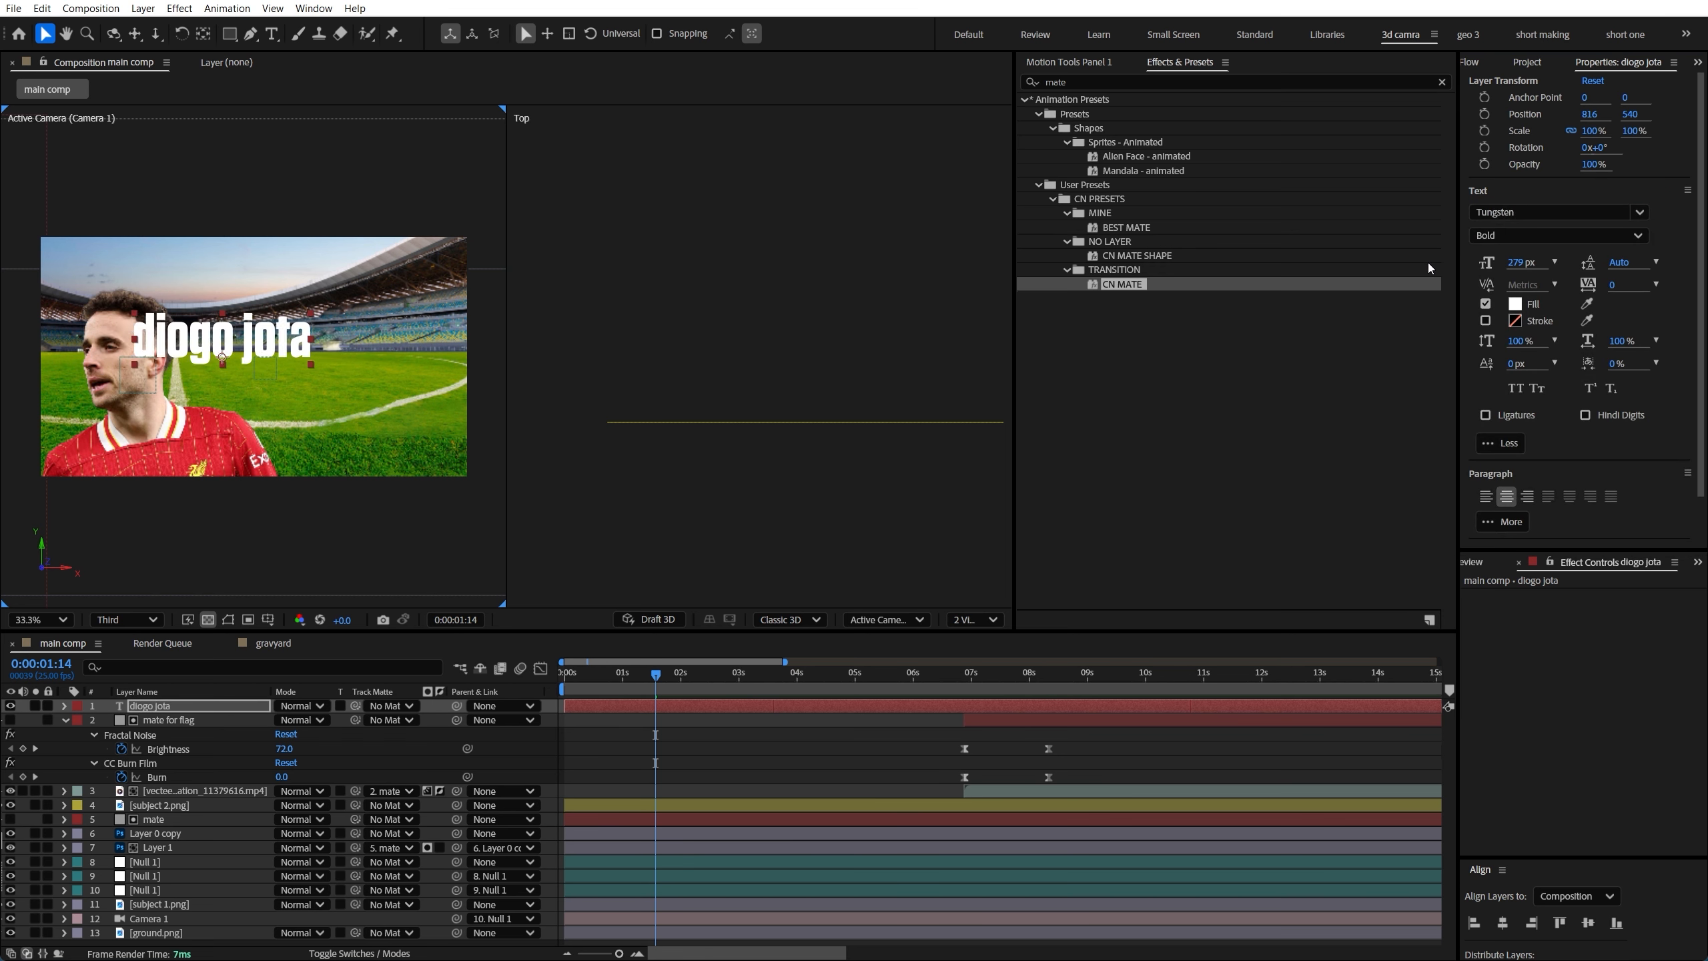
click(1513, 390)
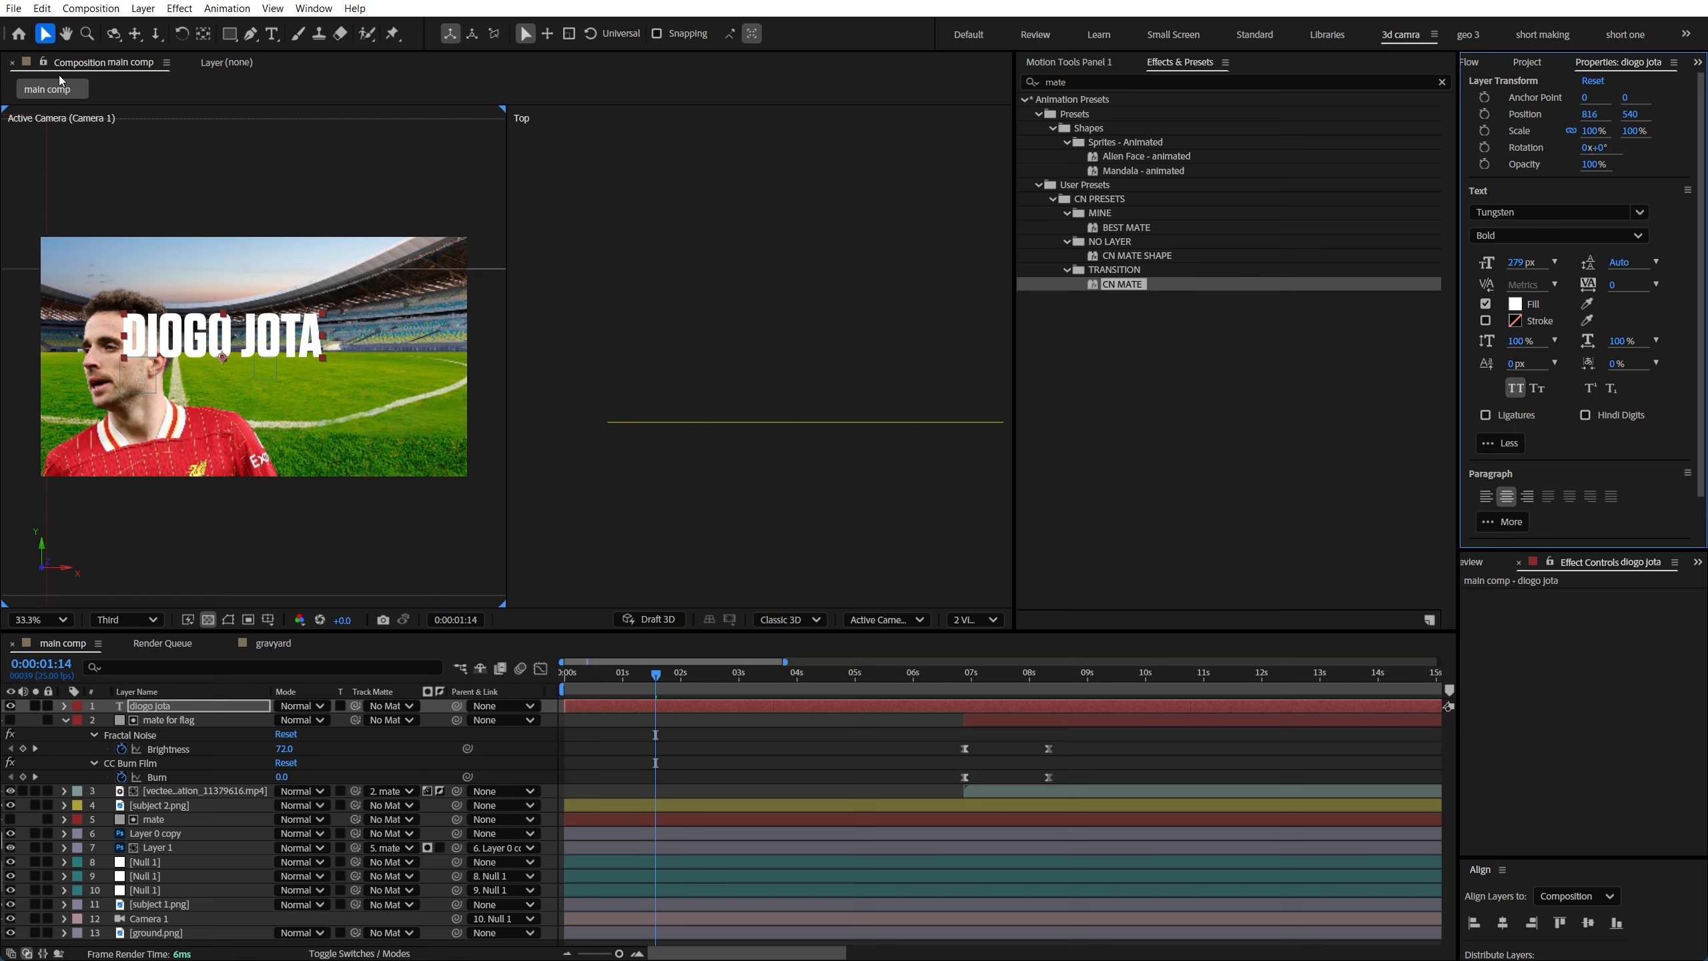
Make the diogo jota text a 3D layer and shift it sideways to about X 1436
key(F4)
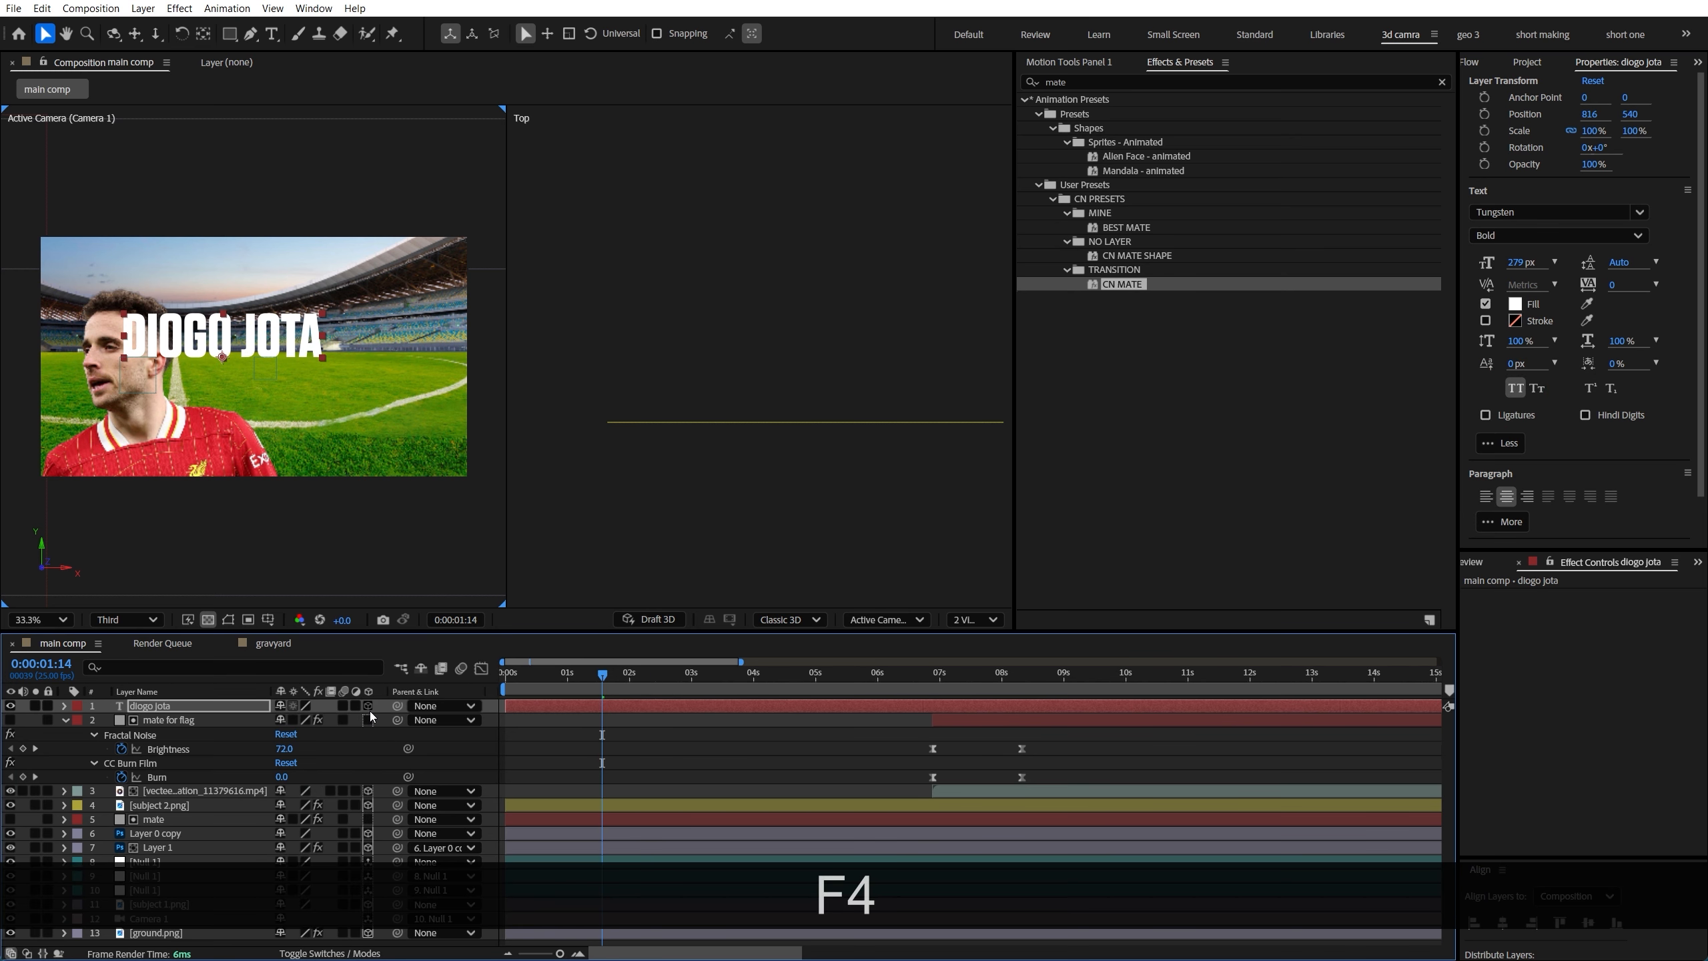
click(369, 705)
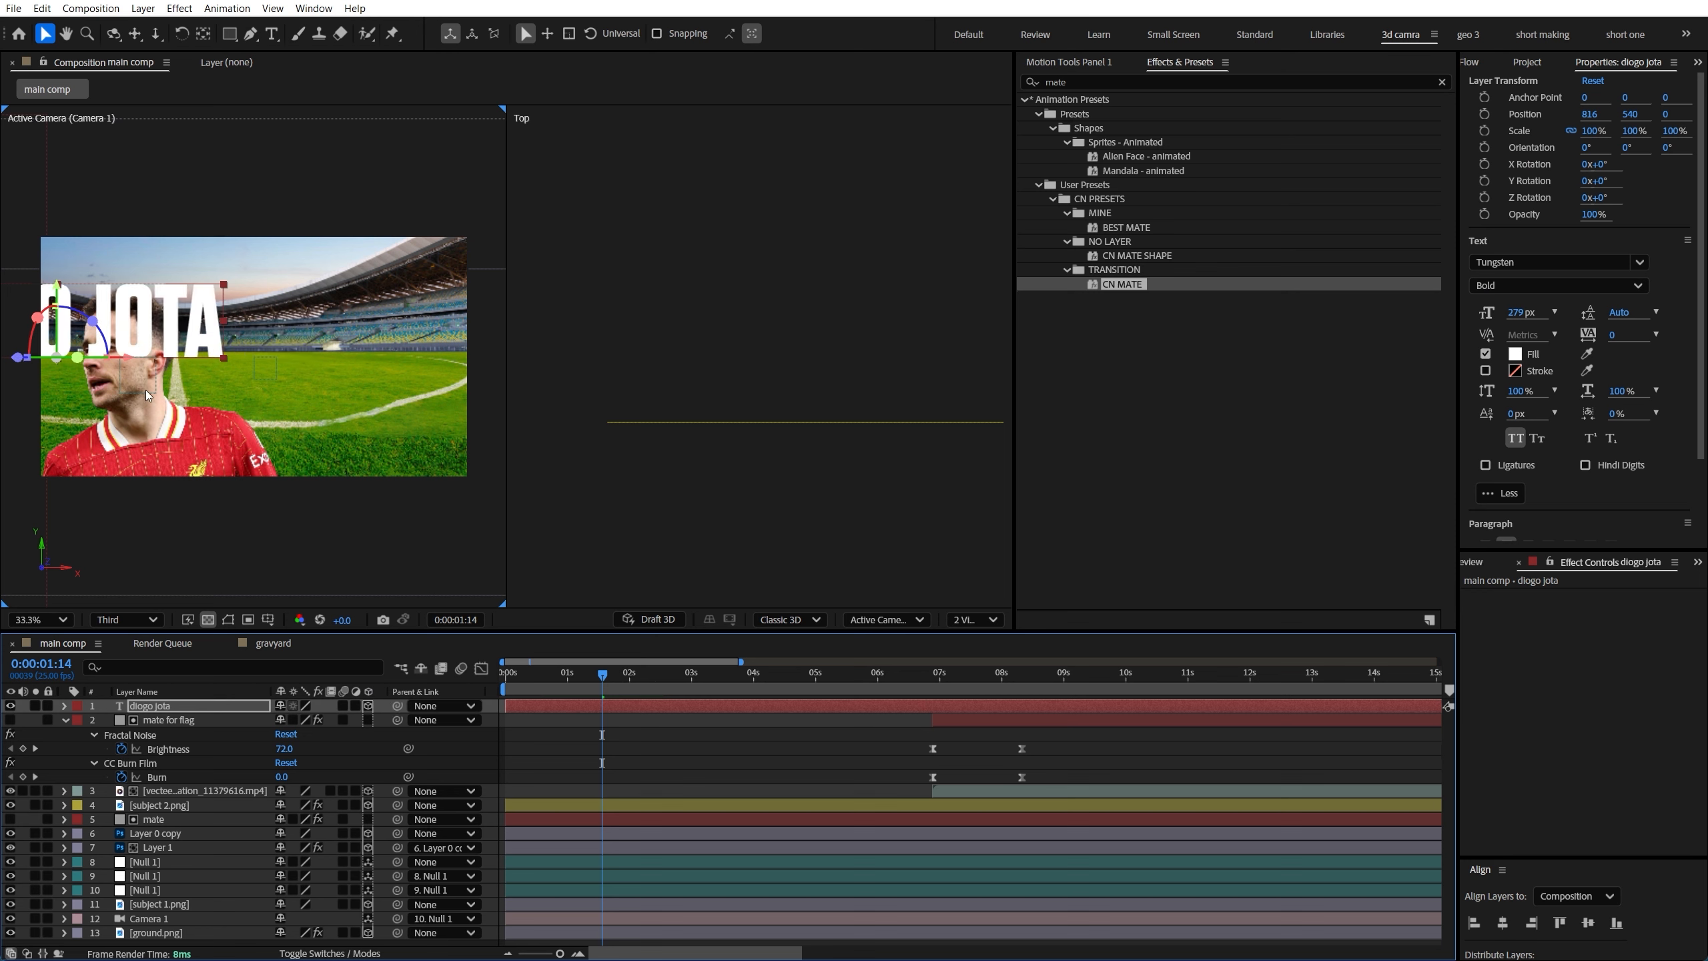
drag(126, 358, 358, 363)
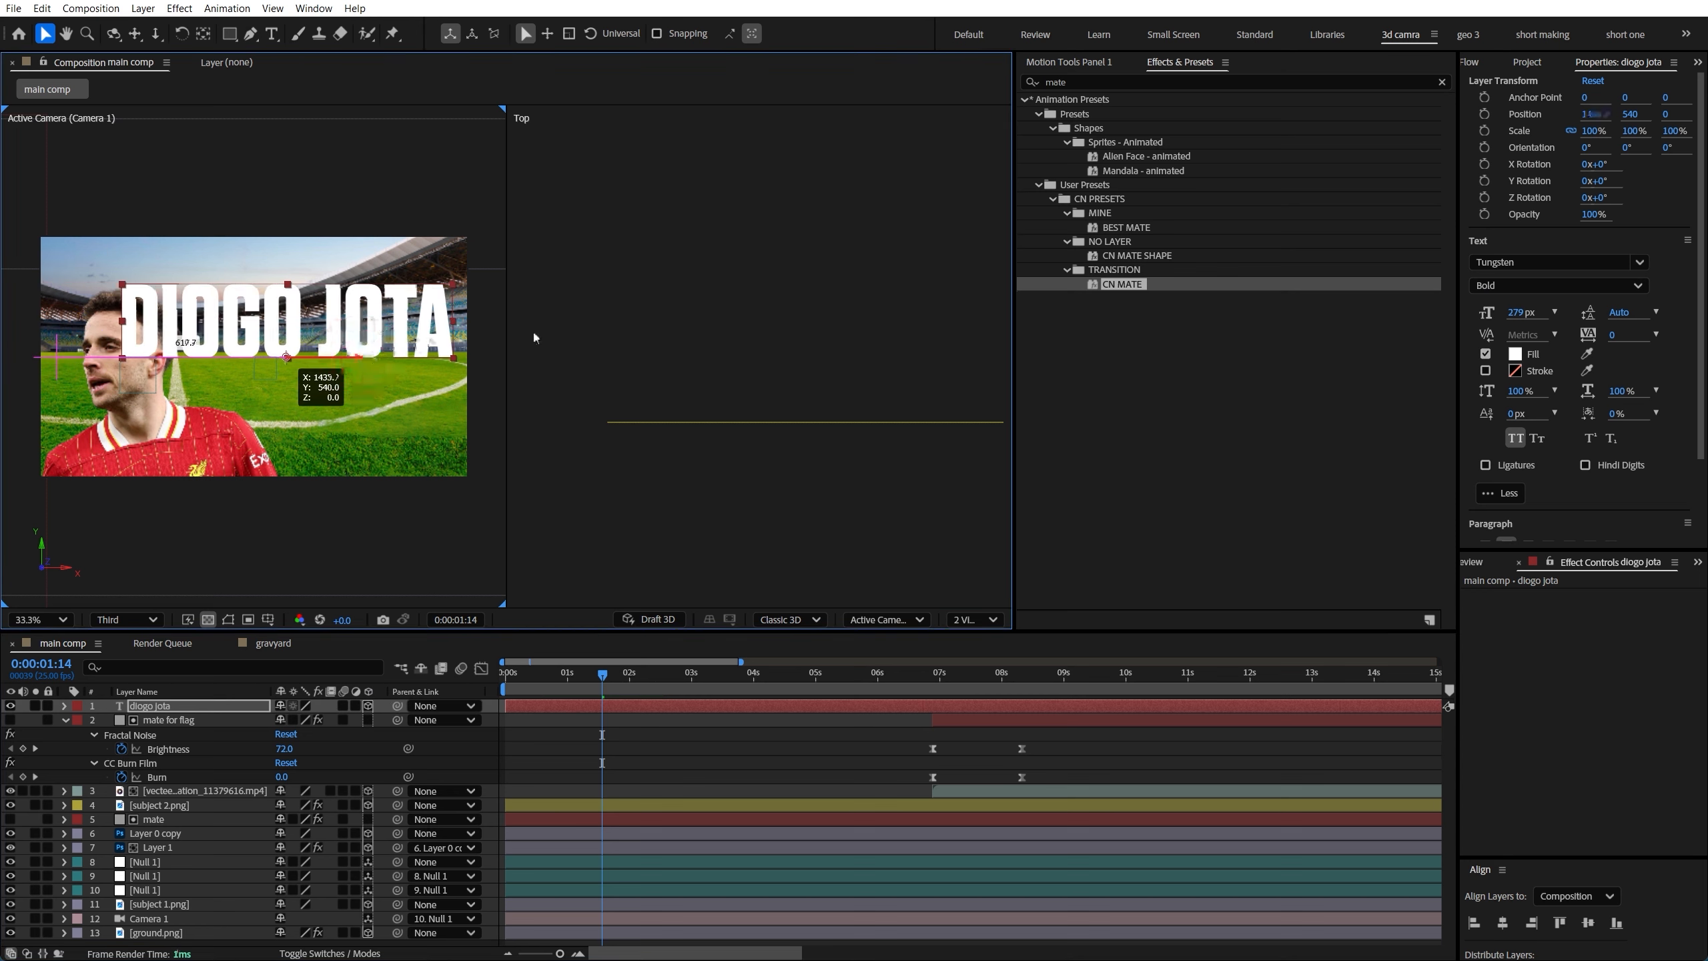
Push the diogo jota text back behind the player to Z 683 and place it at about X 1560, Y 731
click(684, 486)
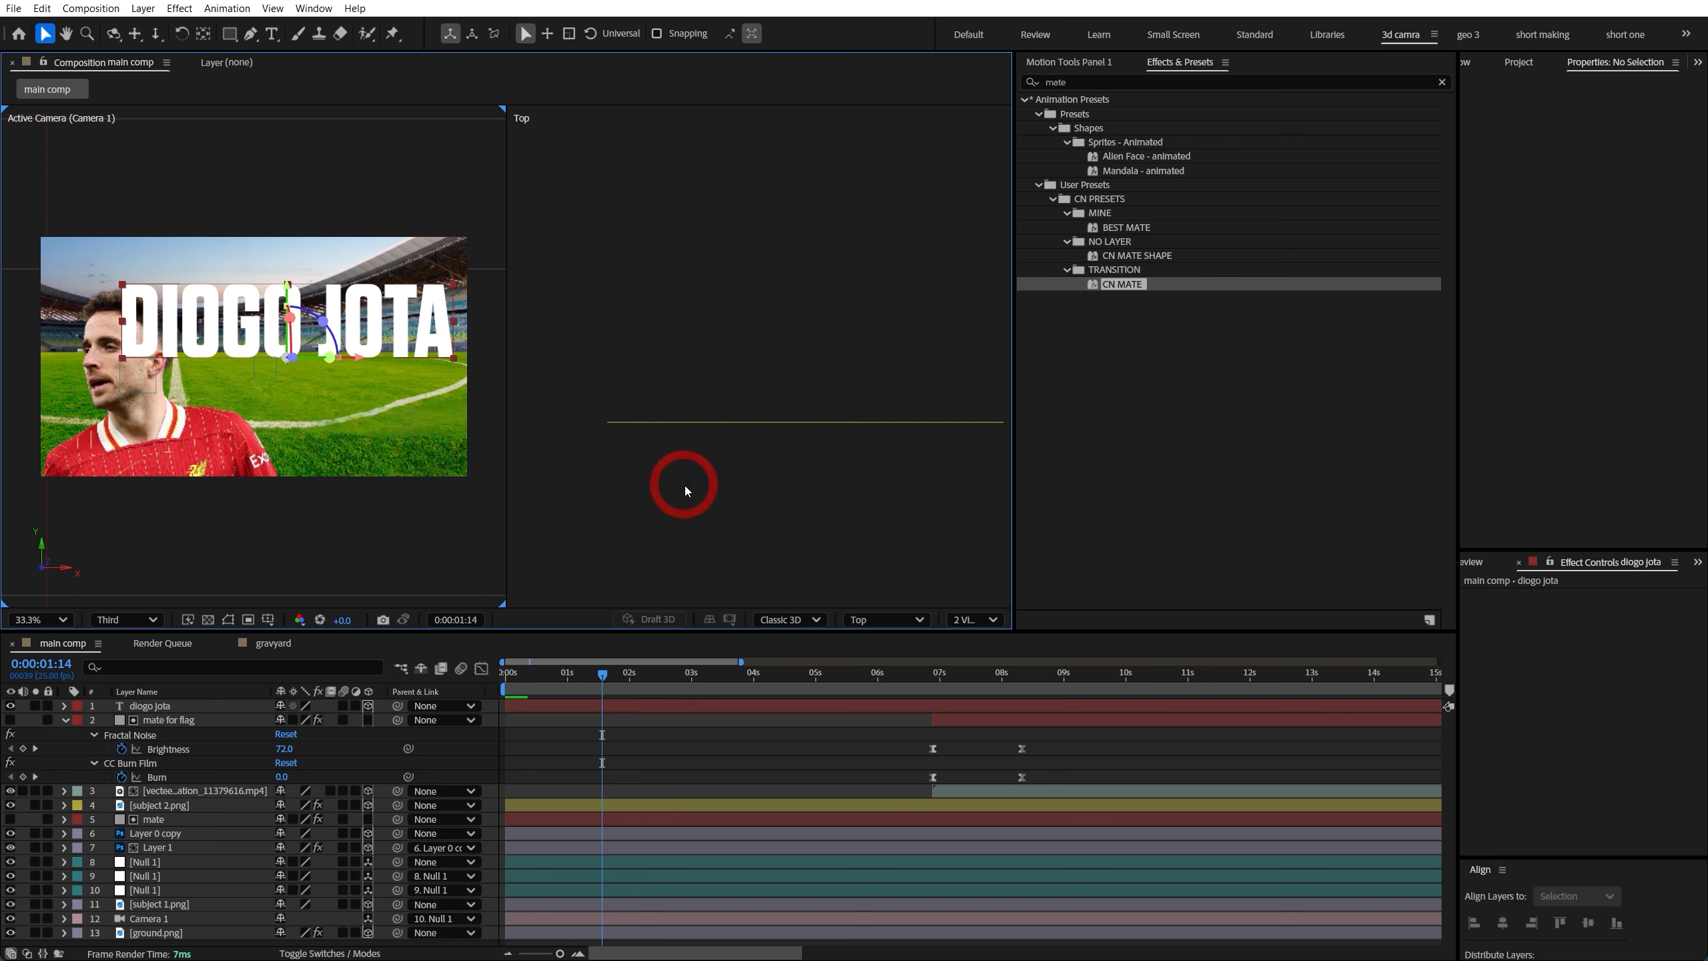
key(space)
scroll(686, 464, down, 4)
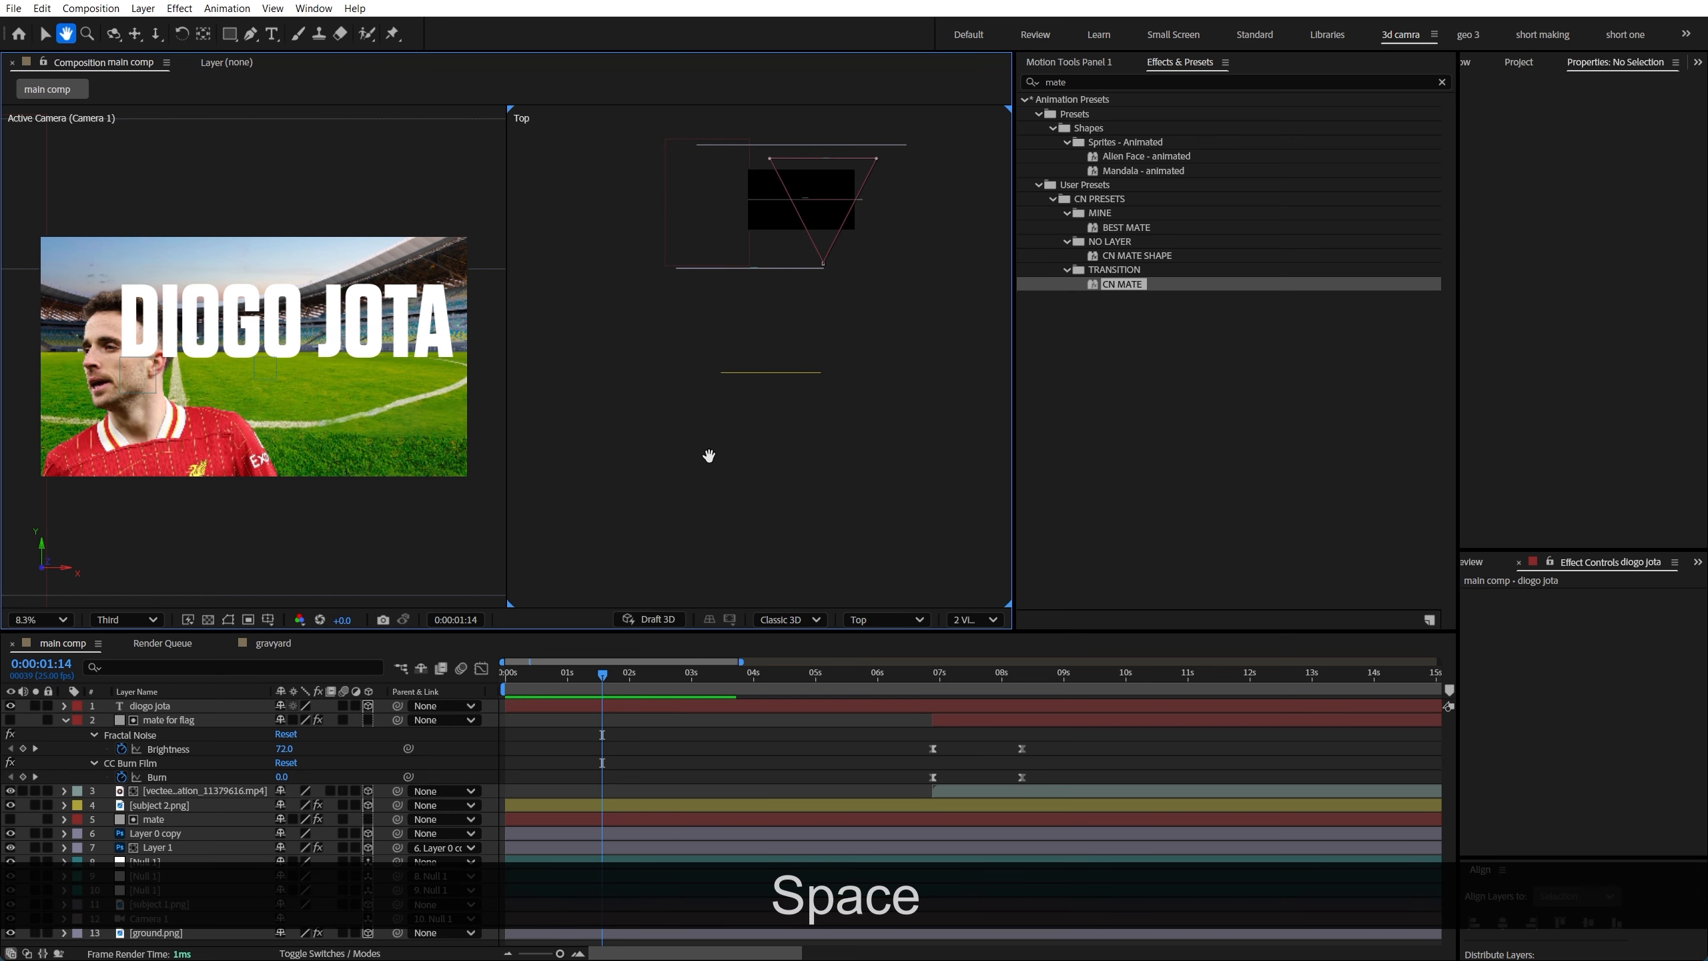
drag(708, 456, 737, 416)
click(155, 707)
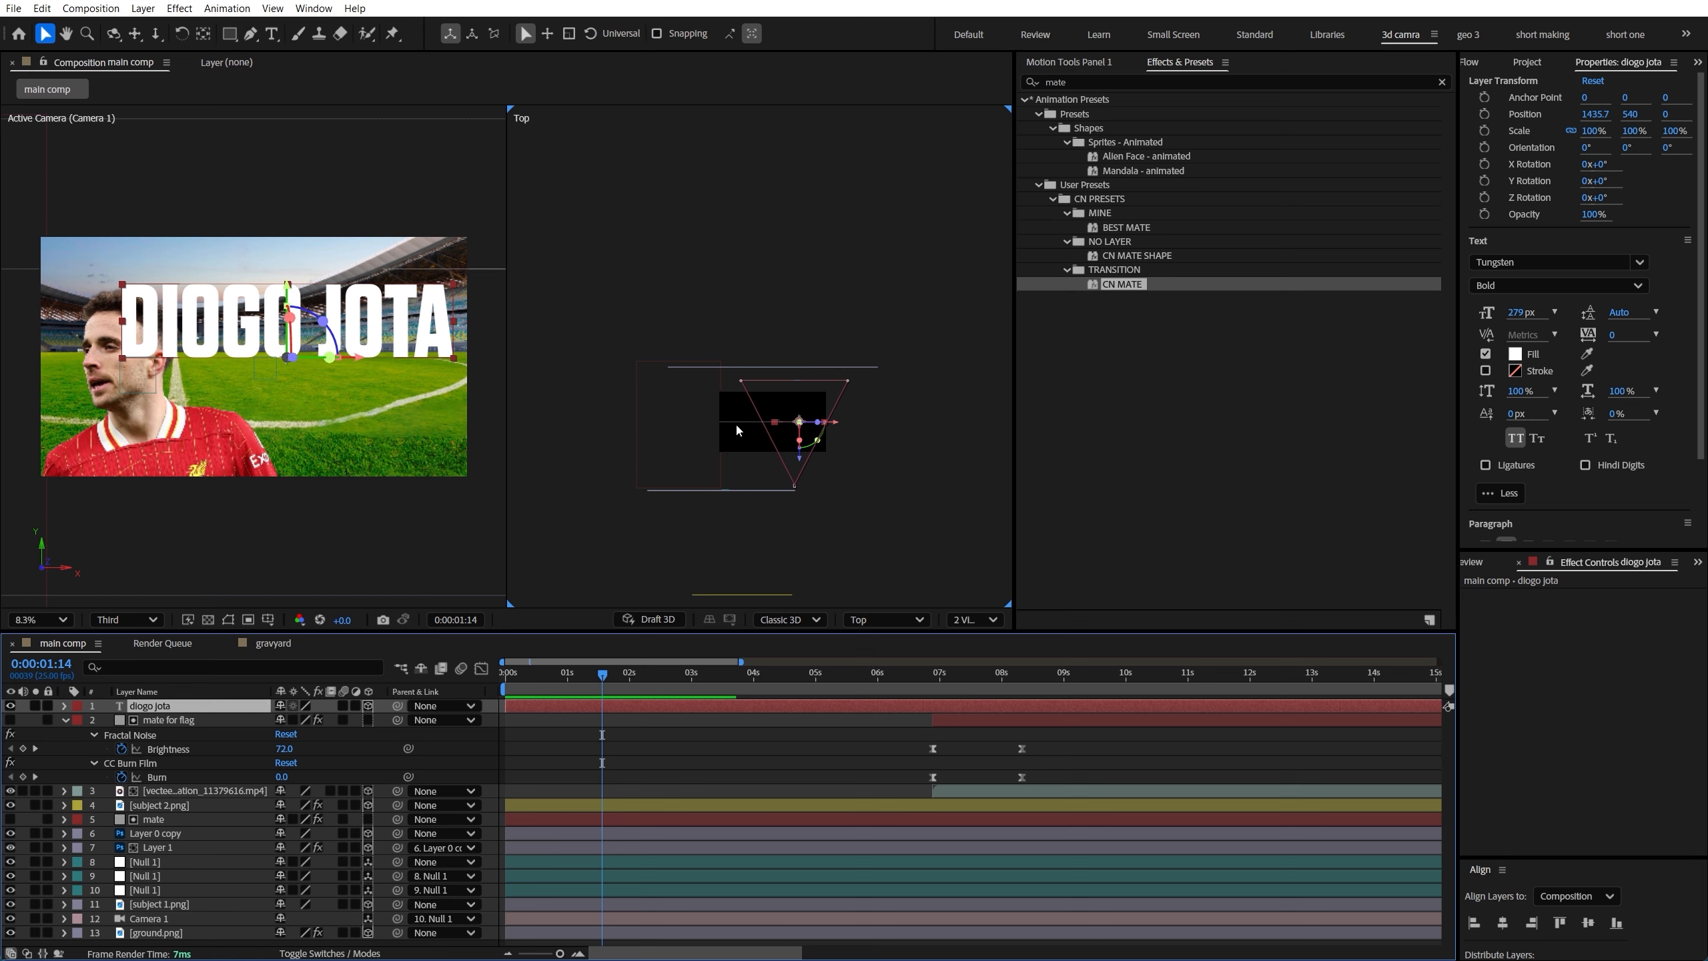
drag(803, 458, 803, 420)
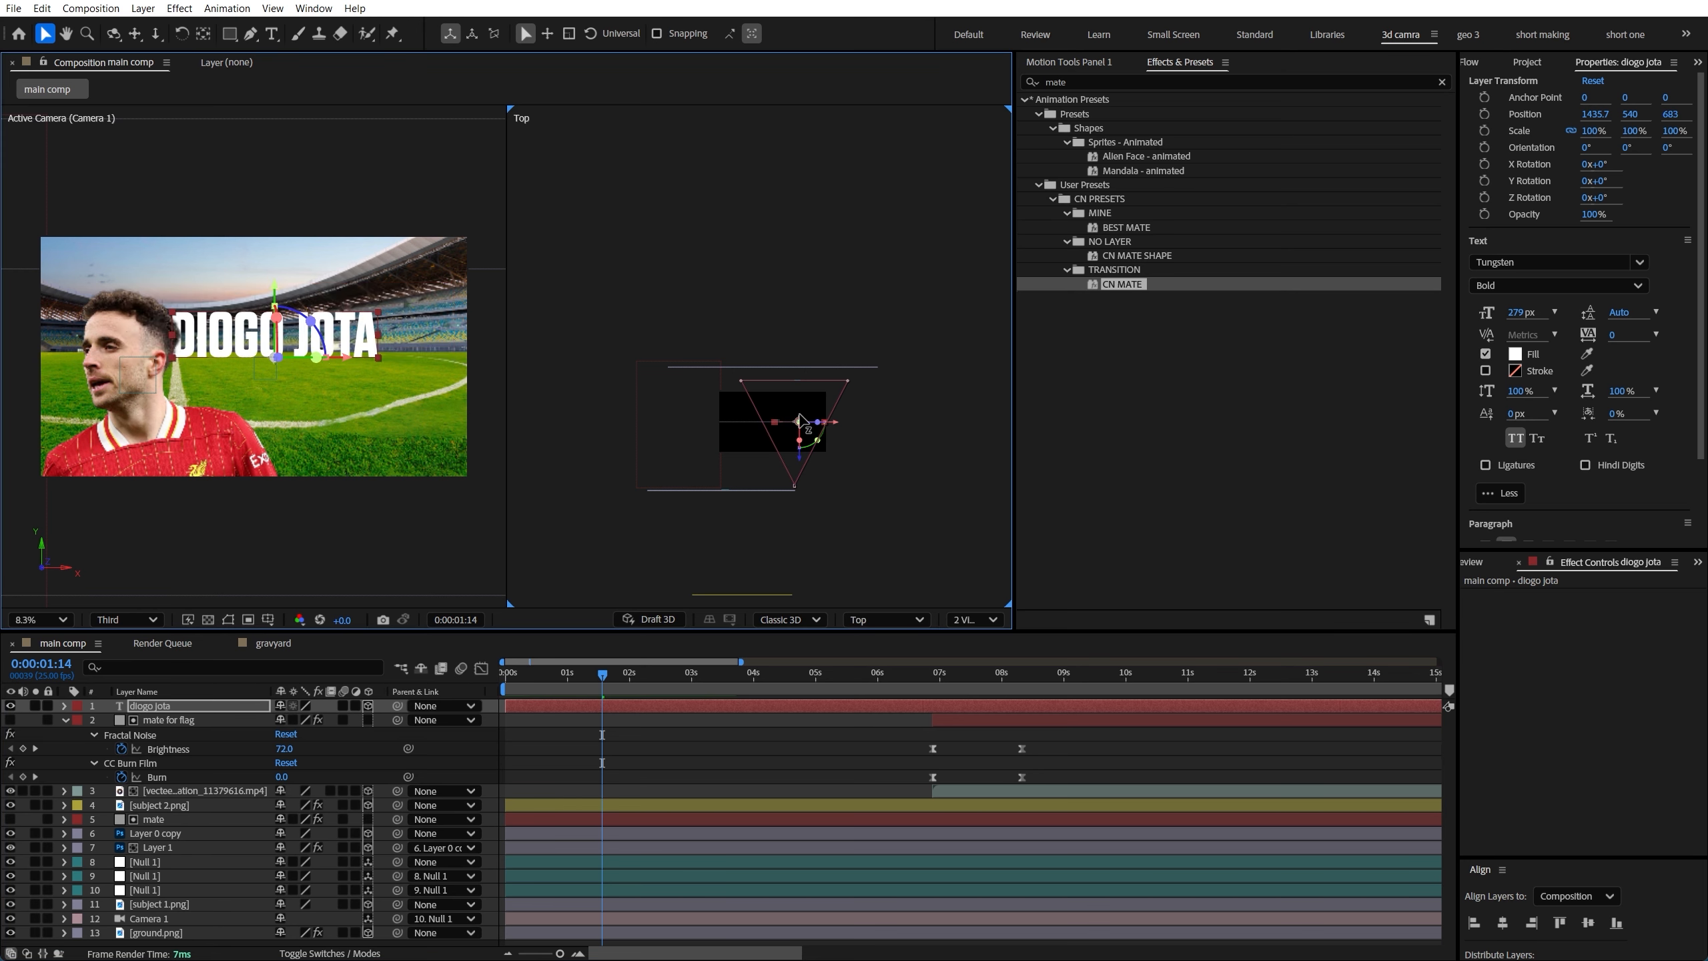
drag(344, 357, 363, 364)
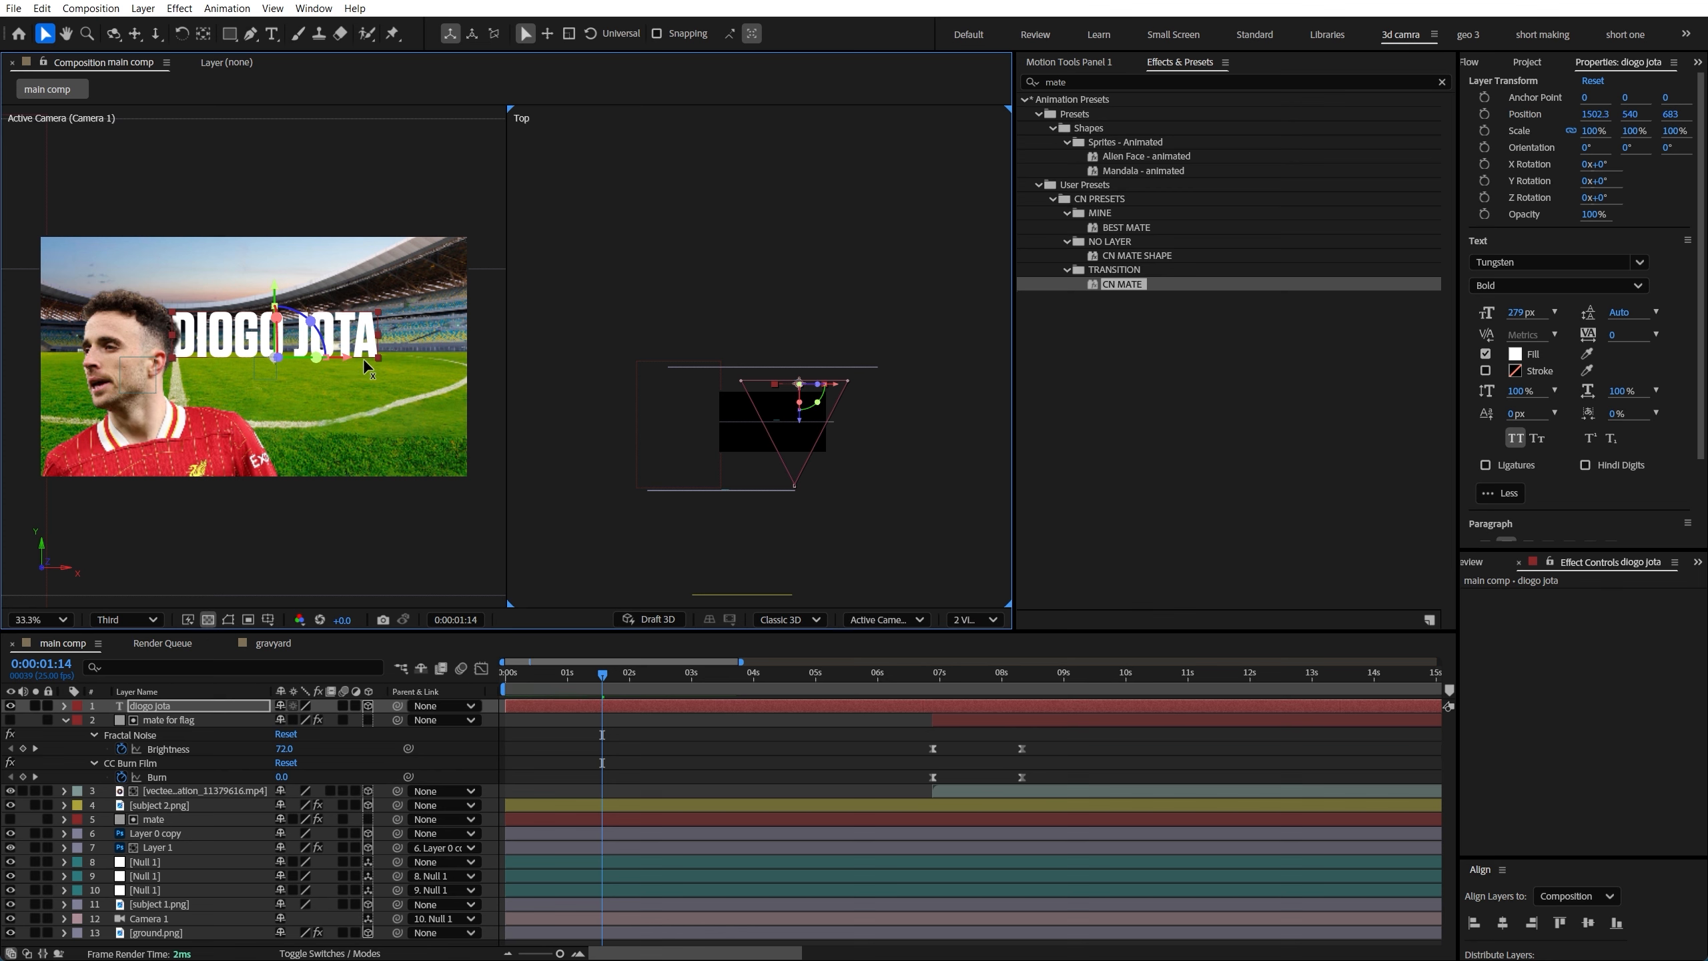
Play back the animation from the start to check the text behind the first player
drag(596, 687, 500, 730)
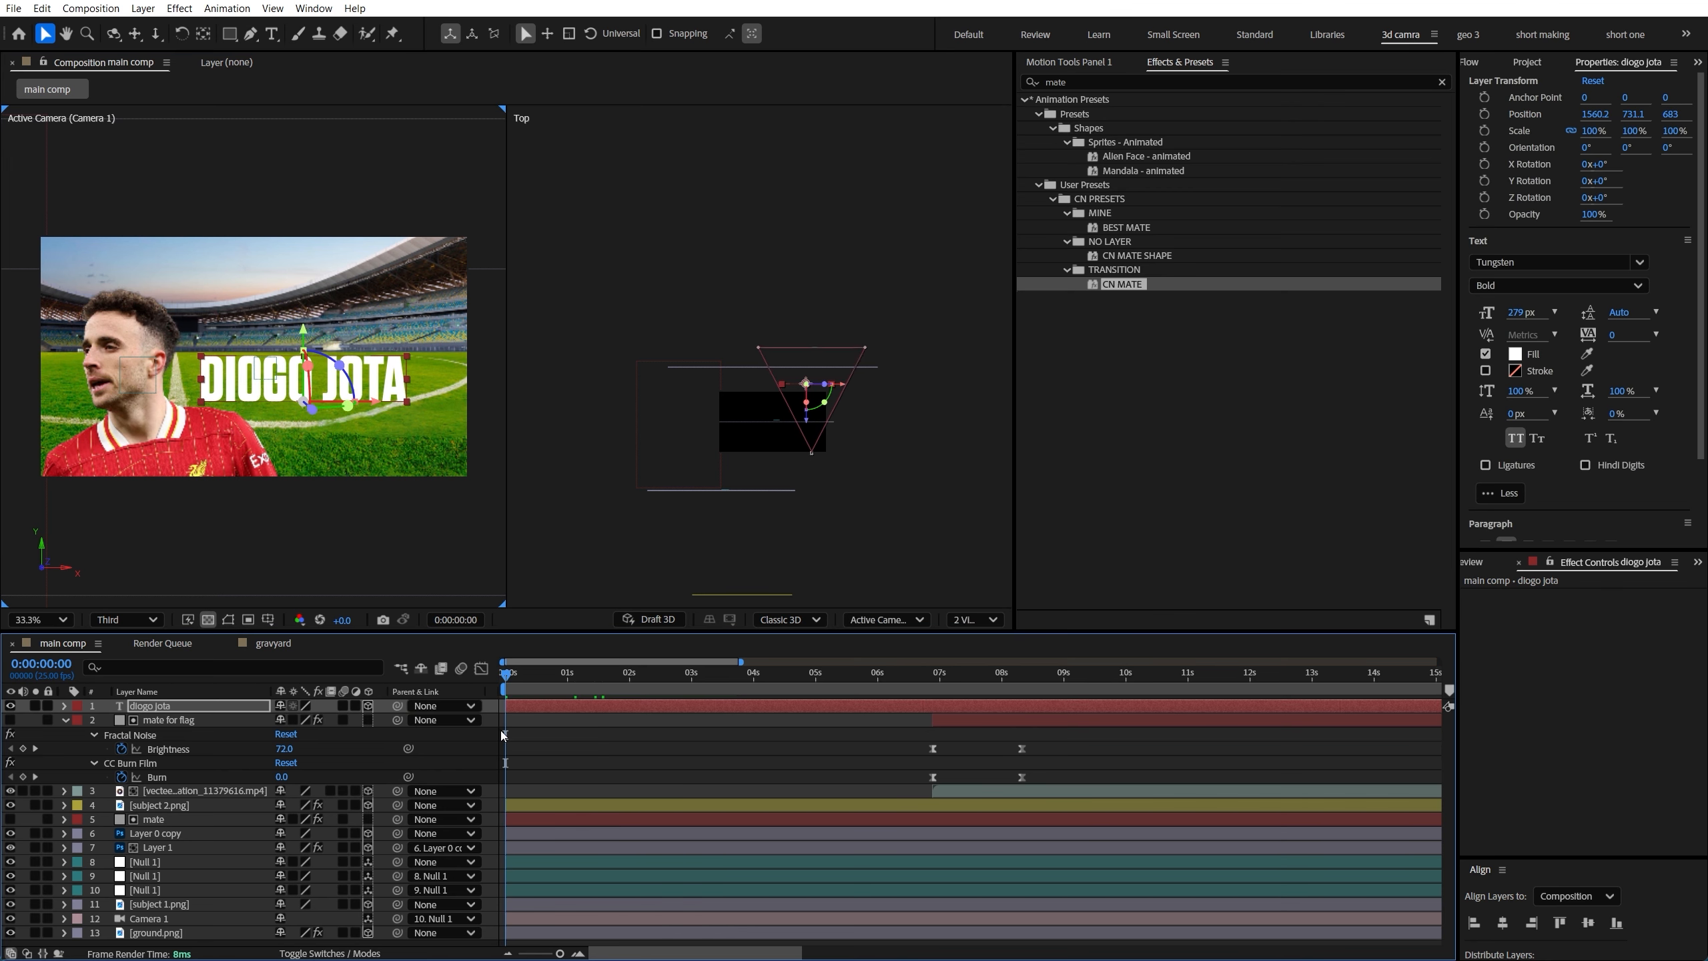
key(space)
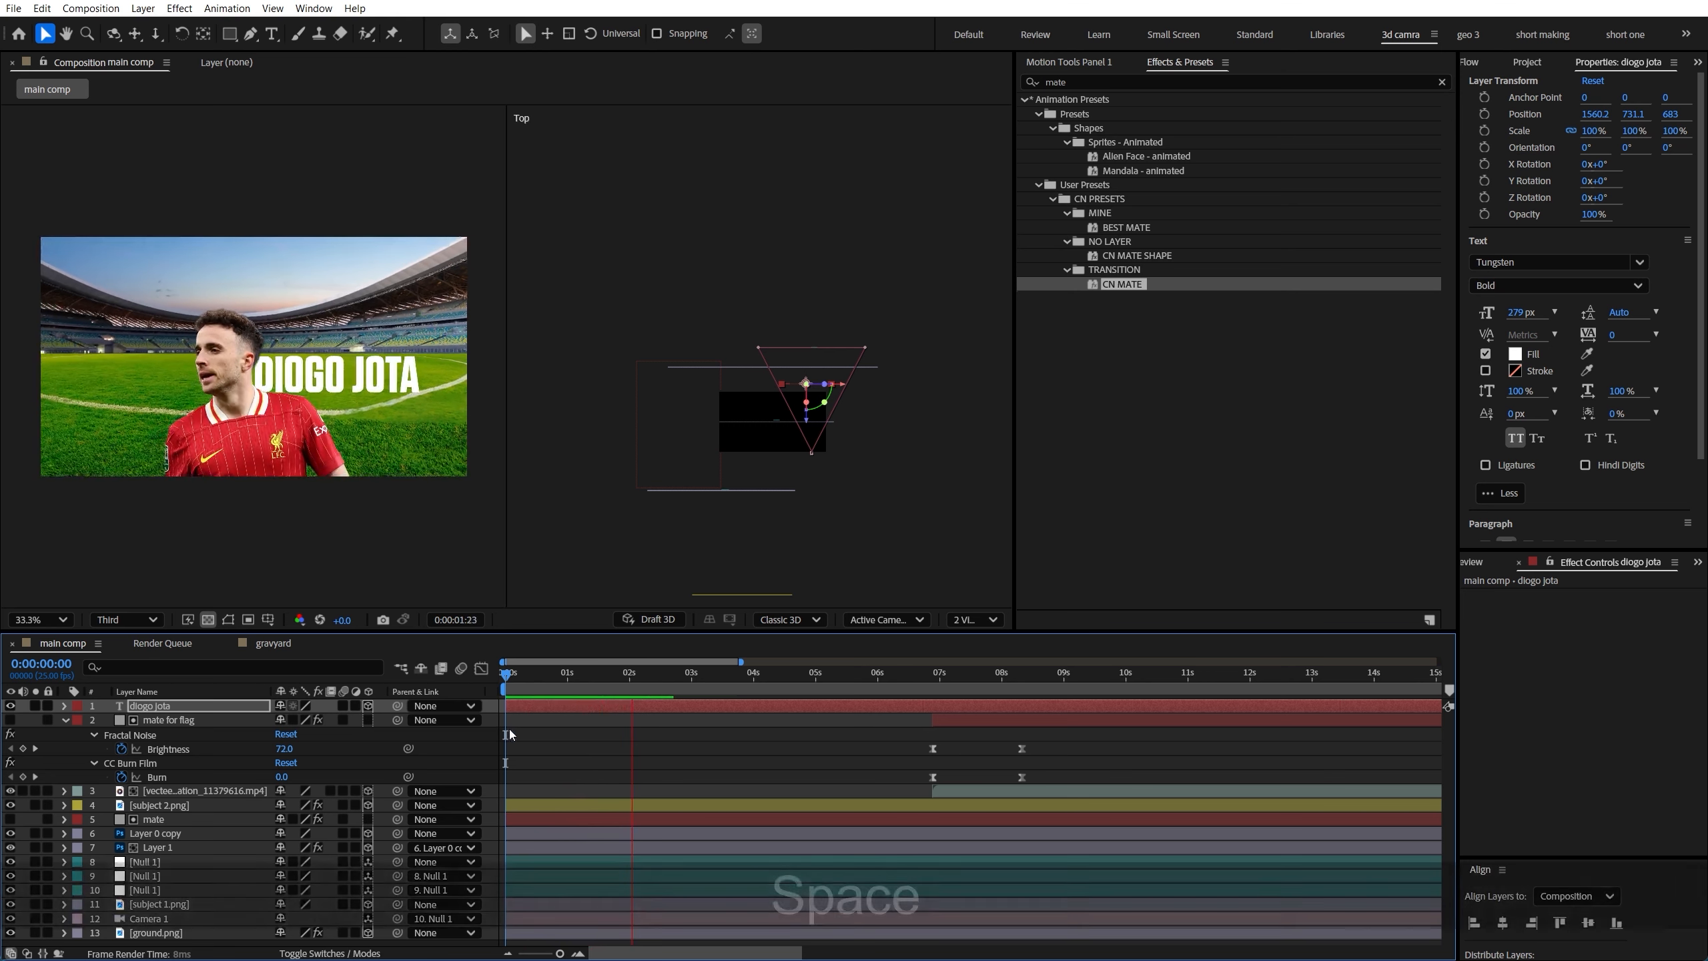
key(space)
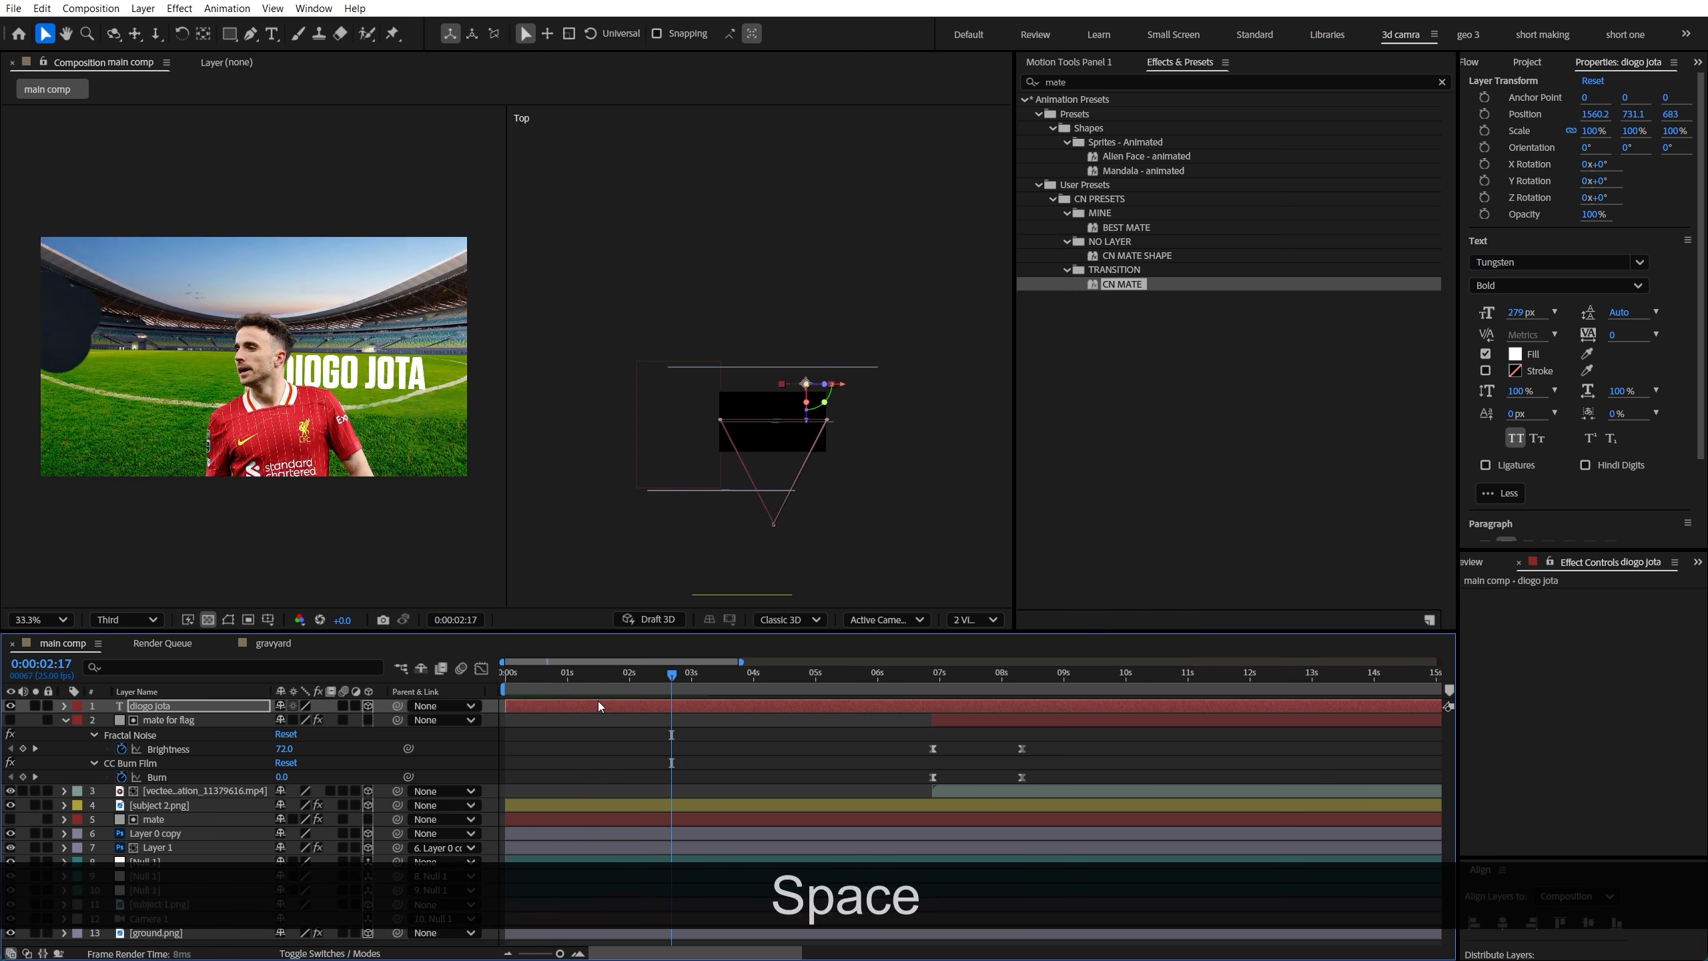
At 0:00:01:12, bring the diogo jota text forward to Z 24 and shift it to about X 1584
click(597, 701)
key(space)
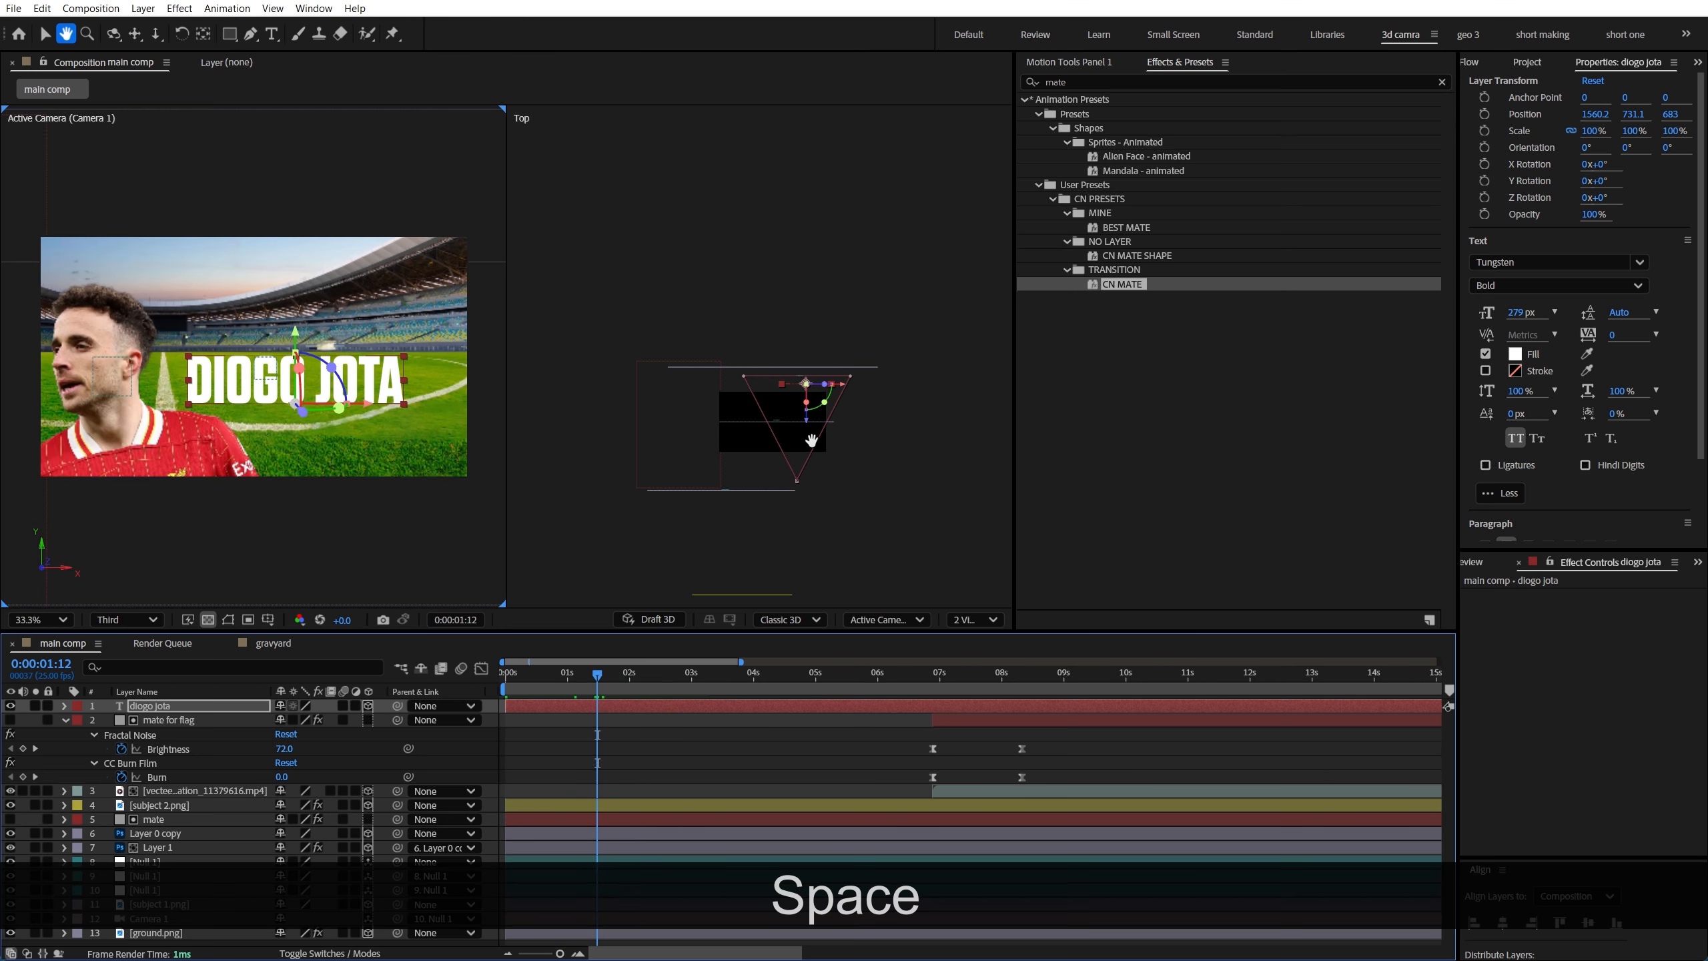
scroll(801, 442, up, 2)
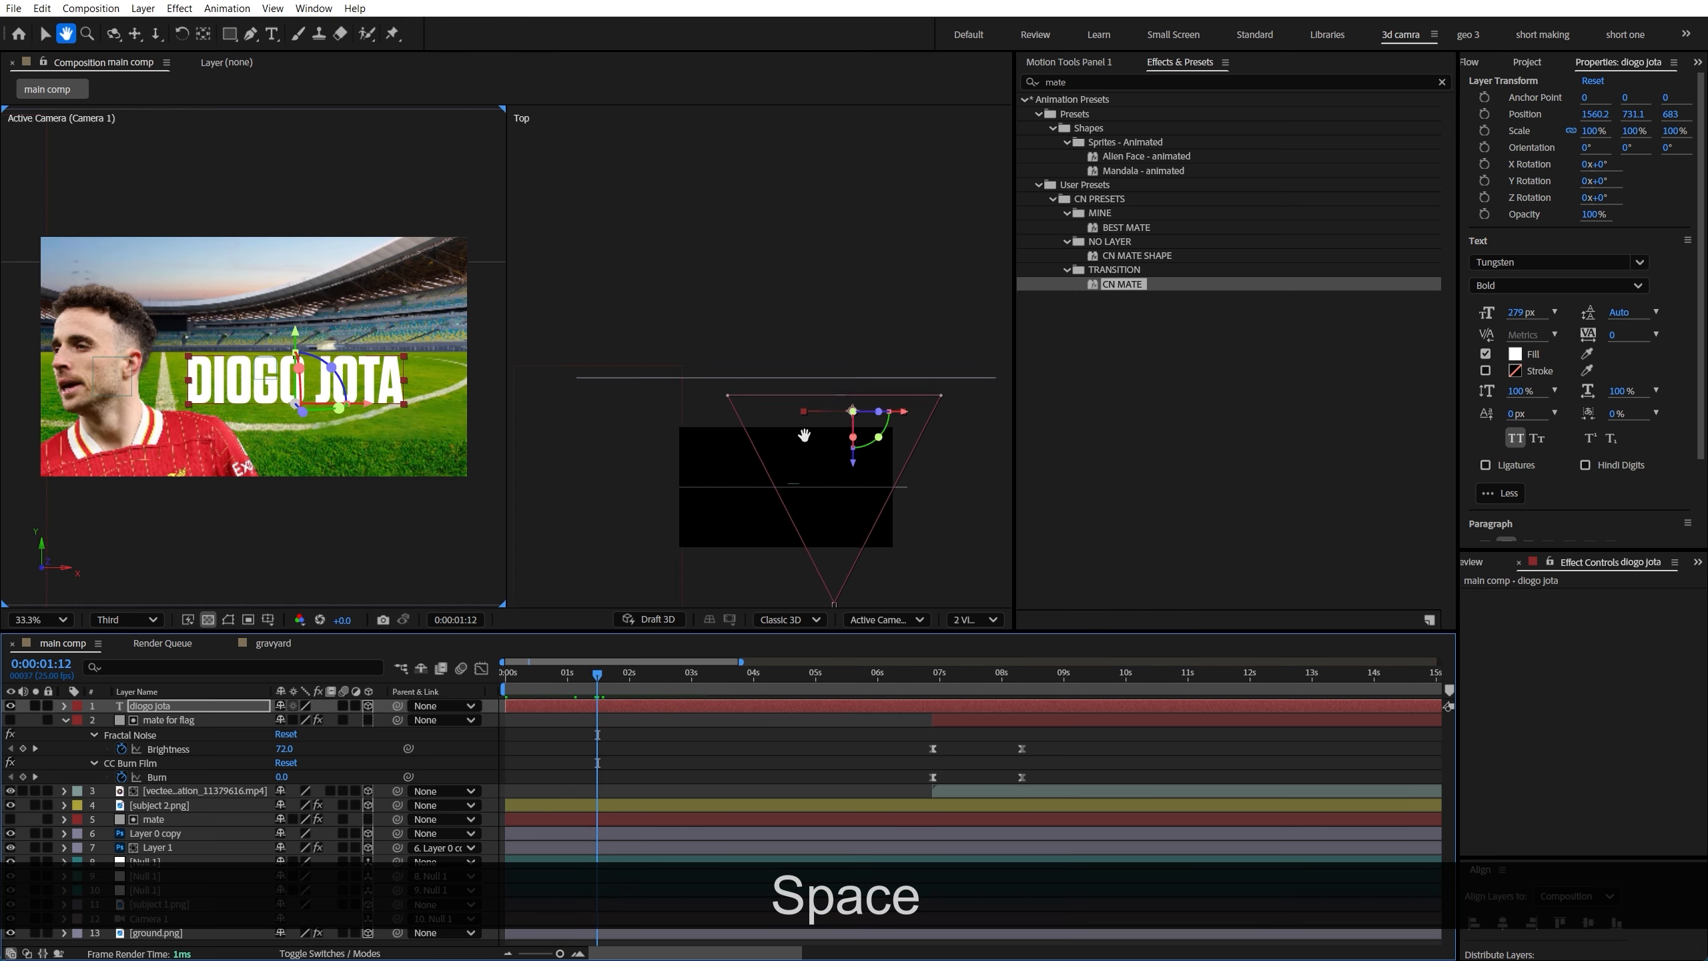
click(846, 519)
drag(841, 517, 853, 532)
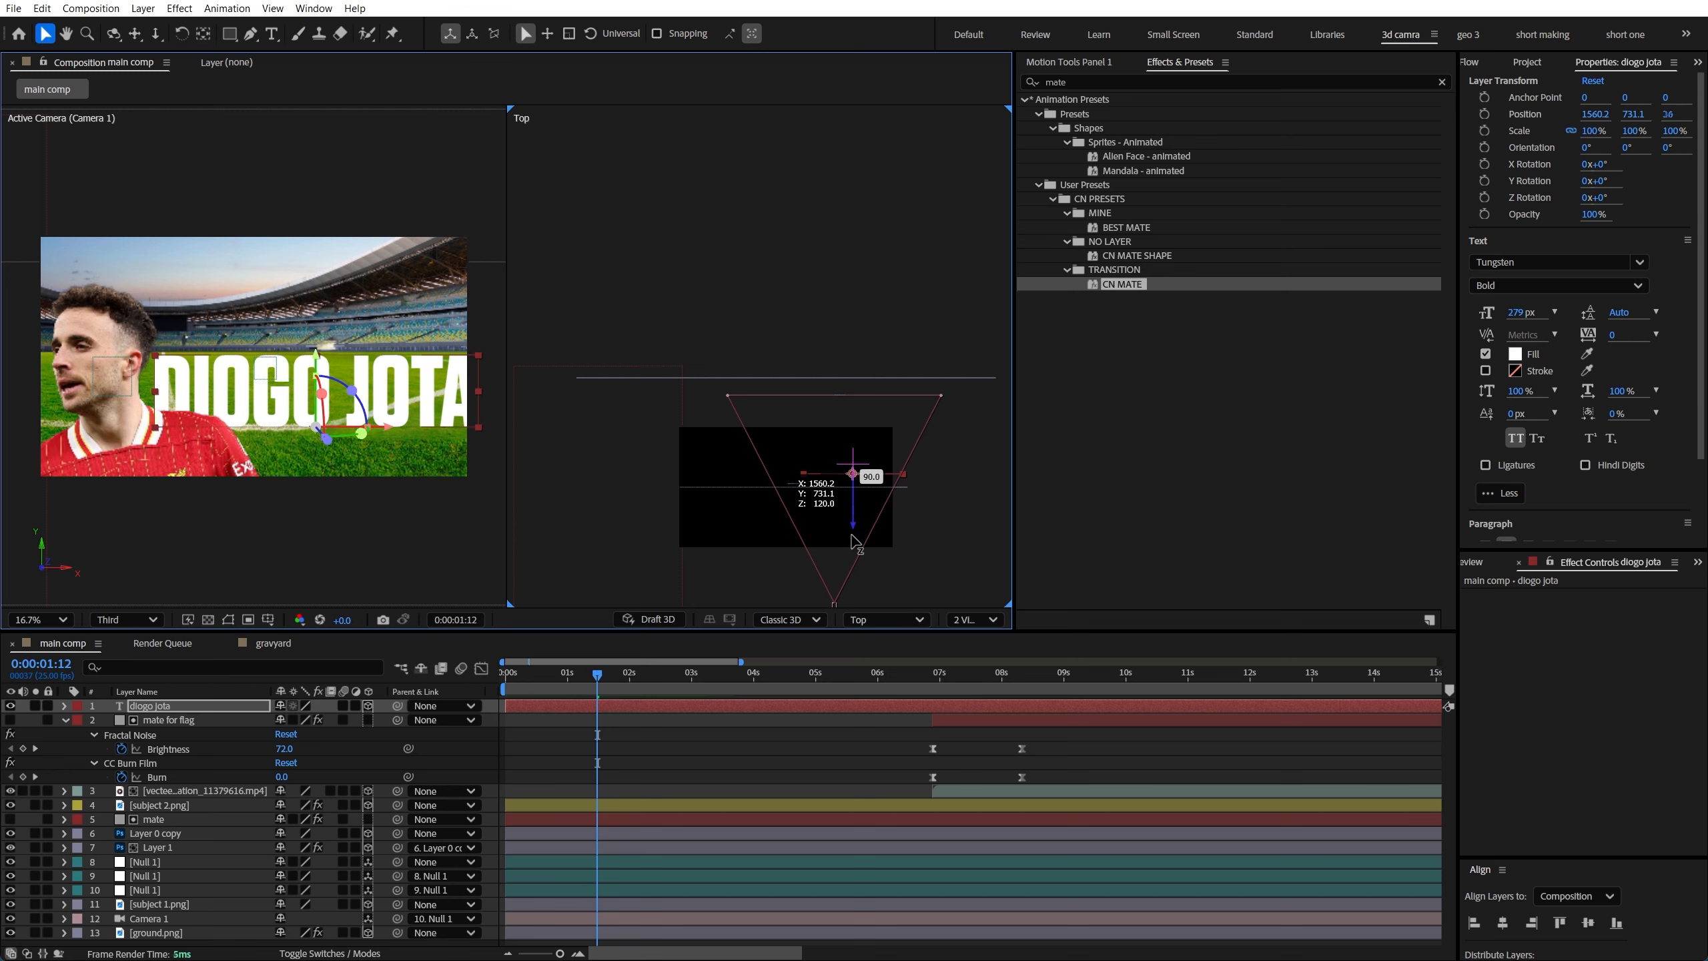
drag(852, 535, 917, 490)
Scale the diogo jota text layer down to 76%
click(192, 705)
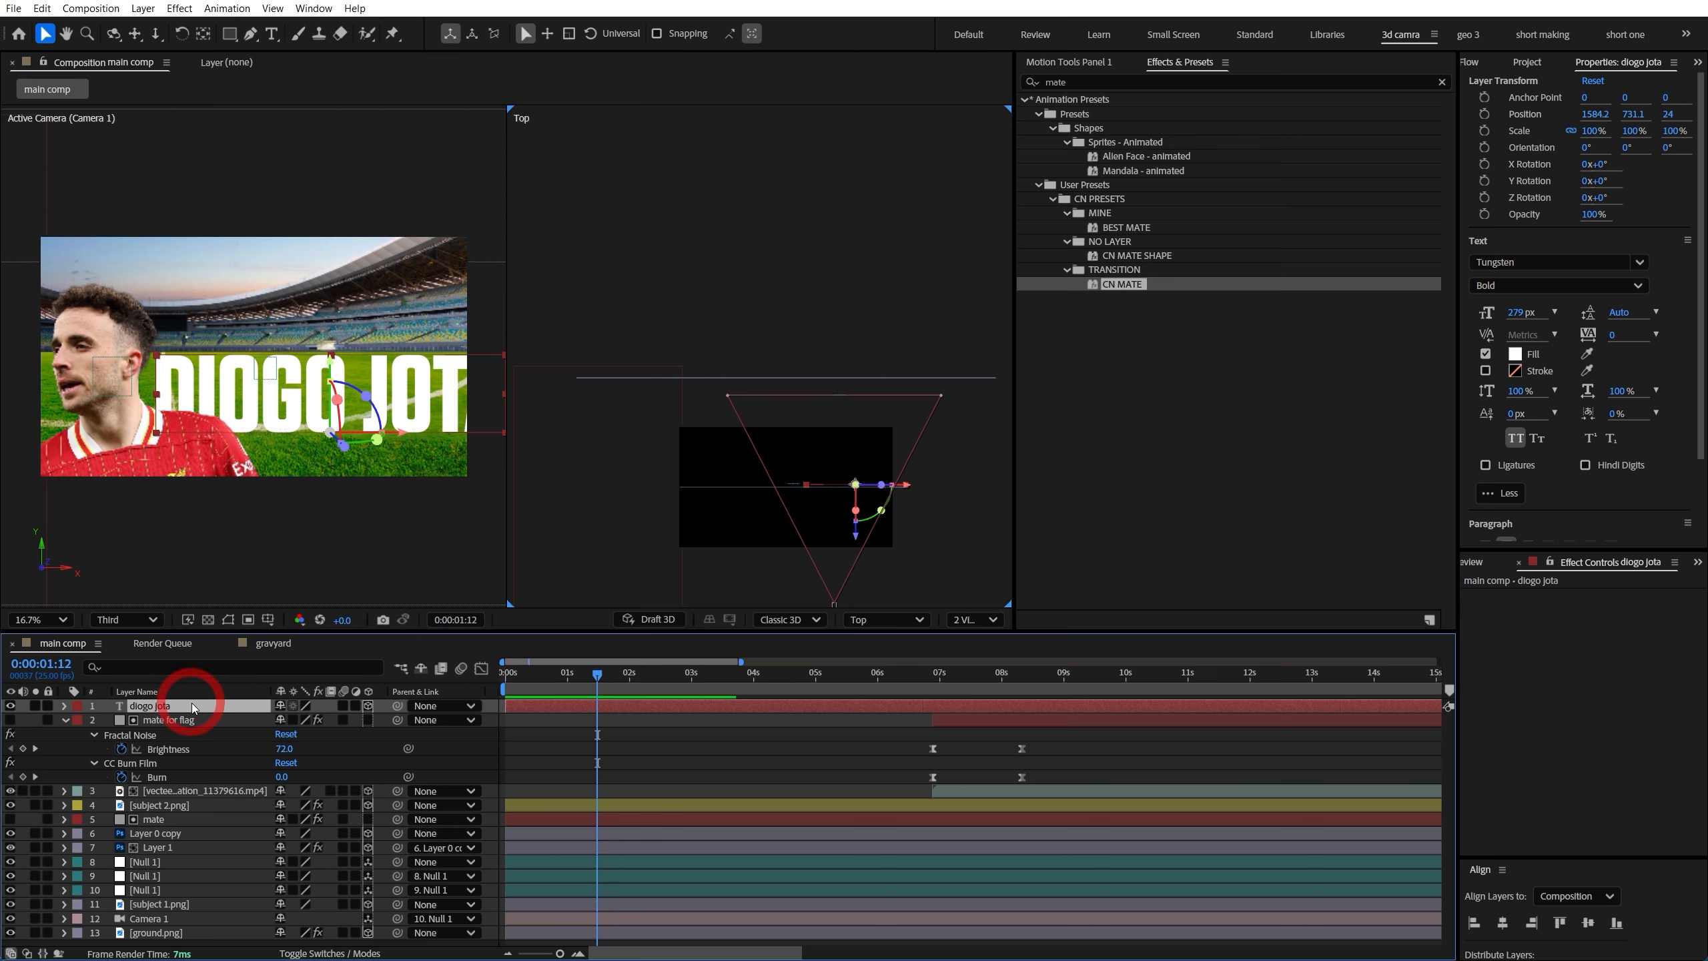
key(s)
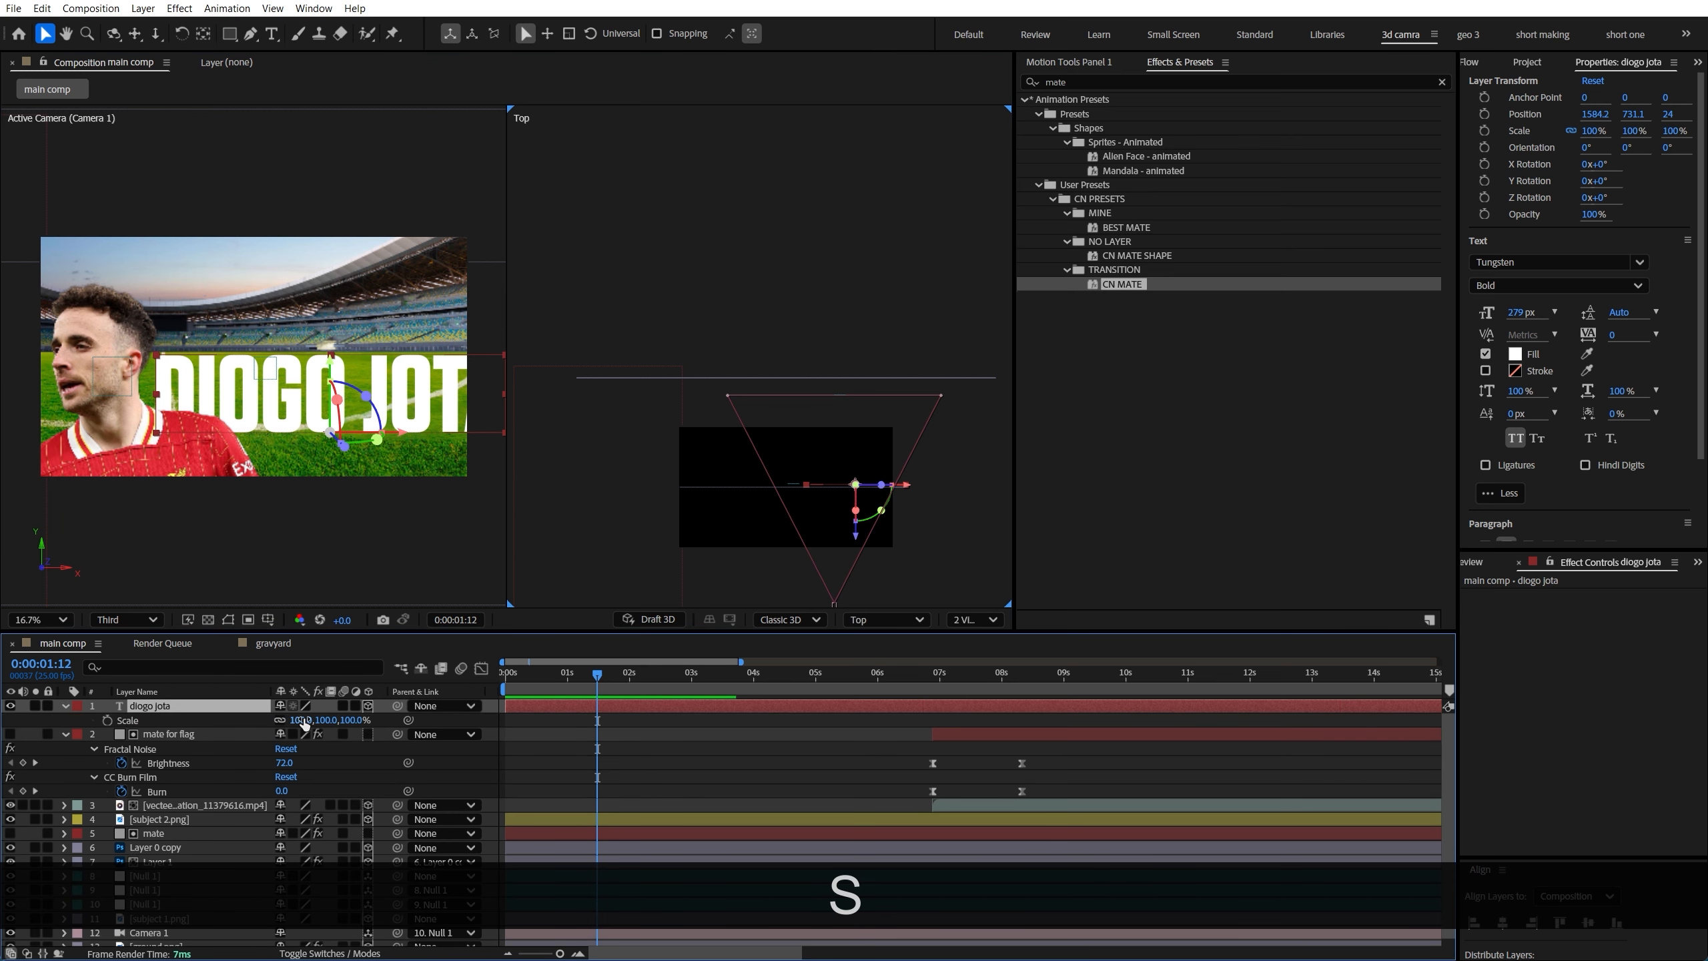
drag(304, 722, 288, 722)
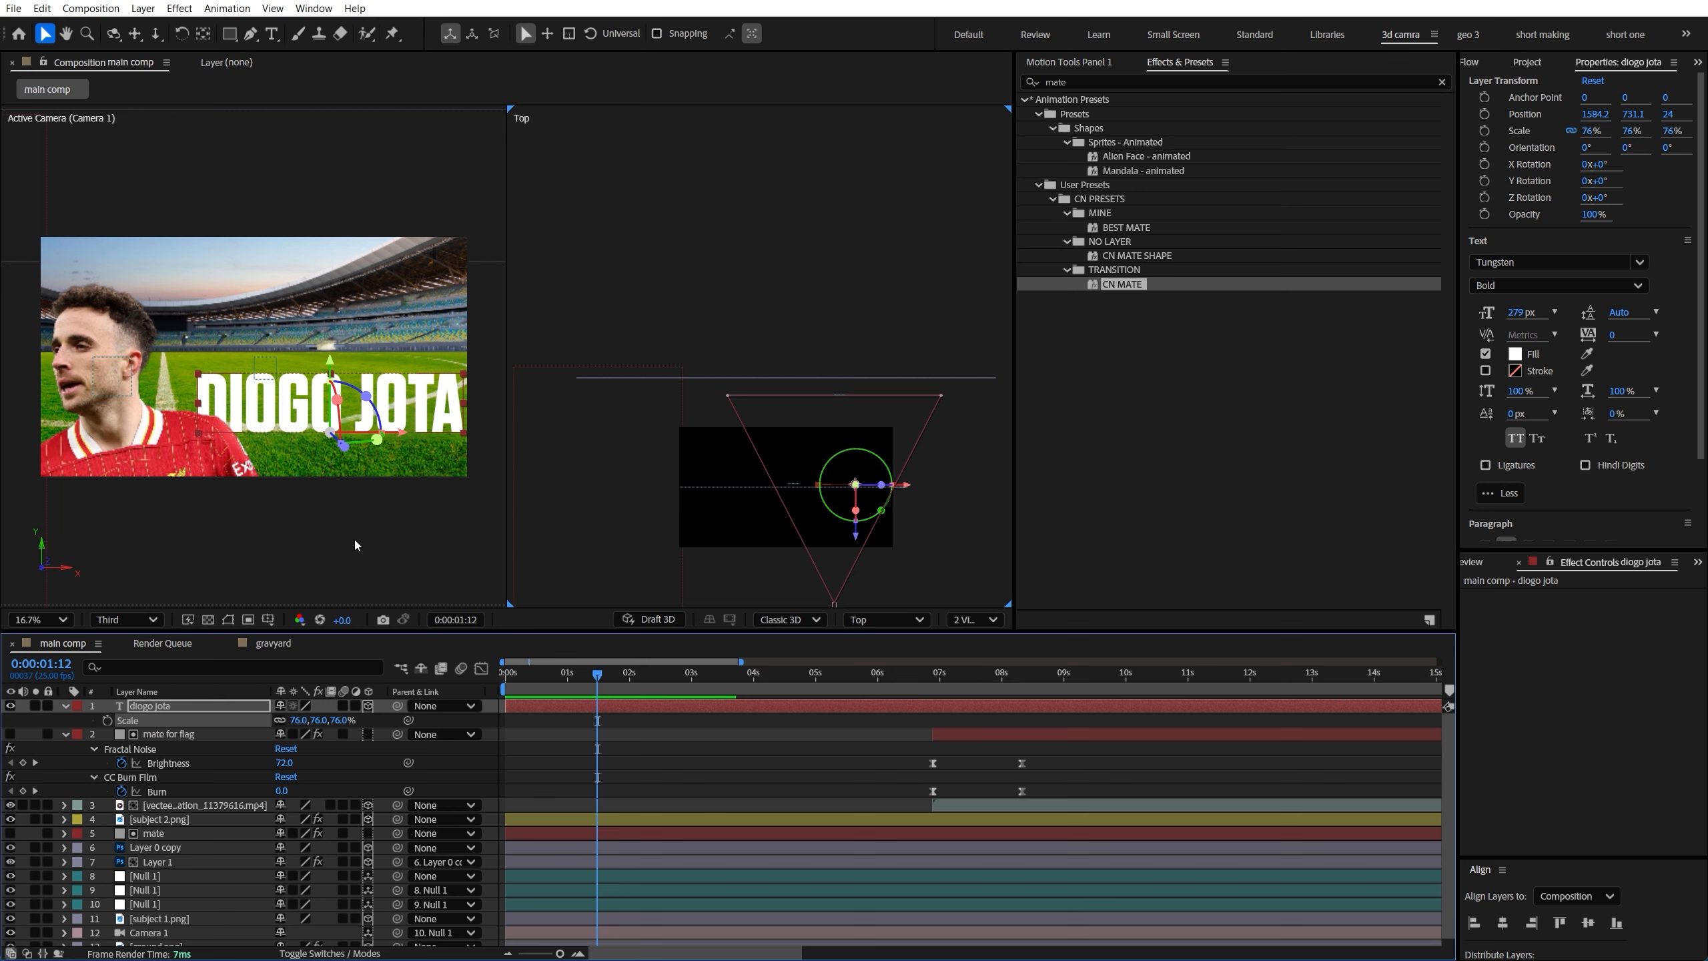
Move the diogo jota text to about X 1572, Y 695 and fit the camera view to its viewer
click(332, 363)
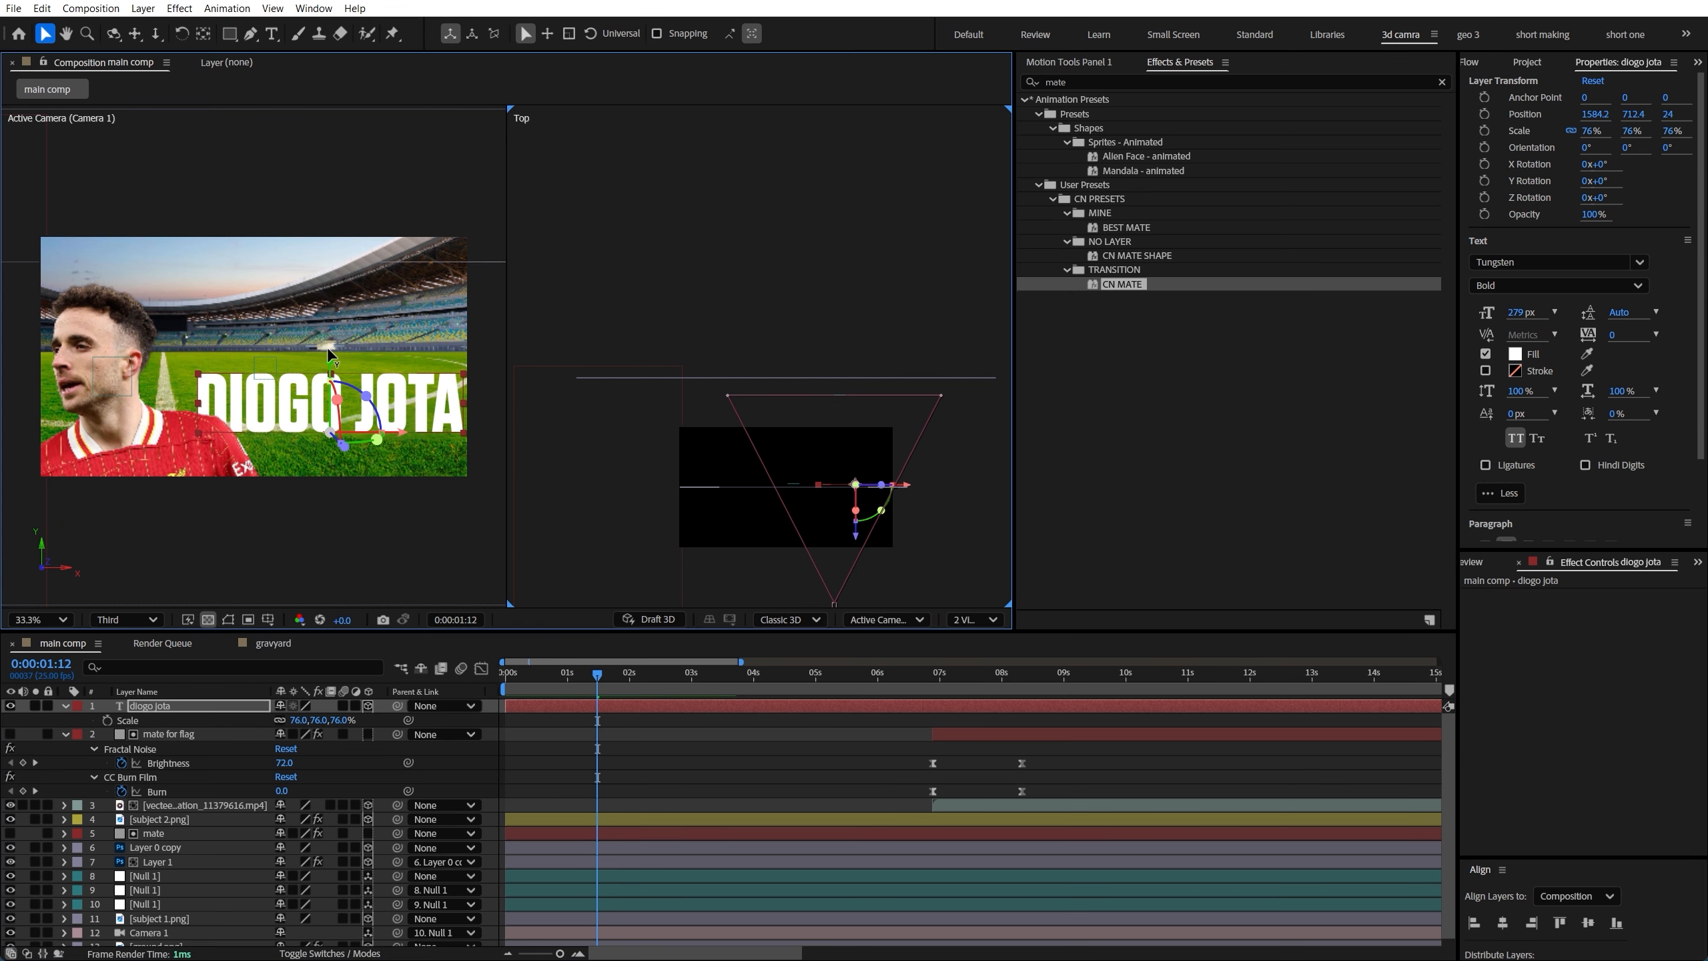
drag(332, 364, 327, 347)
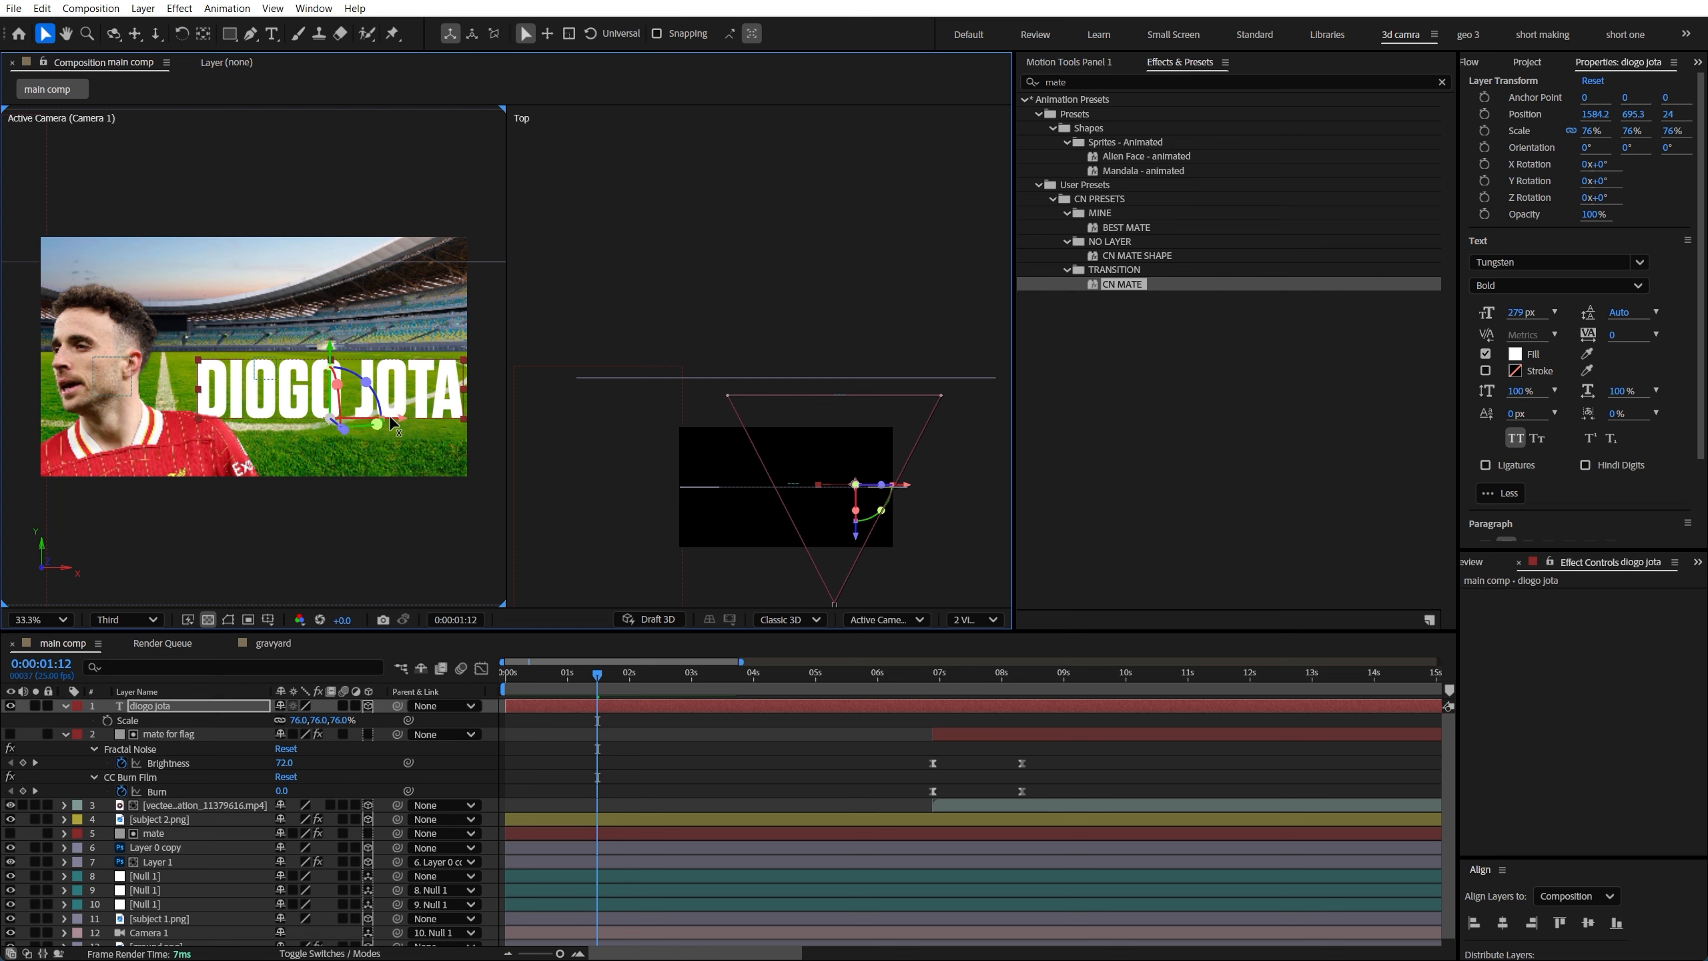
click(40, 619)
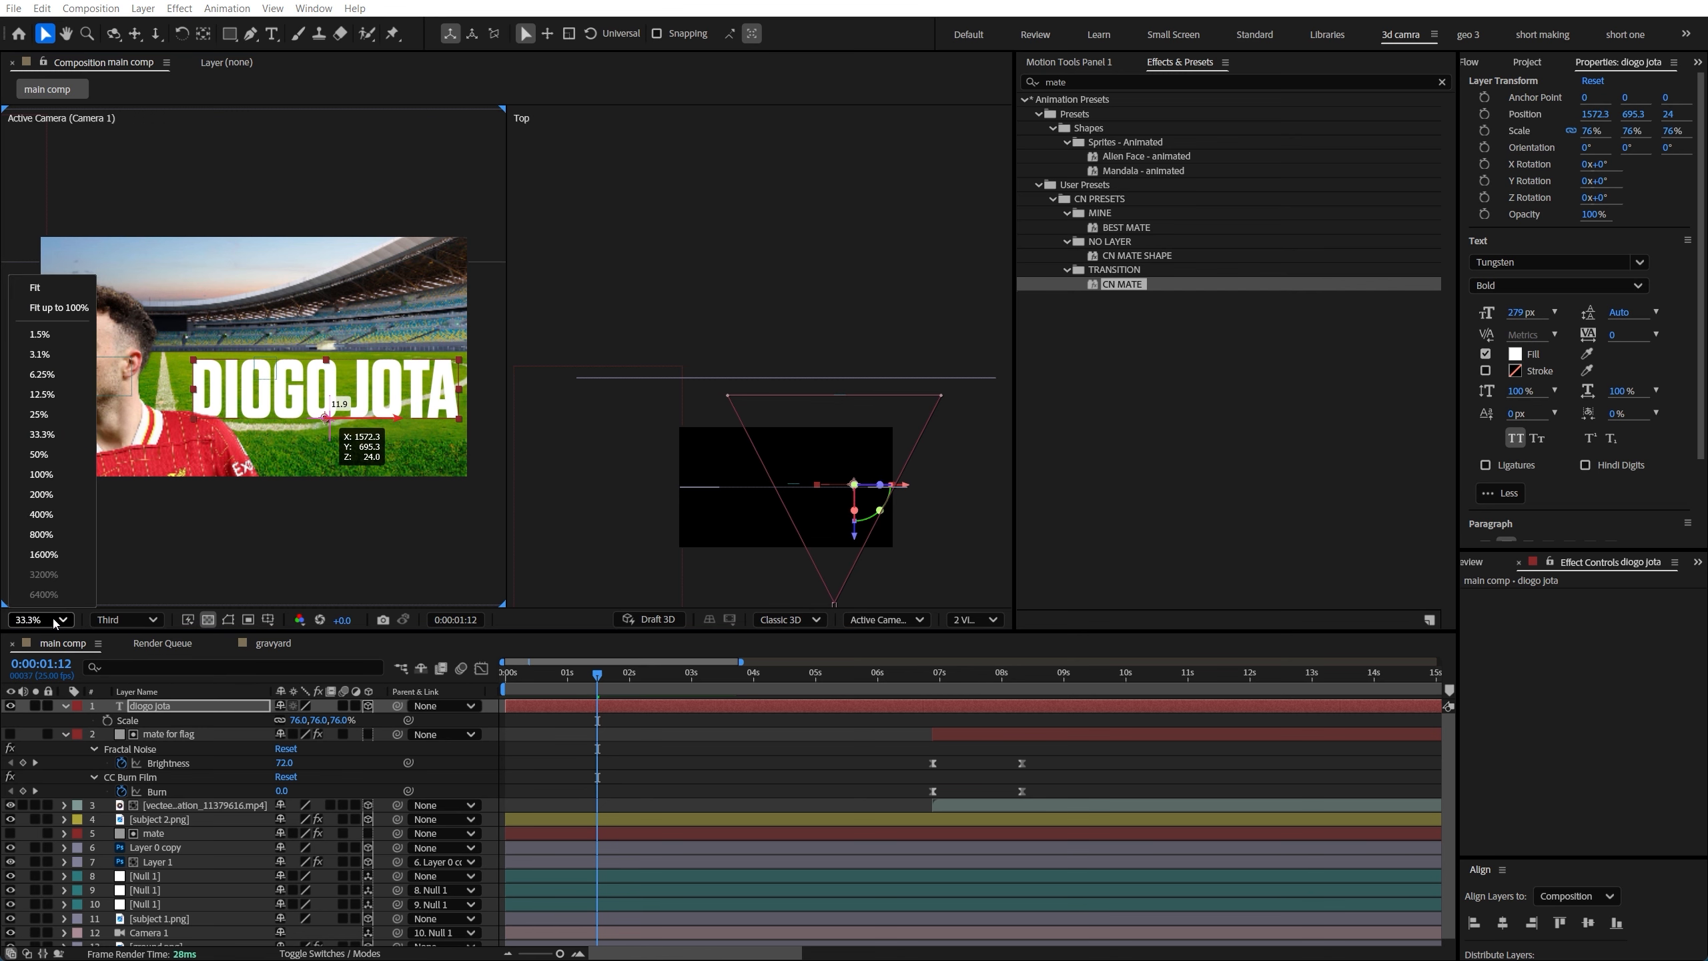
click(42, 296)
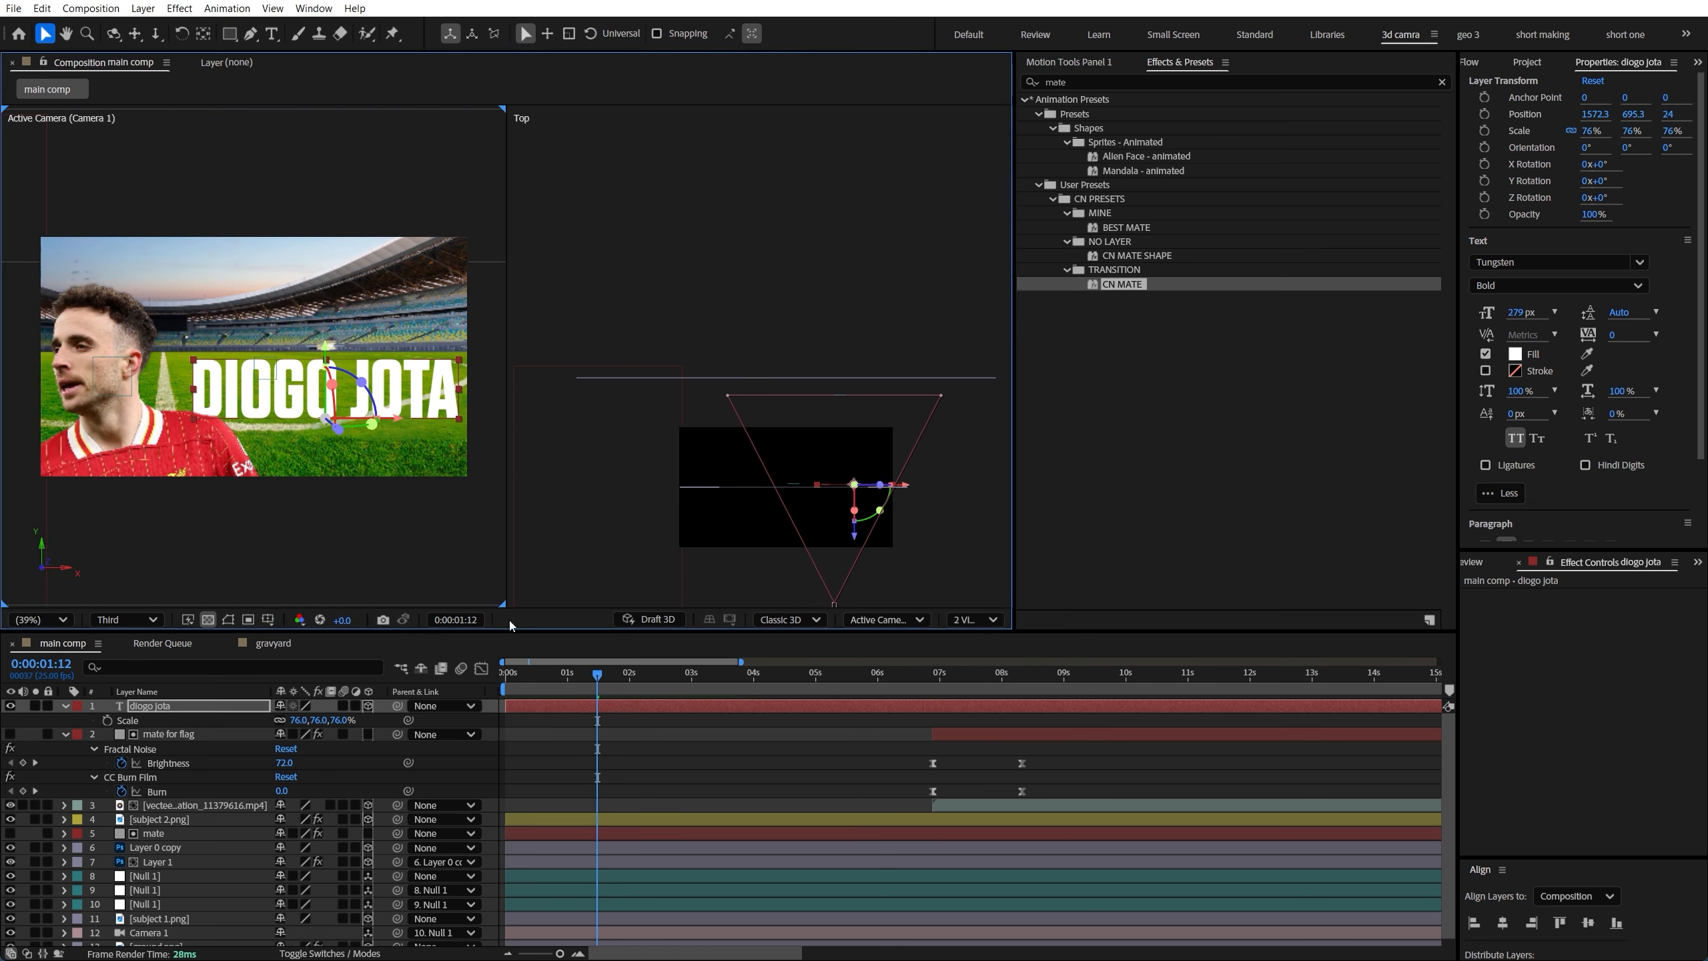
Play the composition from the beginning to check the repositioned diogo jota text
click(686, 735)
drag(587, 674, 422, 721)
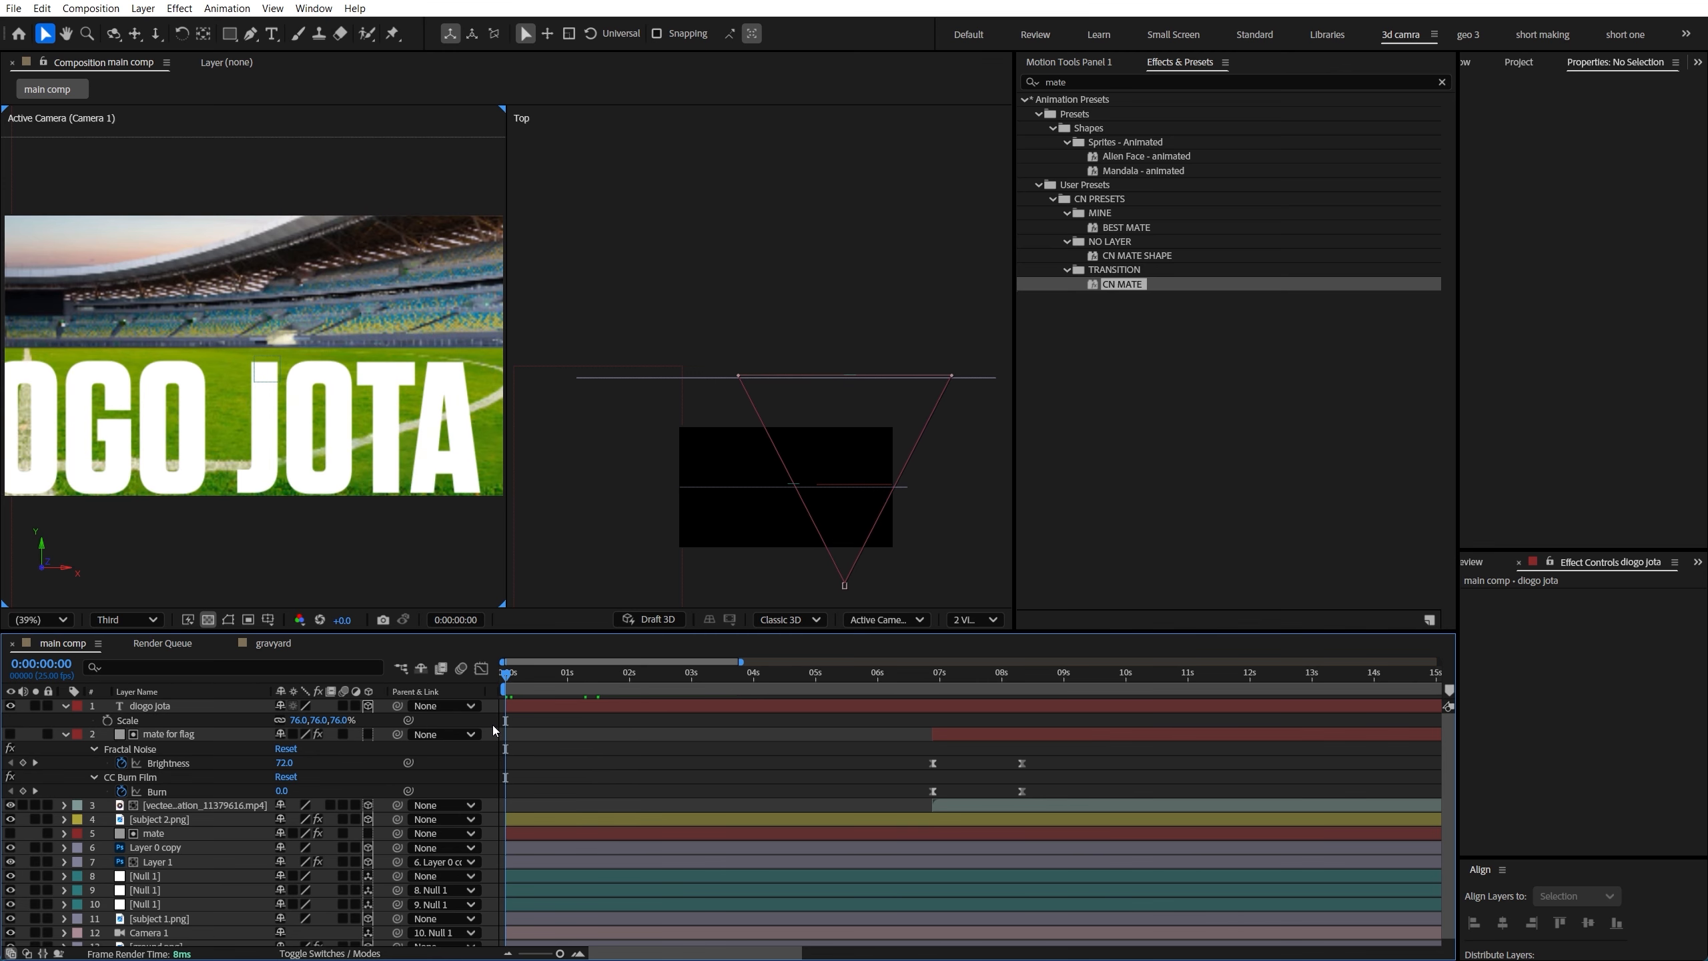
key(space)
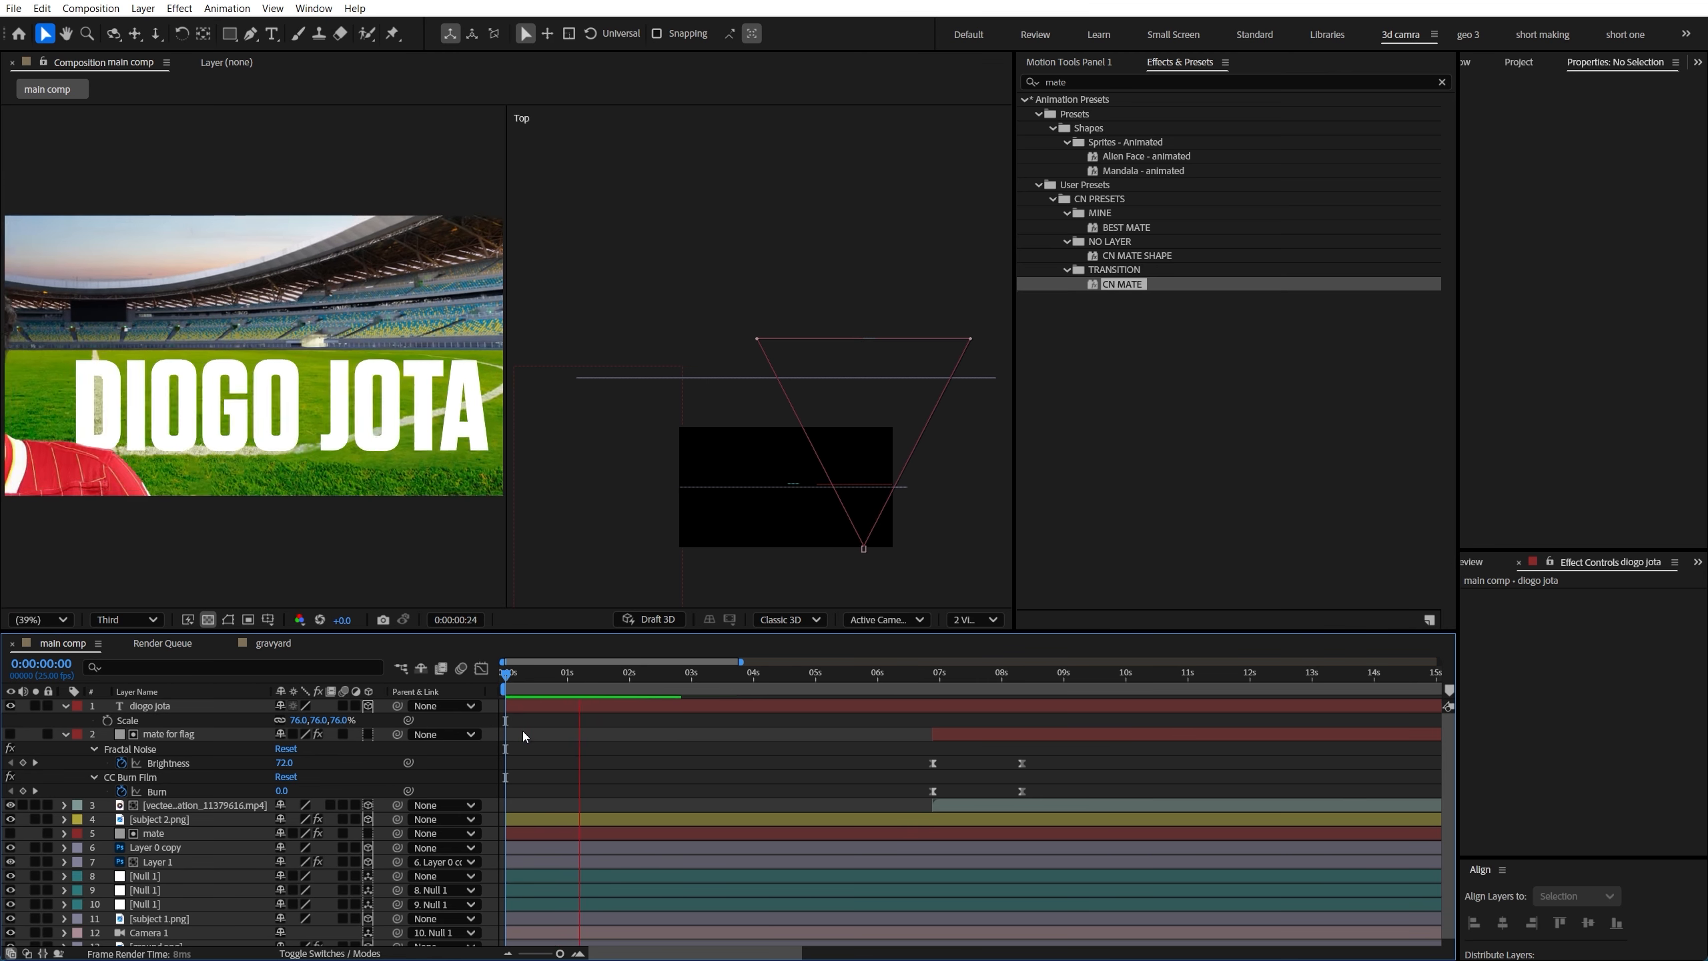
key(space)
Trim the diogo jota layer to start at 0:00:01:15 and move the text along X to about 1542
drag(648, 689, 598, 679)
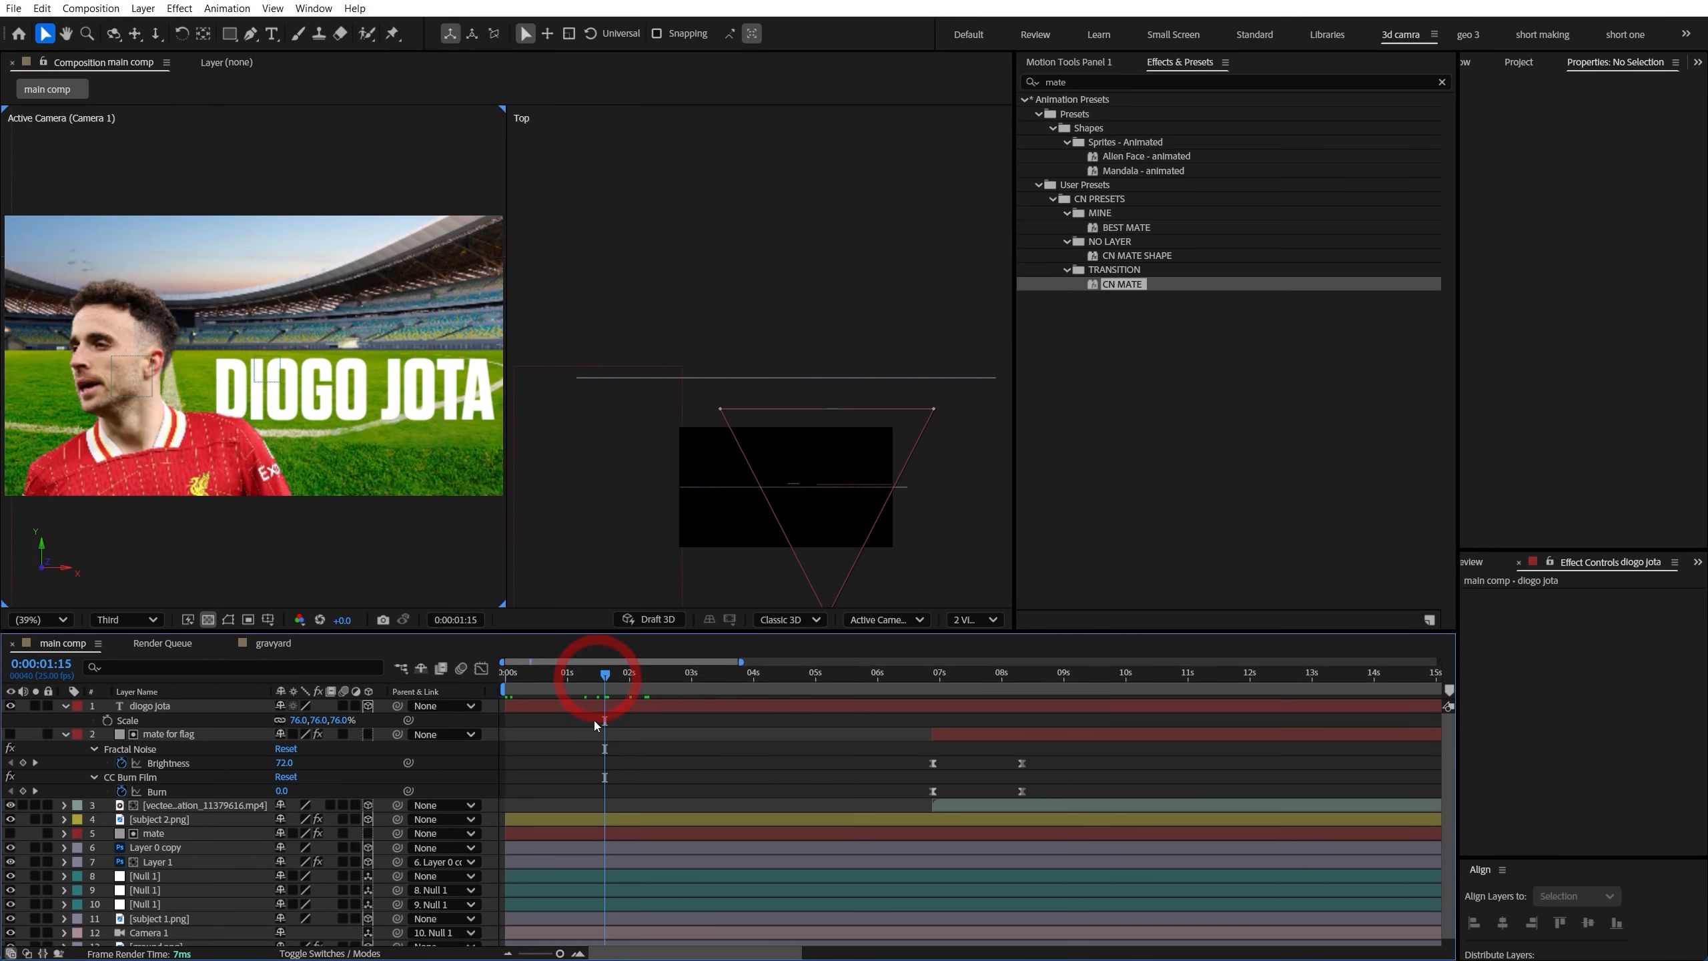
click(600, 706)
drag(509, 703, 638, 713)
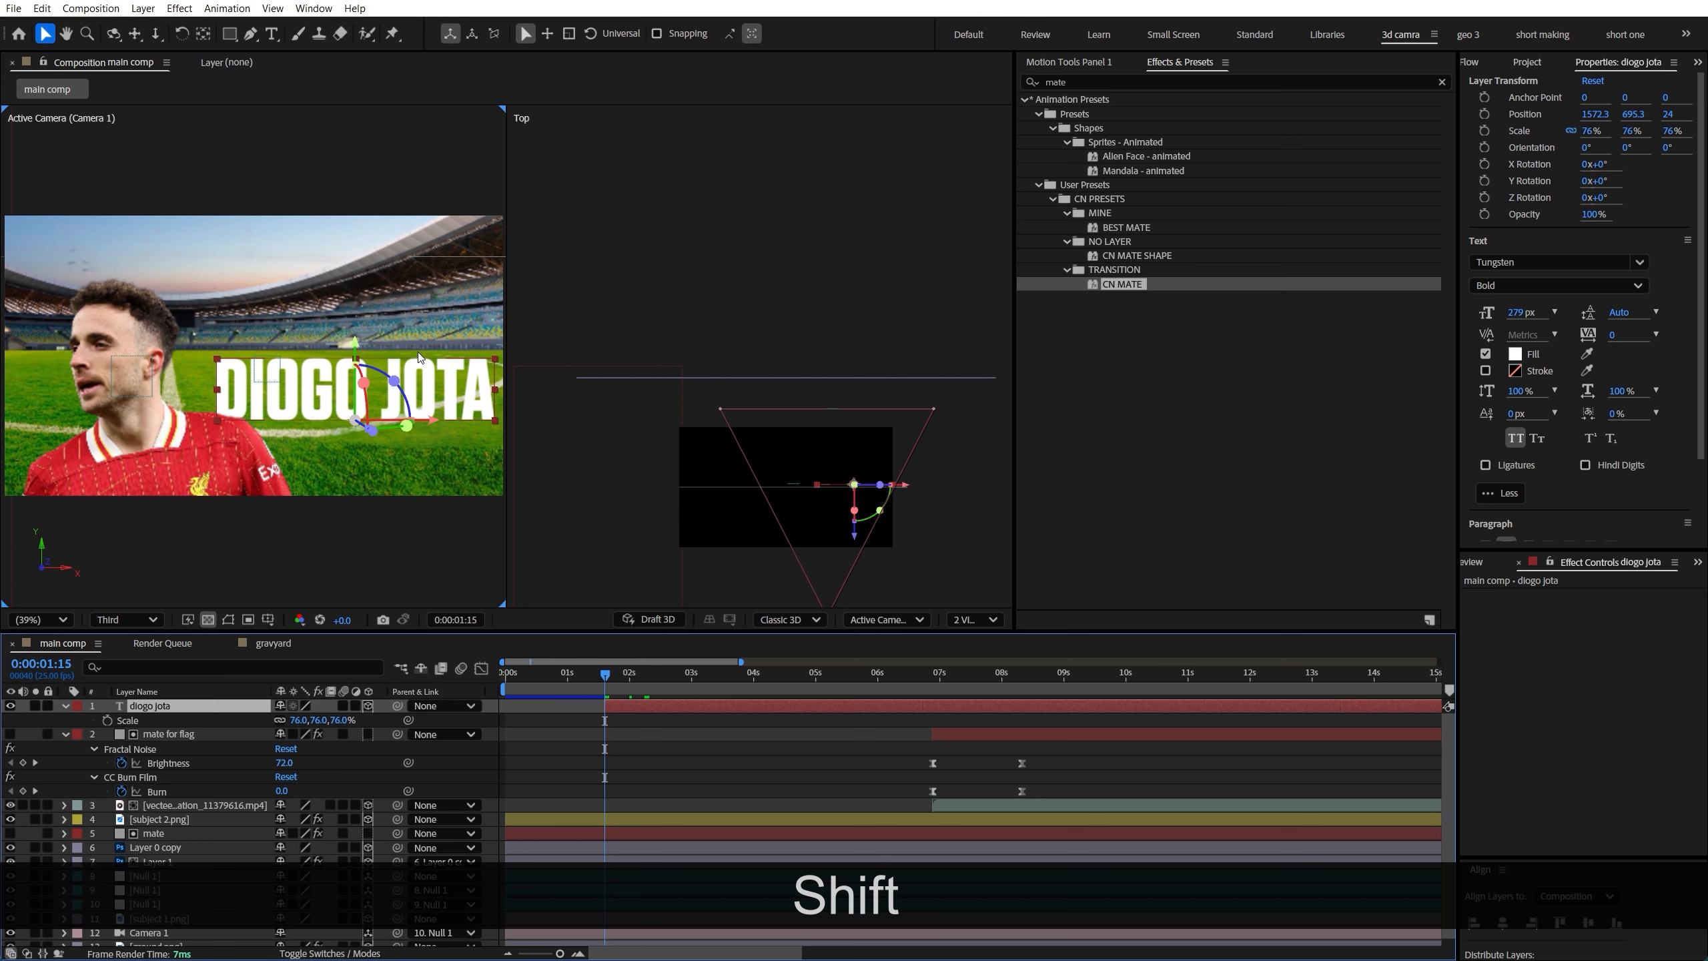
drag(436, 417, 425, 418)
click(200, 708)
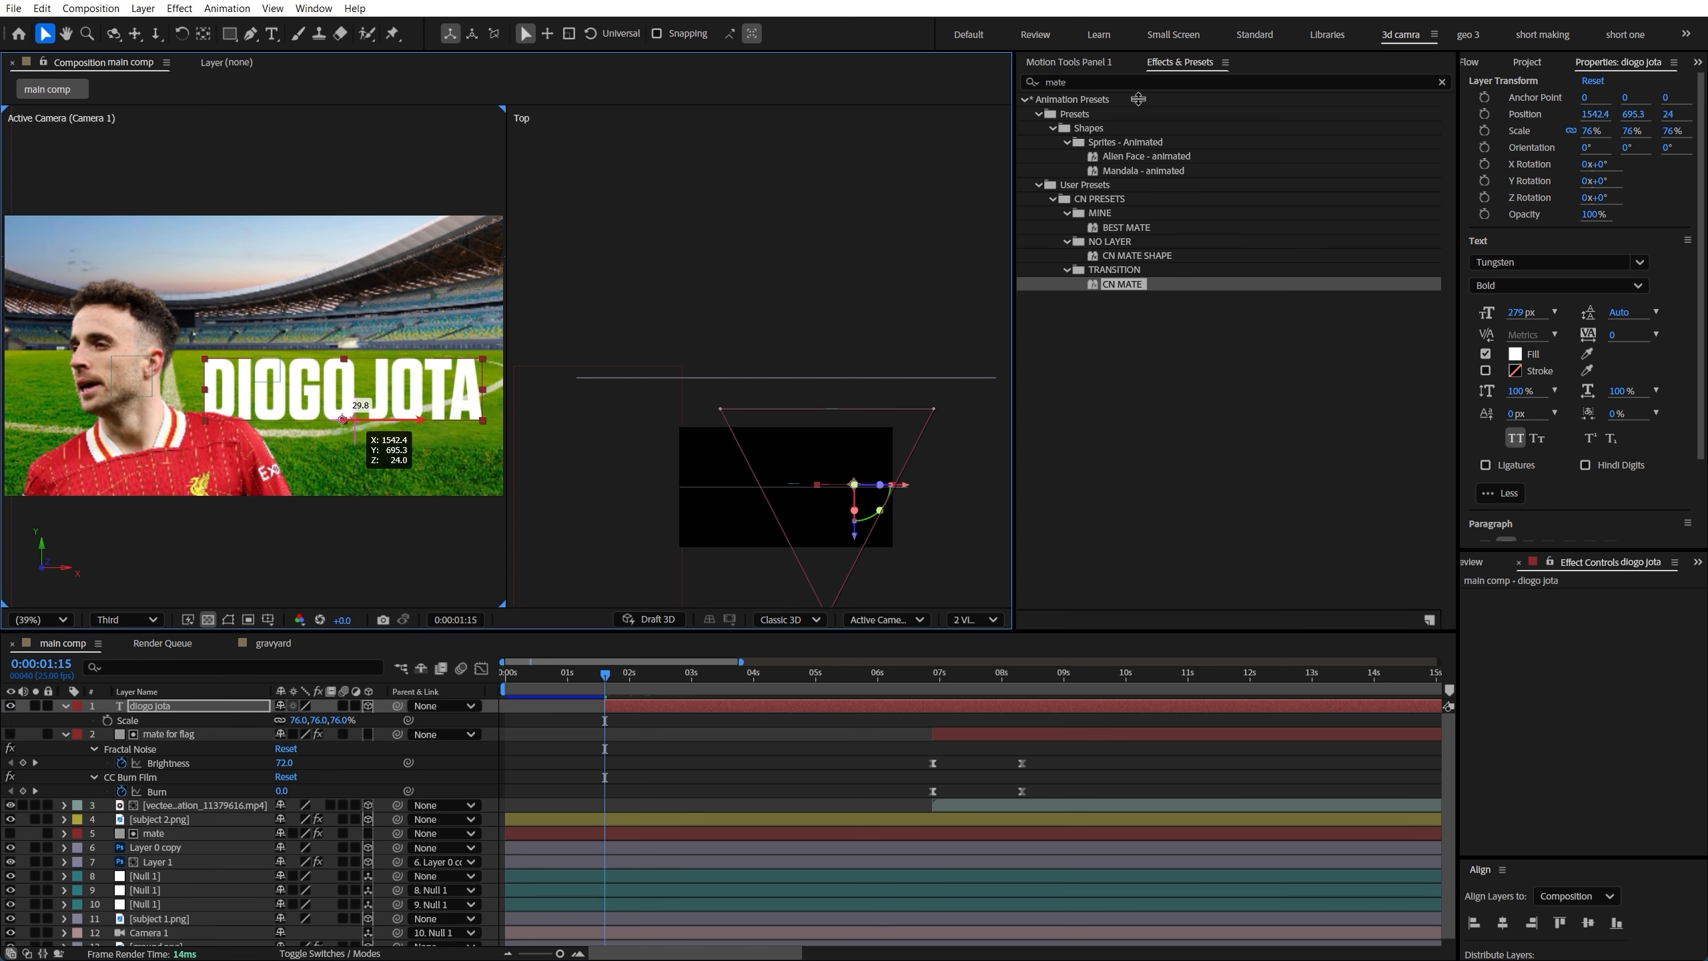
Apply Animation Composer's Ease Scale Randomly 1 text preset to the diogo jota layer as an In transition
click(333, 8)
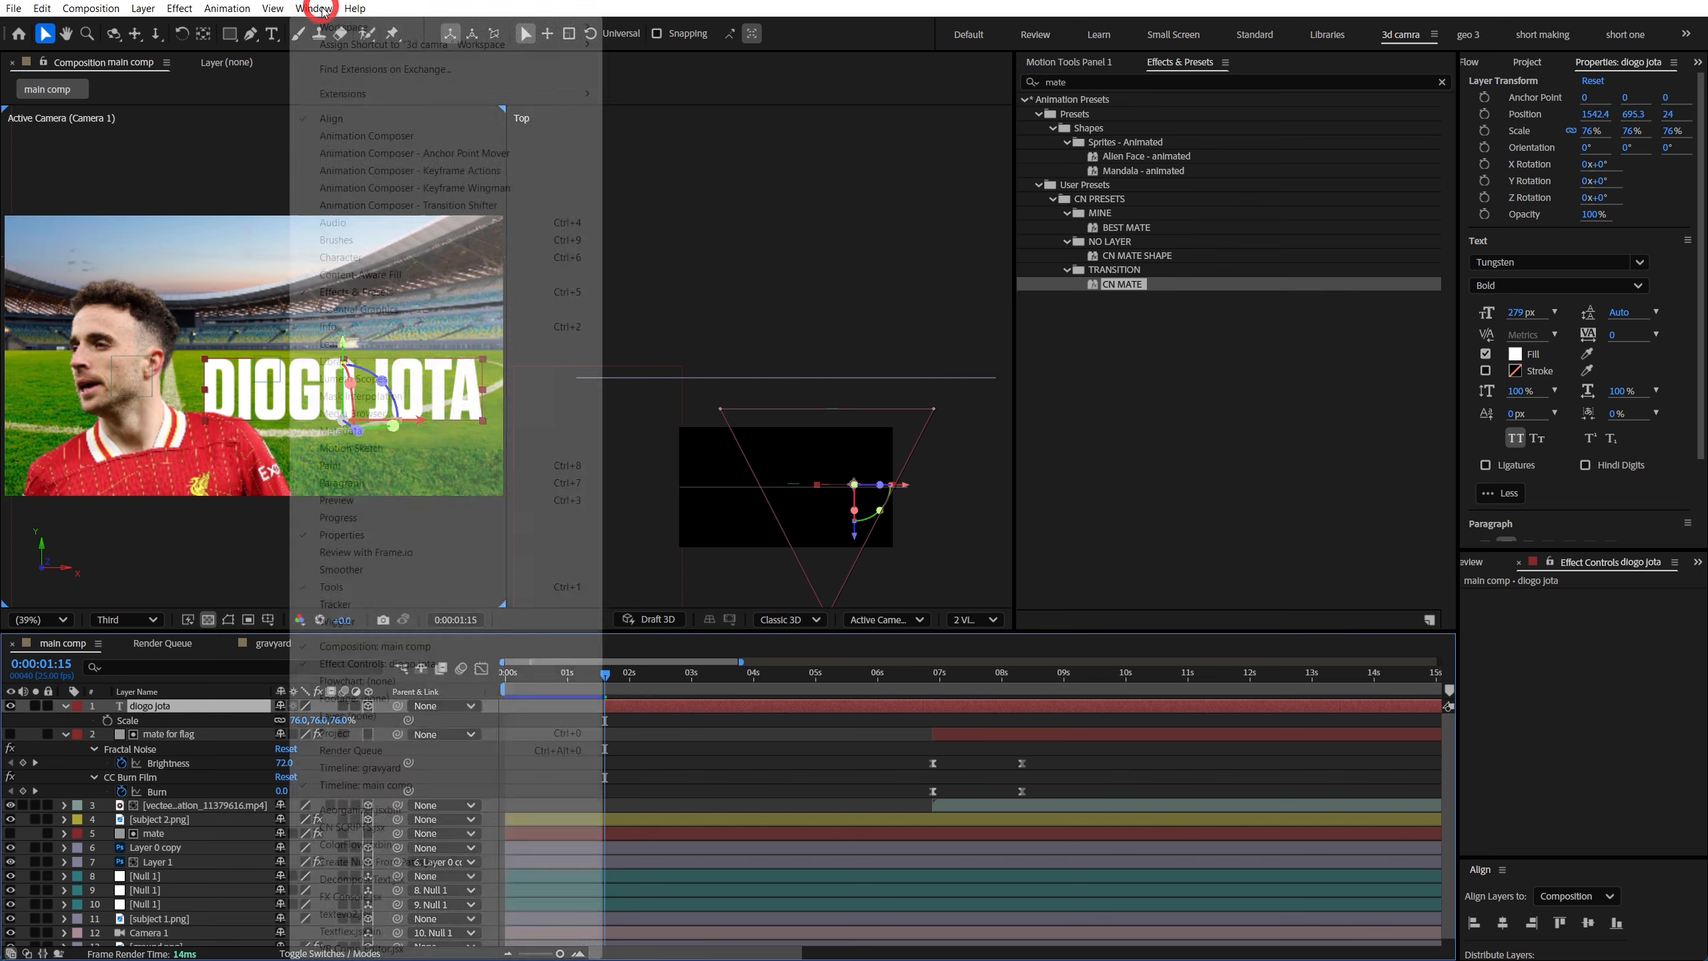
click(336, 136)
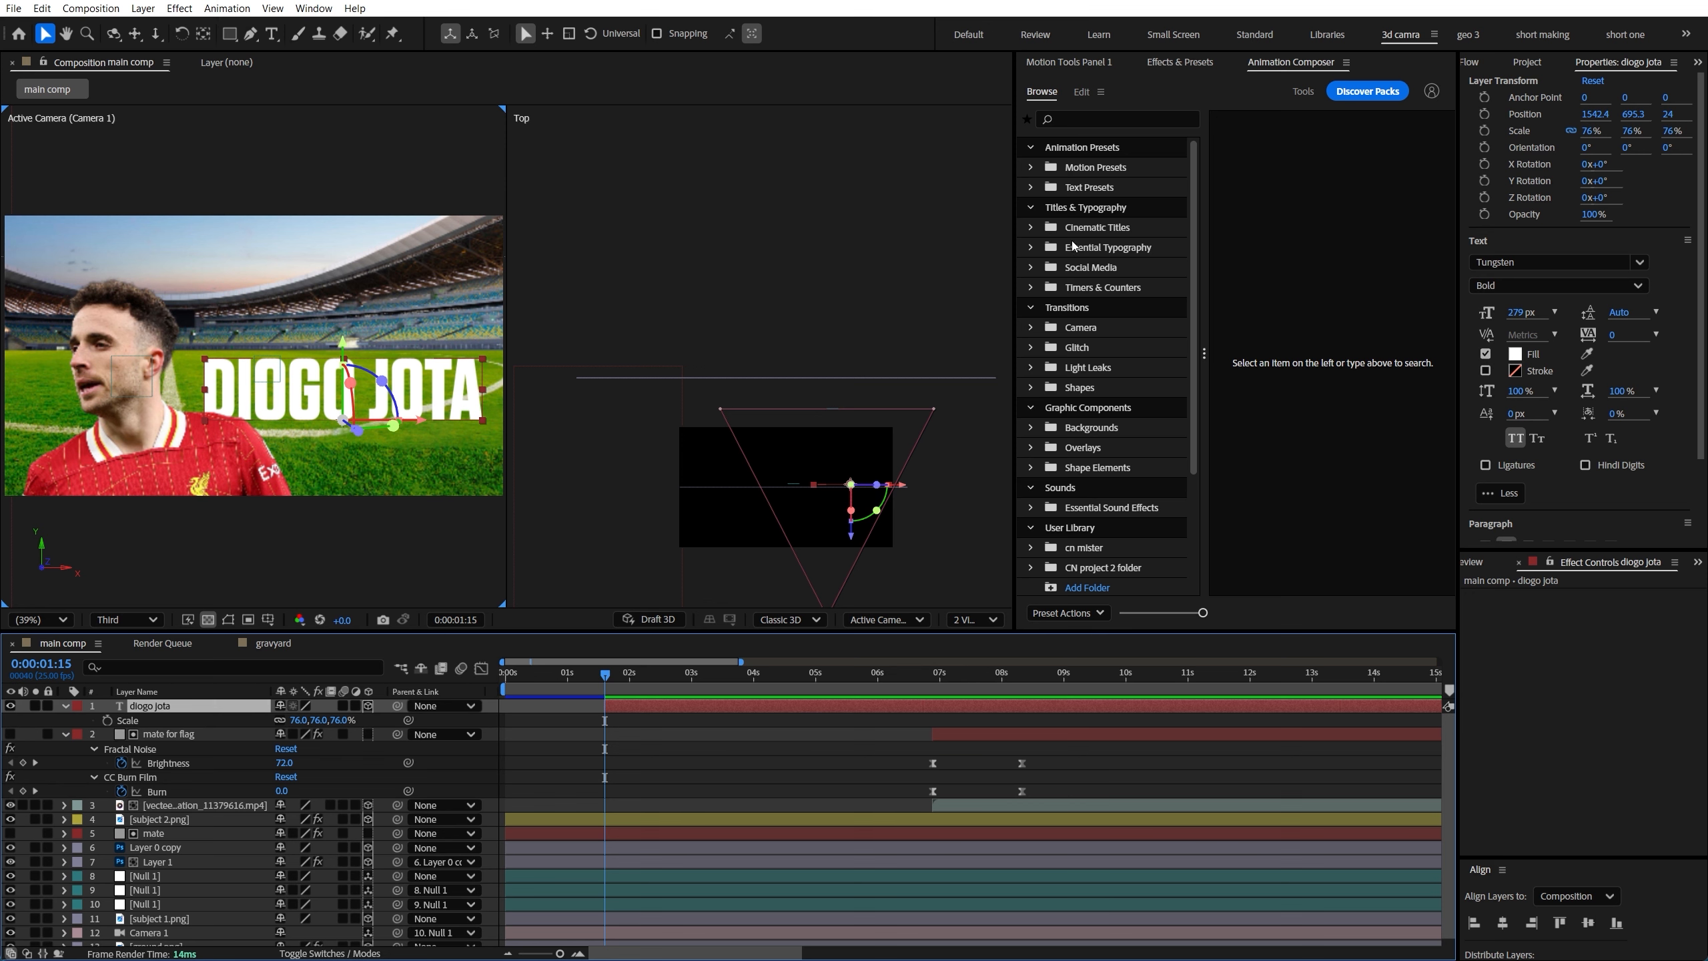
click(1036, 187)
click(1077, 187)
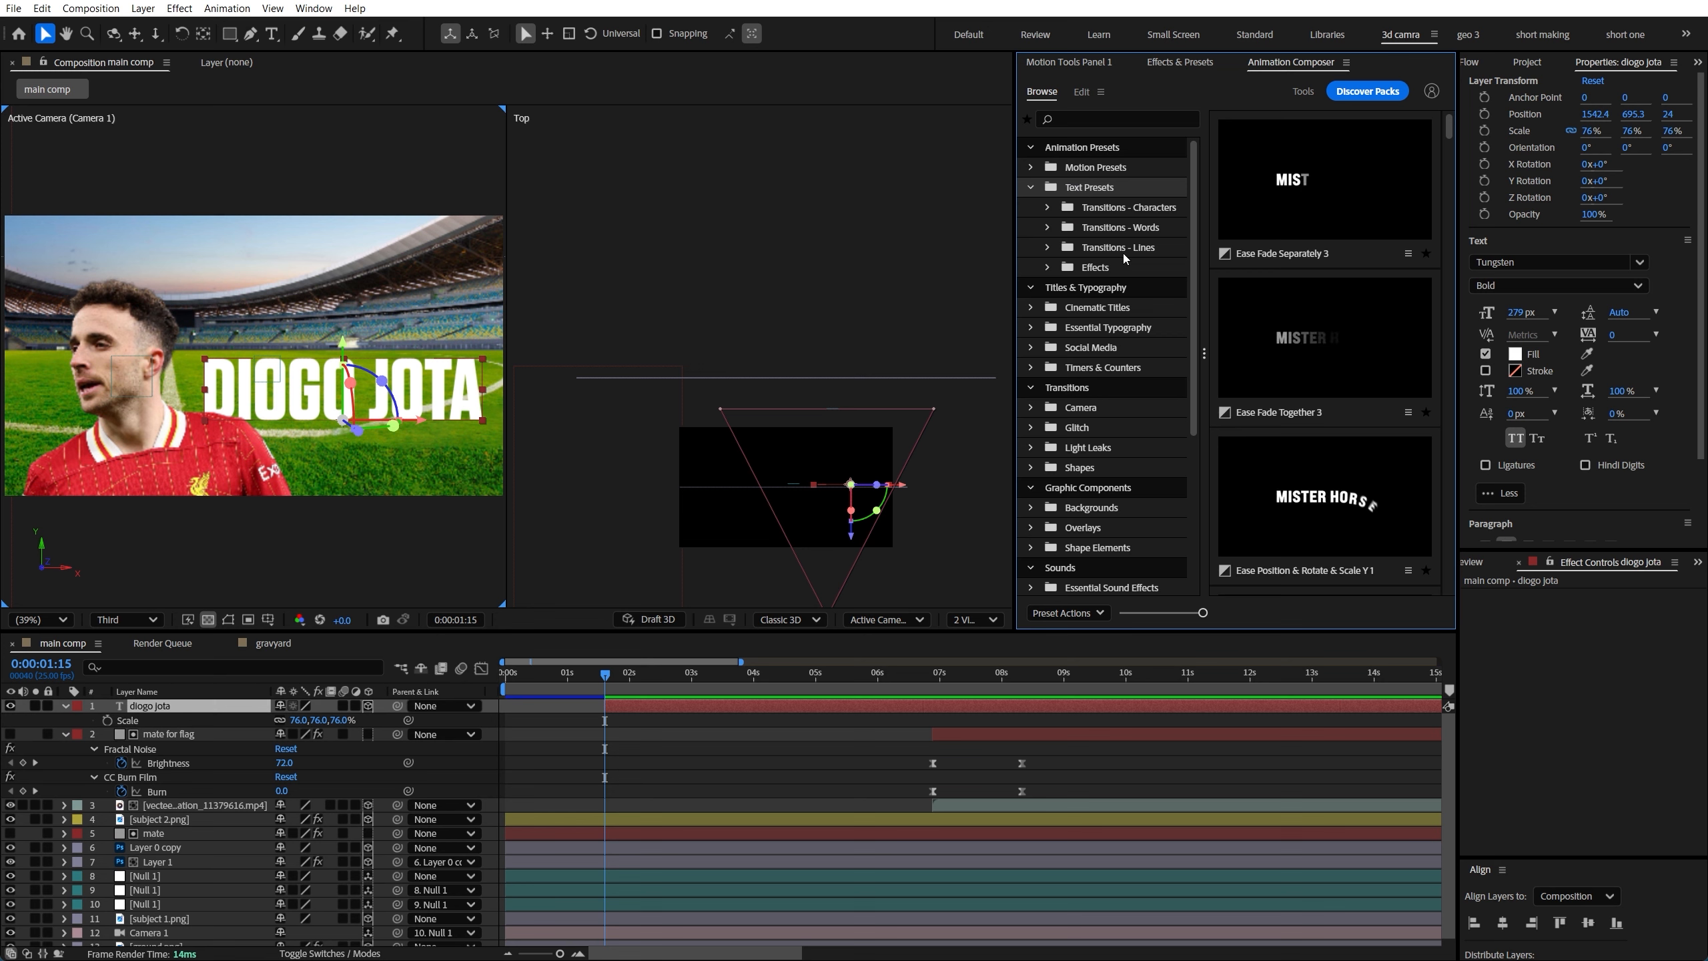
scroll(1258, 303, down, 2)
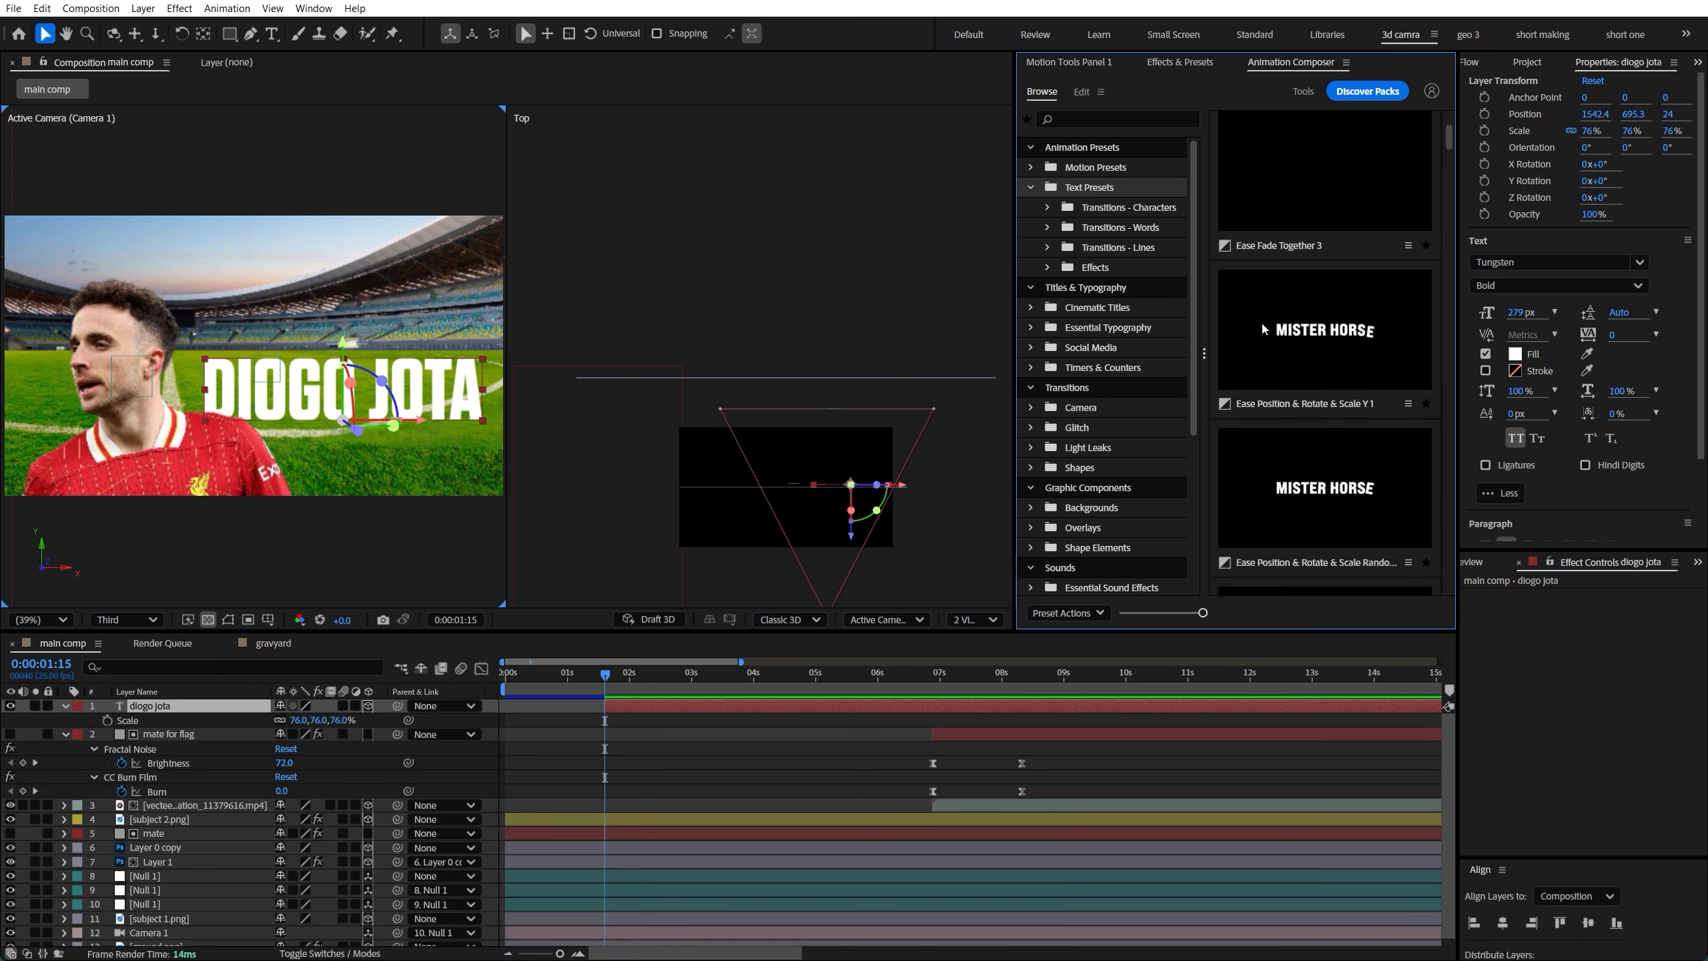
scroll(1263, 326, down, 2)
scroll(1280, 289, down, 2)
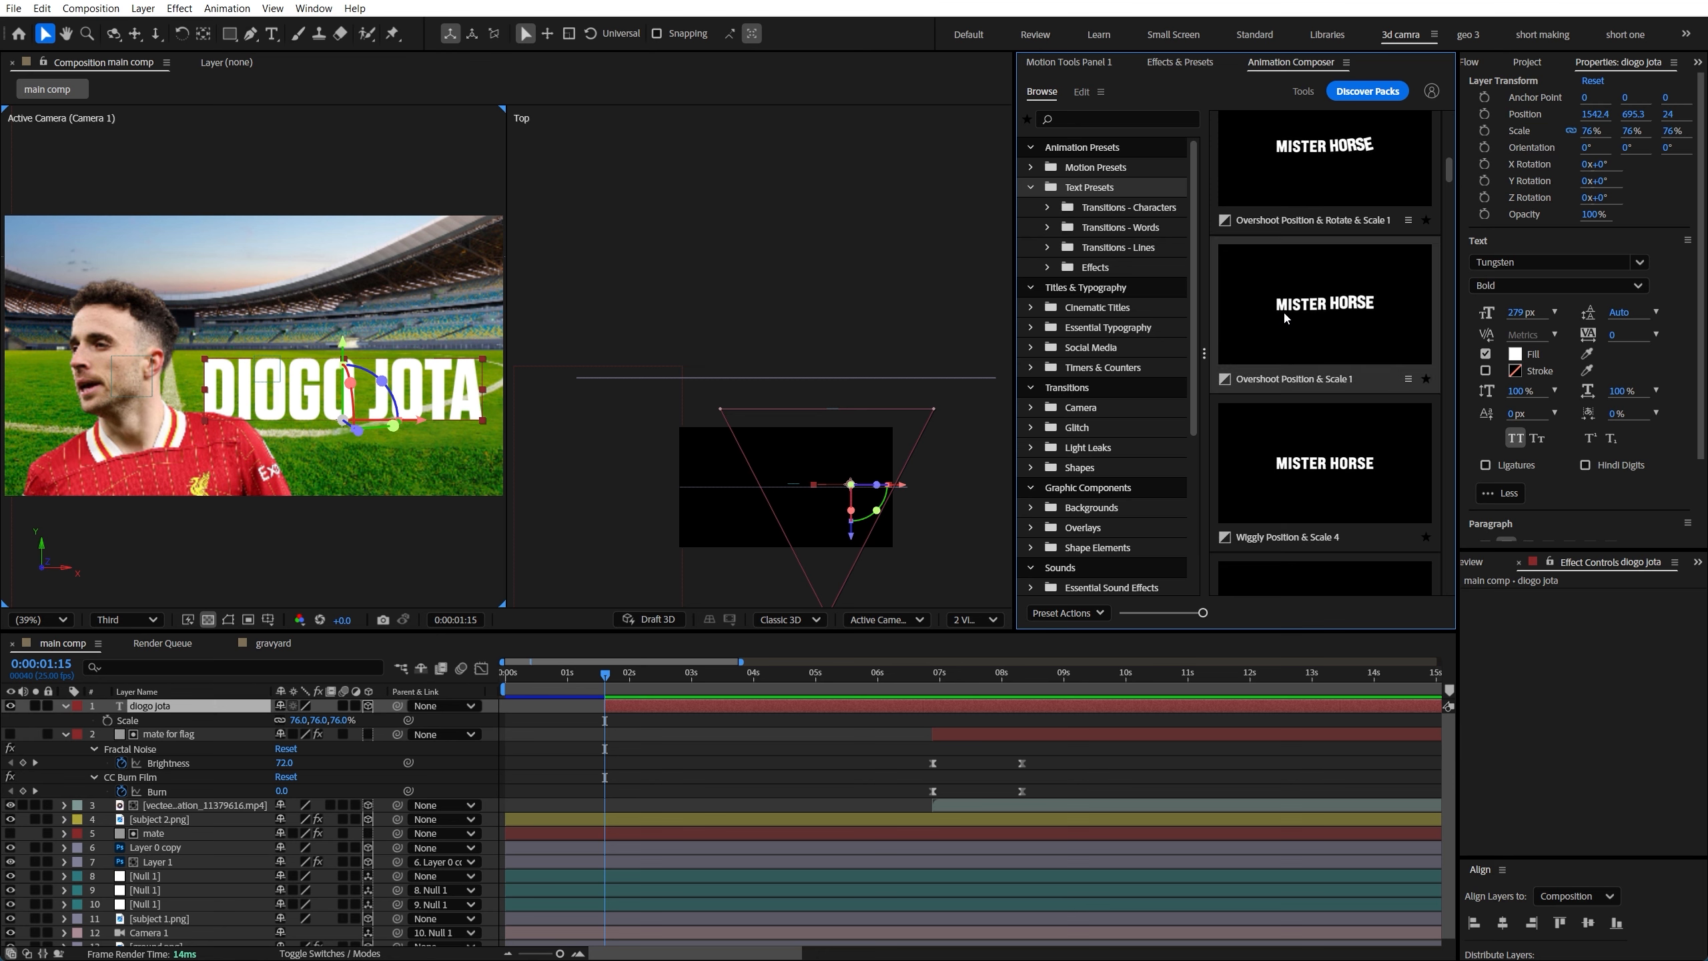
scroll(1294, 433, down, 3)
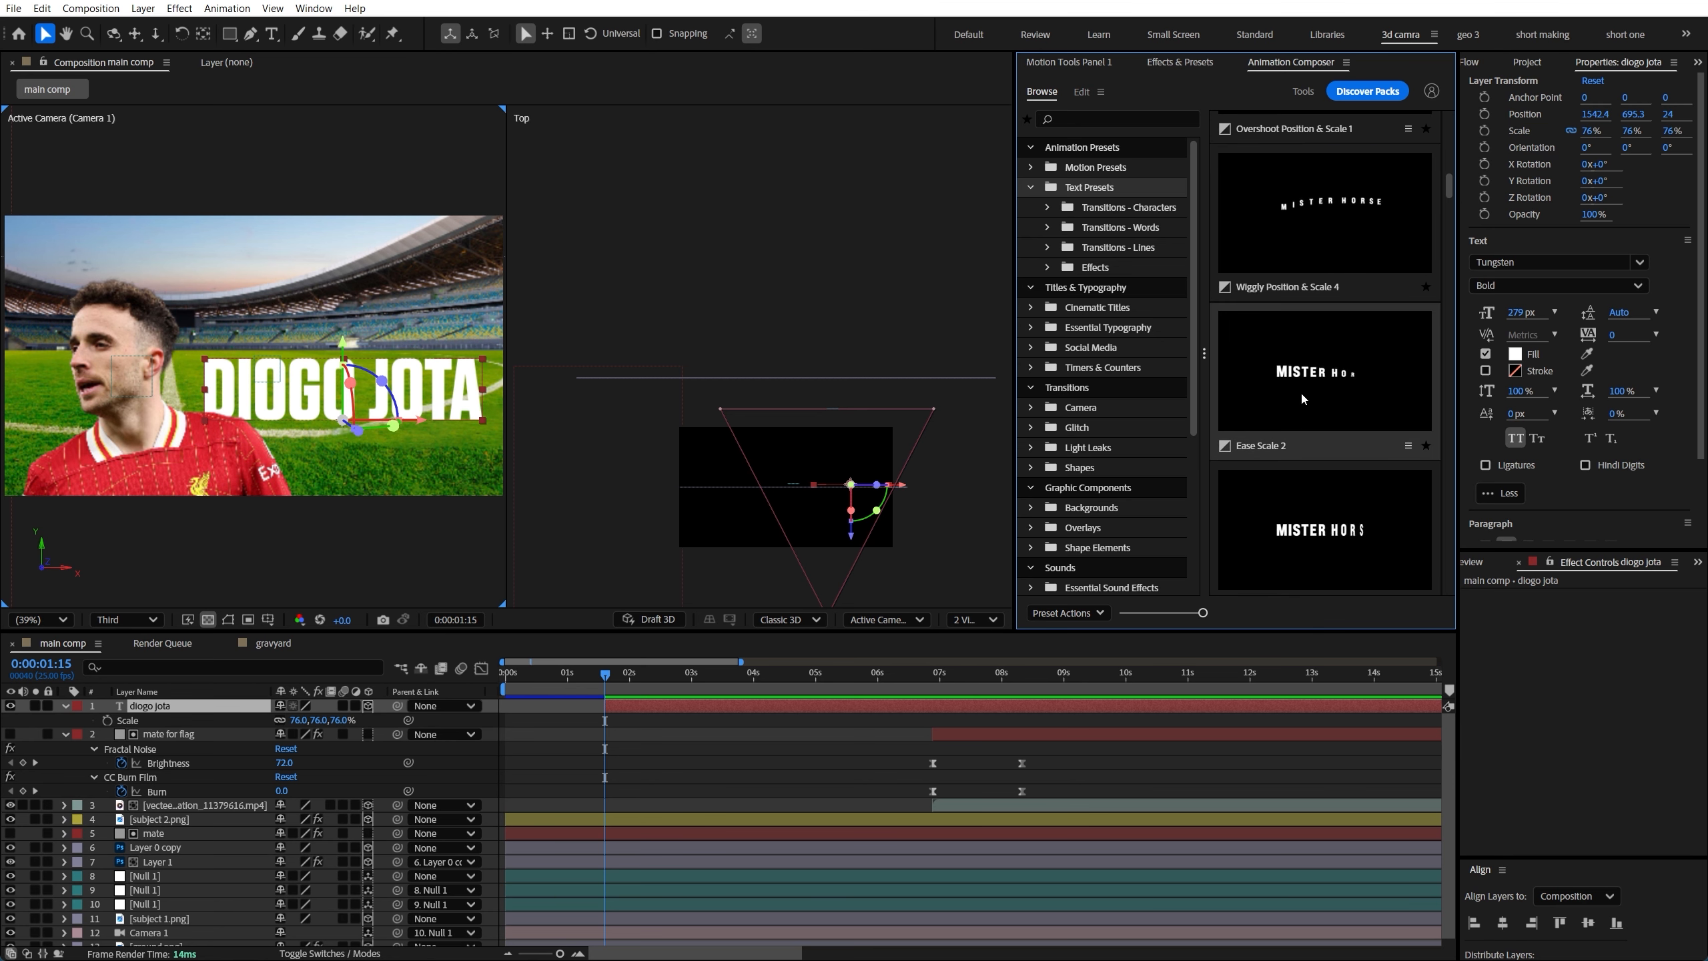
scroll(1300, 404, down, 3)
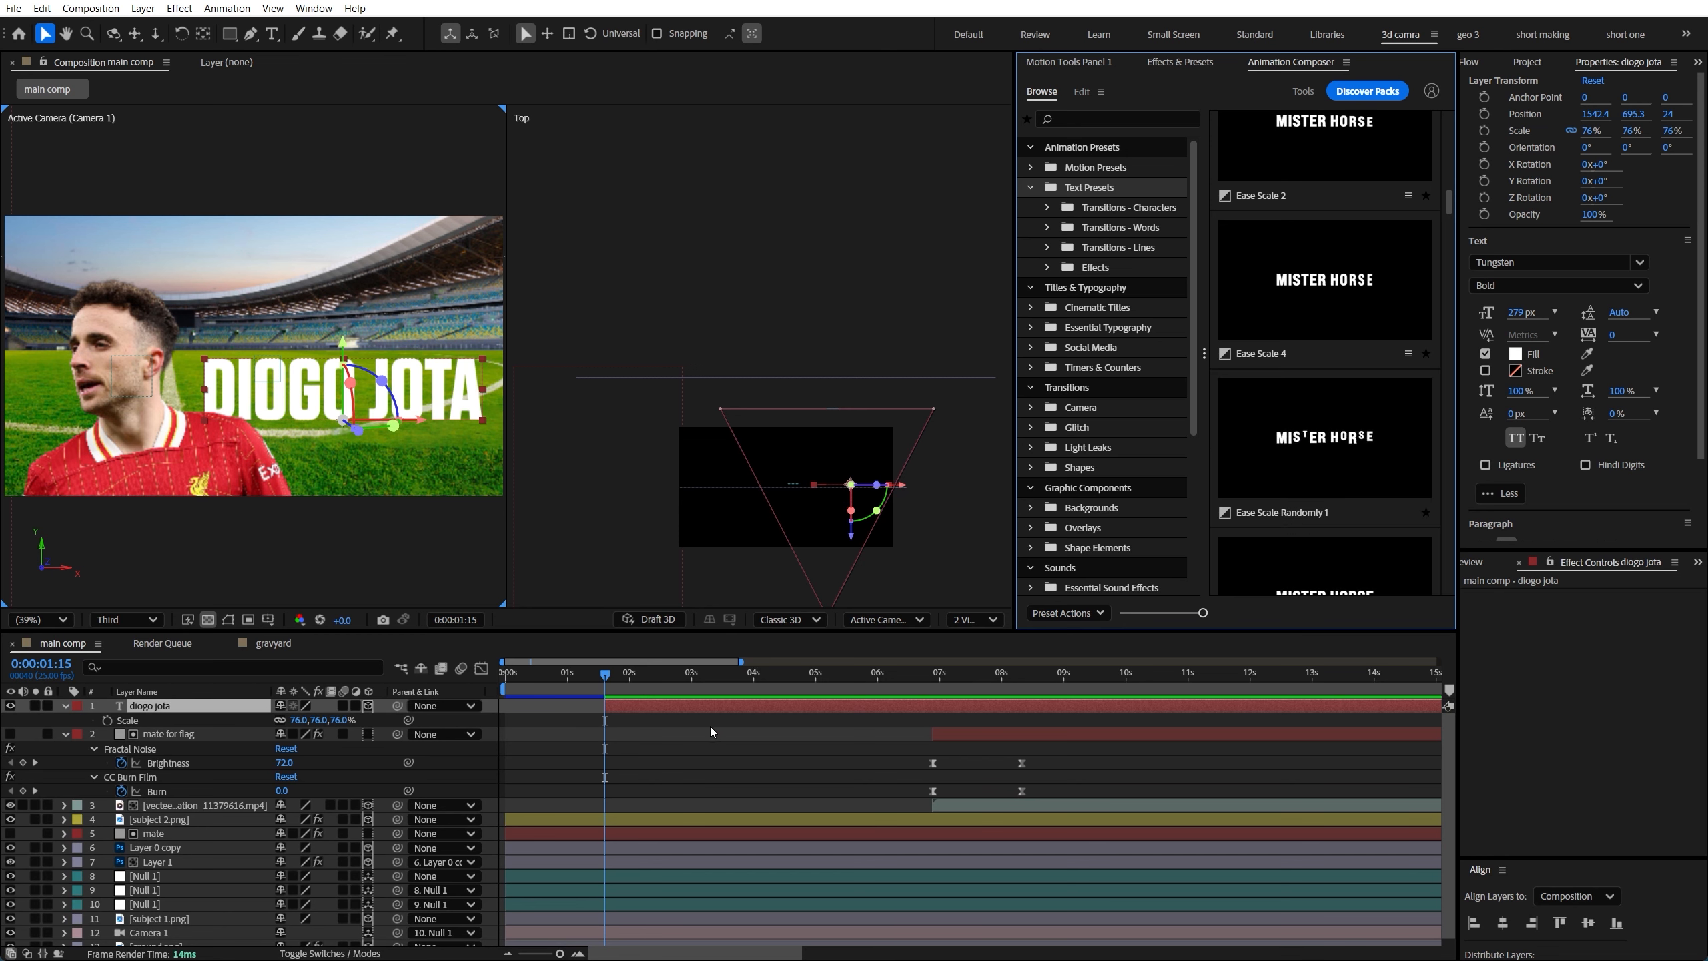
click(1352, 435)
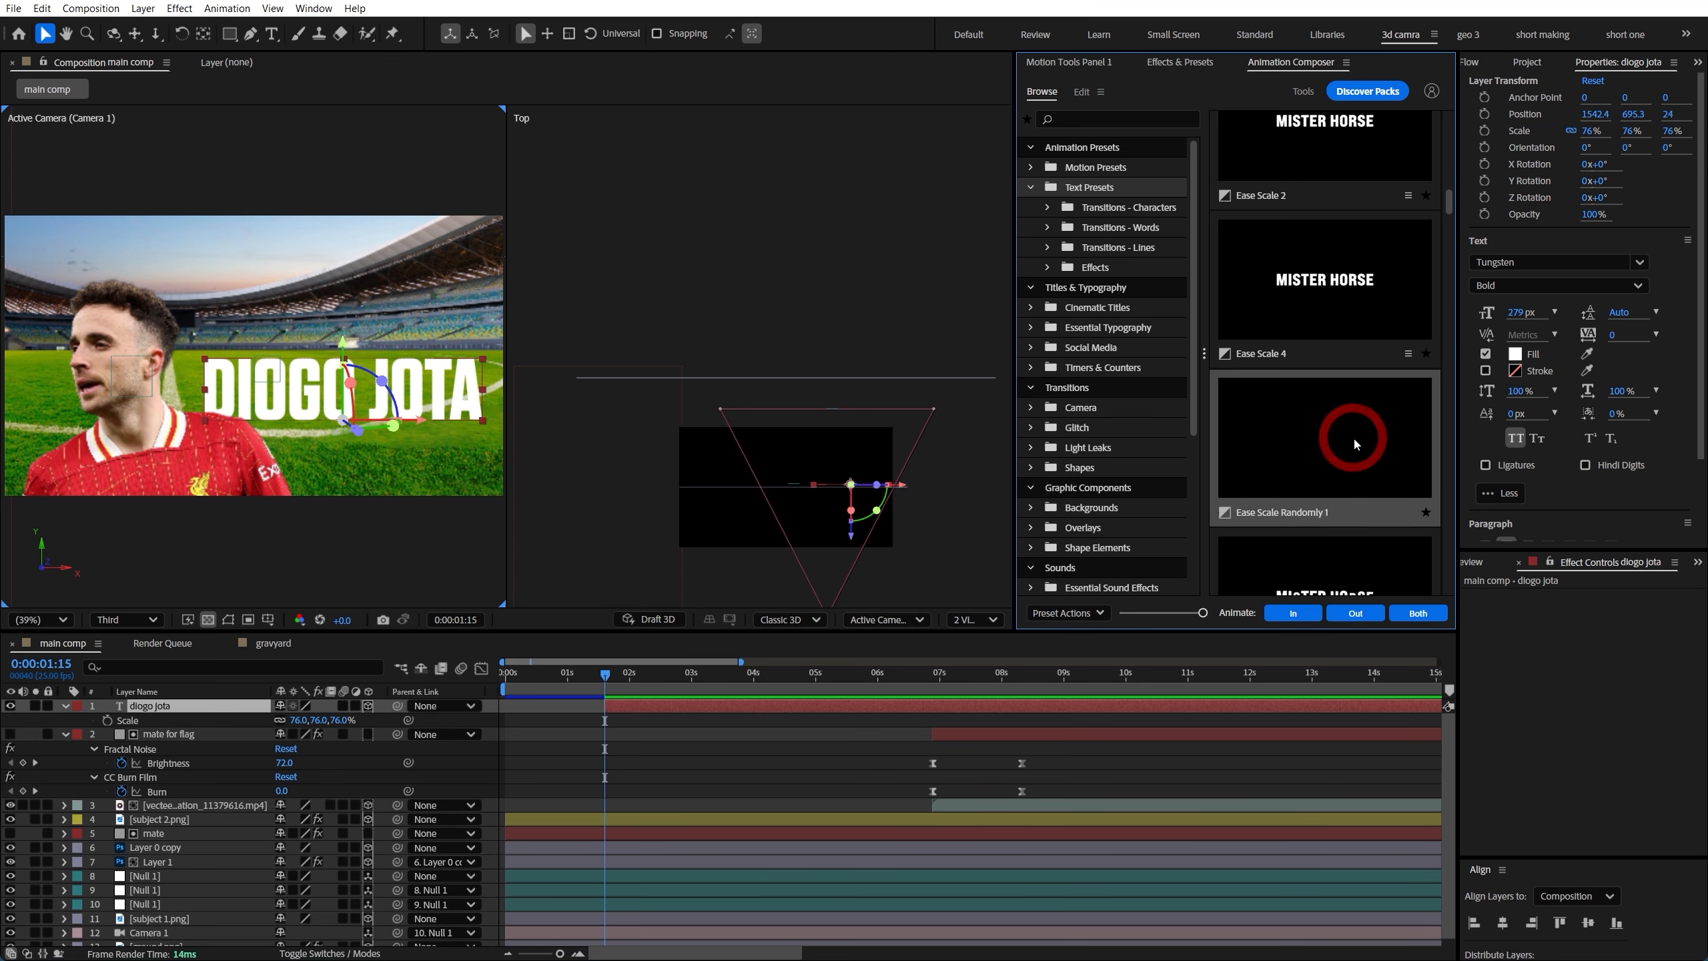
click(1294, 612)
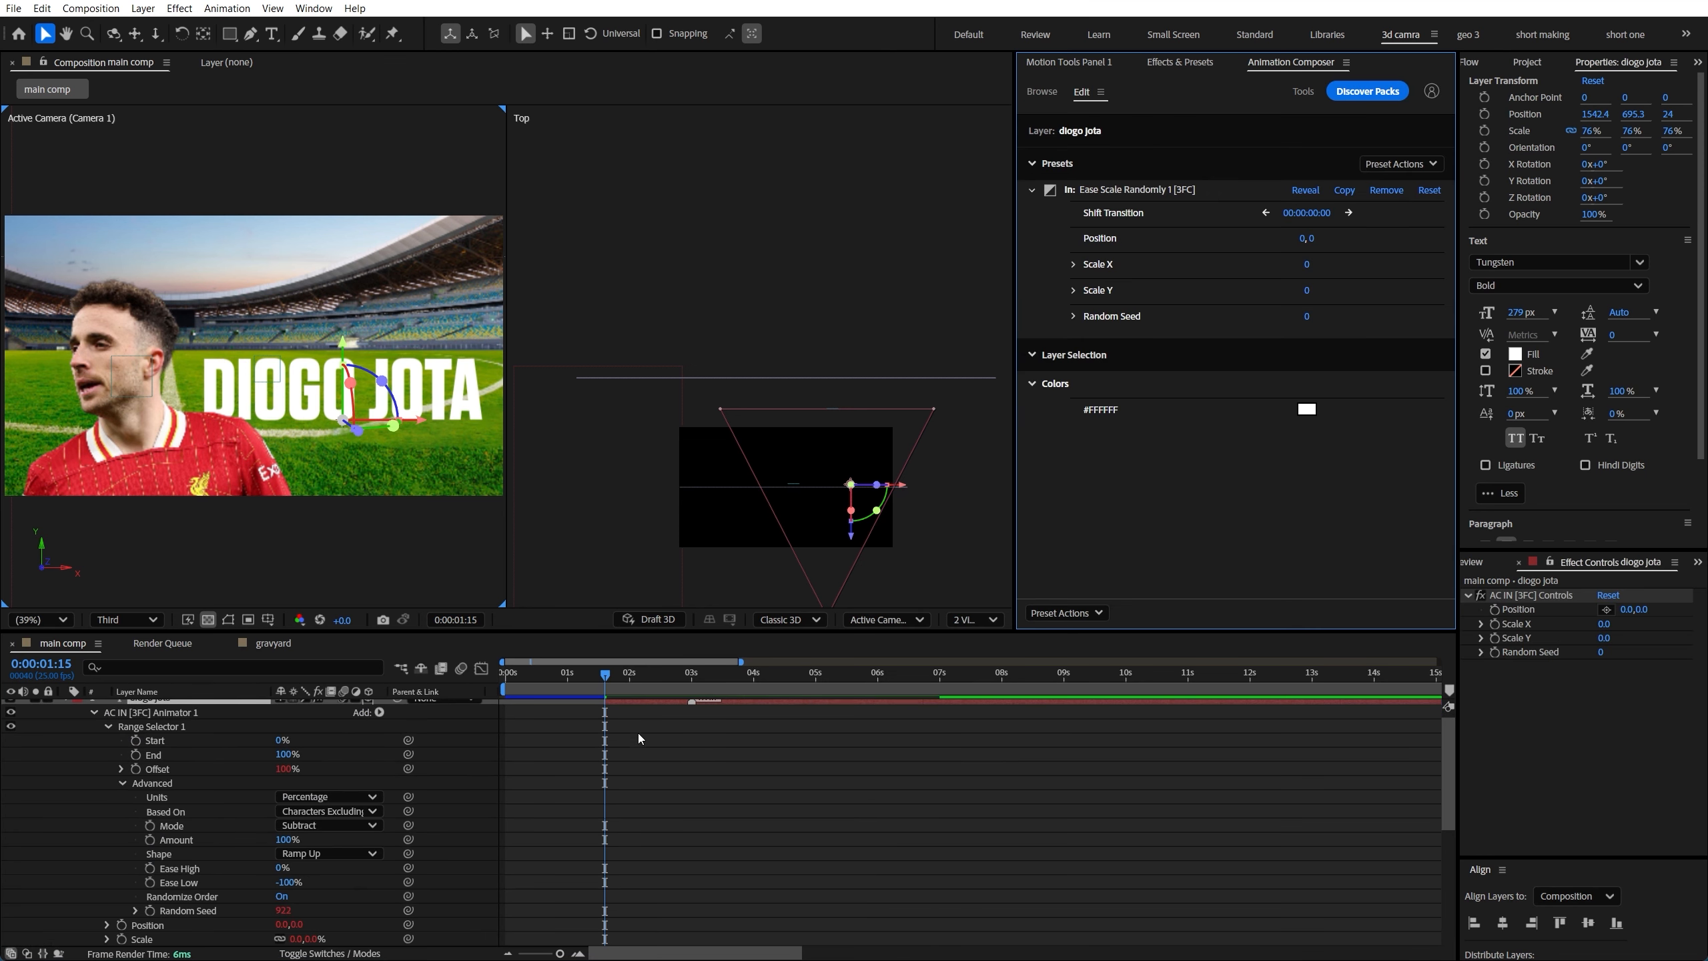
Shift the diogo jota layer earlier to start at about 0:00:01:02 and preview its entrance from 0:00:00:17
key(space)
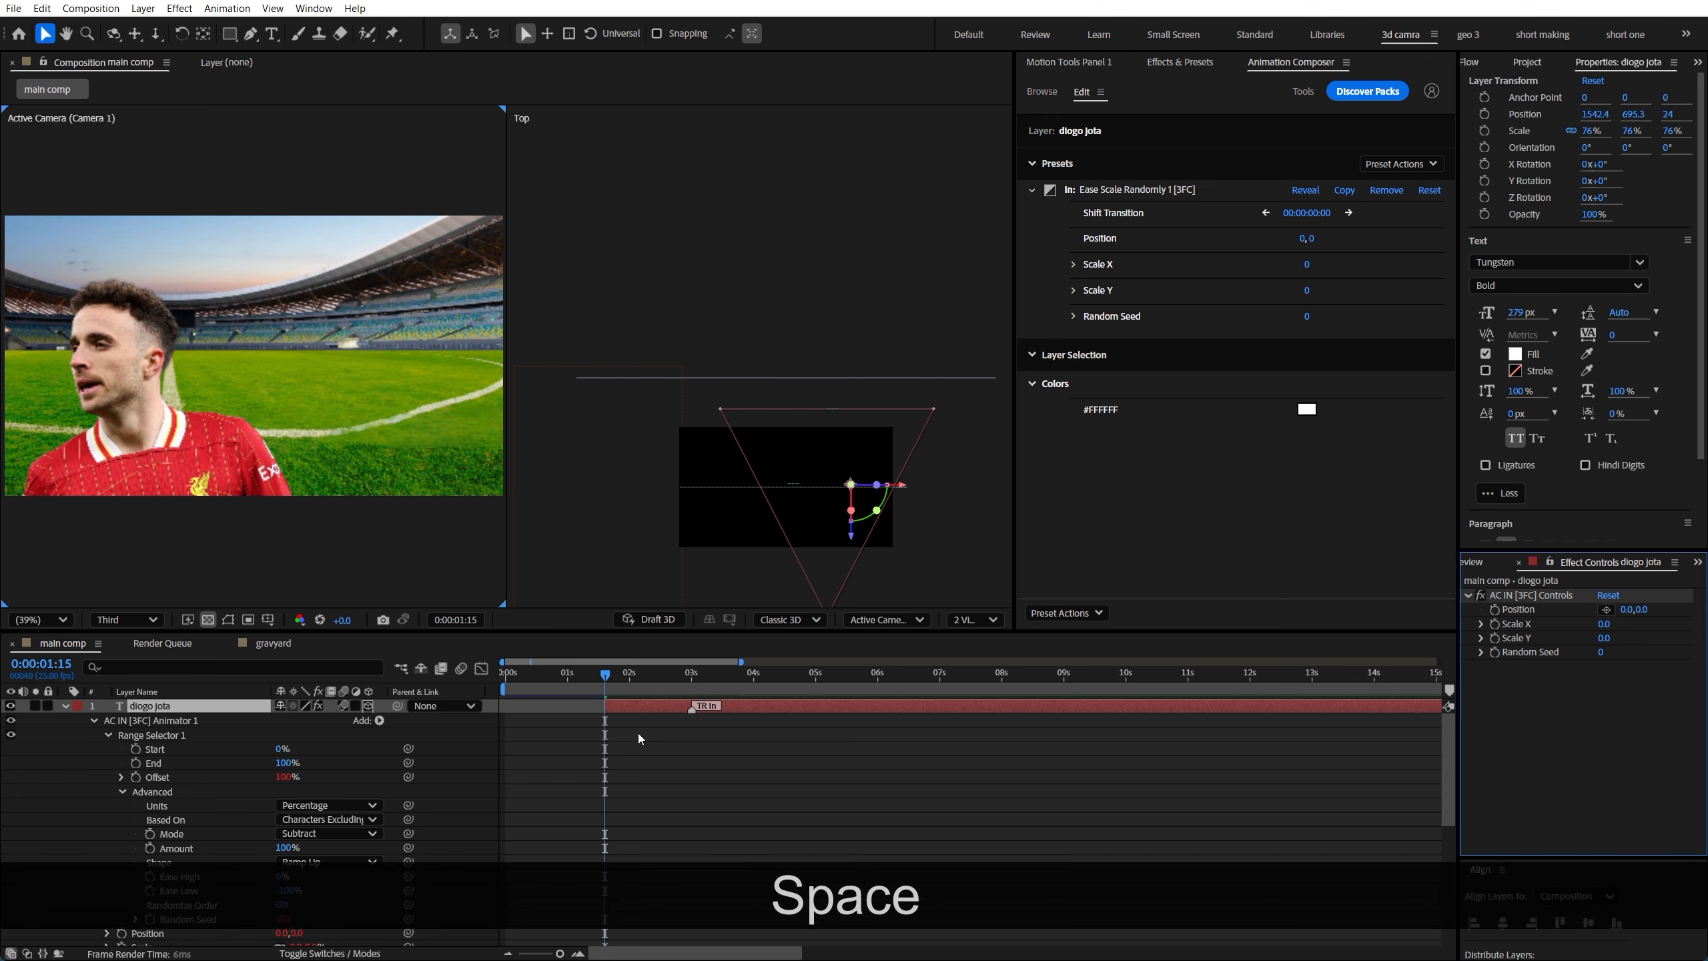
key(space)
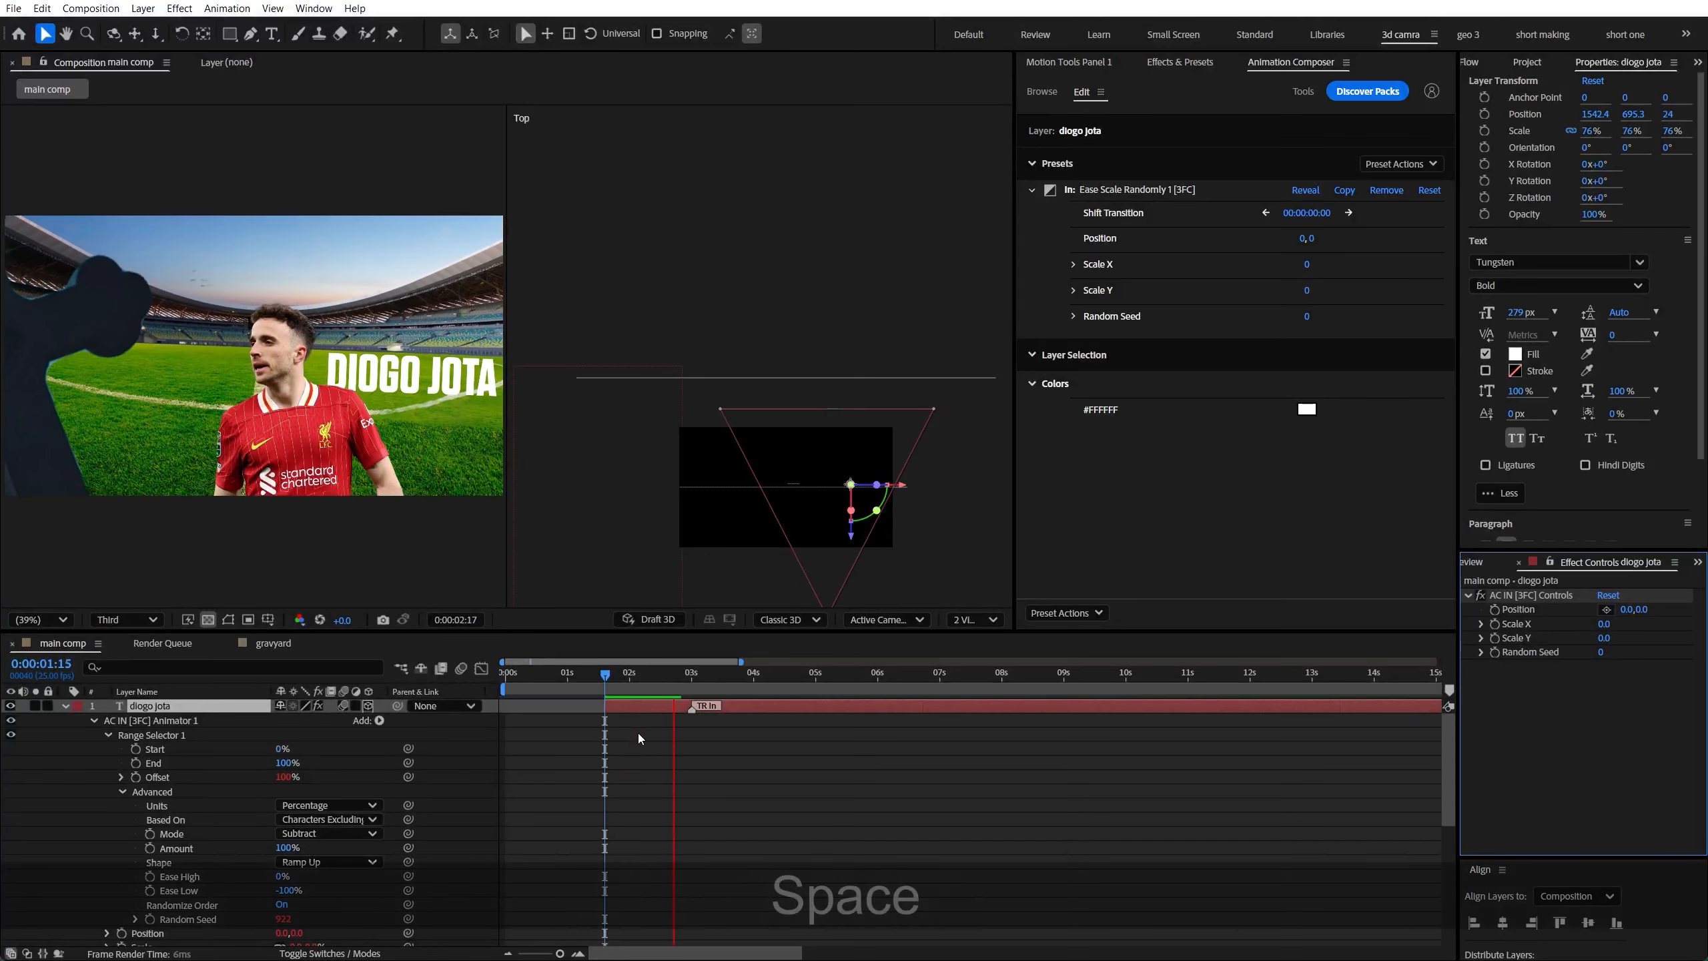
drag(616, 705, 547, 686)
key(space)
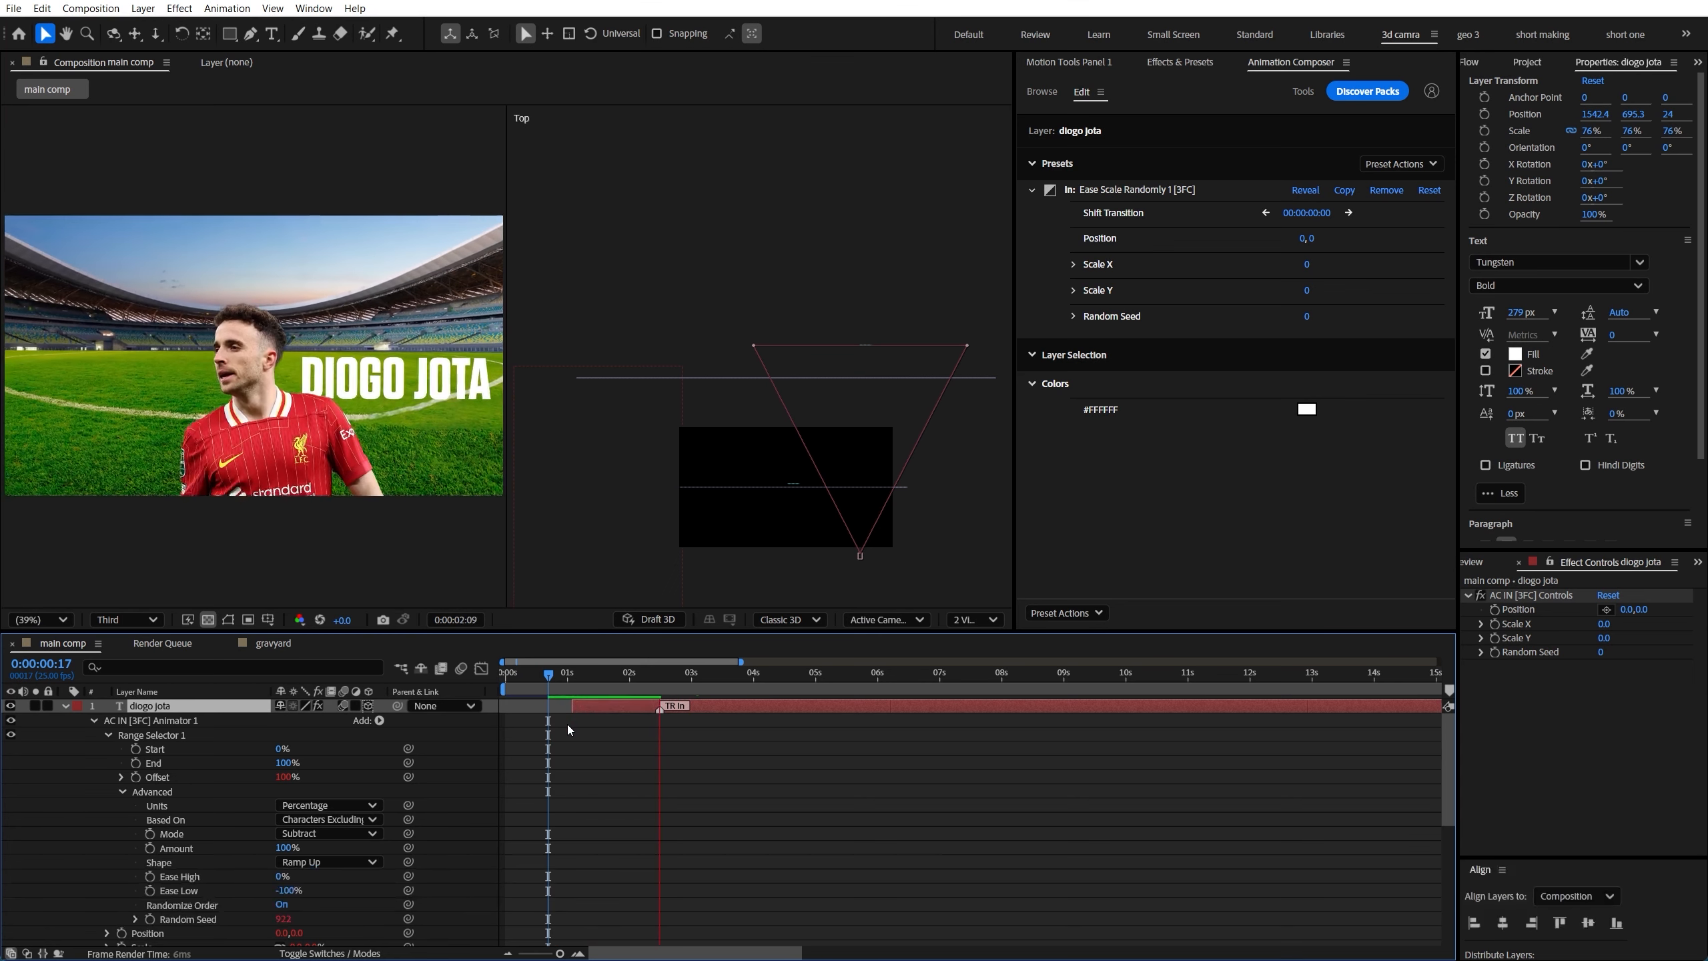
key(space)
Add Deep Glow to the diogo jota text, set its exposure to 0.19, and preview the glow
click(65, 706)
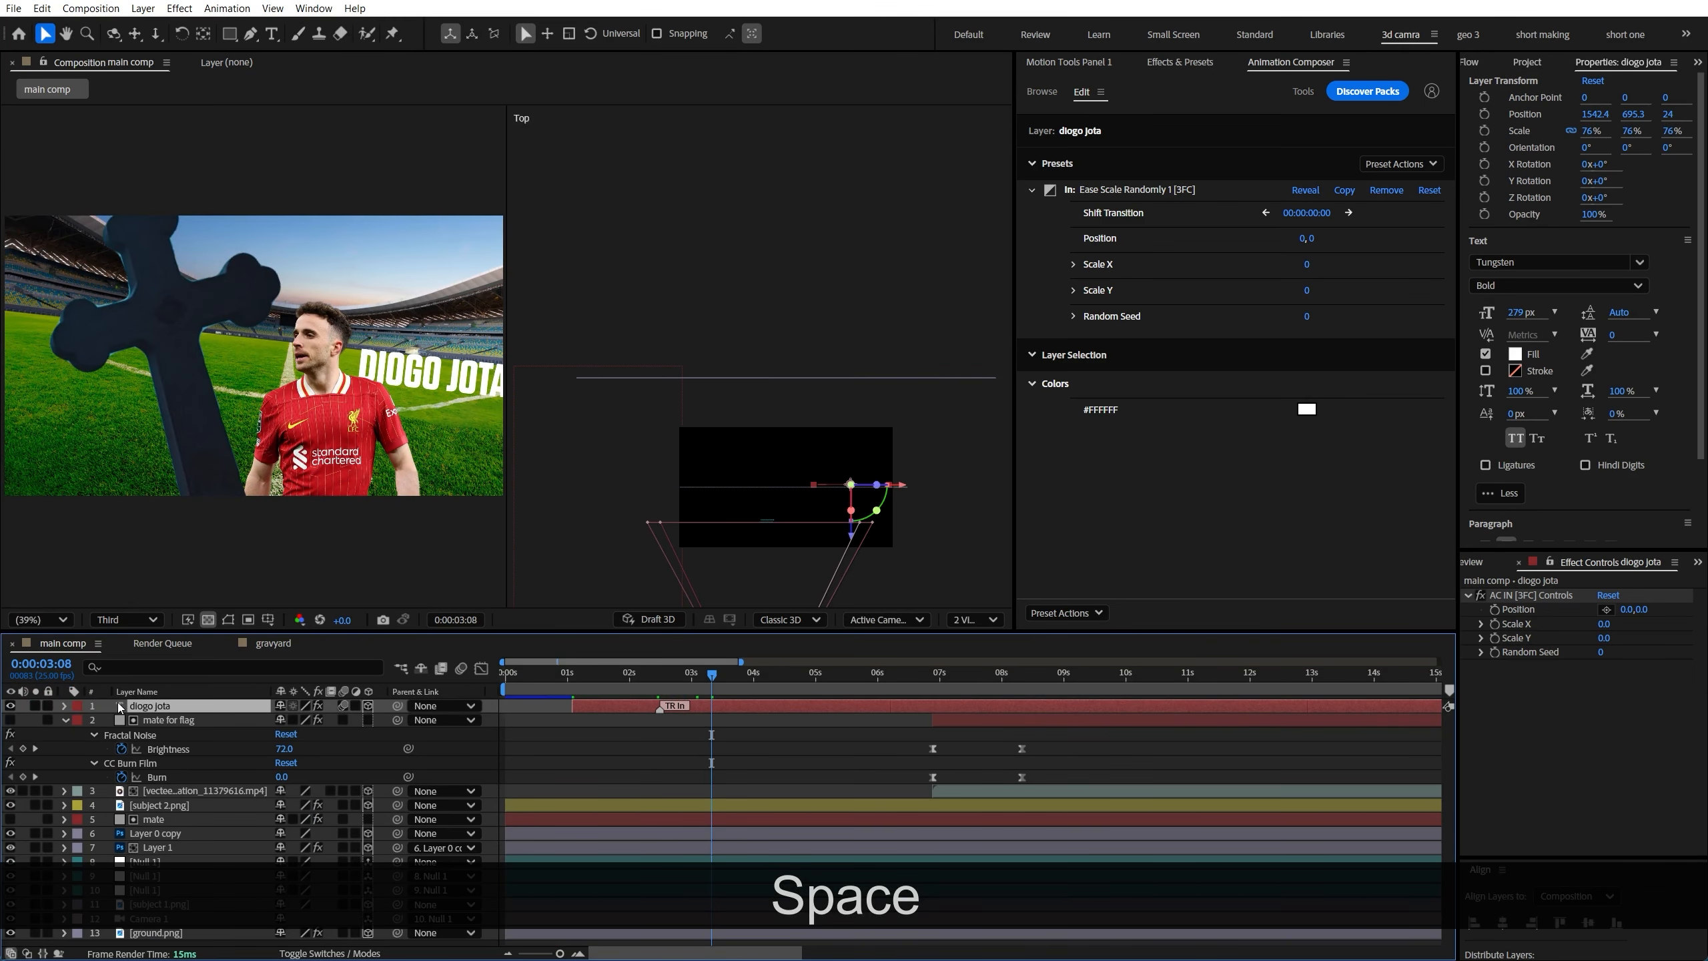
key(shift+space)
key(d)
key(r)
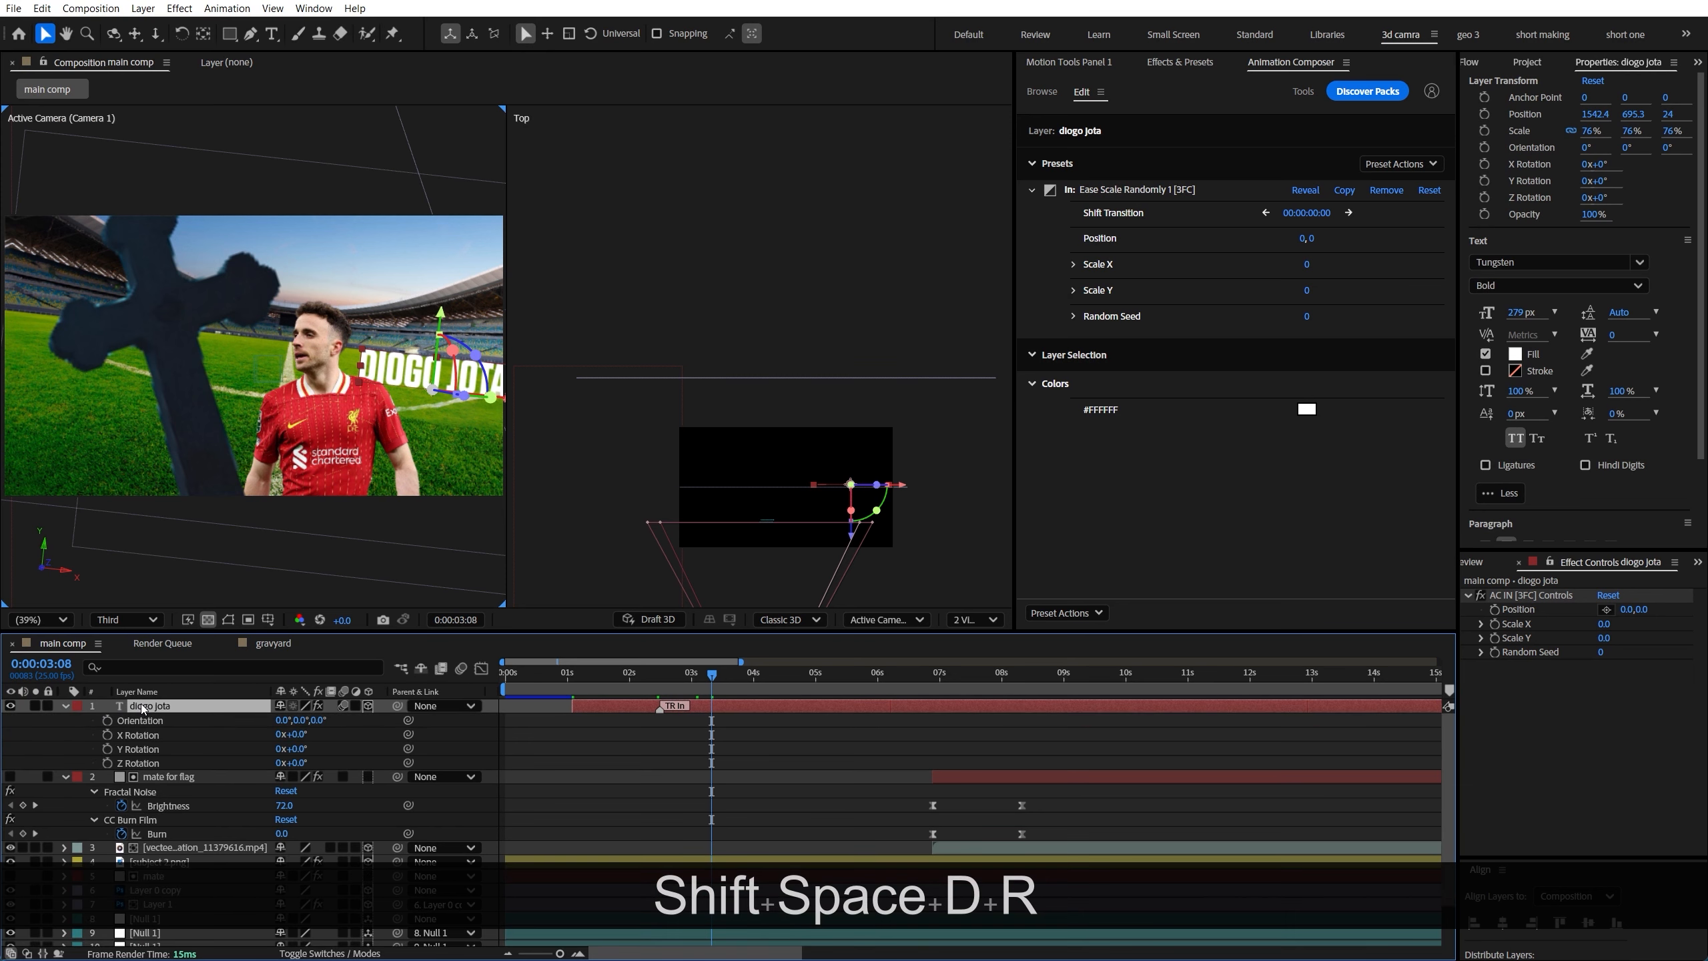
key(shift+space)
text(de)
key(Return)
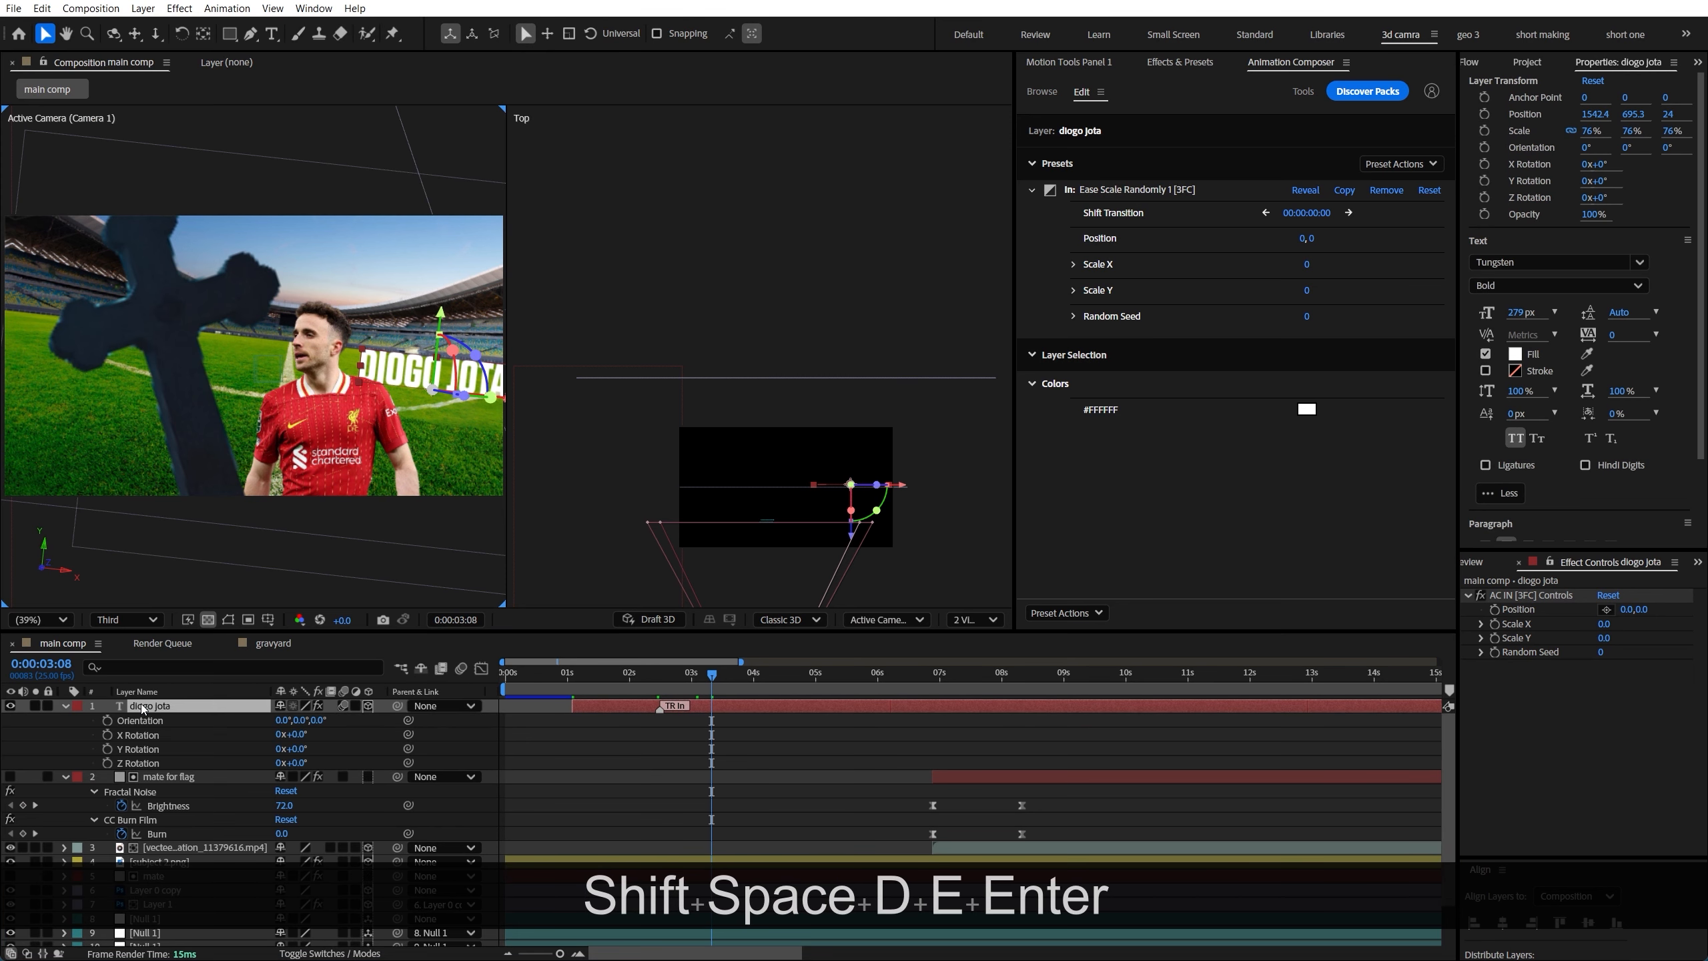
key(ctrl+s)
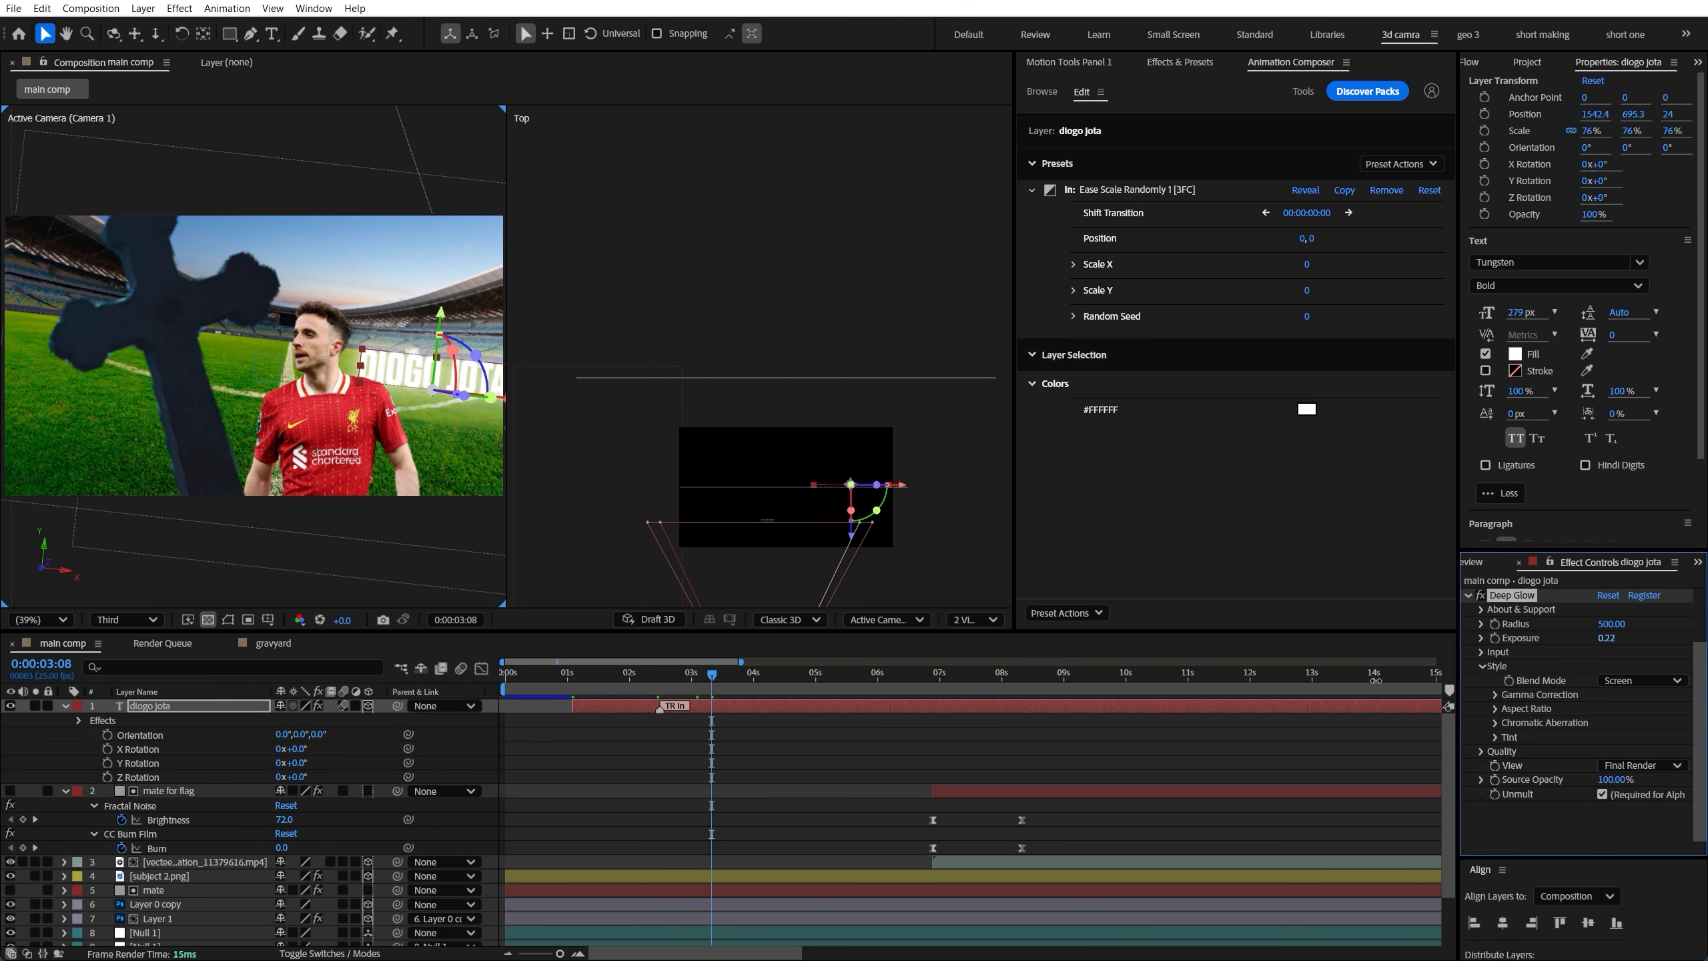
key(shift+space)
key(space)
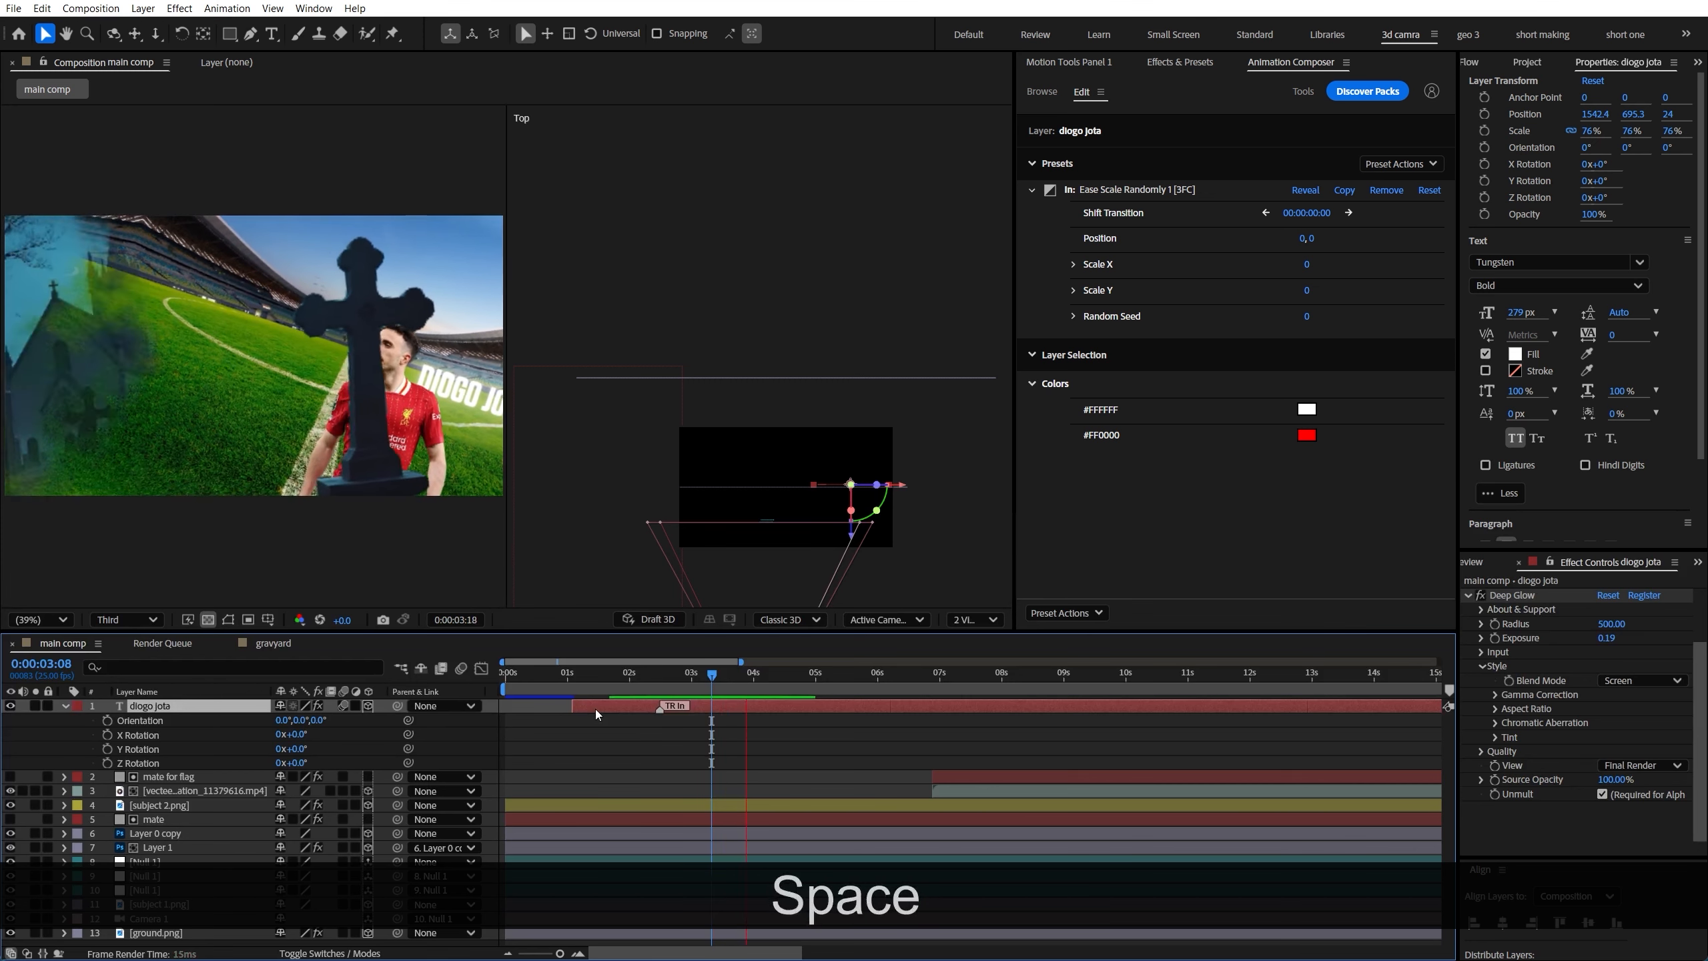
Find the Drop Shadow effect and apply it to the diogo jota text, collapsing the layer's other effects
click(1163, 61)
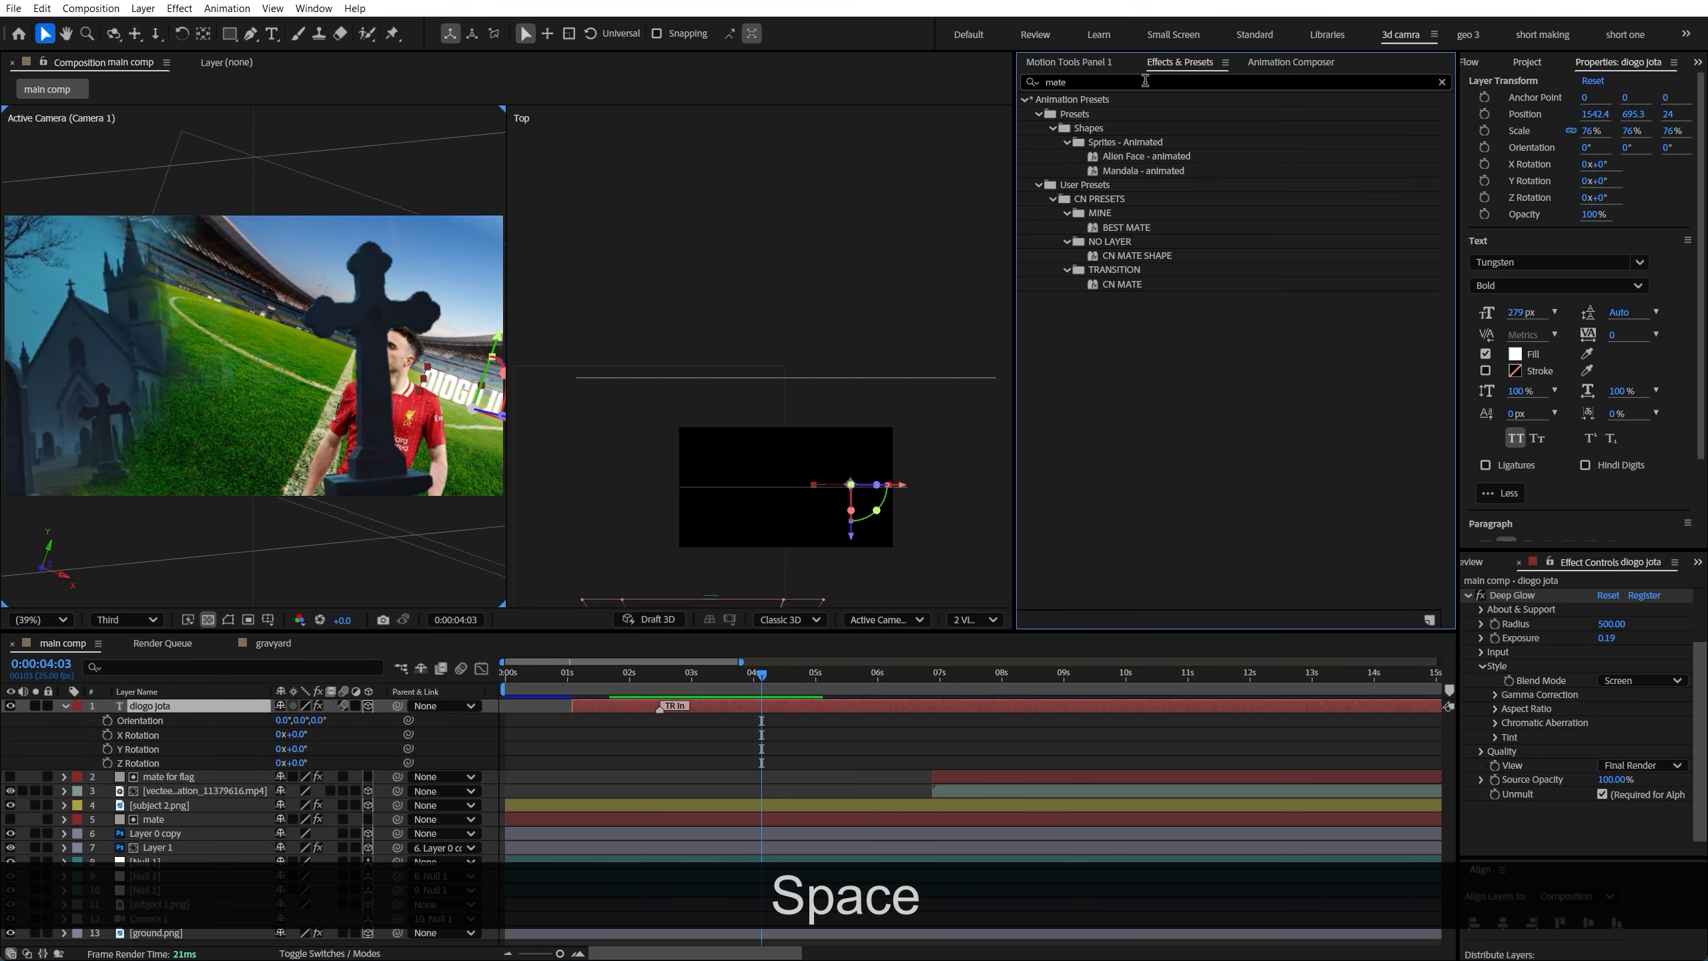
click(1025, 82)
text(drop)
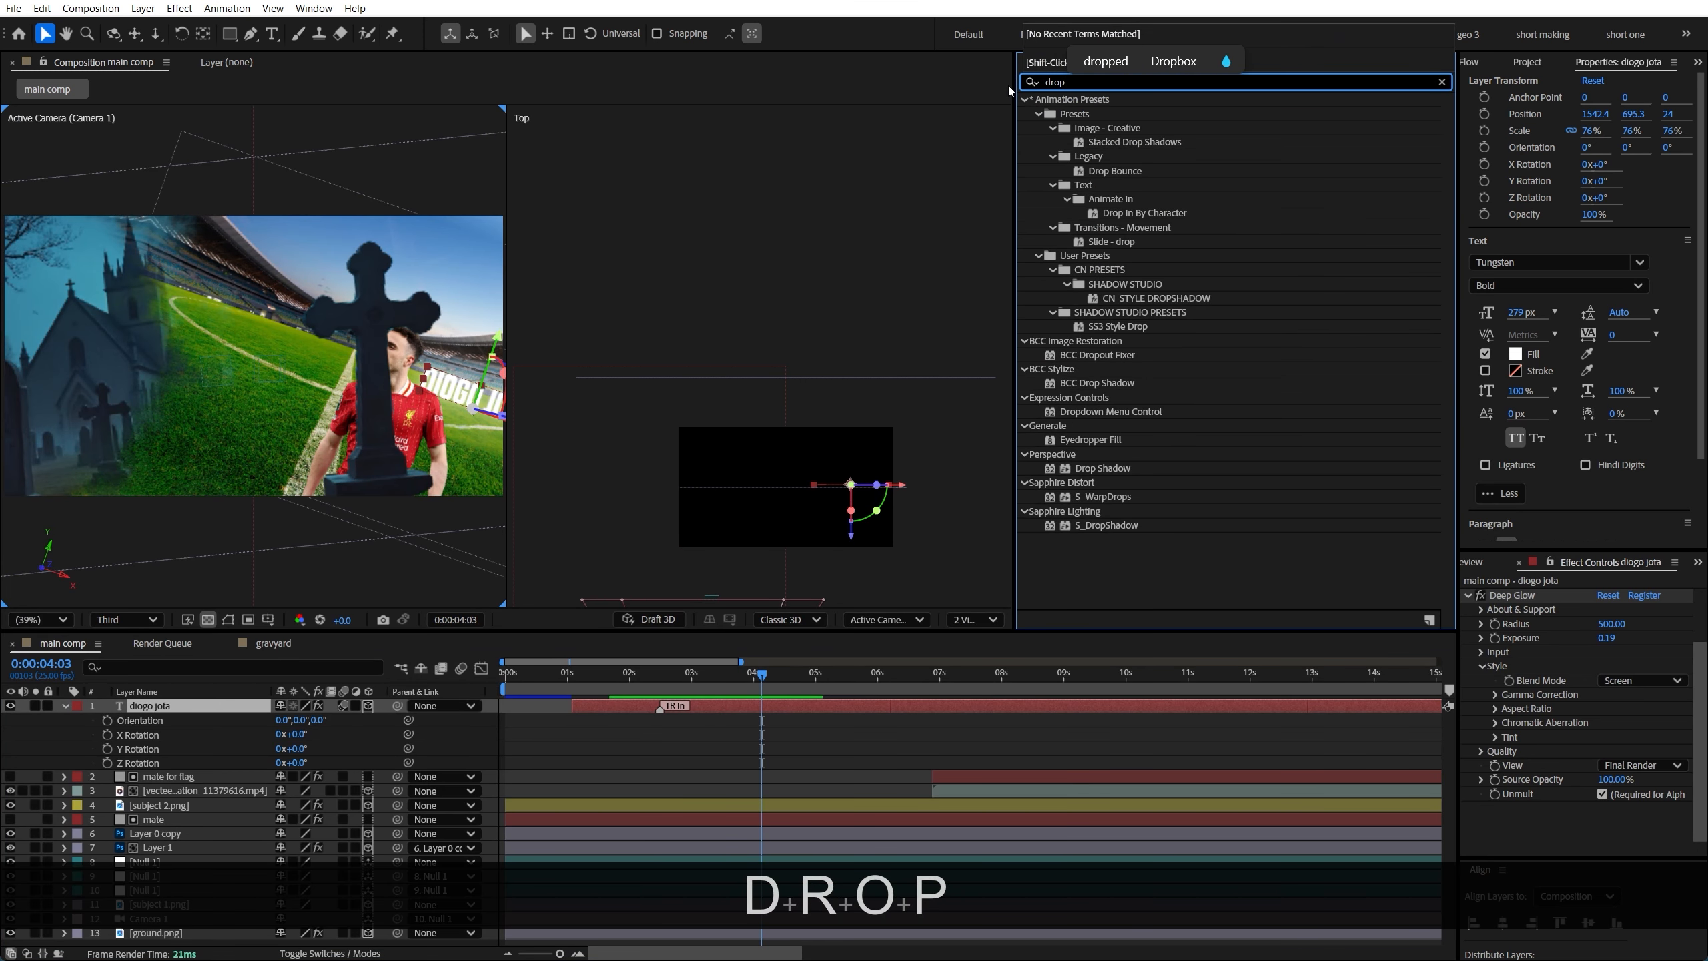
drag(1089, 476, 785, 708)
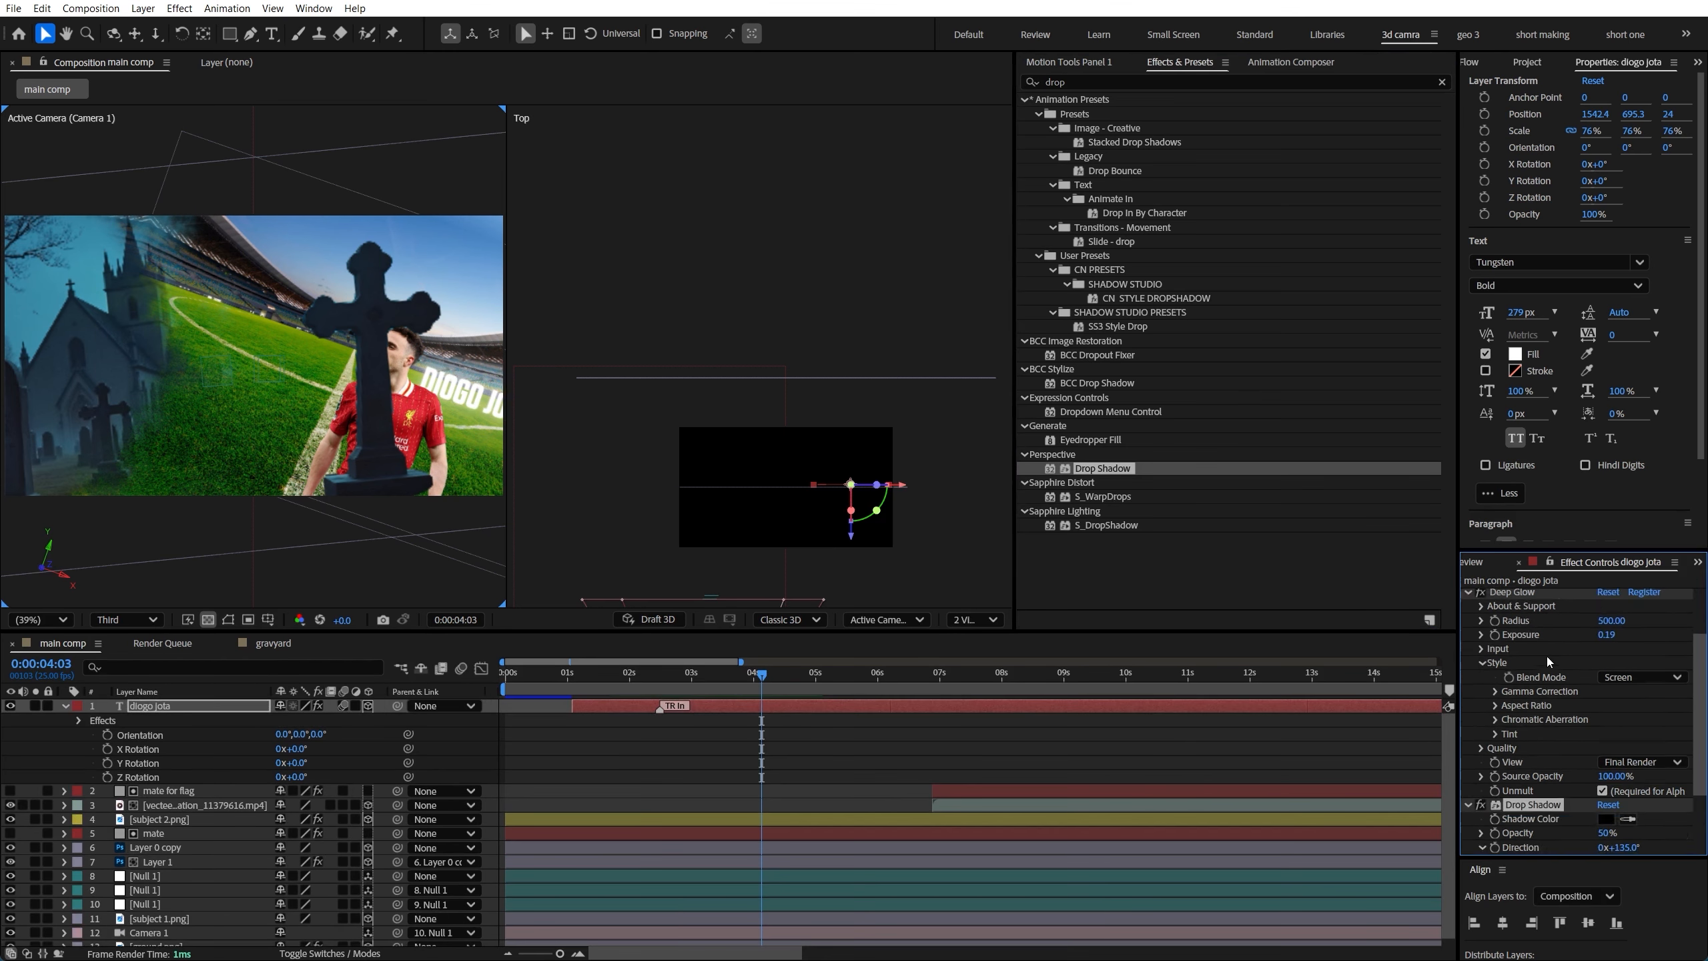
click(1469, 596)
click(1469, 596)
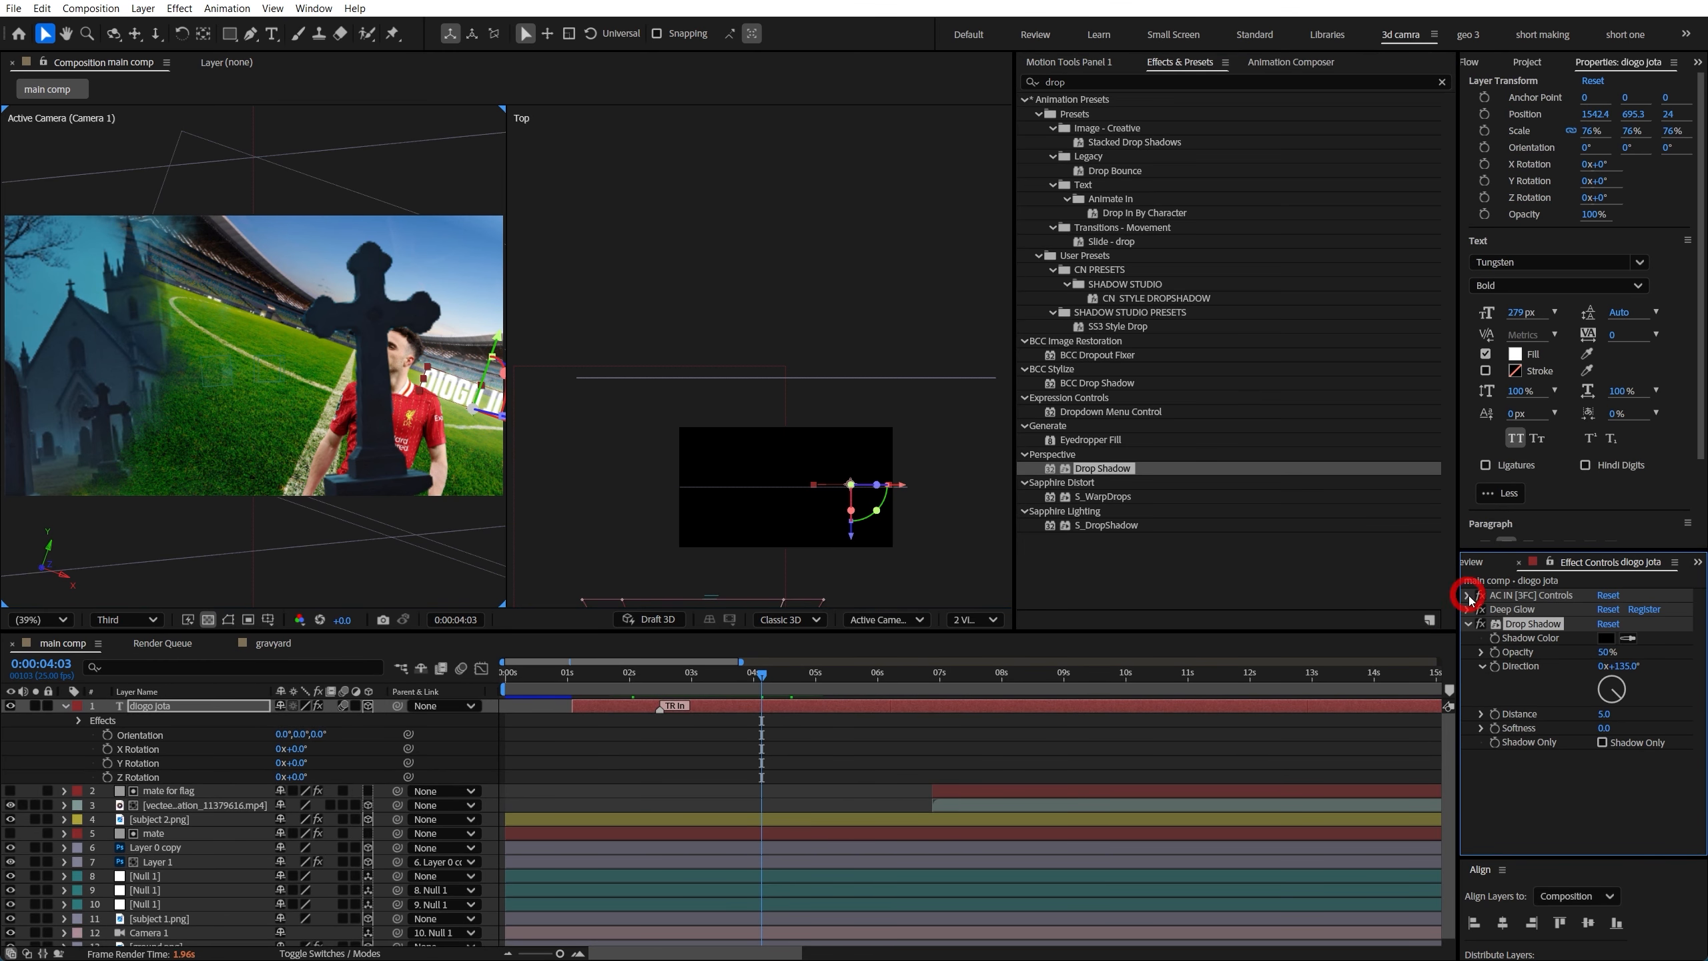
click(682, 762)
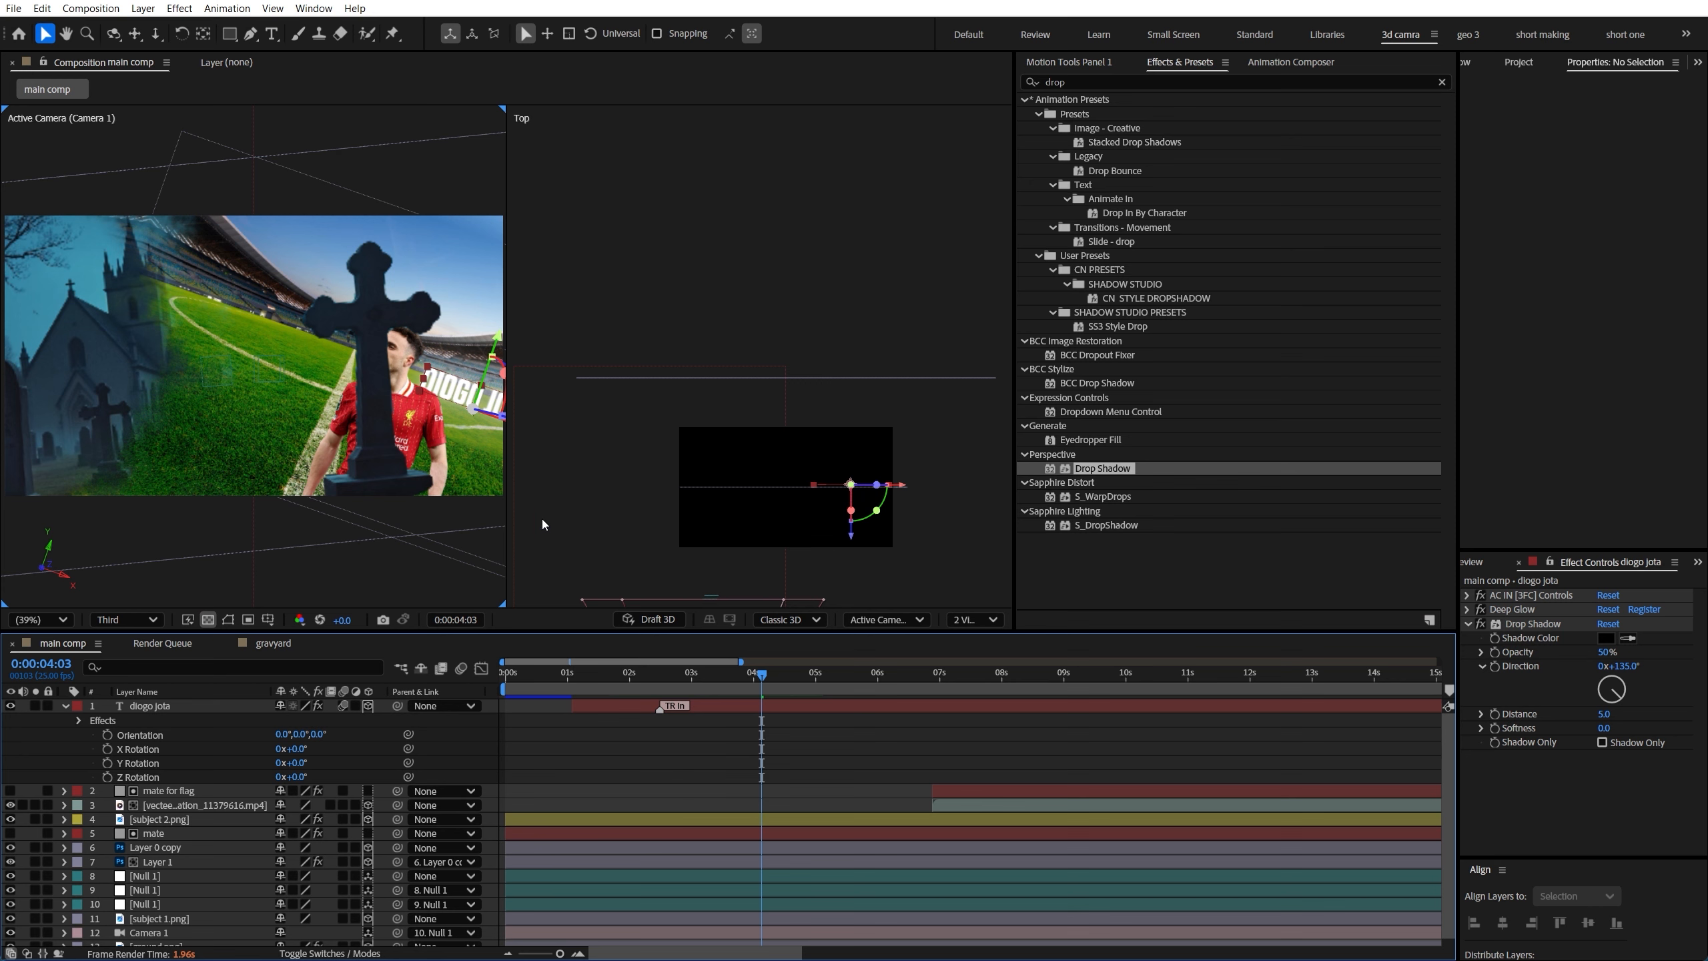
Reveal the Position and Z Rotation keyframes of the Null 1 on layer 9 and set the time to 0:00:04:06
drag(761, 673, 787, 718)
click(785, 890)
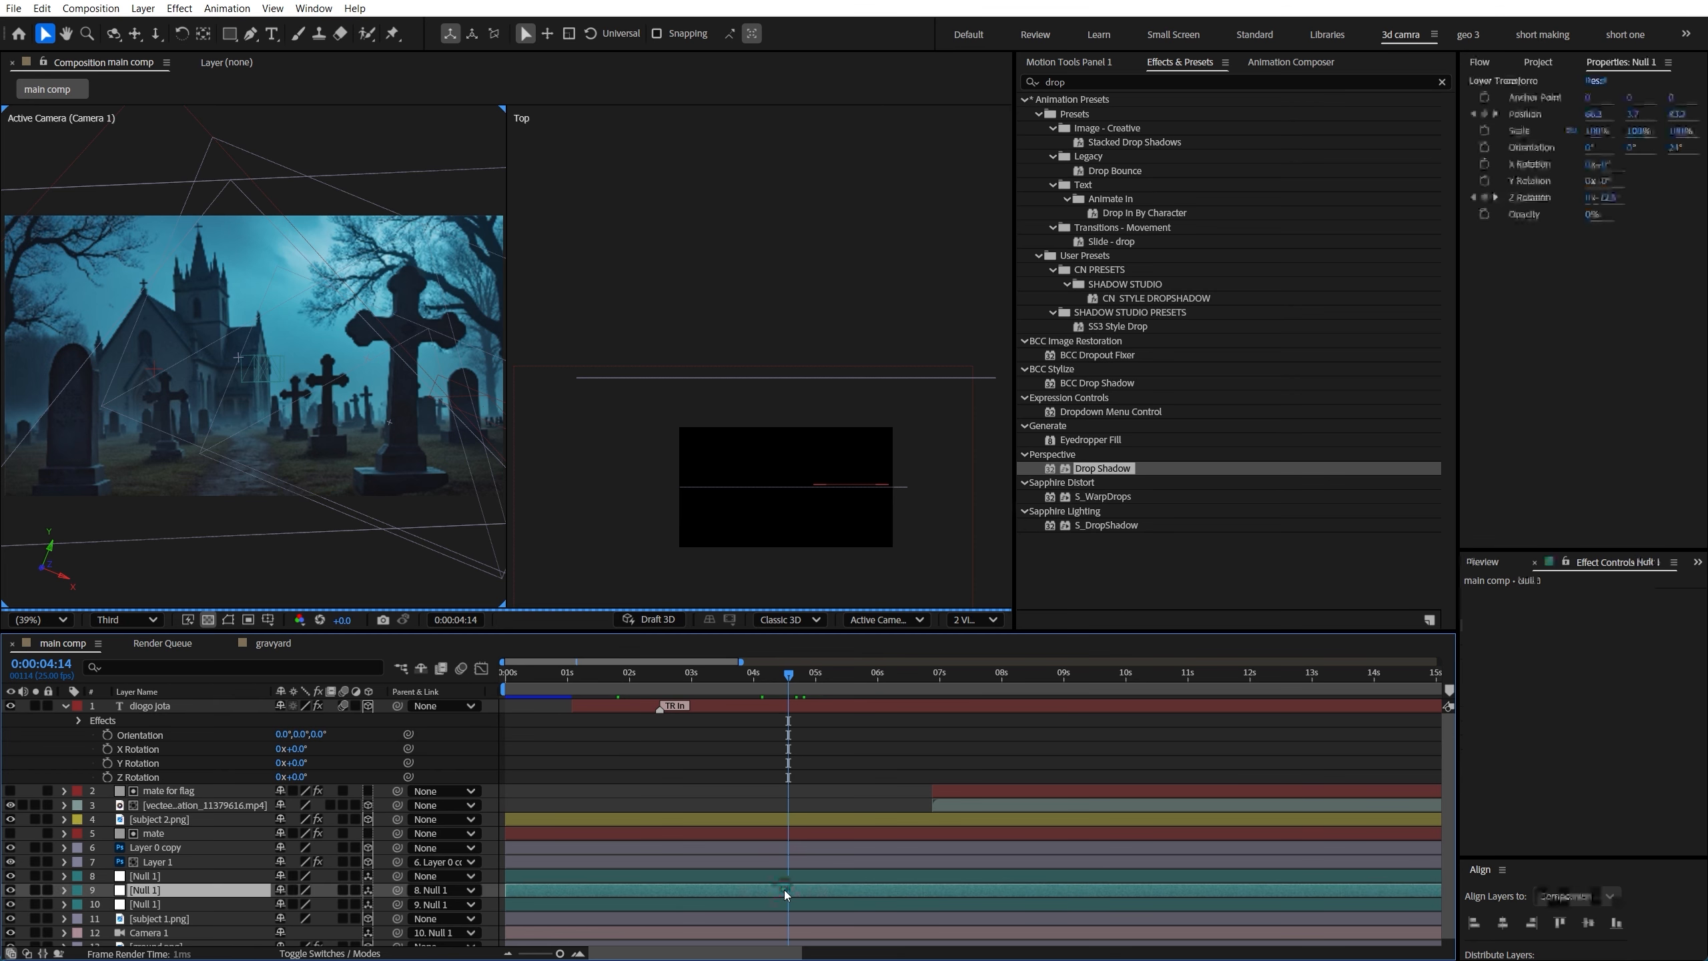
key(u)
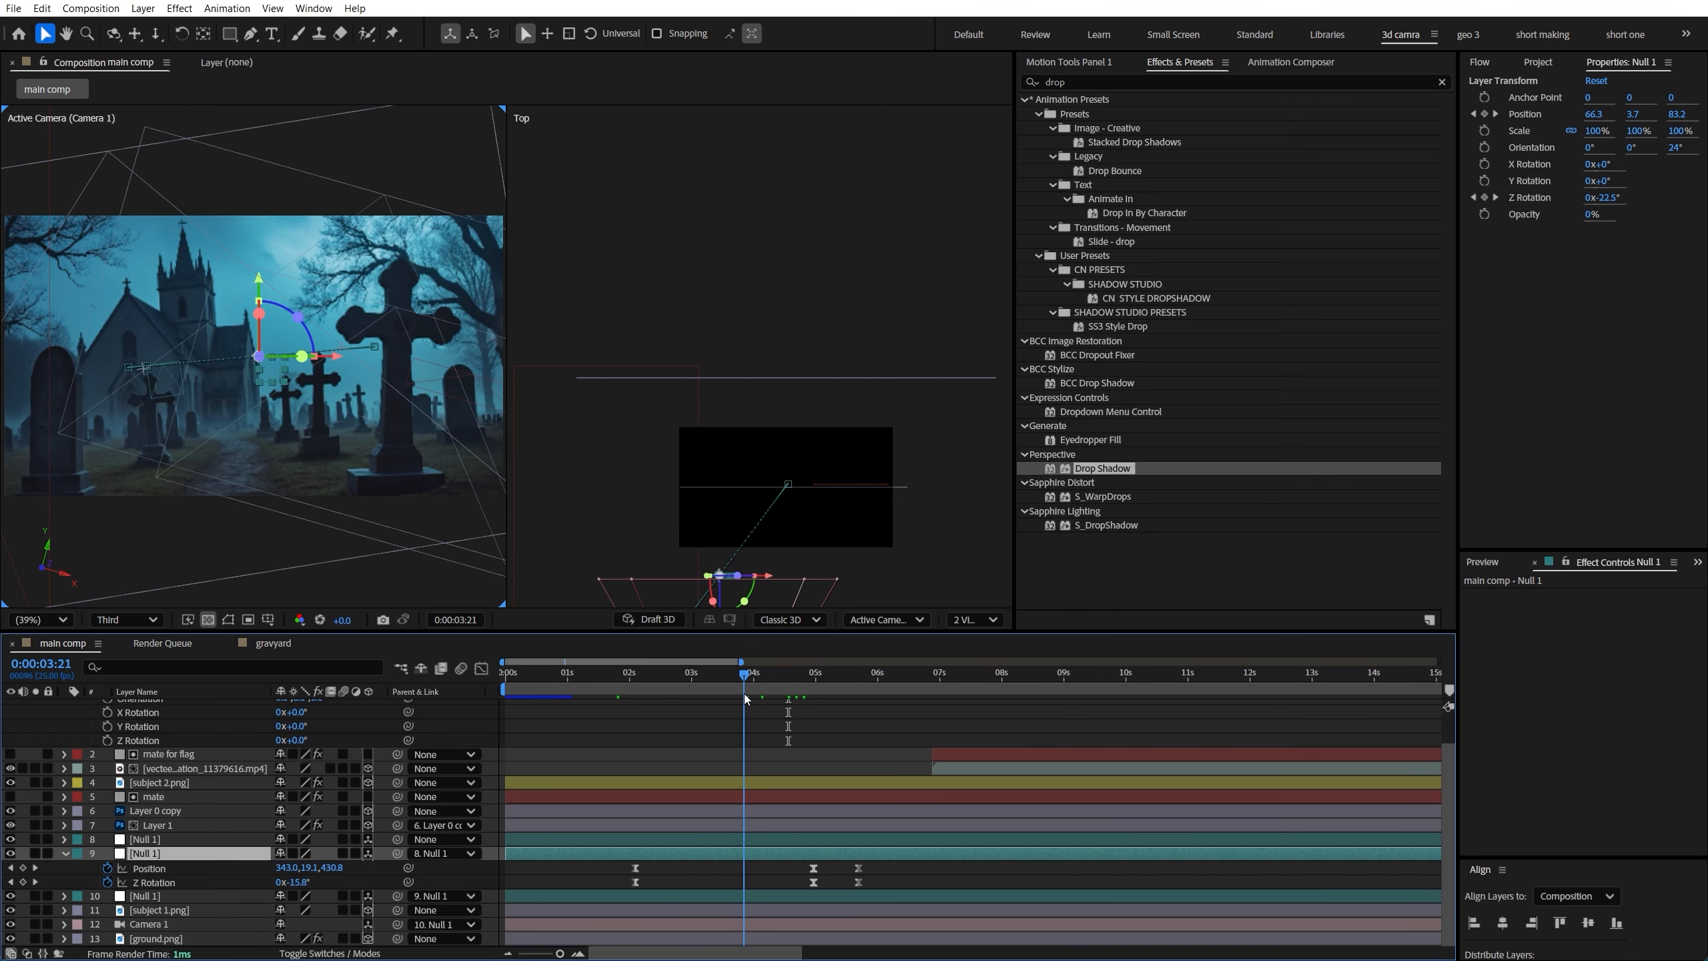
drag(744, 694, 768, 707)
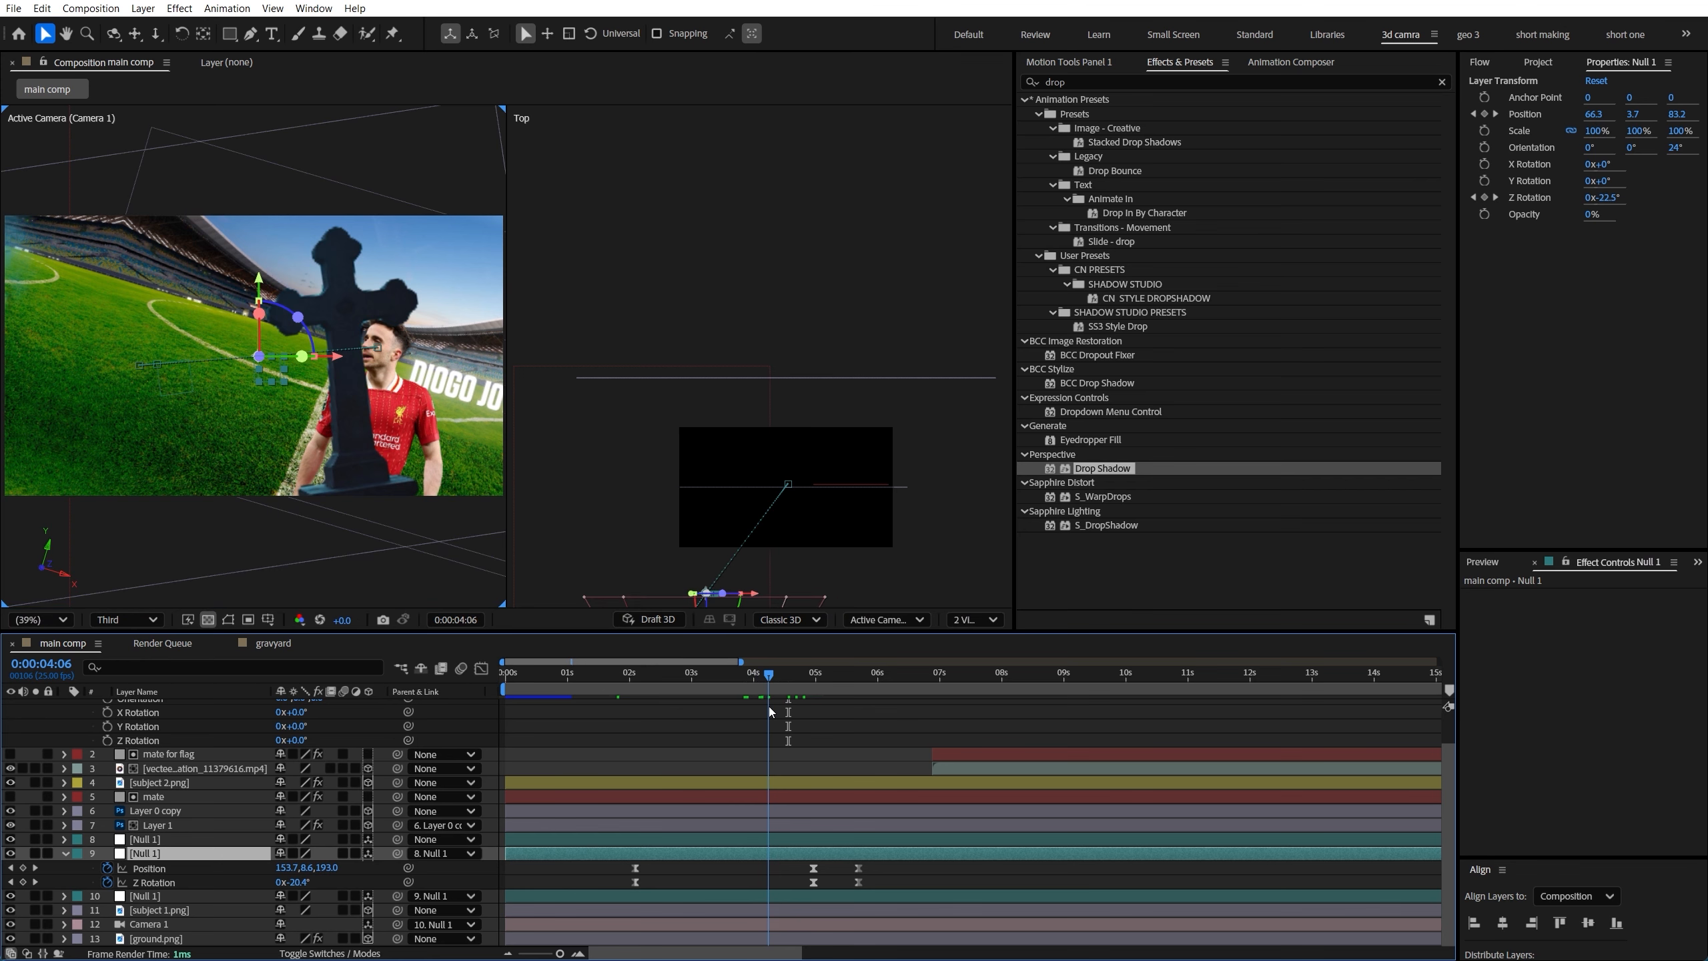
scroll(166, 738, up, 2)
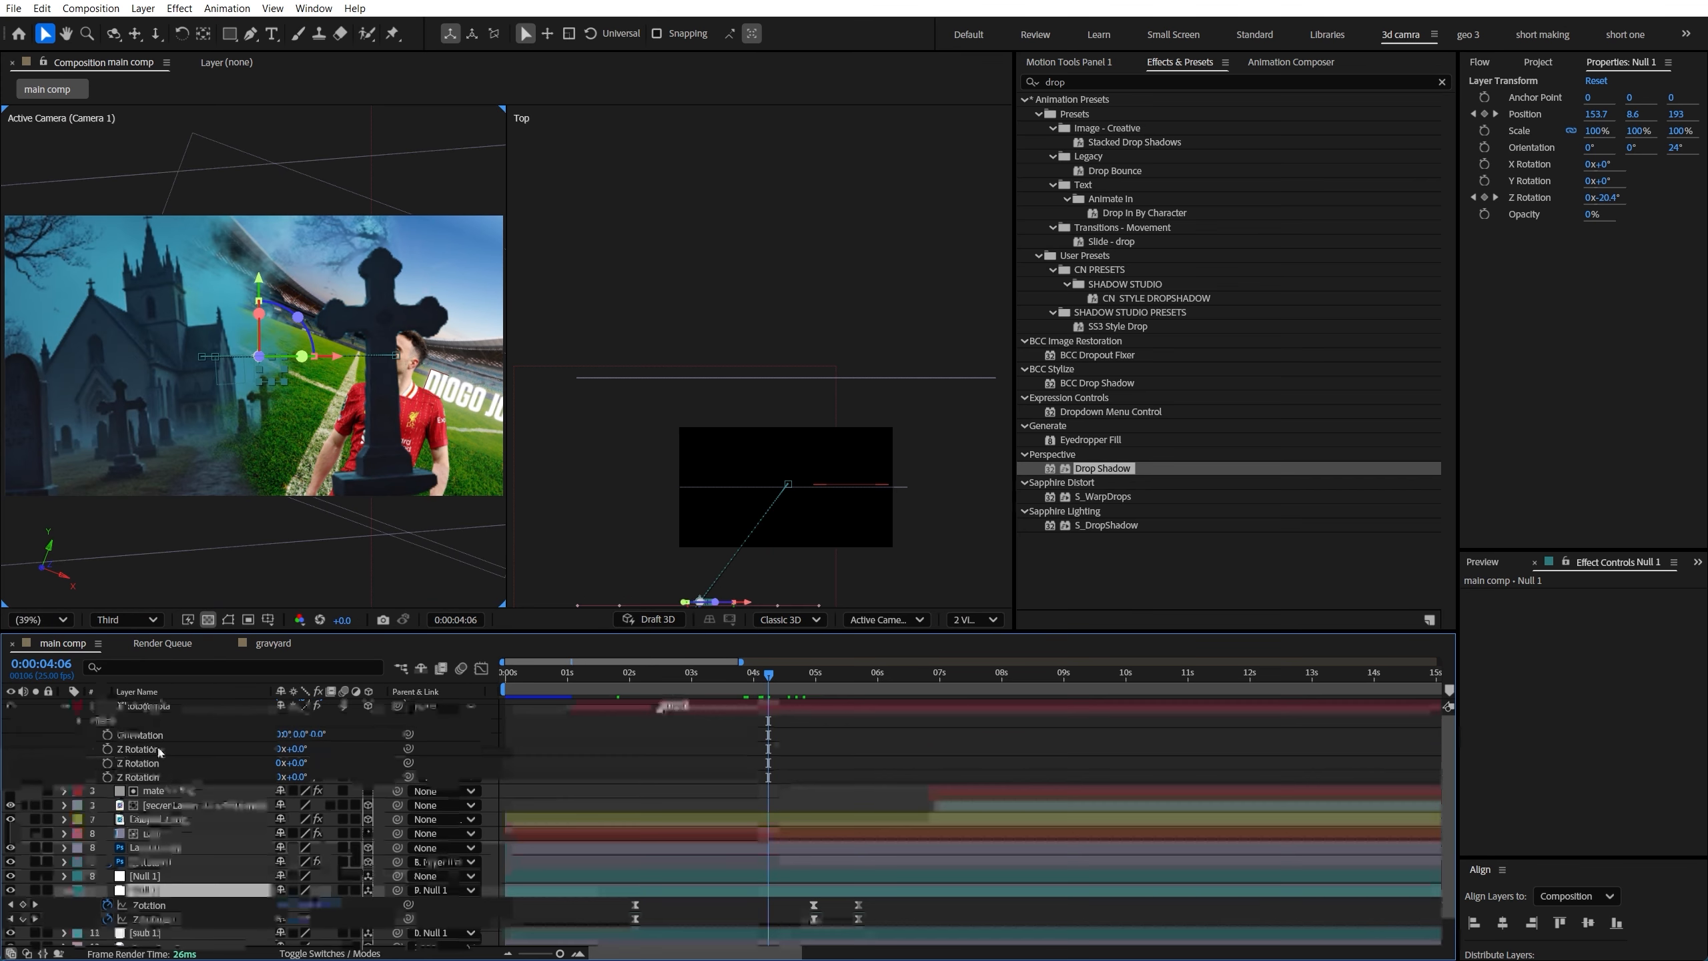
Duplicate the diogo jota text layer and change the copy's text to "rip"
click(150, 705)
key(ctrl+d)
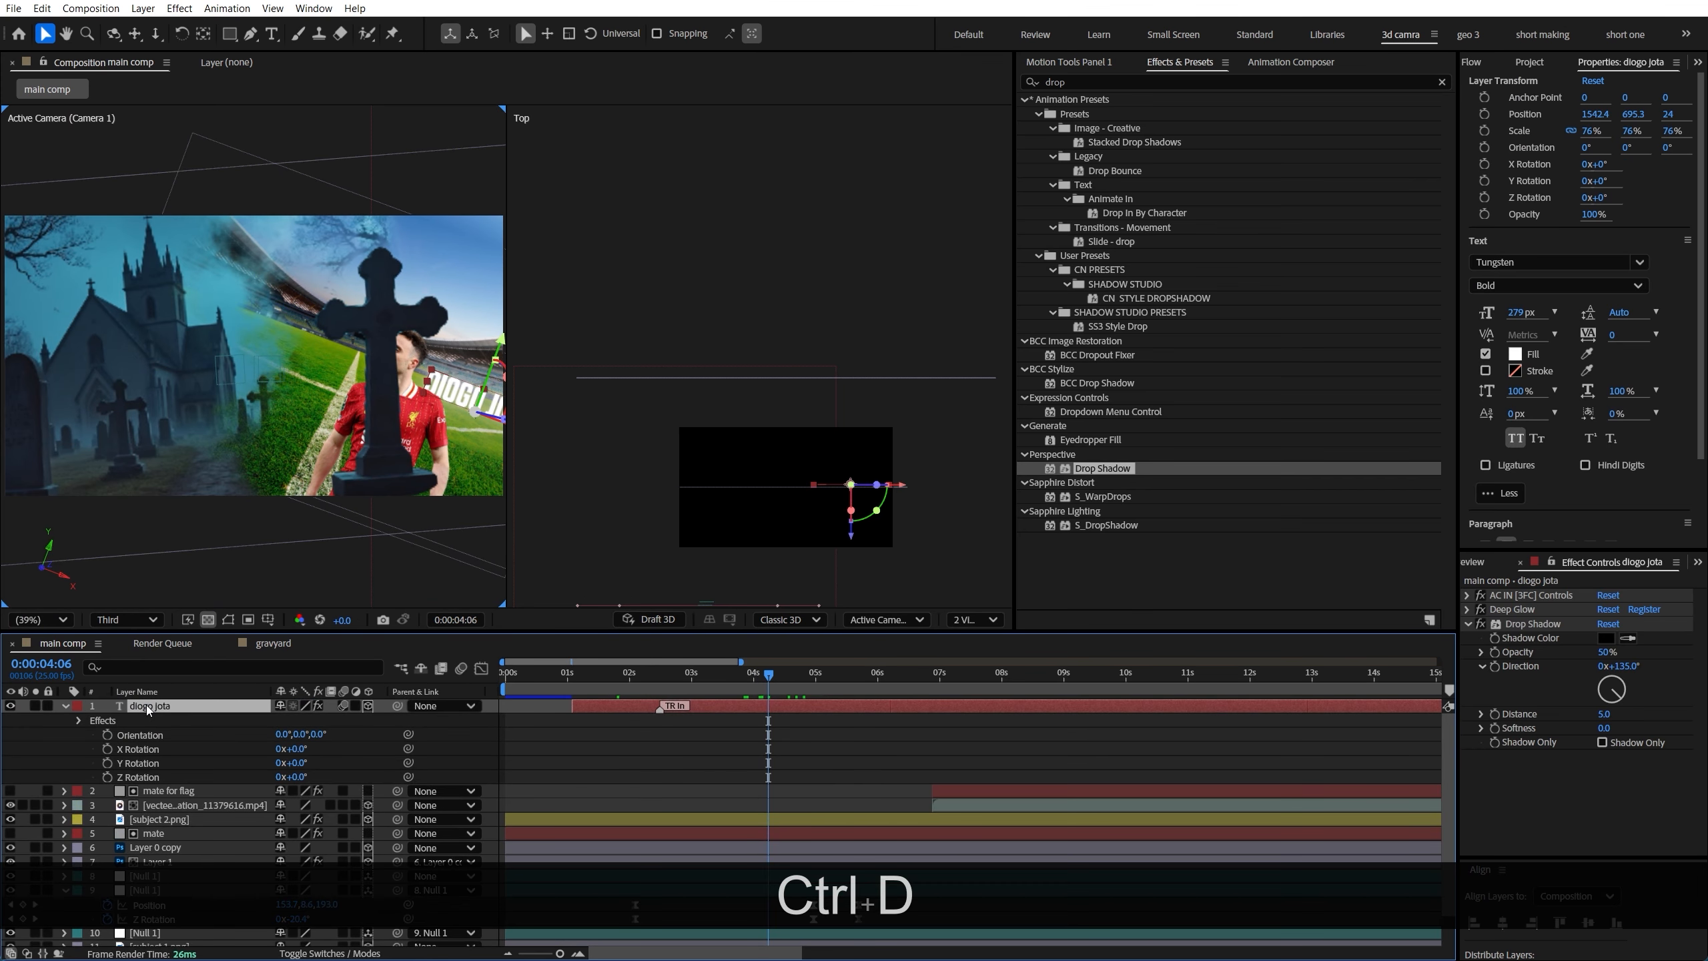
double_click(150, 708)
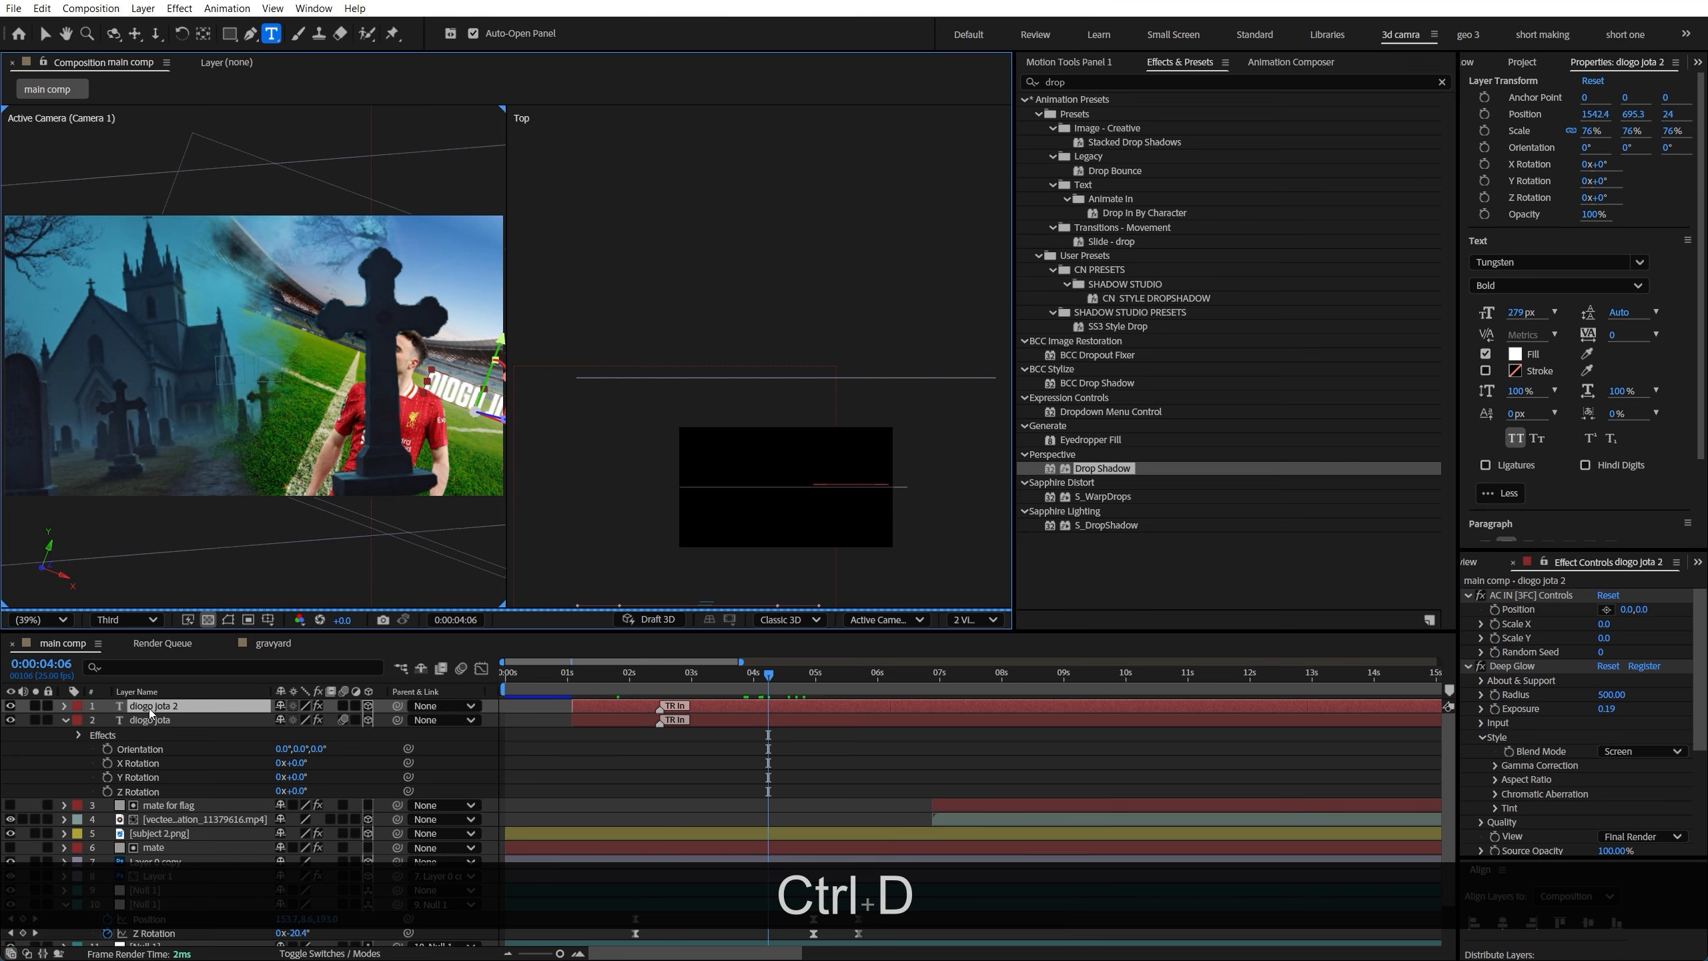
text(rip)
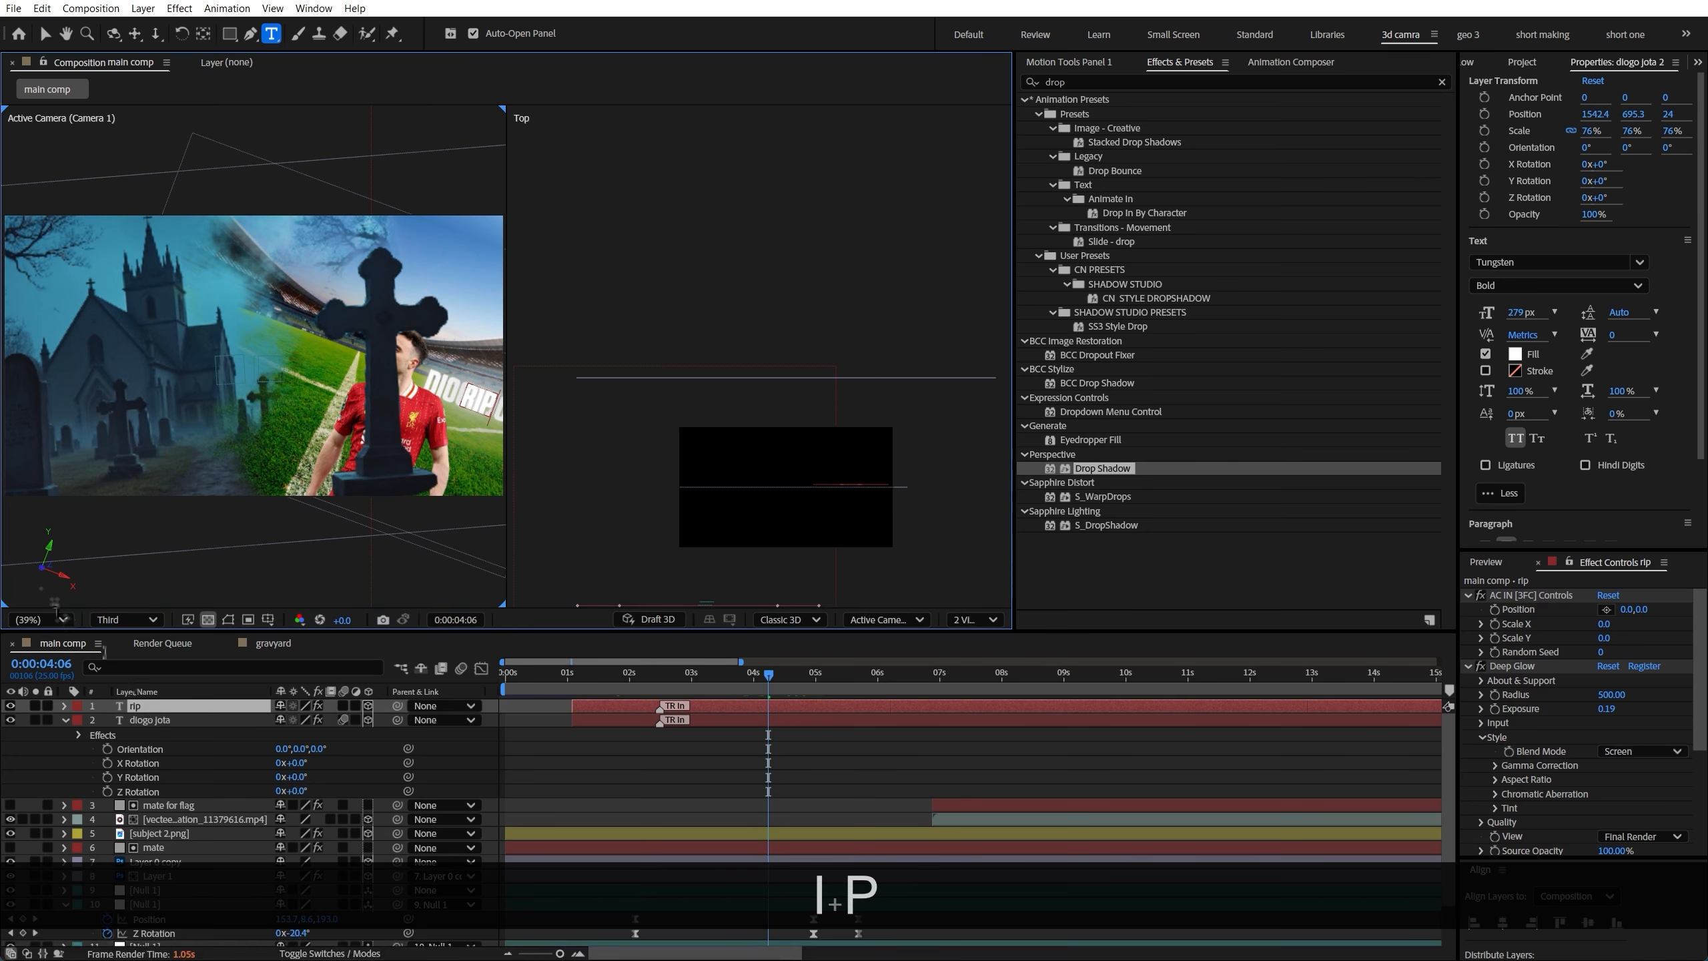
key(Return)
key(v)
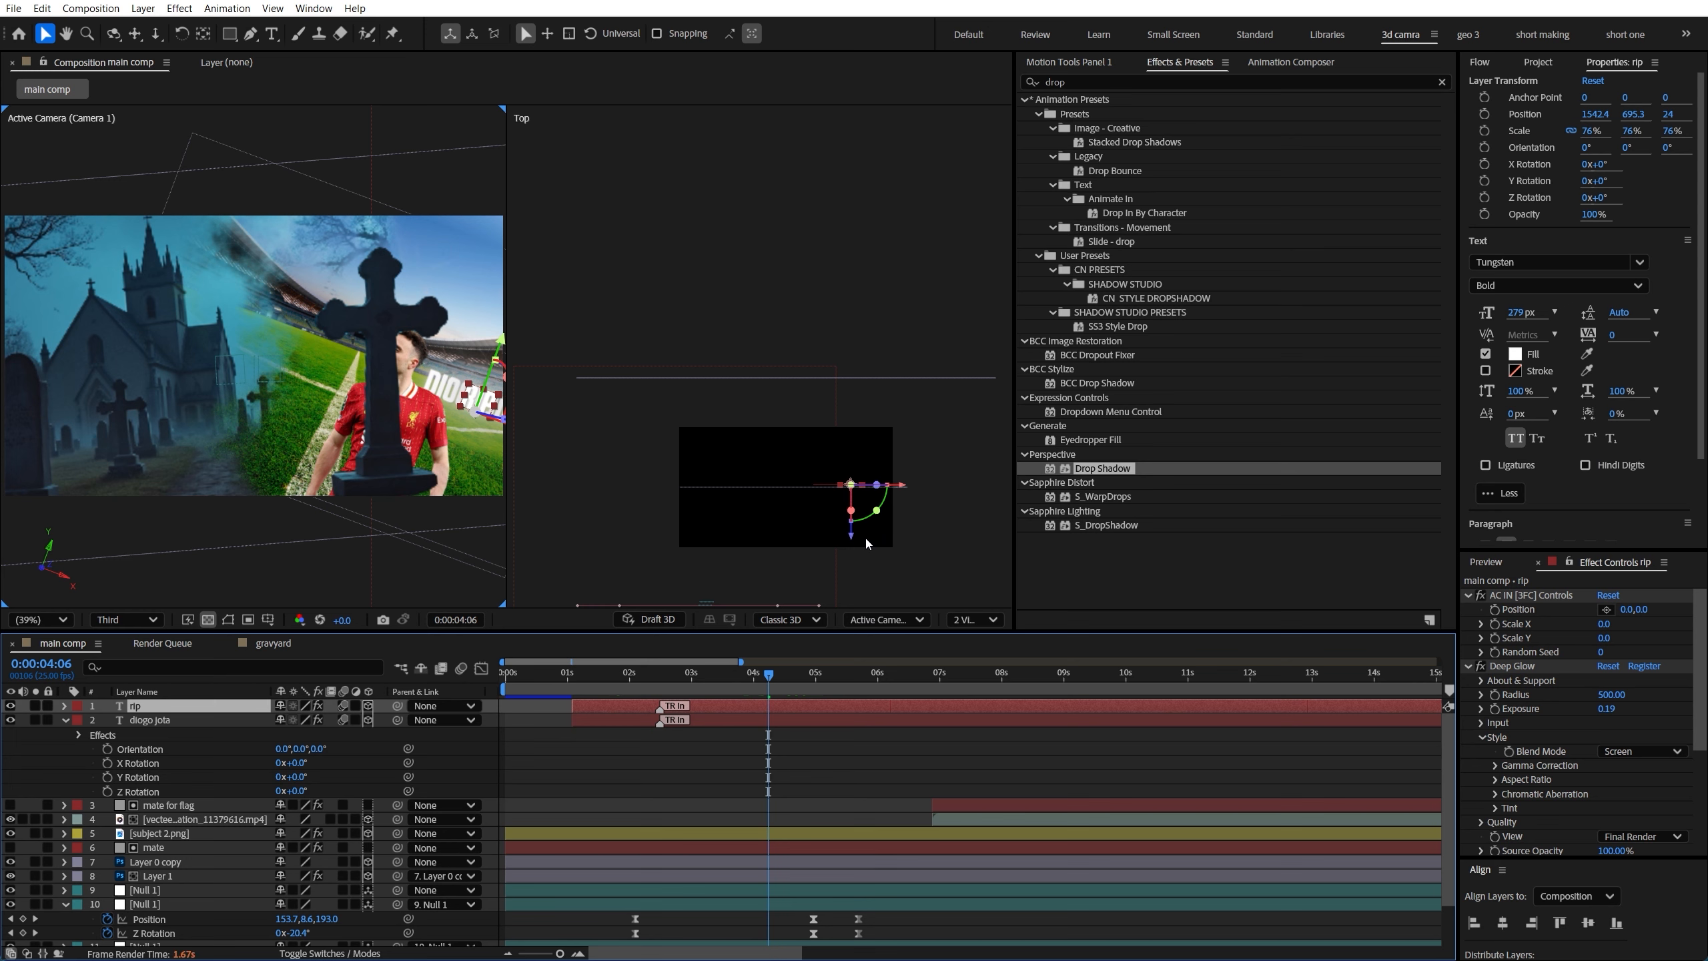
Move the rip text in the Top view toward the graveyard layers, to about X -40.6 and Z -1218
drag(850, 555, 901, 538)
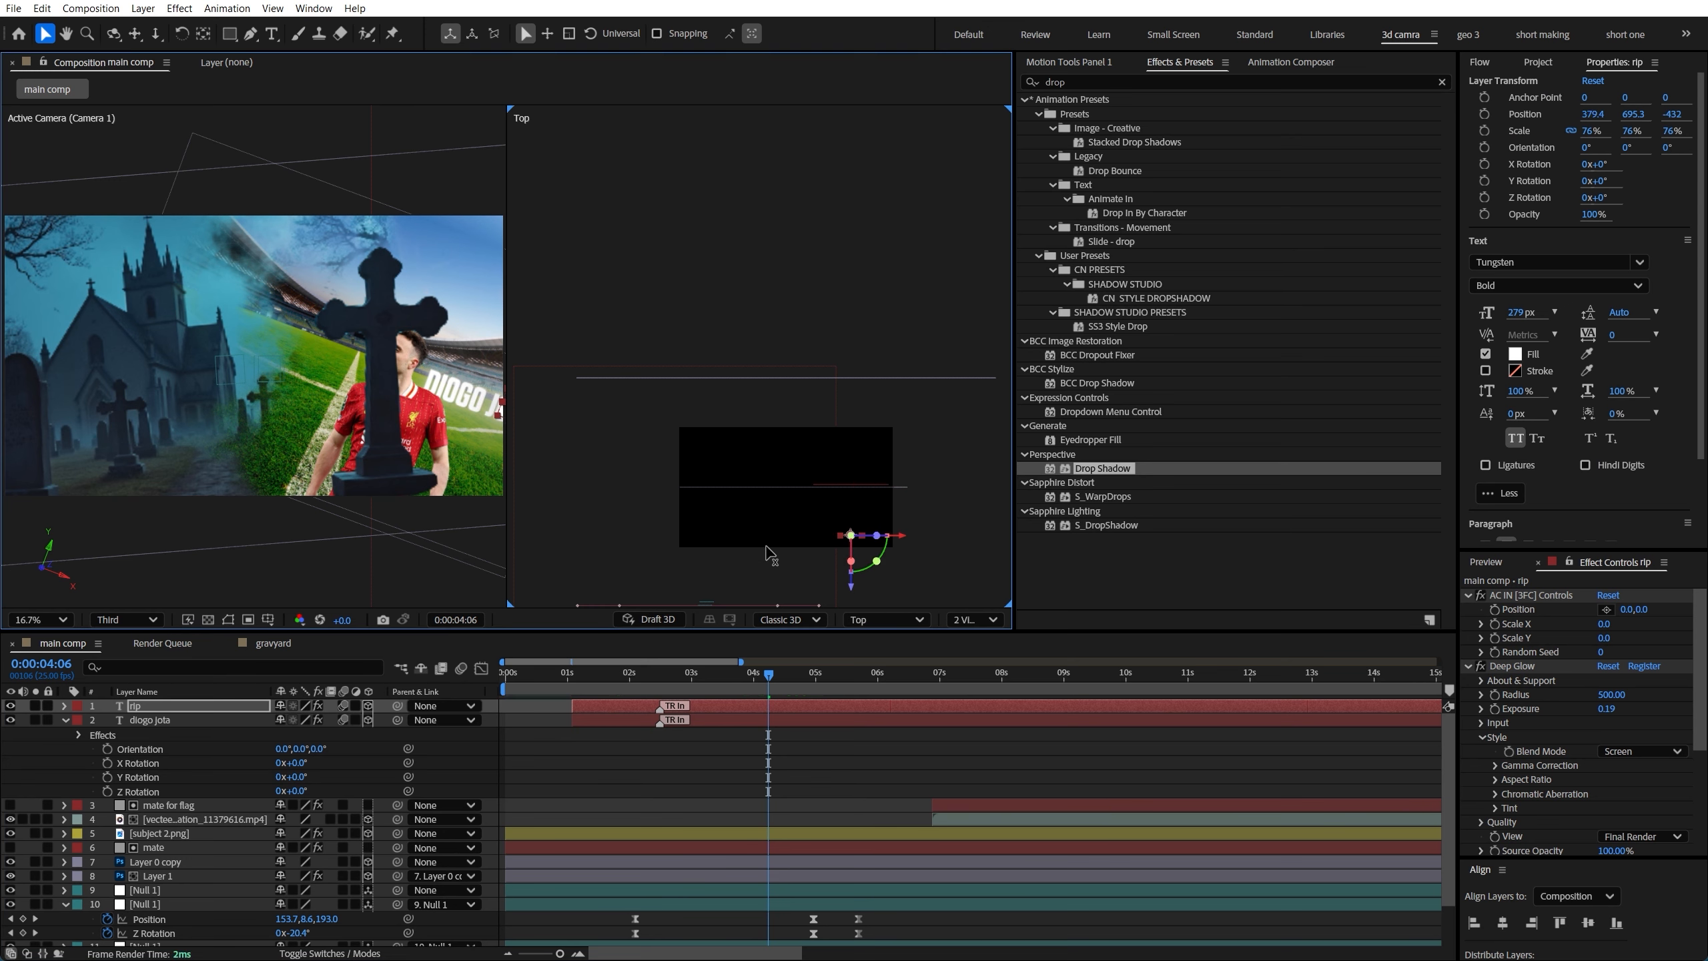
key(space)
drag(675, 564, 670, 434)
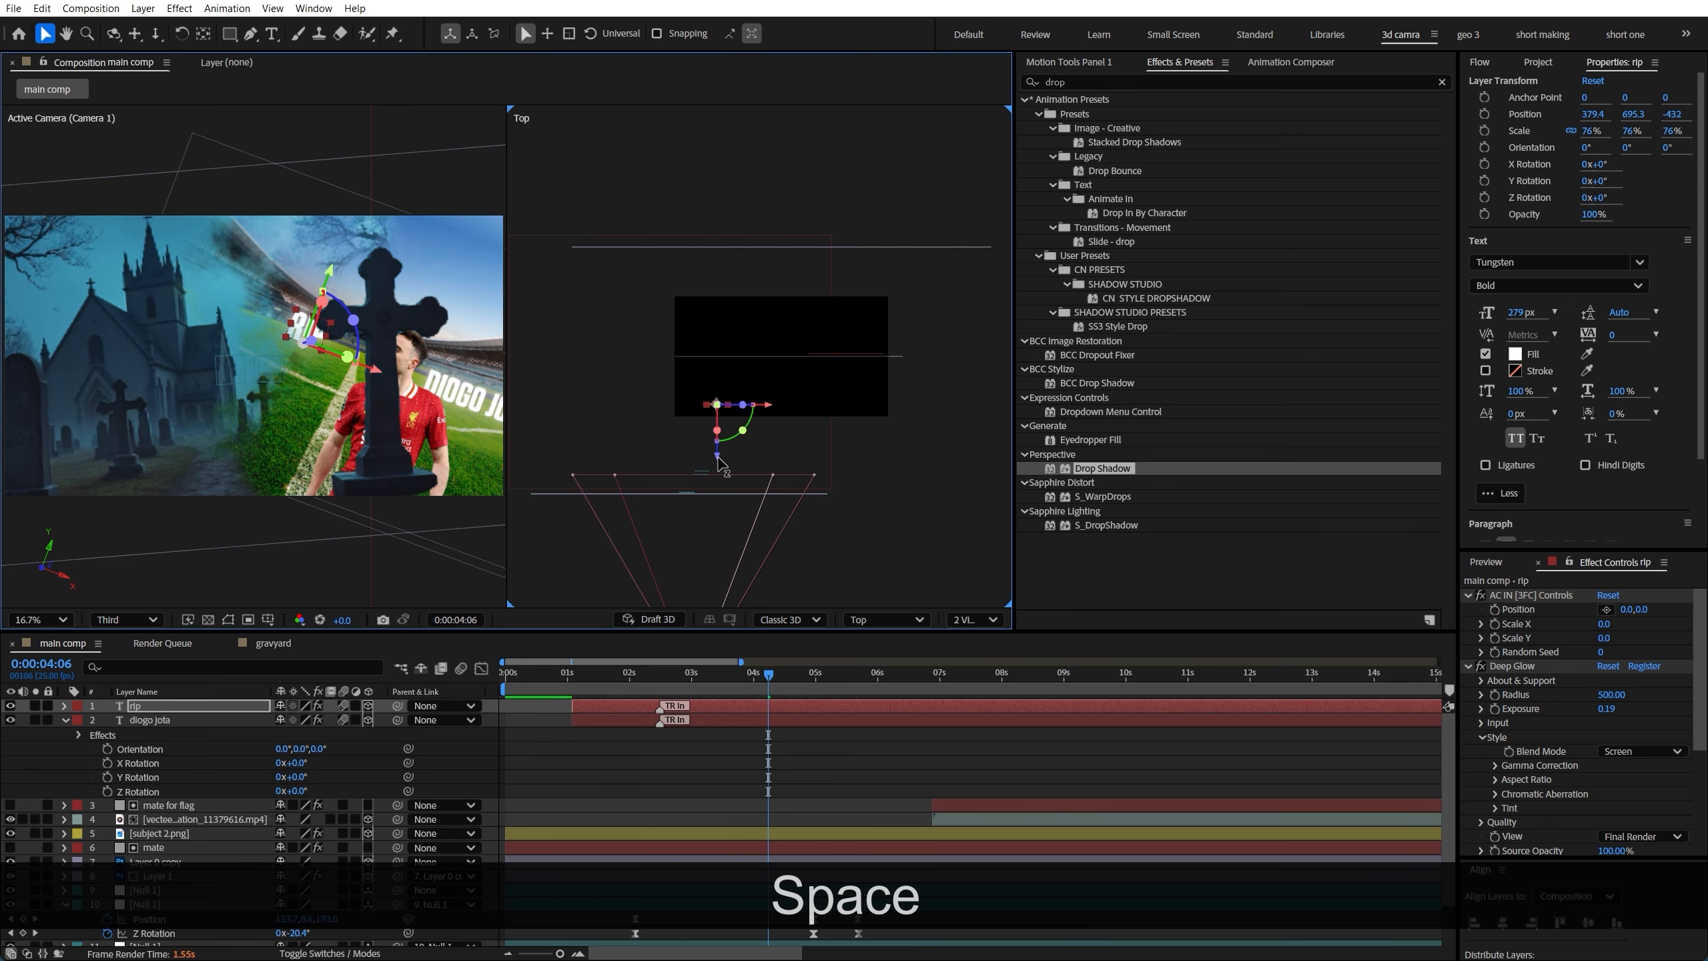
drag(713, 501, 704, 370)
scroll(712, 510, up, 3)
key(space)
Reveal the Position of Layer 1 and set its Z value to 17
click(155, 861)
key(alt)
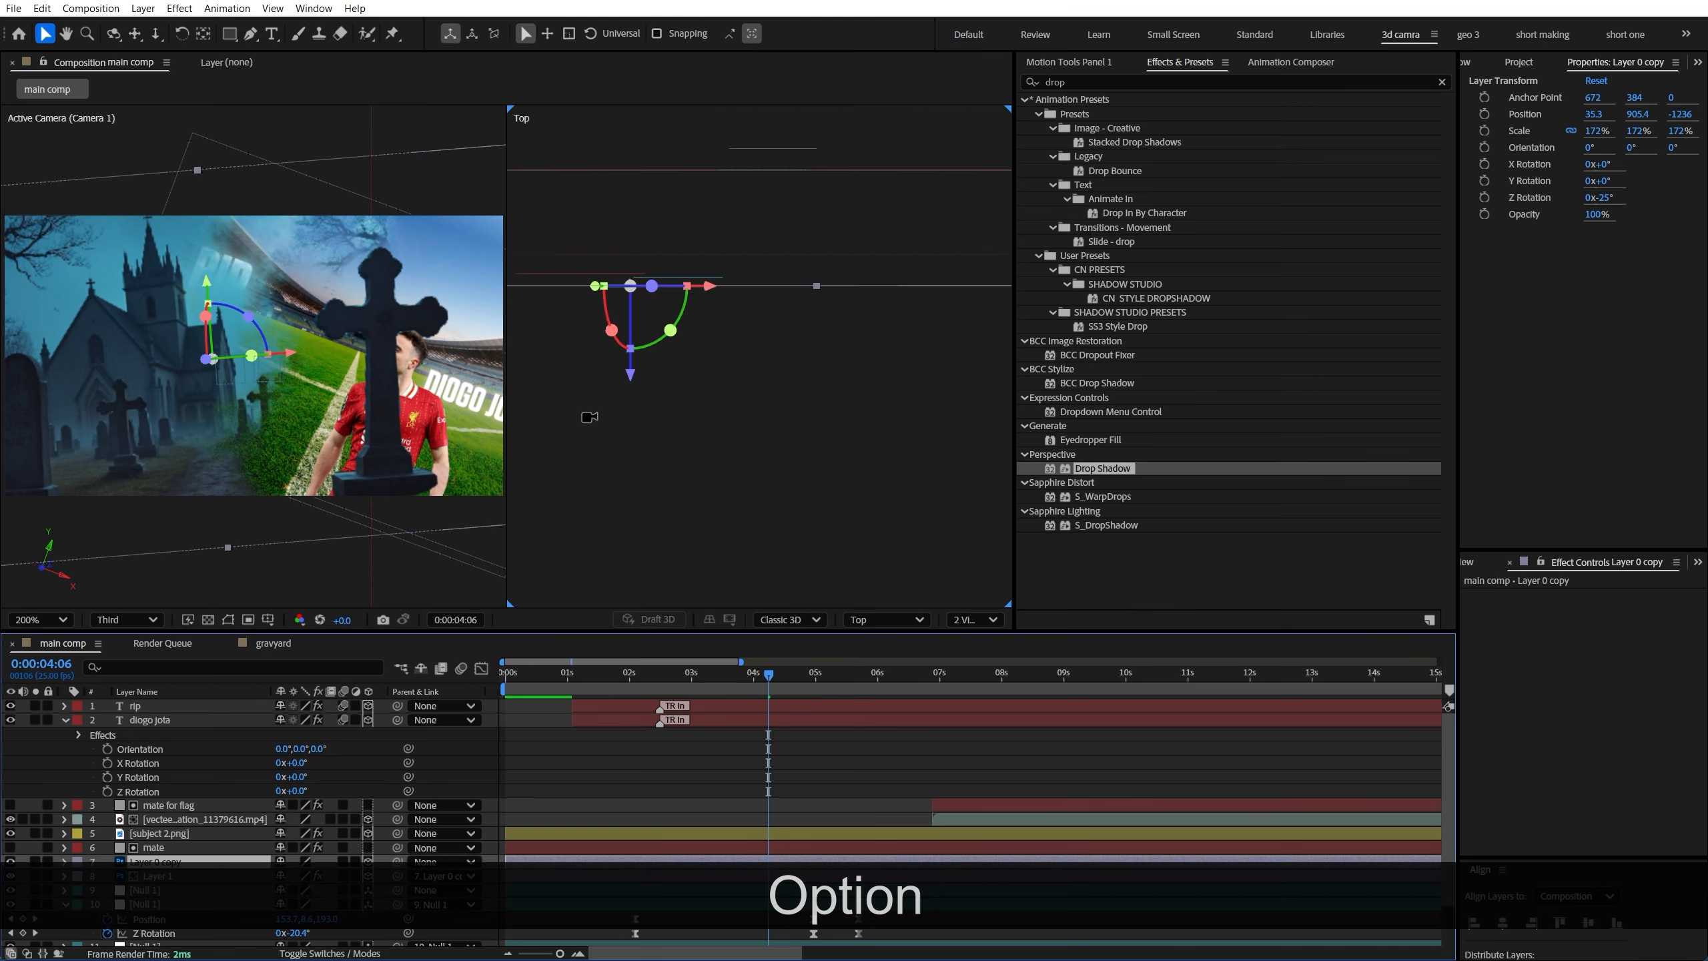
scroll(154, 837, down, 2)
alt+click(156, 835)
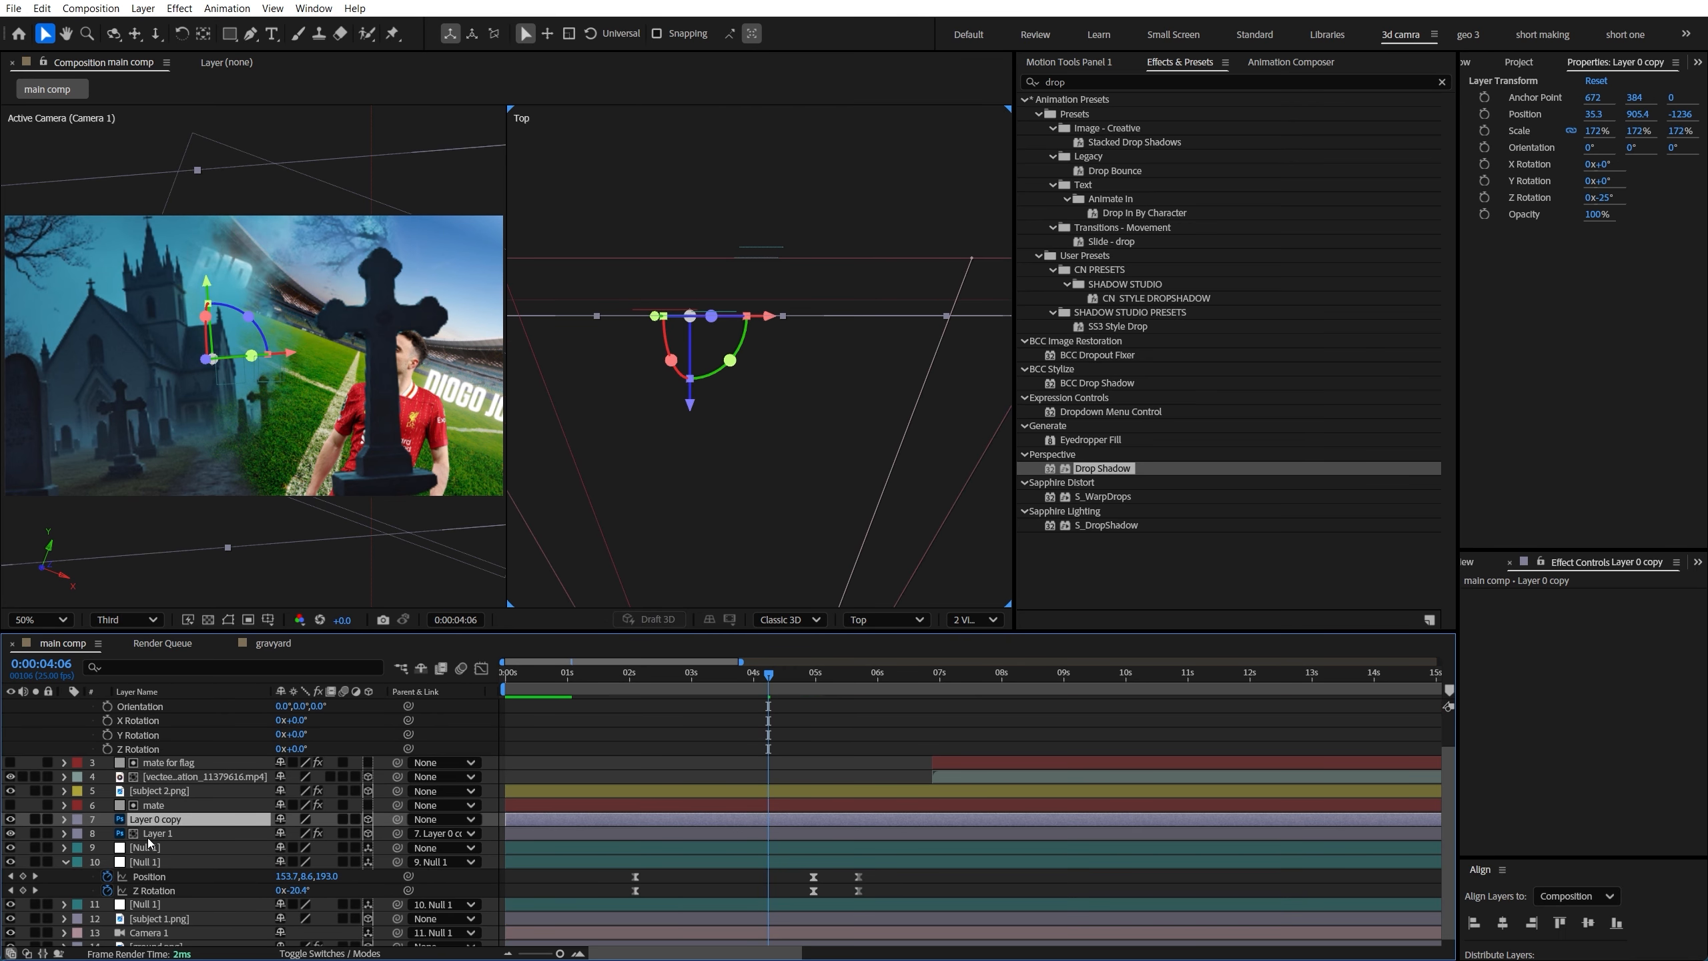
key(p)
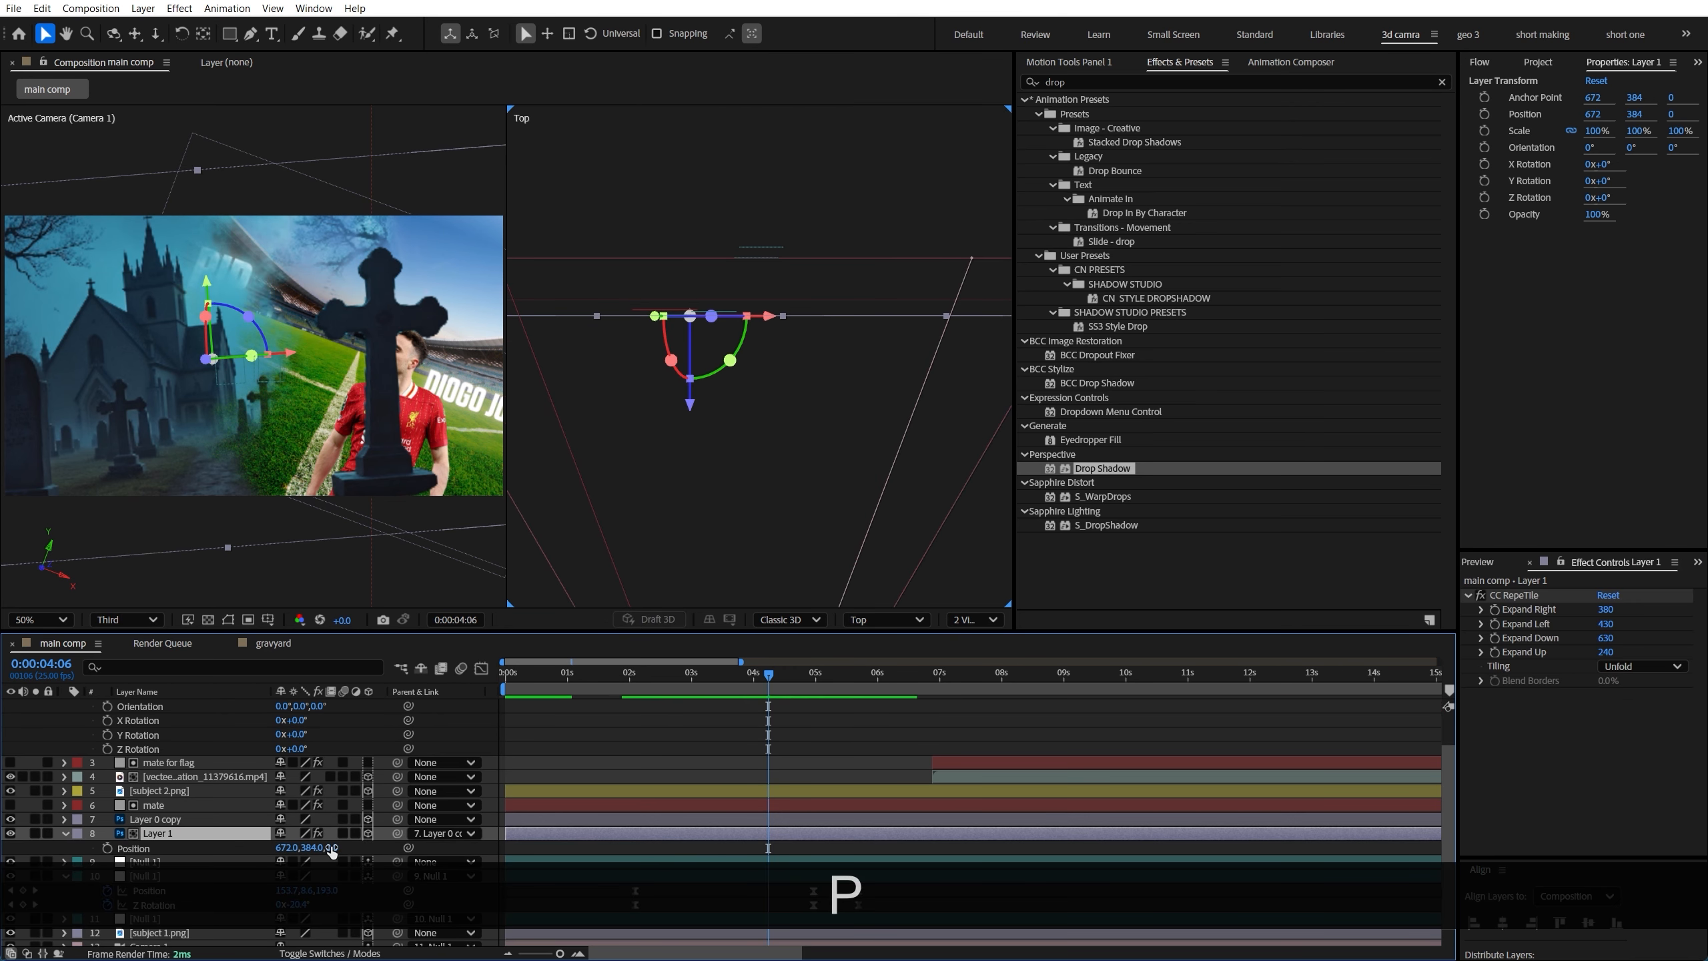
drag(338, 847, 343, 847)
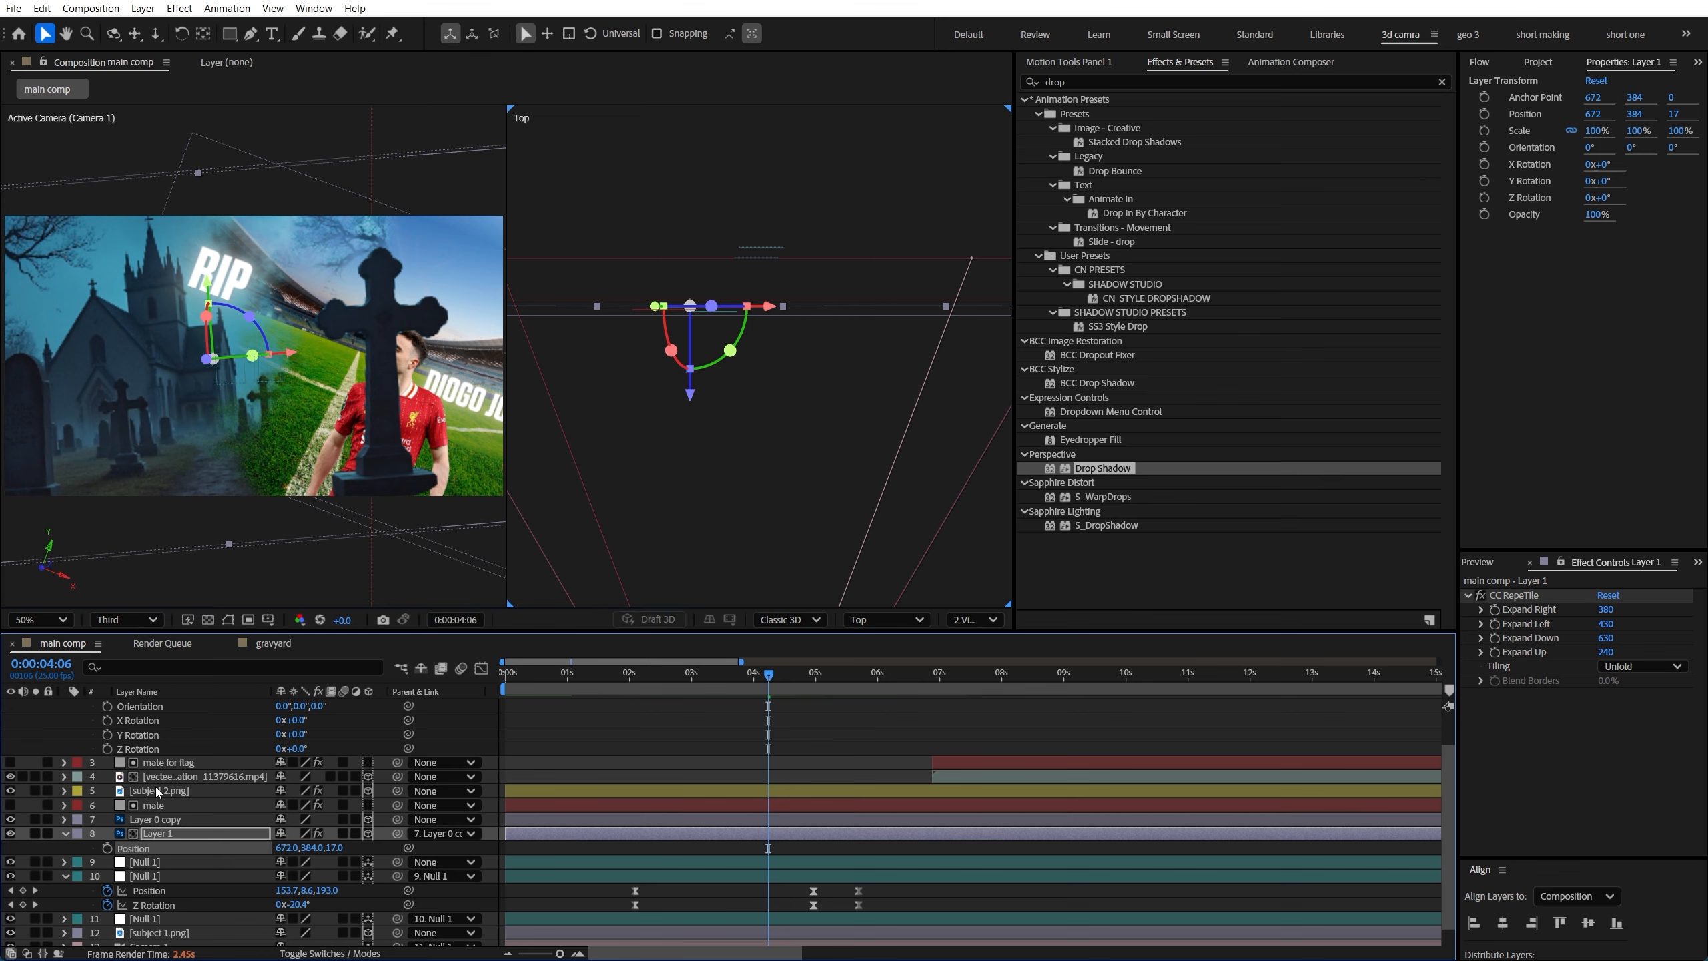
Nudge the rip text along its Z axis between the graveyard layers, to a Z position of -1225
scroll(158, 753, up, 2)
click(156, 707)
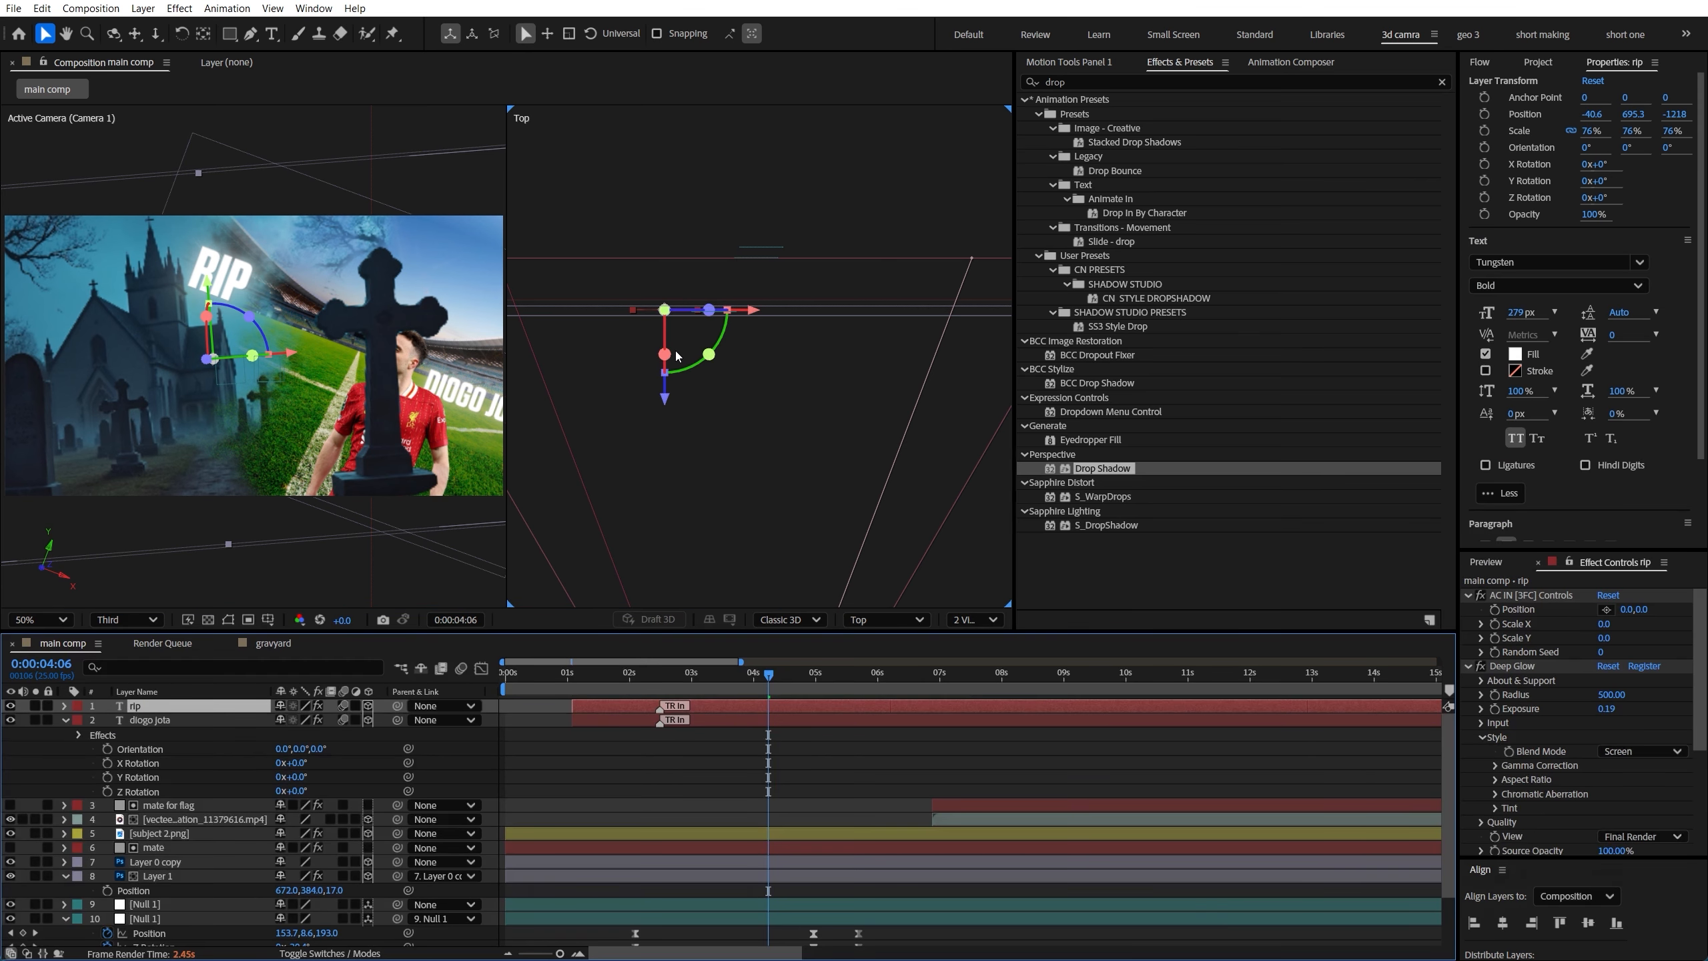
key(alt)
scroll(655, 383, up, 3)
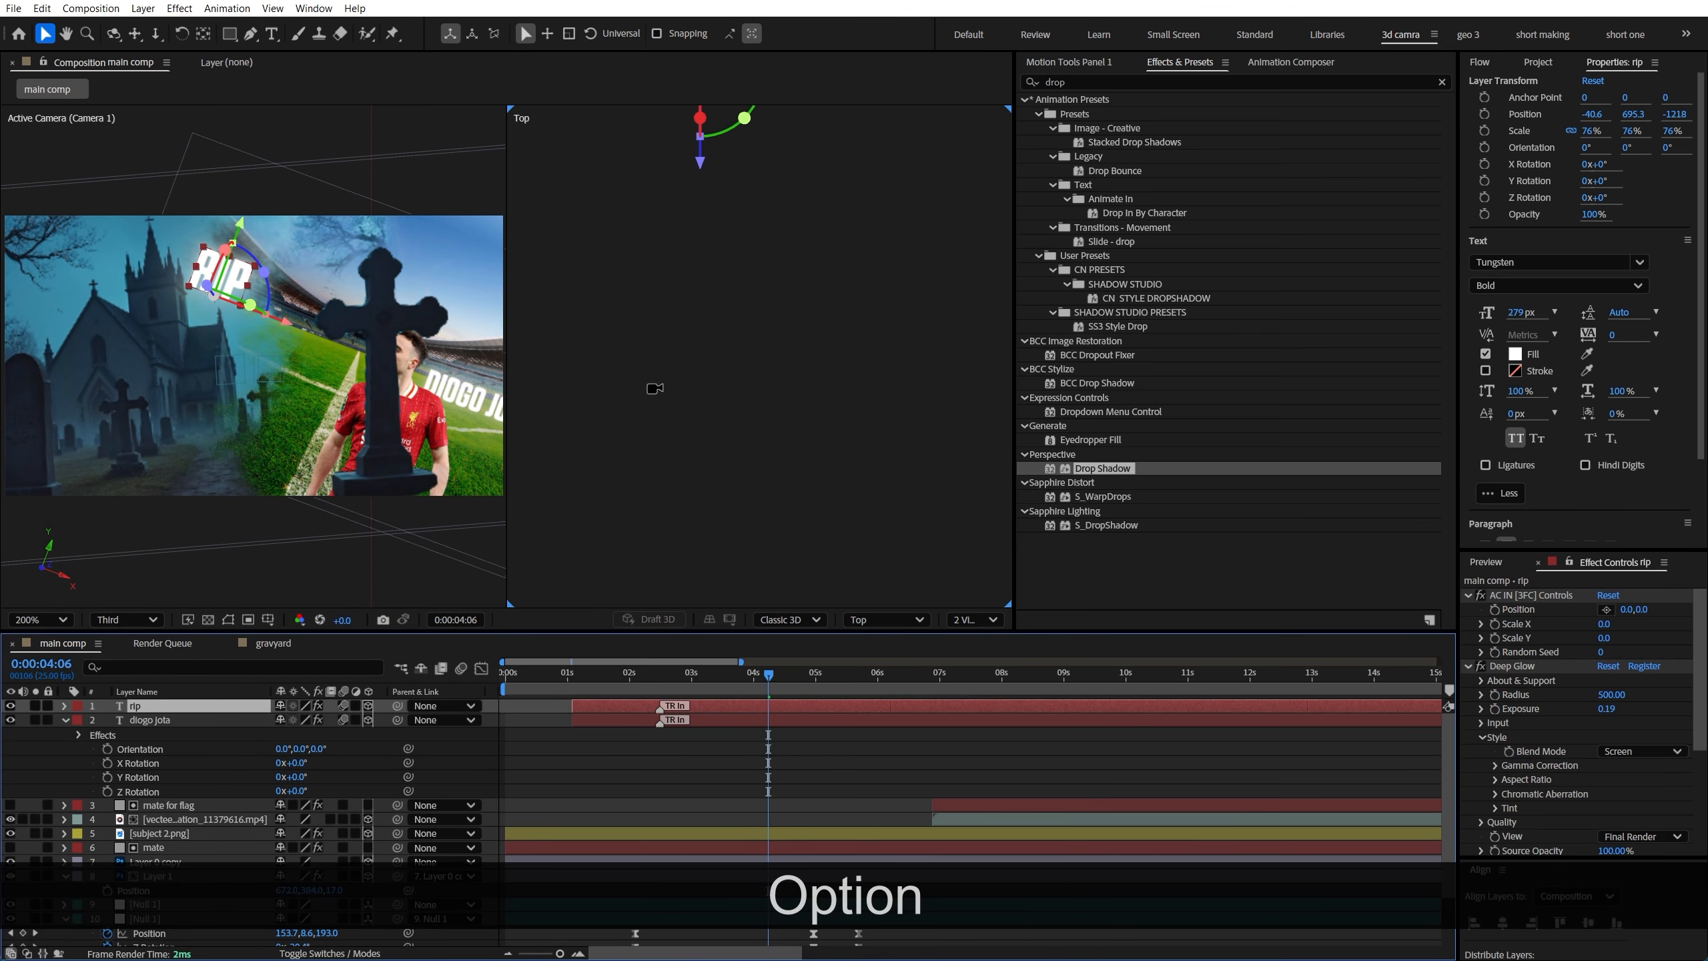
key(space)
scroll(656, 483, up, 5)
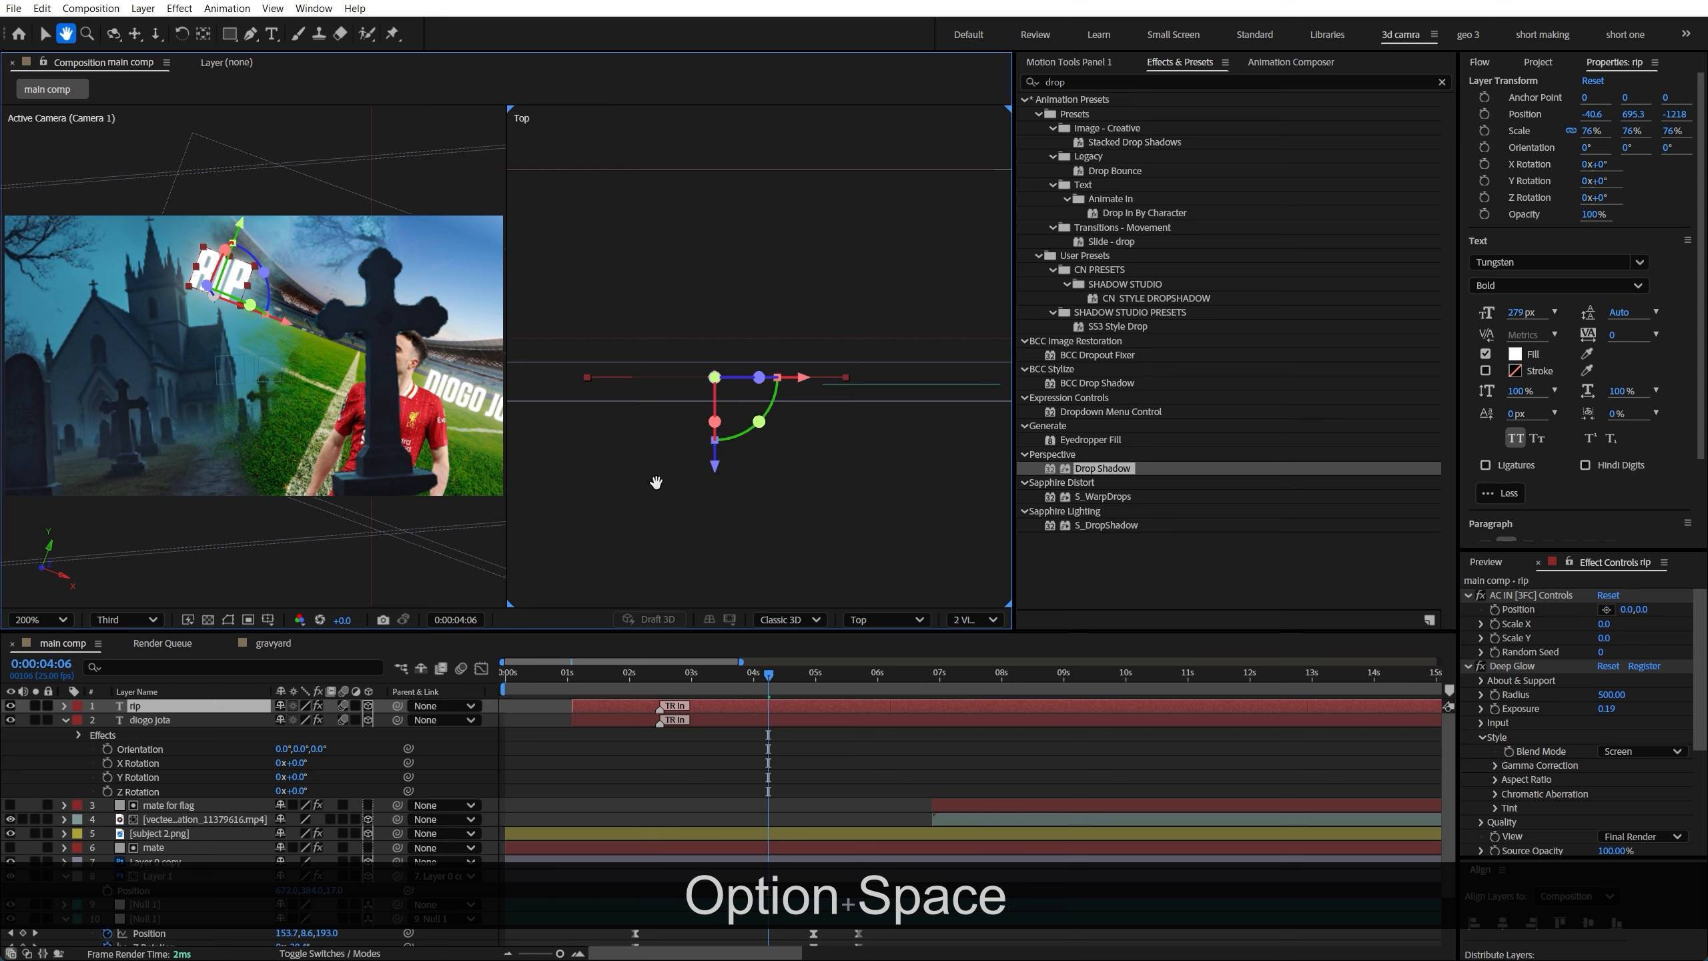
drag(714, 479, 714, 473)
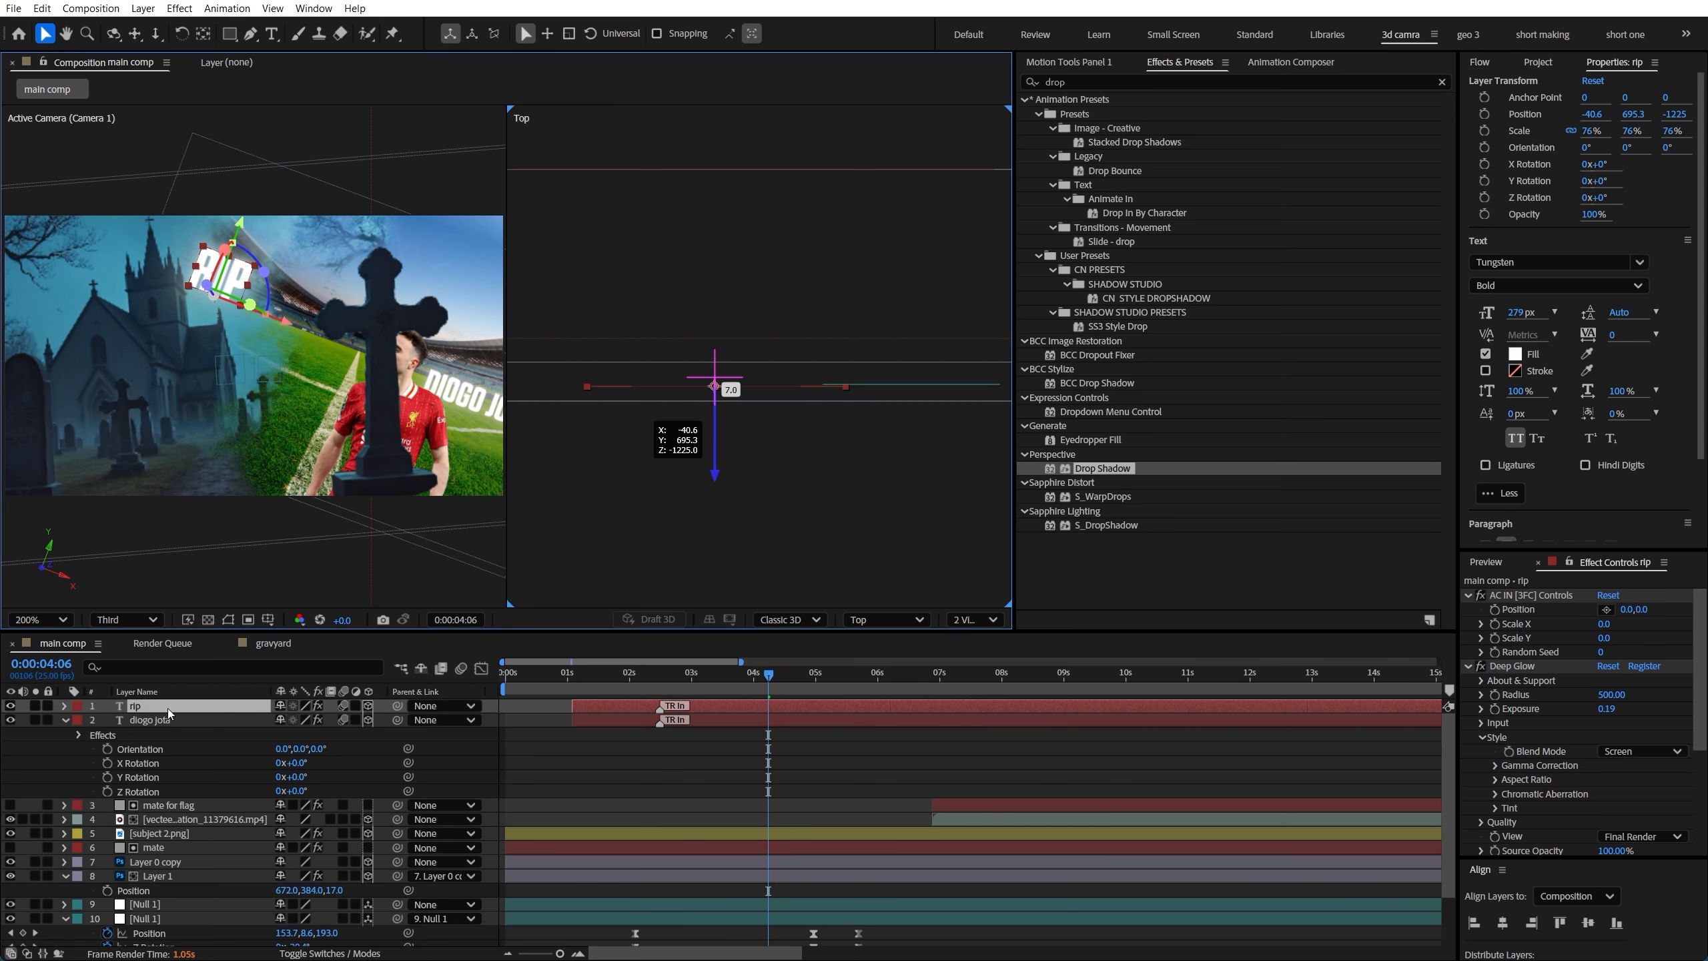
Set the rip text's Z Rotation to -25° and lower it to about X 101.2, Y 999.4 in front of the church
click(195, 705)
key(r)
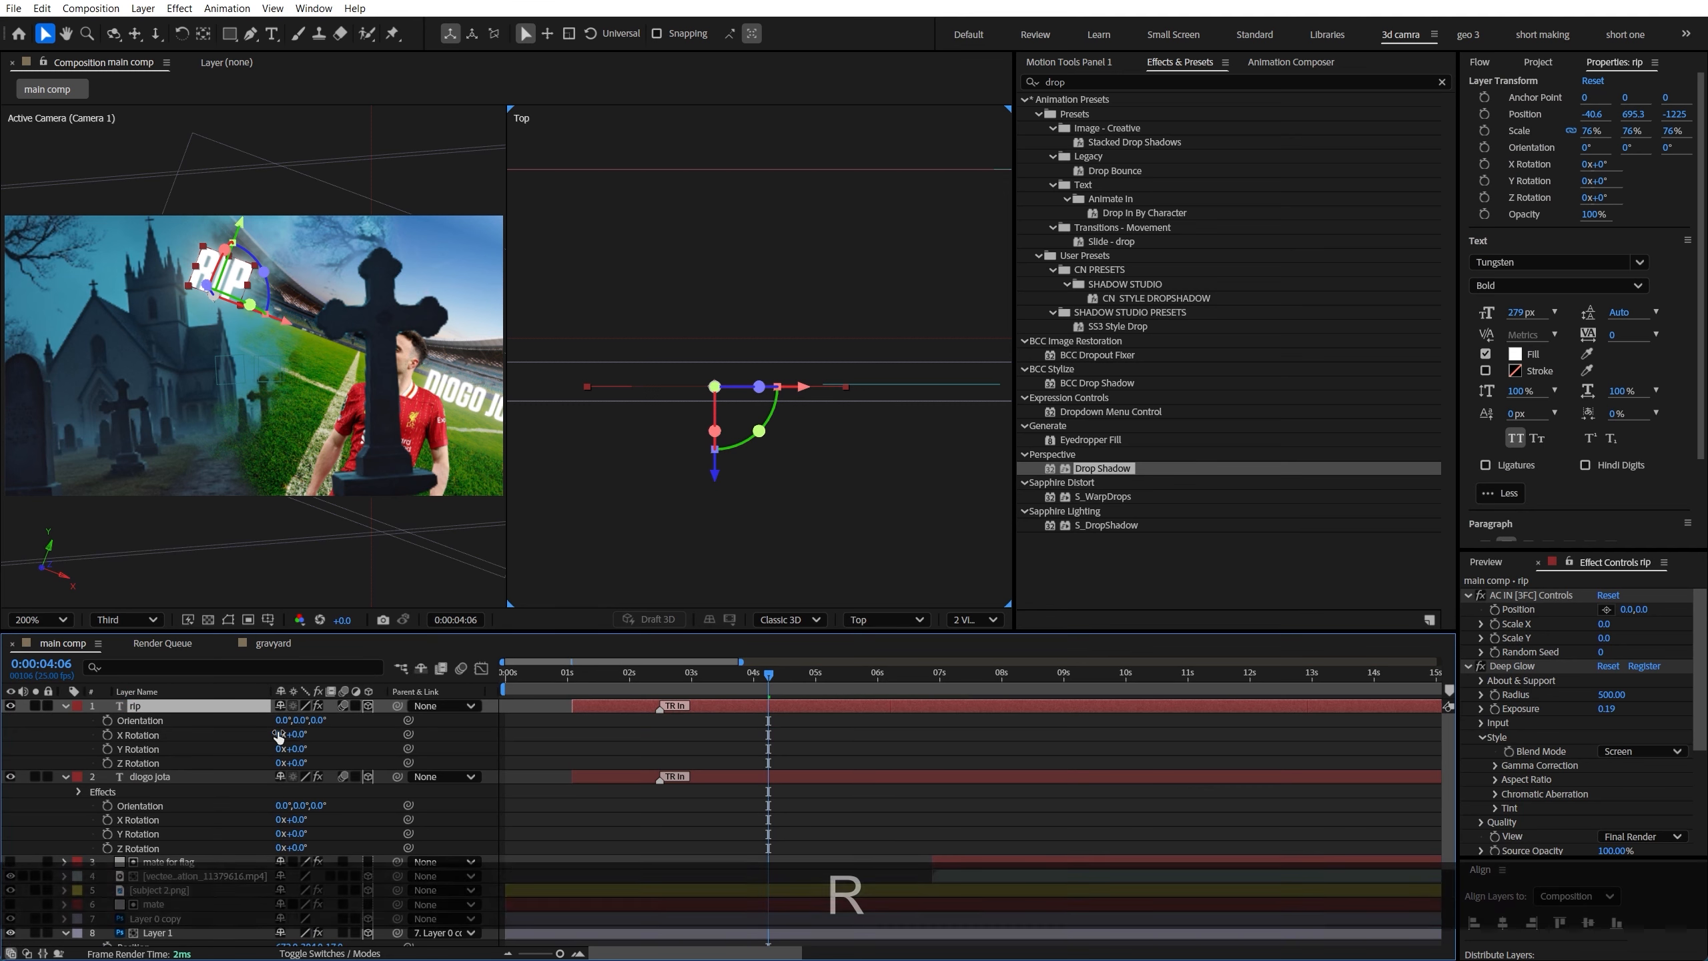
text(-25)
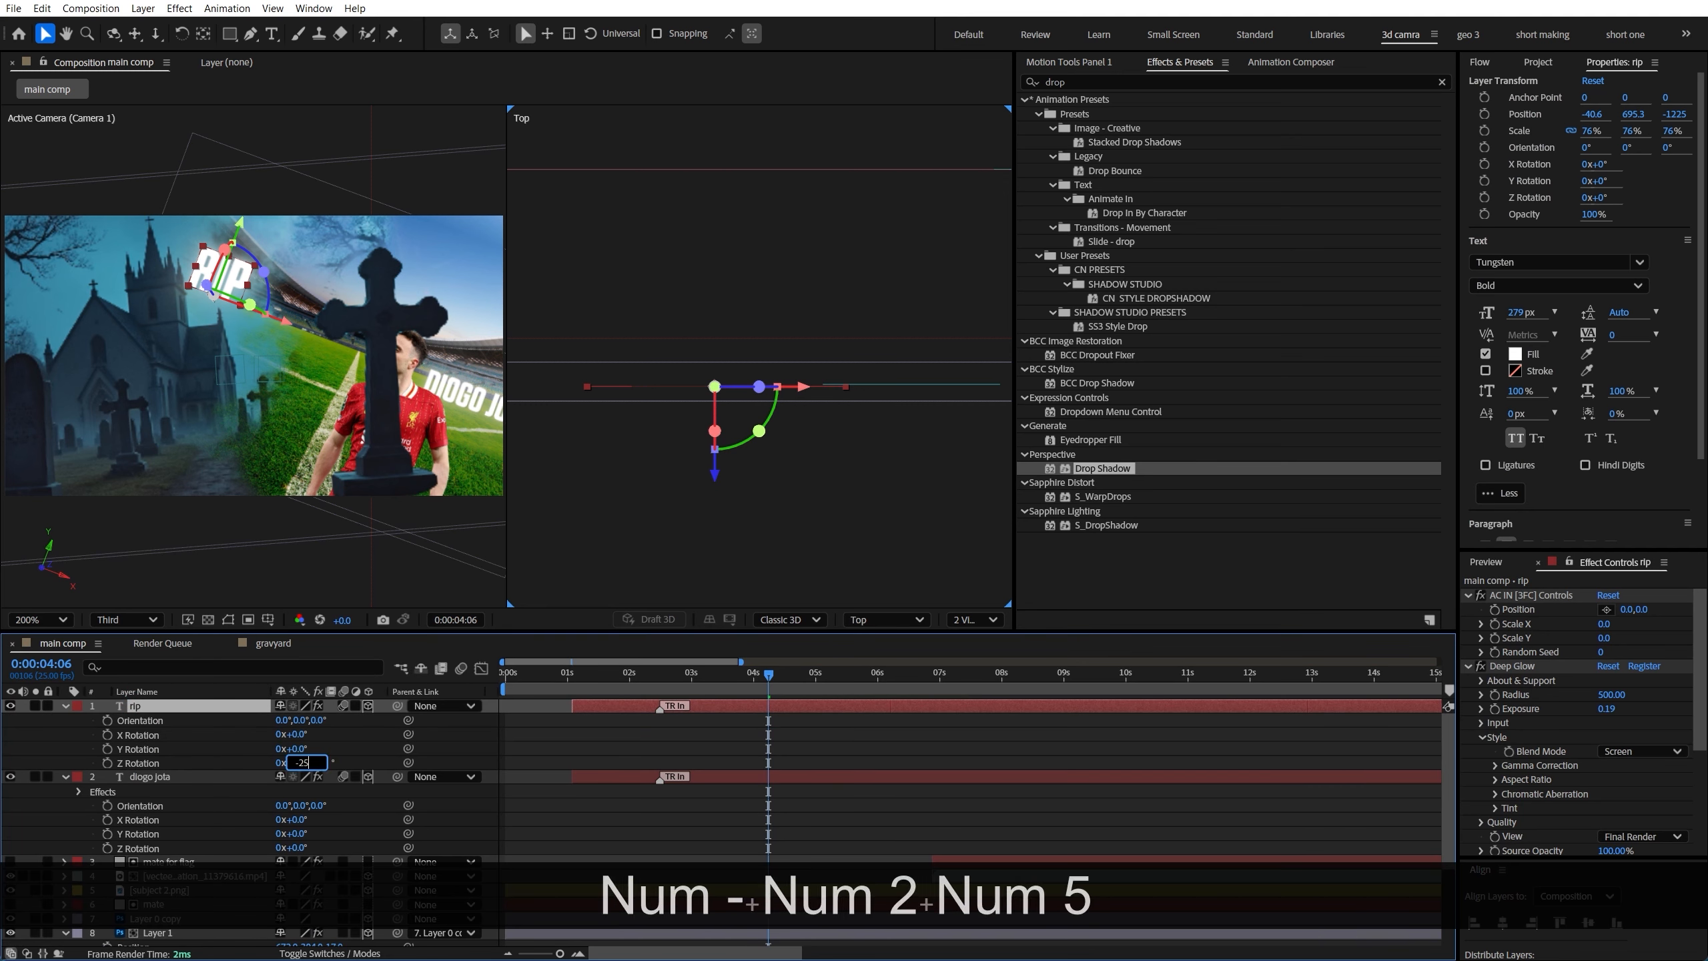
key(Return)
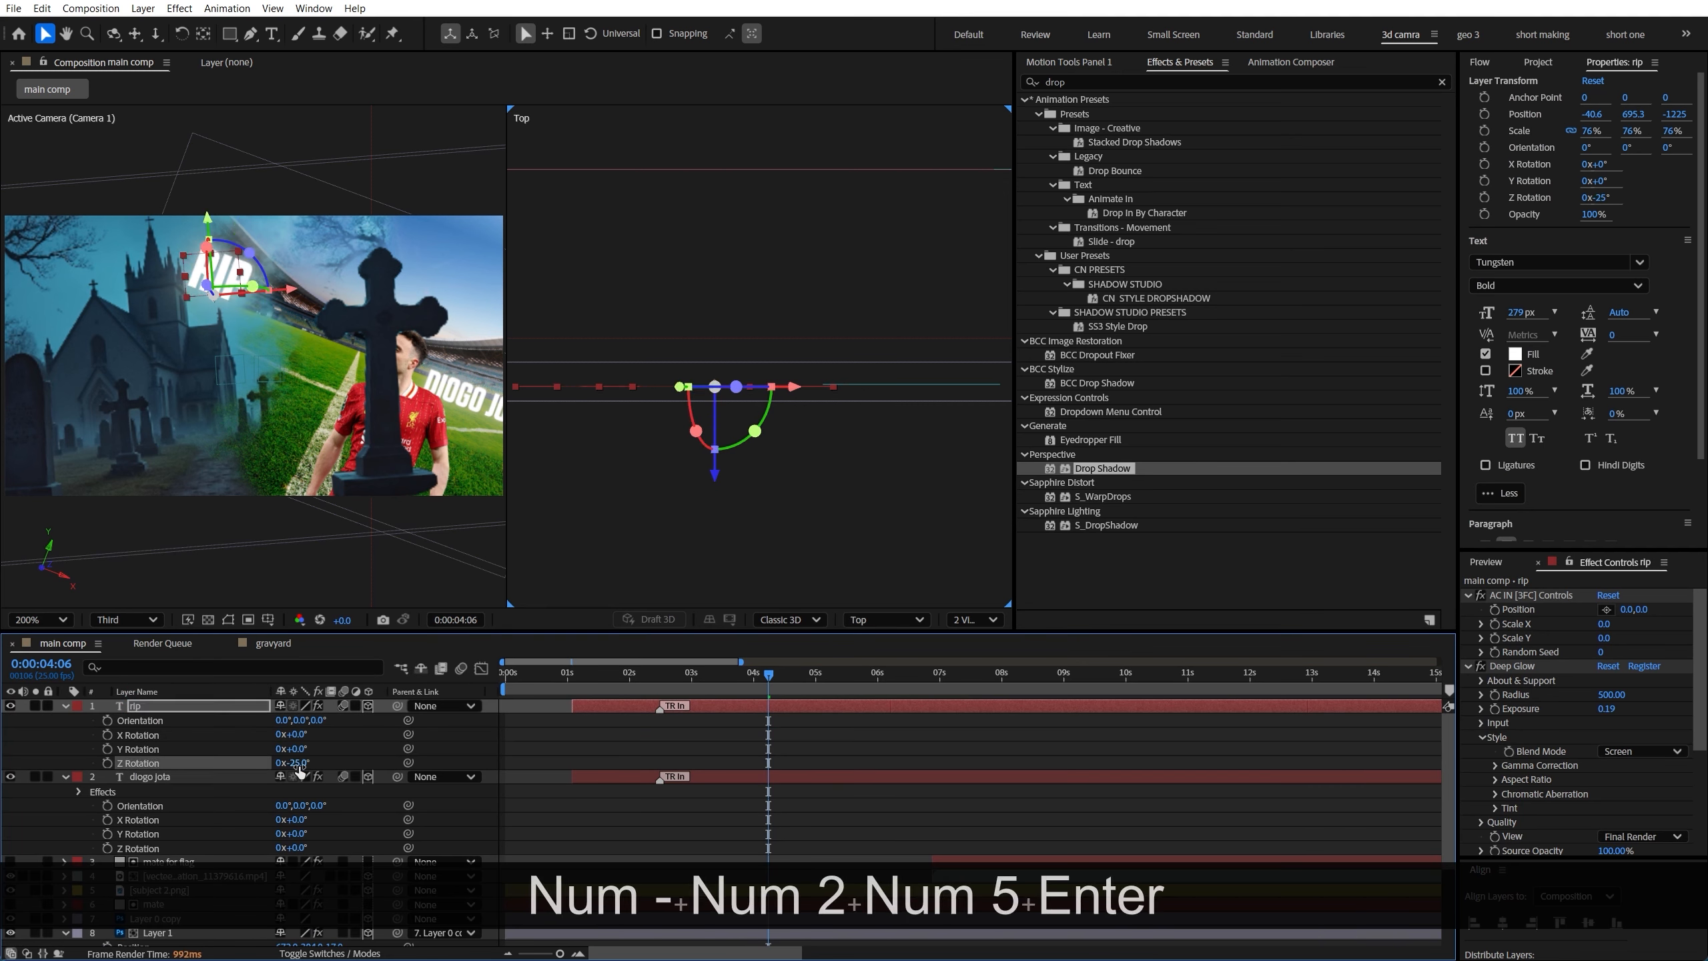
drag(198, 248, 220, 413)
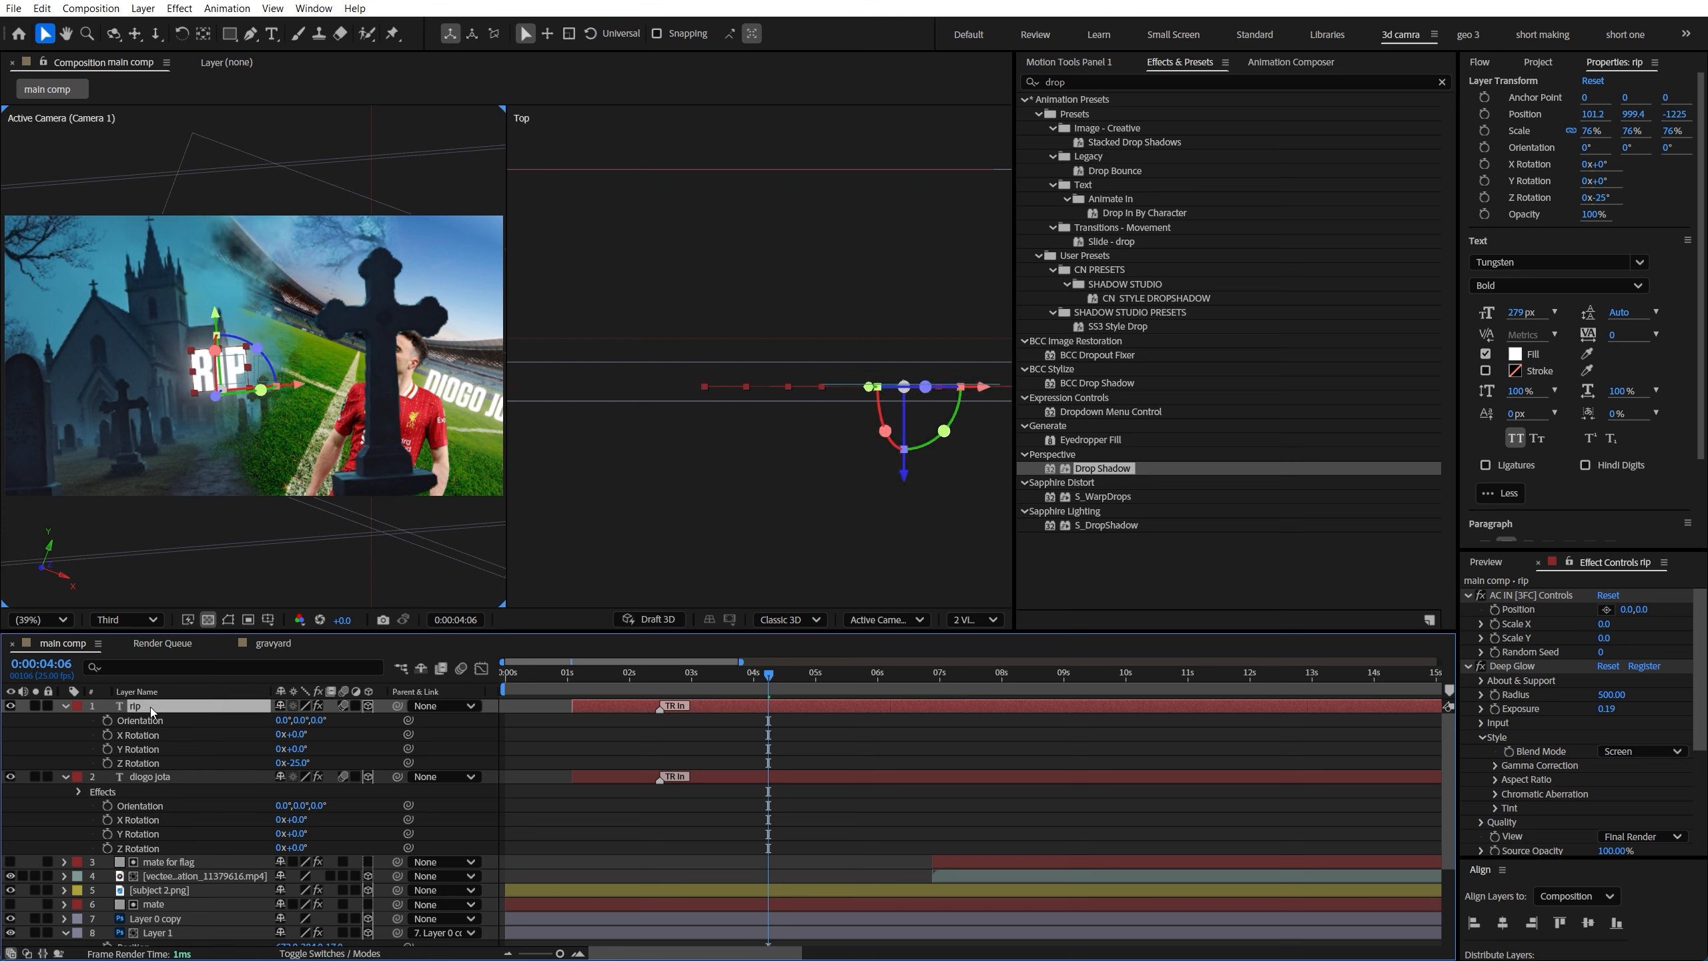
Scale the rip text to 298% and set its character tracking to 110
key(s)
drag(297, 720, 1703, 335)
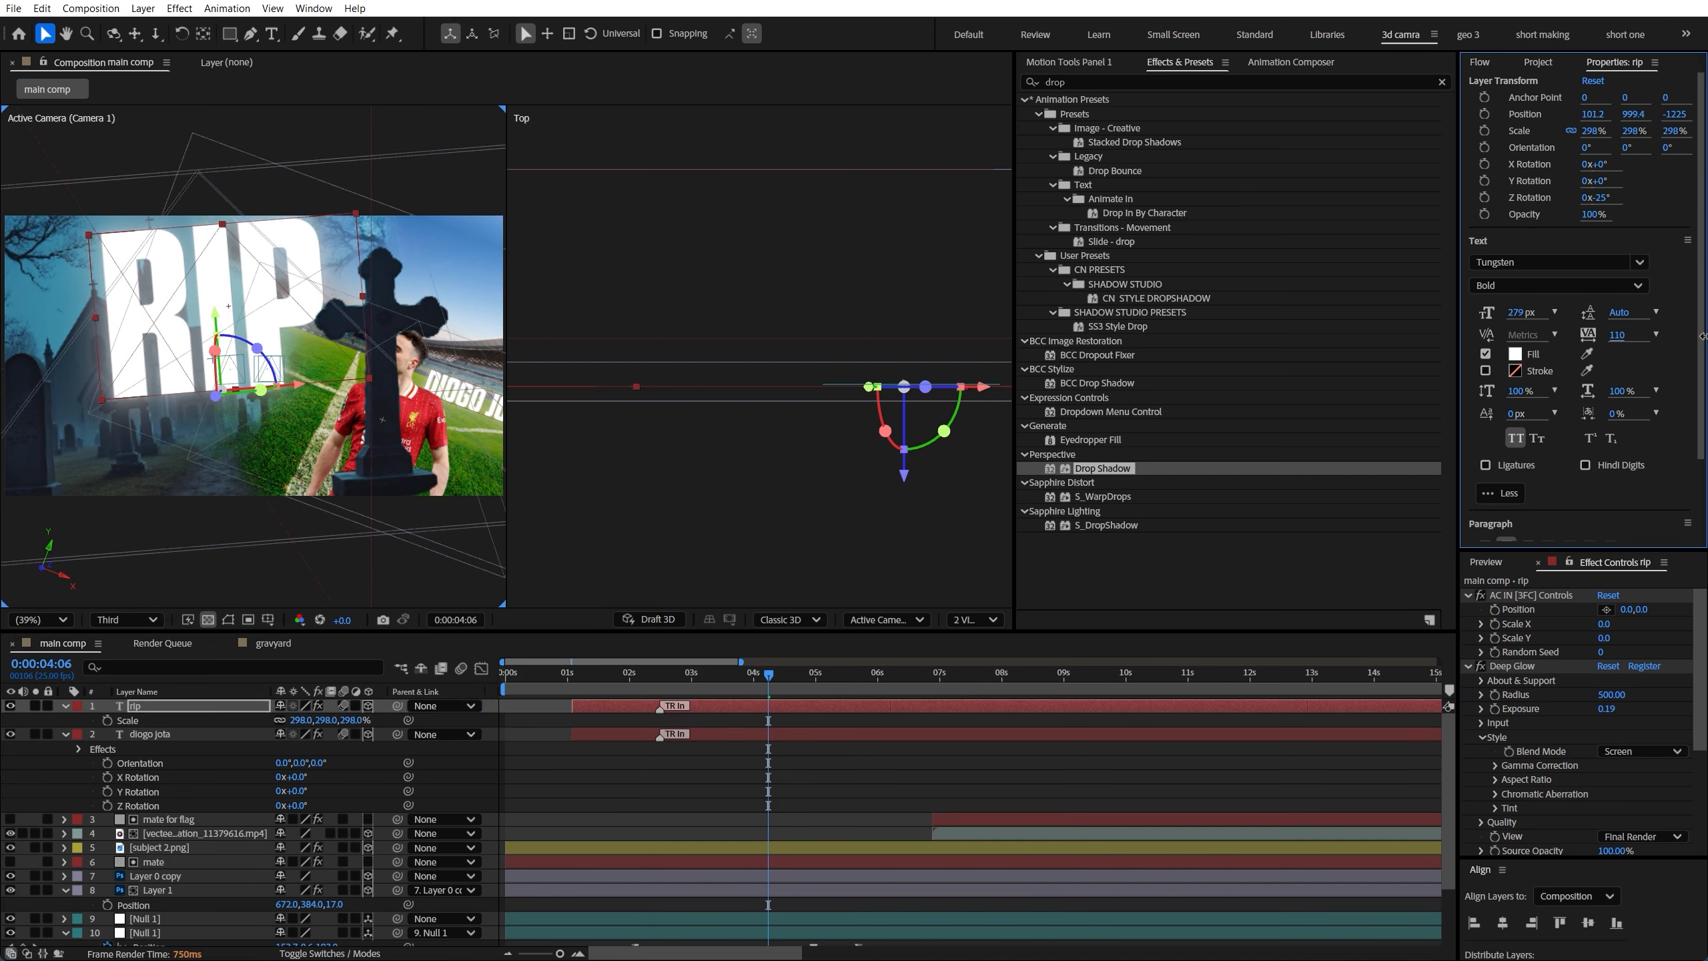
click(770, 702)
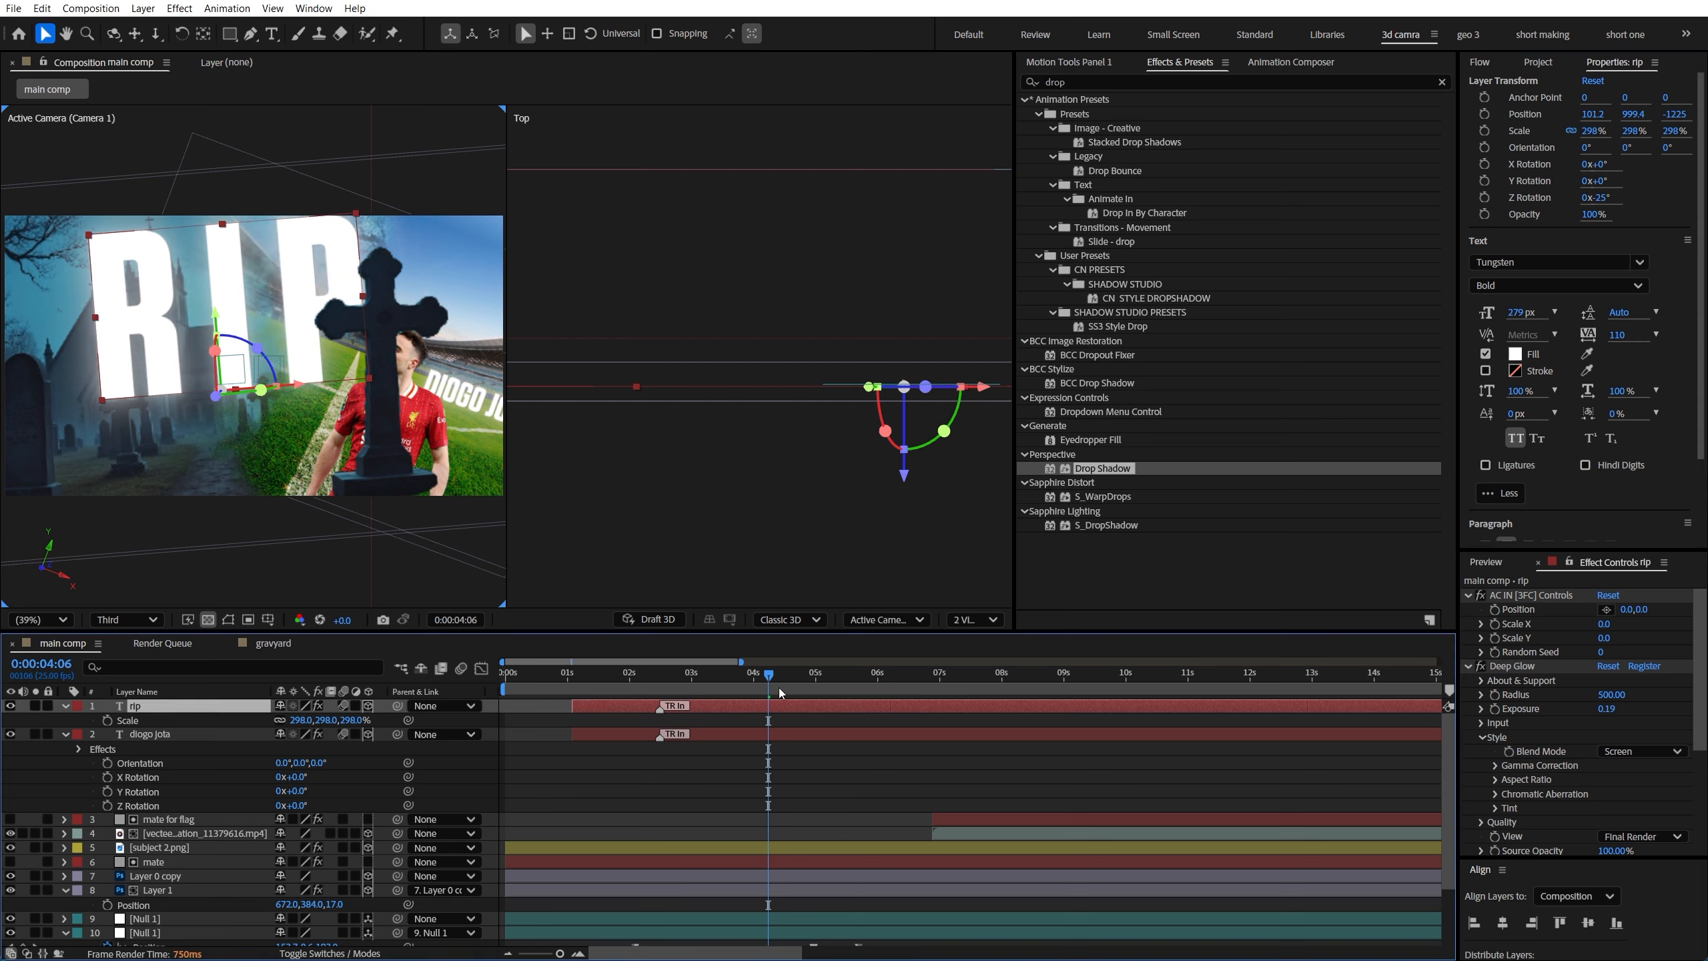
Lower the rip text to about Y 1123.5 at 0:00:05:16 and shift its layer to start just before the 4-second mark
drag(779, 677, 854, 675)
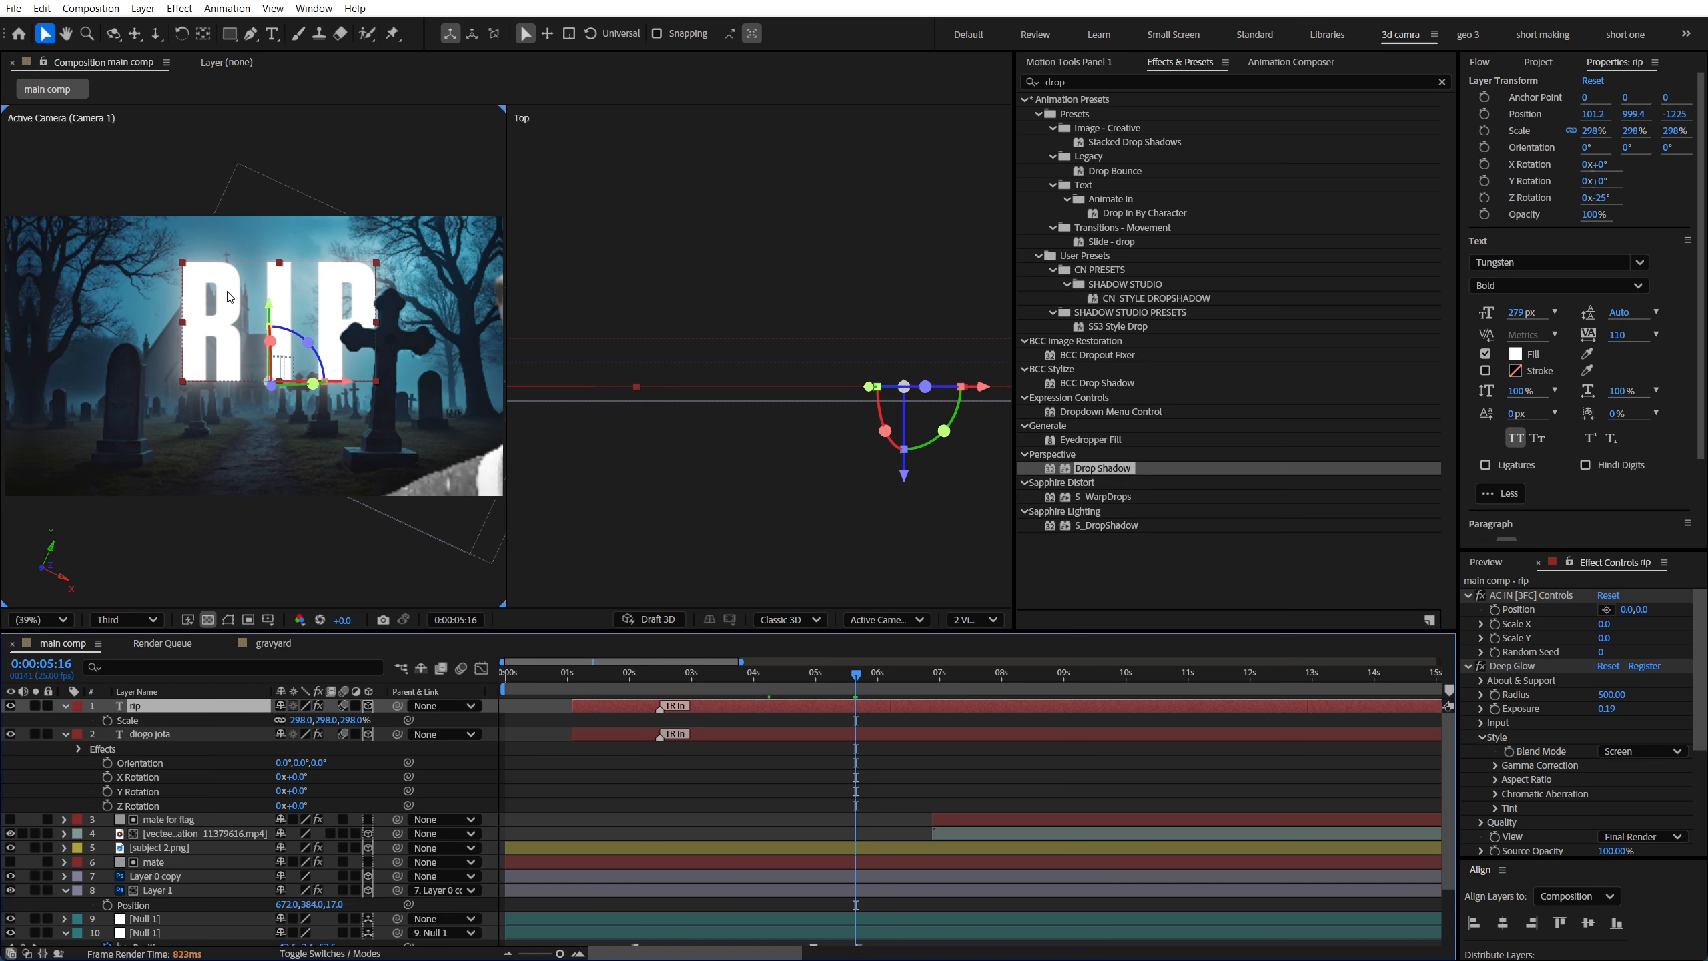
drag(270, 304, 267, 336)
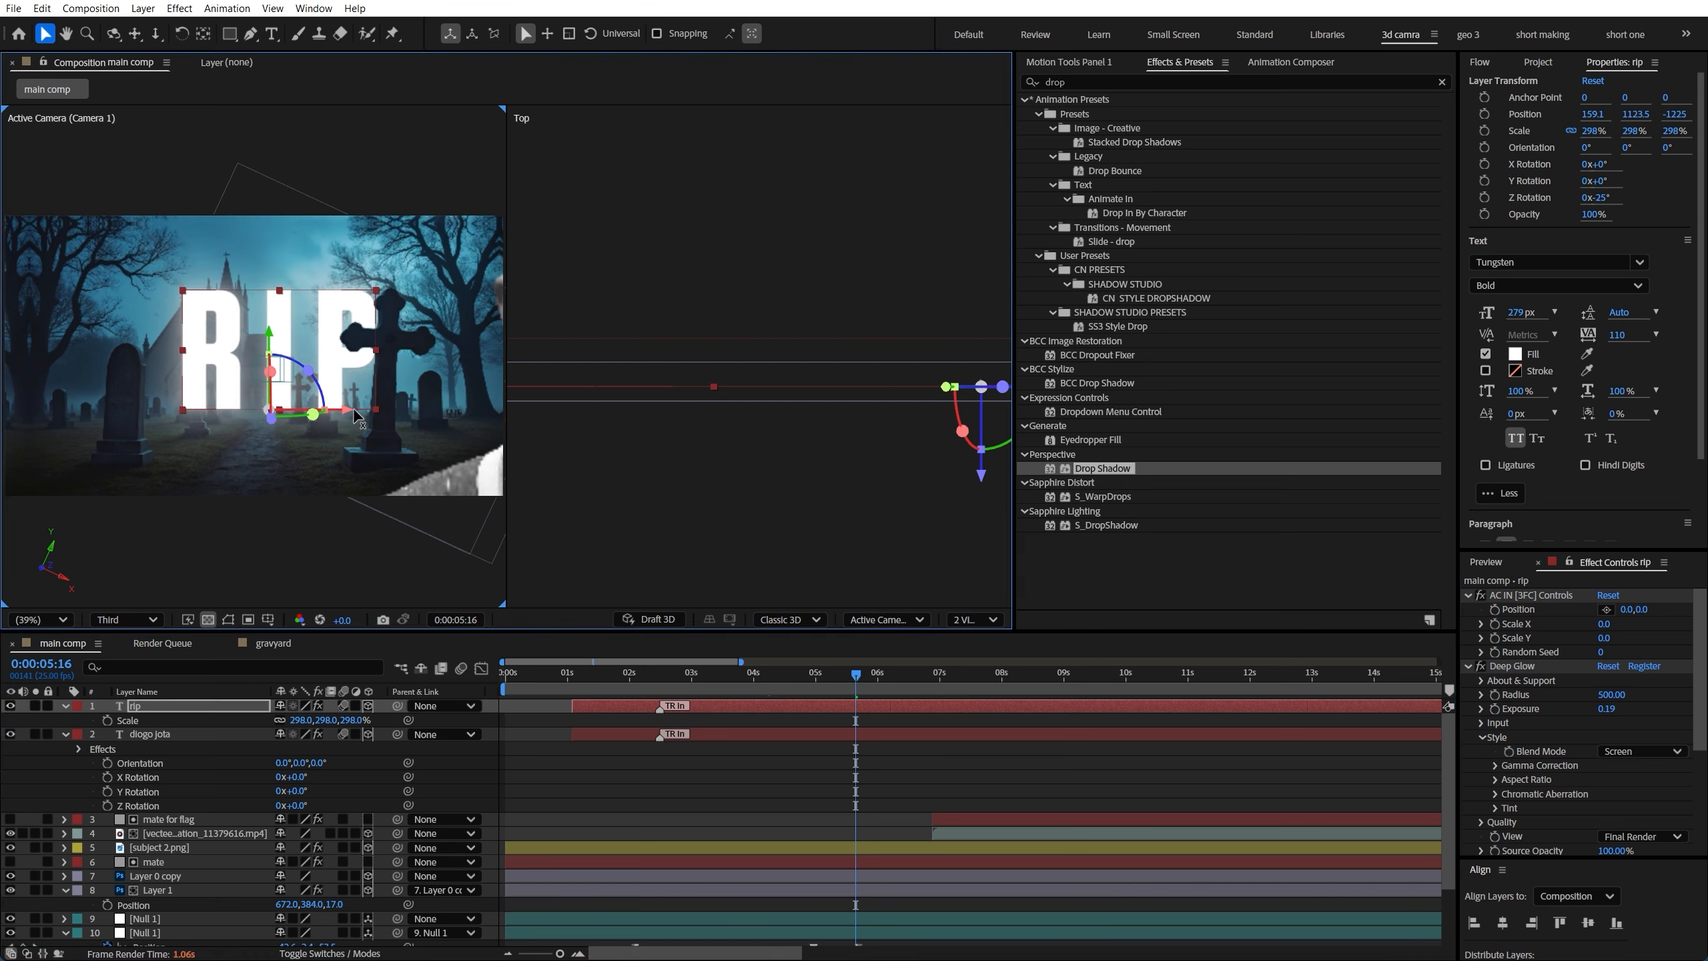
drag(327, 415, 328, 416)
drag(713, 705, 892, 769)
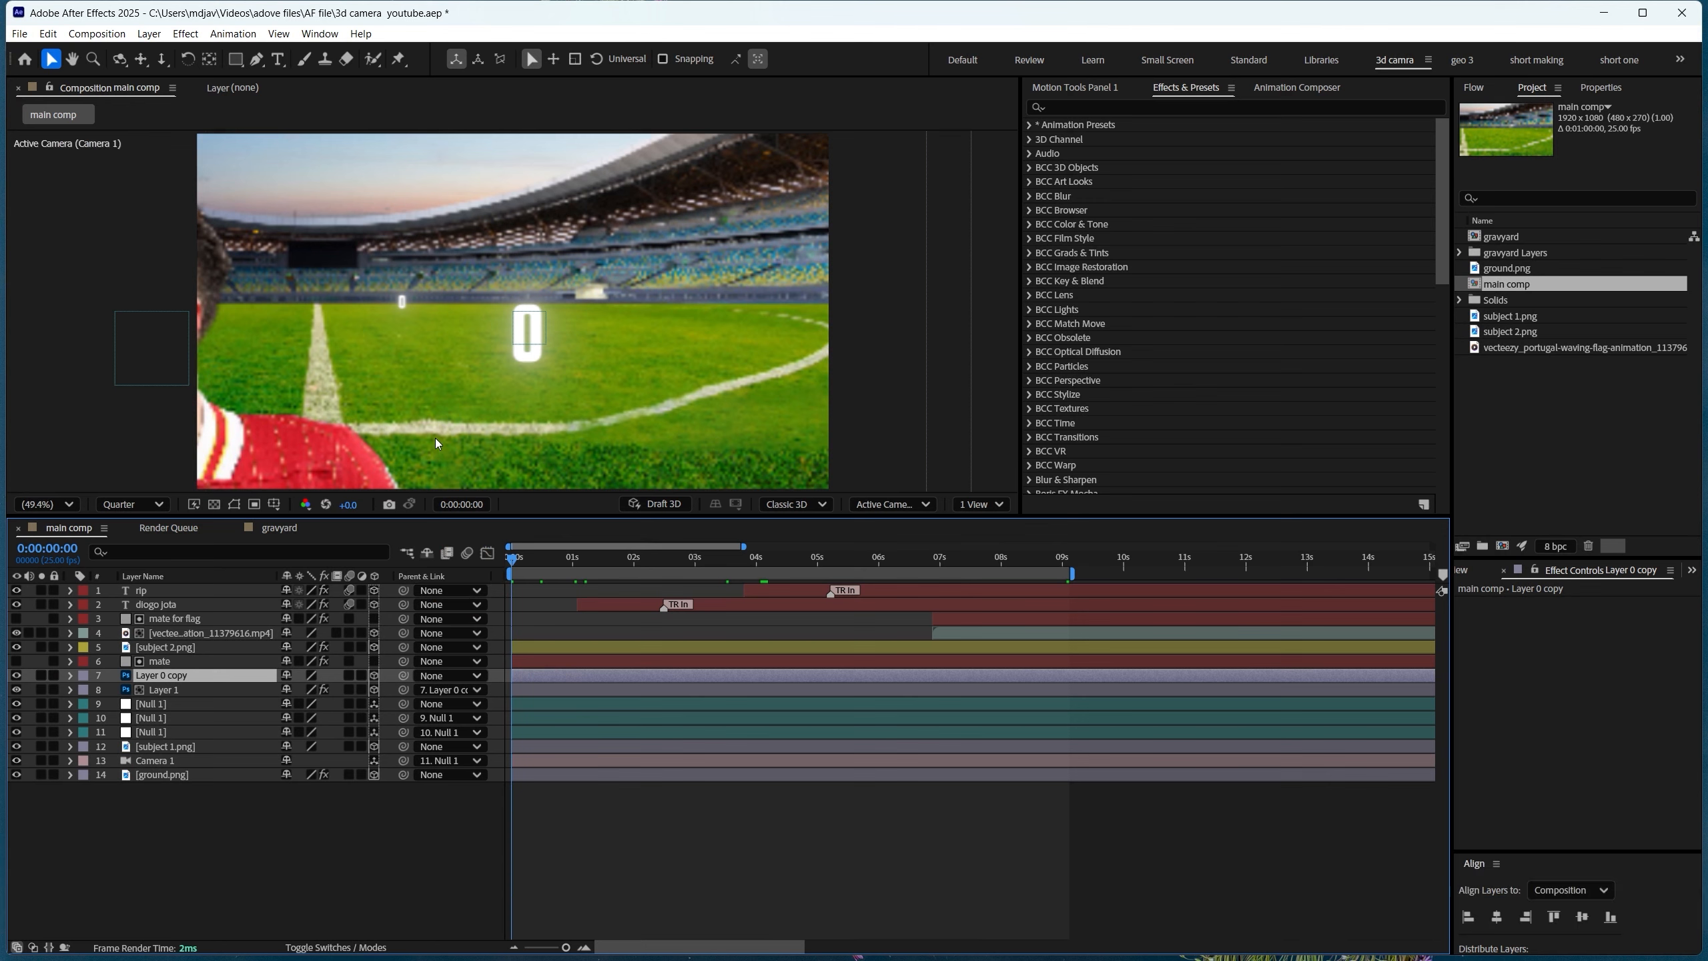
Preview the main comp's camera move from the stadium to the start of the graveyard at 0:00:04:00
key(space)
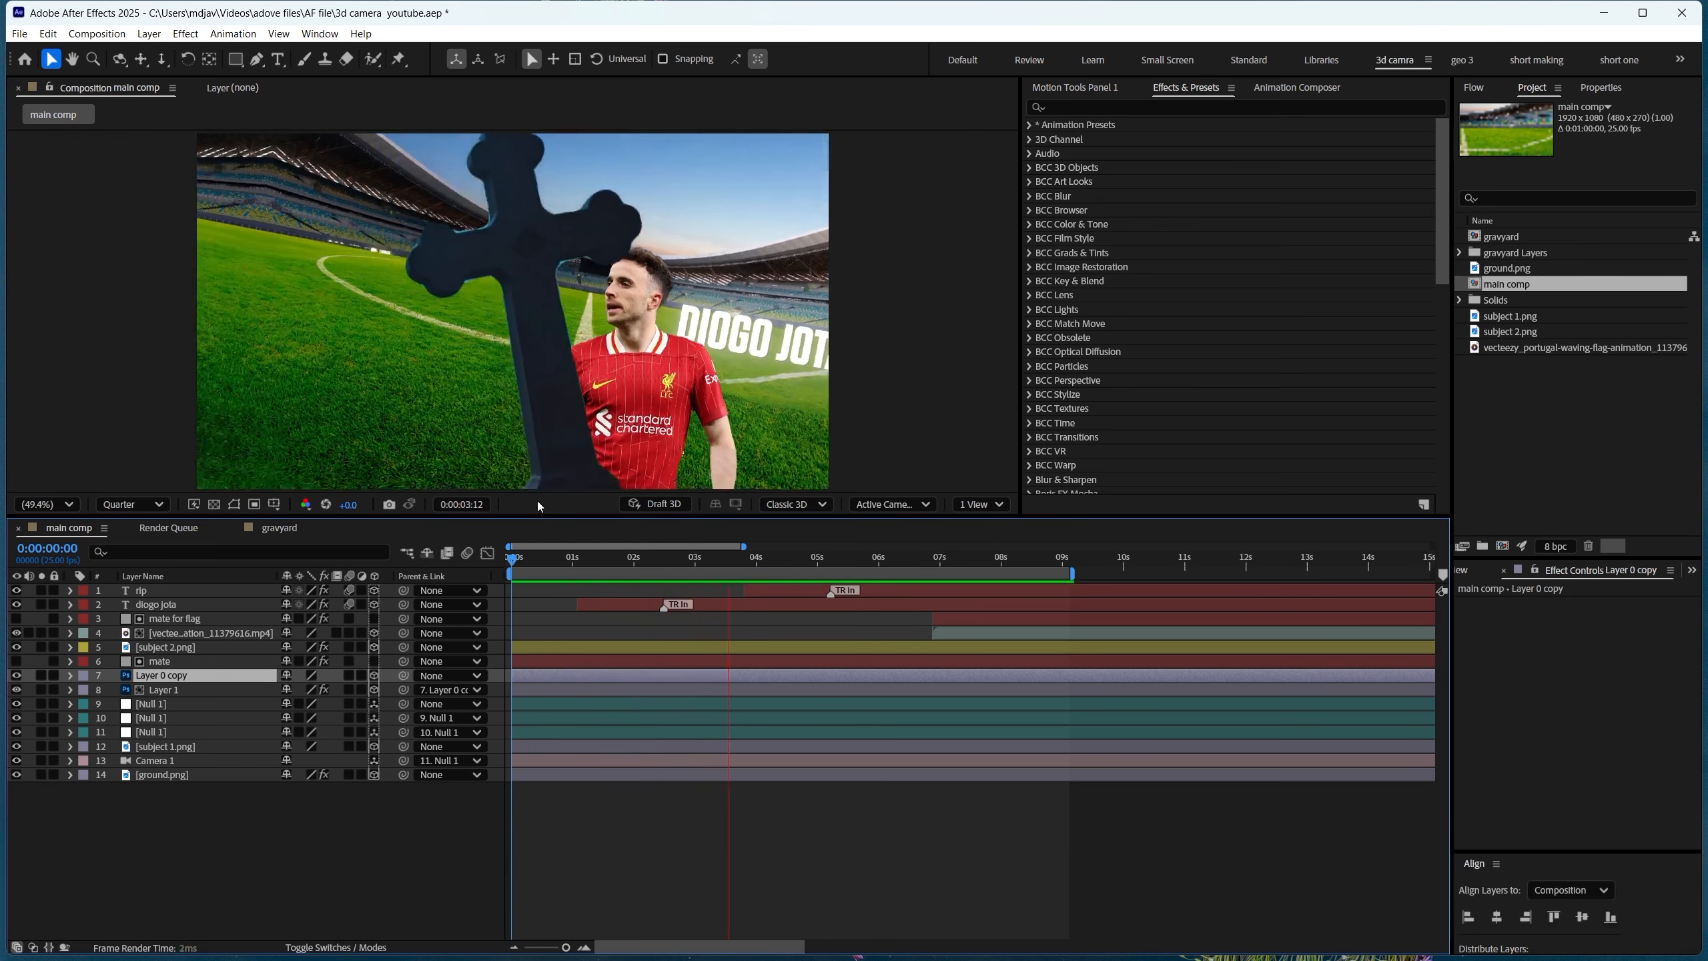
key(space)
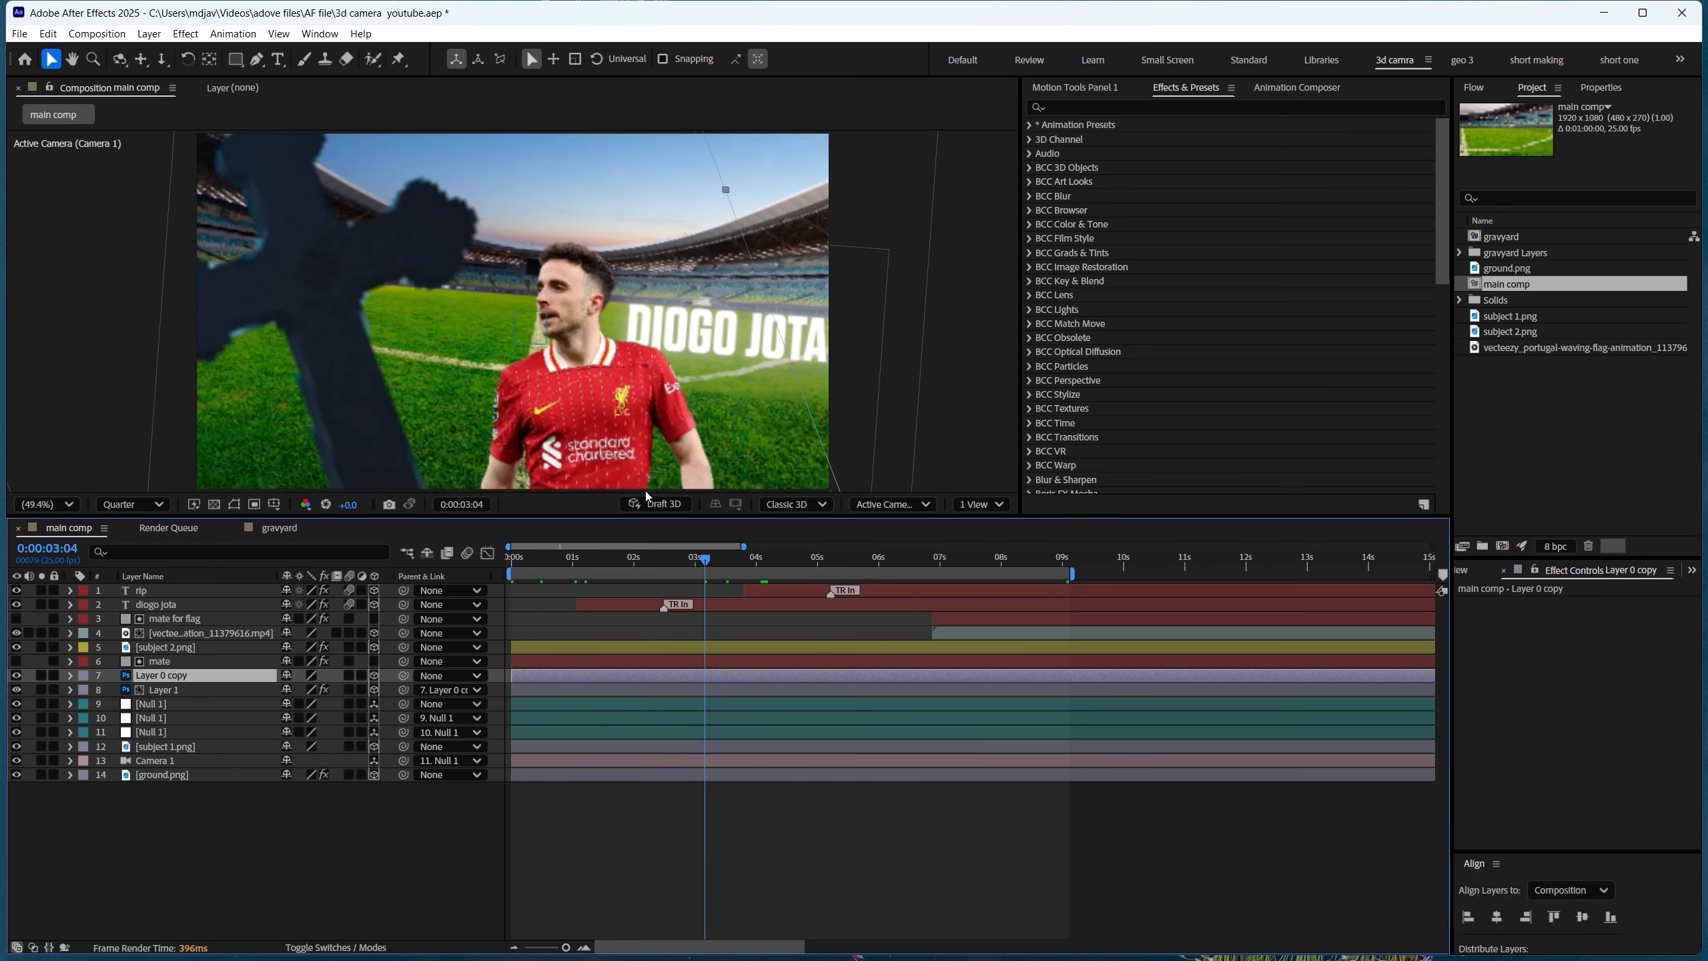
key(space)
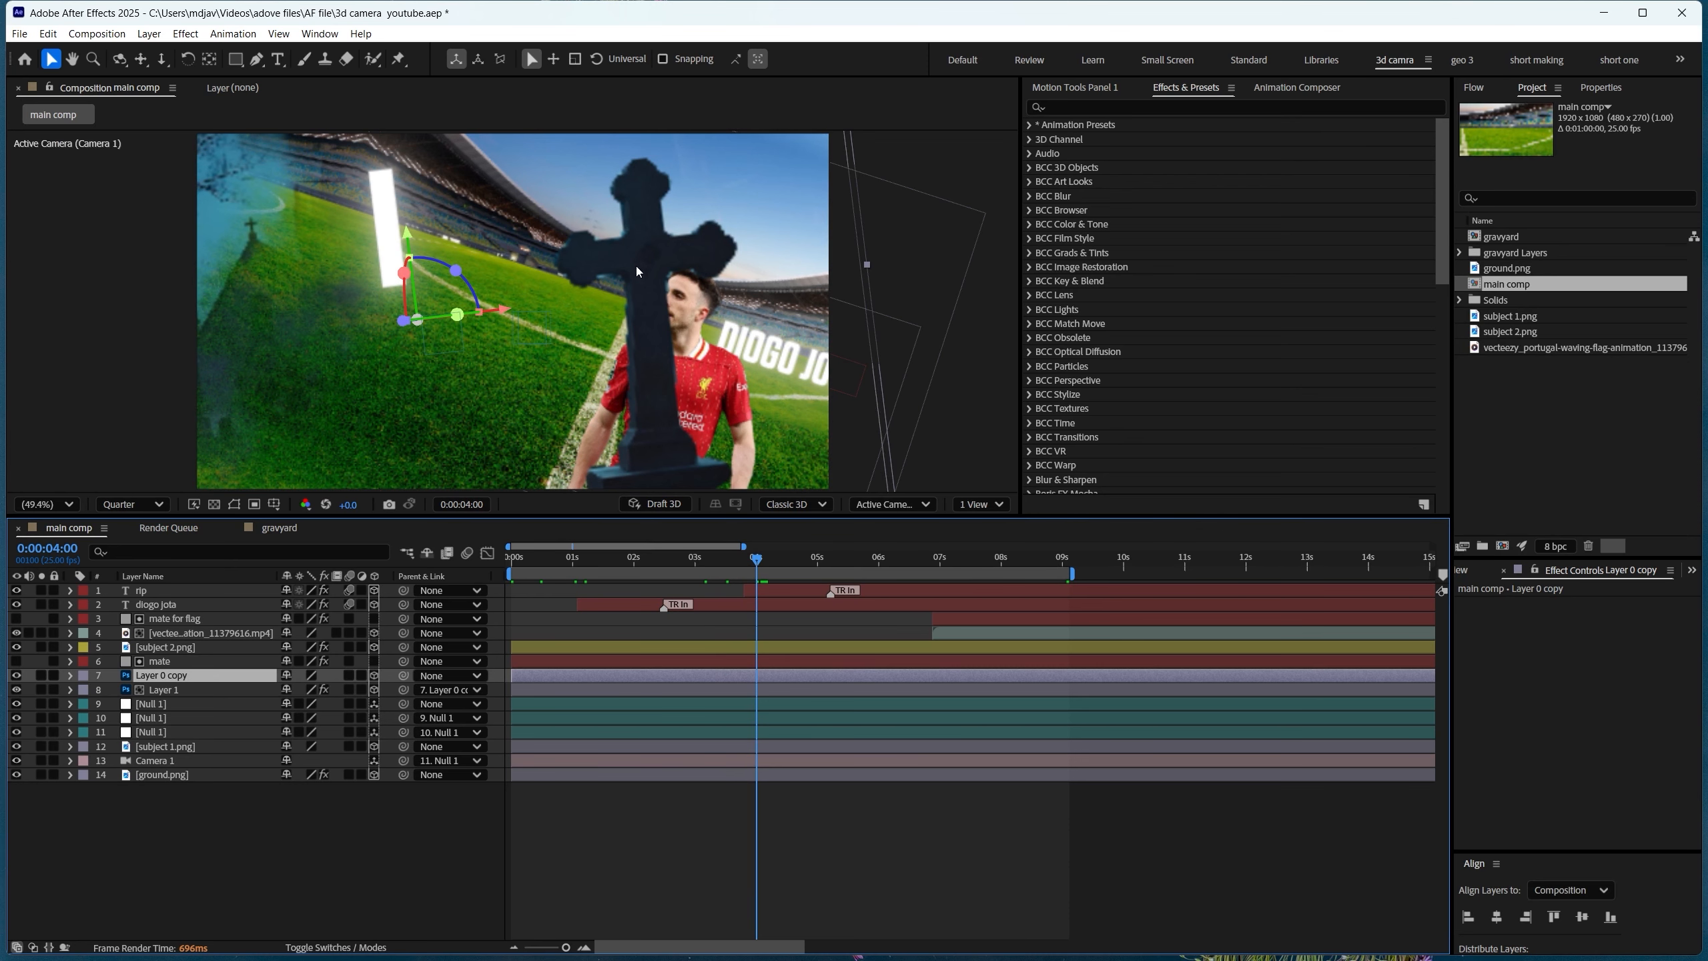
Move the Layer 0 copy graveyard layer slightly down at 0:00:04:00 and preview the transition
click(403, 228)
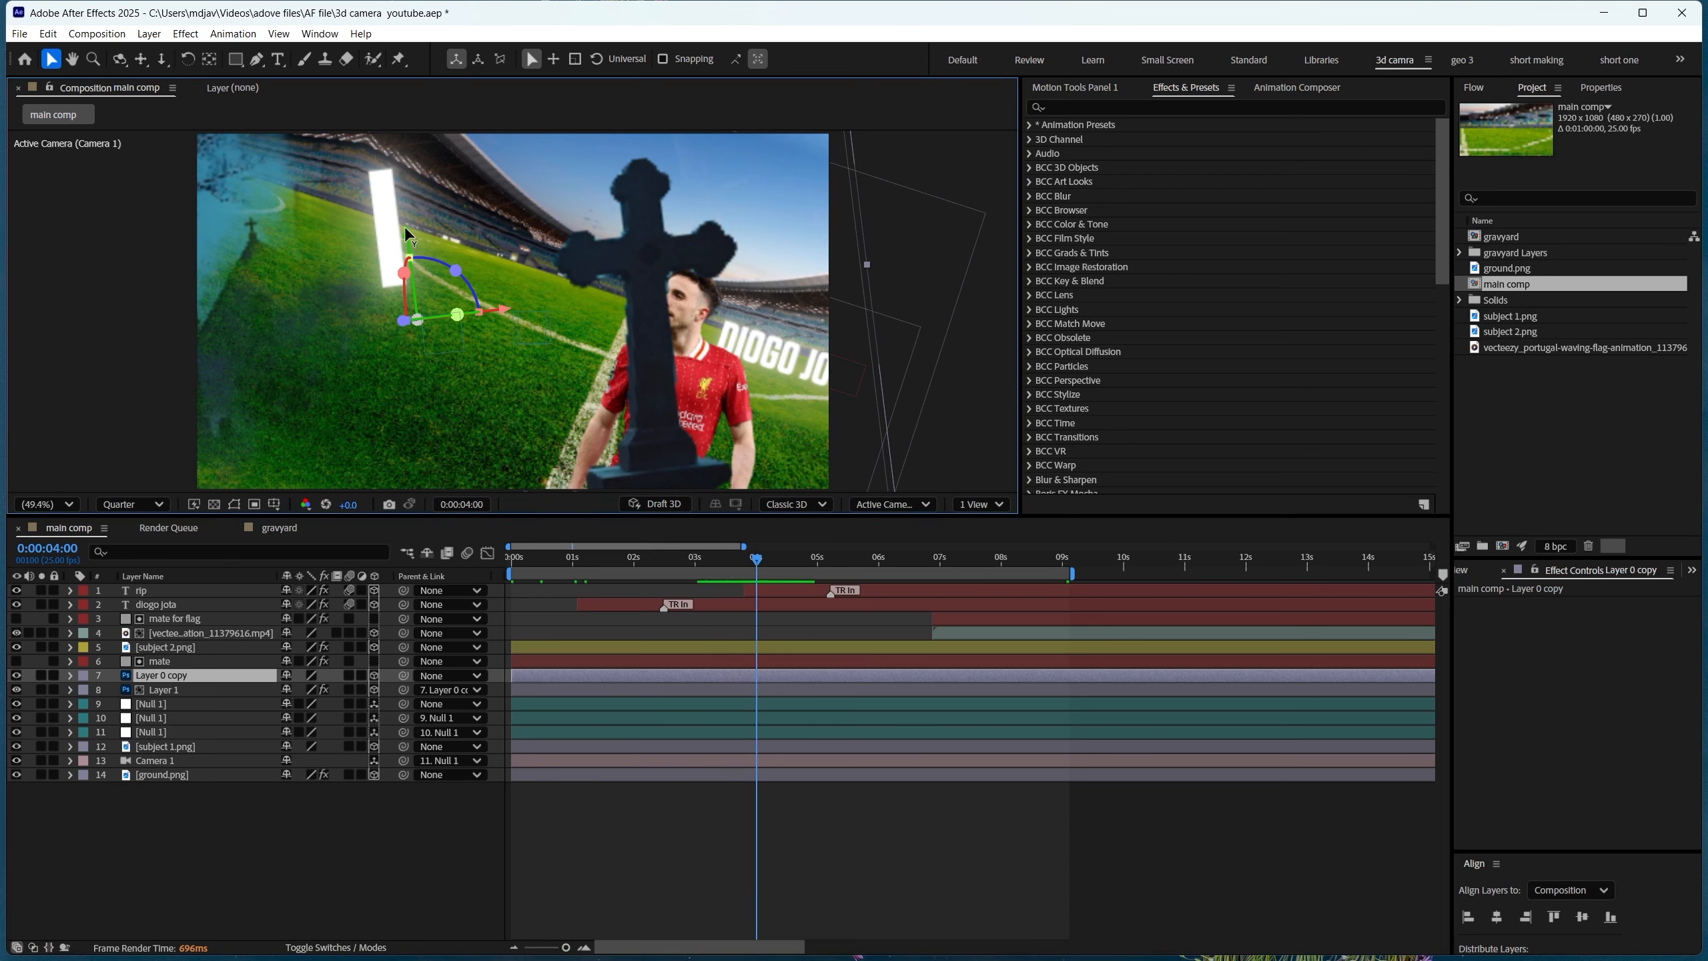
drag(405, 226, 411, 243)
click(733, 849)
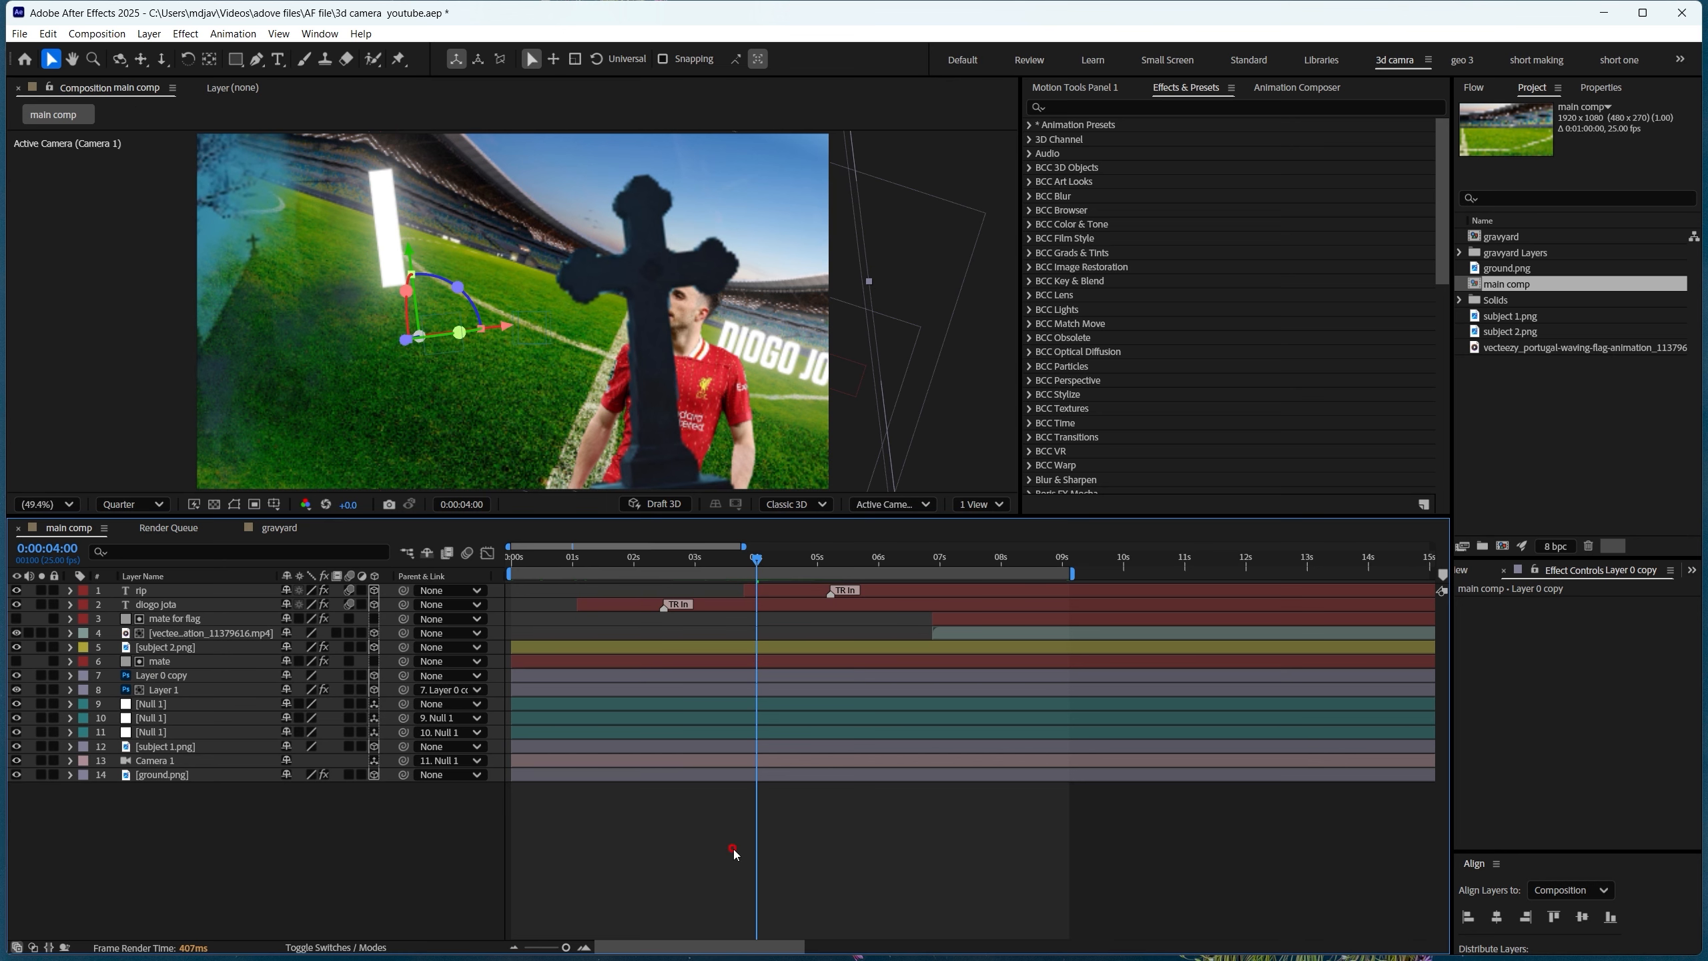
key(space)
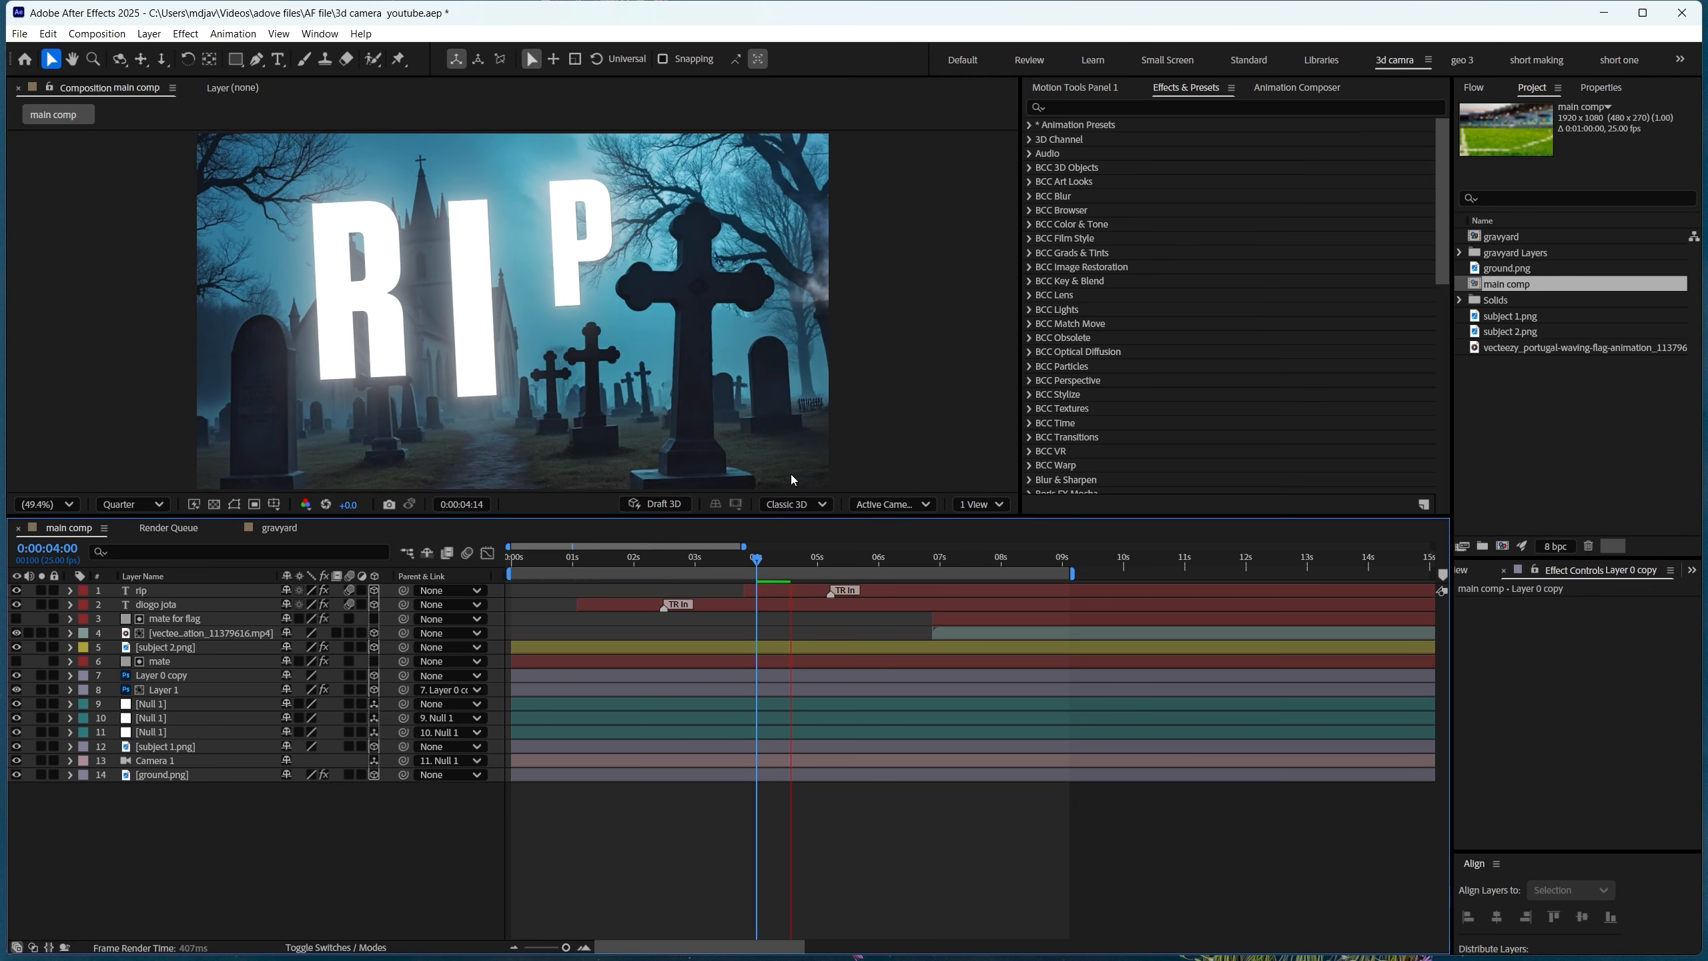
key(space)
Set the preview resolution to Quarter and play the main comp from 0:00:00:00
click(1692, 569)
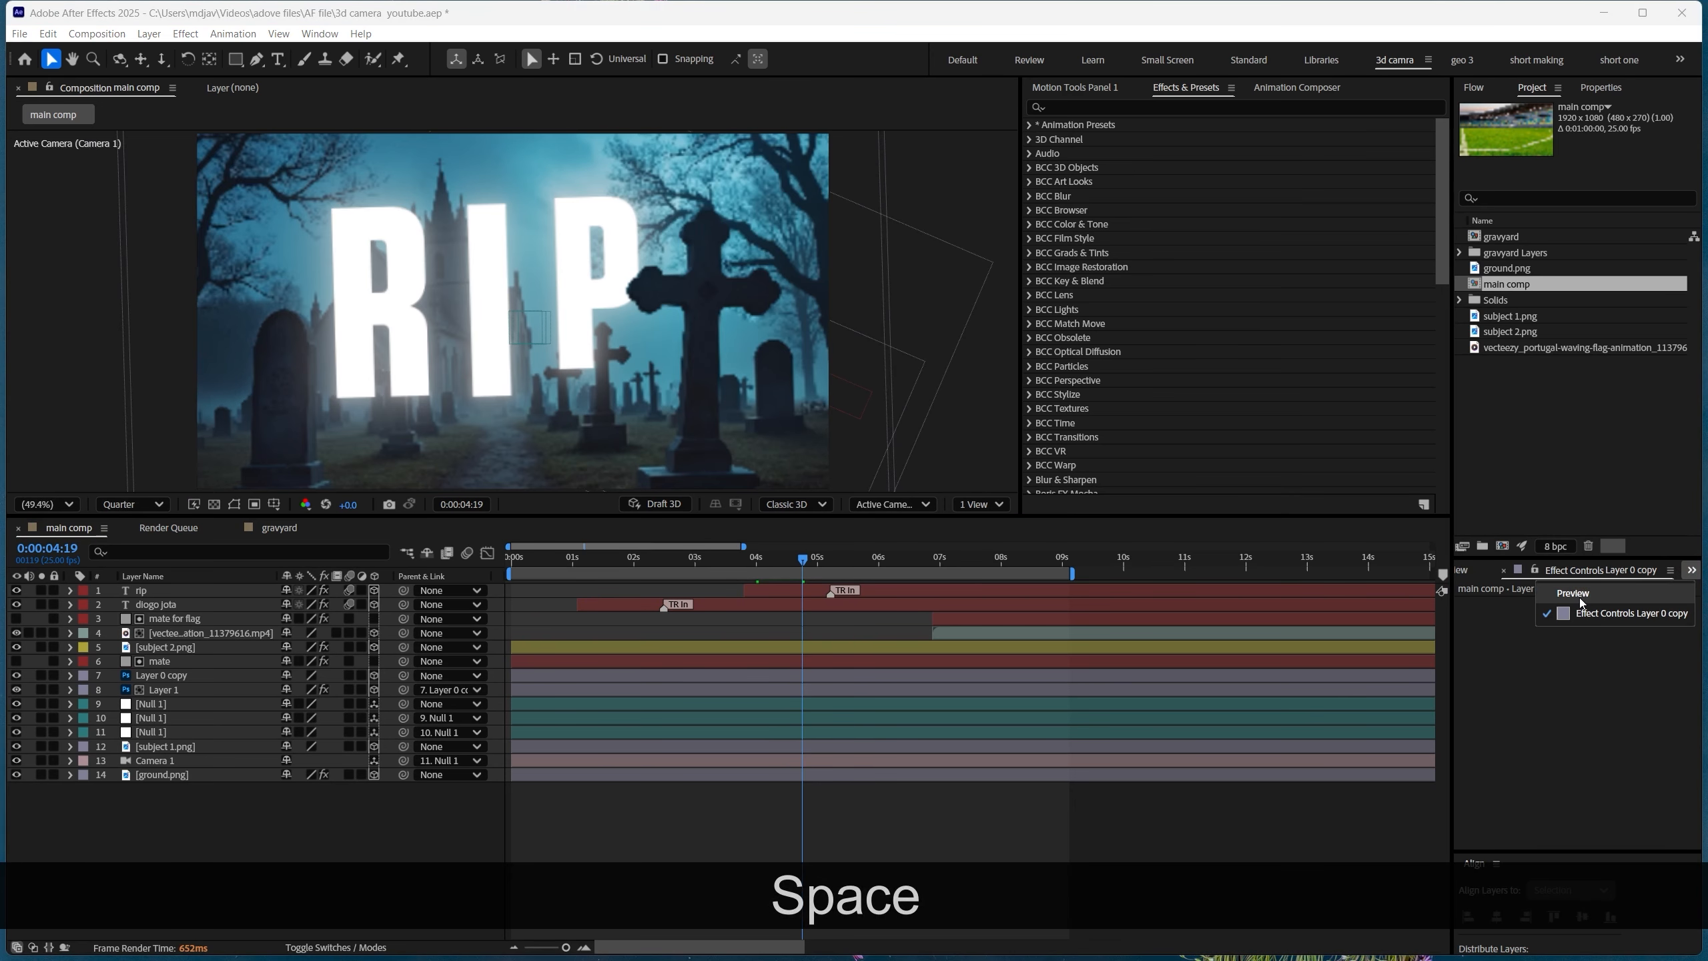
click(1579, 599)
click(1584, 772)
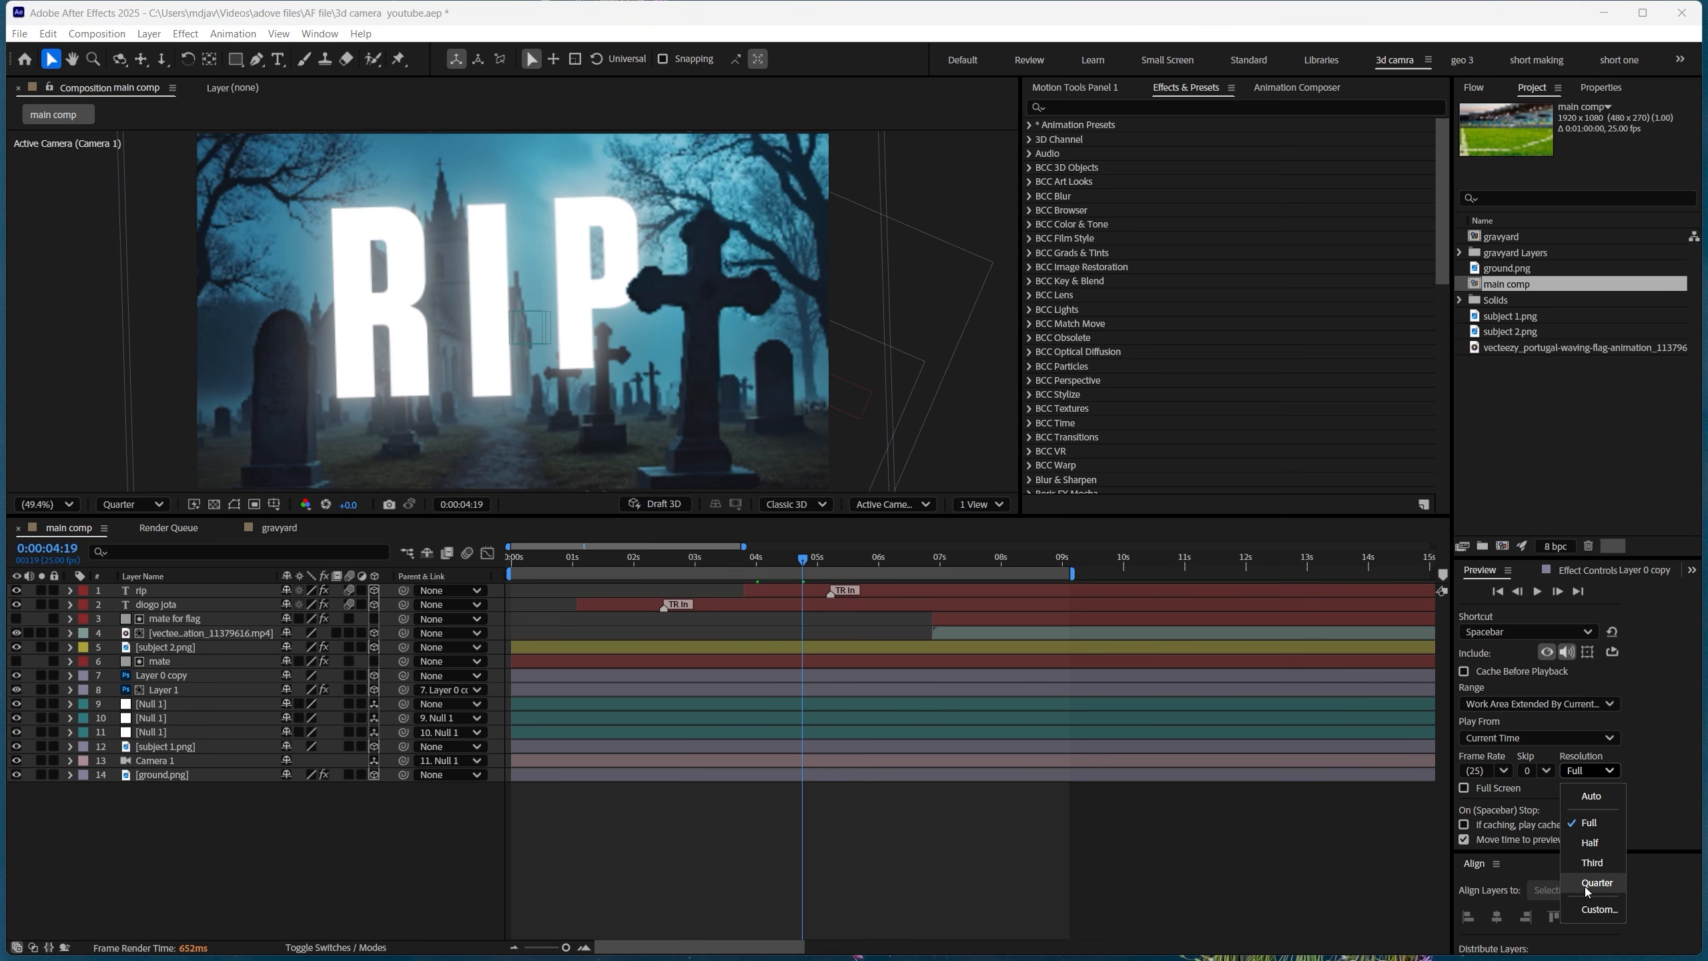
click(1596, 882)
drag(803, 565, 355, 633)
key(space)
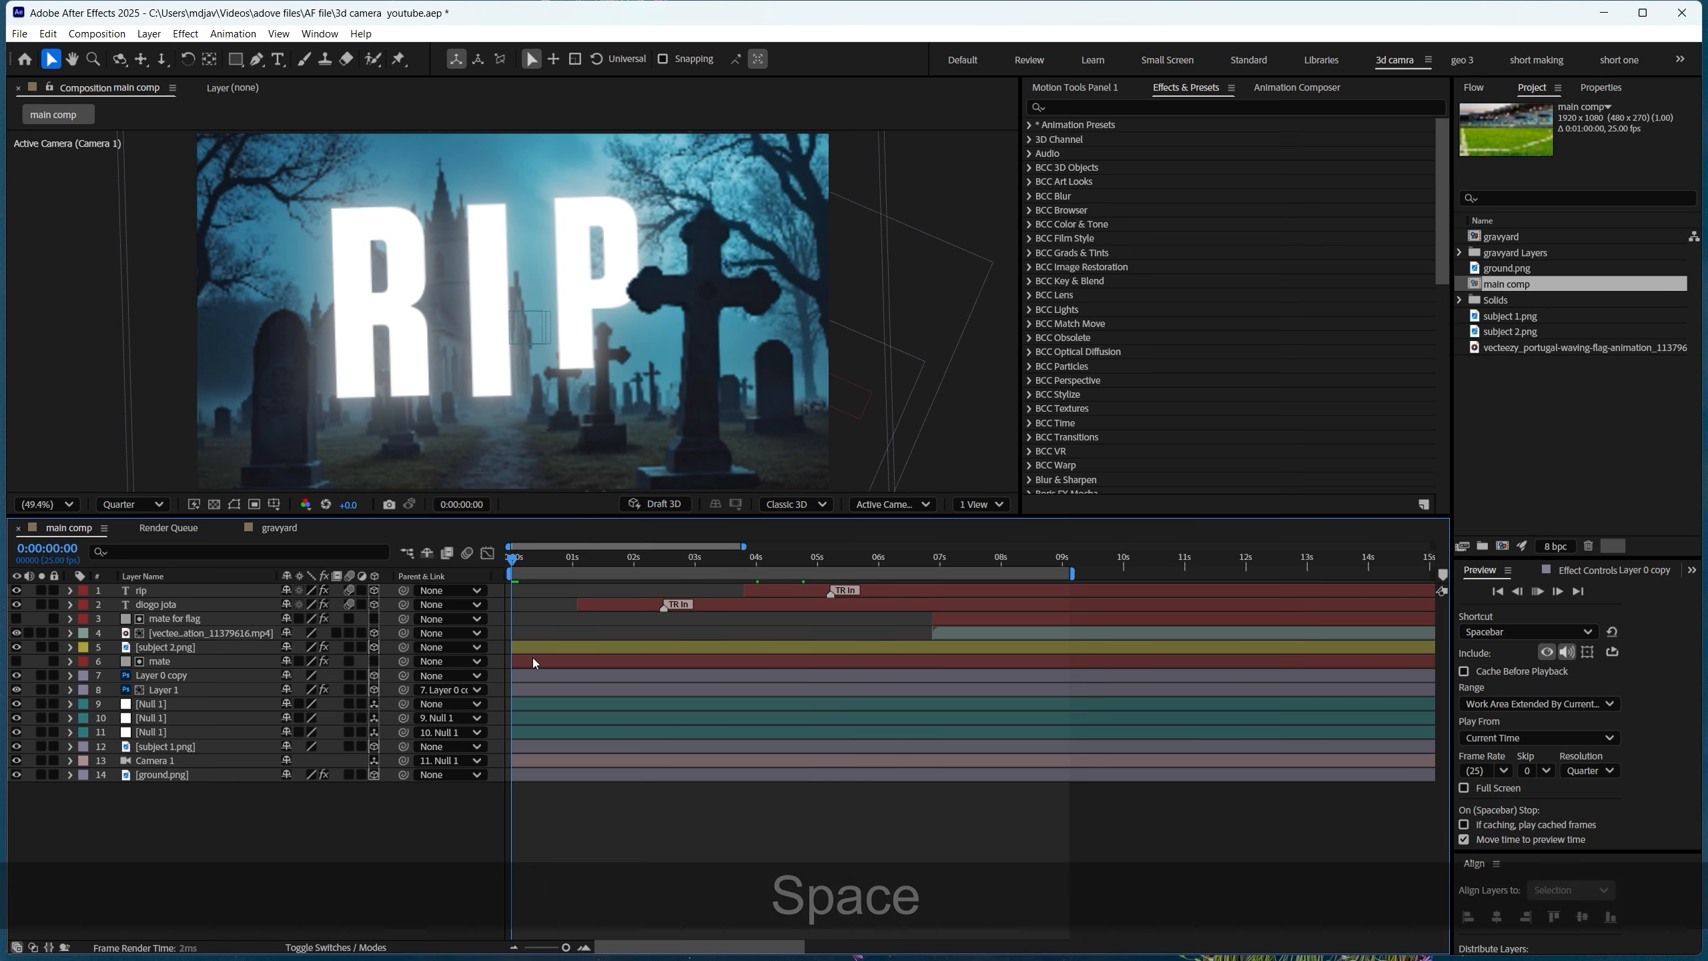